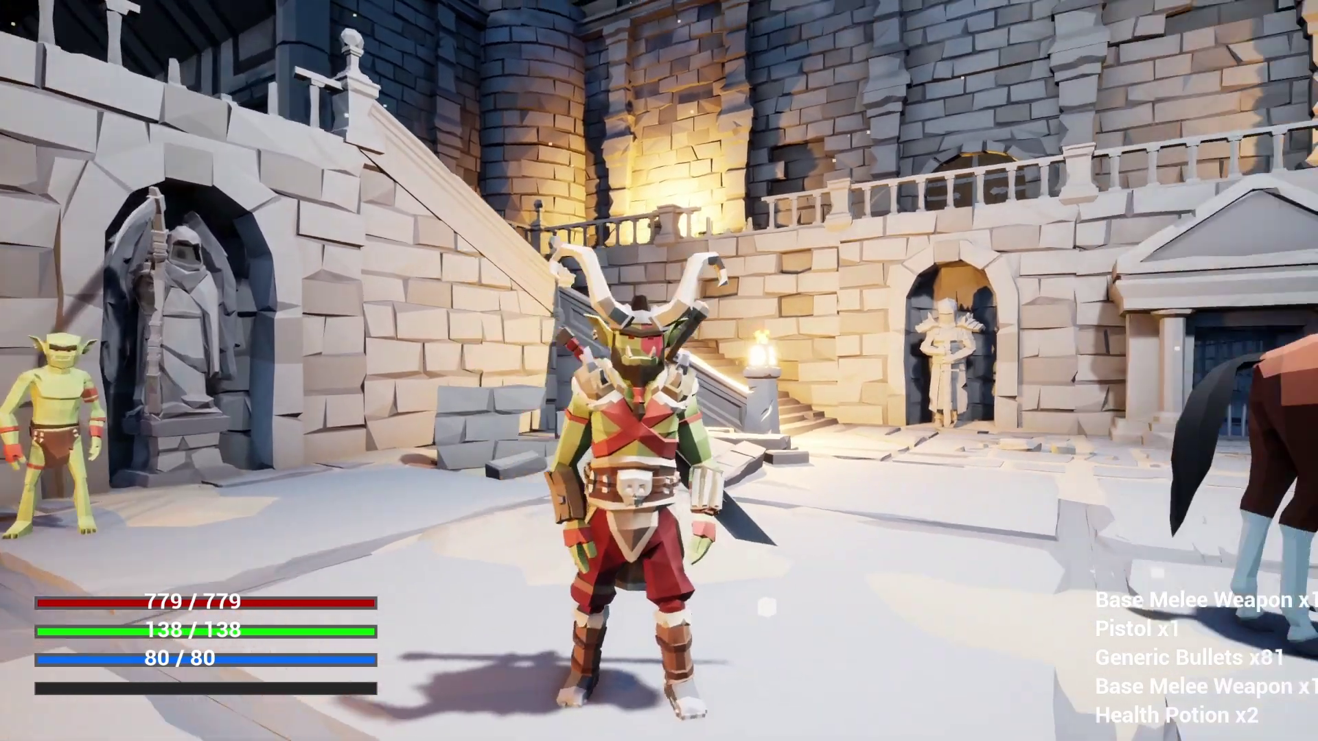
Walk the horned orc character across the castle courtyard to the goblin named Dude and interact with it.
key("s")
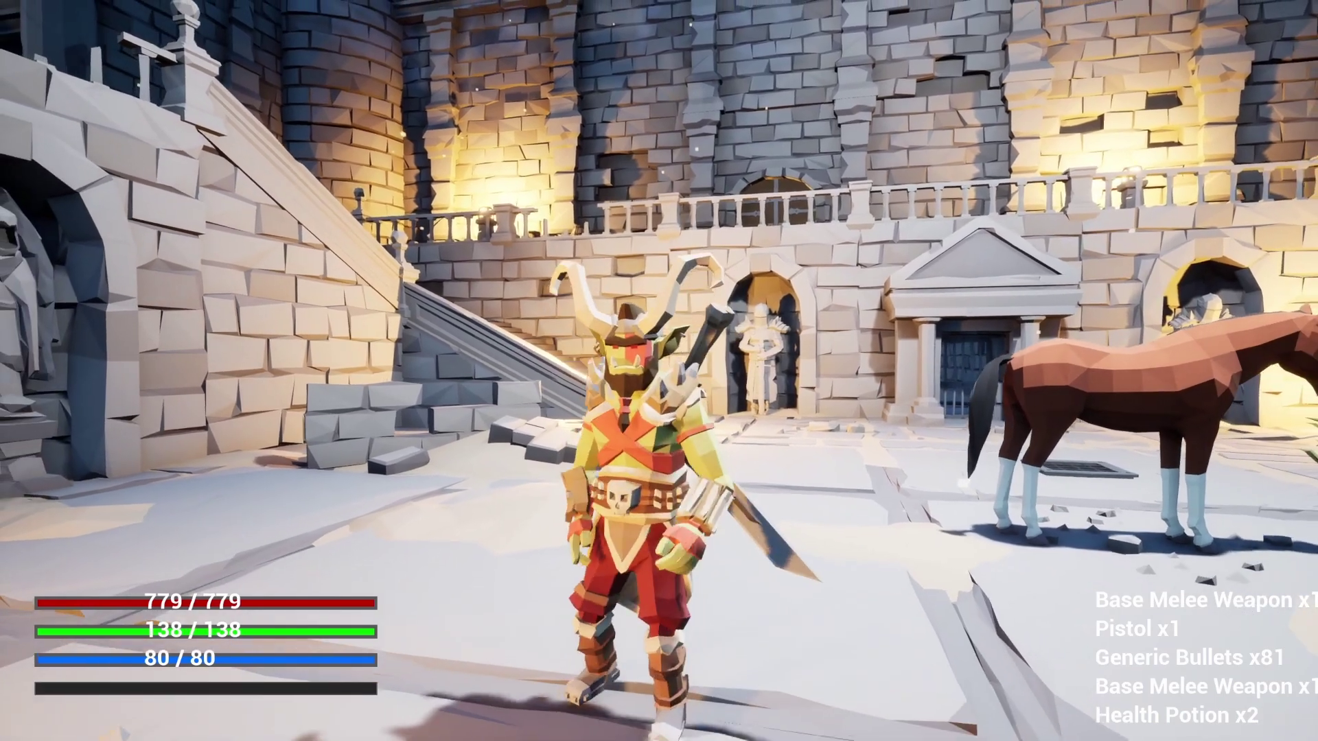
key("d")
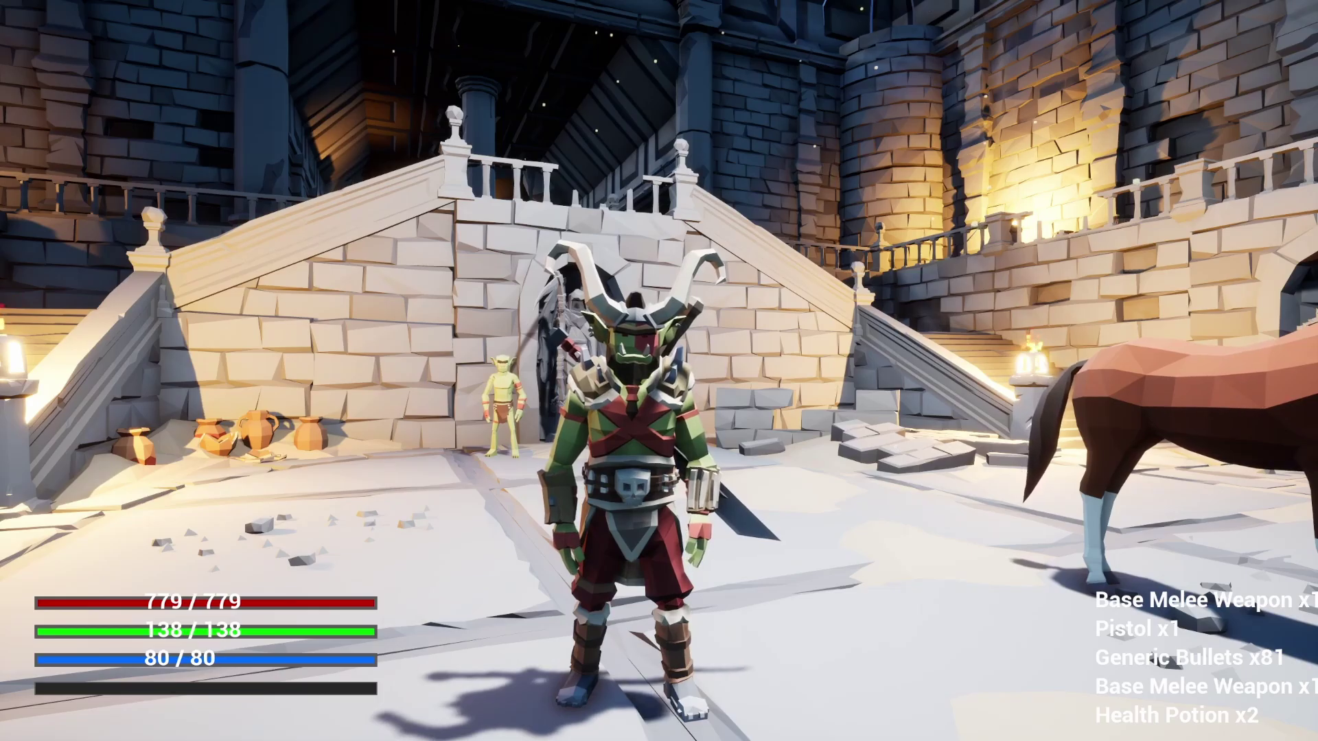
key("w")
key("a")
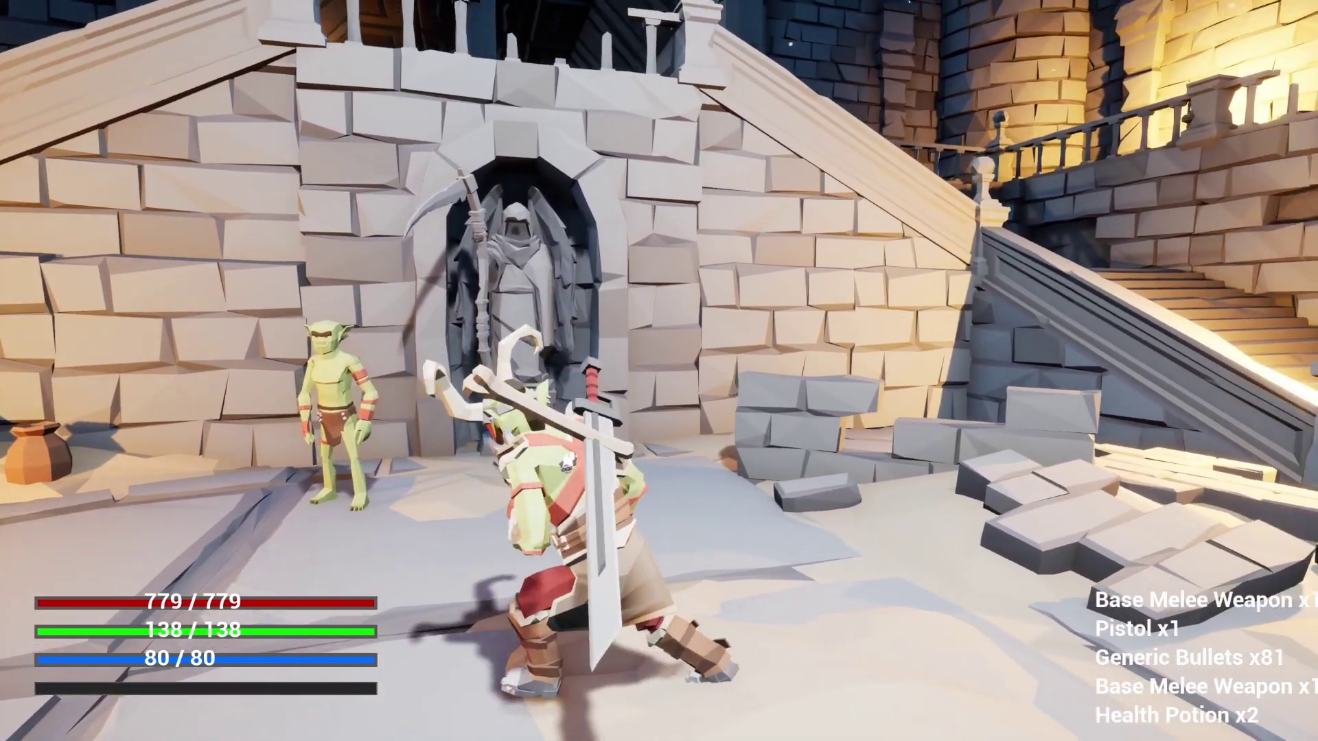
key("w")
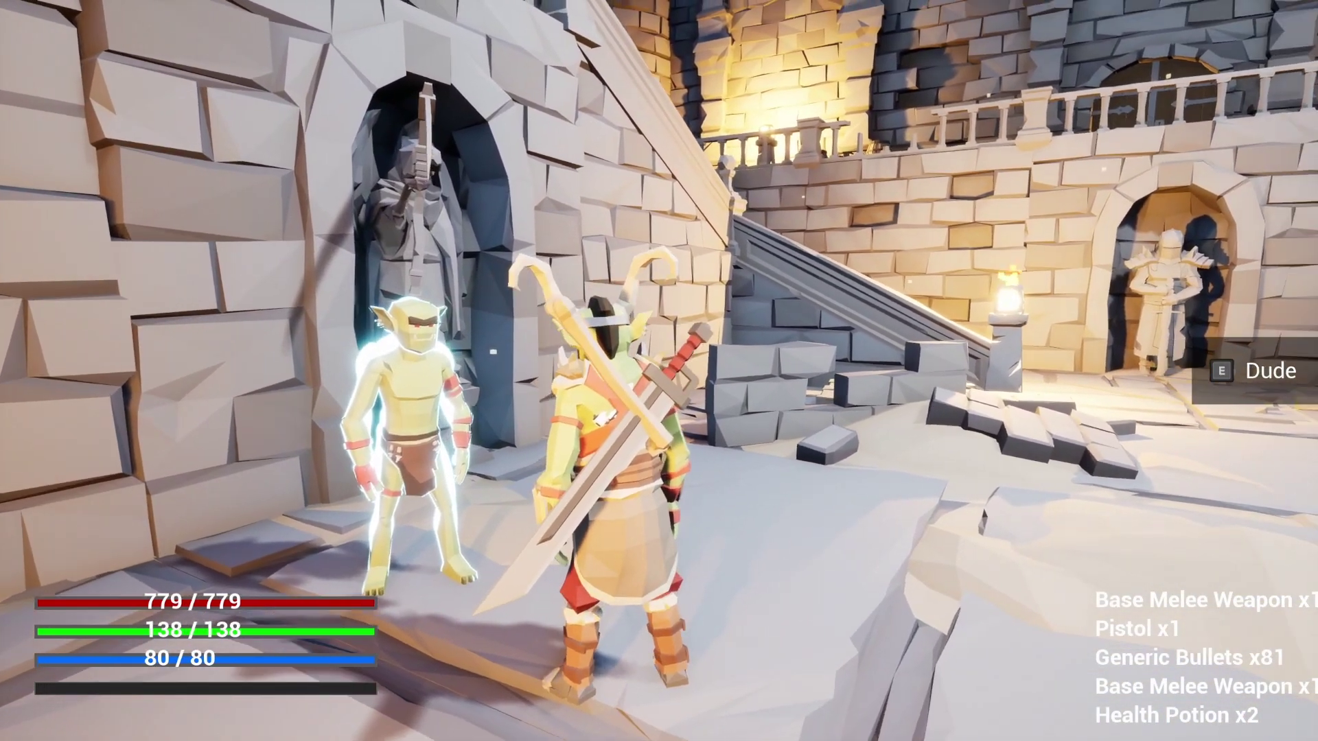
key("e")
left_click(1263, 16)
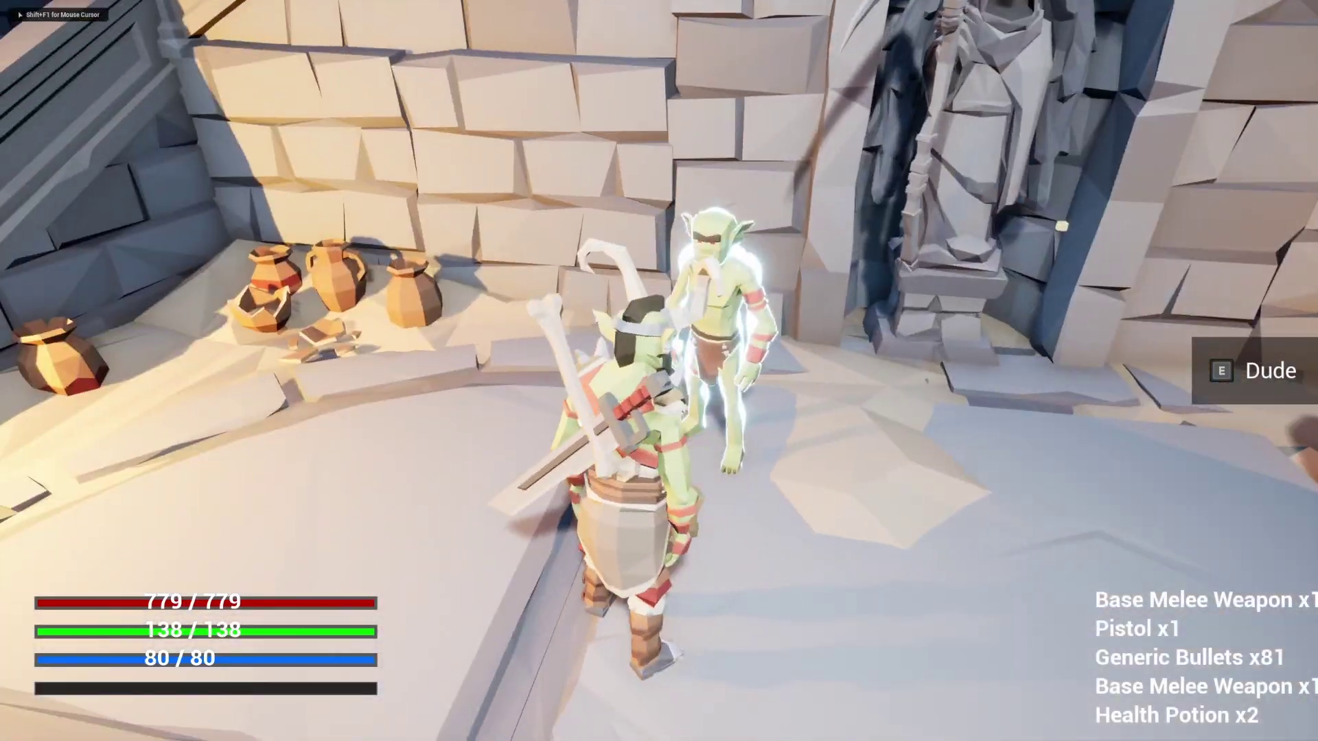
key("a")
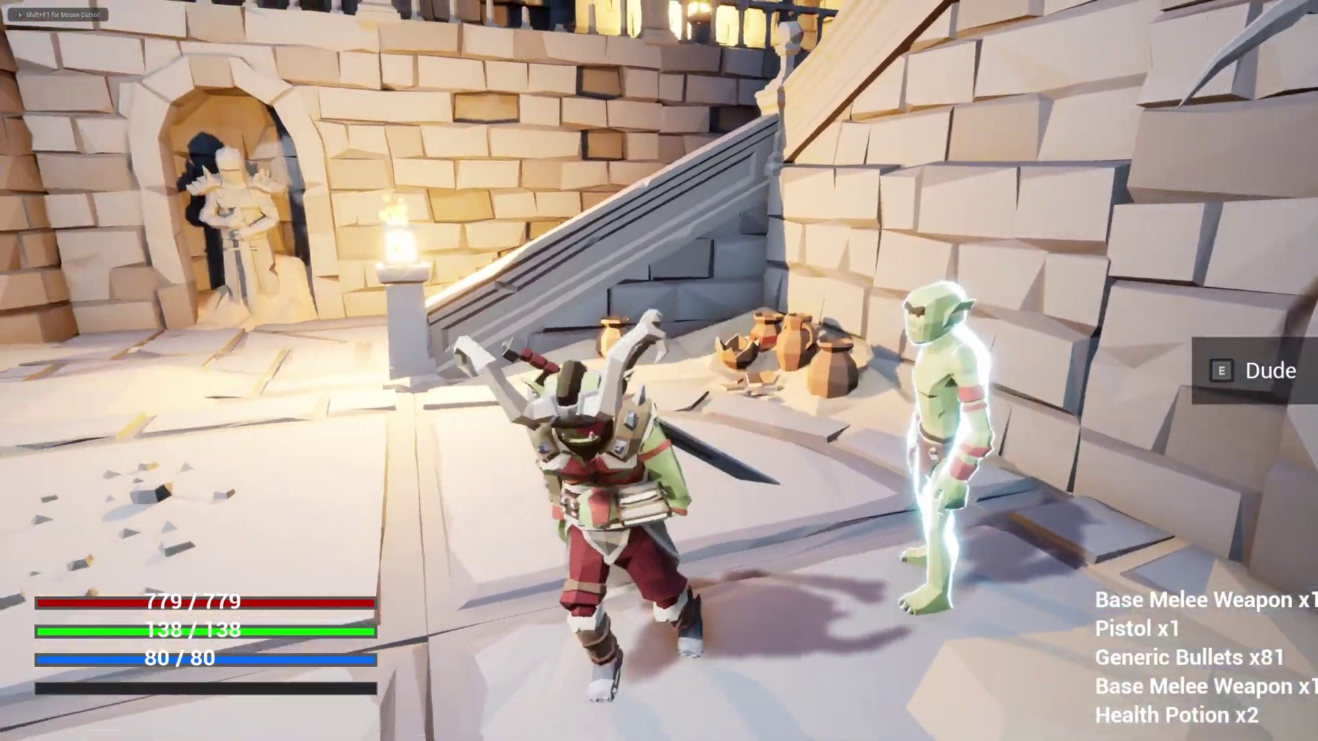
key("w")
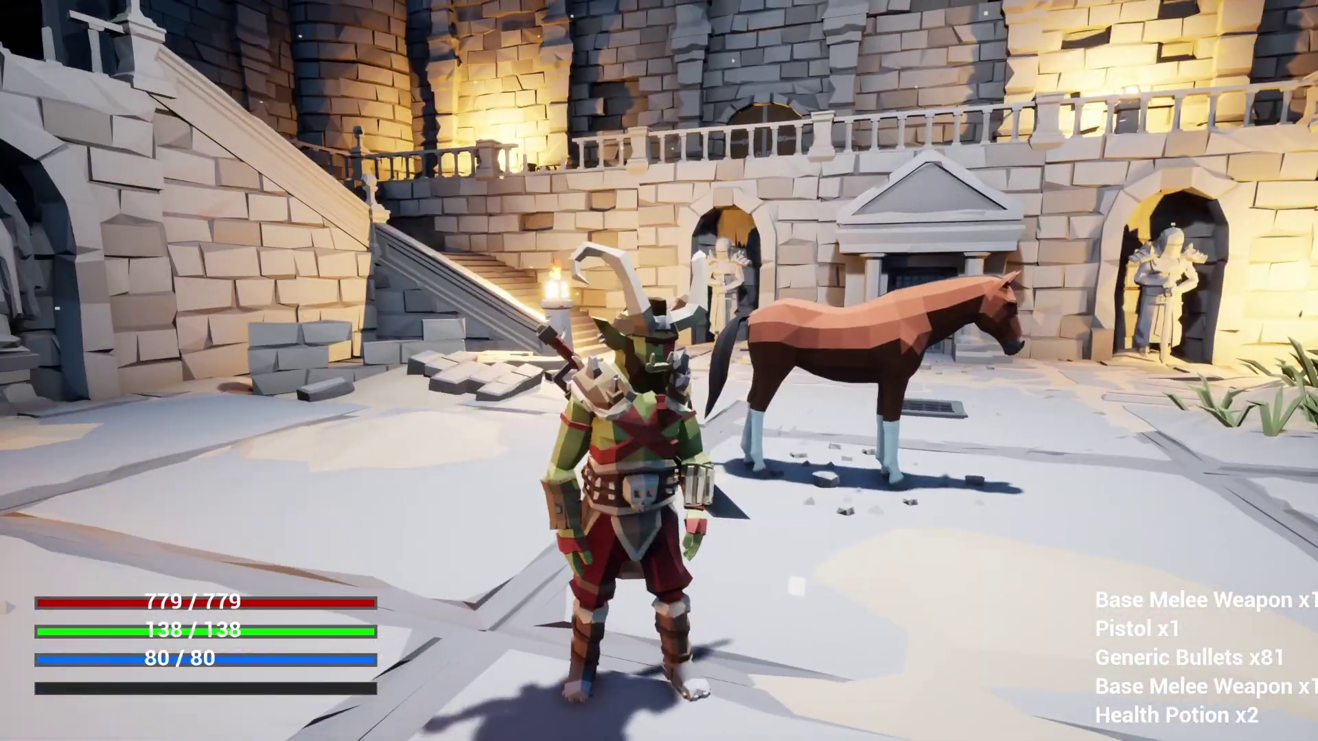
Mount the horse to ride it around the castle courtyard, and use a health potion.
key("w")
key("e")
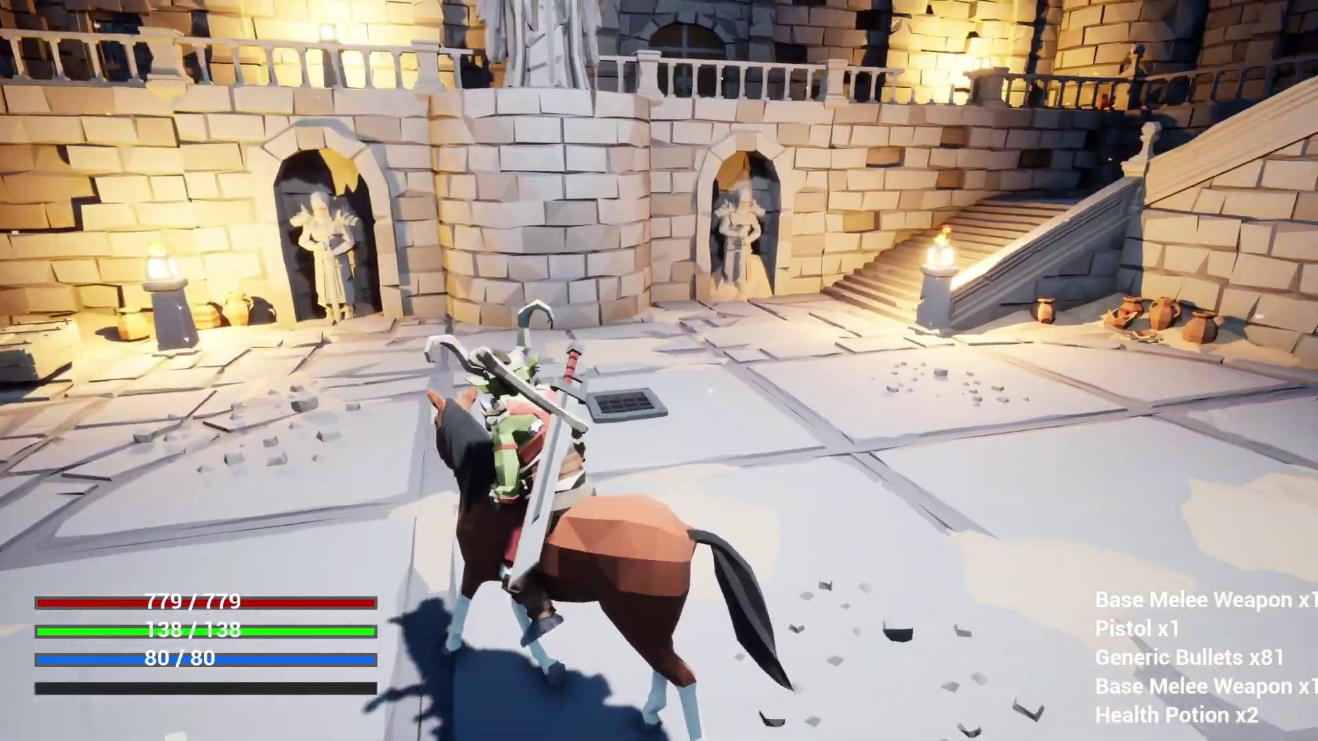
key("d")
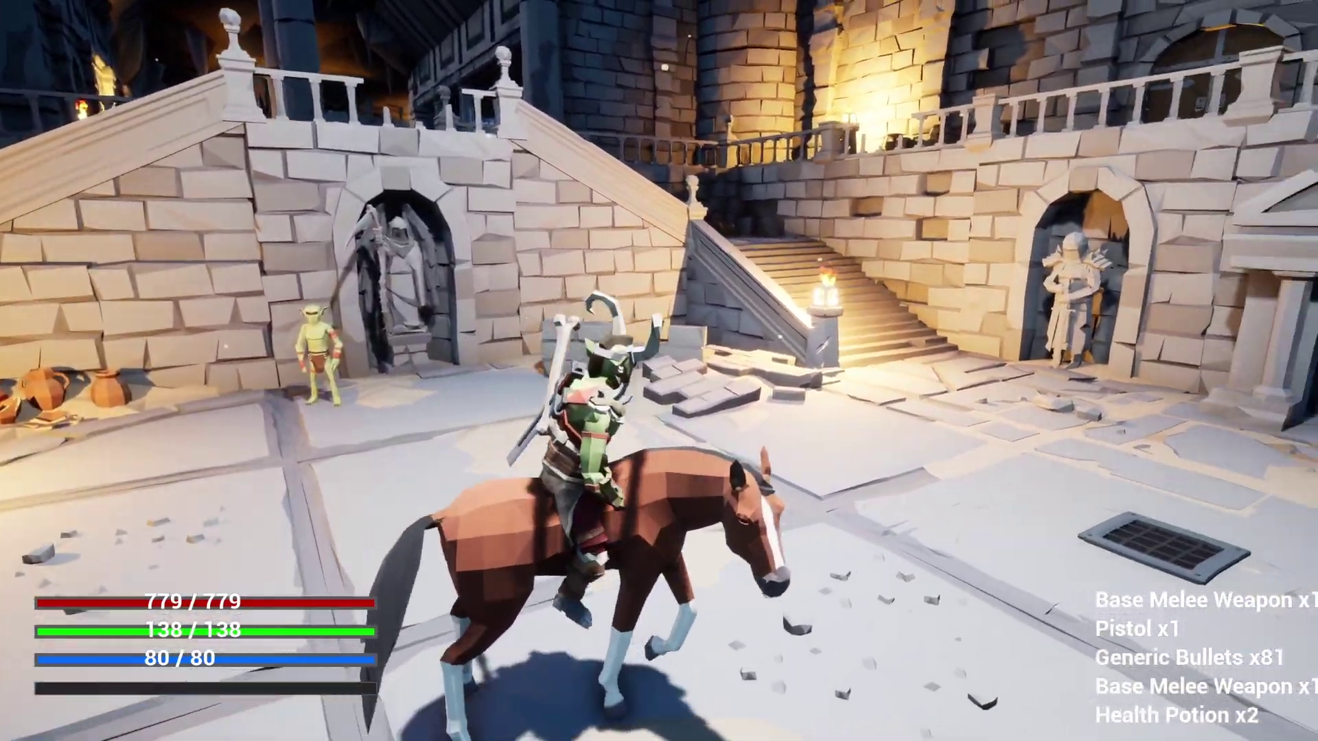
key("a")
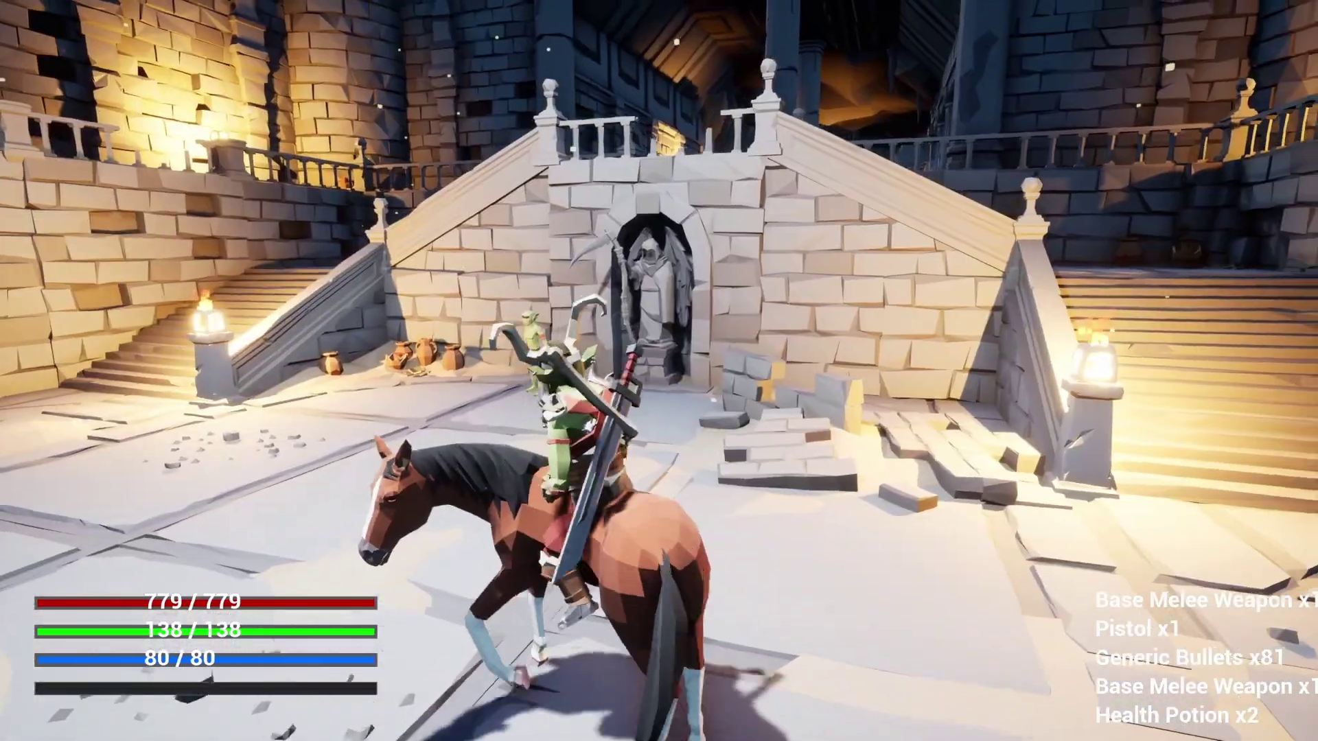
key("s")
key("d")
key("a")
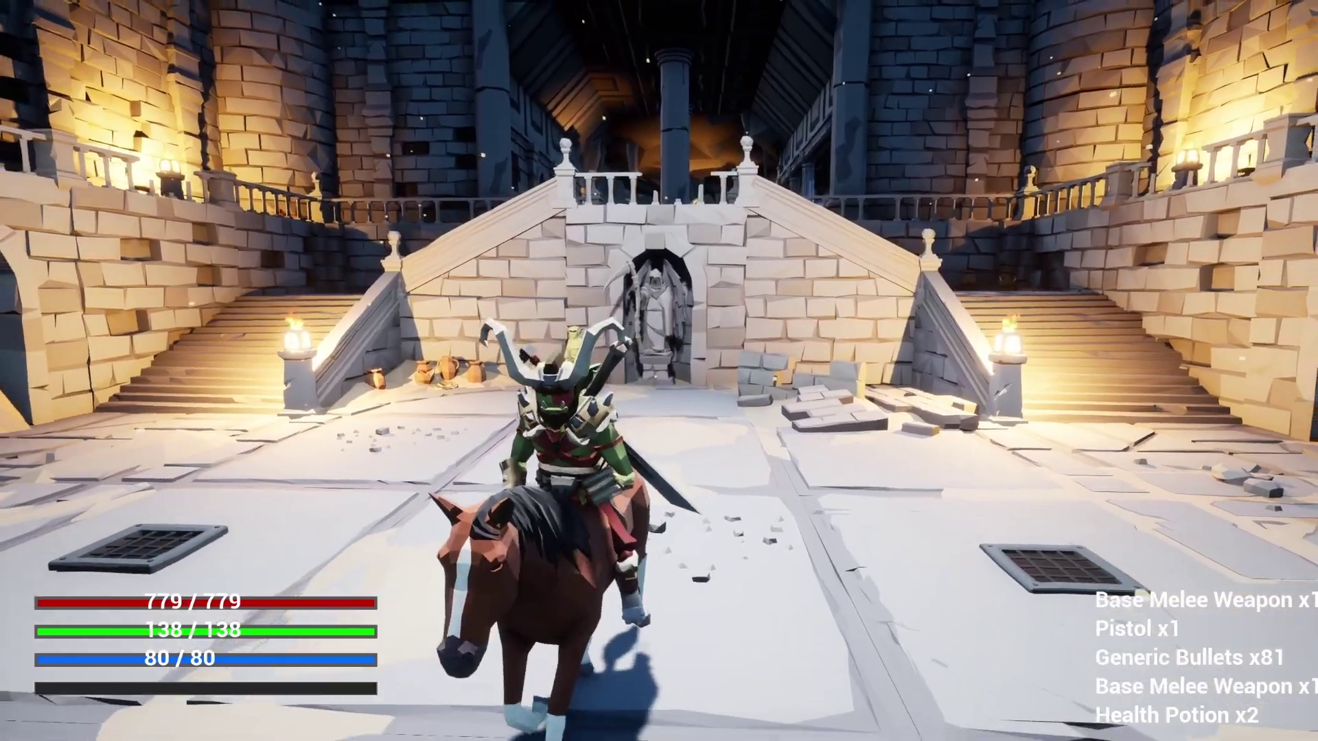
key("1")
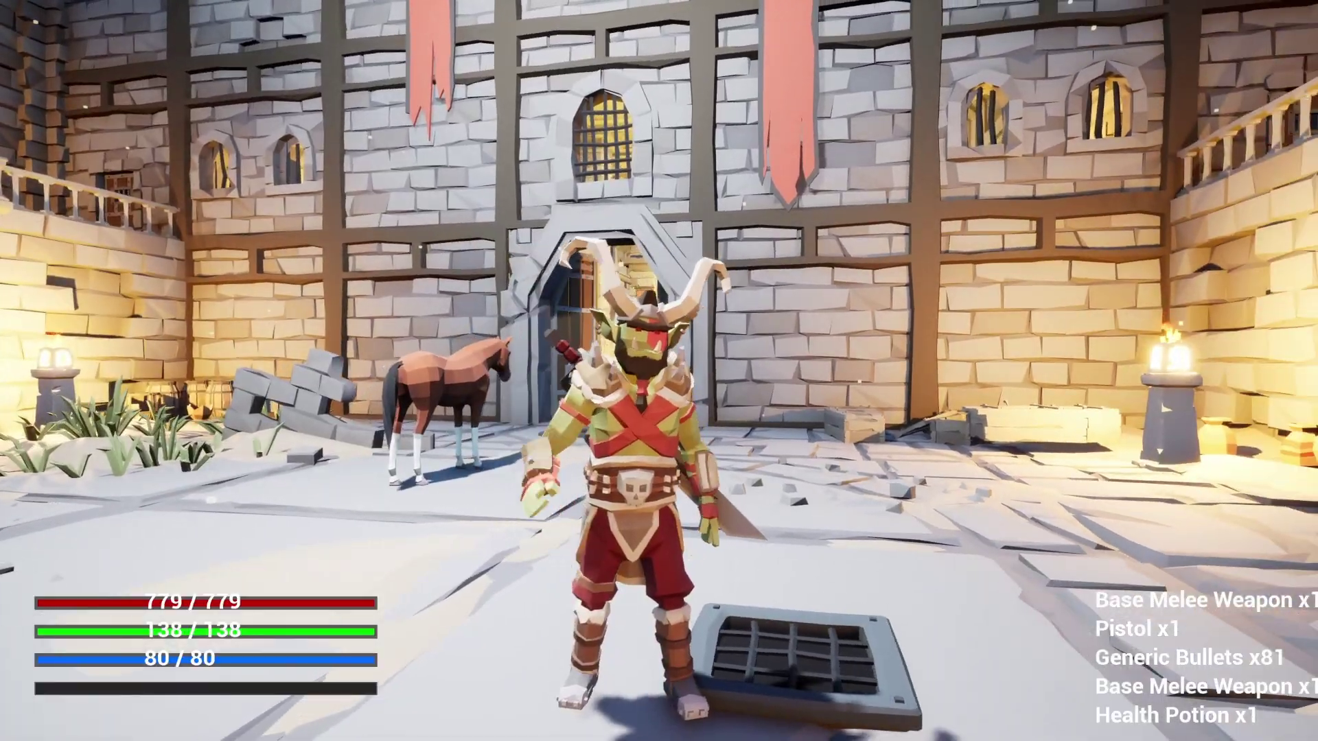
key("1")
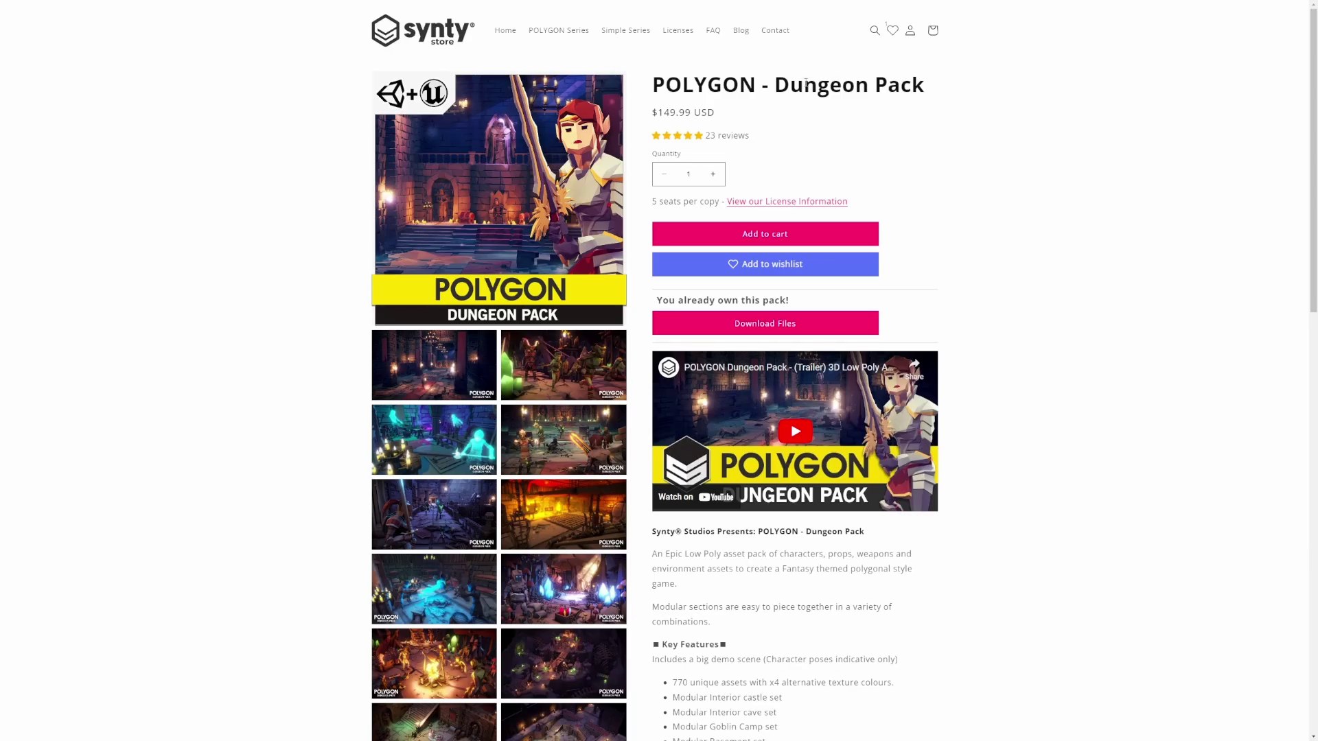
Look through the enlarged gallery images of the POLYGON - Dungeon Pack on its store page.
scroll(521, 254, "down", 2)
left_click(453, 274)
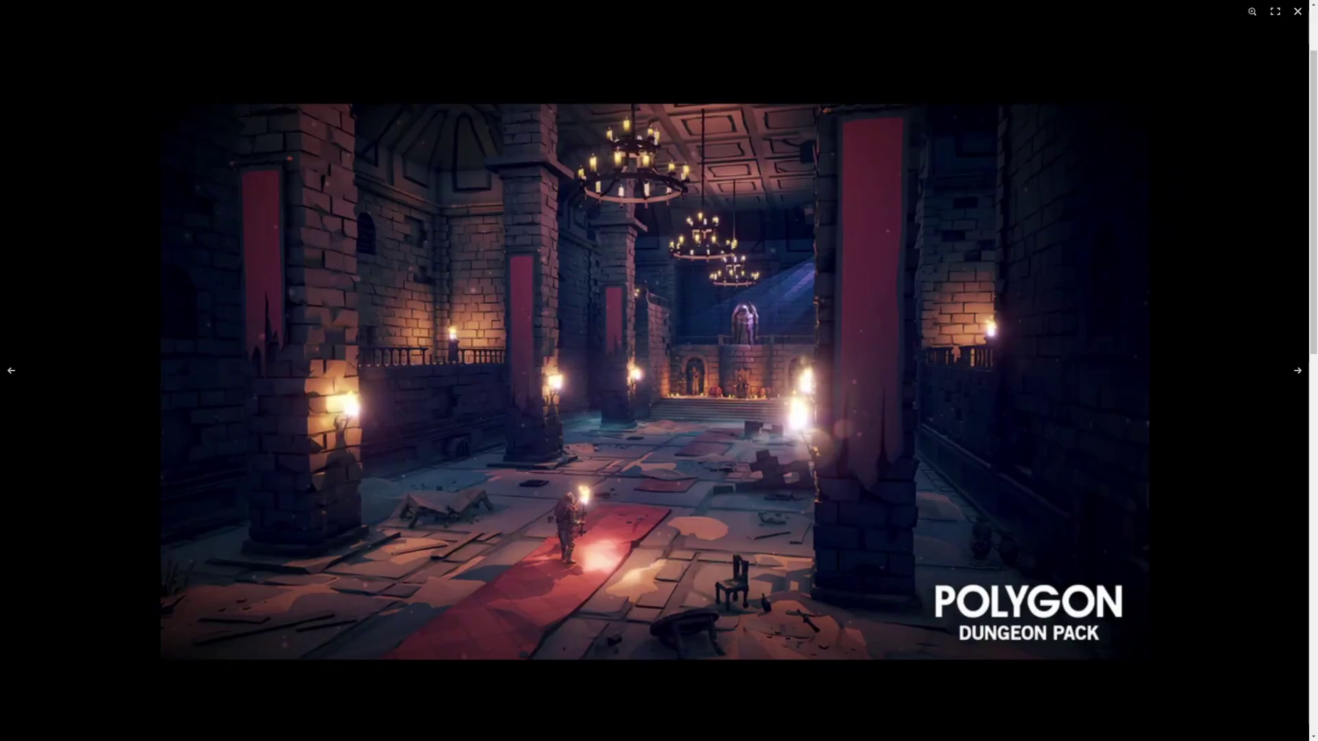
left_click(1297, 372)
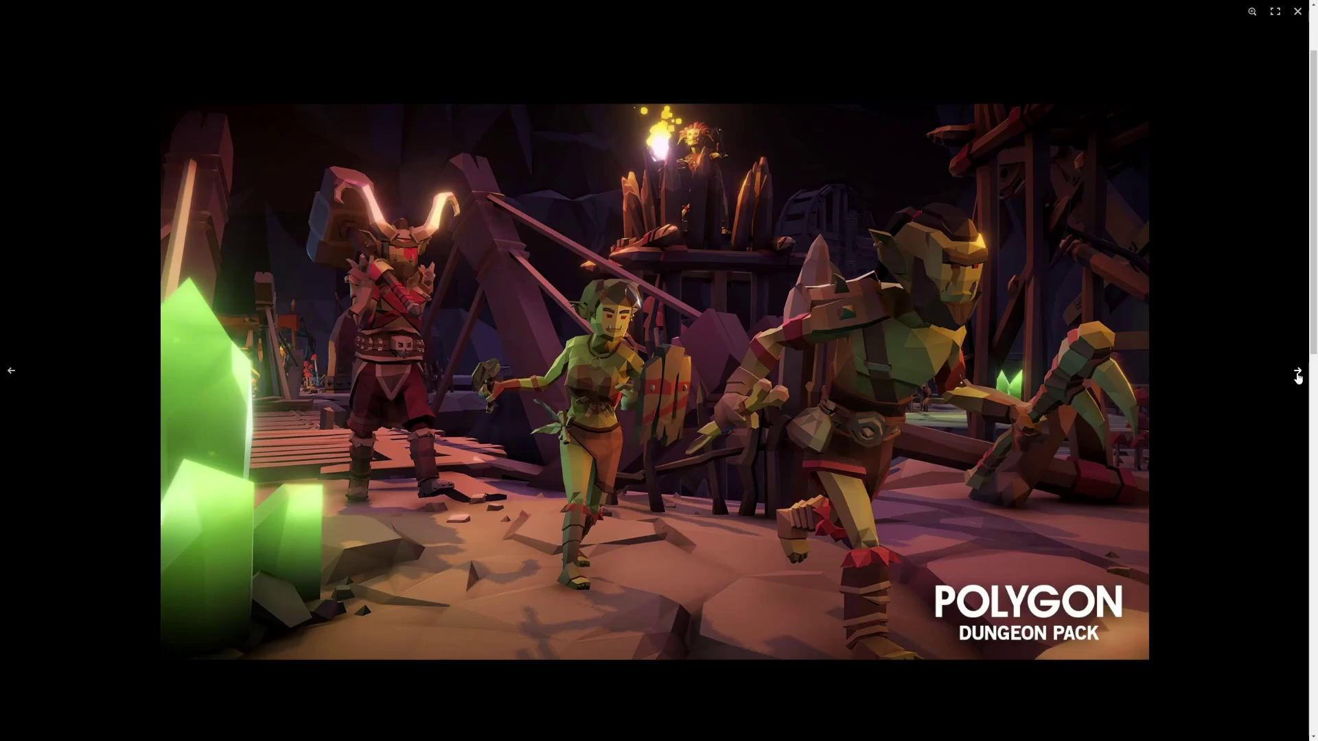
left_click(1297, 374)
left_click(1297, 378)
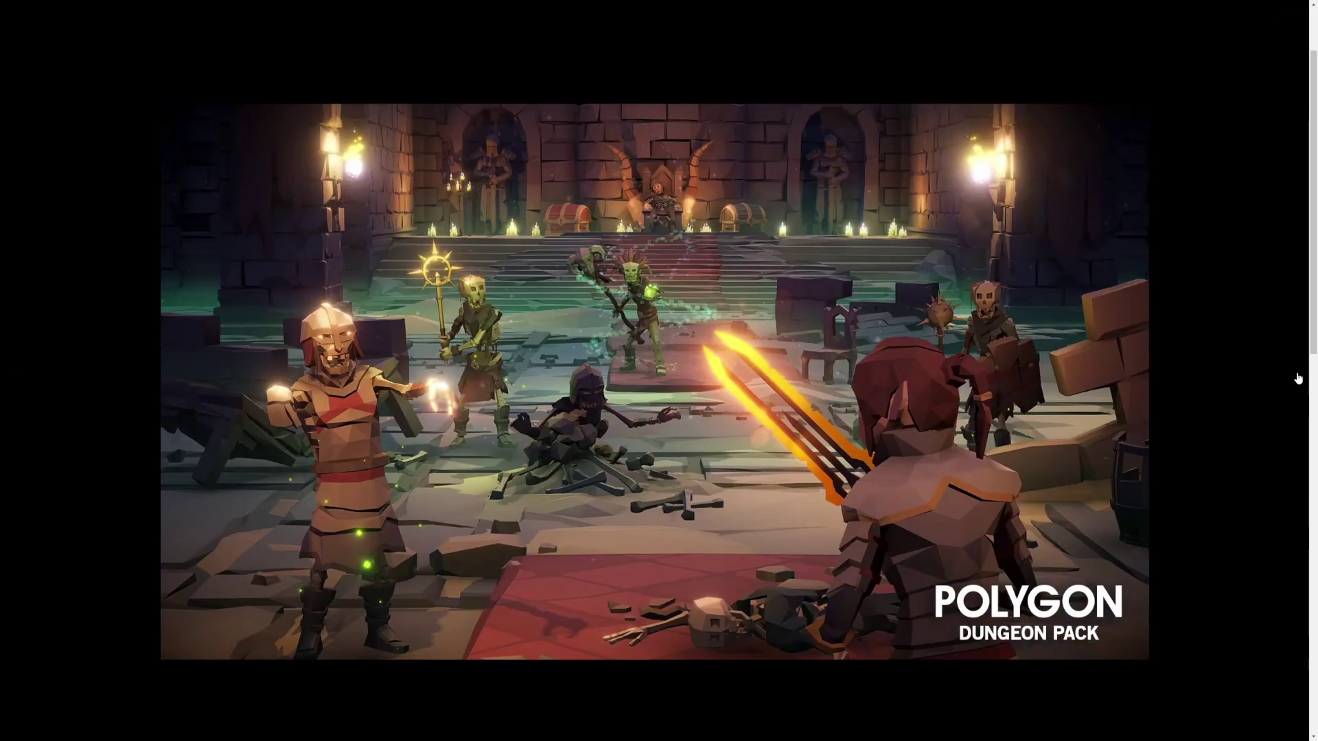
left_click(1296, 377)
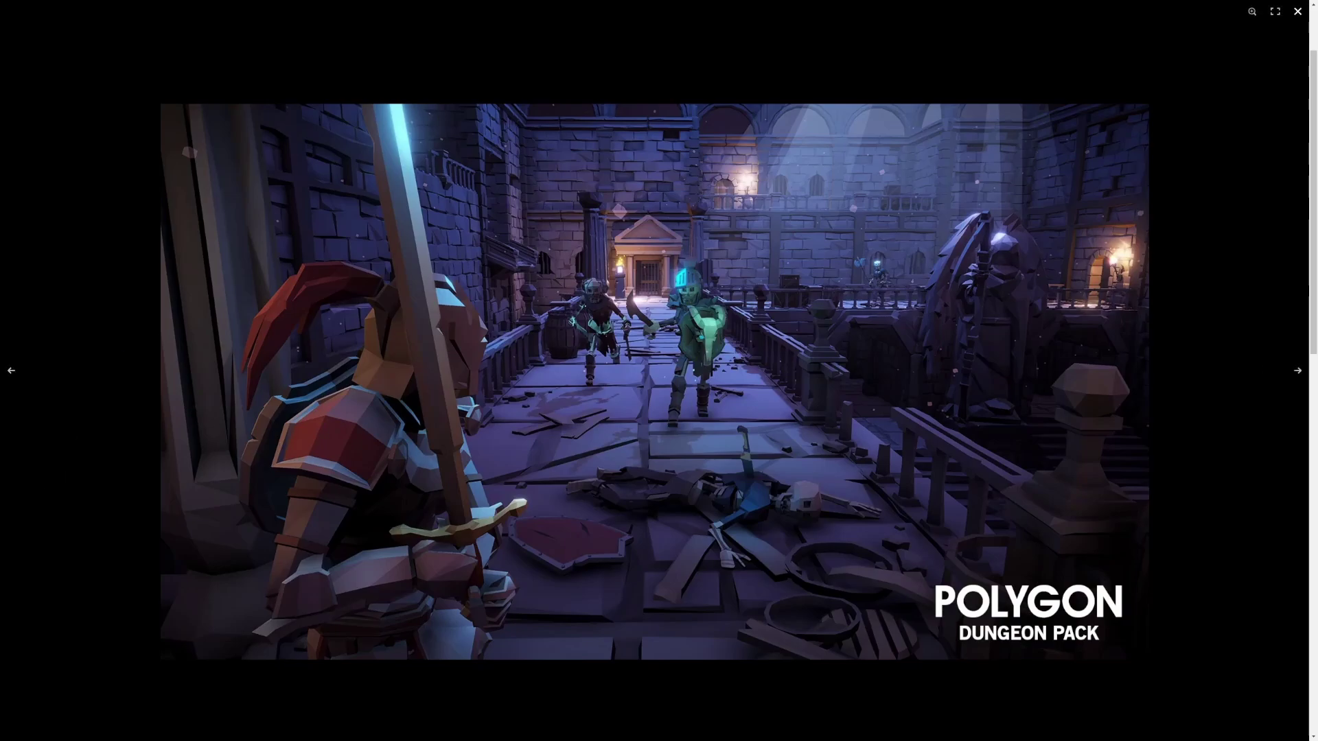
key("Escape")
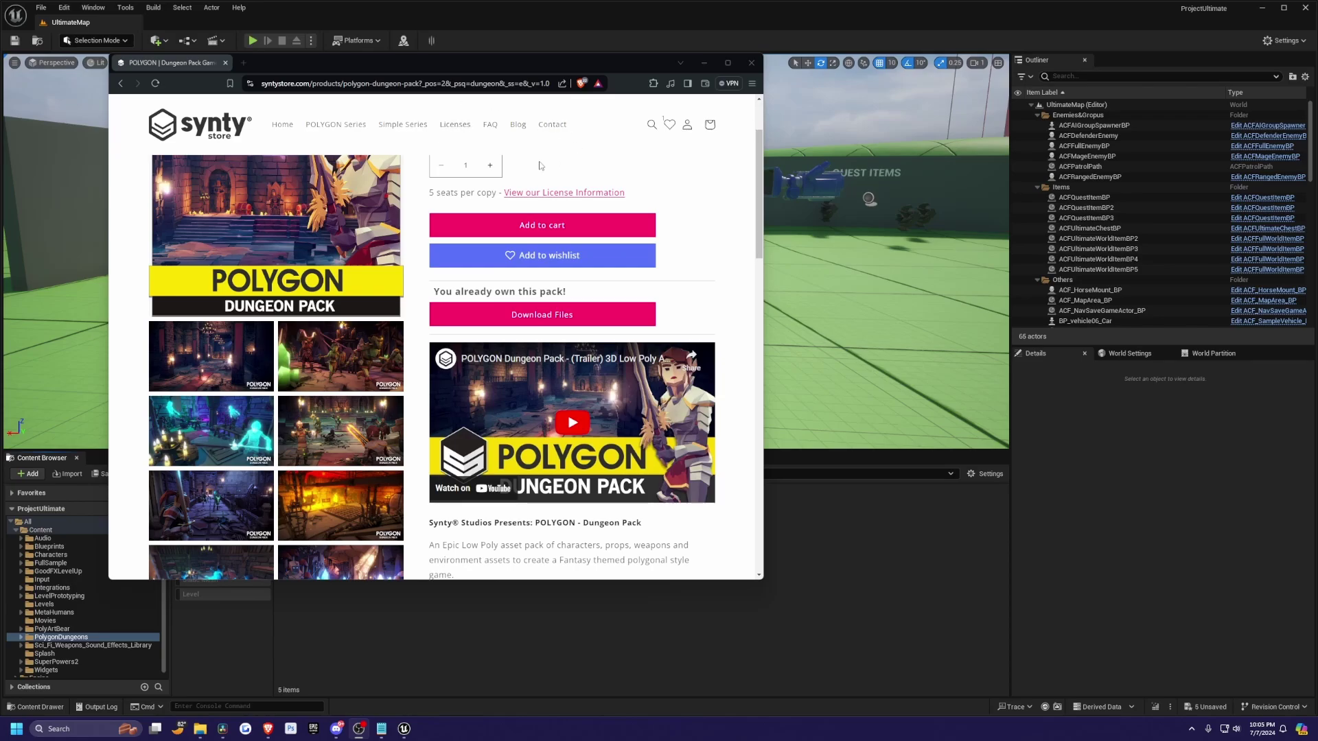
Close the store page and open the Demo level from the PolygonDungeons Maps folder in Unreal Editor.
left_click(752, 64)
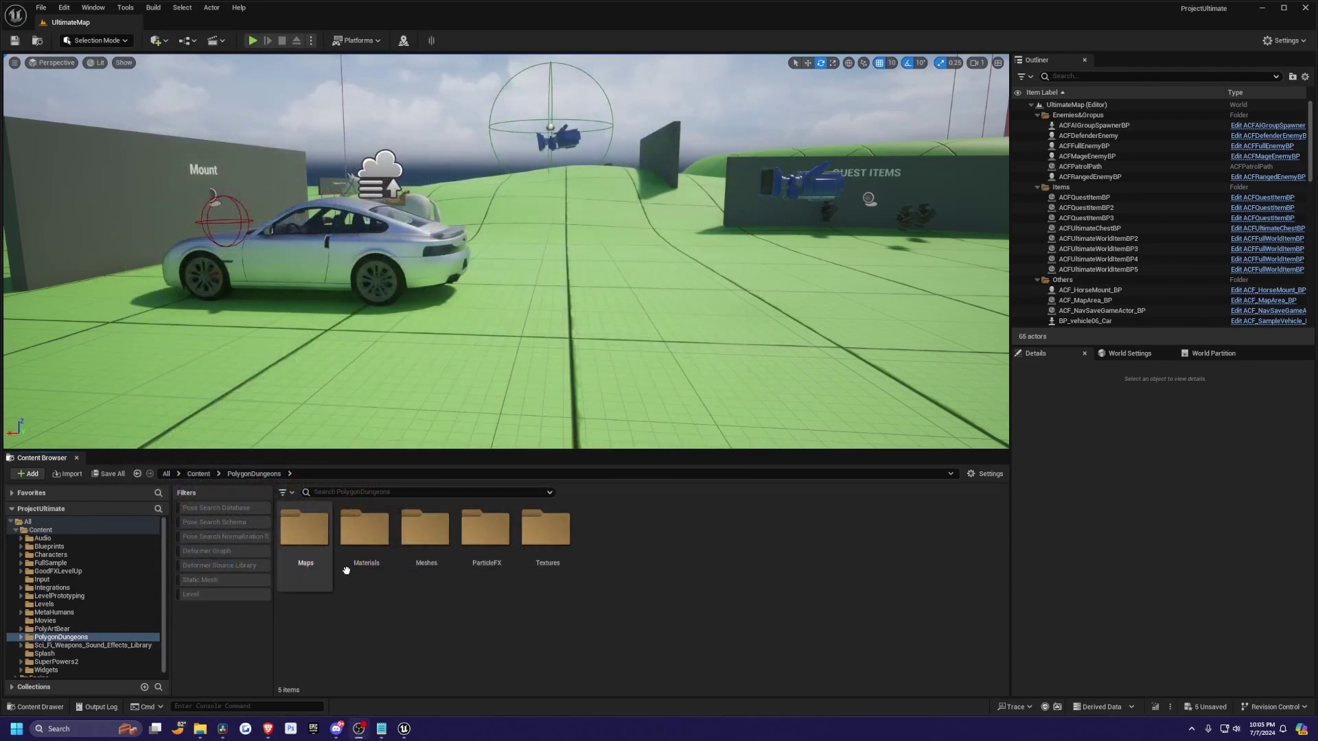
double_click(304, 529)
double_click(304, 530)
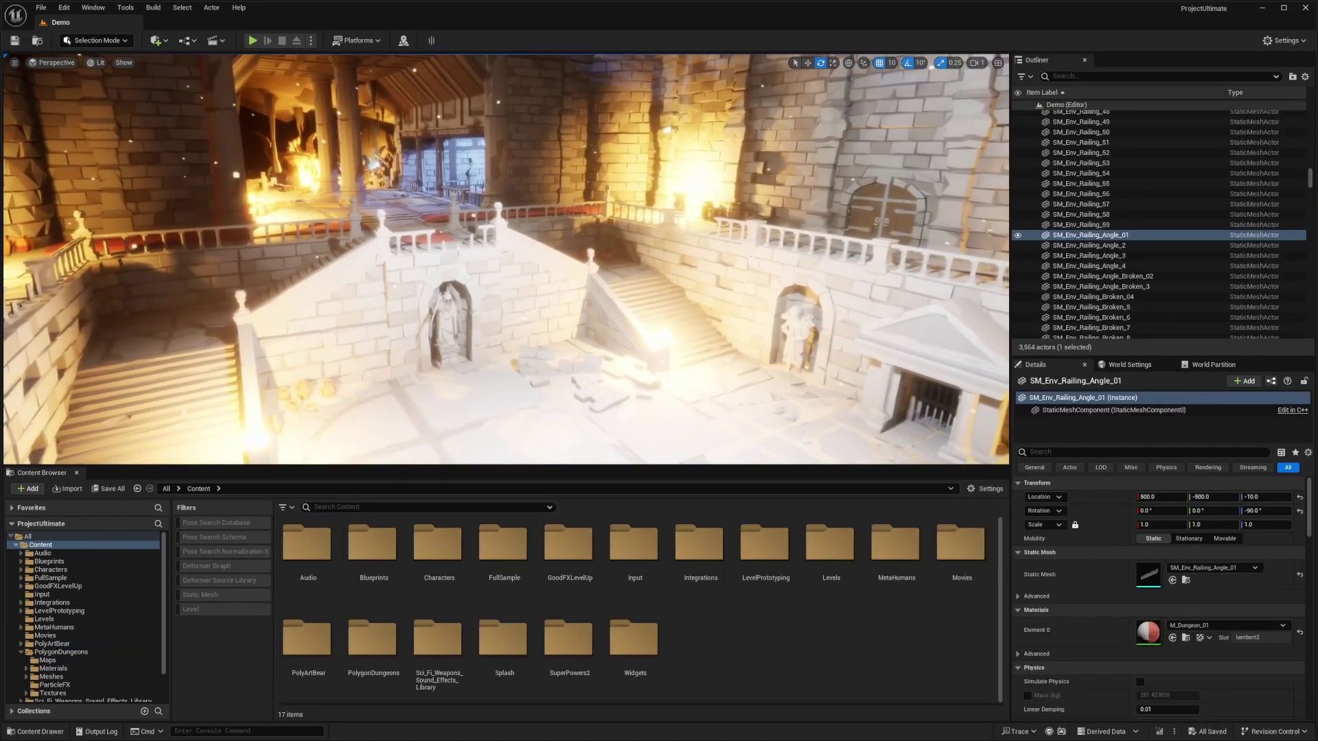
Examine the lighting of the Demo level's castle courtyard and great hall in a full-screen viewport.
scroll(482, 240, "up", 5)
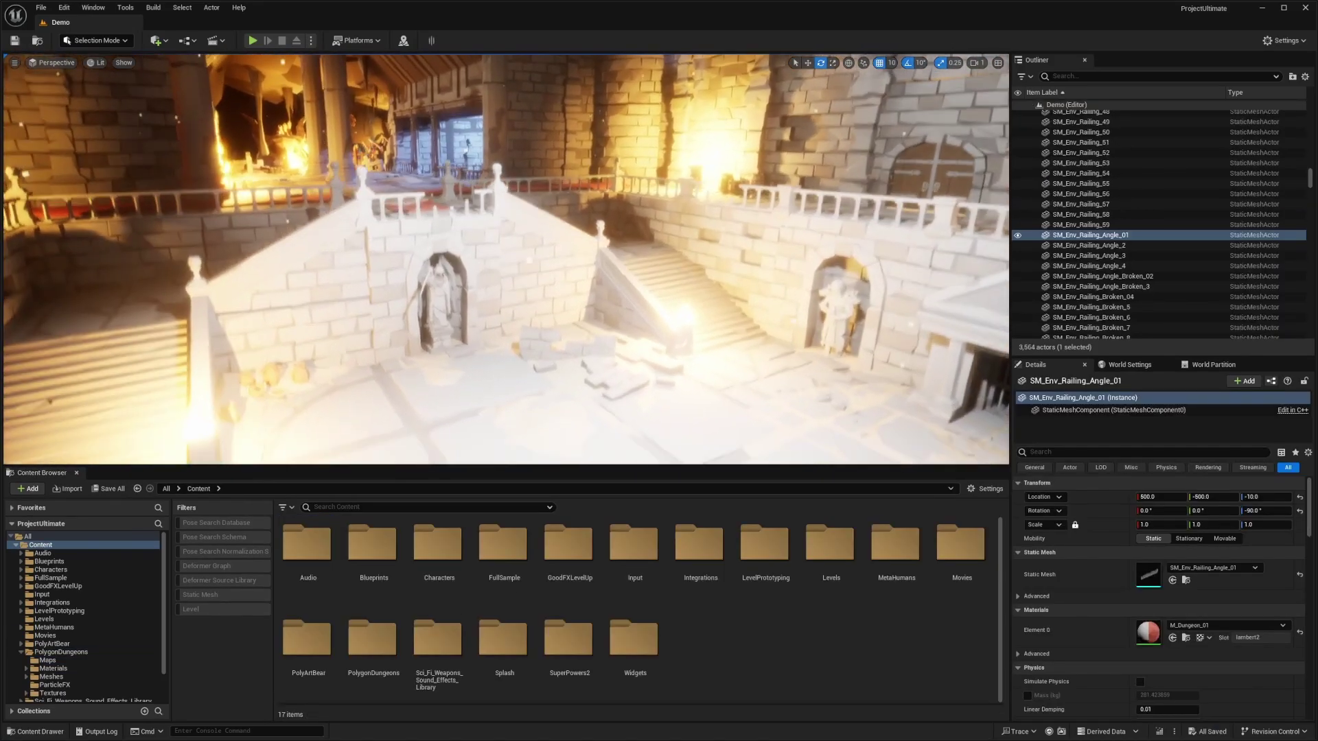
key("F11")
scroll(482, 241, "up", 5)
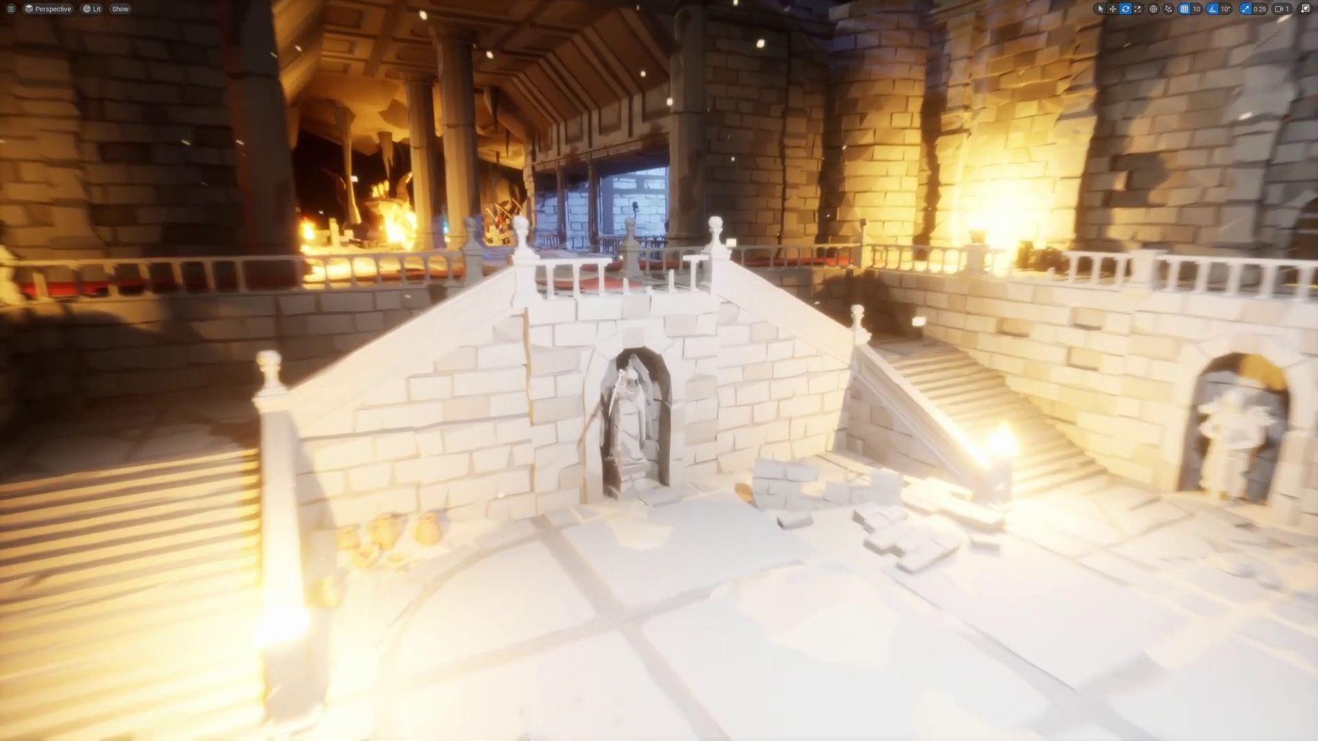
right_click_drag(659, 370, 1023, 371)
scroll(659, 371, "down", 1)
key("w")
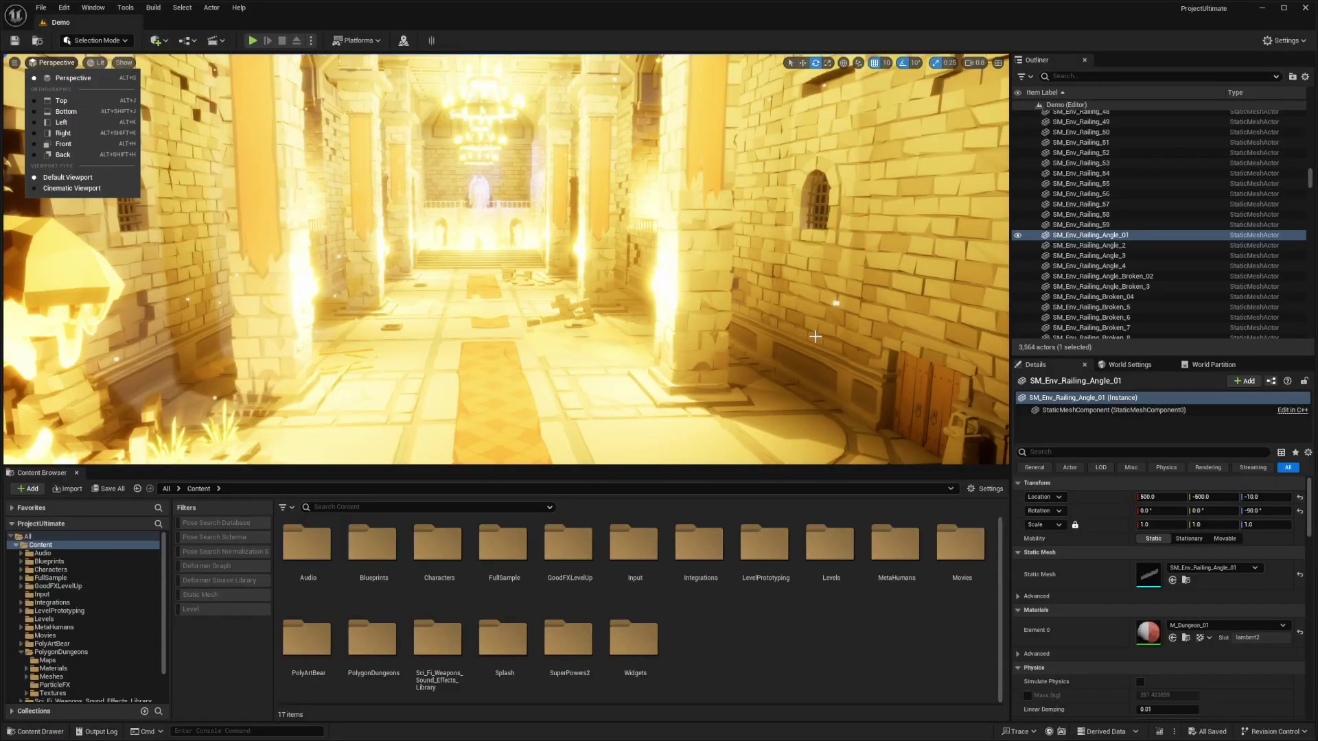
Find the level's PostProcessVolume by searching the actors for "post", select it and expand its Bloom settings.
left_click(815, 337)
left_click(1070, 75)
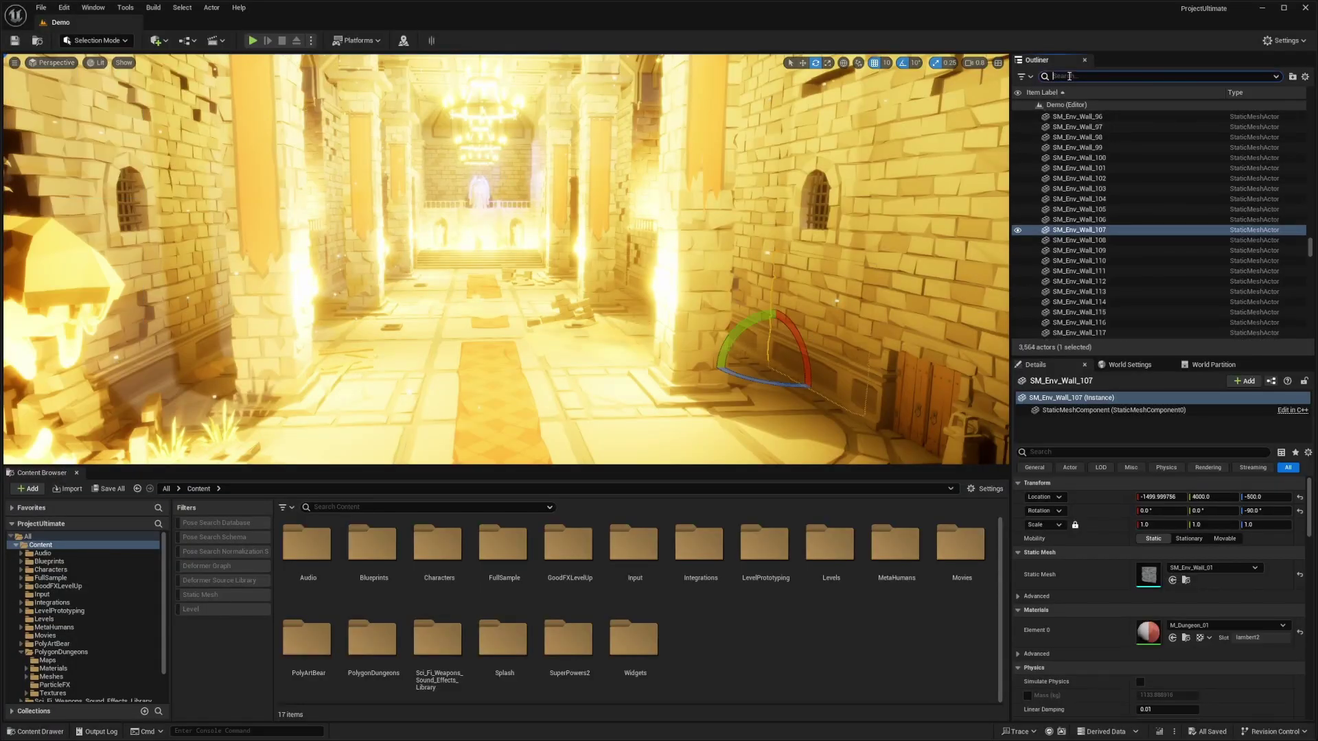
type("post")
left_click(1083, 114)
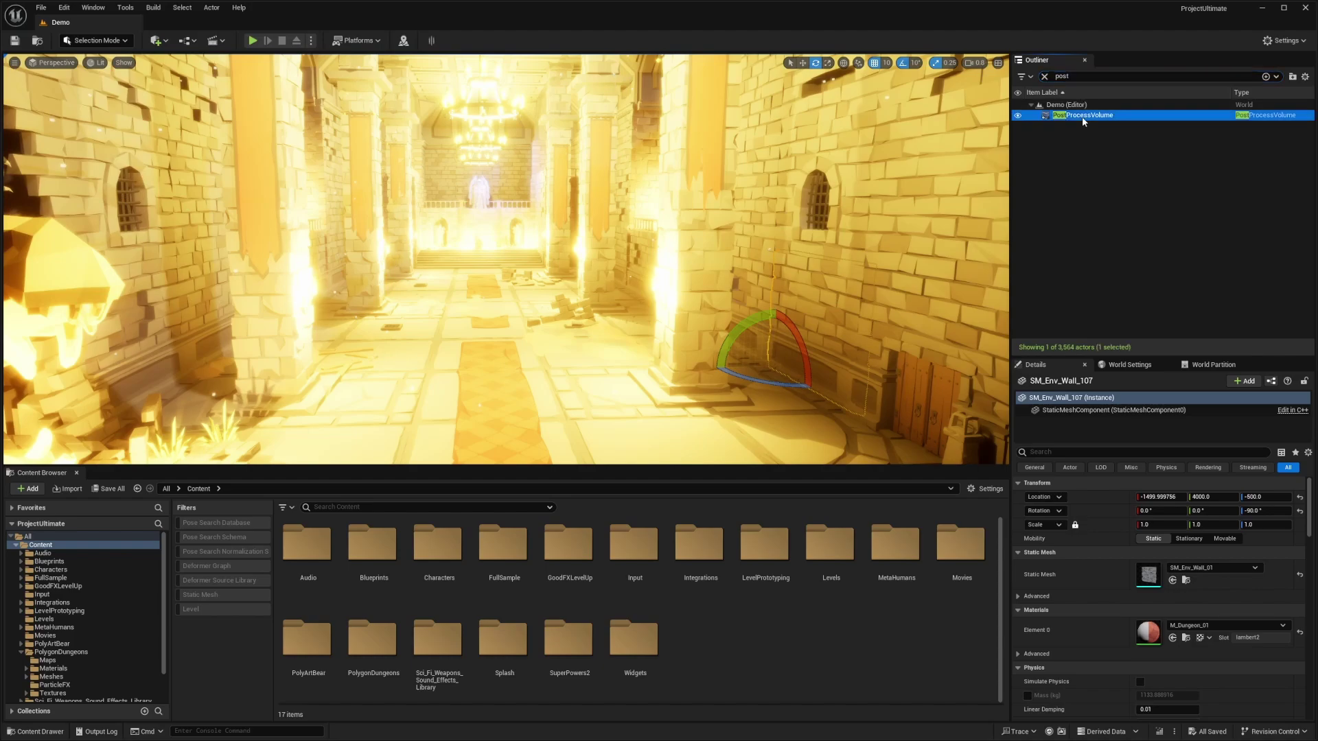
left_click(1026, 566)
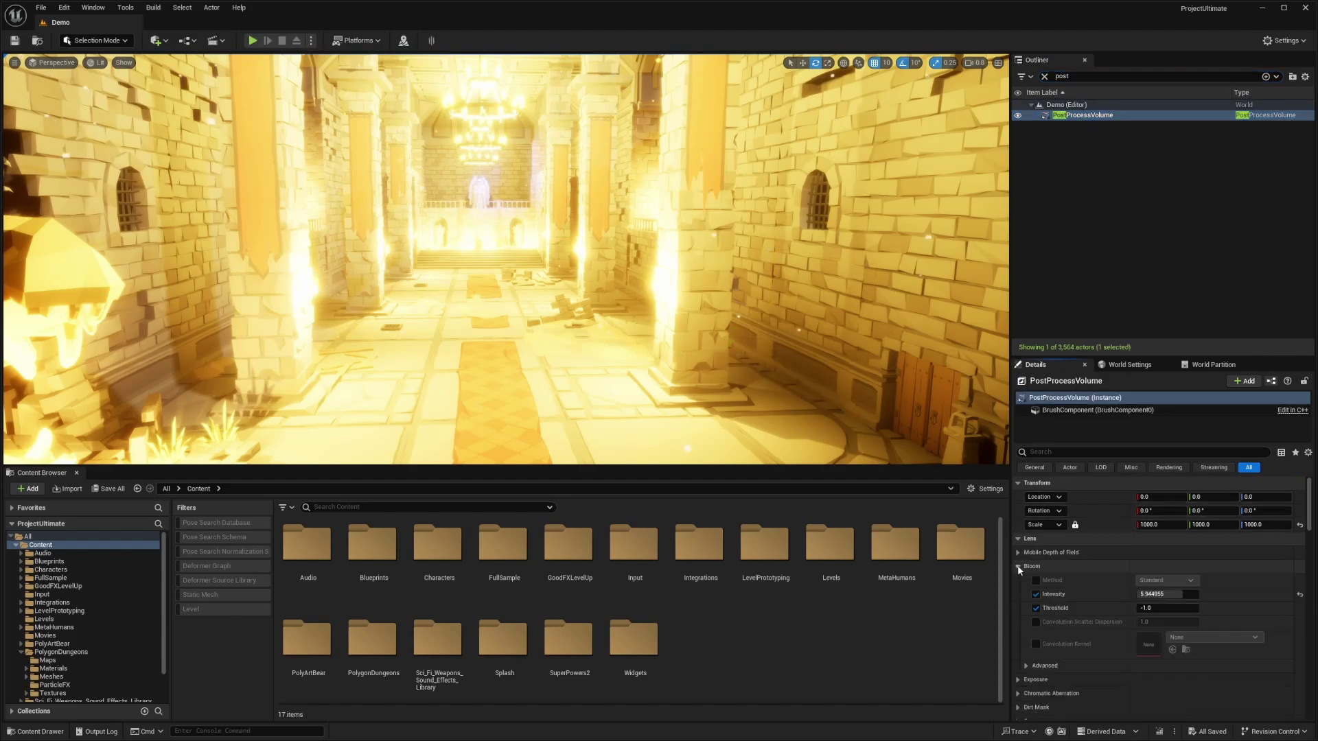
Compare the great hall with the PostProcessVolume's Bloom Intensity override switched off and on.
left_click(1035, 595)
left_click(1036, 595)
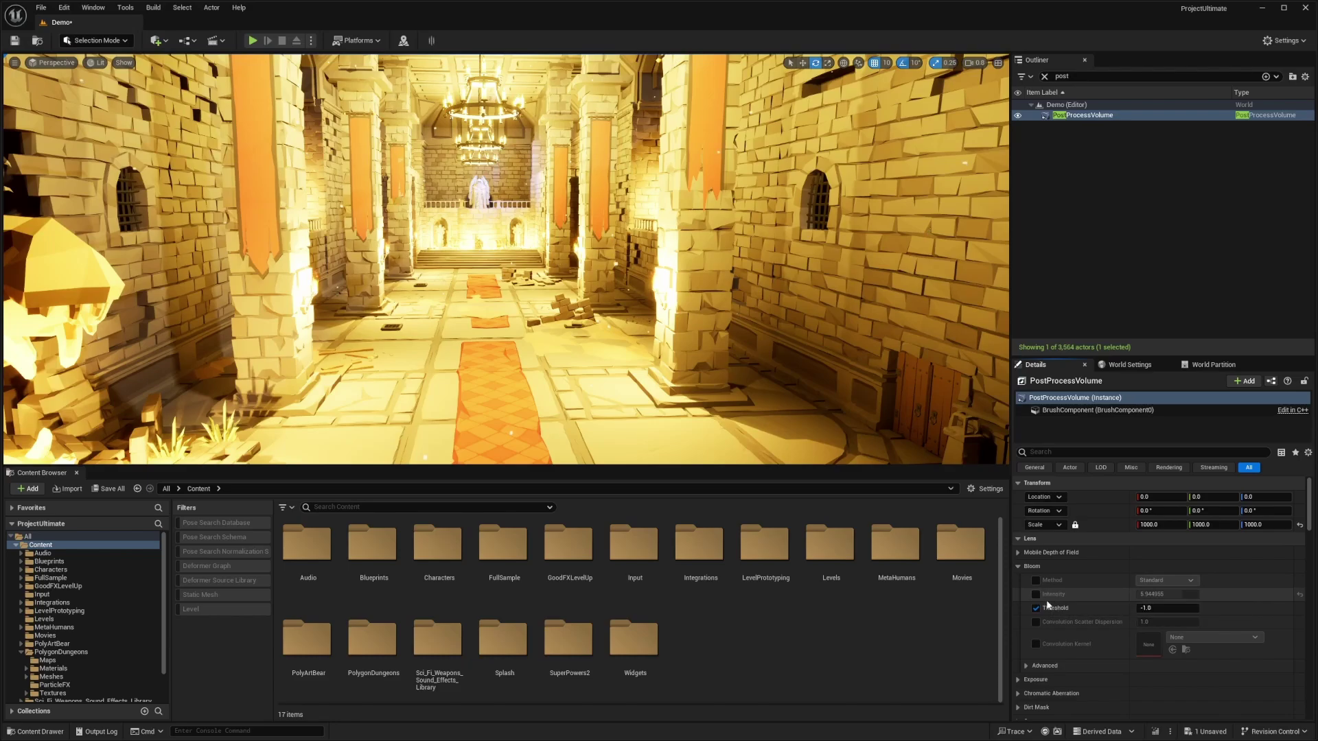
key("s")
mouse_move(810, 322)
right_mouse_down()
mouse_move(800, 318)
mouse_move(1098, 320)
mouse_move(820, 313)
mouse_move(789, 336)
right_mouse_up()
key("w")
key("w")
key("e")
left_click(1036, 594)
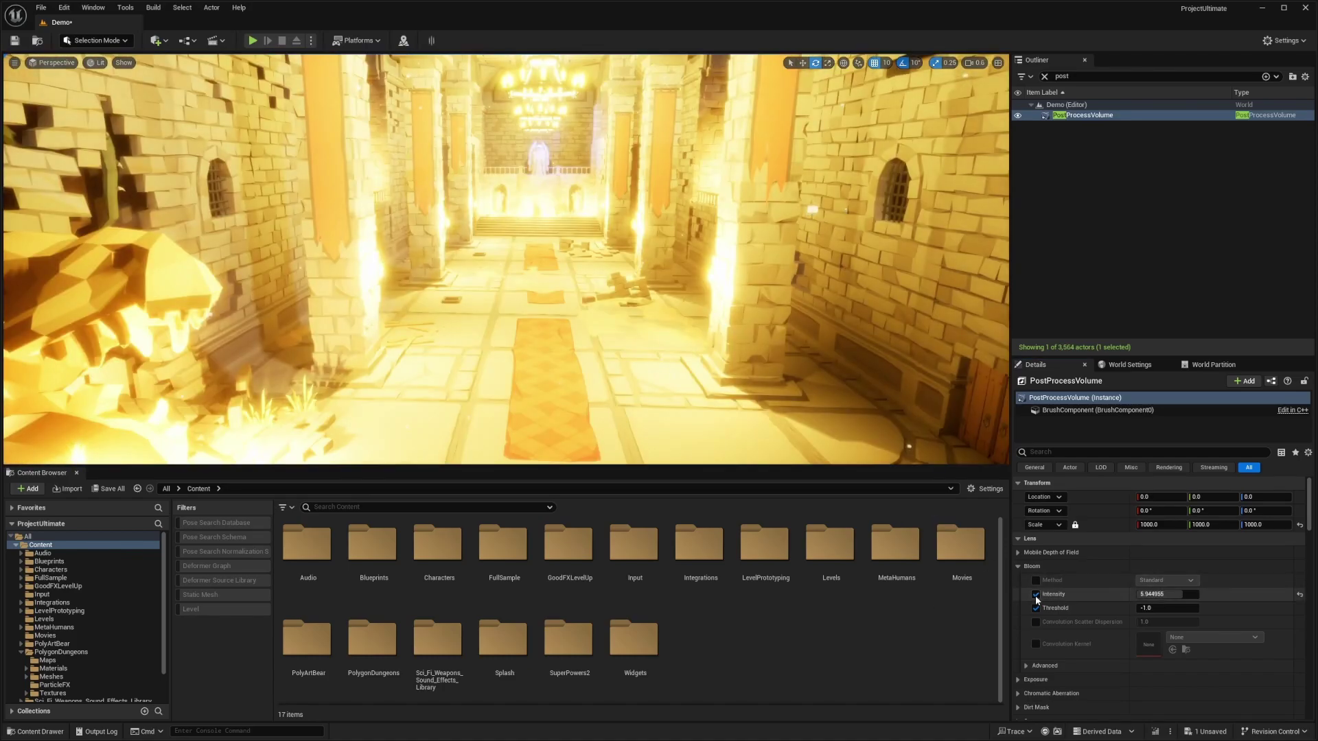
left_click(1036, 595)
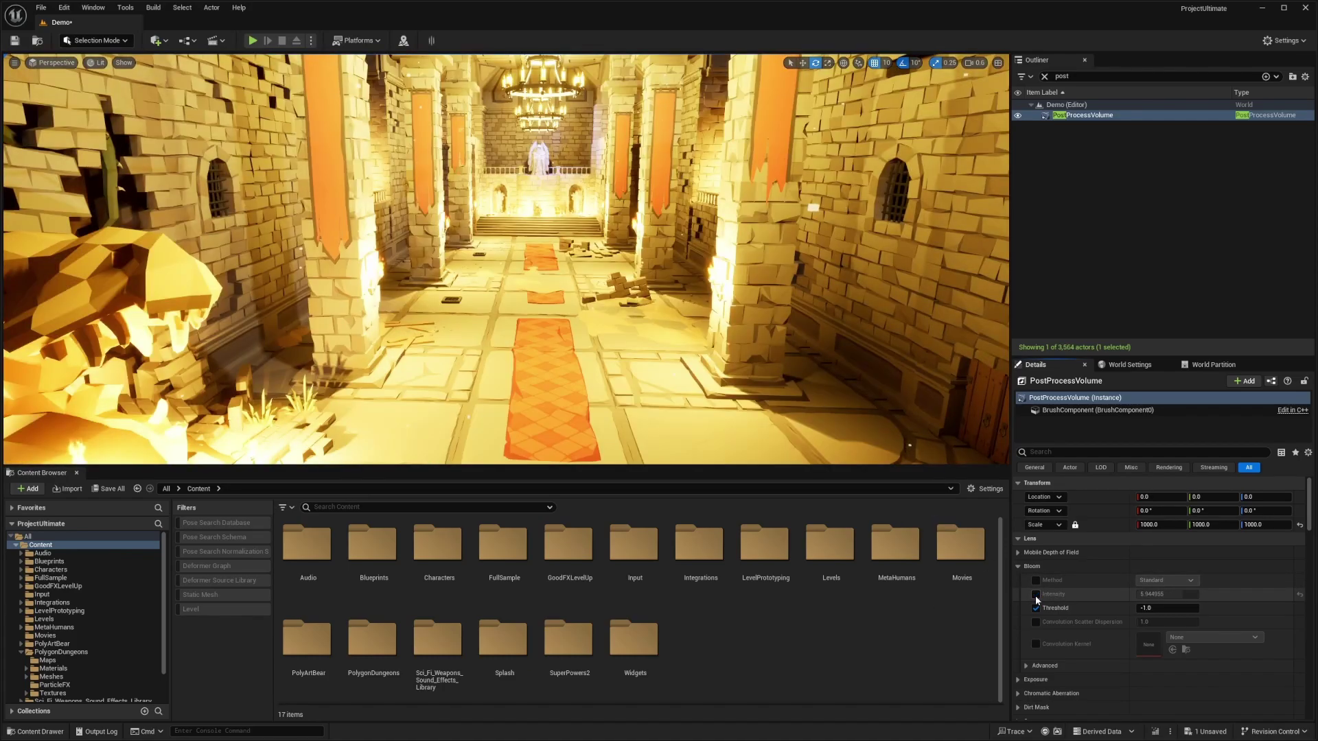
Enable the PostProcessVolume's Bloom Intensity override, set it to 1.0 and review the courtyard full-screen.
left_click(1036, 594)
left_click(1167, 595)
type("1")
key("Return")
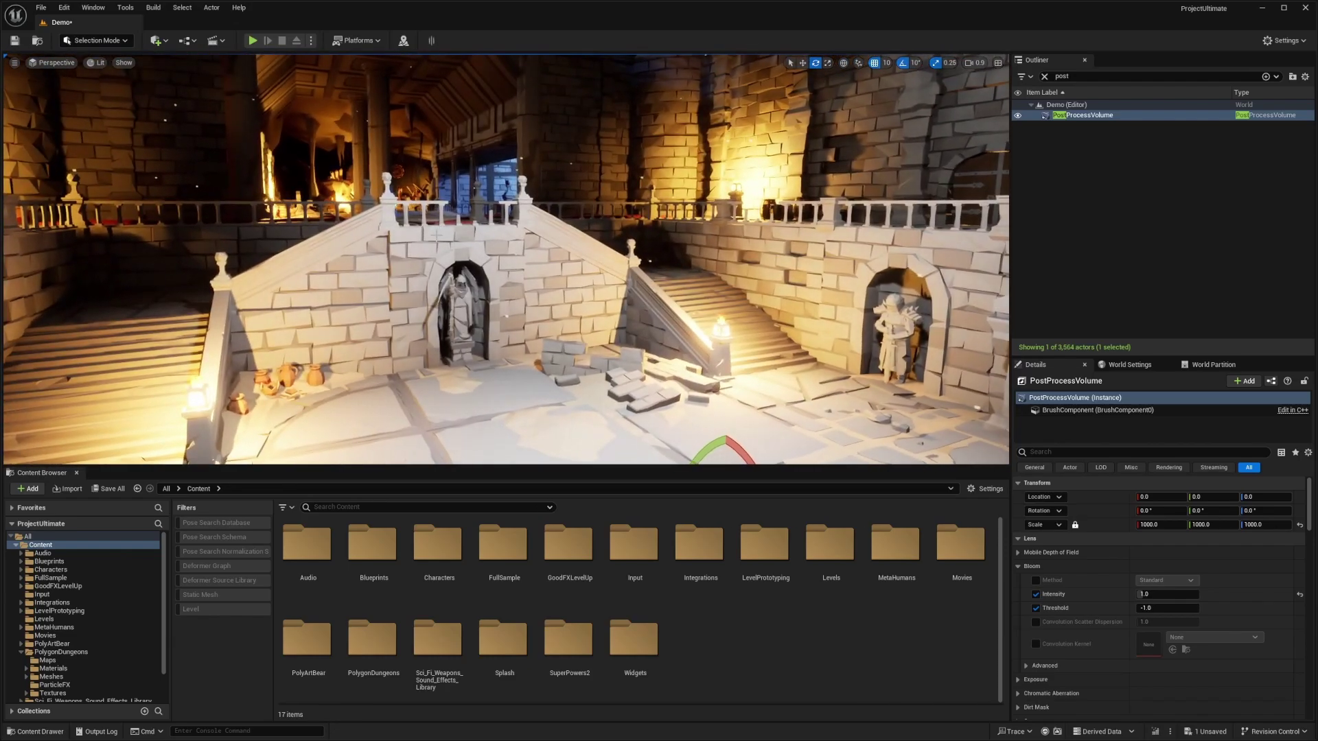
key("F11")
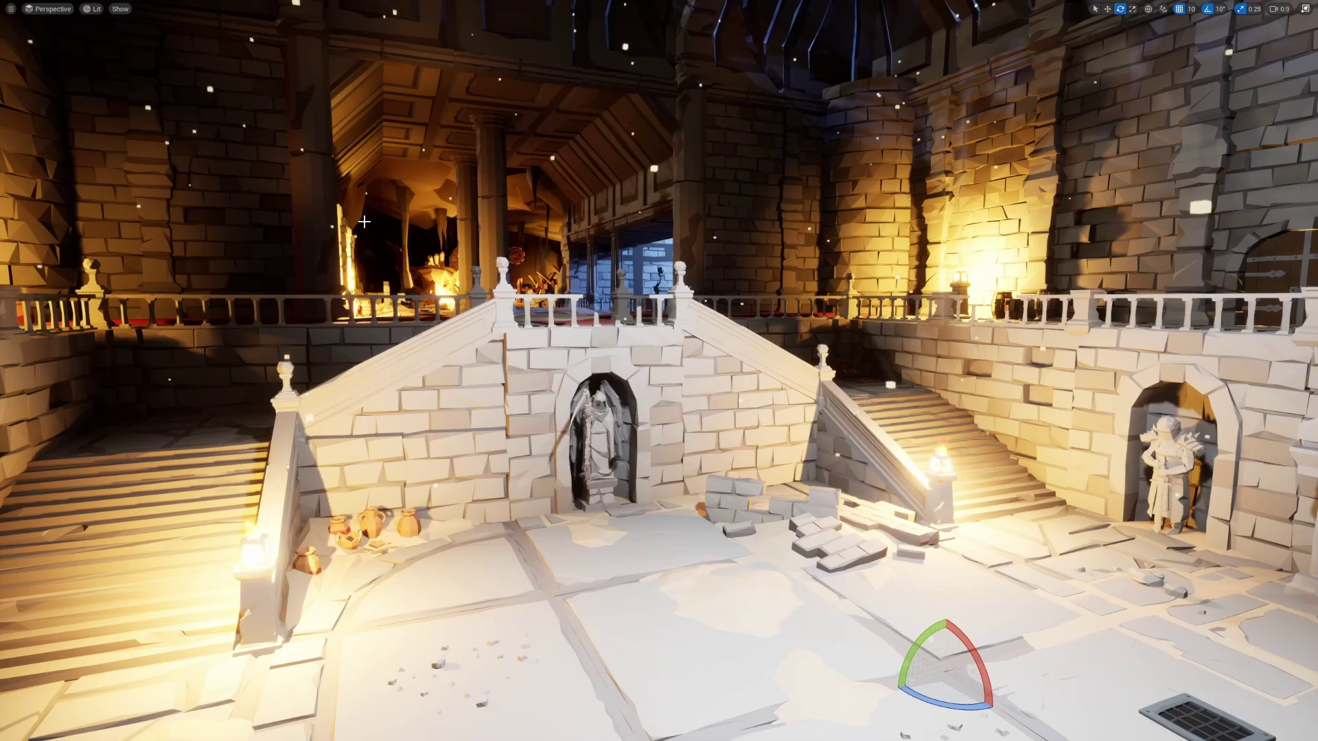
right_click_drag(445, 249, 405, 262)
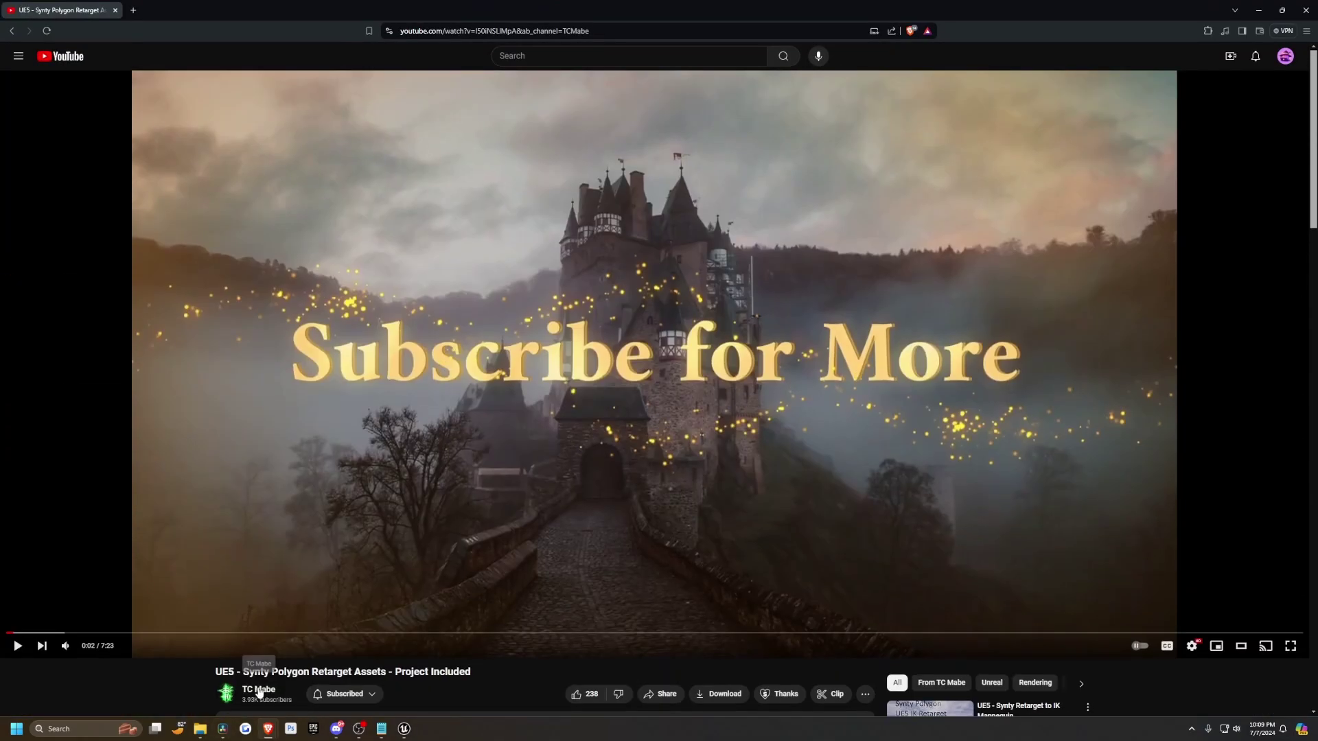
Open the Google Drive project download link in the description of the "UE5 - Synty Polygon Retarget Assets - Project Included" video.
scroll(443, 539, "down", 3)
scroll(443, 539, "down", 2)
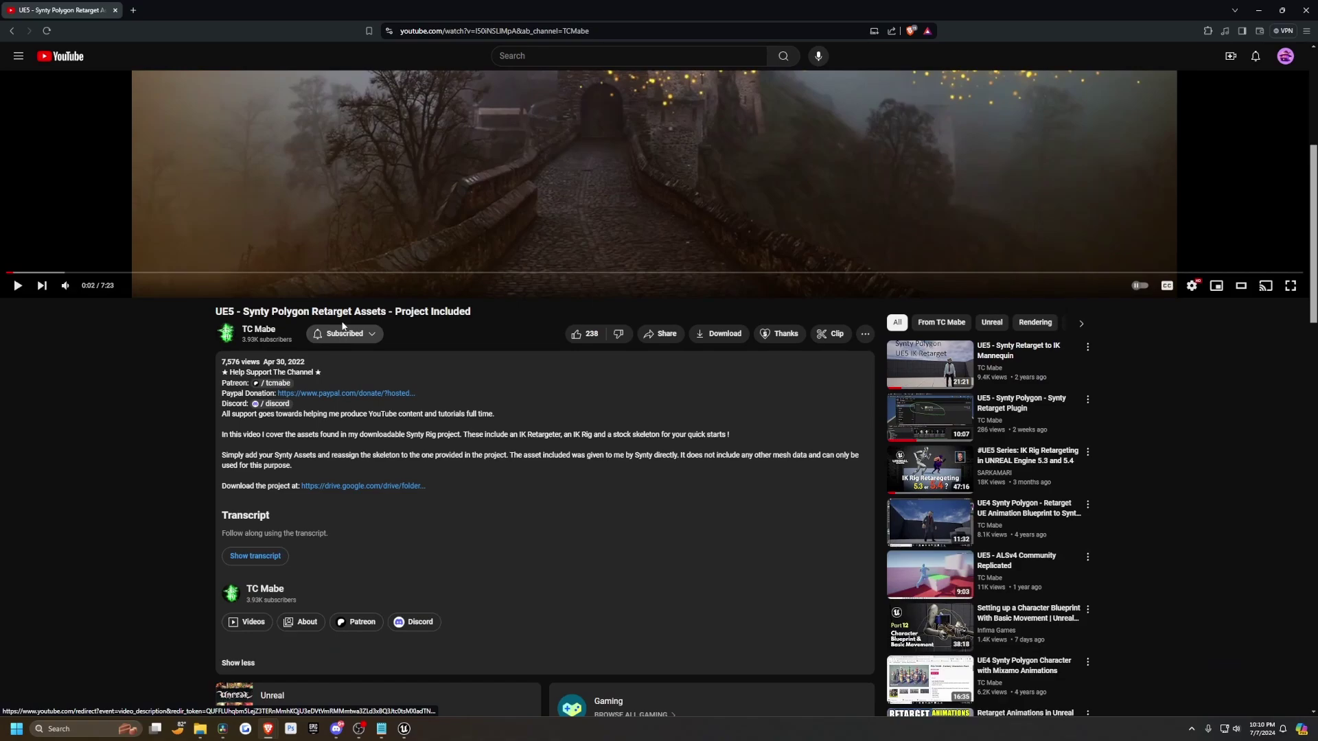
scroll(349, 391, "down", 2)
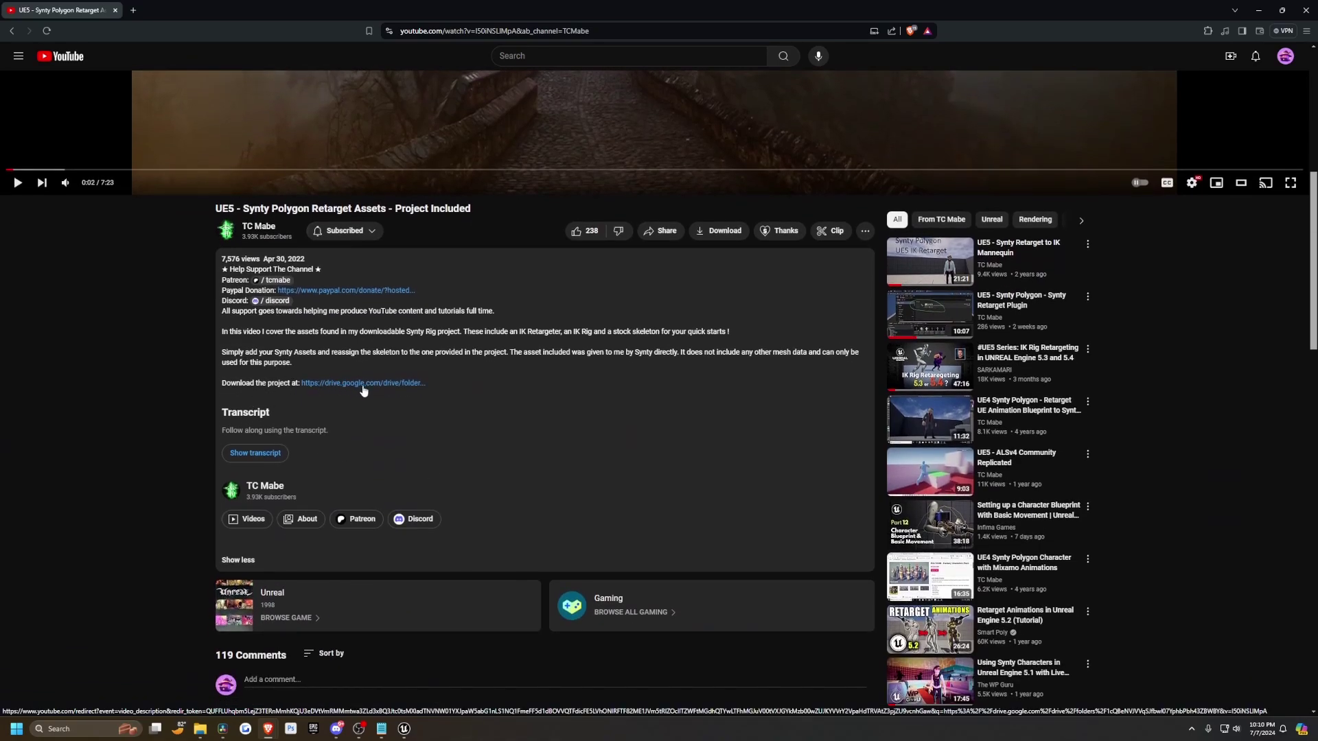
left_click(363, 384)
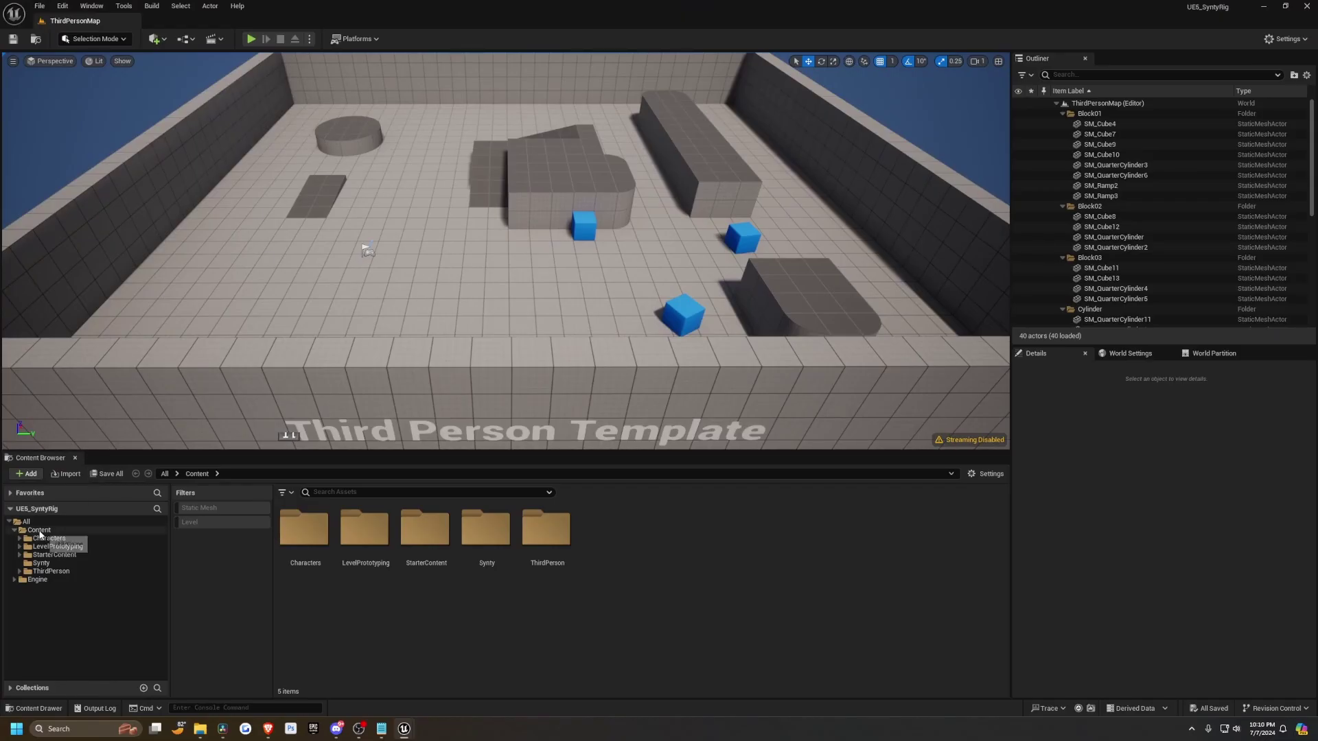
Migrate the UE5_SyntyRig project's Content folder into the ACFUltimate project's Content folder.
right_click(39, 531)
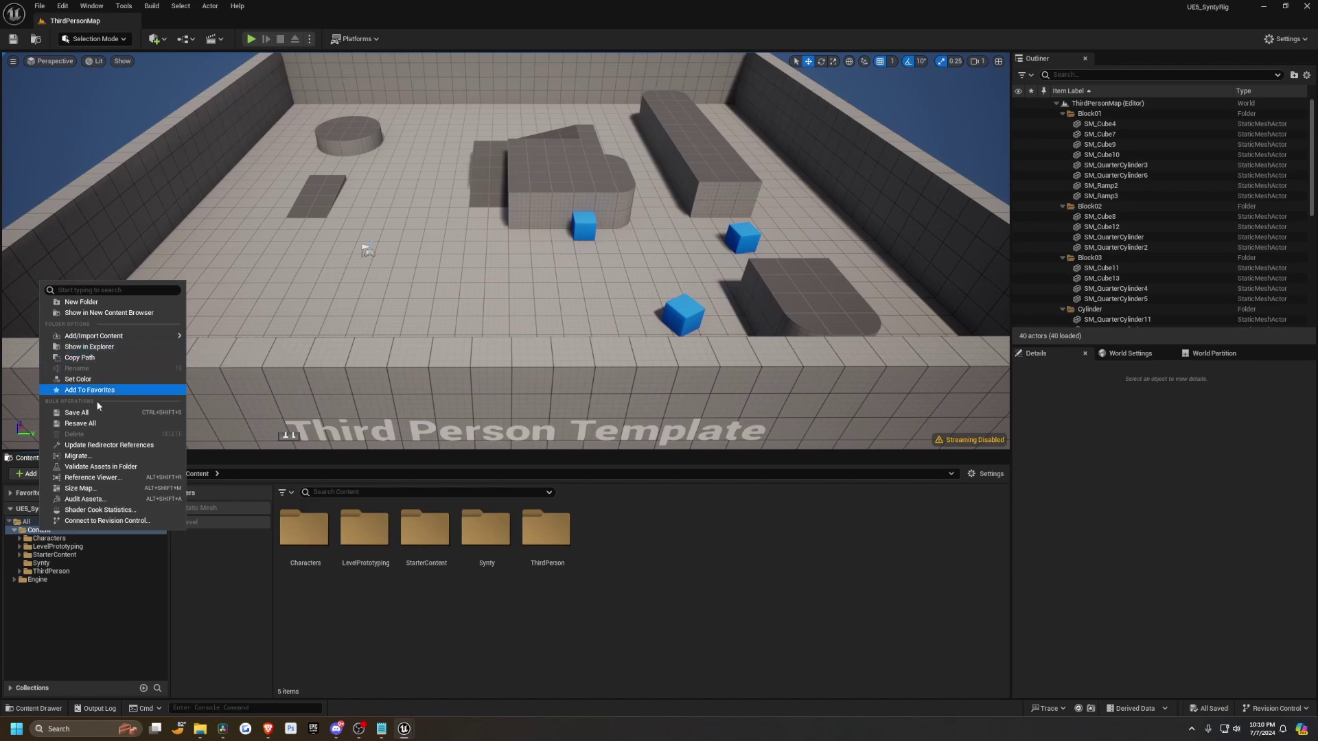
left_click(78, 456)
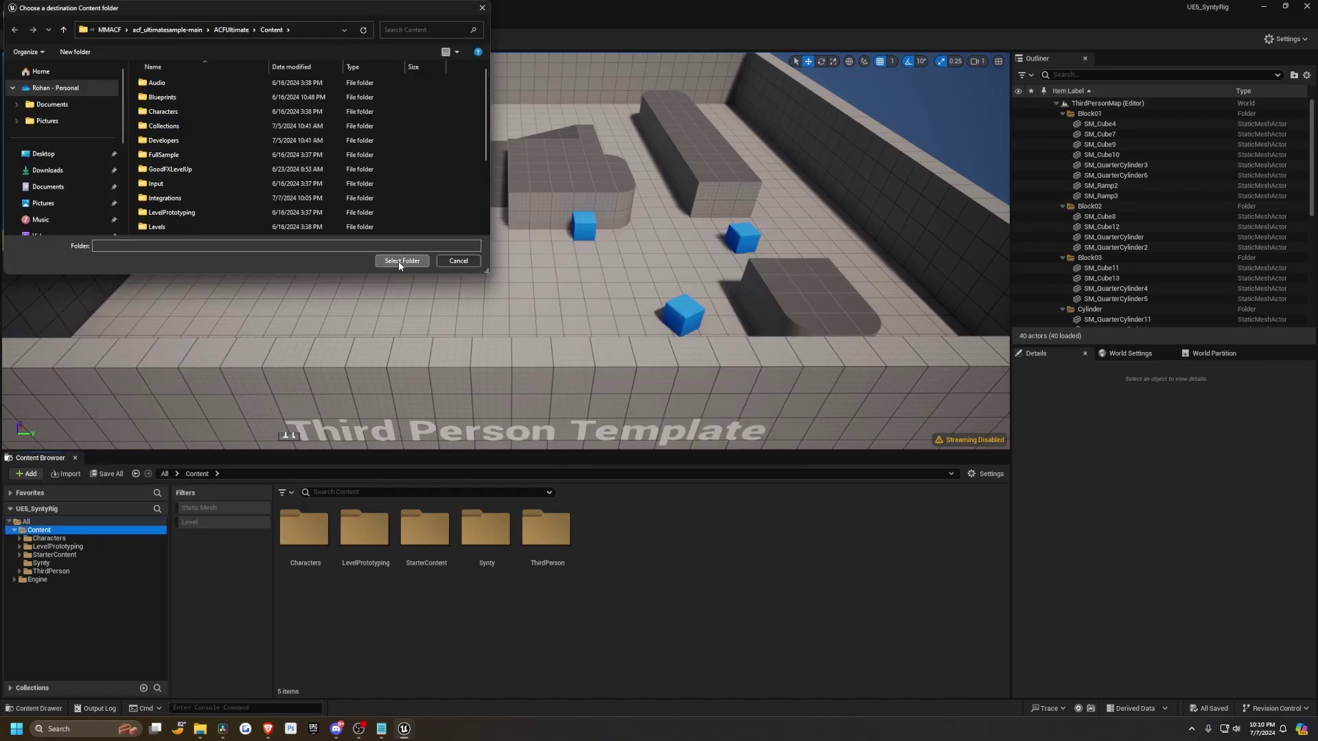
left_click(399, 263)
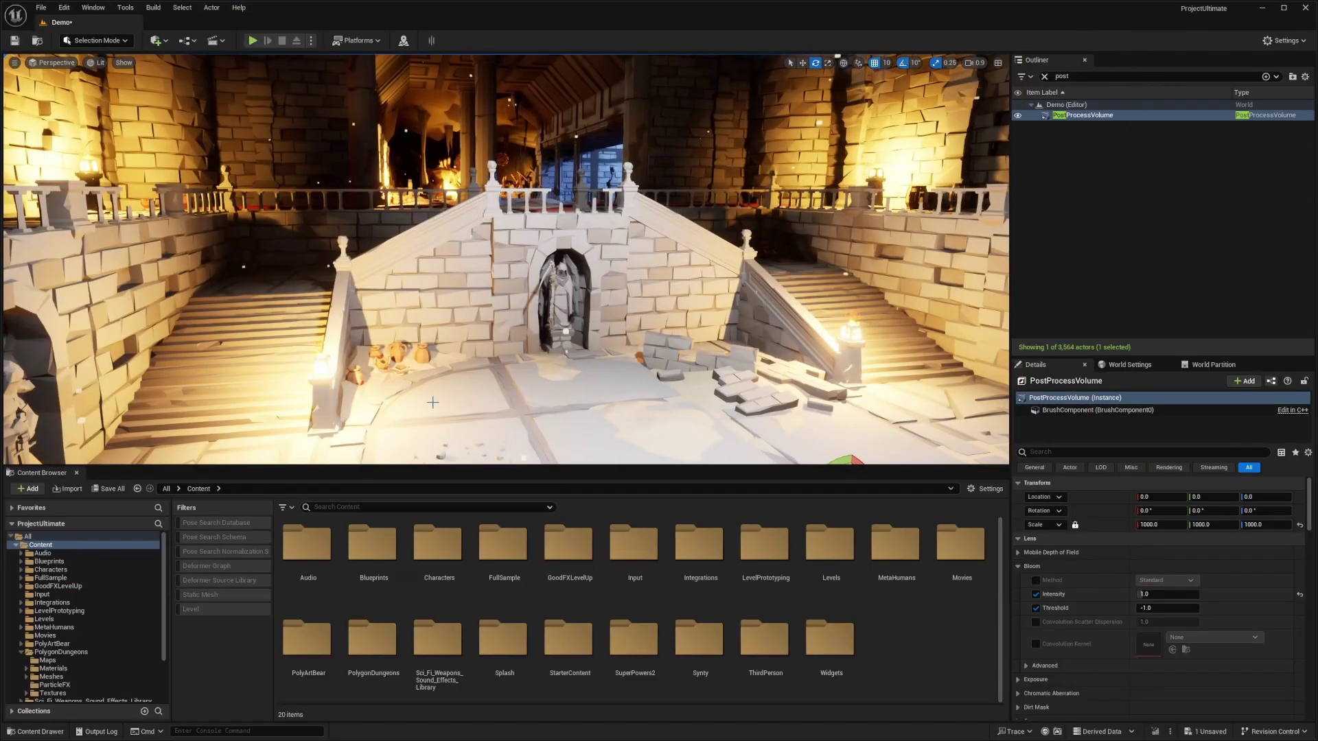
Switch to ProjectUltimate, open its Synty content folder and copy the name of the skeleton SK_Synty_Polygon_Unreal.
left_click(21, 602)
left_click(24, 603)
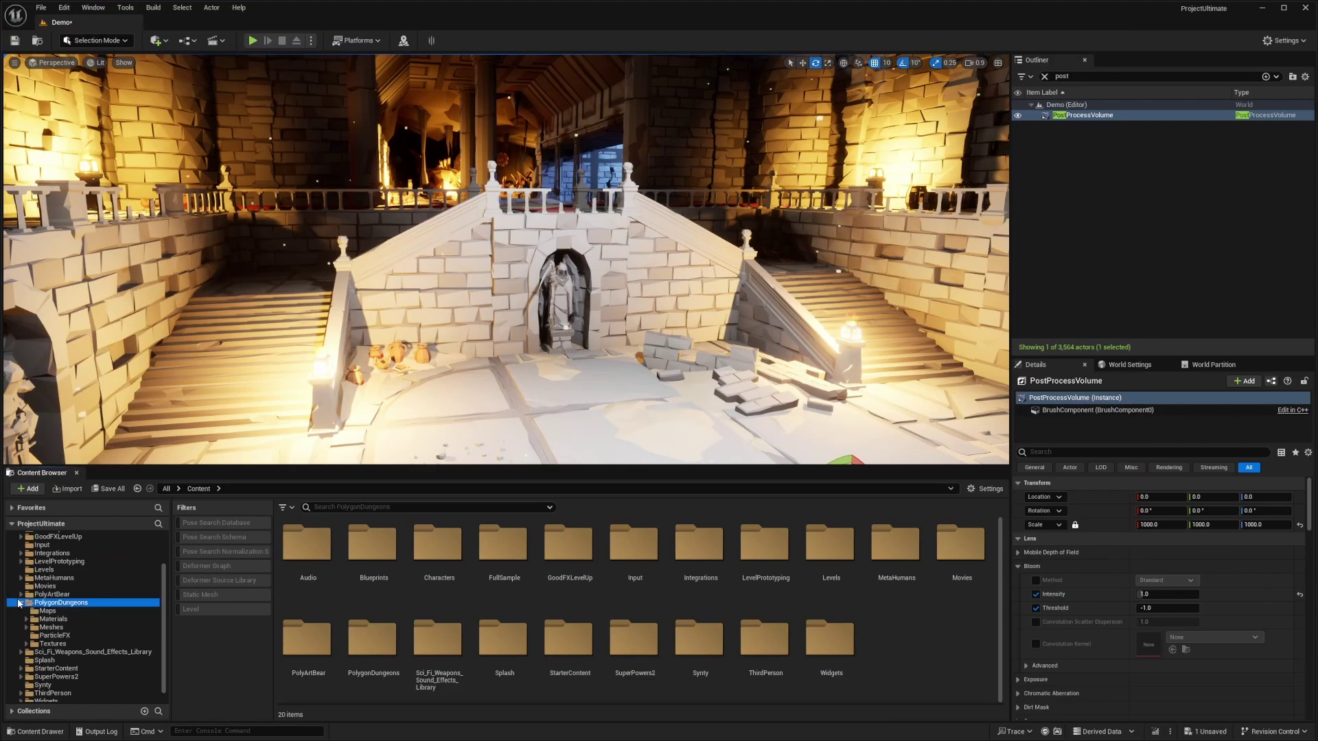
left_click(21, 602)
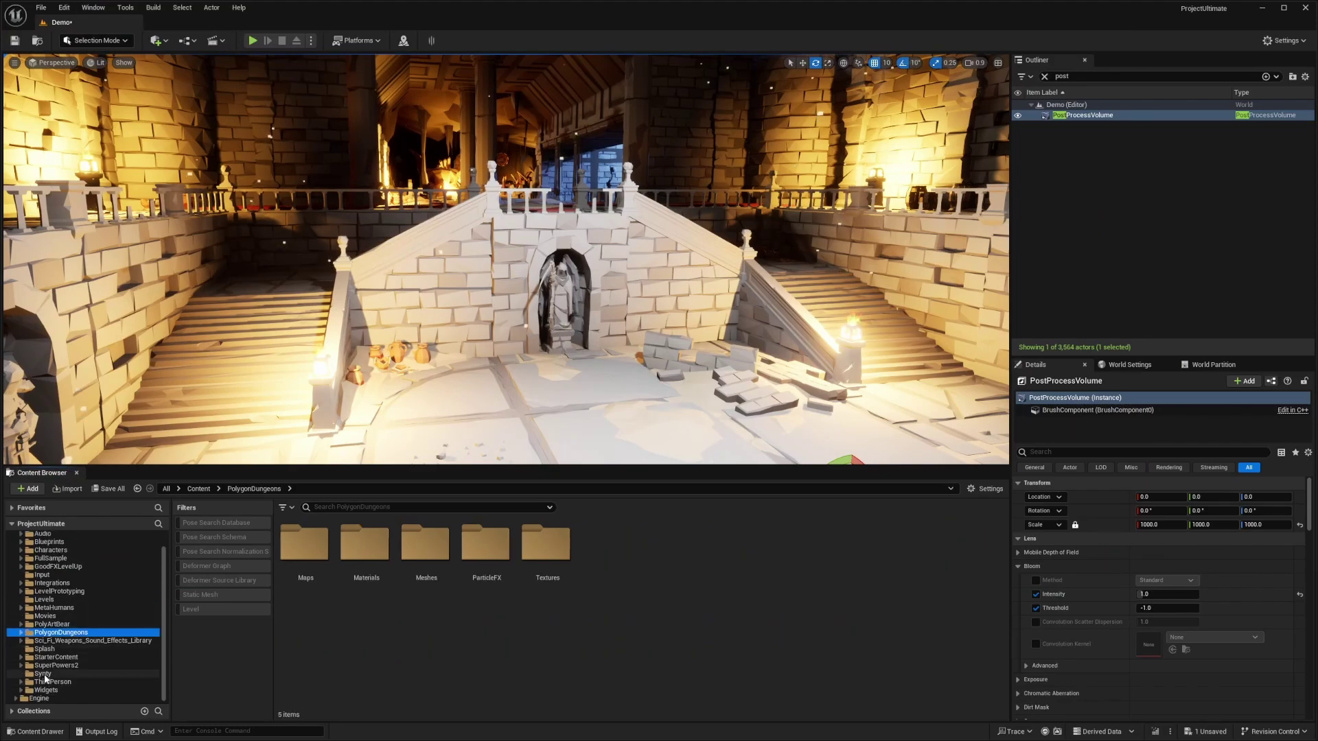
left_click(43, 674)
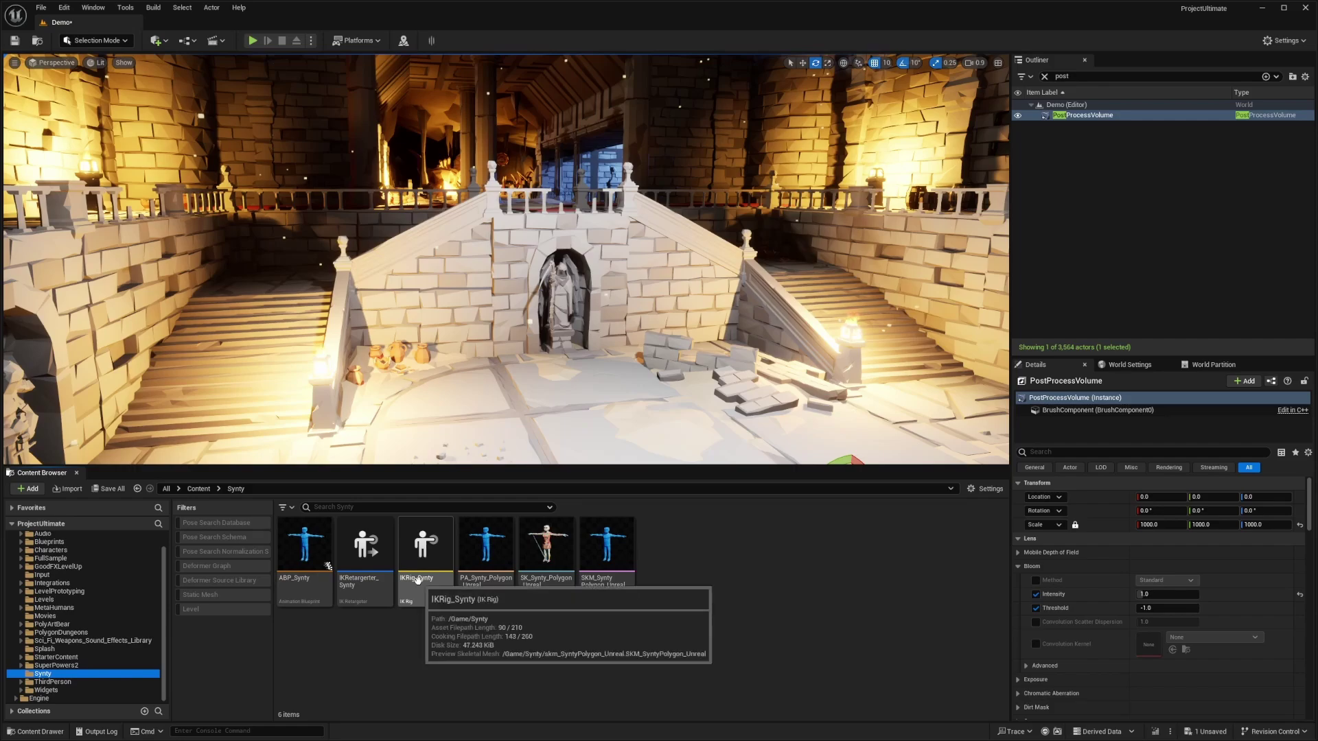
mouse_move(532, 596)
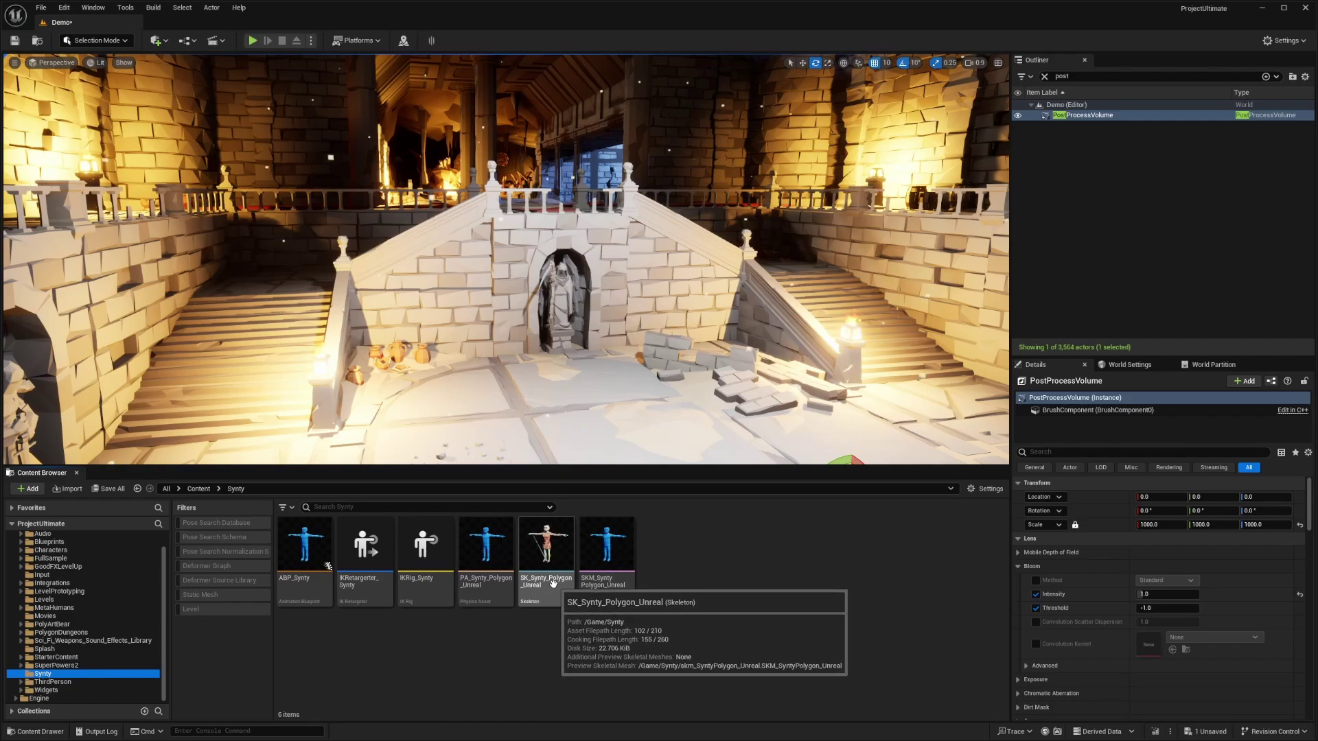
left_click(553, 582)
left_click(568, 591)
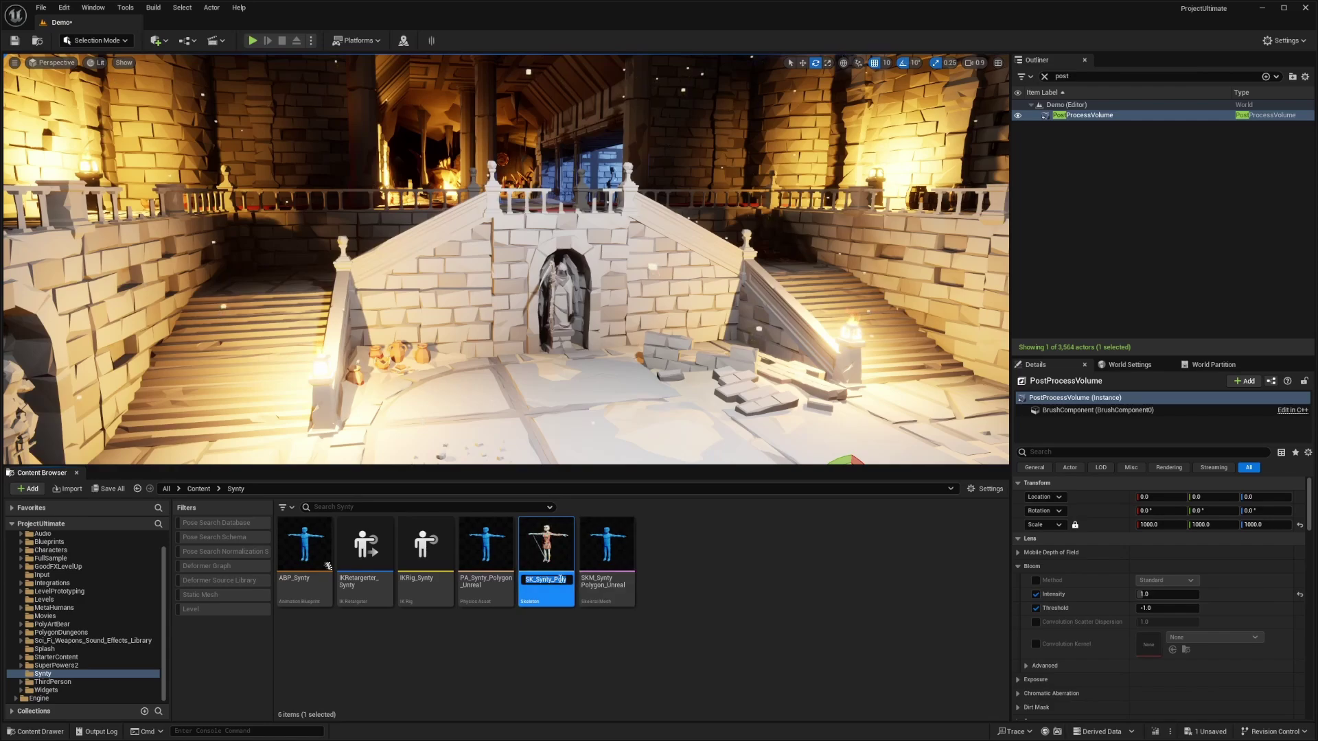
left_click(325, 664)
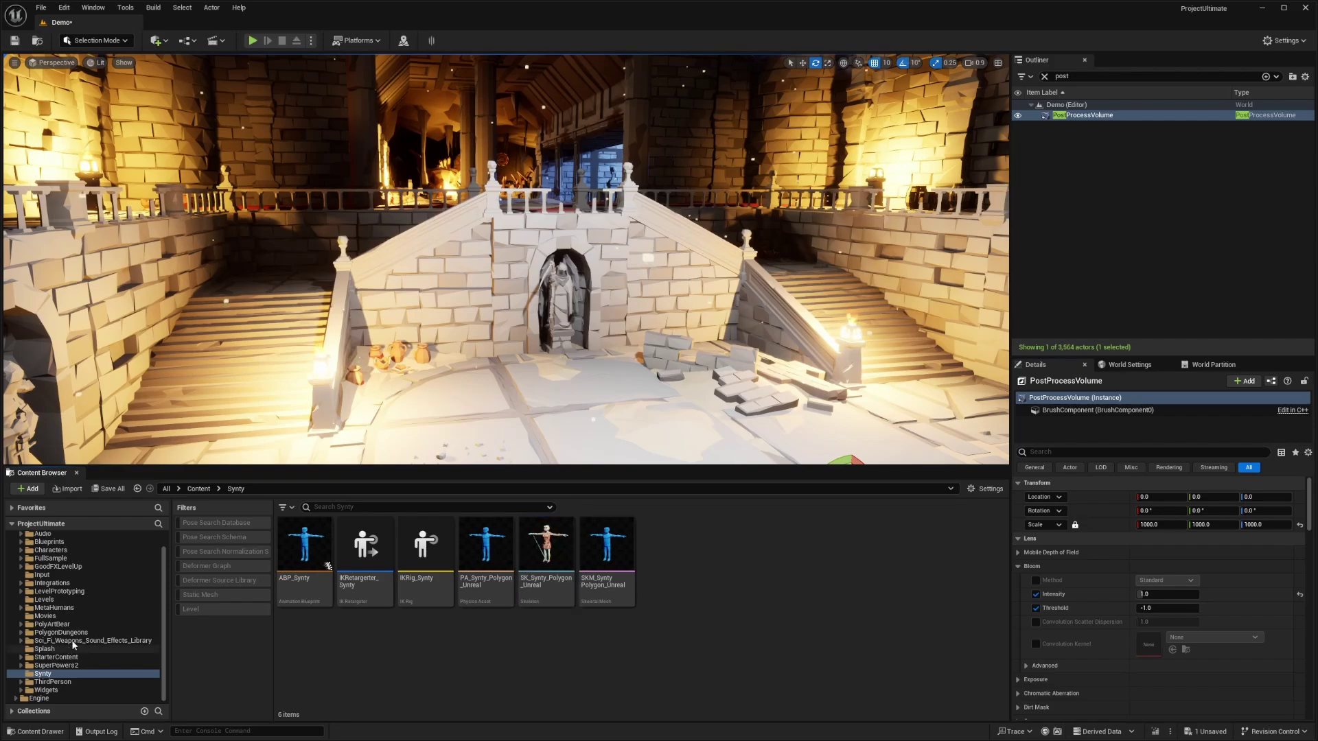
left_click(55, 543)
left_click(50, 558)
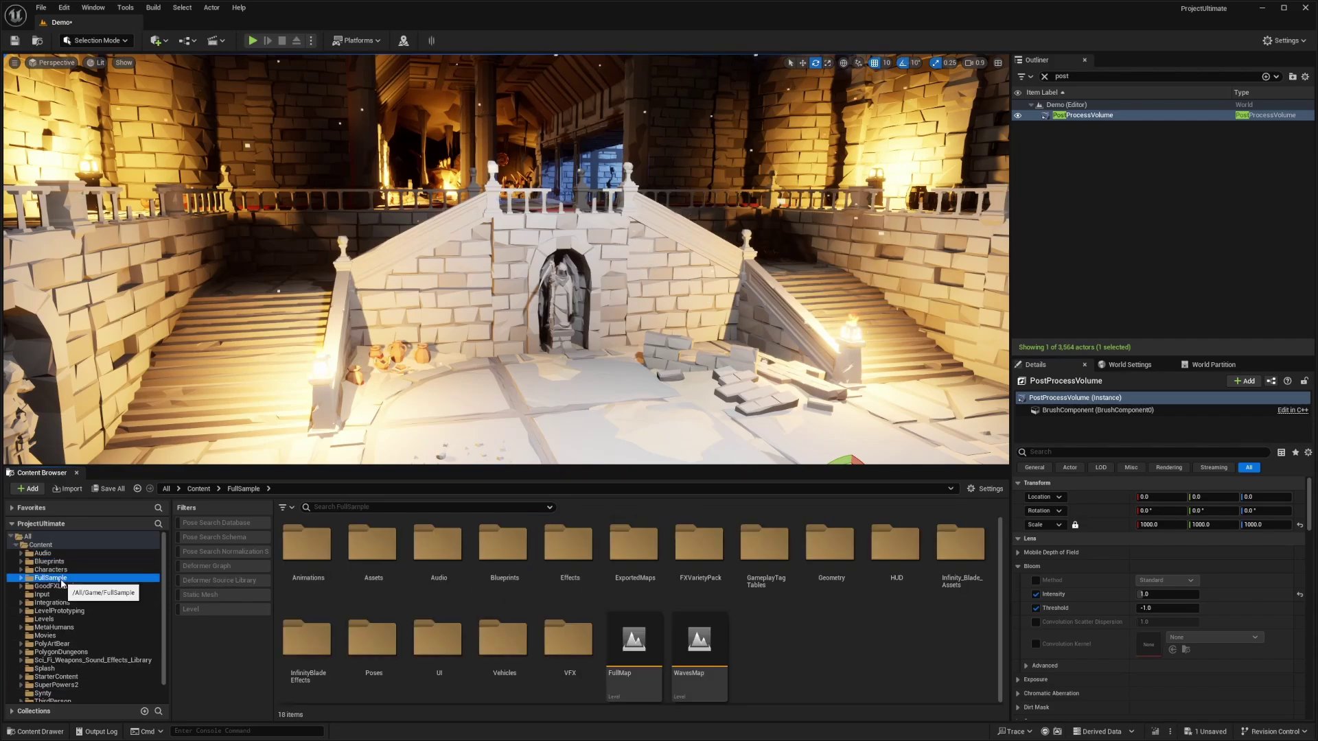
double_click(519, 573)
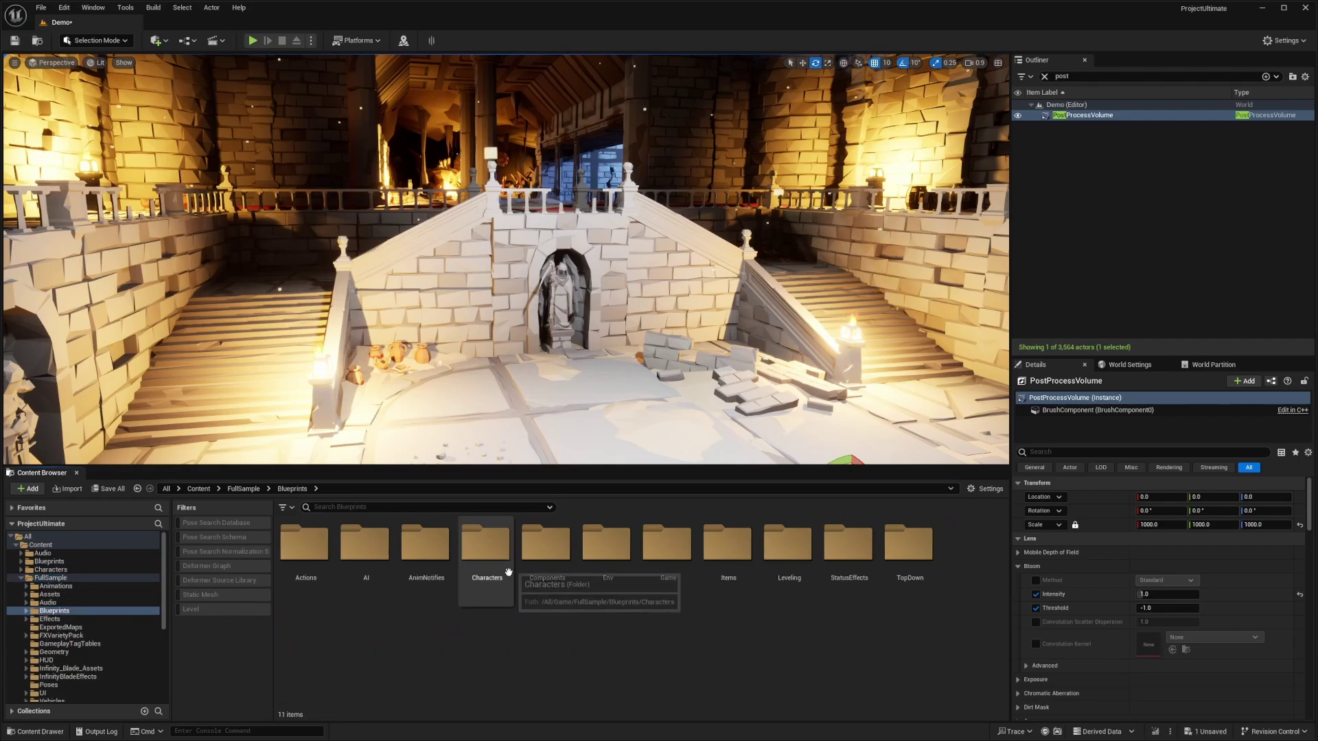
double_click(508, 573)
double_click(42, 577)
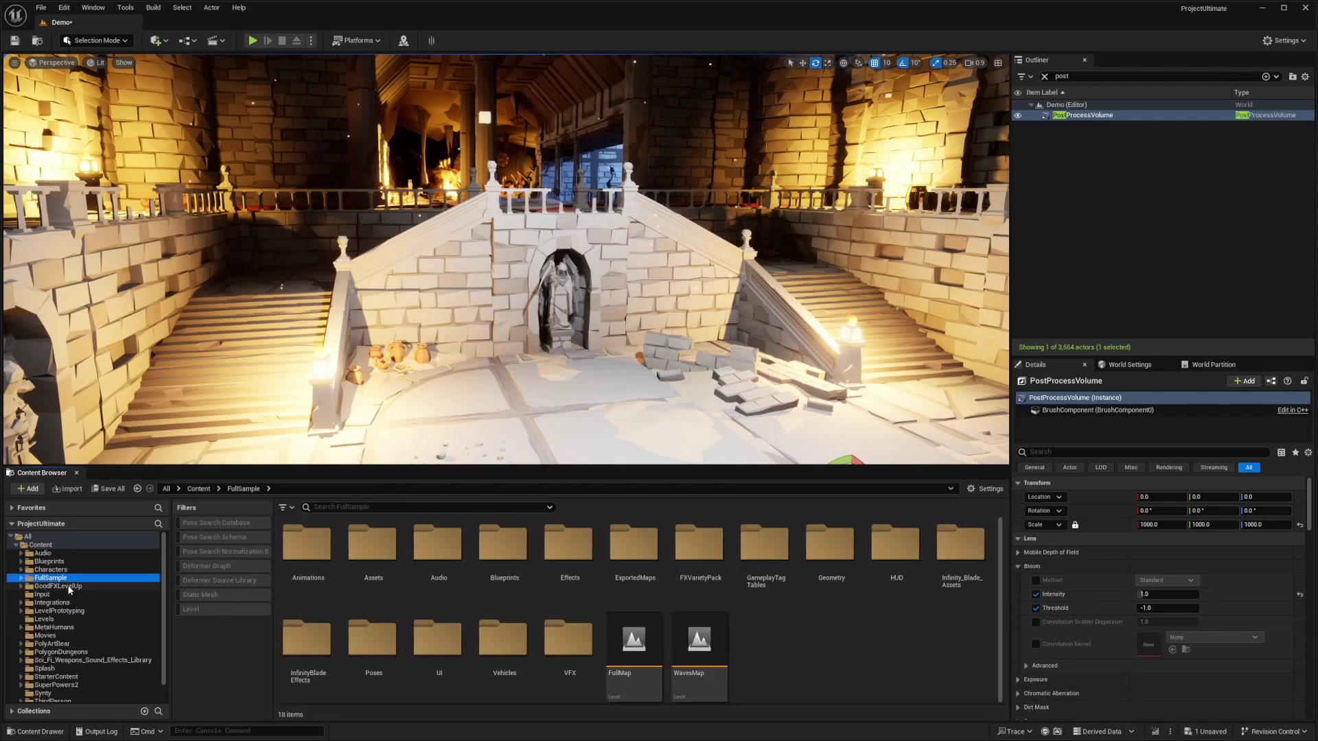
In PolygonDungeons/Meshes/Characters, select all skeletal meshes from SK_Character_Ghost_01 to SK_Character_Tormented_Soul.
left_click(56, 652)
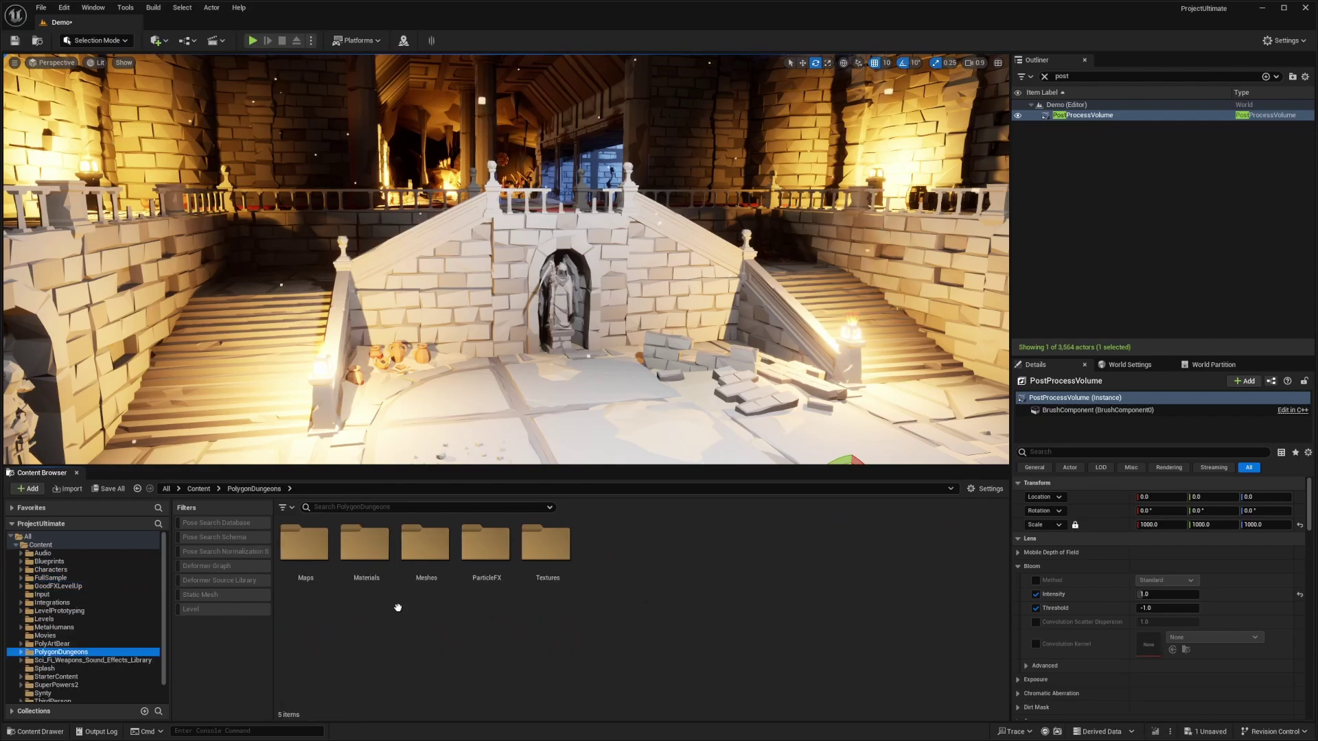
left_click(405, 597)
double_click(412, 559)
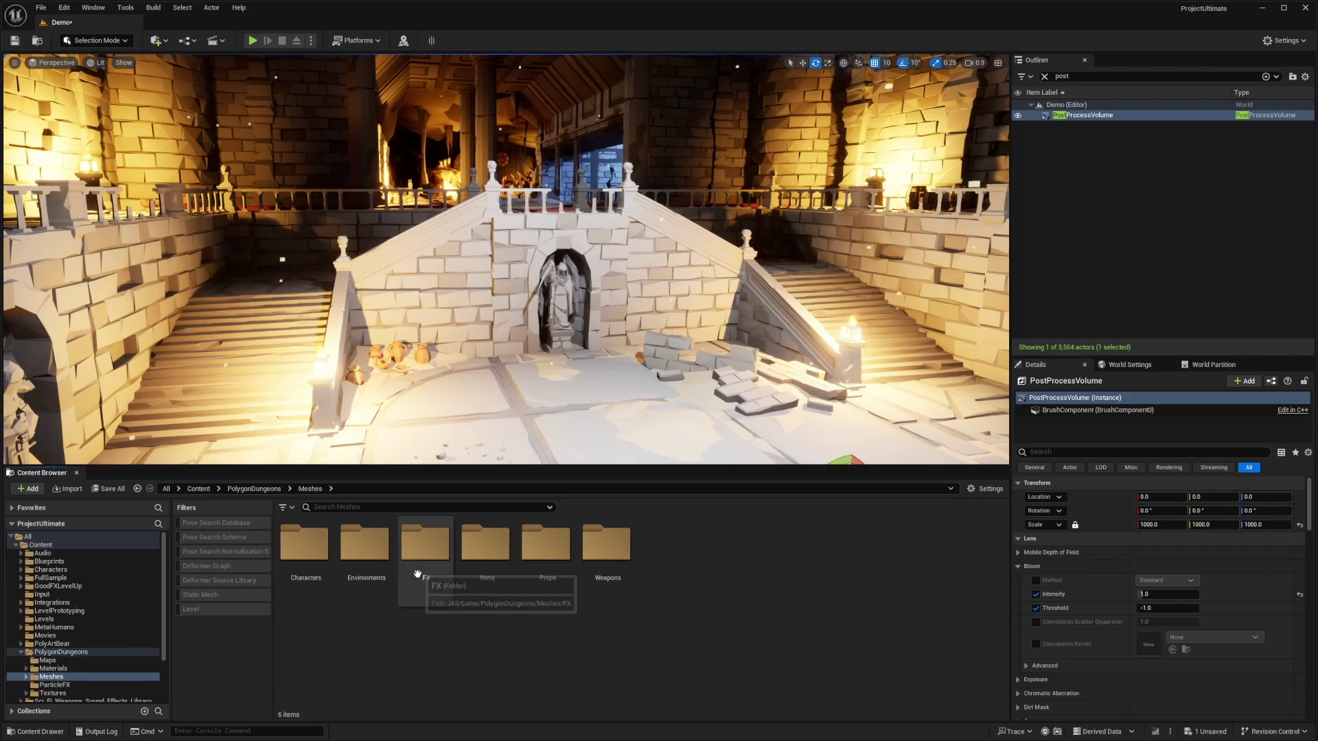
double_click(322, 569)
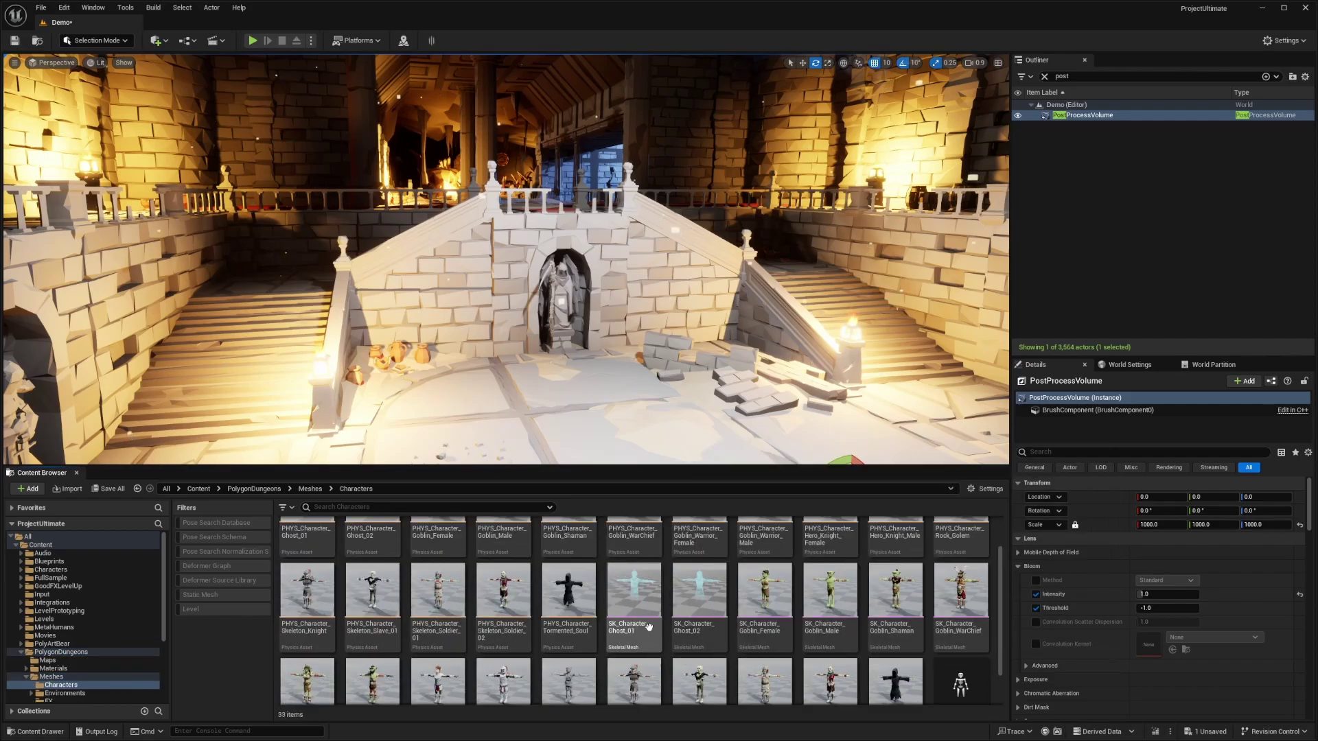
scroll(631, 603, "down", 1)
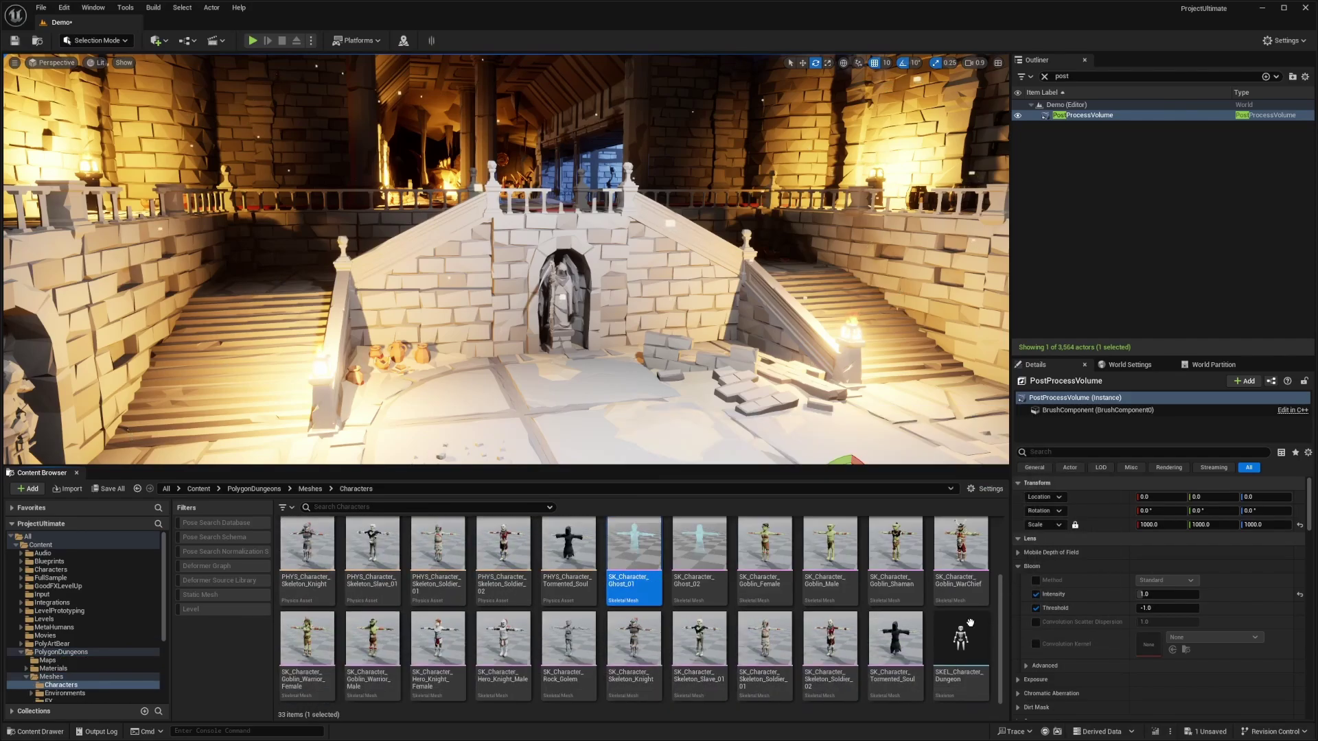
left_click(906, 645, "shift")
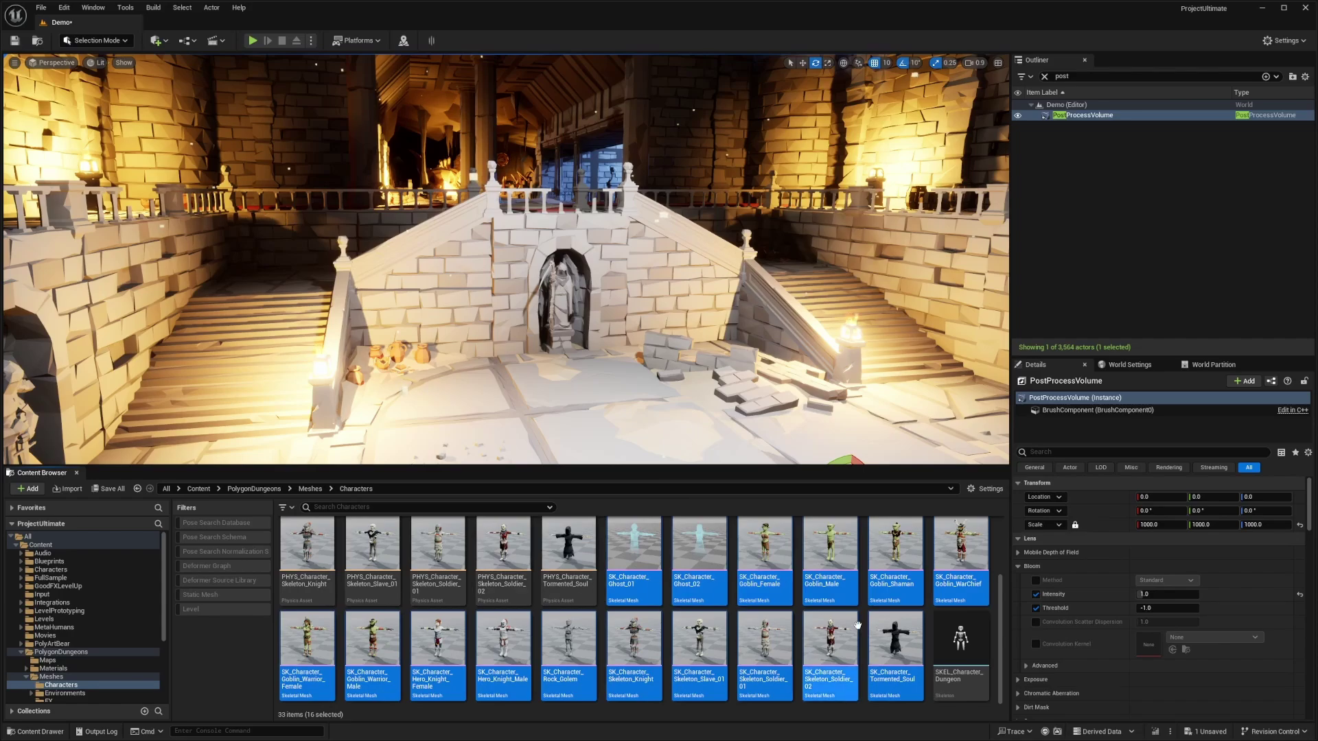
Start assigning a skeleton to the selected character meshes and accept SK_Synty_Polygon_Unreal for the first one.
right_click(639, 542)
mouse_move(769, 240)
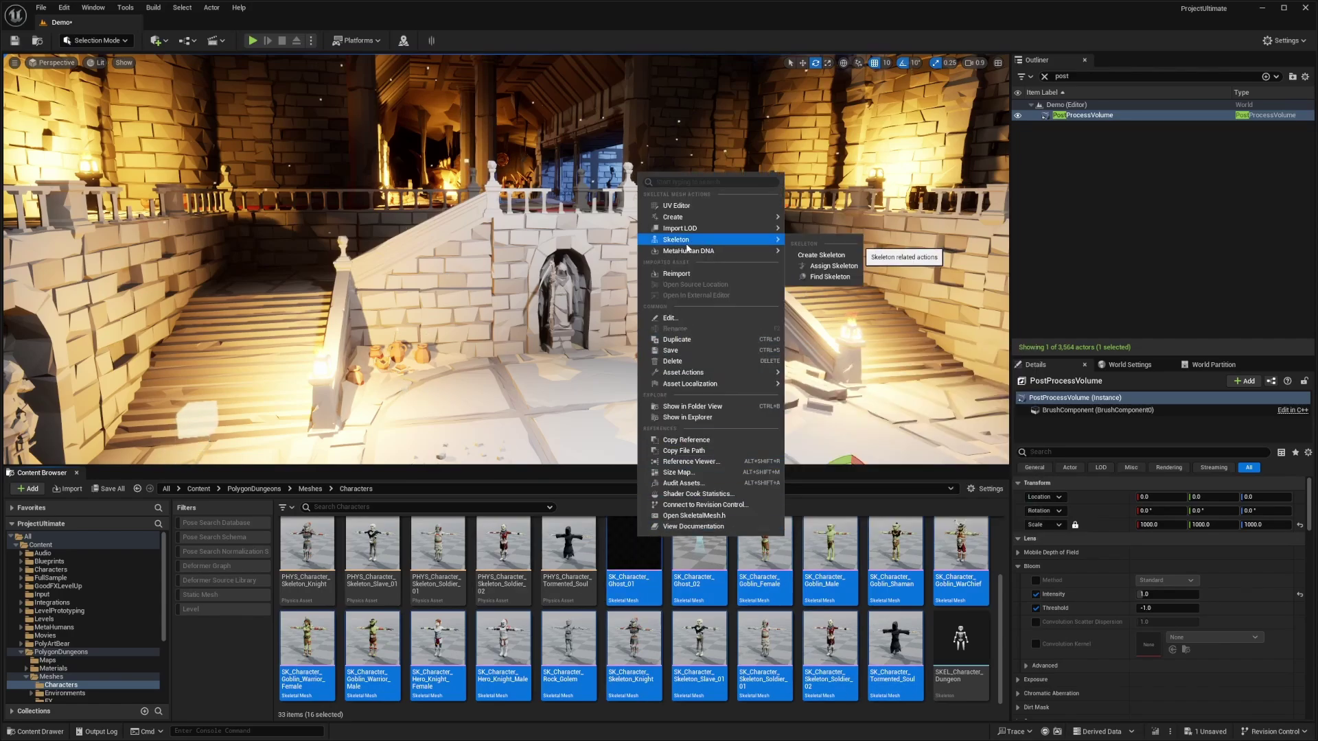
left_click(832, 265)
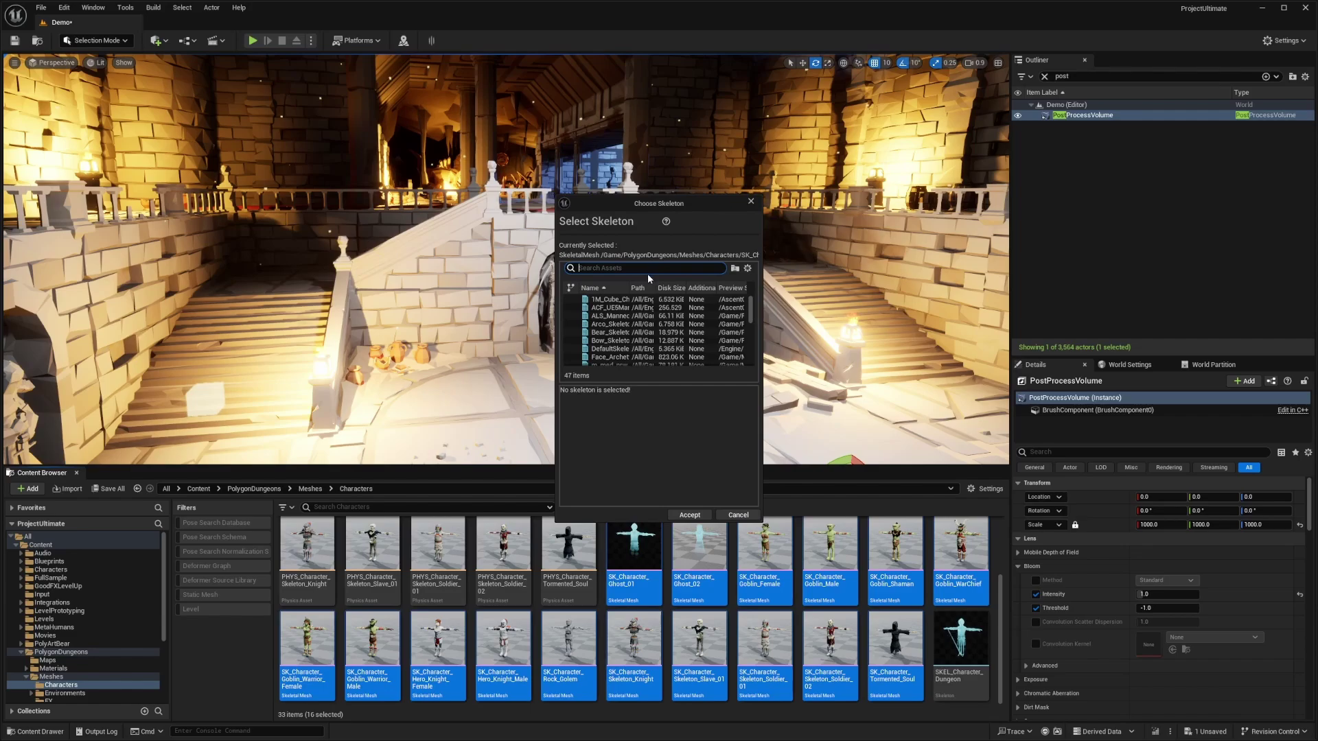
type("SK_Synty_Polygon_Unreal")
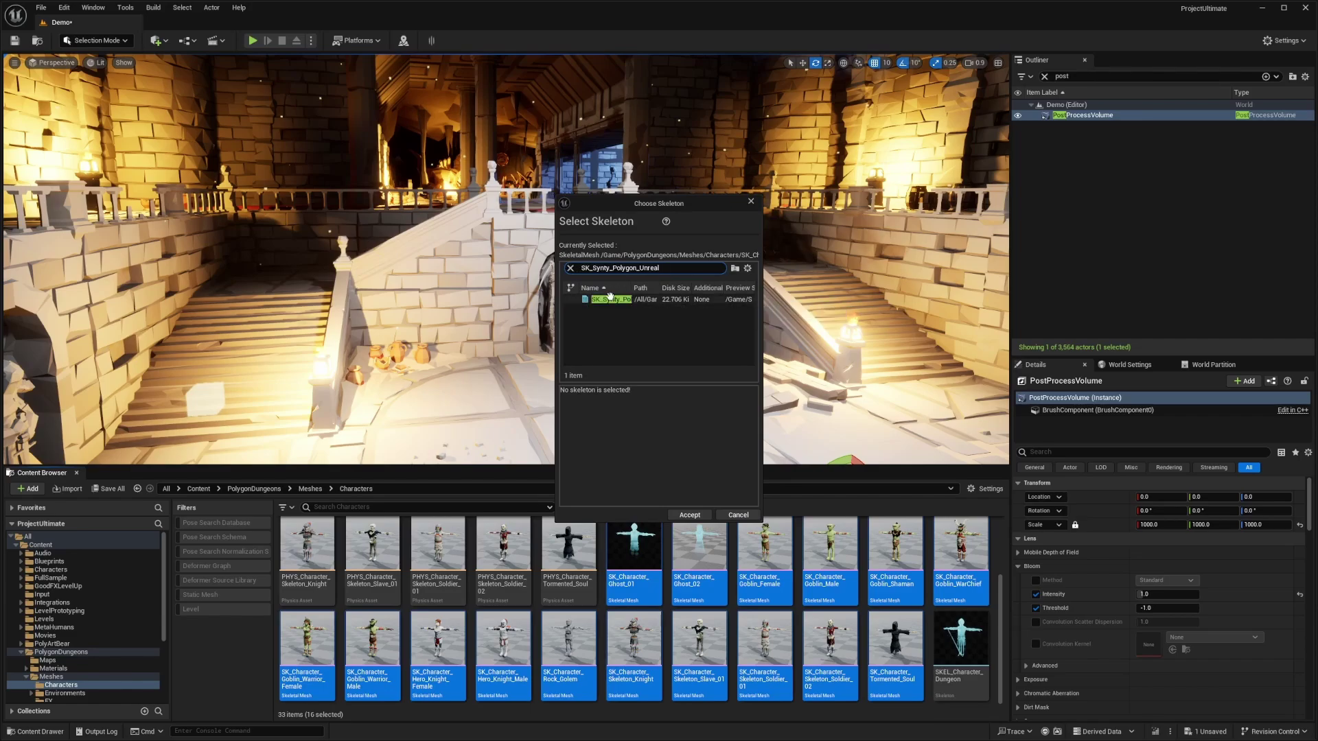
left_click(610, 298)
left_click(689, 515)
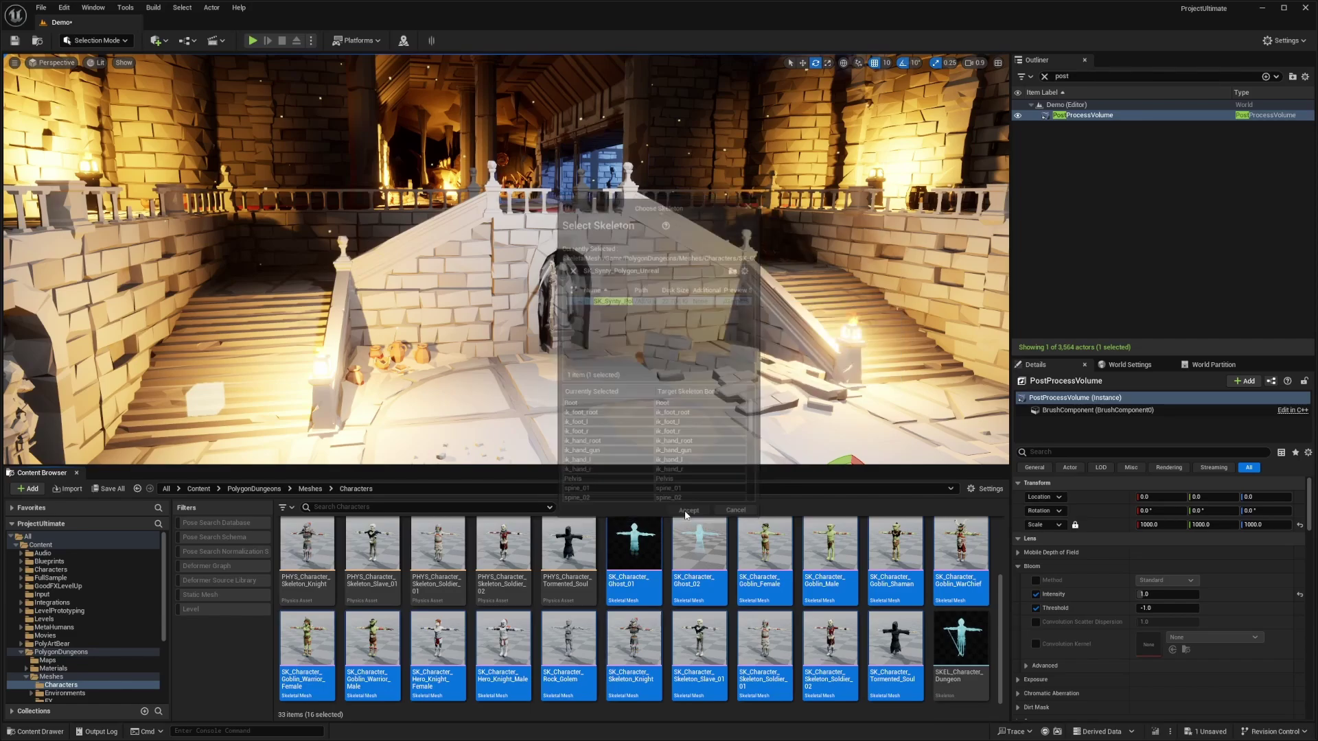
Accept SK_Synty_Polygon_Unreal as the skeleton for each remaining selected character mesh.
left_click(630, 298)
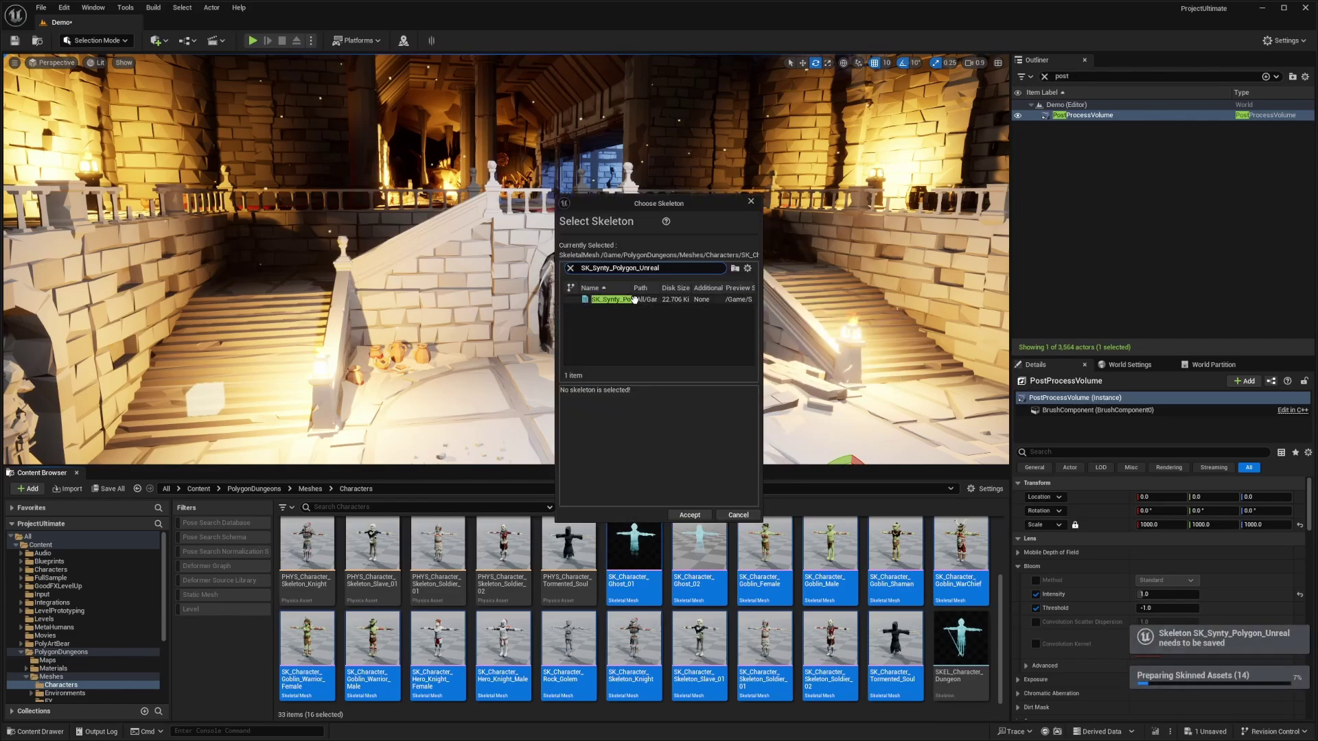
left_click(689, 515)
left_click(613, 300)
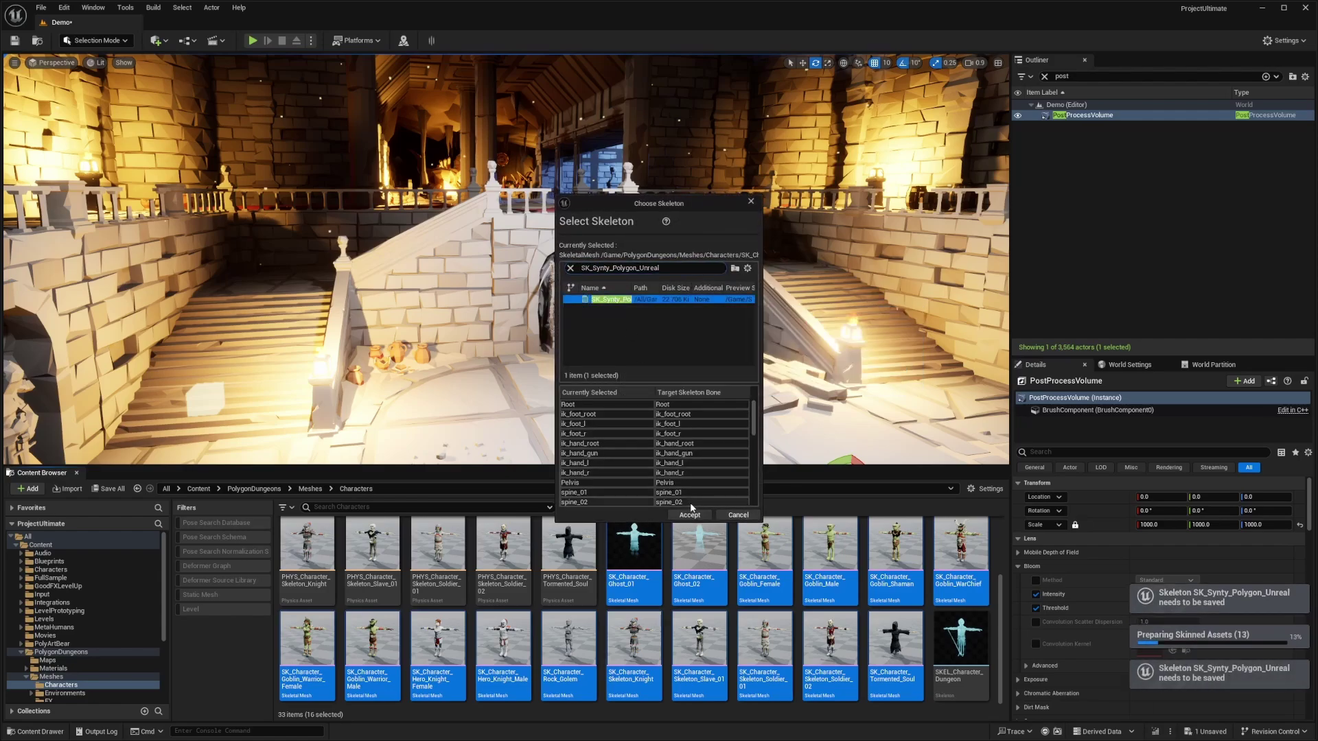
left_click(689, 513)
left_click(689, 511)
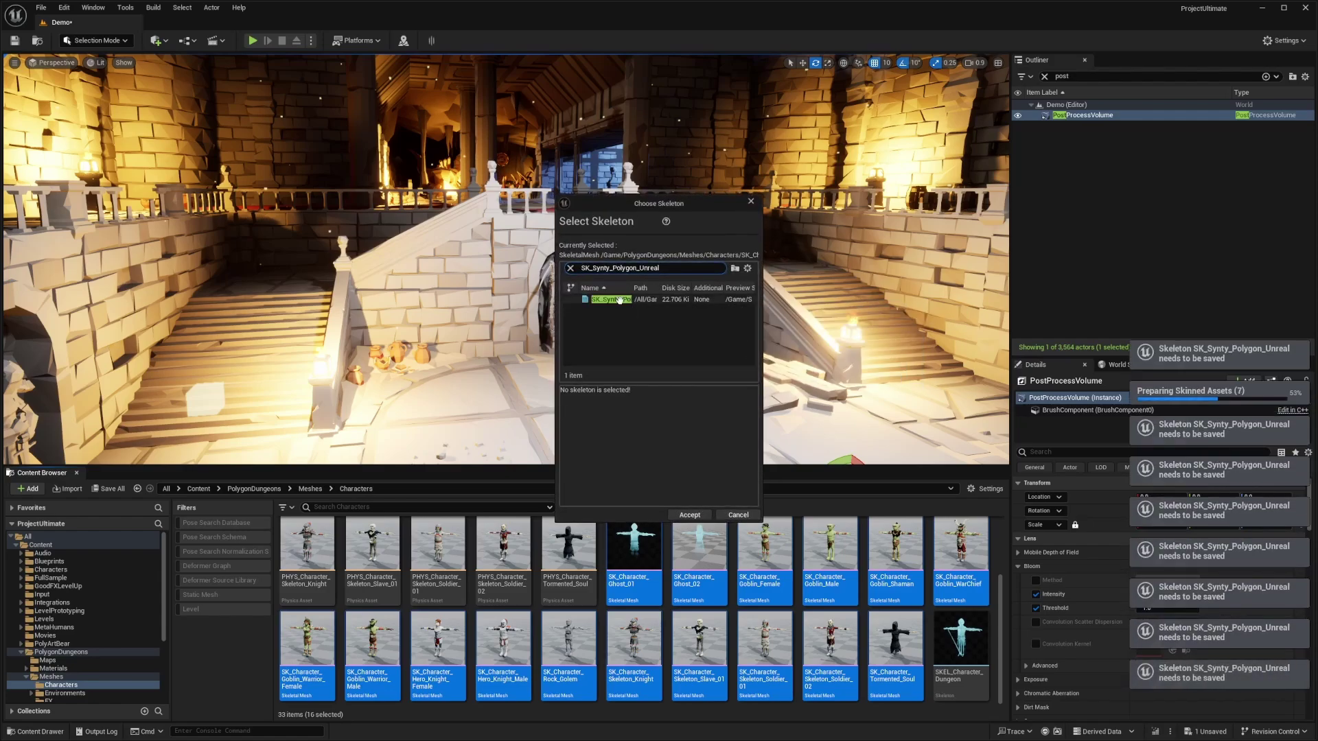
left_click(690, 516)
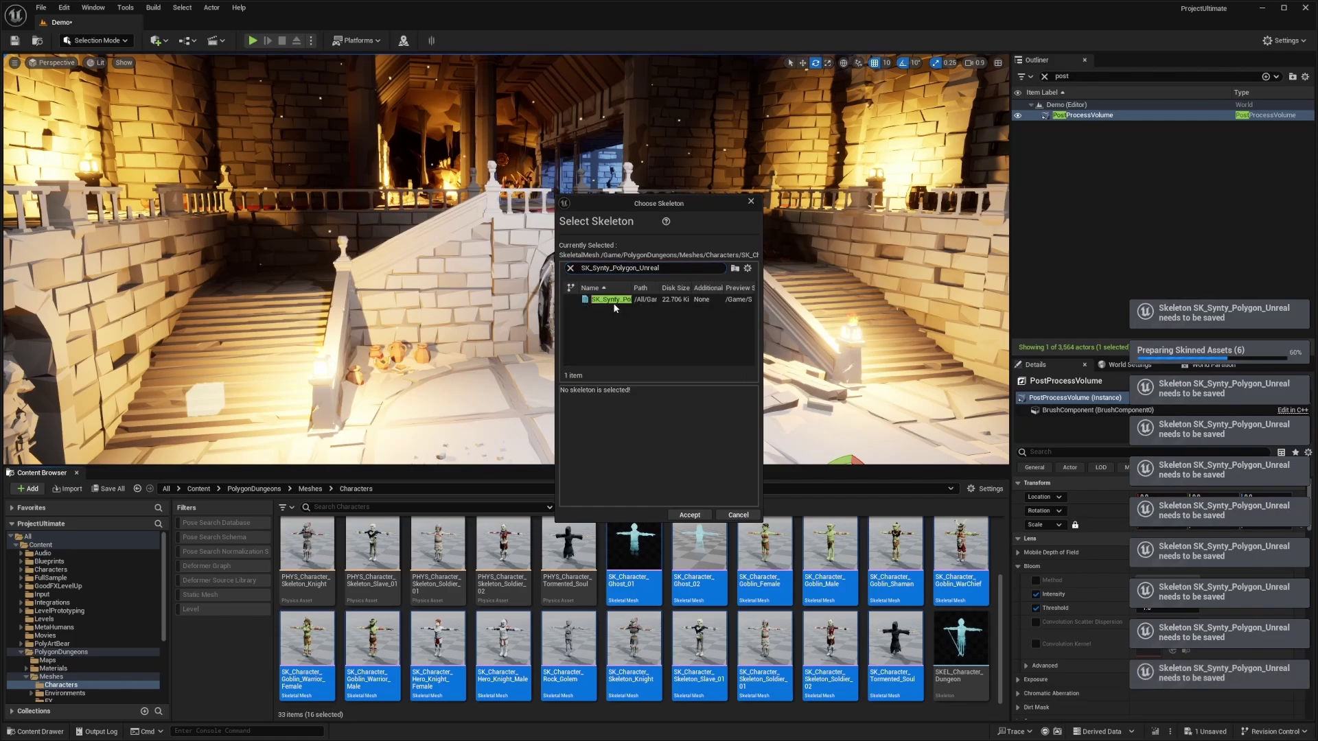
left_click(613, 300)
left_click(689, 514)
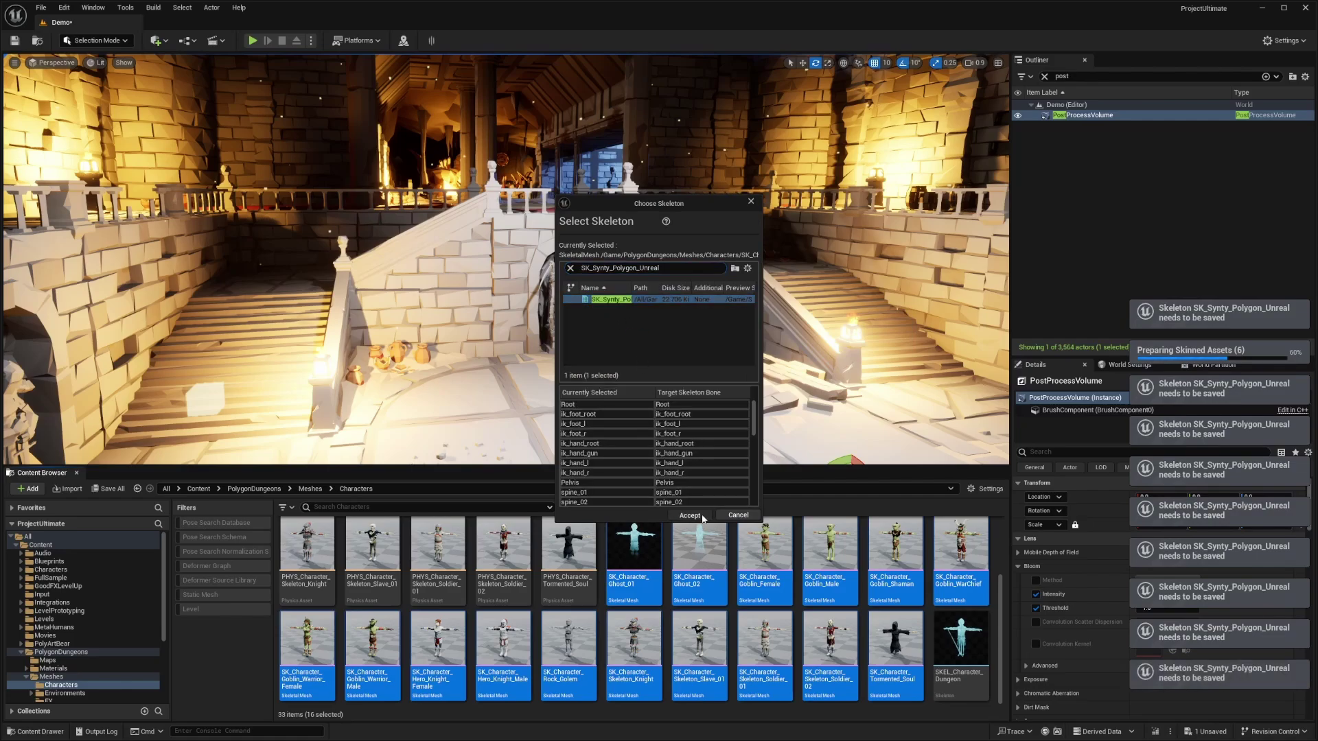
left_click(611, 300)
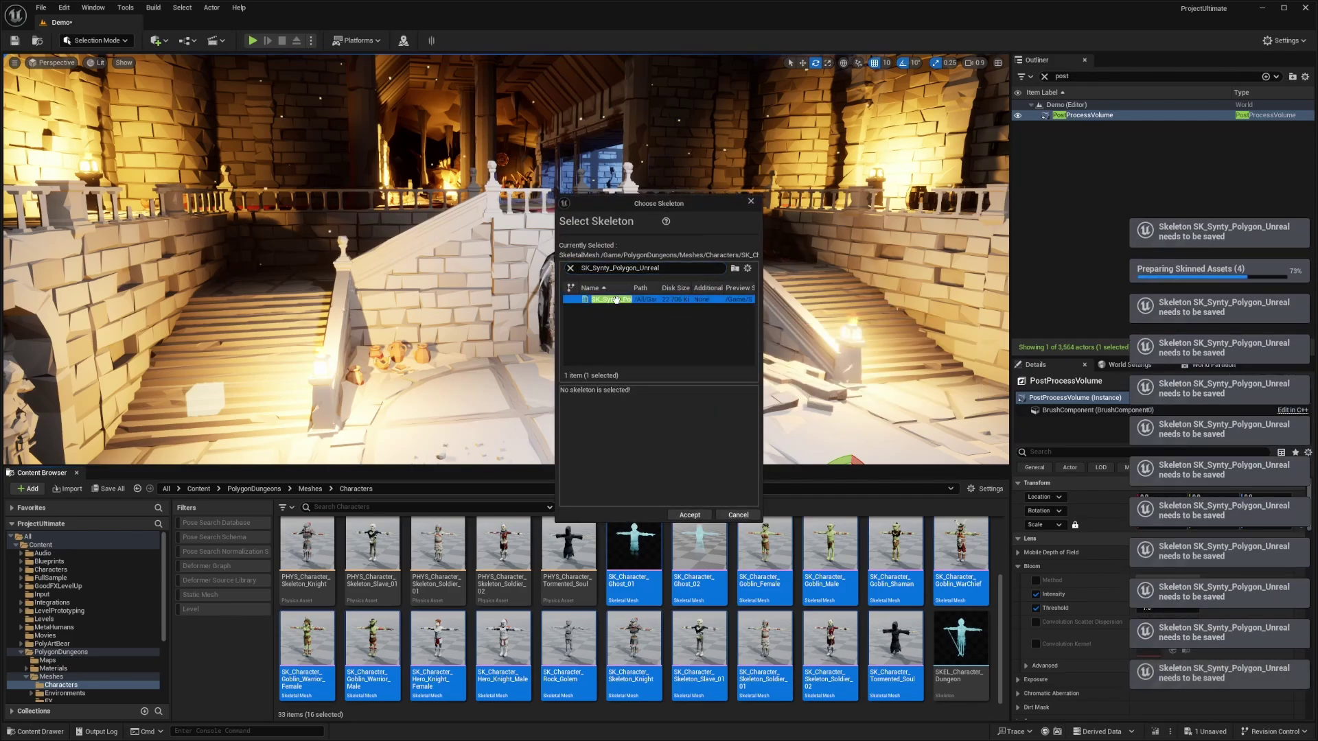
left_click(690, 514)
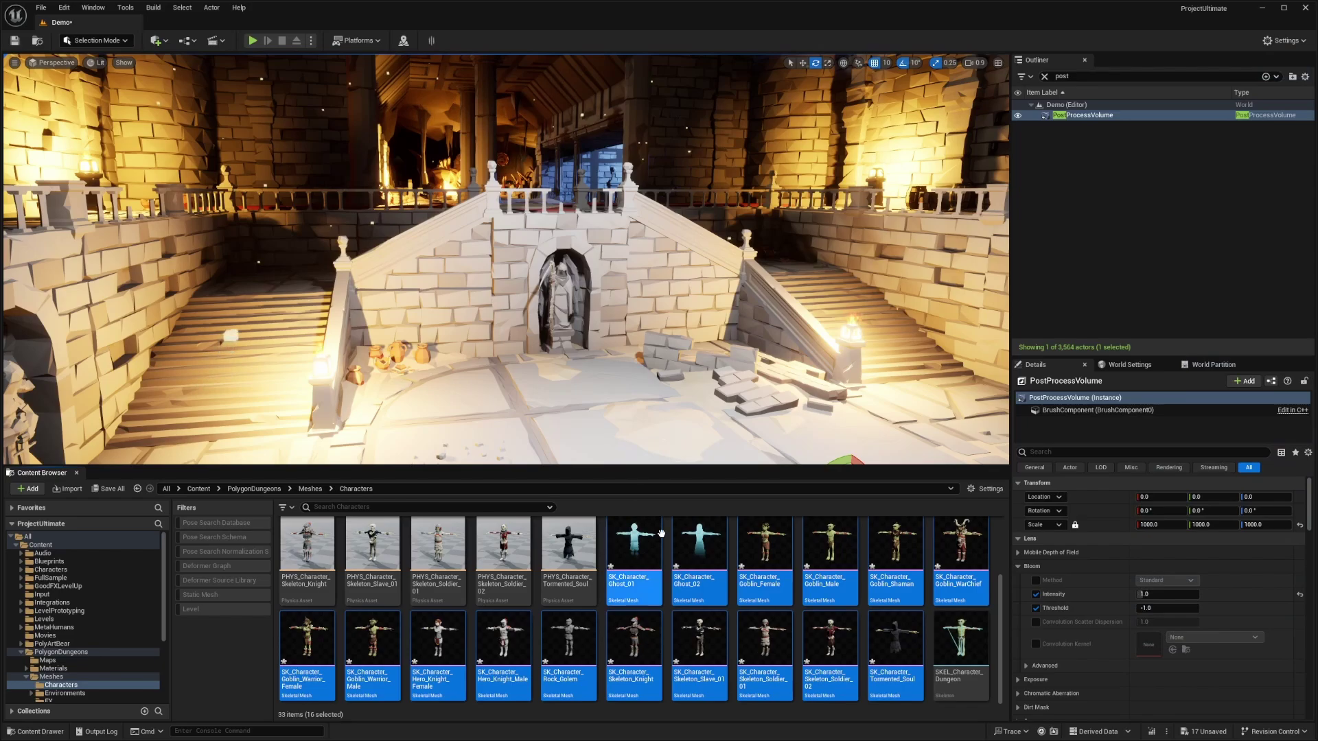
Save the Demo level and all modified character assets.
left_click(666, 414)
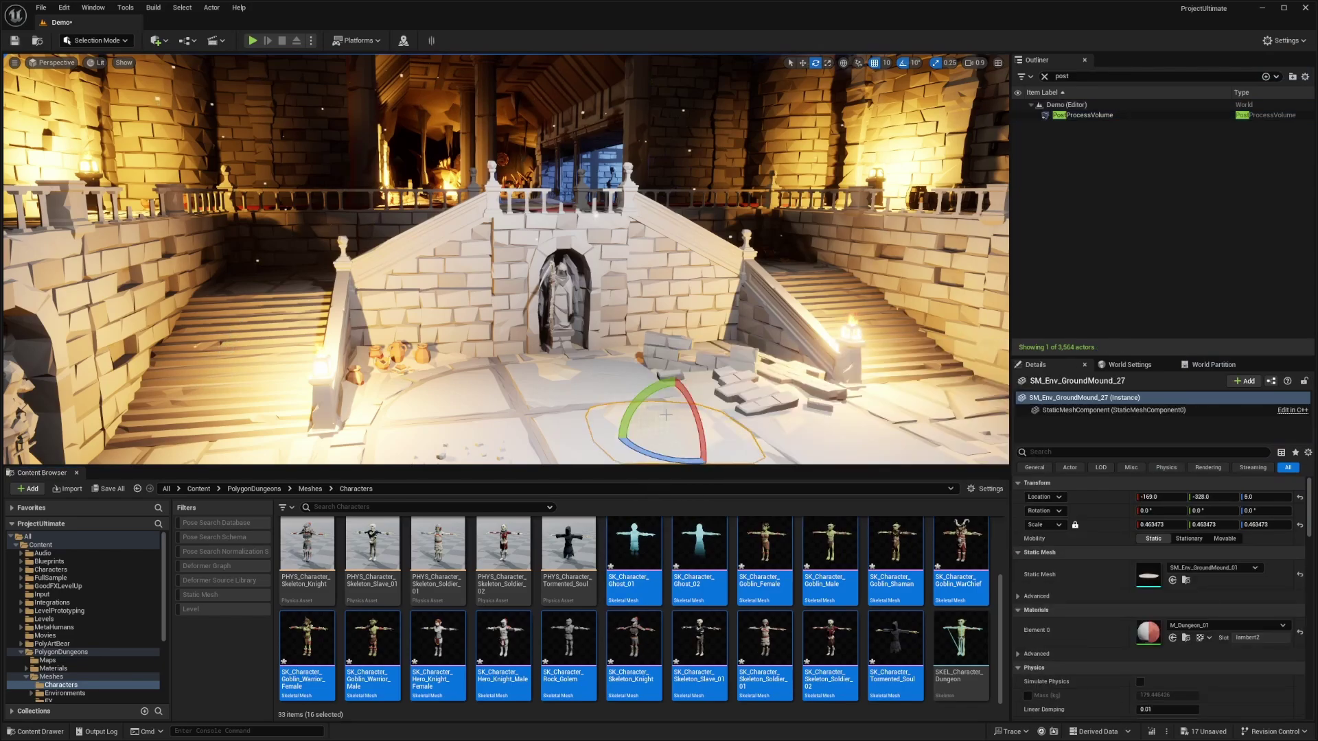
key("ctrl+s")
left_click(41, 8)
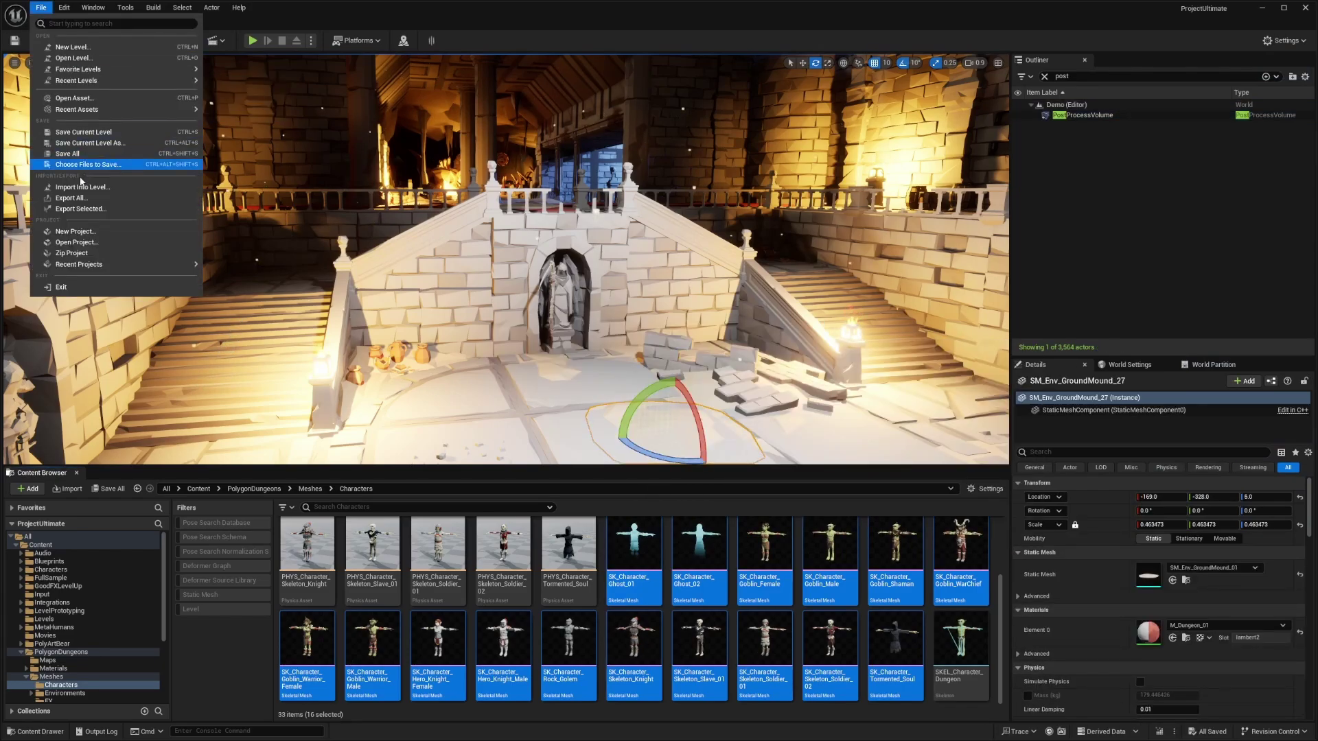
left_click(81, 155)
right_click_drag(570, 311, 609, 337)
key("w")
scroll(591, 340, "down", 3)
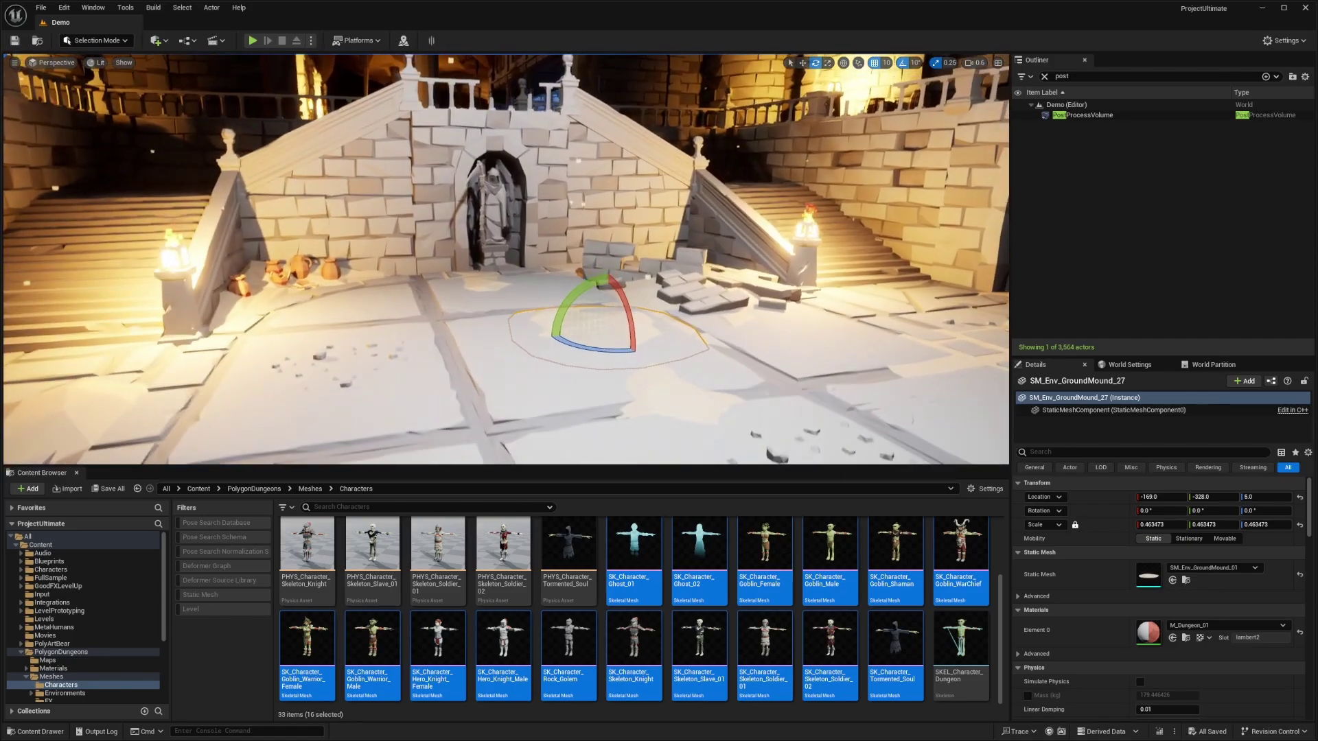
right_click_drag(487, 328, 487, 320)
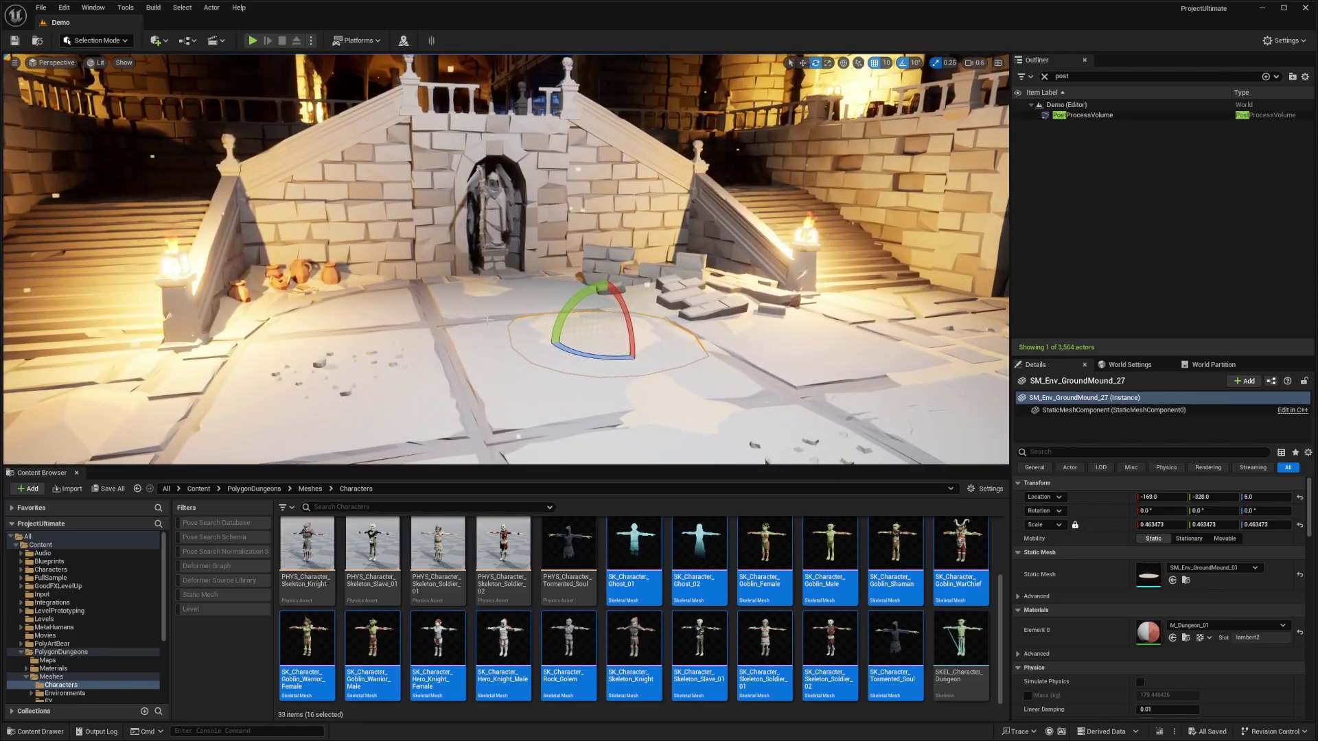
Override the Demo level's game mode with ACFFullGameModeBP in the world settings.
left_click(51, 578)
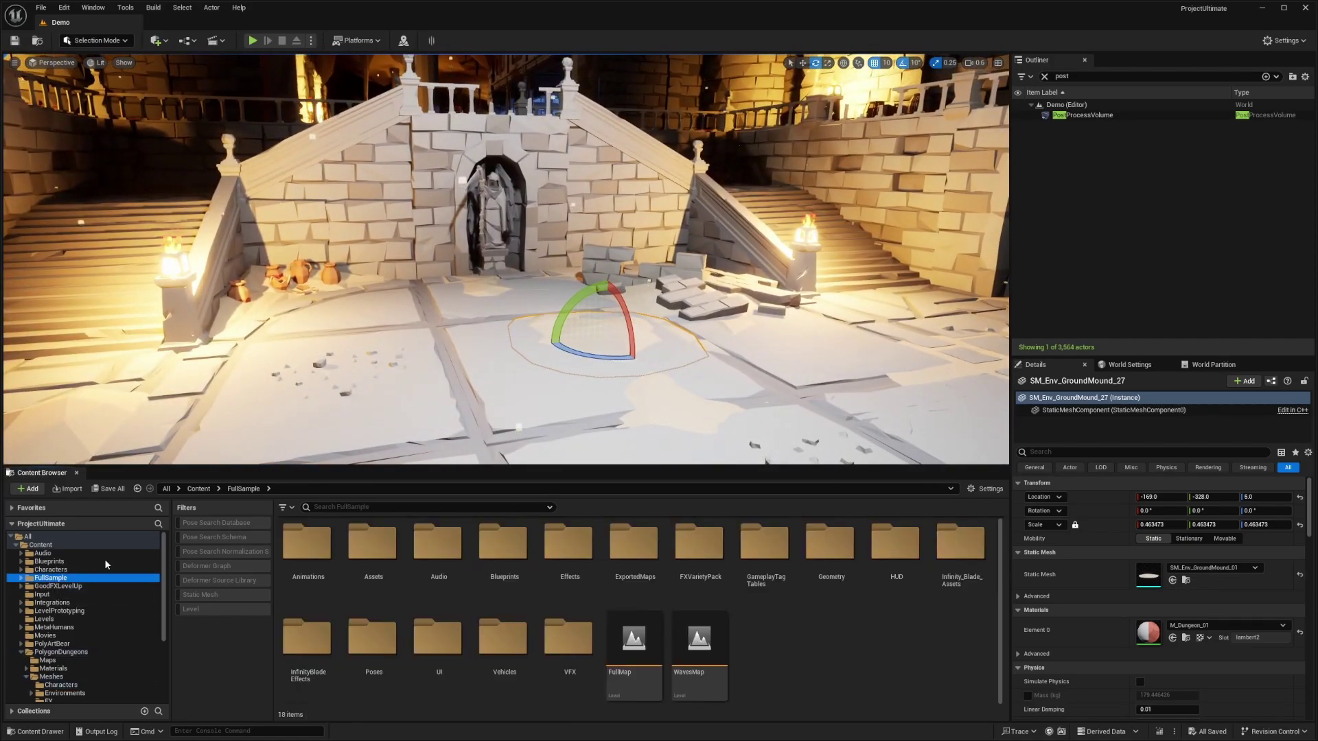
left_click(1133, 367)
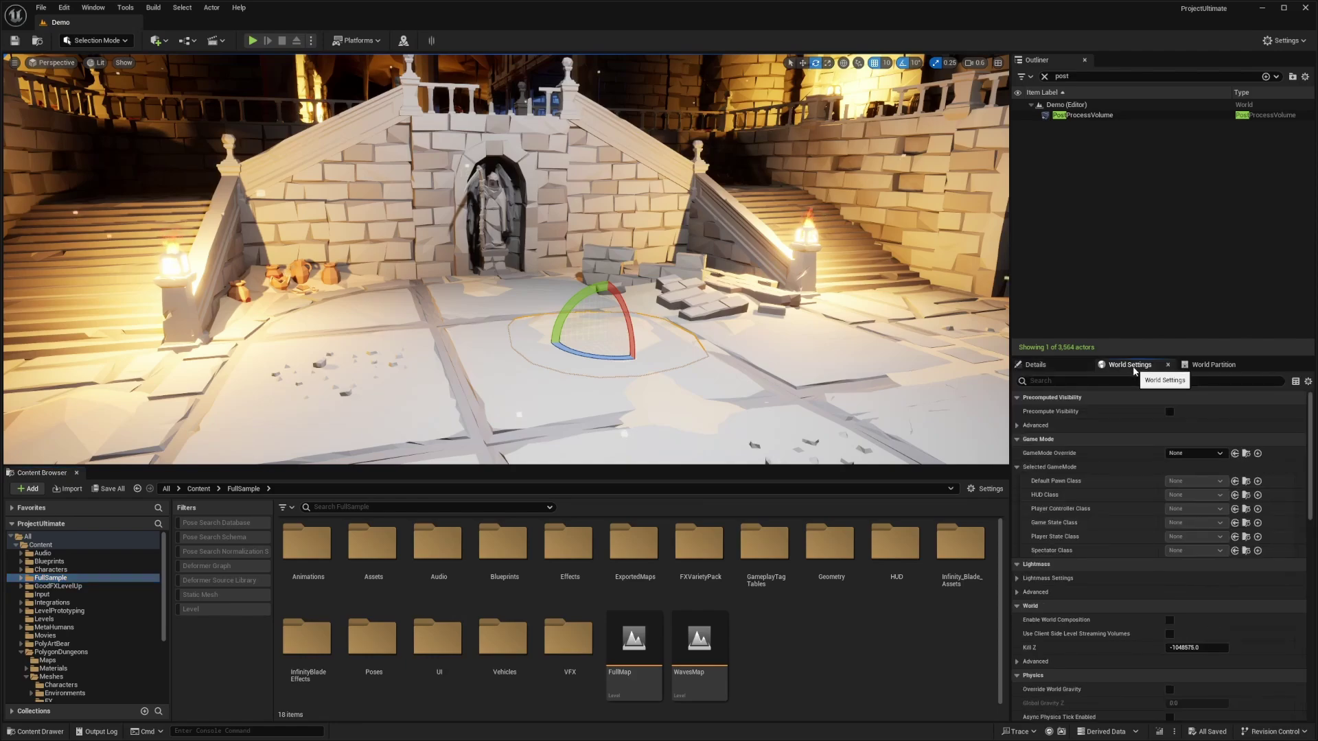
left_click(1194, 454)
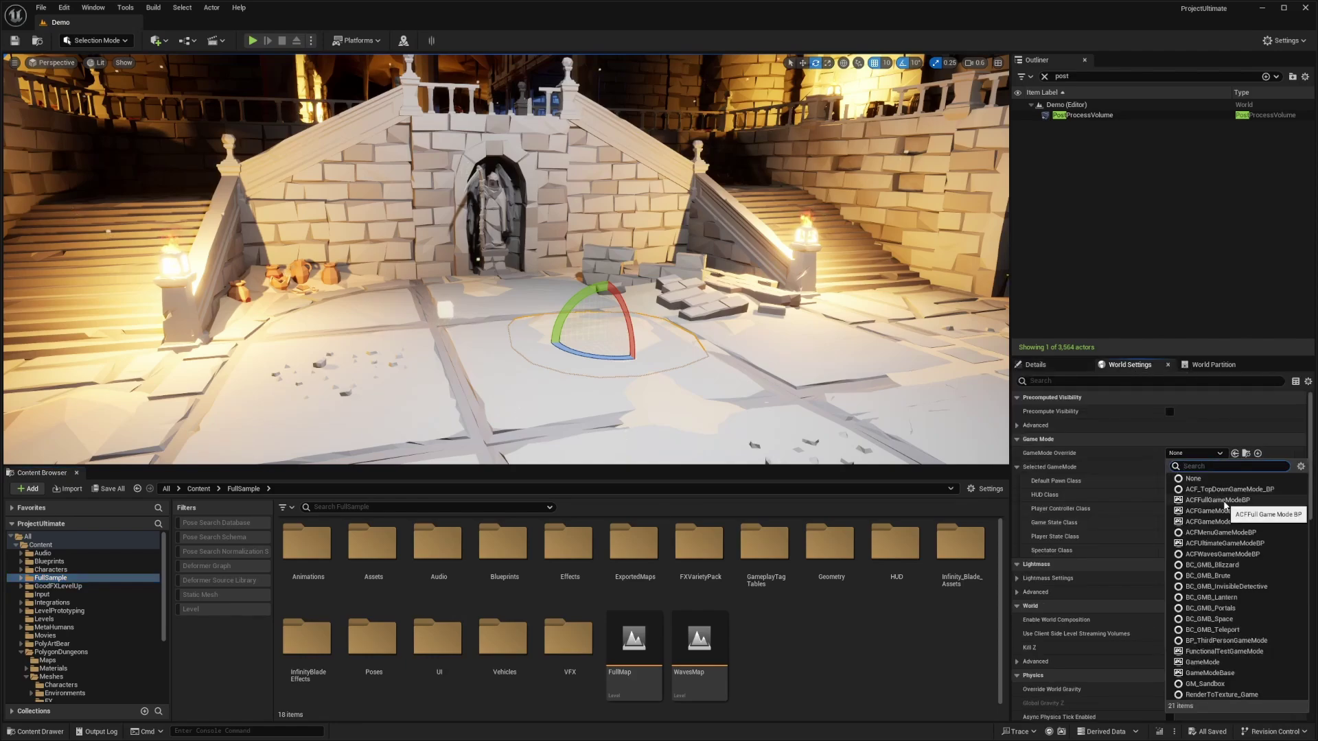
left_click(1224, 501)
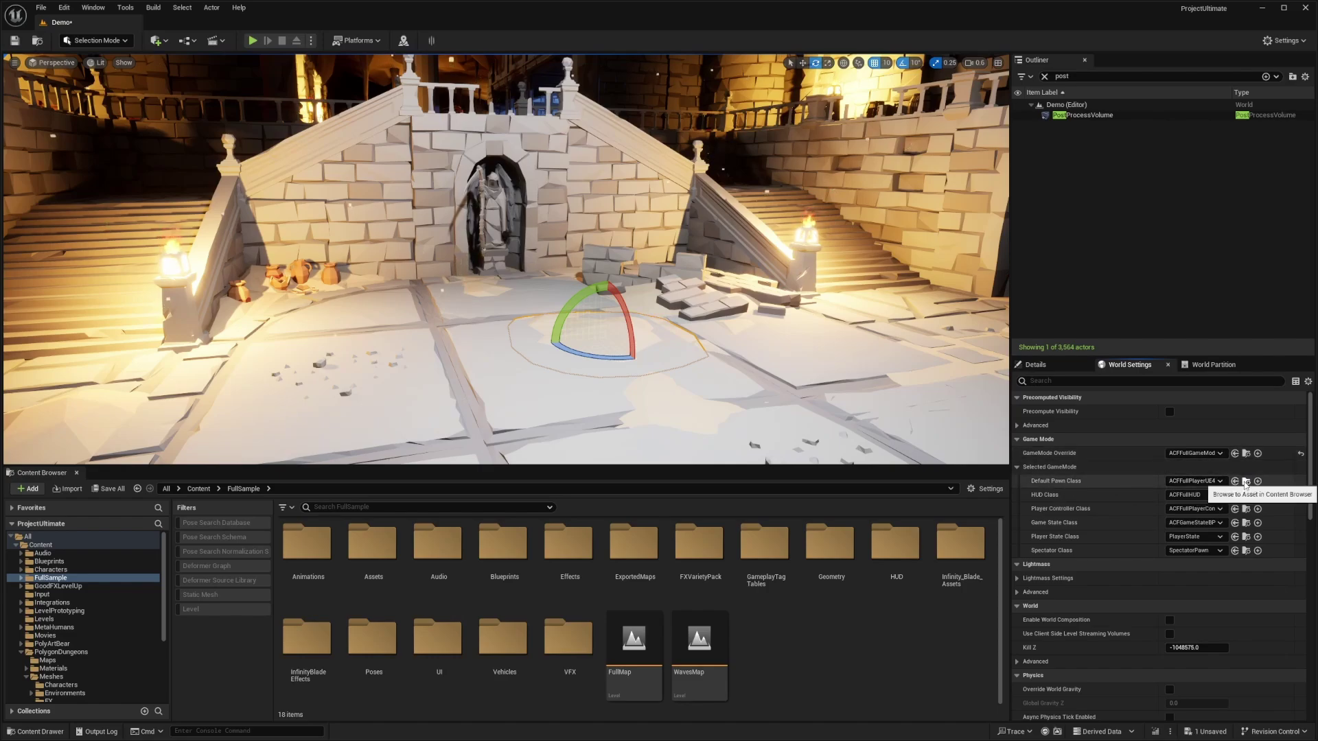
Locate the game mode's default pawn class, ACFFullPlayerUE4, and open its blueprint.
left_click(1246, 481)
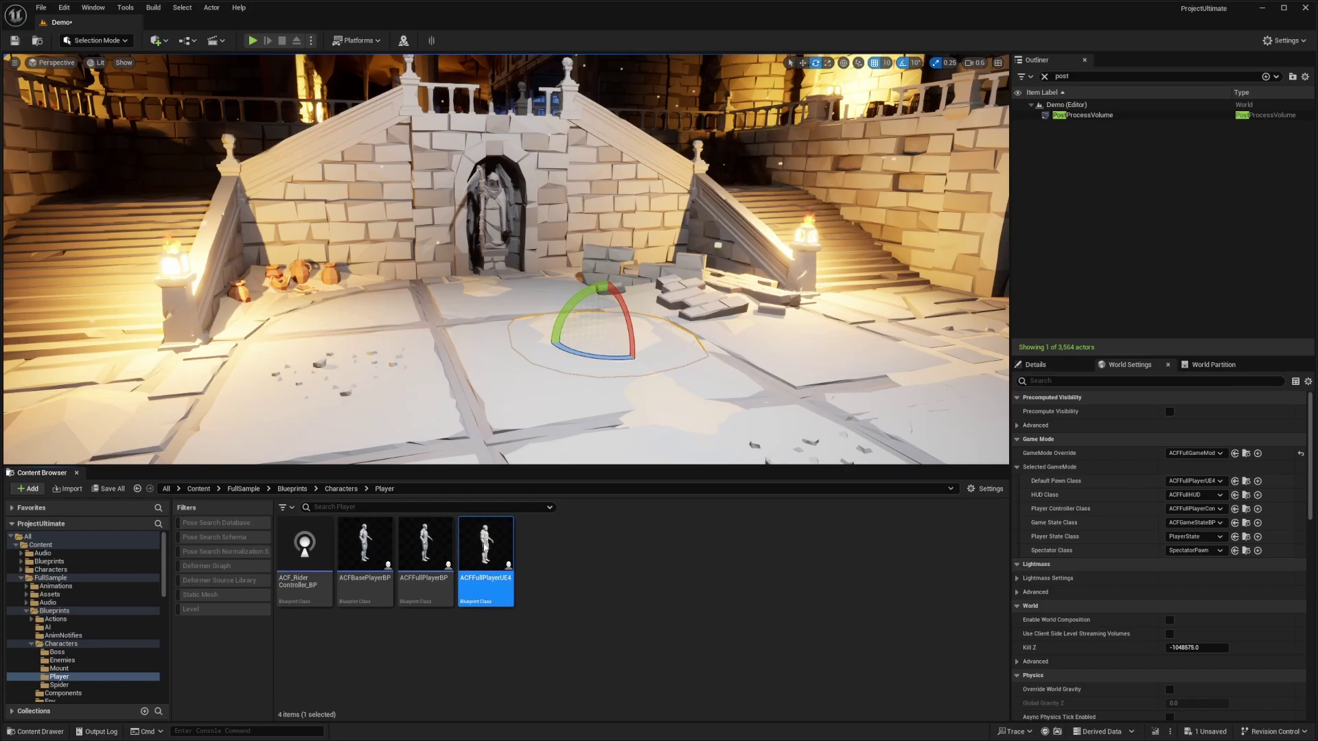
double_click(486, 549)
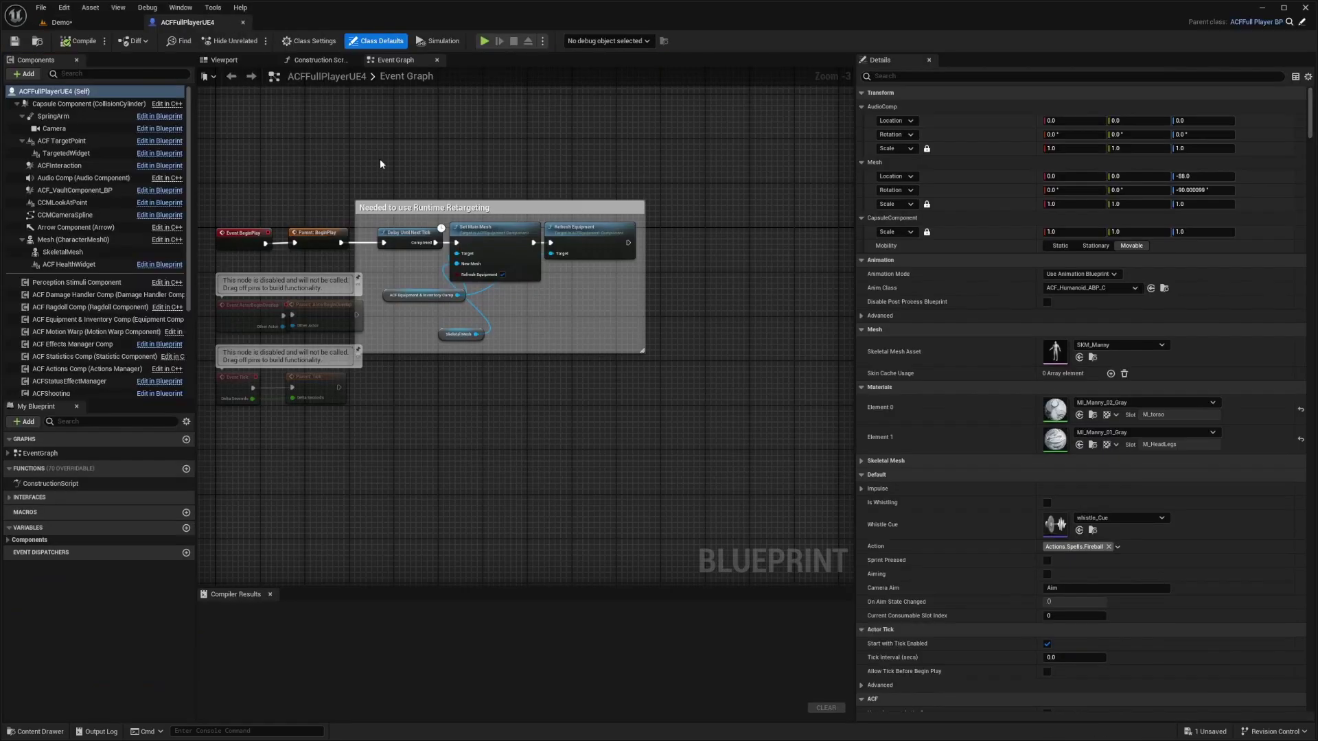
right_click_drag(486, 178, 488, 176)
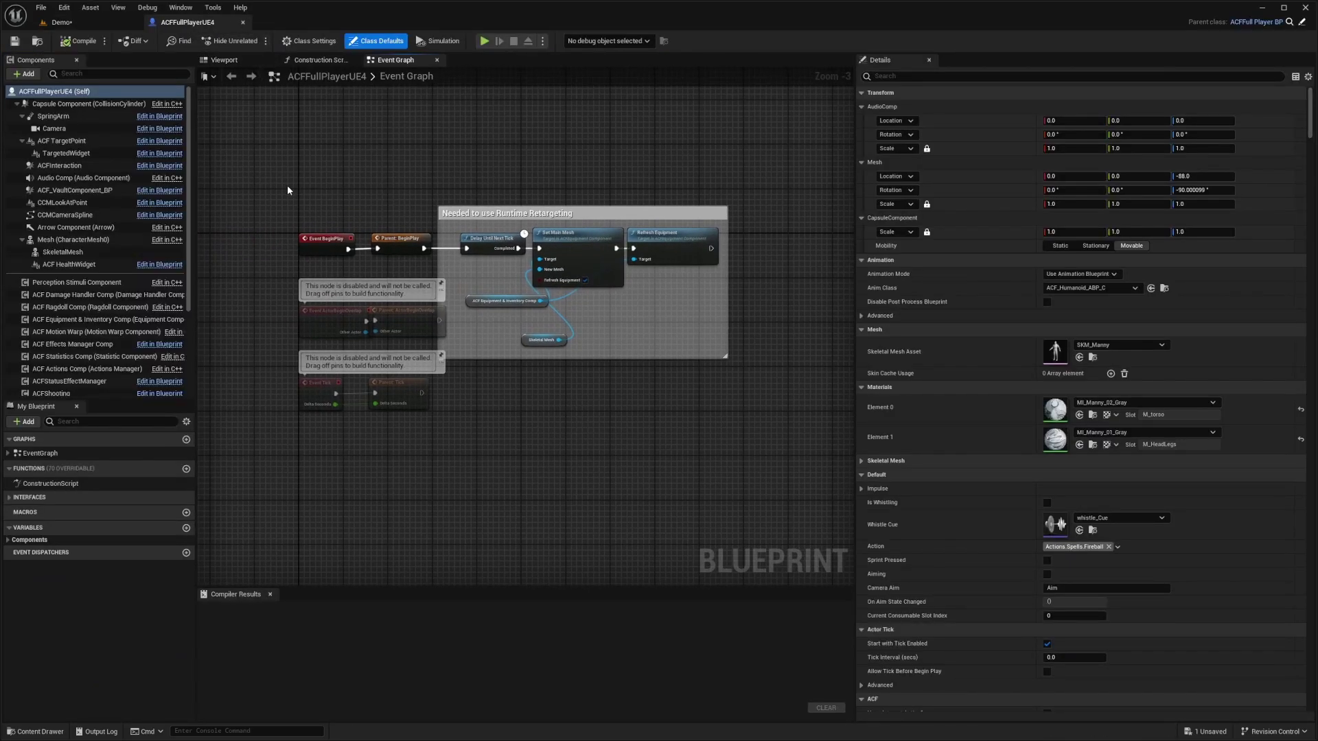
Assign SK_Character_Goblin_WarChief as the skeletal mesh asset of the SkeletalMesh component and compile the blueprint.
left_click(62, 252)
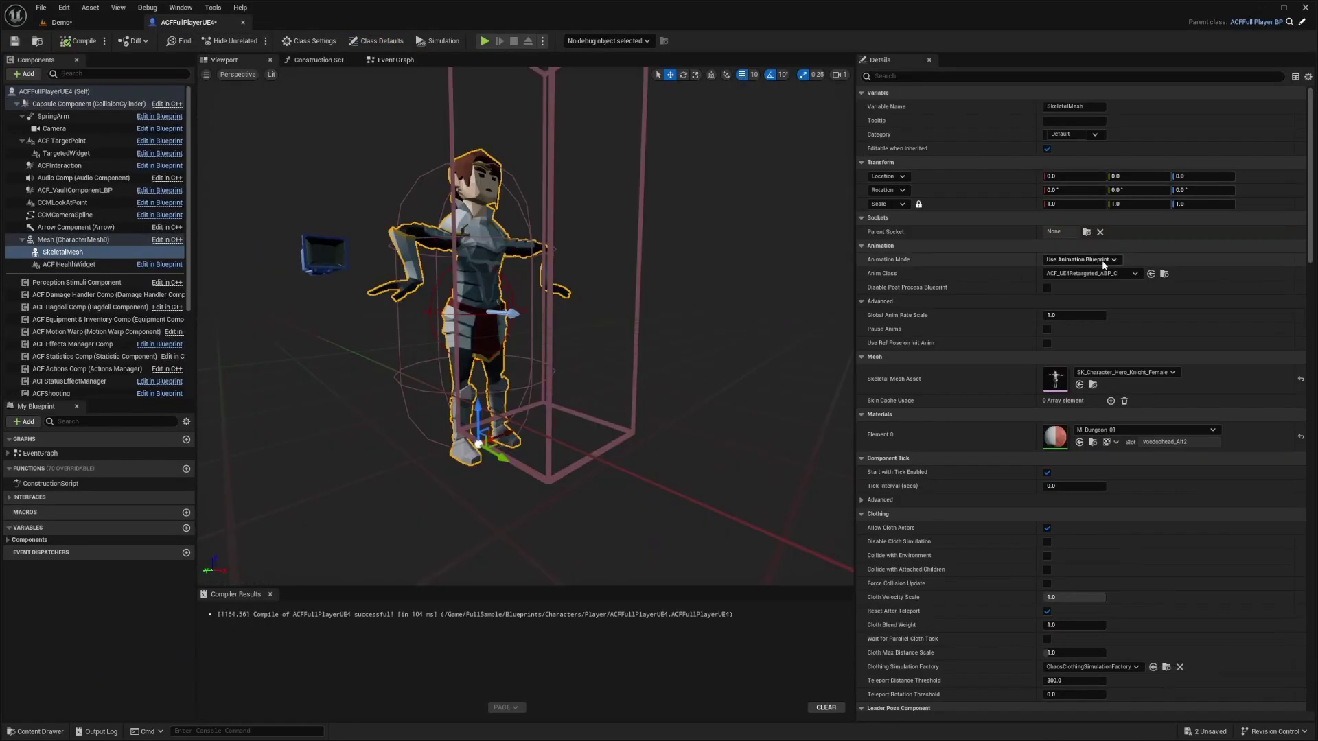
left_click(1126, 372)
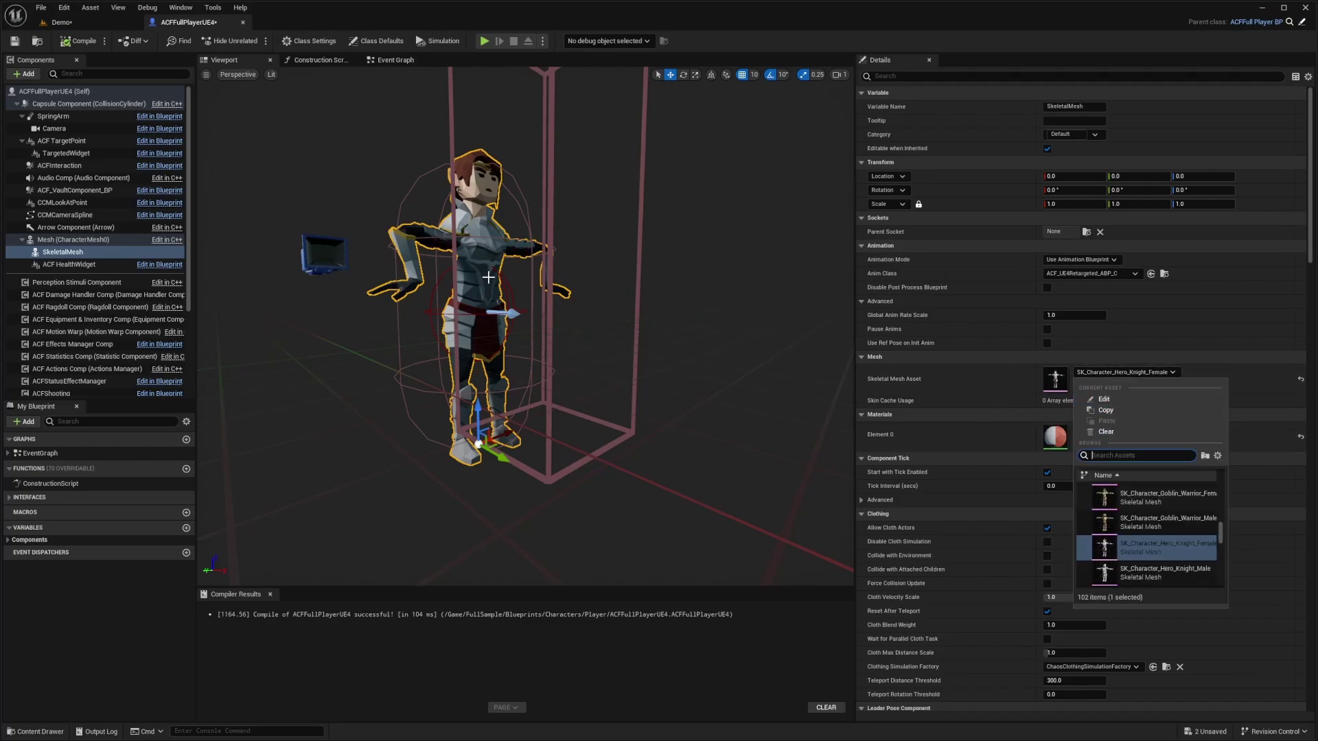
left_click(1141, 499)
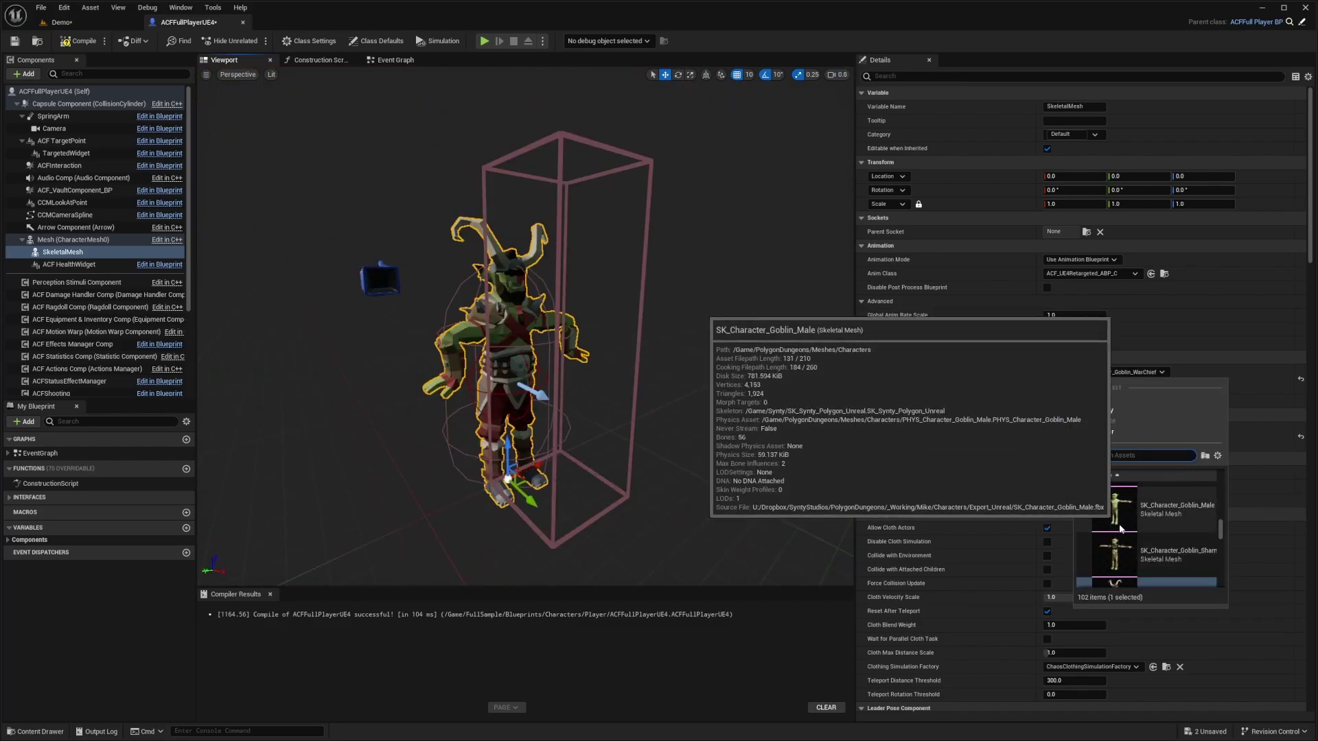
left_click(1131, 552)
left_click(1123, 494)
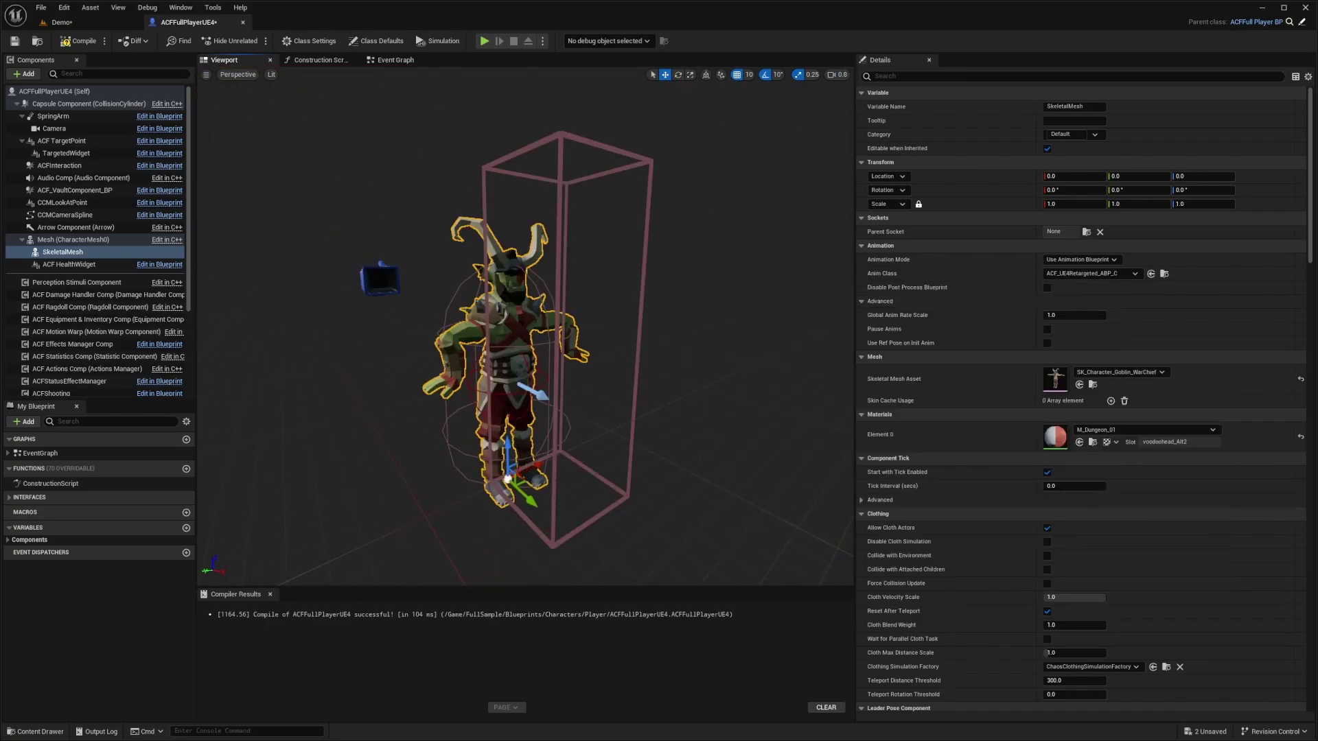
left_click(77, 41)
mouse_move(478, 250)
left_mouse_down()
mouse_move(473, 240)
mouse_move(479, 251)
left_mouse_up()
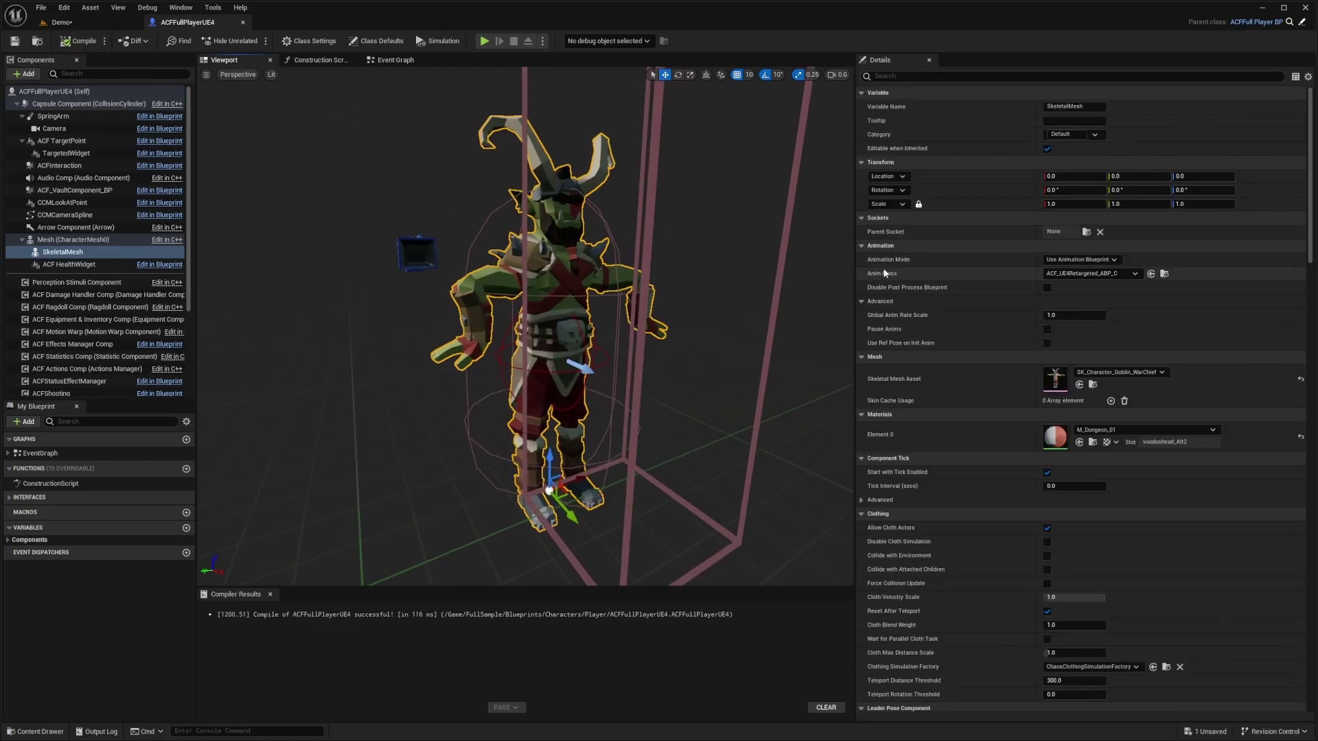
Return to the Demo level and open the ABP_Synty animation blueprint from the Synty folder.
left_click(62, 22)
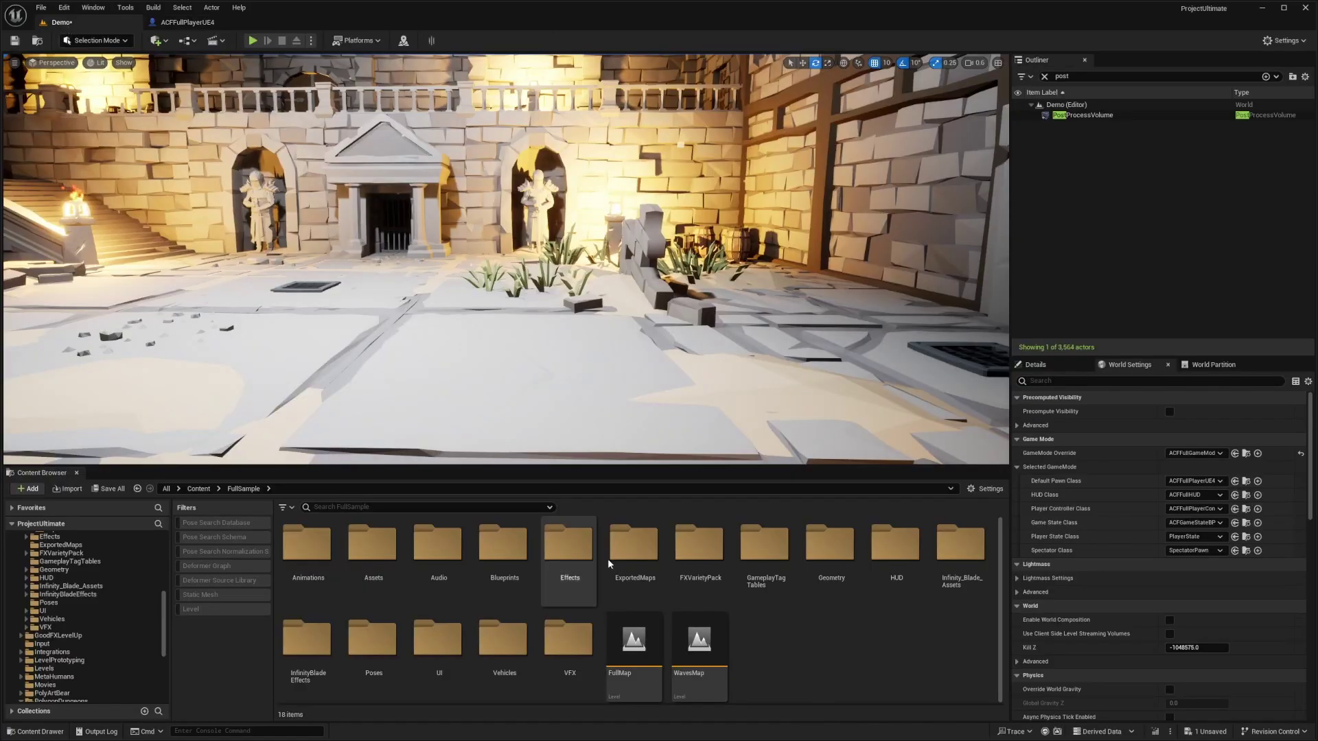
scroll(138, 577, "down", 5)
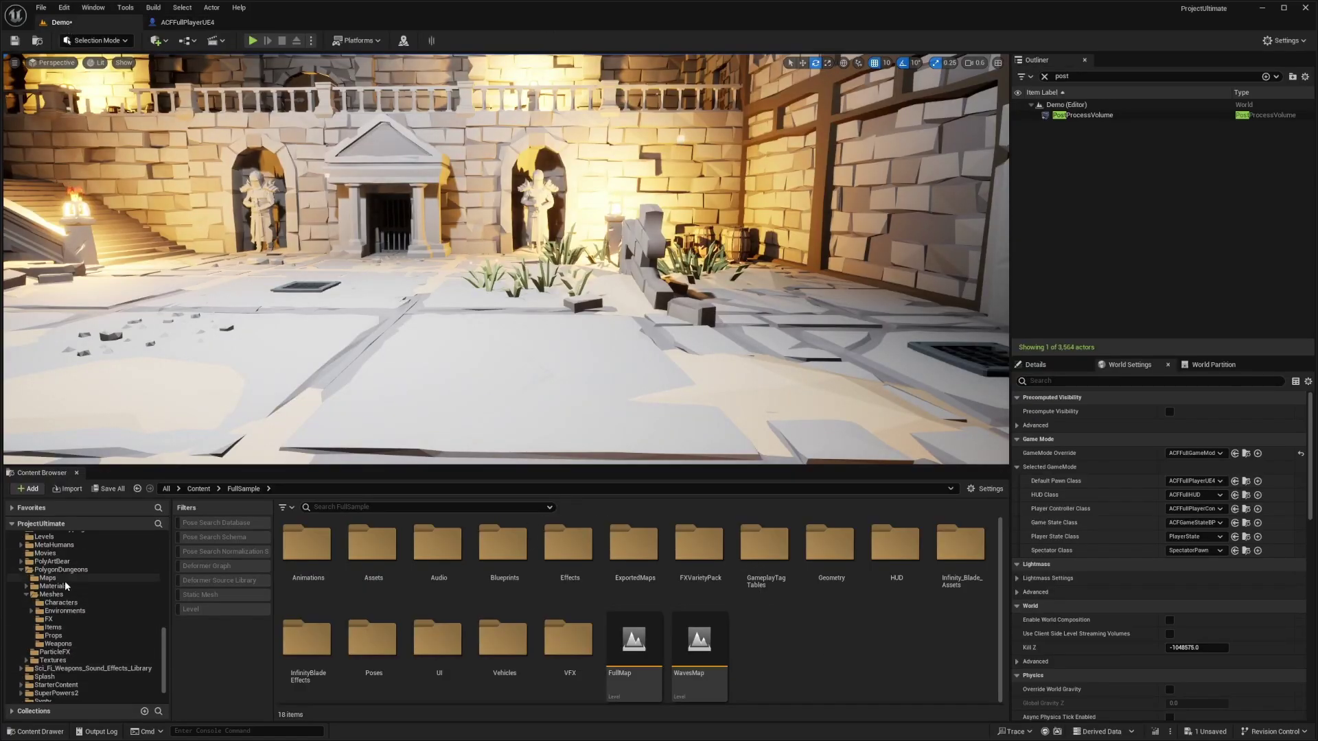
scroll(58, 687, "down", 1)
left_click(55, 675)
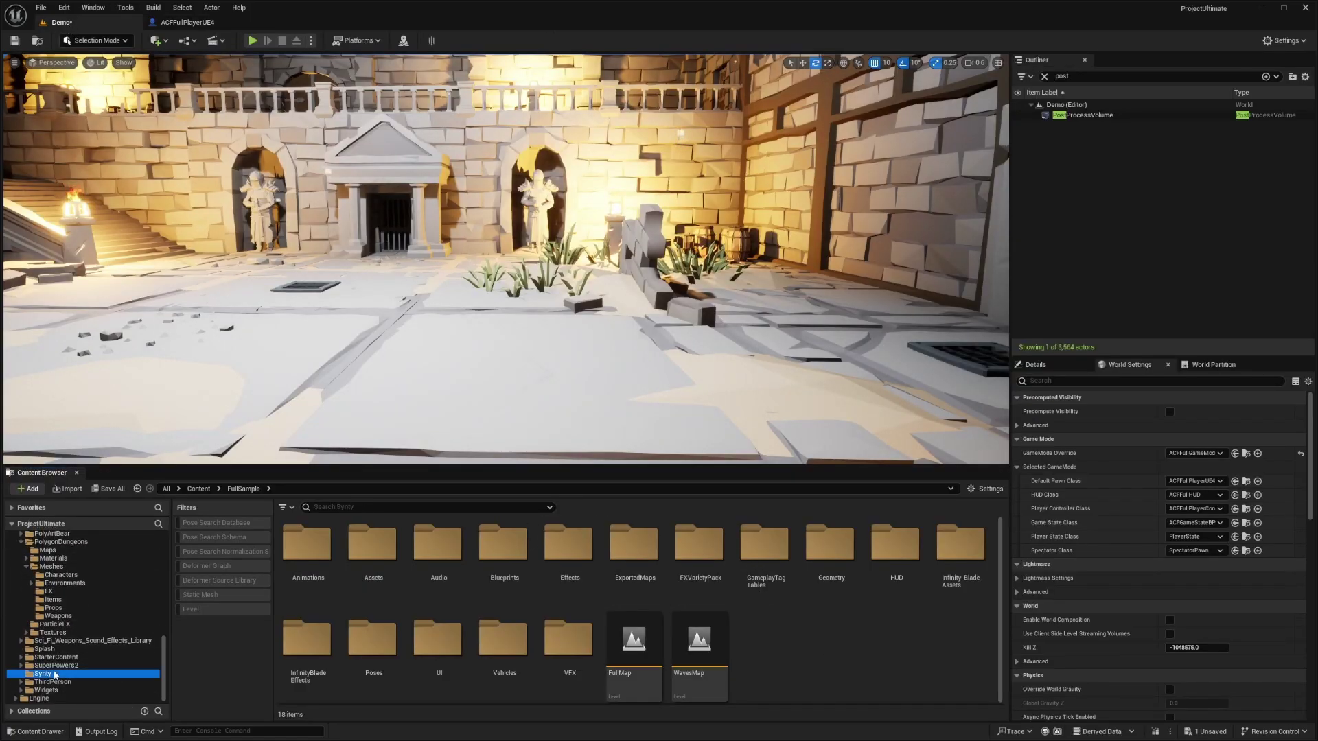
double_click(296, 580)
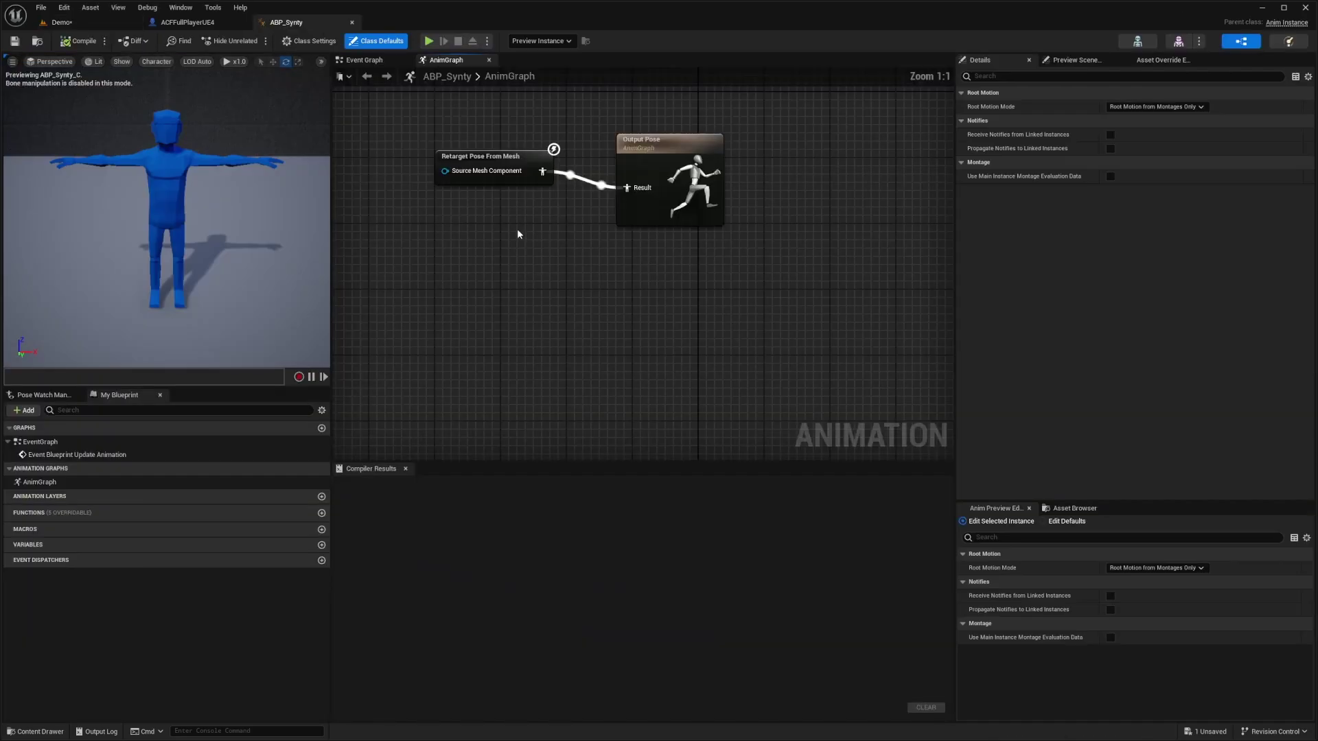
Check the Retarget Pose From Mesh node's retargeter asset, align the Output Pose node with it and save ABP_Synty.
left_click_drag(469, 270, 469, 270)
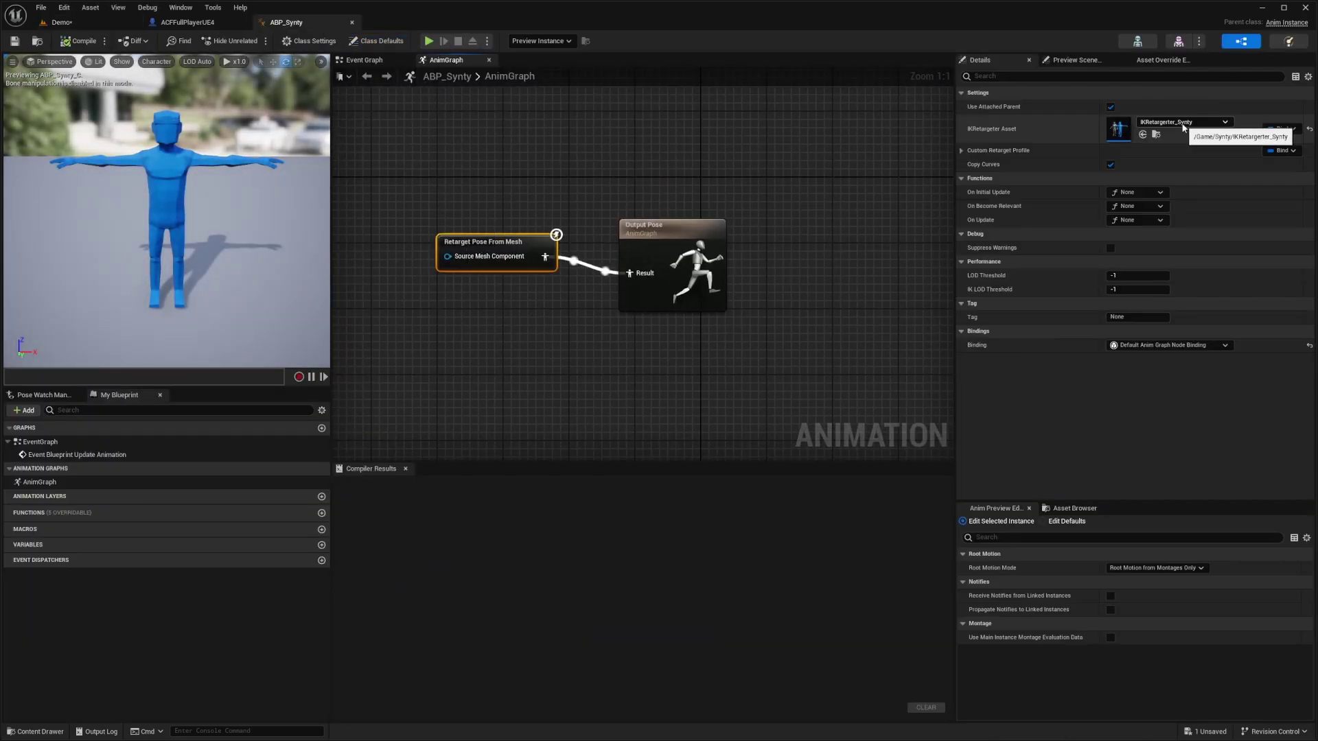
left_click(648, 249)
left_click_drag(647, 248, 648, 232)
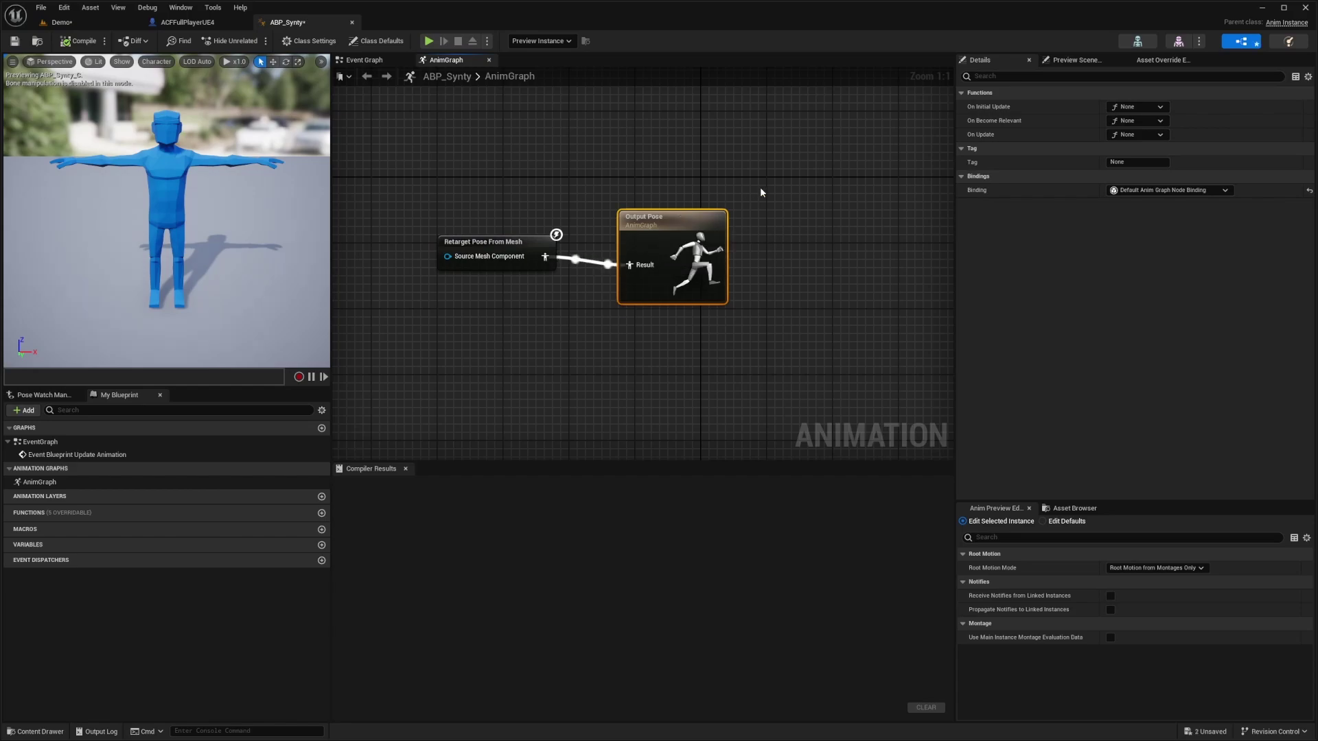
left_click(674, 161)
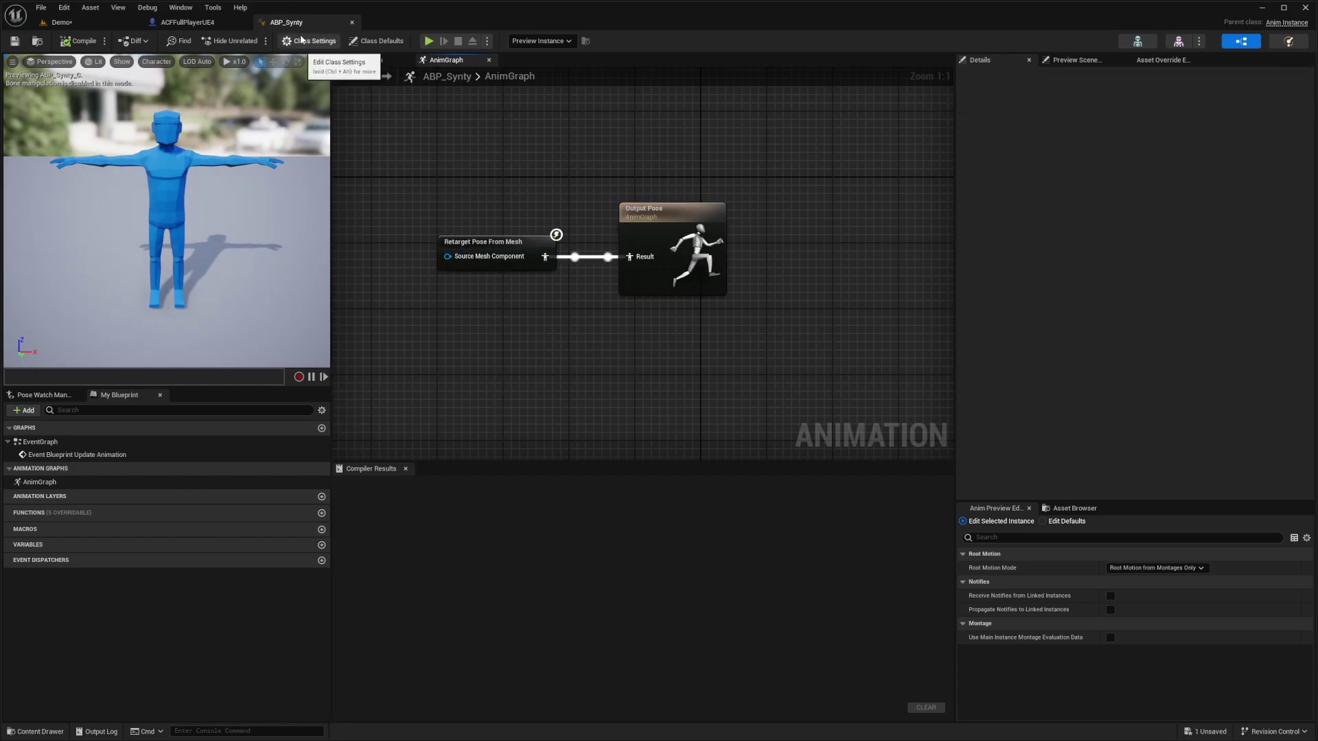
In ACFFullPlayerUE4, set the SkeletalMesh component's anim class to ABP_Synty and save the blueprint.
left_click(179, 23)
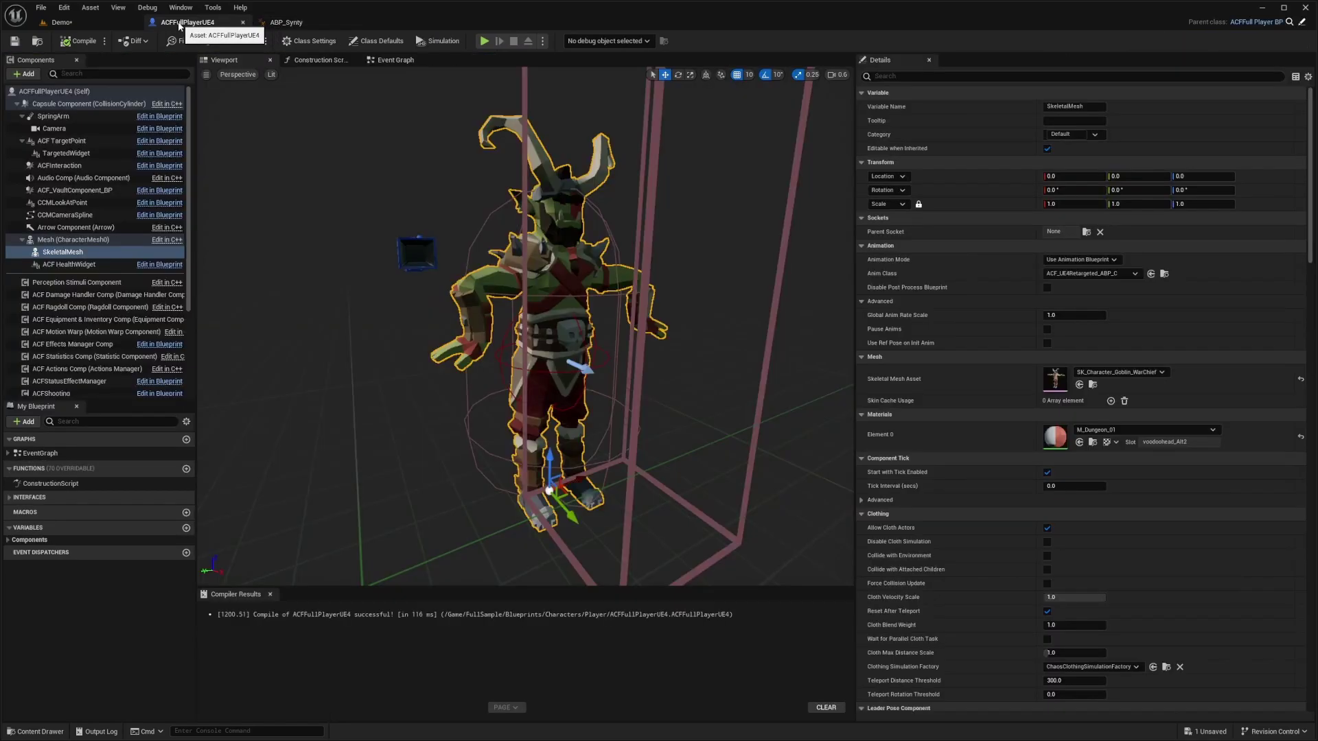
left_click(63, 240)
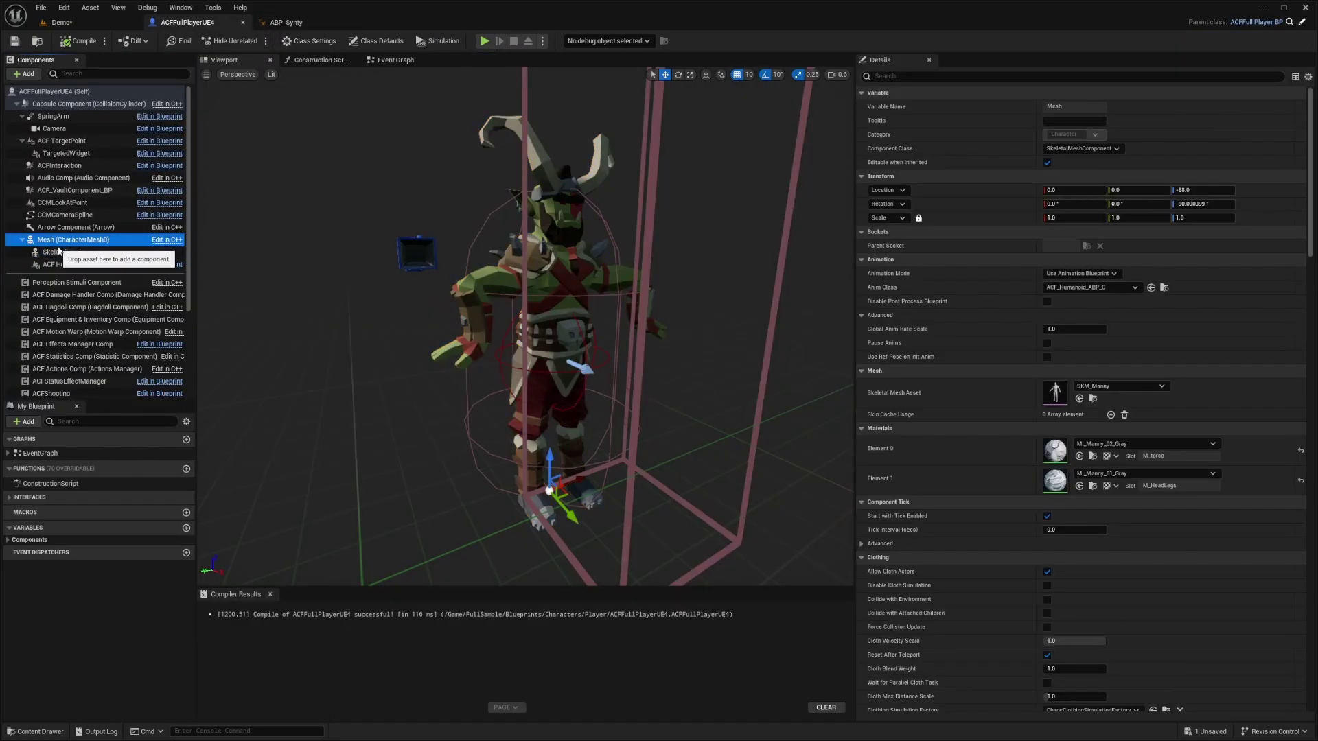
left_click(63, 252)
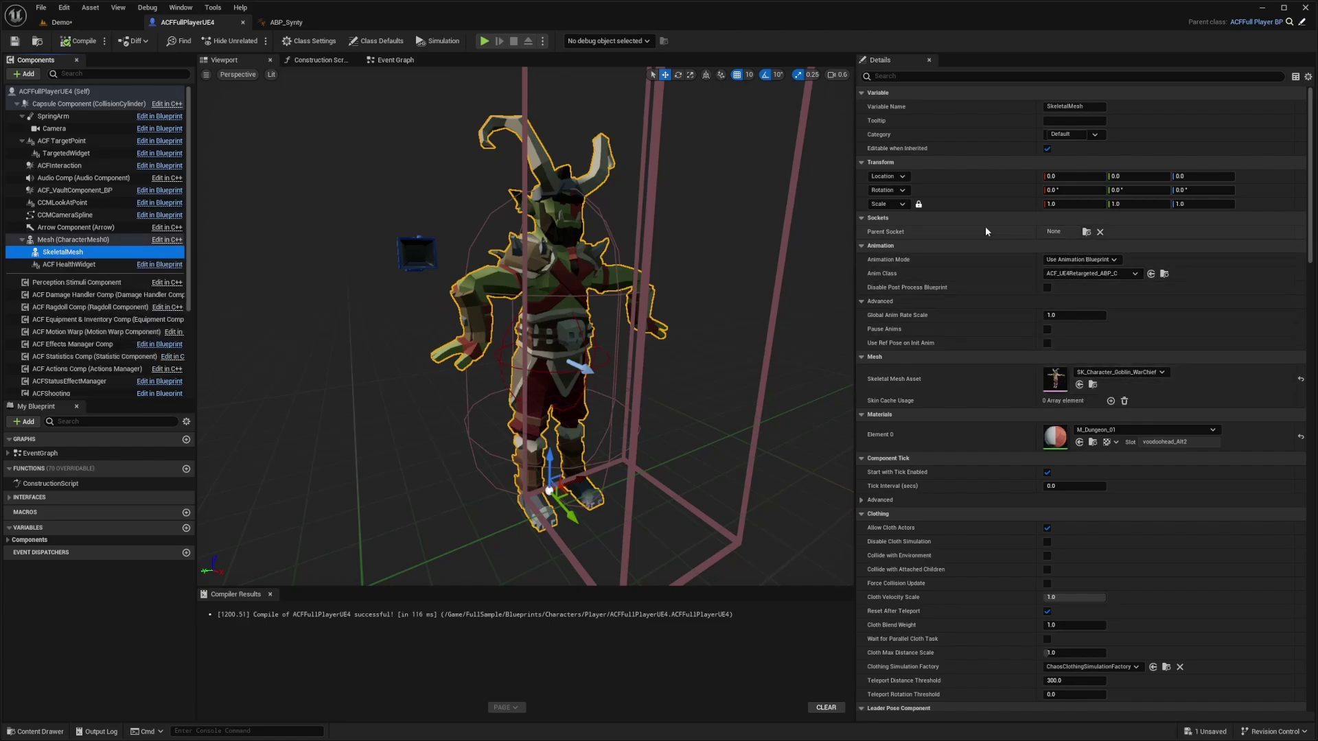
left_click(1088, 273)
type("s")
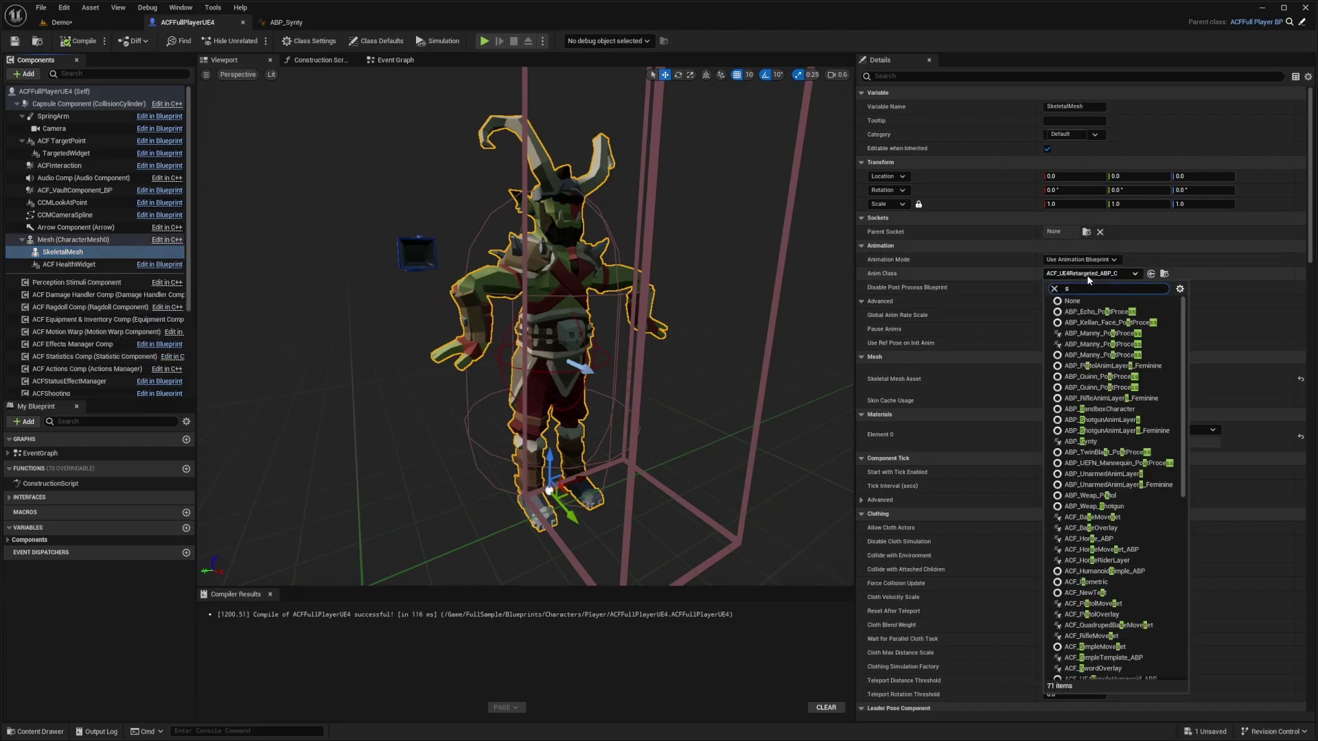
type("ynty")
left_click(1086, 317)
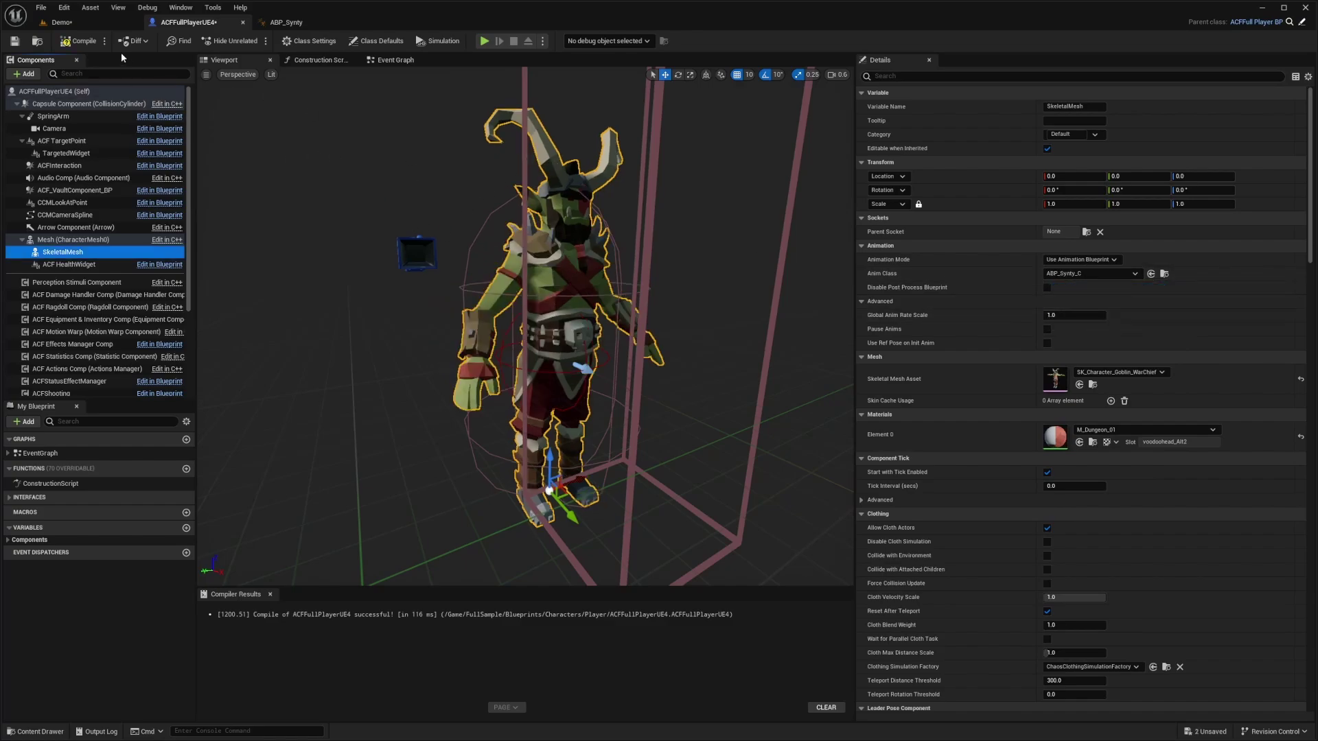
Play the Demo level in full screen and test the goblin character's running and dodge rolls.
left_click(88, 26)
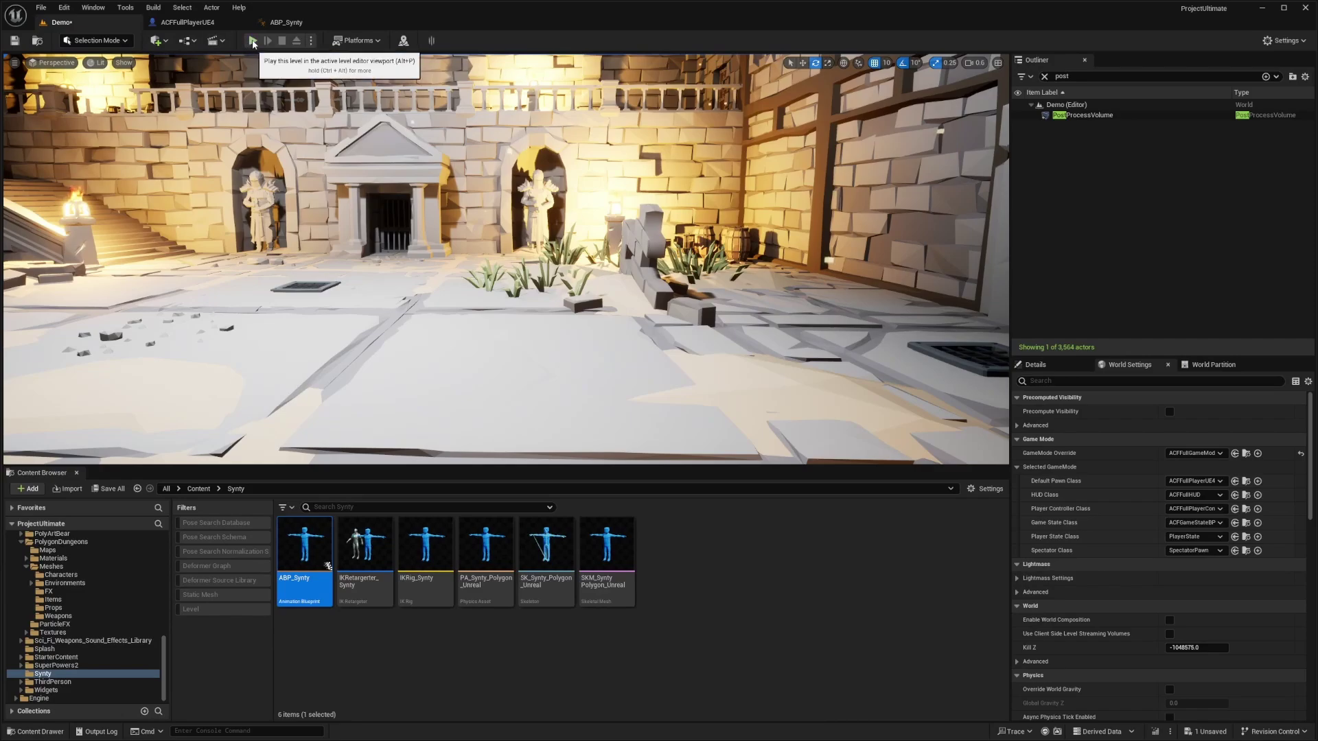
left_click(253, 40)
key("F11")
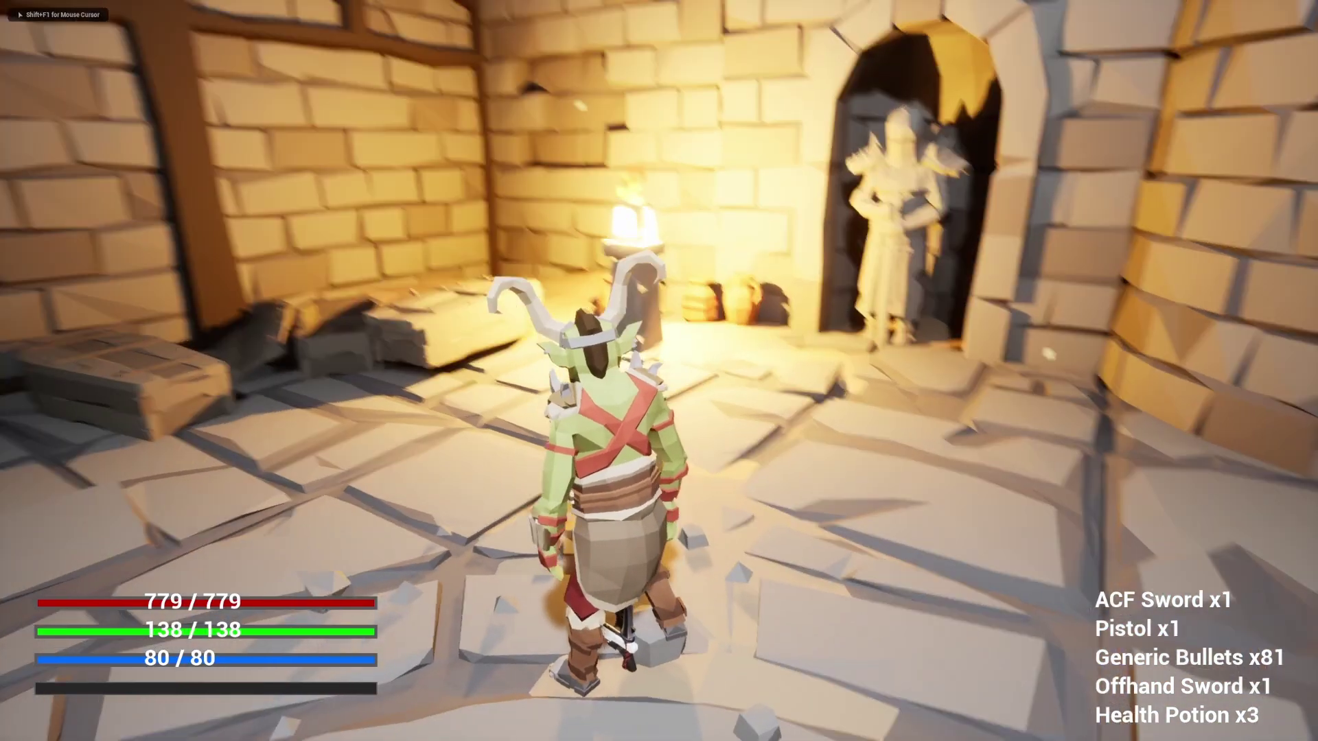
key("s")
key("w")
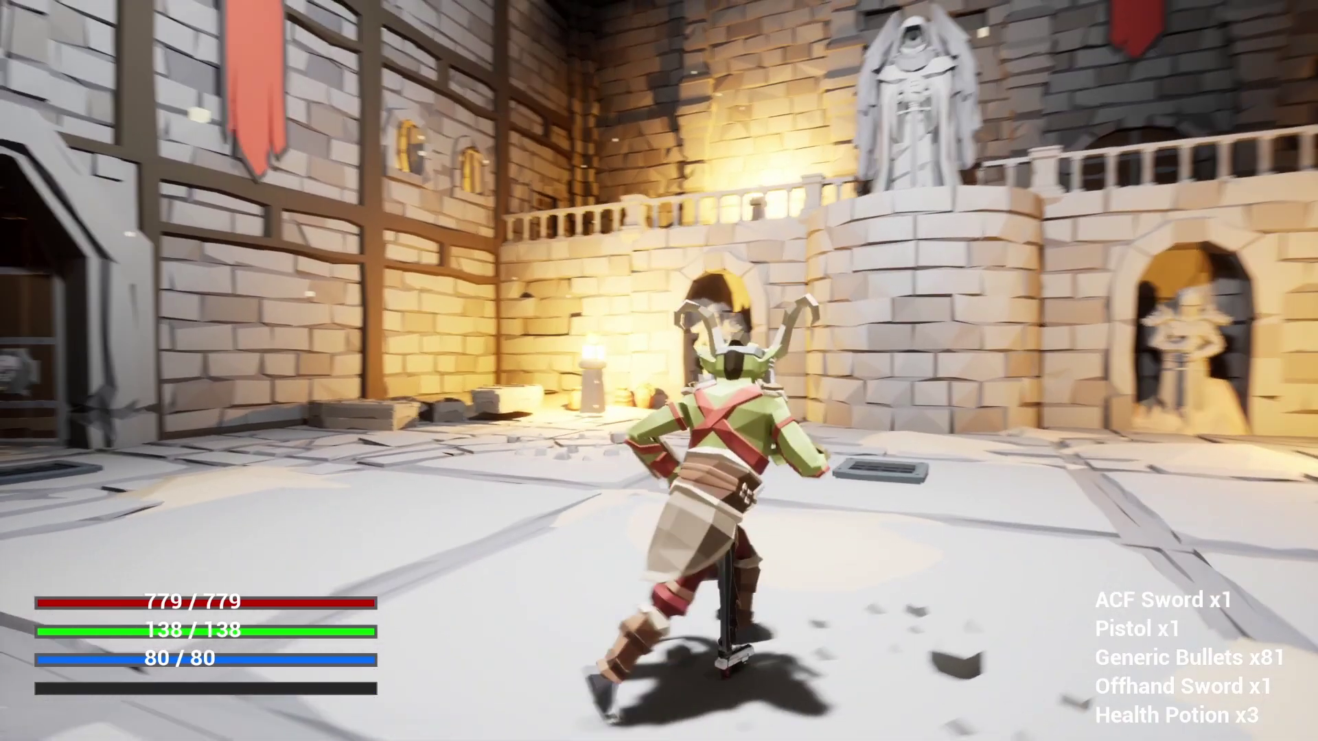
key("a")
key("d")
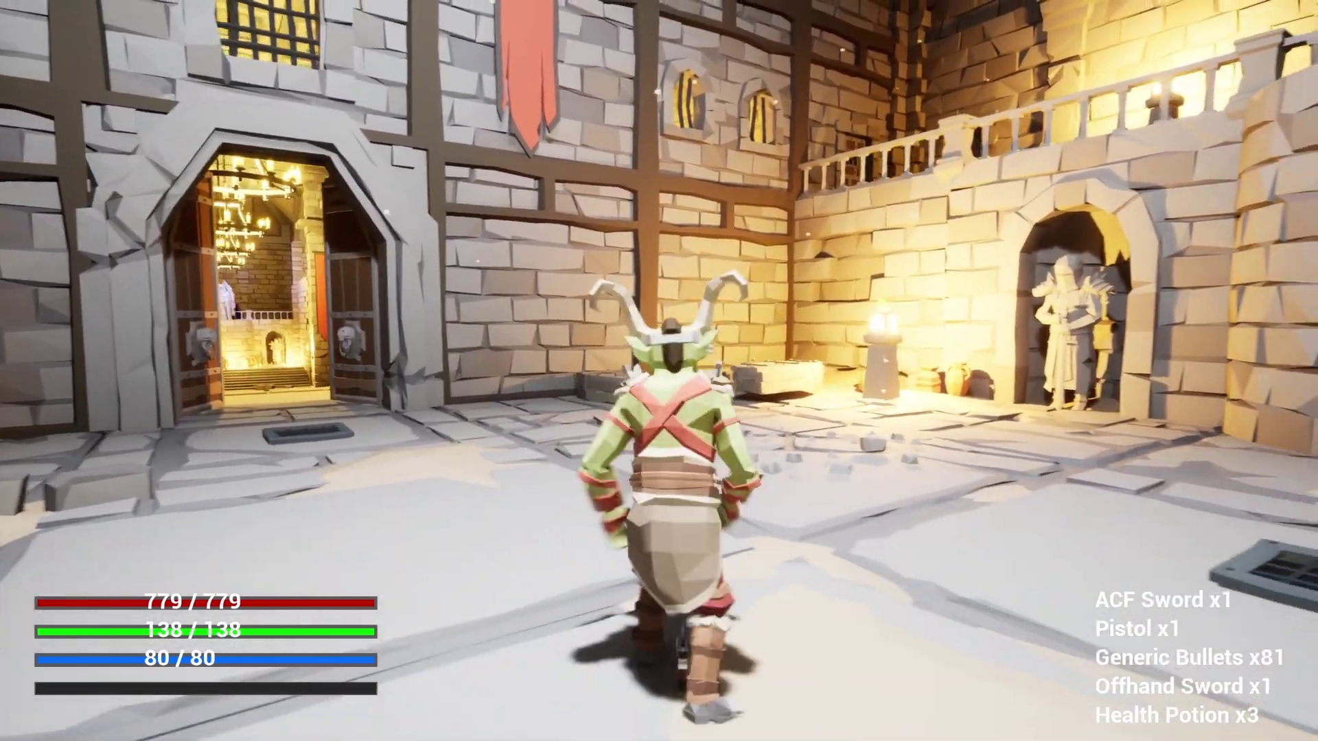
key("a")
key("d")
key("space")
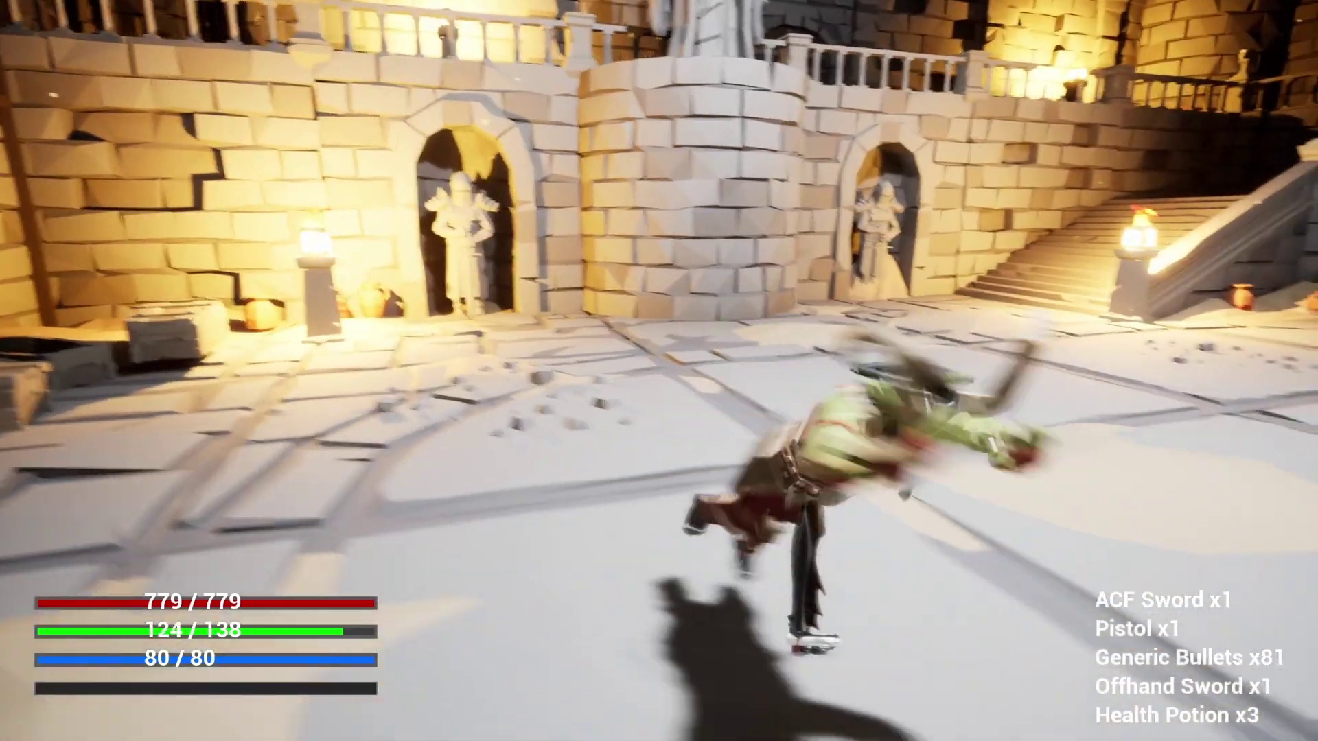
key("space")
key("a")
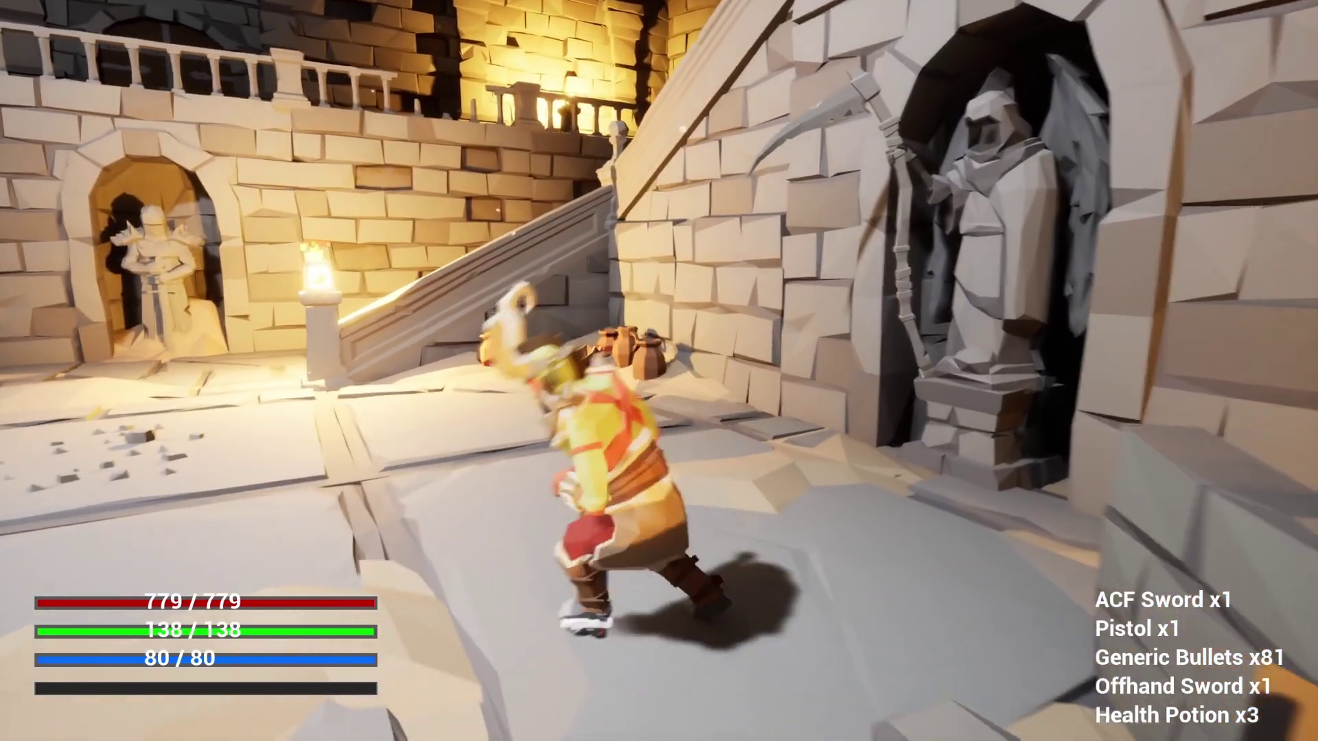
key("d")
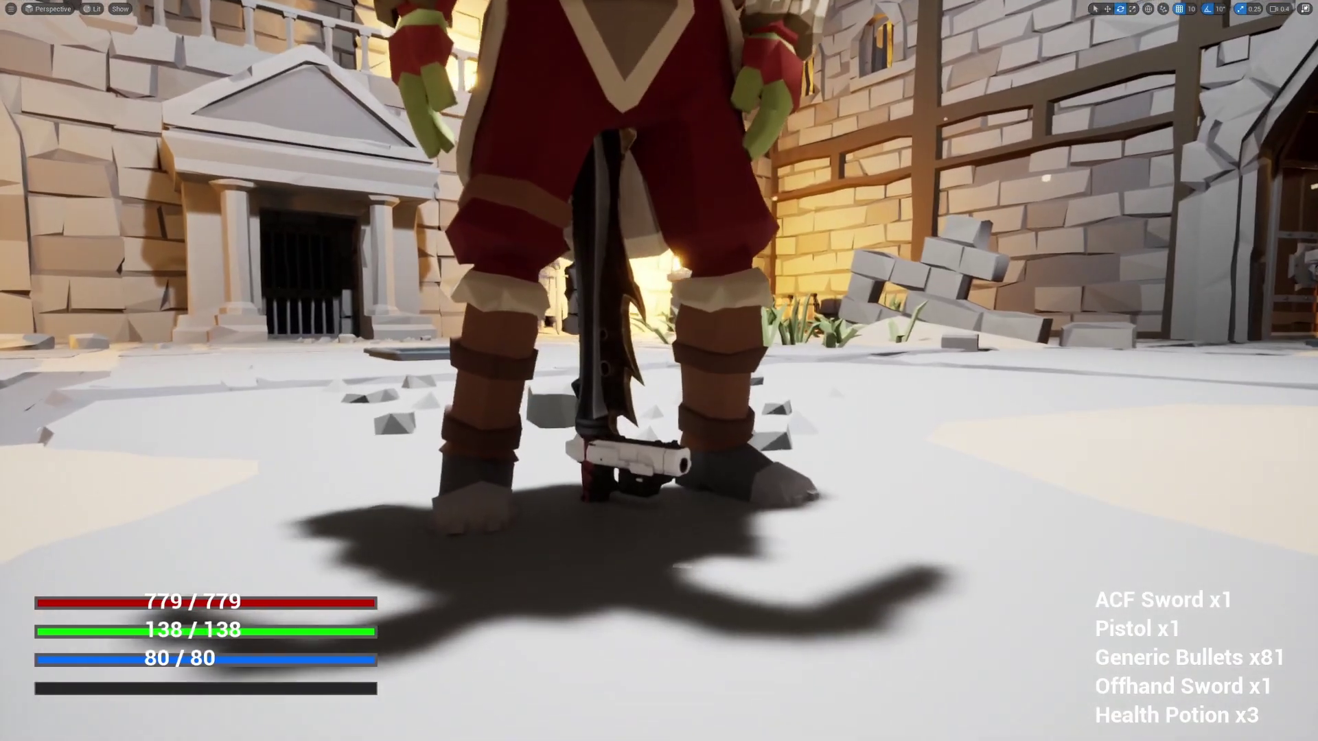
Inspect the goblin character's legs, attached weapons and upper body up close, and end the play session.
key("w")
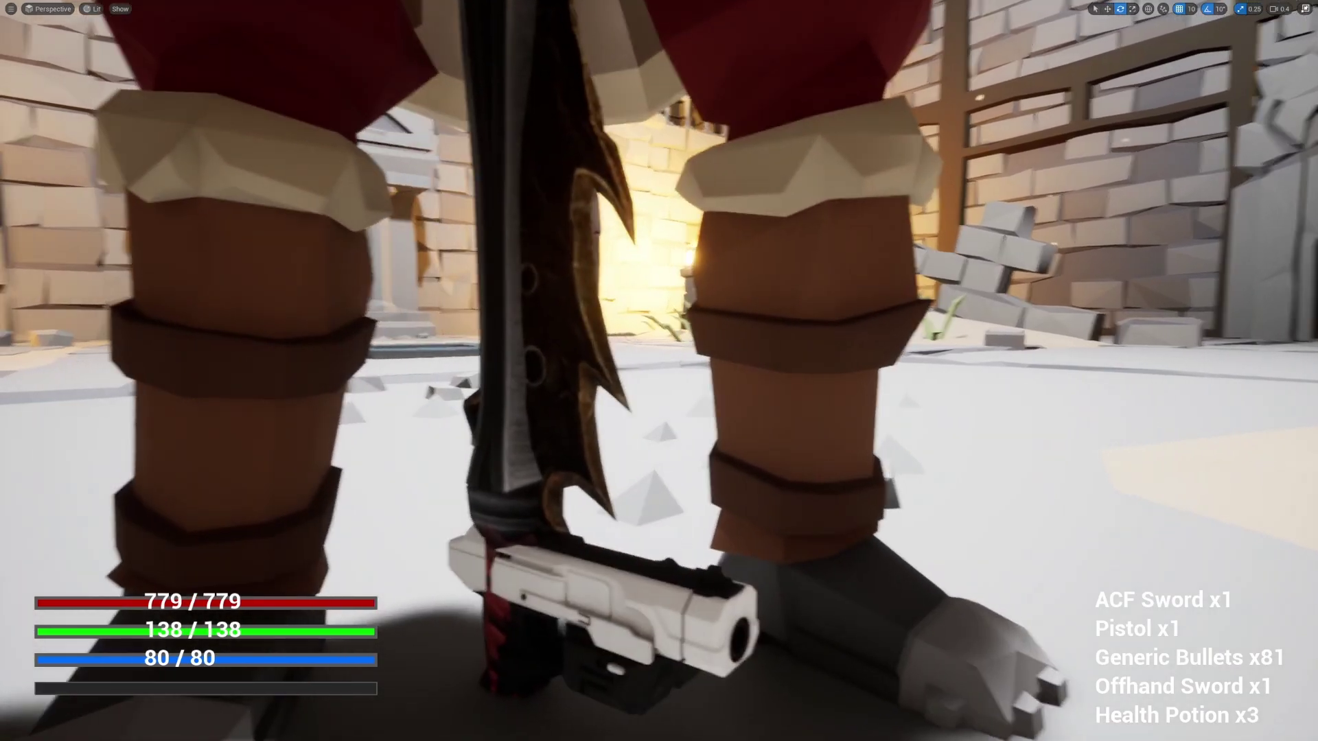
key("s")
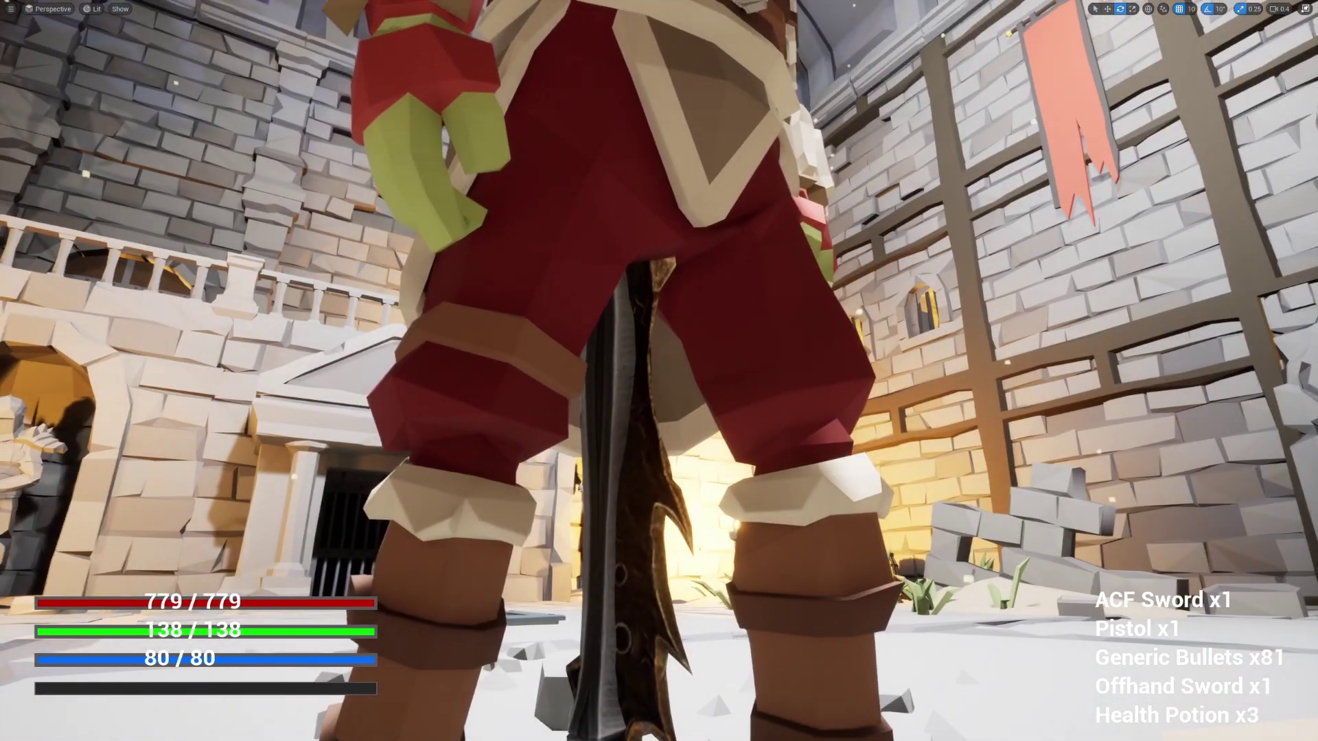
key("s")
right_click_drag(659, 371, 676, 241)
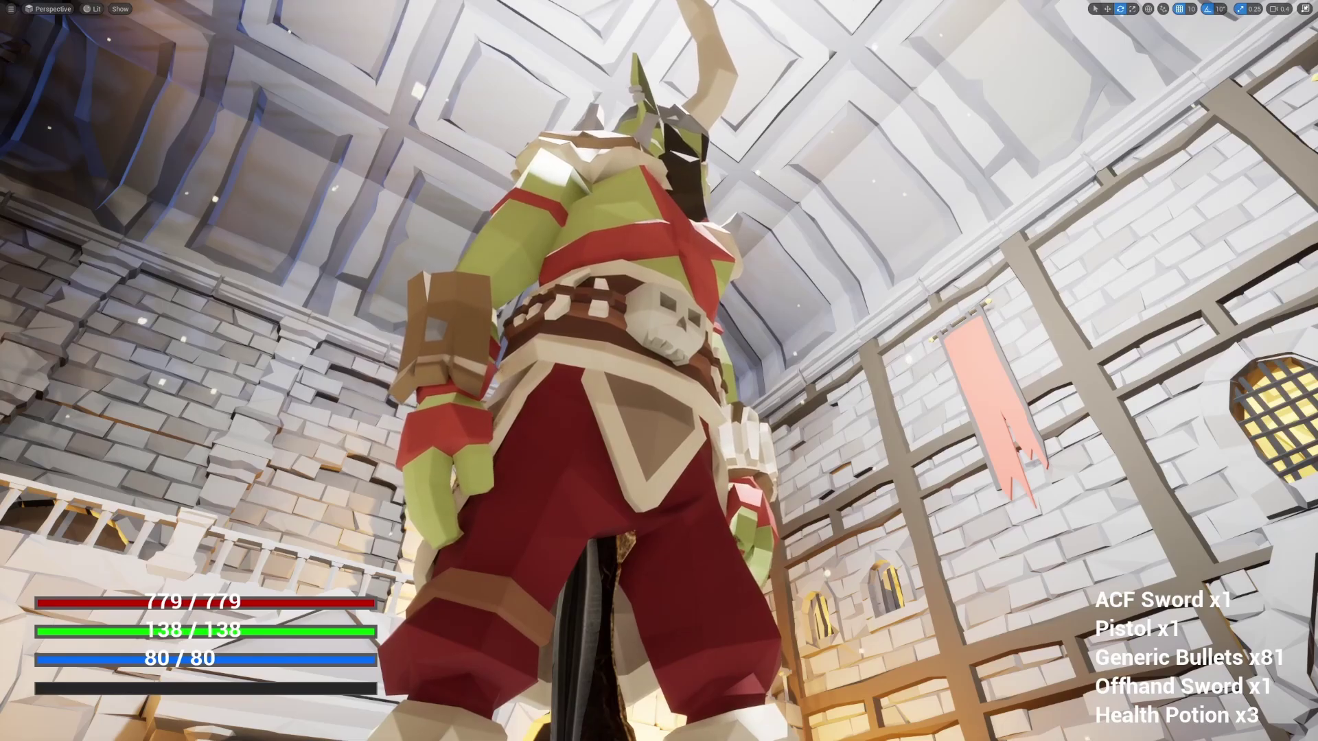
key("Escape")
key("F11")
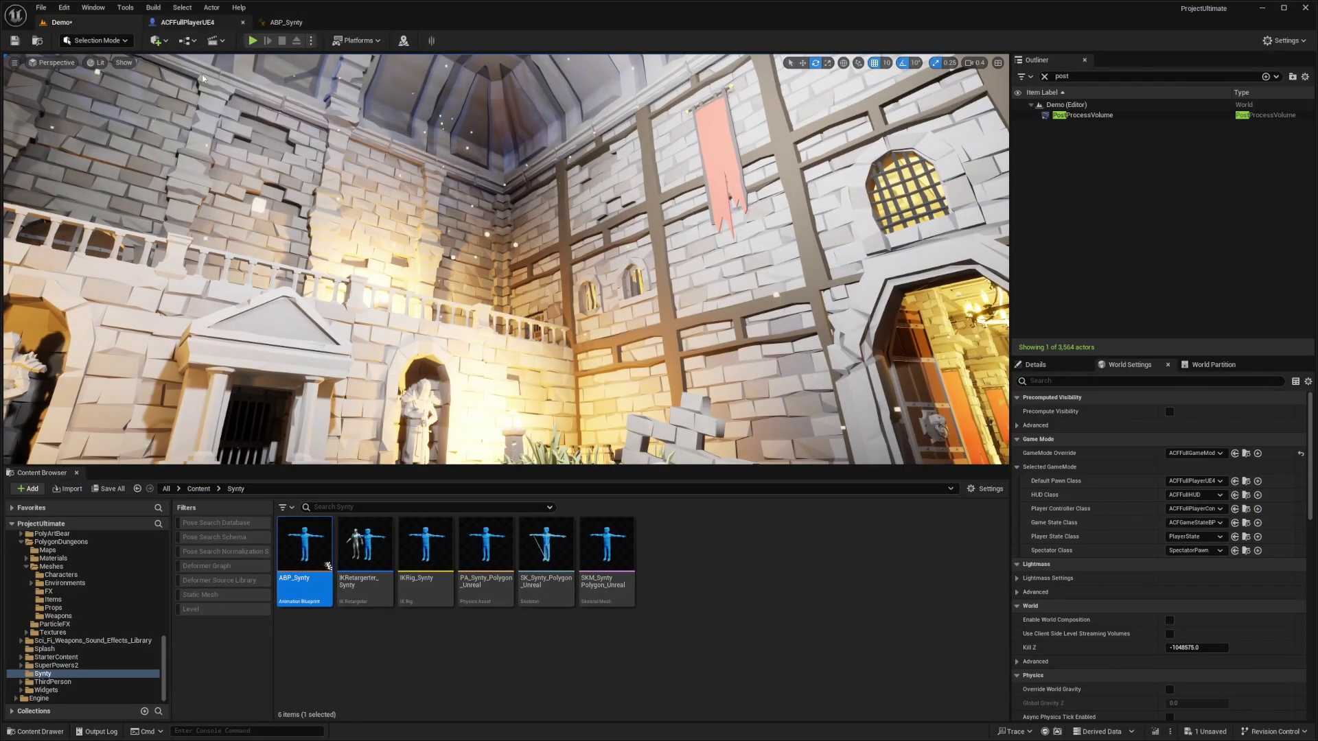
Open the SK_Synty_Polygon_Unreal skeleton and the ACF_UE5Manny skeleton behind the SKM_Manny mesh of the ACFFullPlayerUE4 Mesh component.
mouse_move(552, 583)
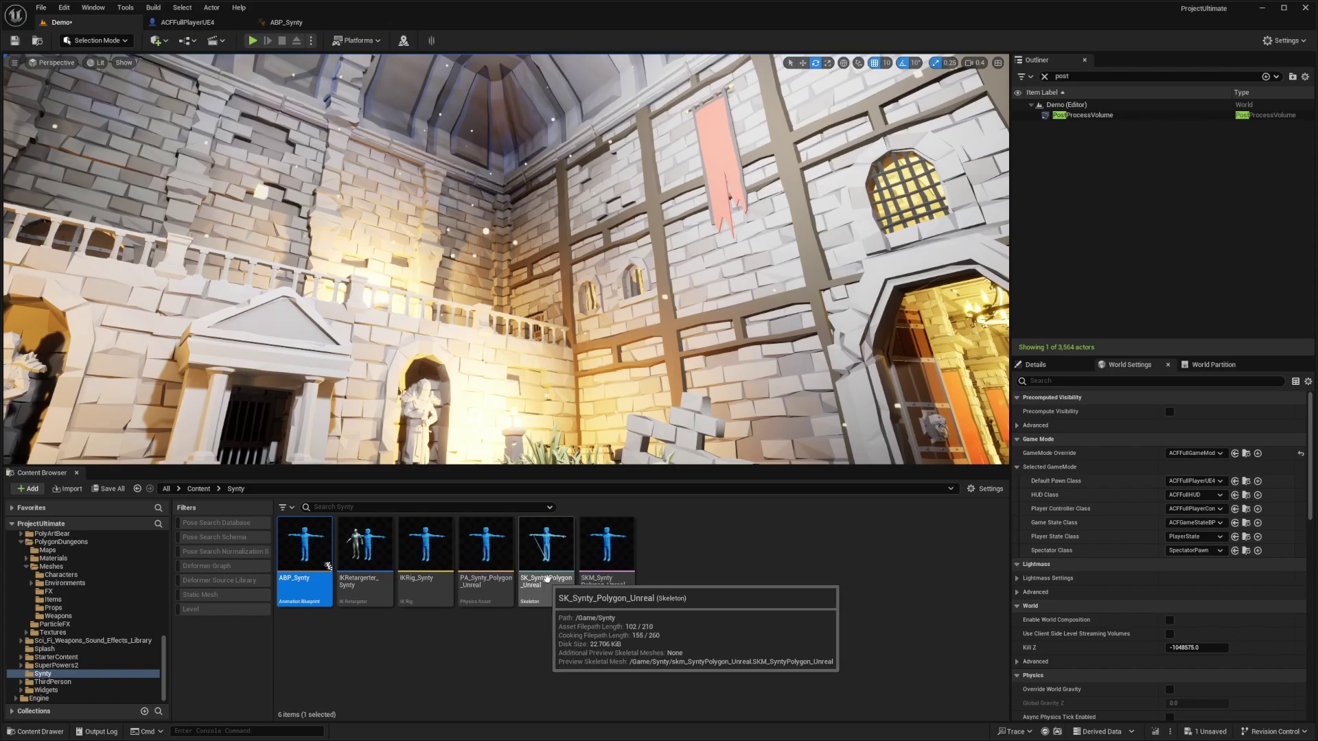
double_click(554, 583)
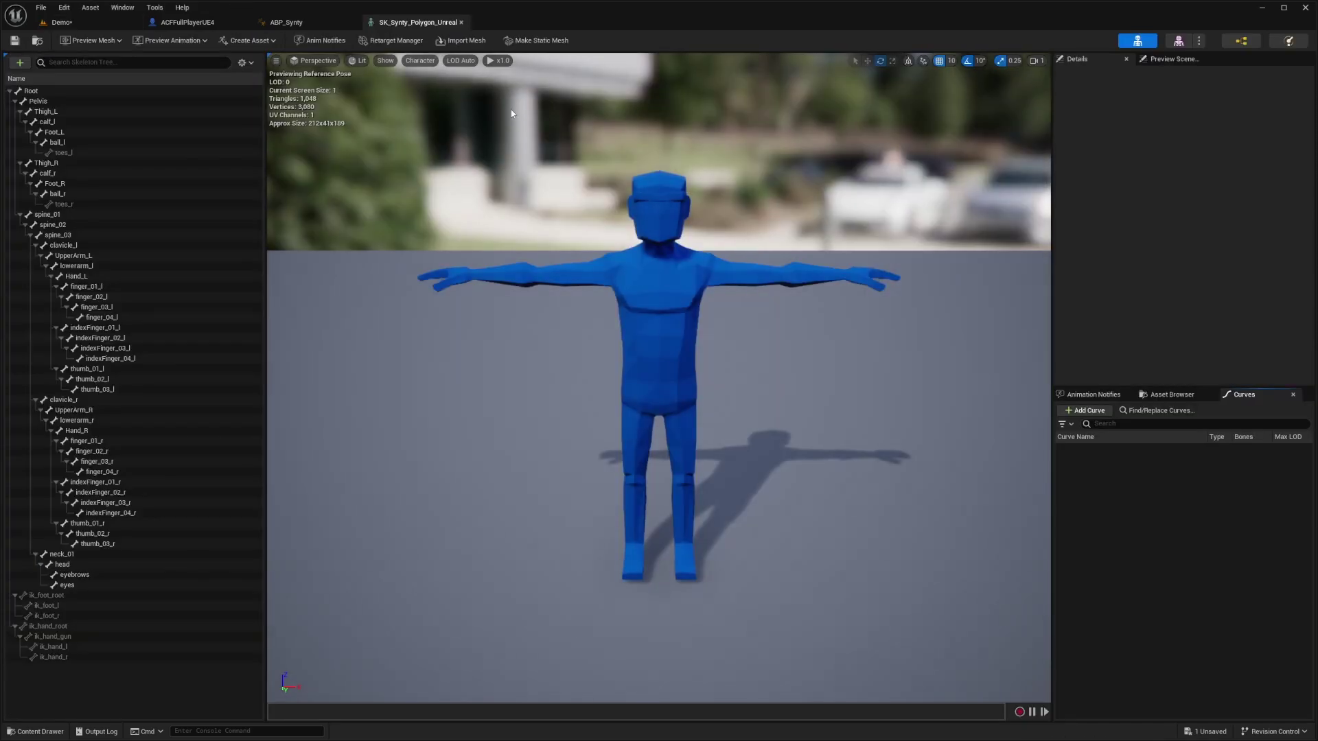
left_click(184, 22)
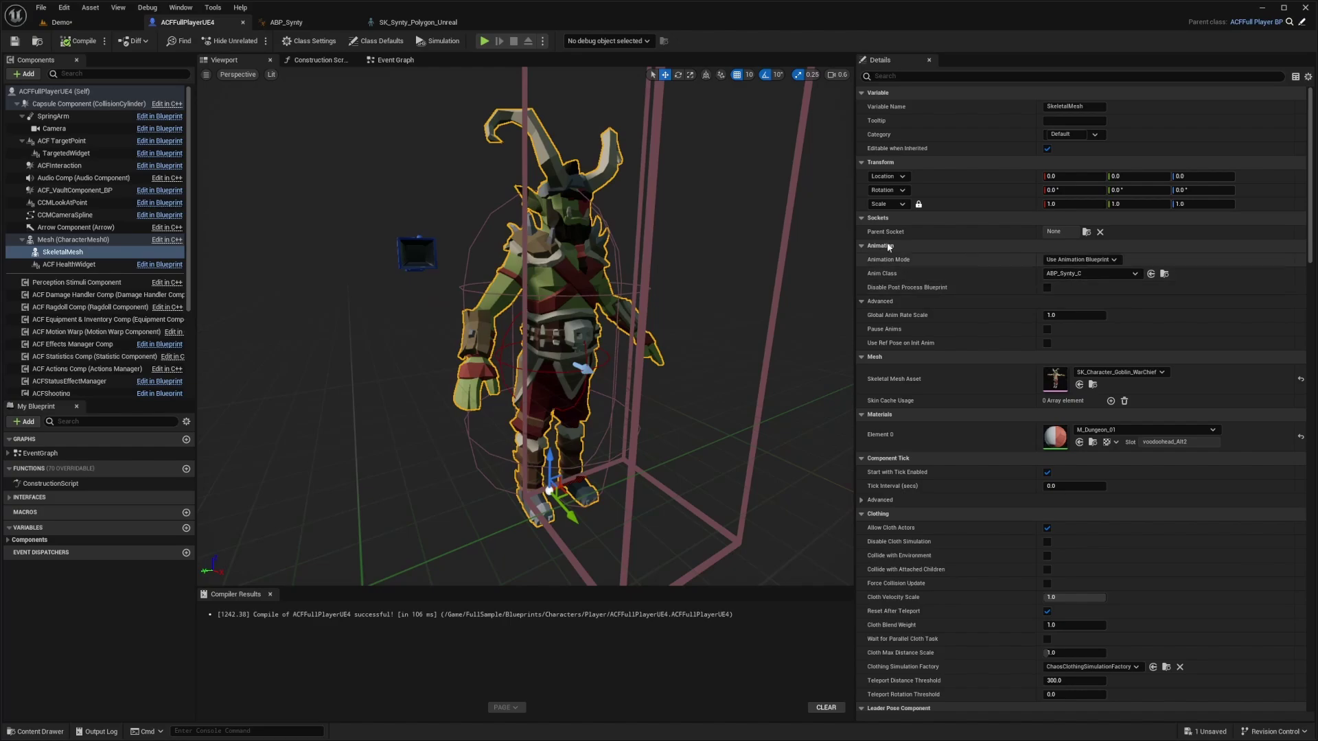
left_click(107, 240)
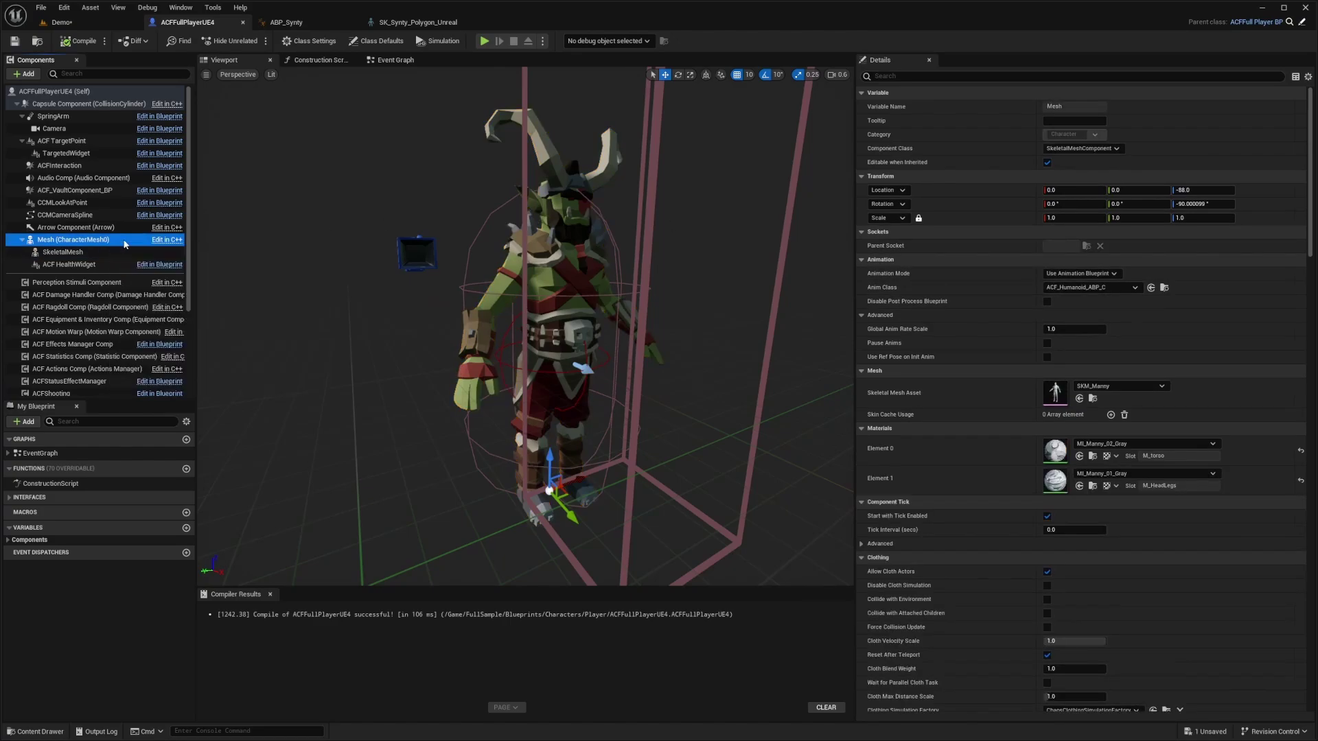
left_click(1093, 399)
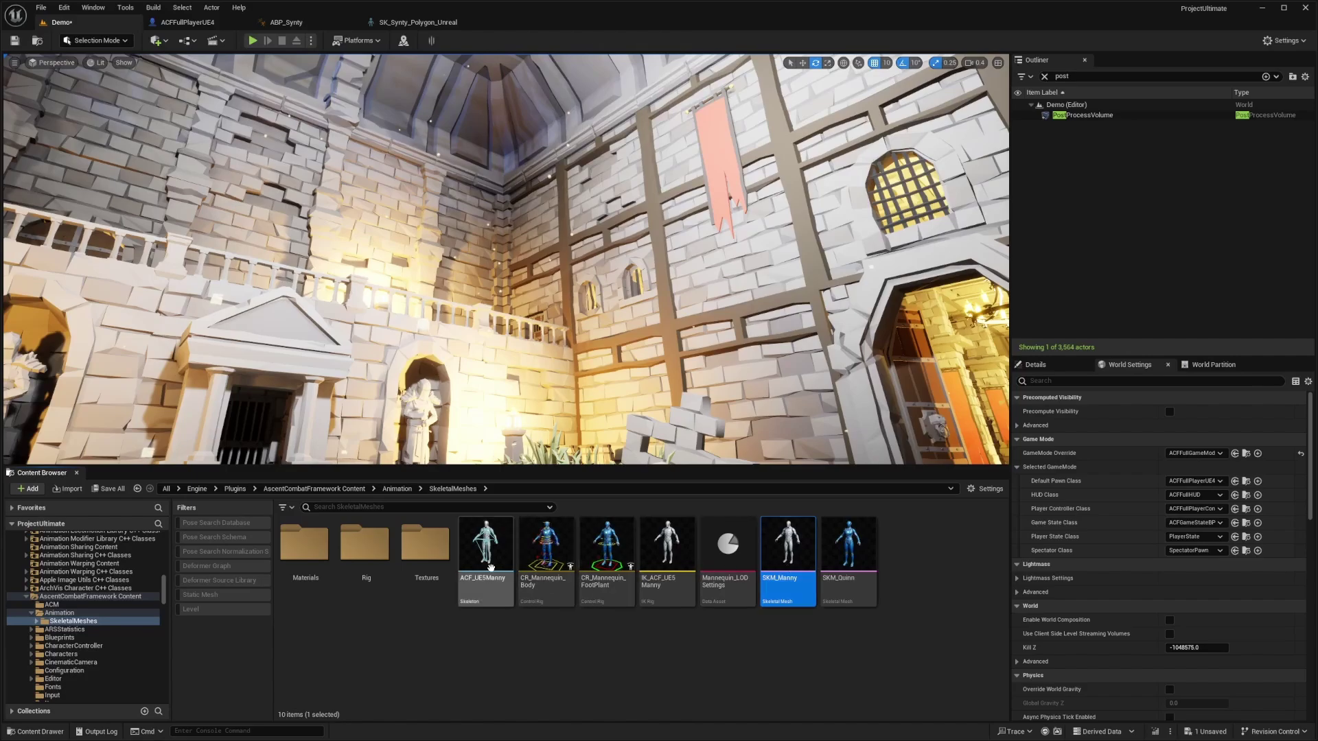
double_click(490, 567)
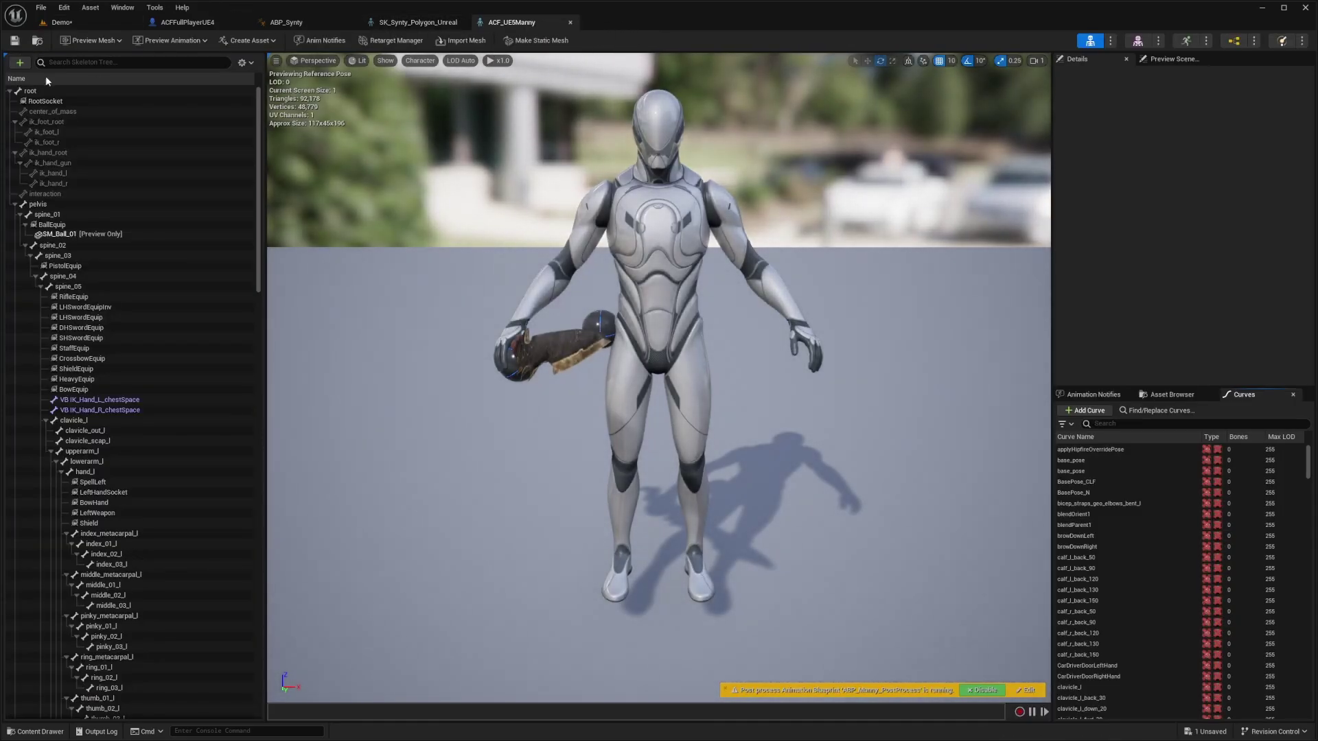
Copy the spine_05 sockets from RifleEquip through BowEquip in ACF_UE5Manny and paste them into the SK_Synty_Polygon_Unreal skeleton.
left_click(83, 298)
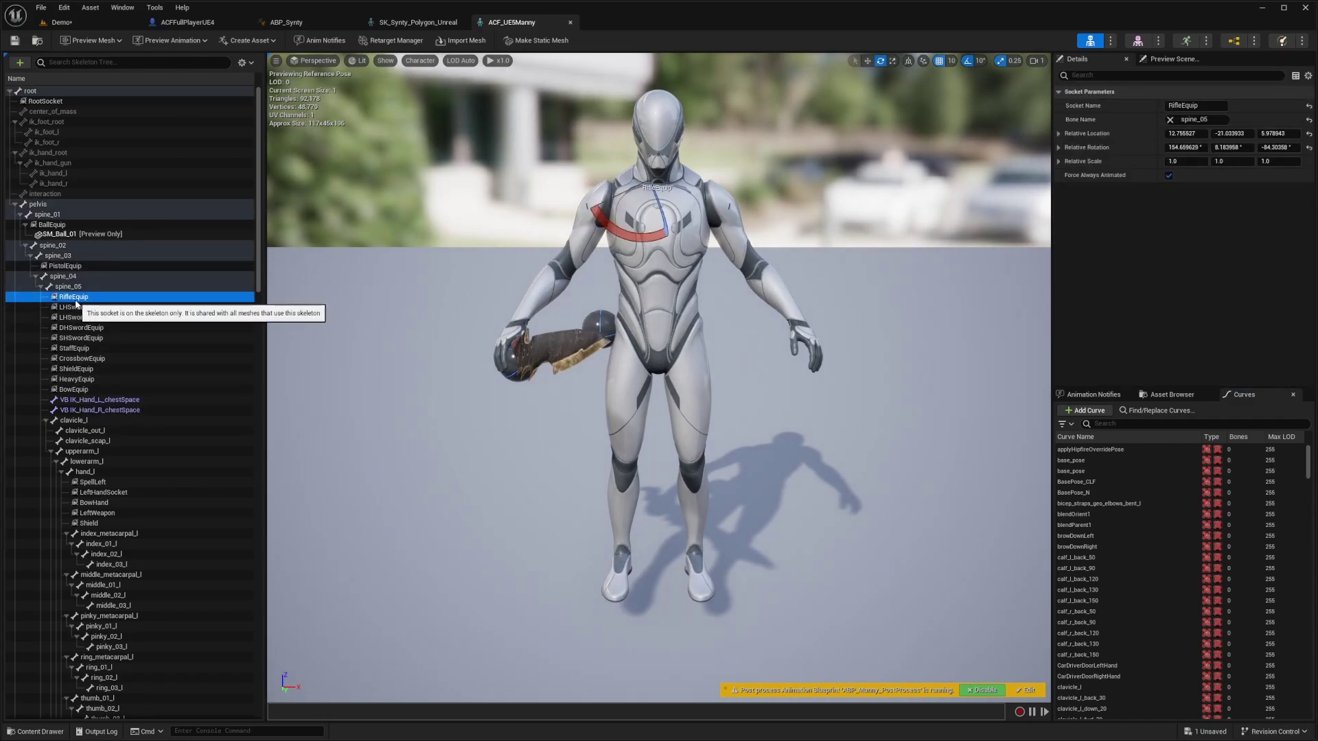
left_click(83, 349)
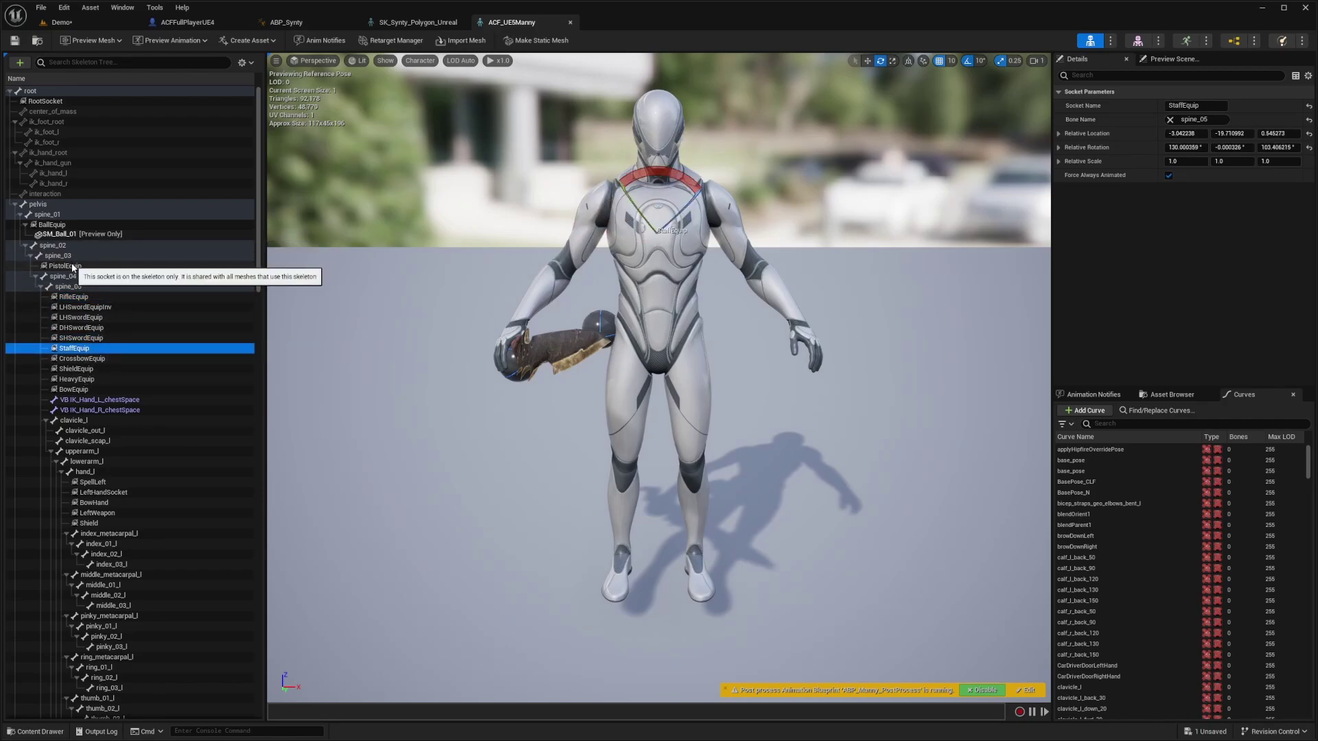
left_click(80, 299)
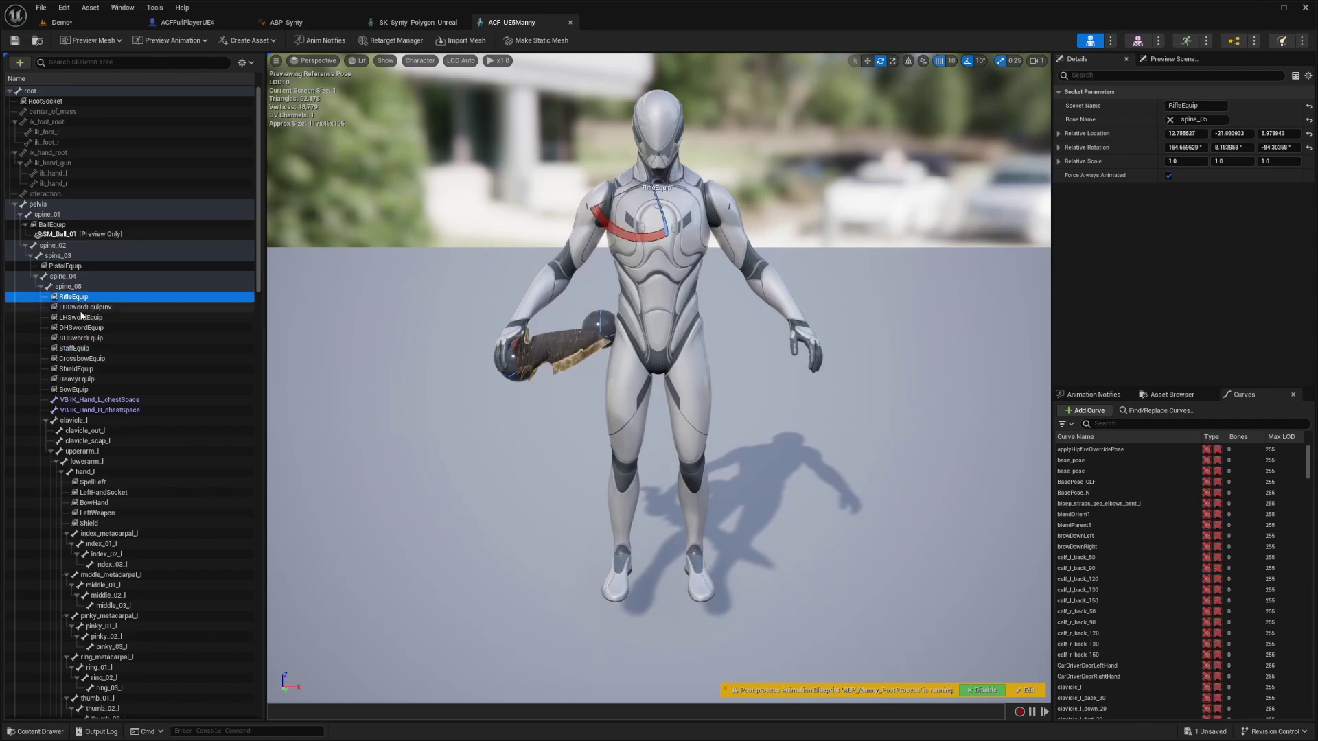
left_click(73, 387, "shift")
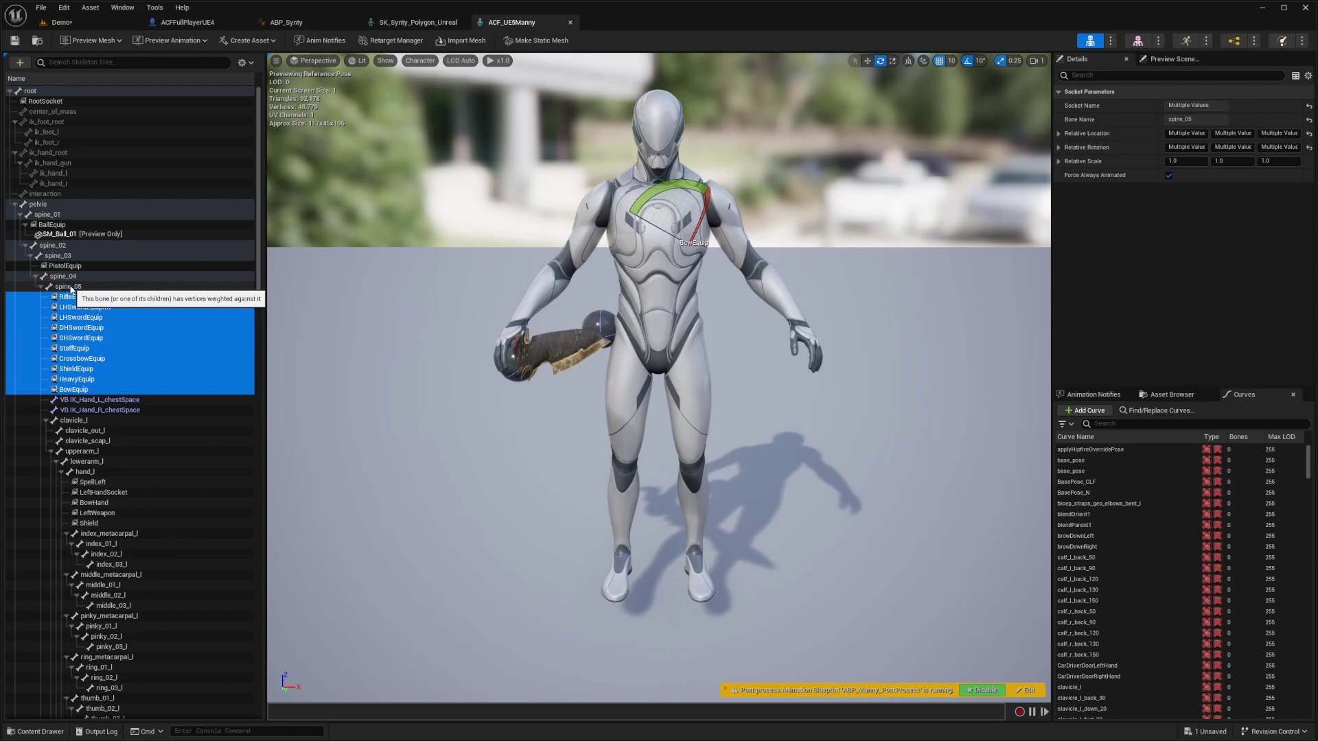
left_click(418, 21)
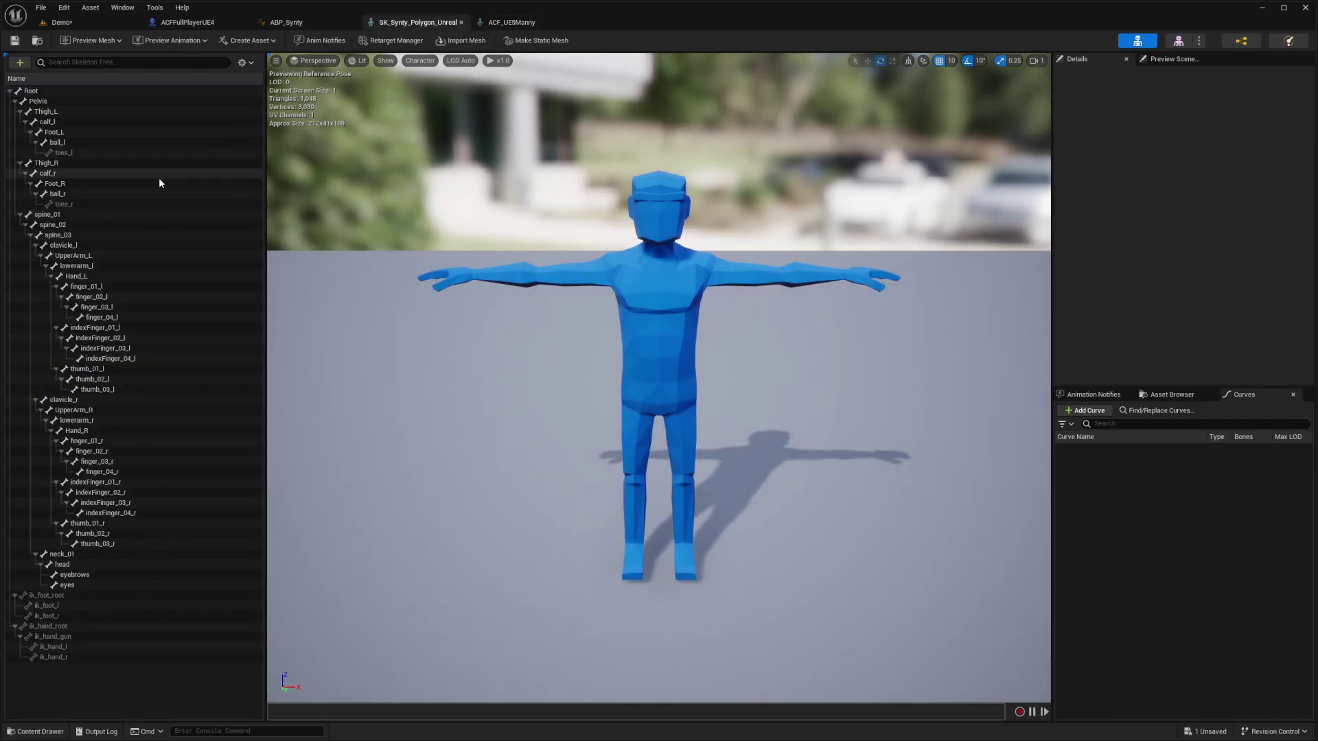
left_click(76, 236)
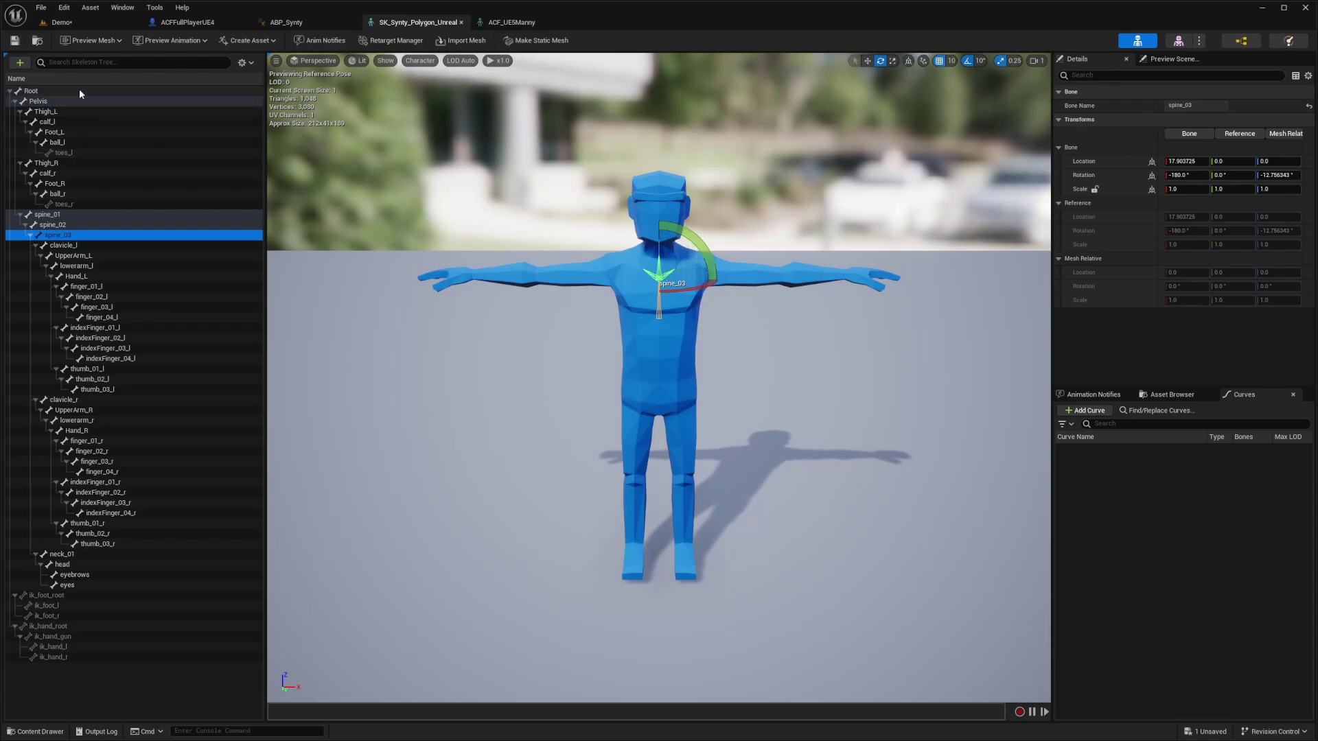
key("ctrl+v")
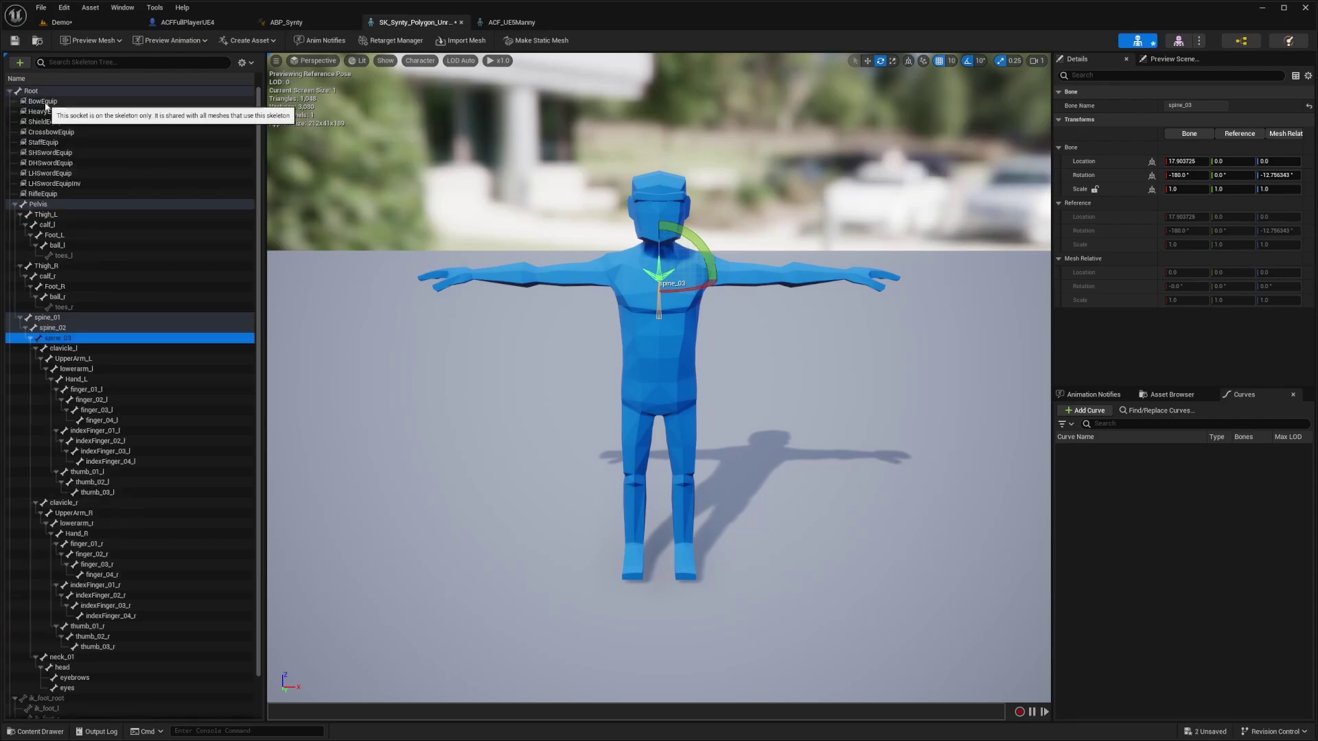
Reparent the pasted sockets, BowEquip through RifleEquip, from Root to the spine_03 bone and save the Synty skeleton.
left_click(46, 102)
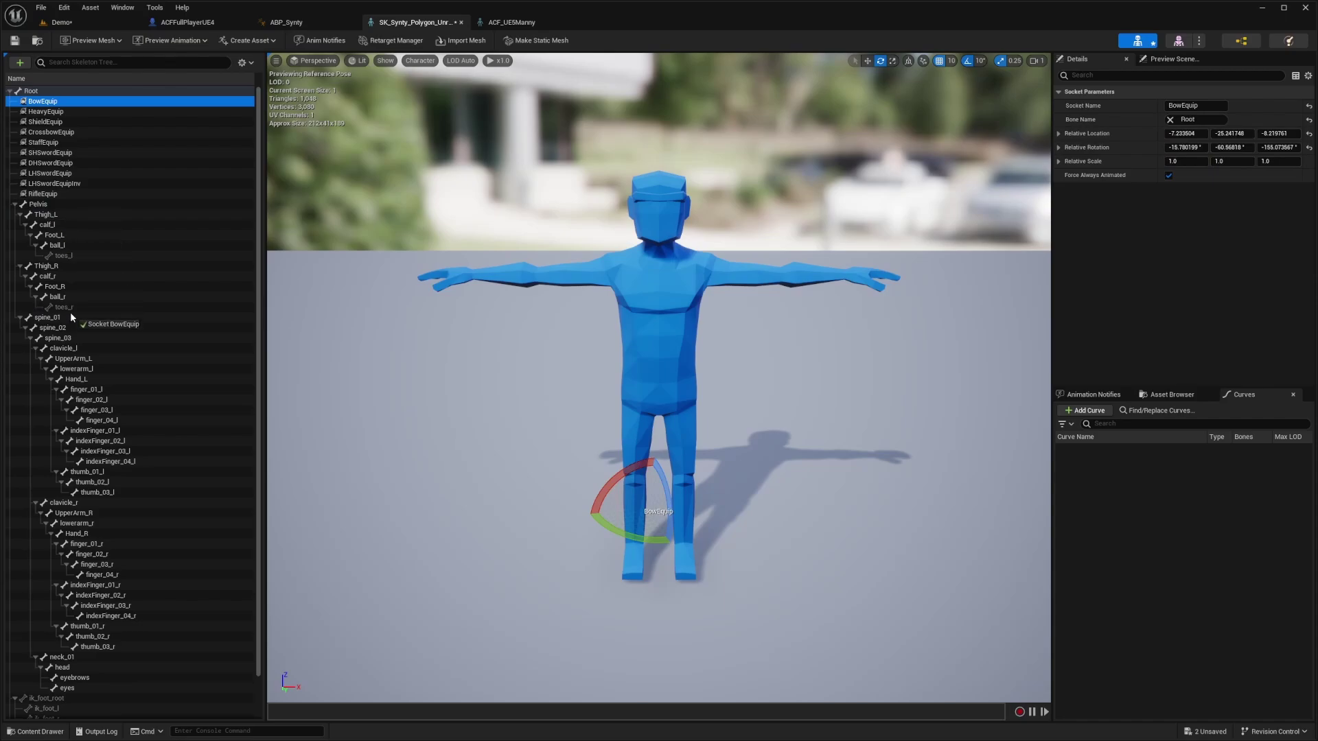
left_click_drag(64, 337, 64, 337)
left_click(45, 101)
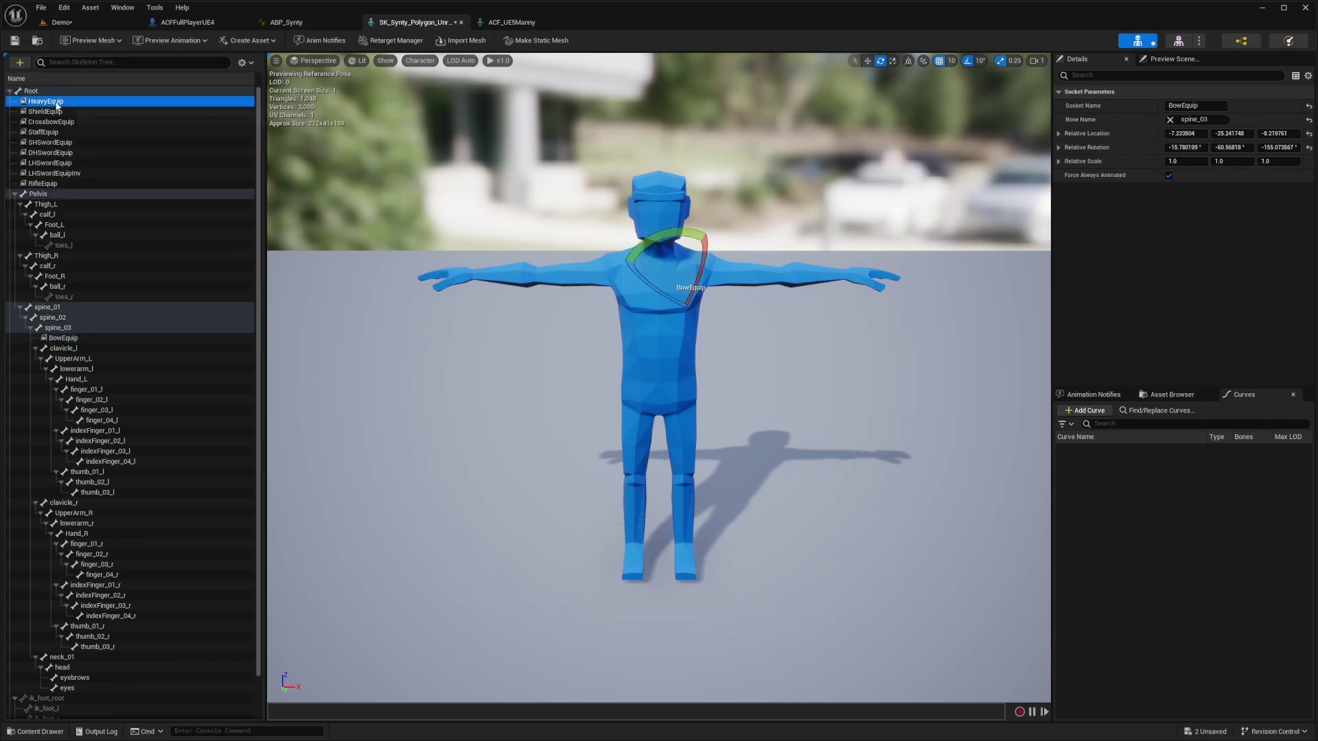
left_click(42, 183, "shift")
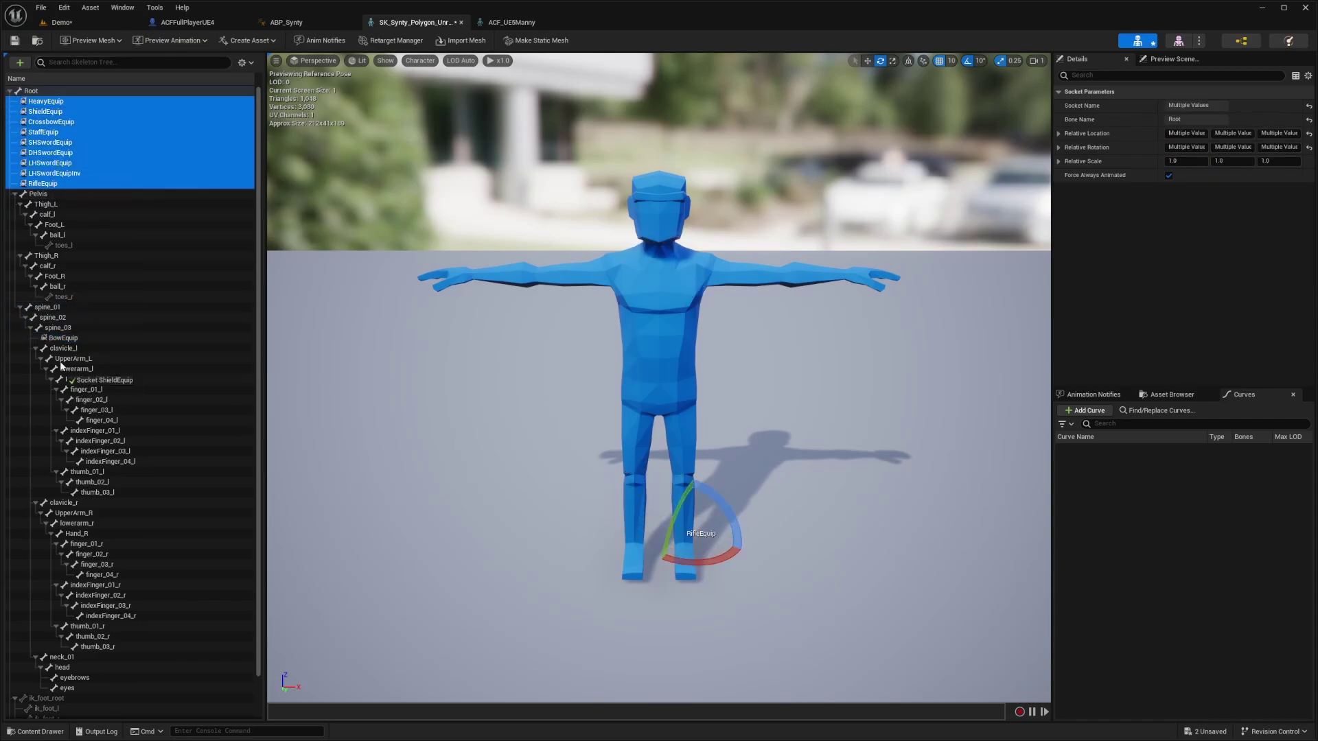
left_click_drag(66, 333, 62, 295)
left_click_drag(68, 122, 62, 254)
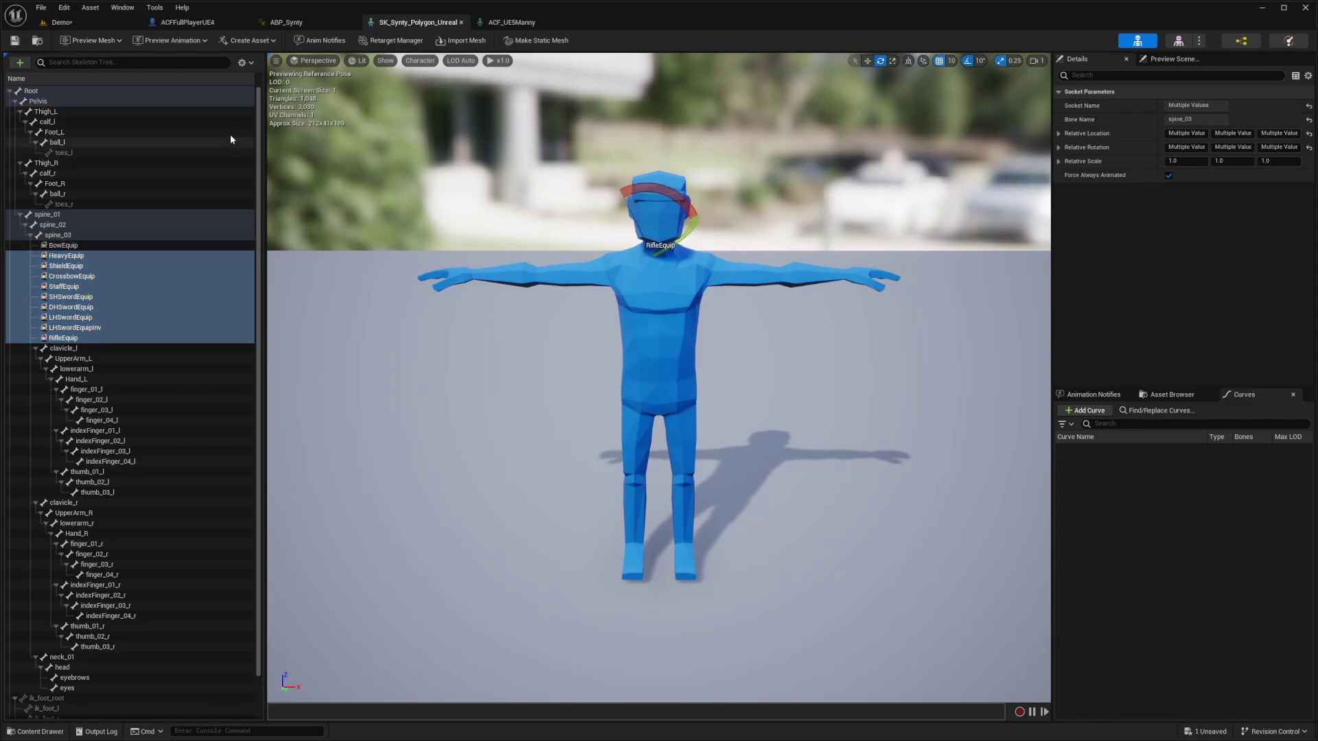
Copy the PistolEquip socket from ACF_UE5Manny and paste it onto the Synty skeleton's spine_03 bone.
left_click(507, 22)
left_click(69, 266)
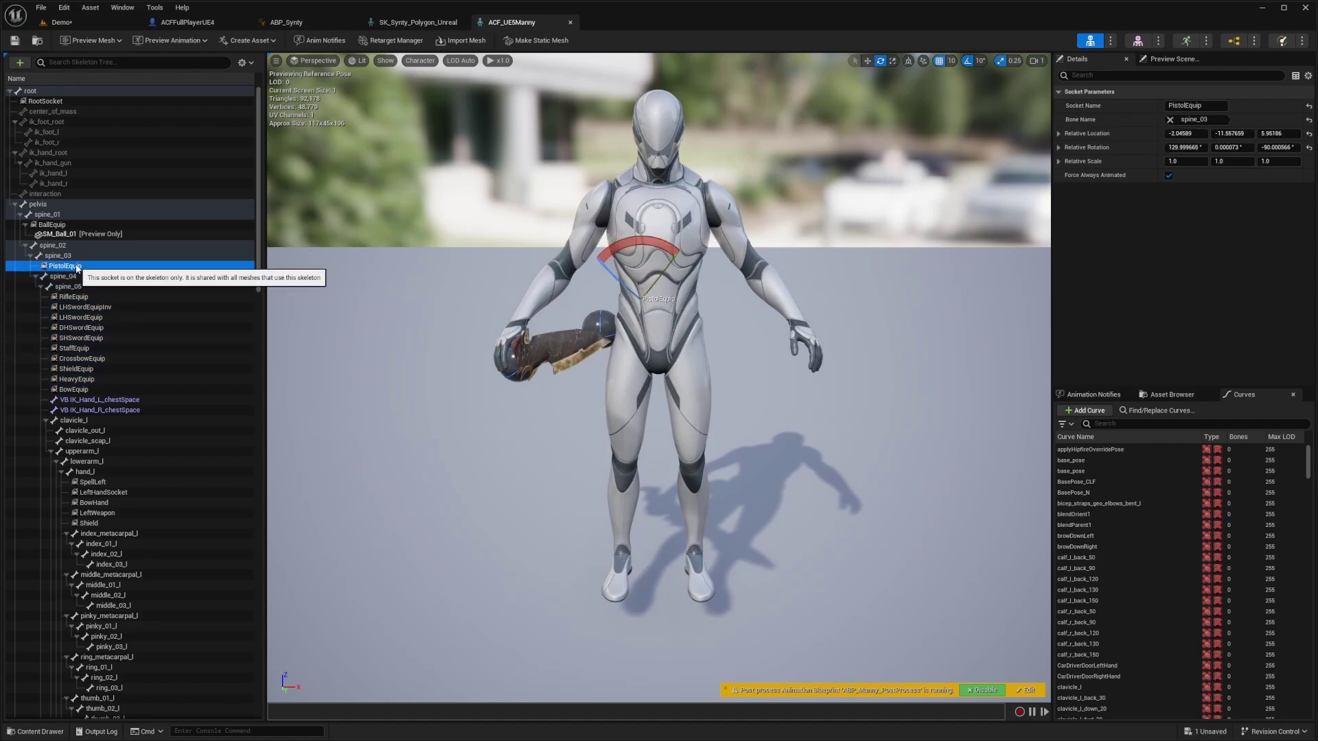
left_click(418, 22)
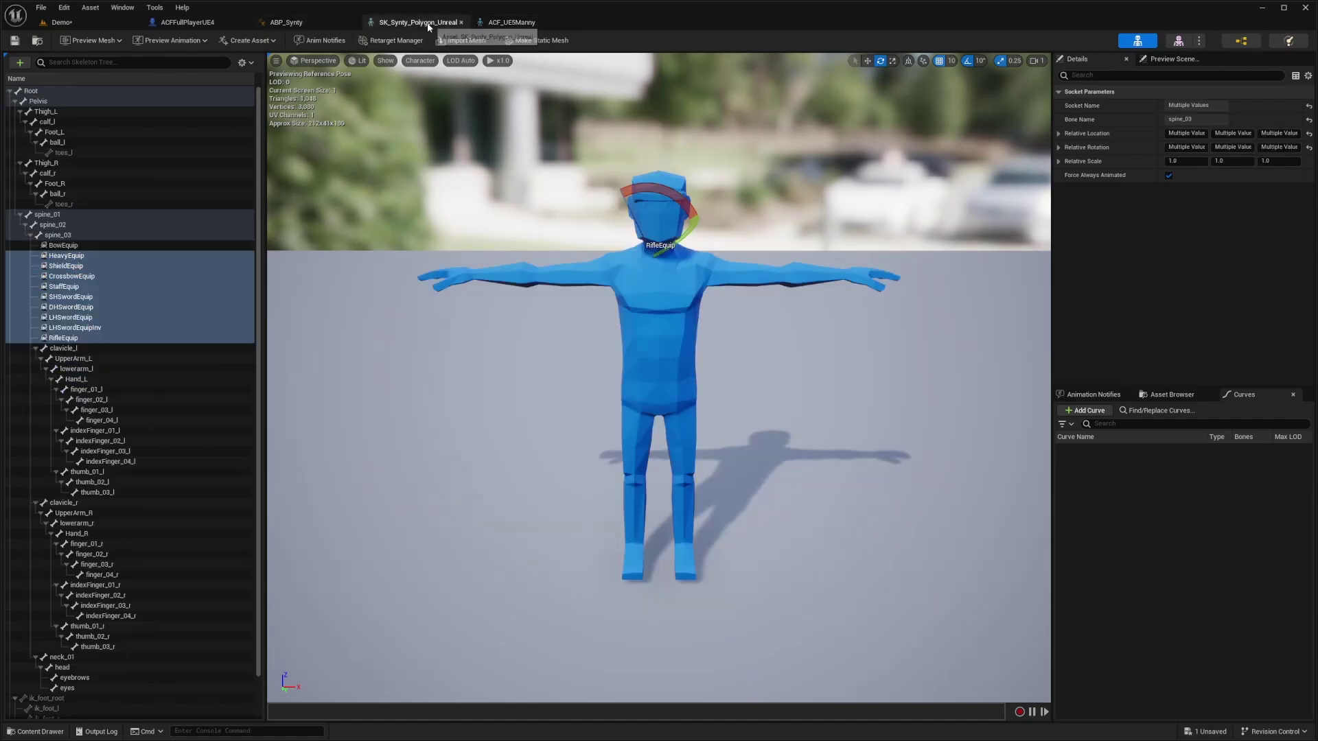
left_click(72, 235)
key("ctrl+v")
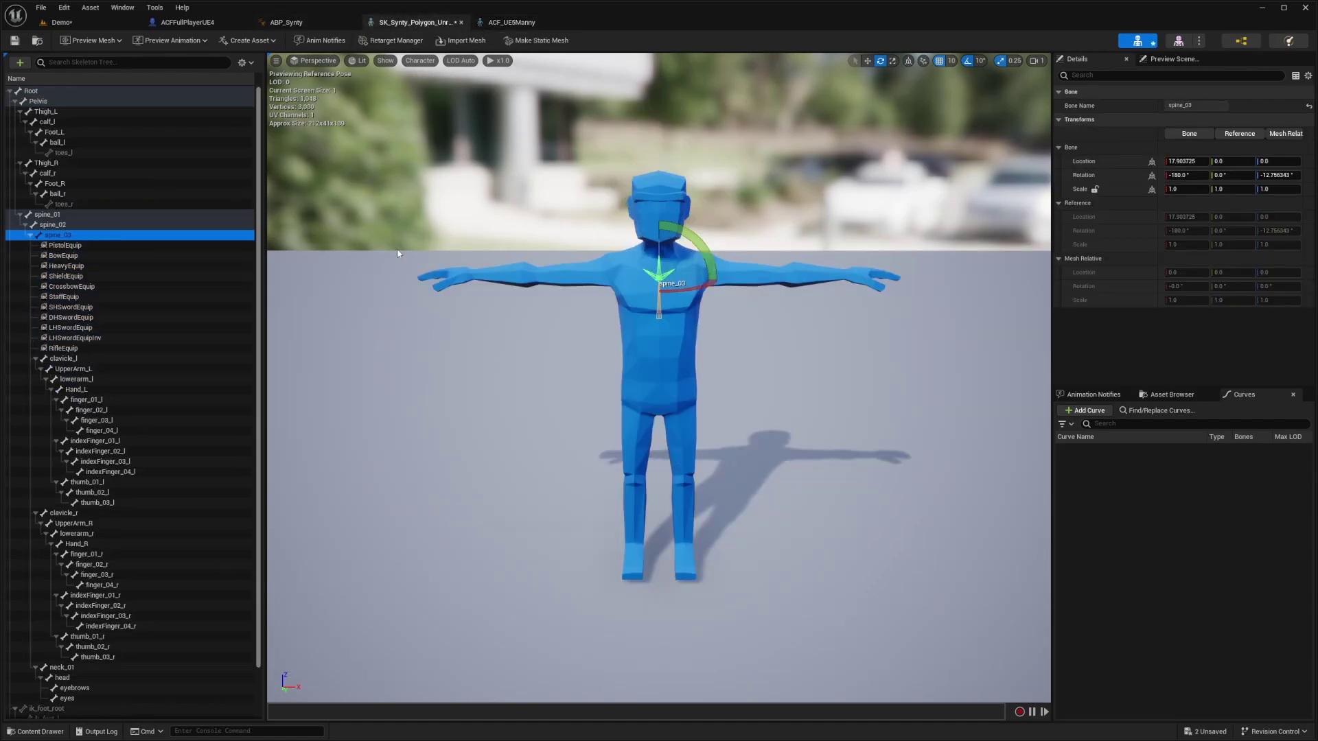
Copy the hand_l sockets SpellLeft through Shield from ACF_UE5Manny and paste them onto the Synty skeleton's Hand_L bone.
left_click(506, 25)
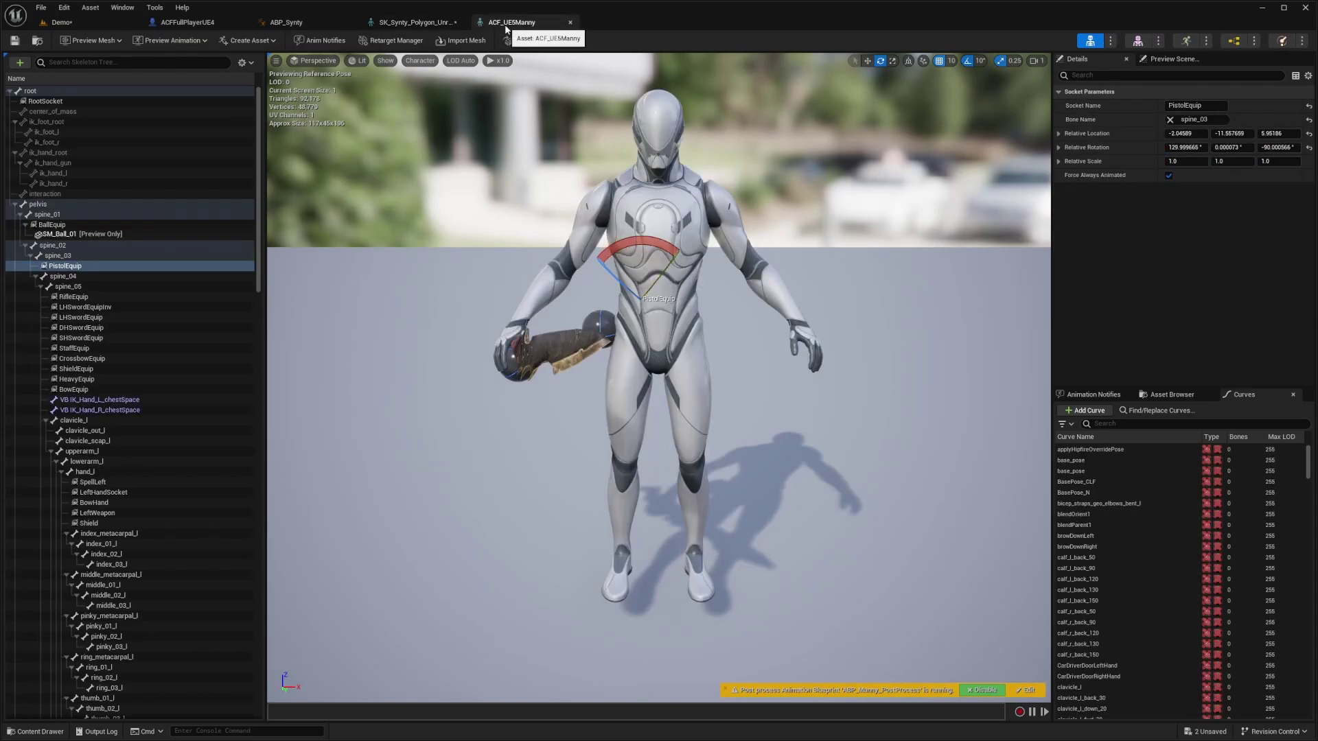
scroll(137, 395, "down", 3)
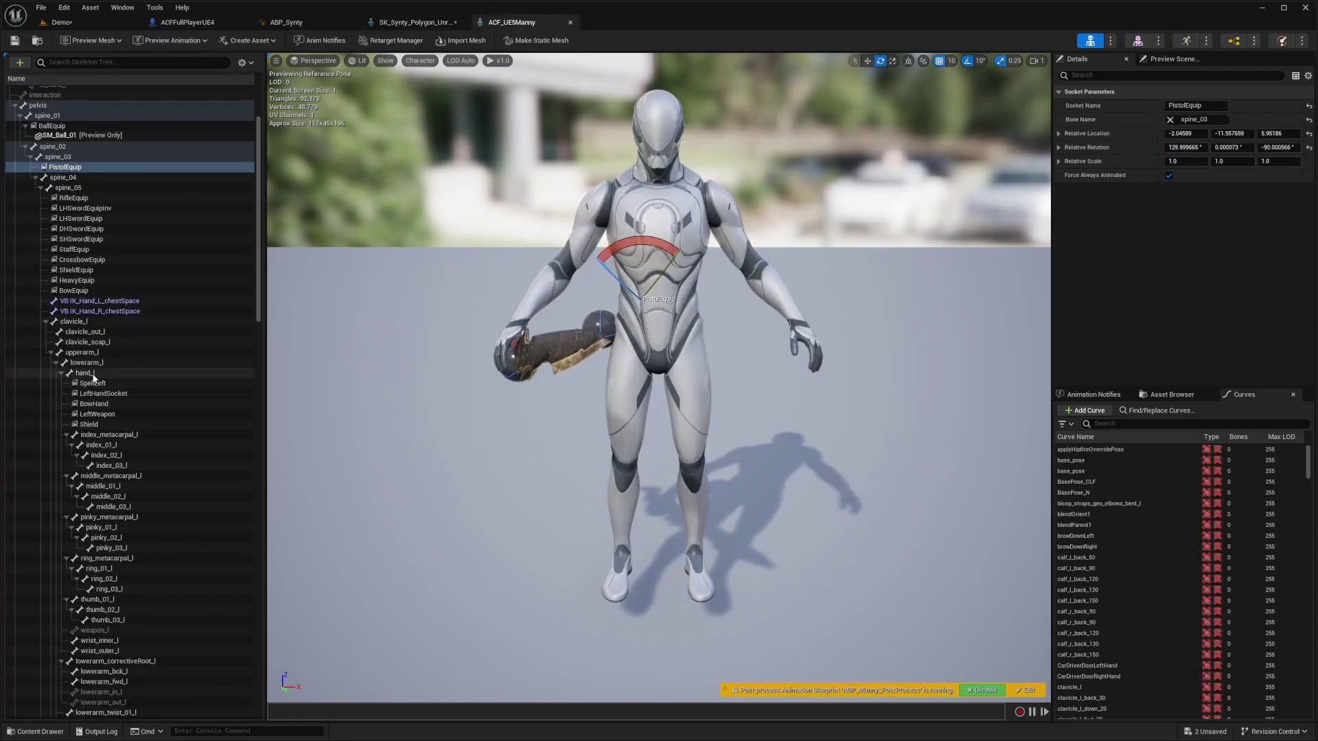
left_click(103, 385)
left_click(104, 425, "shift")
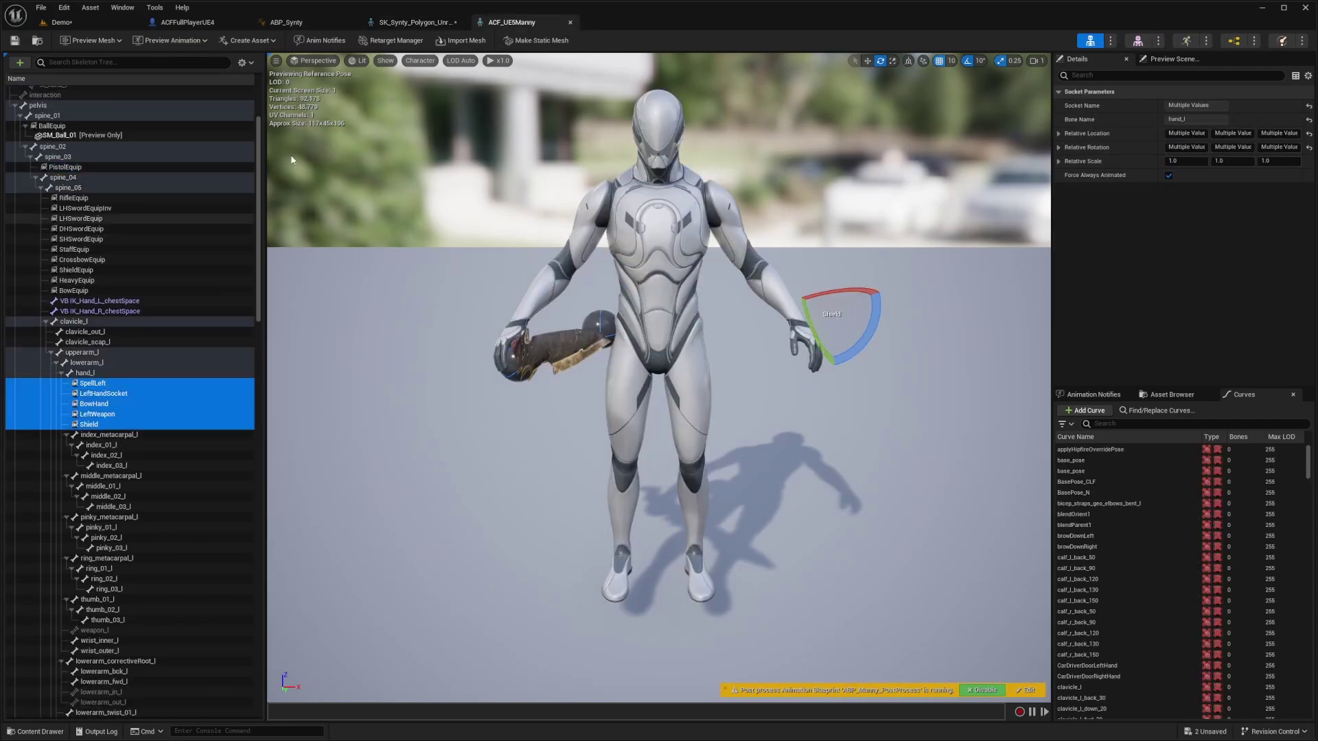
left_click(418, 25)
scroll(106, 337, "down", 2)
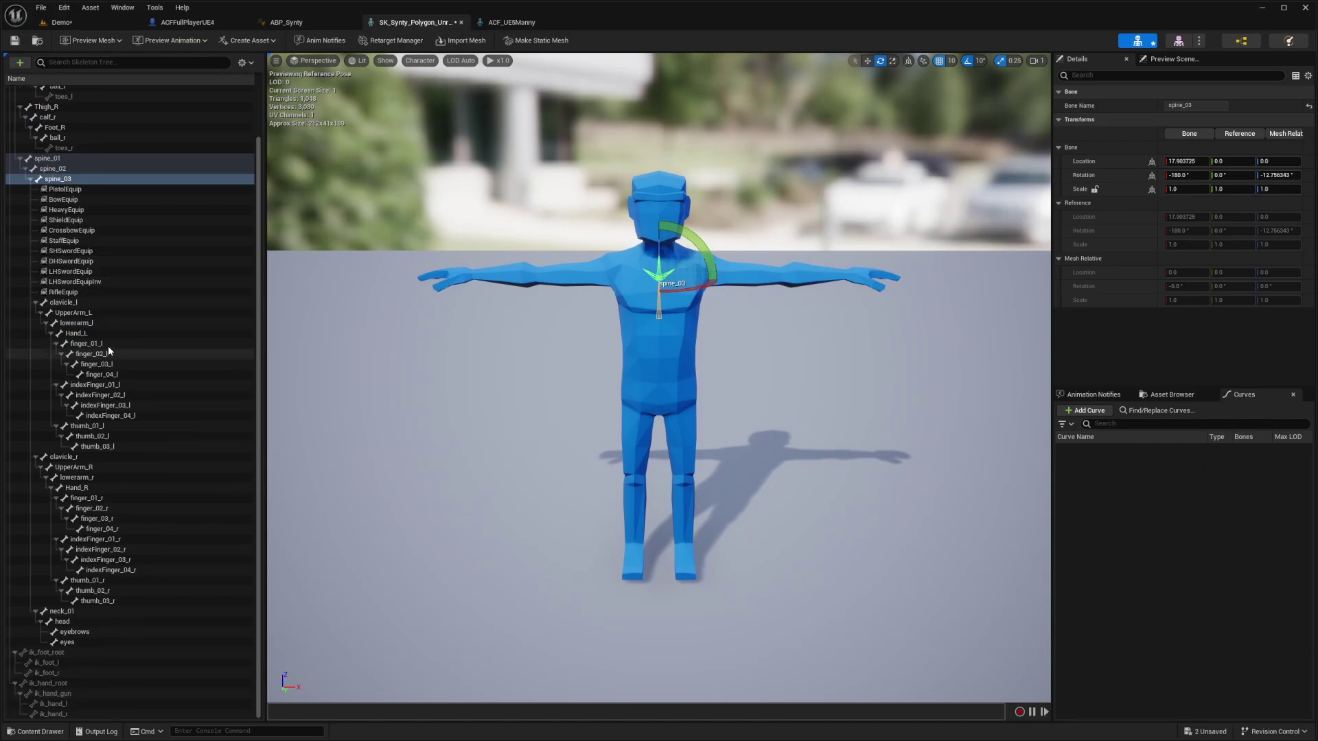
left_click(89, 335)
key("ctrl+v")
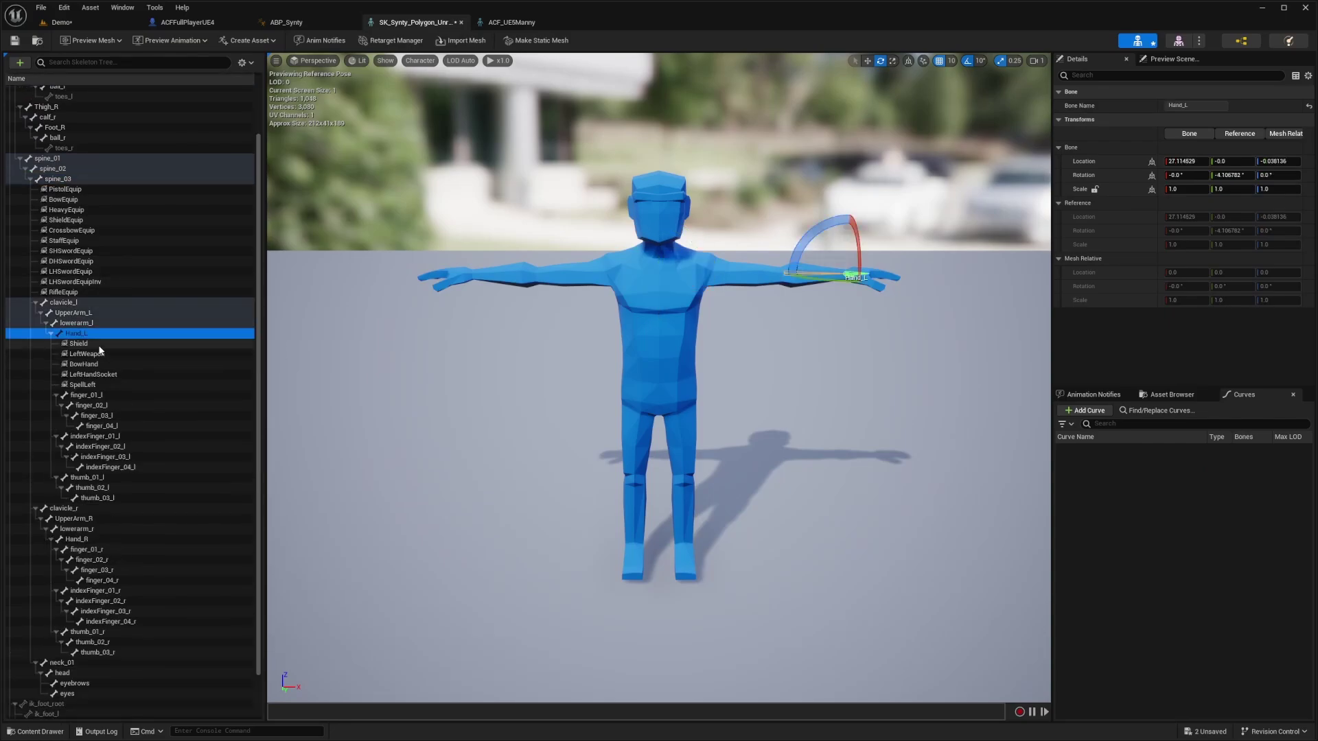
Copy the hand_r sockets Arrow through SingleHandWeapon plus weaponR from ACF_UE5Manny and paste them onto the Synty skeleton's Hand_R bone.
left_click(515, 23)
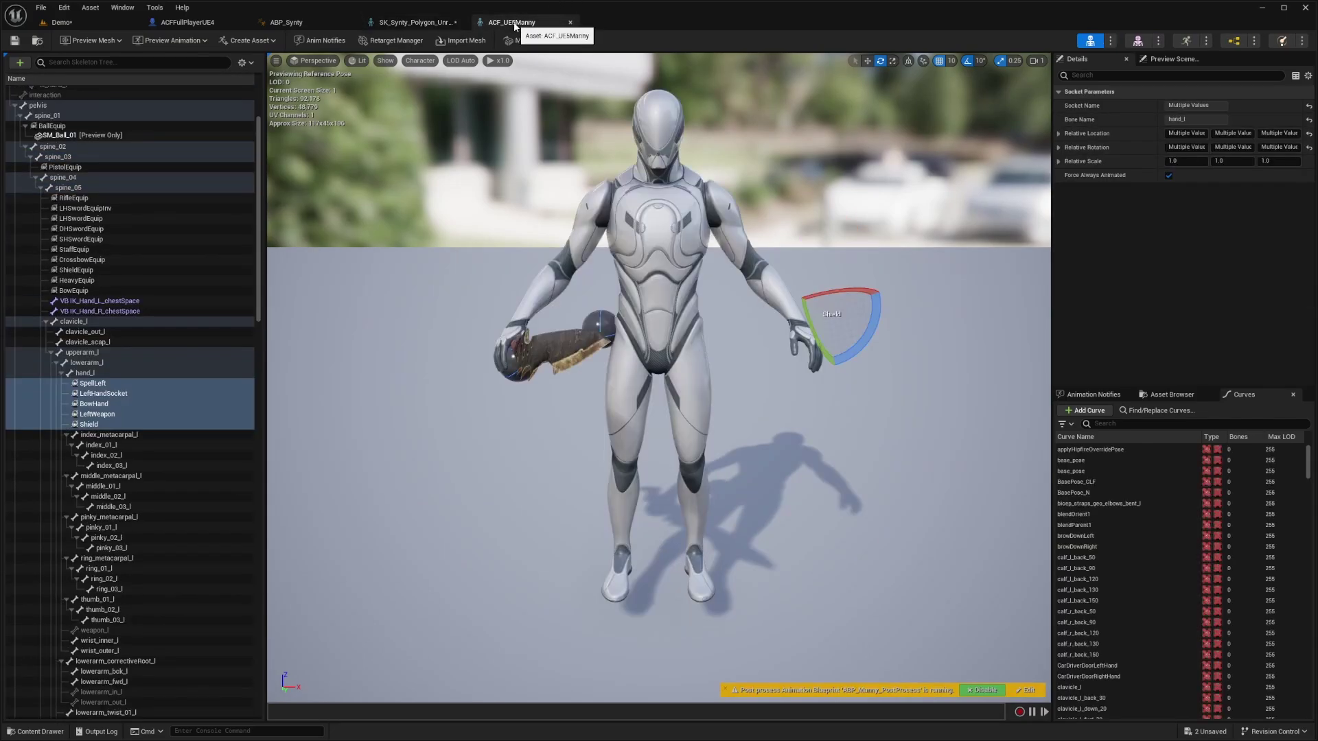
scroll(117, 412, "down", 10)
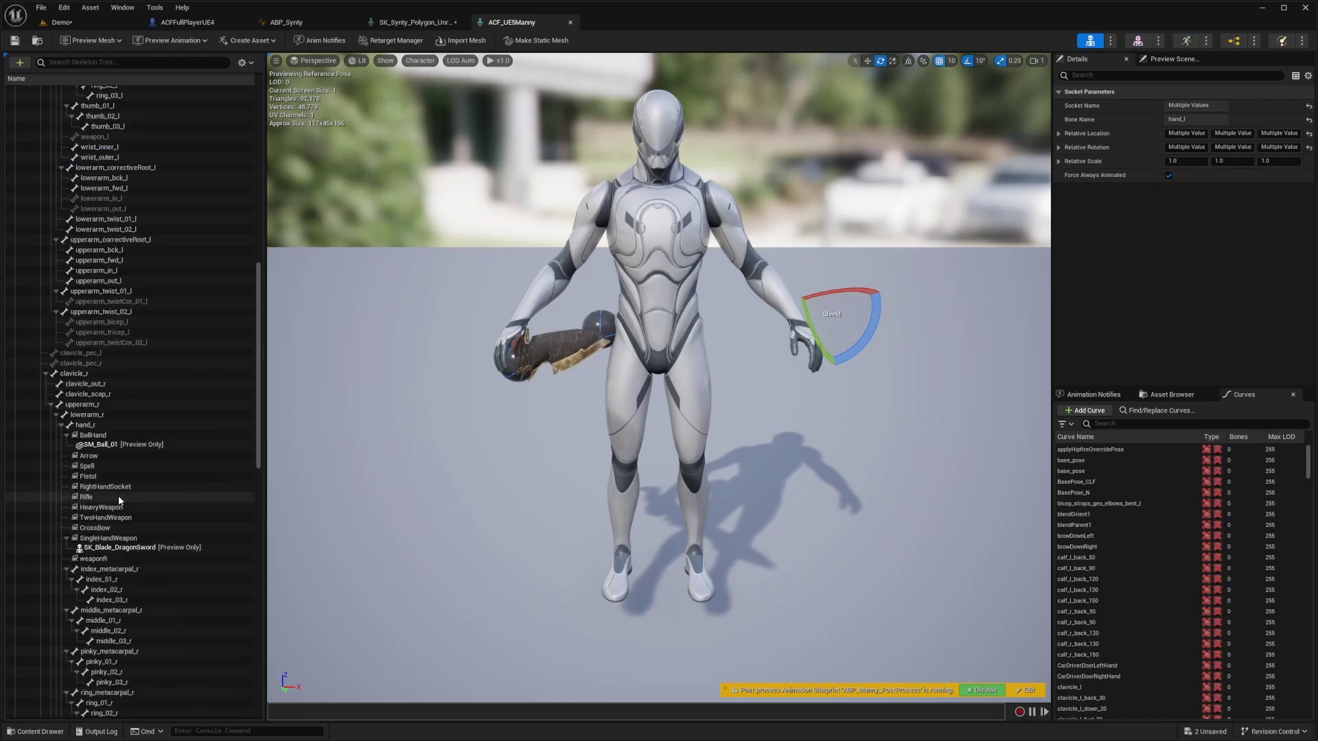
left_click(101, 426)
left_click(90, 456)
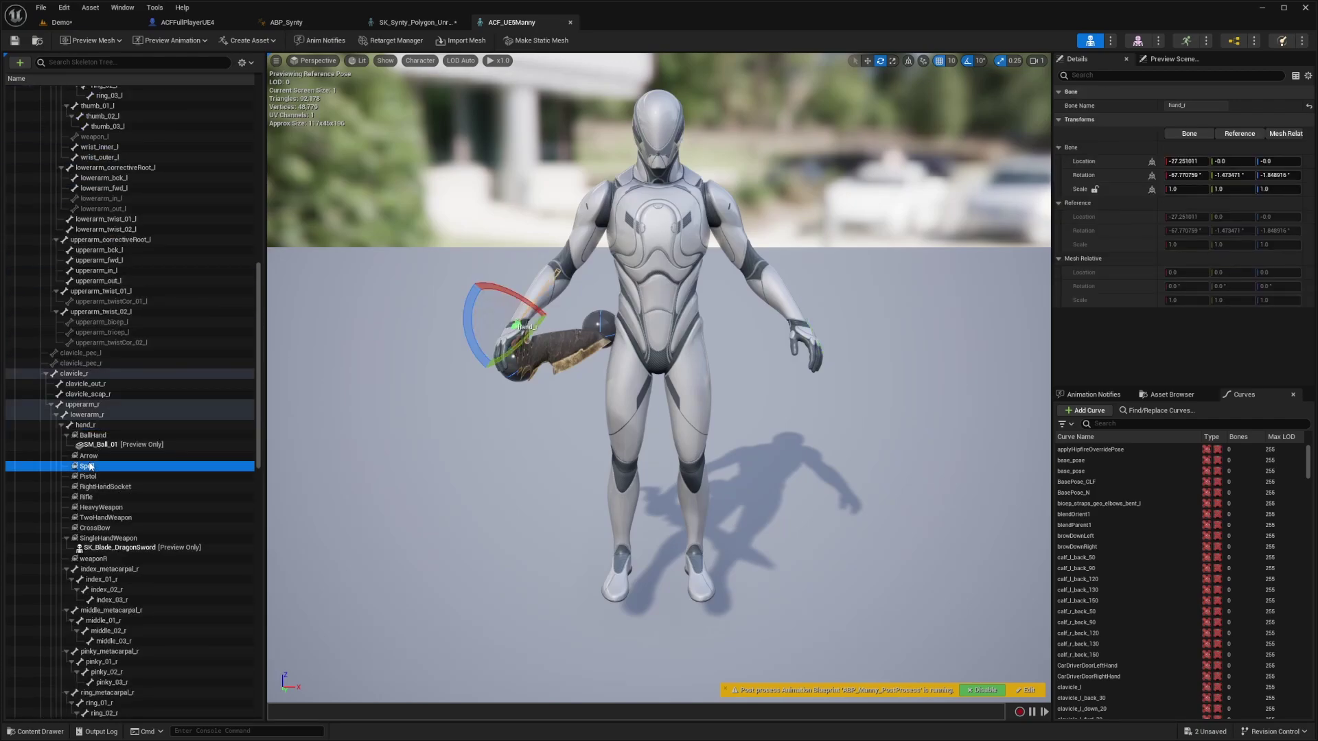
left_click(111, 537, "shift")
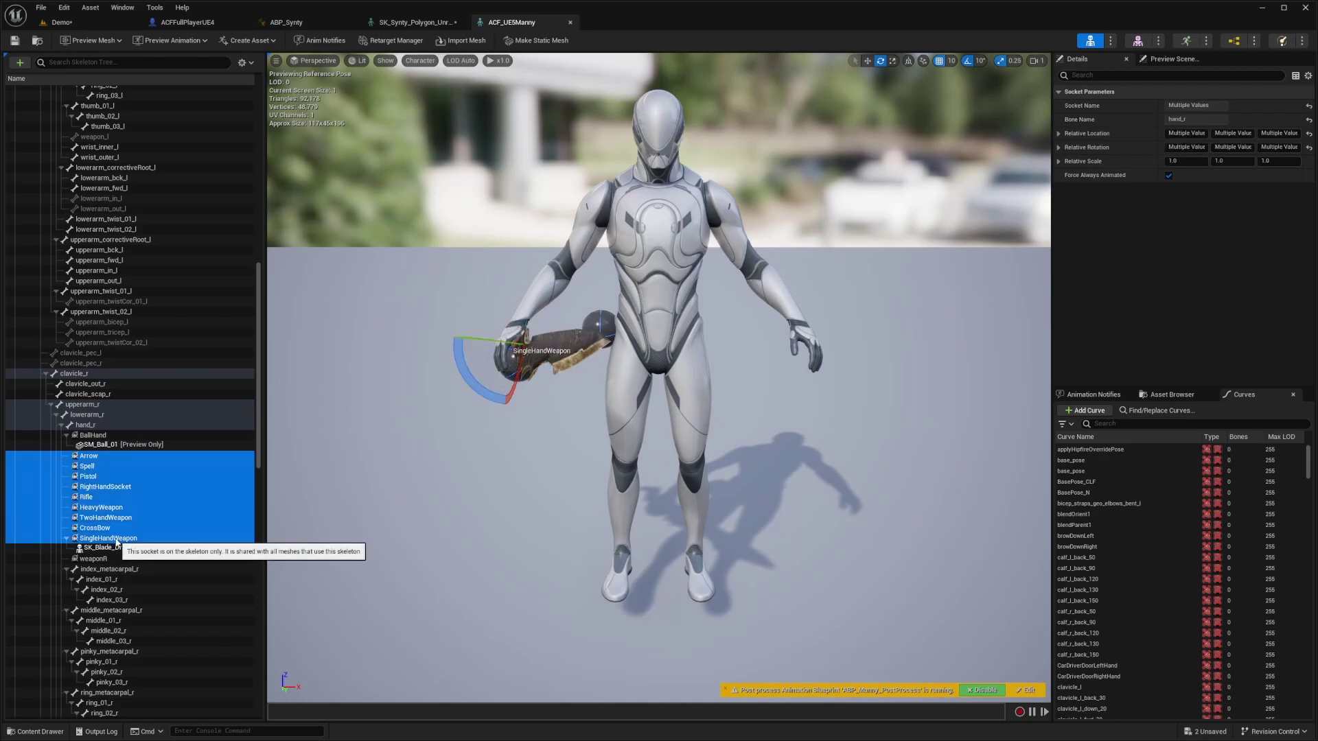
left_click(116, 559, "ctrl")
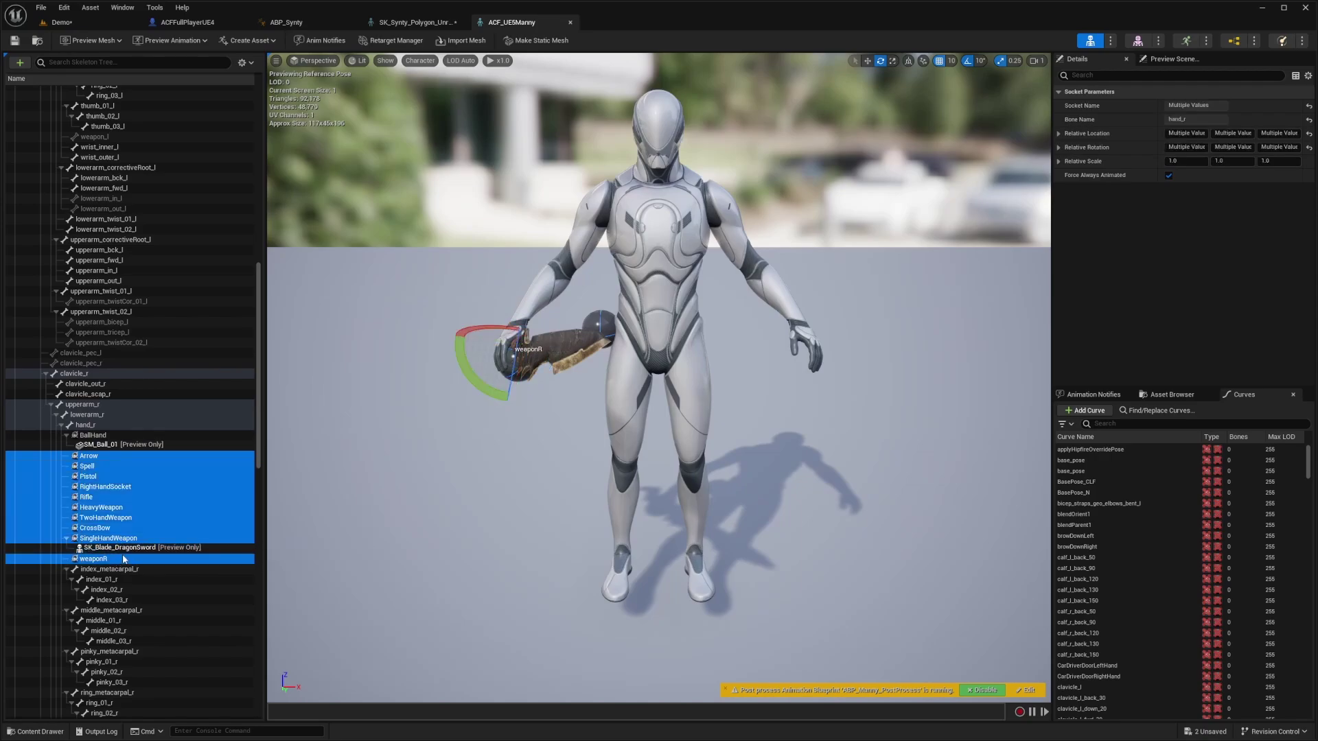
left_click(415, 26)
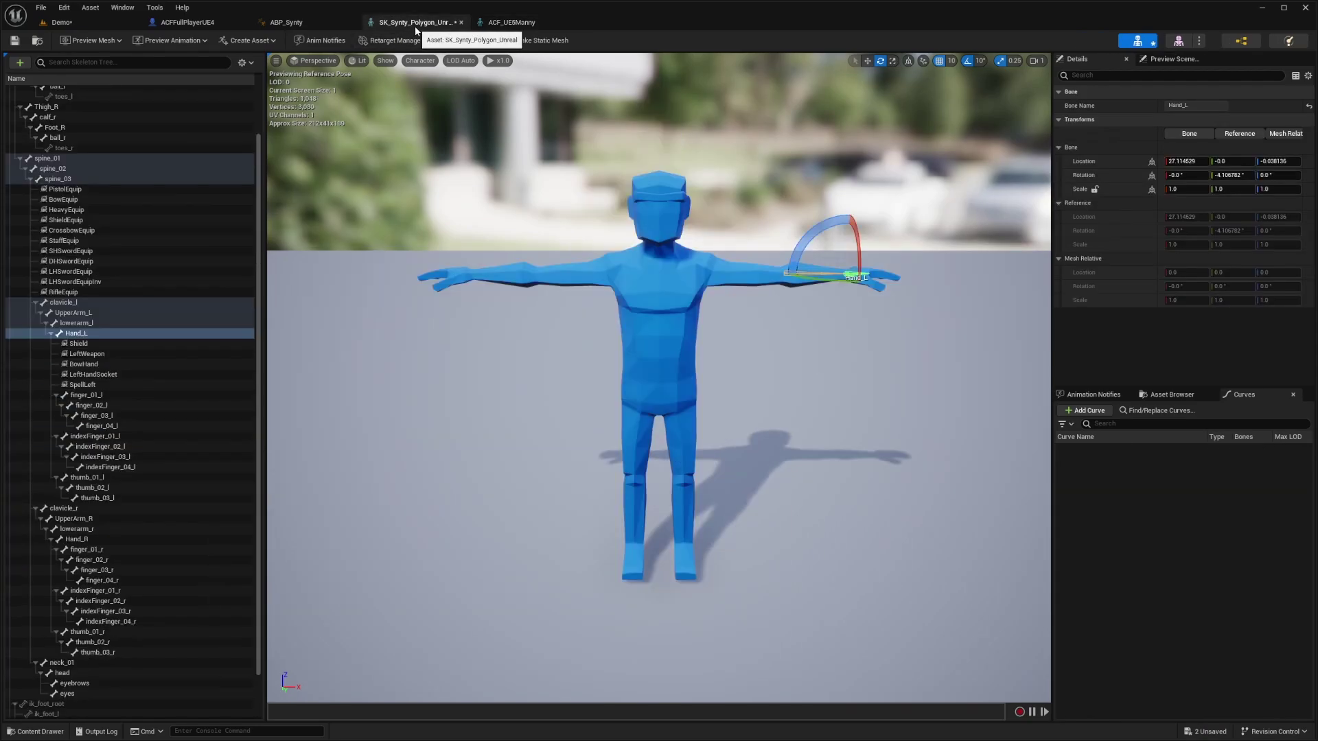
scroll(129, 485, "down", 2)
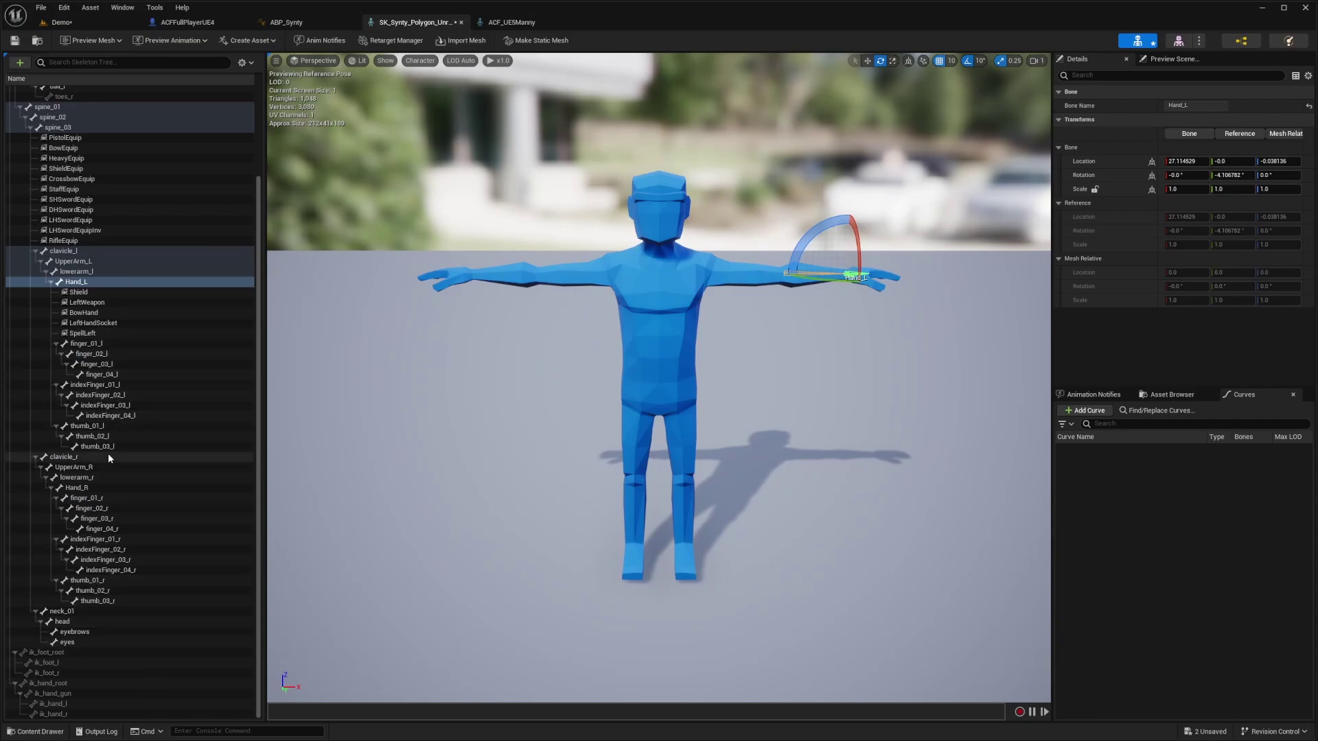
left_click(96, 487)
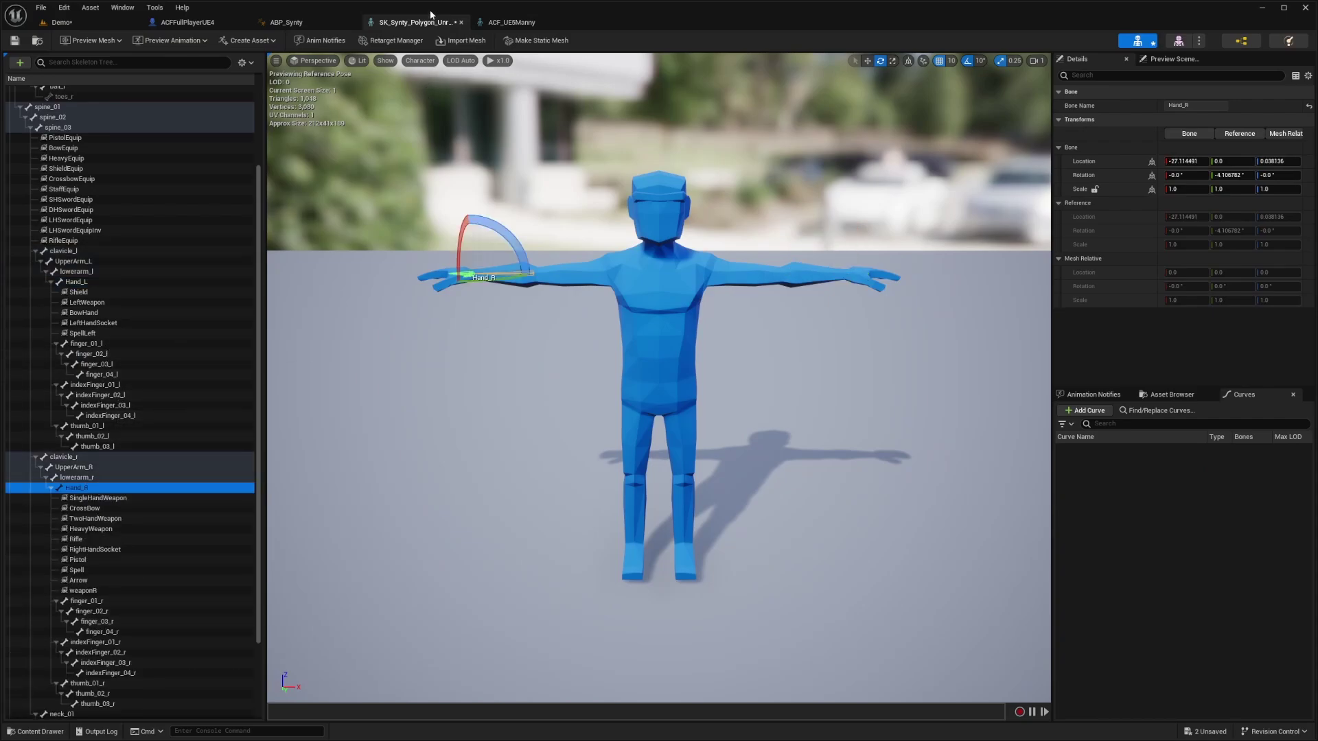
Examine the kickstart and kickend sockets on ACF_UE5Manny and their parent bones calf_r and ball_r.
left_click(511, 22)
scroll(134, 469, "down", 5)
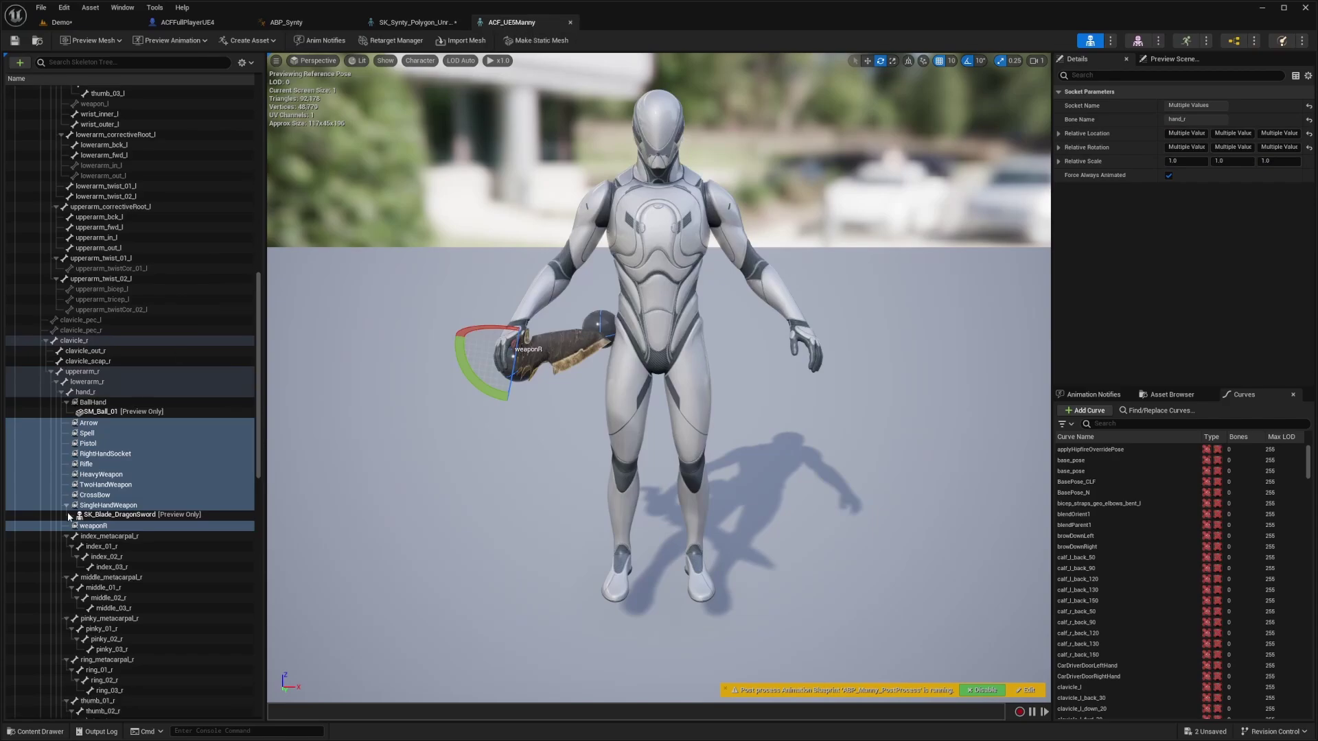
scroll(159, 474, "down", 10)
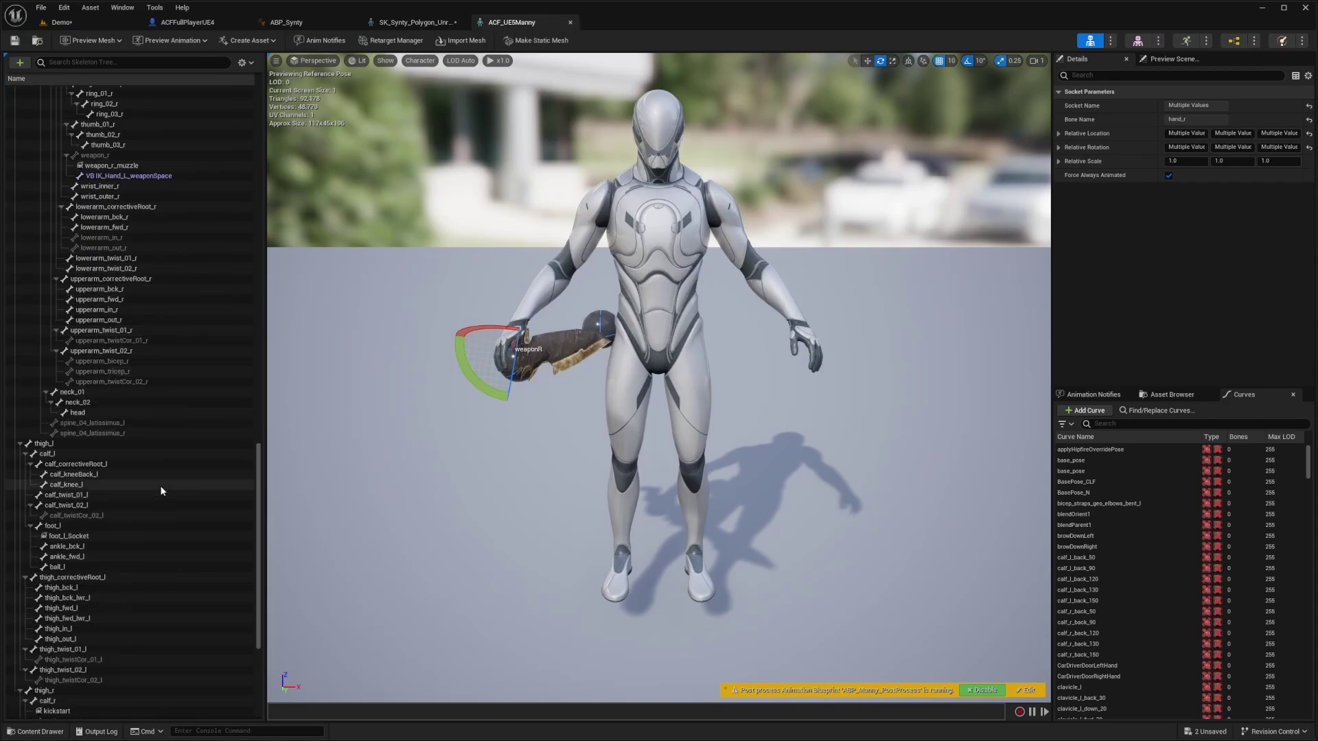
scroll(167, 589, "down", 6)
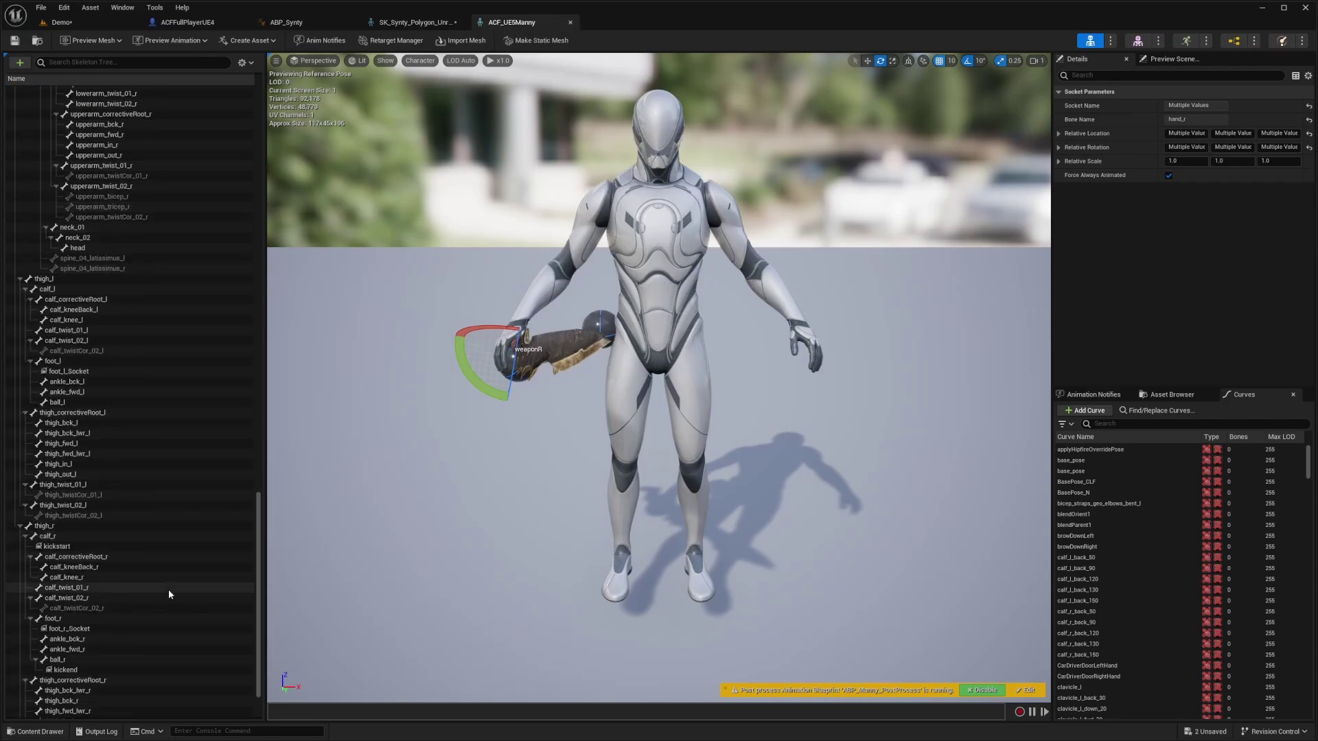
left_click(58, 477)
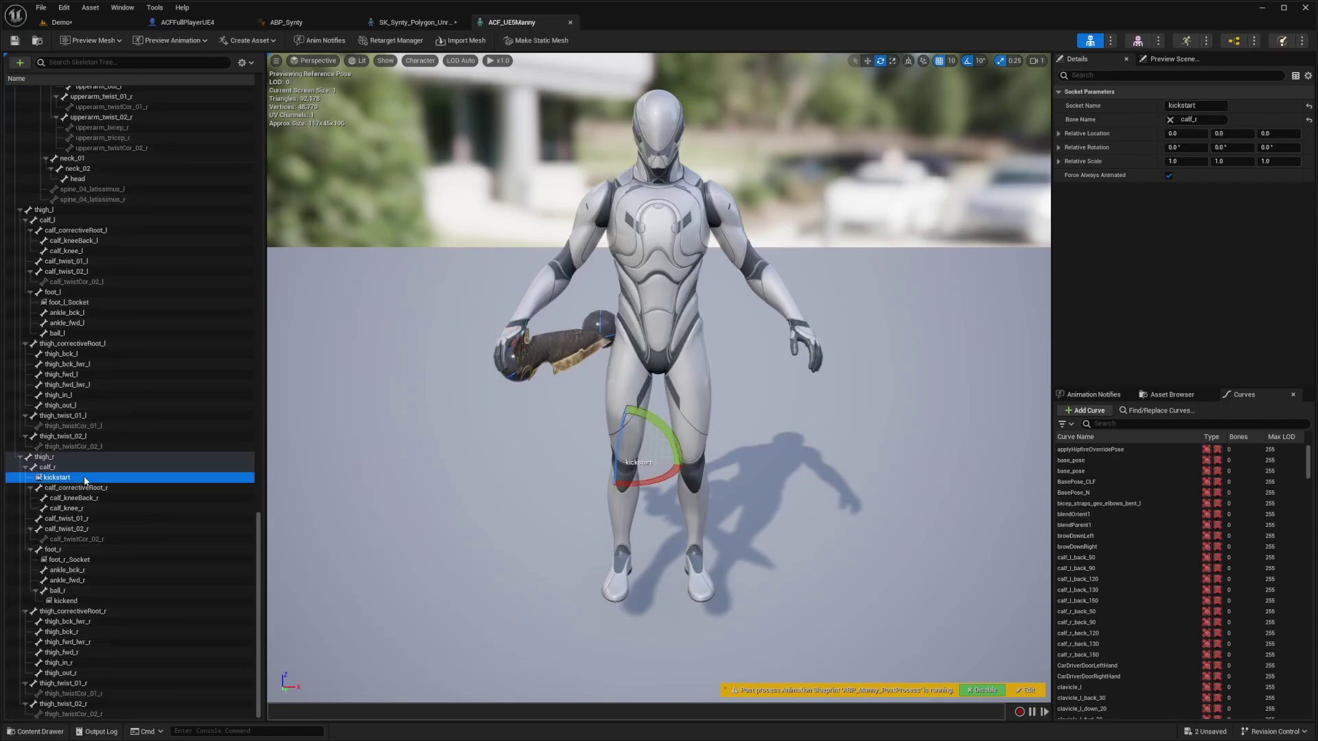
left_click(71, 601)
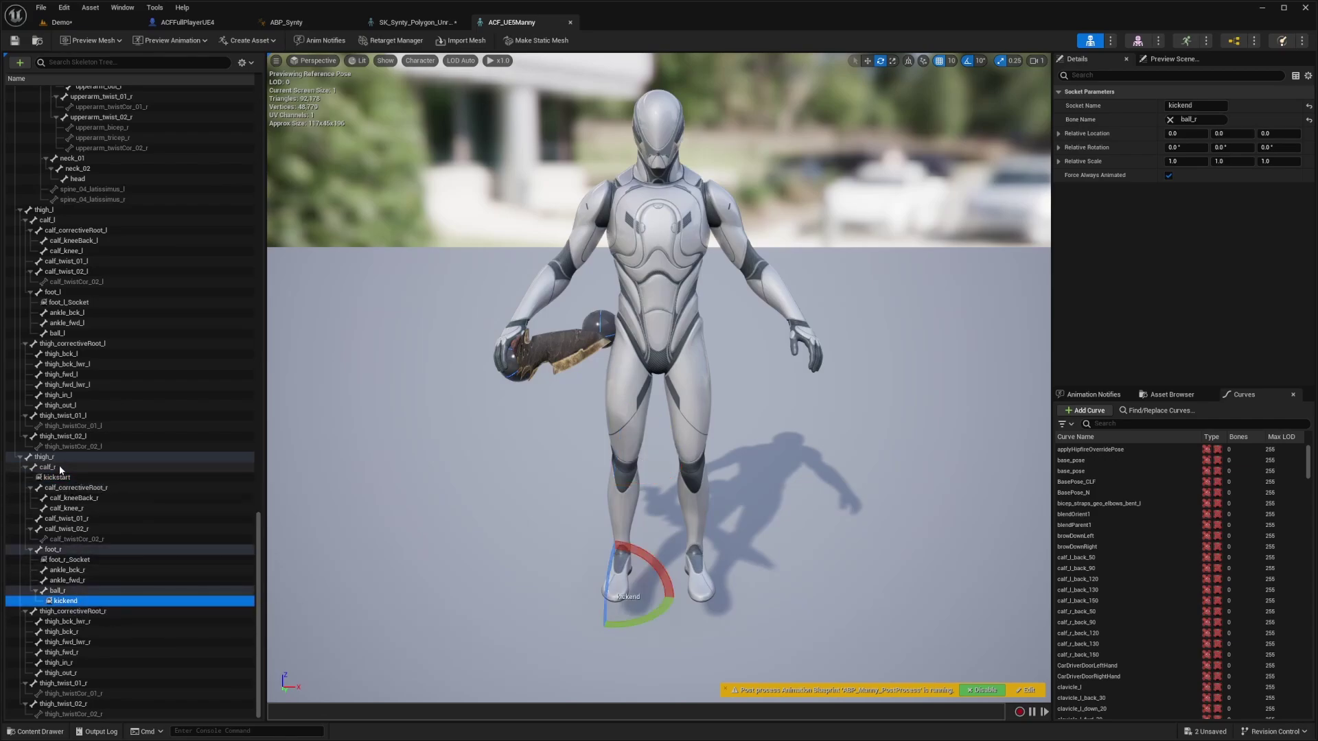
left_click(60, 466)
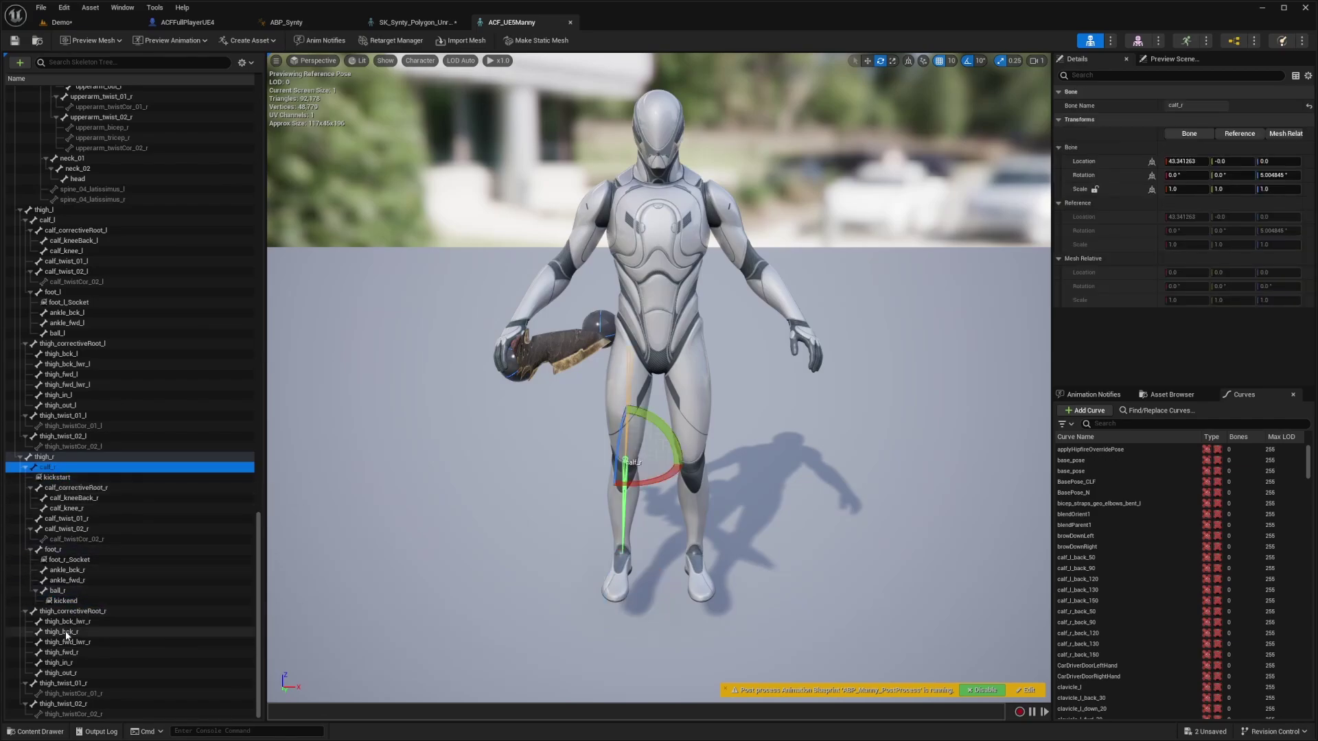
left_click(72, 588)
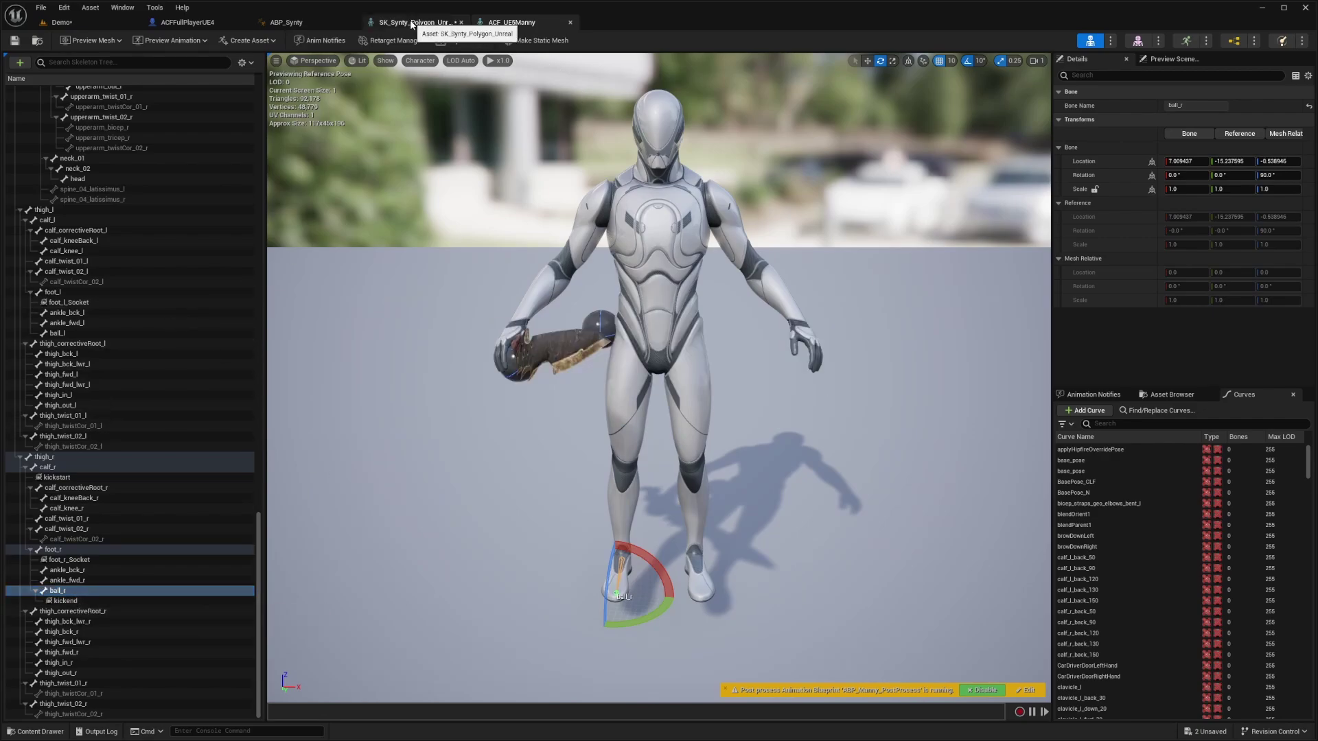
Save the Synty skeleton and play-test the Demo level full screen, drawing the swords and attacking before ending the session.
left_click(412, 23)
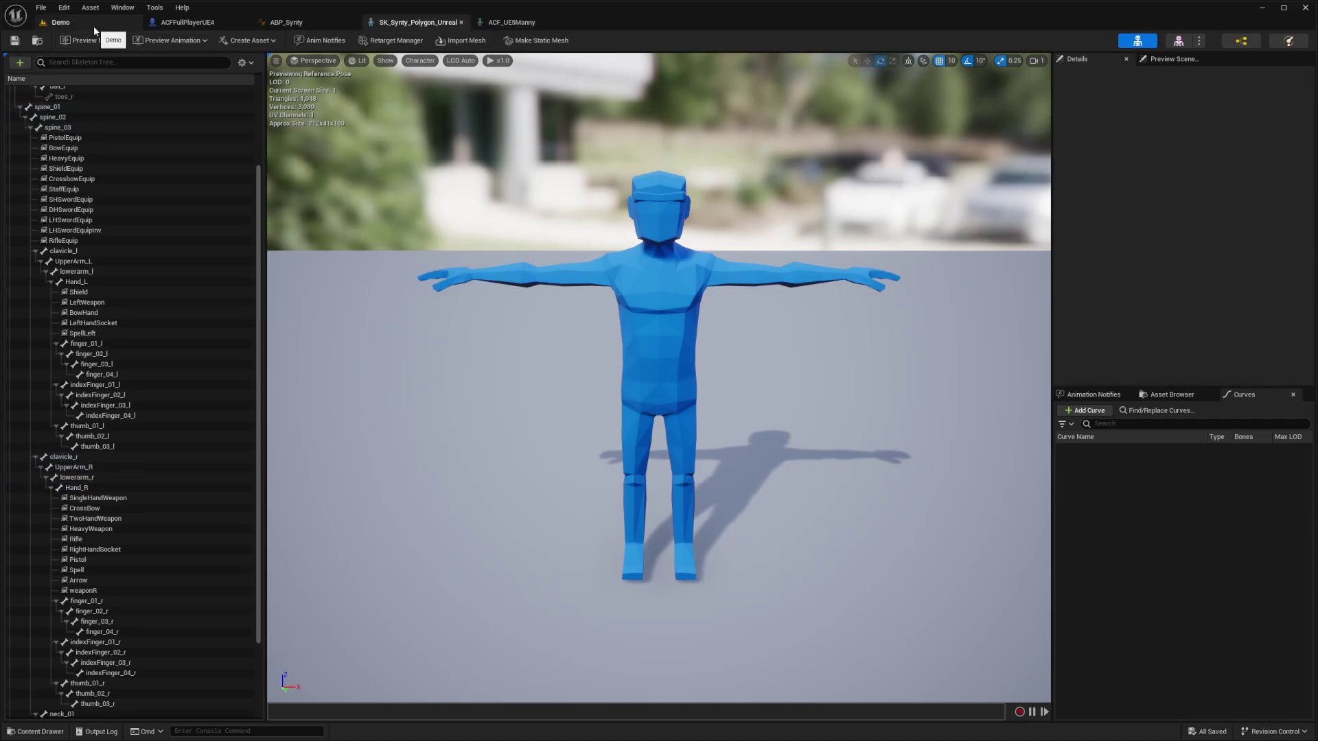
left_click(76, 26)
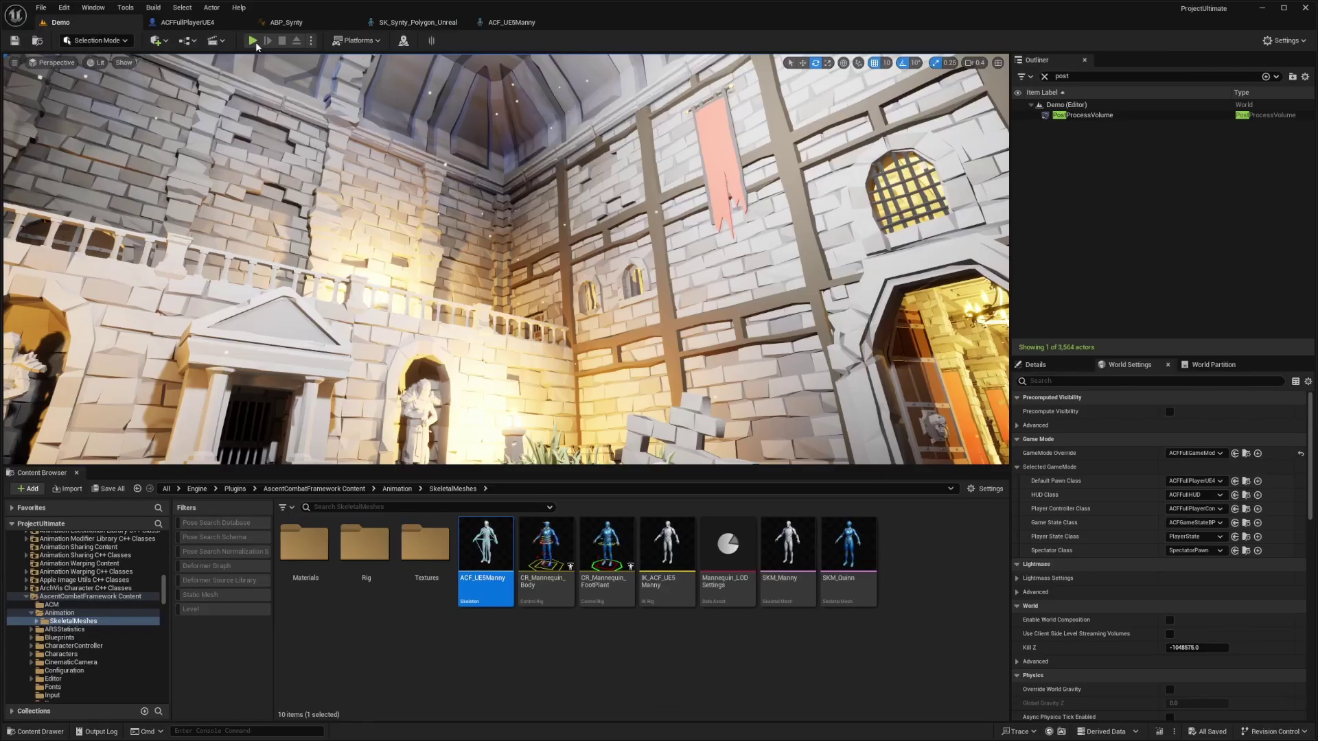
key("alt+p")
key("F11")
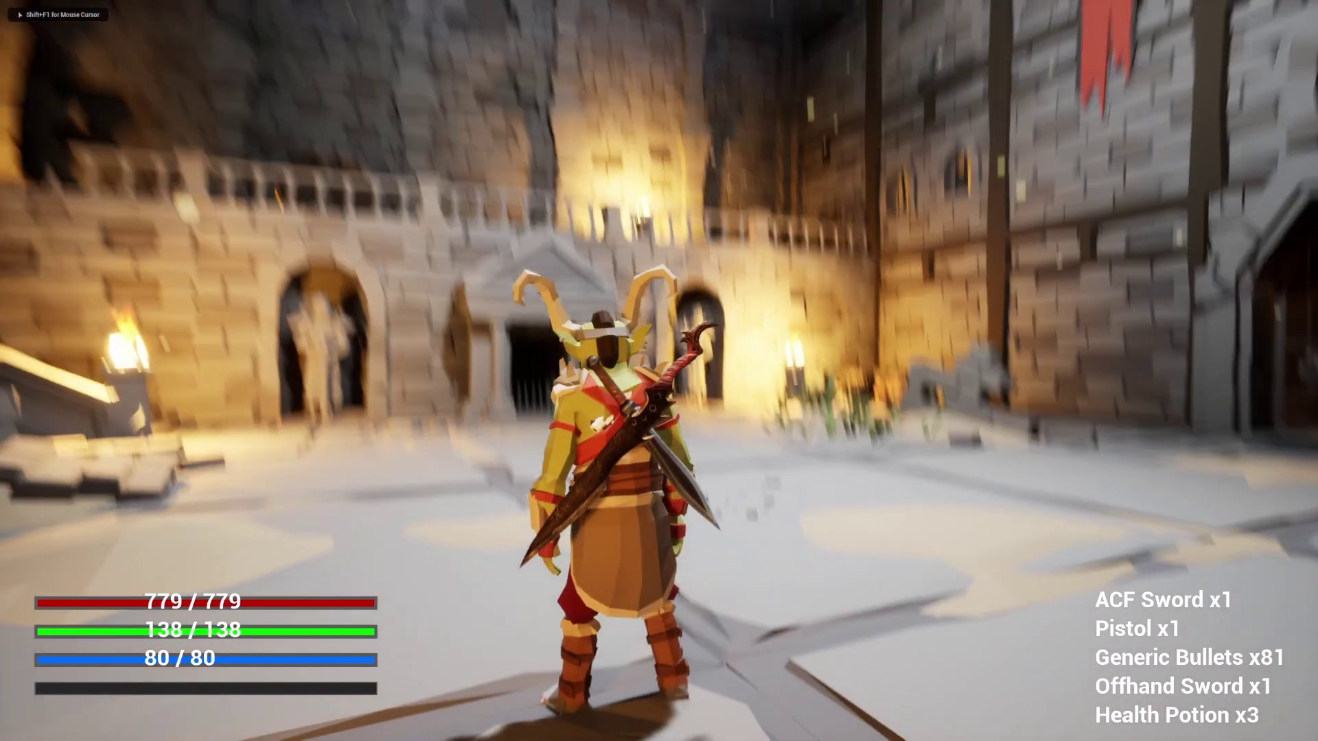
key("1")
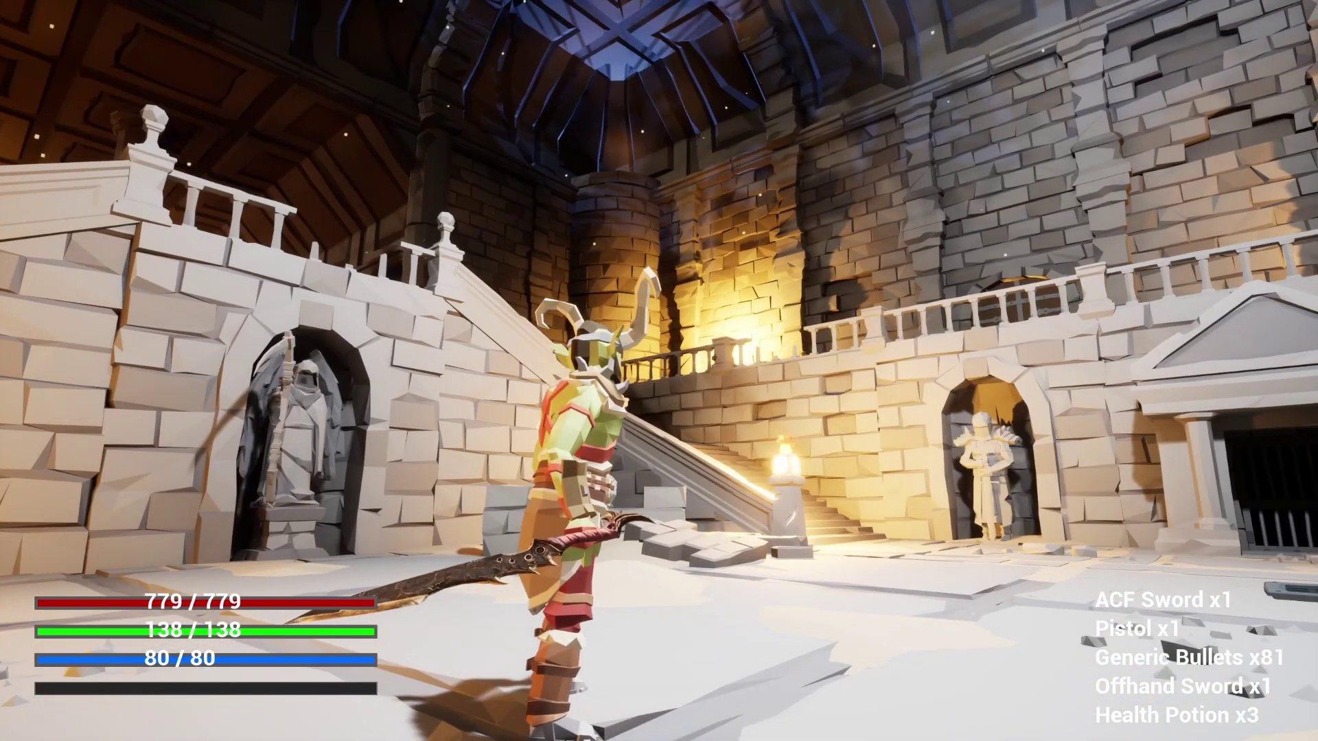
left_click(659, 371)
left_click(658, 371)
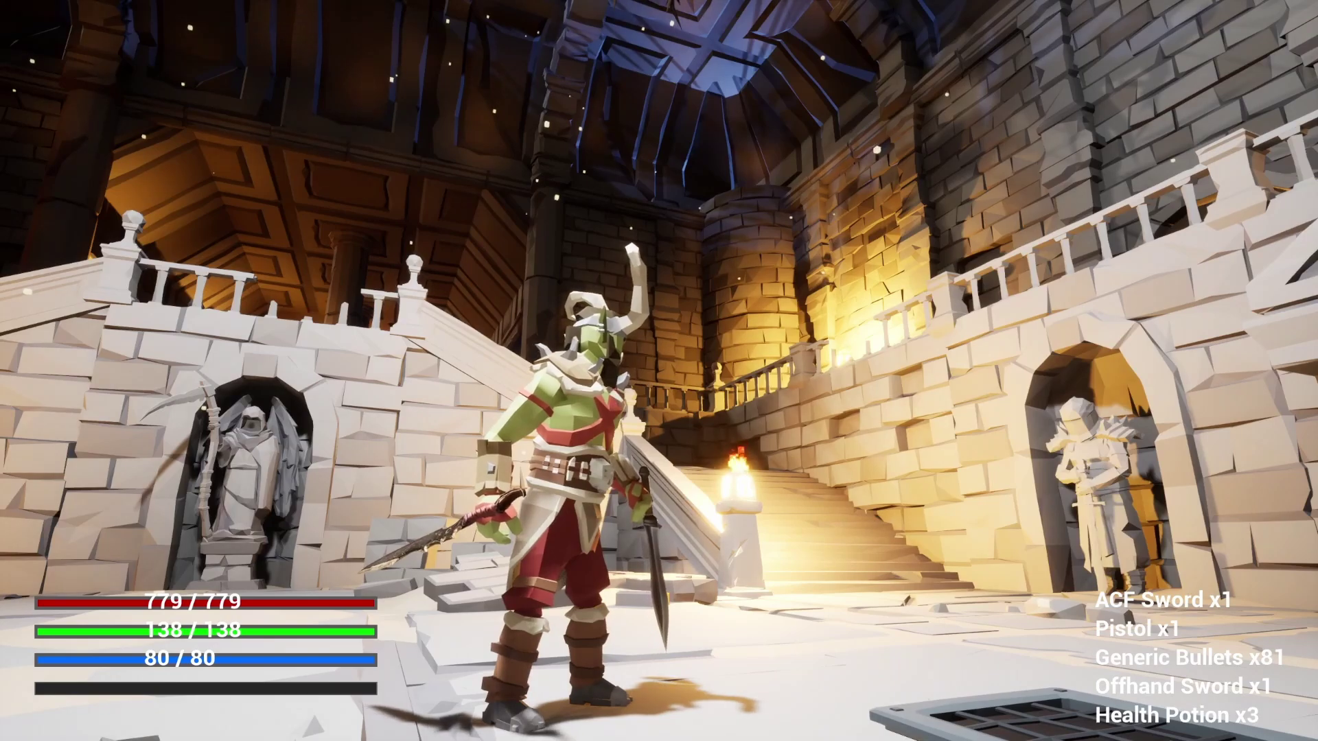
key("Escape")
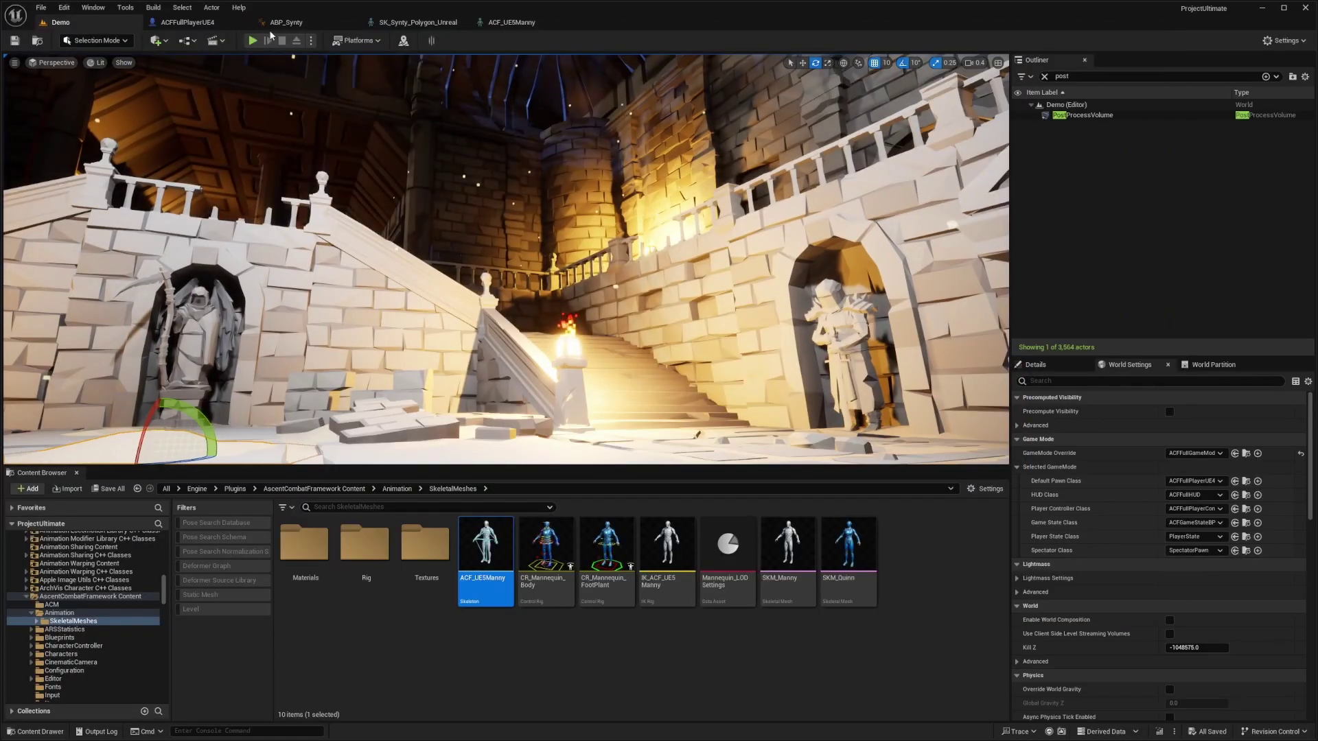
Examine the Synty skeleton's right arm up close, along with its PistolEquip socket and Hand_L bone.
left_click(417, 22)
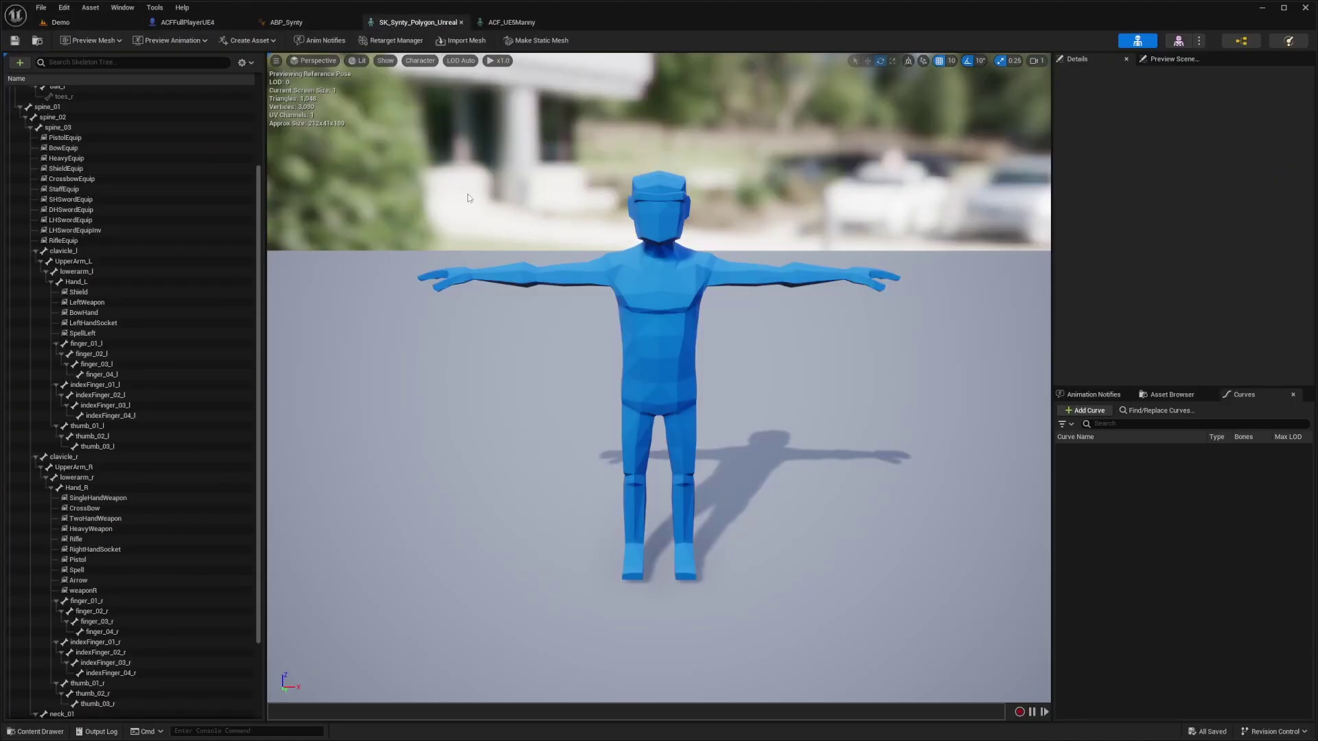
key("a")
scroll(659, 377, "down", 3)
right_click_drag(659, 377, 748, 429)
key("w")
scroll(310, 248, "up", 1)
right_click_drag(310, 248, 354, 257)
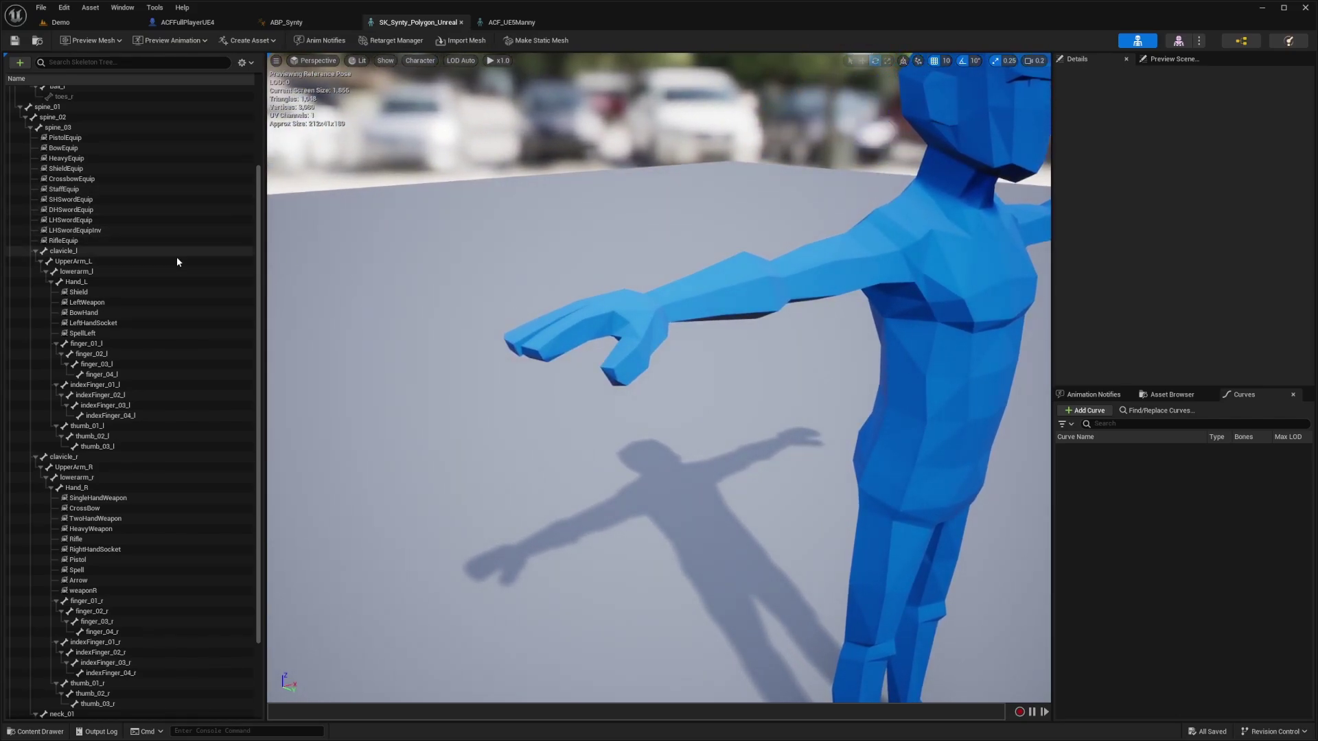
left_click(88, 138)
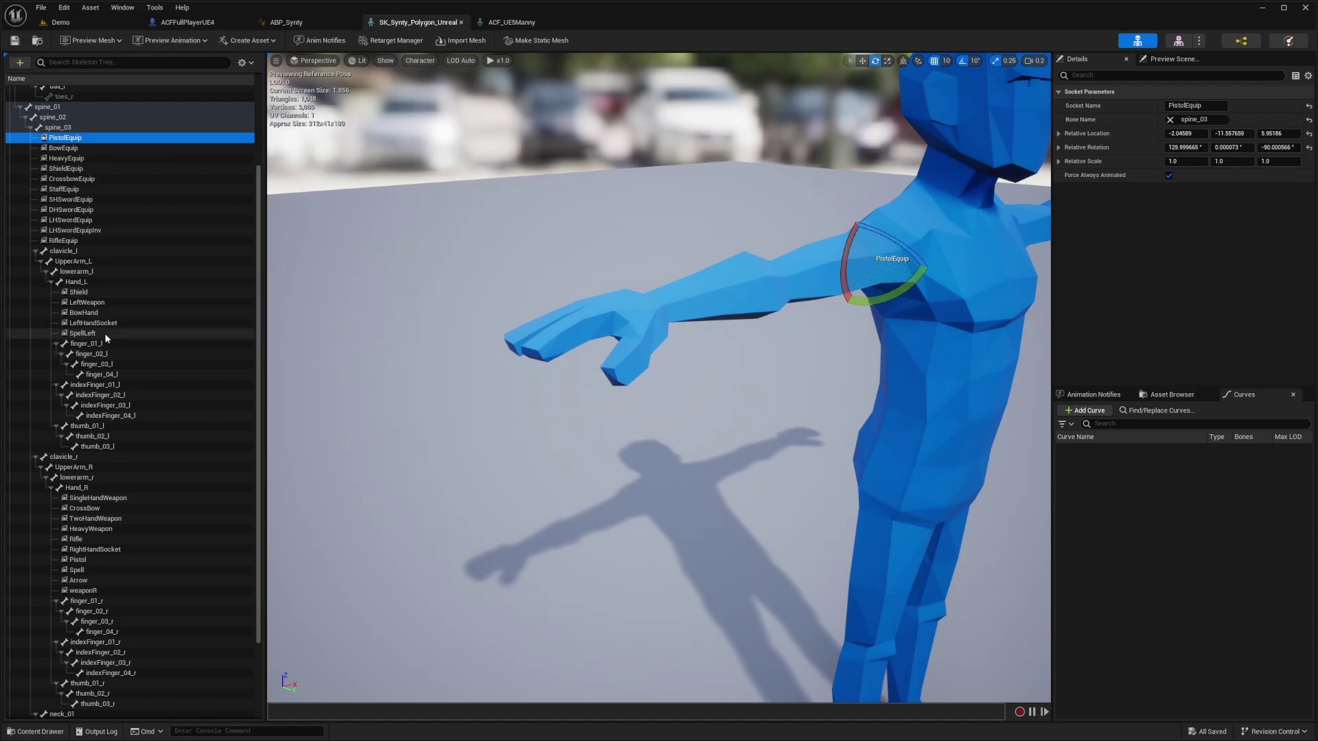
left_click(88, 282)
scroll(89, 355, "down", 3)
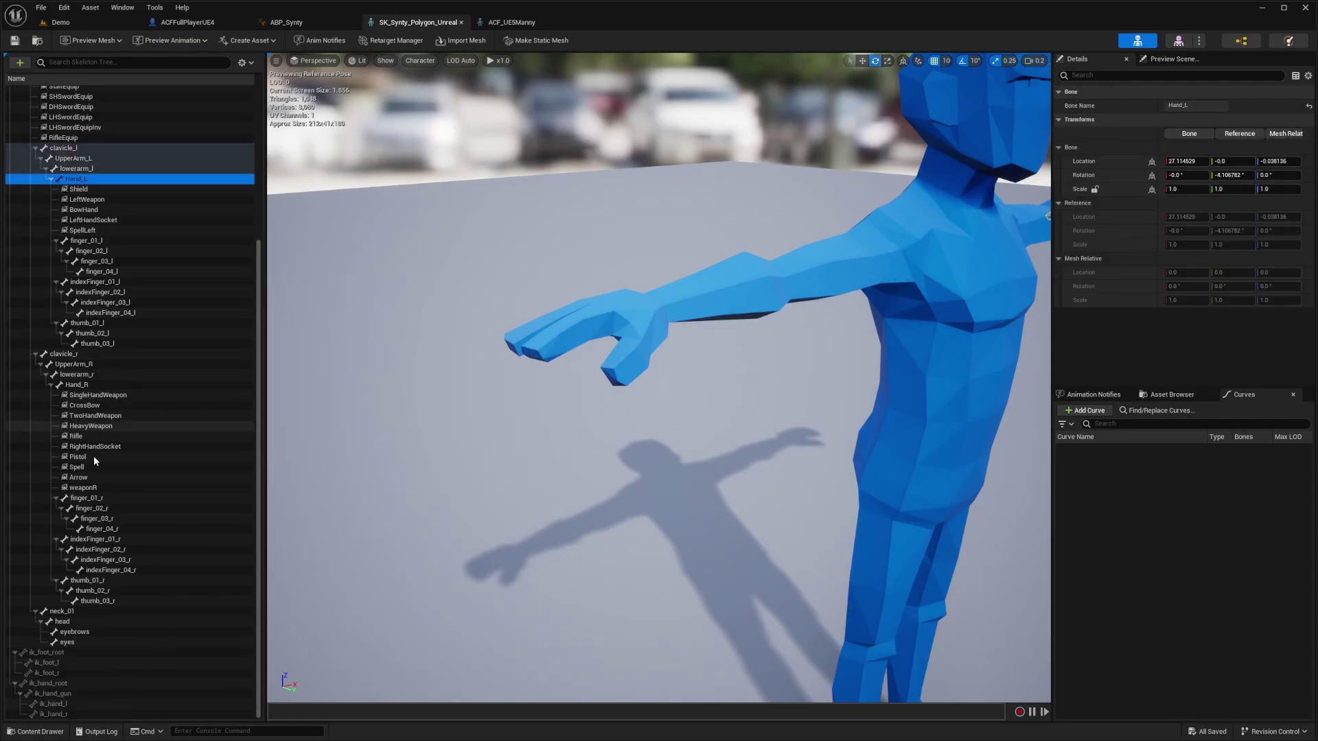
Search preview assets for "sword" and attach SM_Pointer_Sword to the SingleHandWeapon socket on Hand_R.
left_click(103, 395)
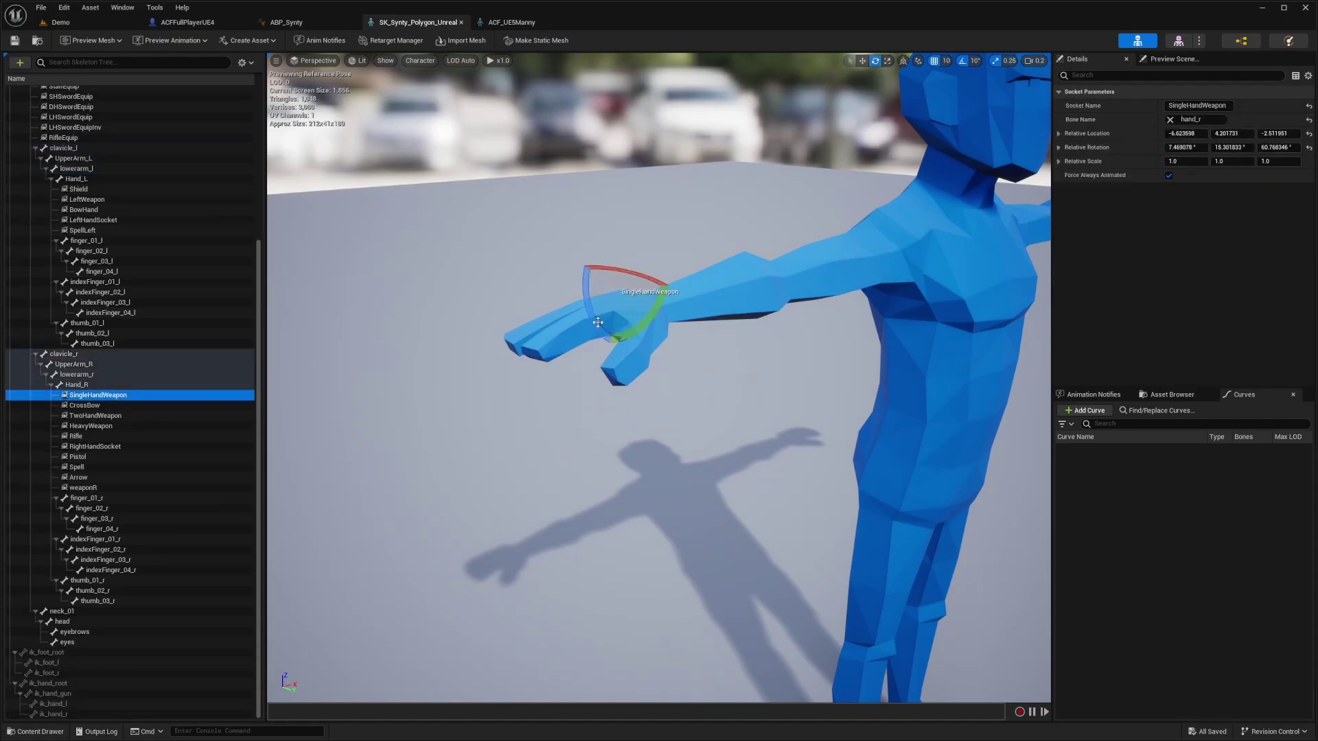
right_click(113, 397)
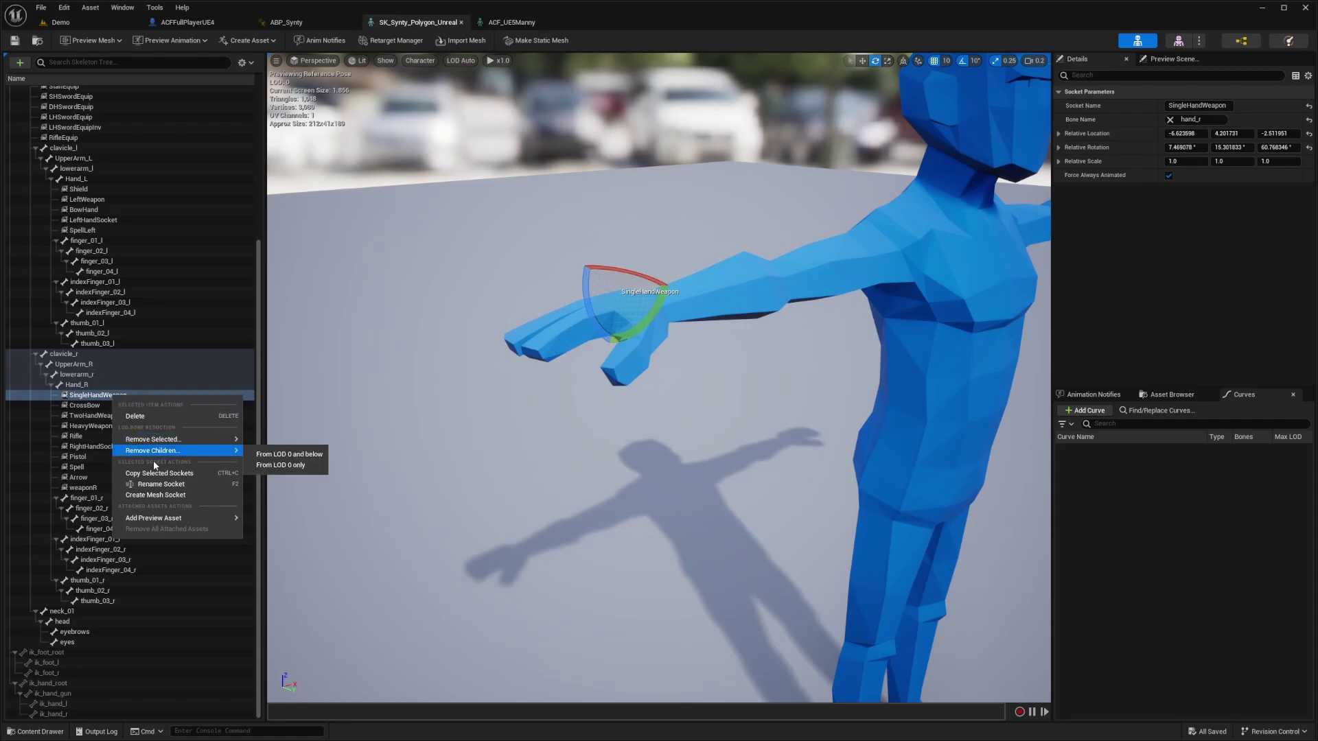
mouse_move(163, 520)
type("sword")
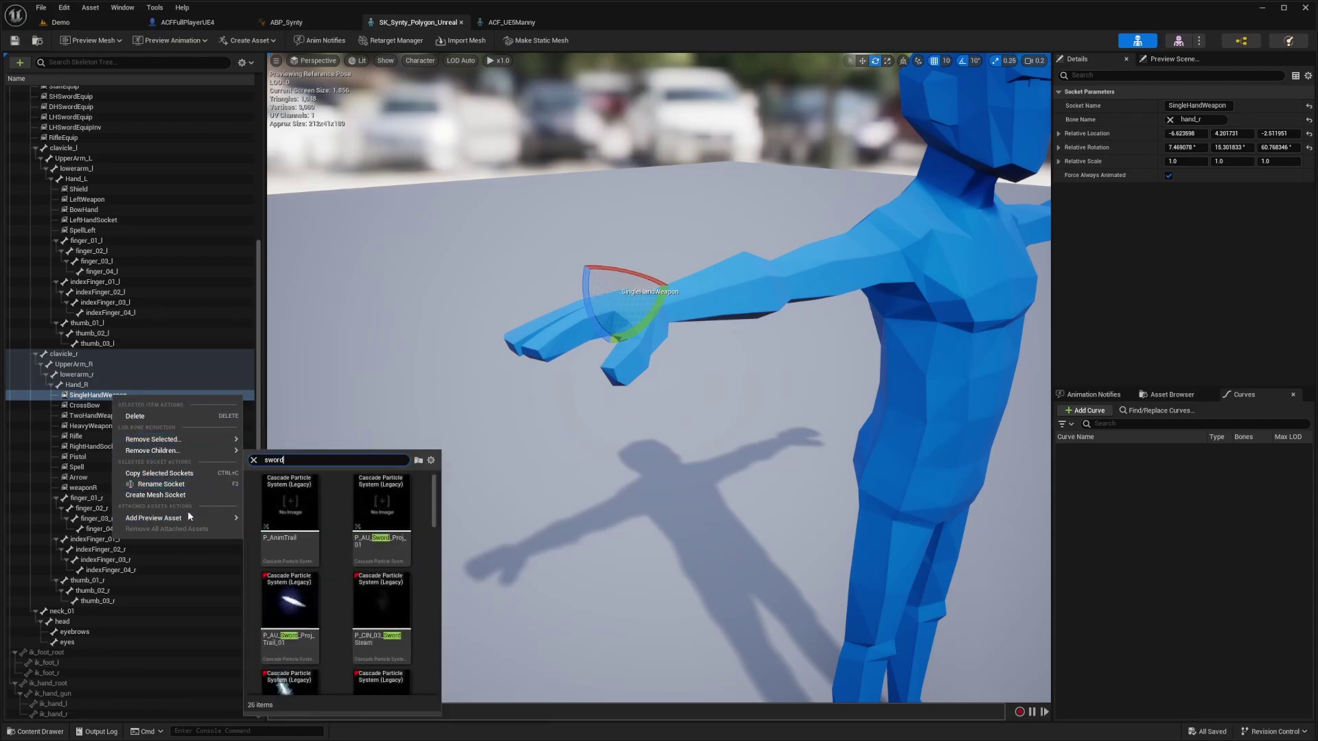
key("Home")
type("acf")
key("BackSpace")
key("BackSpace")
key("BackSpace")
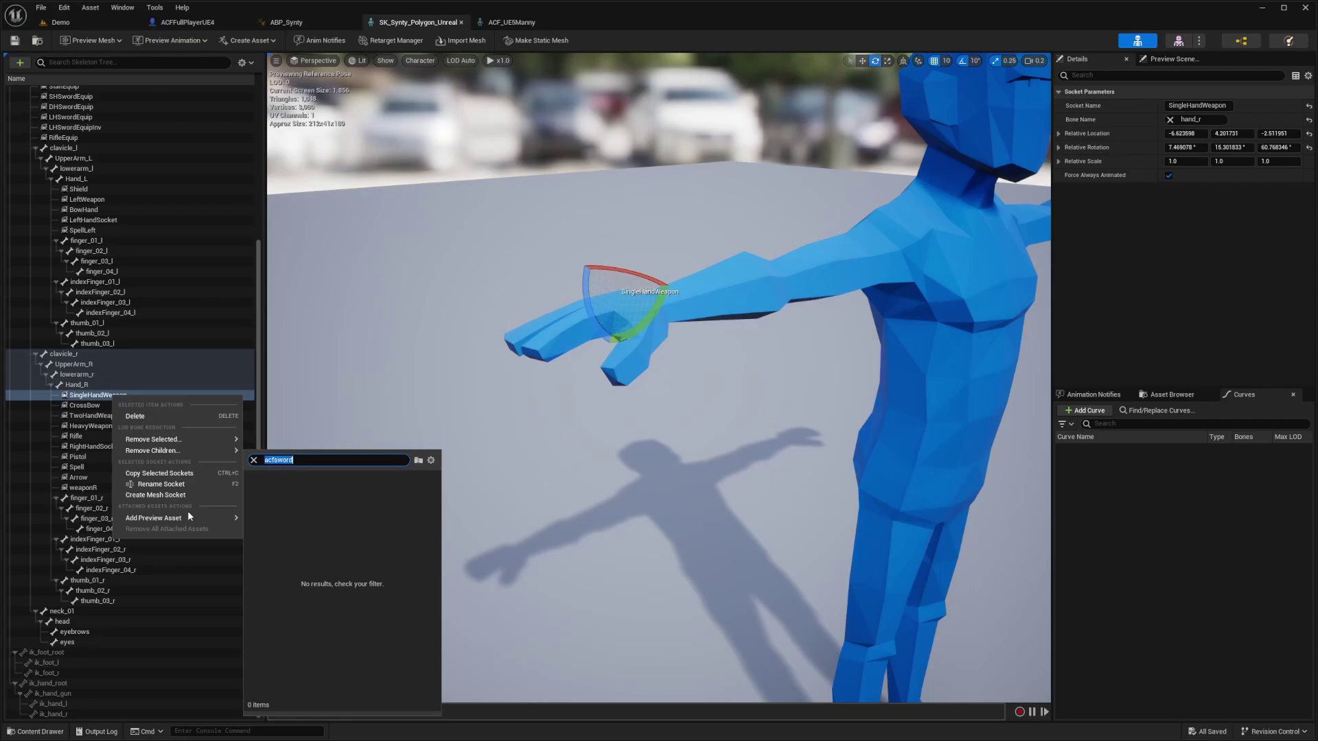
scroll(337, 600, "down", 3)
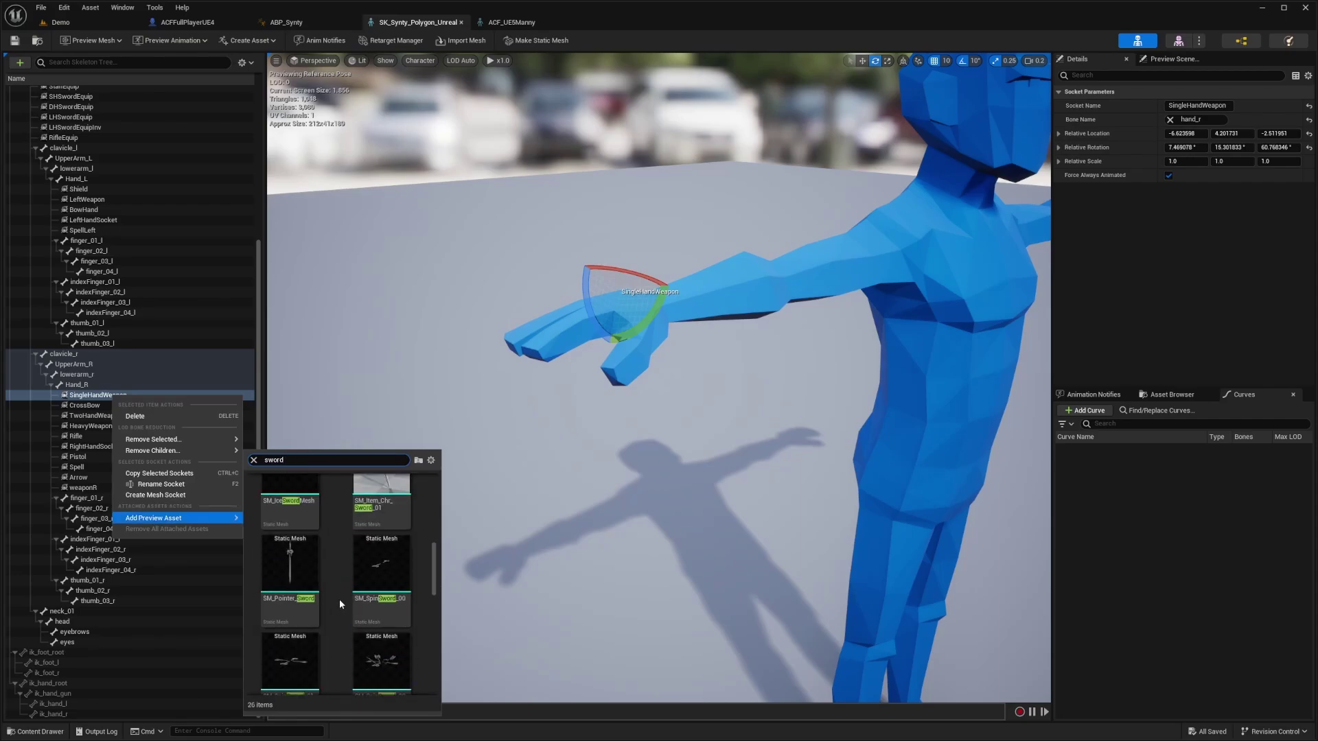
left_click(314, 561)
right_click_drag(629, 379, 673, 396)
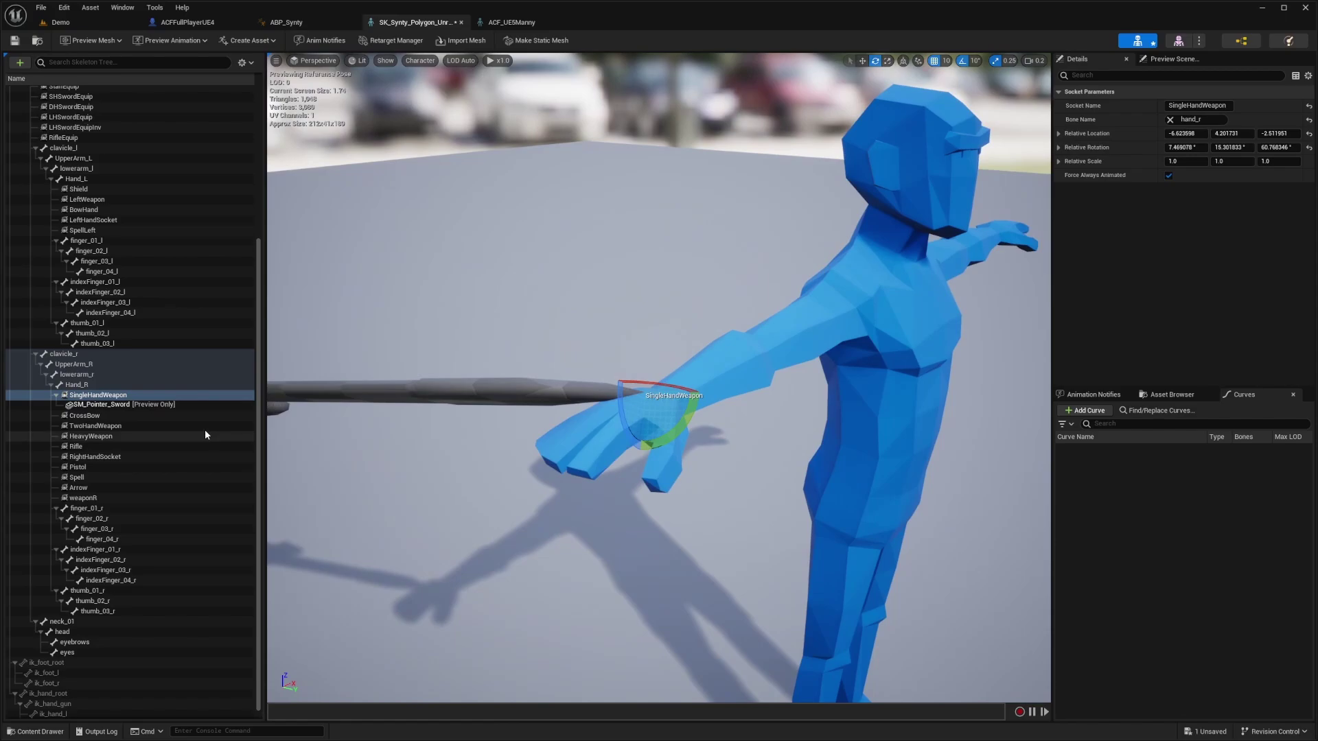
Replace the SingleHandWeapon preview with SM_Wep_GreatSword_01 and rotate the socket to about -164.5°, 7.0°, 100.7°, reversing the blade.
right_click(156, 403)
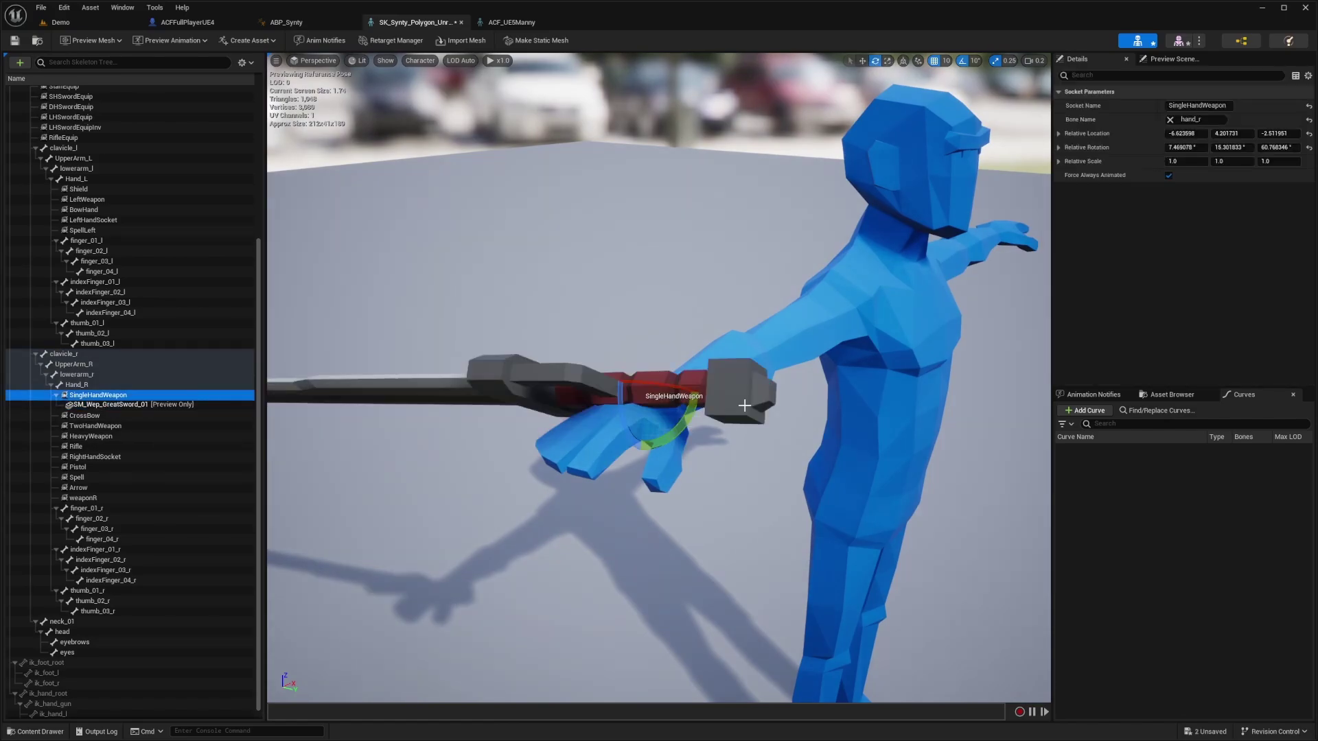
mouse_move(744, 404)
right_mouse_down()
mouse_move(748, 417)
mouse_move(722, 406)
right_mouse_up()
left_click_drag(707, 377, 824, 388)
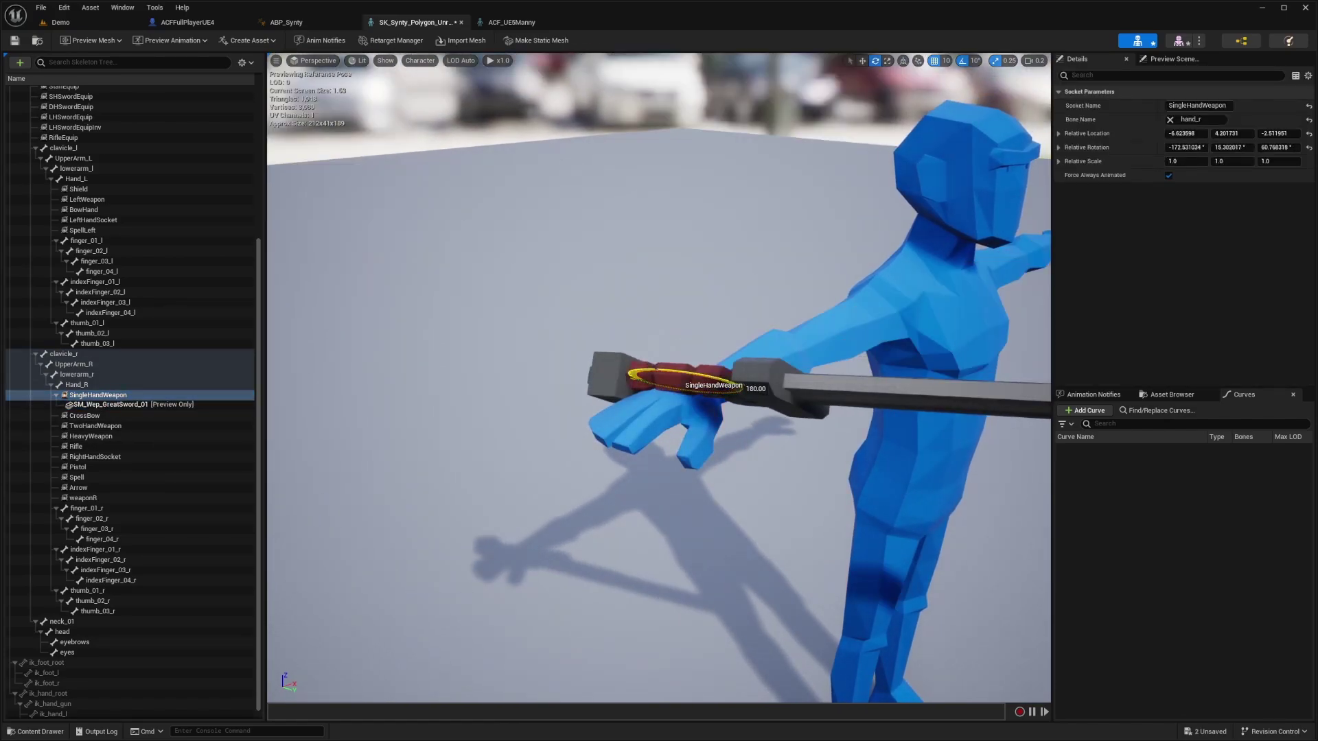
left_click_drag(658, 397, 676, 422)
Move the SingleHandWeapon socket so the great sword's grip sits between the palm and thumb of Hand_R.
key("w")
left_click_drag(679, 355, 684, 387)
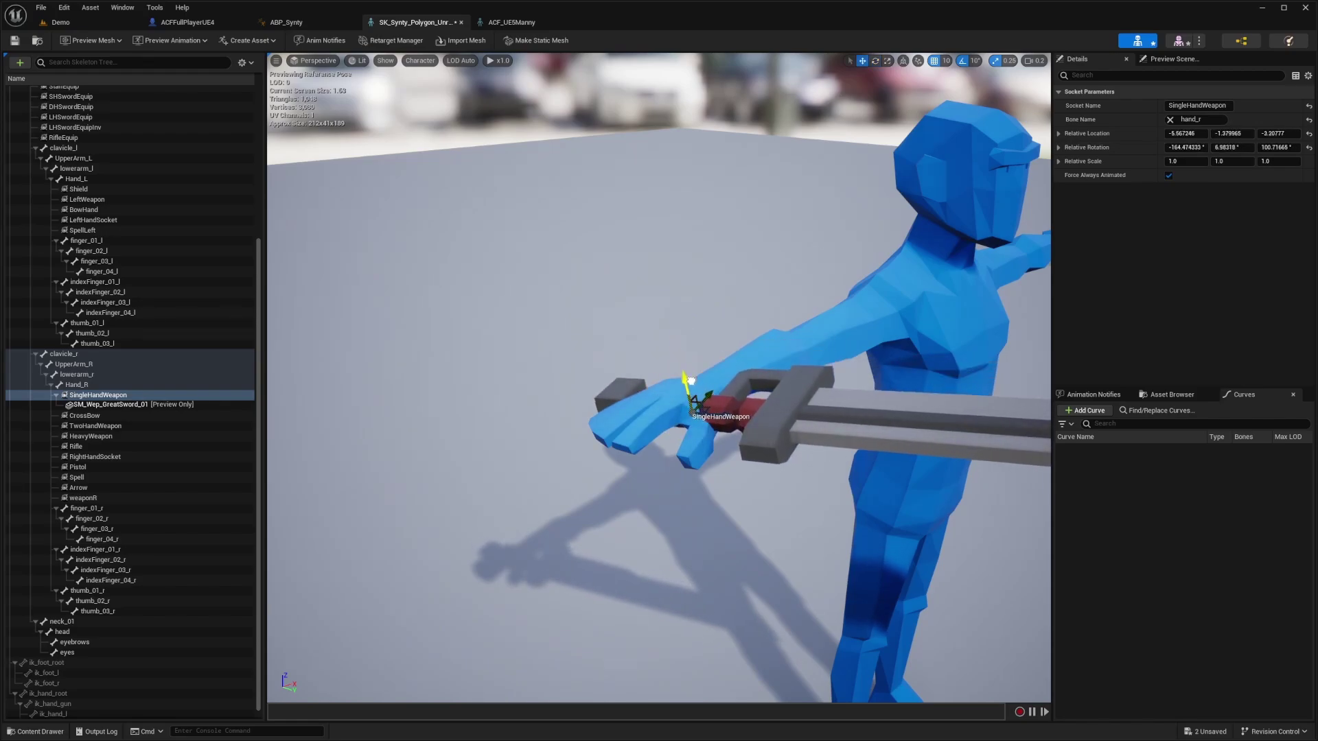
right_click_drag(687, 388, 749, 393)
left_click_drag(790, 400, 786, 409)
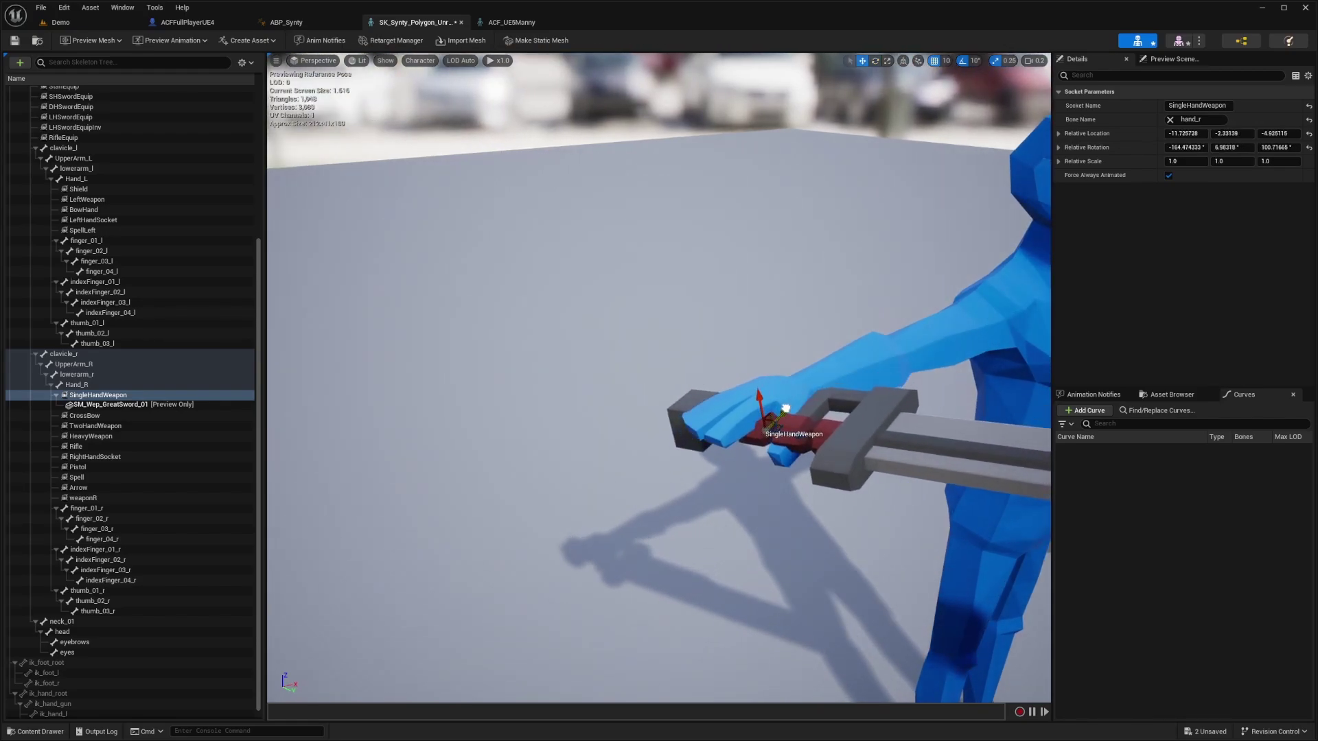
right_click_drag(782, 427, 919, 396)
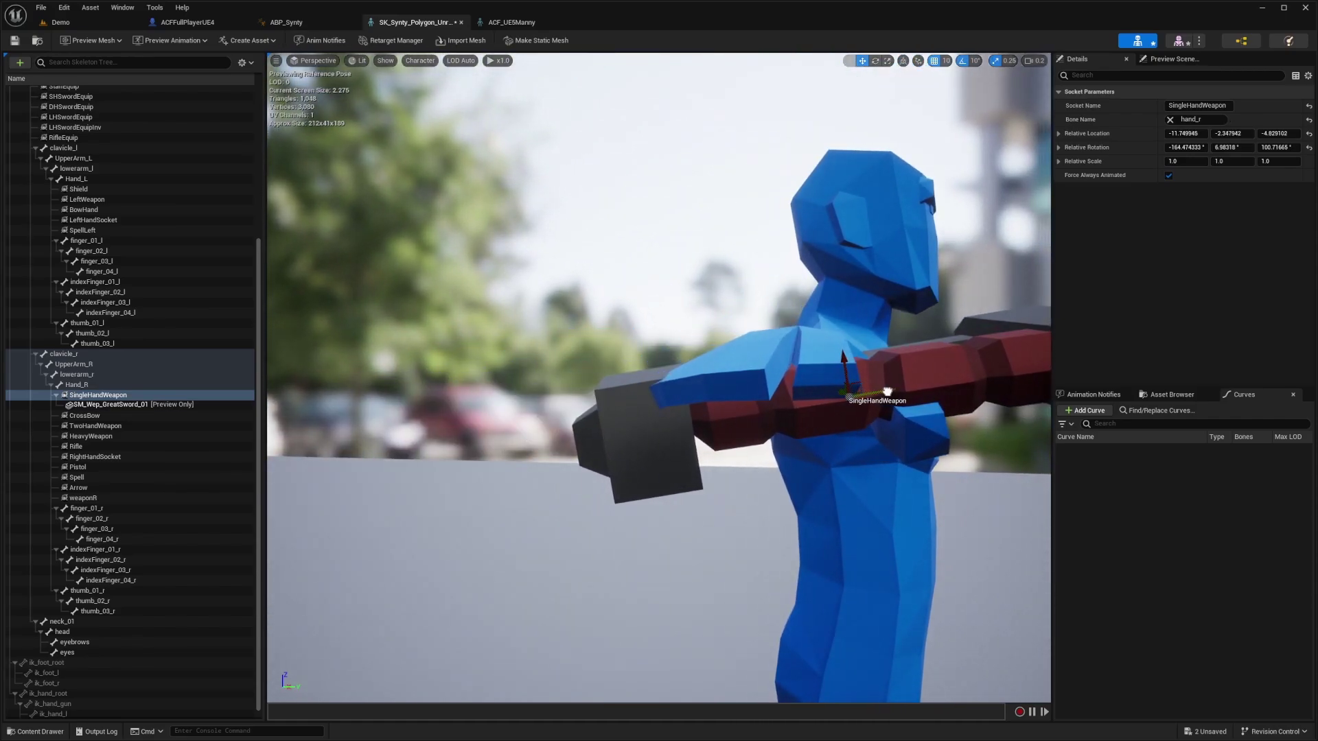
left_click_drag(888, 392, 873, 396)
Refine the SingleHandWeapon socket's tilt and position, placing it at about -12.93, -2.45, -0.54, and save the skeleton.
right_click_drag(873, 396, 913, 410)
key("e")
right_click_drag(479, 240, 539, 241)
left_click_drag(442, 223, 420, 272)
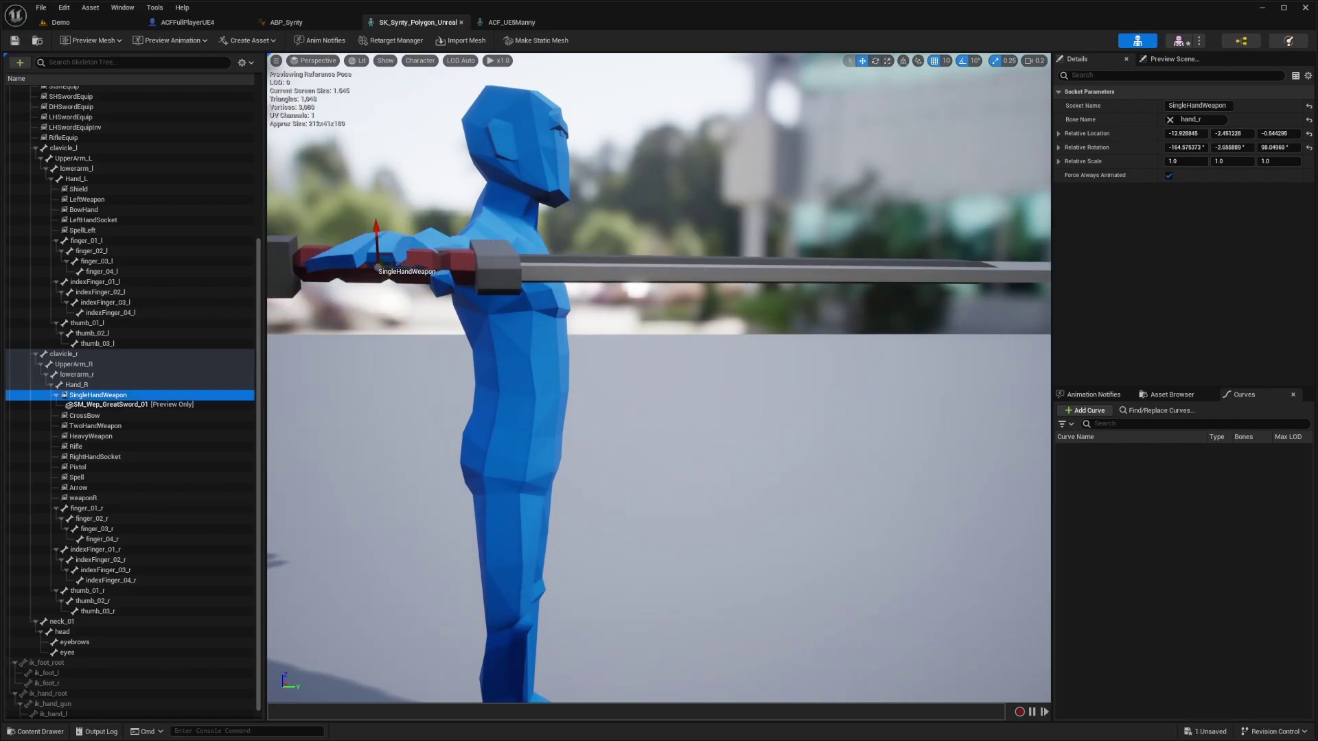
Rotate the SingleHandWeapon socket to about -174.2°, -1.7°, 88.1° and save the skeleton.
key("d")
right_click_drag(543, 275, 384, 290)
scroll(544, 275, "up", 2)
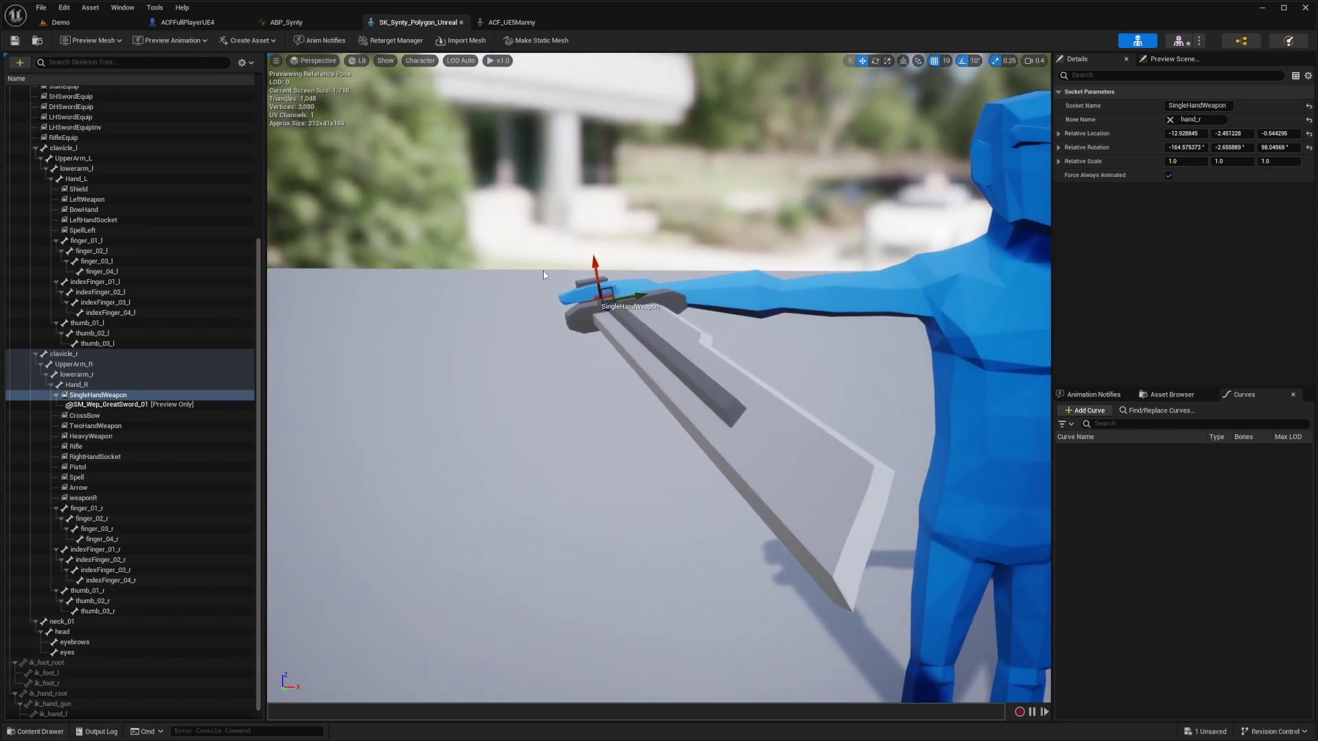
key("e")
left_click_drag(567, 310, 541, 306)
key("s")
right_click_drag(541, 306, 640, 289)
key("ctrl+s")
Search preview assets for "sword" and attach SM_Wep_Crystal_Ornate_Straightsword_01 to the LeftWeapon socket on Hand_L.
left_click_drag(517, 276, 553, 282)
scroll(553, 280, "up", 1)
right_click_drag(558, 277, 571, 278)
key("d")
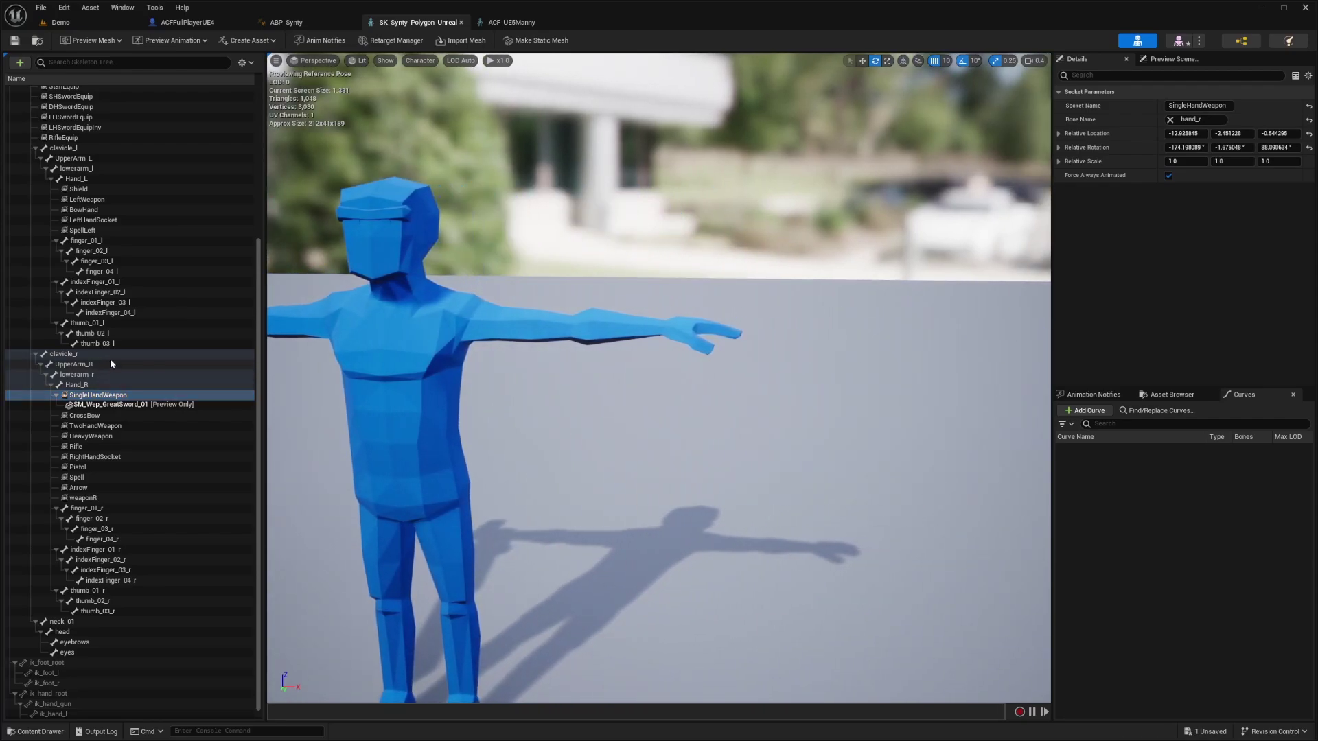
left_click(96, 199)
right_click(103, 201)
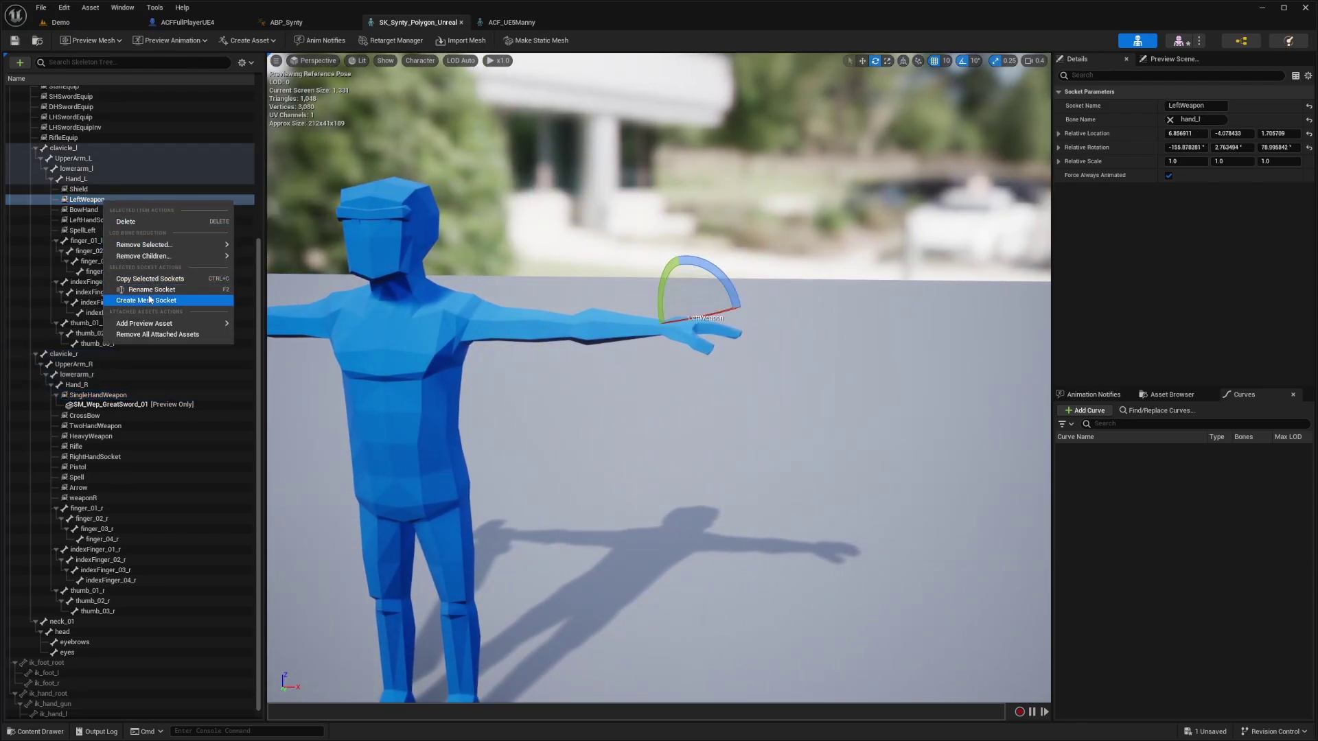
mouse_move(162, 323)
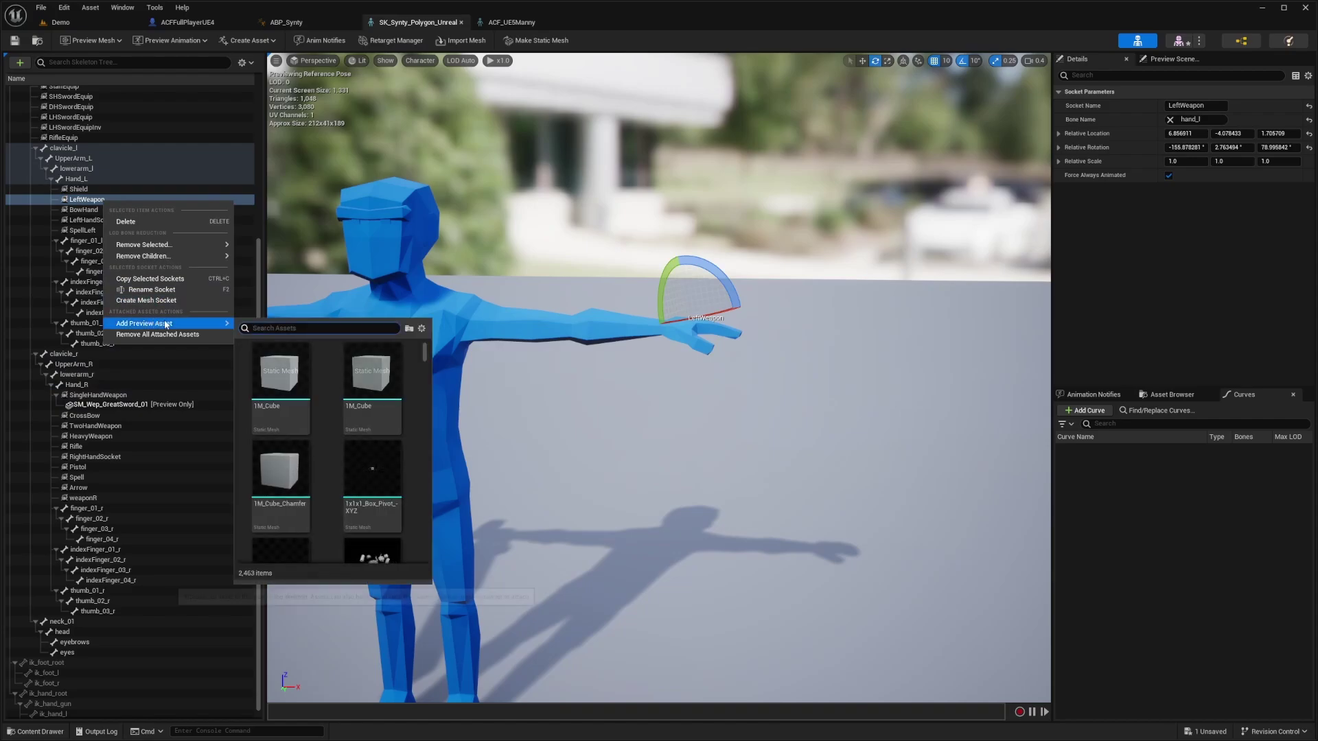
left_click(273, 329)
type("sword")
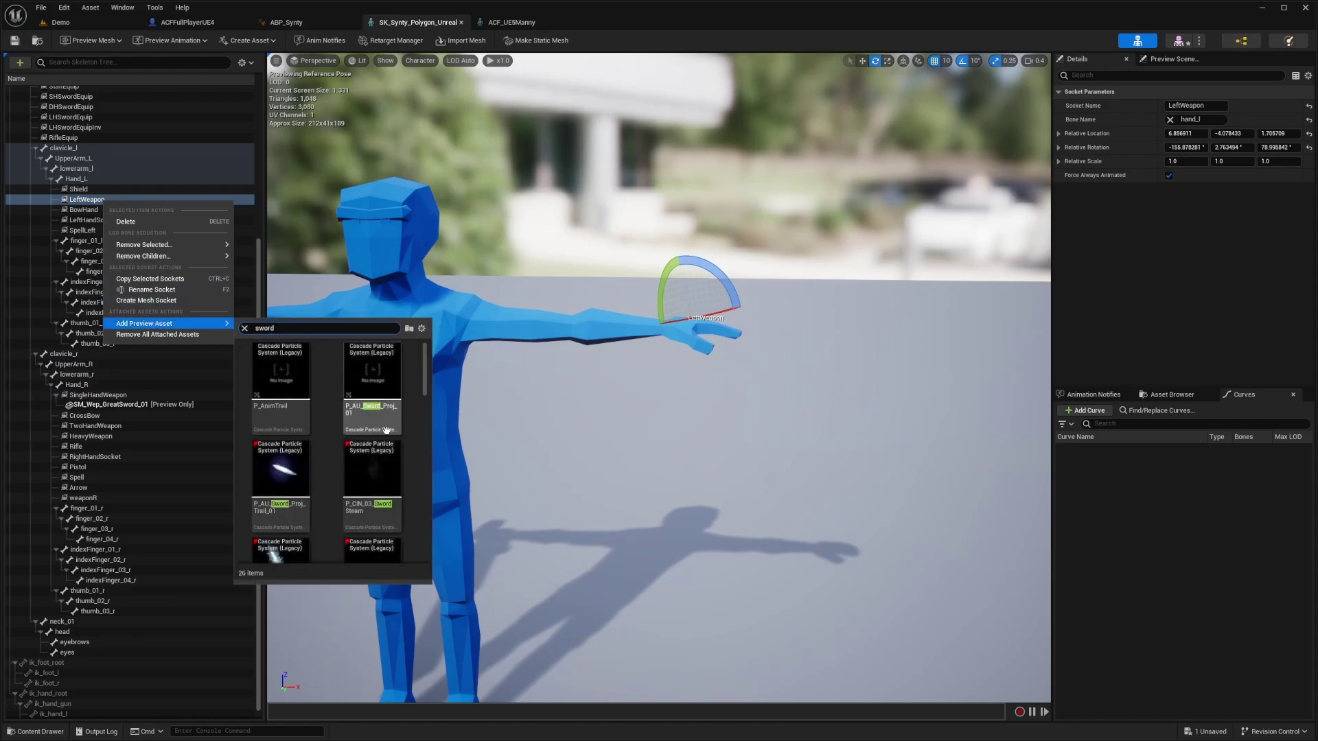
scroll(376, 446, "down", 6)
left_click(366, 492)
Rotate and move the LeftWeapon socket on Hand_L toward the hand, placing it at about 14.17, 1.77, 4.77.
right_click_drag(522, 439, 556, 439)
left_click_drag(637, 277, 707, 309)
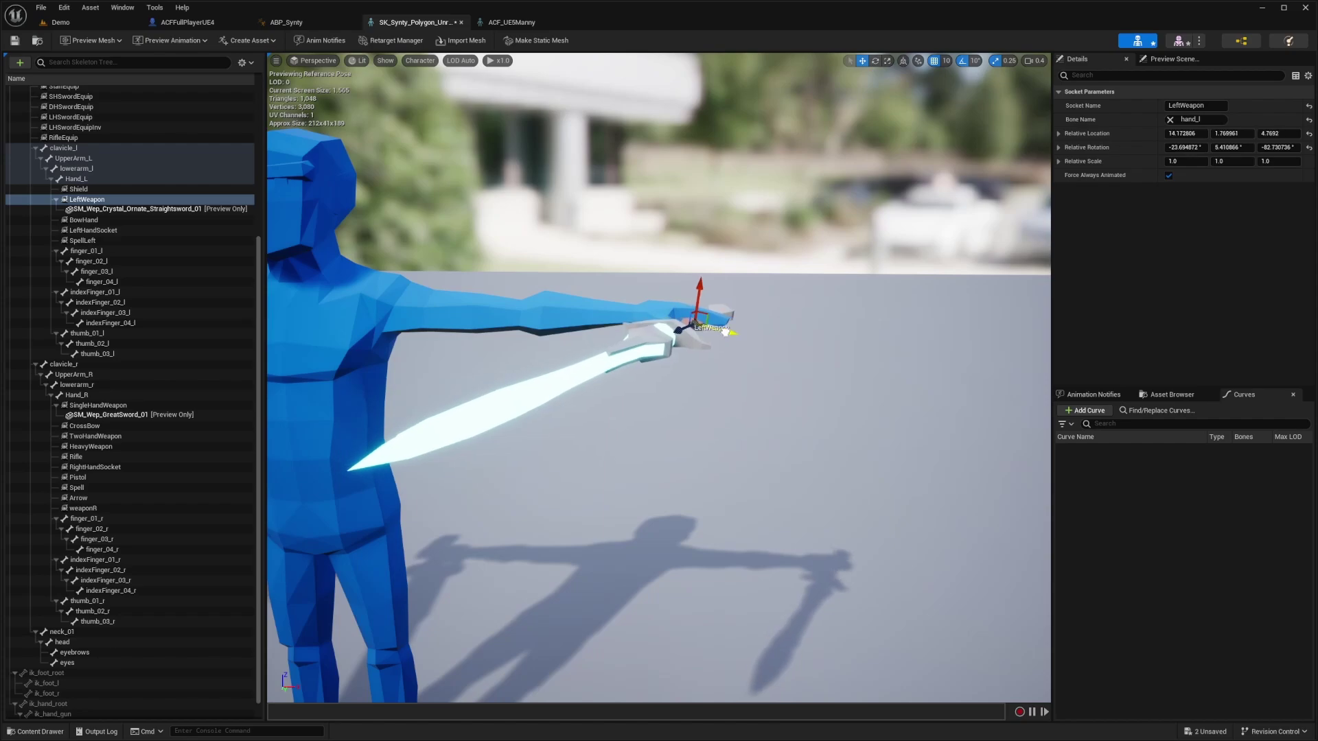
Play-test the Demo level in full screen and draw the character's main and offhand swords.
left_click(96, 24)
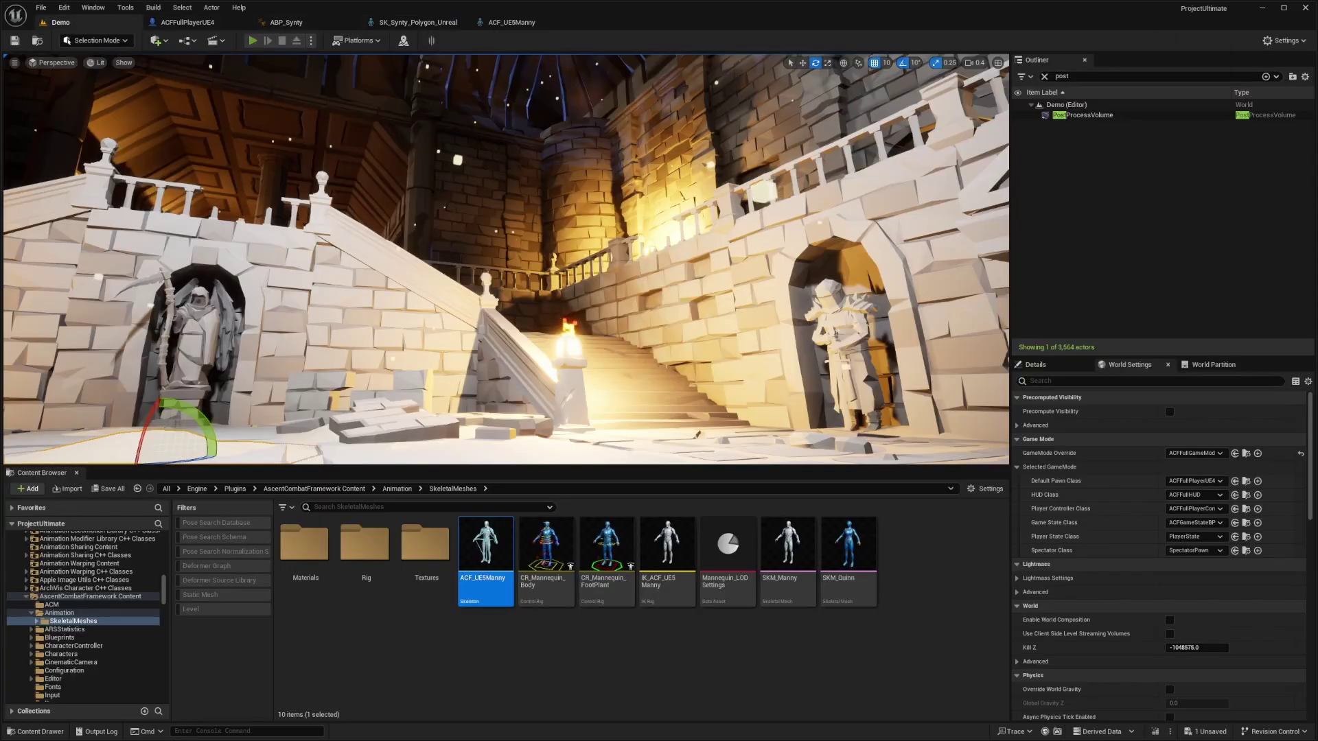
key("alt+p")
key("F11")
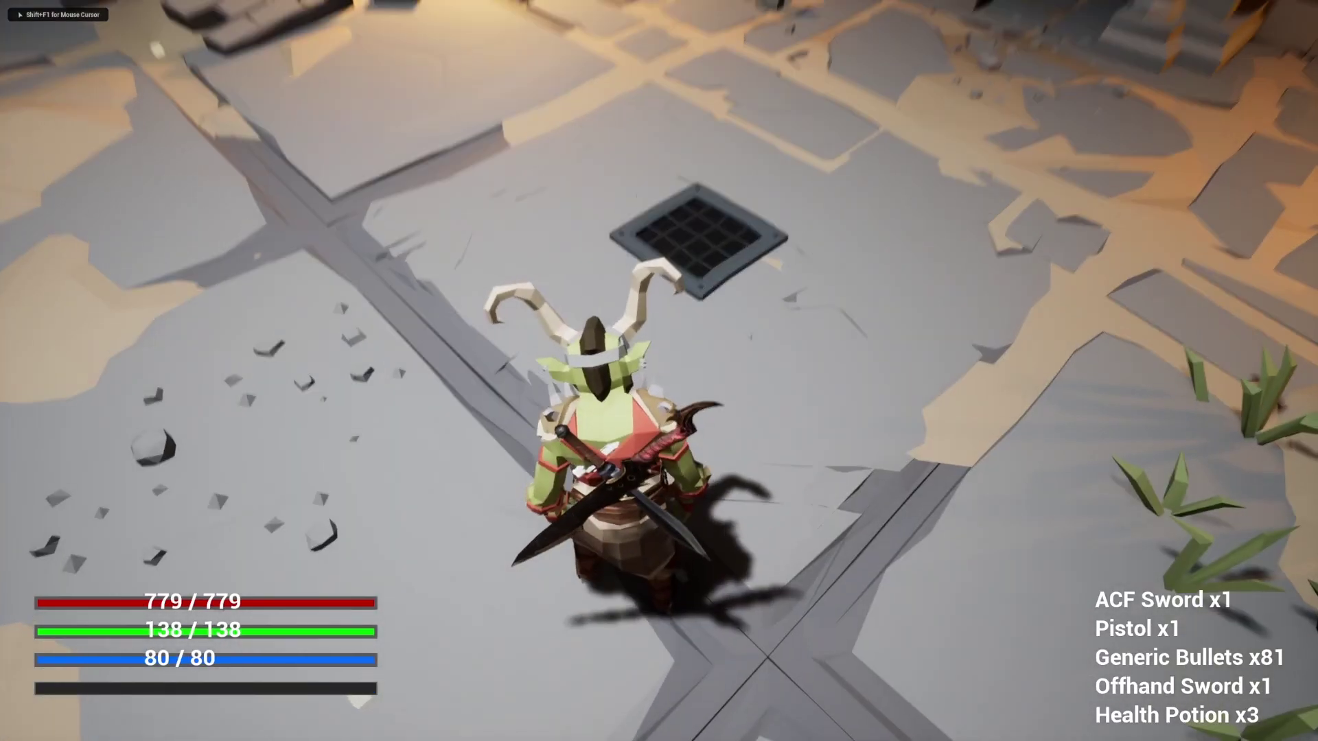
key("1")
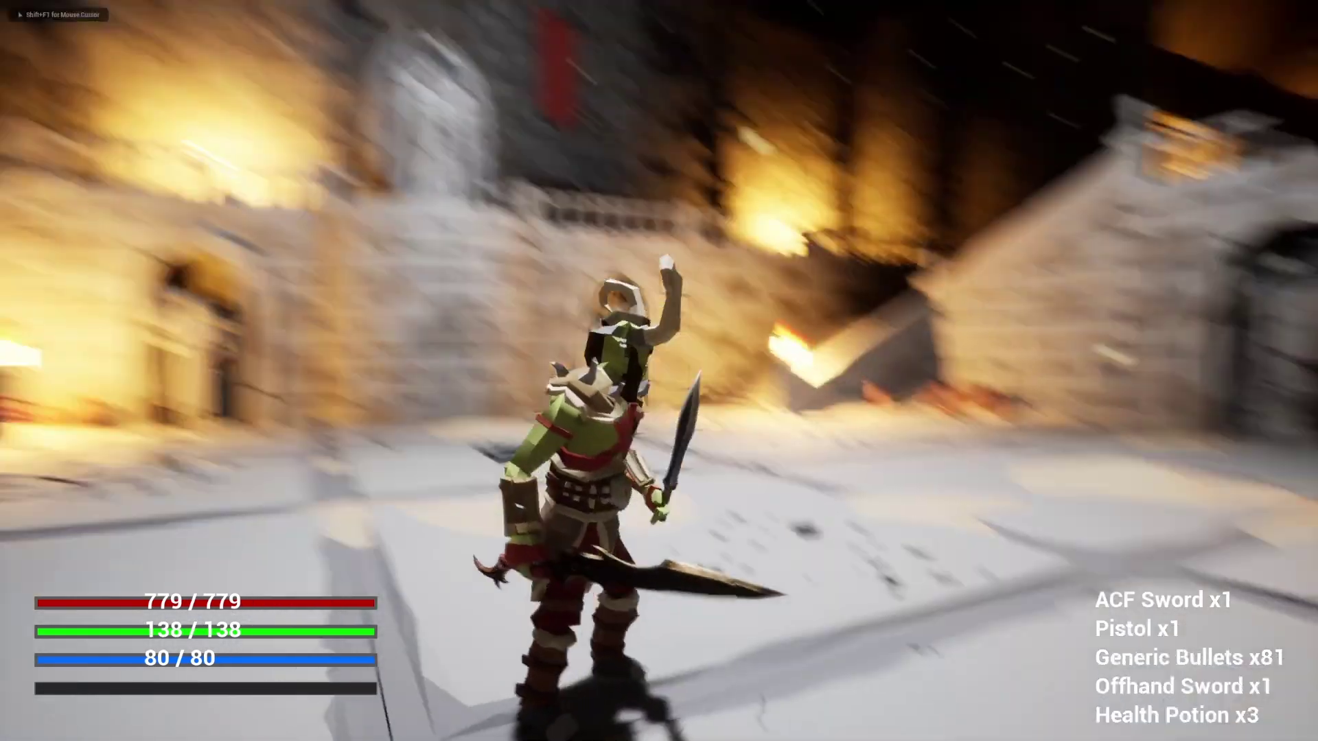
Run around the courtyard attacking repeatedly to check the swords in the hands, and end the full-screen play test.
key("w")
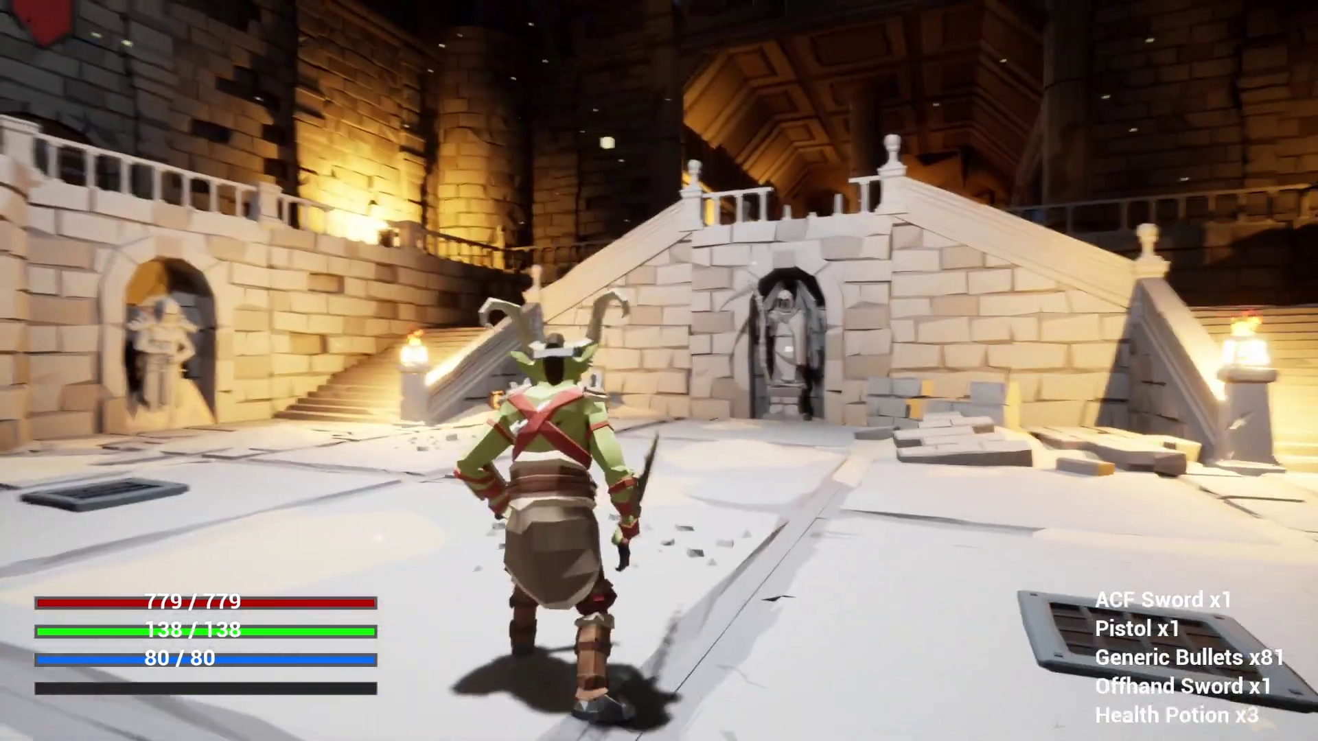
left_click(659, 371)
left_click(659, 370)
left_click(659, 370)
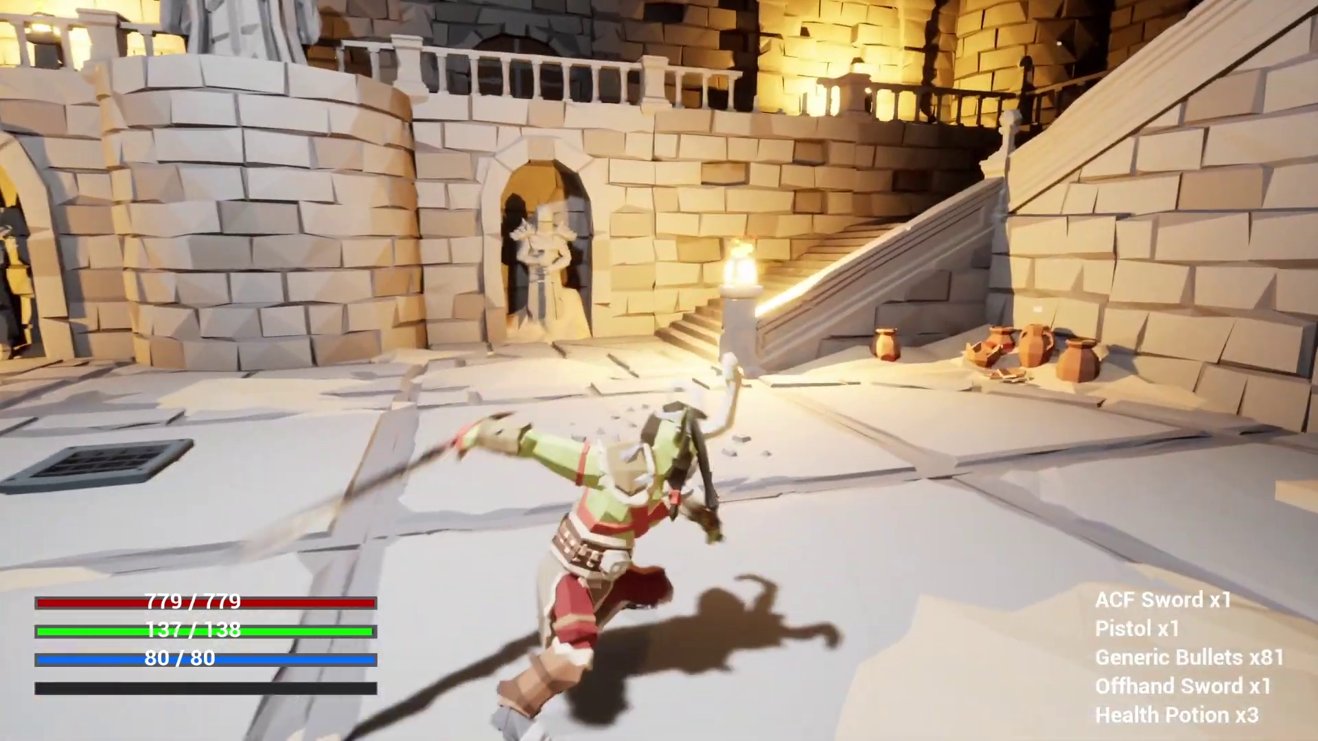
left_click(659, 371)
left_click(659, 371)
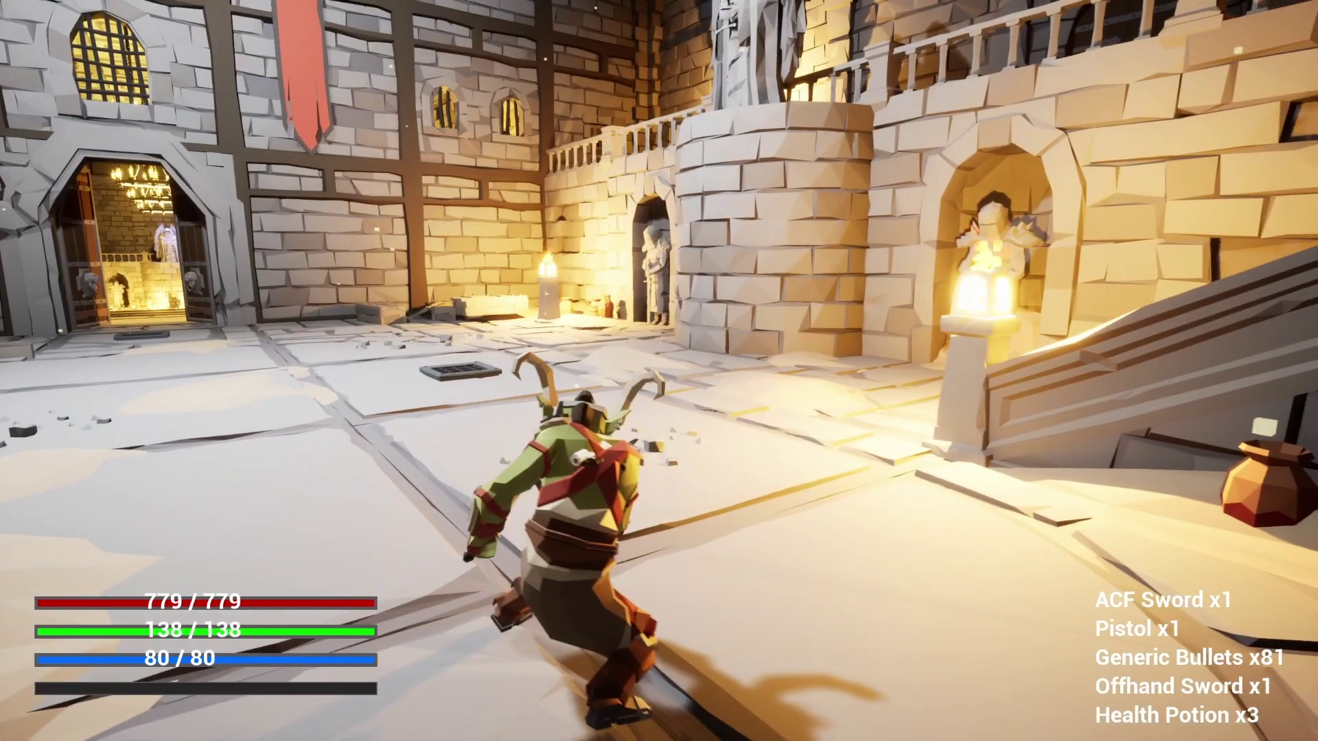
key("w")
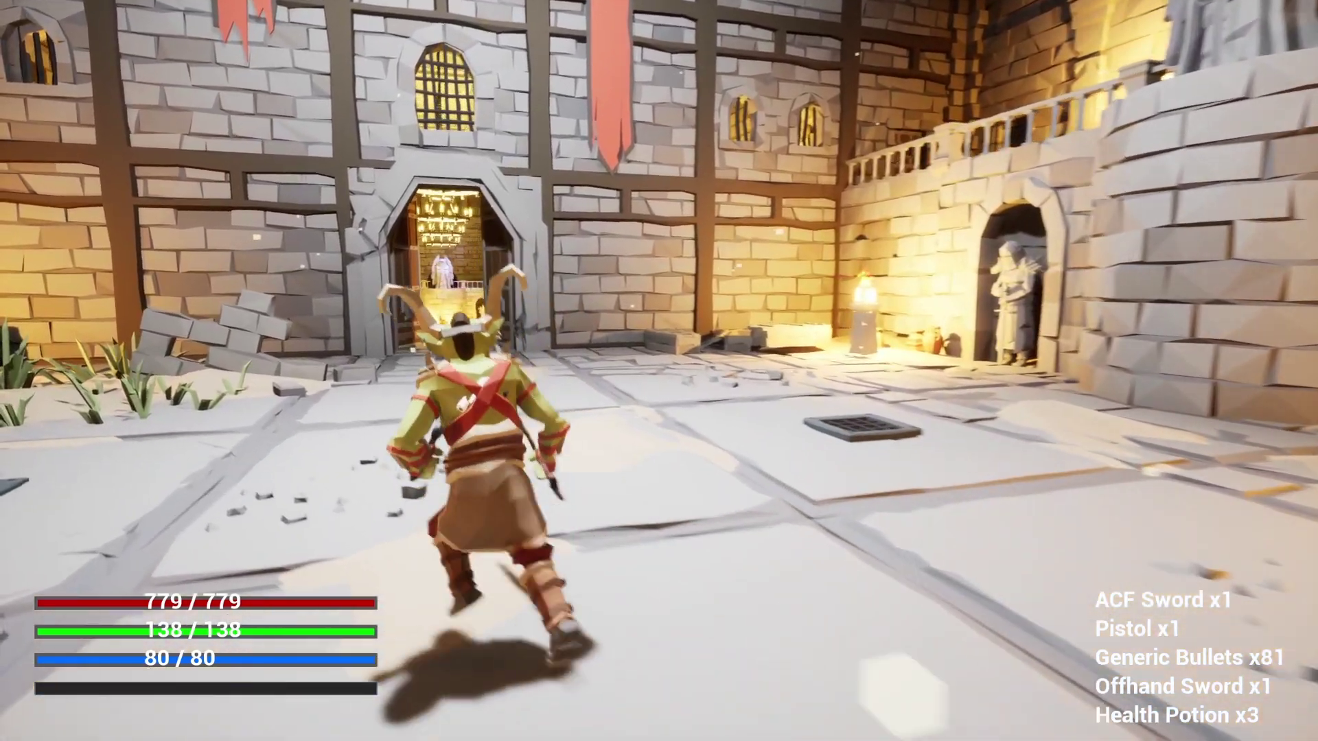
key("1")
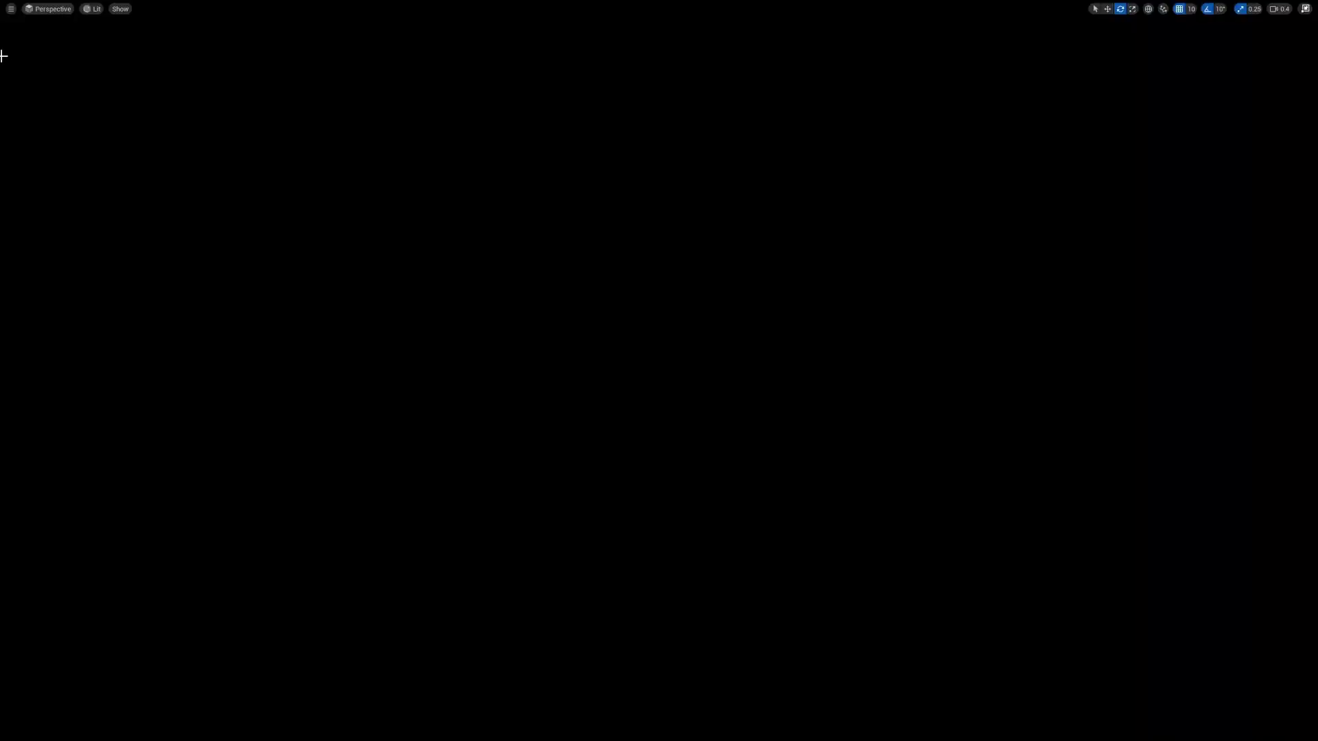
key("F11")
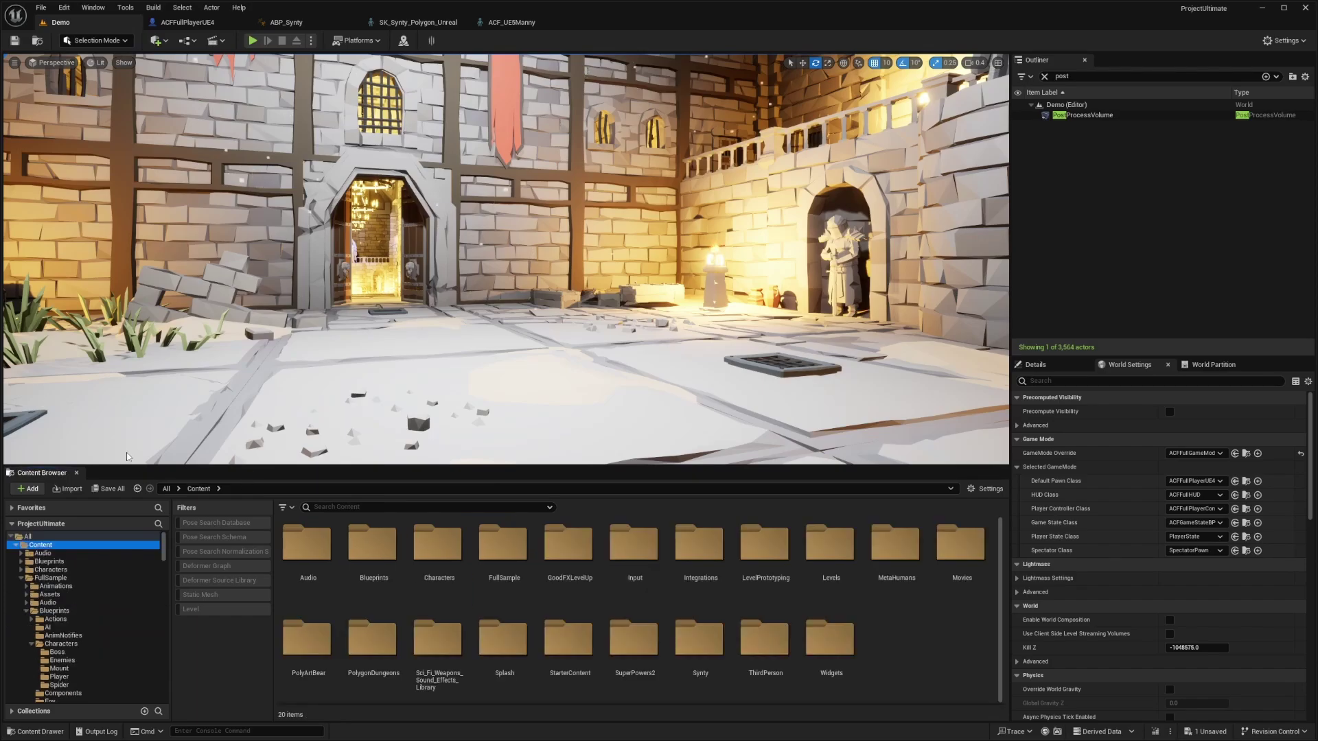
Open the project's FullSample/Blueprints/Items/Weapons content folder.
left_click(43, 578)
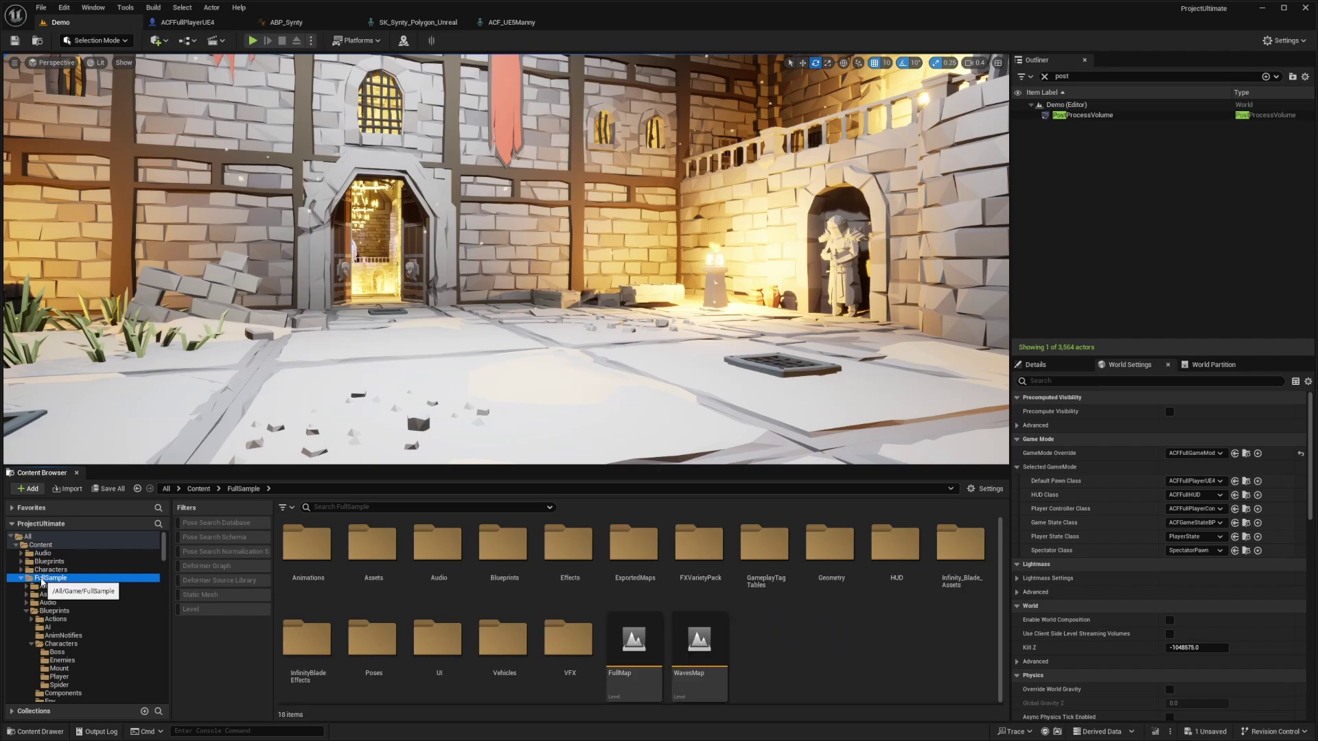
double_click(504, 549)
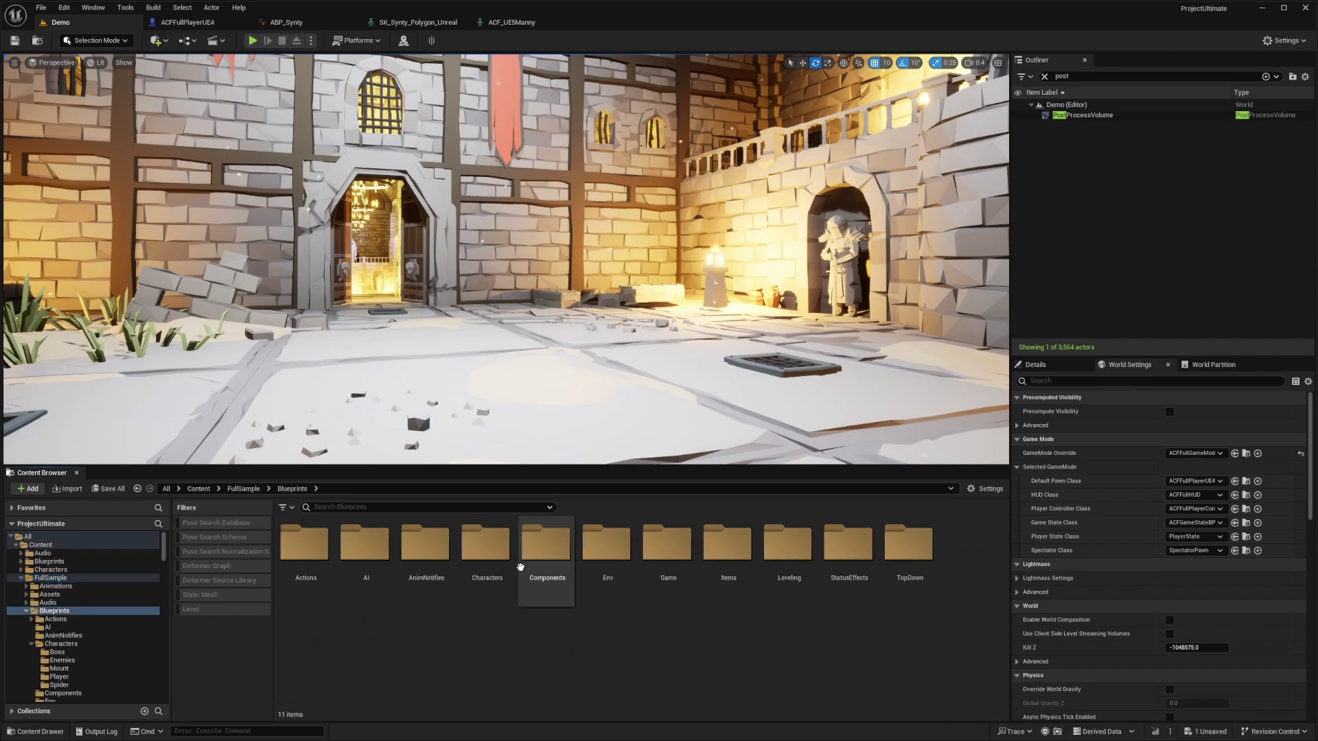
double_click(726, 556)
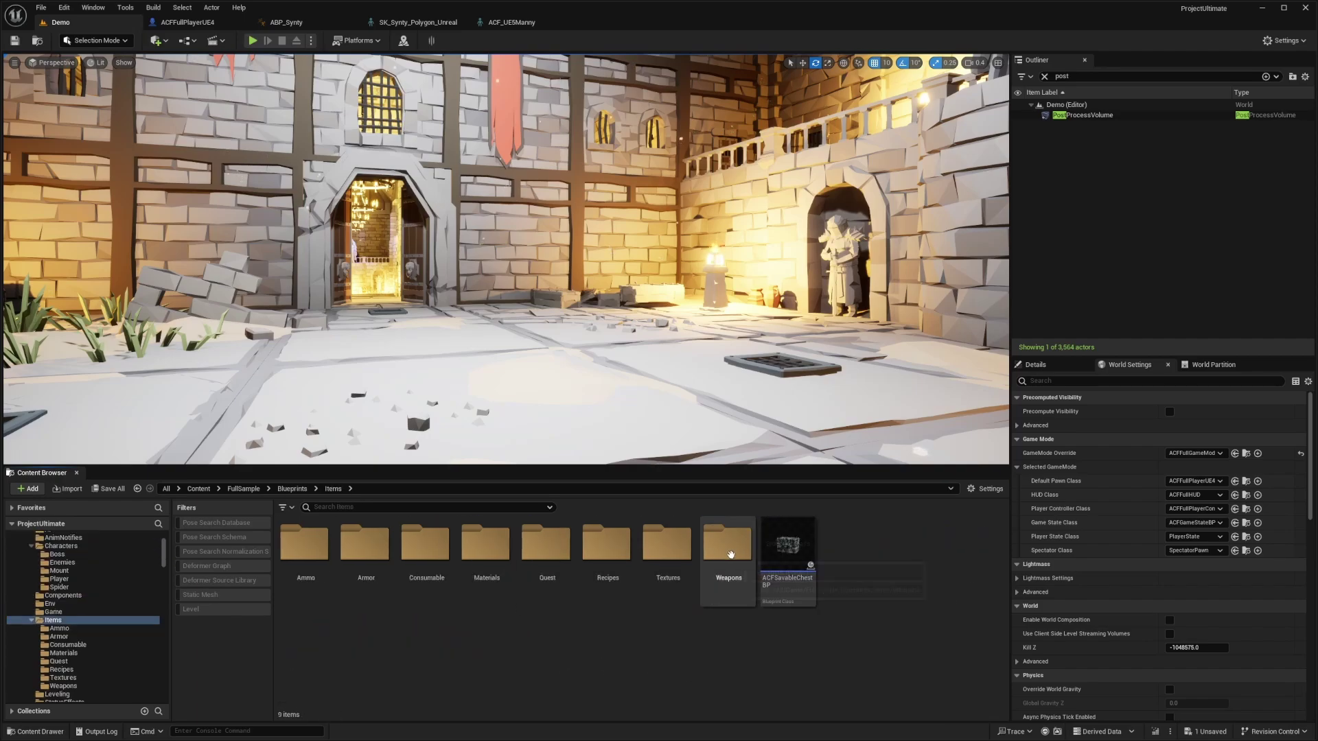
left_click(724, 579)
double_click(724, 578)
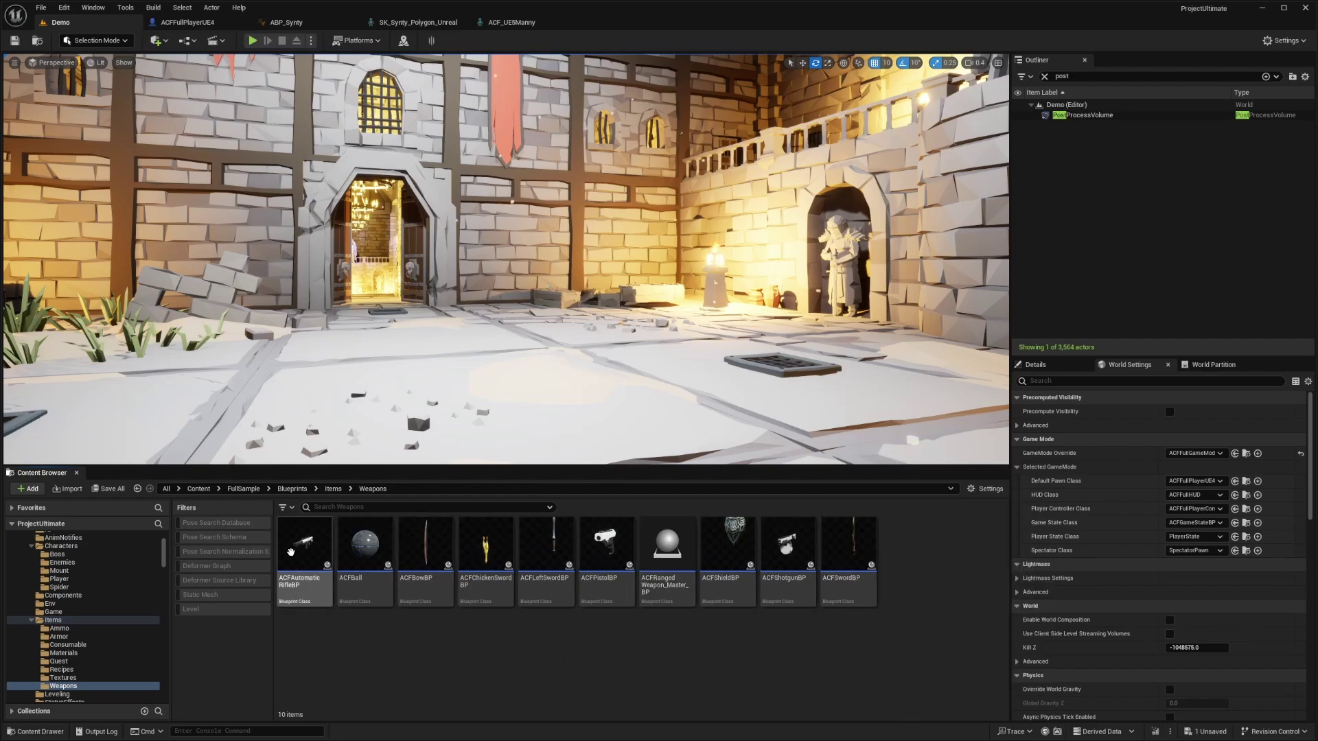
Create a Blueprint class named Sword01_BP in the Weapons folder with ACFMeleeWeapon as its parent class.
right_click(903, 555)
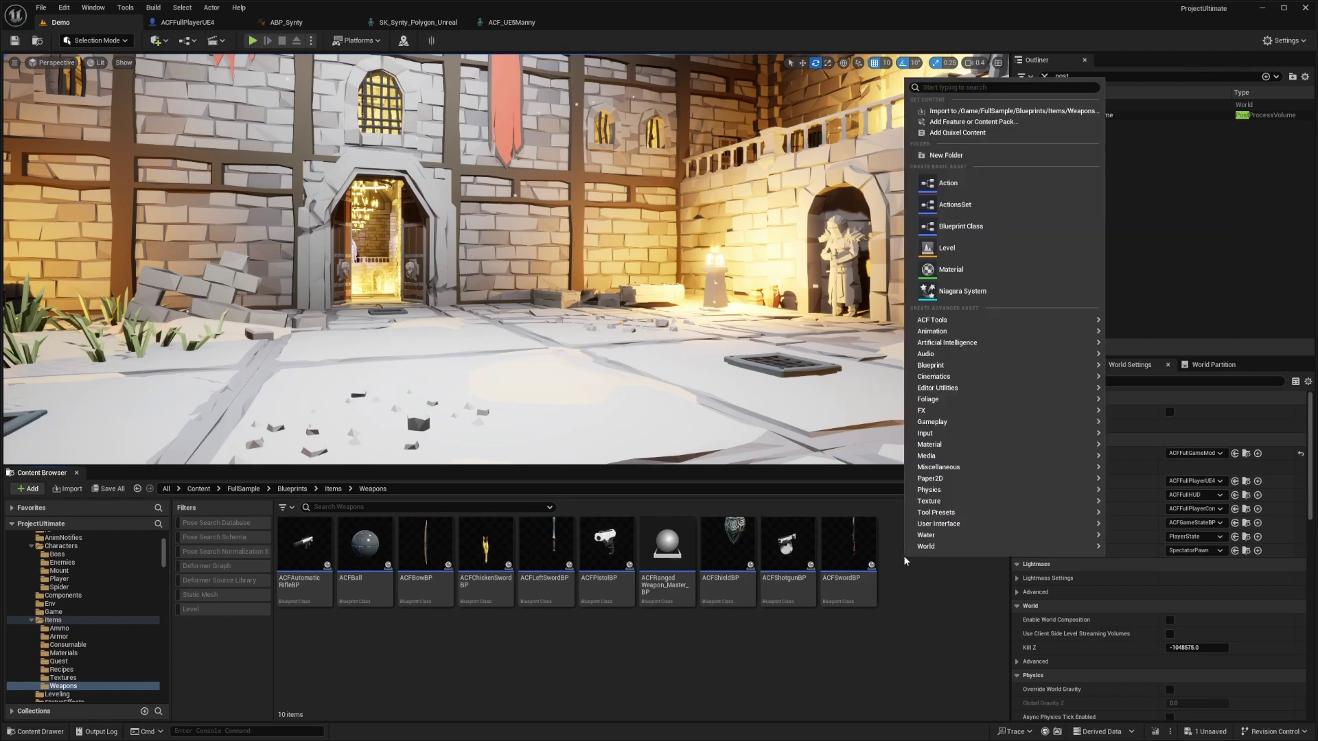
left_click(953, 228)
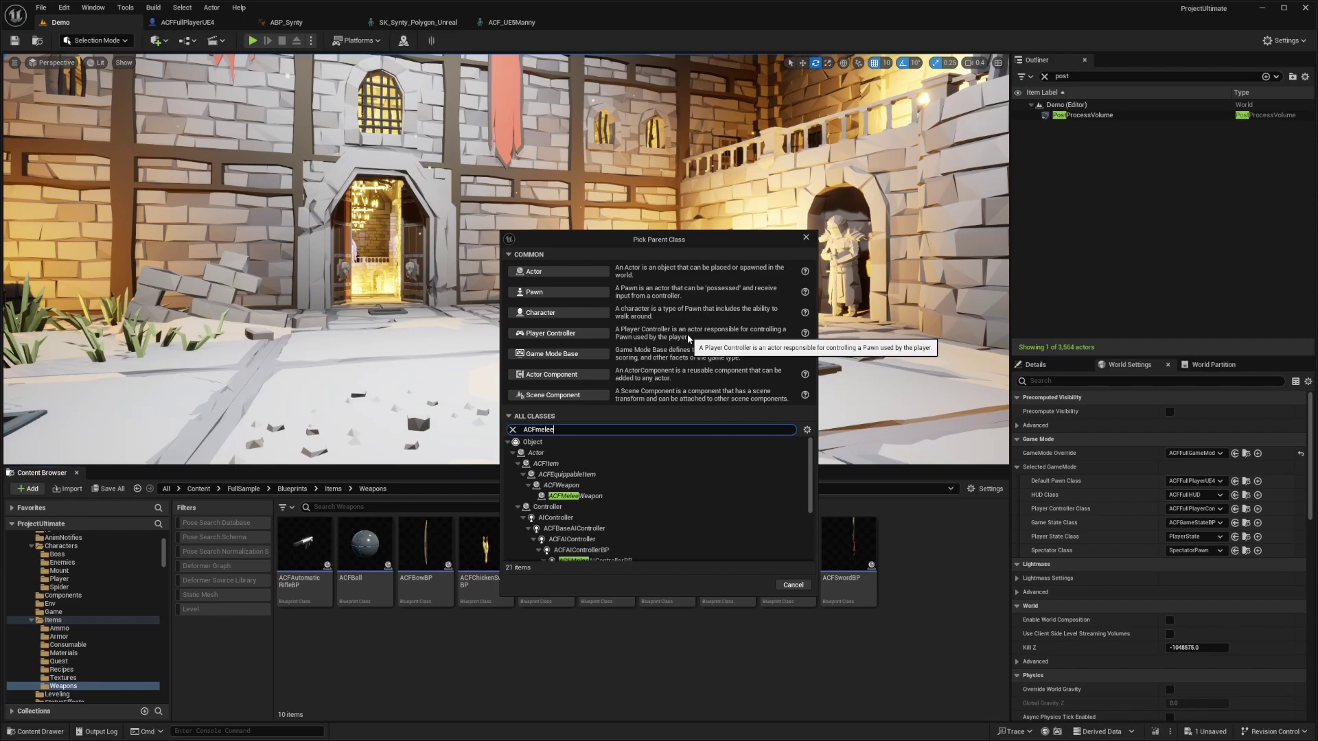
left_click(728, 496)
left_click(753, 585)
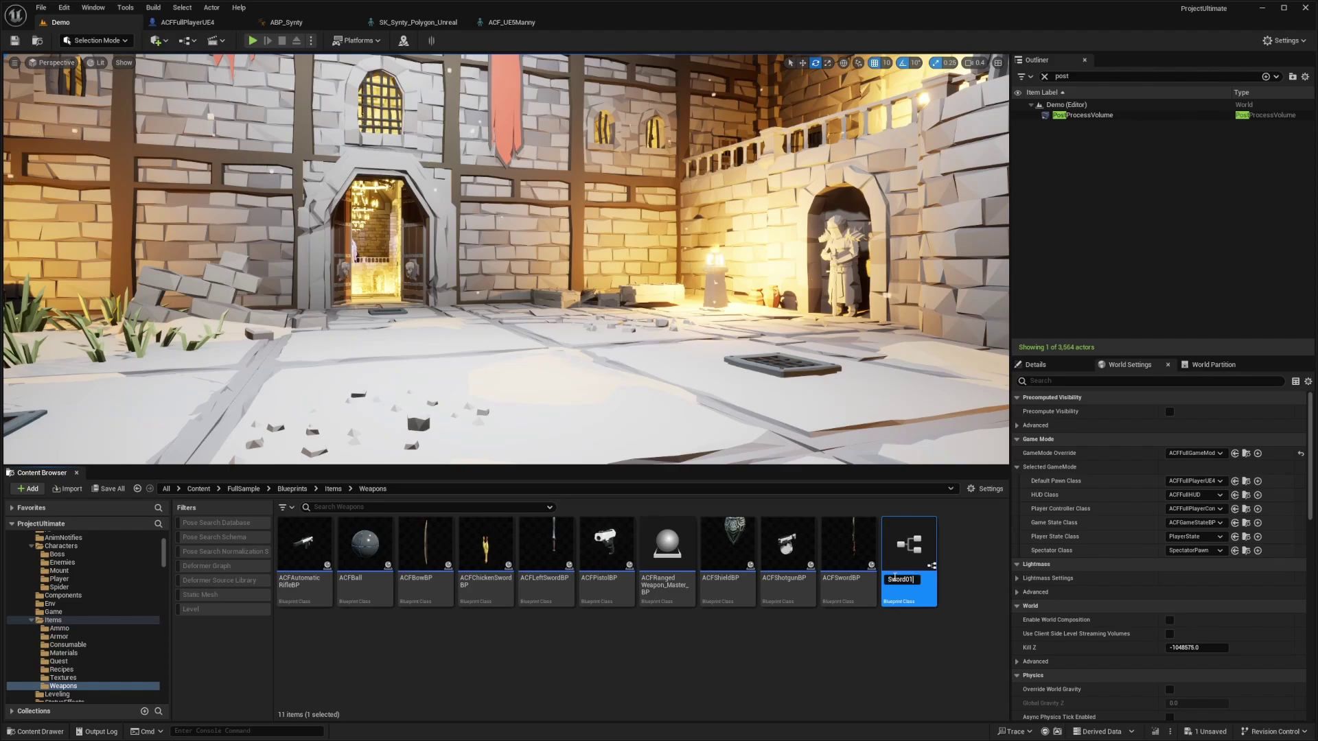
key("Return")
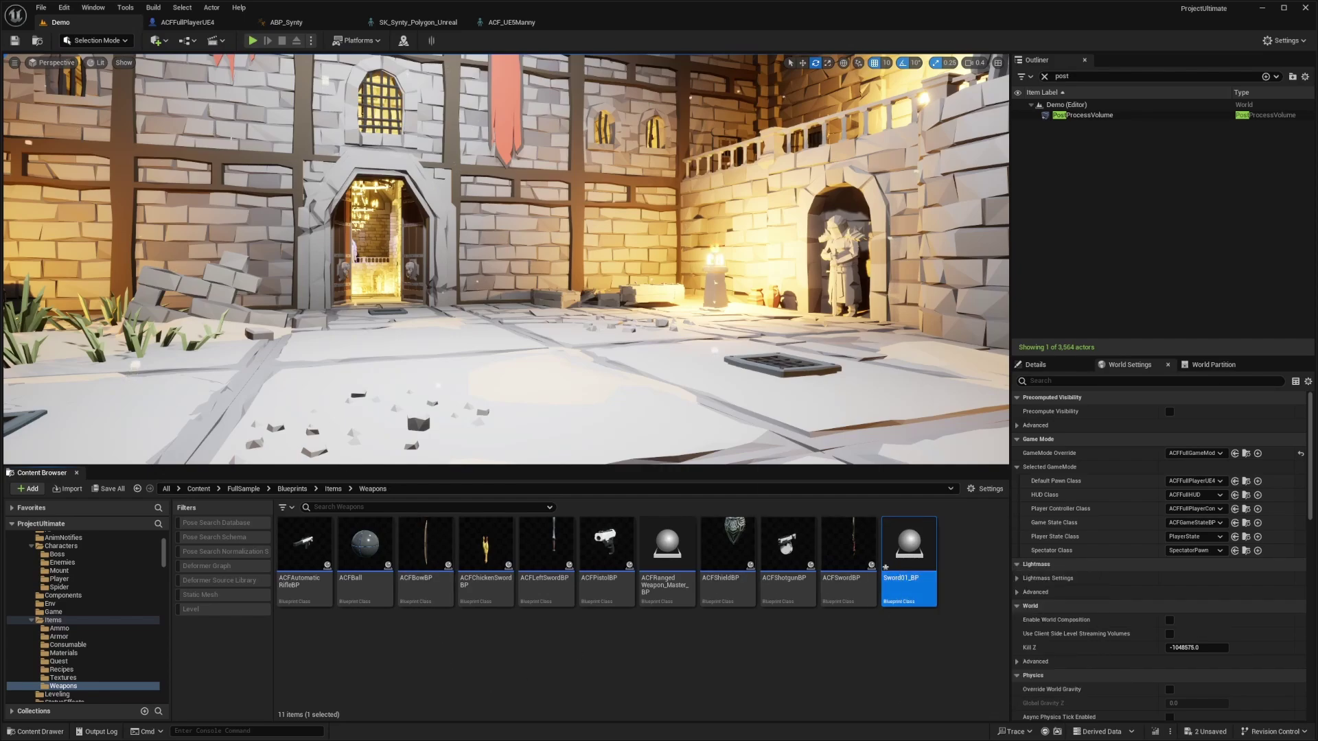
Search the plugins for "skeletal" to check that Skeletal Mesh Editing Tools is enabled, and return to the Demo level.
left_click(60, 9)
left_click(80, 178)
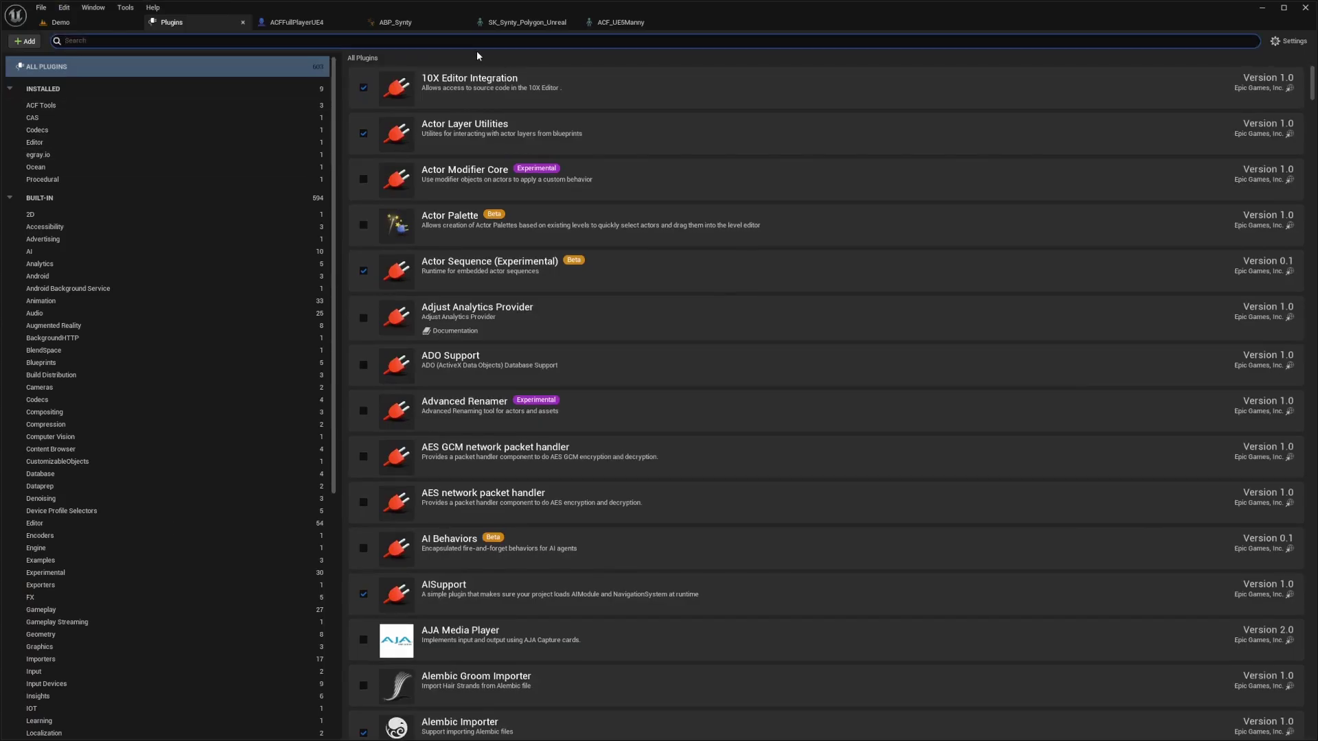
type("skeletal")
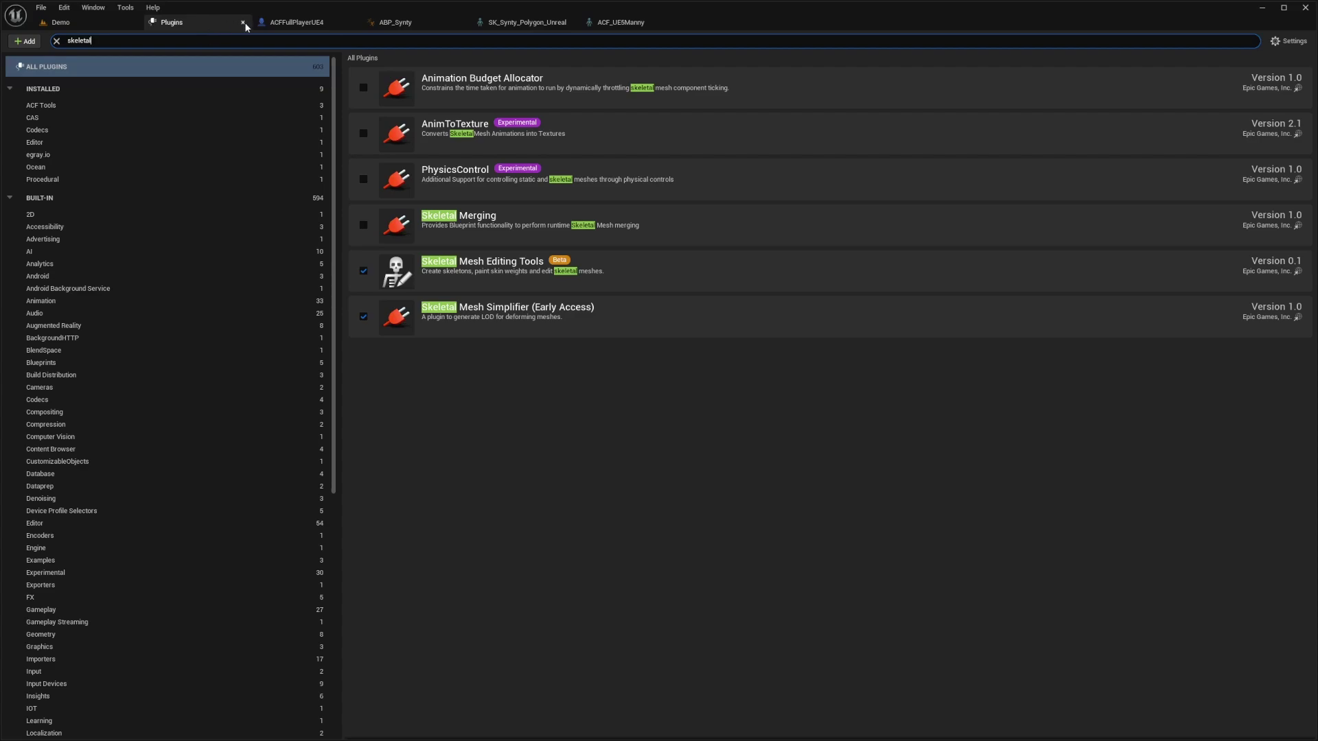
left_click(79, 30)
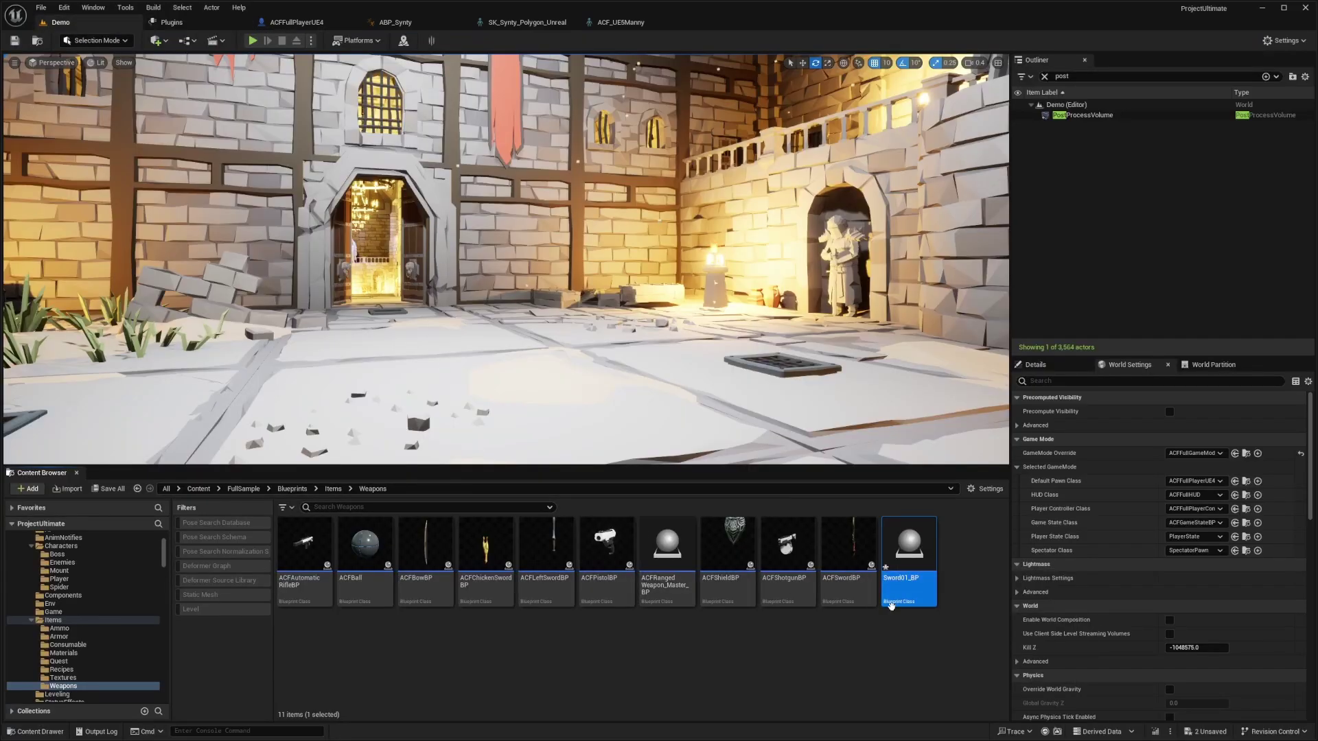
Open Sword01_BP beside the Demo level and close all the other open editors.
double_click(901, 553)
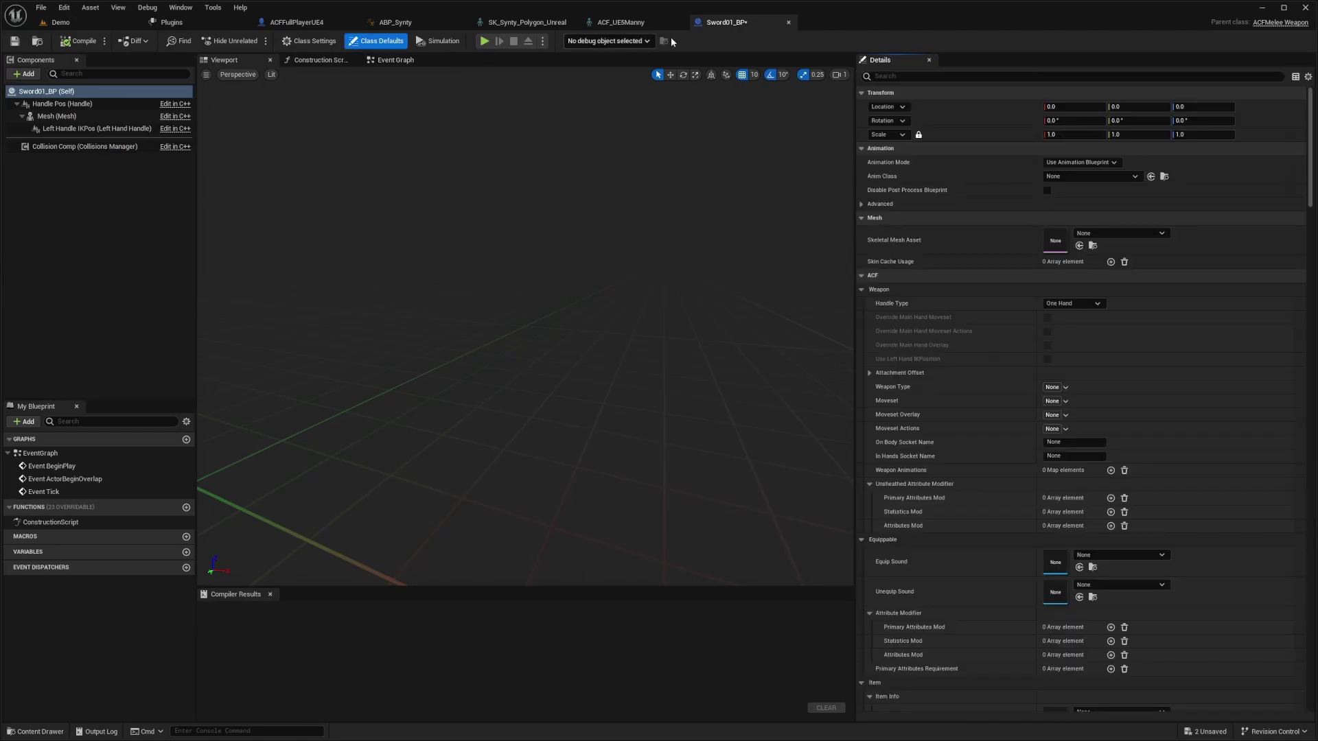
left_click(86, 22)
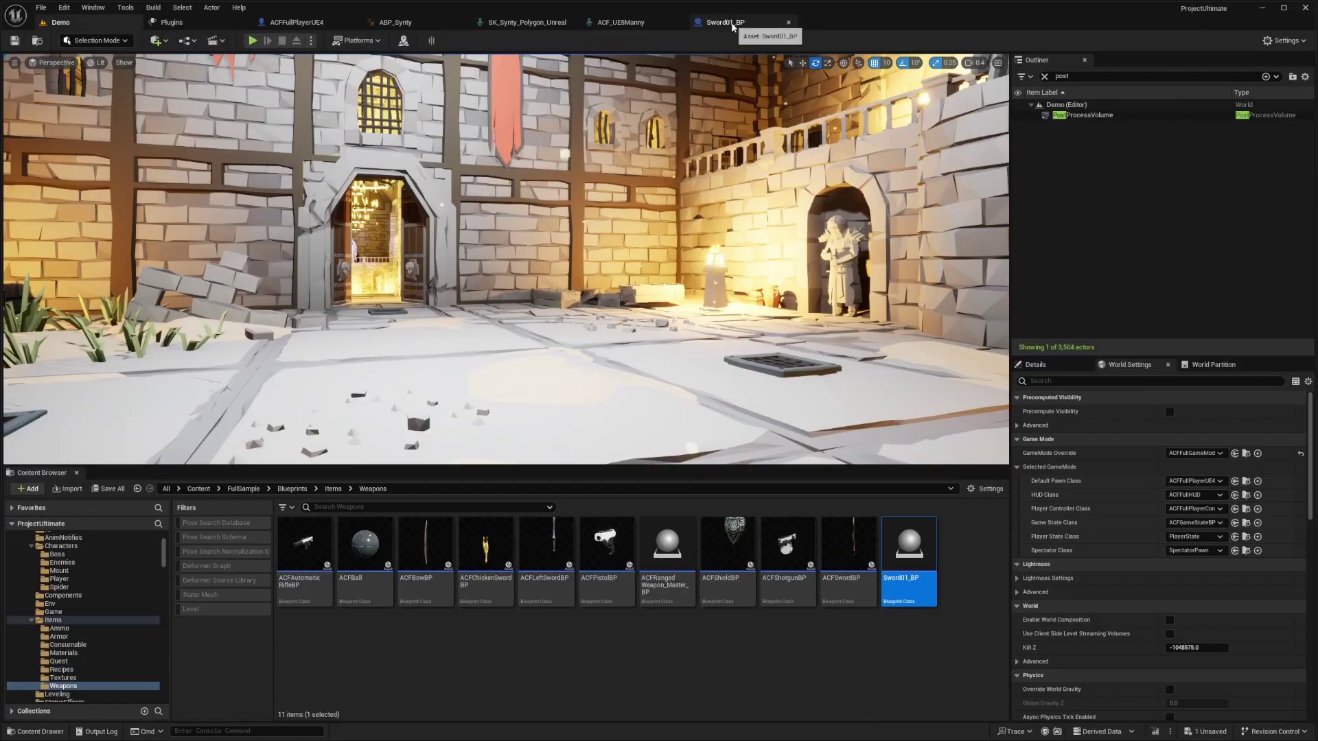
left_click_drag(731, 26, 199, 25)
left_click(352, 23)
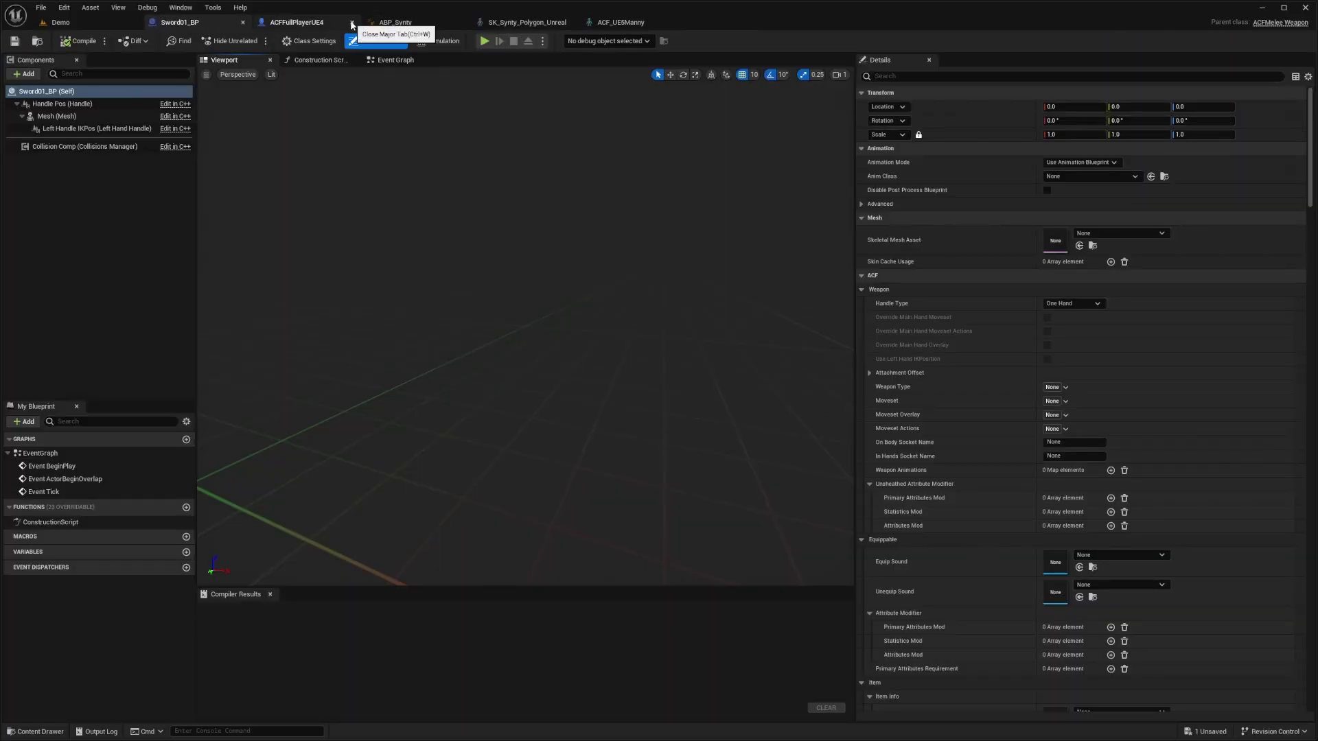
left_click(353, 23)
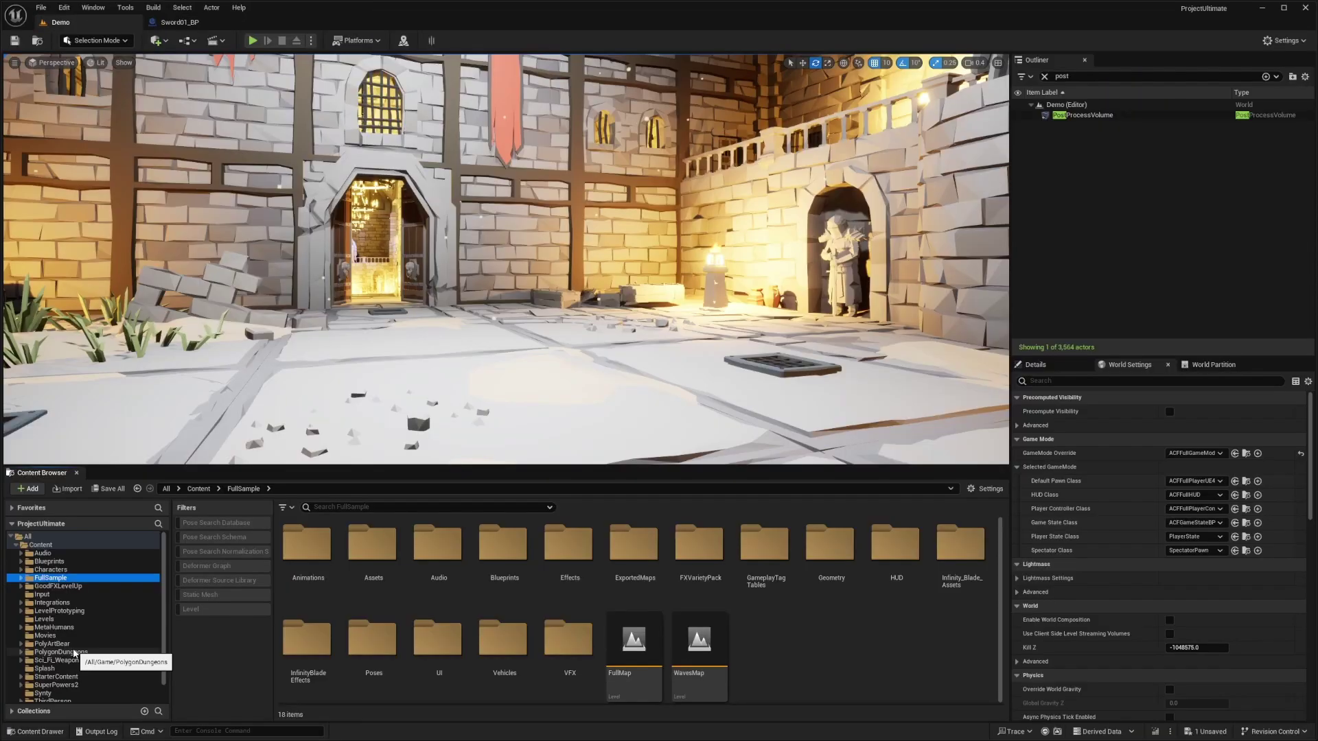
Enlarge the content browser and open the PolygonDungeons/Meshes/Weapons folder.
left_click(79, 652)
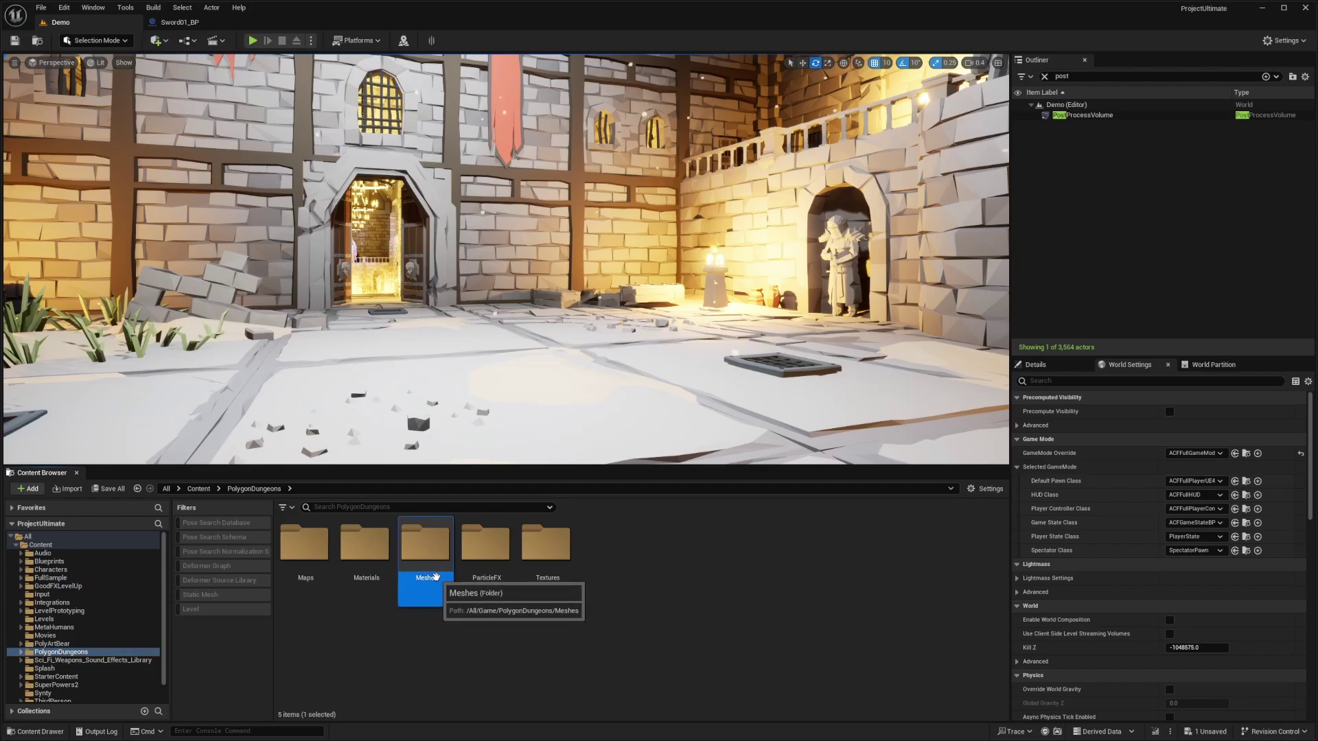
double_click(426, 546)
double_click(475, 587)
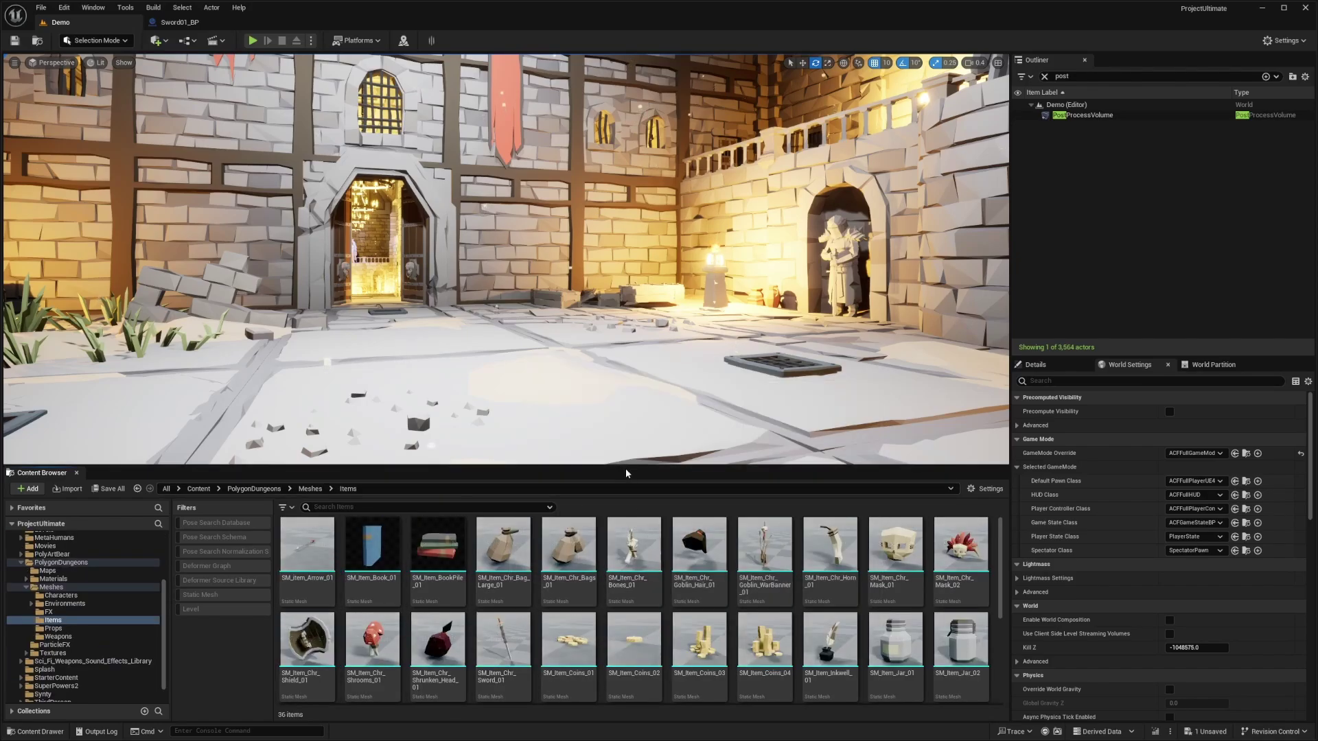
left_click_drag(624, 466, 624, 292)
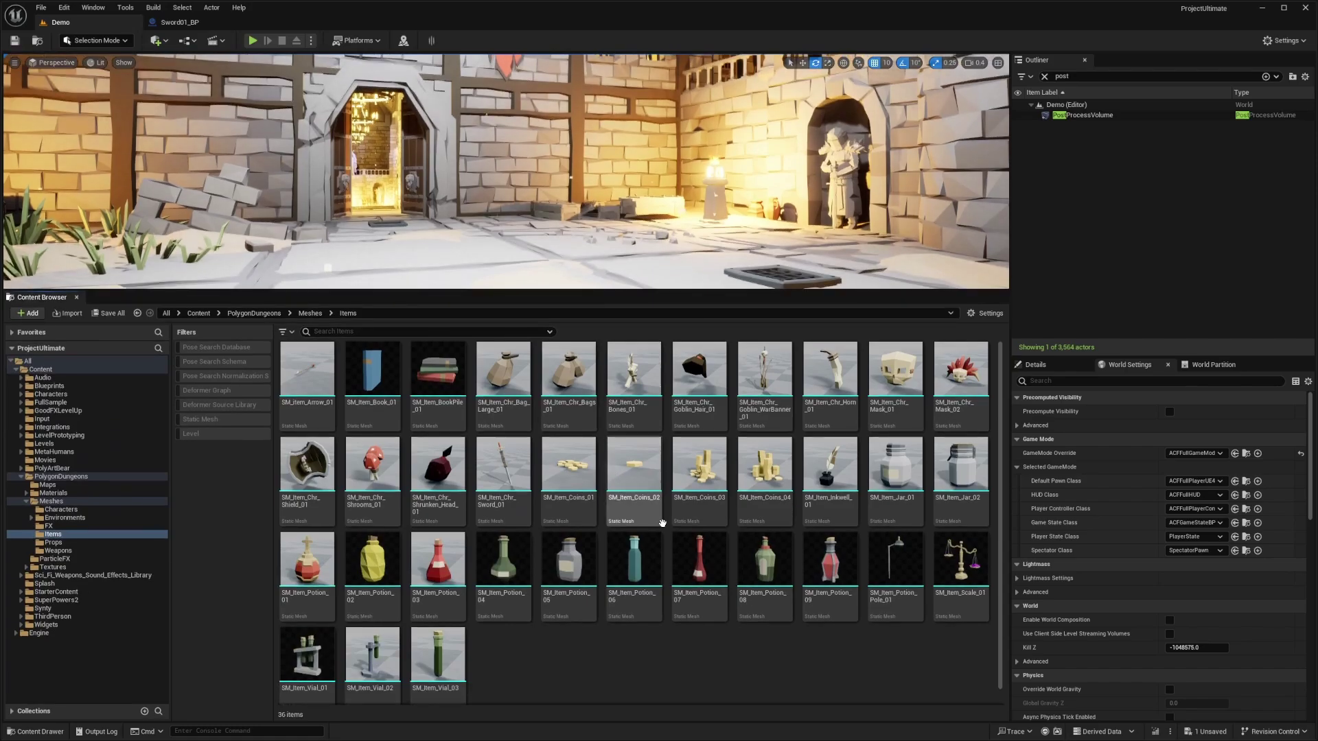
key("alt+Left")
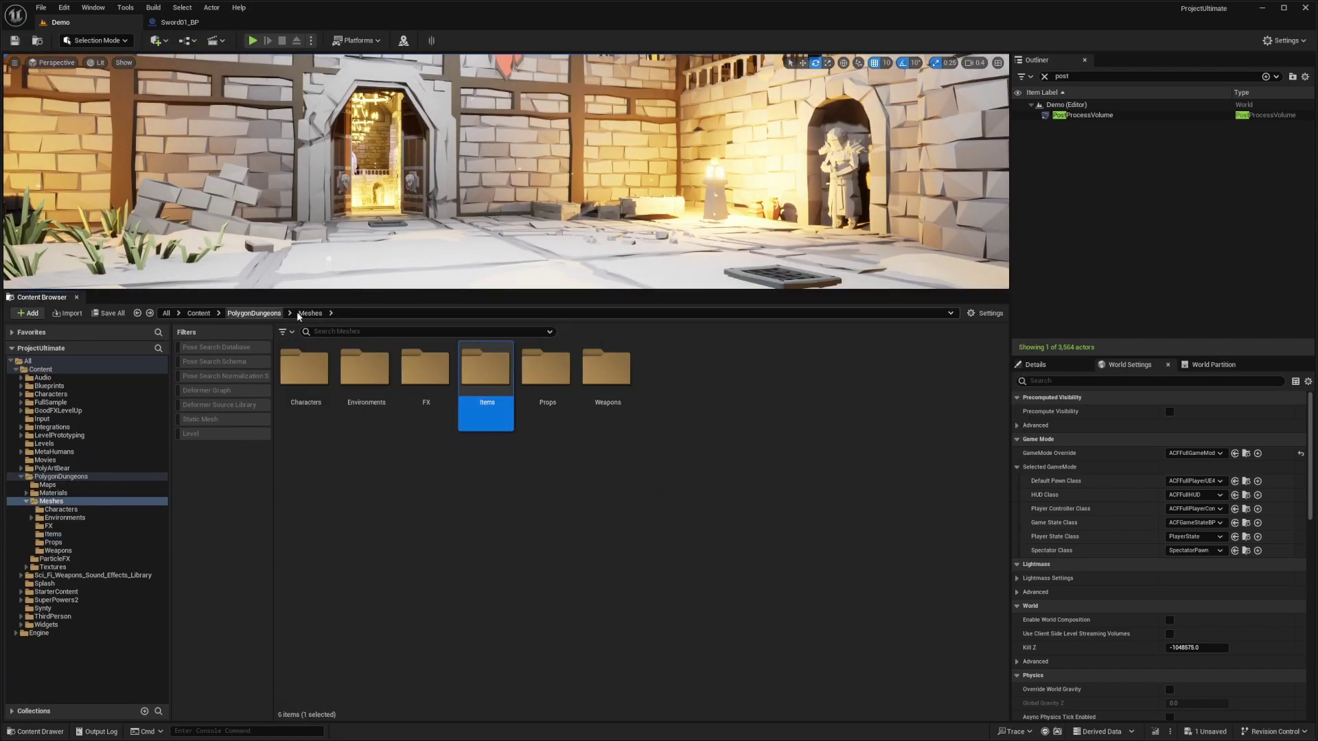
double_click(605, 369)
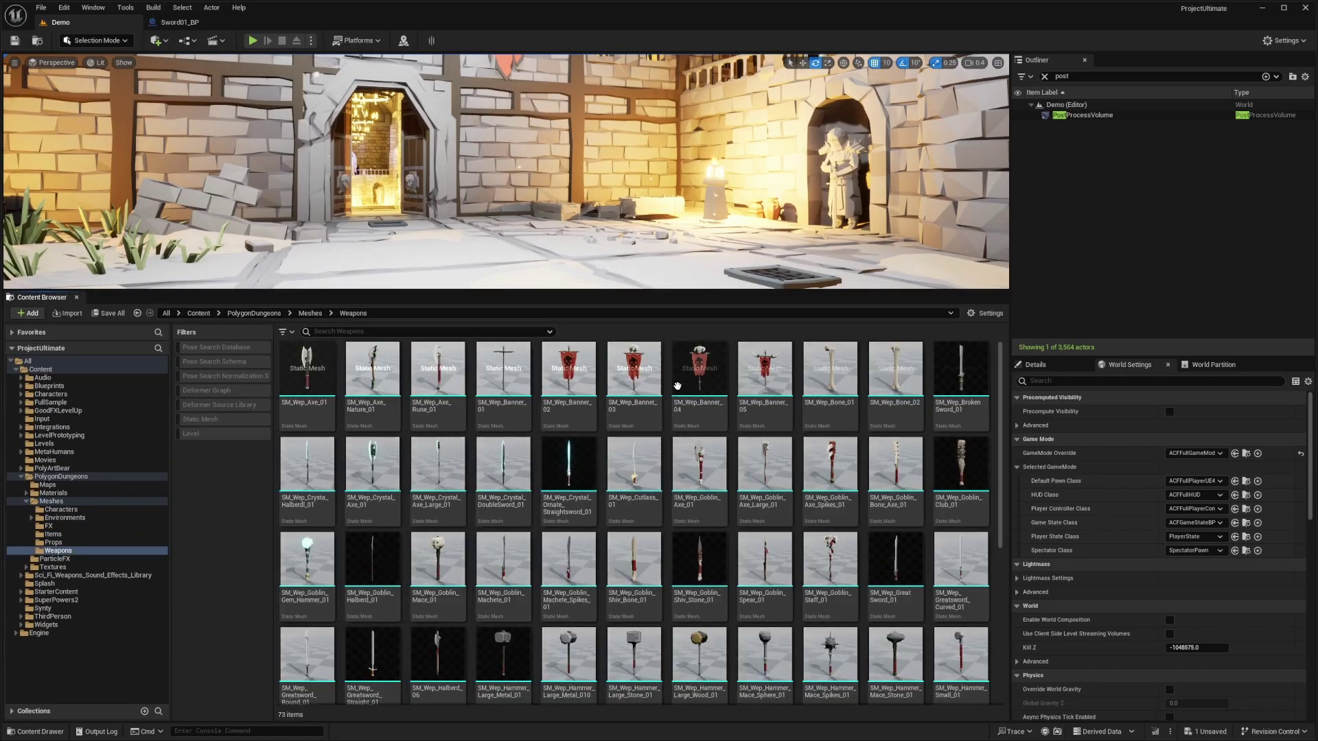
Convert the SM_Wep_Shield_Ornate_01 static mesh to a skeletal mesh with a newly created skeleton and Bottom center root bone.
scroll(736, 603, "down", 4)
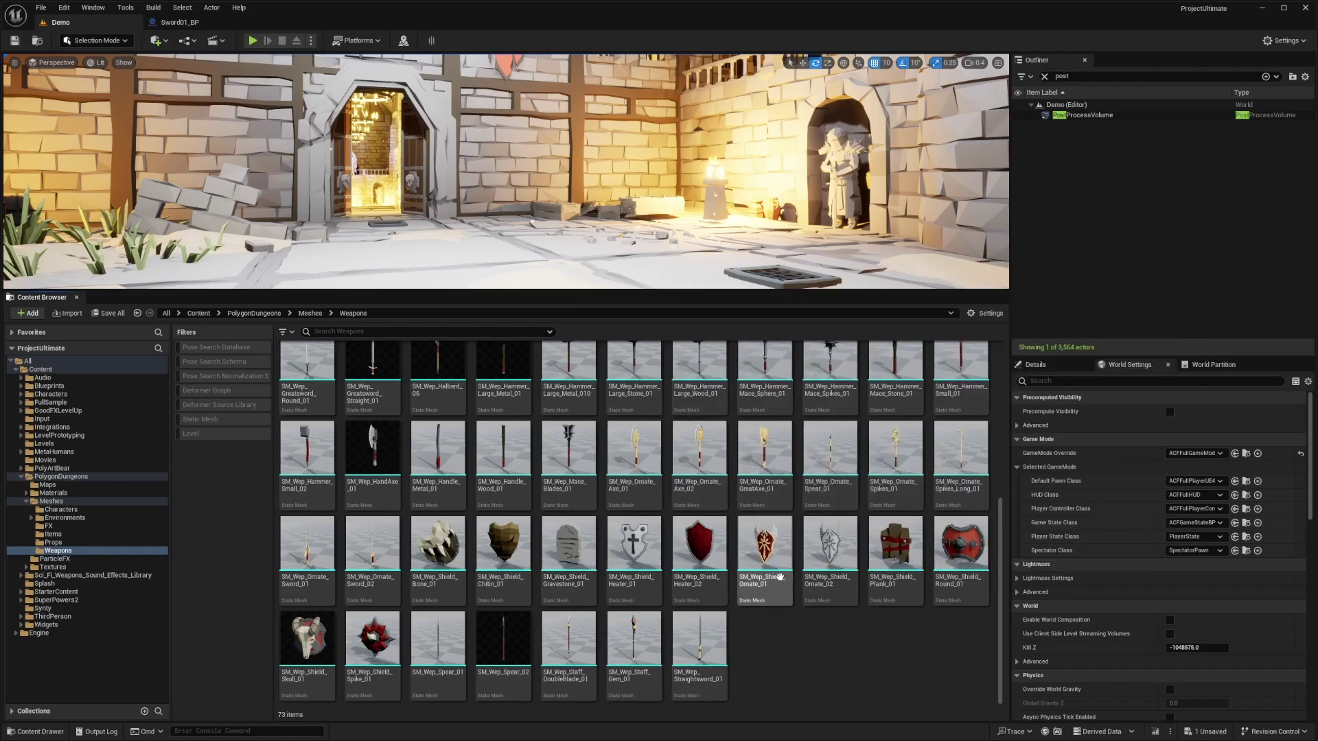
left_click(753, 560)
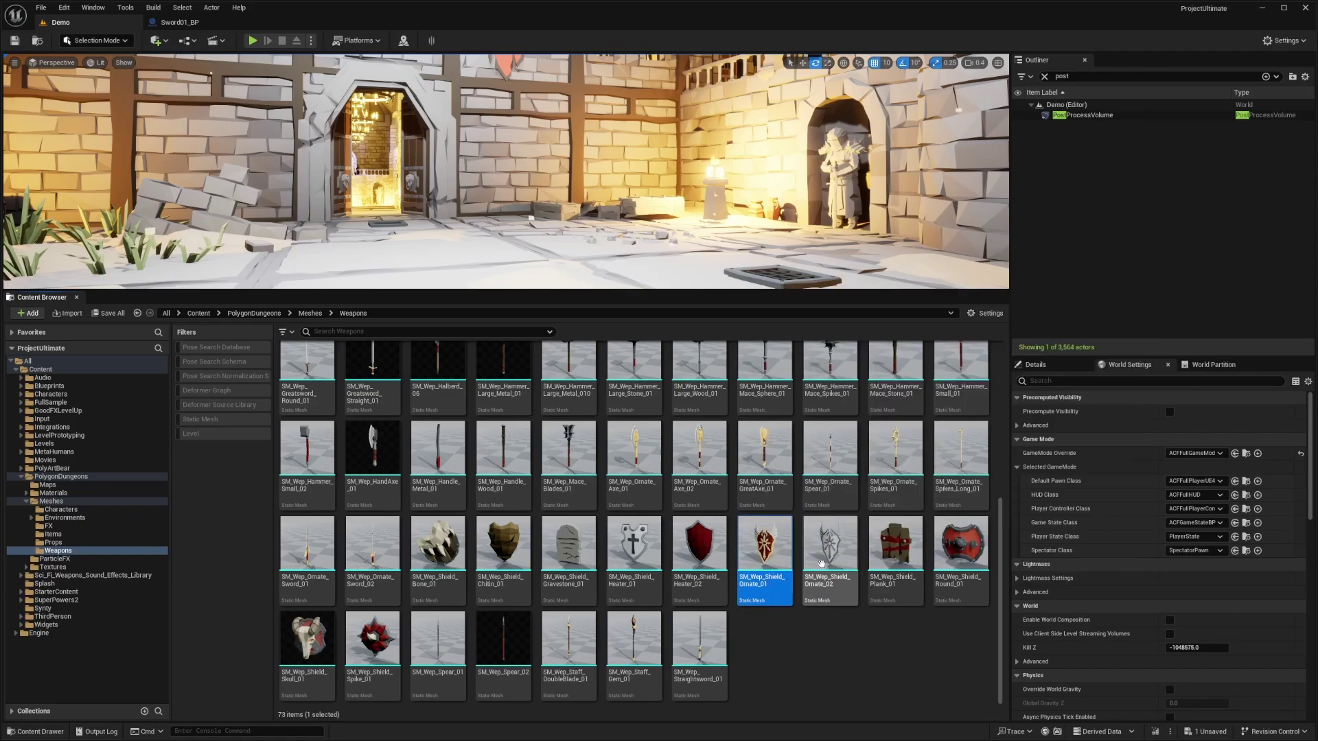
right_click(766, 557)
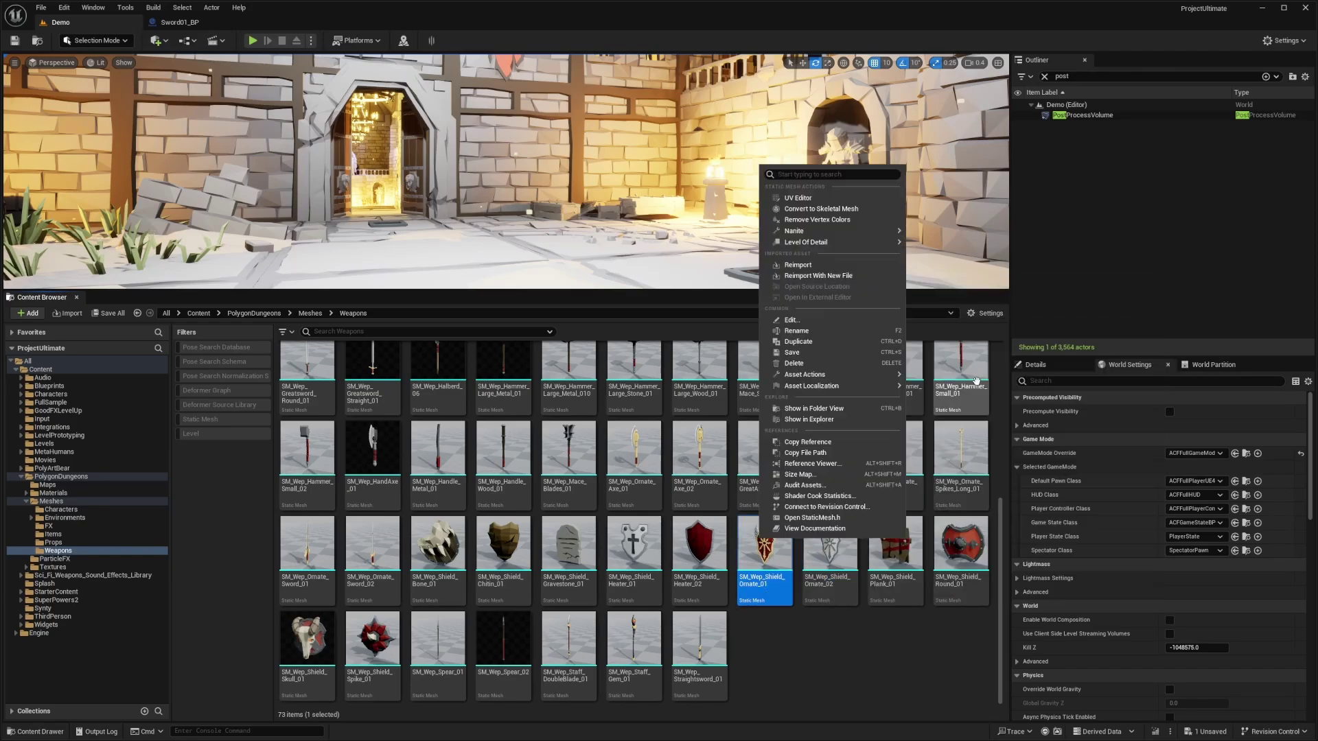
mouse_move(829, 243)
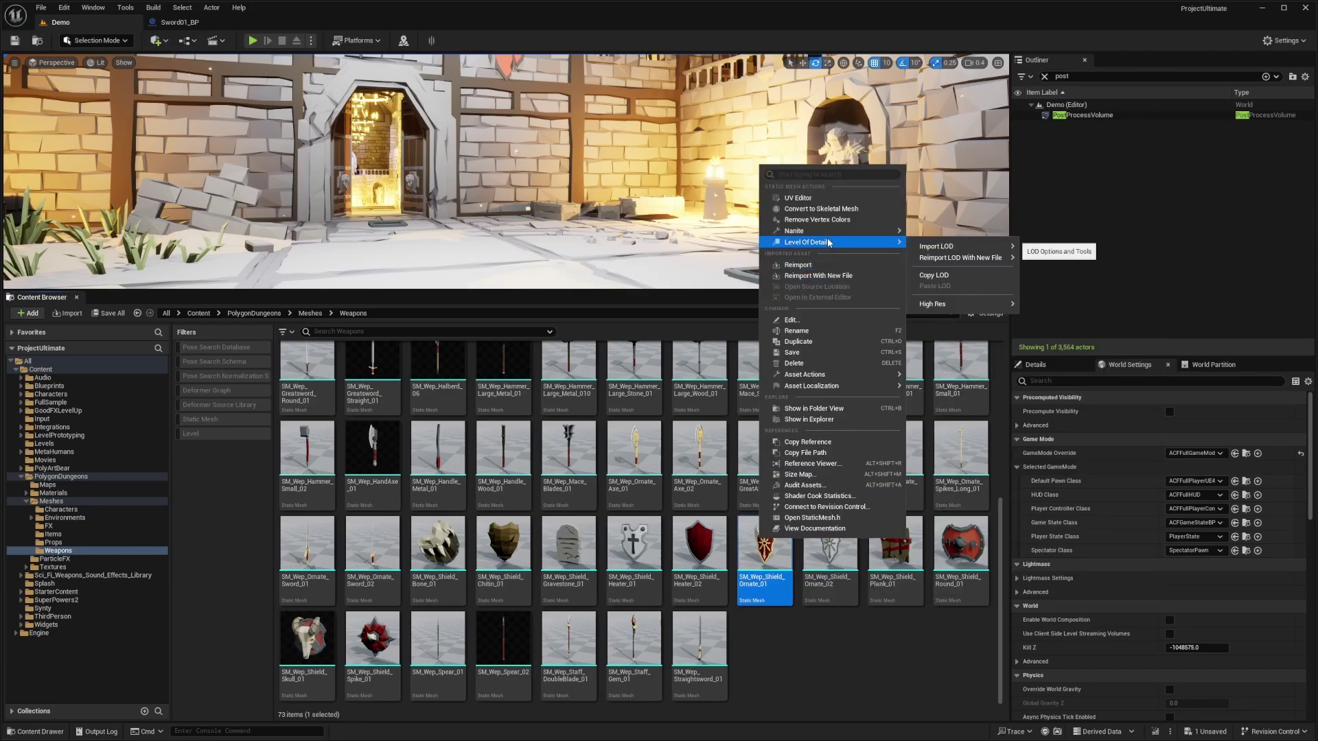
left_click(831, 211)
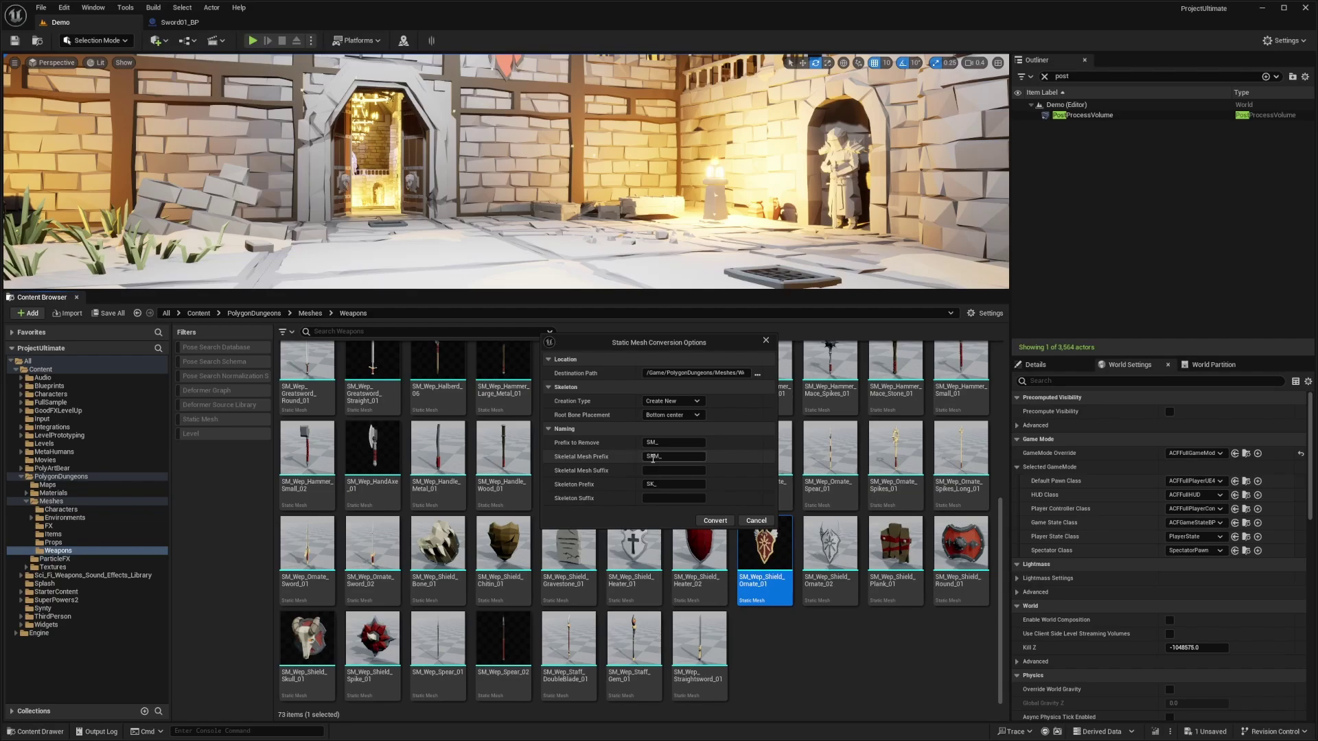
left_click(715, 520)
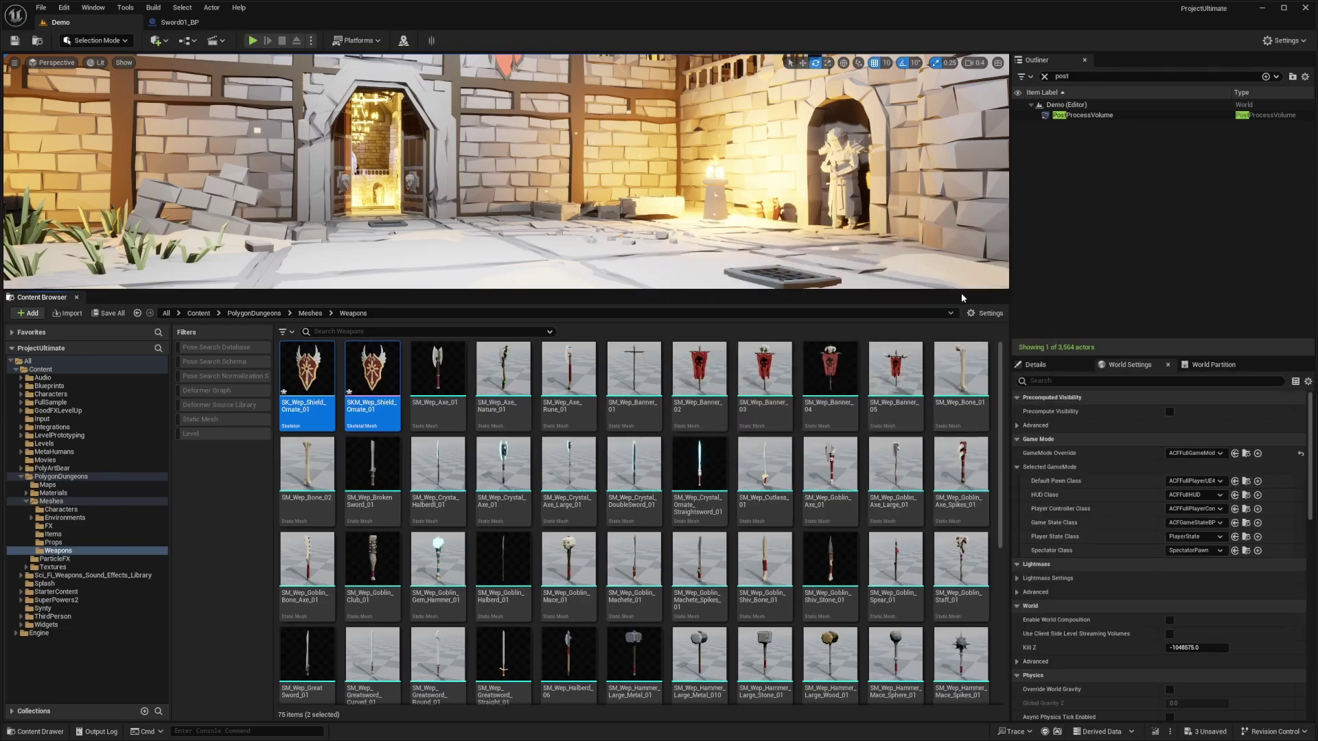
Convert the SM_Wep_Bone_01 static mesh to a skeletal mesh using the default conversion options.
left_click_drag(939, 292, 940, 253)
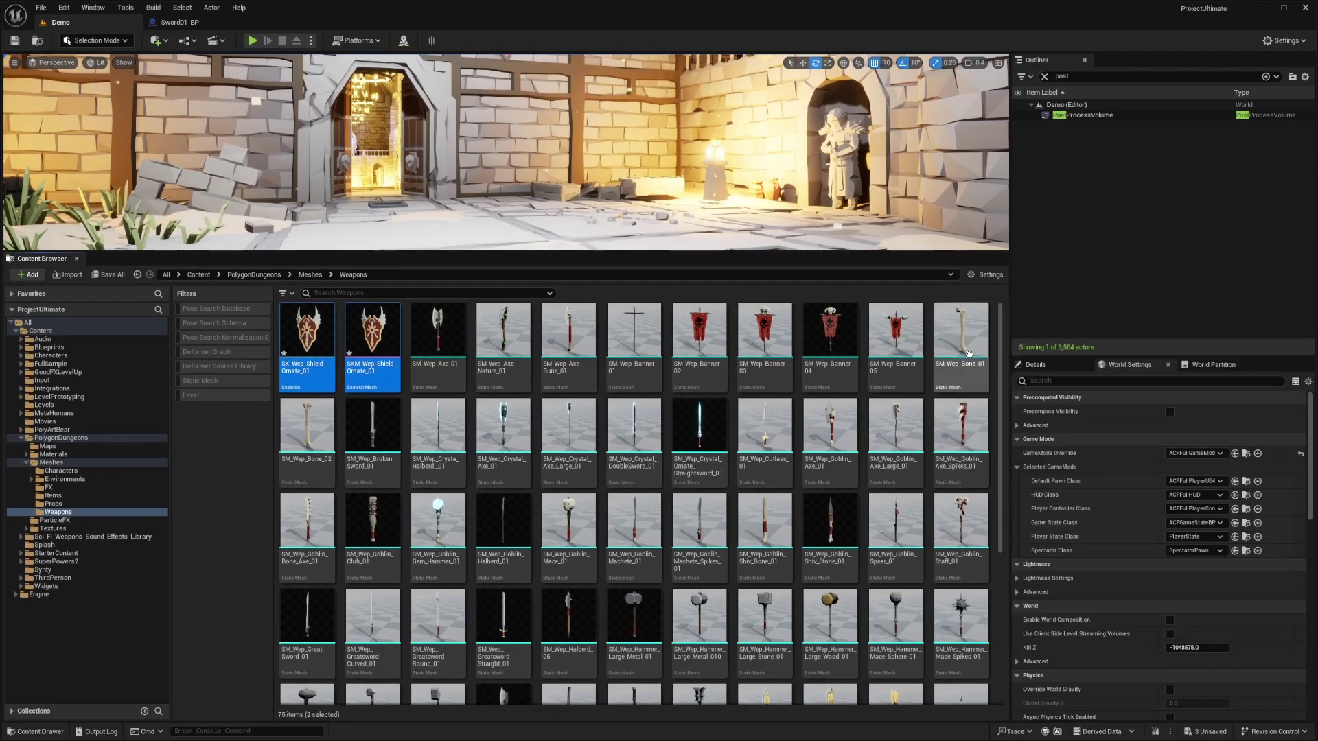
mouse_move(972, 339)
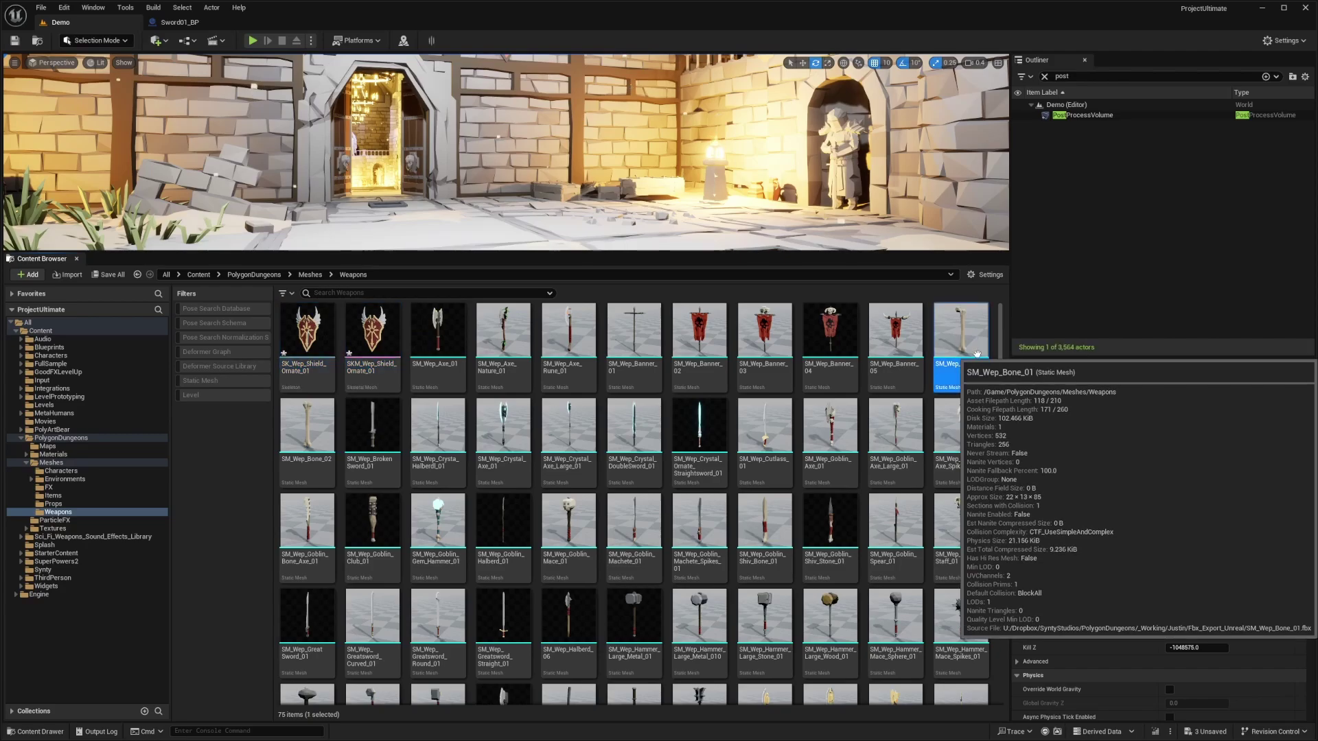
right_click(972, 341)
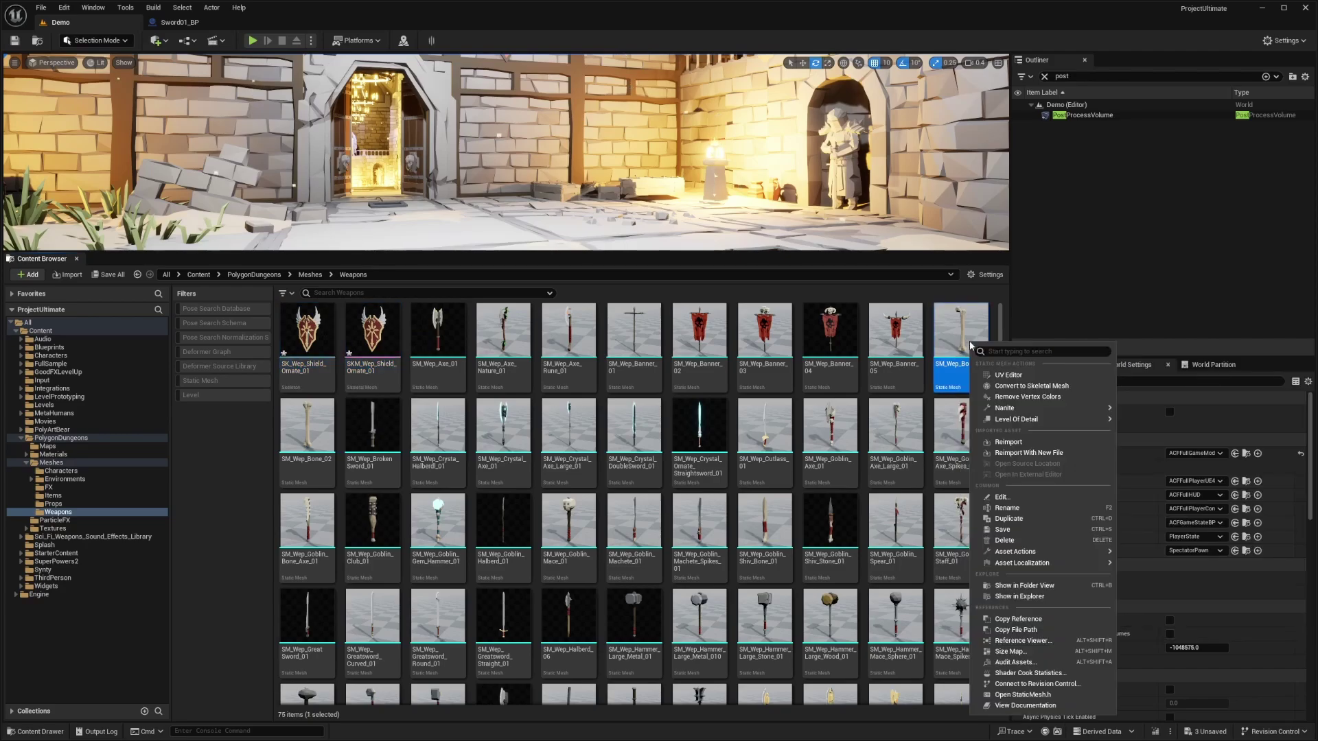
left_click(1032, 386)
left_click(708, 520)
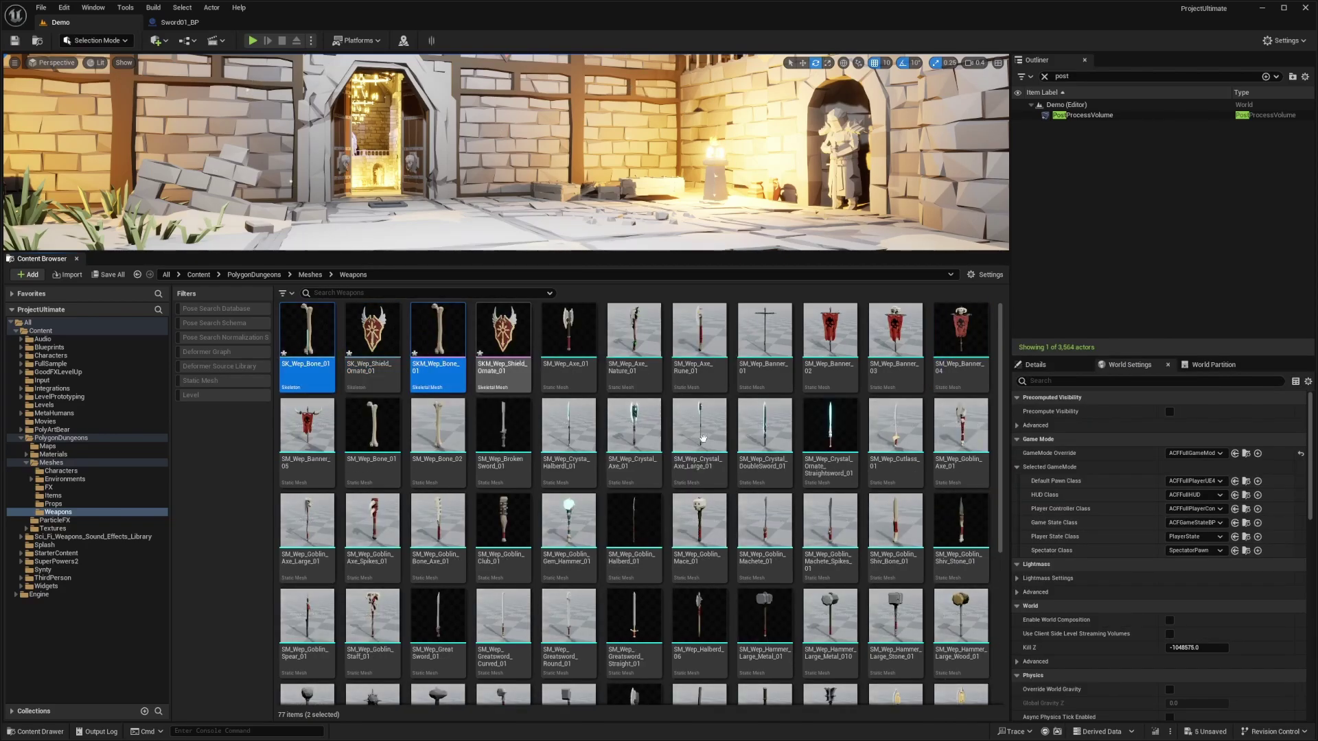
Convert the SM_Wep_GreatSword_01 static mesh to a skeletal mesh with the SKM_ mesh prefix and SK_ skeleton prefix.
scroll(504, 411, "down", 2)
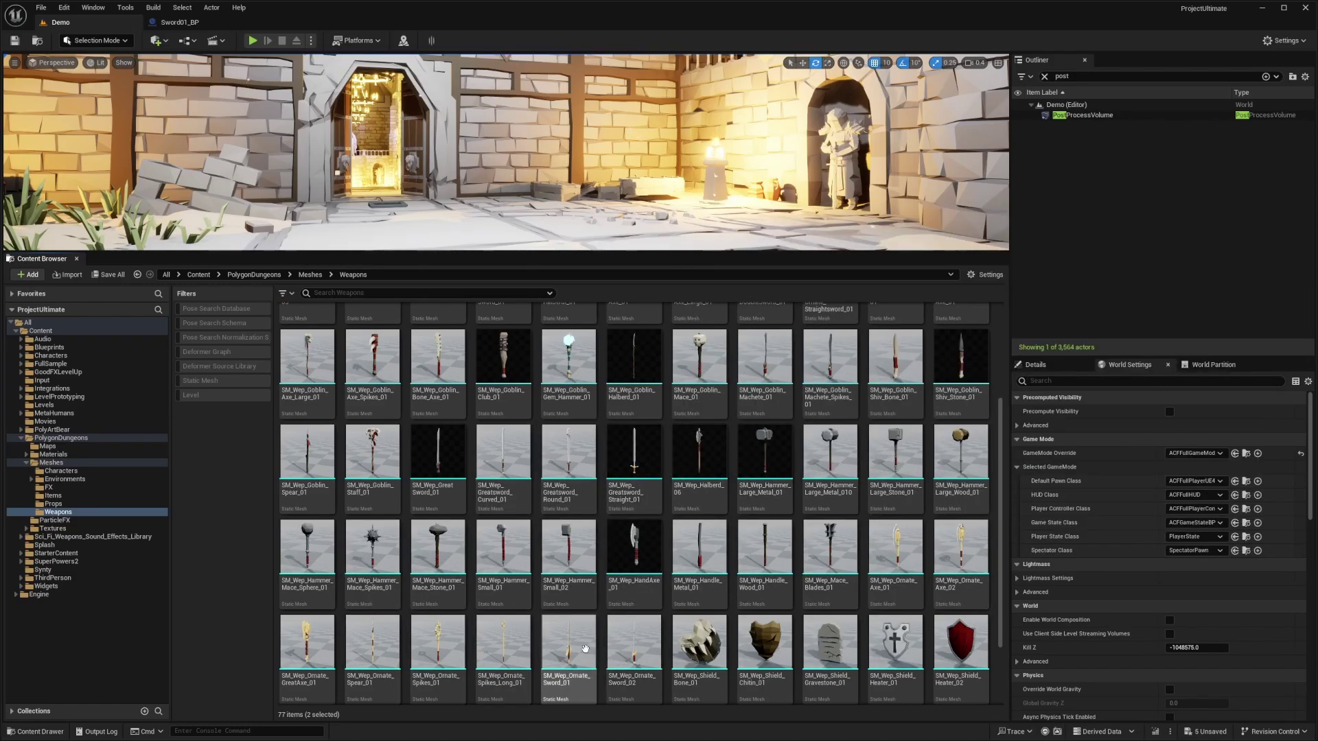
left_click(432, 466)
right_click(431, 469)
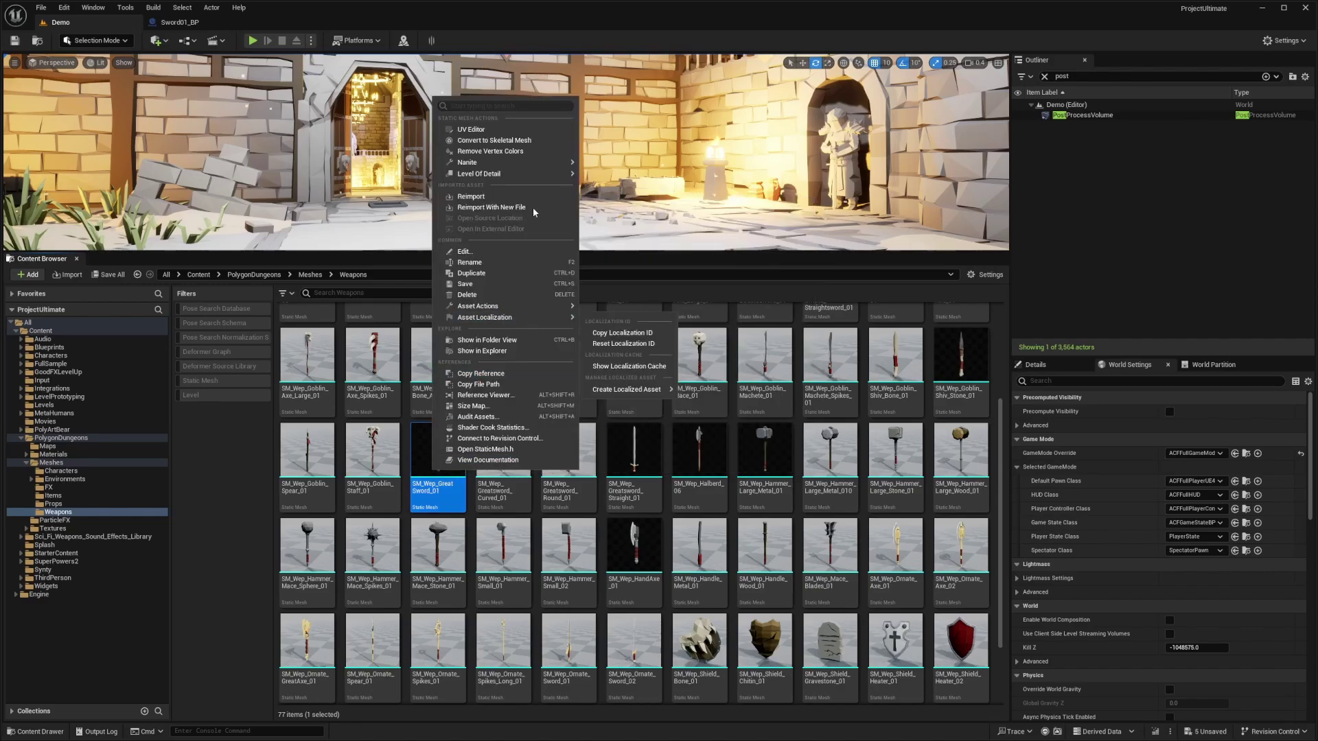
left_click(498, 142)
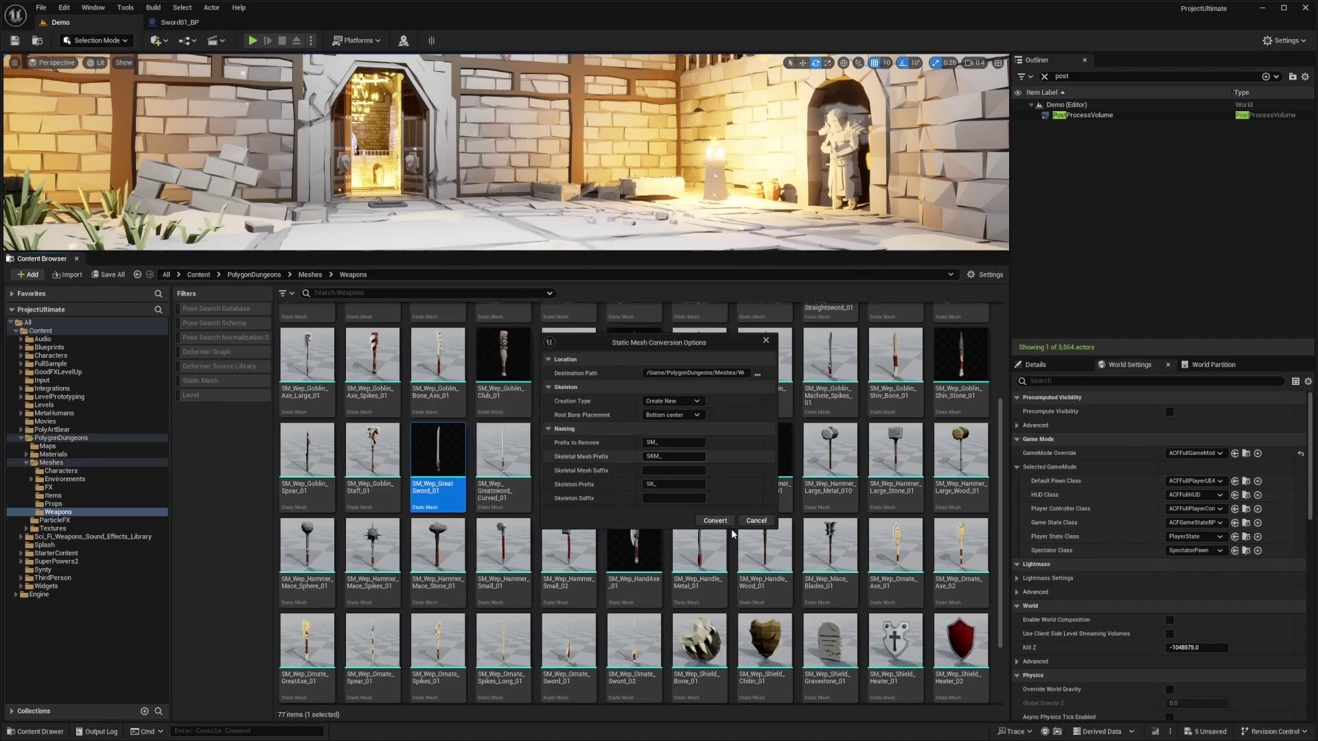
left_click(714, 519)
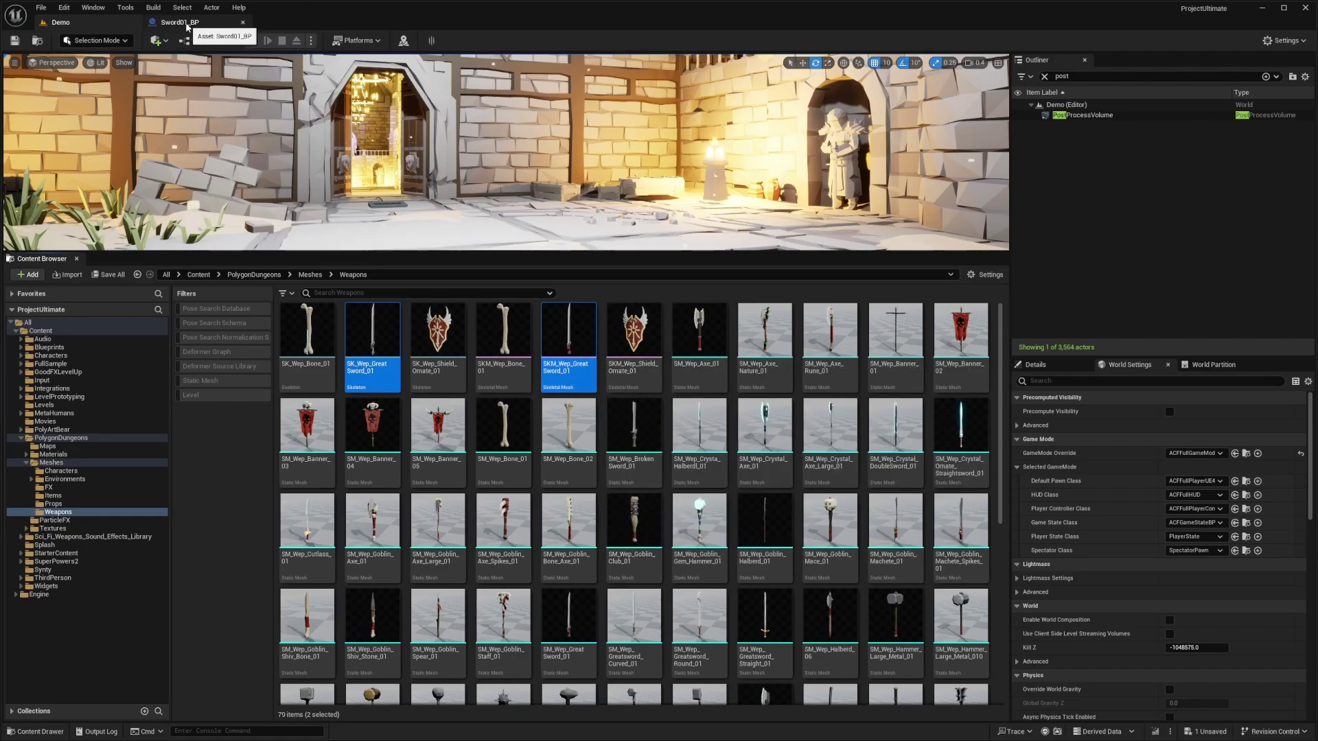
Assign SKM_Wep_GreatSword_01 as the skeletal mesh asset of Sword01_BP, copying the exact name from the converted asset.
left_click(186, 24)
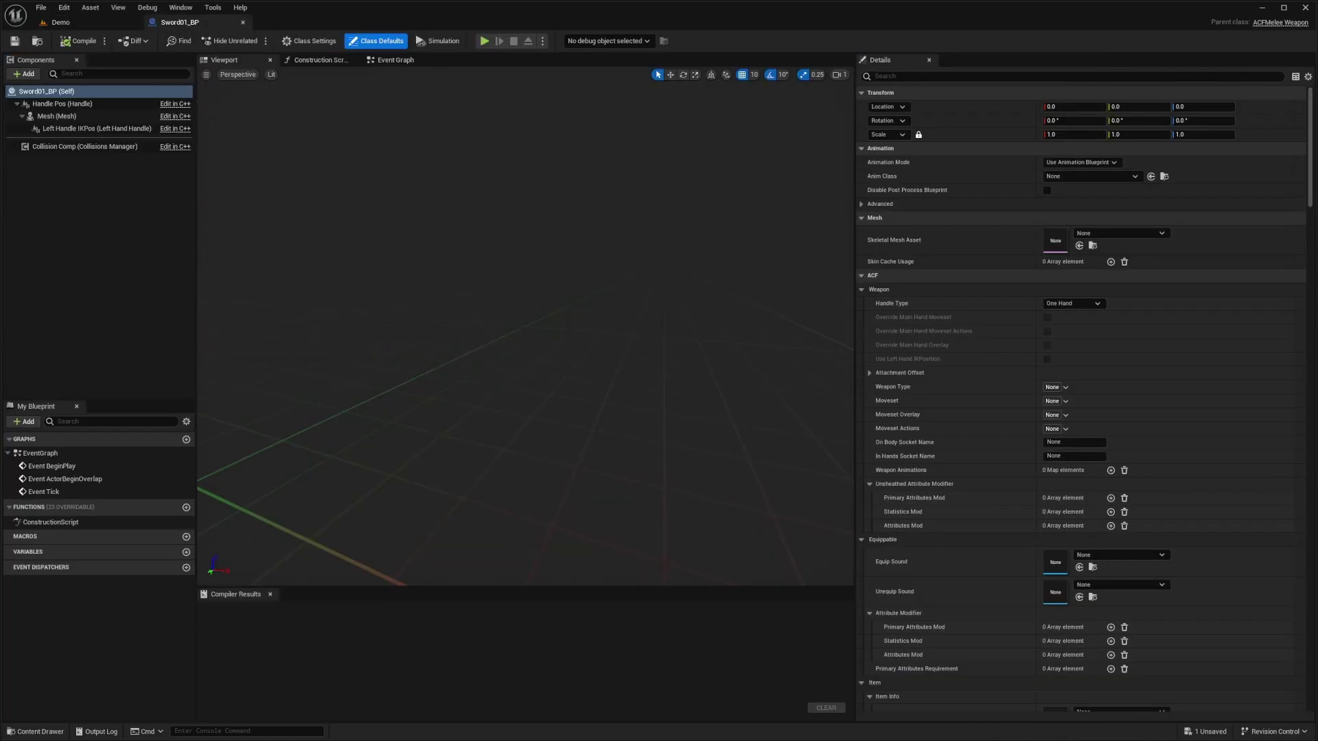
left_click(79, 91)
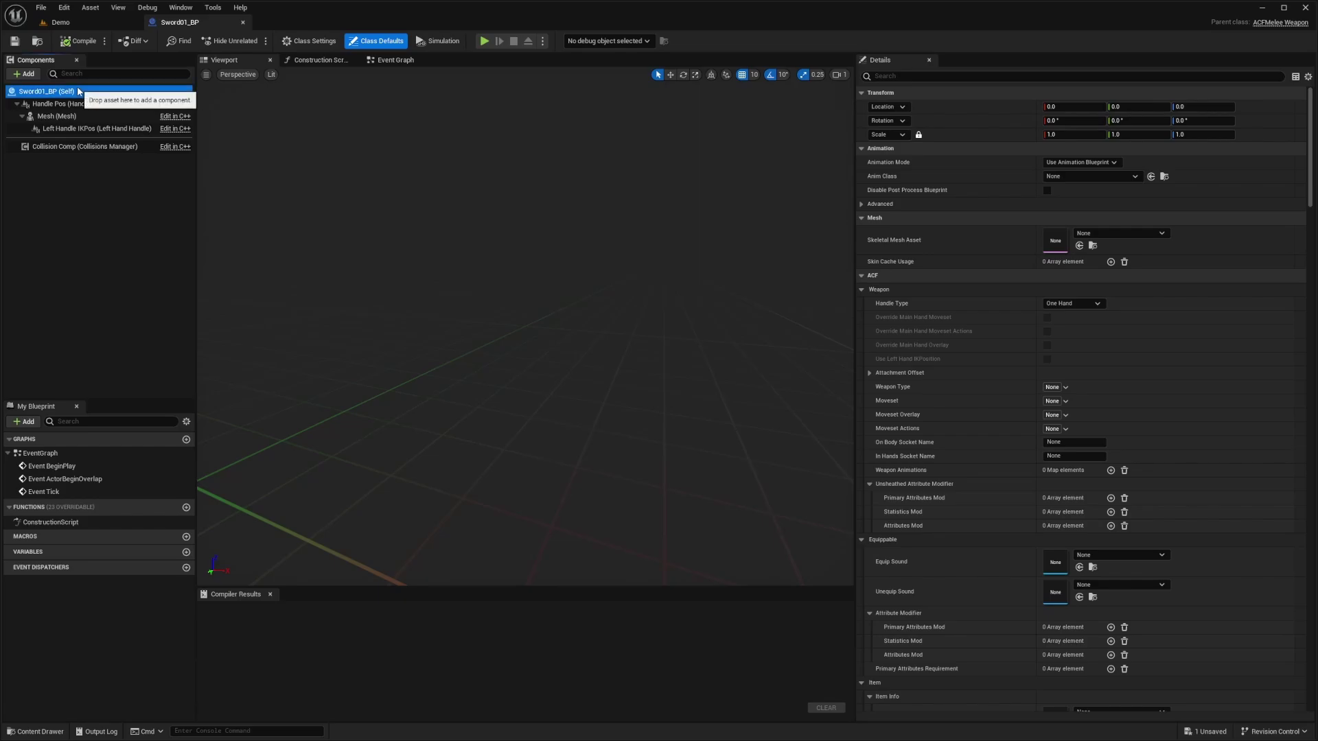
left_click(1090, 236)
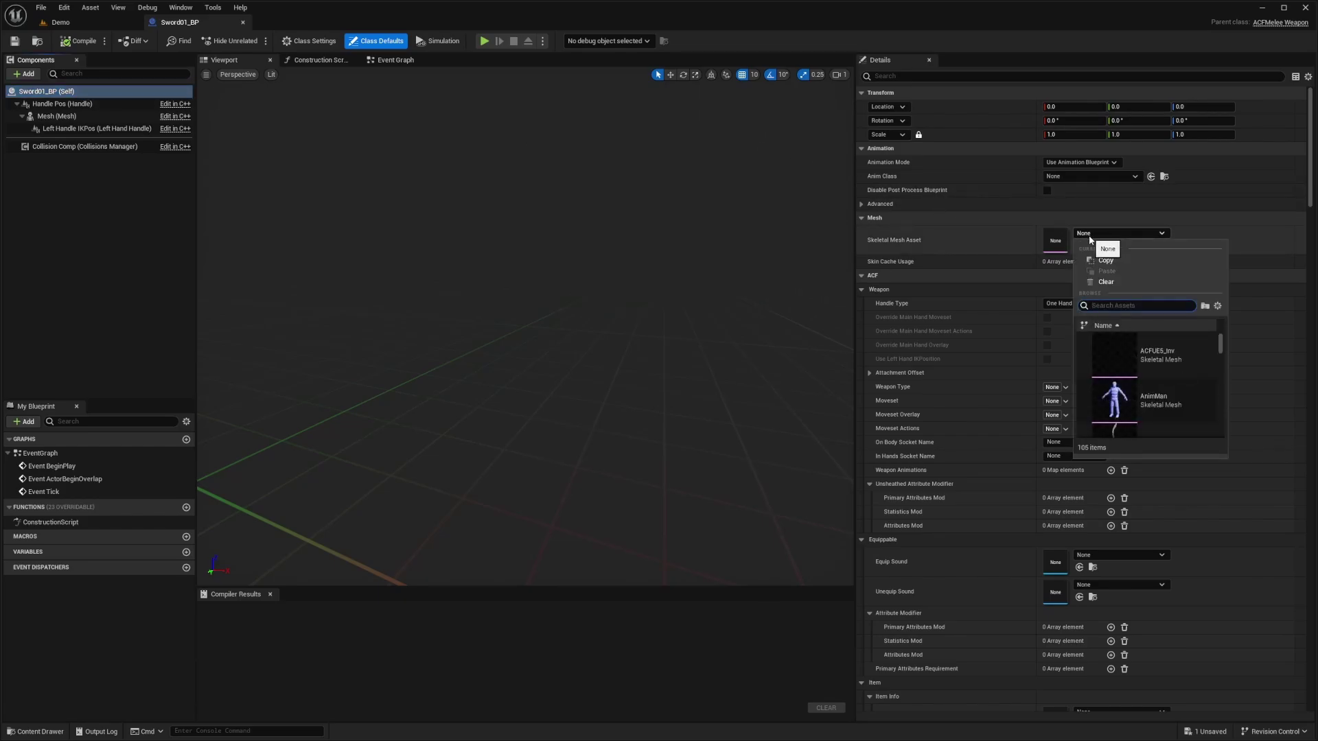
left_click(61, 22)
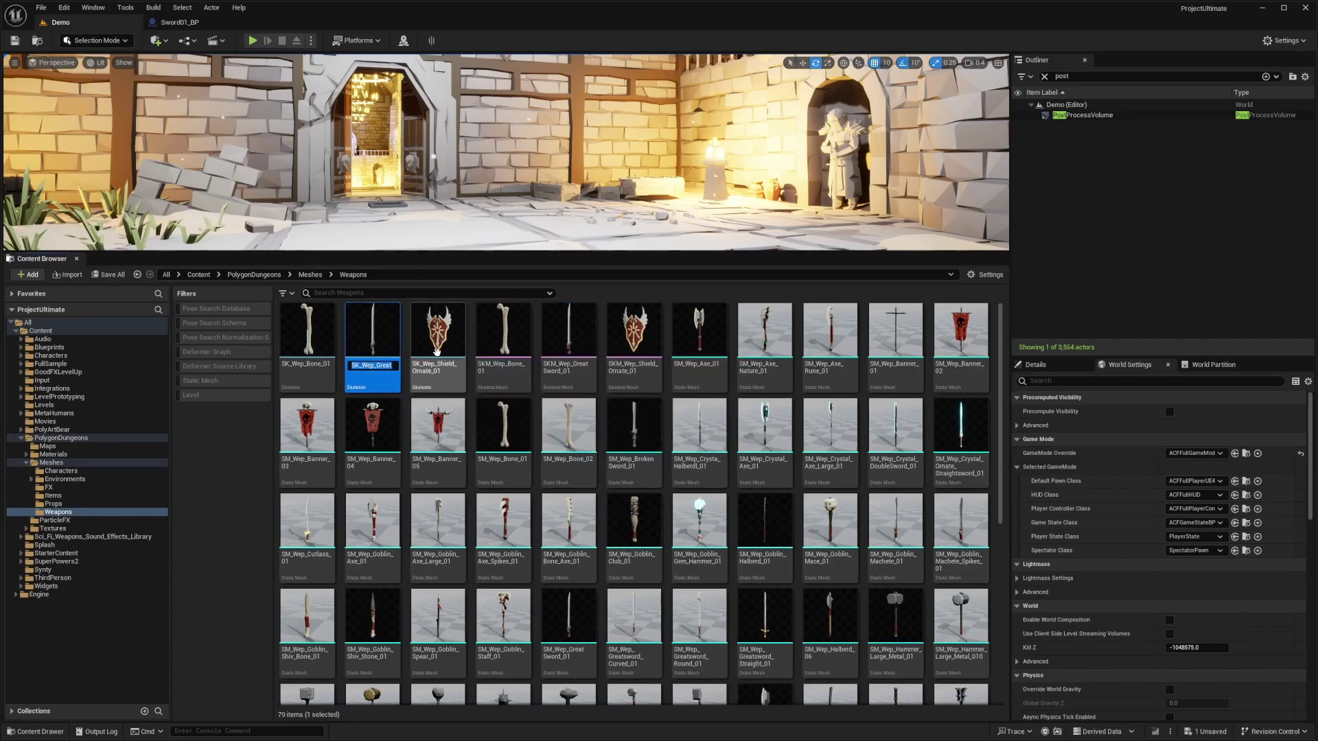
left_click(590, 357)
key("F2")
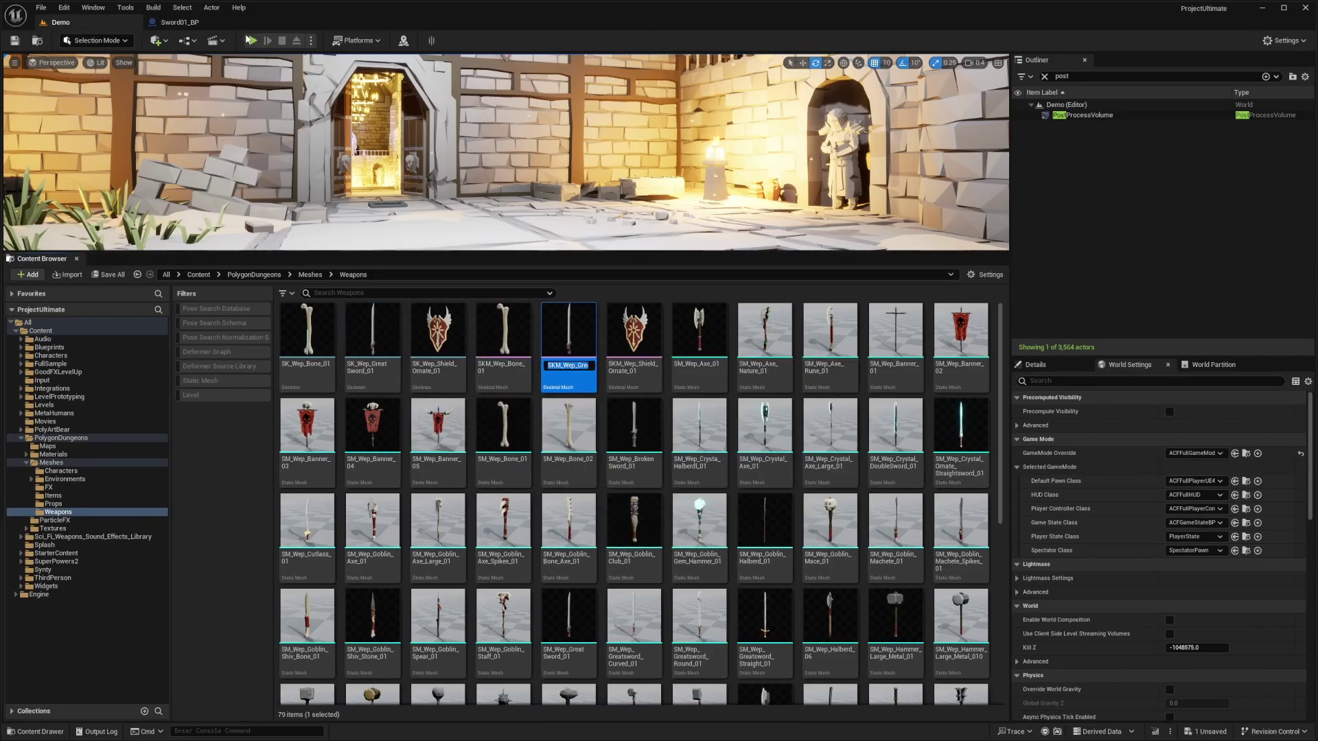
left_click(180, 22)
left_click(1112, 236)
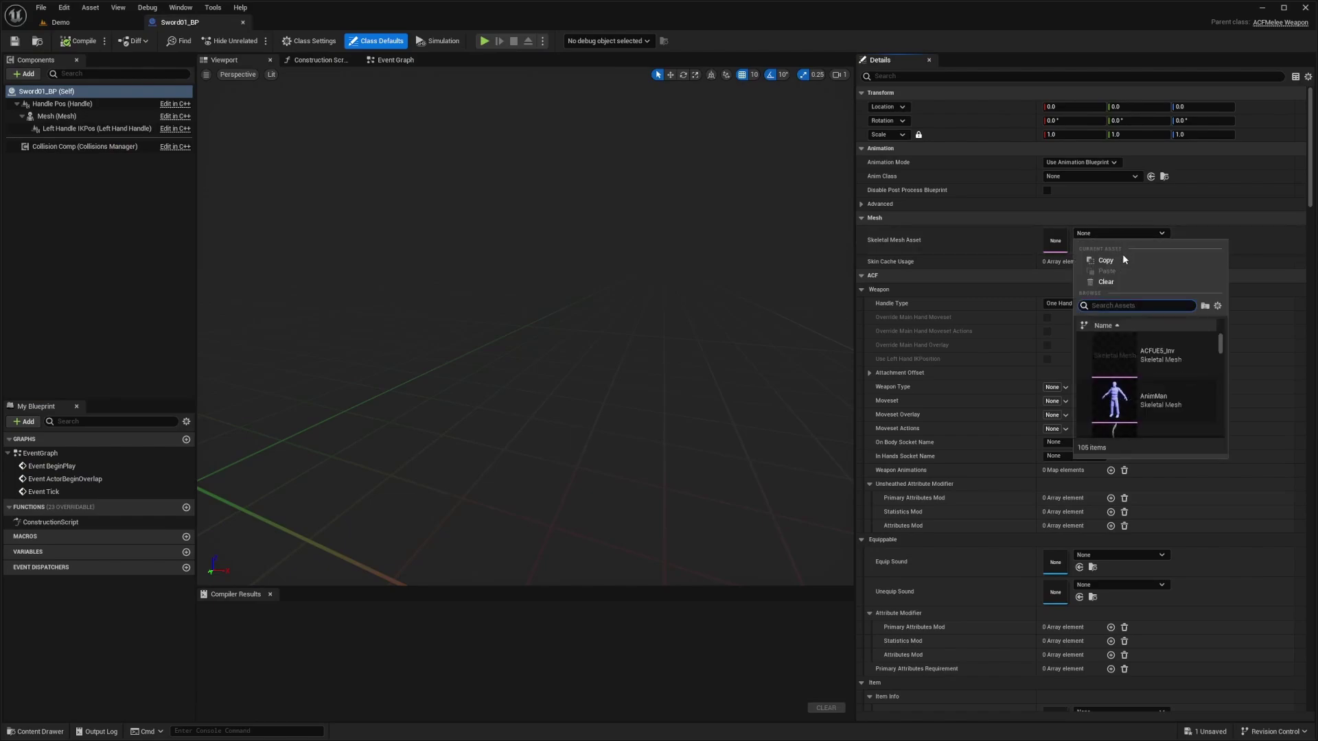
type("SKM_Wep_GreatSword_01")
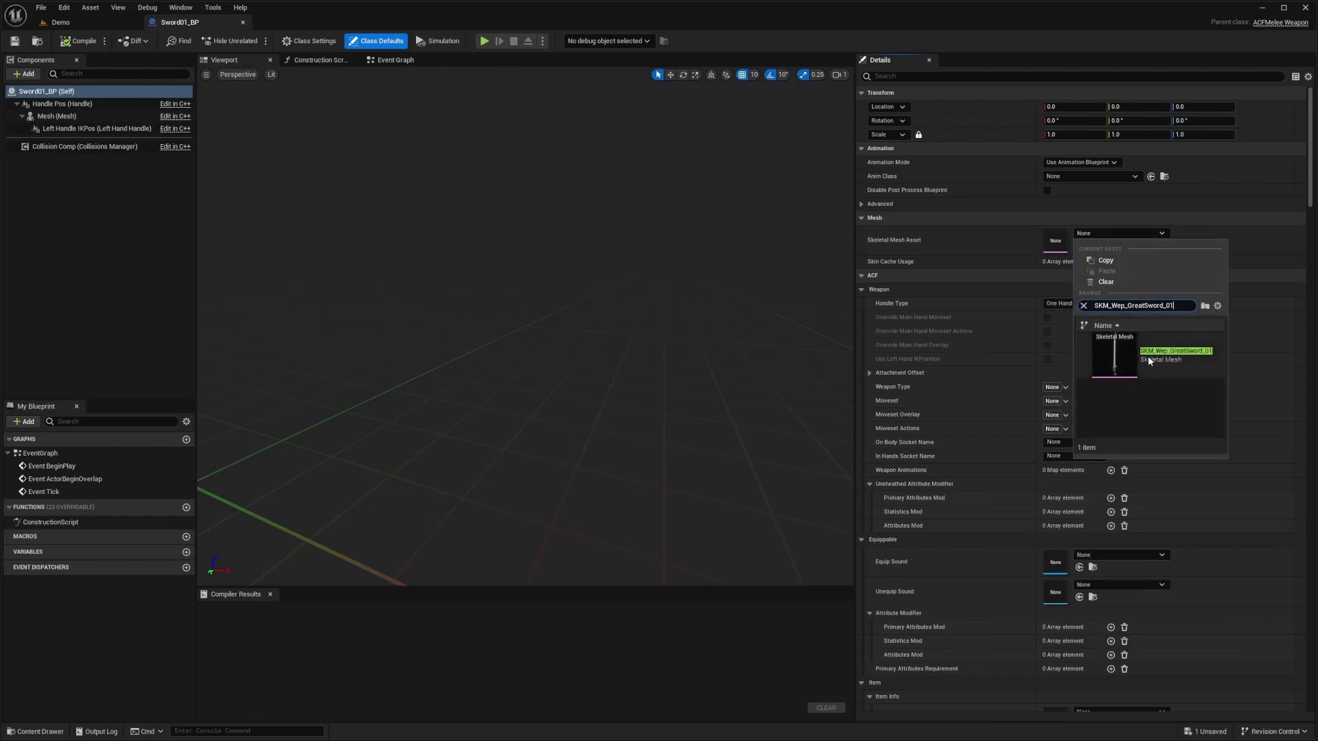
left_click(1147, 355)
Inspect the sword in the Blueprint viewport, select its mesh component and compile Sword01_BP.
scroll(525, 295, "down", 4)
key("w")
mouse_move(525, 295)
right_mouse_down()
mouse_move(528, 323)
mouse_move(522, 289)
right_mouse_up()
left_click(520, 283)
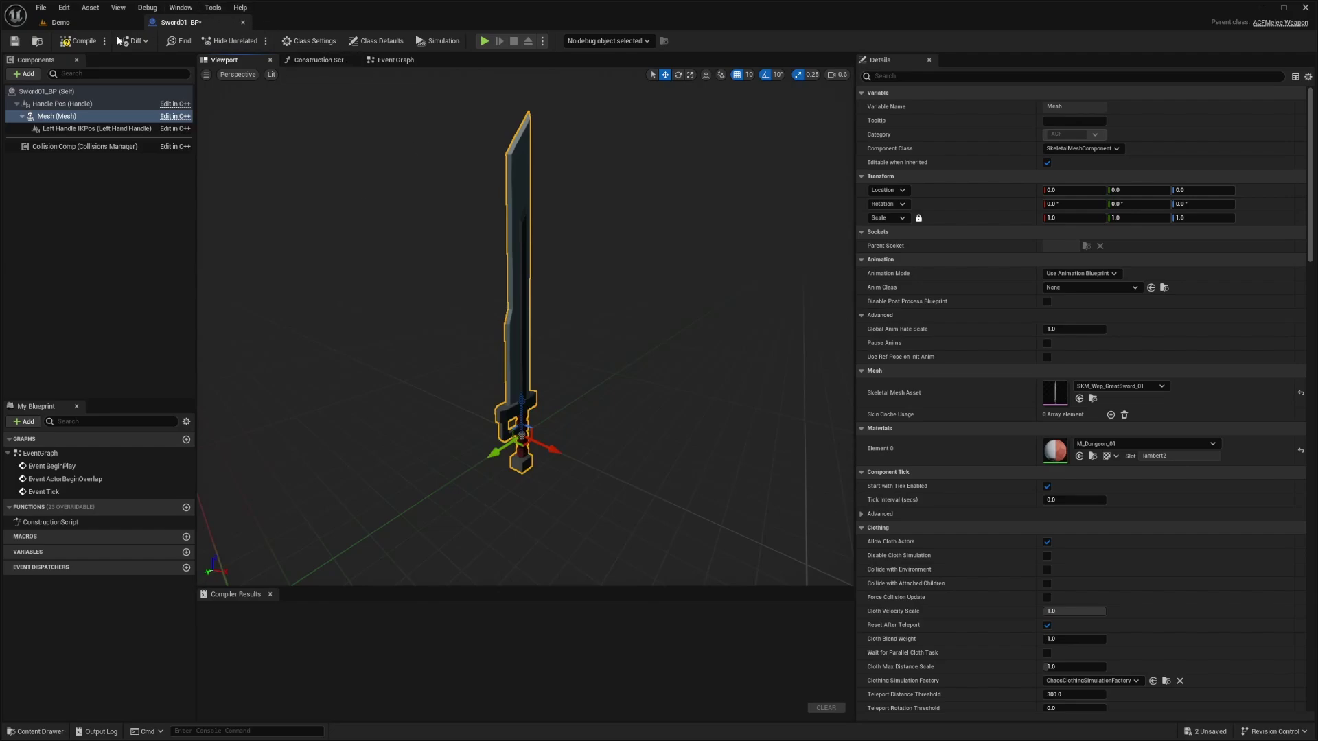
left_click(79, 40)
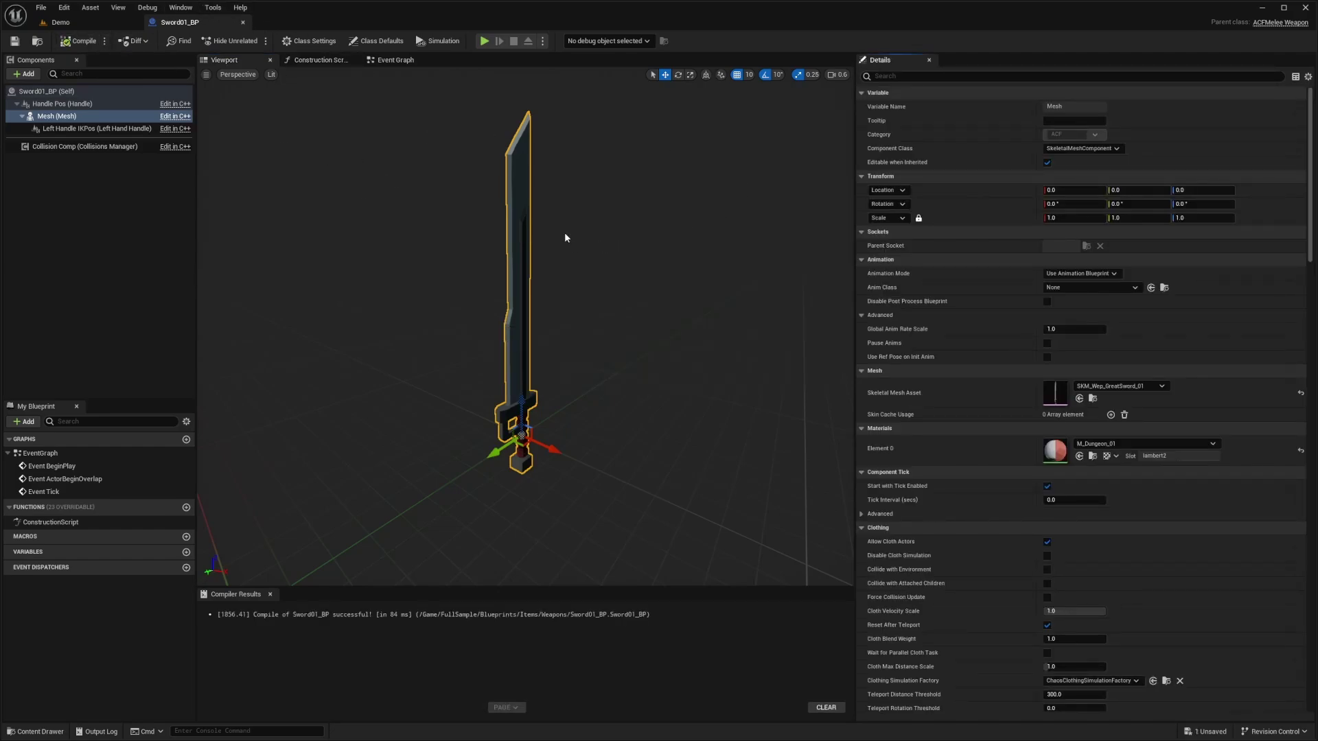
Look through the mesh component's properties, return to the Sword01_BP root and set its weapon Handle Type to One Hand.
scroll(899, 427, "down", 15)
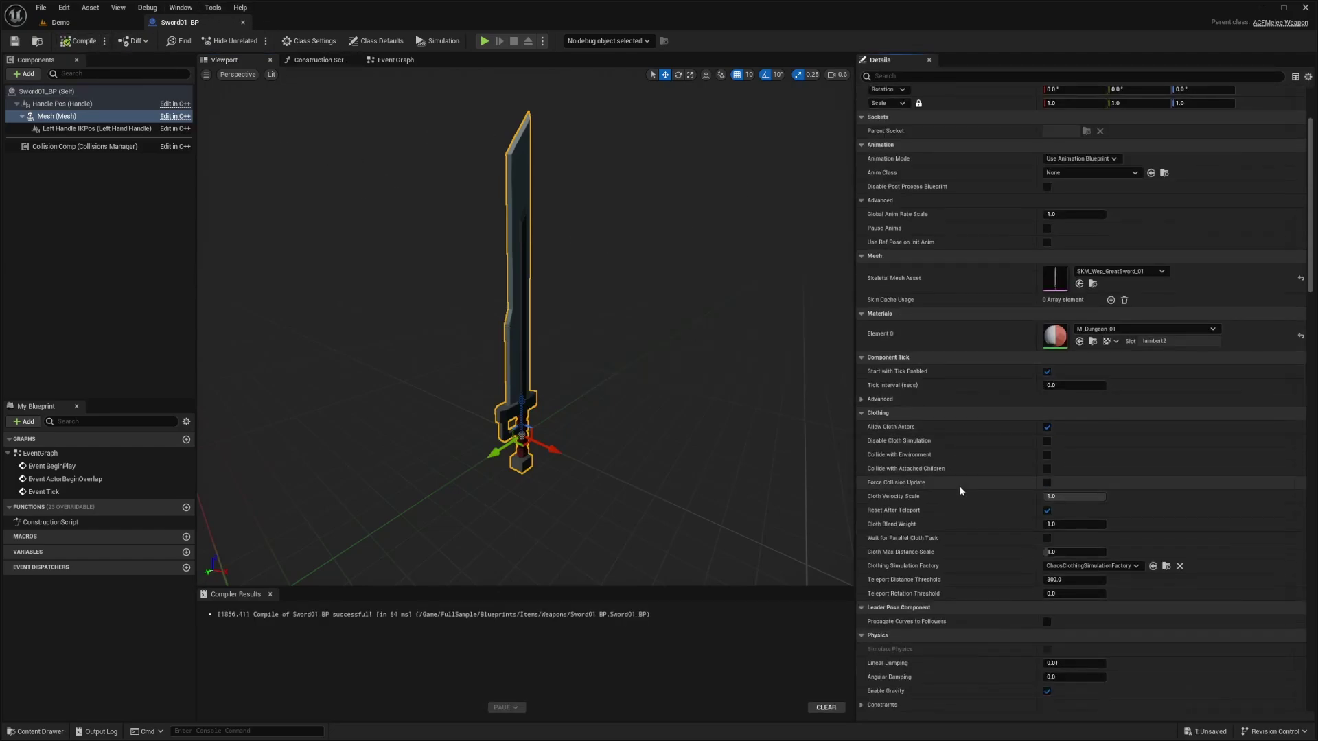
scroll(923, 427, "down", 3)
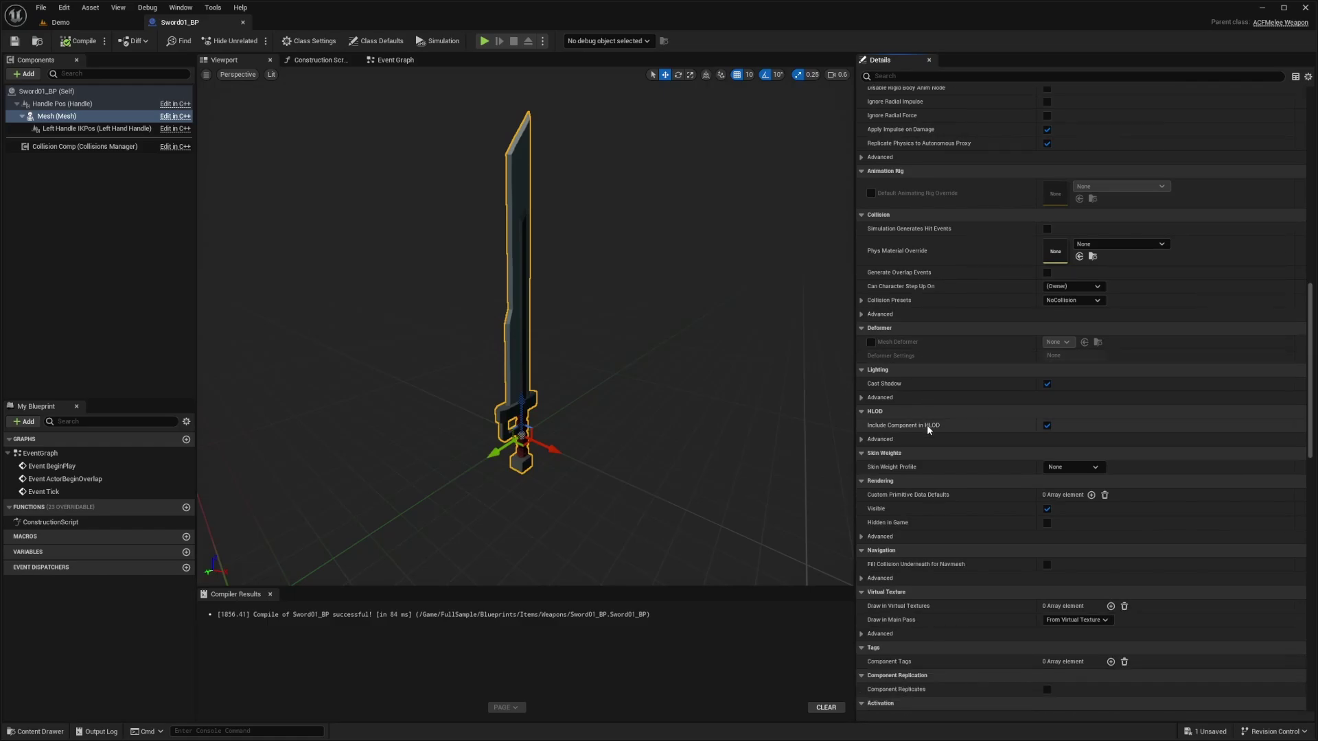
scroll(945, 464, "down", 15)
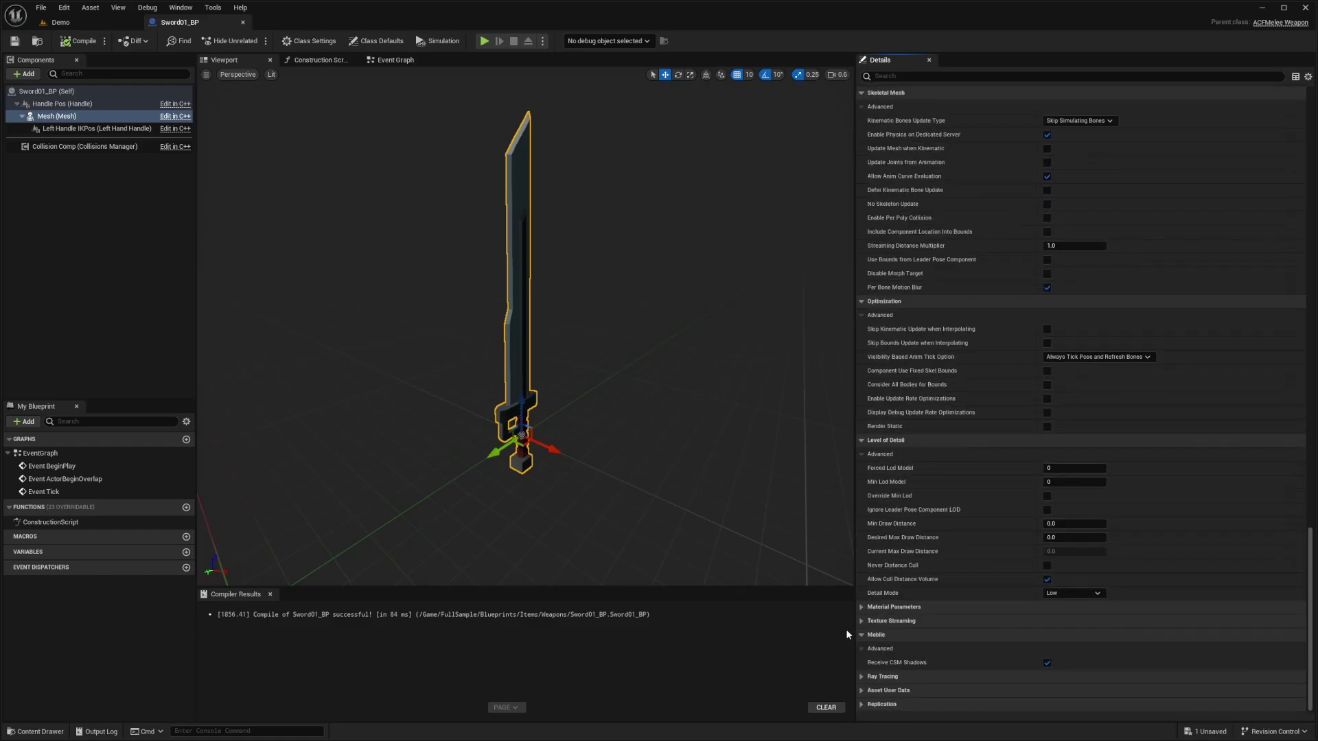
left_click(46, 91)
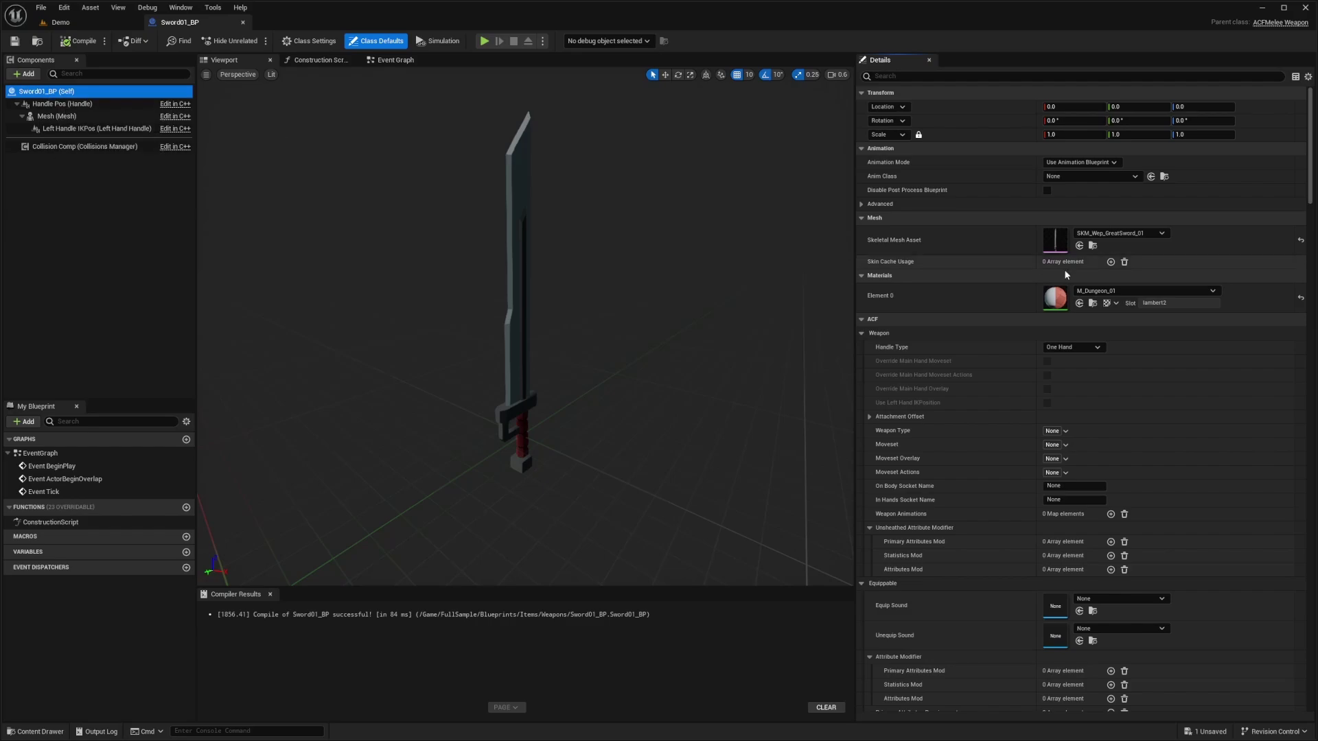
scroll(1000, 303, "down", 4)
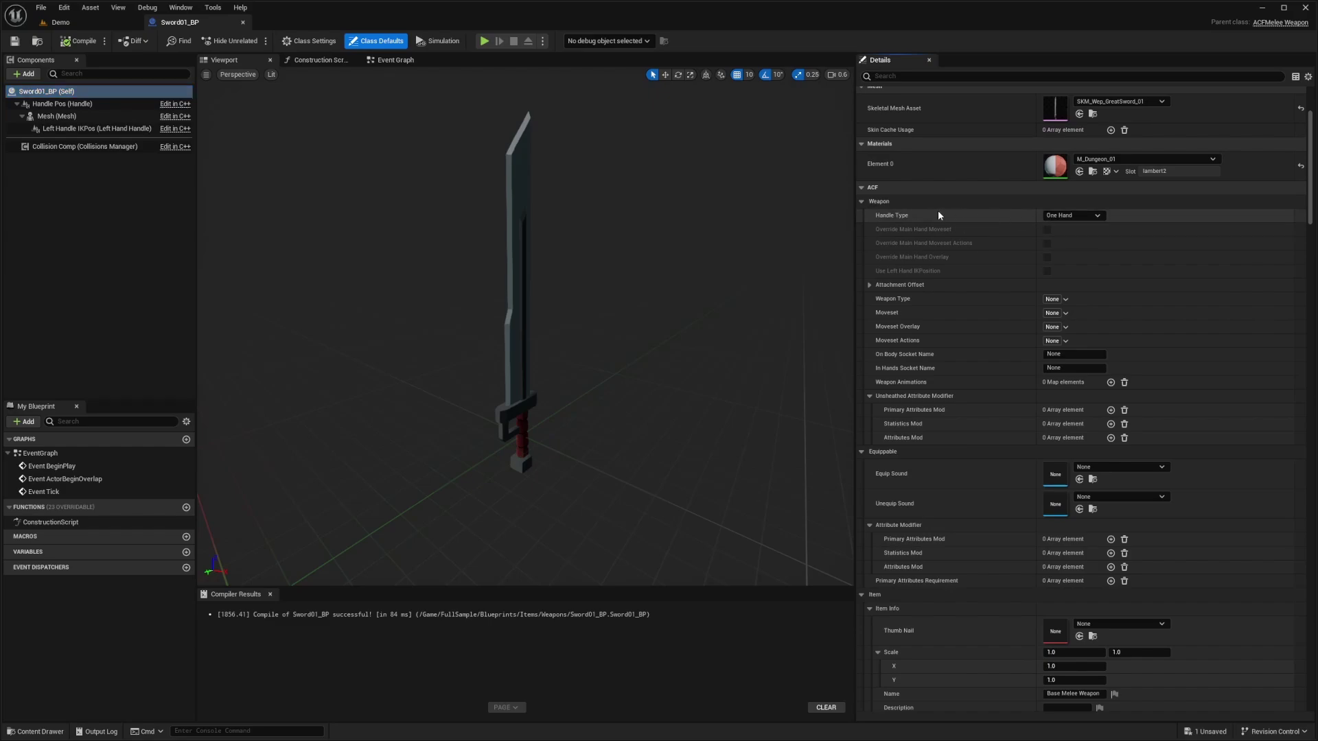
left_click(1068, 217)
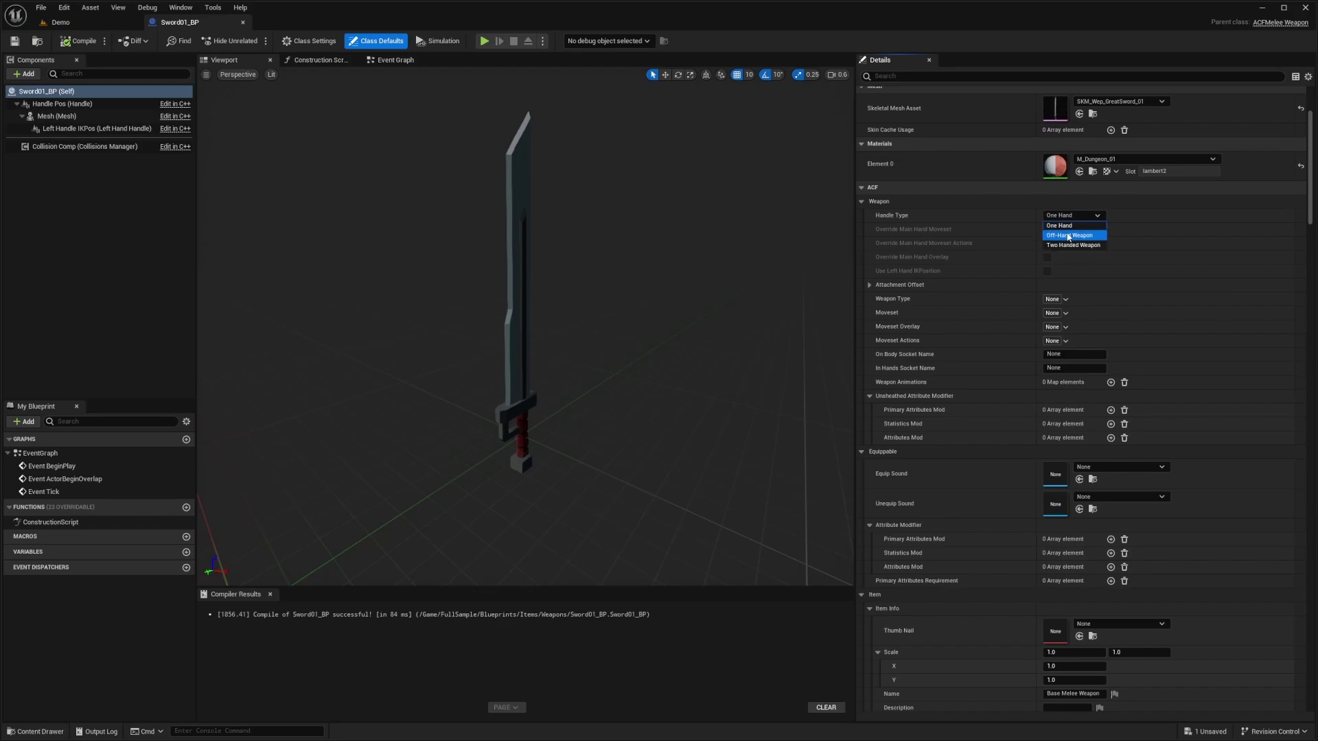
left_click(1058, 226)
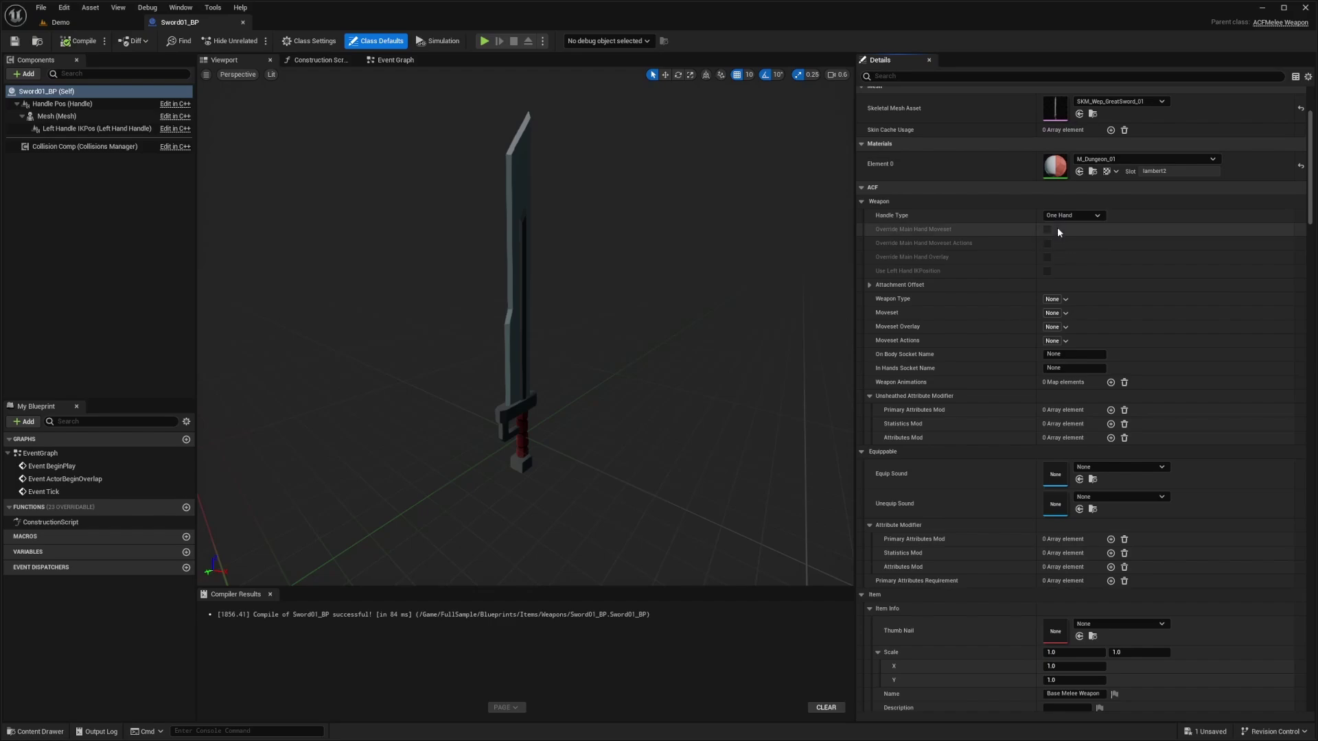
Set the Weapon Type gameplay tag of Sword01_BP to Item.Weapon.Melee.Sword.
left_click(1068, 301)
type("item.")
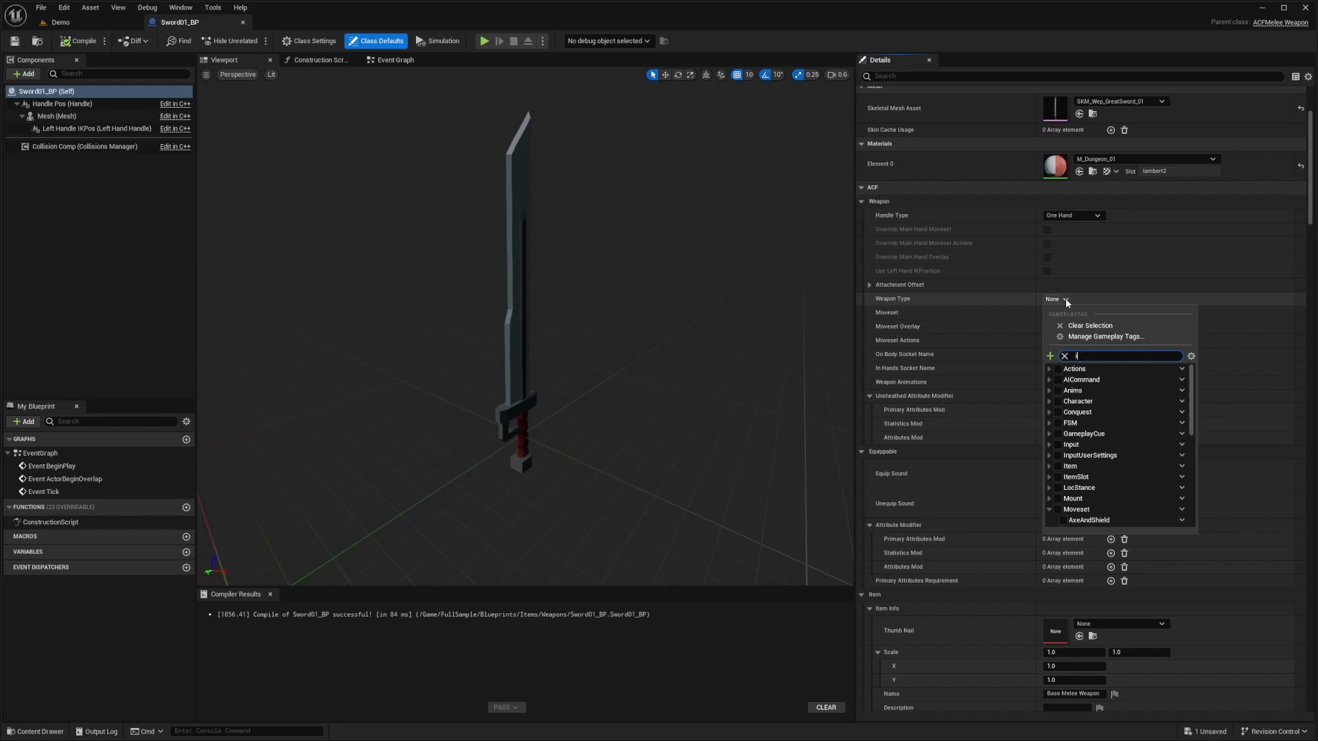
type("weapo")
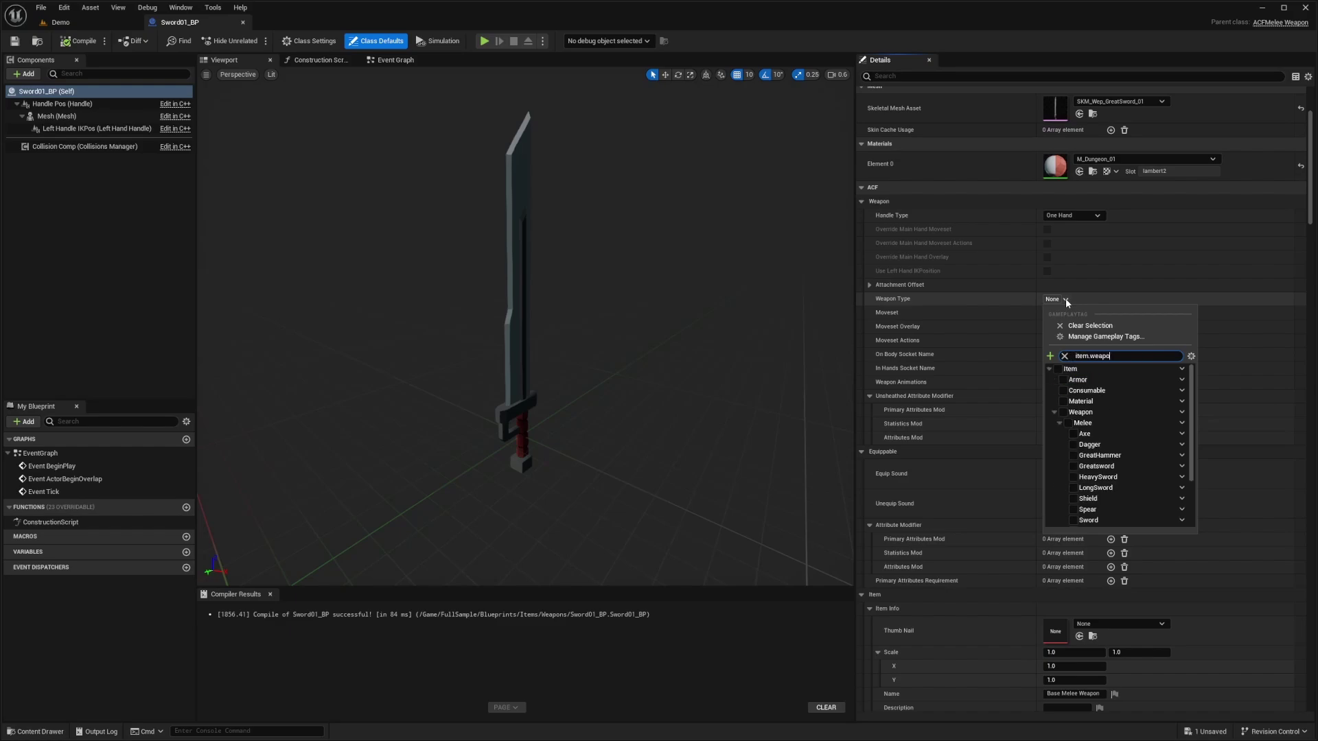
type("n.melee")
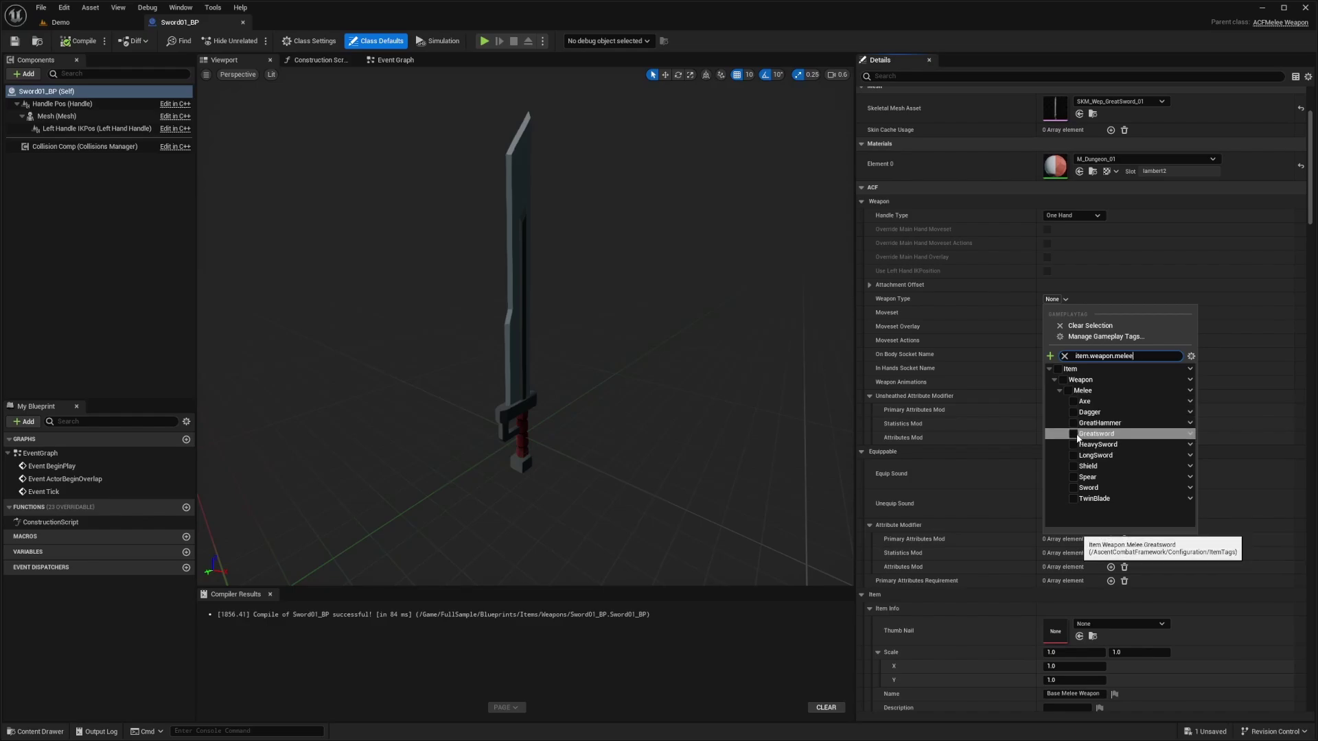
left_click(1073, 488)
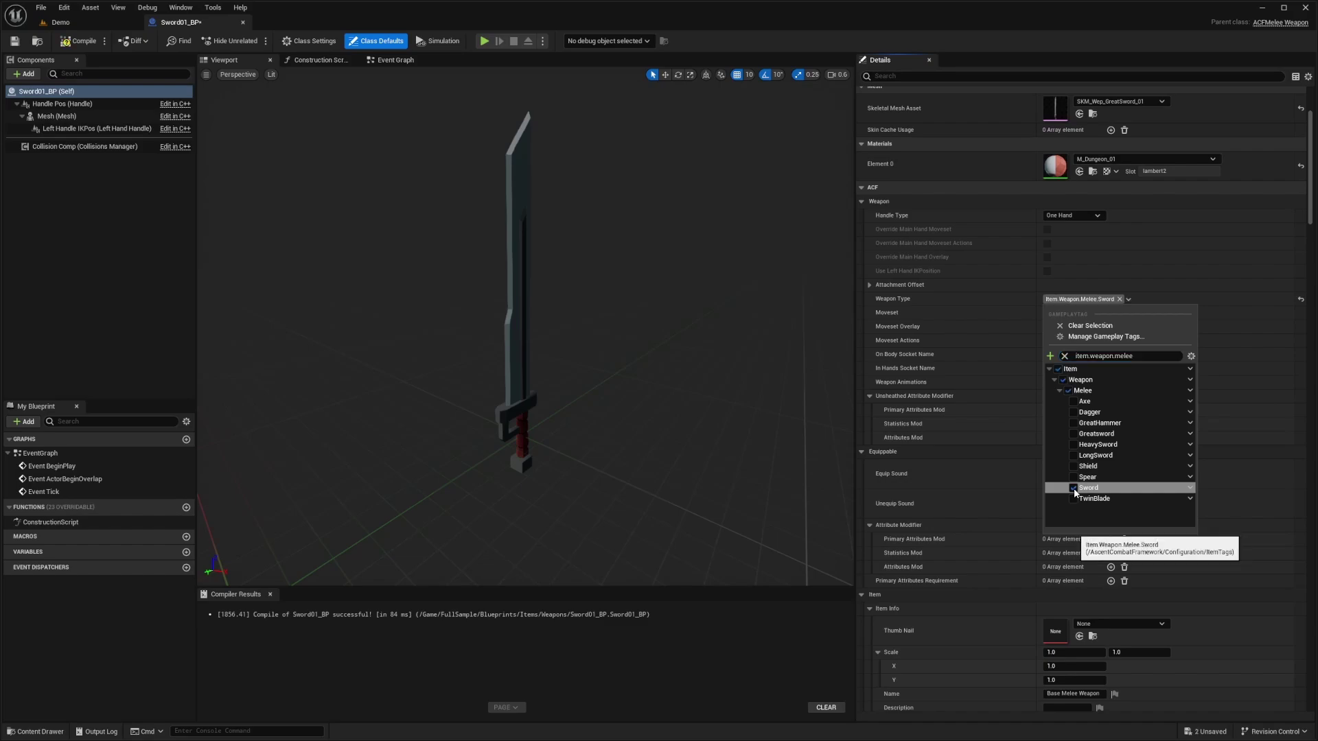
Set the Moveset gameplay tag of Sword01_BP to the parent Moveset tag.
left_click(1065, 314)
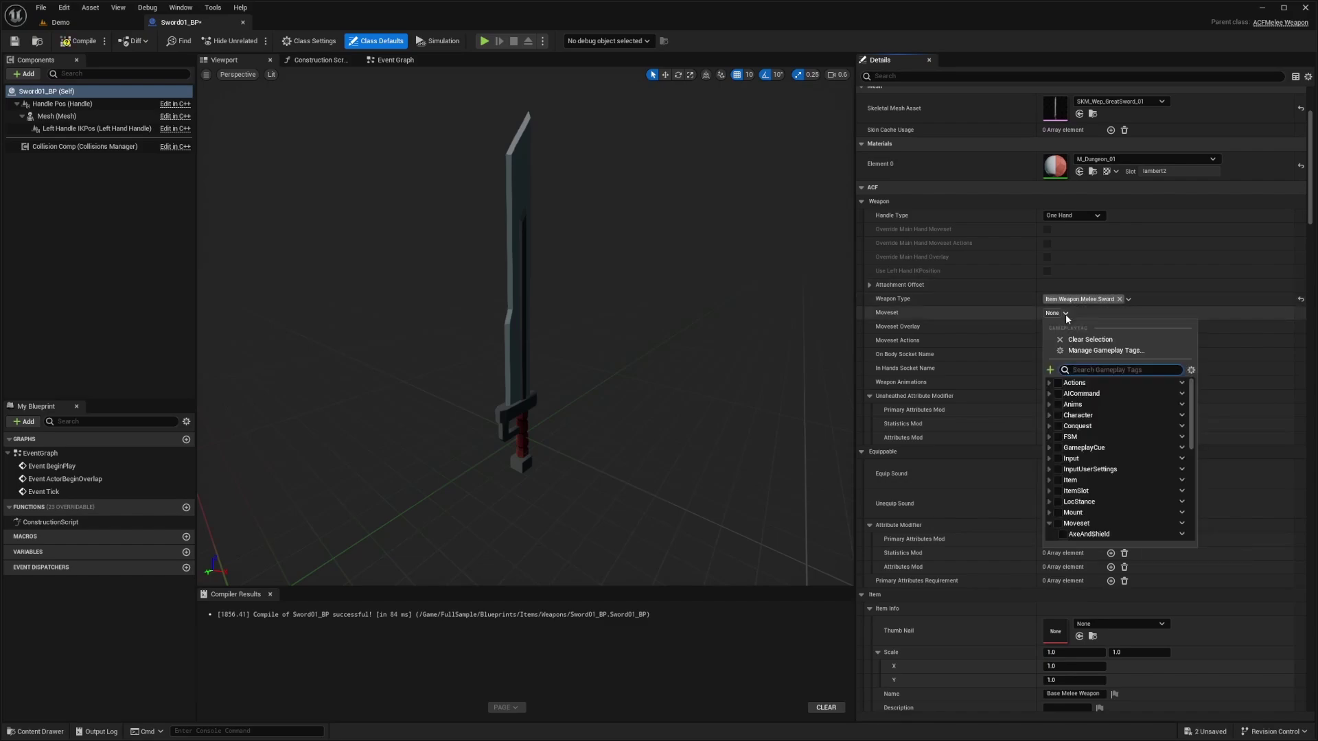
type("moveset")
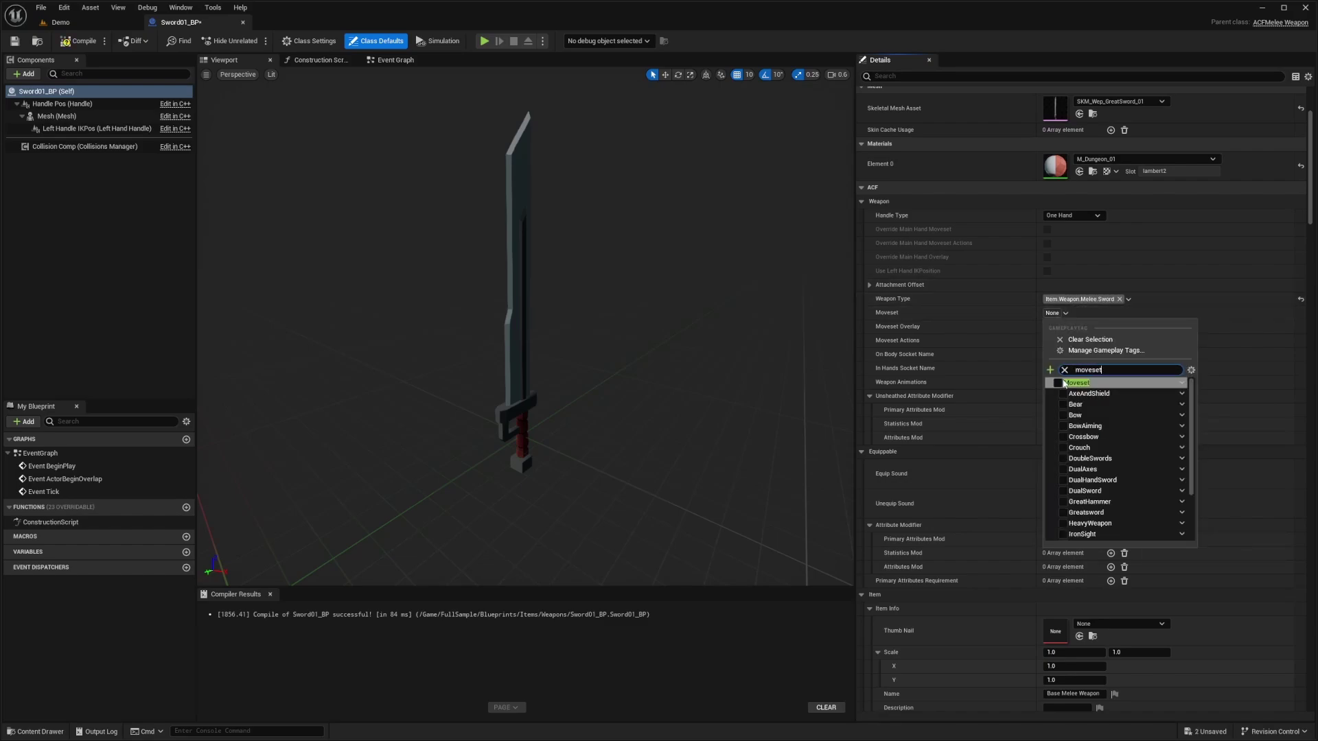
left_click(1063, 383)
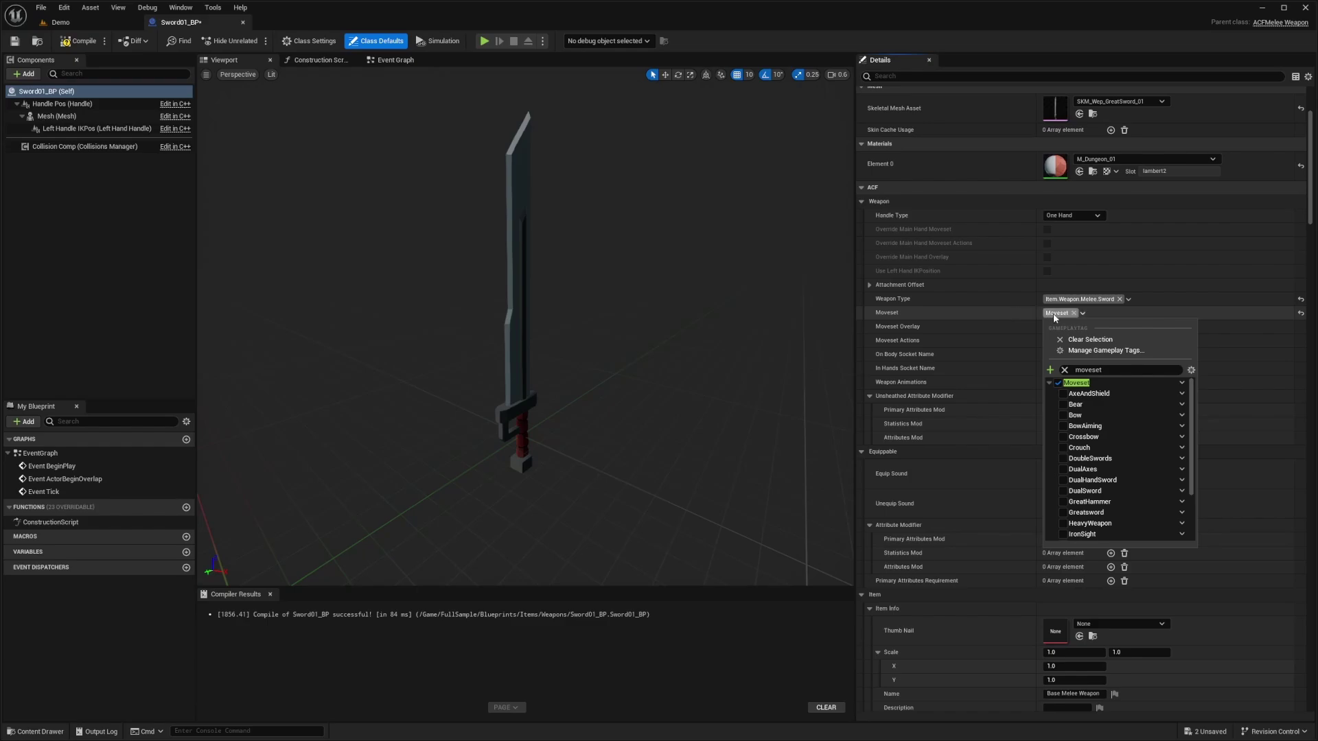
left_click(980, 315)
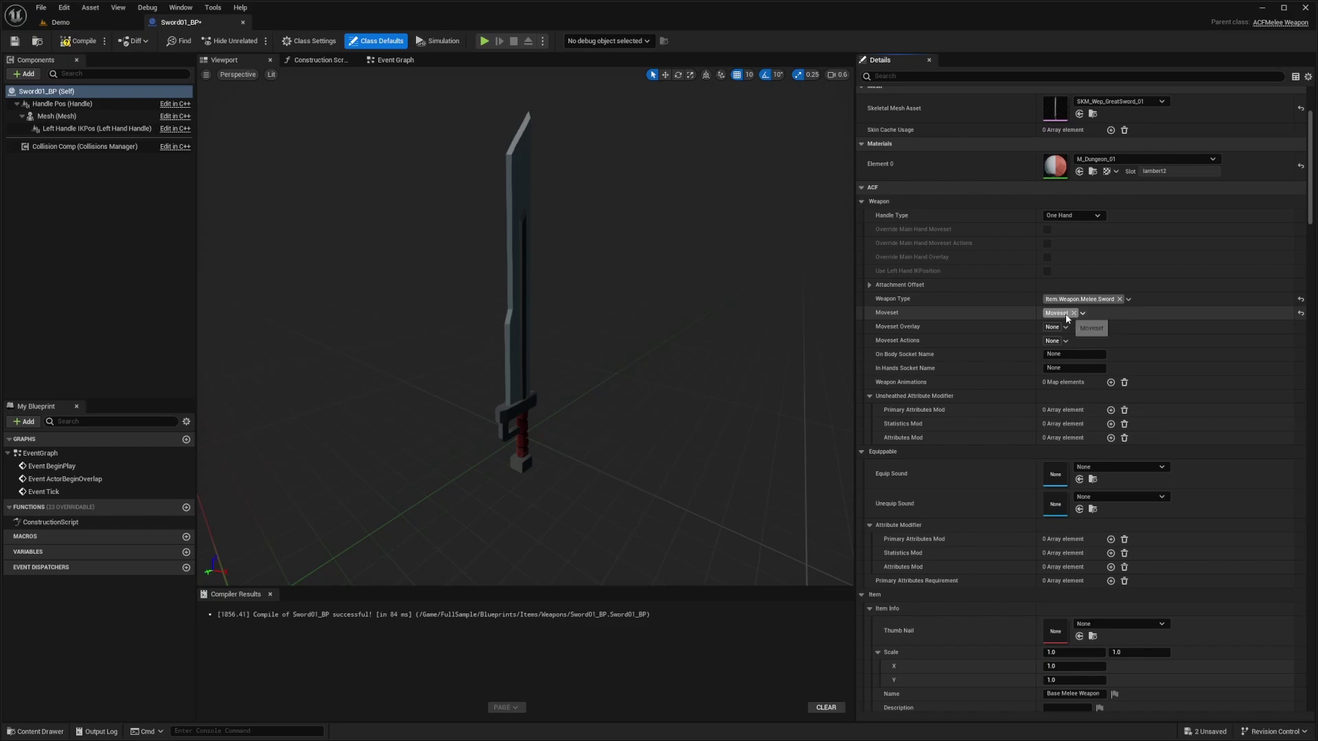
Search the Project Settings for the moveset options.
left_click(46, 10)
mouse_move(62, 10)
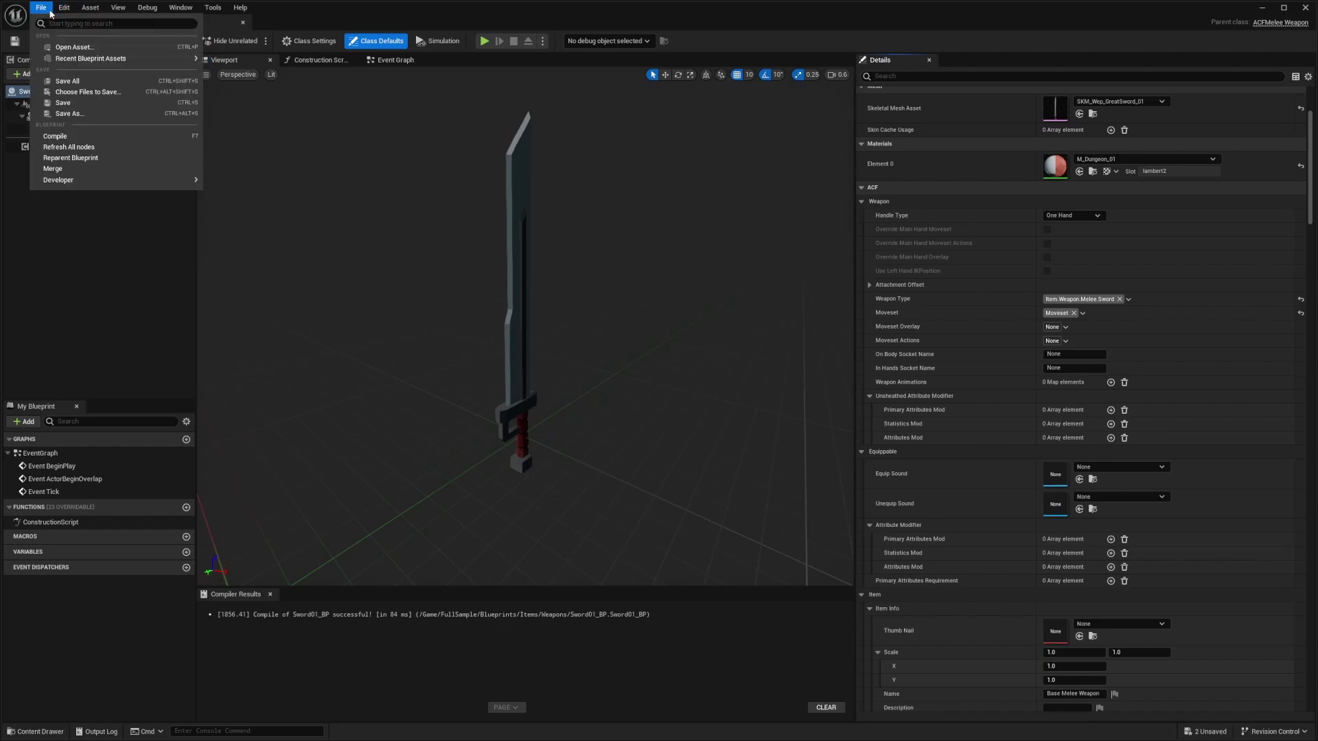
left_click(90, 149)
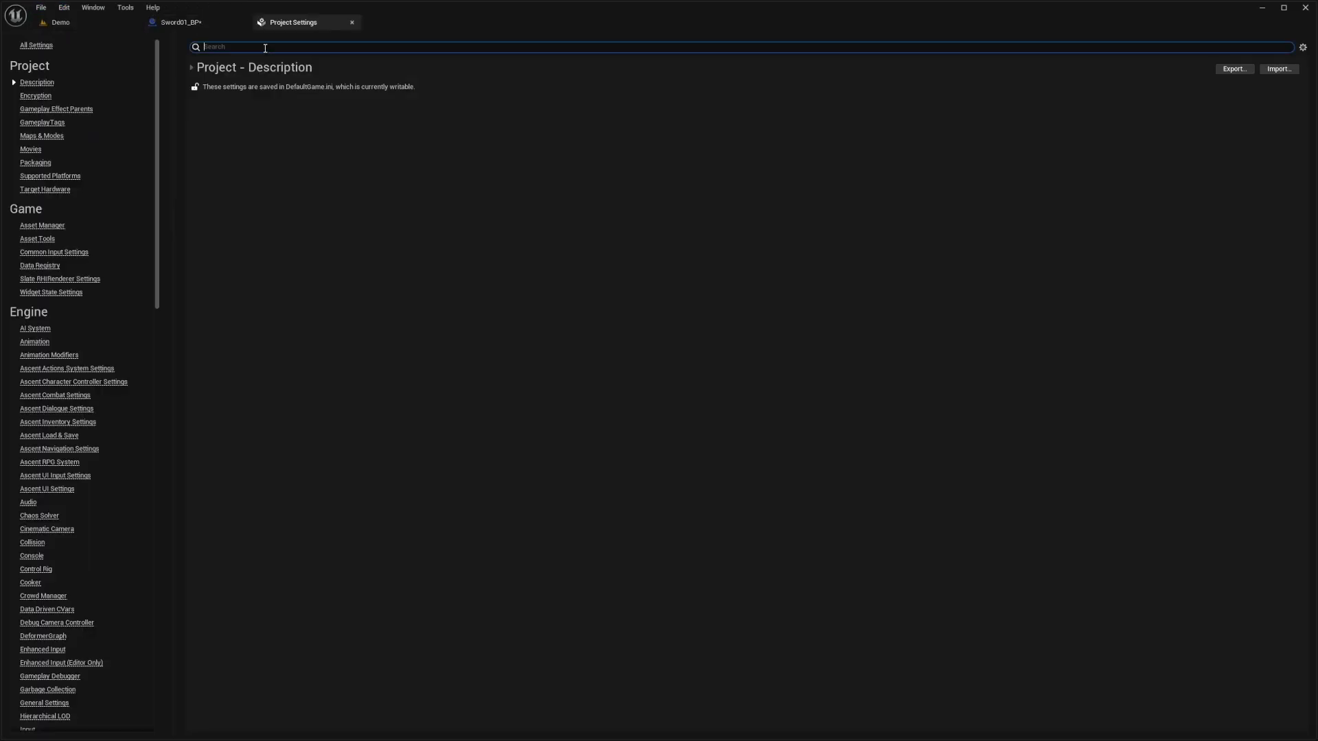
left_click(265, 48)
type("moveset")
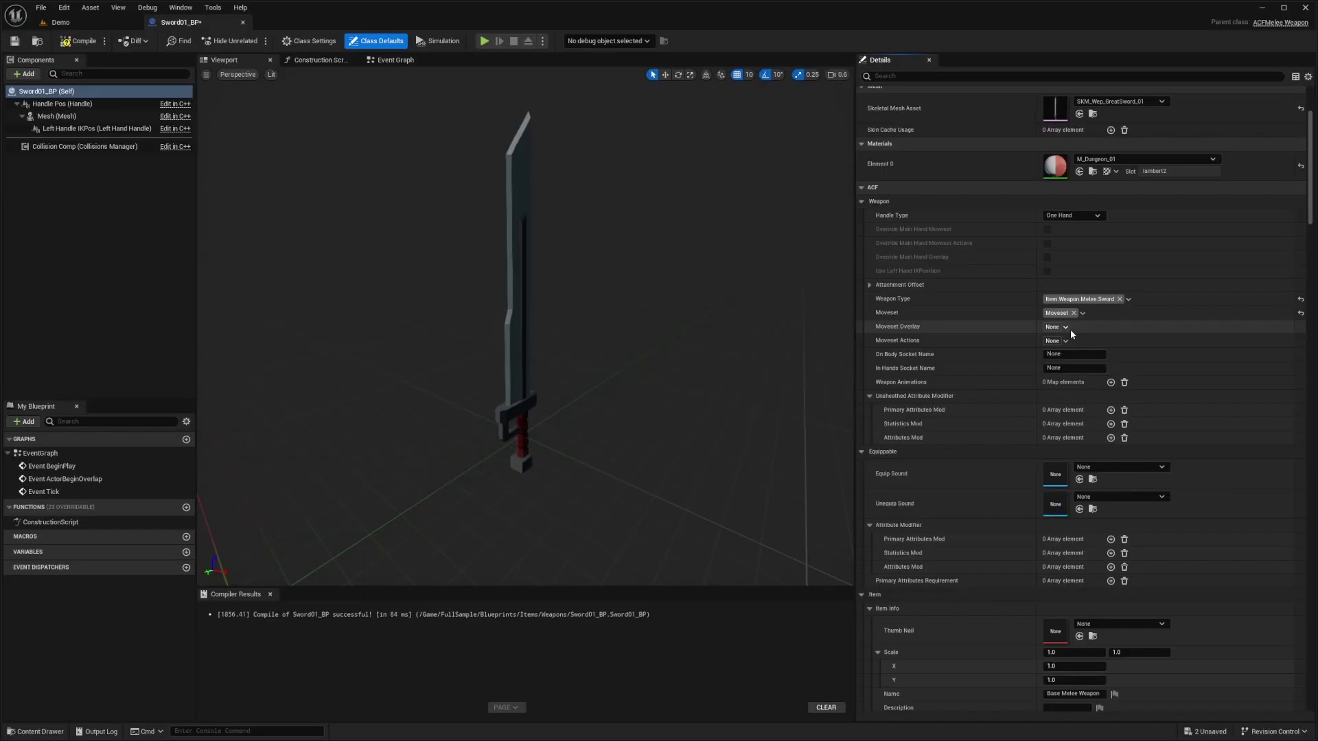
Set the Moveset Overlay tag of Sword01_BP to Moveset.SingleHandSword.
left_click(1065, 327)
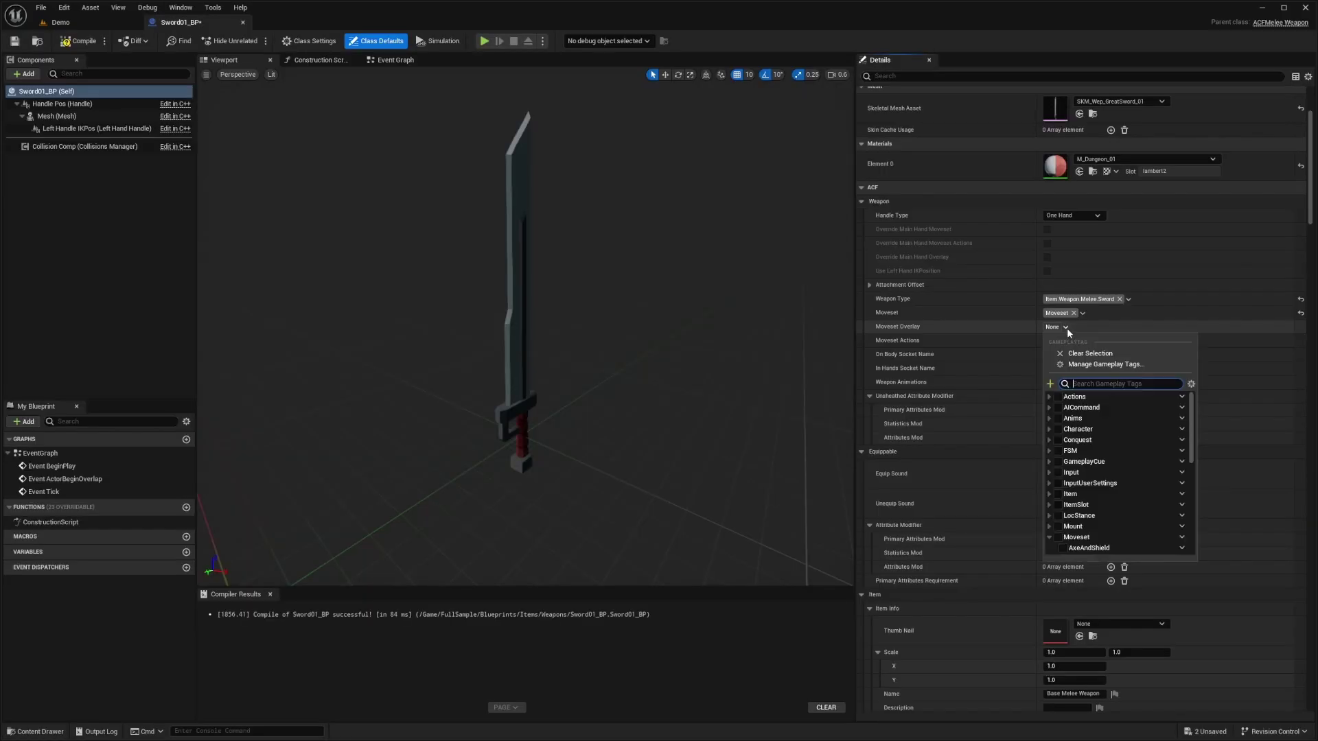
type("moveset.single")
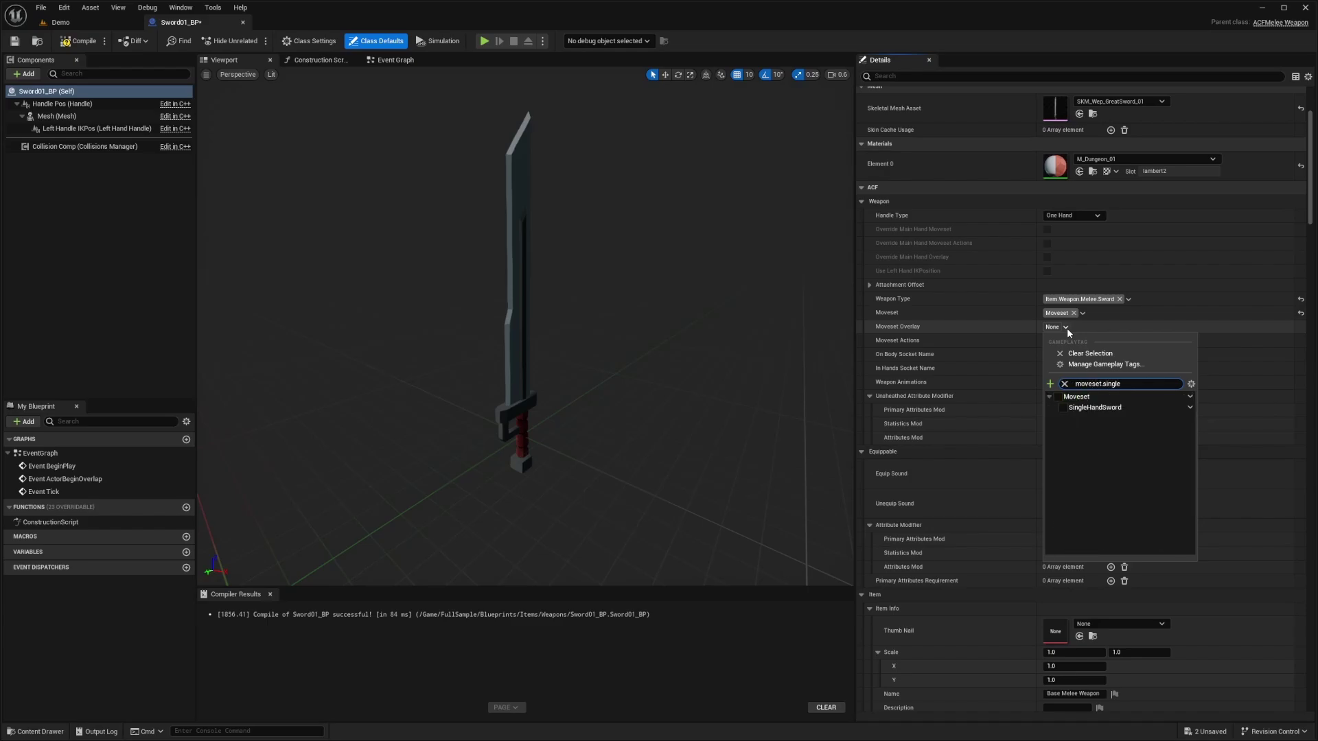
left_click(1063, 407)
left_click(936, 324)
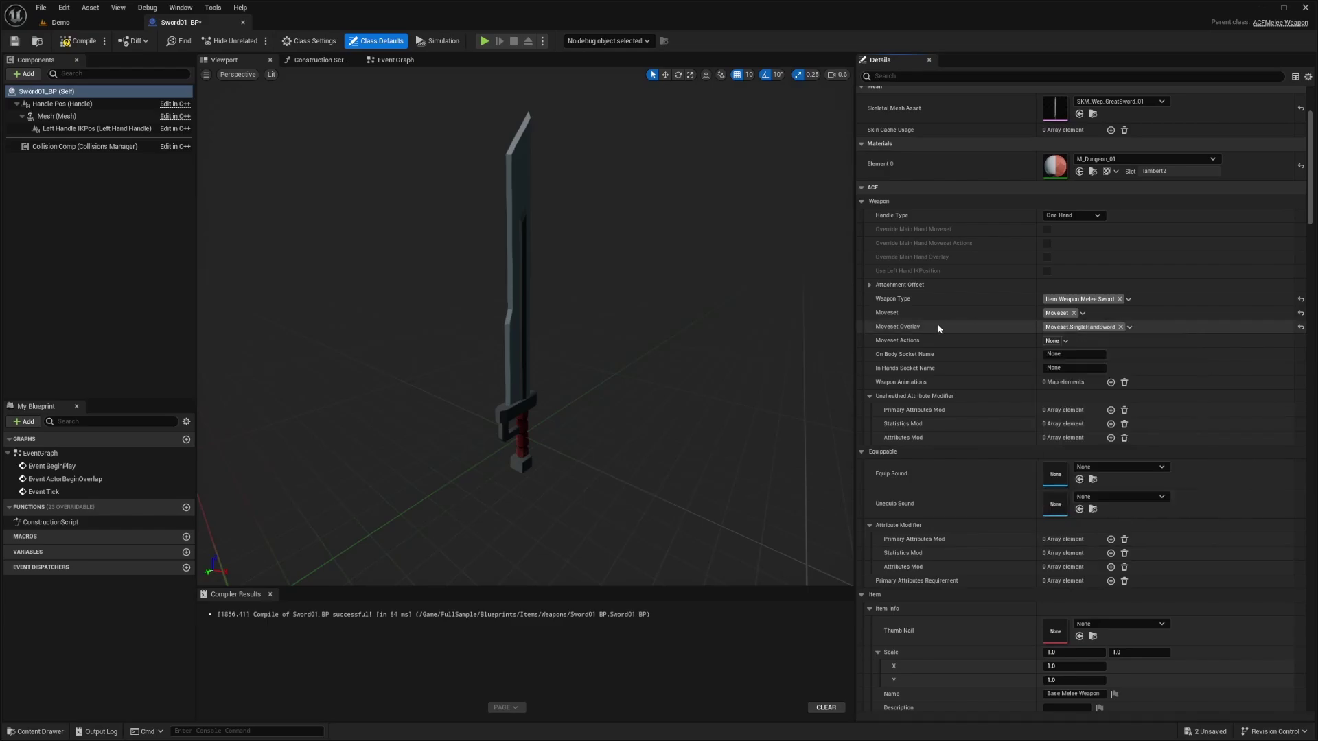
Set the Moveset Actions tag of Sword01_BP to Moveset.SingleHandSword and compile the Blueprint.
left_click(1064, 341)
type("singlehand")
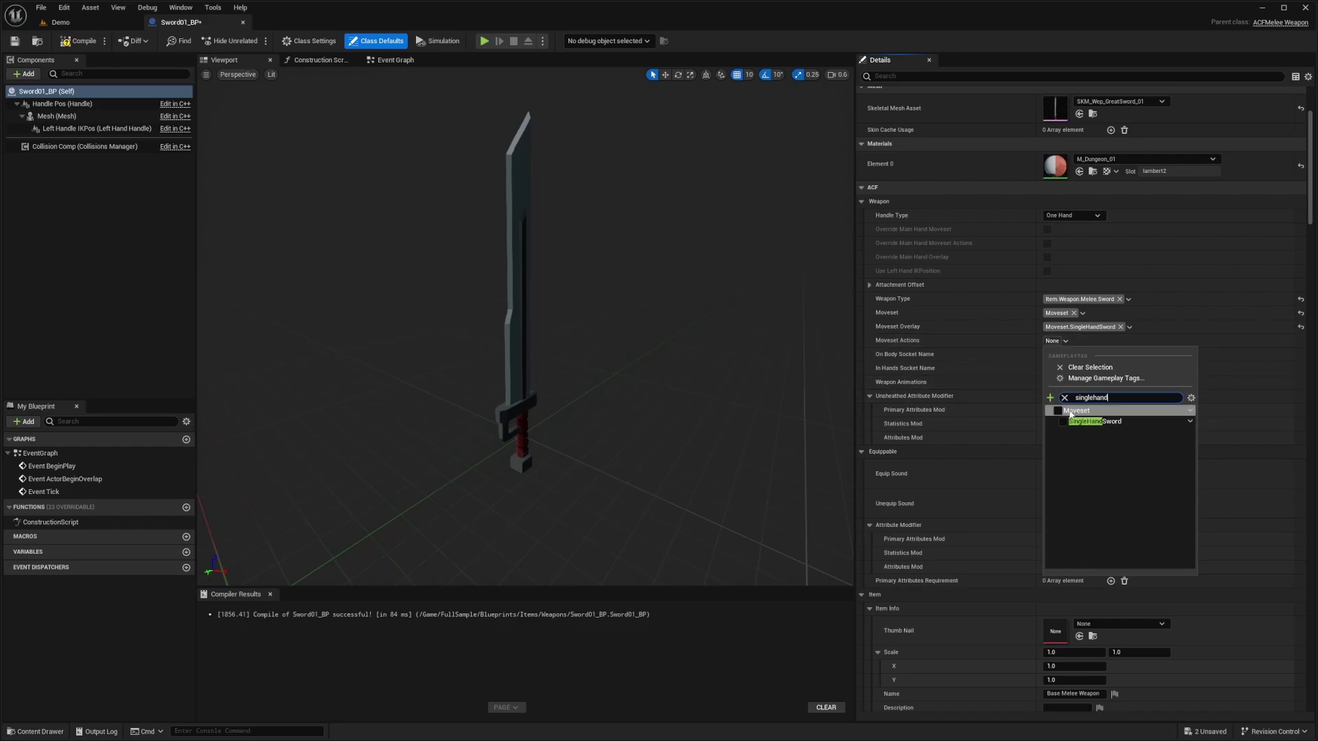
left_click(1063, 421)
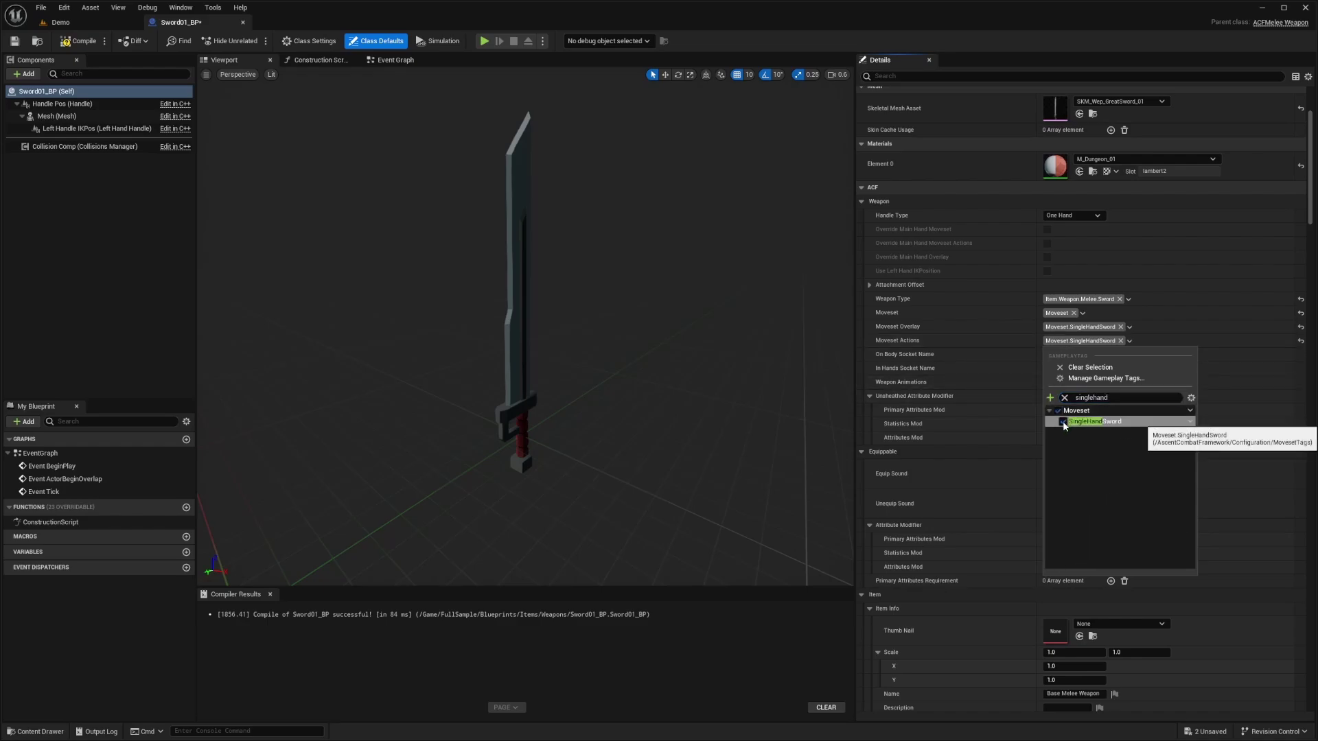
left_click(1064, 341)
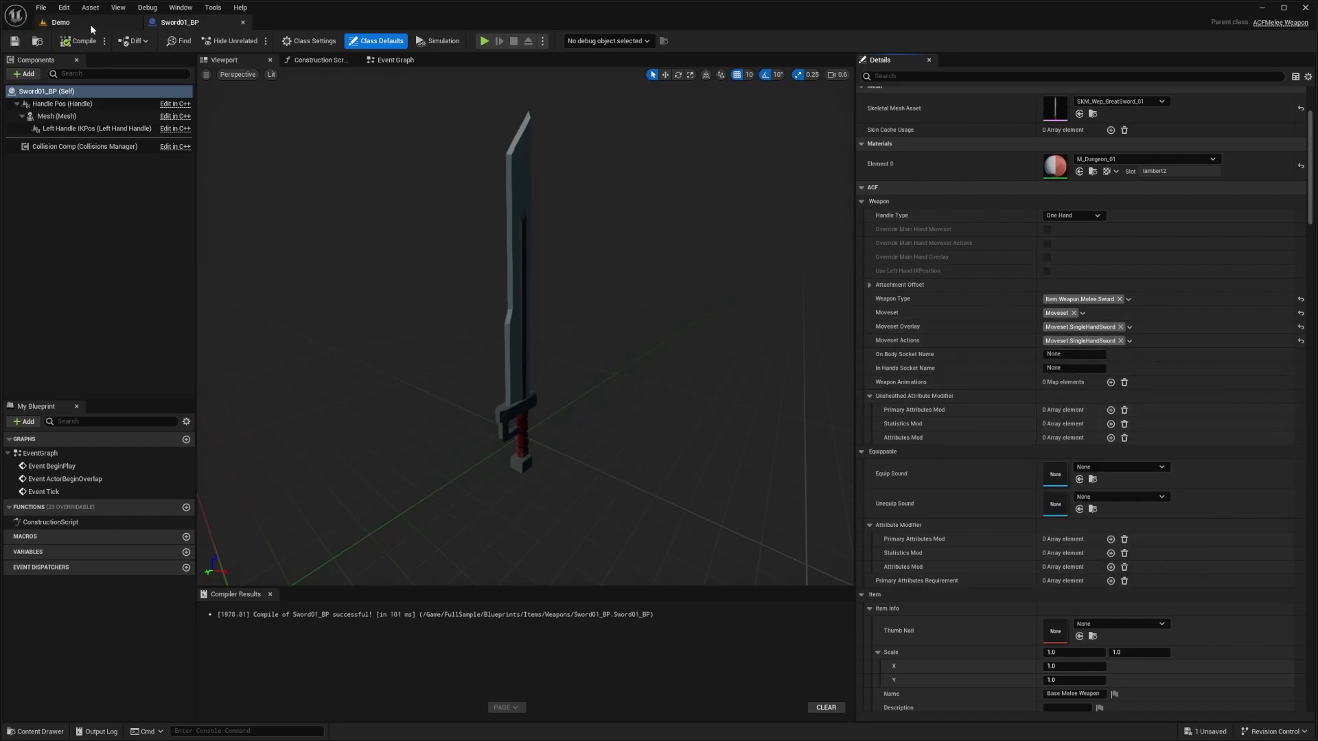
Open the Demo level's default pawn Blueprint, ACFFullPlayerUE4, and select its ACF Actions Comp component.
left_click(65, 22)
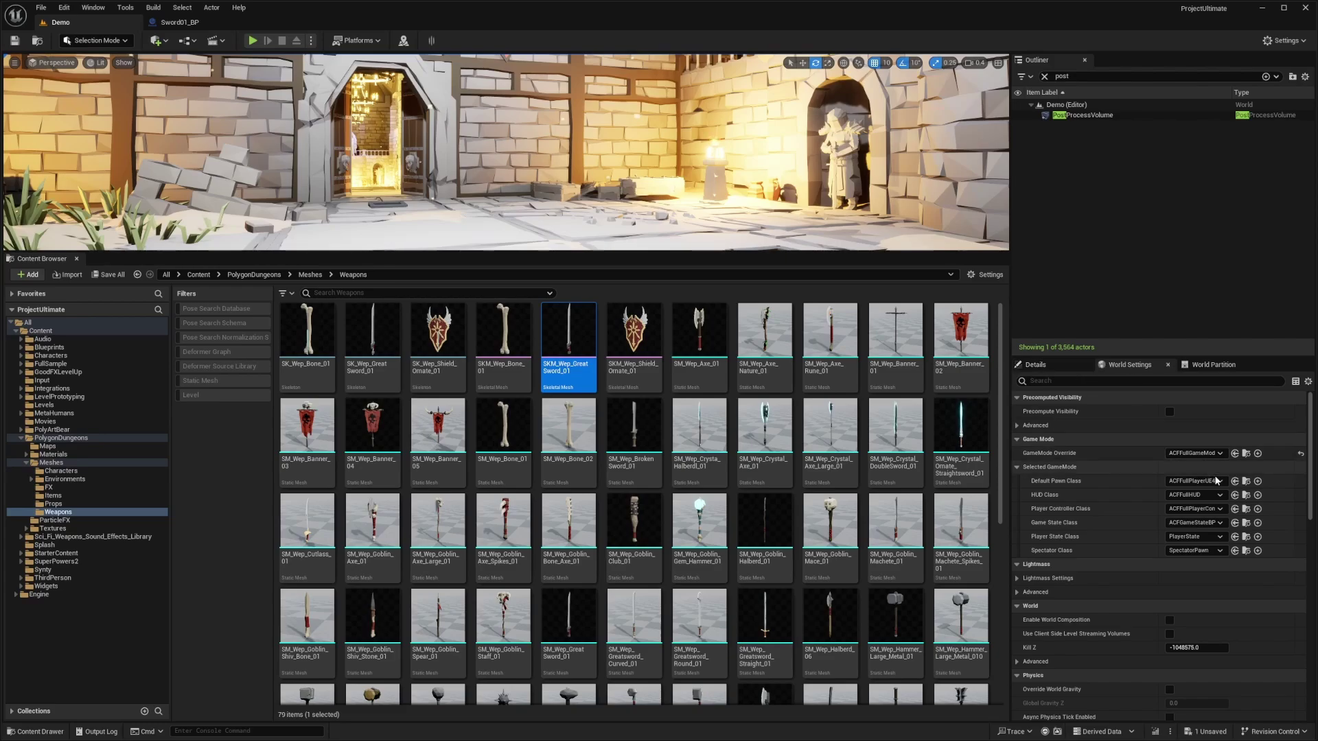
left_click(1246, 481)
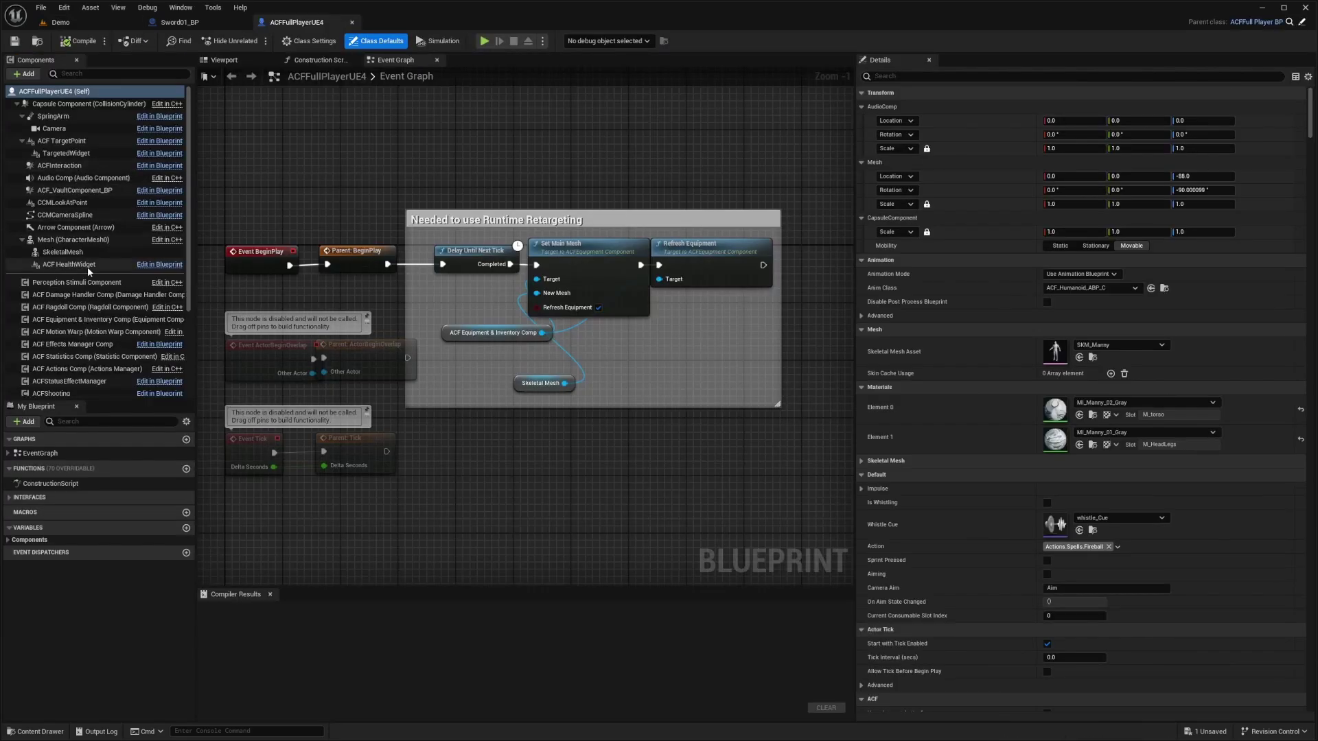
scroll(64, 301, "down", 3)
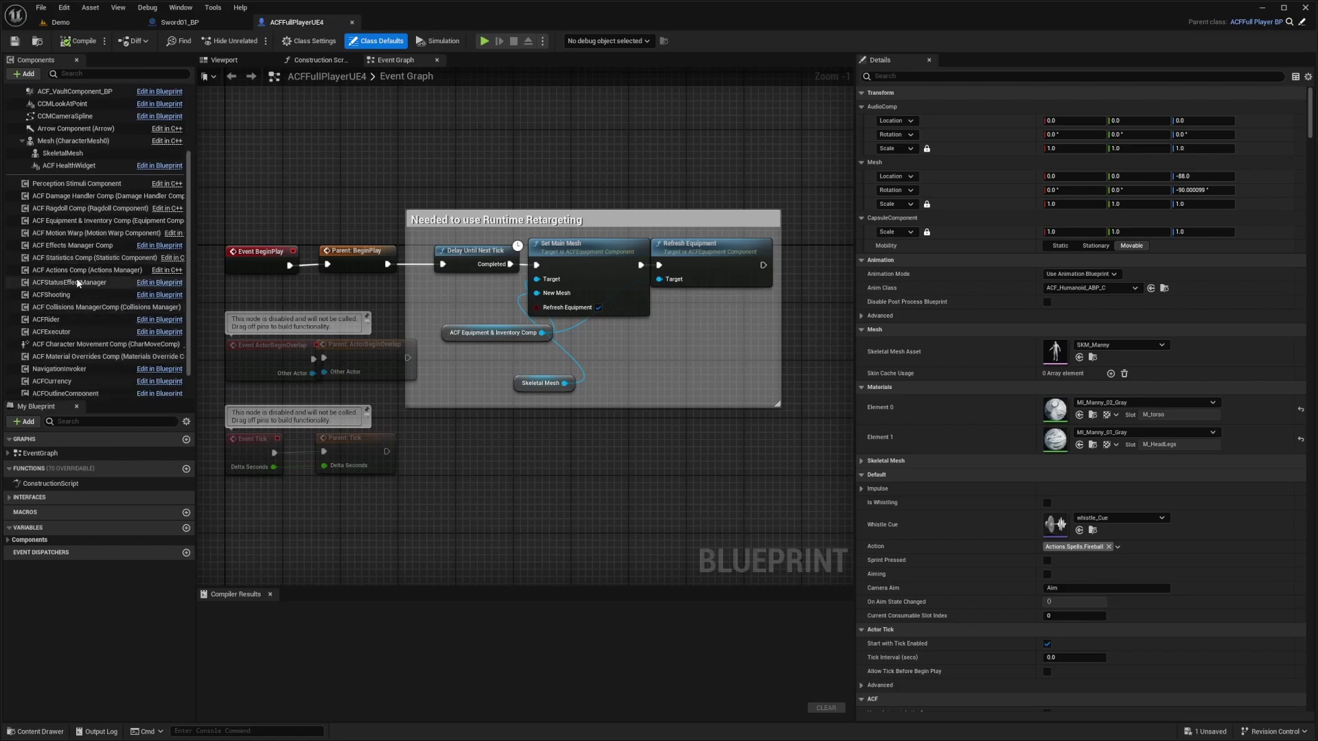
left_click(64, 271)
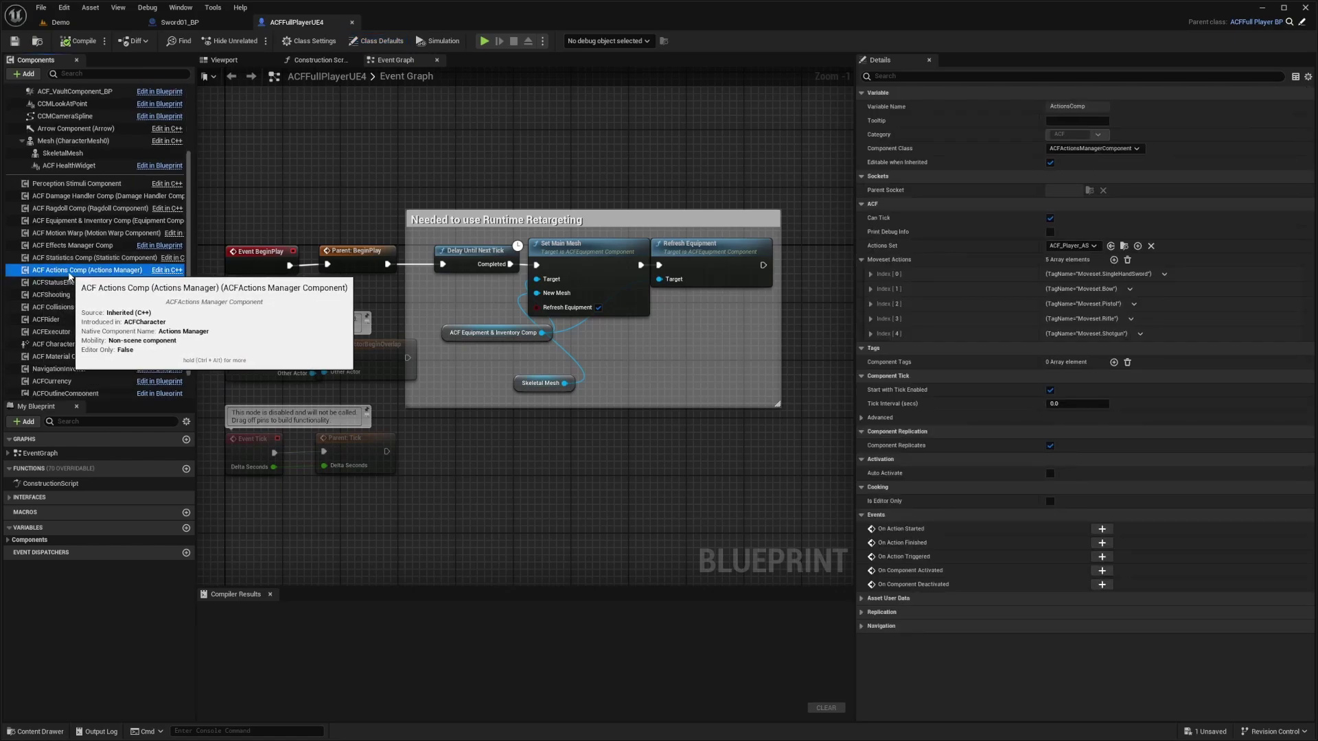
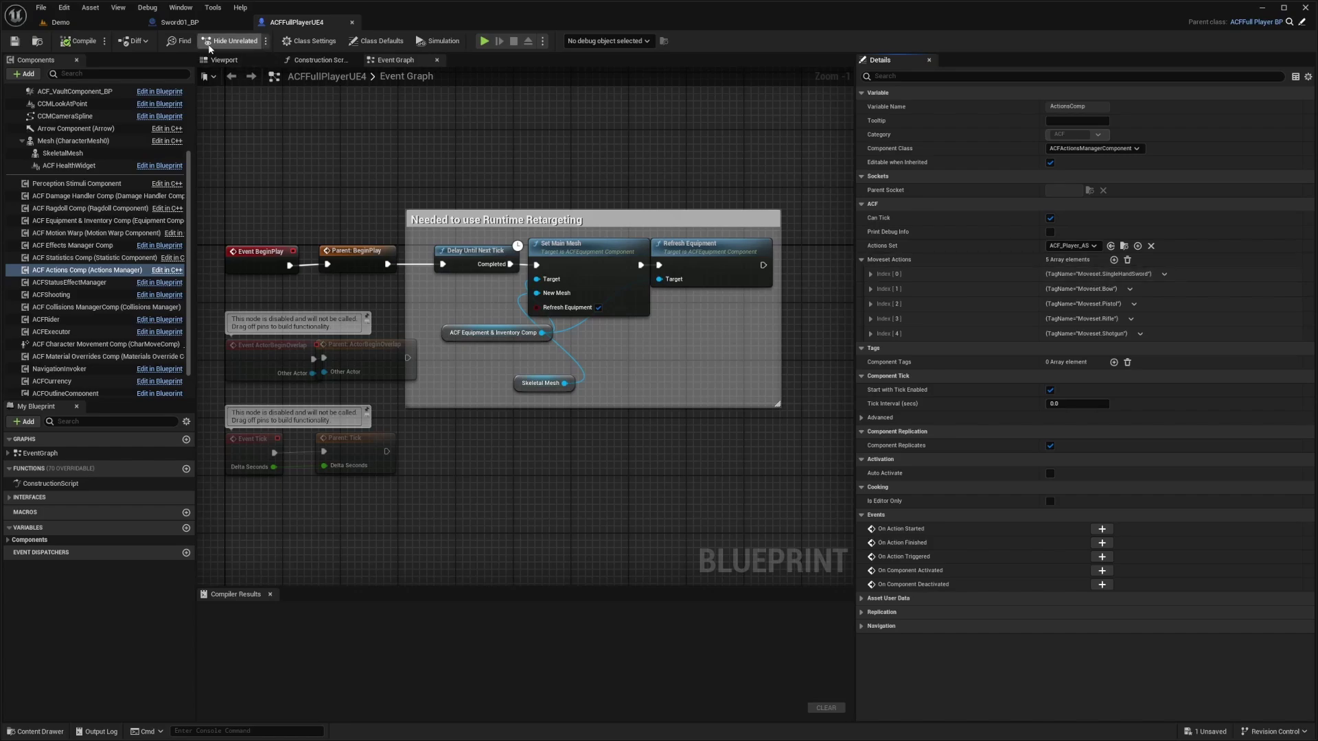
Compare the weapon tags of Sword01_BP with the player's Moveset Actions and expand the Moveset.SingleHandSword entry.
left_click(201, 23)
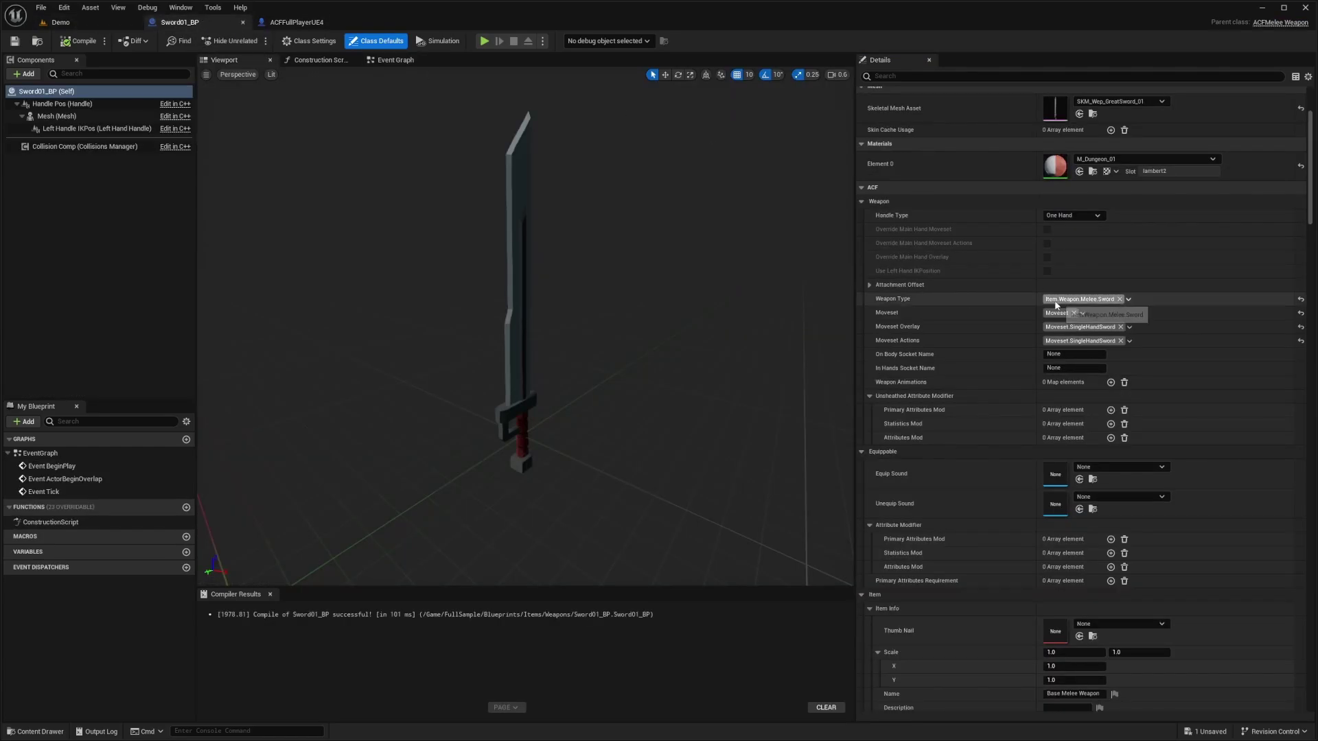
left_click(295, 22)
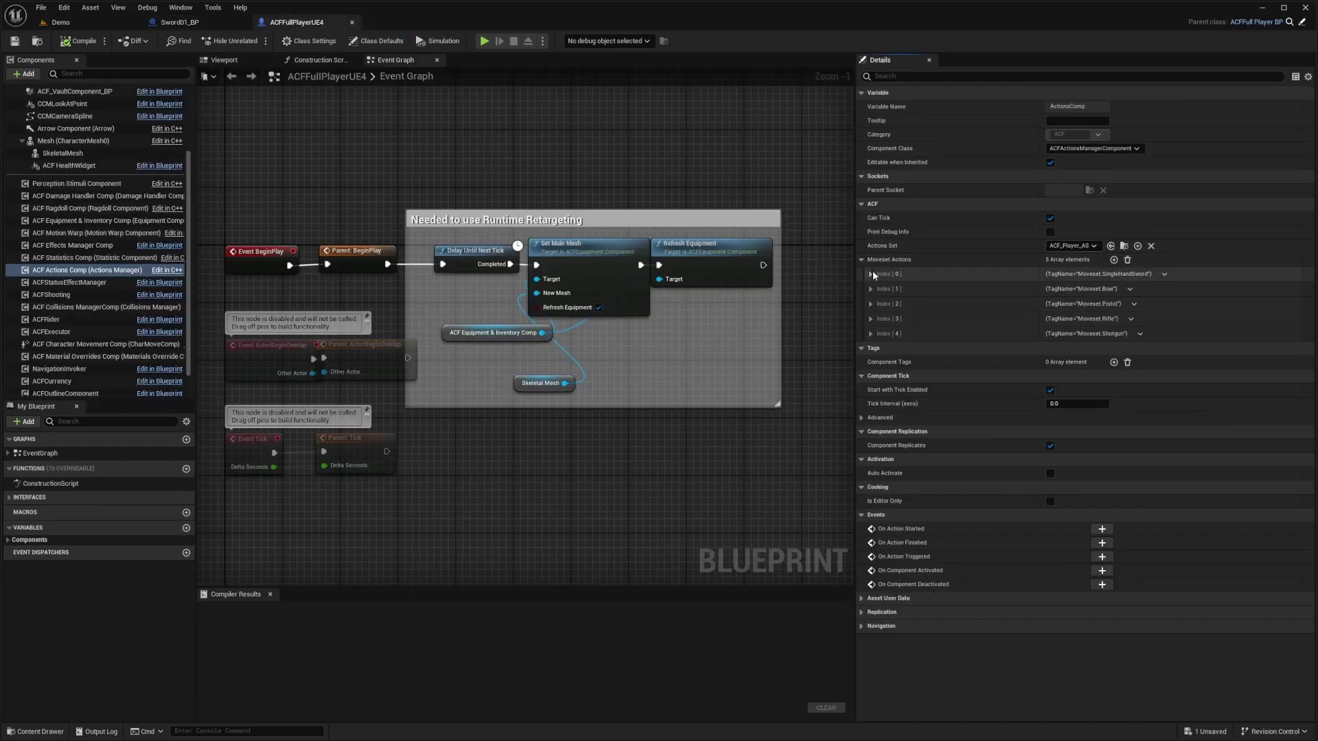
left_click(988, 275)
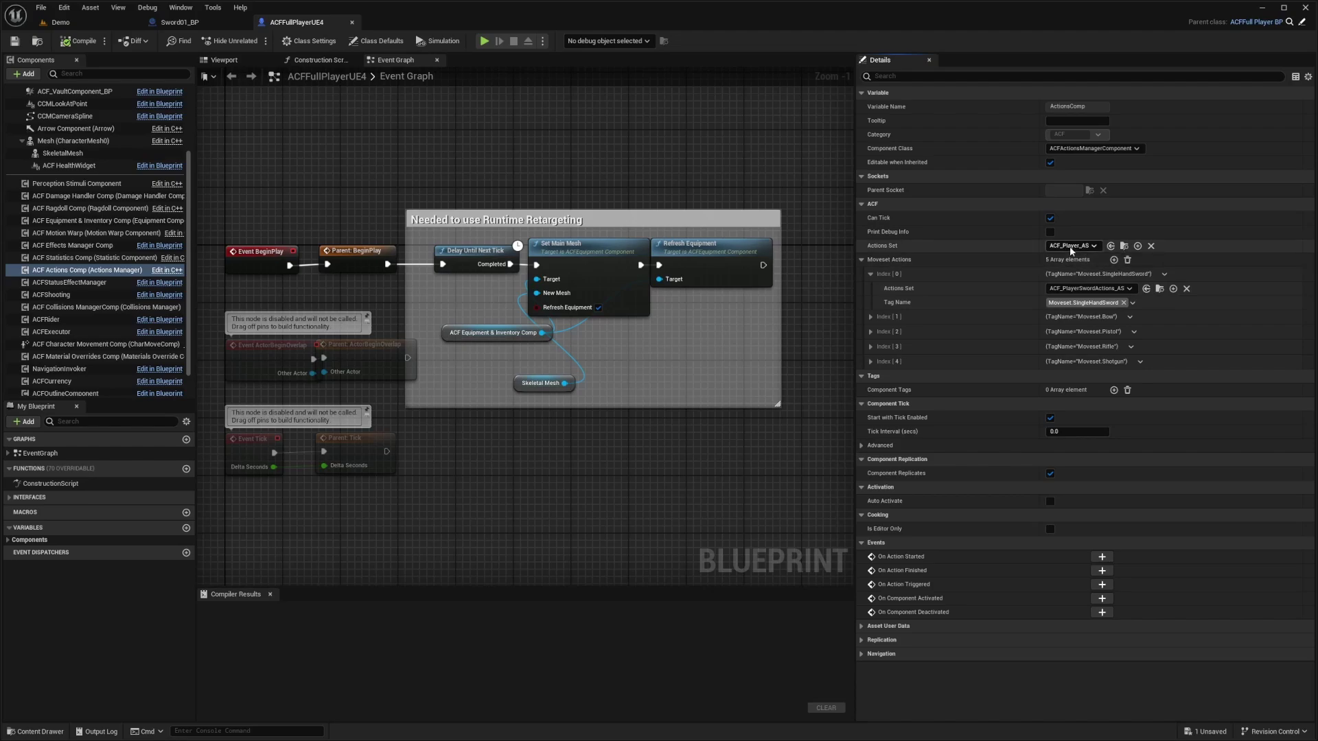
Open the player's default actions set ACF_Player_AS and show its Actions array as a collapsed list of entries.
left_click(1124, 245)
double_click(669, 344)
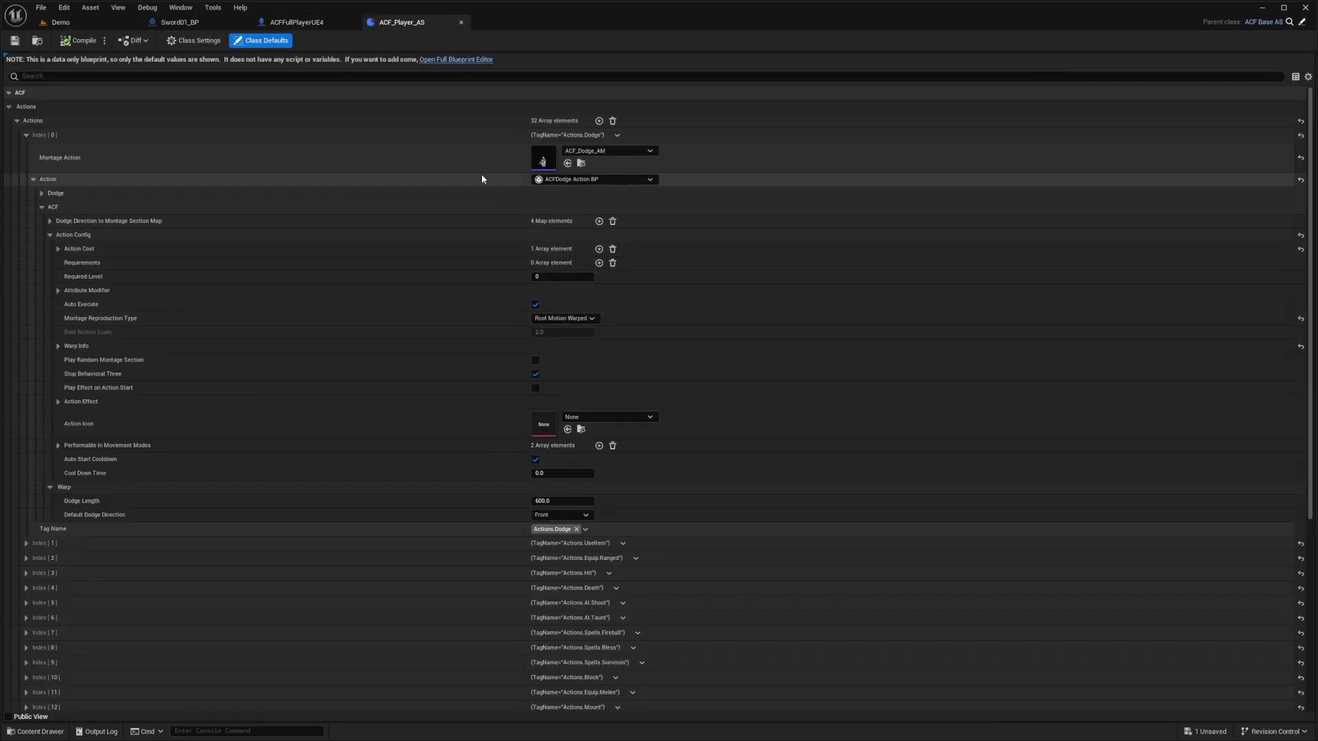
right_click(47, 121)
left_click(72, 155)
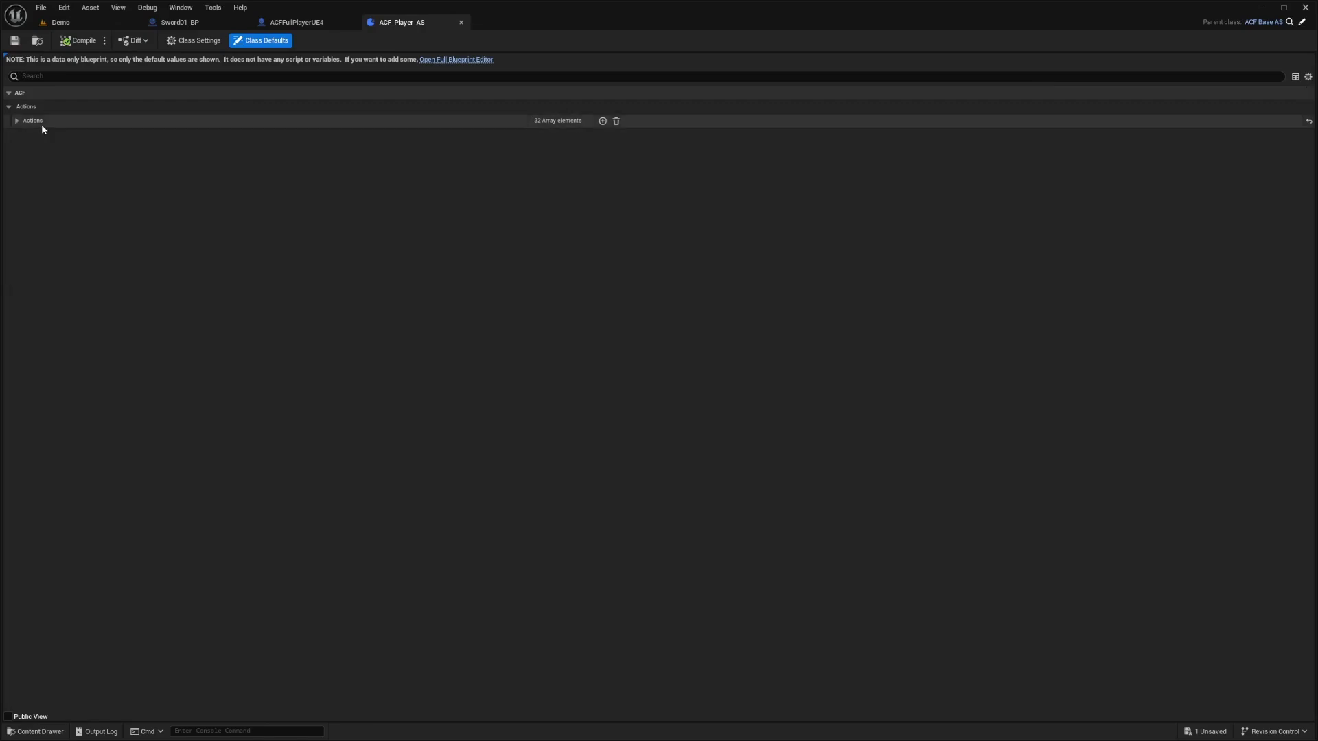
left_click(17, 120)
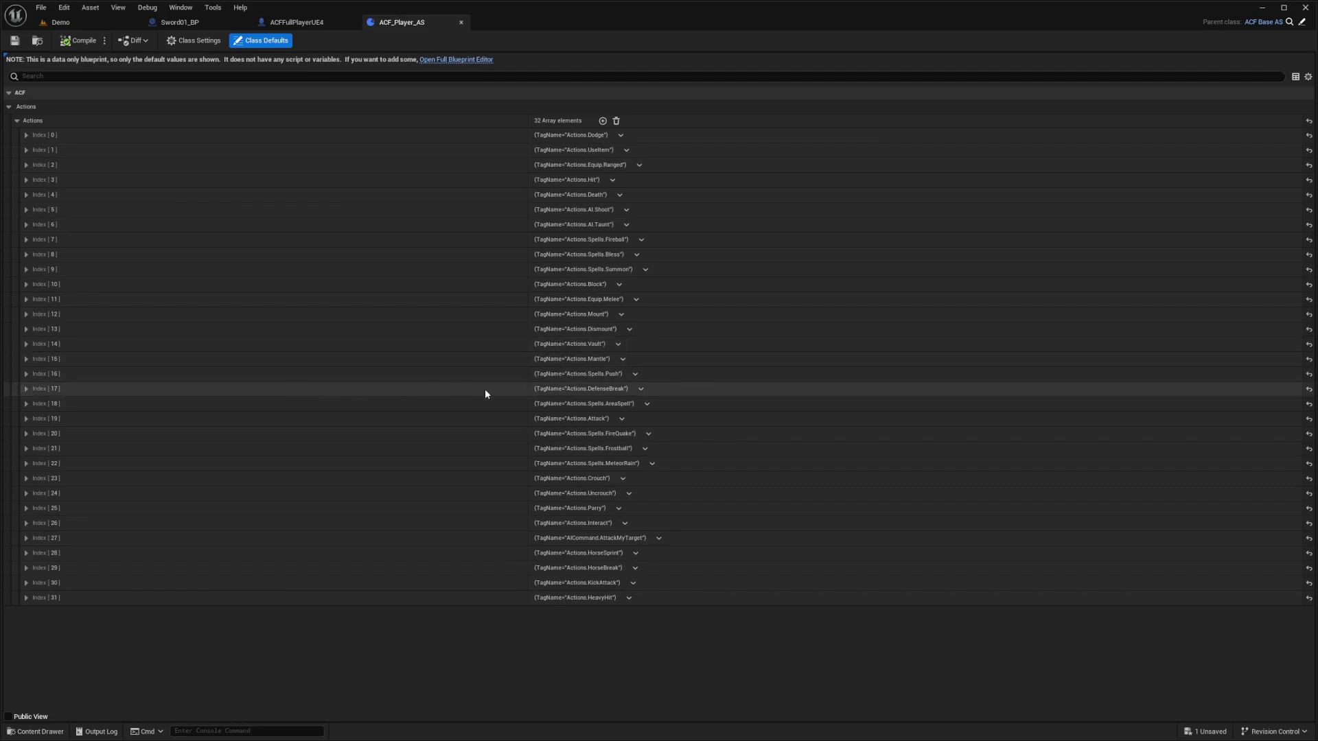
Expand the Actions.Attack entry of ACF_Player_AS and preview its MeleeCombo_AM montage, closing the montage when done.
left_click(27, 419)
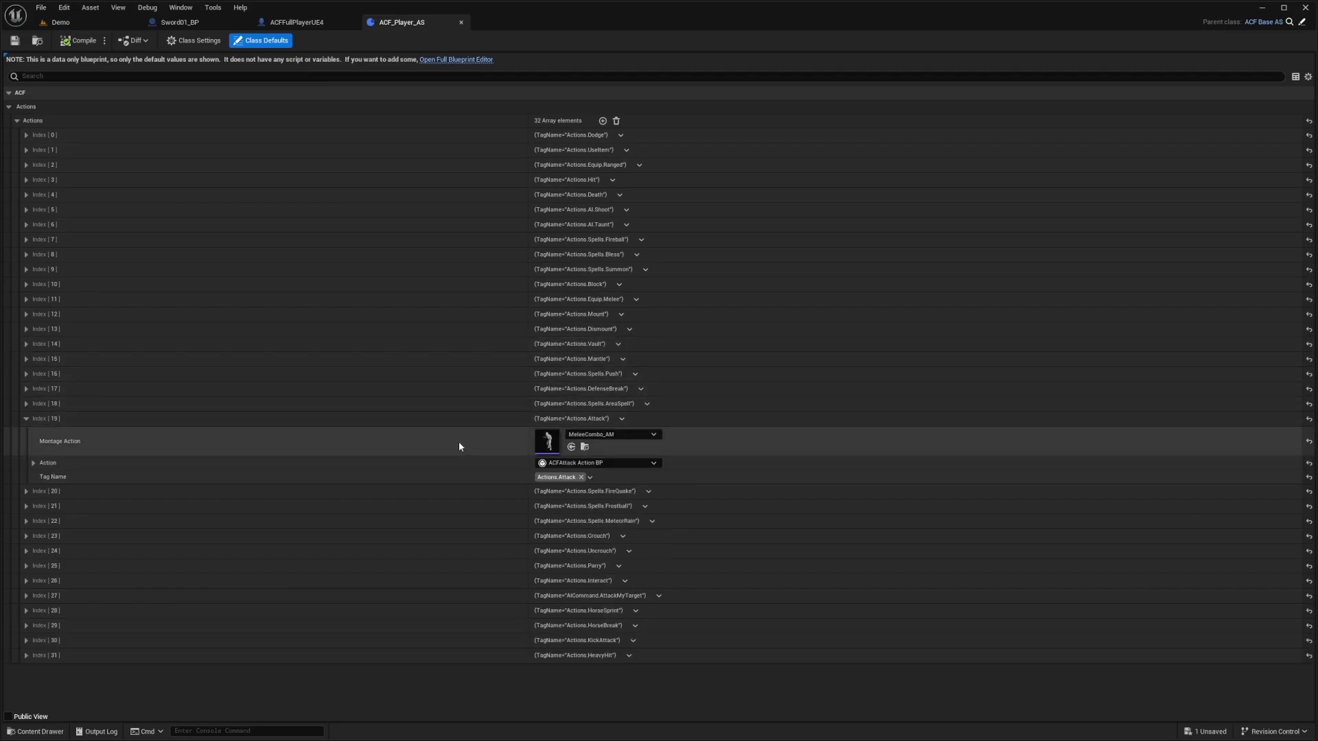
double_click(547, 445)
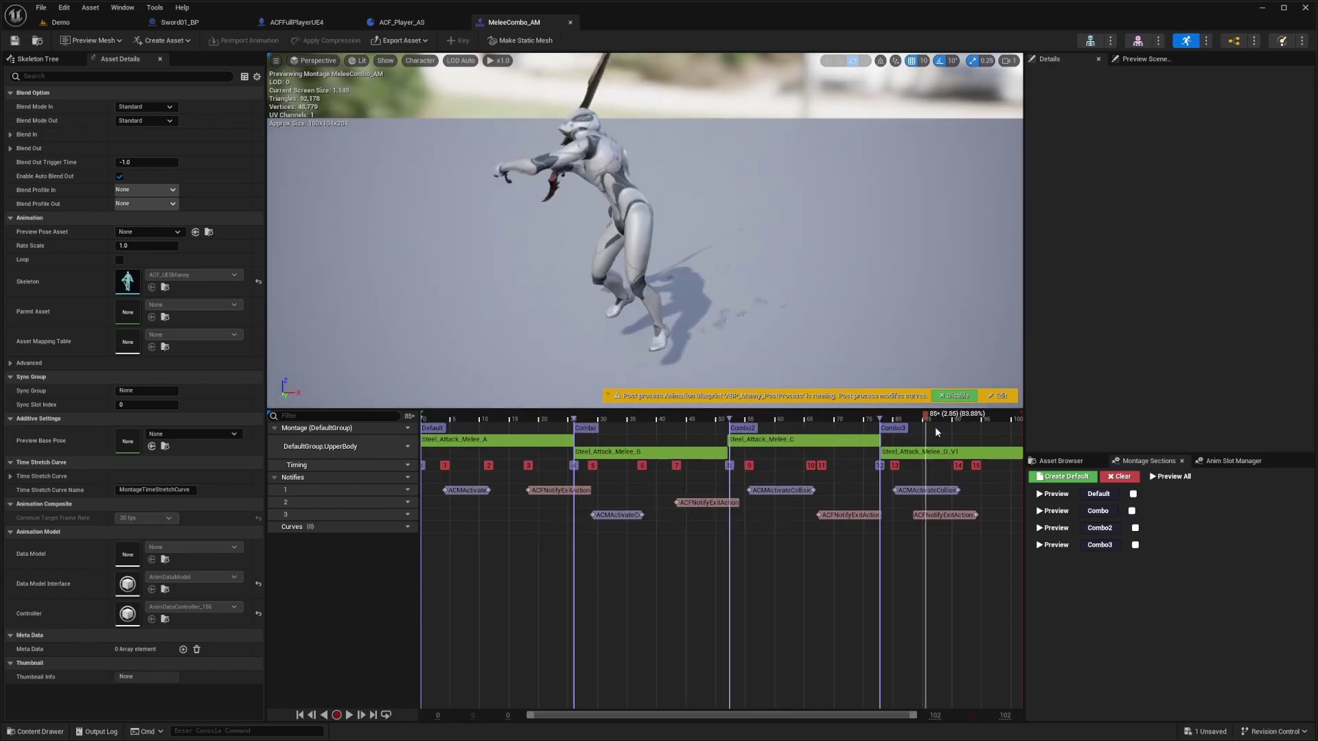
left_click(571, 23)
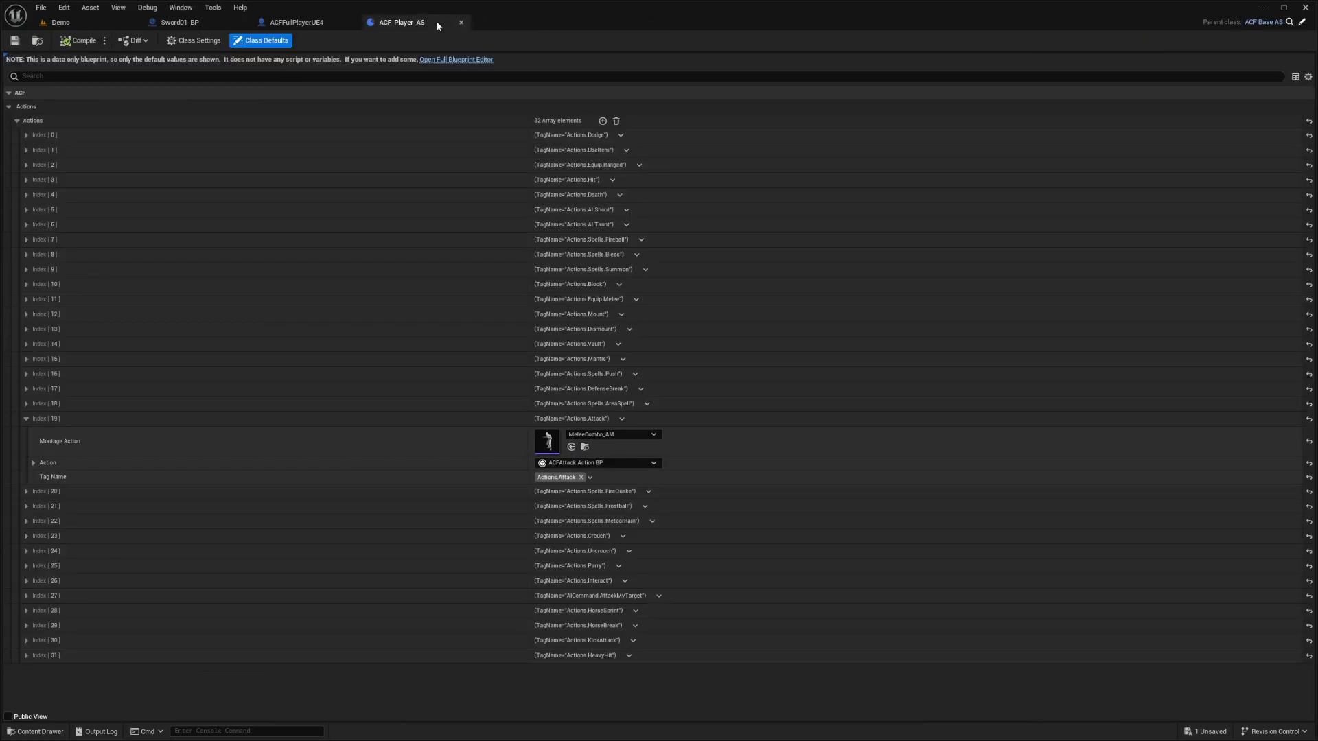
Open ACF_PlayerSwordActions_AS from the player's SingleHandSword moveset and show its Actions array as a collapsed list.
left_click(295, 24)
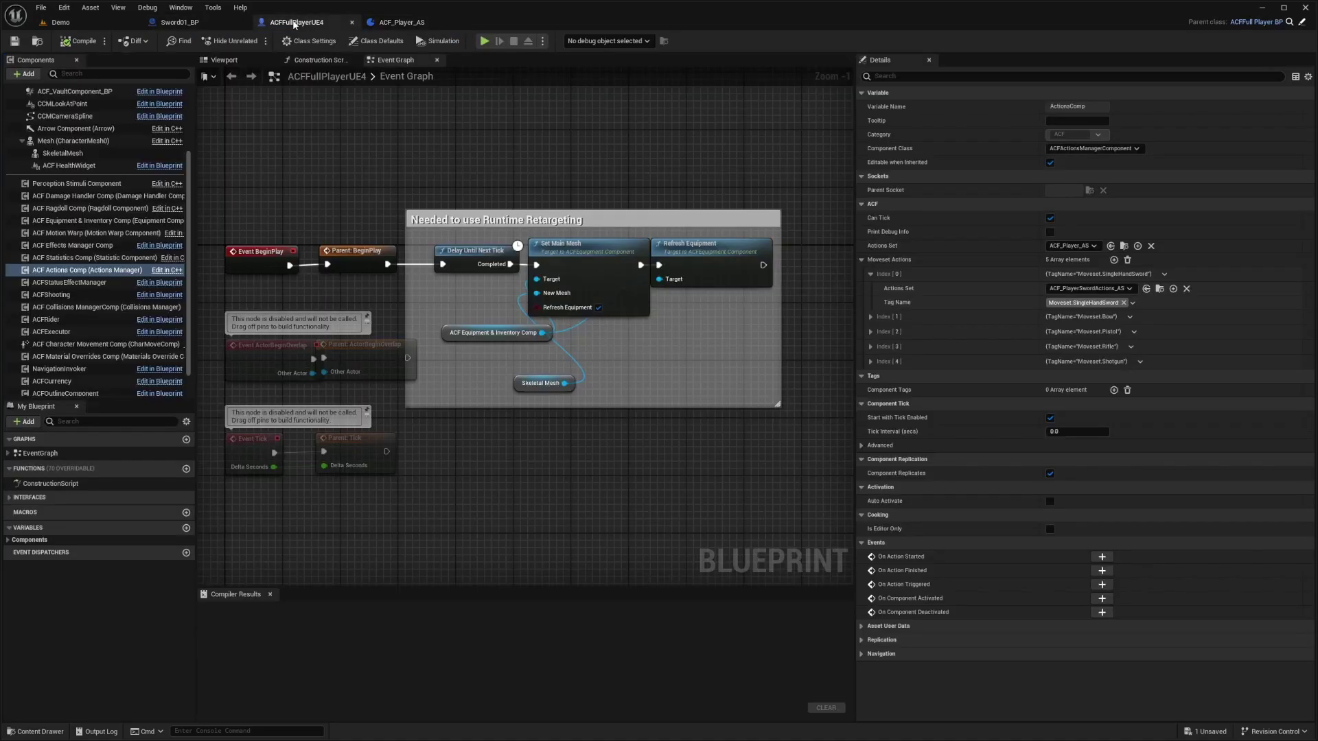
left_click(94, 272)
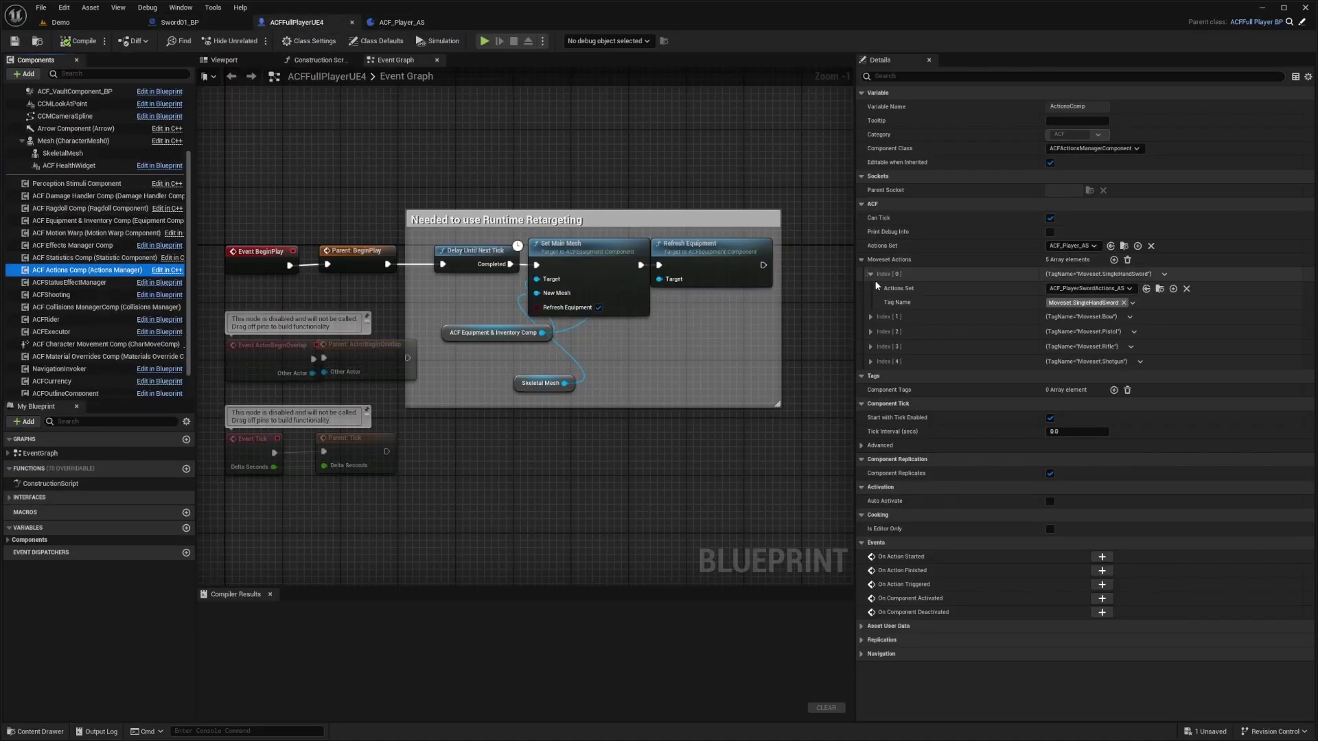
left_click(1158, 289)
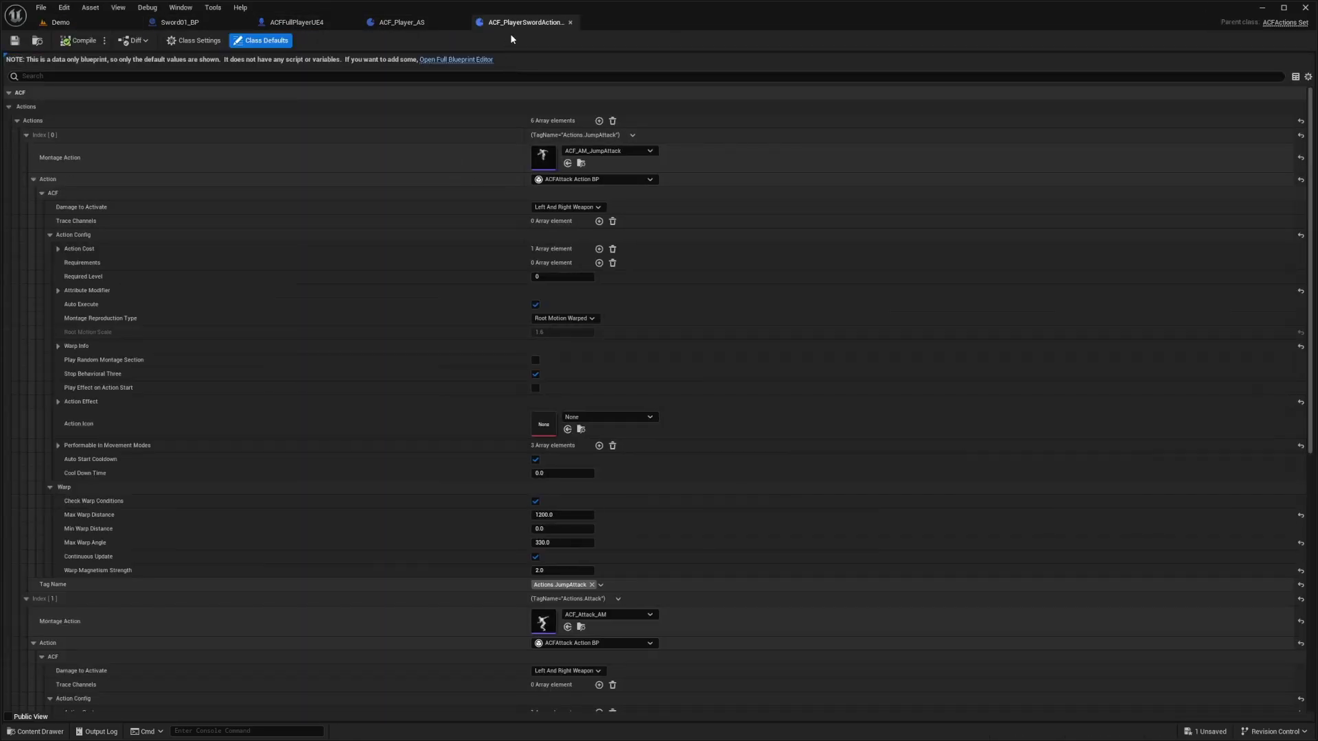
right_click(211, 125)
left_click(239, 144)
left_click(16, 120)
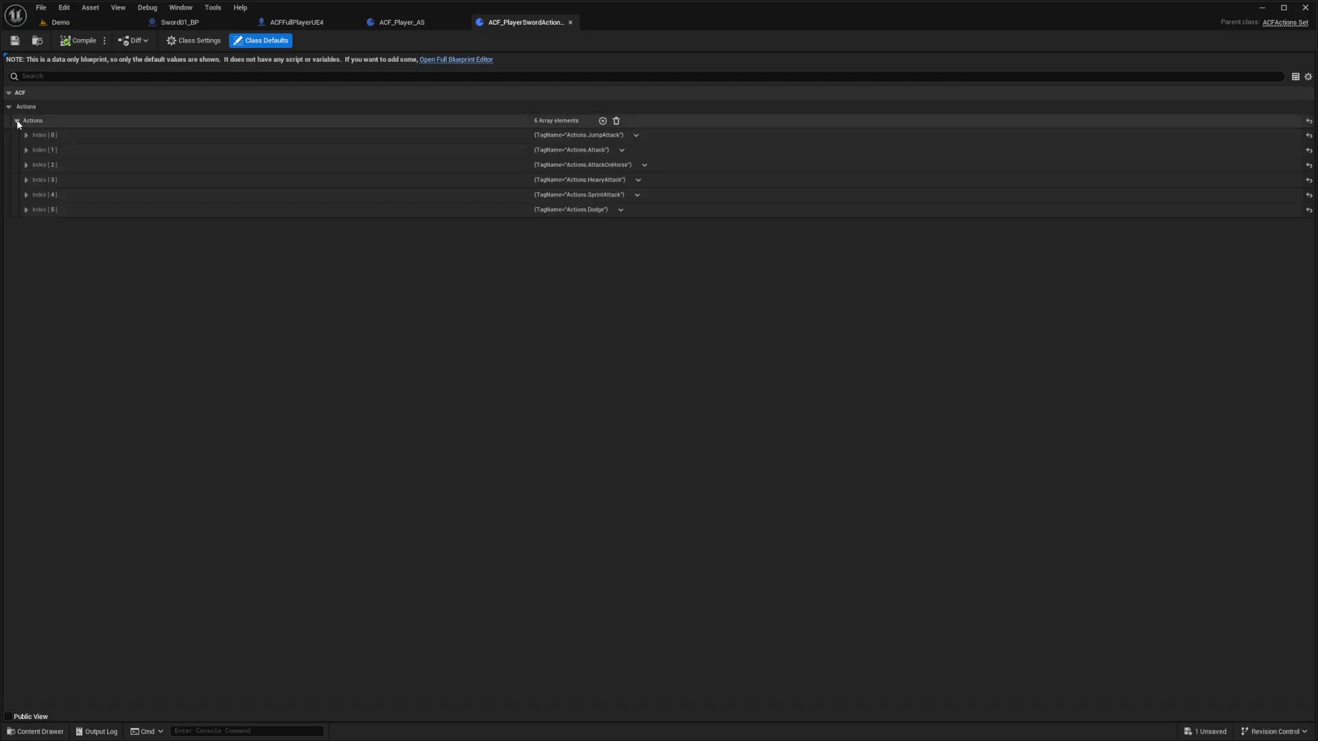
Compare the sword actions set with ACF_Player_AS and scrub through the ACF_Attack_AM montage of its Actions.Attack entry.
left_click(402, 22)
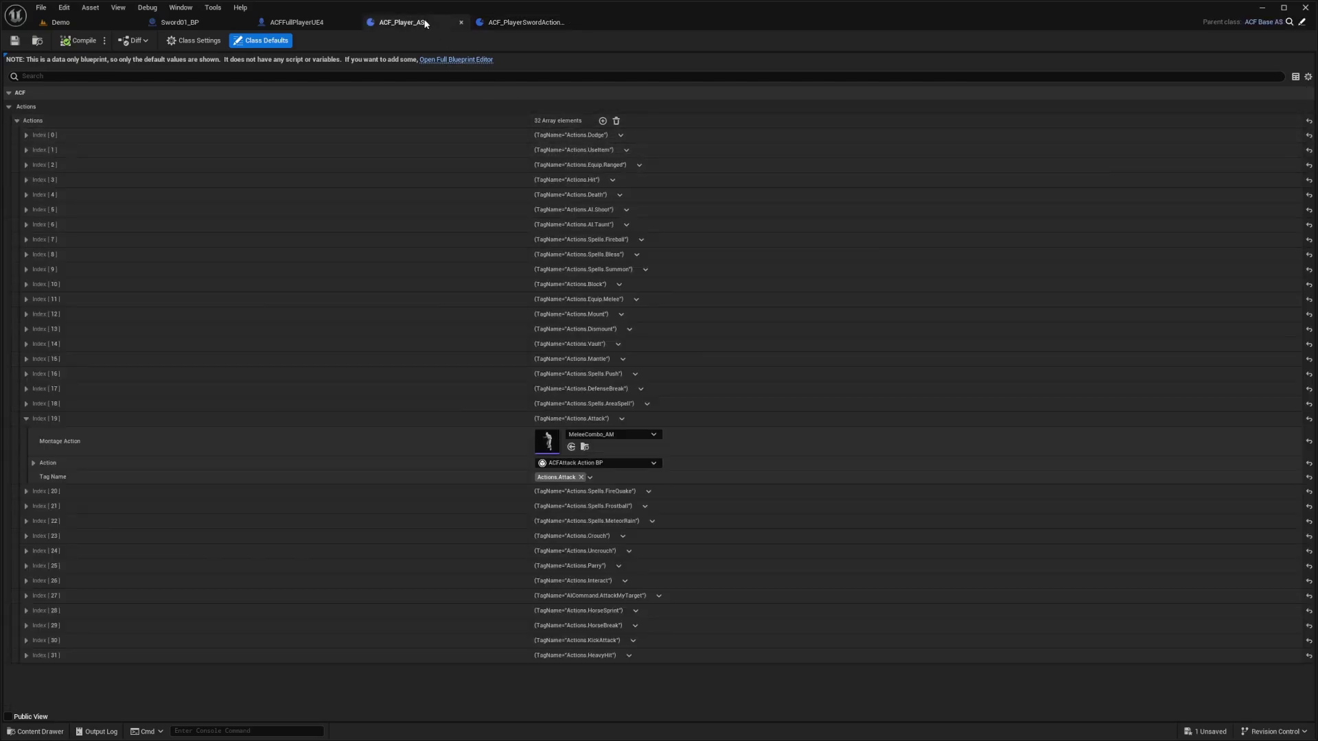
left_click(525, 22)
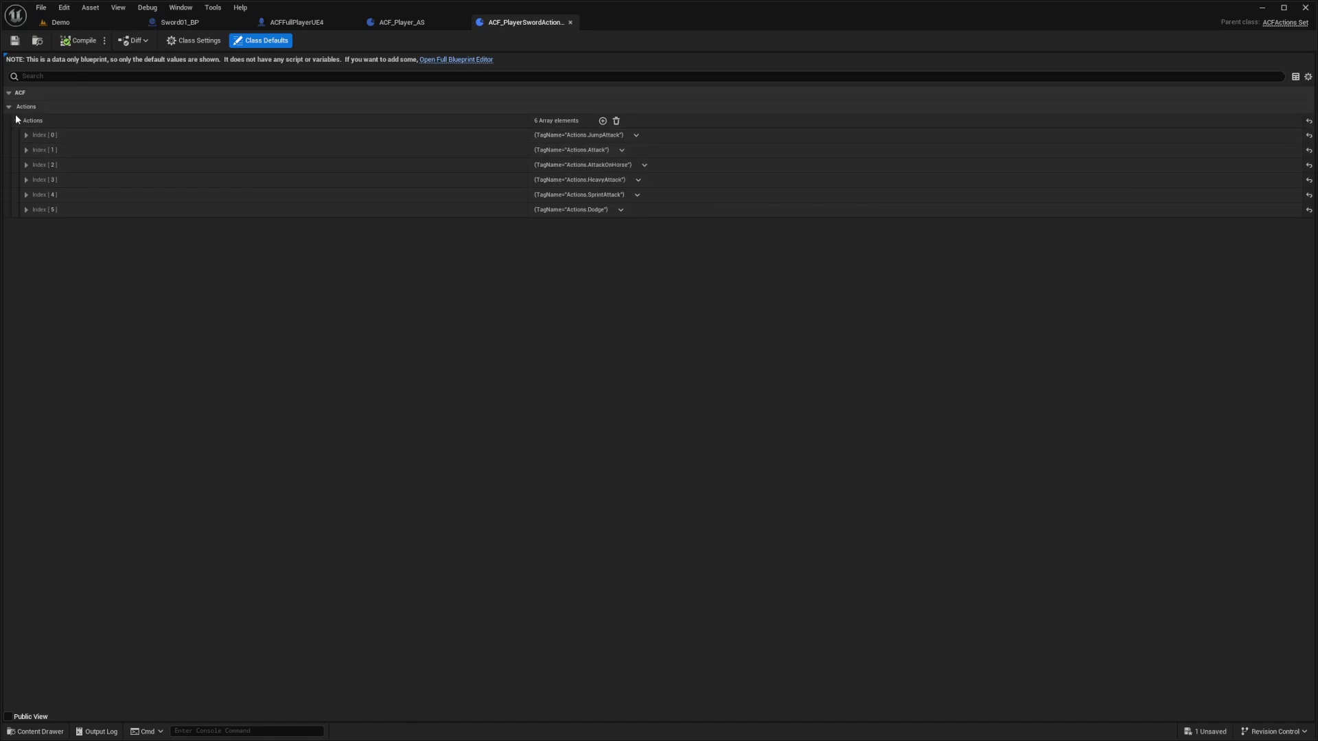
left_click(24, 149)
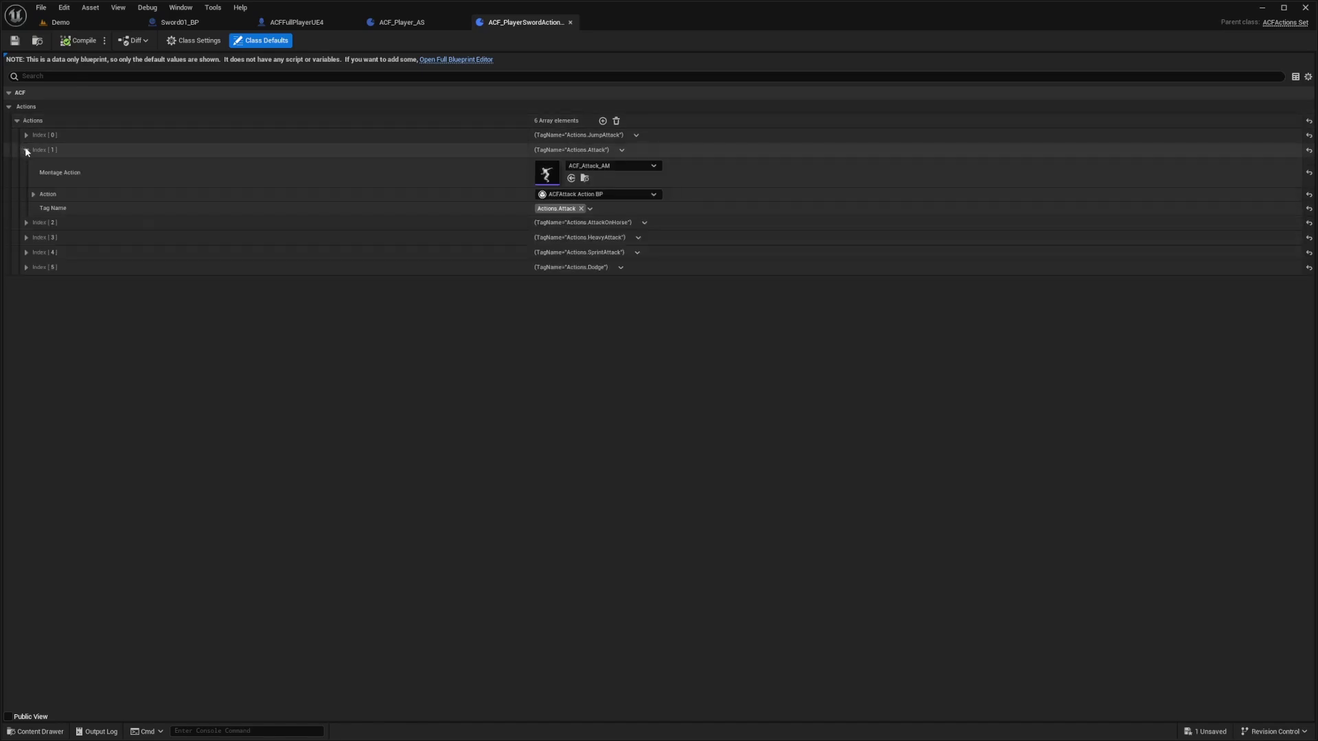
double_click(543, 181)
left_click_drag(446, 417, 735, 419)
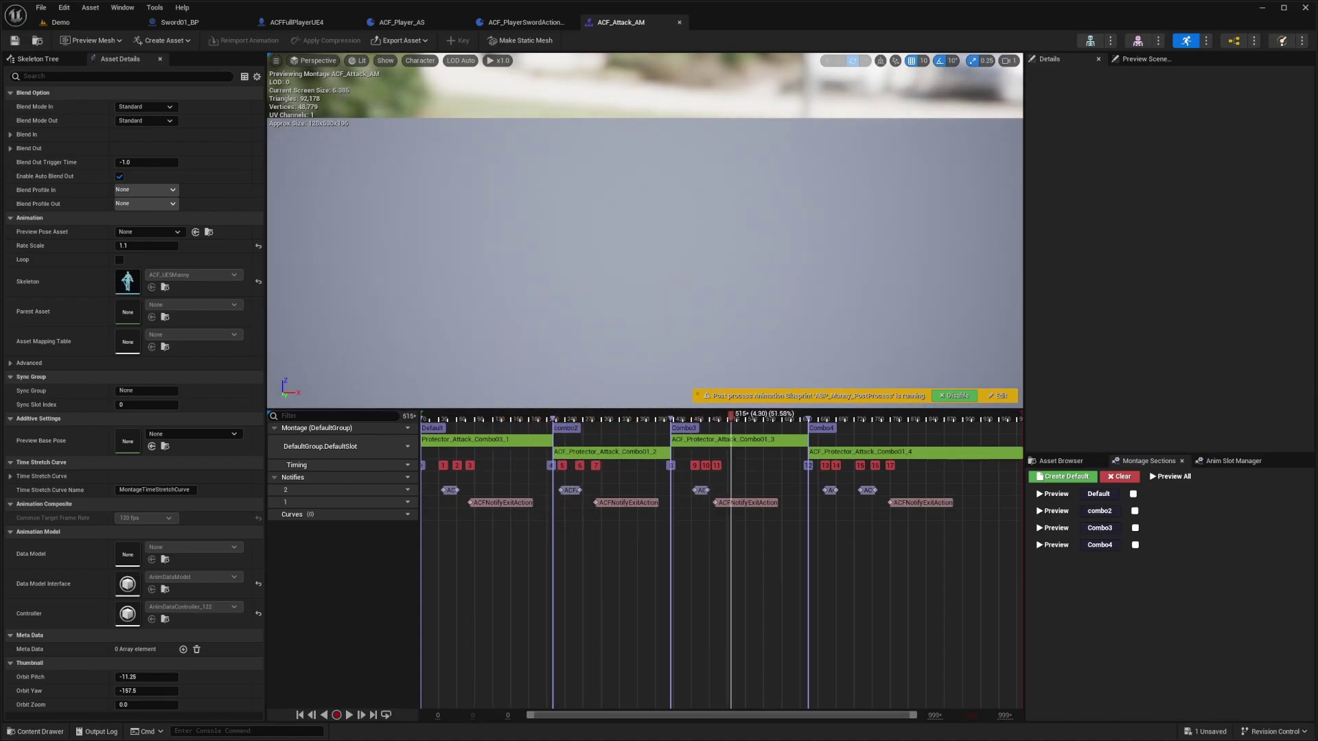
Scrub through the ACF_Attack_AM montage to preview the sword attack combo on the character.
mouse_move(707, 296)
right_mouse_down()
mouse_move(745, 330)
mouse_move(724, 281)
right_mouse_up()
key("s")
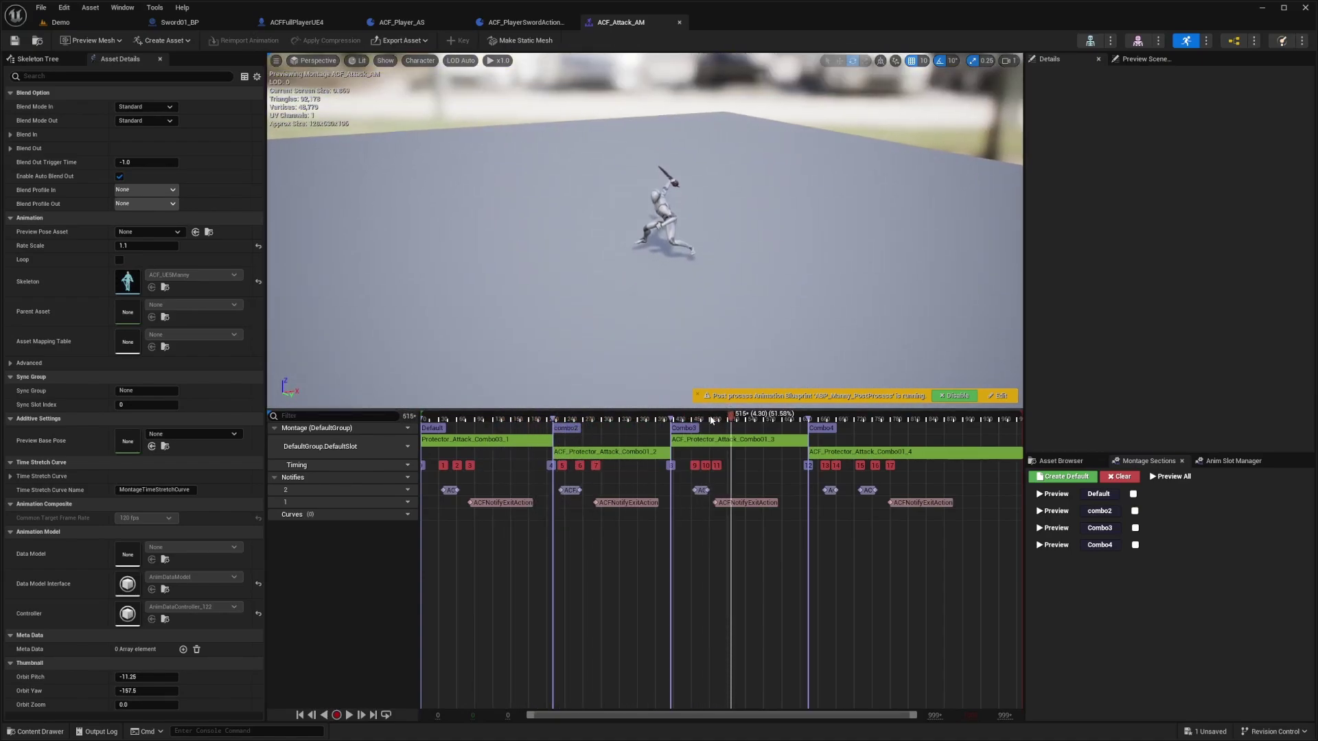
left_click_drag(732, 417, 946, 421)
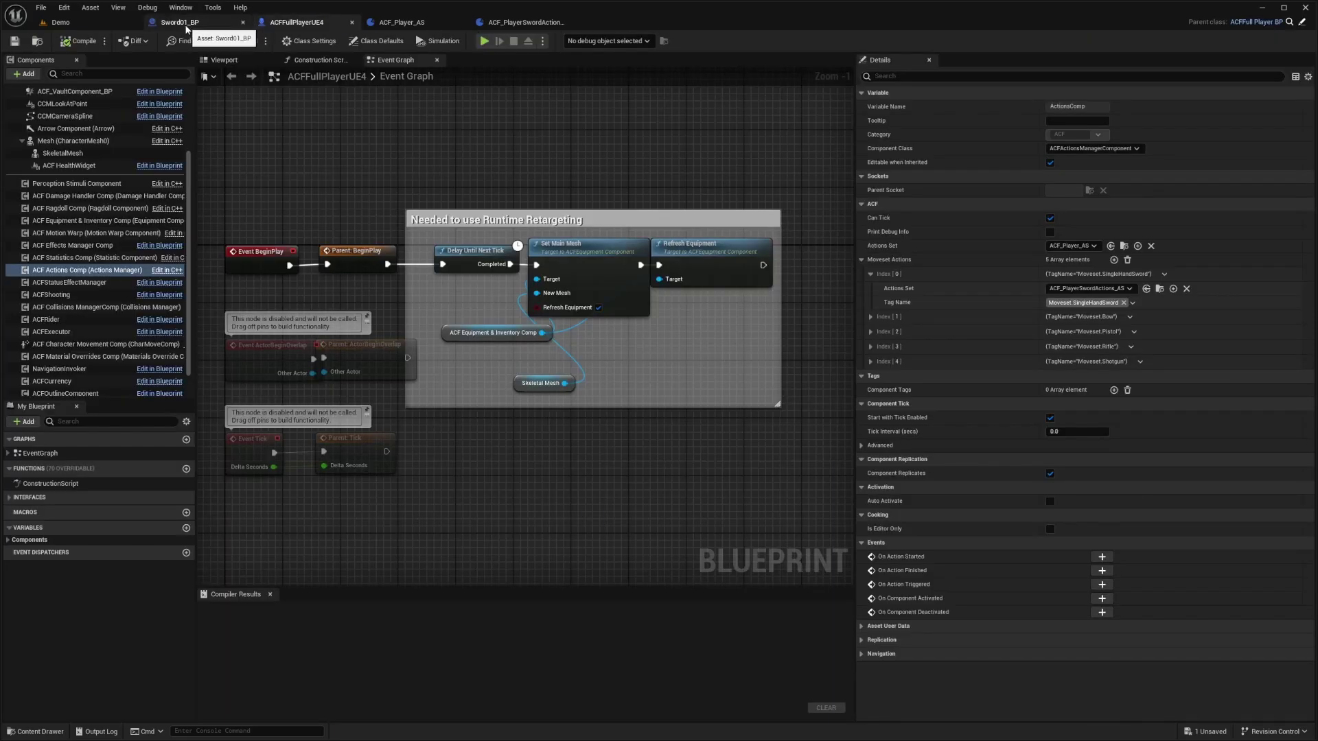
Locate the mesh asset of ACFFullPlayerUE4's SkeletalMesh component, find its skeleton, and open SK_Synty_Polygon_Unreal.
left_click(186, 28)
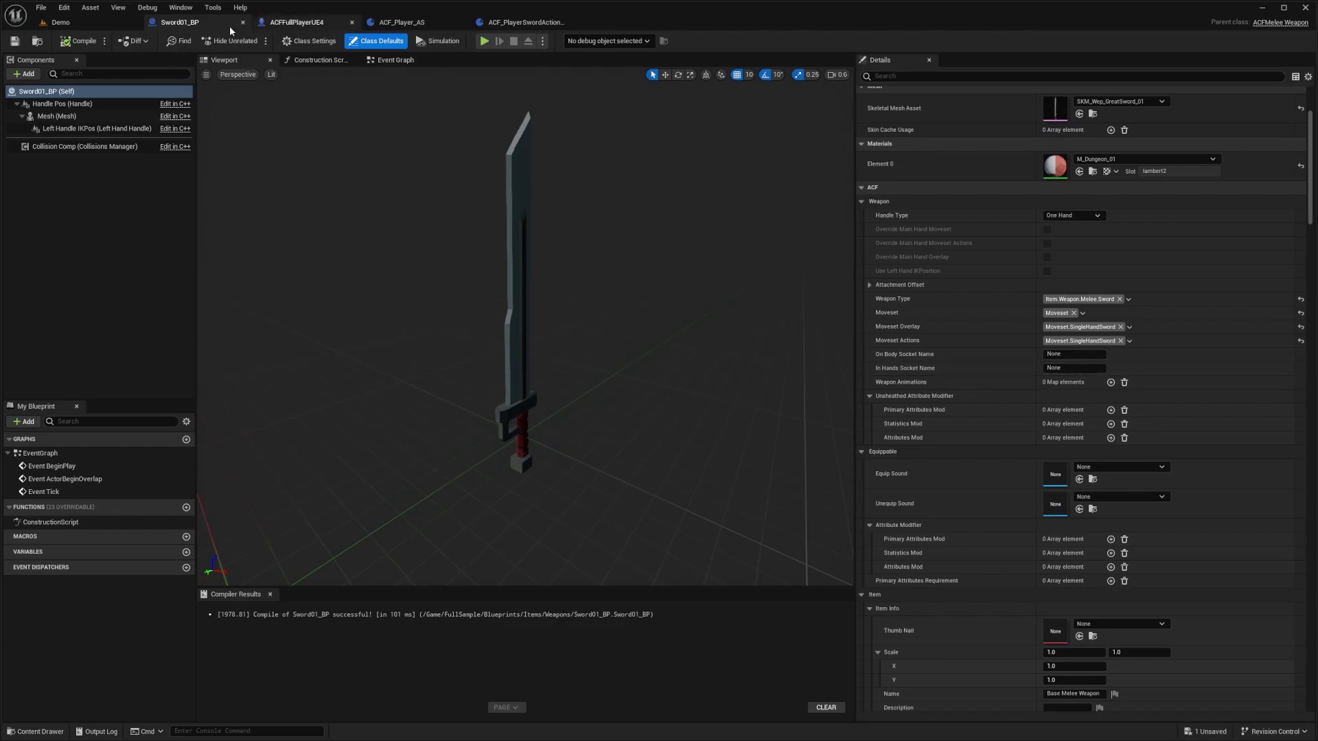
left_click(303, 24)
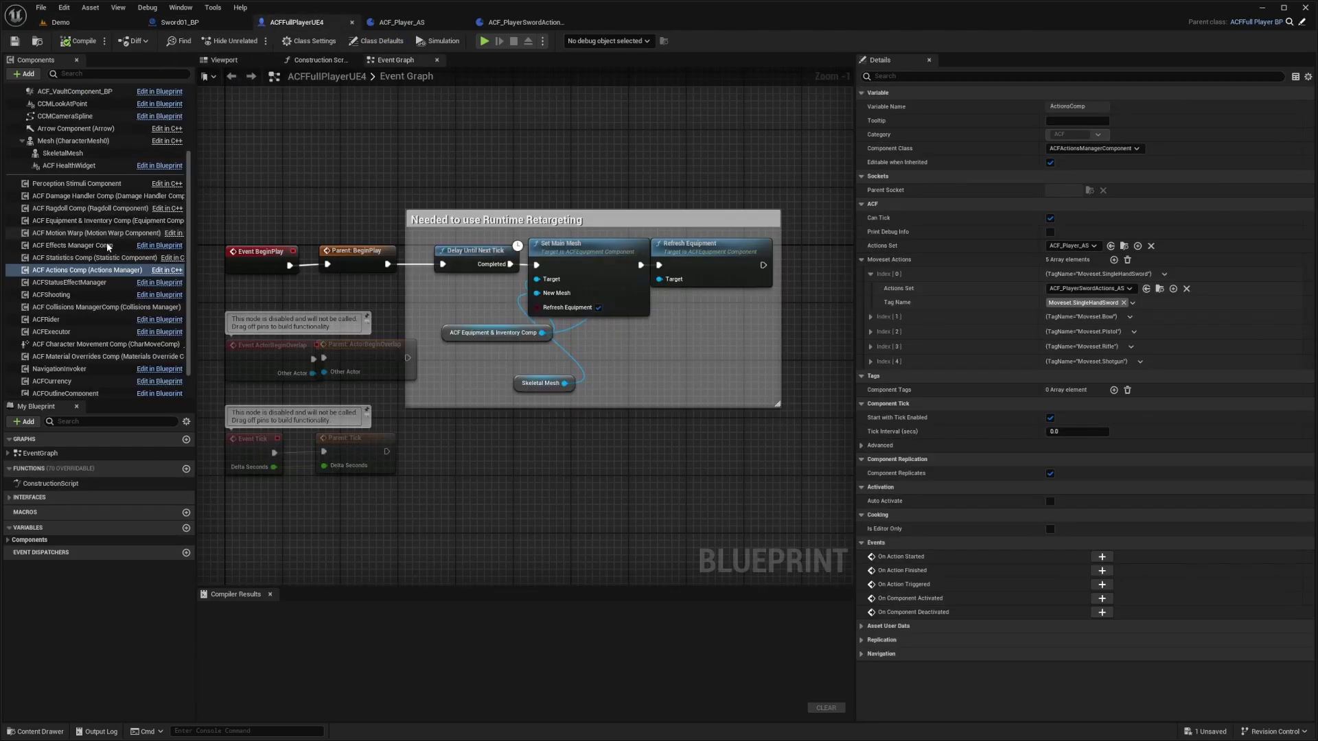
left_click(65, 154)
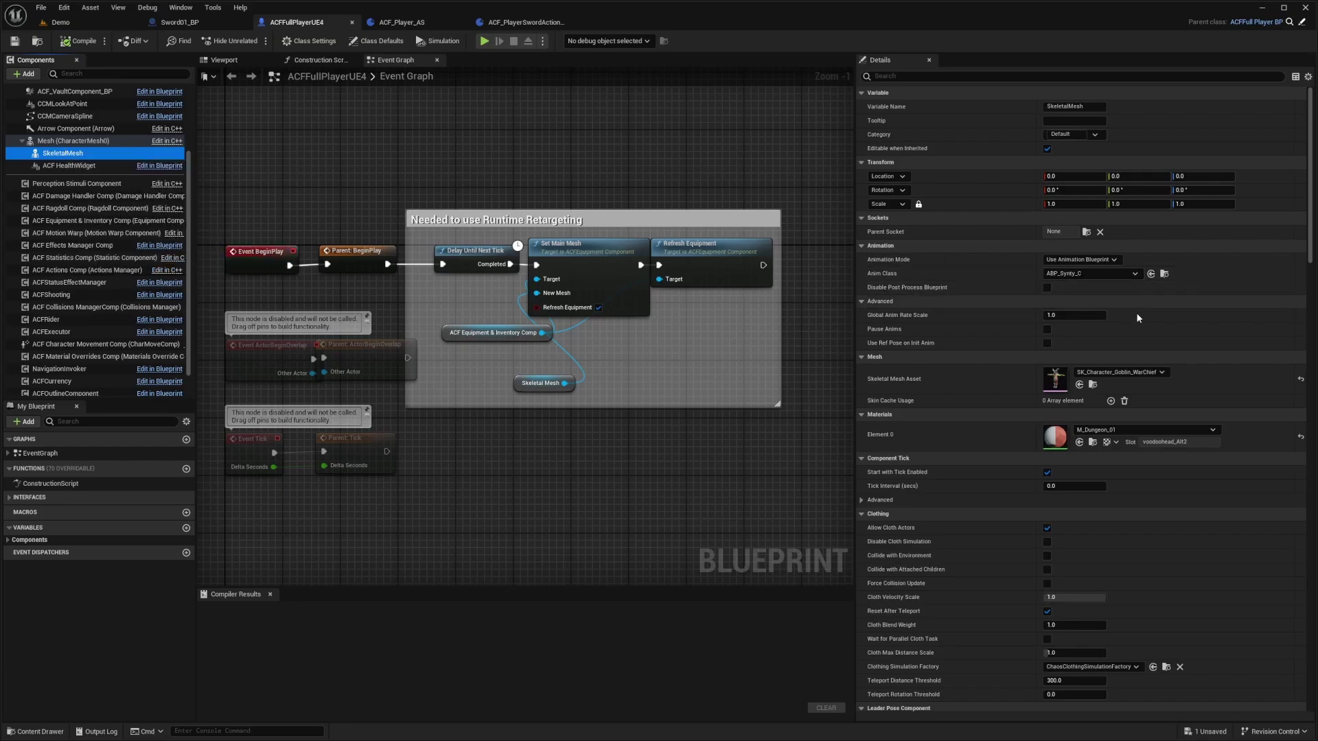
left_click(1092, 386)
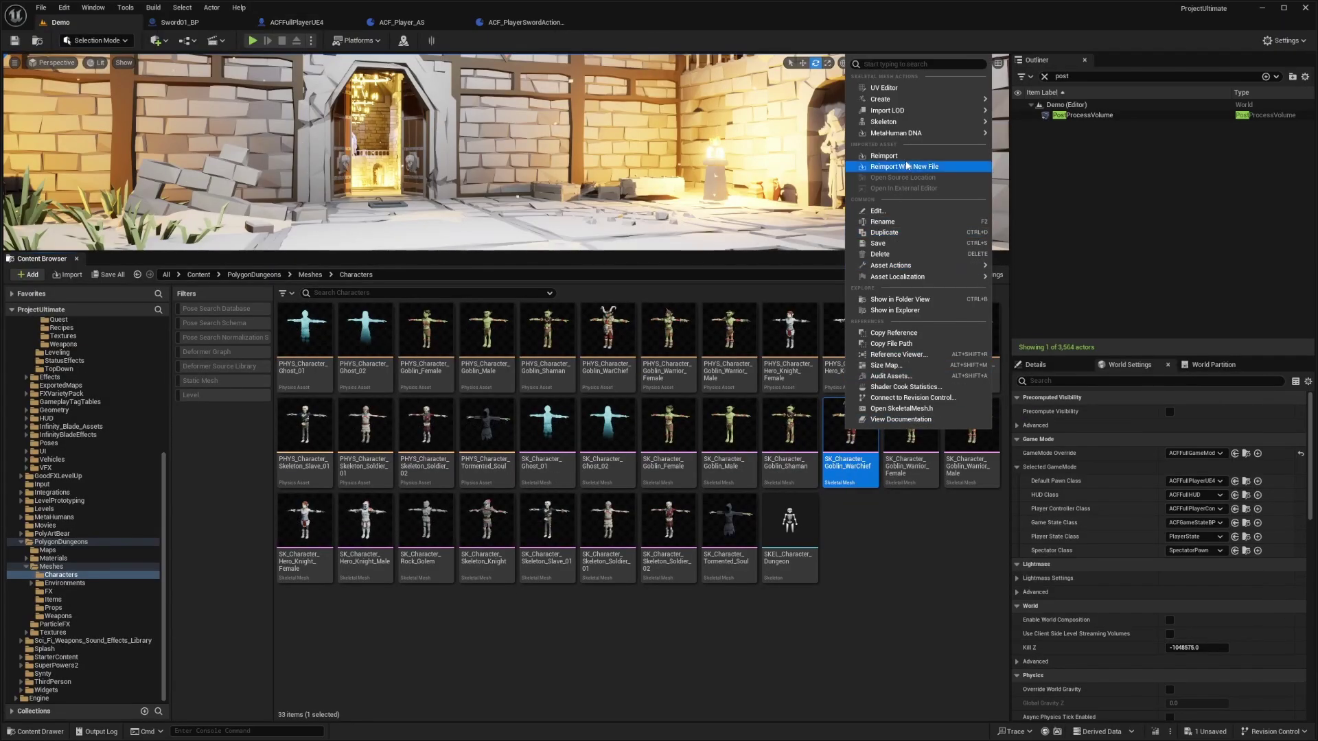
mouse_move(912, 127)
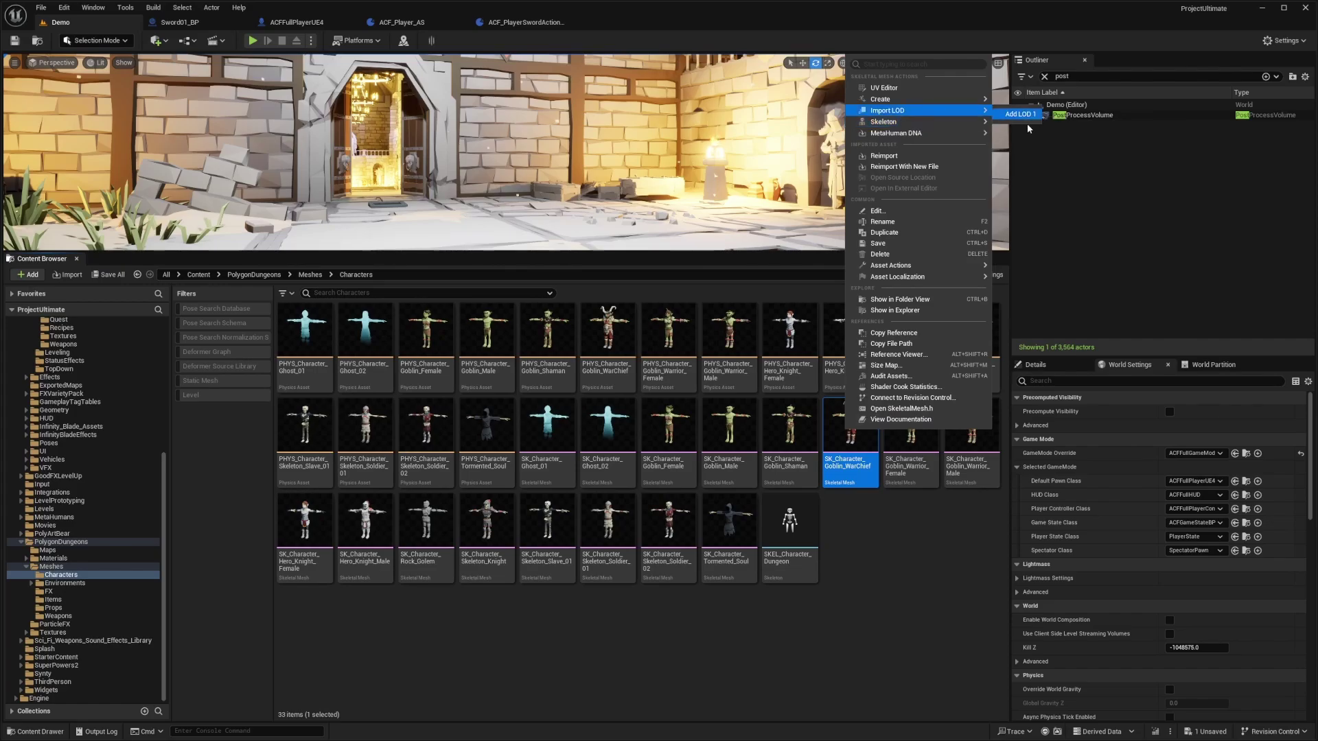
left_click(1023, 159)
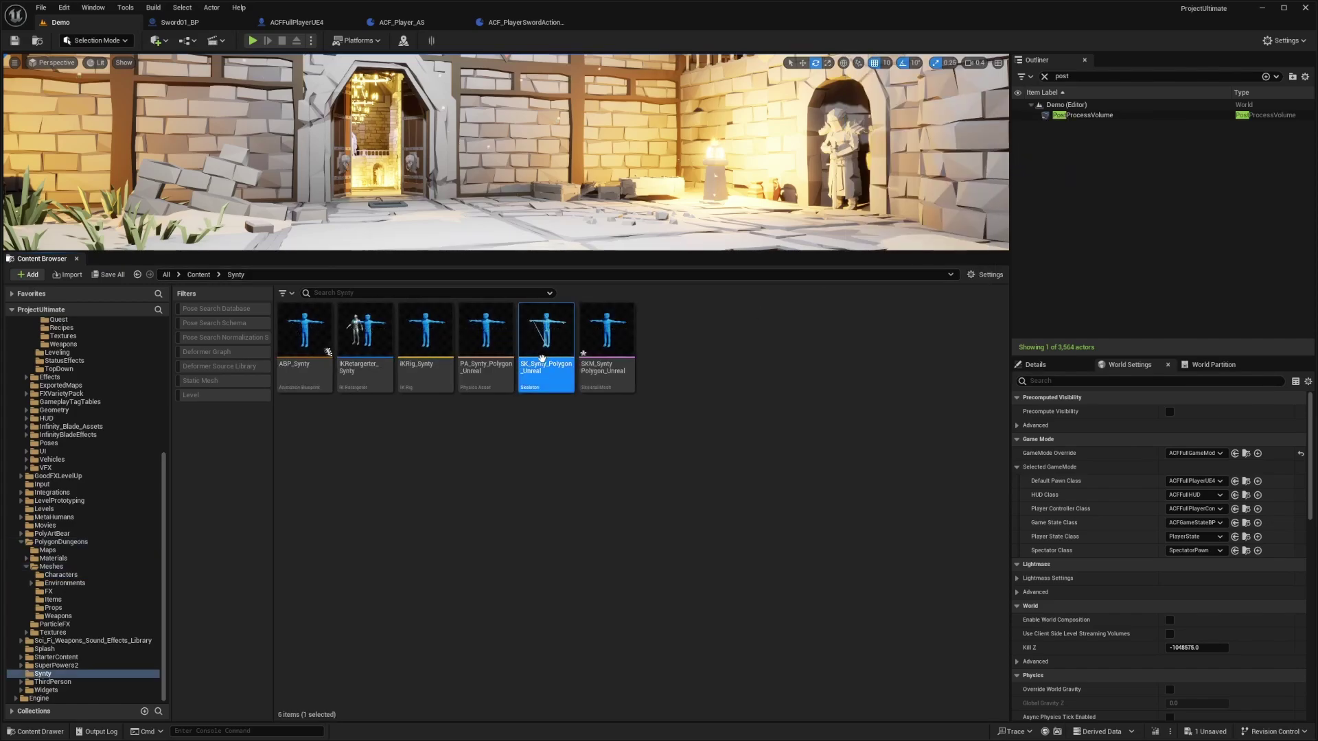
double_click(544, 347)
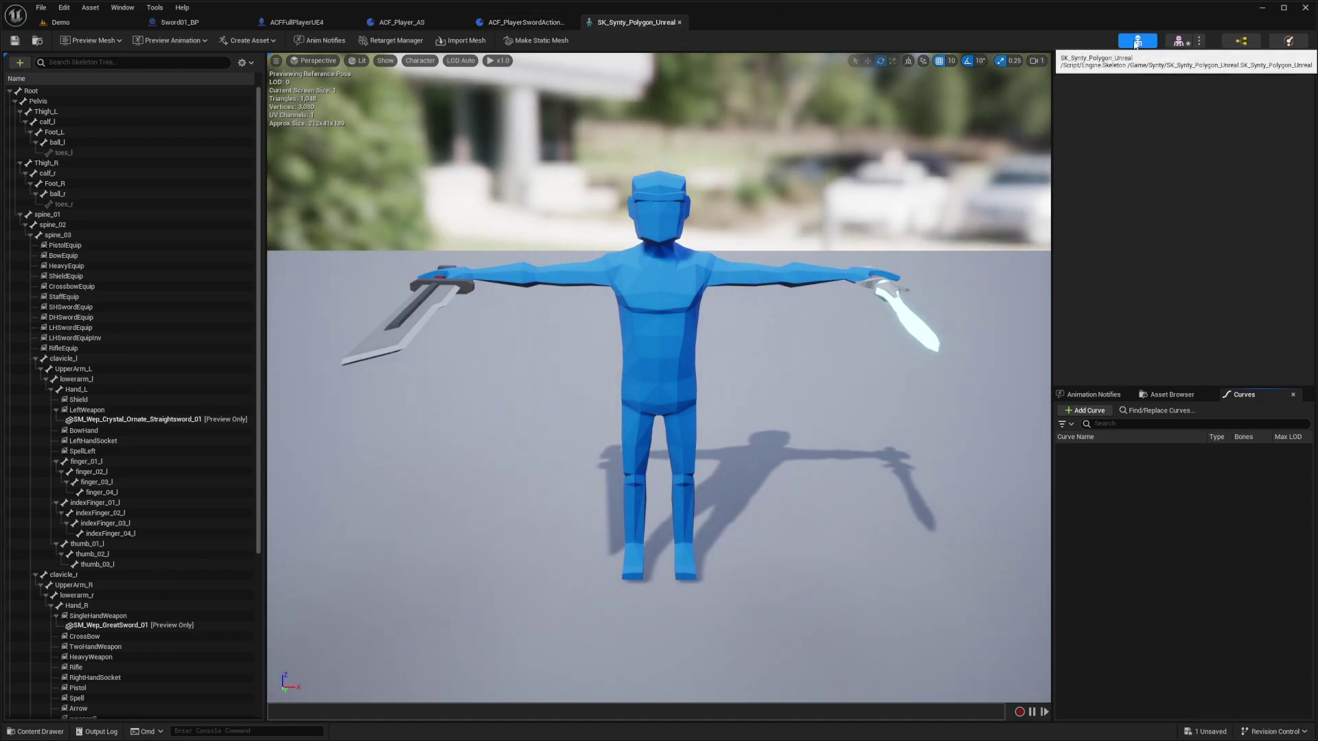
Select the SHSwordEquip socket under spine_03 and examine its placement on the character's back.
left_click(71, 306)
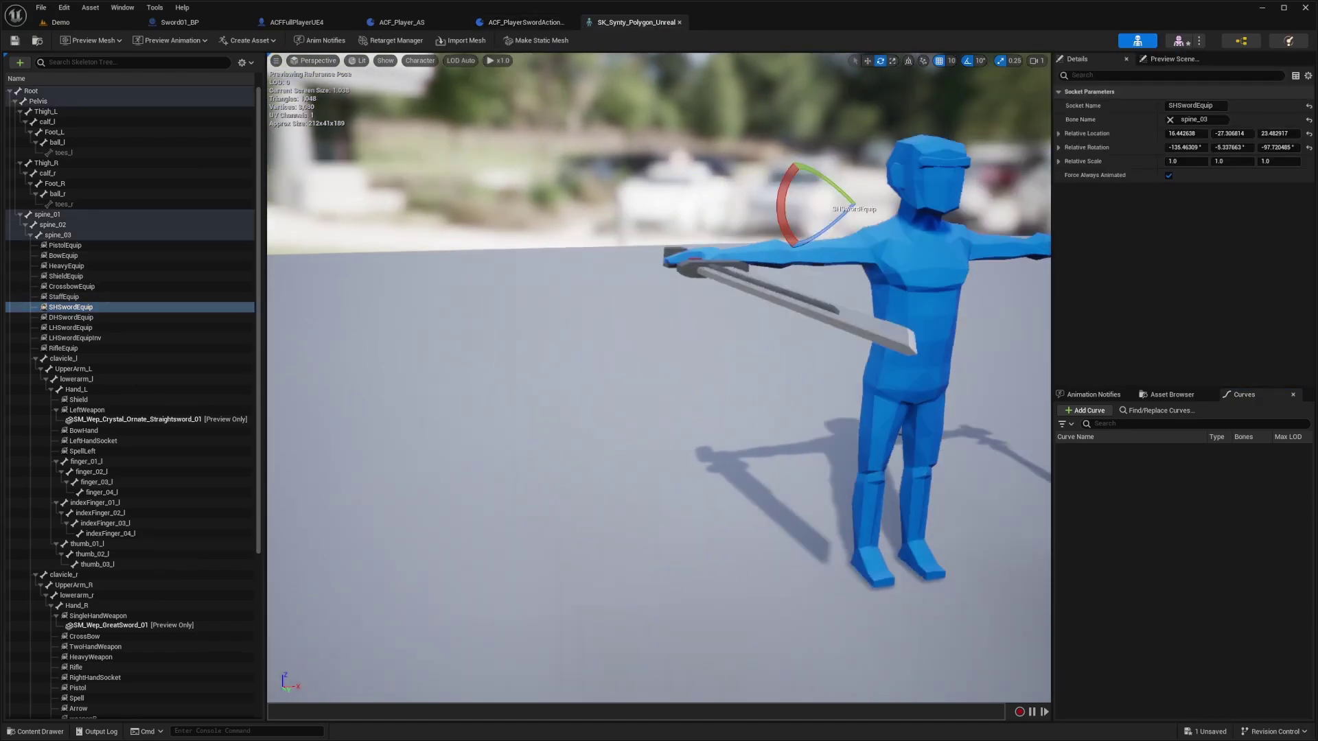
key("a")
right_click_drag(659, 378, 837, 346)
key("w")
scroll(837, 346, "down", 3)
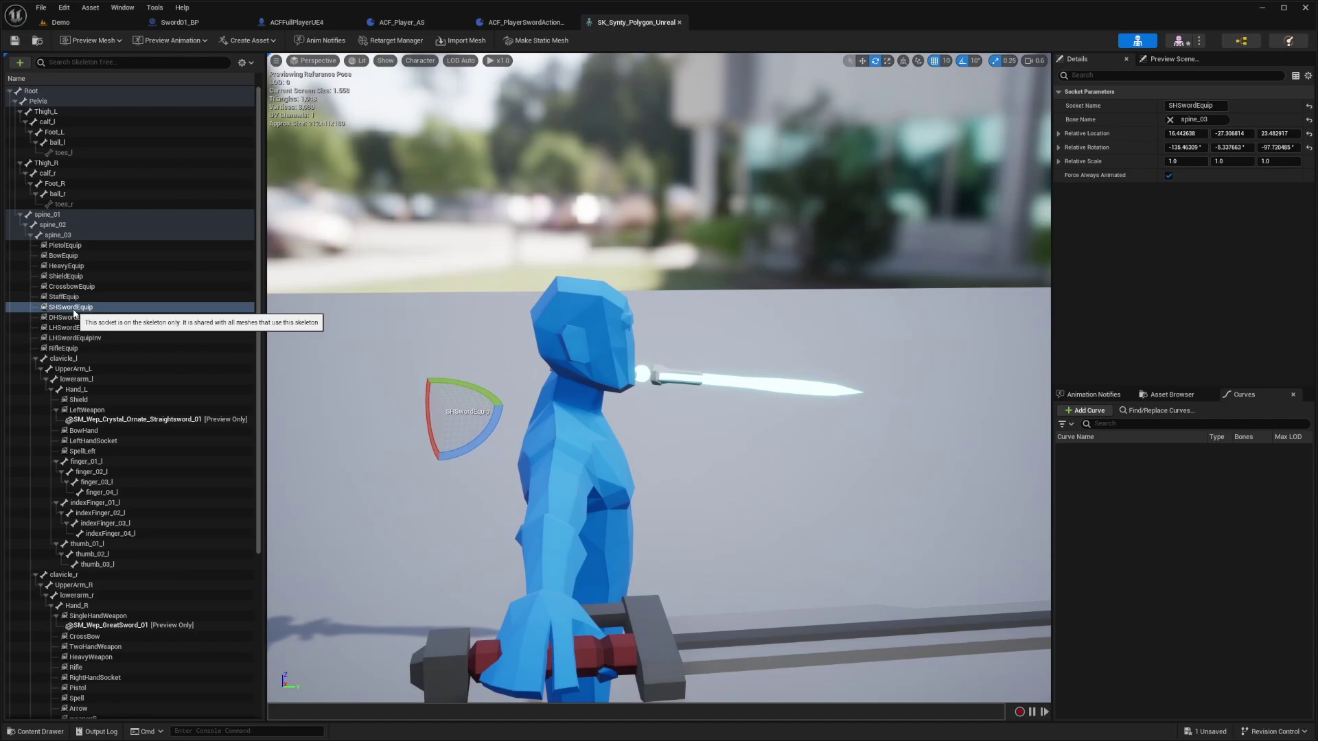
Find the SingleHandWeapon socket under Hand_R and examine how it holds the previewed great sword.
scroll(99, 448, "down", 5)
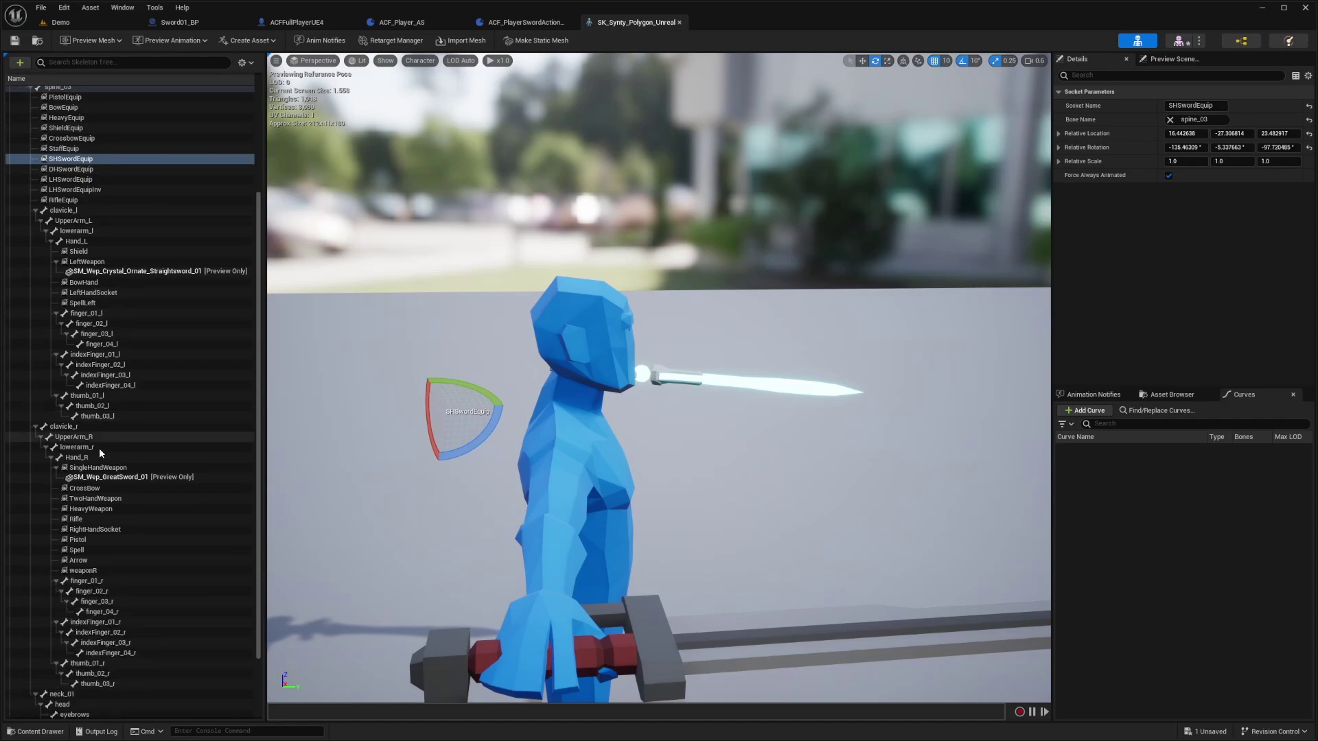
scroll(98, 447, "down", 1)
left_click(96, 434)
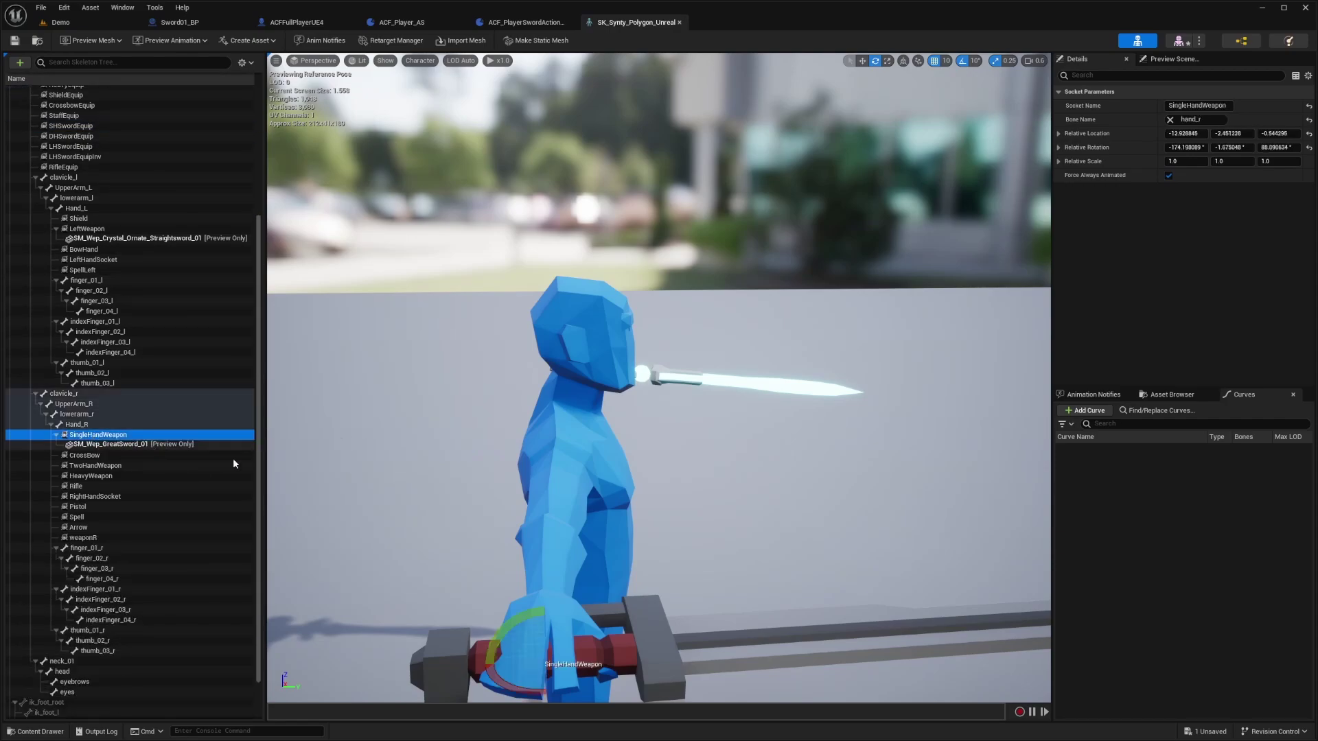
left_click_drag(384, 446, 275, 450, "alt")
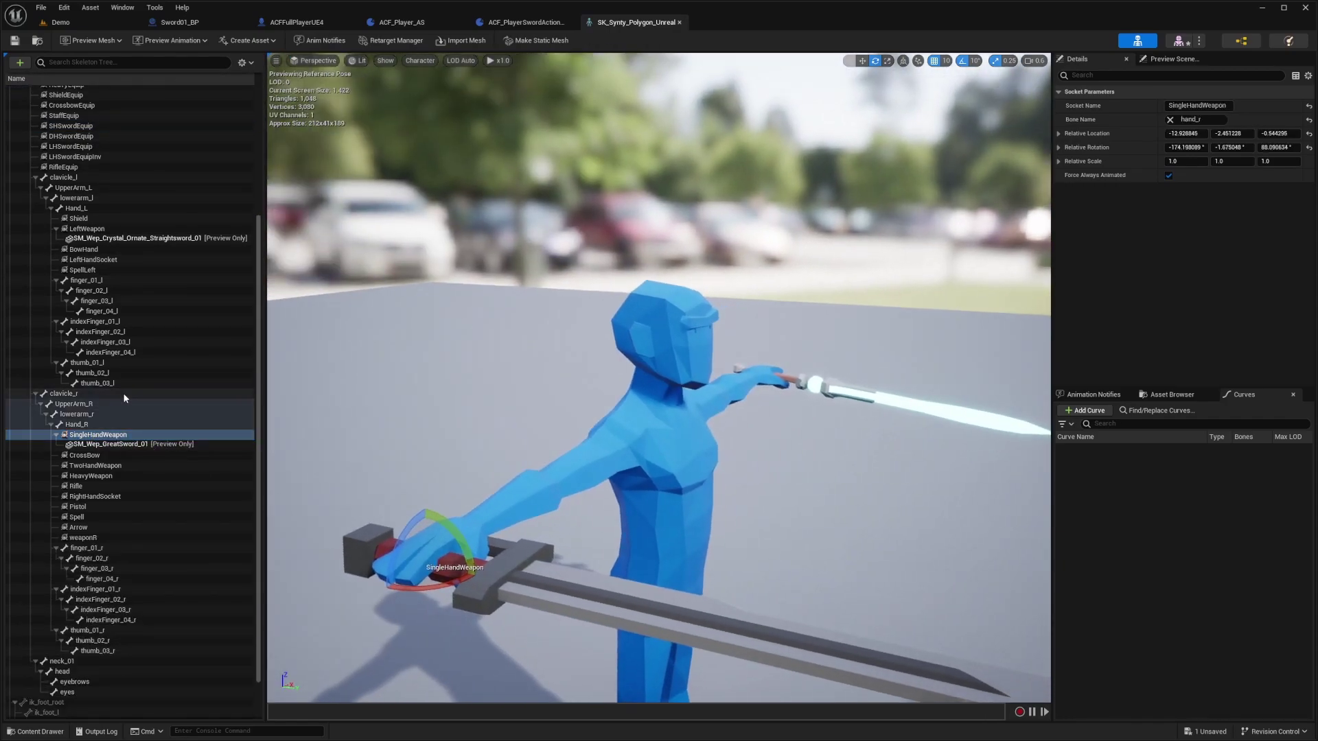
left_click(112, 438)
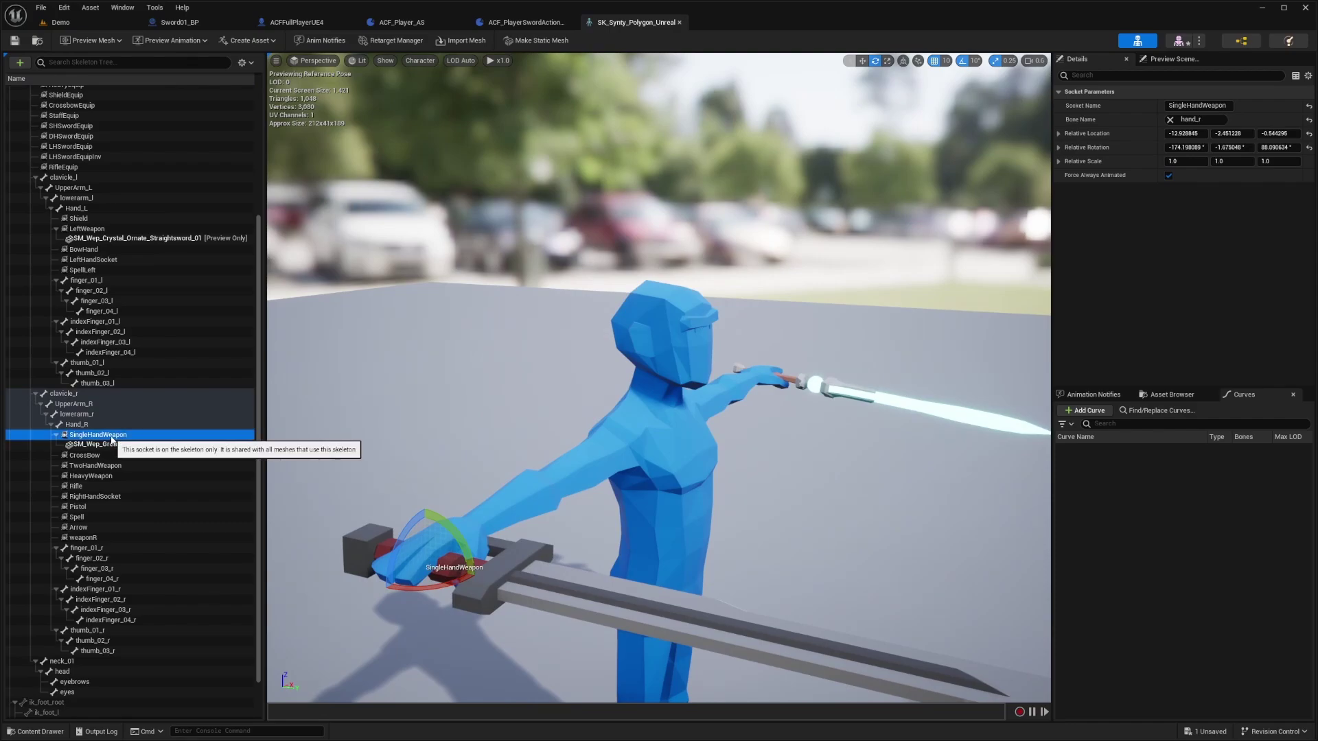
In Sword01_BP, set In Hands Socket Name to SingleHandWeapon and On Body Socket Name to SHSwordEquip, and compile the blueprint.
left_click(180, 23)
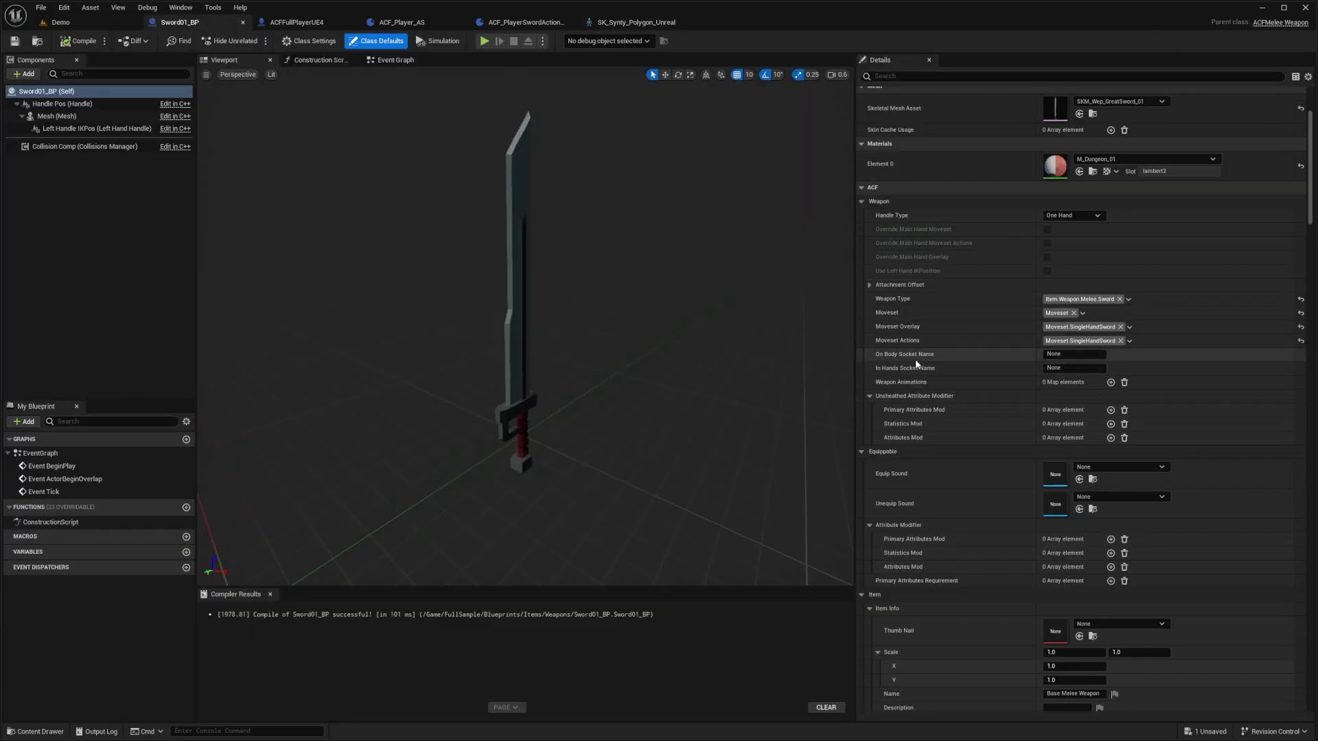
left_click(1083, 369)
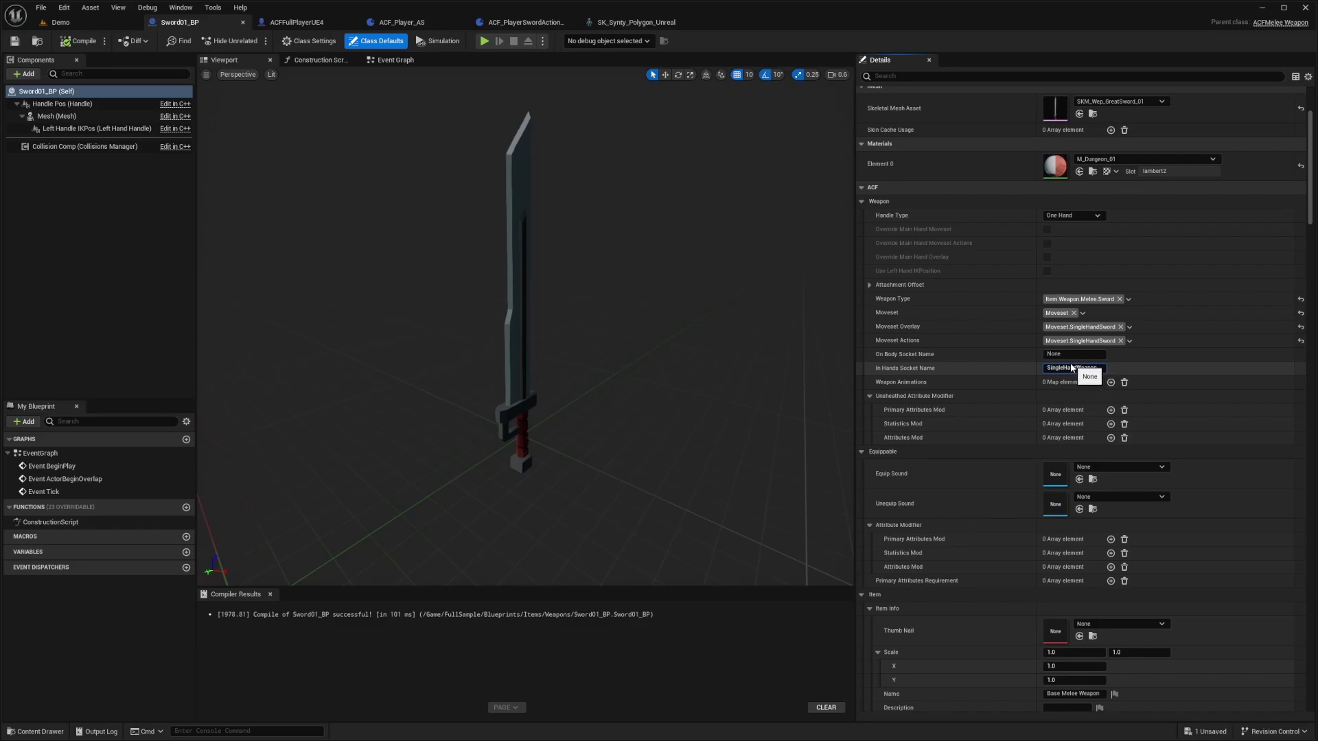
left_click(1066, 355)
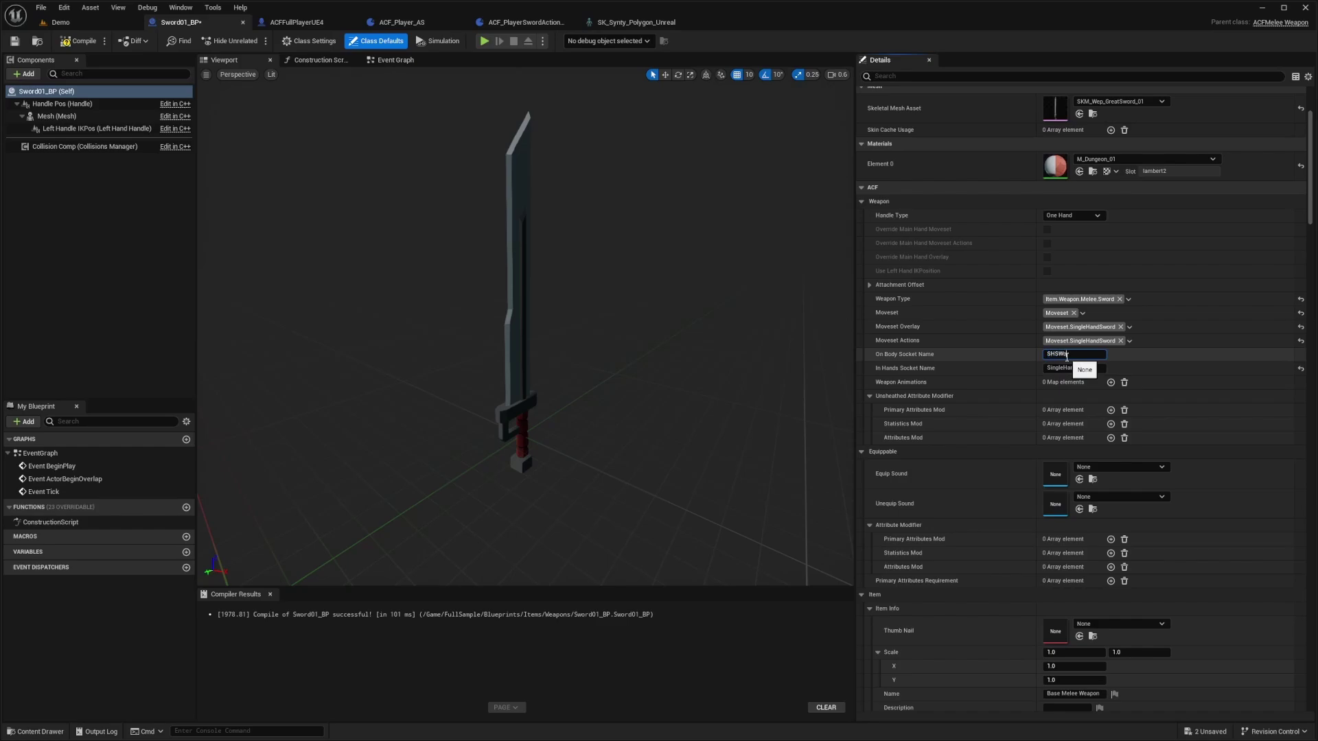
type("SHSwordEquip")
key("Return")
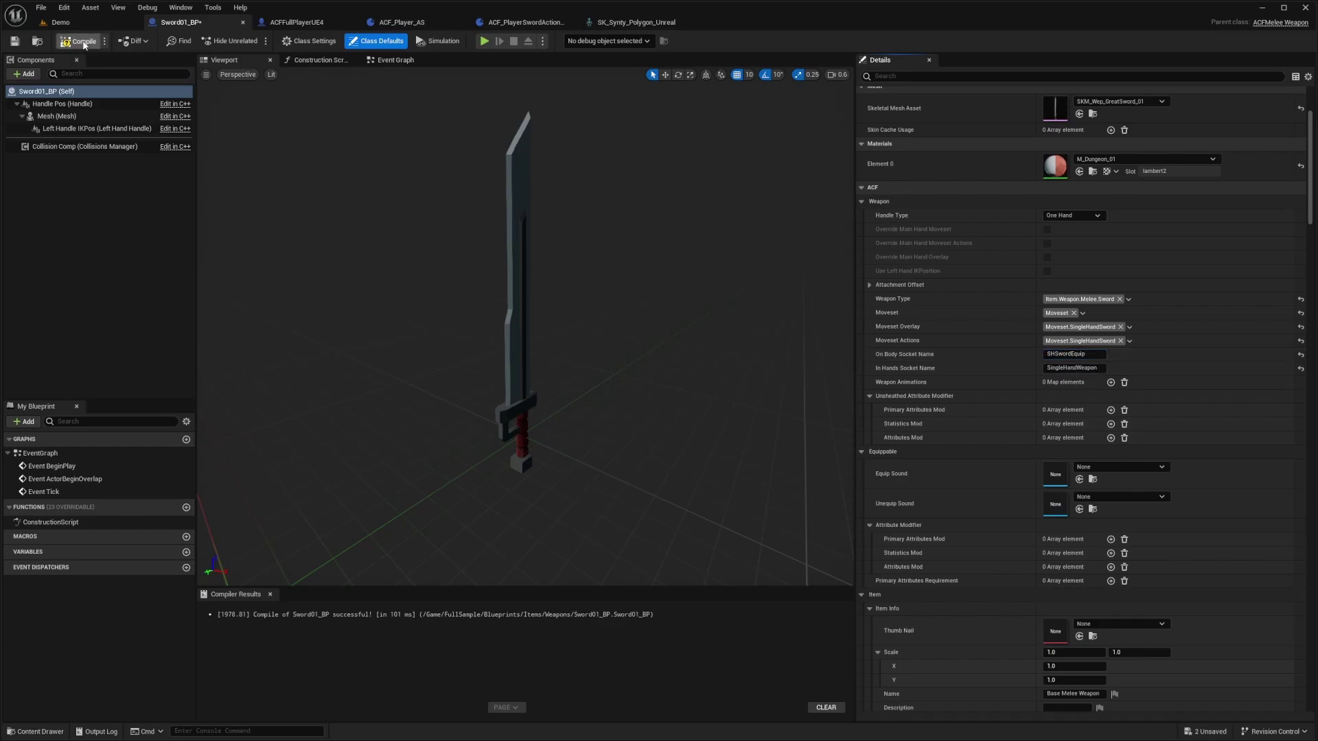
left_click(79, 41)
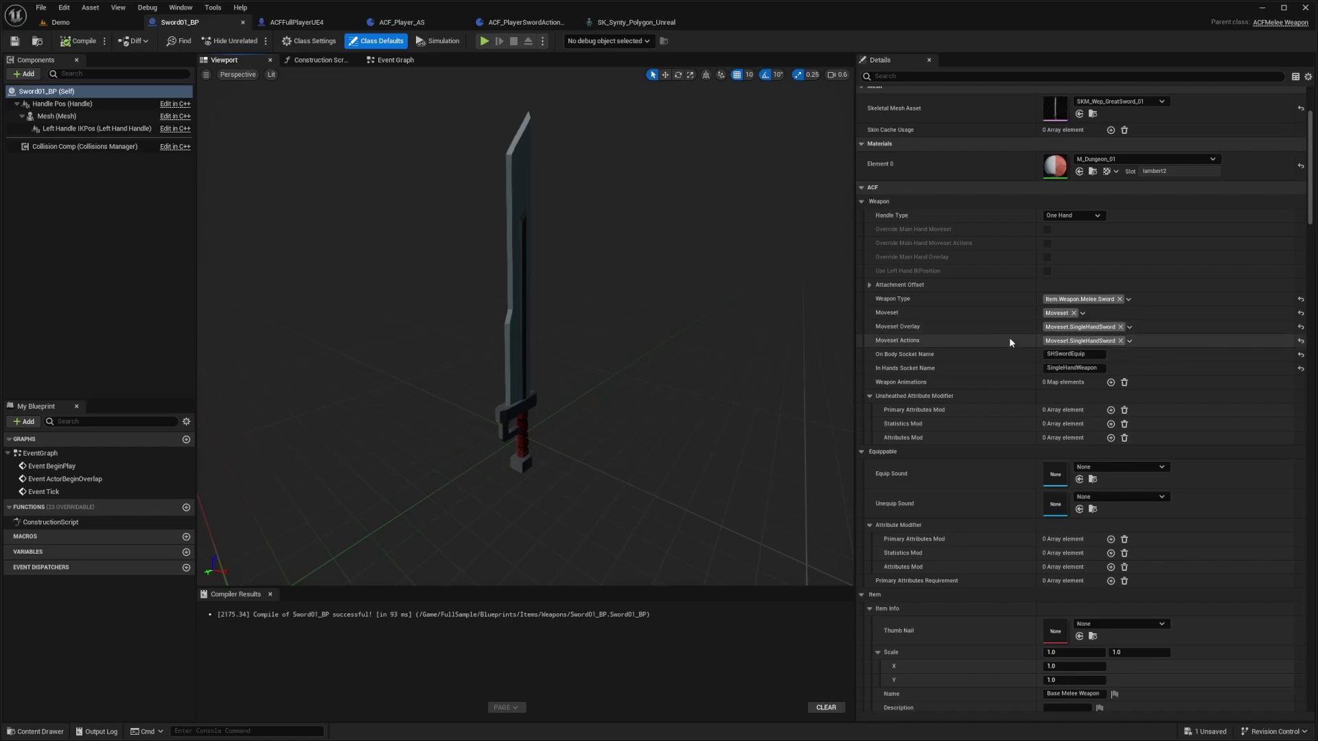
scroll(975, 371, "down", 1)
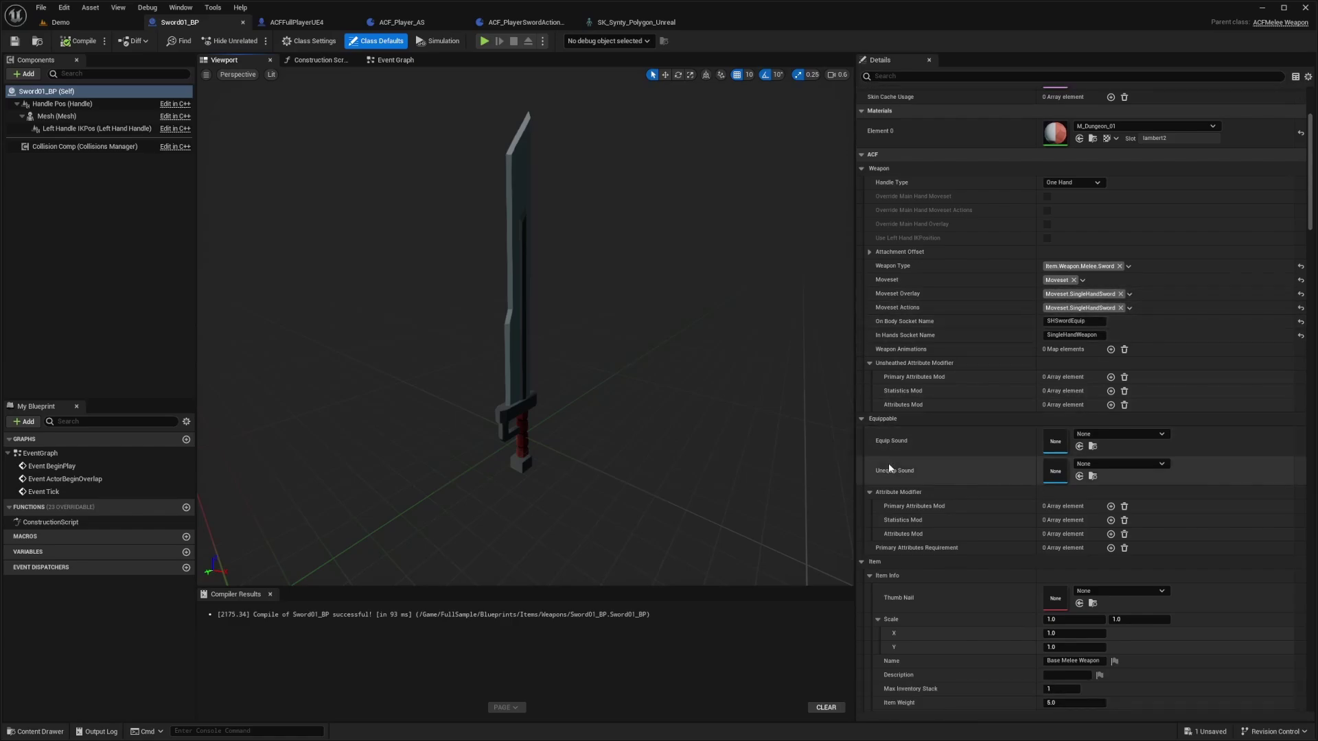
left_click(1103, 435)
type("eq")
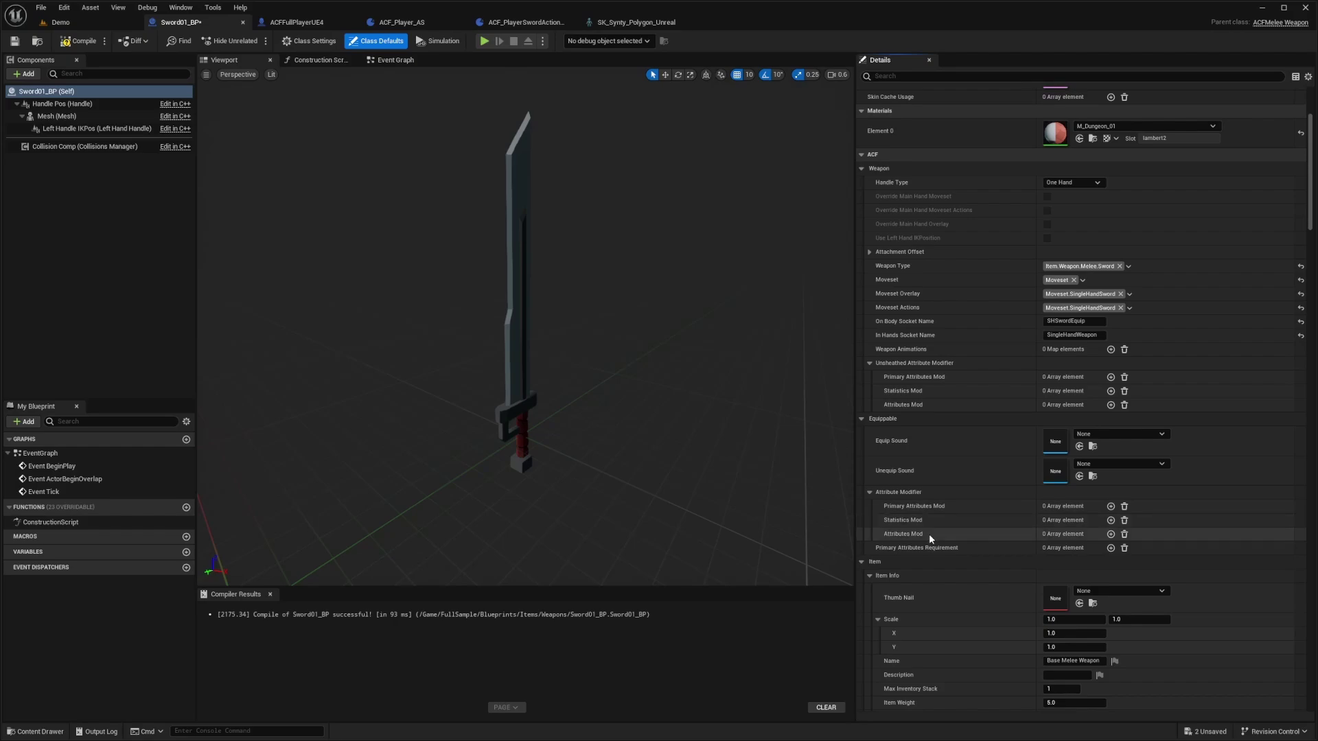
Assign SM_Wep_GreatSword_01 as the sword's World Mesh in Item Info and compile the blueprint.
scroll(961, 480, "down", 4)
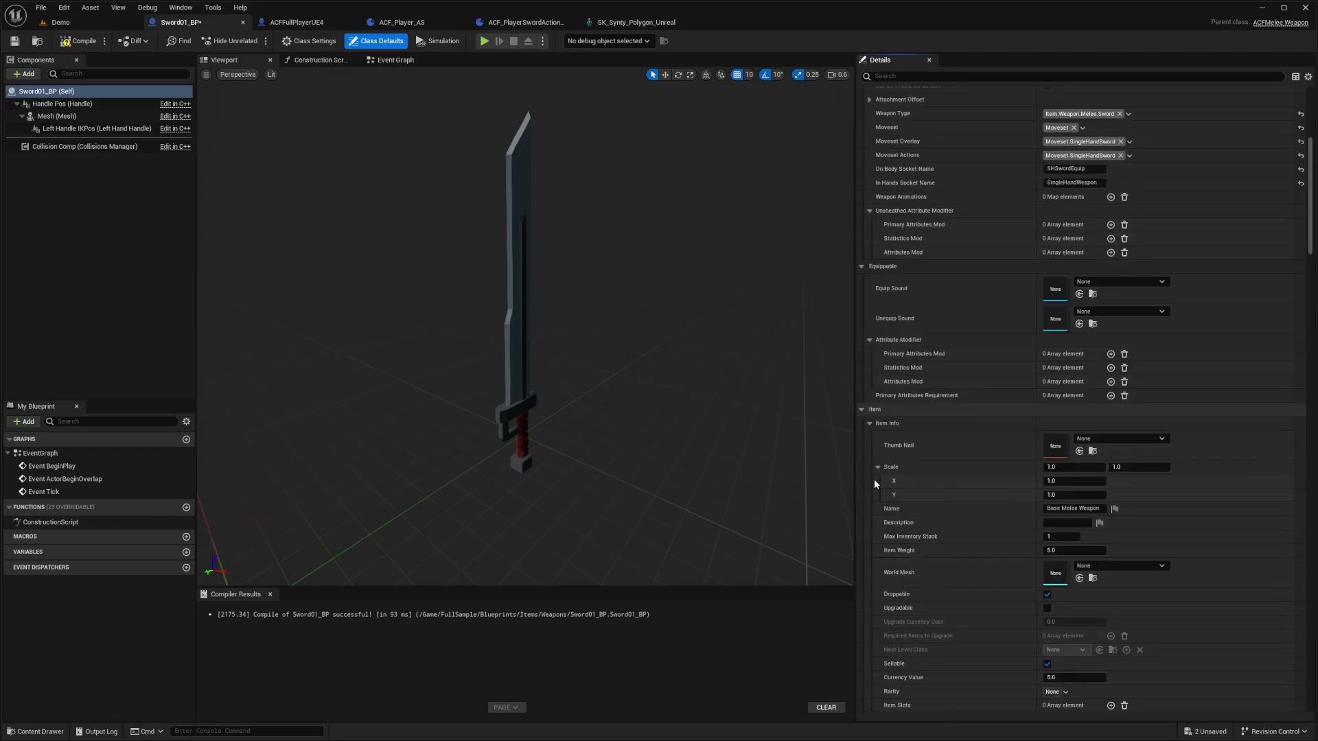
scroll(1098, 429, "down", 2)
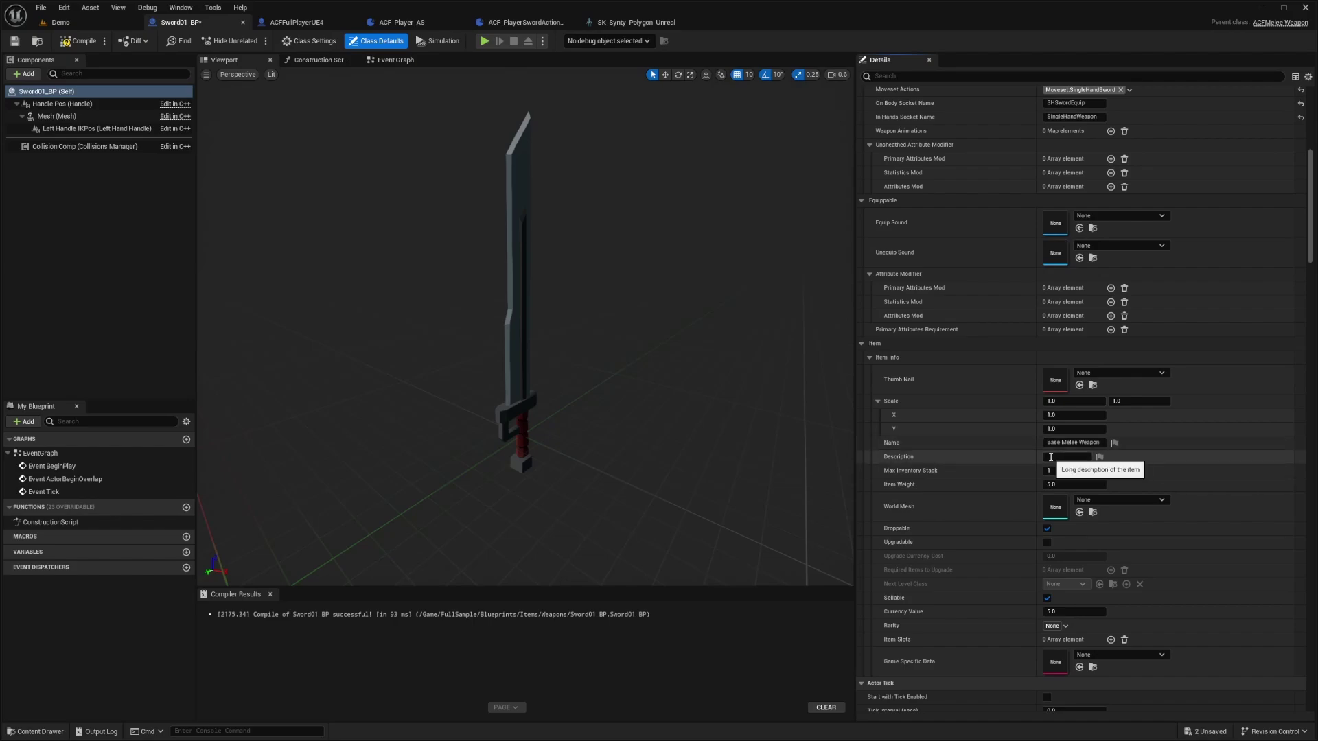
left_click(1093, 502)
type("sw")
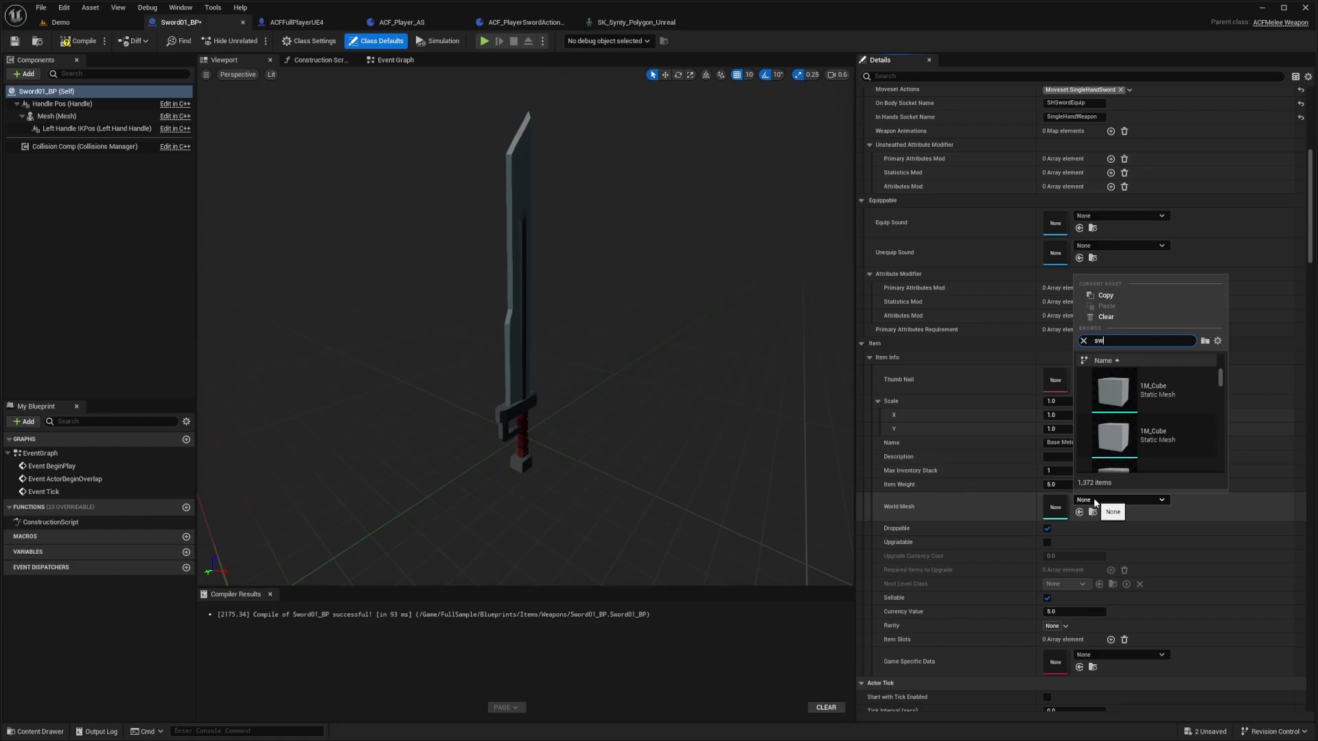
type("ordgreatsword")
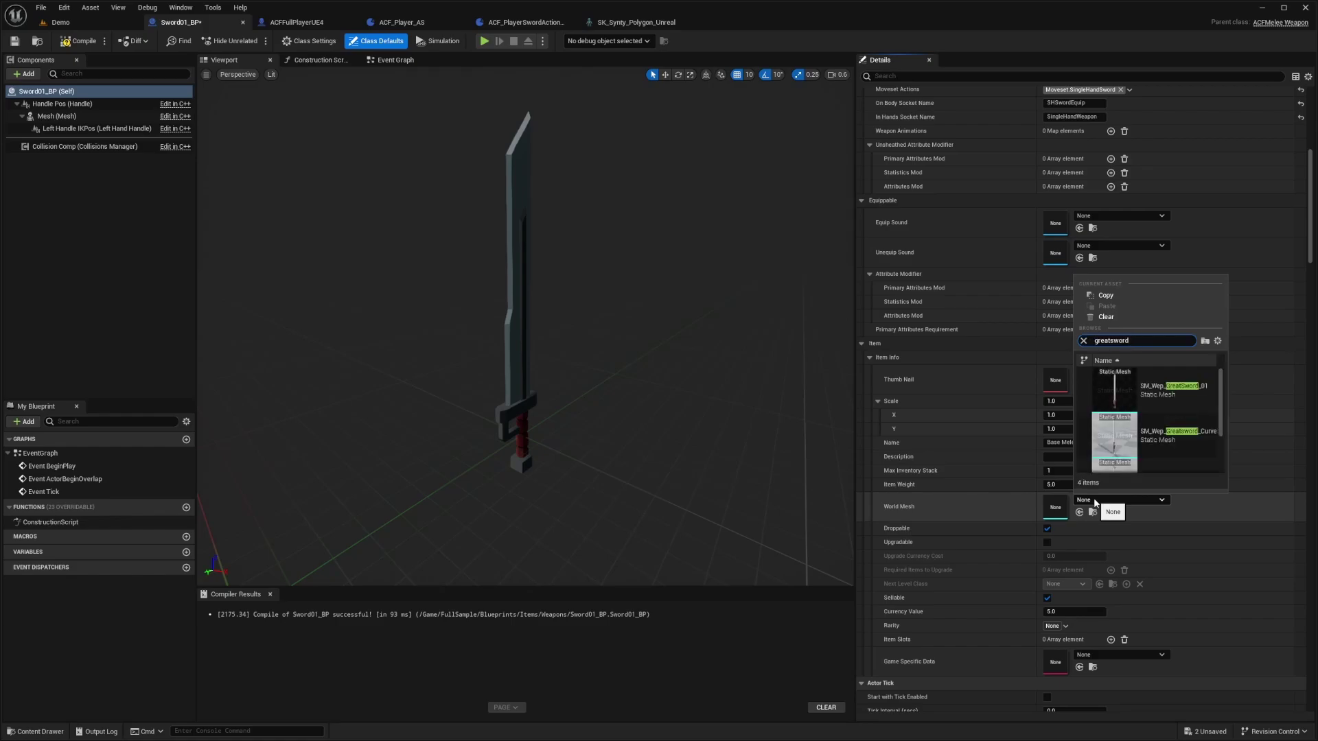
left_click(1161, 402)
left_click(1160, 402)
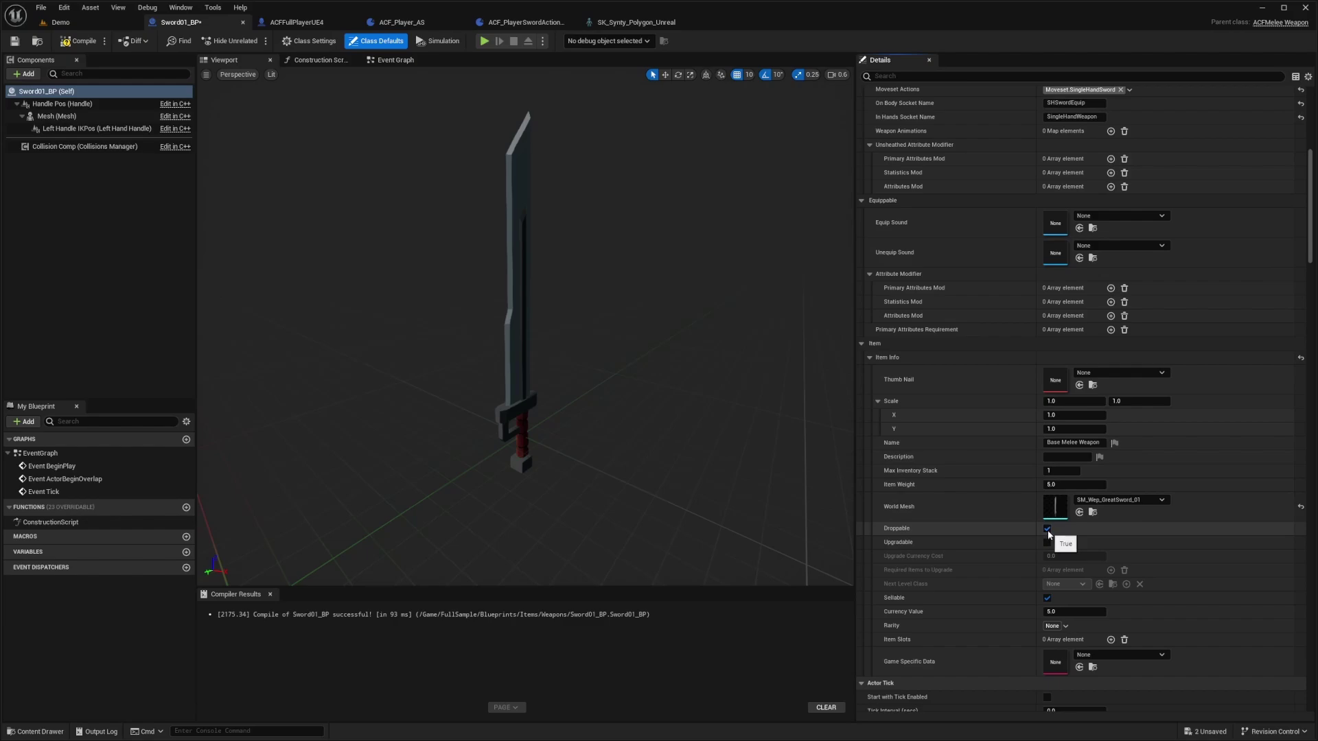
key("F7")
Add one Item Slots entry with the tag ItemSlot.MeleeWeapon and save Sword01_BP.
scroll(993, 580, "down", 2)
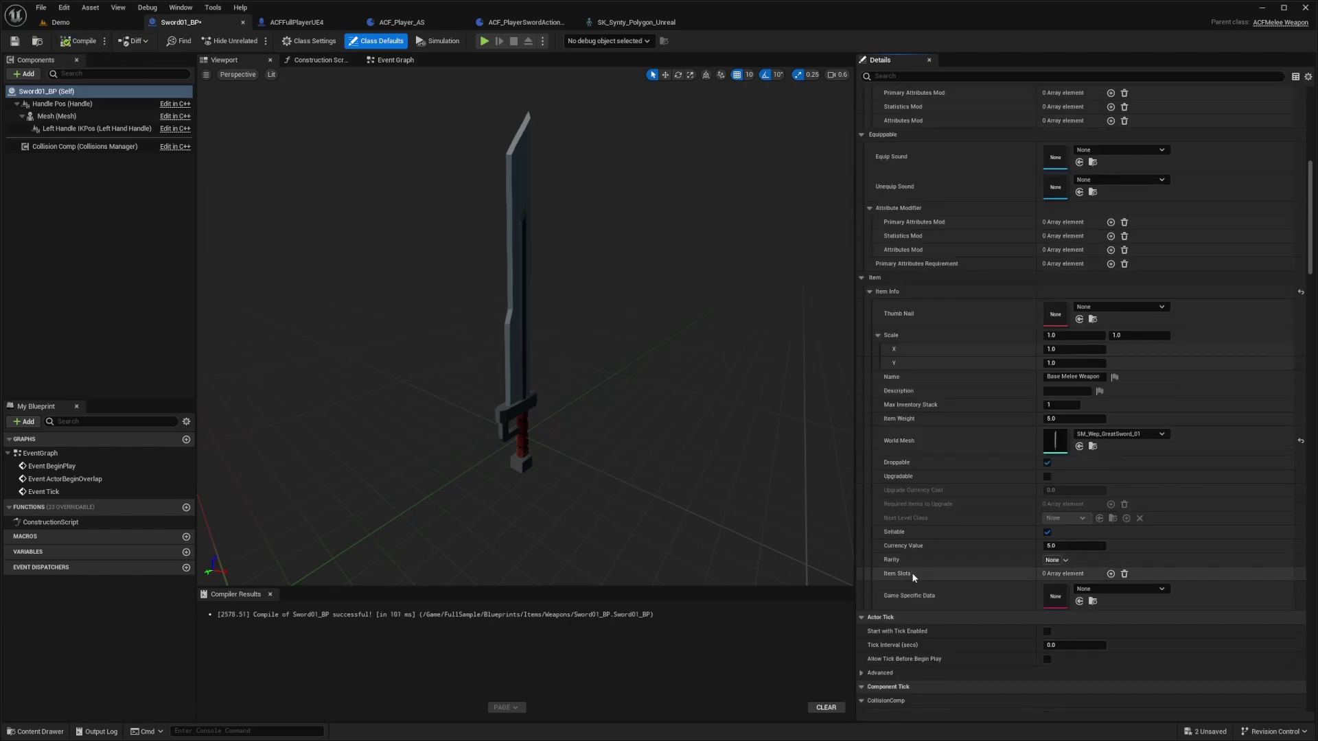
left_click(1111, 574)
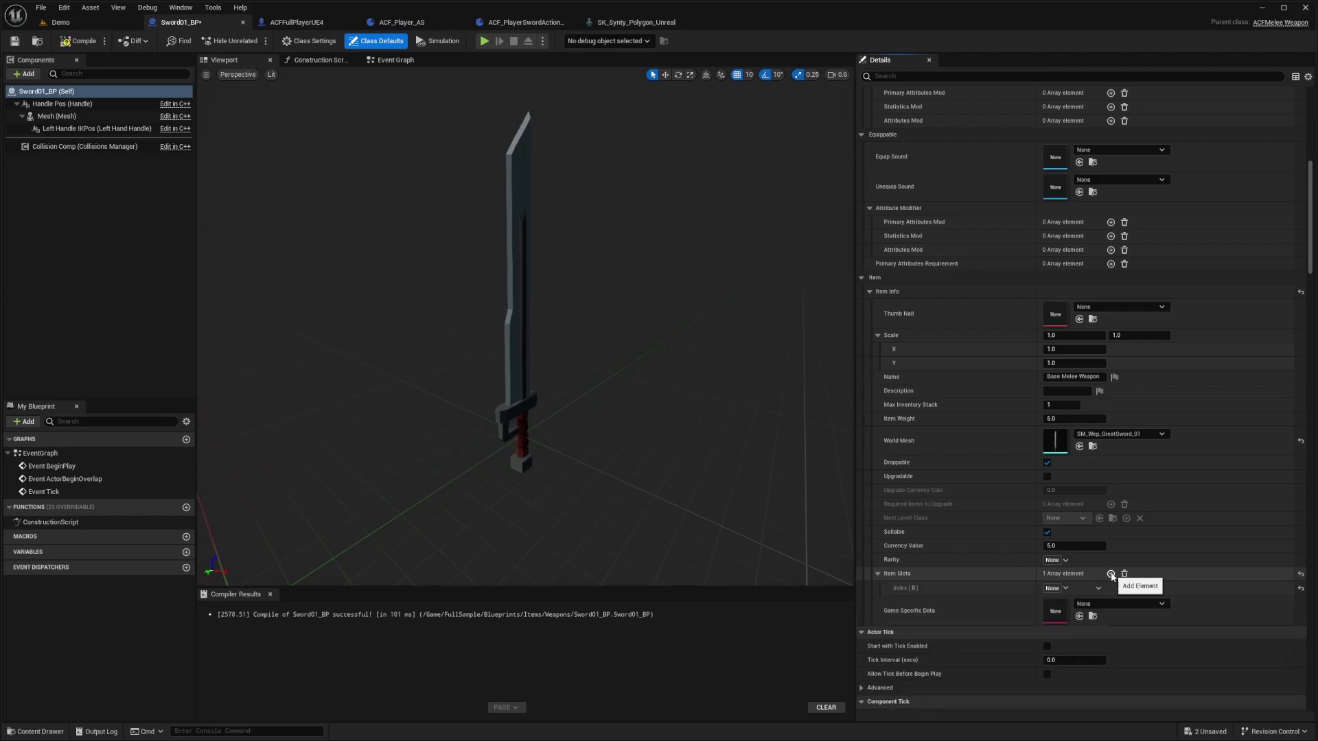
left_click(1066, 589)
type("item")
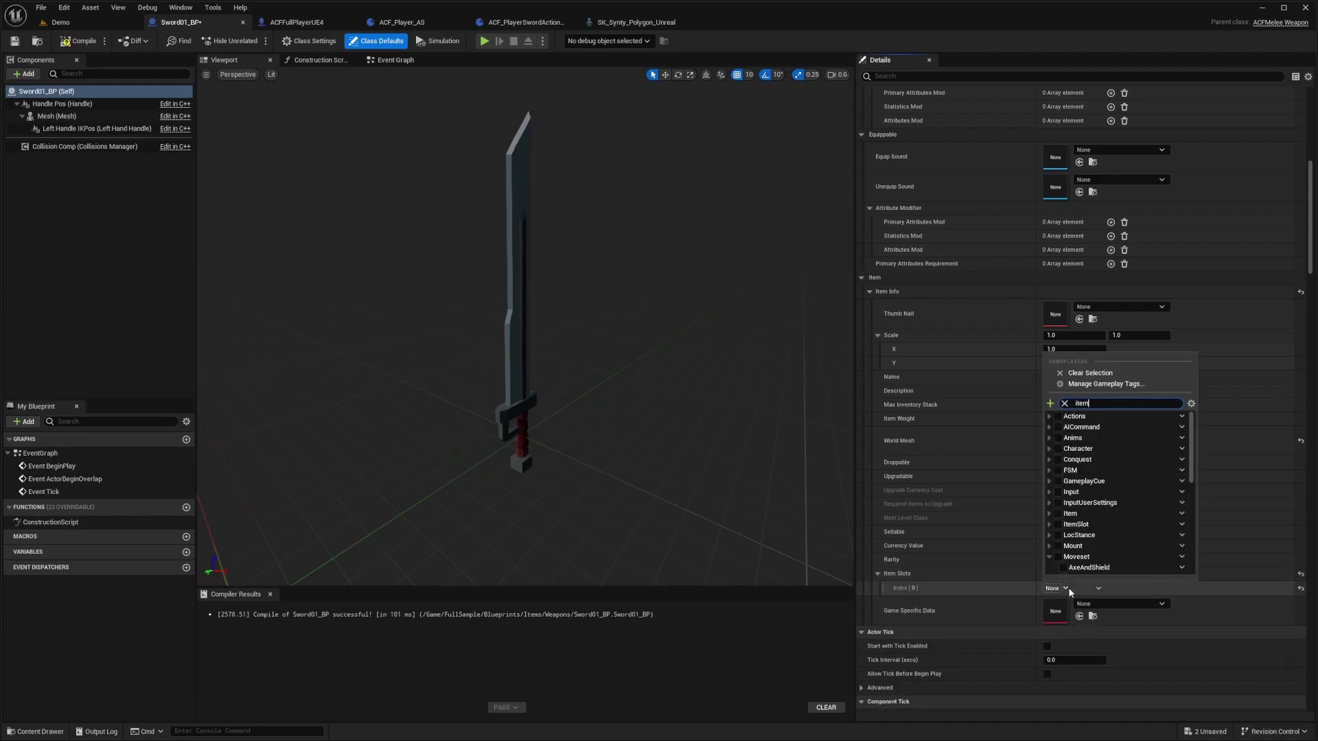
type("slot.melee")
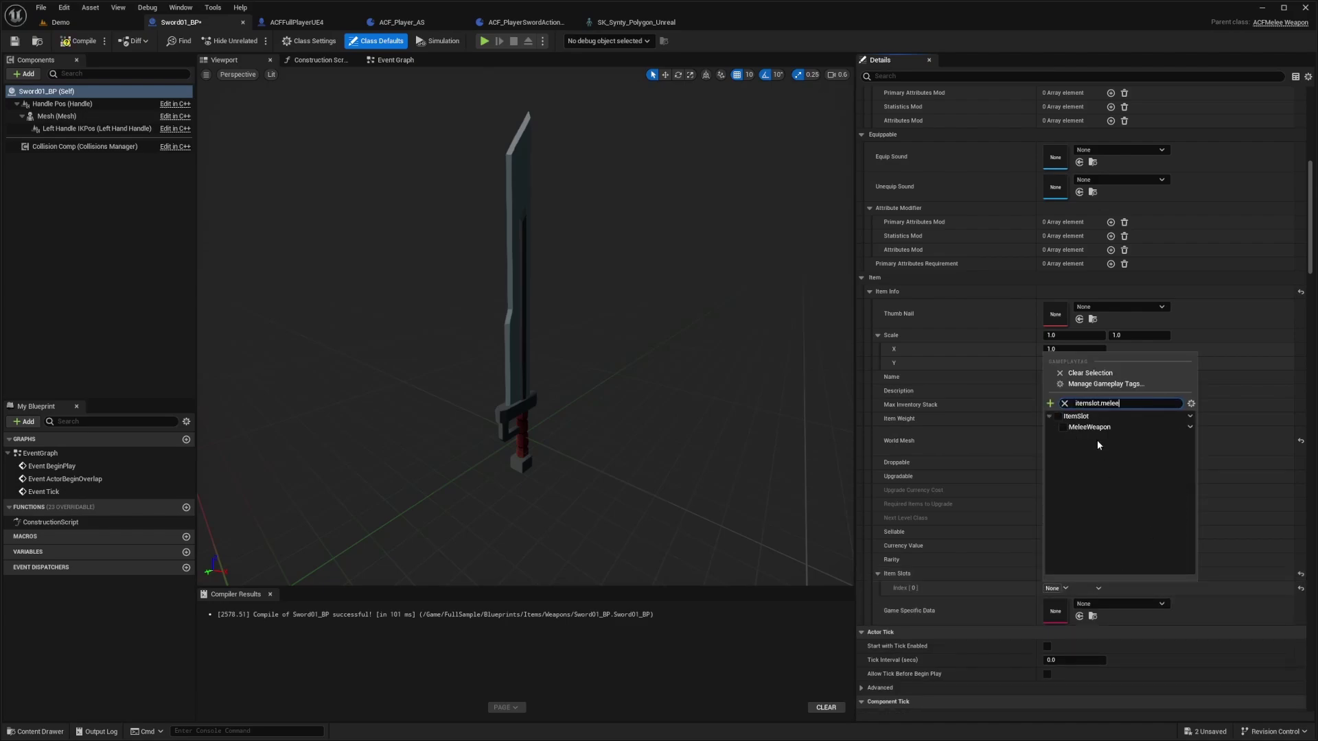
left_click(1061, 428)
left_click(934, 592)
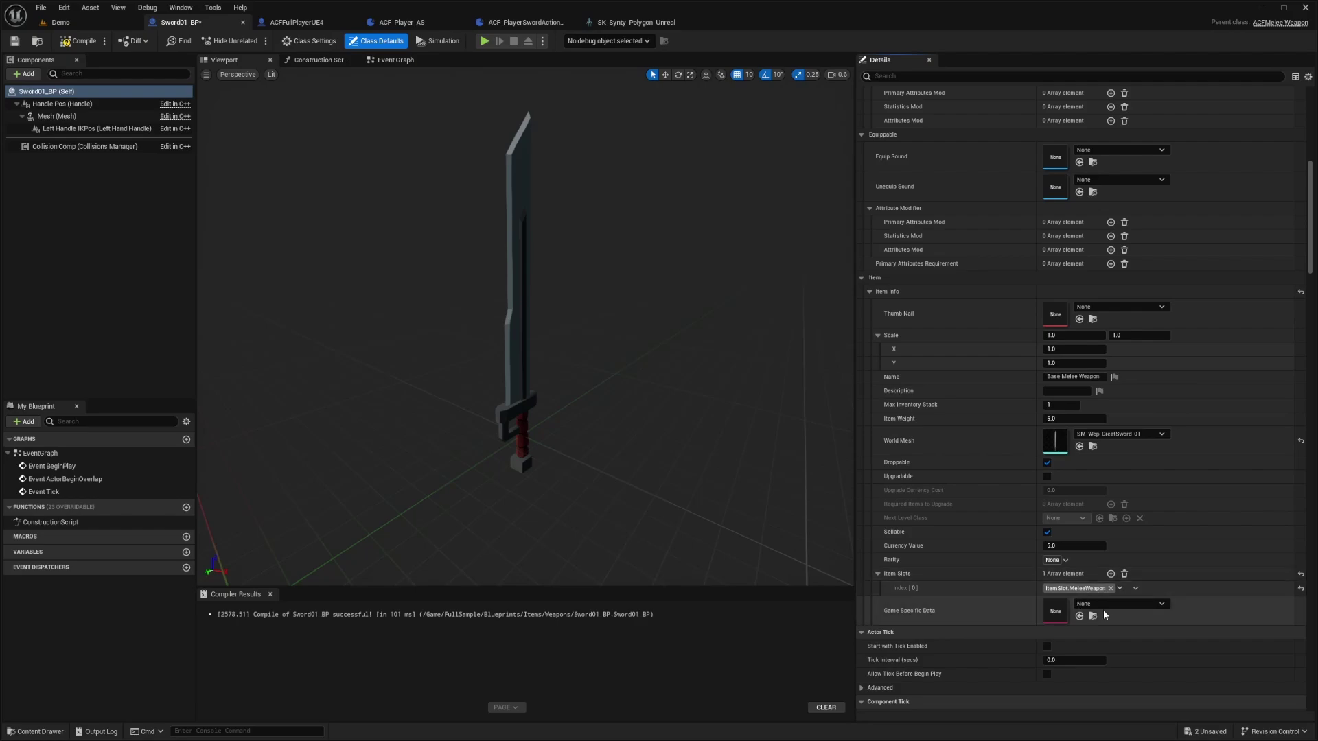
key("ctrl+s")
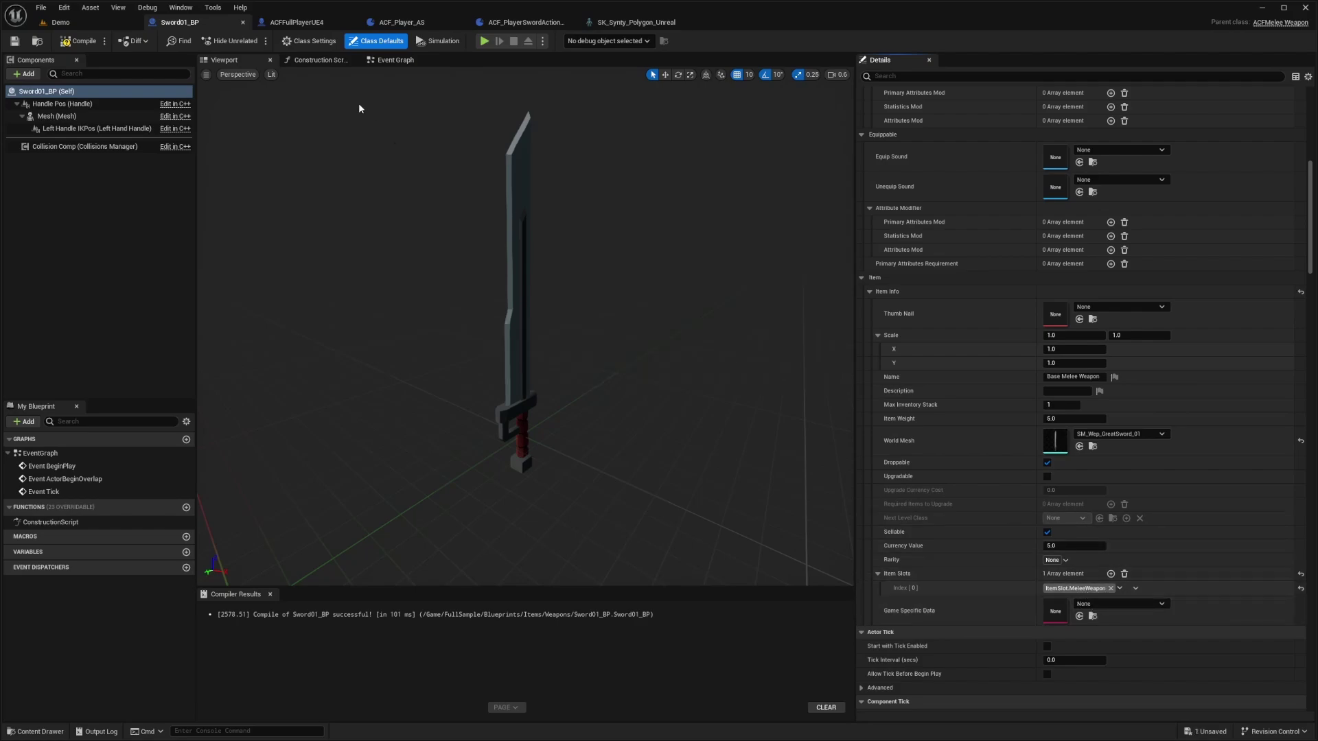
In ACFFullPlayerUE4, examine the Available Equipment Slot entries of the ACF Equipment & Inventory component.
left_click(297, 22)
left_click(83, 221)
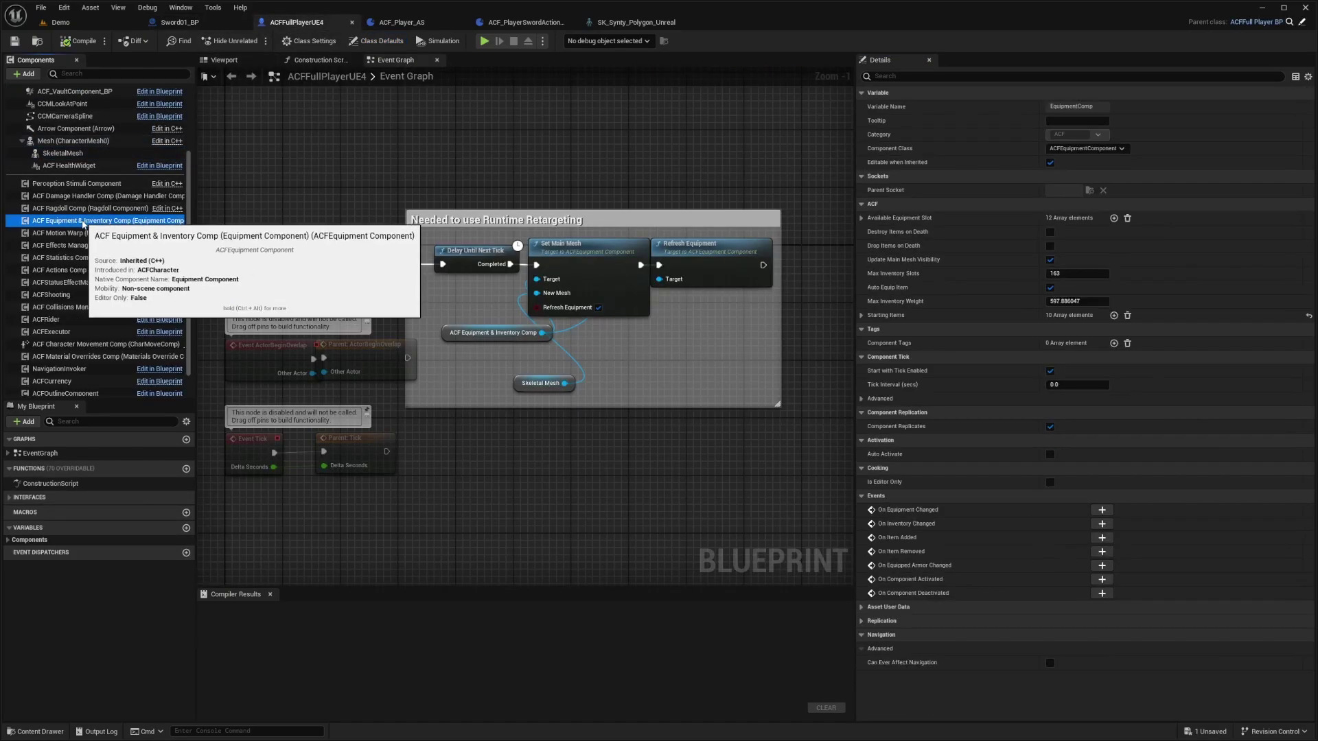
left_click(862, 219)
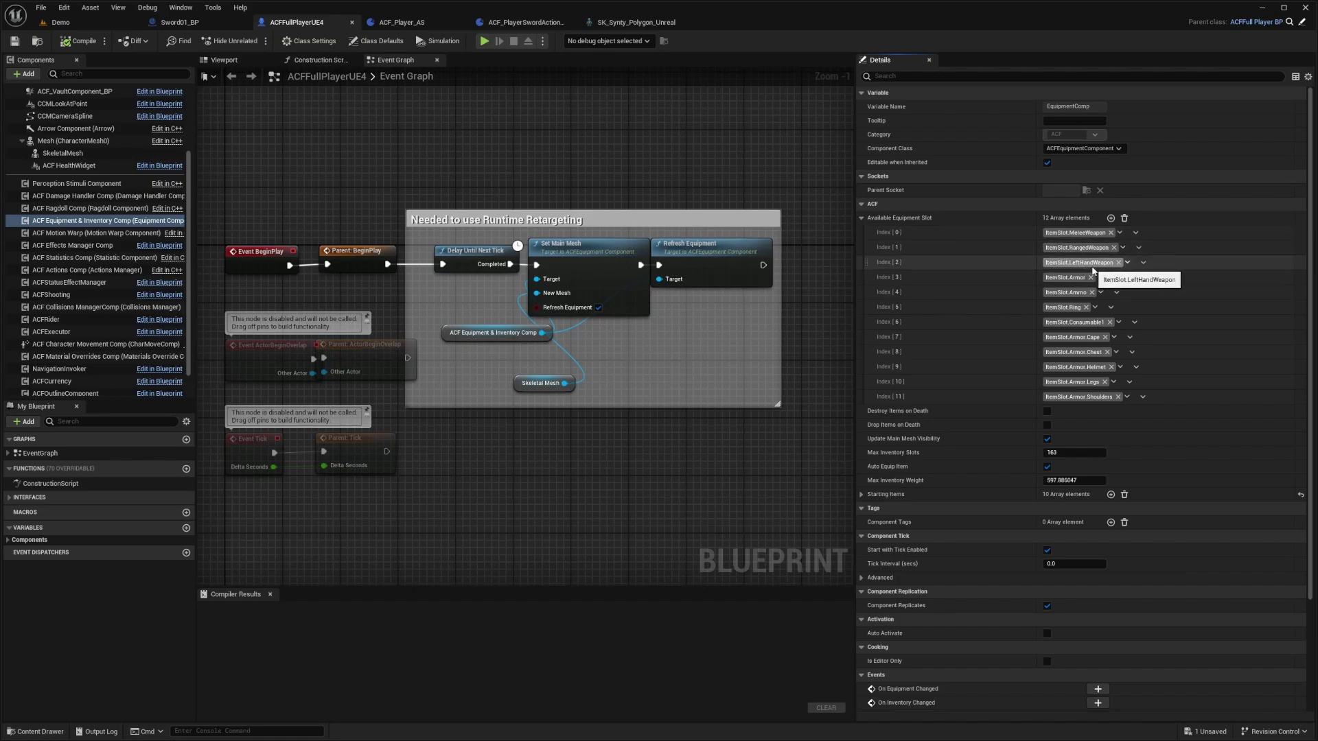
In Sword01_BP, add a Damage Traces entry named dae and set its Radius to 20.
left_click(187, 23)
left_click(1069, 361)
left_click(1070, 360)
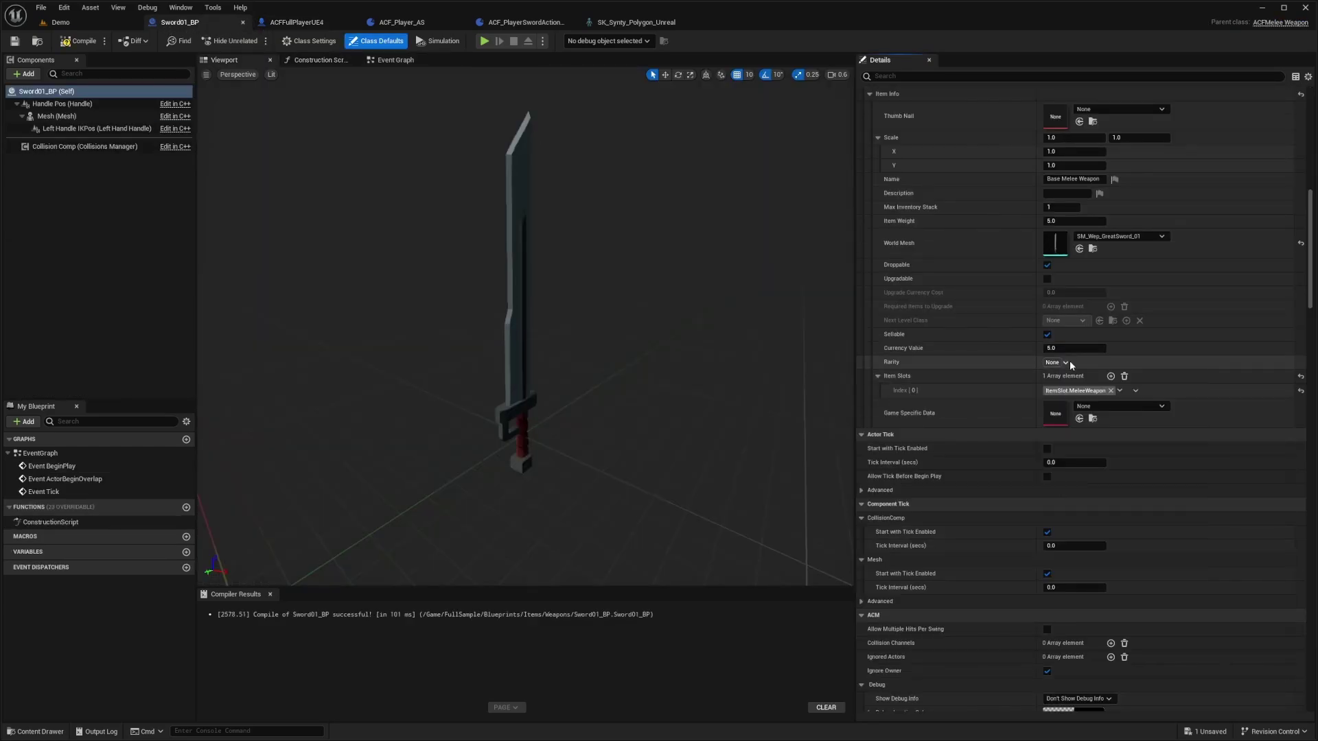
scroll(1095, 367, "down", 8)
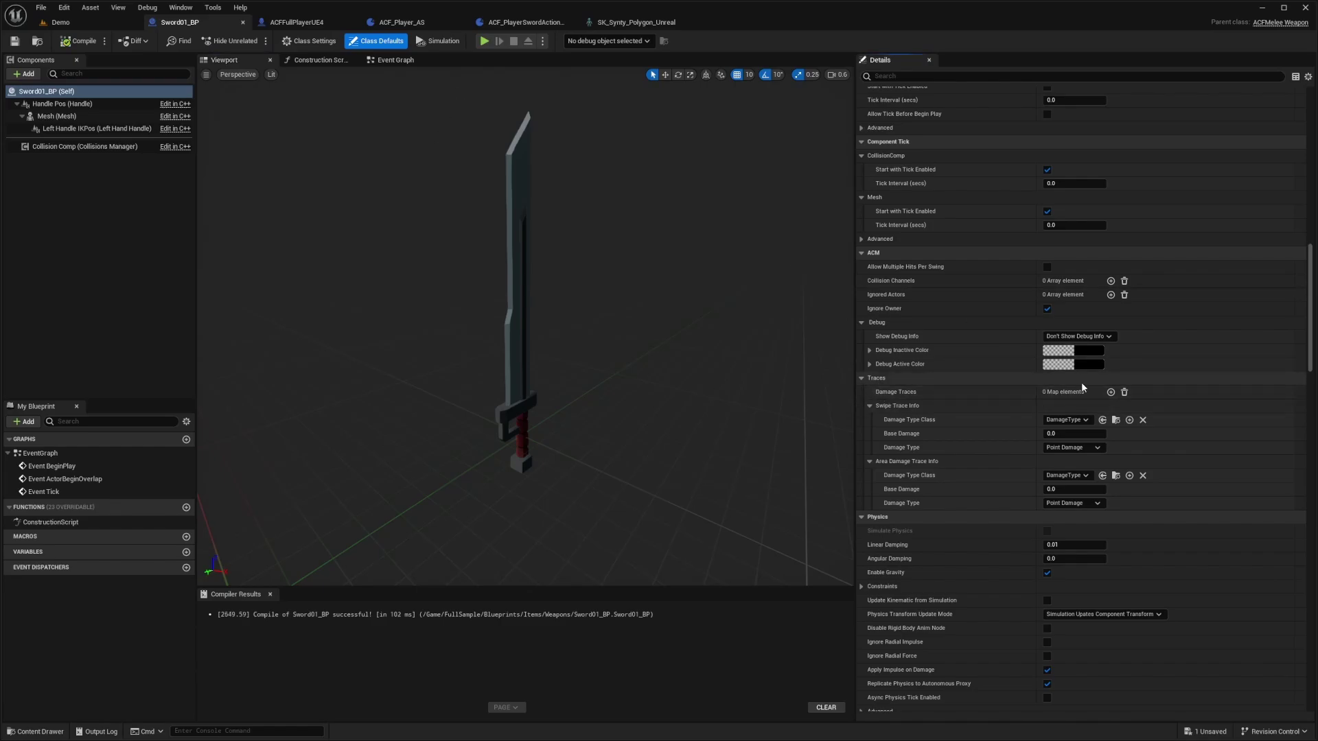
left_click(1111, 392)
left_click(923, 406)
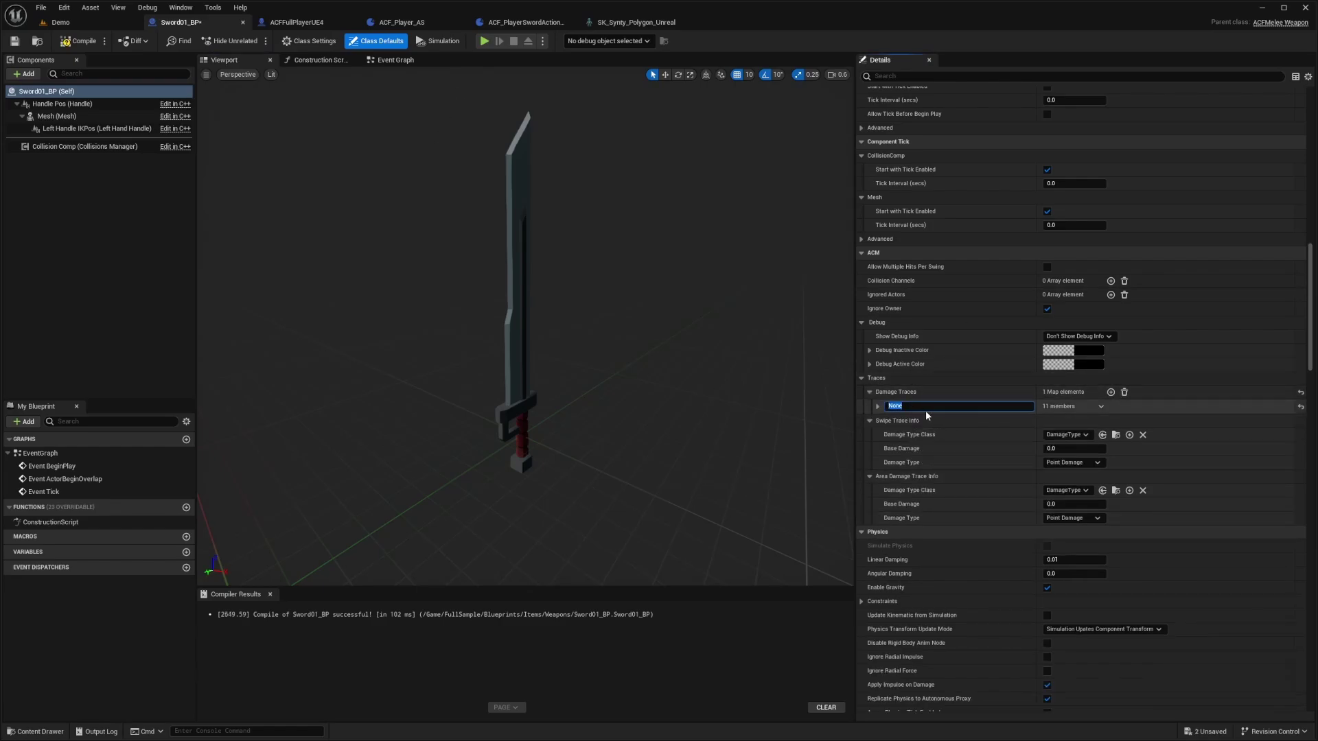
type("dae")
left_click(879, 406)
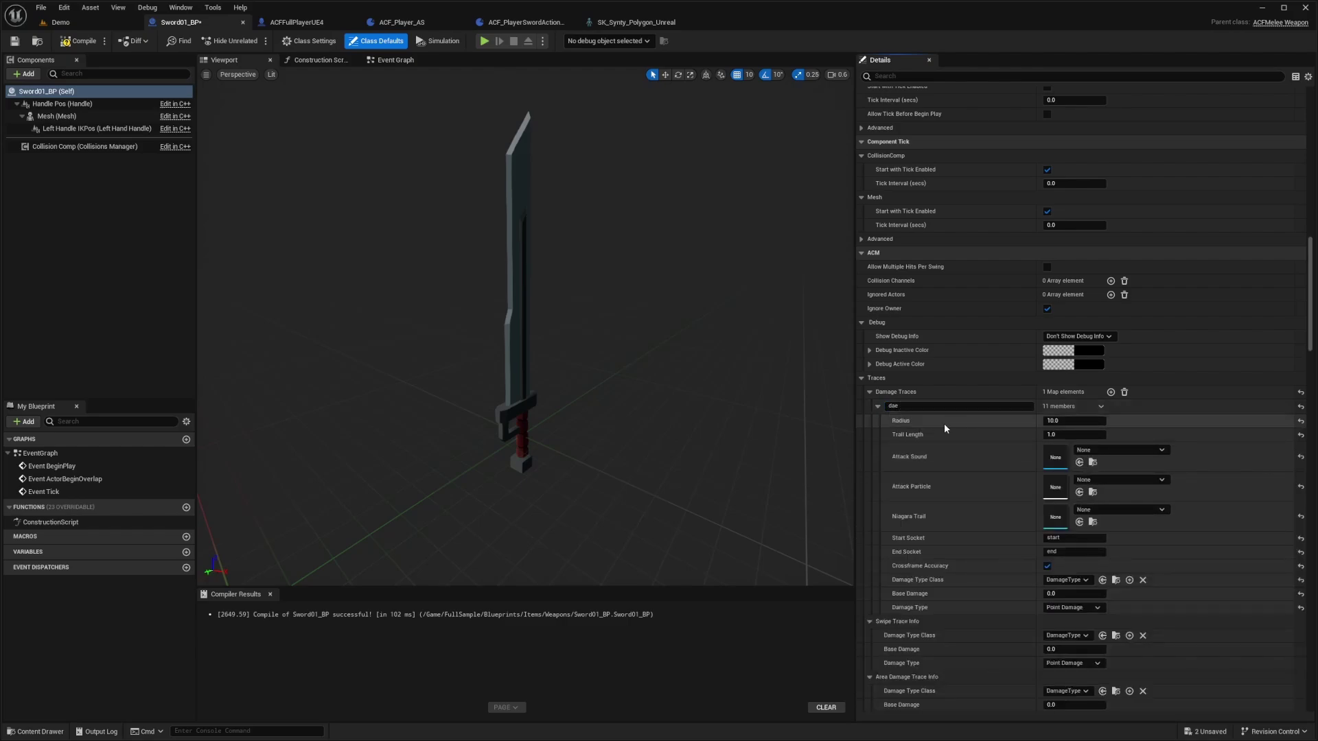
left_click(1059, 421)
type("20")
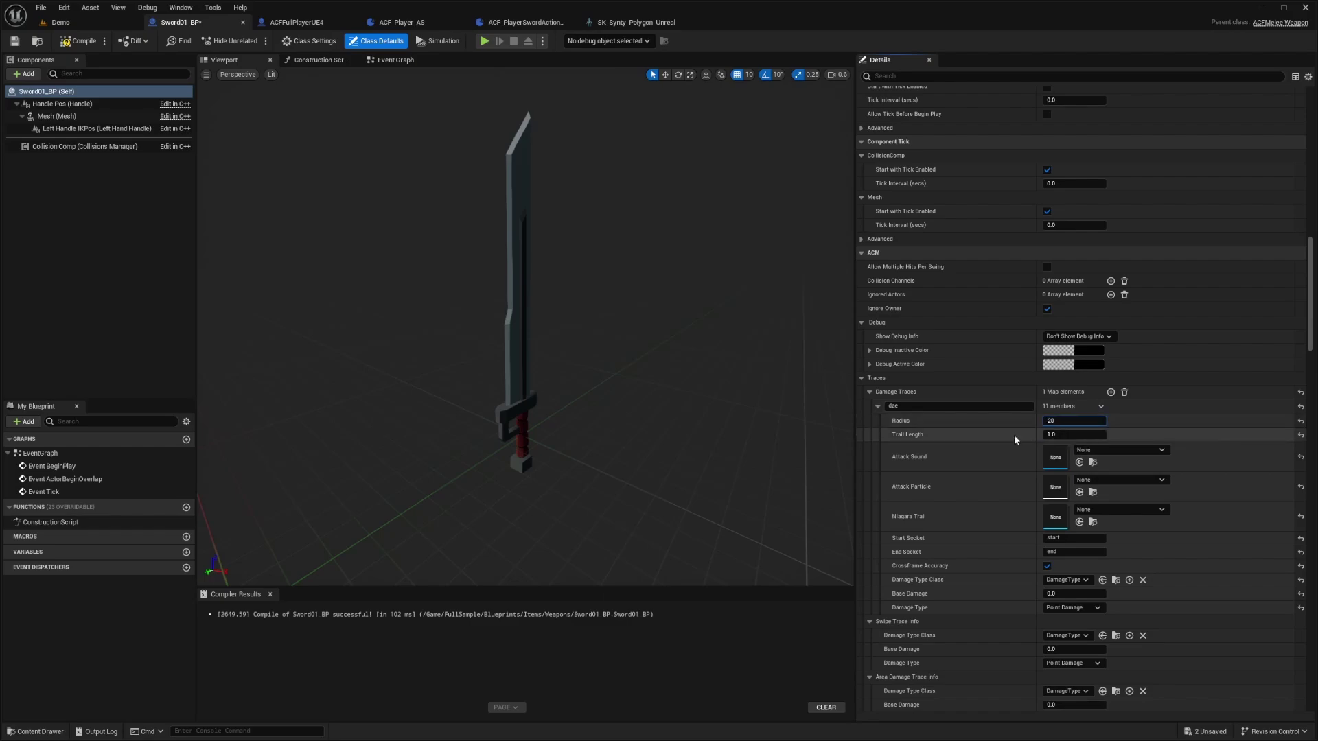
Assign Woosh_Sword_Heavy_01_Cue as the damage trace's Attack Sound.
left_click(1101, 450)
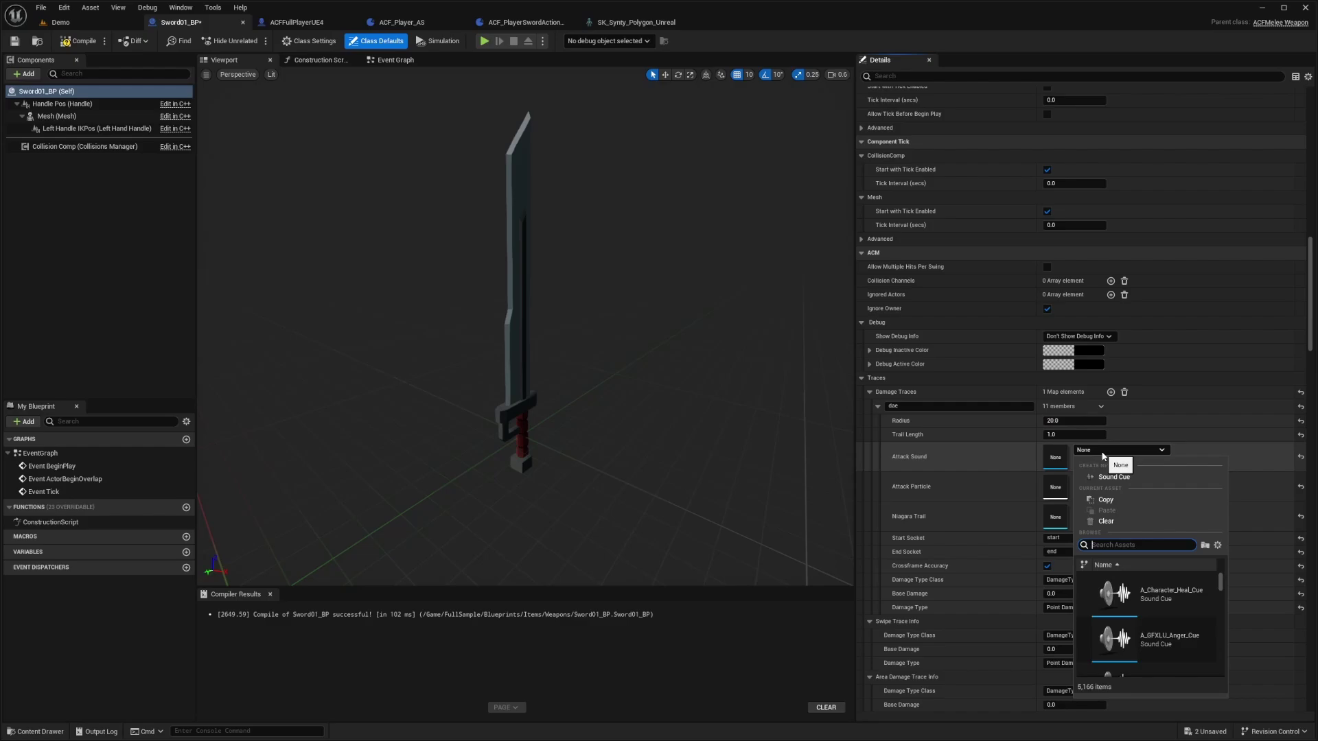
type("whoos")
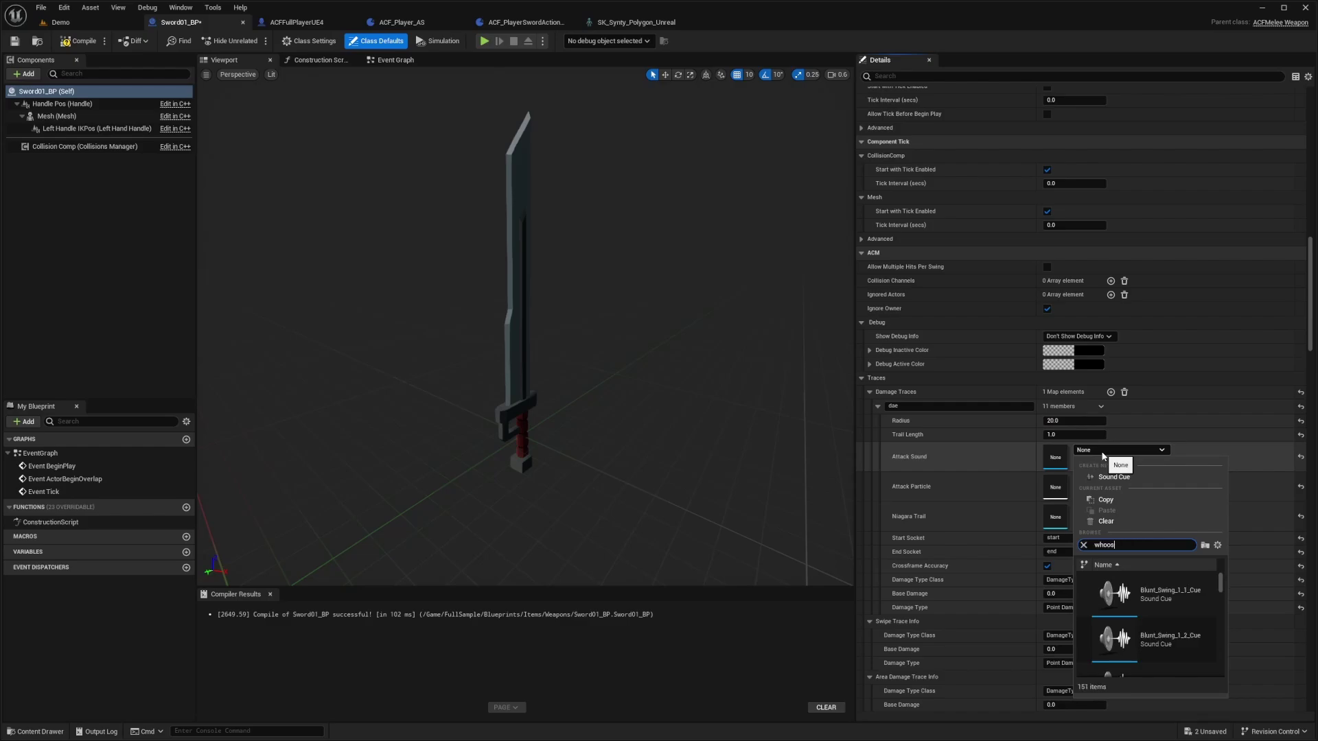
type("h")
key("BackSpace")
key("BackSpace")
key("BackSpace")
key("BackSpace")
key("BackSpace")
key("BackSpace")
type("sword")
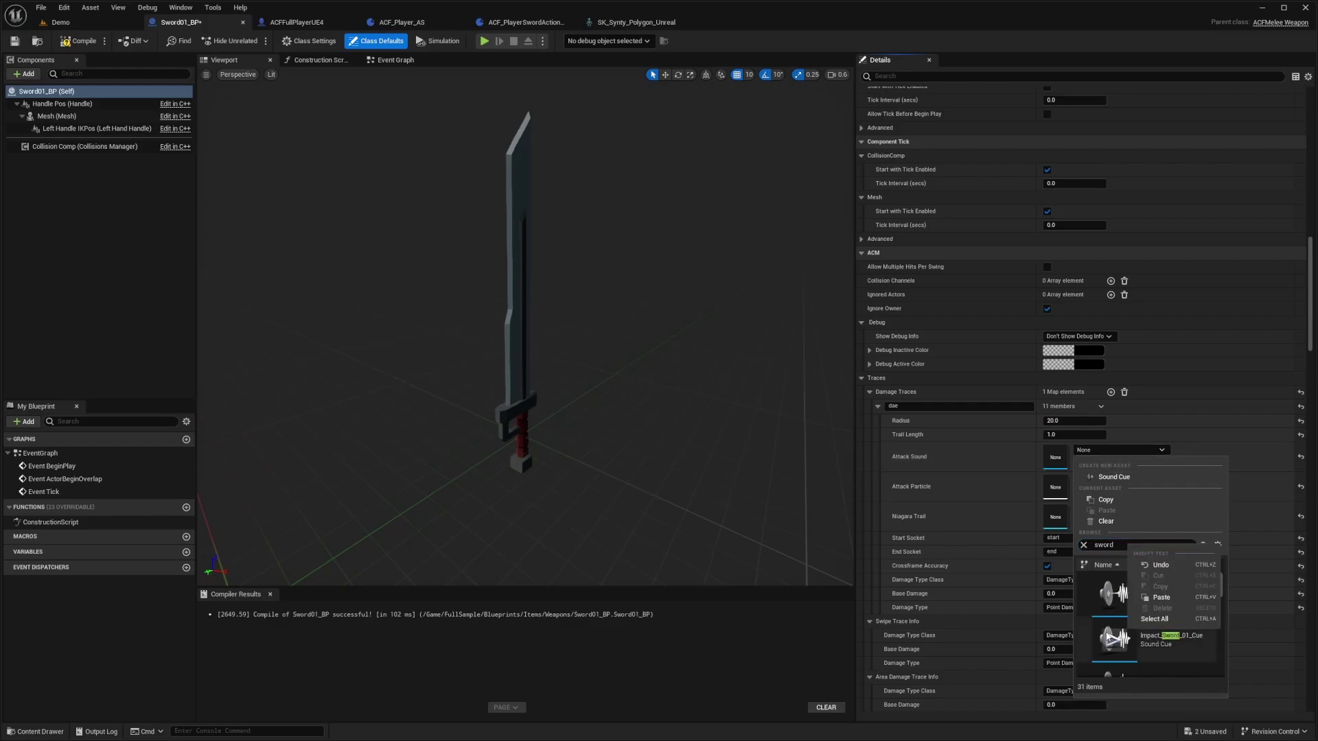
left_click(1103, 638)
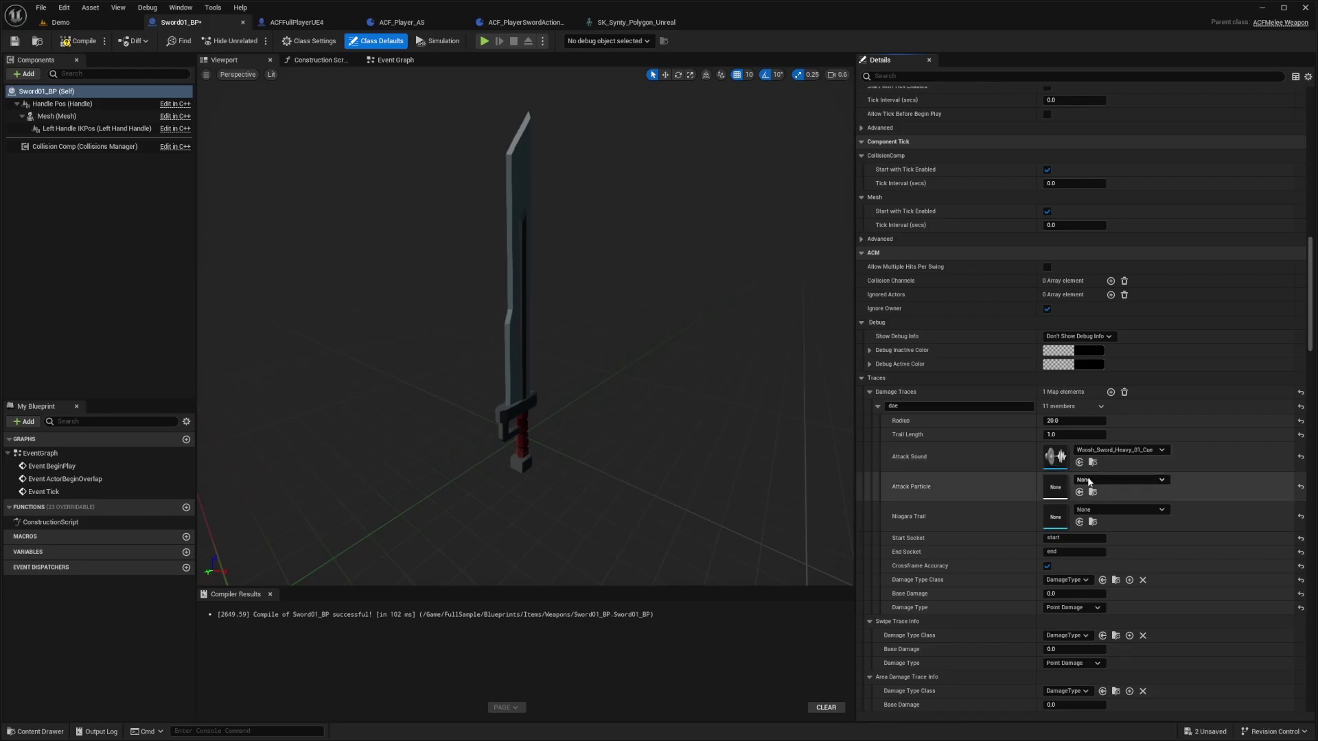
Assign P_MeleeTrails_RoarBuffed as the damage trace's Attack Particle.
left_click(1089, 481)
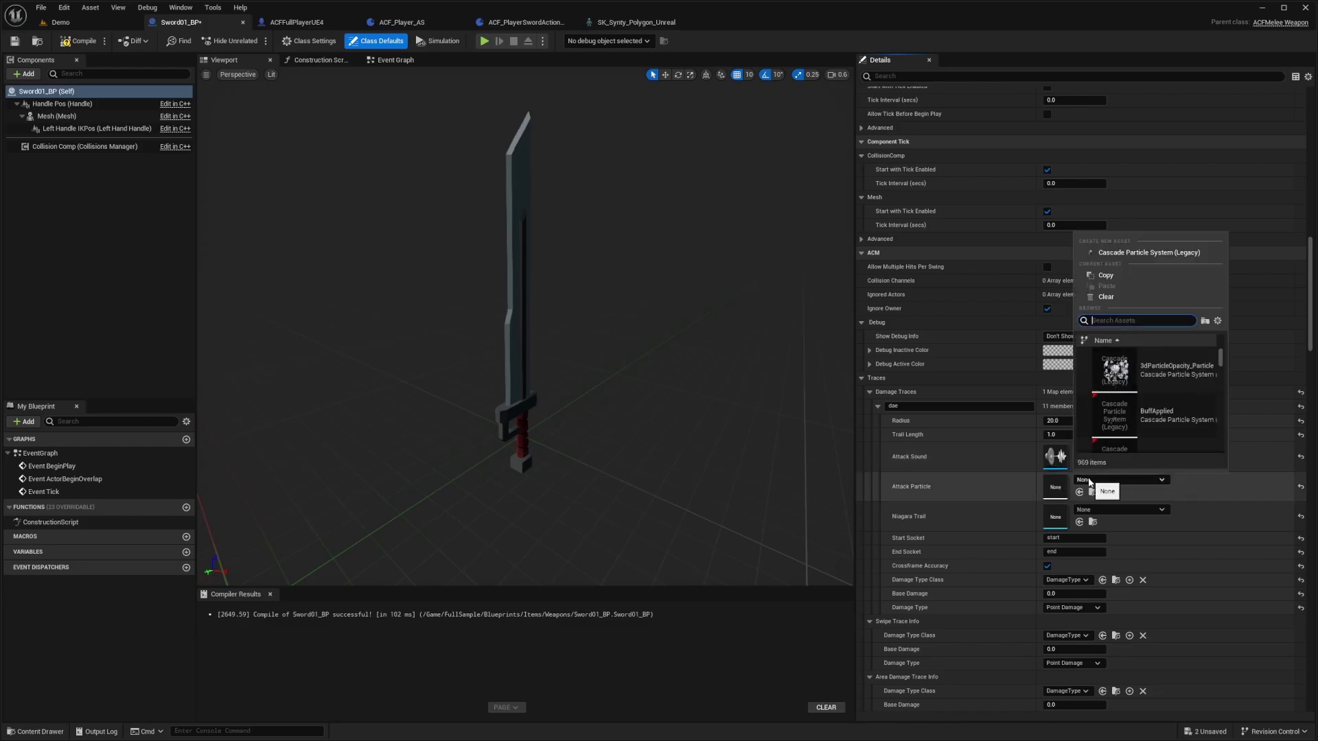
type("P_")
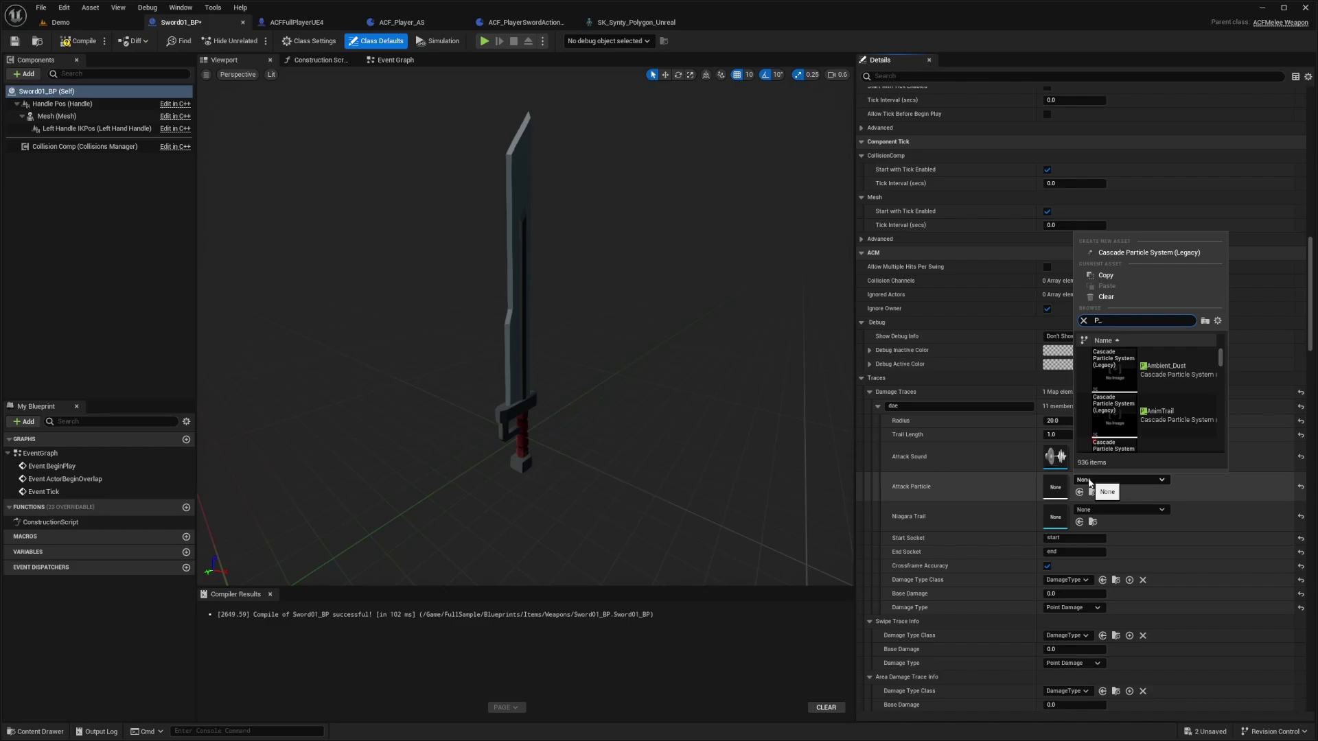
type("meleetra")
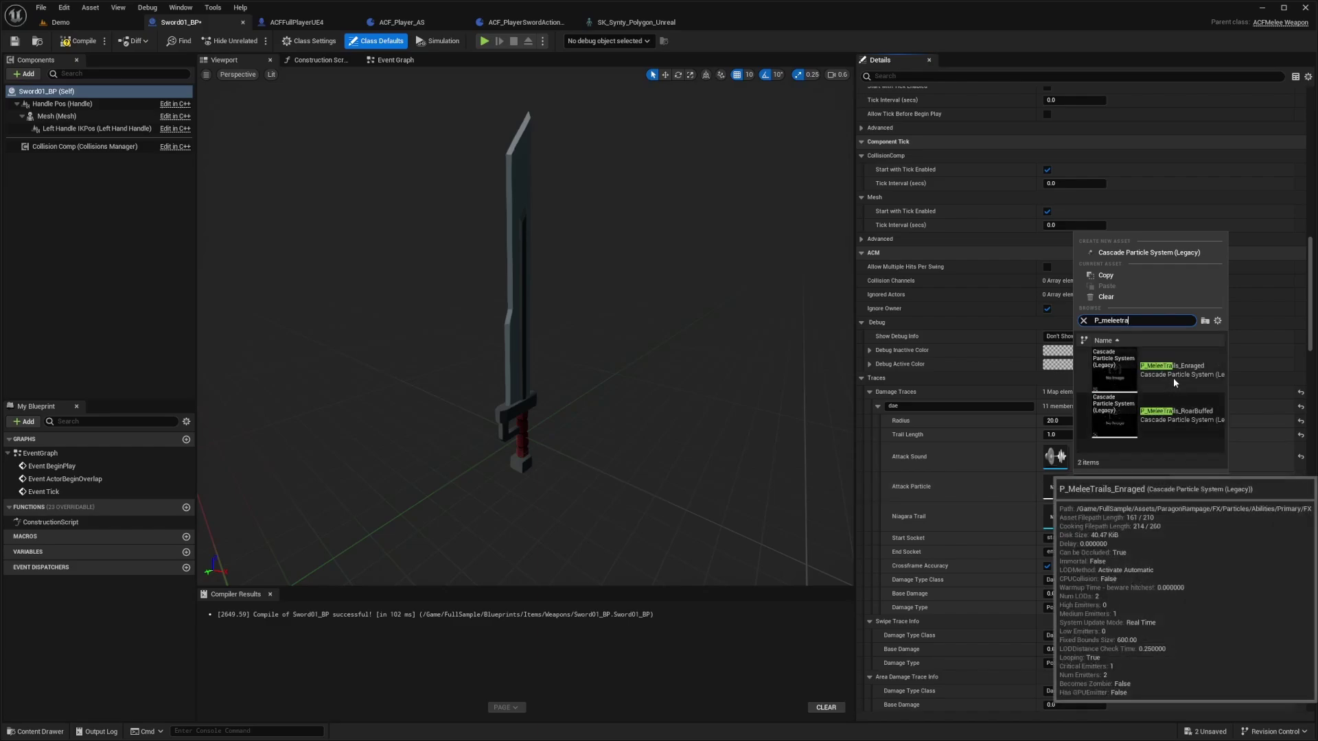
left_click(1181, 426)
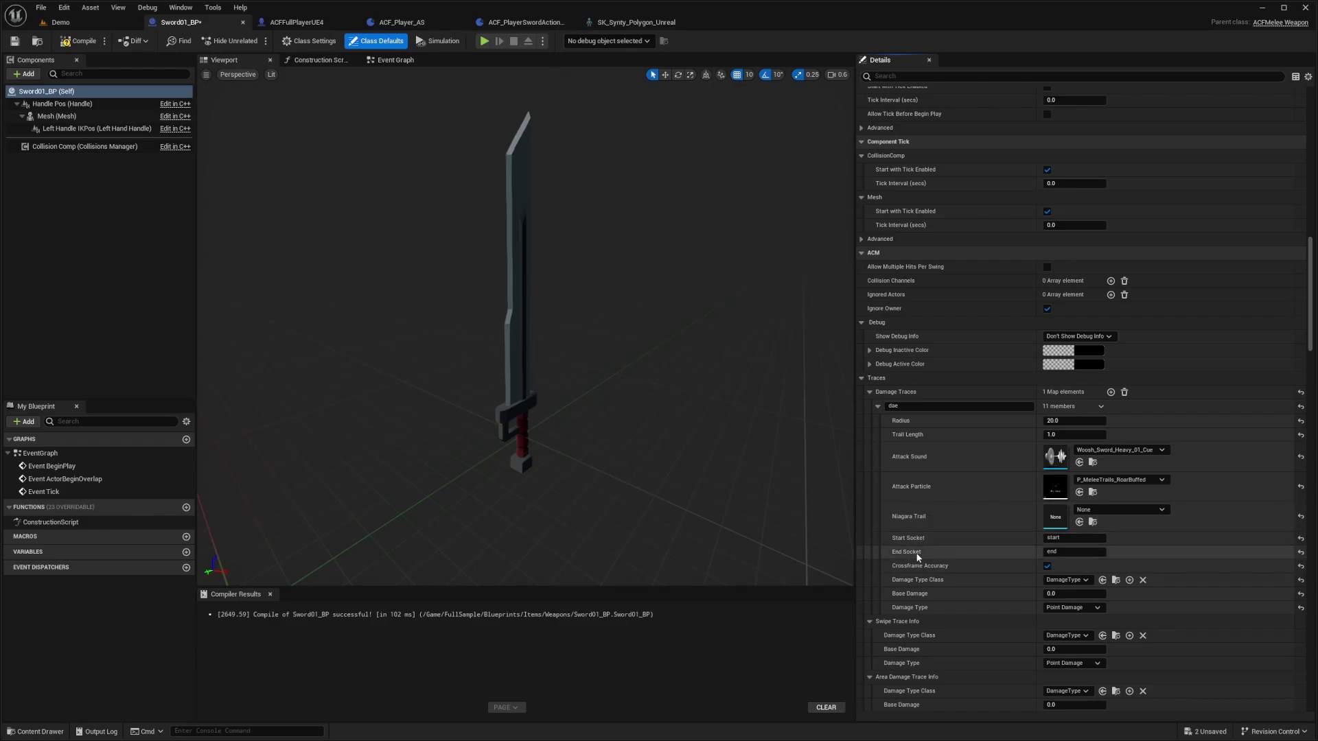
Examine the damage trace's Start Socket and End Socket fields and the sword mesh from guard to blade tip.
left_click(1060, 538)
left_click(1059, 552)
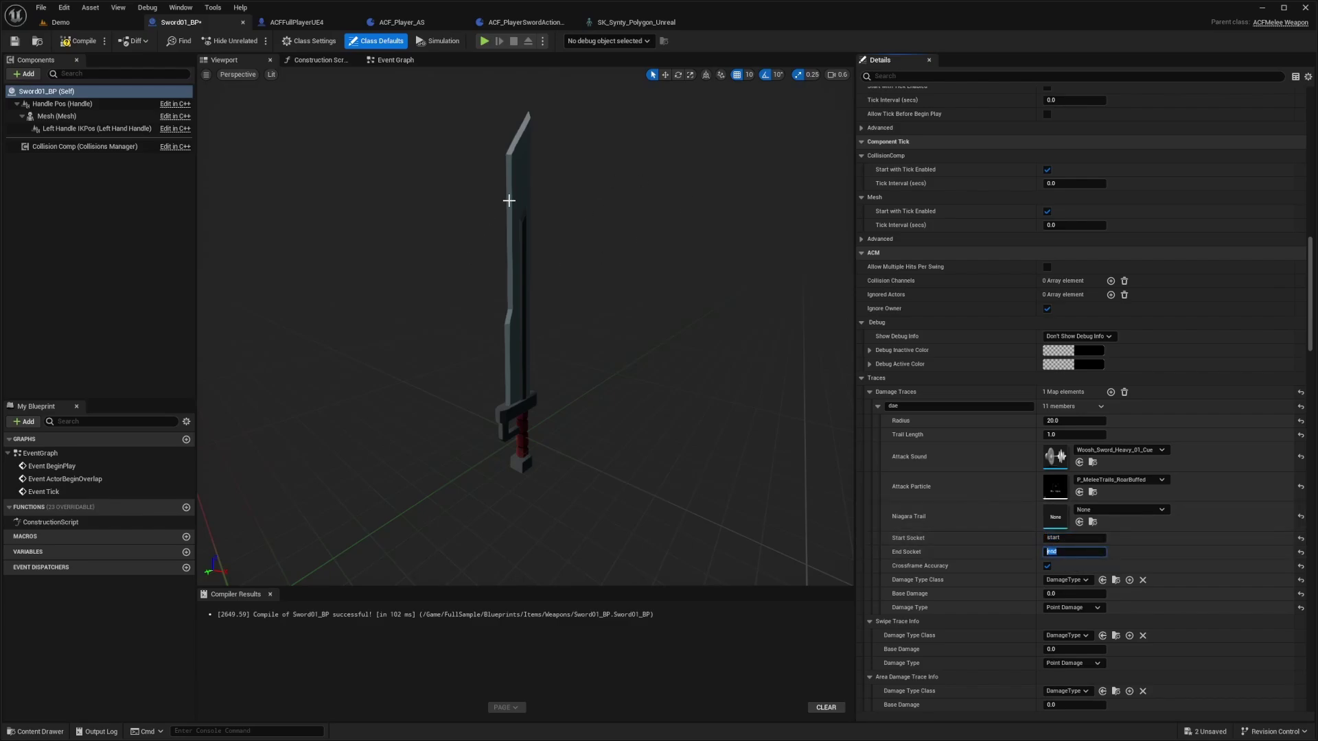
left_click(1076, 537)
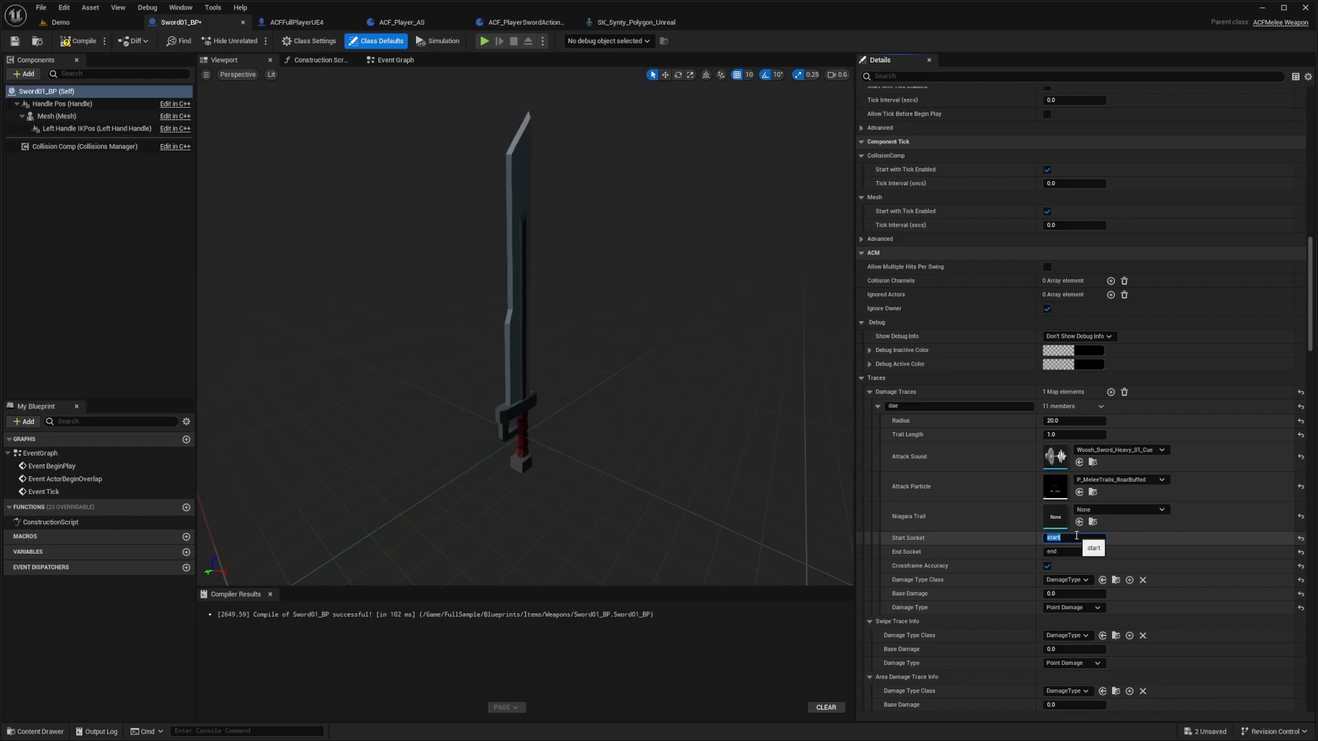
key("w")
scroll(608, 462, "down", 3)
mouse_move(607, 462)
right_mouse_down()
mouse_move(584, 460)
mouse_move(608, 462)
right_mouse_up()
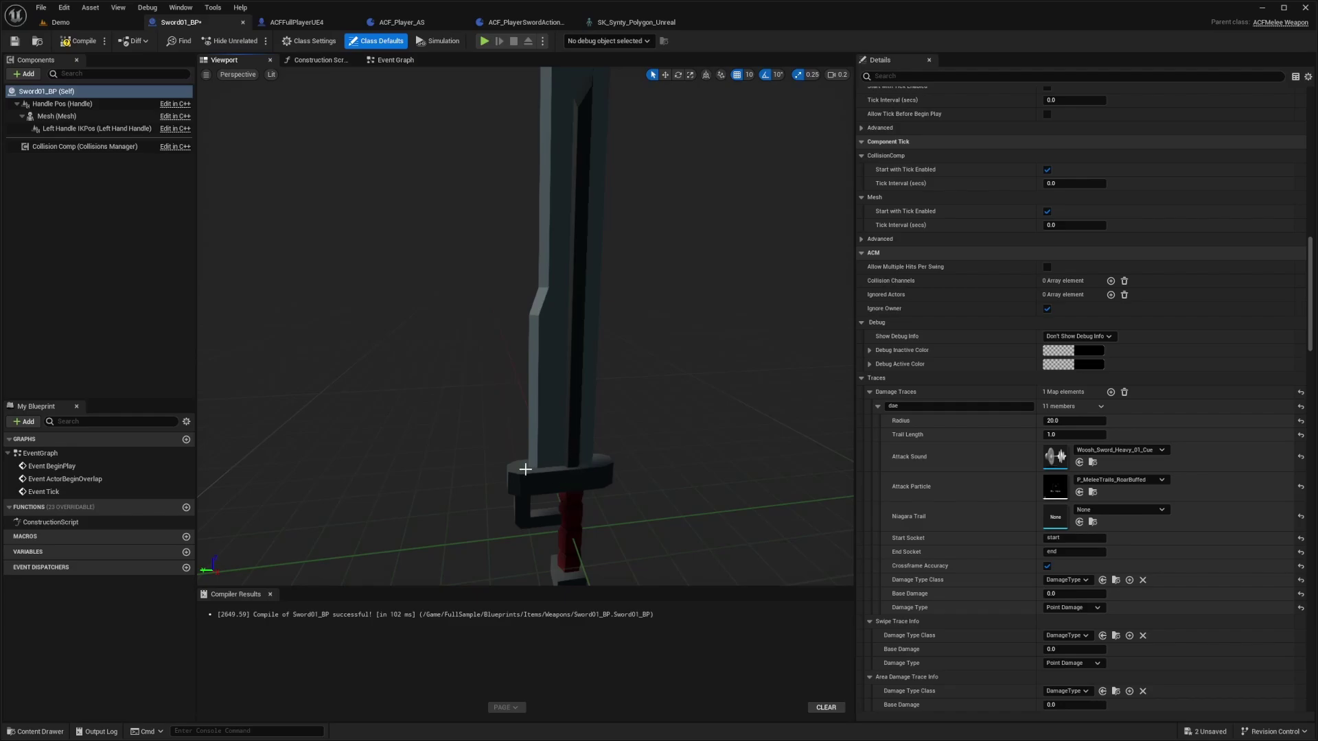
left_click(562, 466)
key("e")
right_click_drag(621, 255, 621, 252)
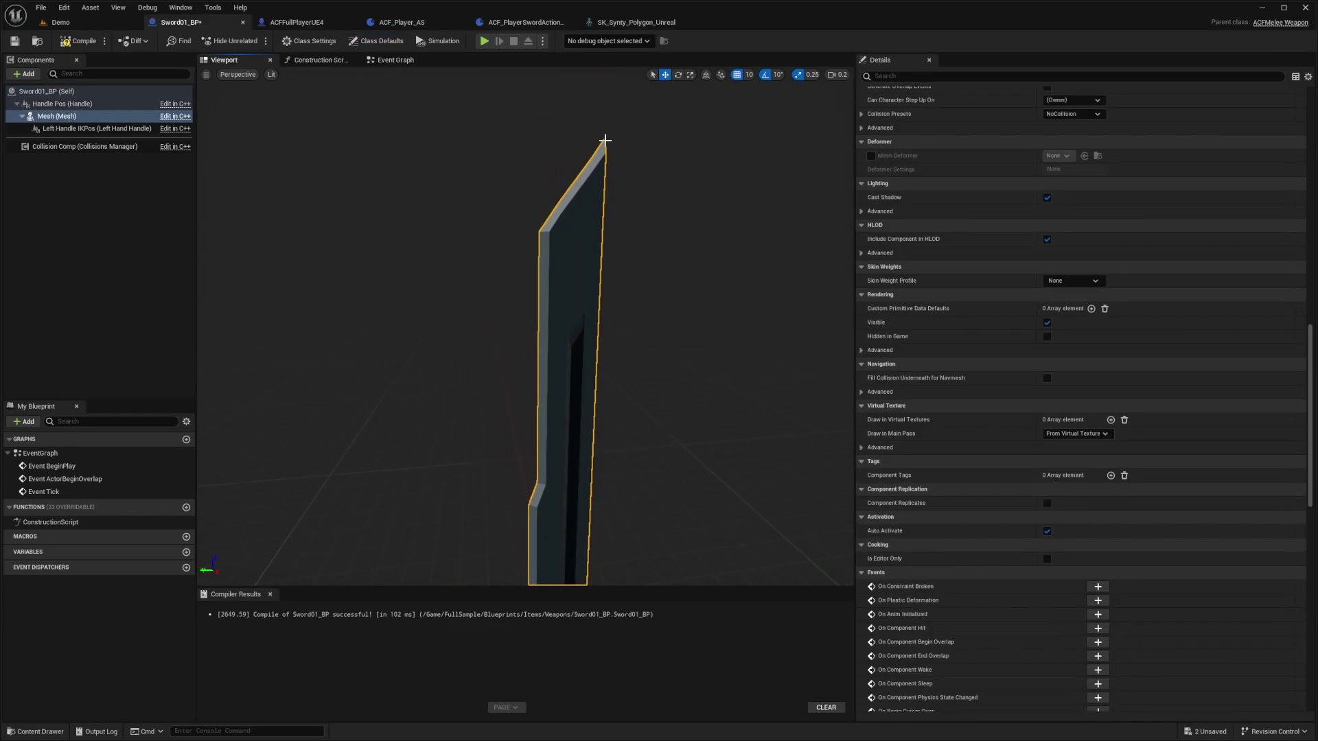
key("q")
right_click_drag(605, 136, 604, 137)
key("s")
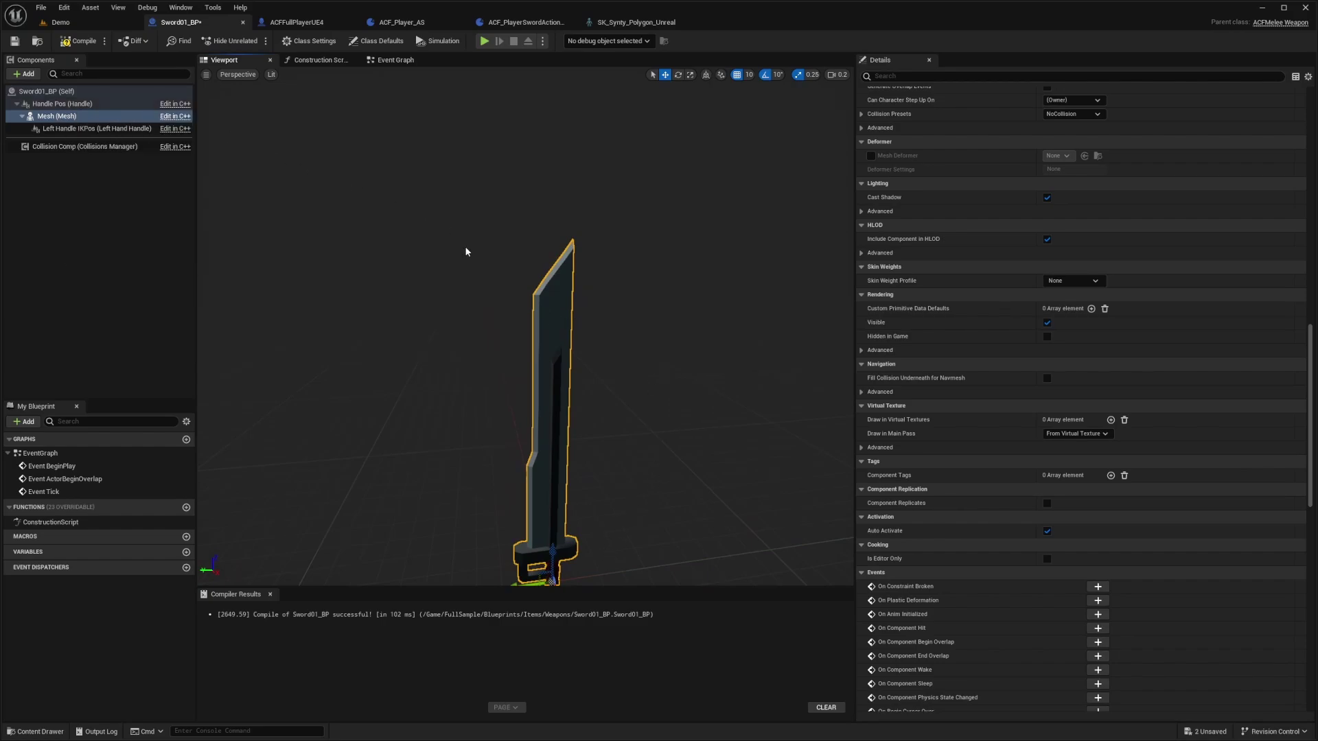
left_click(71, 92)
middle_click_drag(614, 361, 614, 474)
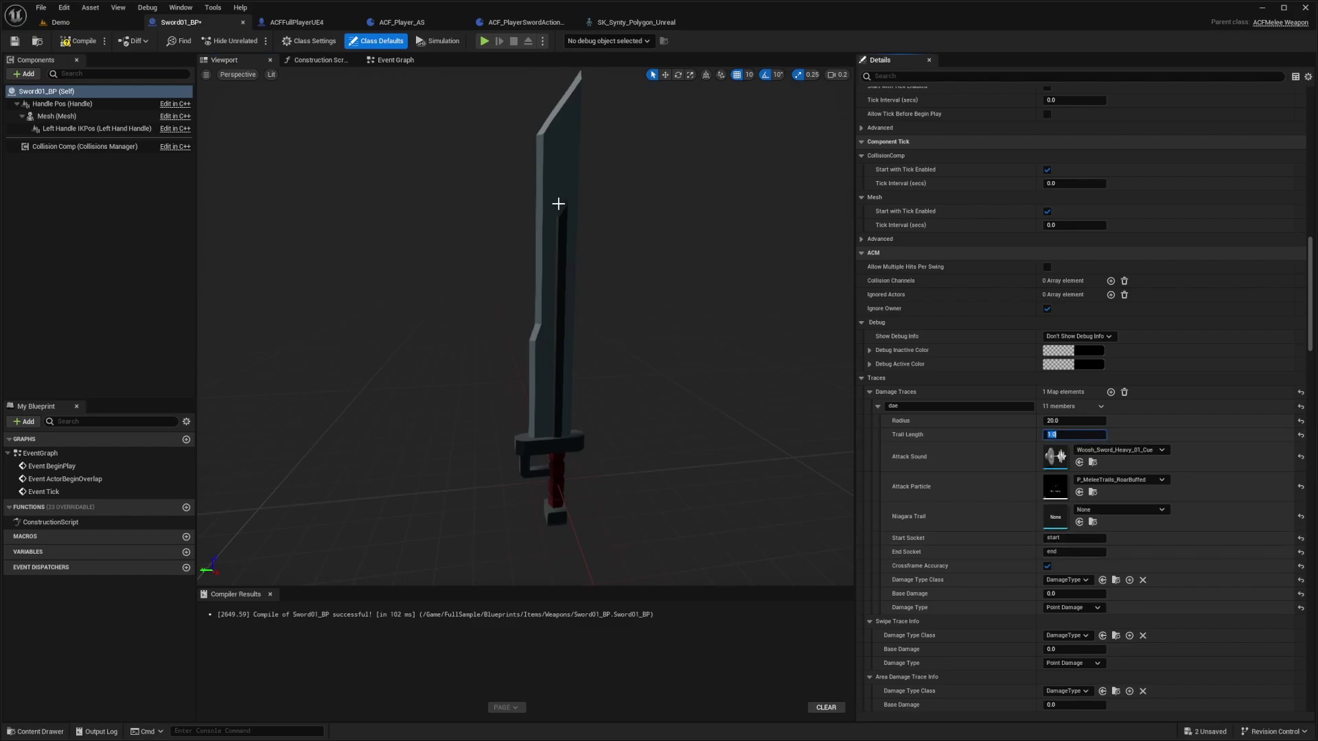
Open the sword's skeletal mesh SKM_Wep_GreatSword_01 and add a socket named start to its Root bone.
left_click(83, 94)
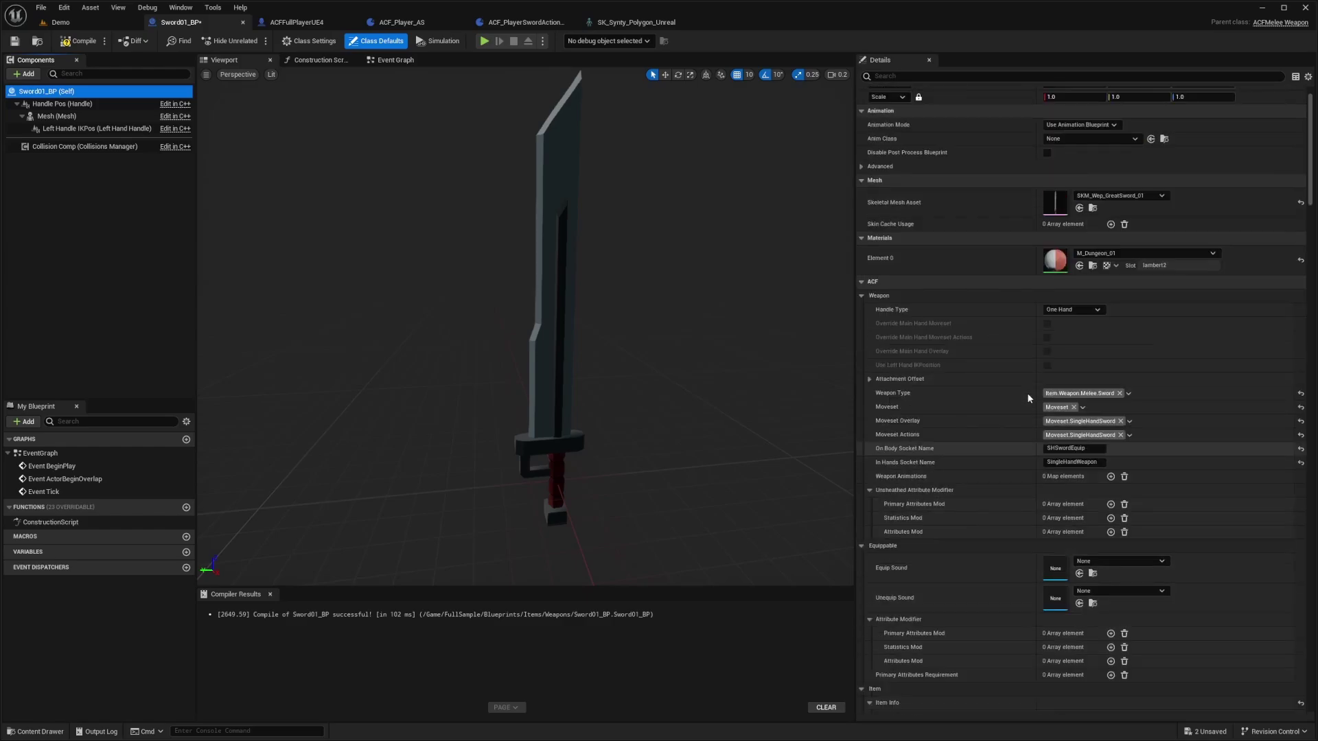
double_click(1055, 240)
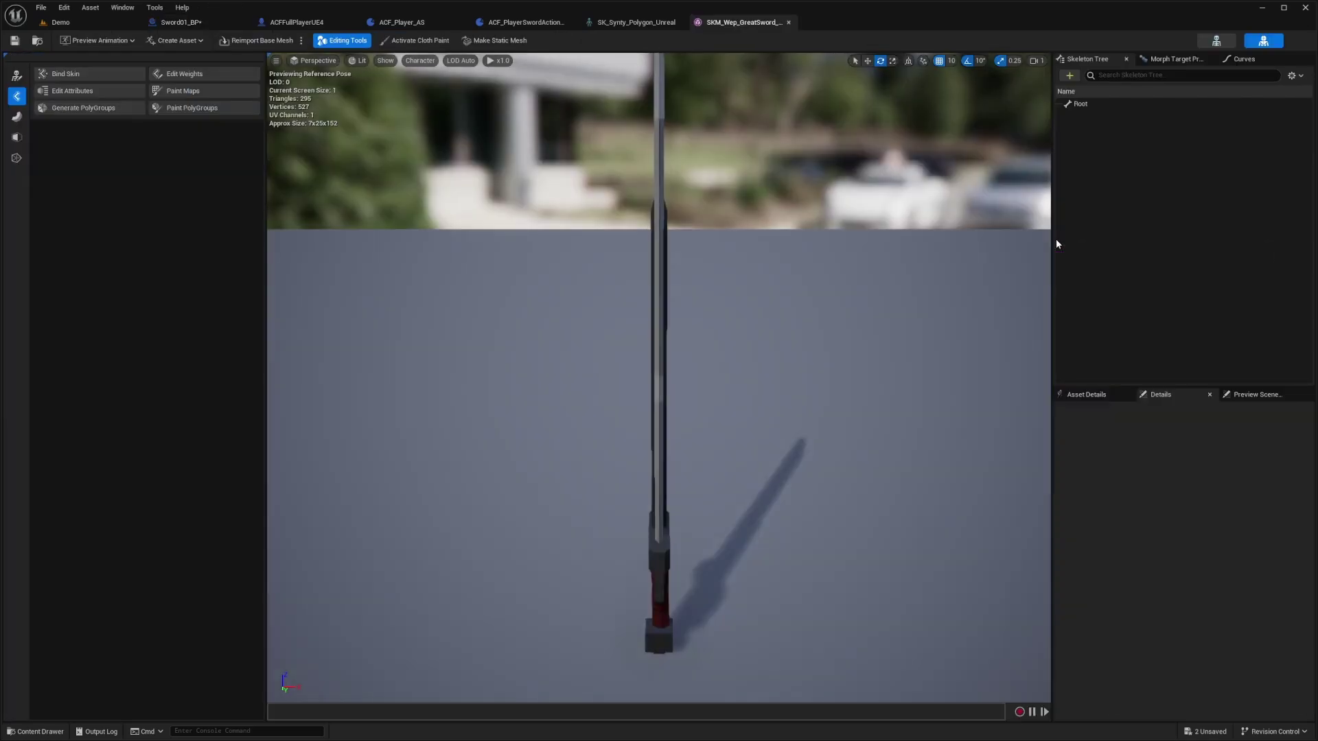
right_click_drag(961, 111, 803, 131)
scroll(962, 111, "down", 4)
left_click(1094, 105)
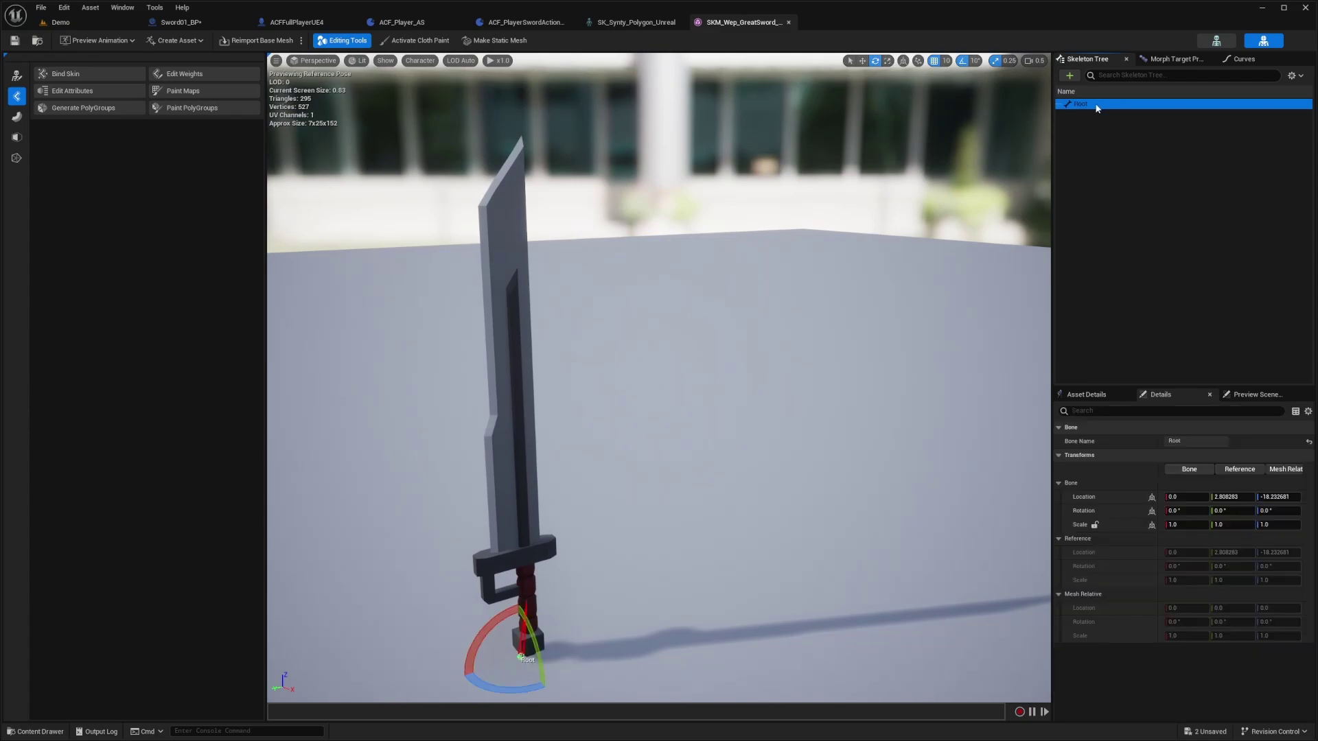
right_click(1095, 108)
left_click(1120, 159)
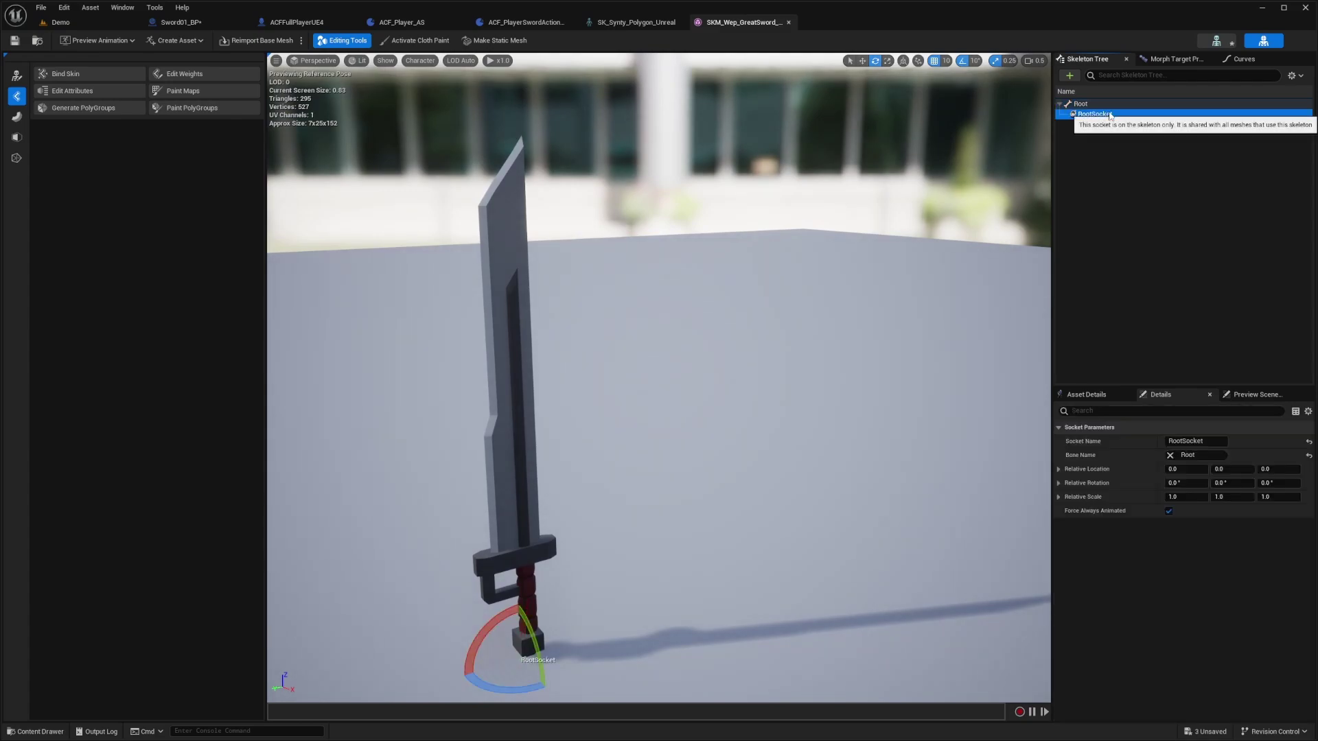
type("start")
key("Return")
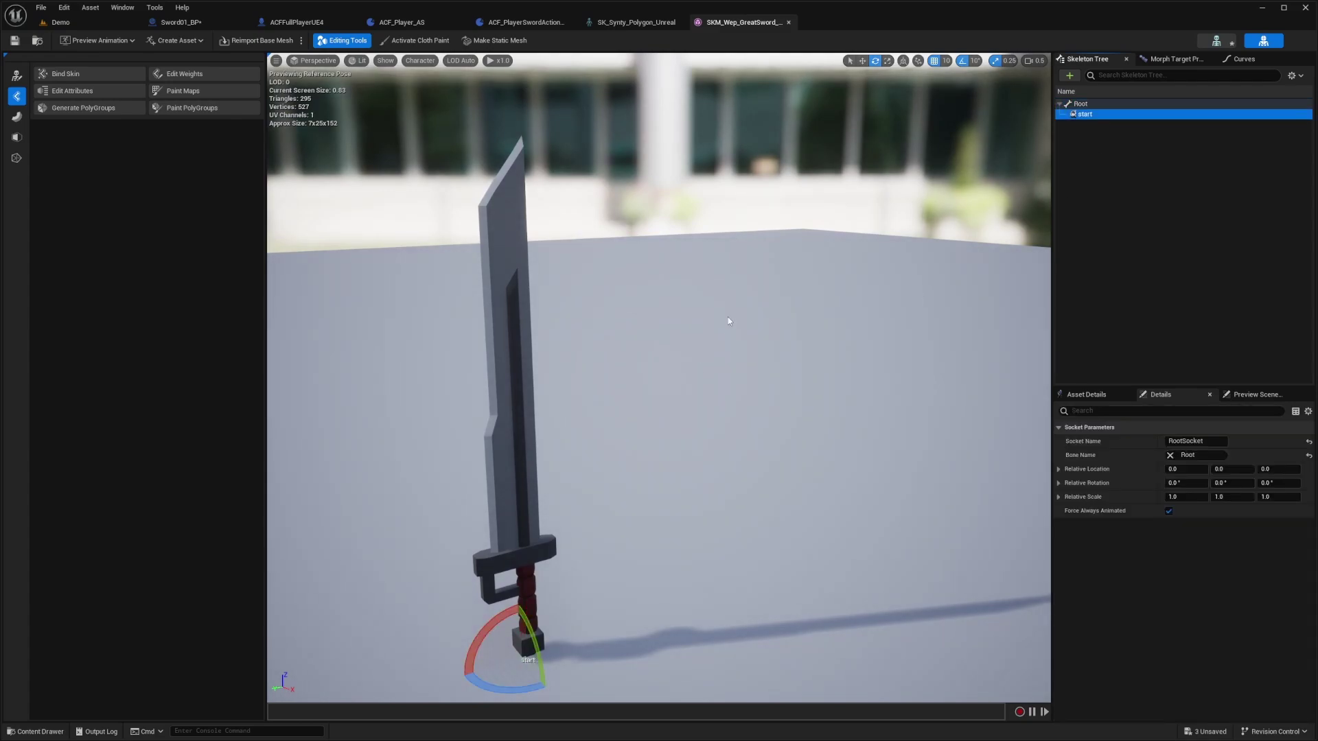
Check the trace socket names in Sword01_BP, and add a socket named end to the Root bone of the sword's skeletal mesh.
right_click_drag(729, 321, 697, 320)
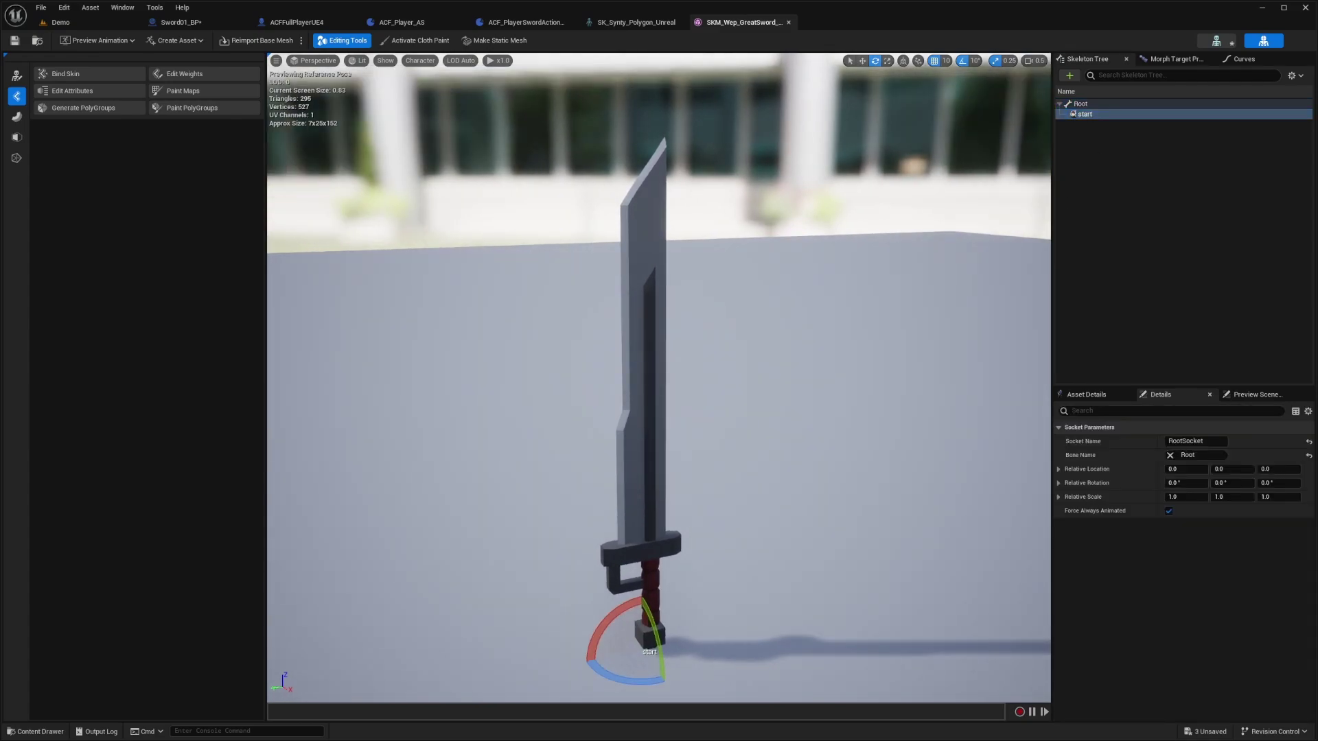
left_click(199, 22)
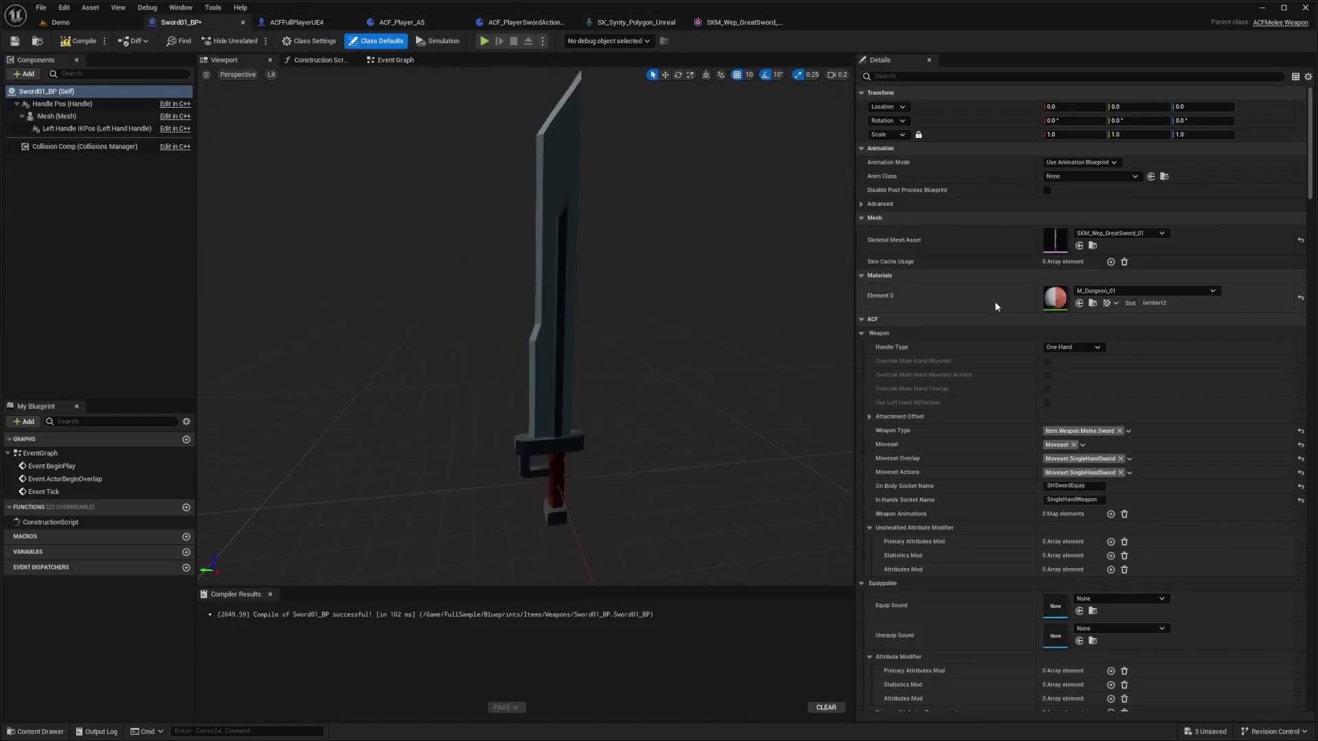
scroll(1074, 542, "down", 4)
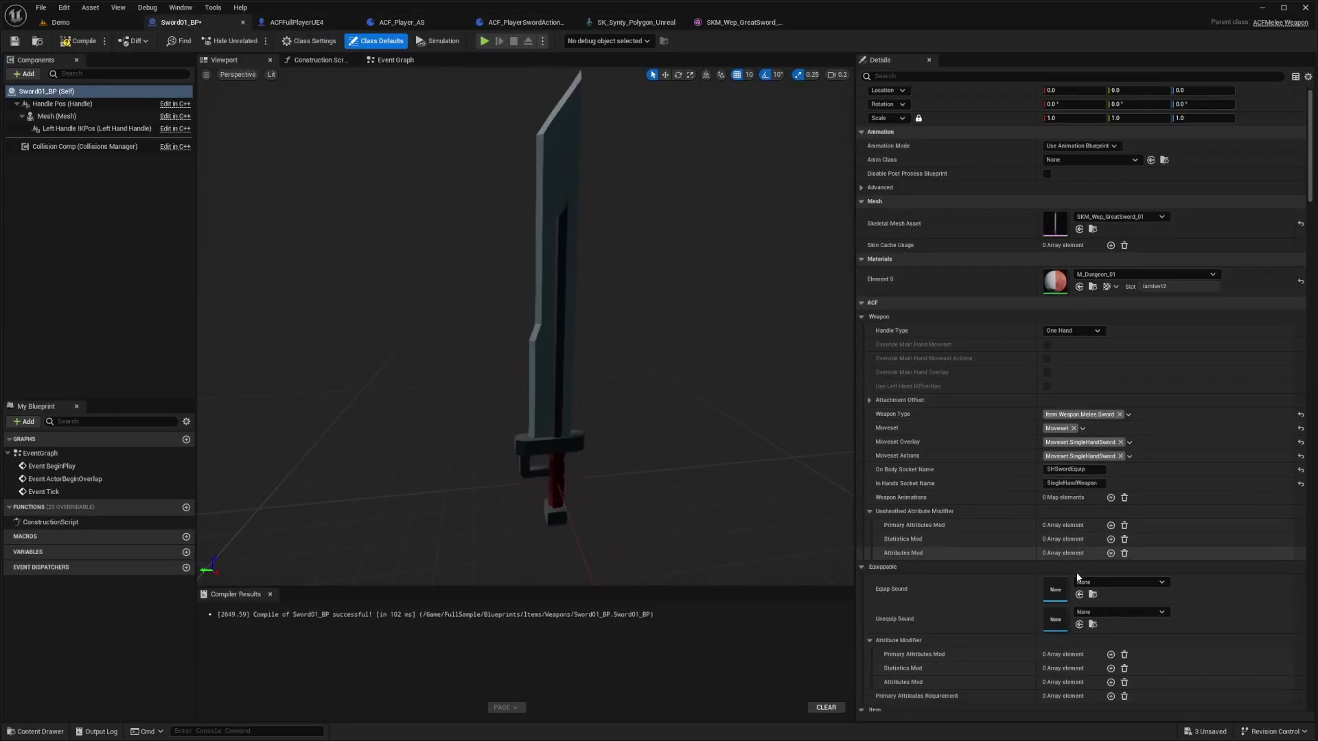
scroll(1043, 446, "down", 15)
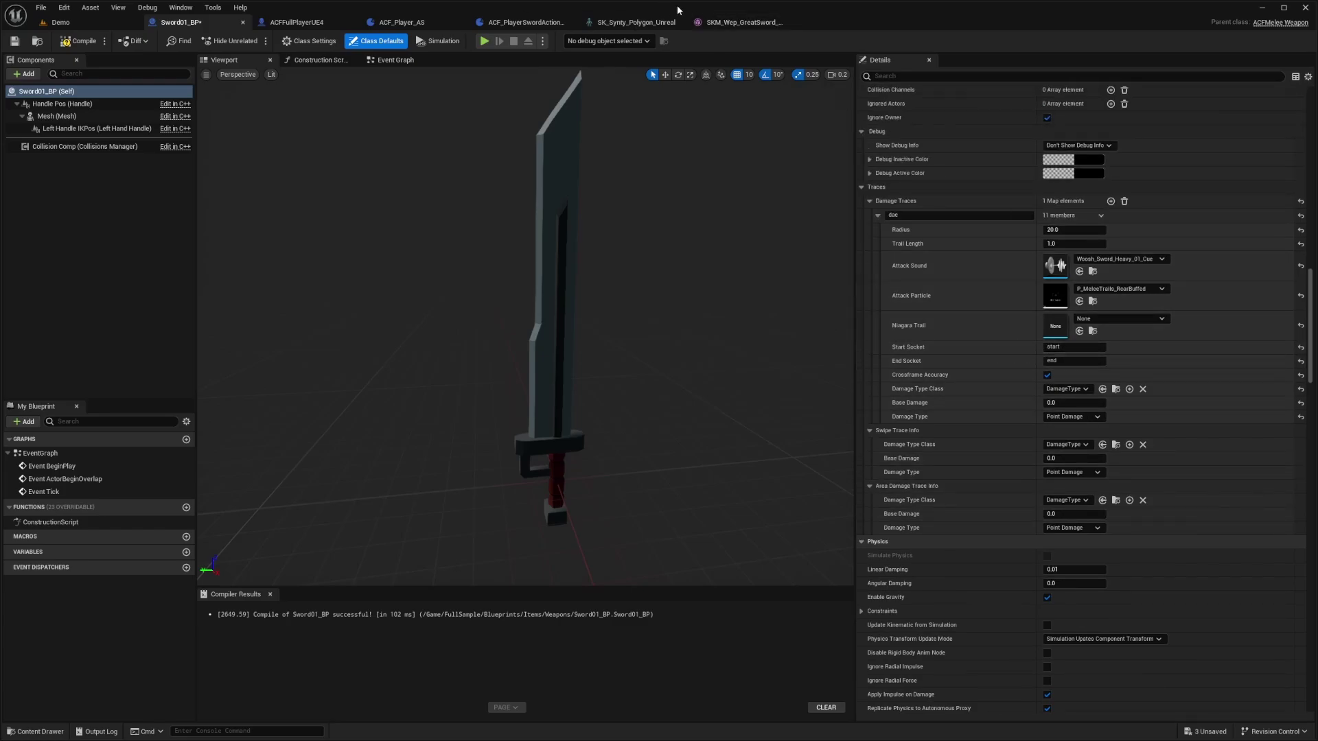
left_click(741, 22)
left_click(634, 608)
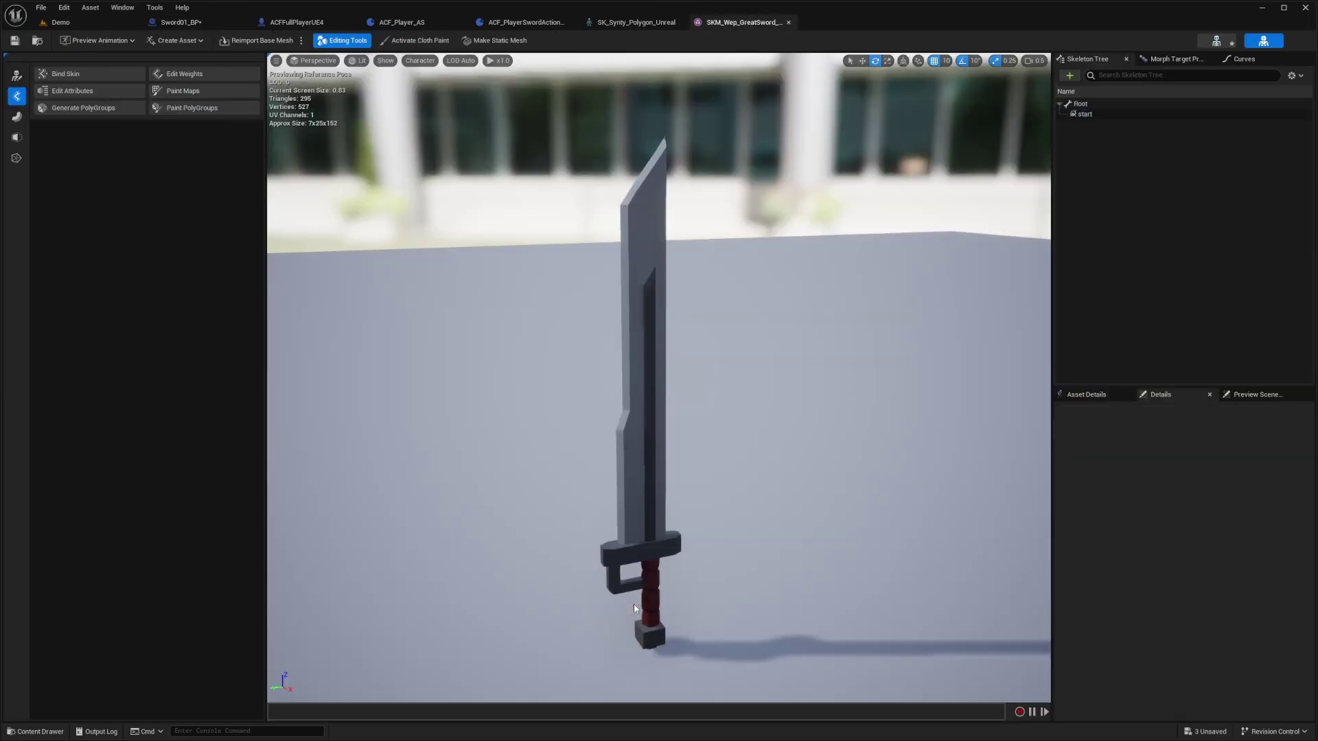
left_click(670, 602)
right_click(1087, 107)
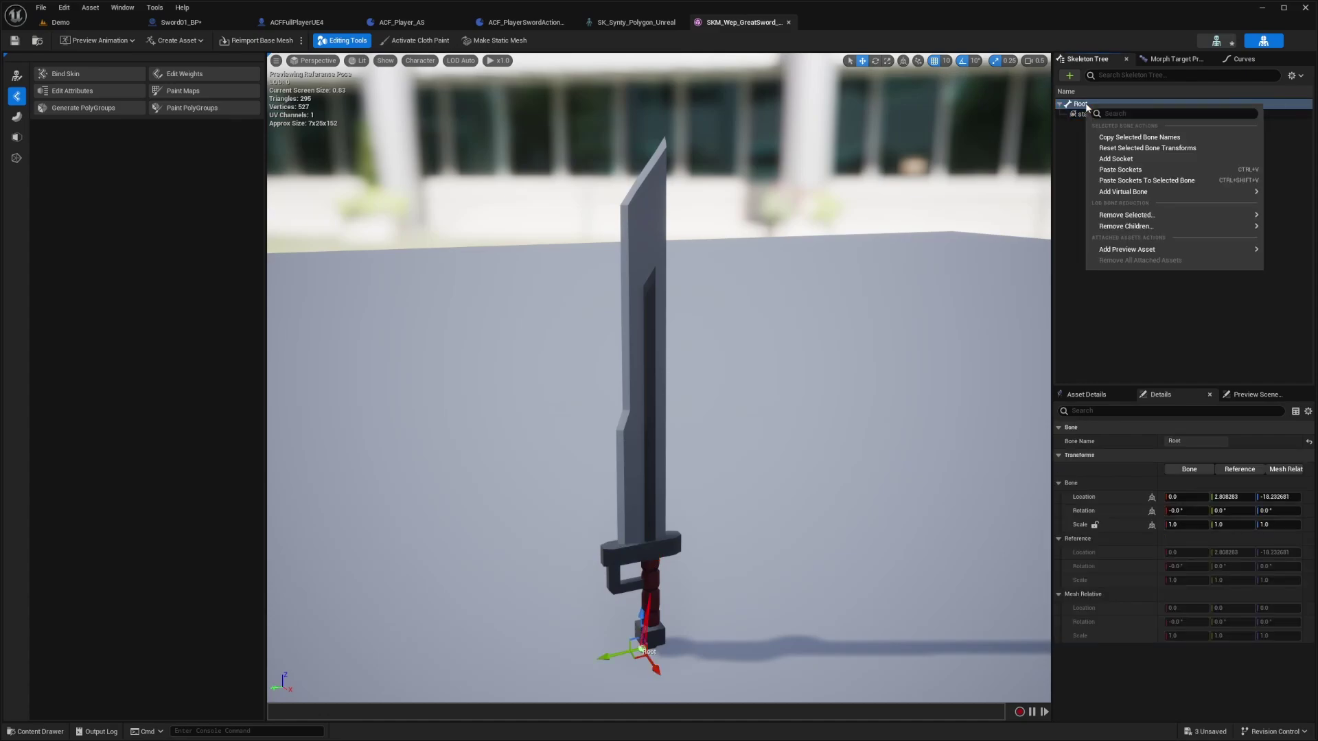
left_click(1115, 158)
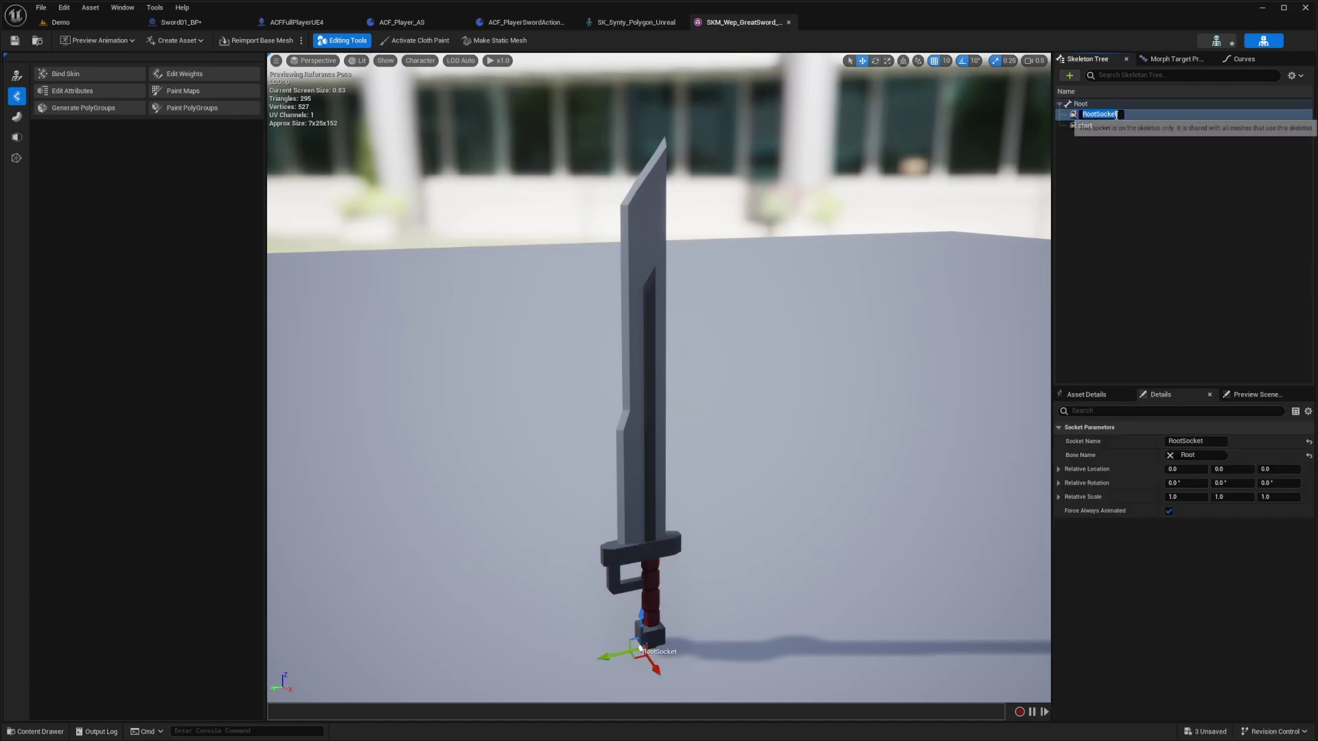
type("end")
key("Return")
Move the end socket up to the blade's tip, at a relative location of about Y -7.3, Z 151.3.
left_click_drag(640, 615, 630, 60)
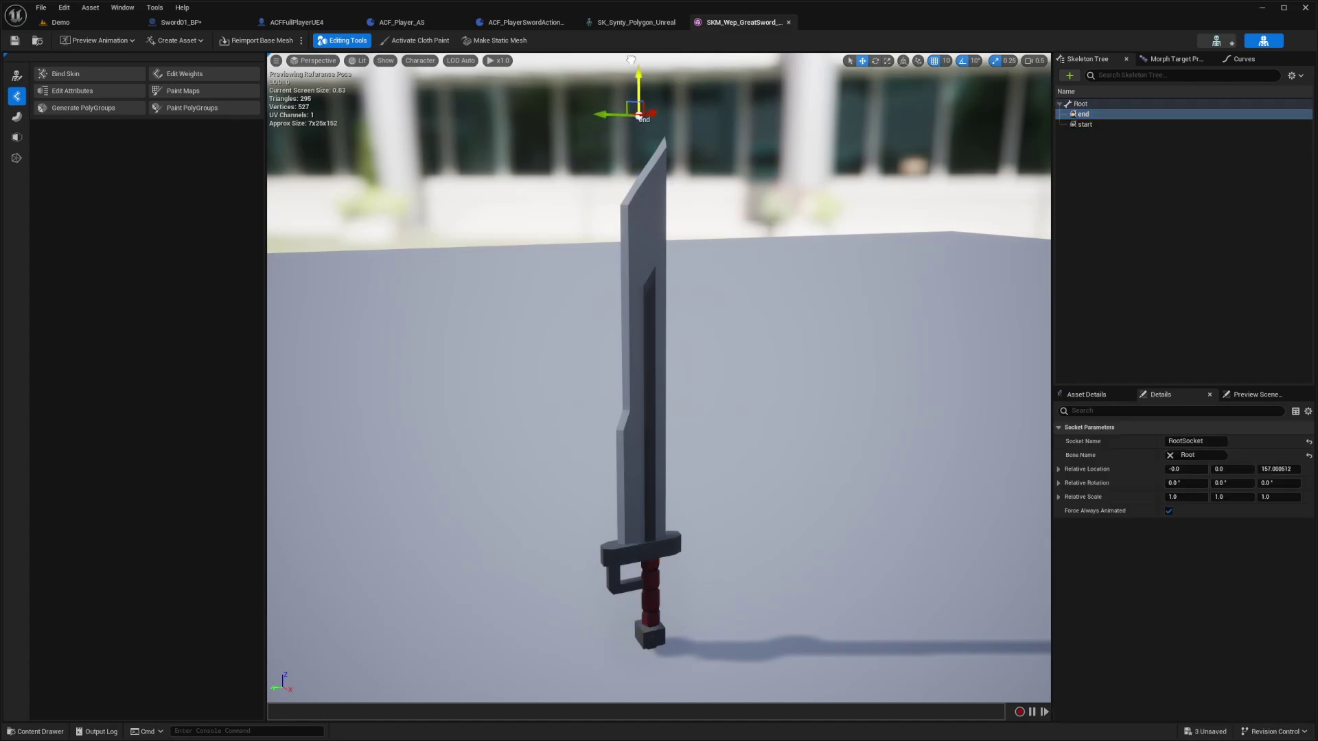
right_click_drag(650, 86, 618, 87)
left_click_drag(684, 138, 751, 106)
right_click_drag(734, 138, 871, 137)
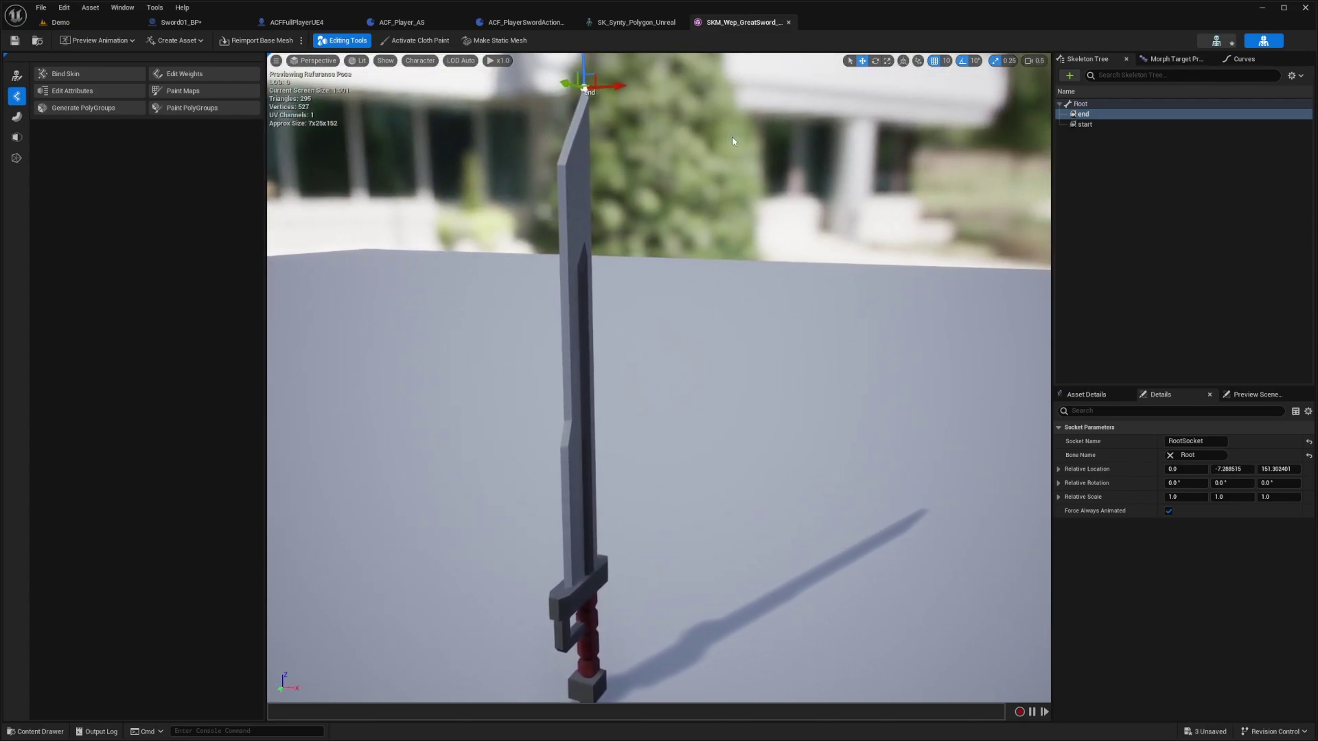
Set the damage trace's Damage Type Class to ACFCutDamageType in Sword01_BP and compile the blueprint.
left_click(181, 22)
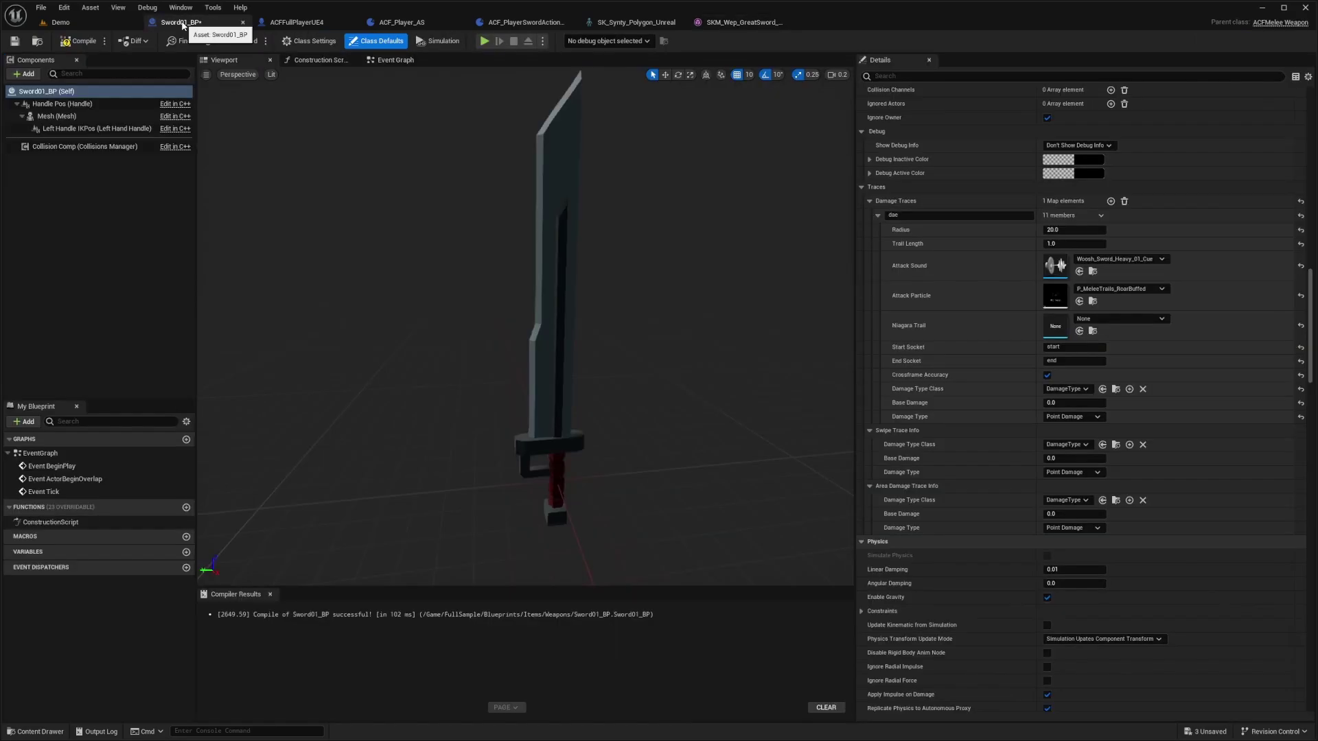
left_click(83, 42)
scroll(946, 312, "down", 3)
left_click(1055, 308)
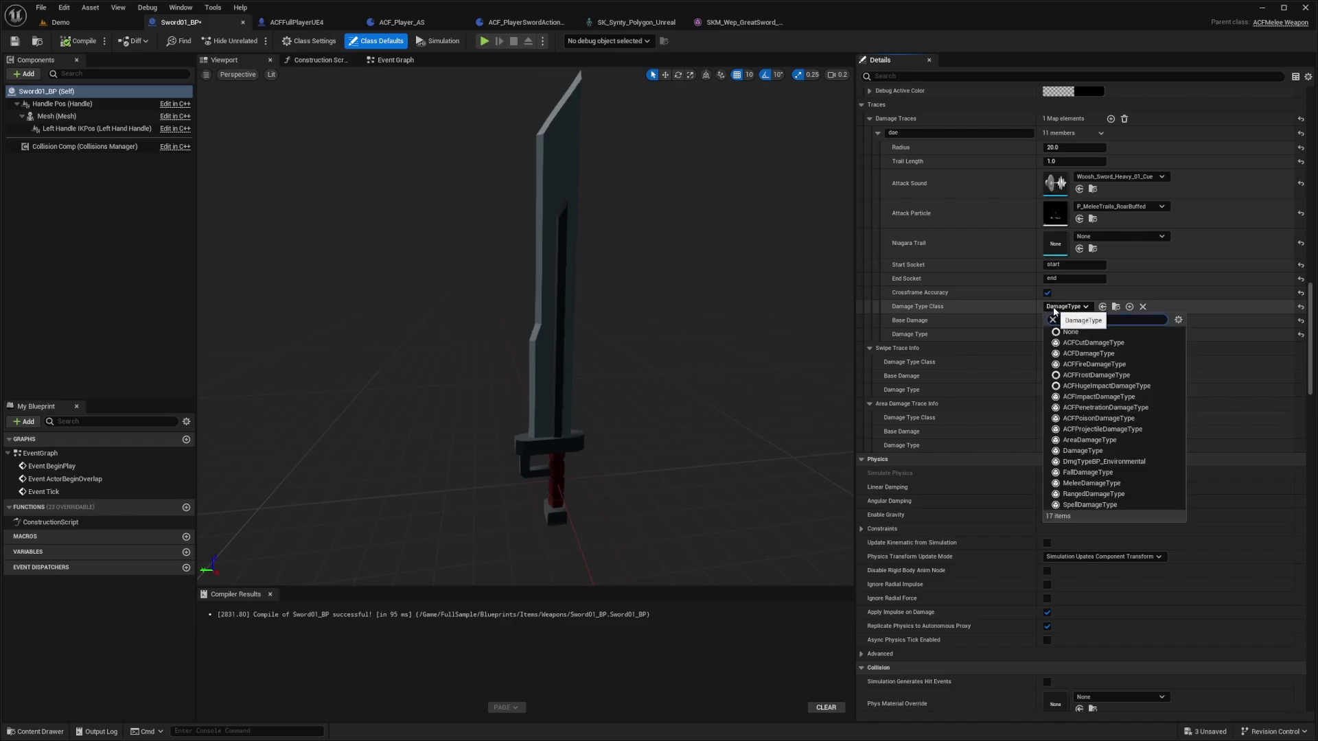
type("acfc")
left_click(1091, 343)
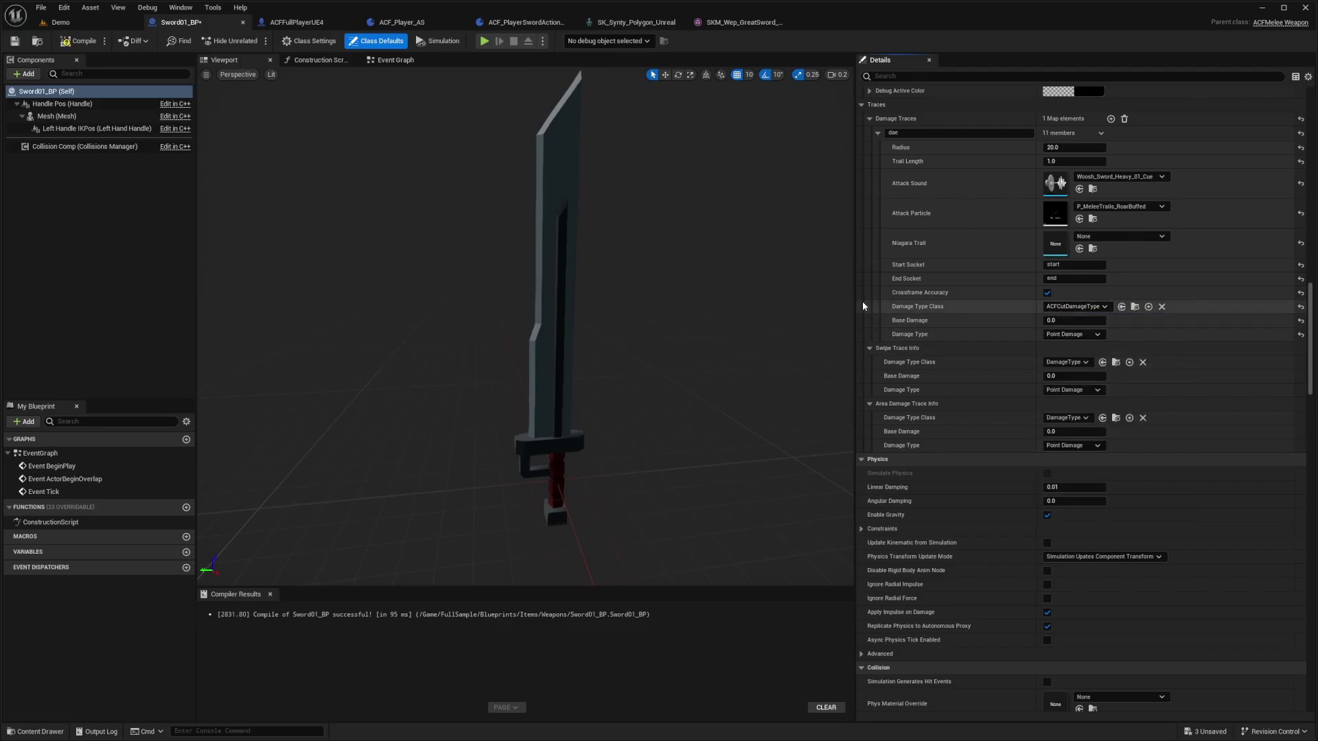
right_click_drag(687, 323, 749, 295)
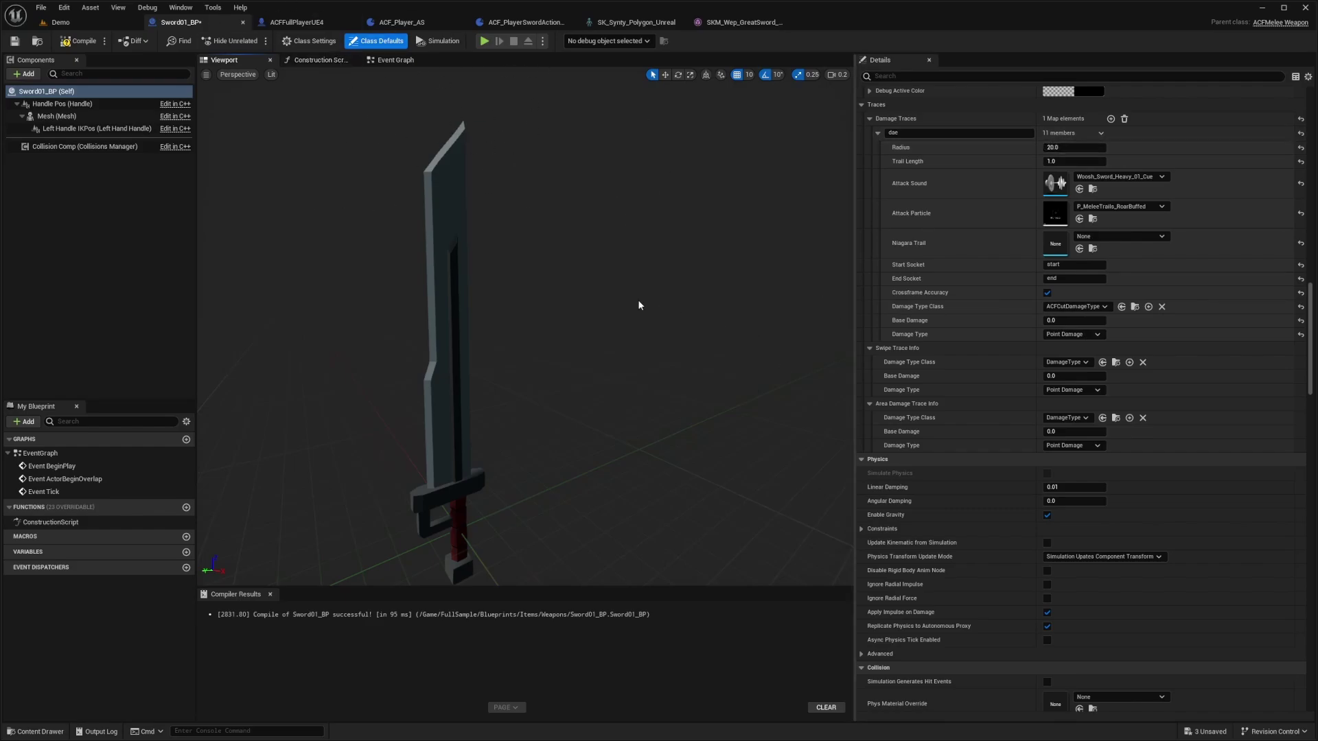
left_click(602, 320)
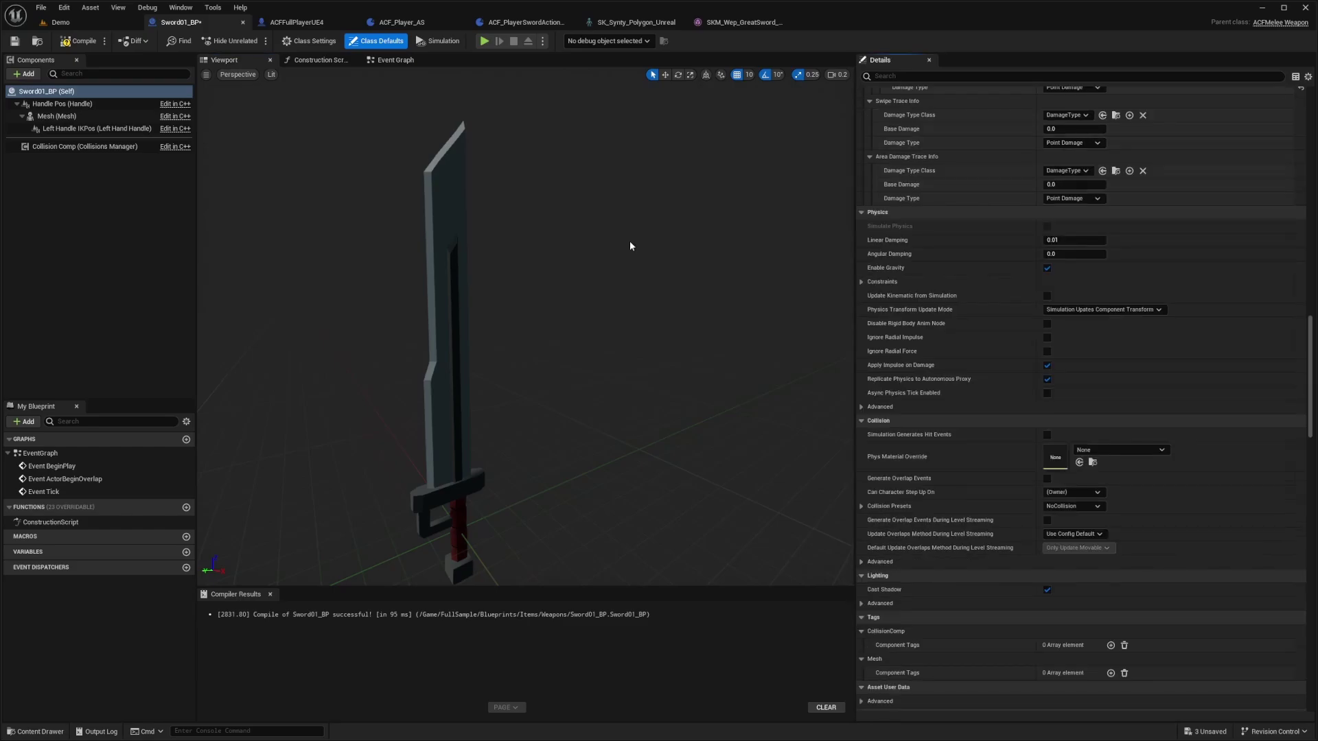
left_click_drag(628, 244, 598, 227)
left_click(79, 44)
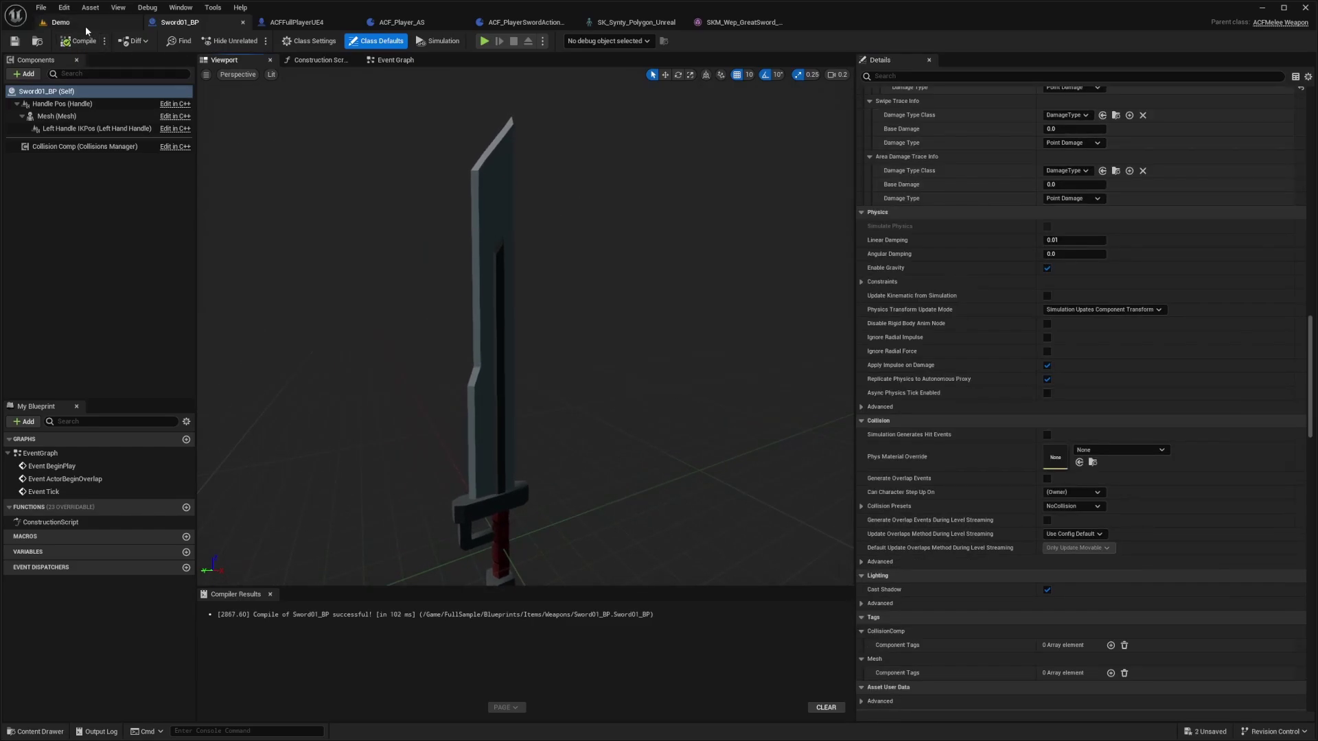
In ACFFullPlayerUE4, set the equipment component's first starting item class to Sword01_BP, then compile and save the blueprint.
left_click(310, 30)
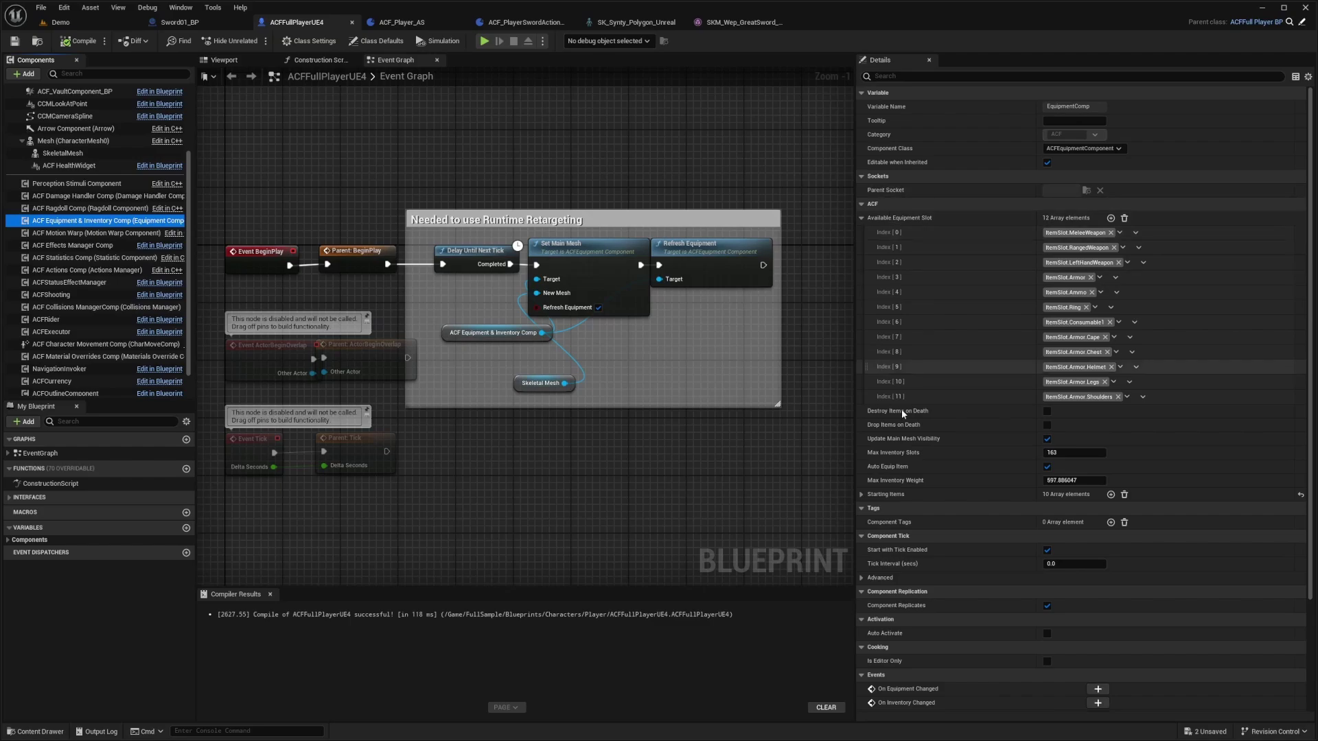
left_click(862, 495)
left_click(871, 509)
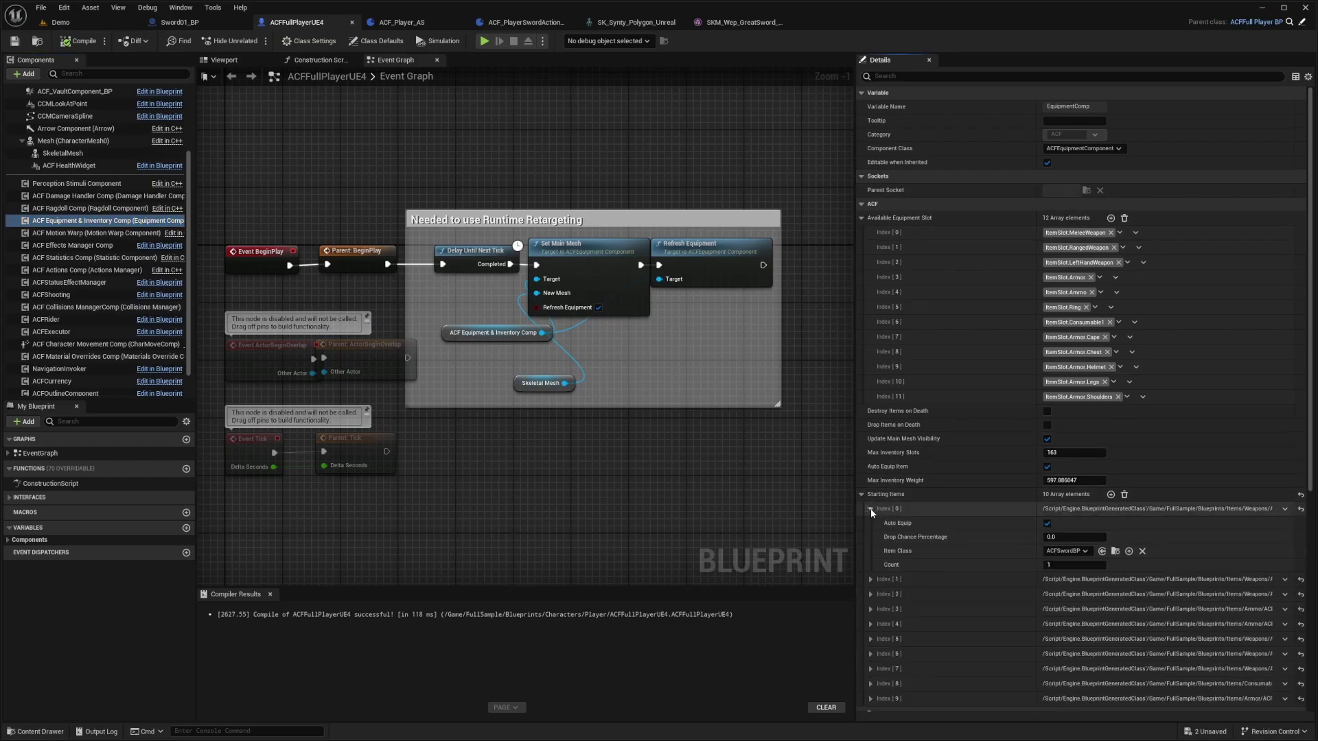
left_click(1062, 551)
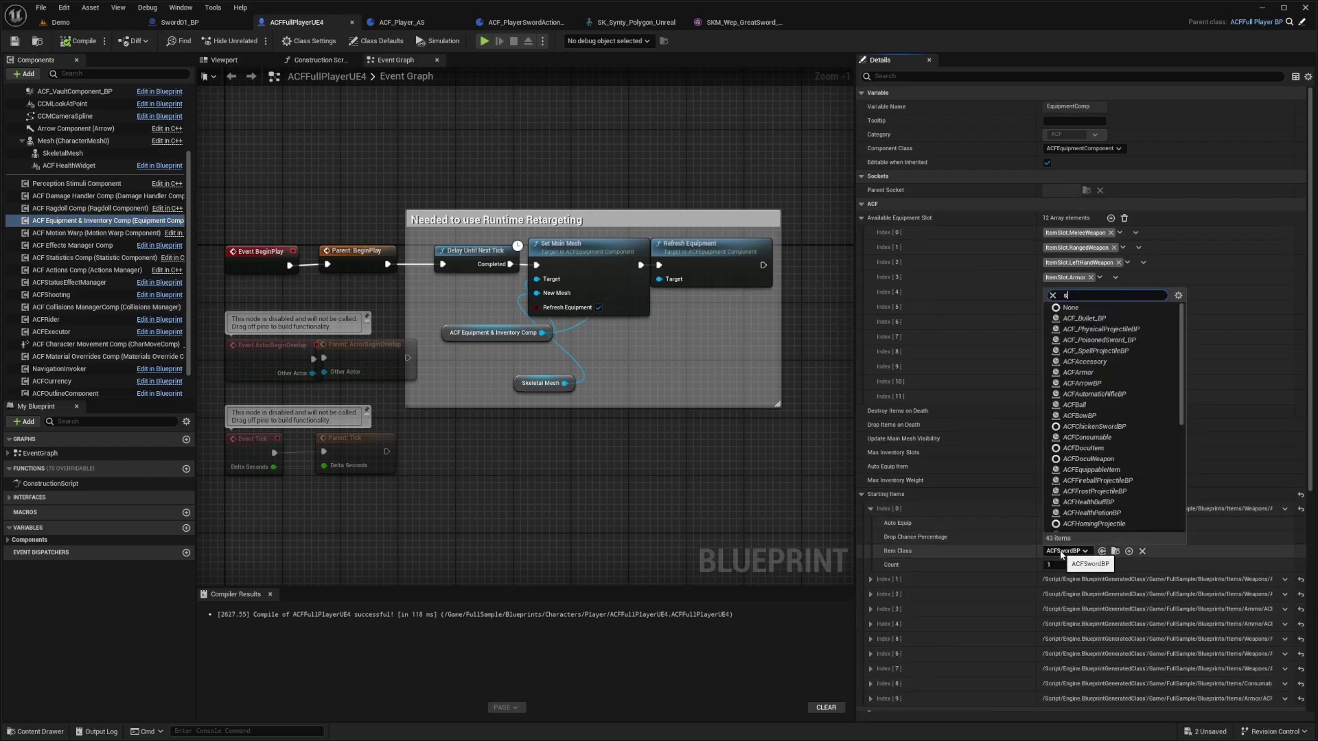
type("sword01")
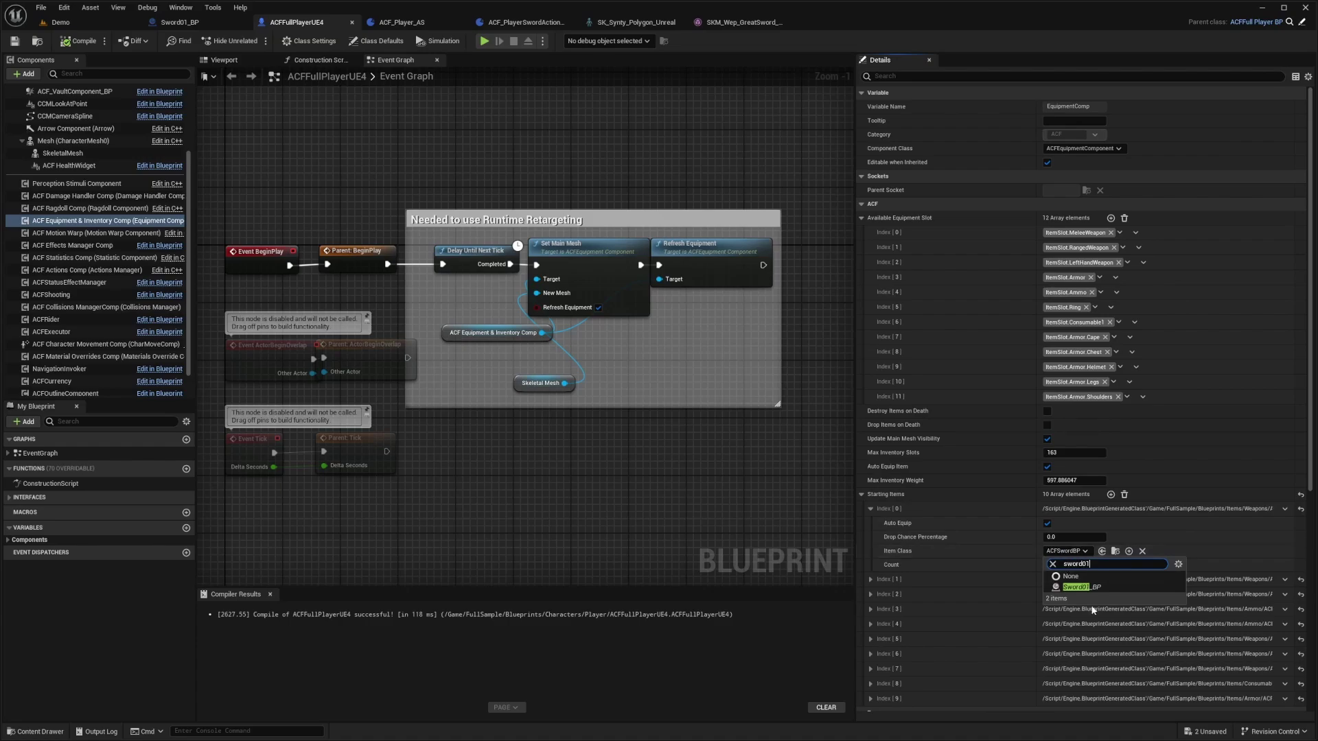
left_click(1079, 588)
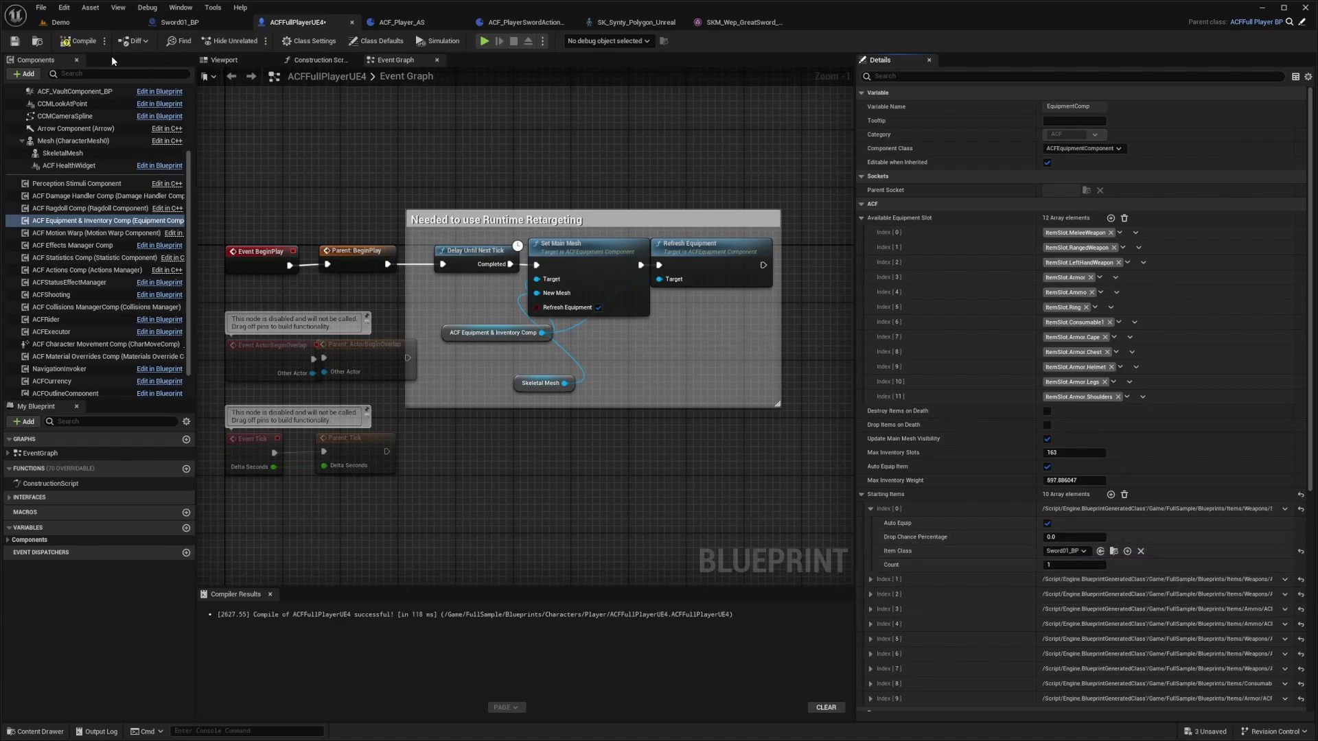
left_click(75, 45)
key("ctrl+s")
Play the Demo level full screen, draw the melee weapon and check how the sword sits in the character's hand.
left_click(75, 24)
right_click_drag(412, 260, 364, 240)
key("F11")
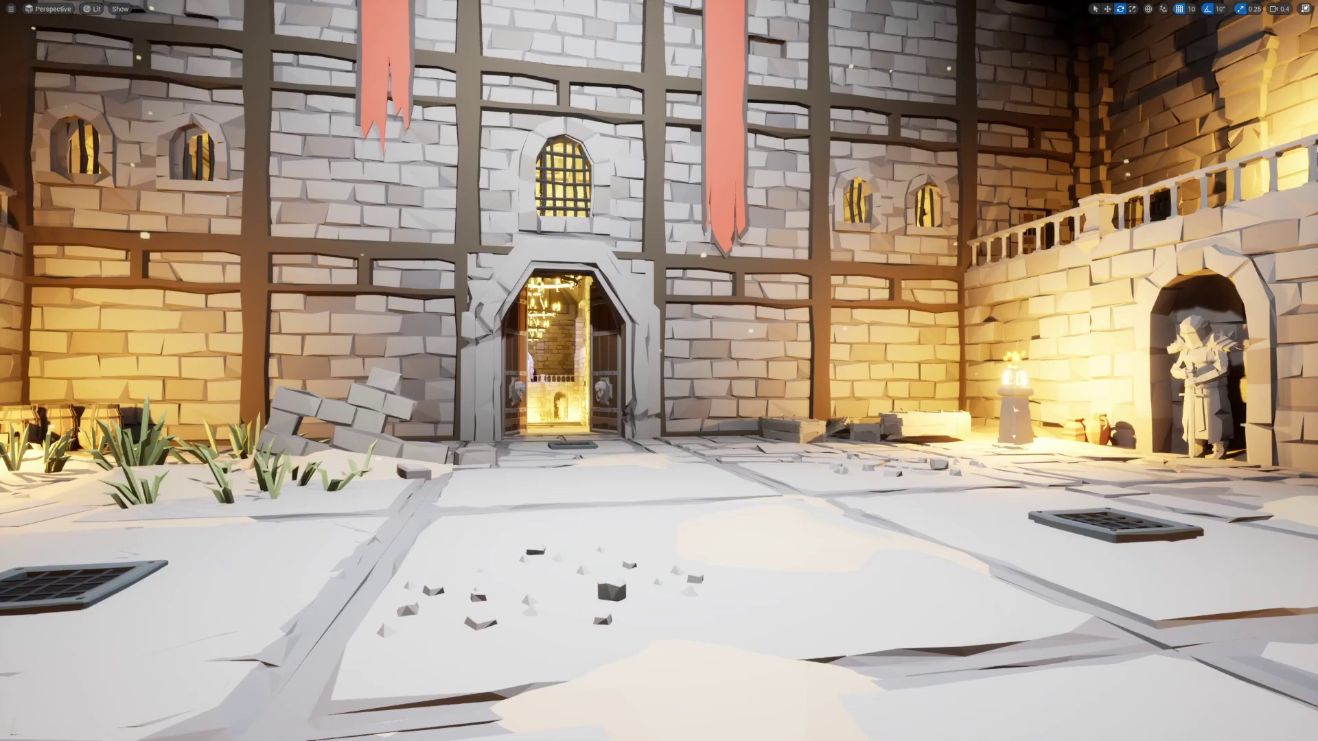
key("alt+p")
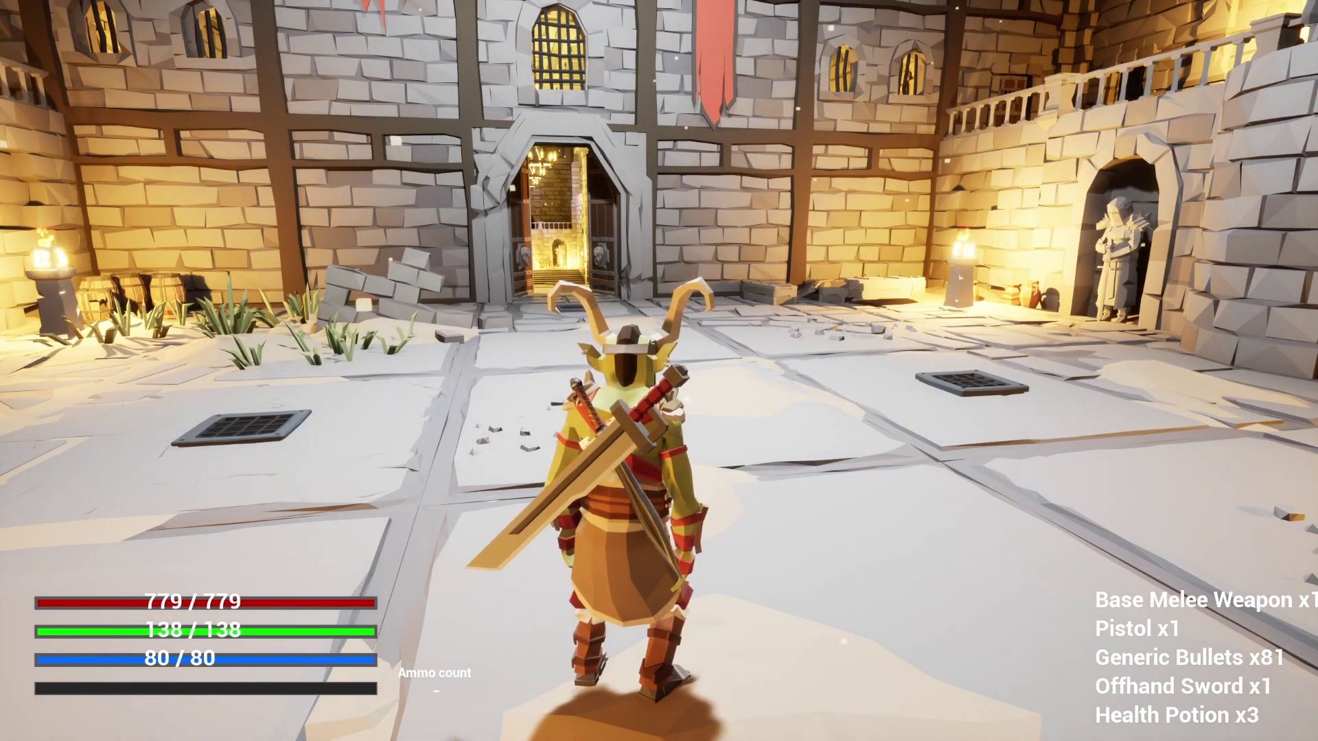
key("1")
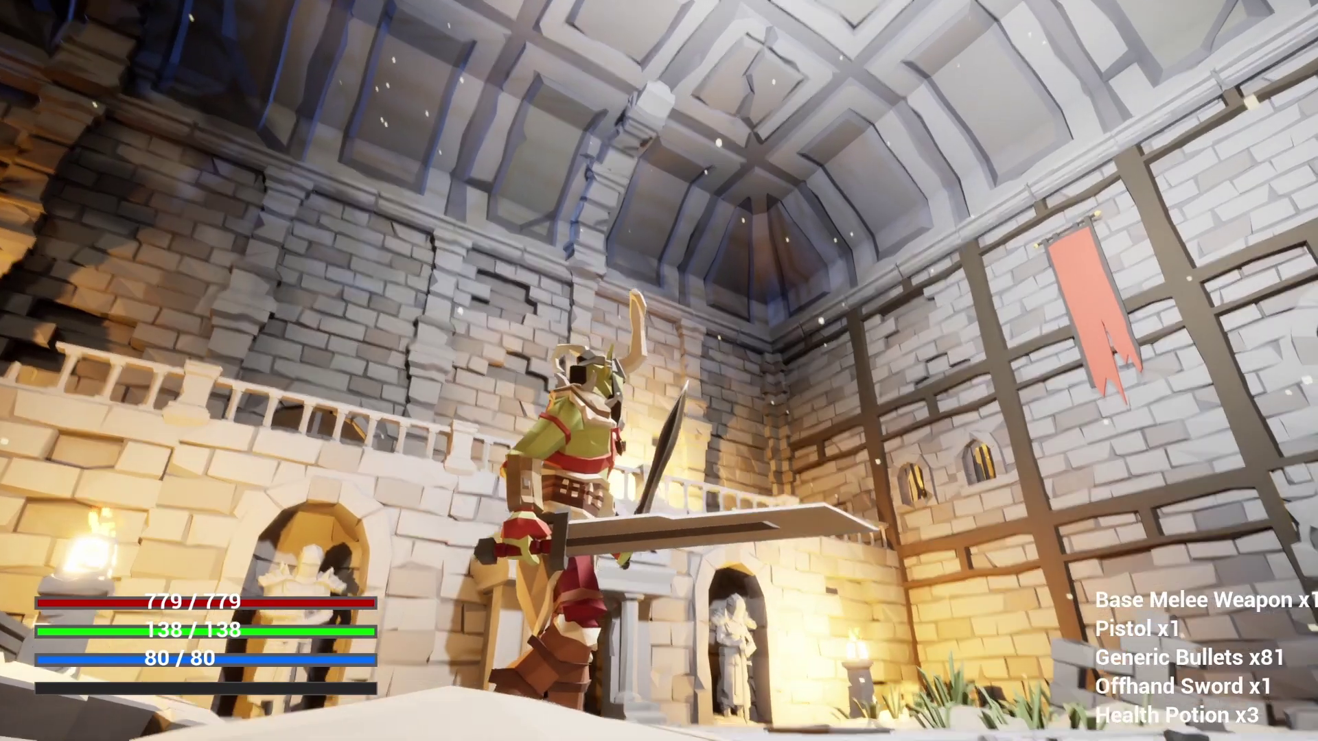
left_click(659, 371)
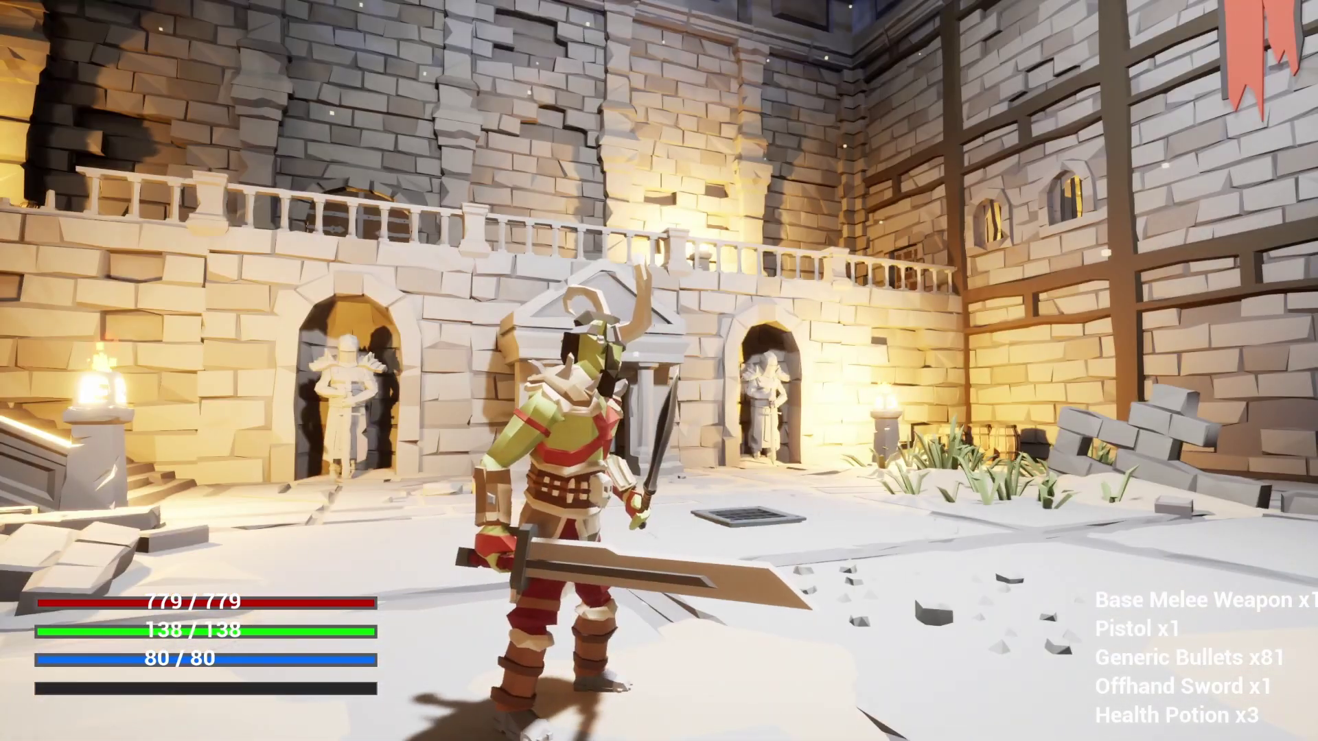
Rotate the SingleHandWeapon socket on SK_Synty_Polygon_Unreal to realign the great sword in the right hand, and save the asset.
key("F11")
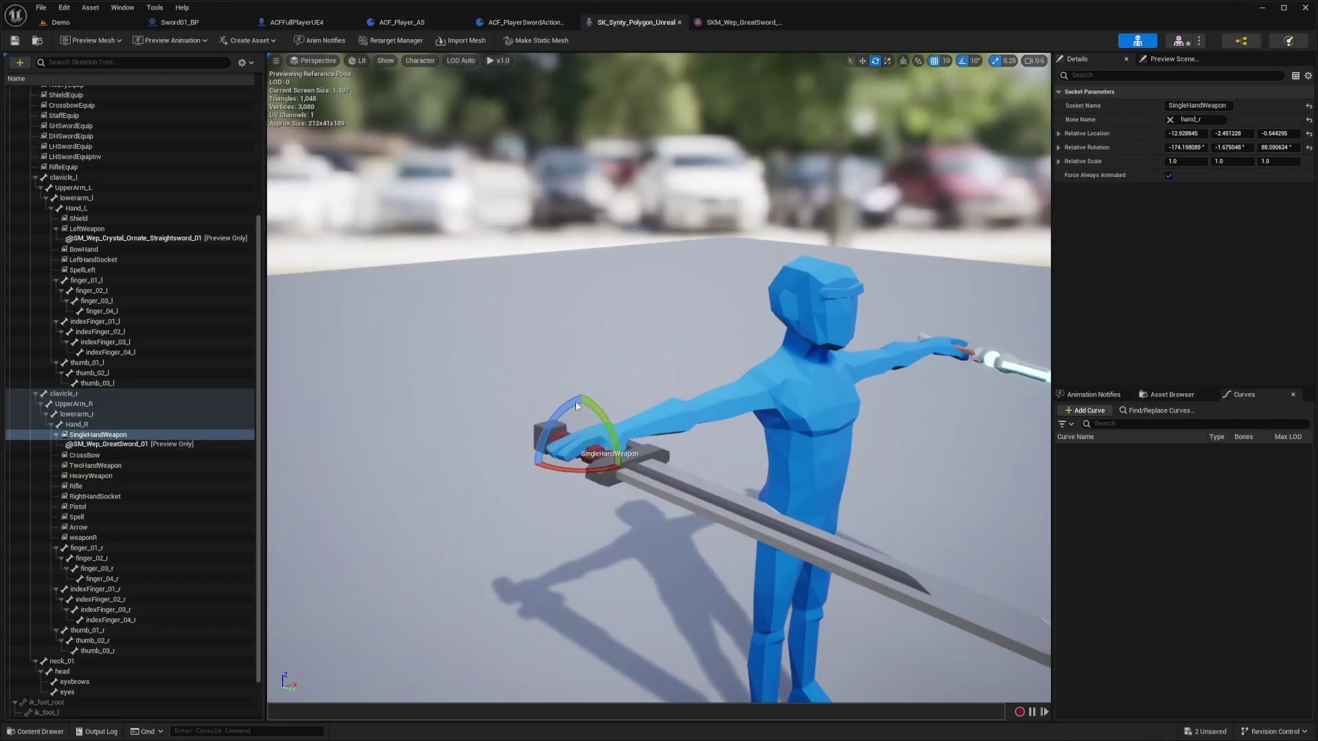
key("e")
left_click_drag(601, 388, 594, 523)
key("ctrl+s")
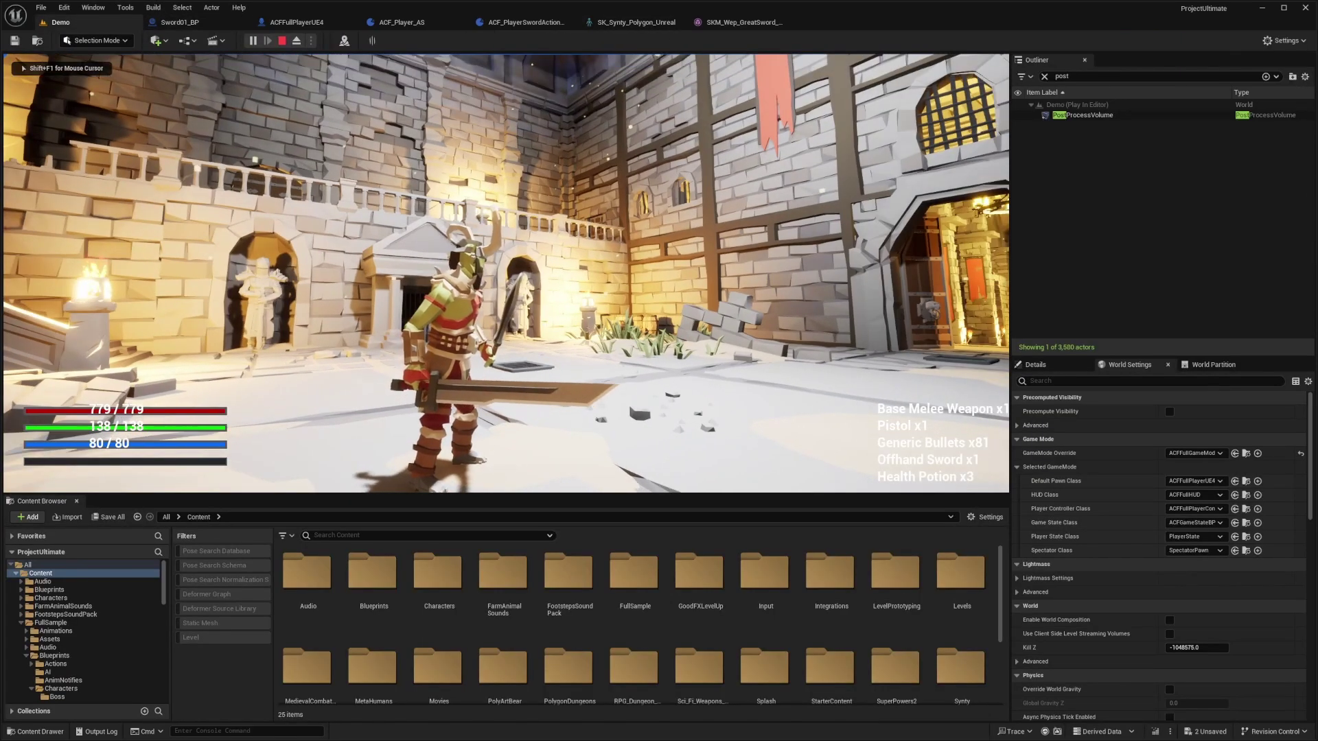
Resume the full-screen play test and swing the sword repeatedly to check its grip and attack trail.
key("F11")
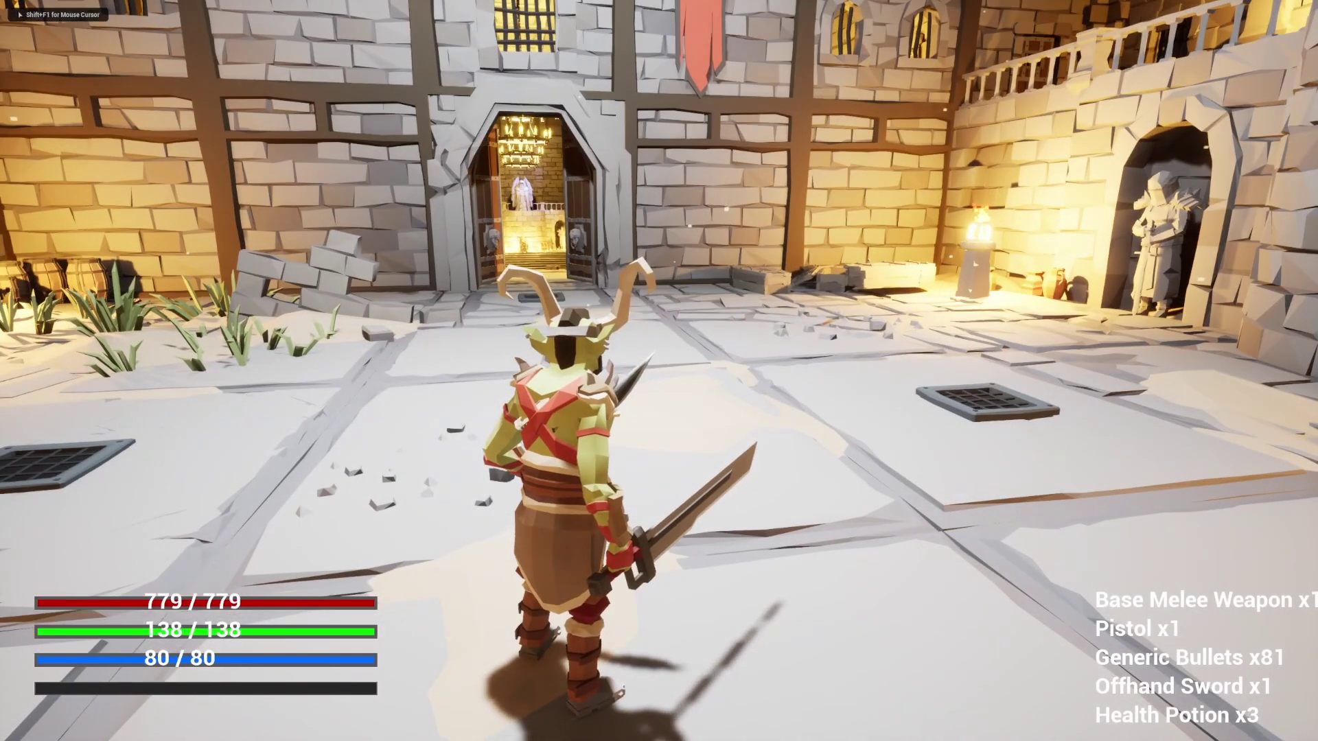
left_click(659, 370)
left_click(659, 371)
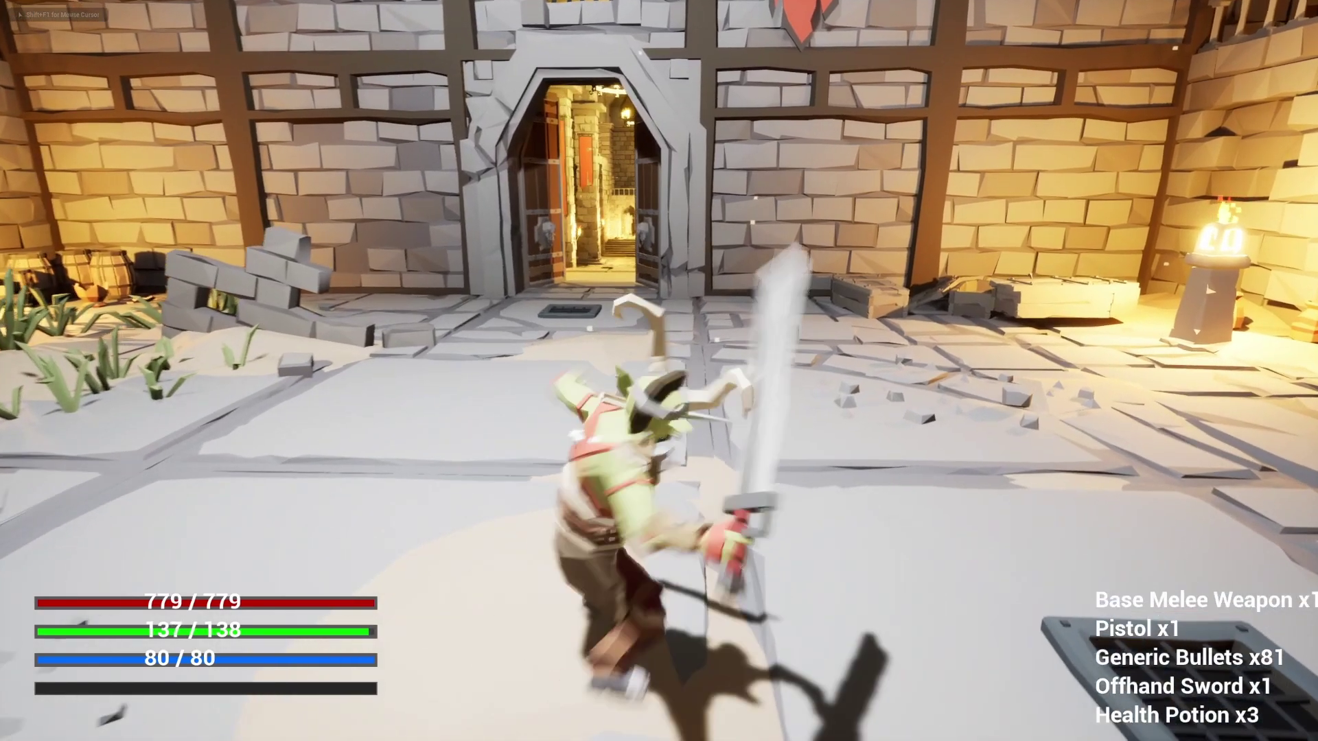
left_click(659, 370)
left_click(659, 371)
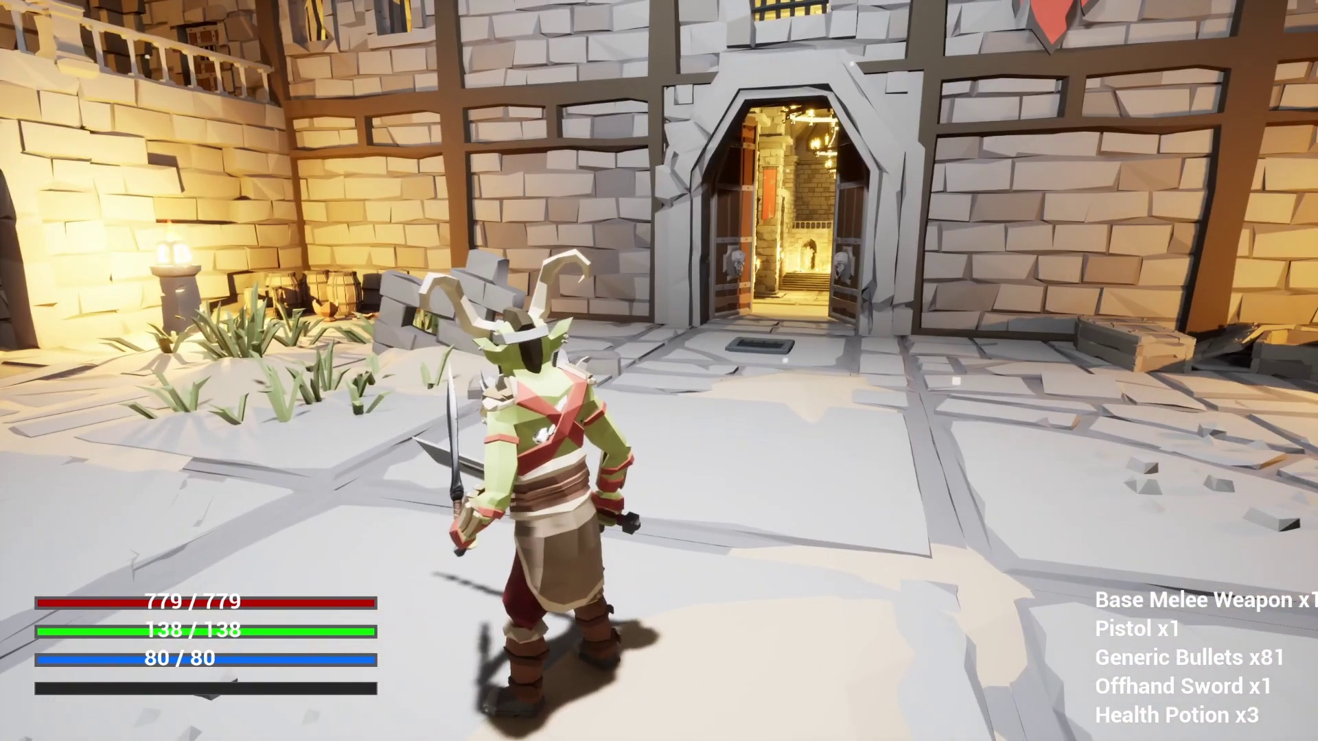
left_click(659, 370)
left_click(659, 370)
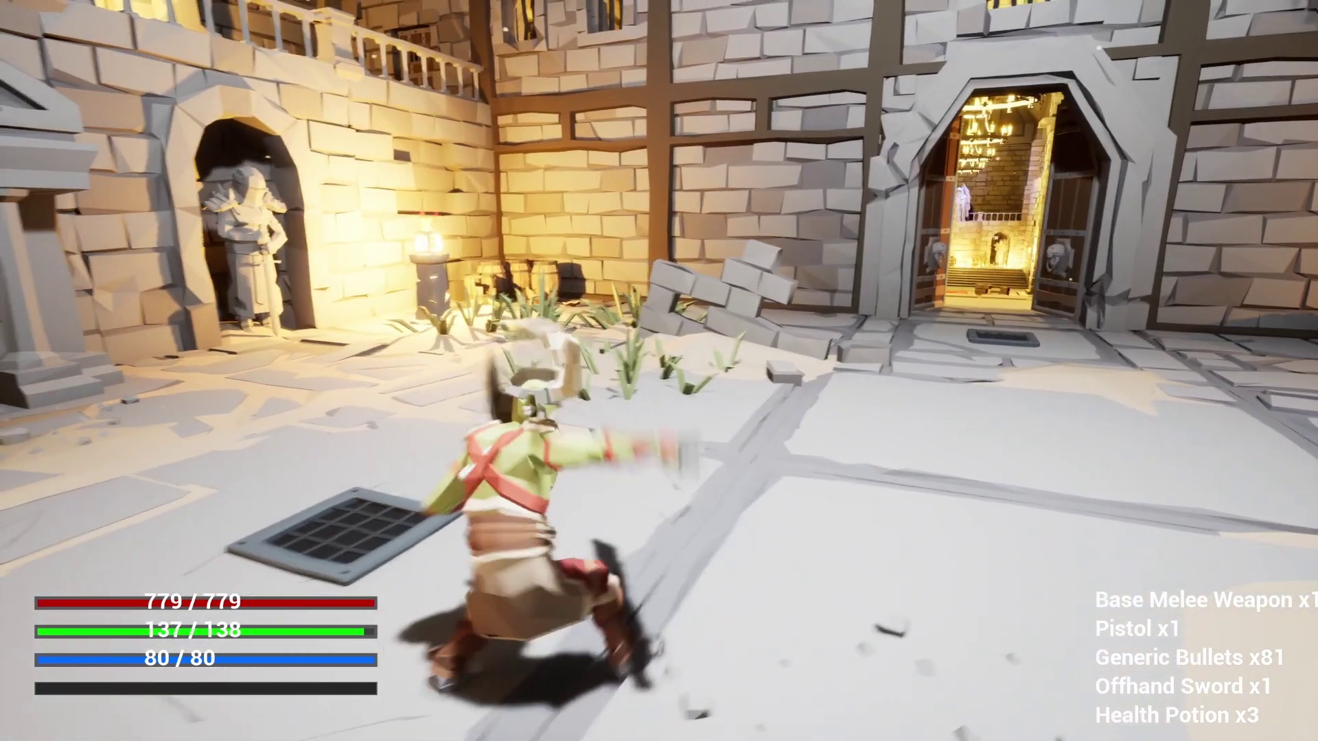
left_click(659, 371)
left_click(659, 370)
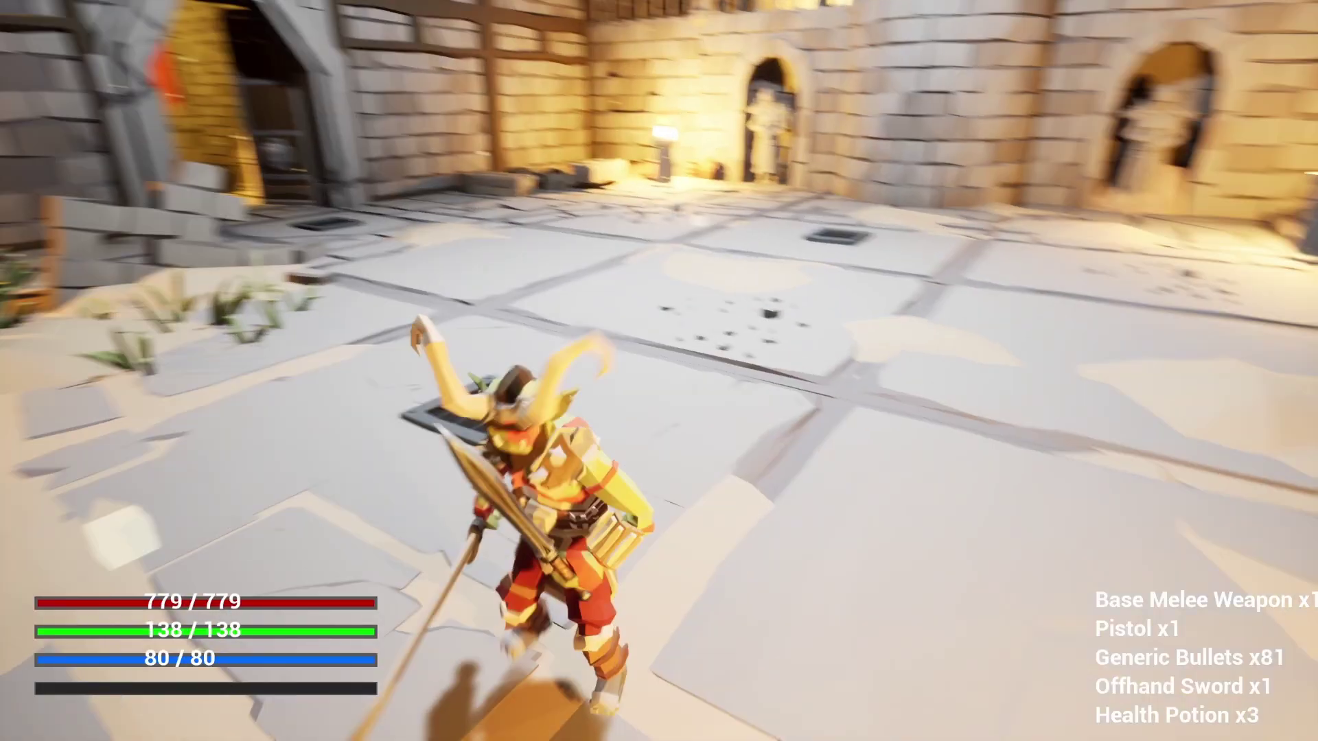
key("w")
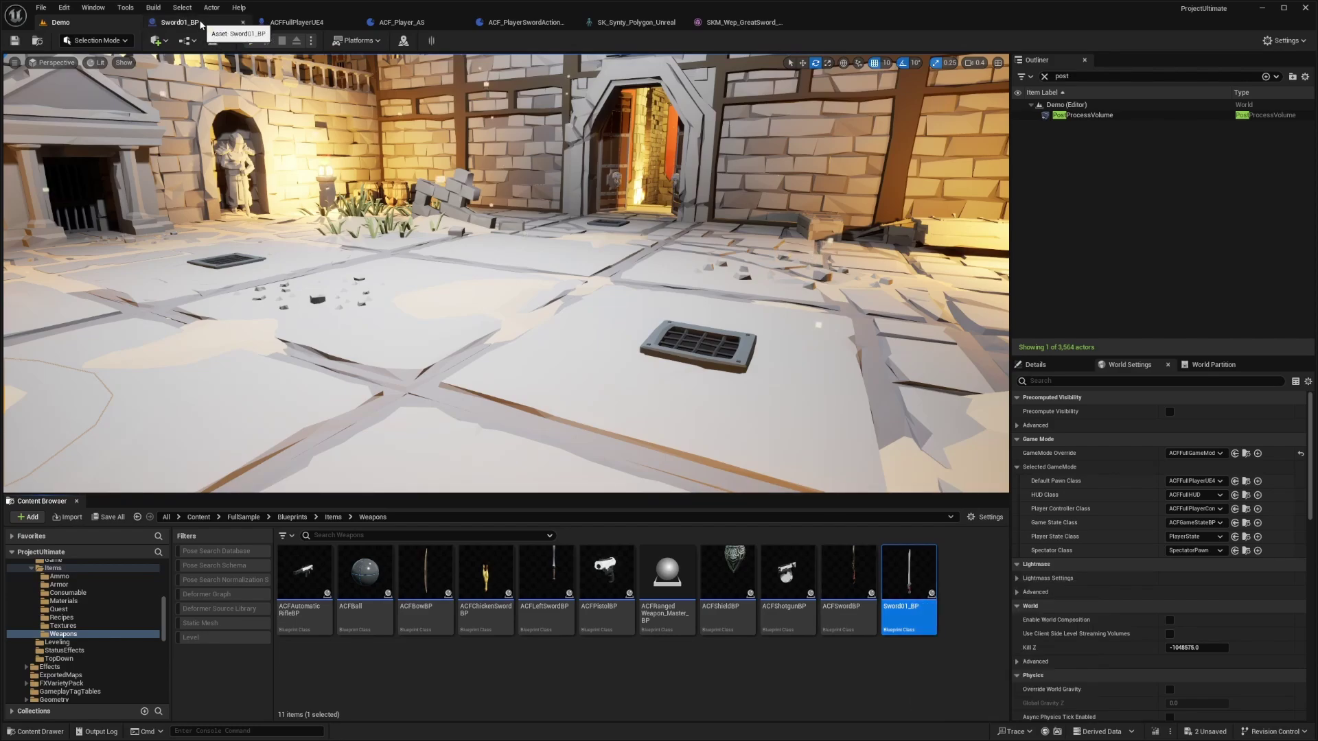
right_click(962, 575)
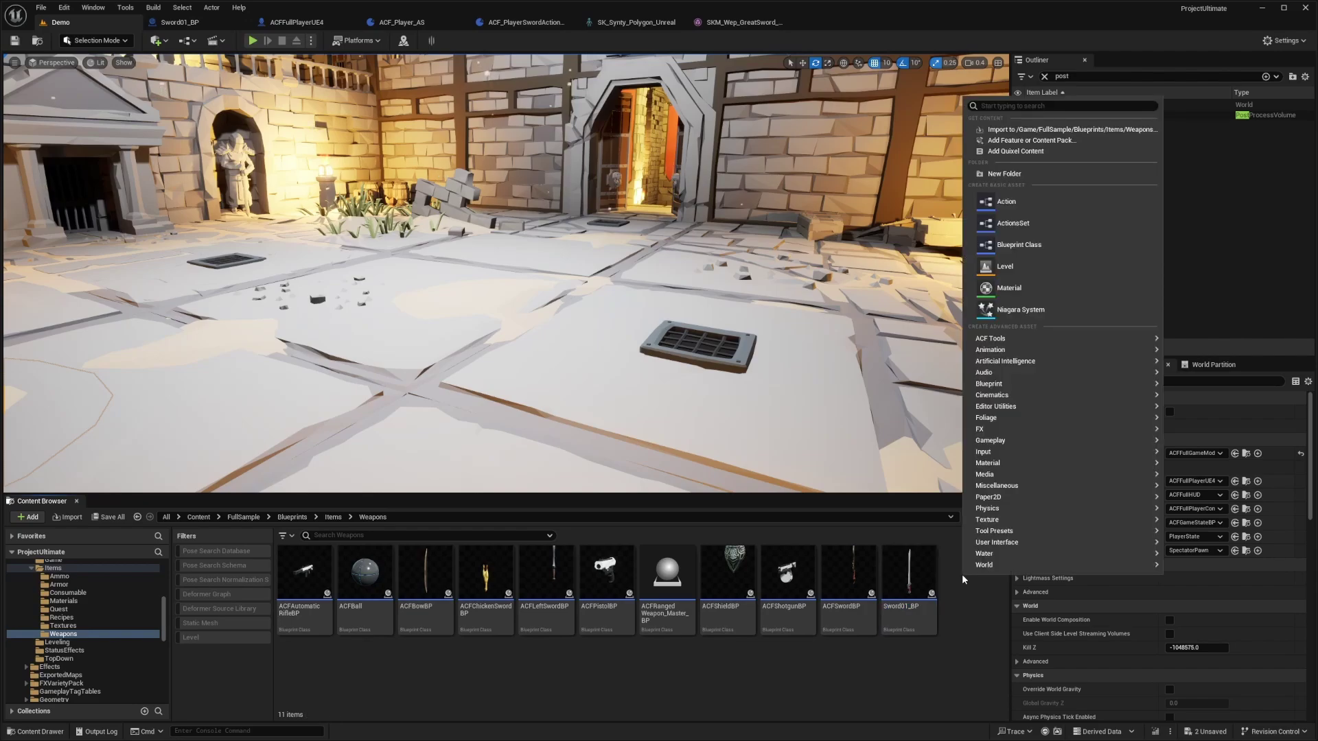
left_click(1018, 246)
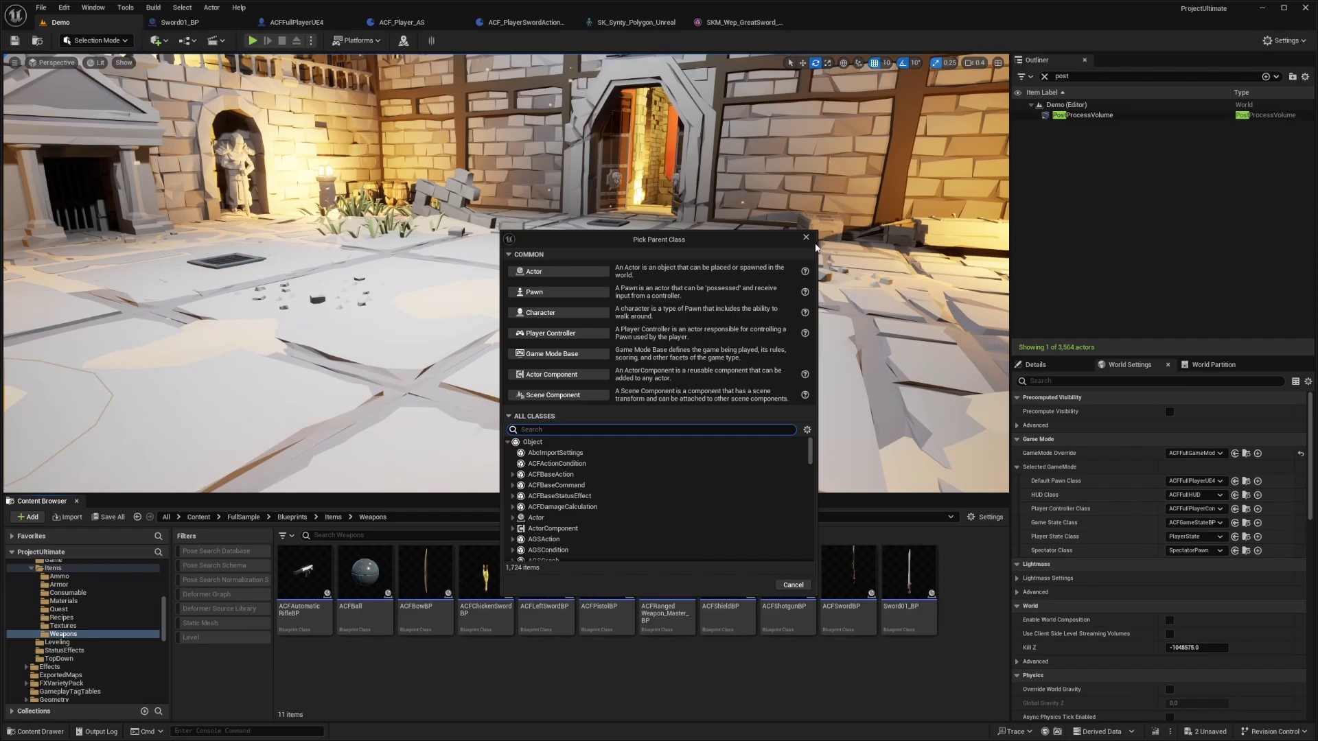
left_click(804, 237)
Duplicate the Sword01_BP blueprint in the Weapons folder and name the copy OffhandSword_01.
left_click(912, 597)
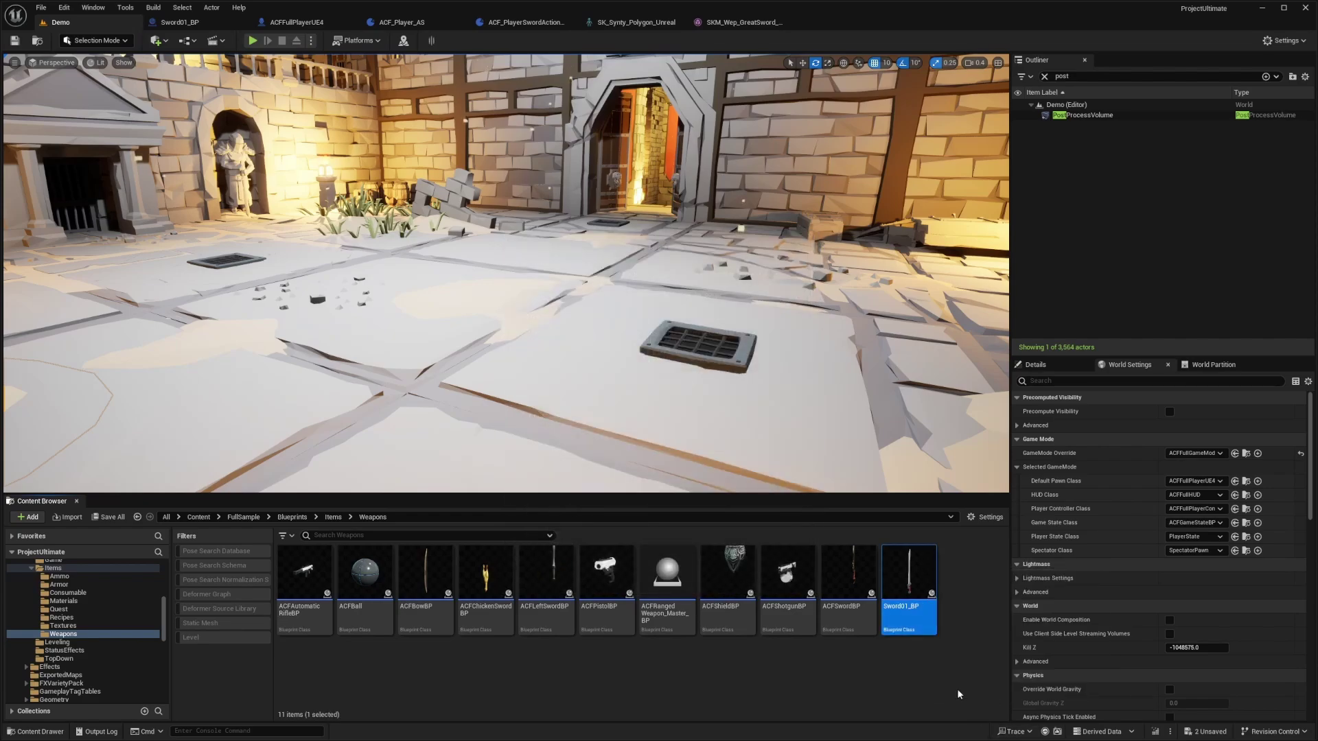
right_click(881, 602)
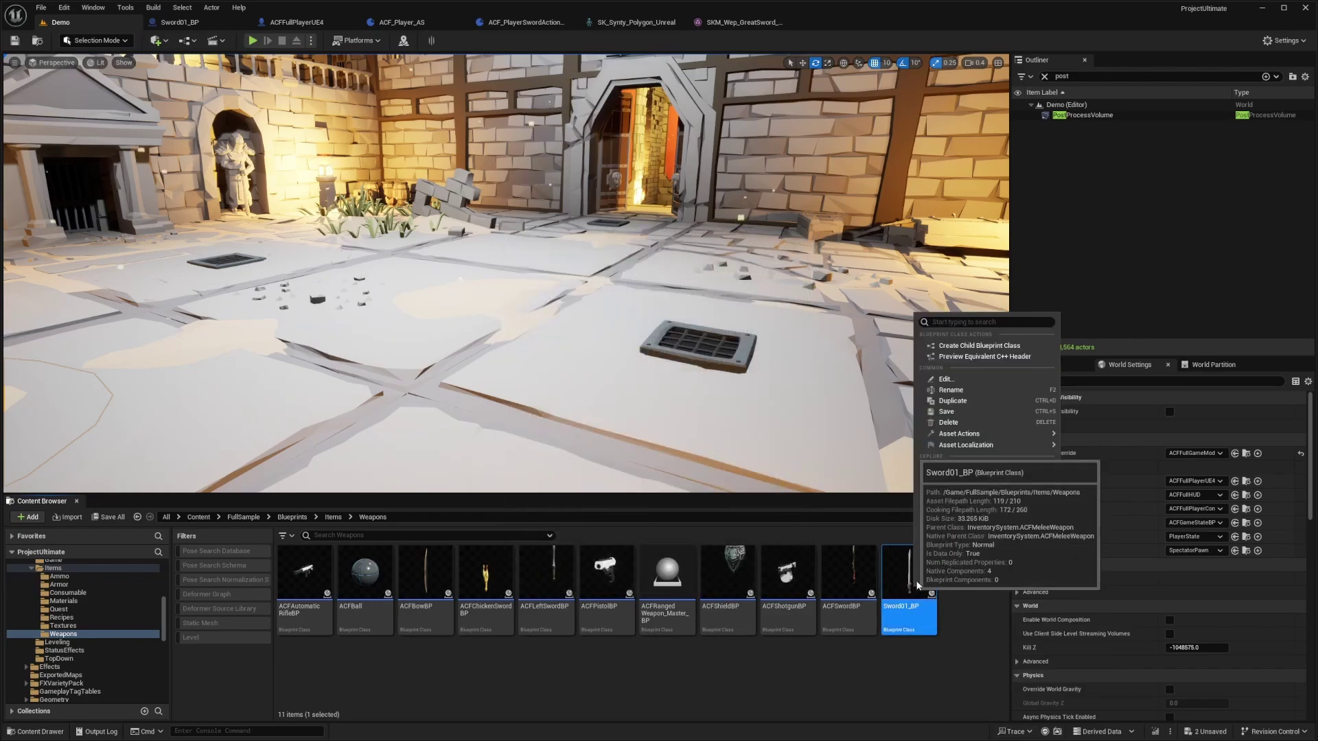
left_click(1042, 406)
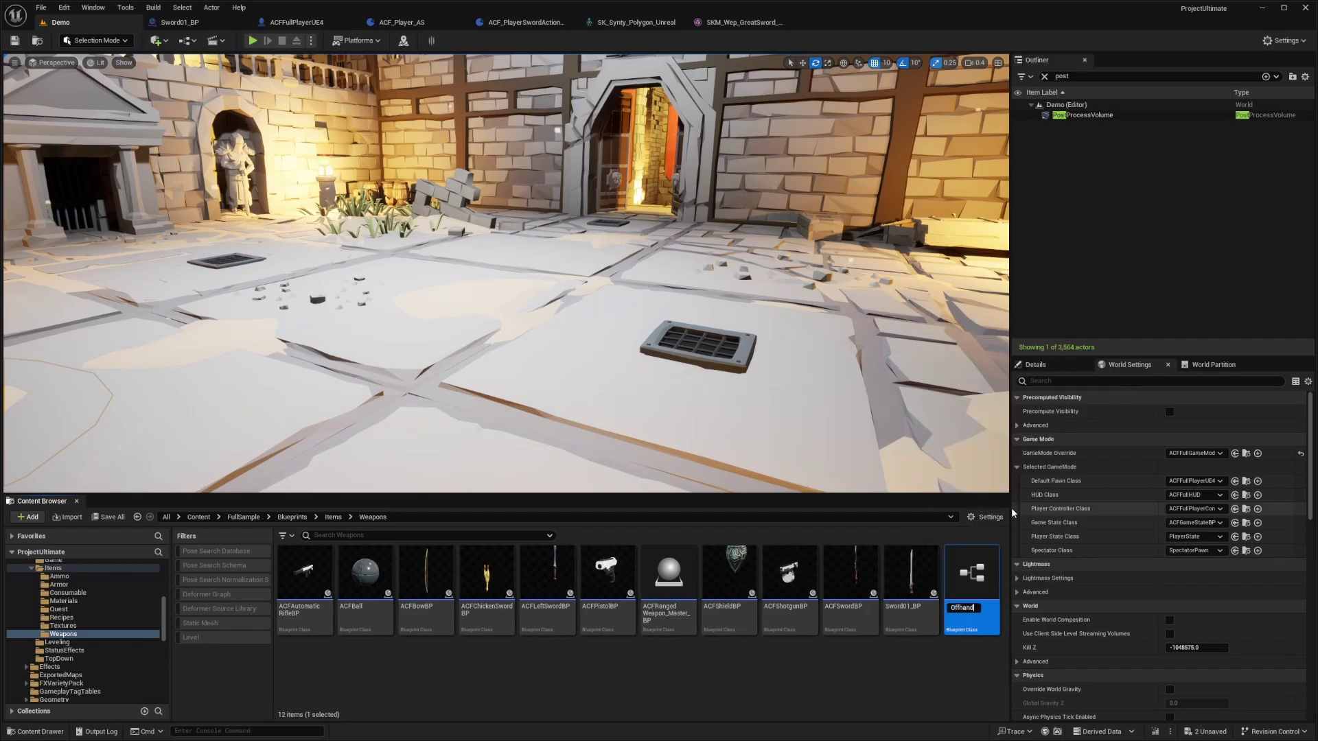
type("OffhandSword_01")
key("Return")
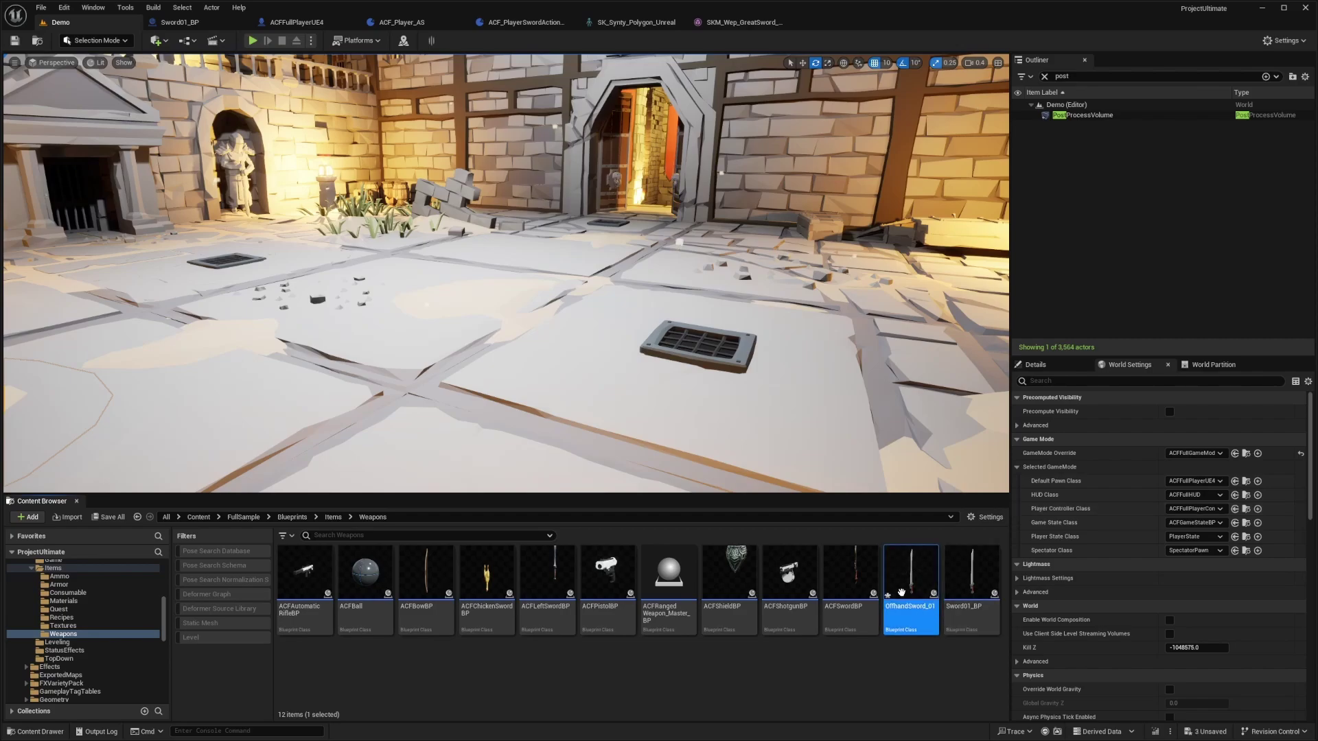
Open OffhandSword_01 in the full blueprint editor and set its skeletal mesh asset to SKM_Wep_Bone_01.
double_click(911, 580)
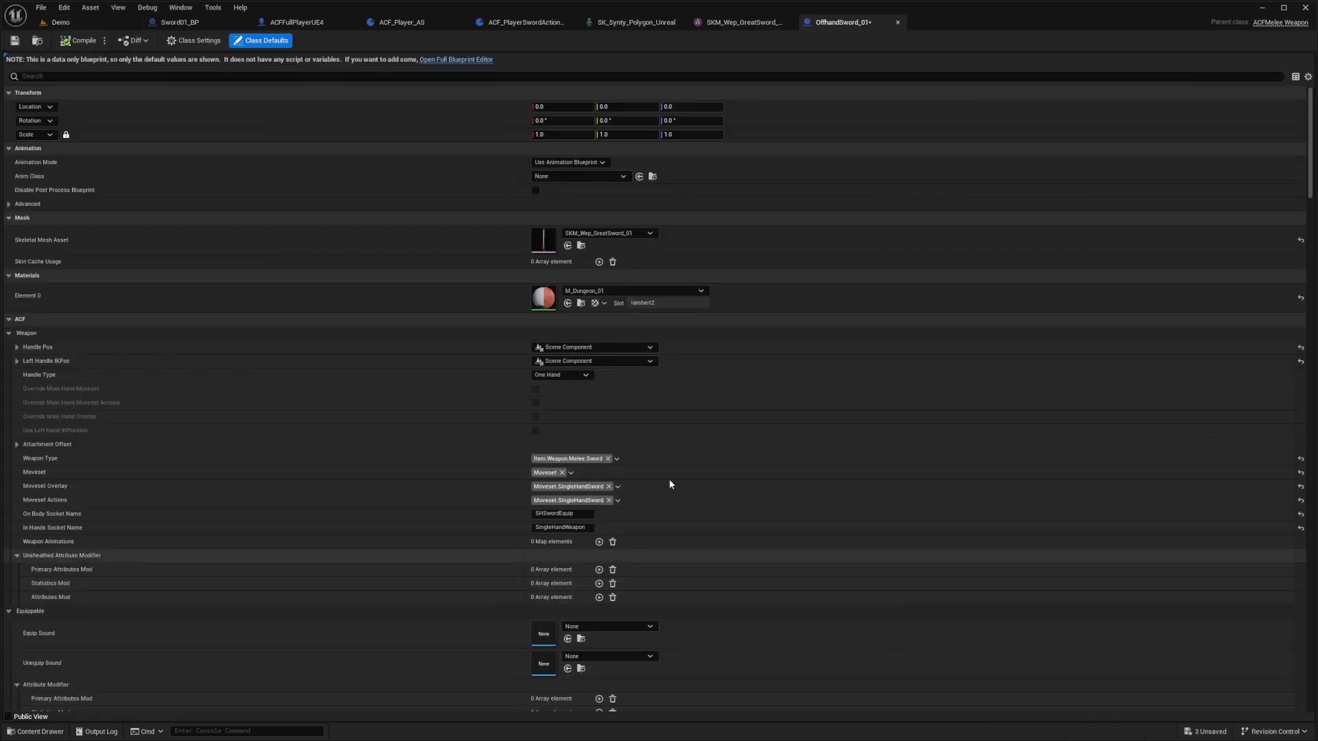
left_click(456, 59)
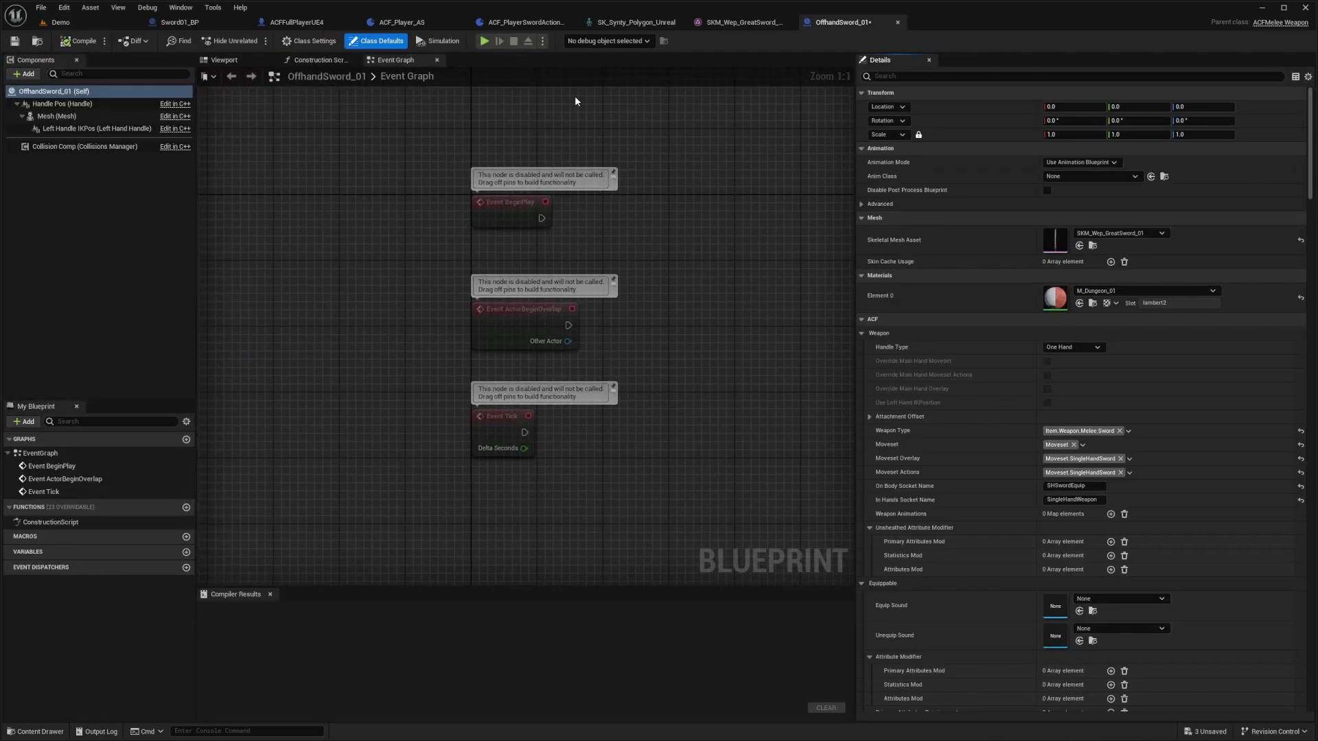
left_click(1080, 233)
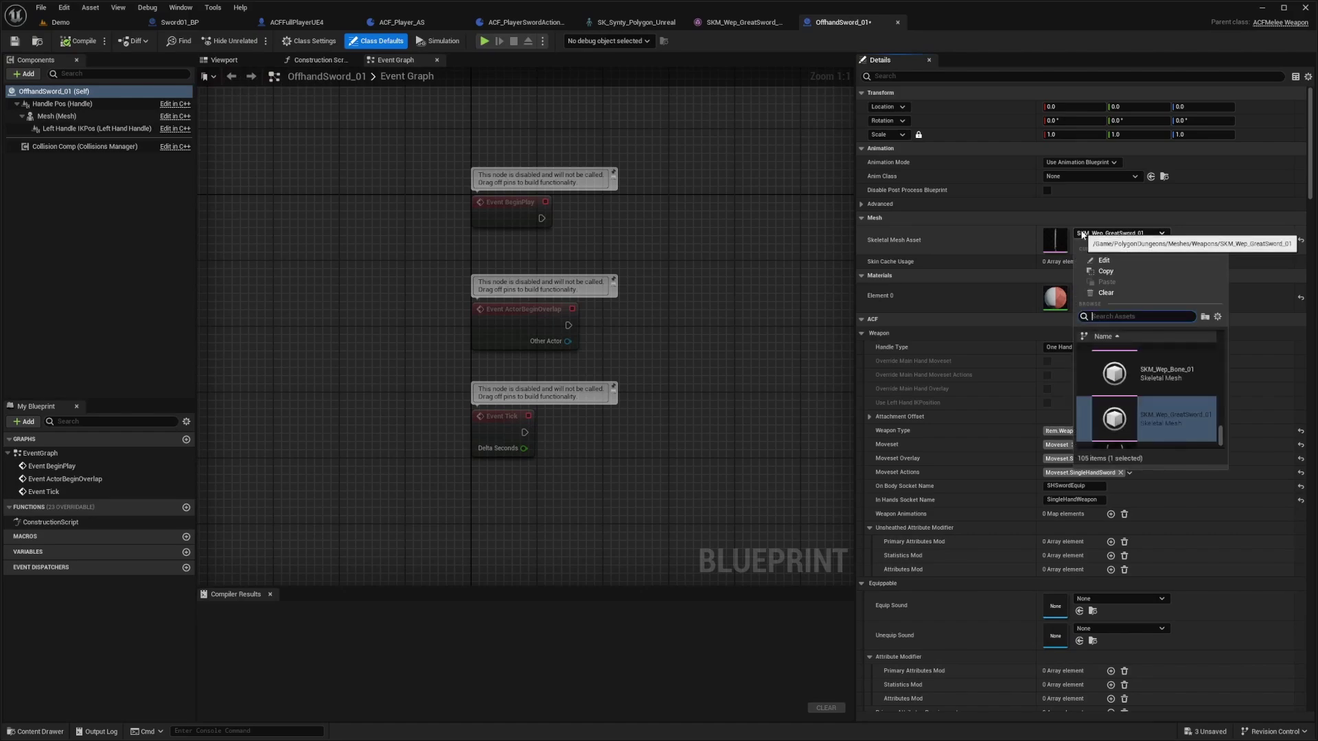
left_click(1159, 374)
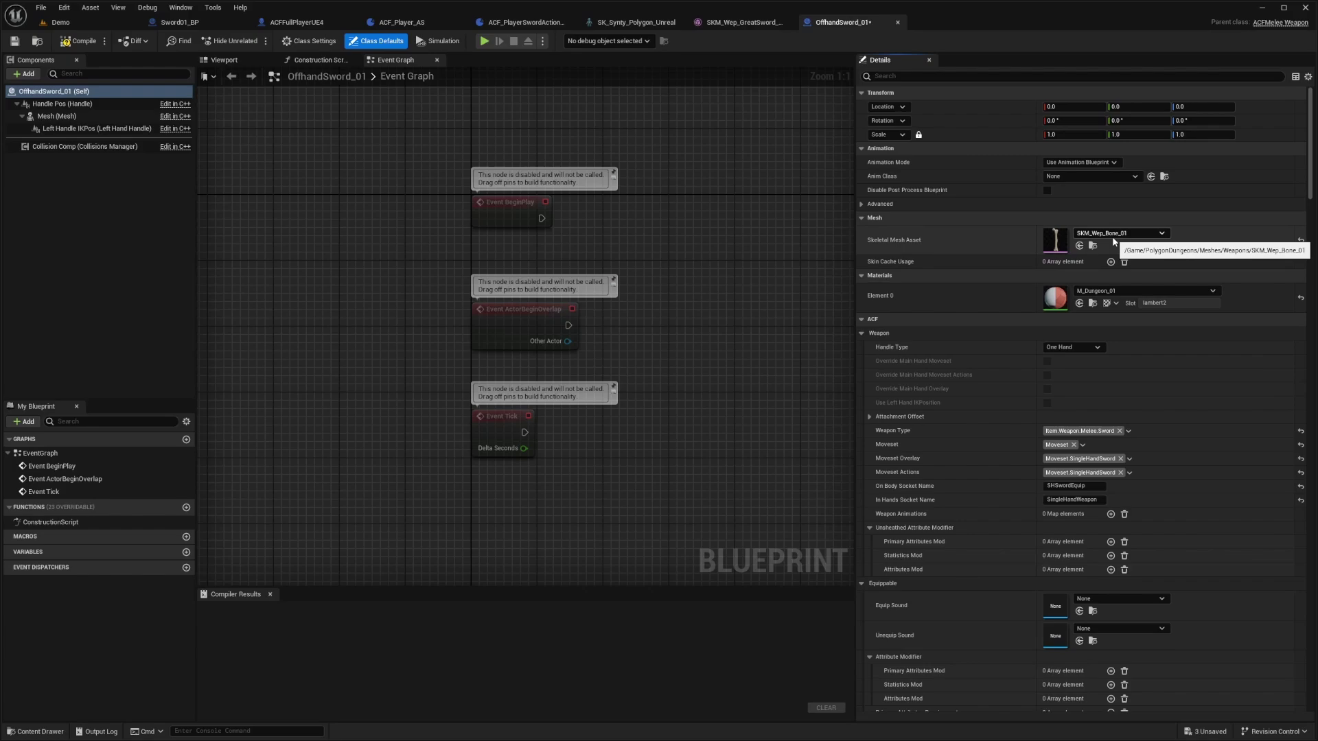
Open the SKM_Wep_Bone_01 mesh and add a socket named start to its Root bone.
double_click(1054, 240)
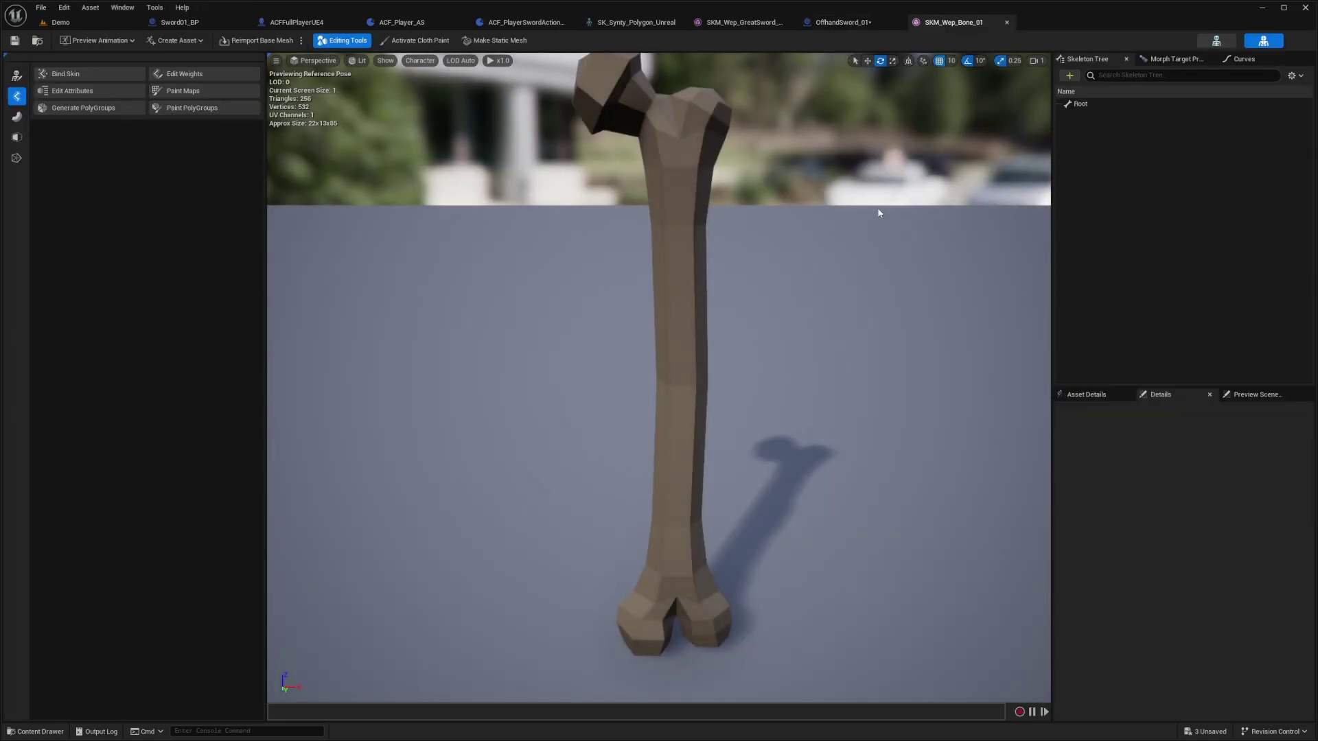
right_click(1072, 103)
left_click(1116, 159)
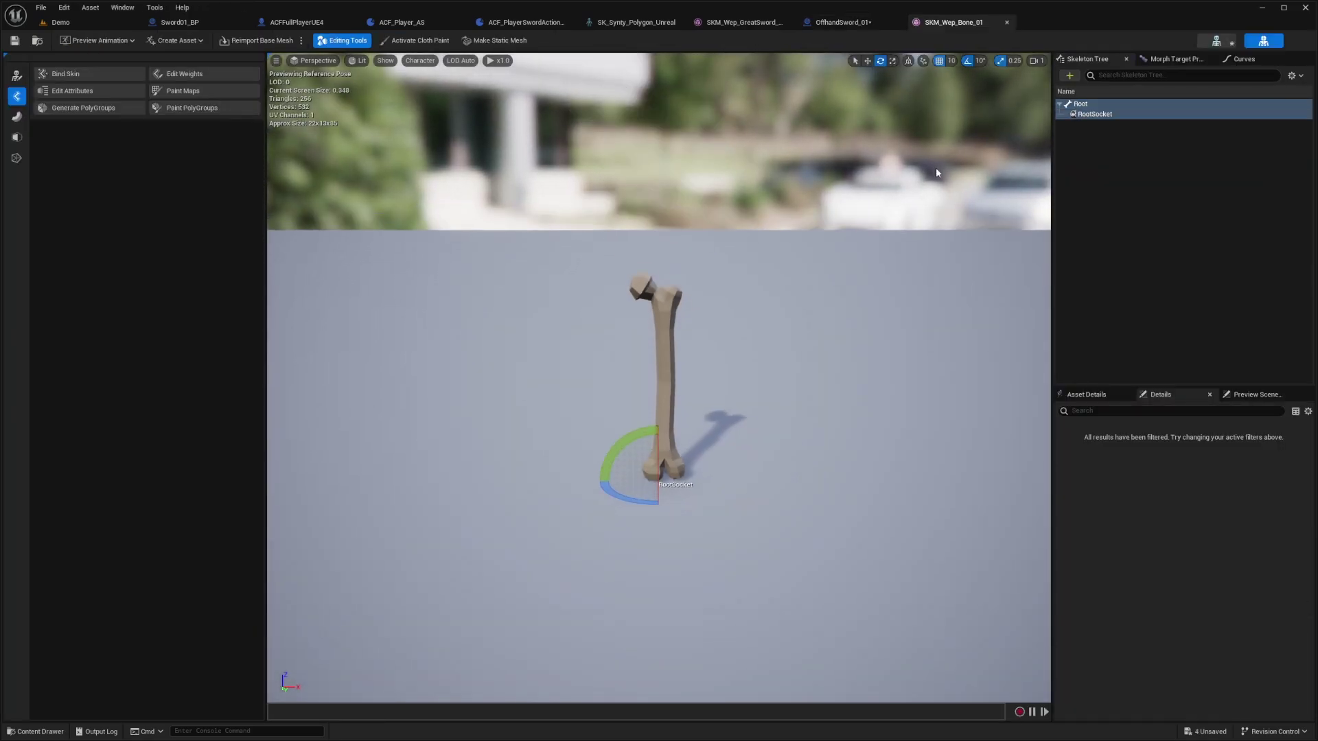
type("start")
key("Return")
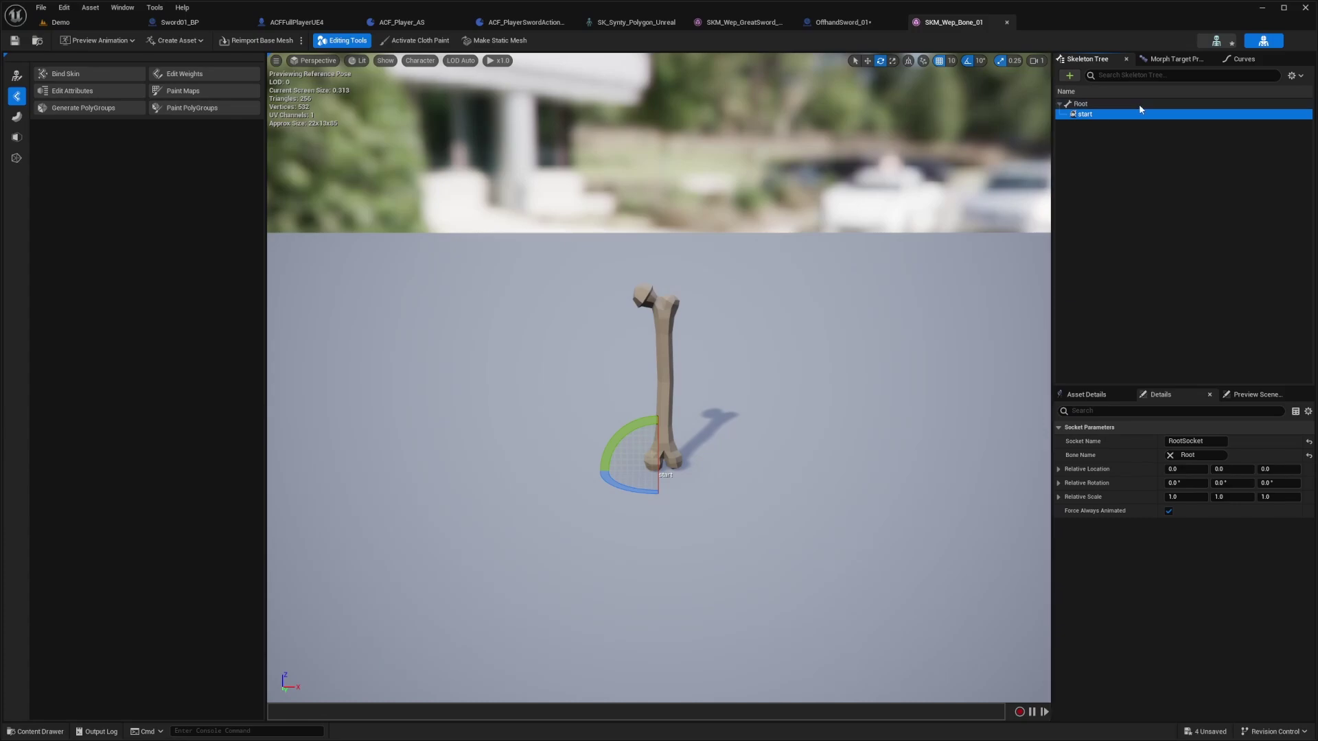
Add a second socket named end to the Root bone and move it up to the upper tip of the bone mesh.
right_click(1110, 105)
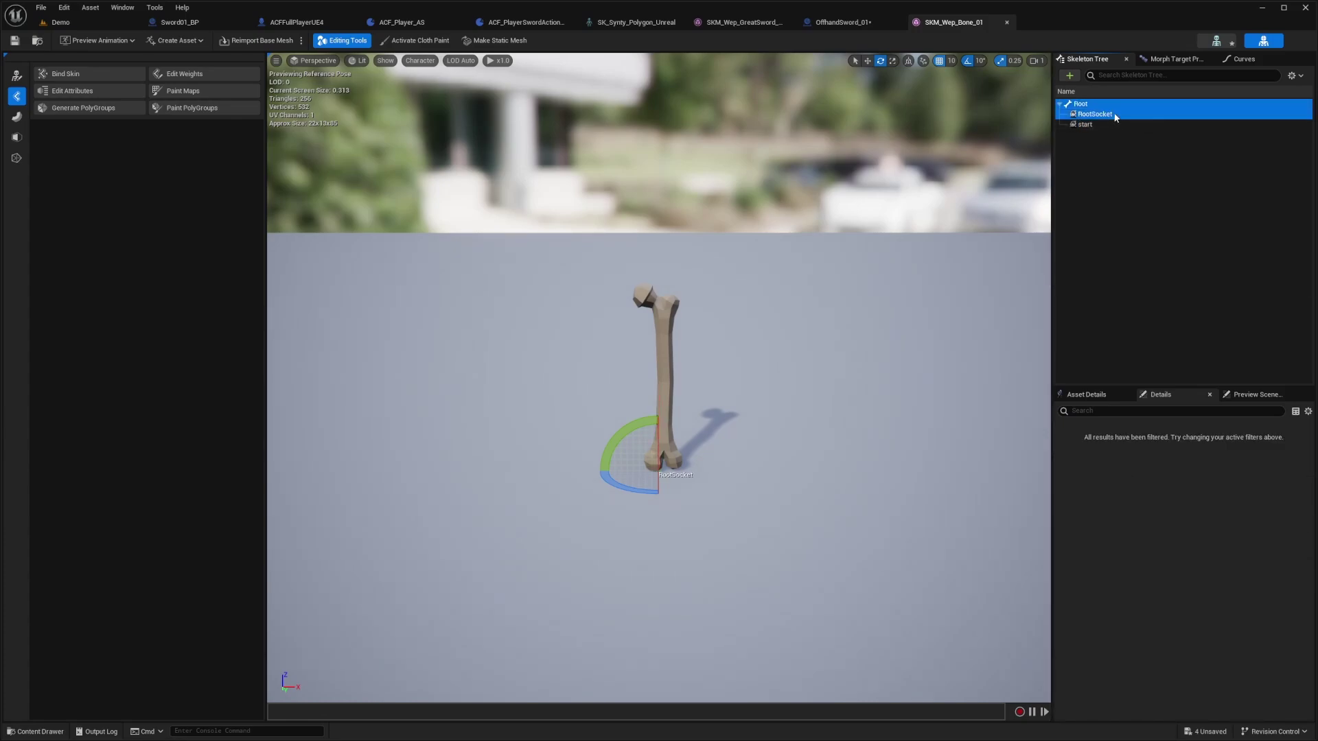
double_click(1116, 115)
type("end")
key("Return")
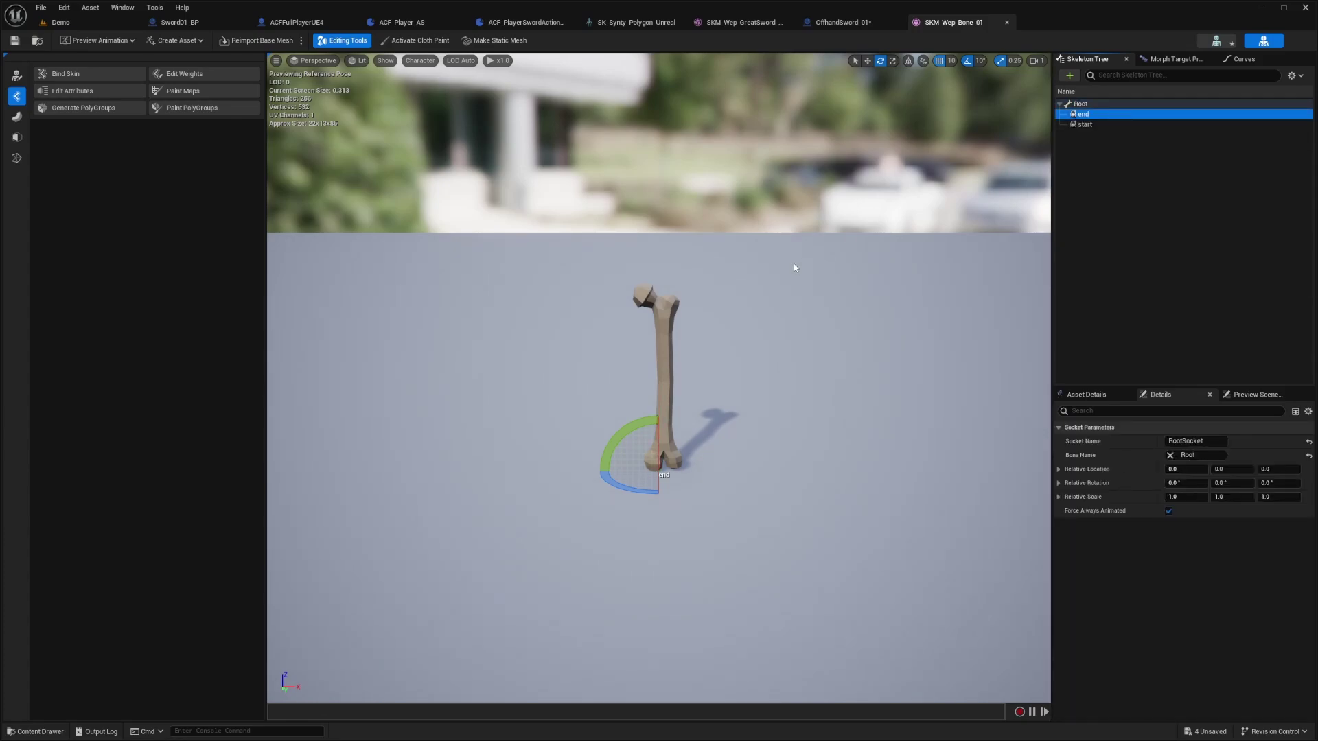
right_click_drag(794, 268, 809, 268)
key("w")
left_click_drag(622, 435, 622, 252)
left_click(721, 206)
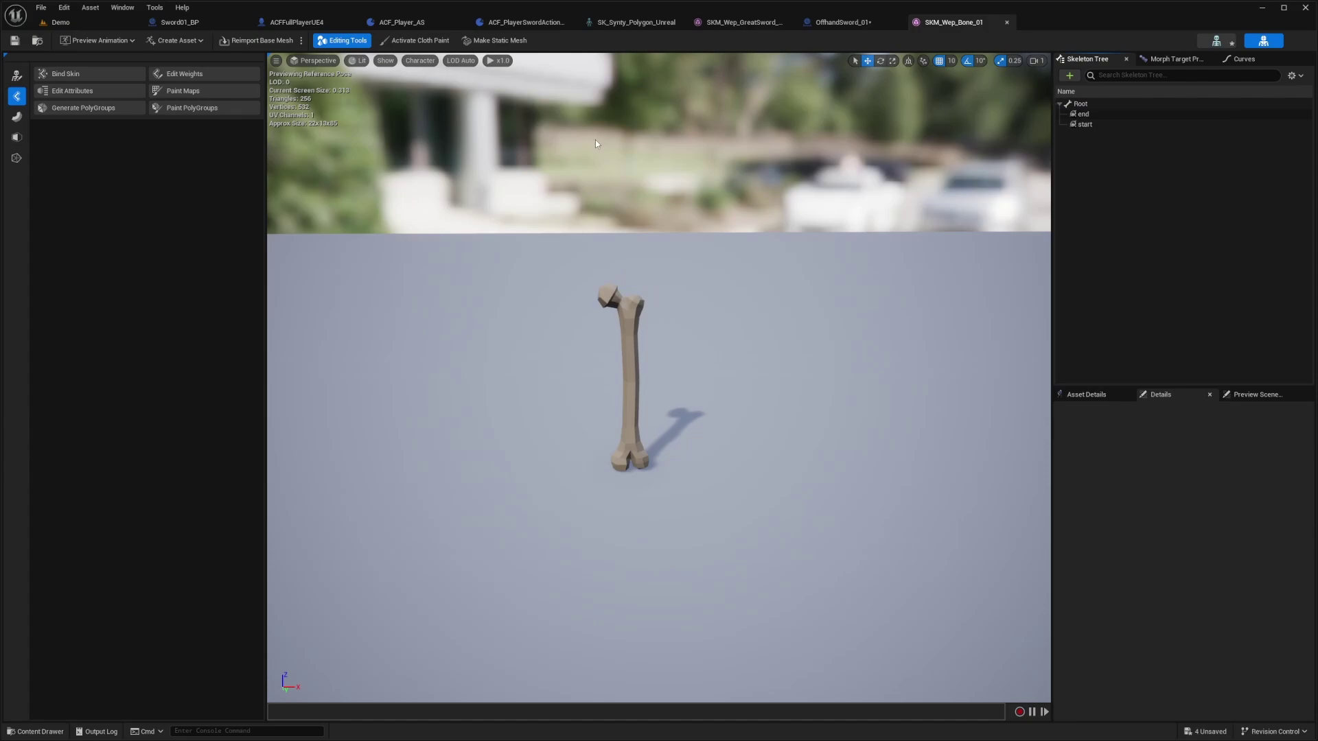
In OffhandSword_01, set the handle type to Off-Hand Weapon, clear the Moveset Overlay tag, and compile.
left_click(851, 23)
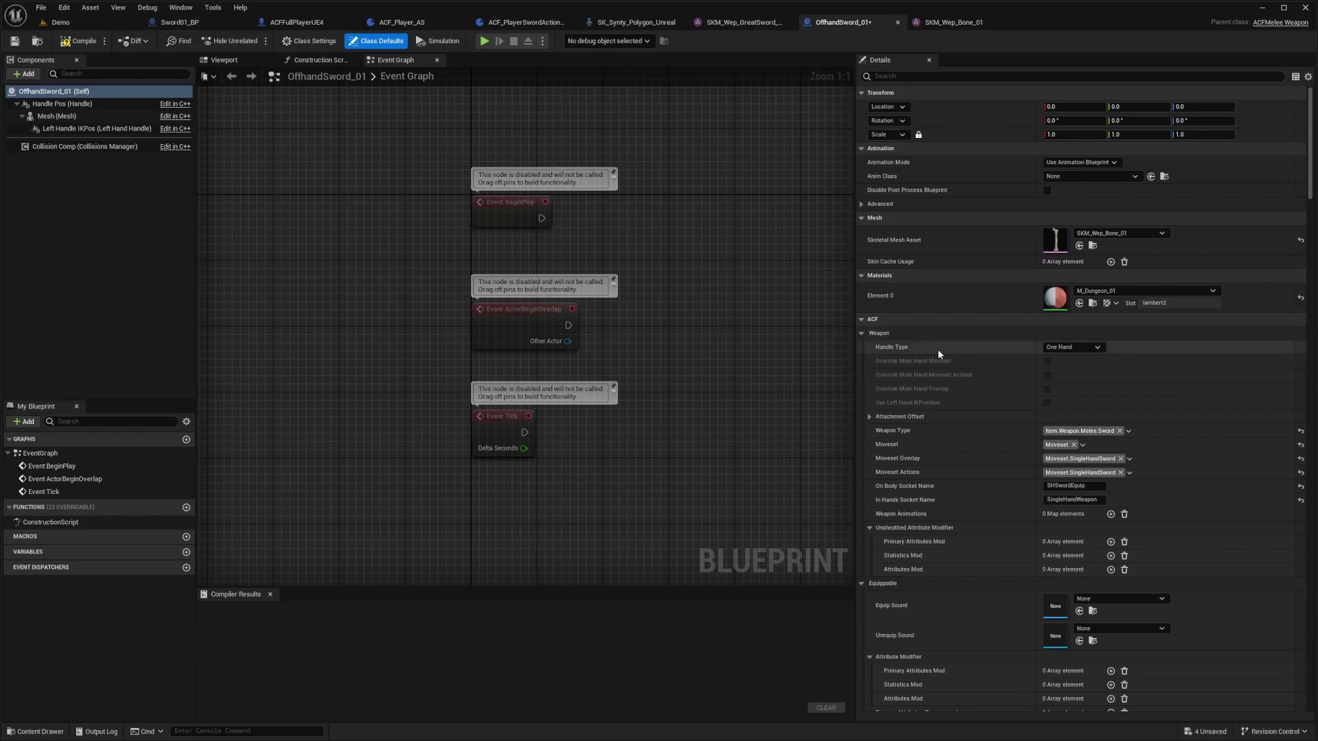
left_click(1062, 349)
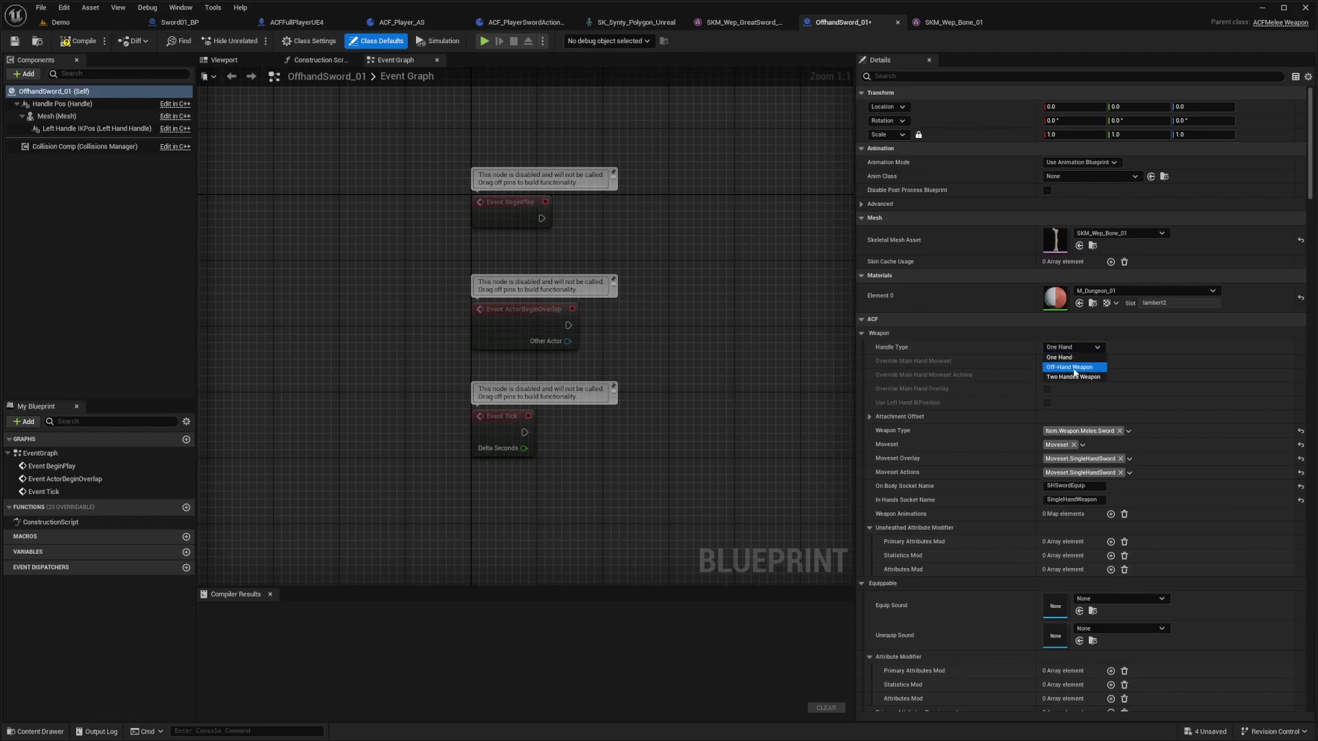
left_click(1073, 368)
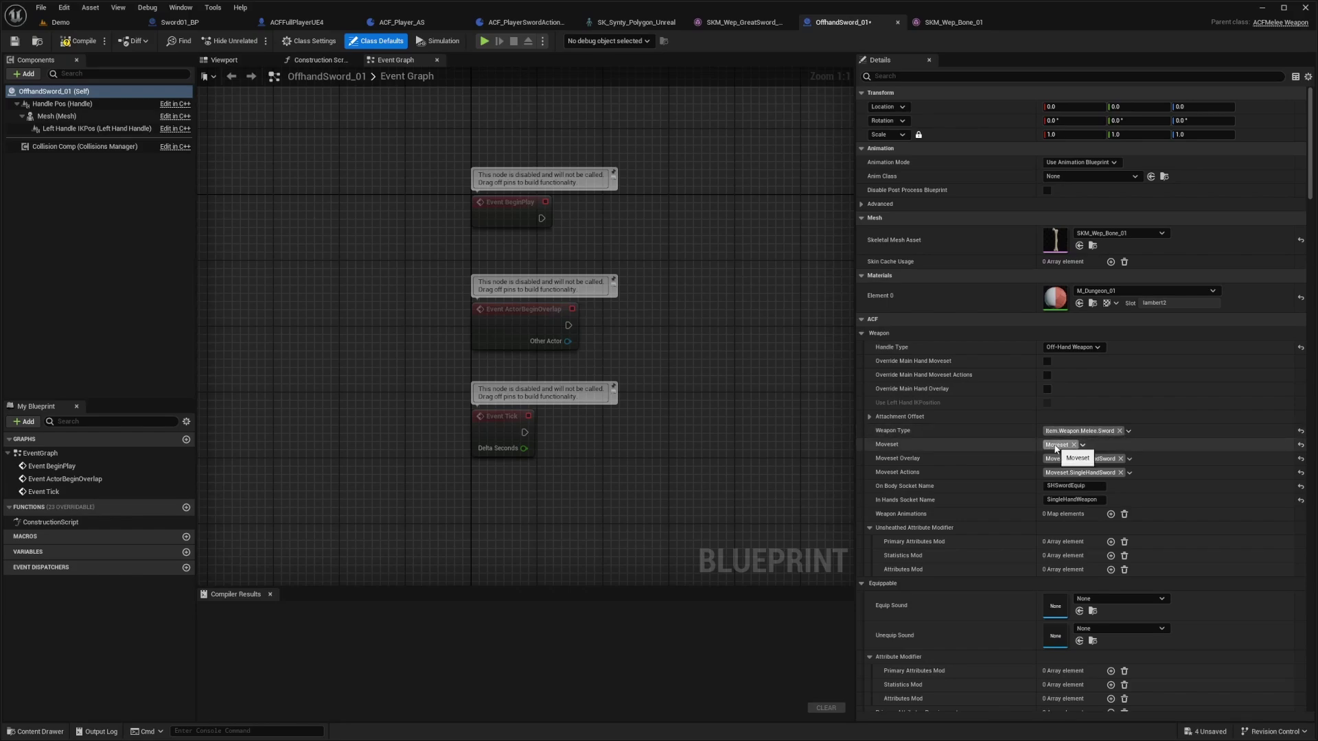
left_click(1120, 459)
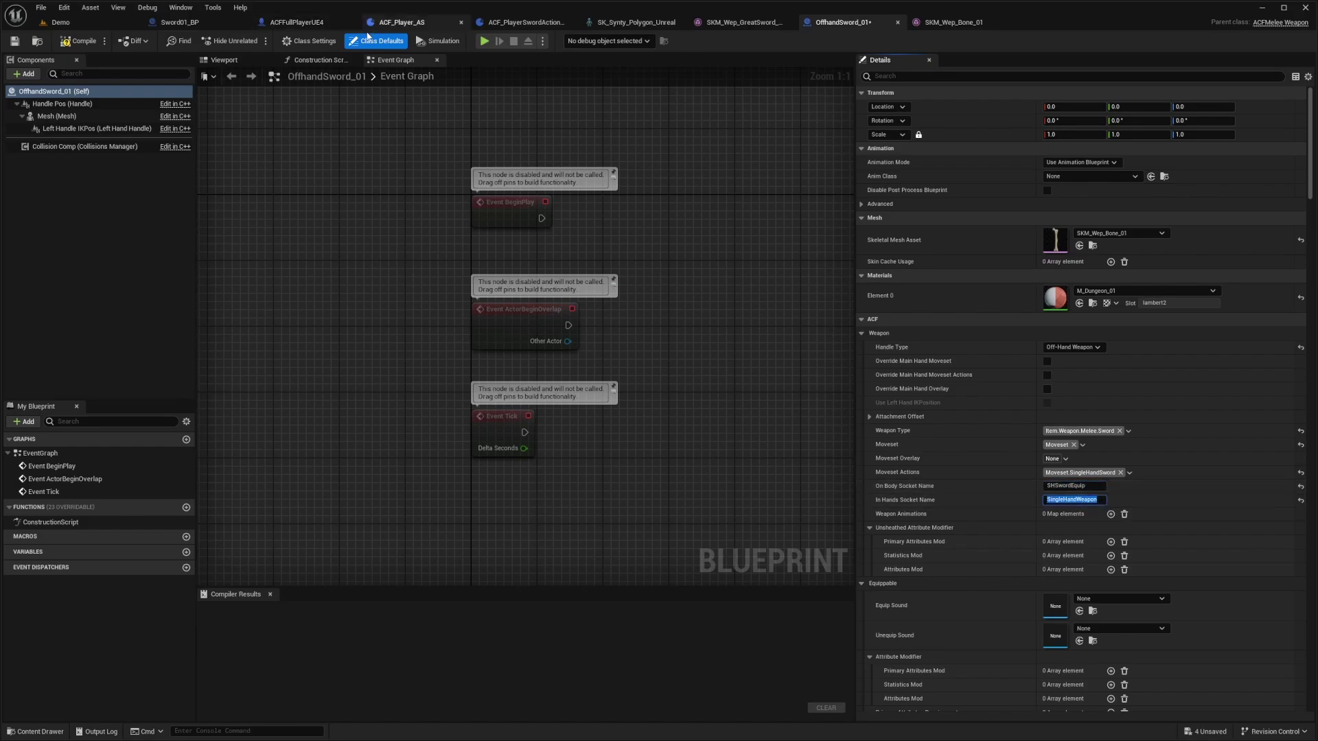
left_click(86, 42)
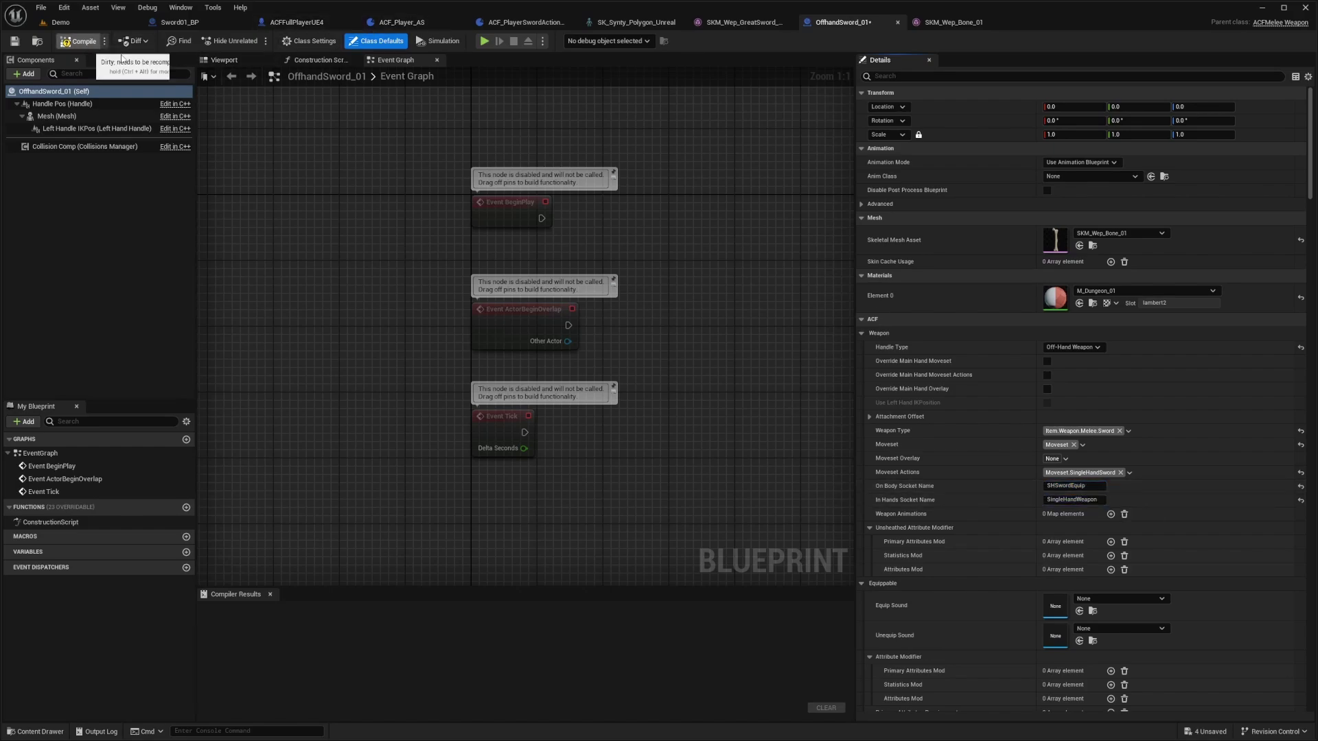
Examine the LHSwordEquip socket on the back and the LeftWeapon socket on the left hand of SK_Synty_Polygon_Unreal.
left_click(636, 22)
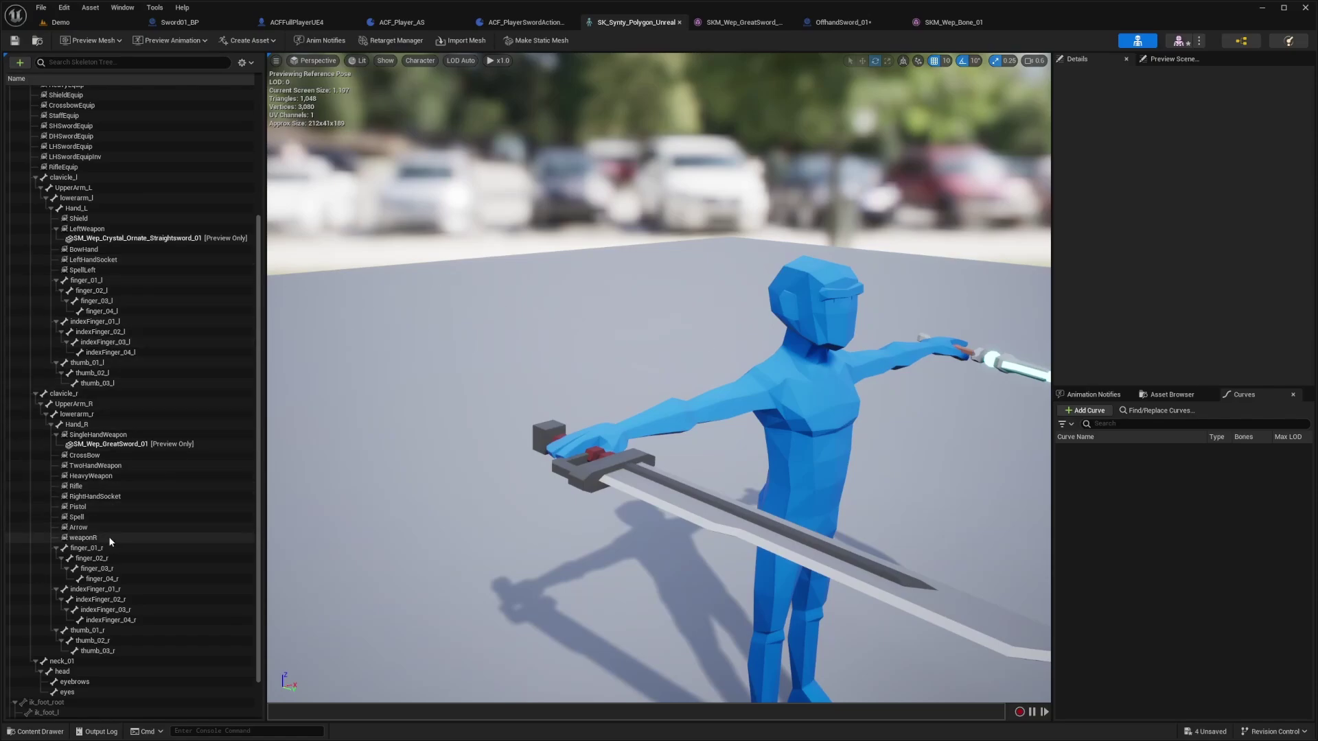
scroll(143, 208, "up", 3)
left_click(77, 221)
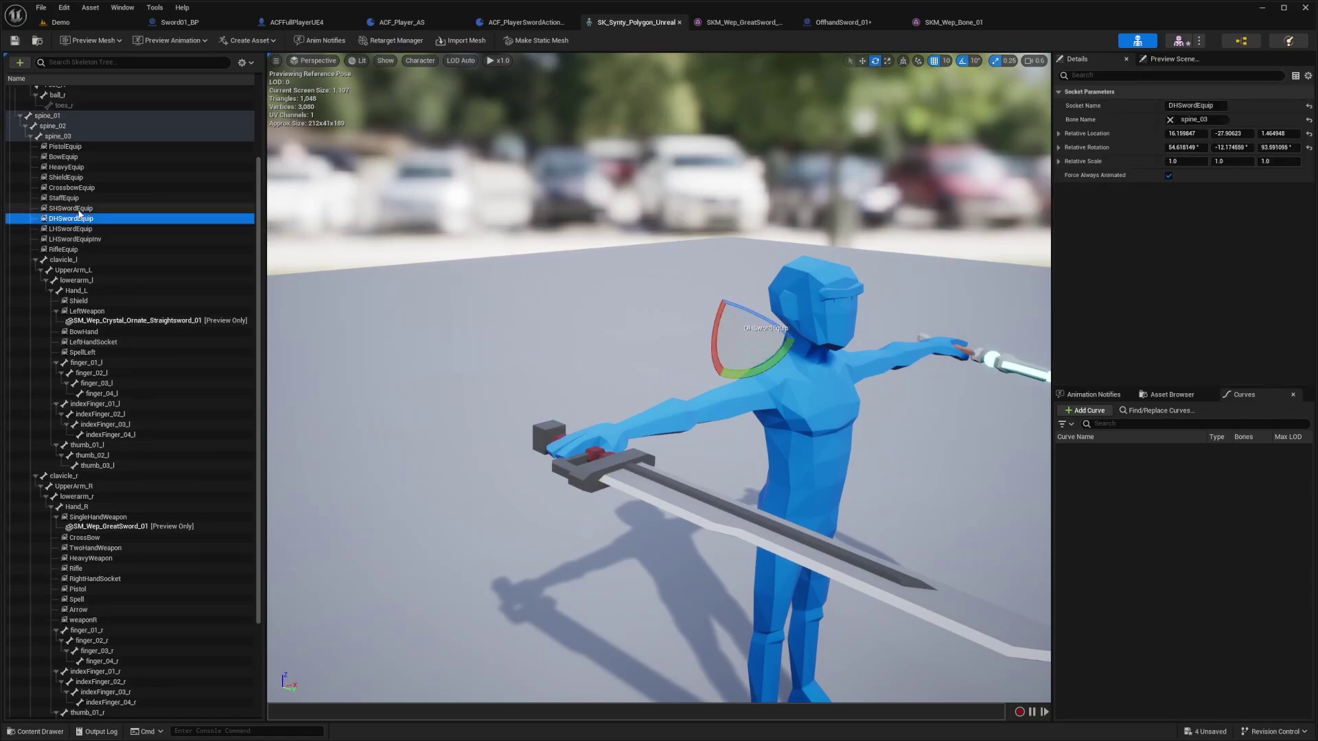
left_click(88, 229)
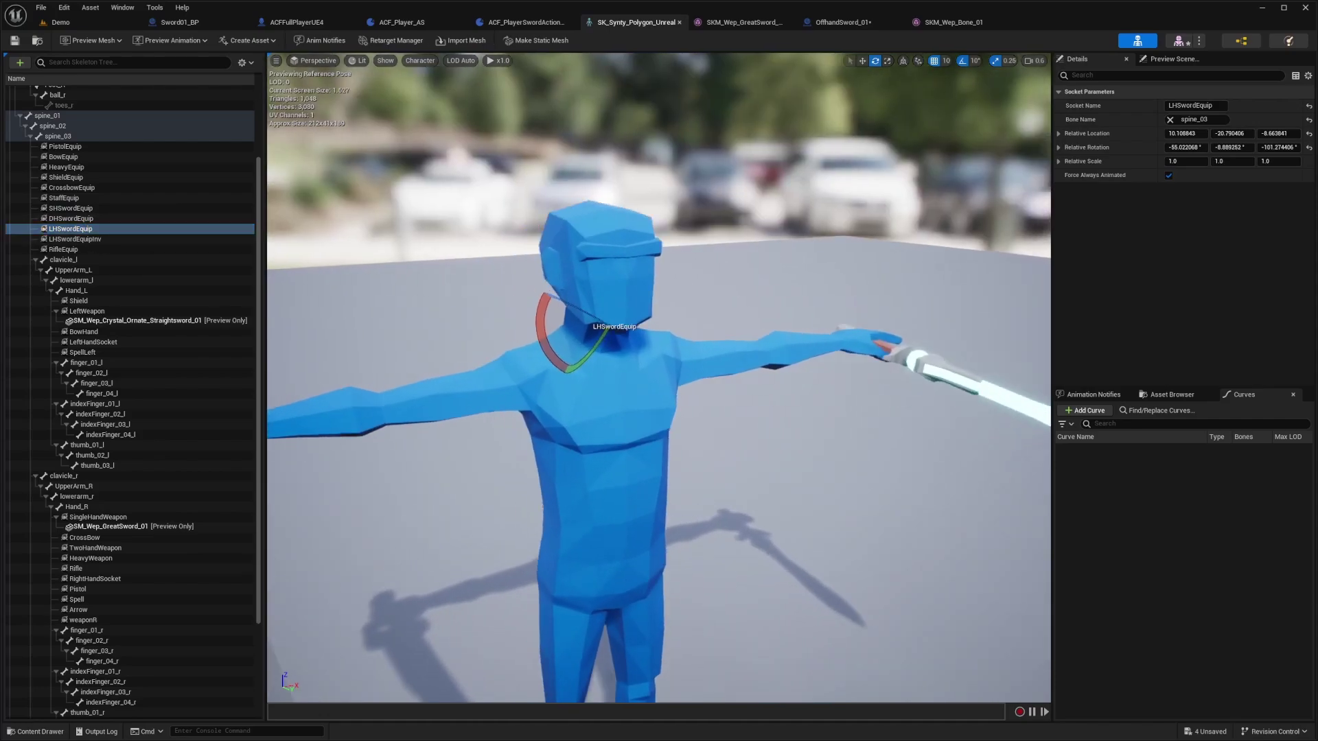
left_click_drag(658, 384, 824, 384, "alt")
right_click_drag(659, 384, 673, 382)
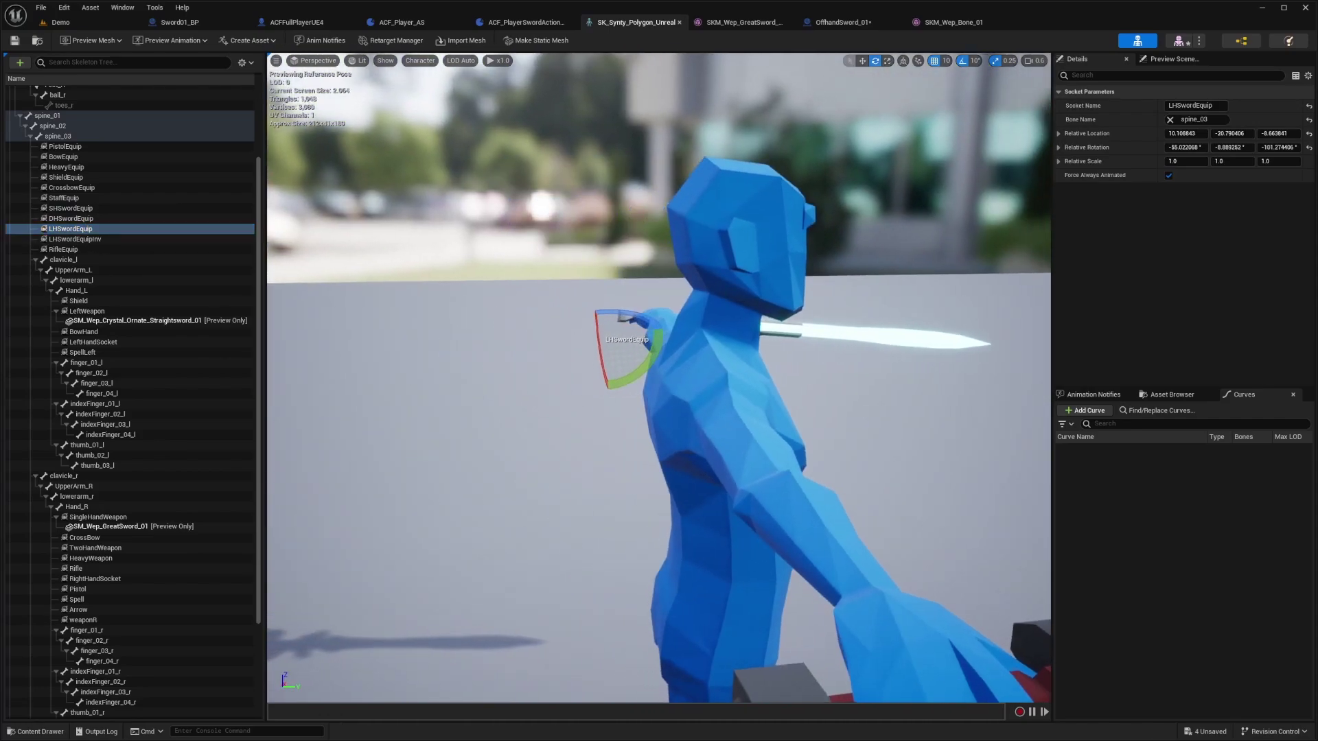
scroll(157, 384, "down", 5)
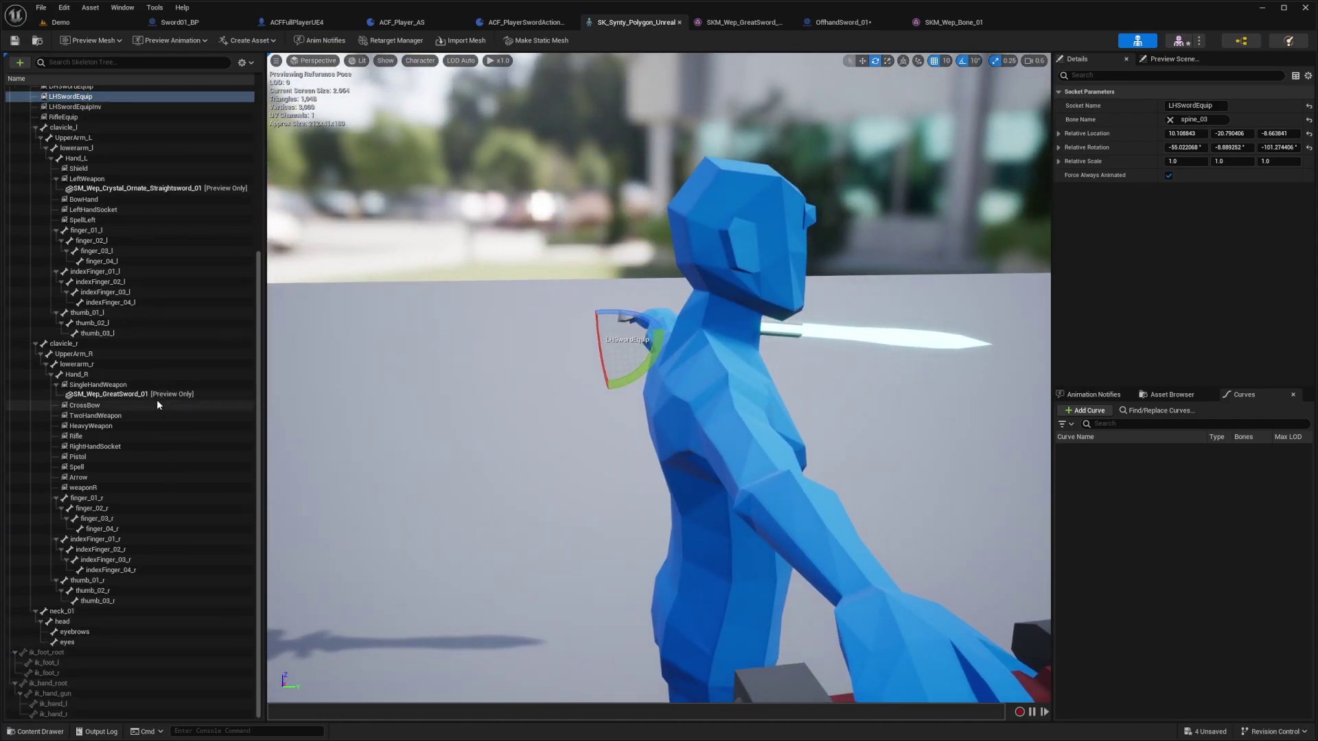
left_click(103, 179)
left_click_drag(669, 265, 453, 285, "alt")
left_click(669, 265)
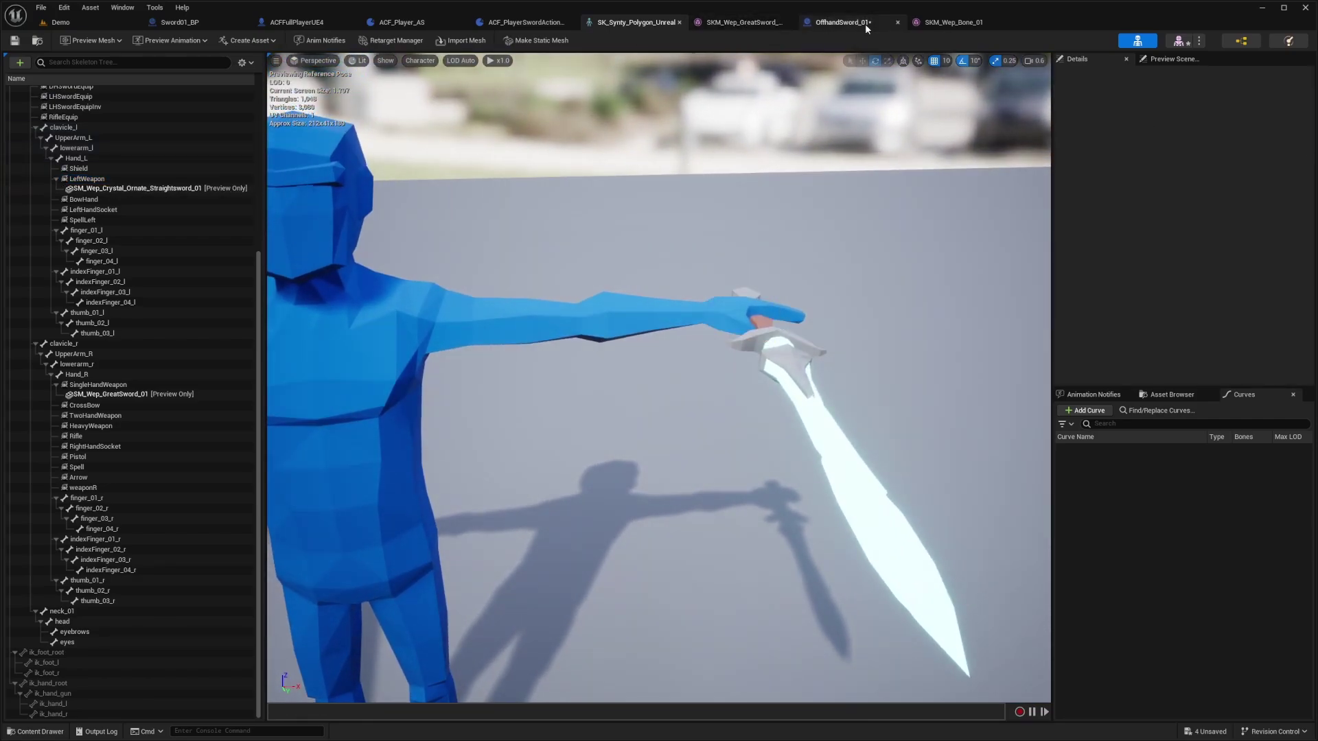
Set OffhandSword_01's on-body socket name to LHSwordEquip and in-hands socket name to LeftWeapon, compile and save.
left_click(865, 23)
left_click(1093, 486)
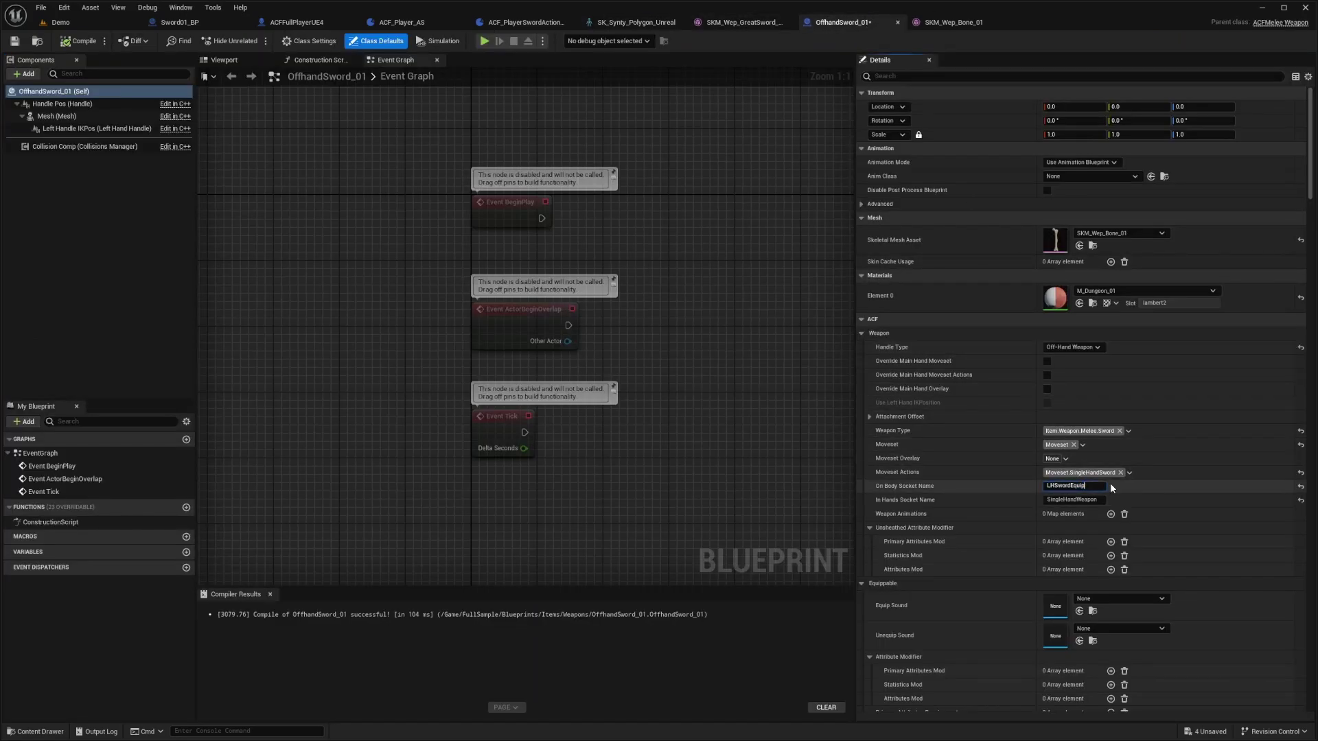
type("LHSwordEquip")
key("Return")
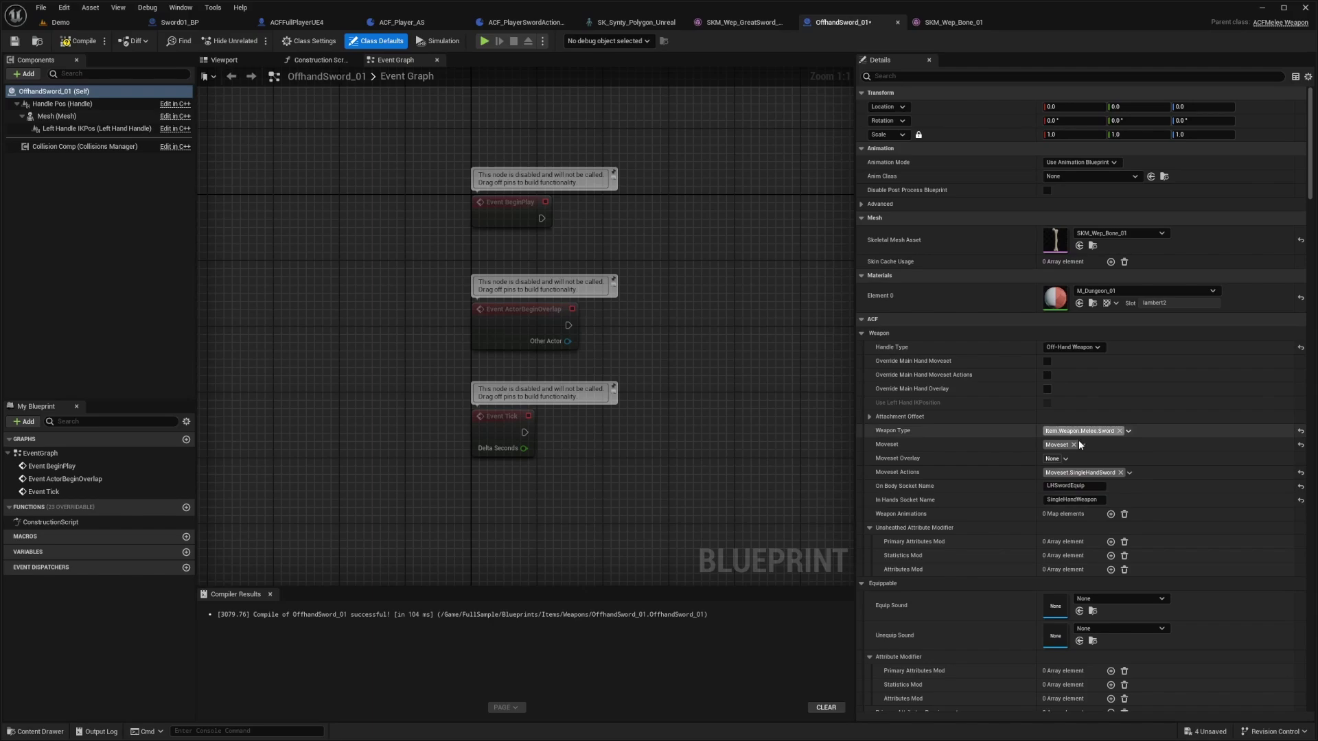
left_click(1077, 500)
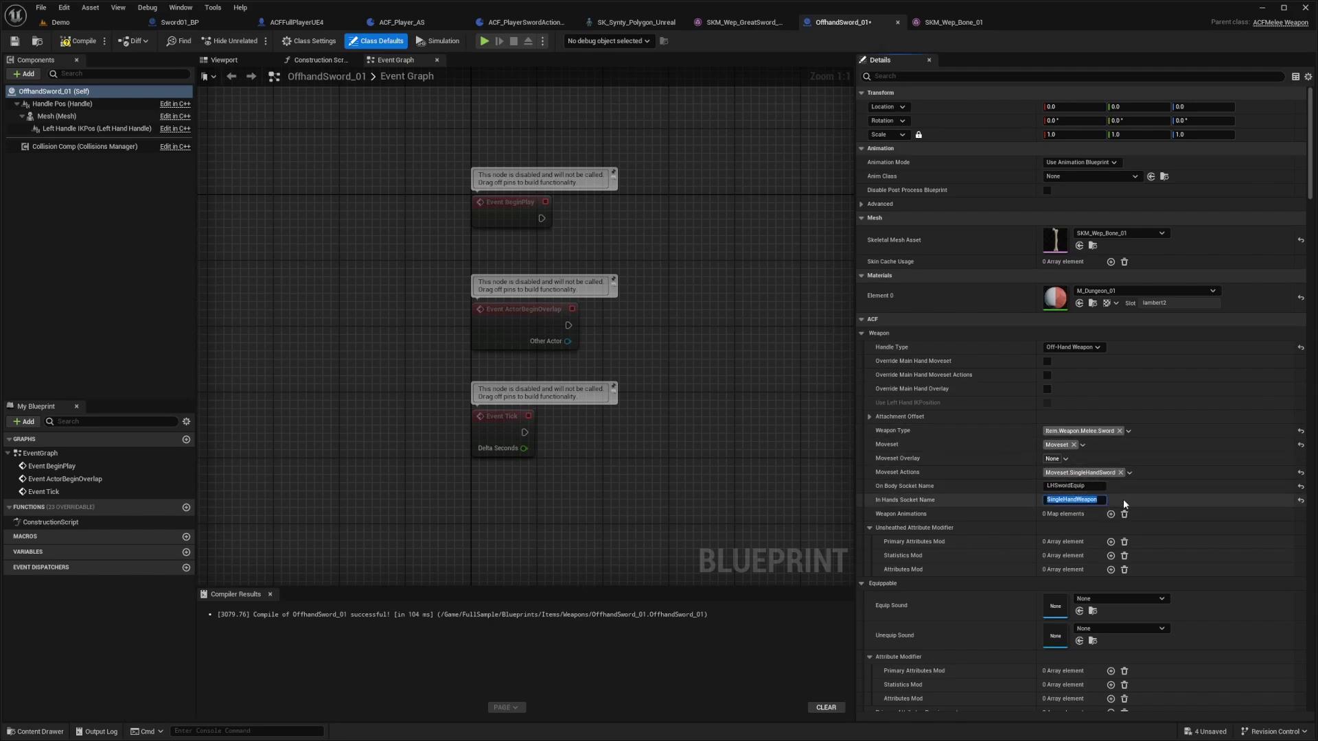
key("Return")
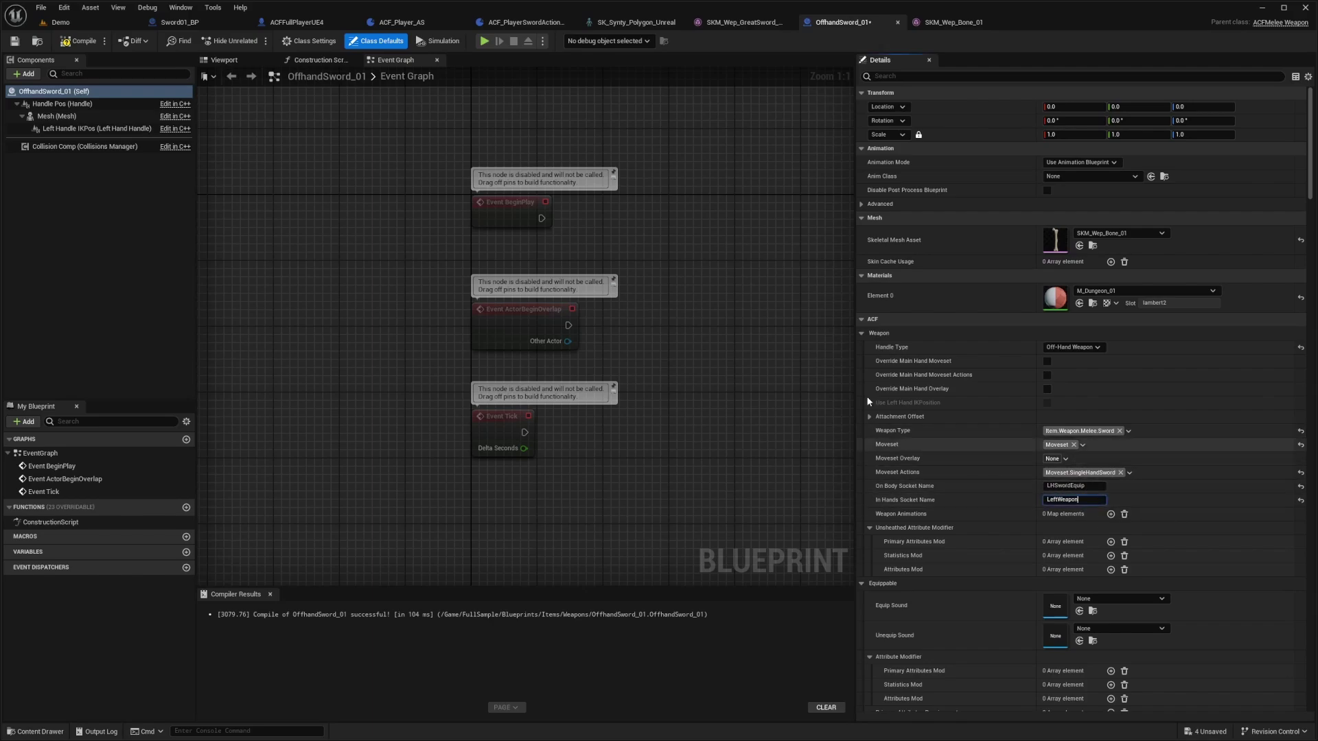
left_click(79, 40)
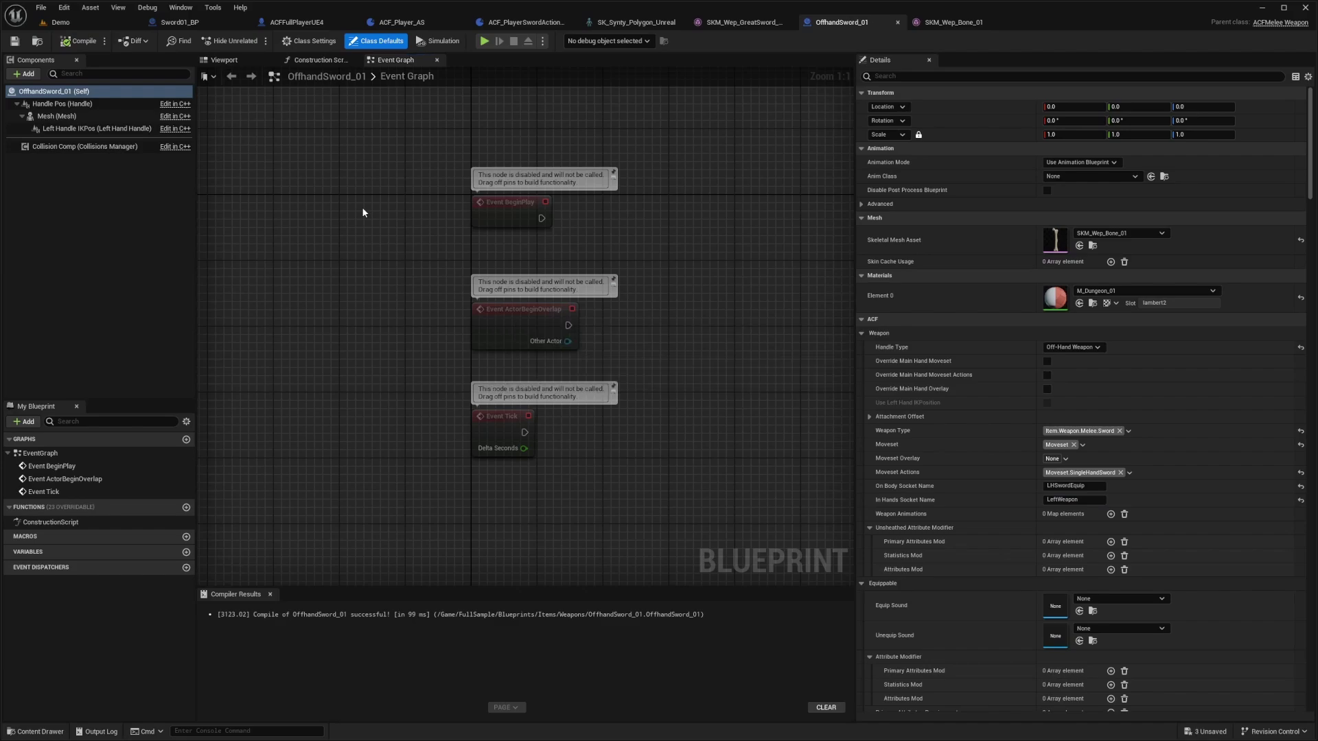
Set the world mesh in OffhandSword_01's item info to SM_Wep_Bone_01.
scroll(940, 578, "down", 8)
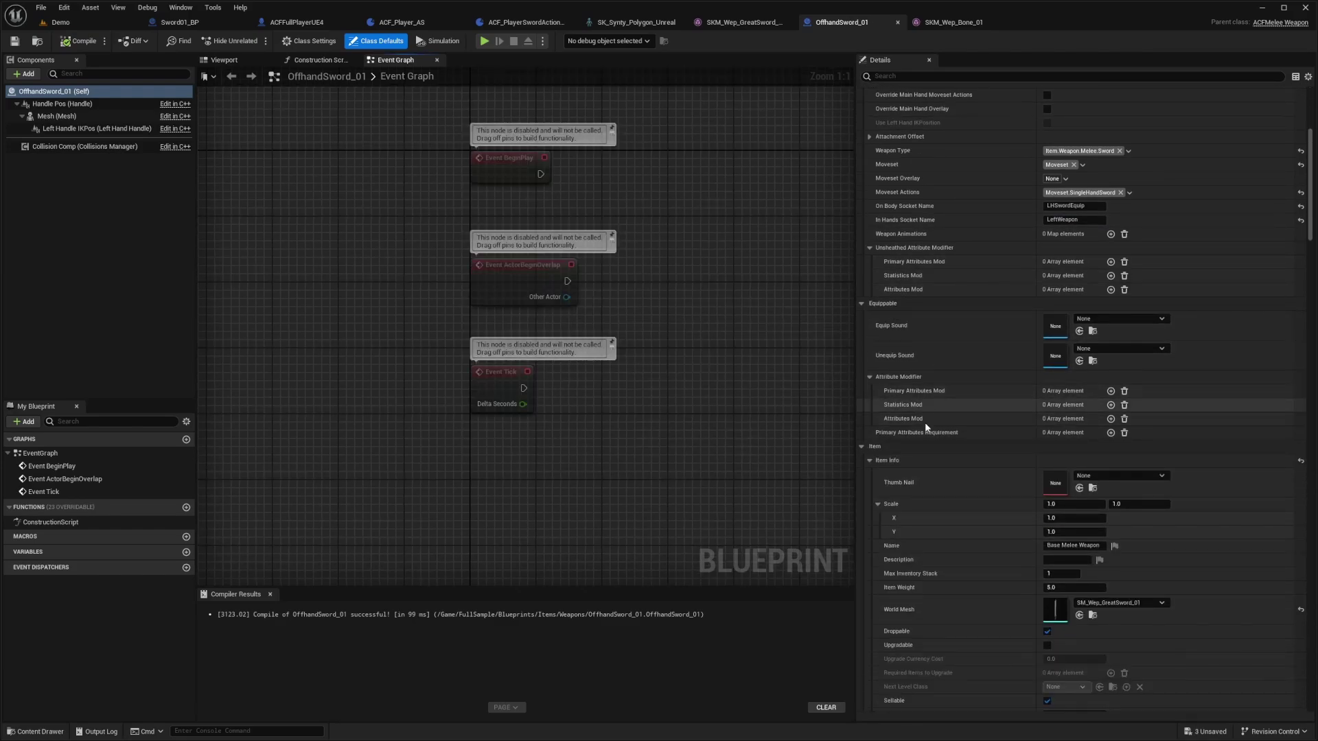
scroll(924, 422, "down", 5)
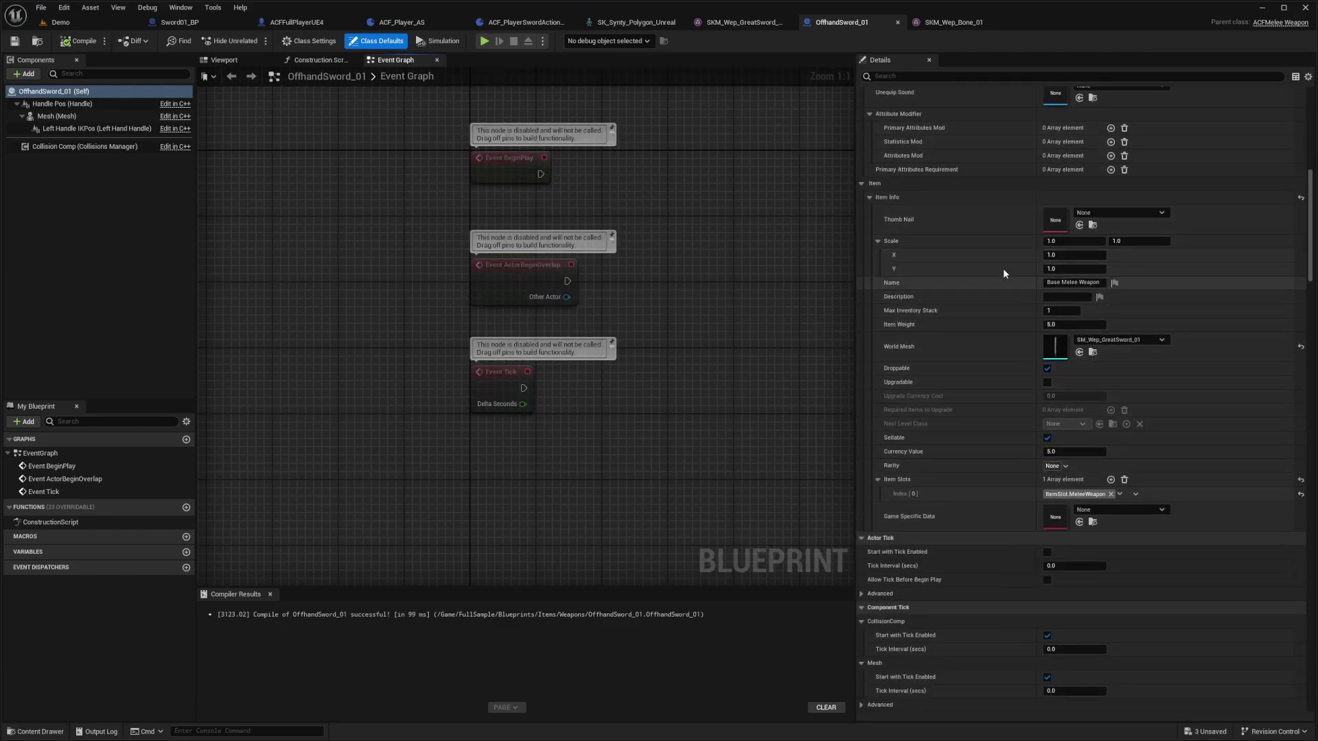
left_click(1095, 342)
type("b")
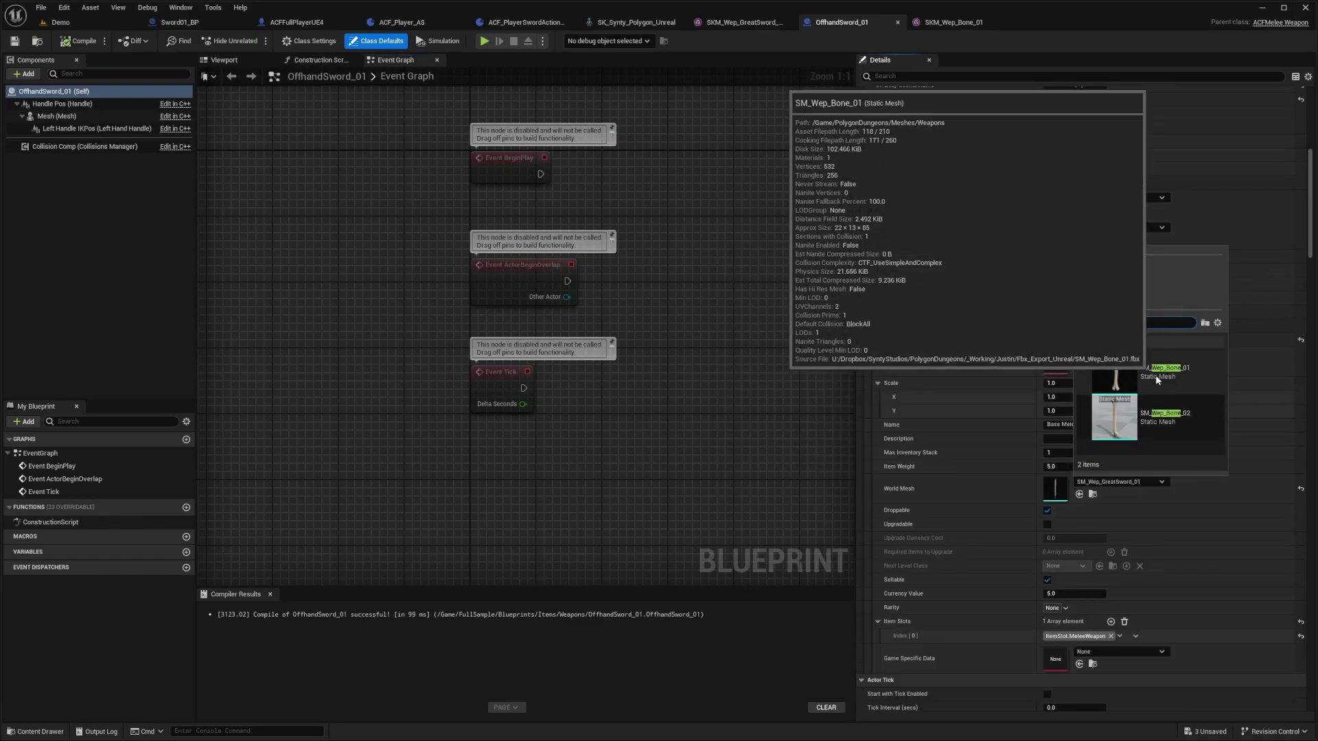
left_click(1155, 375)
scroll(1057, 479, "down", 2)
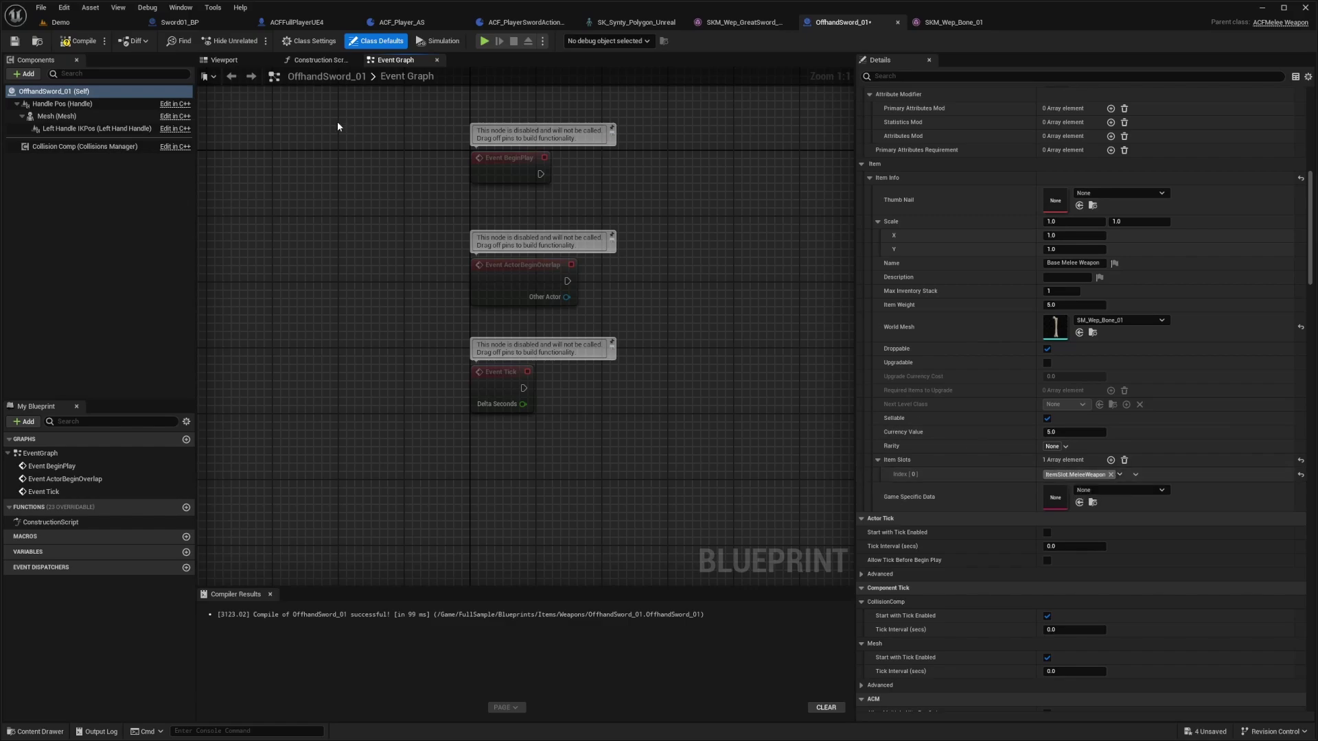
Check the player's available equipment slots, change OffhandSword_01's item slot to ItemSlot.LeftHandWeapon, compile and save.
left_click(304, 23)
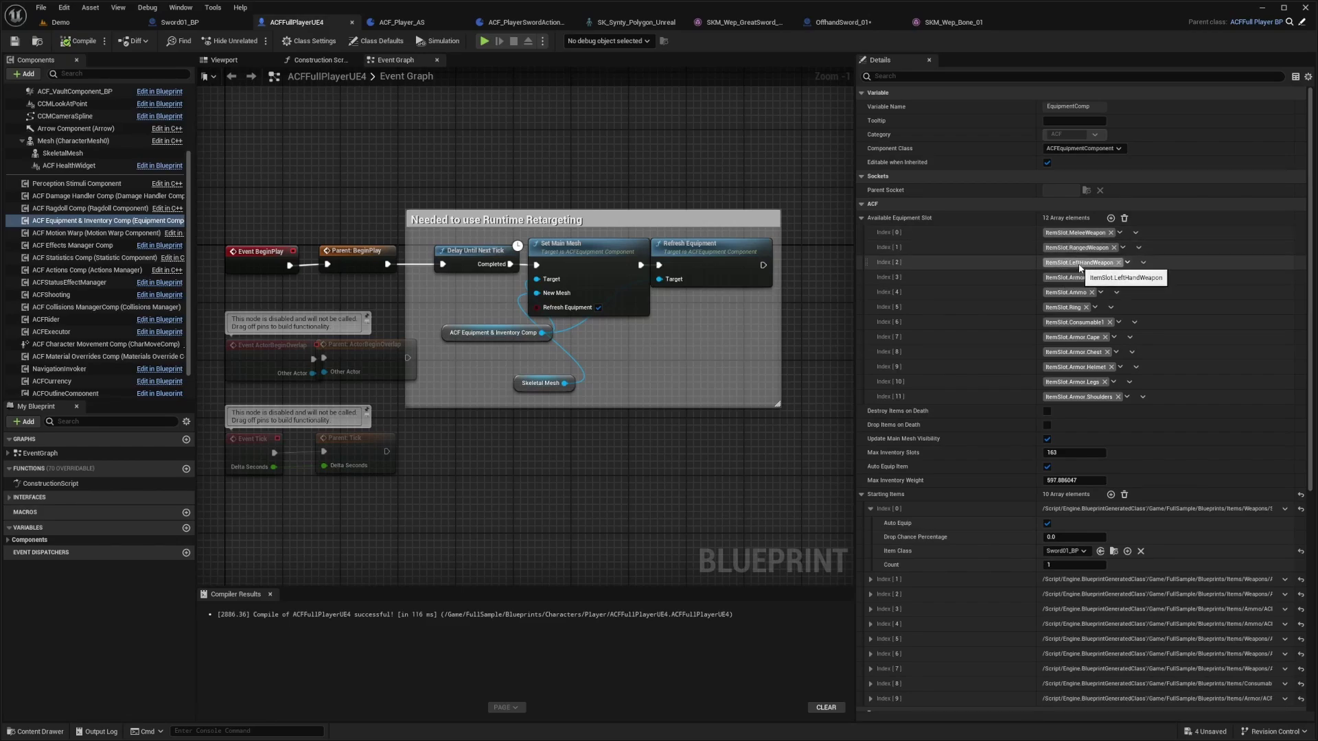
left_click(833, 25)
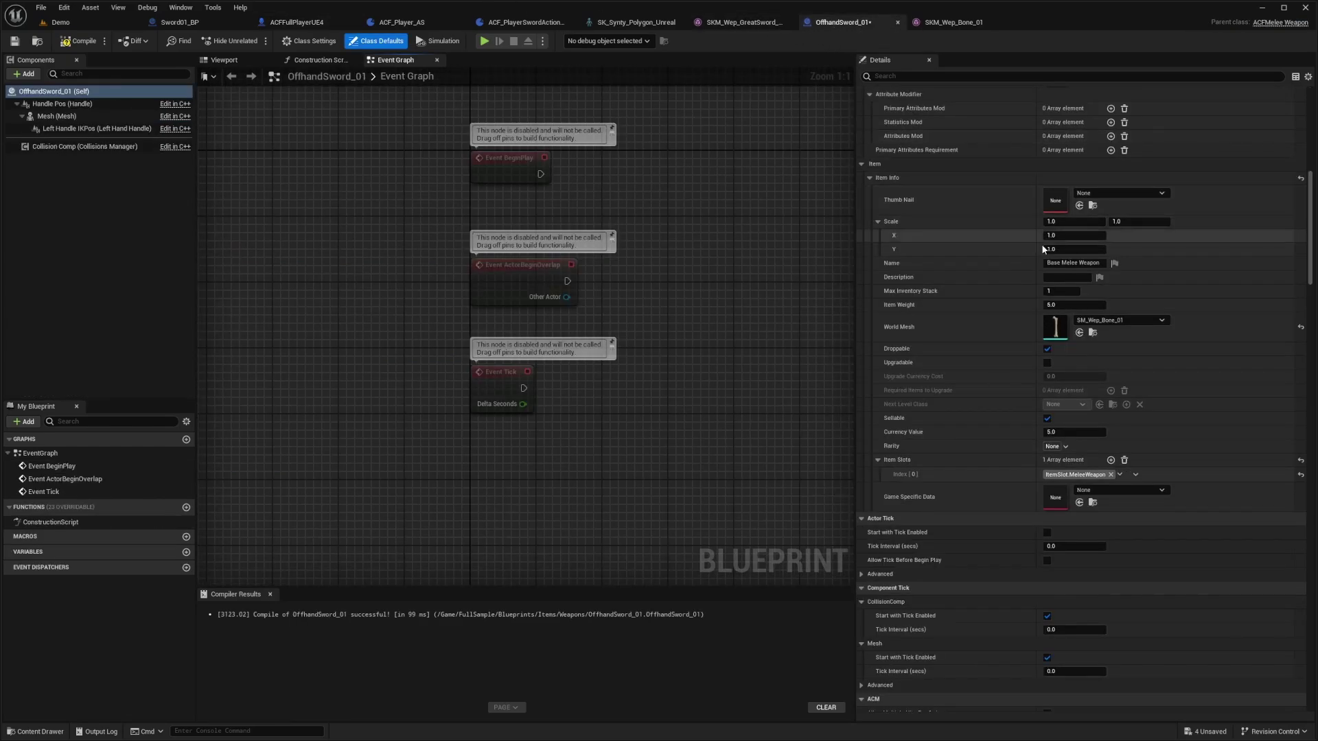
left_click(1097, 473)
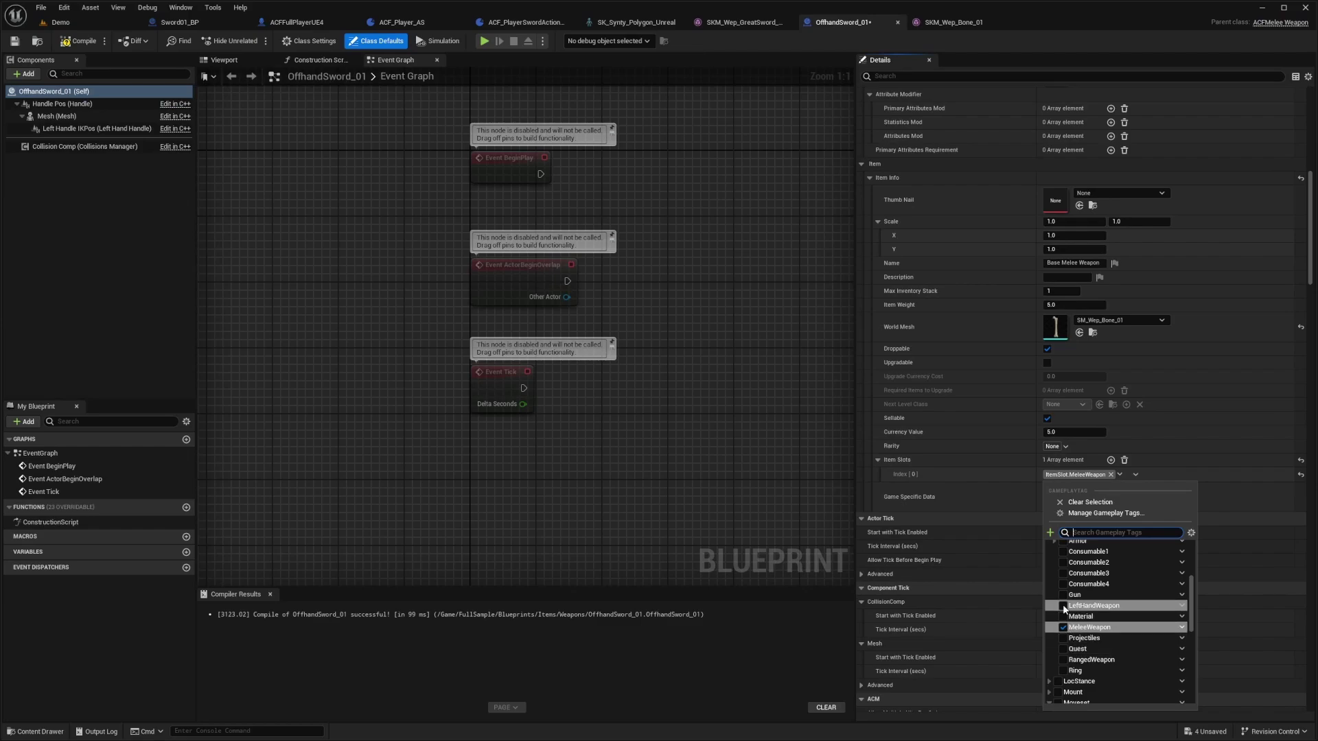
left_click(1063, 606)
left_click(79, 40)
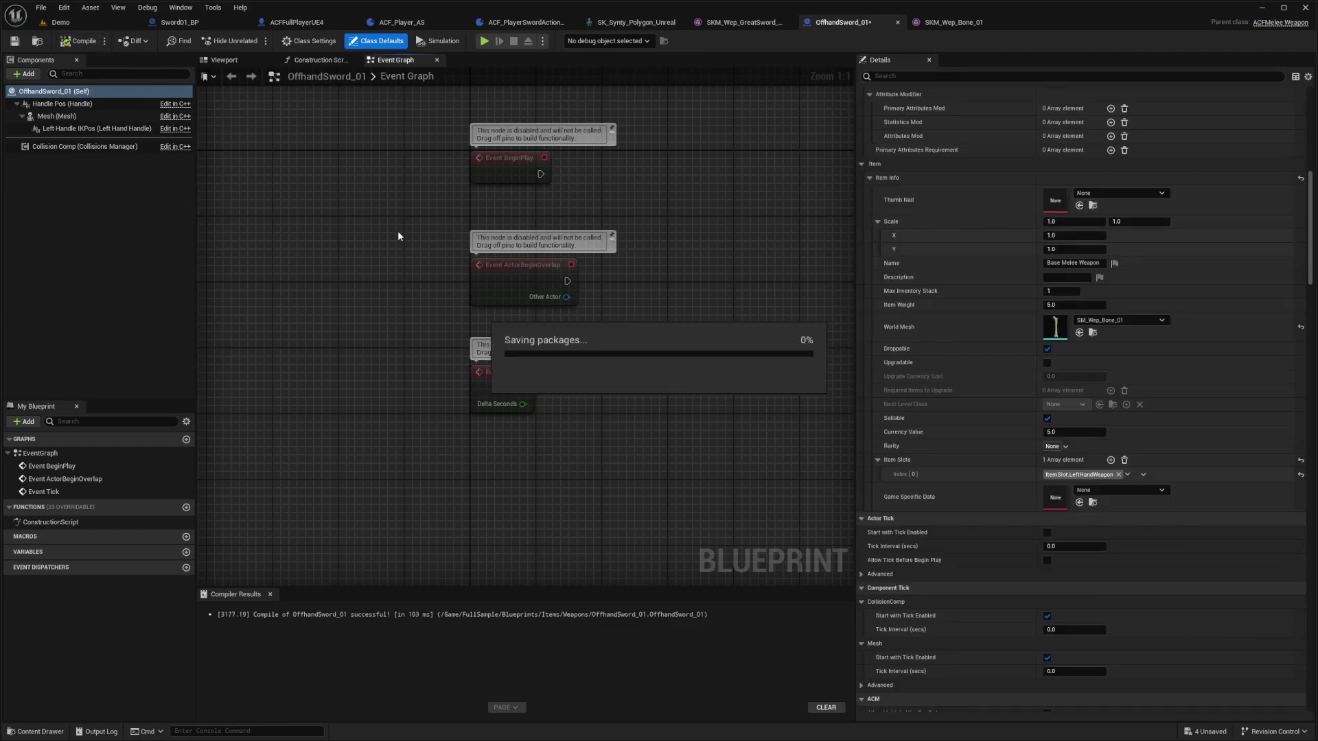
In ACFFullPlayerUE4's ACF Equipment & Inventory component, set the item class of starting item index 7 to OffhandSword_01 and compile.
left_click(307, 24)
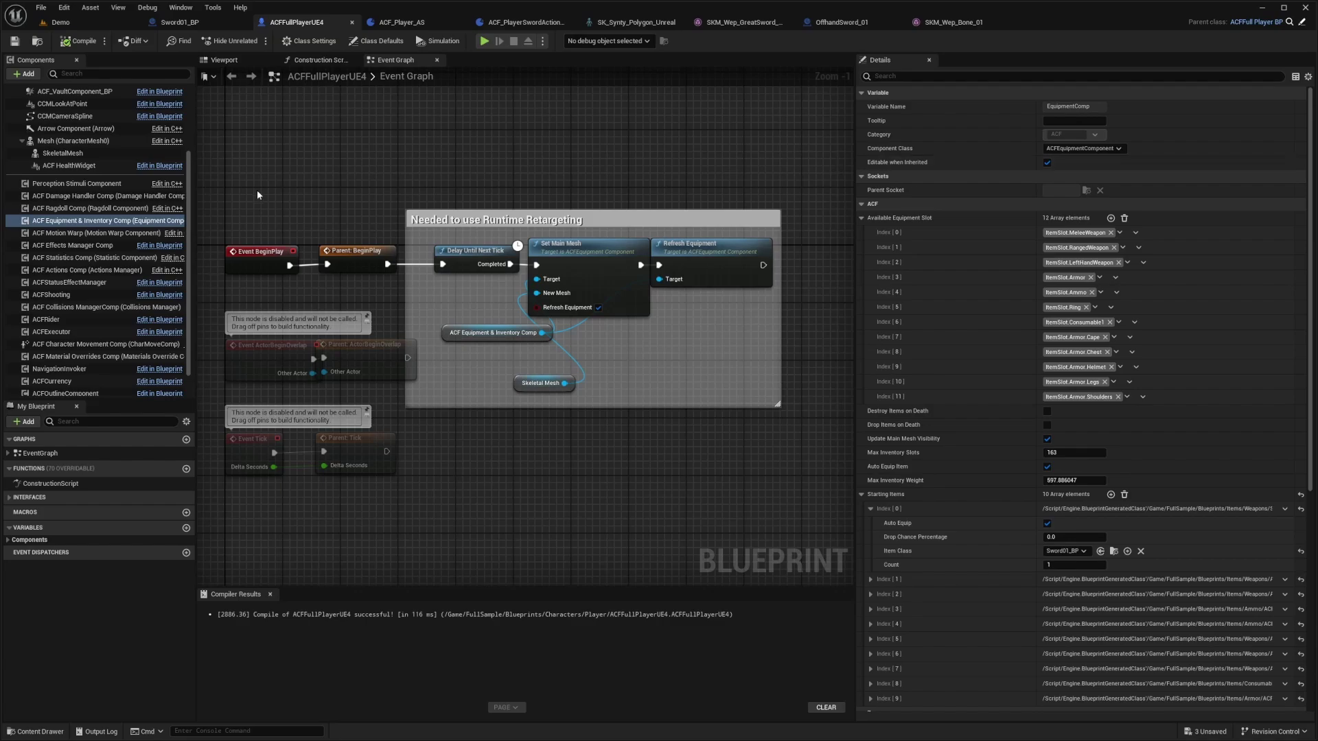
left_click(78, 221)
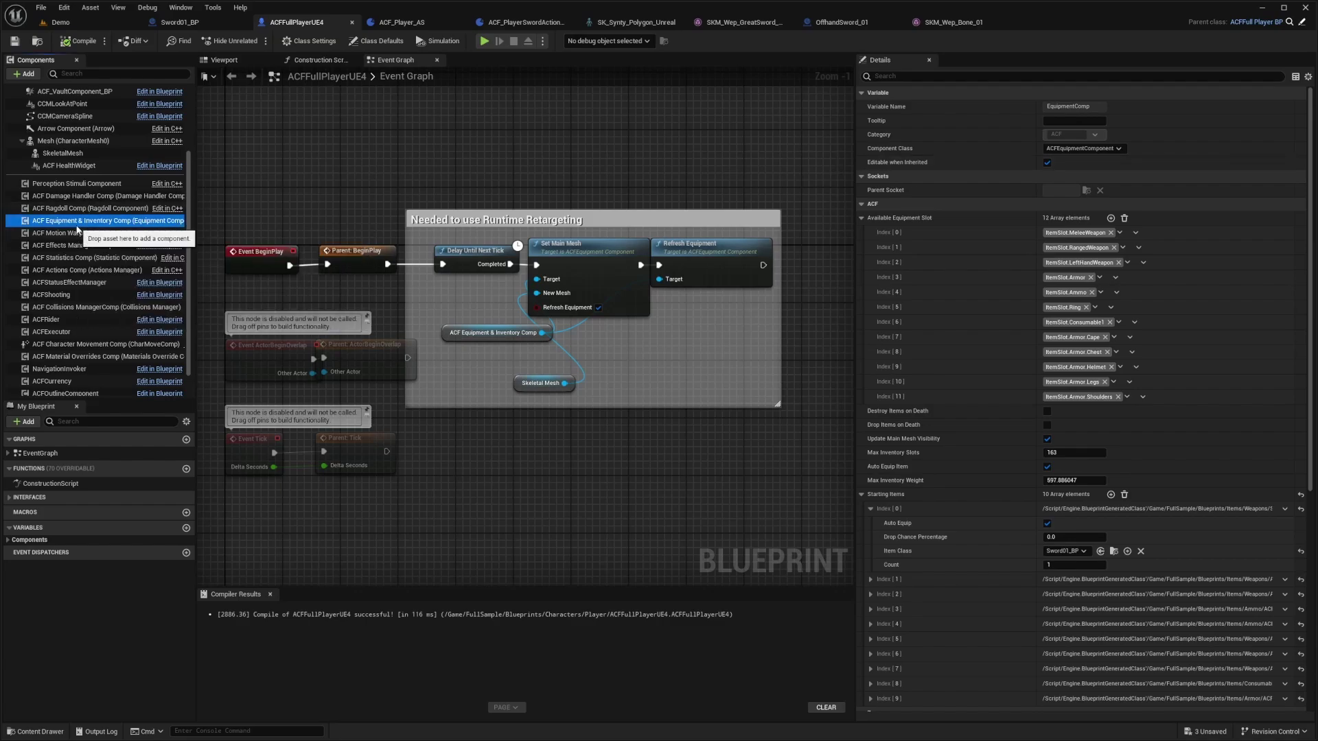
scroll(870, 483, "down", 3)
left_click(870, 481)
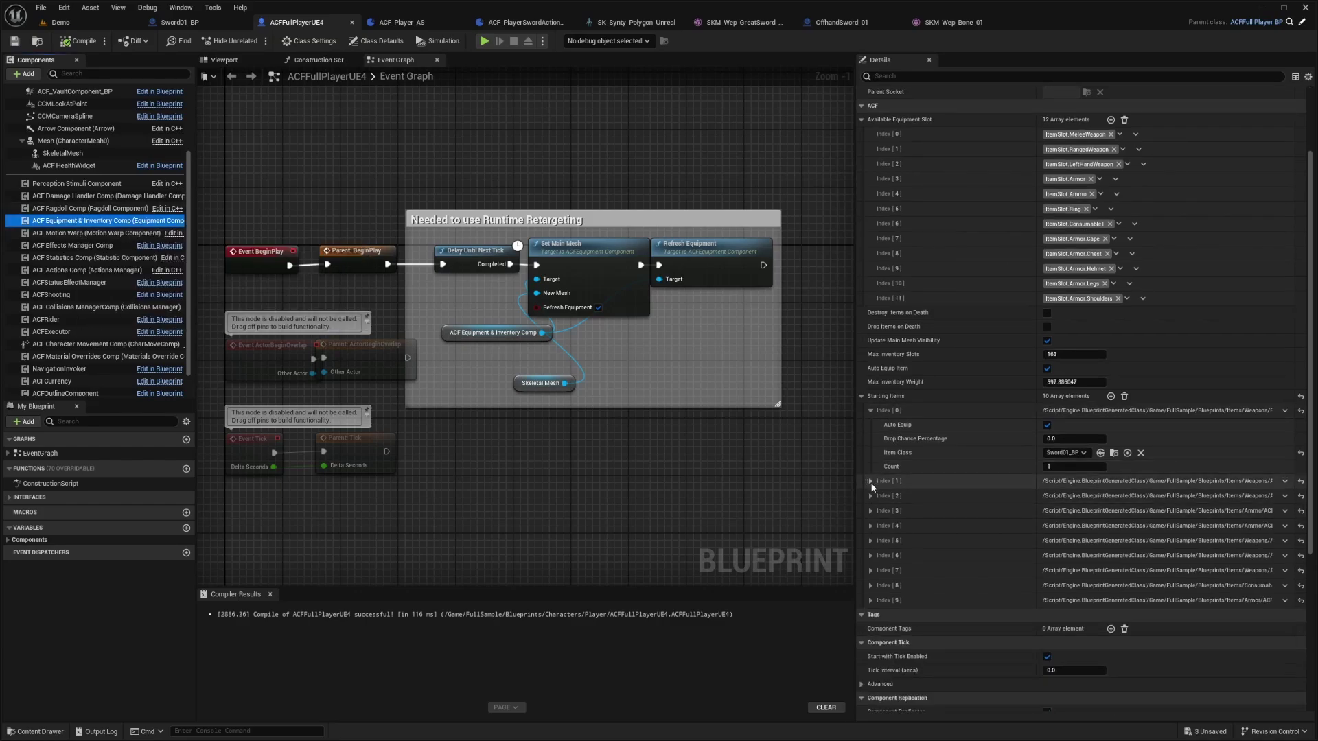
left_click(871, 482)
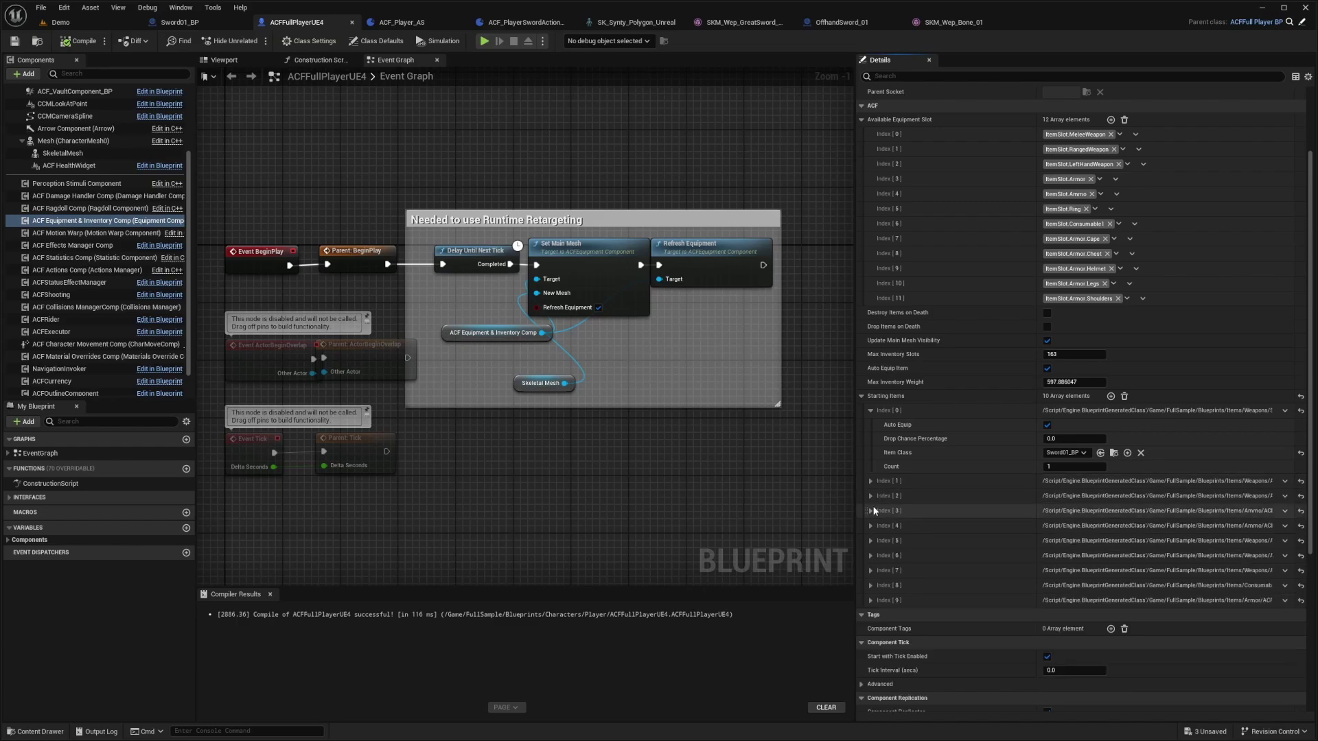
left_click(870, 570)
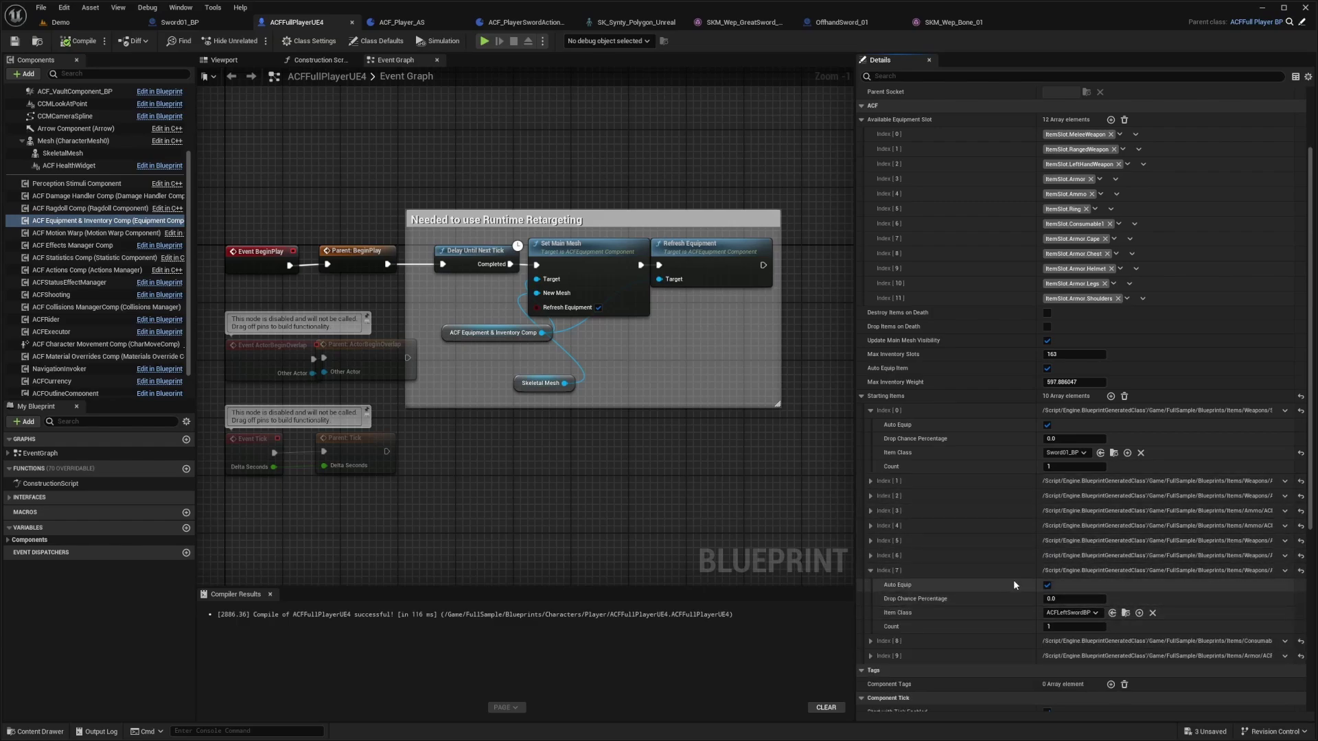
scroll(1013, 580, "down", 2)
left_click(1065, 564)
type("offhand")
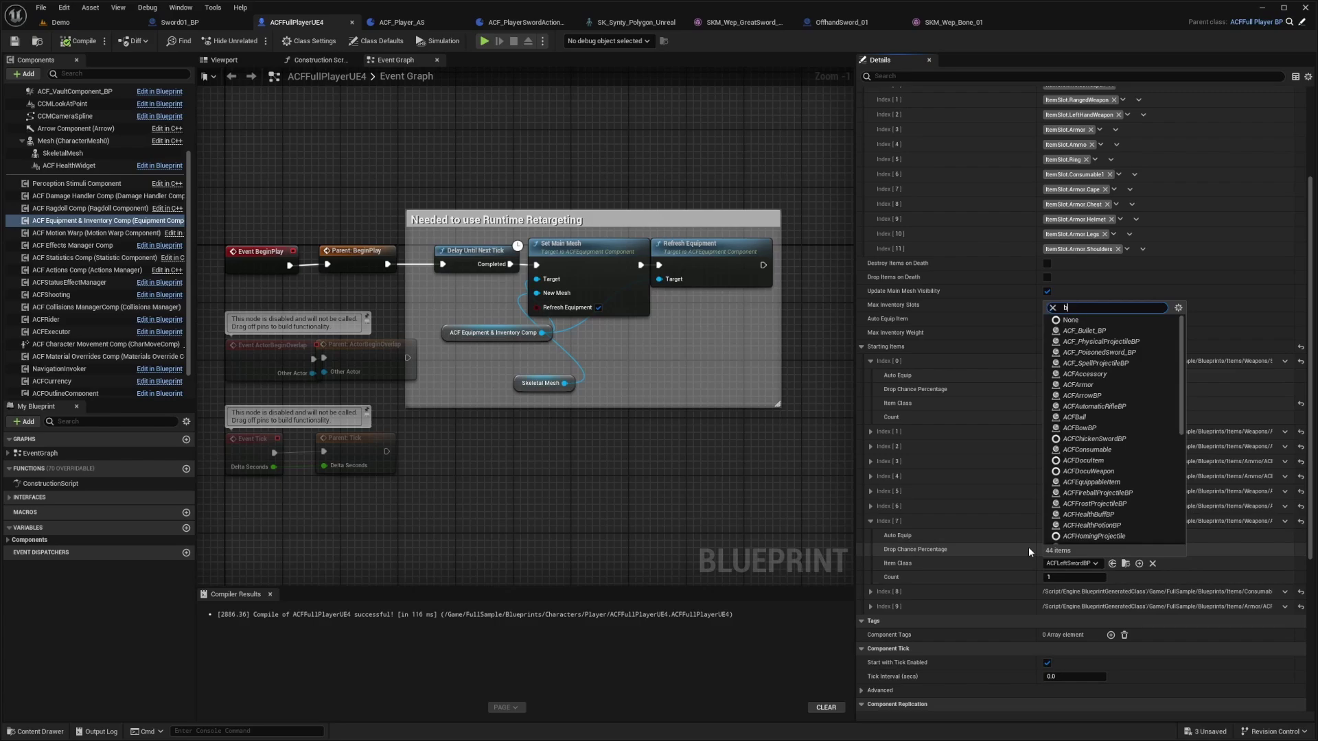
key("Return")
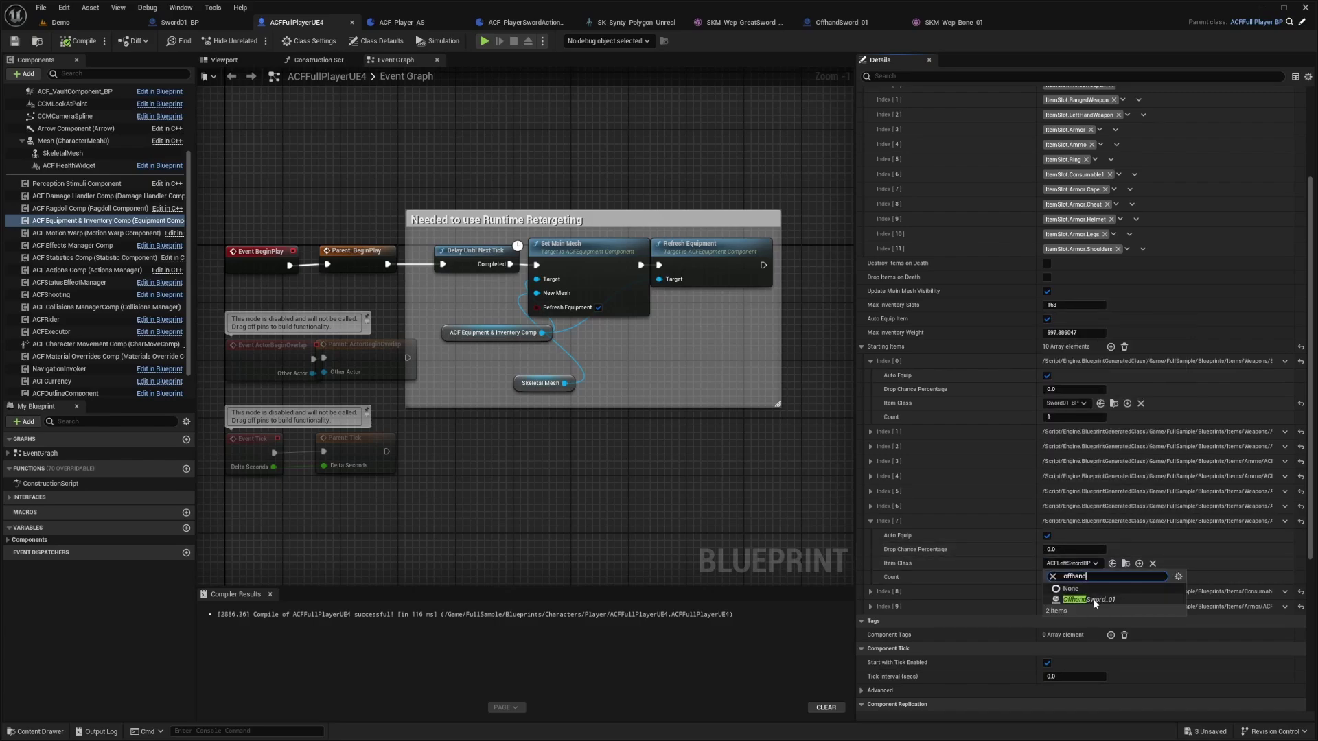
left_click(75, 43)
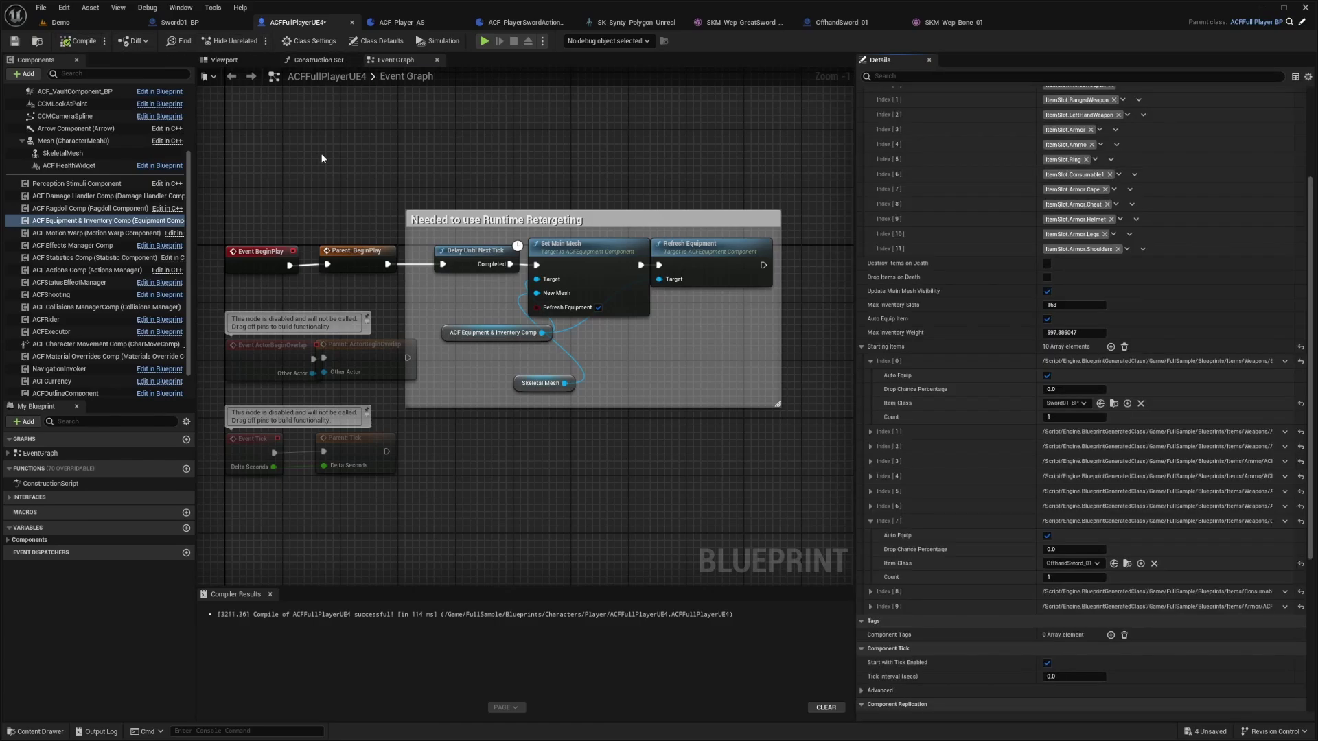
Play-test the Demo level full screen, drawing the sword and offhand weapon, moving around and attacking, then end the test.
left_click(61, 22)
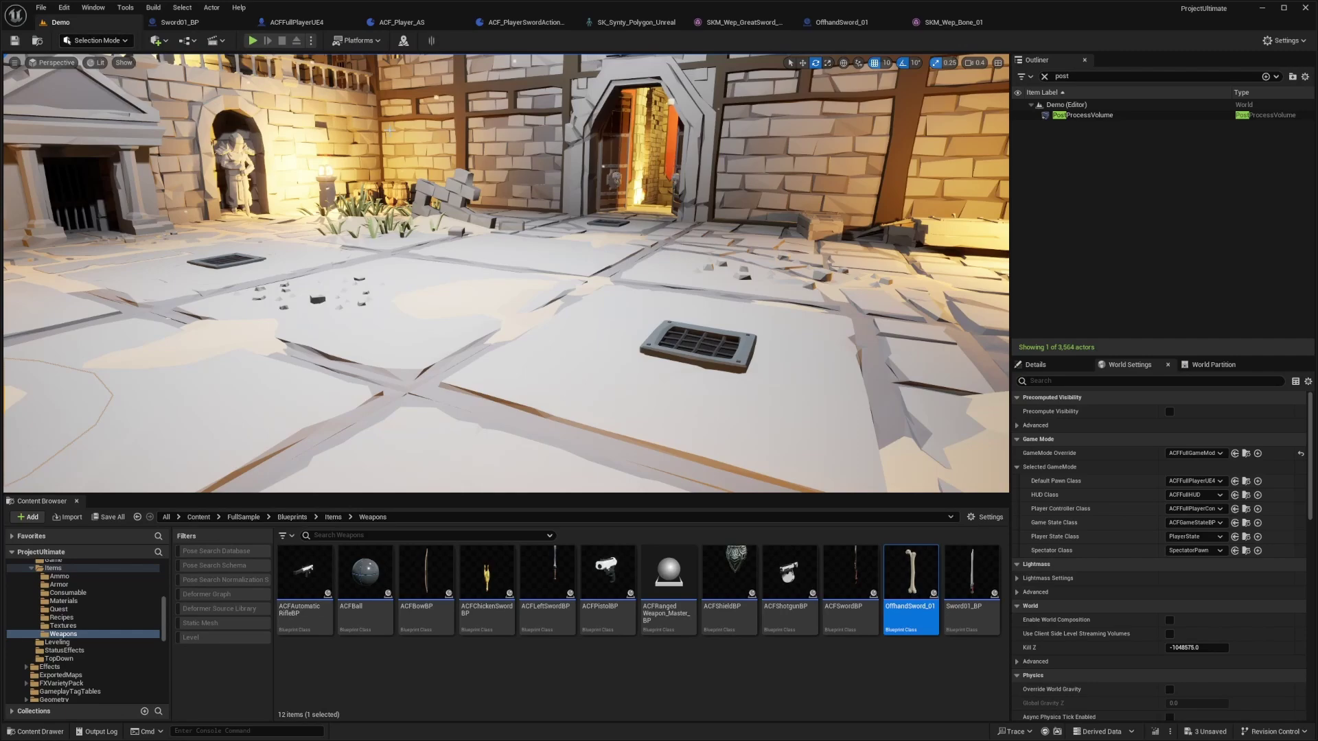
key("F11")
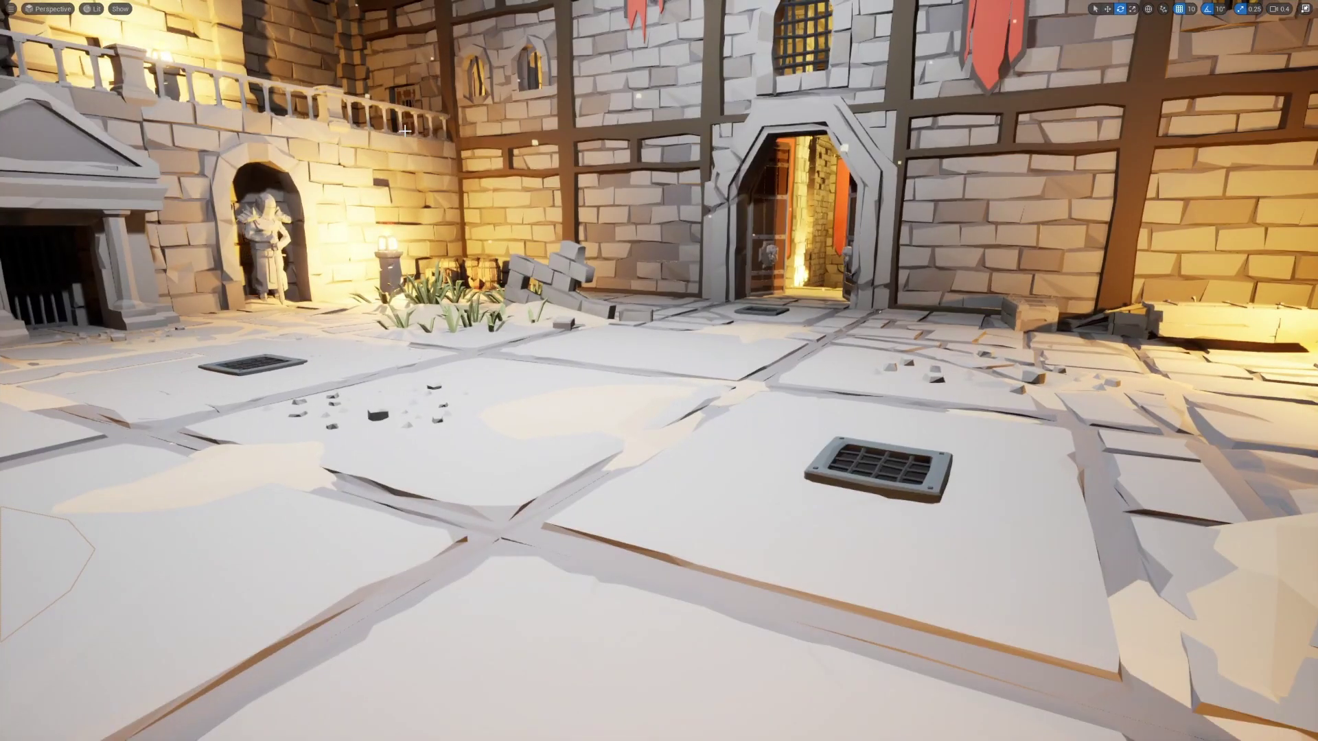
key("alt+p")
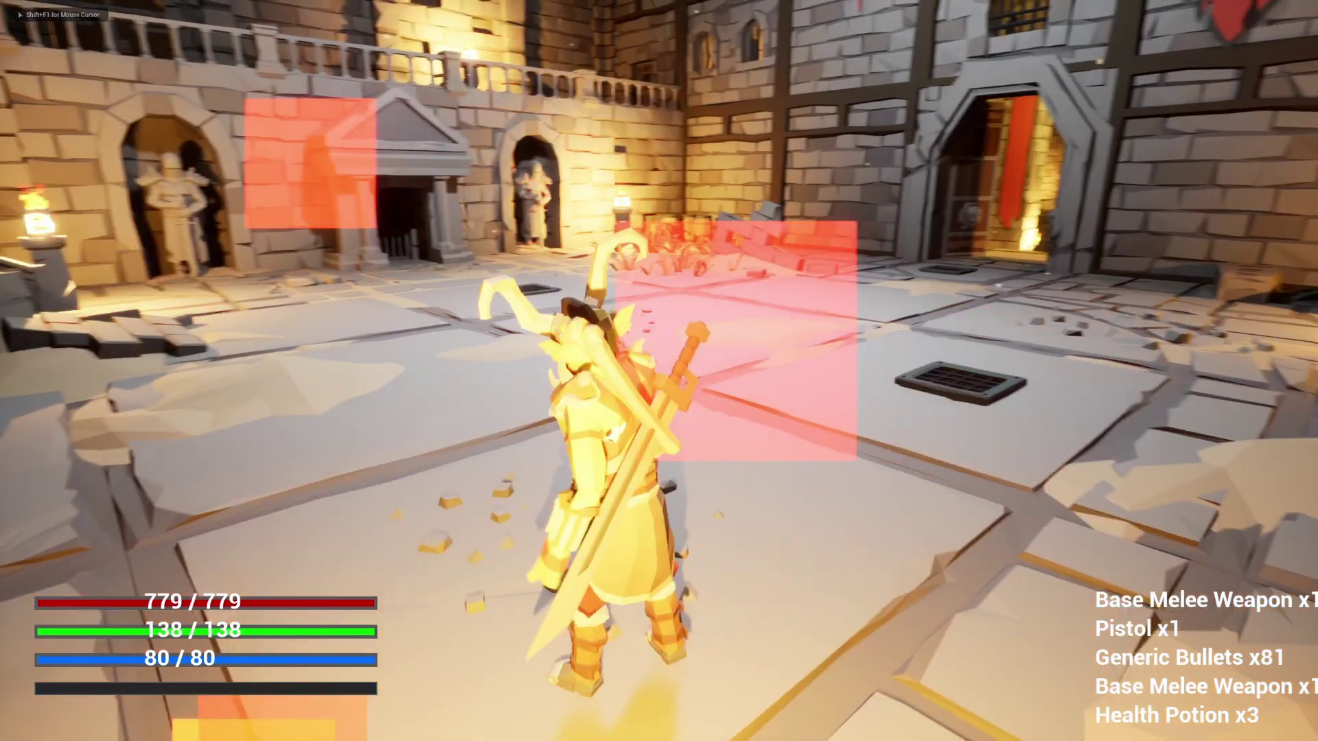
key("1")
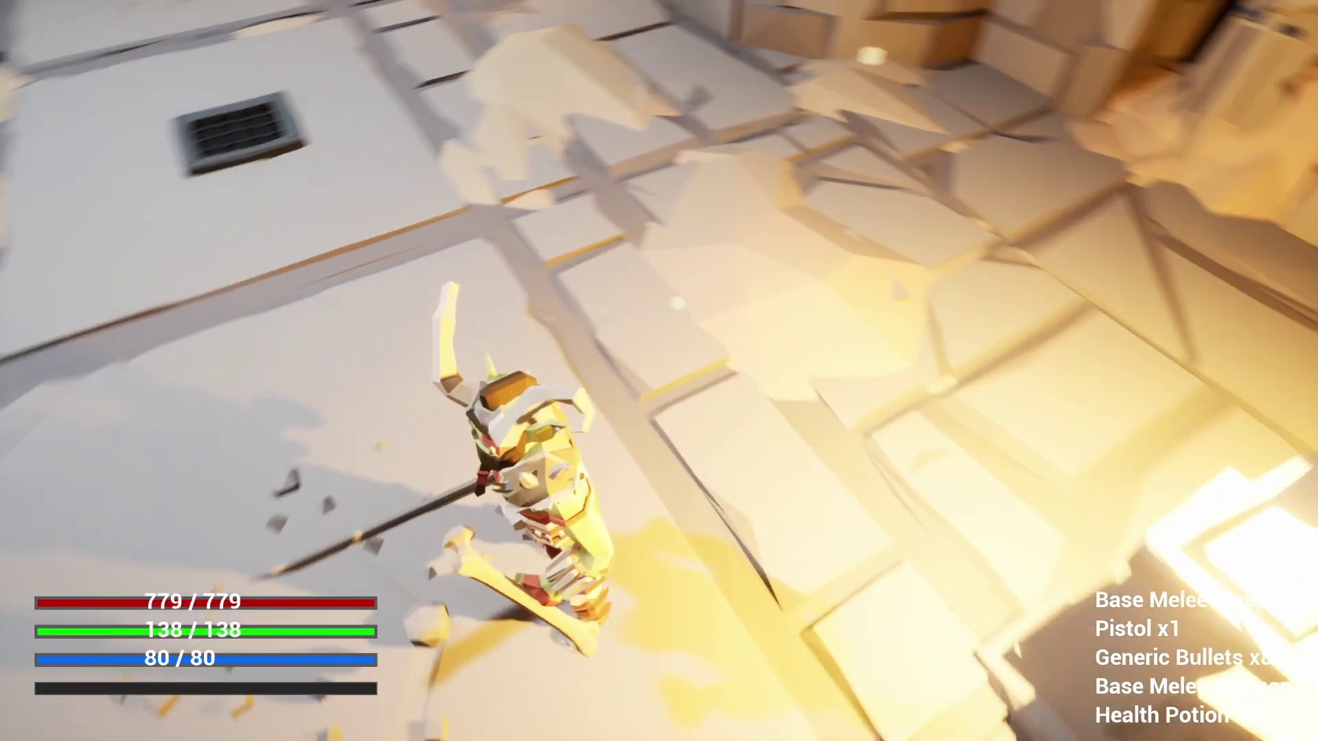
key("w")
key("w")
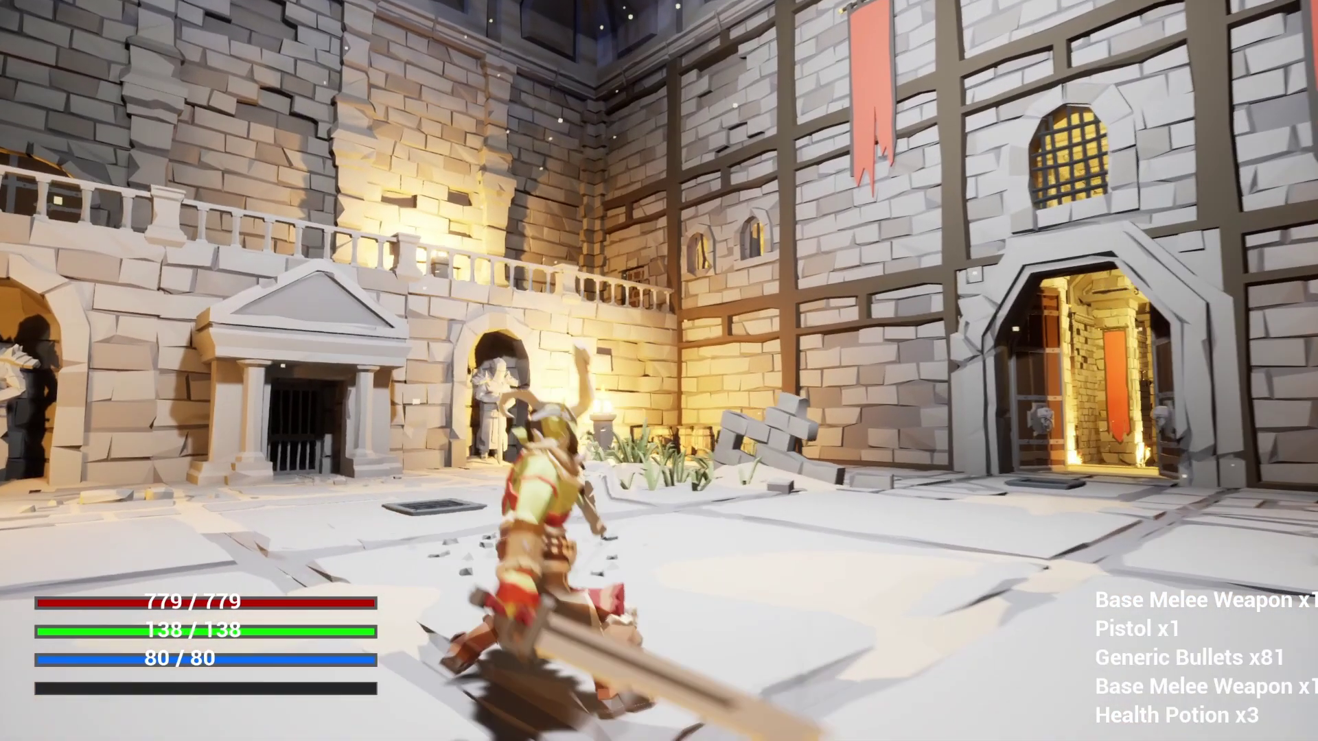
right_click(658, 371)
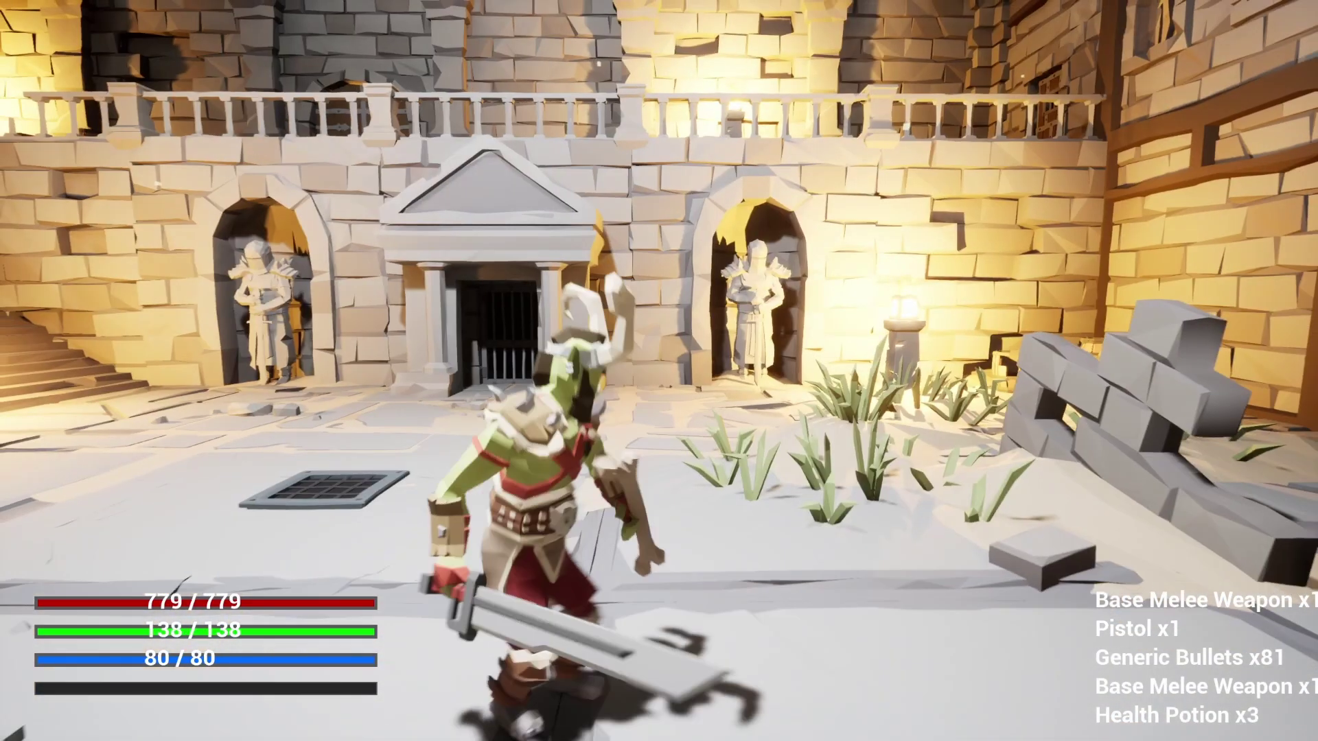
left_click(659, 370)
key("s")
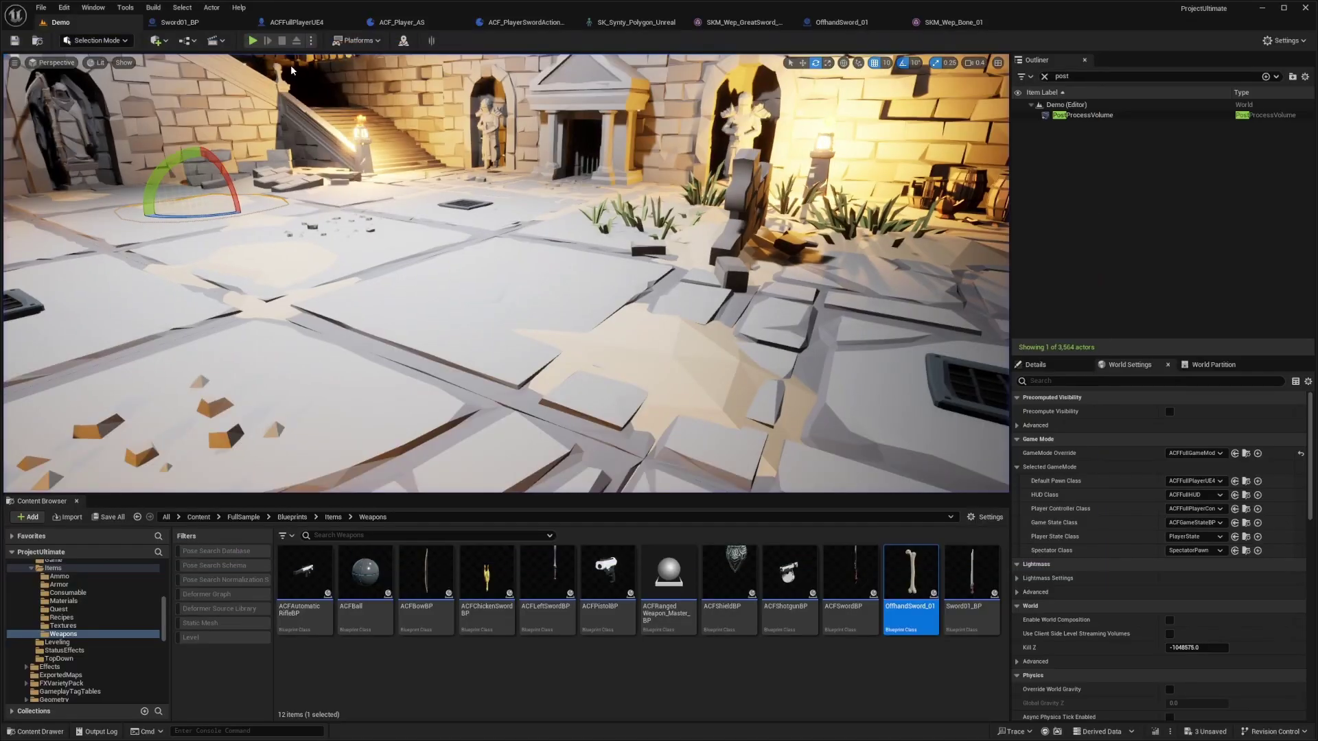
Place an ACFDefenderEnemyBP from FullSample/Blueprints/Characters/Enemies on the floor of the Demo level.
left_click(67, 567)
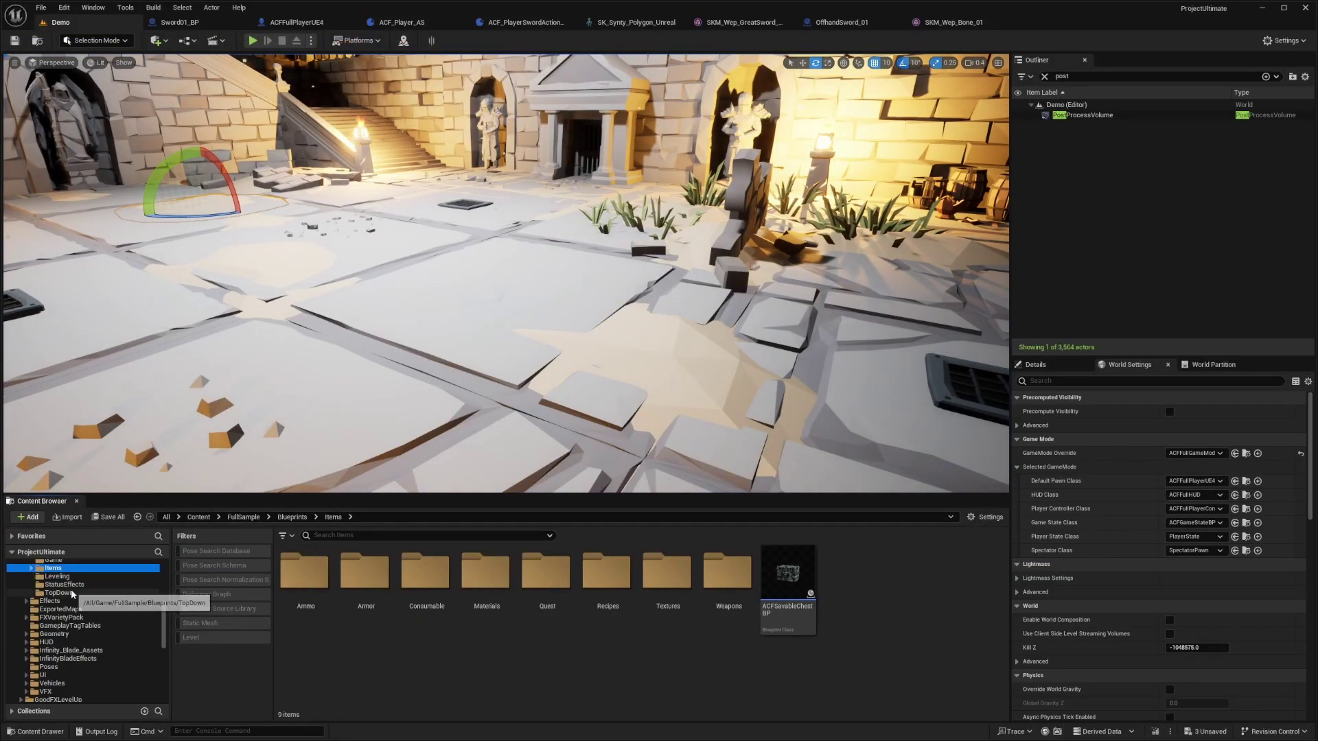
scroll(65, 618, "up", 5)
left_click(66, 623)
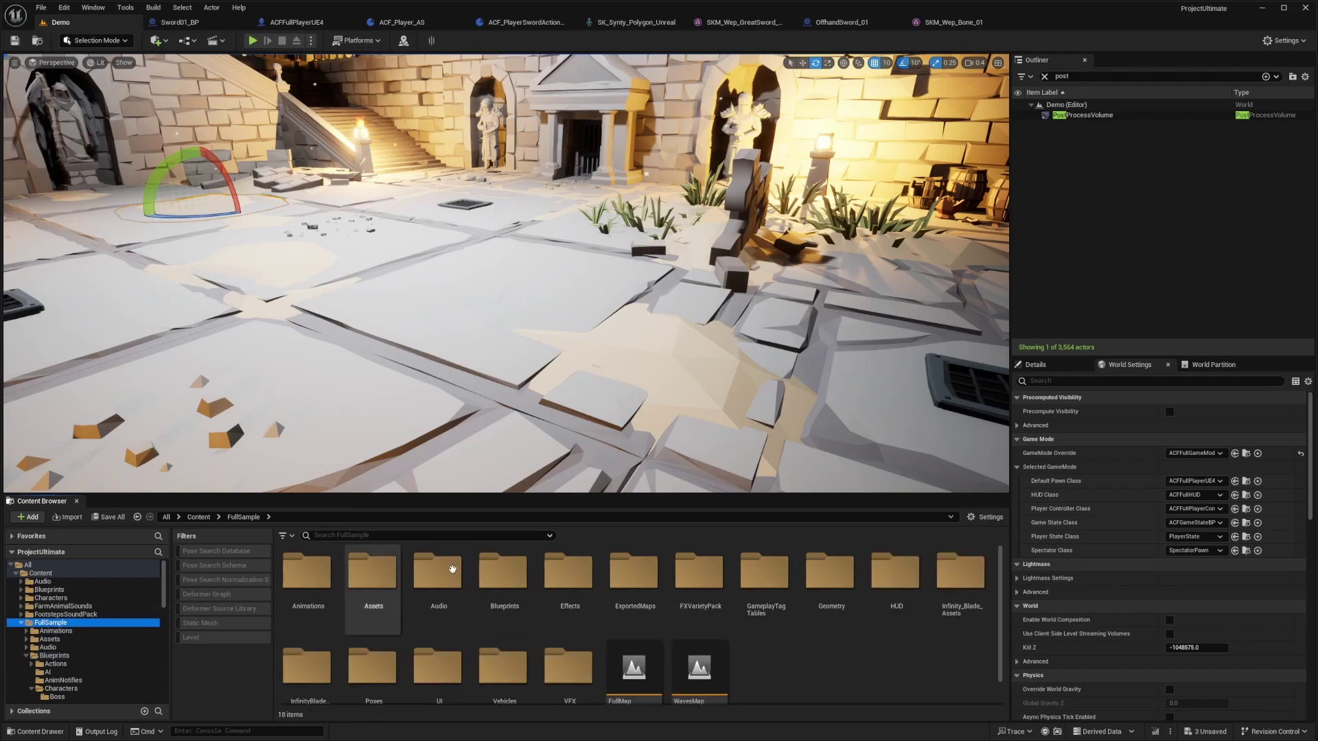
double_click(512, 579)
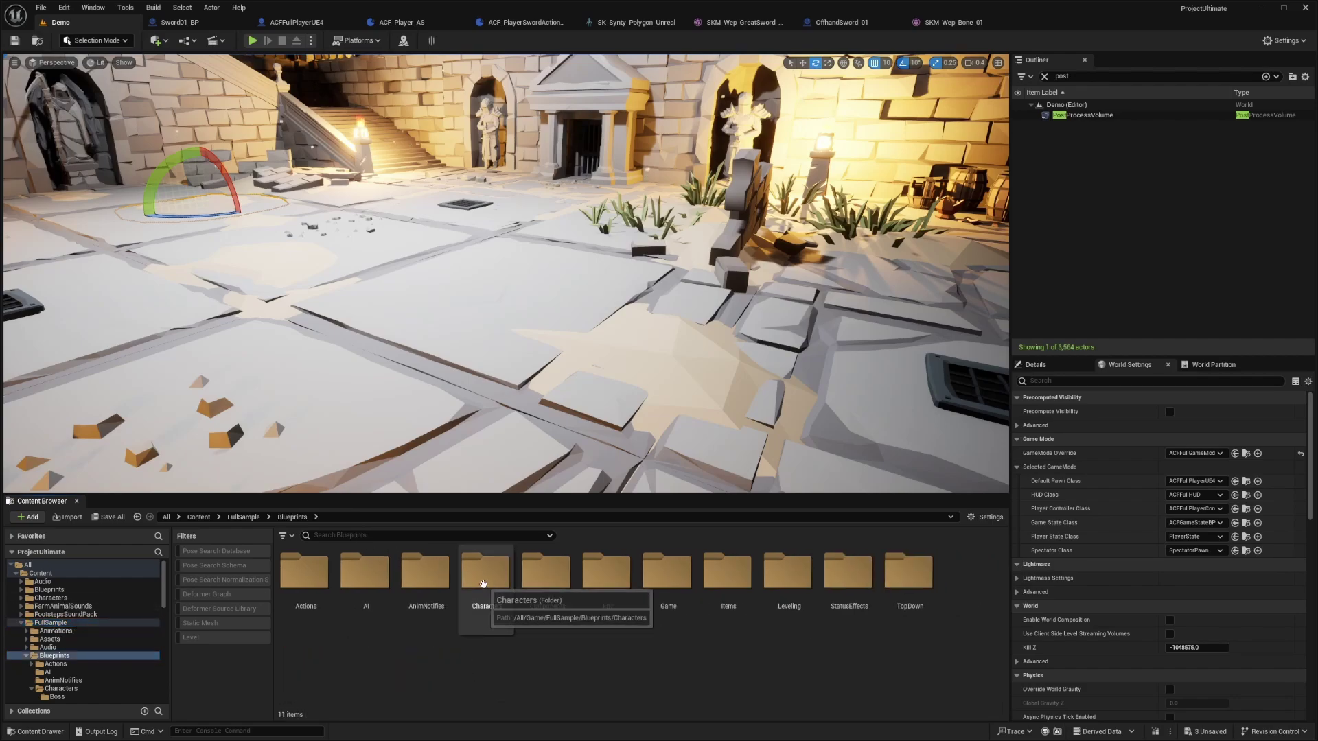
double_click(486, 576)
double_click(364, 576)
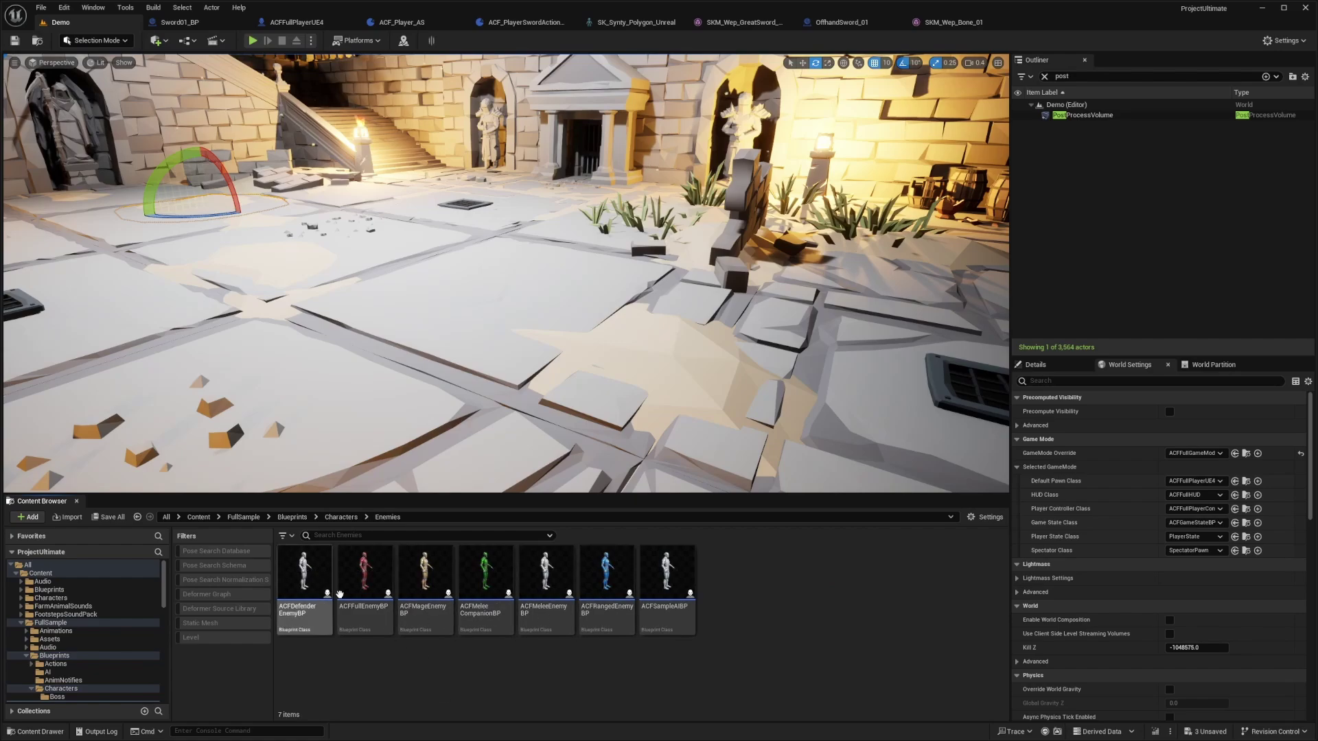
left_click_drag(304, 574, 268, 315)
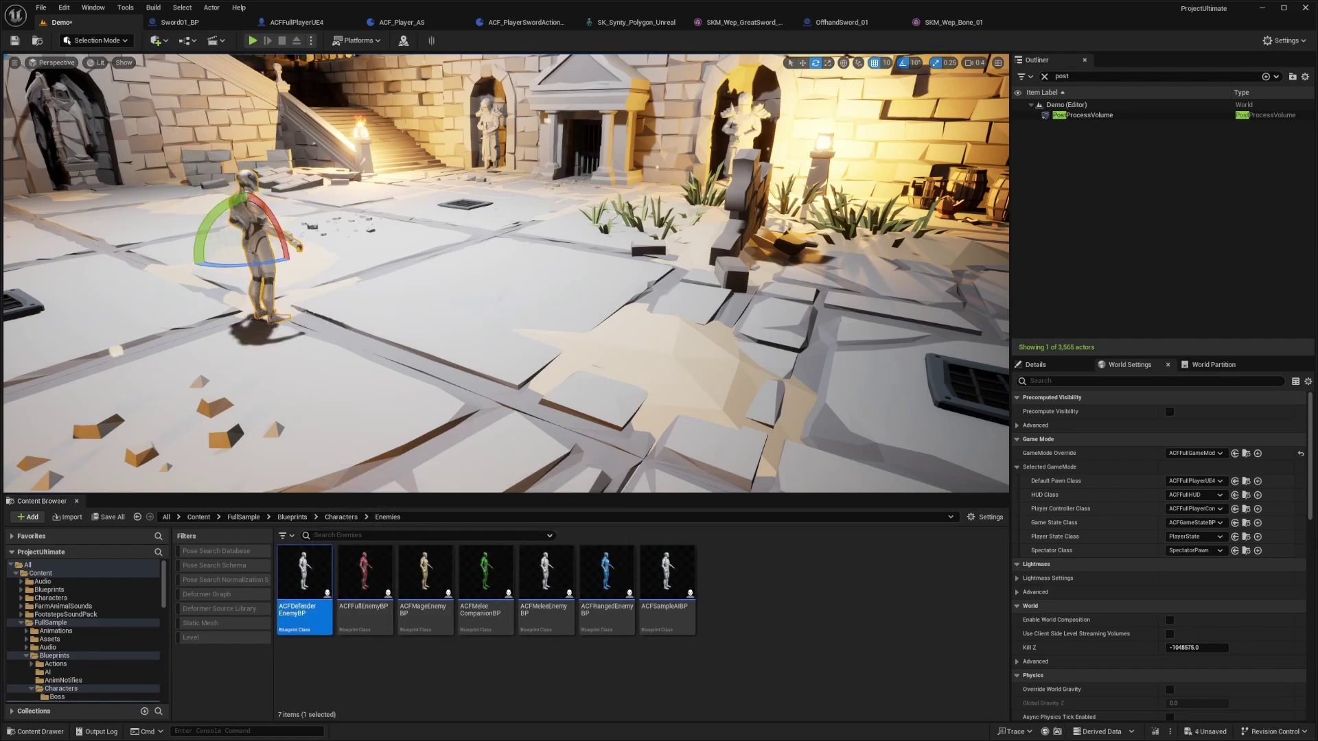
key("f")
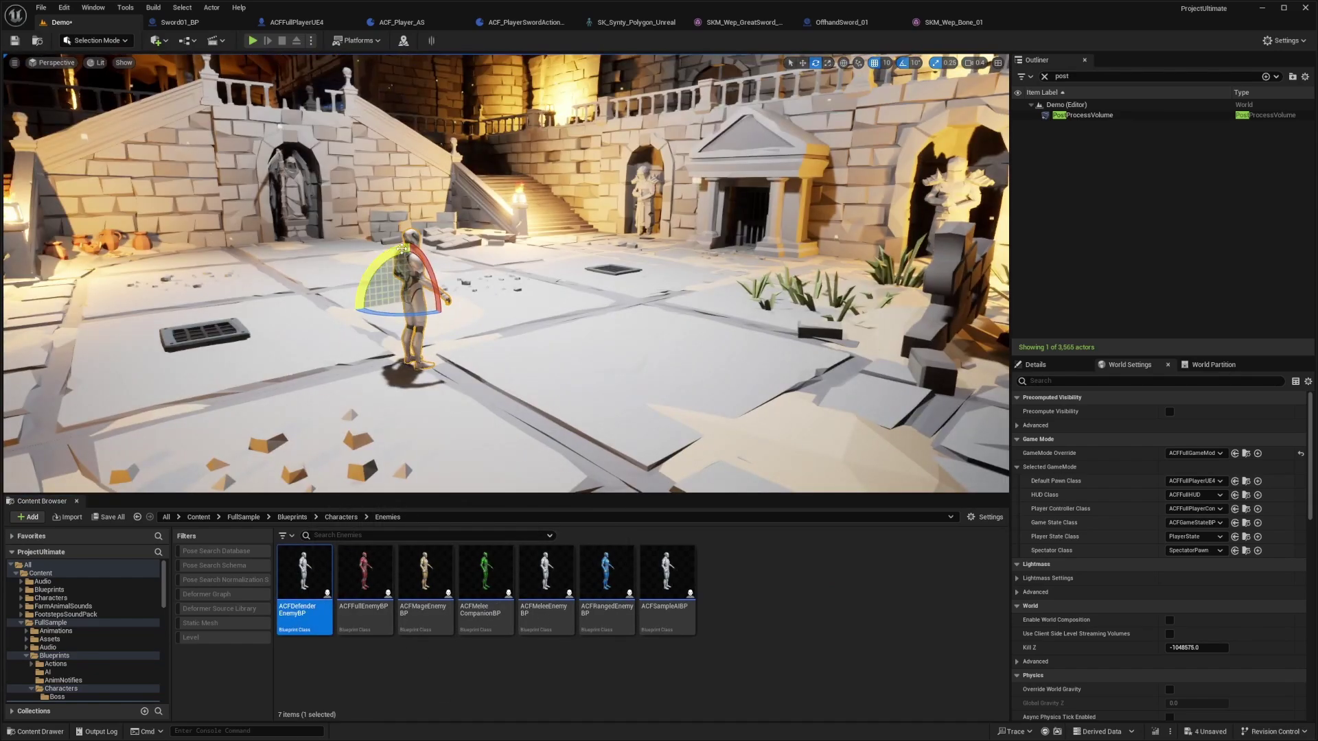
Play-test the level and run the player toward the placed defender enemy.
key("alt+p")
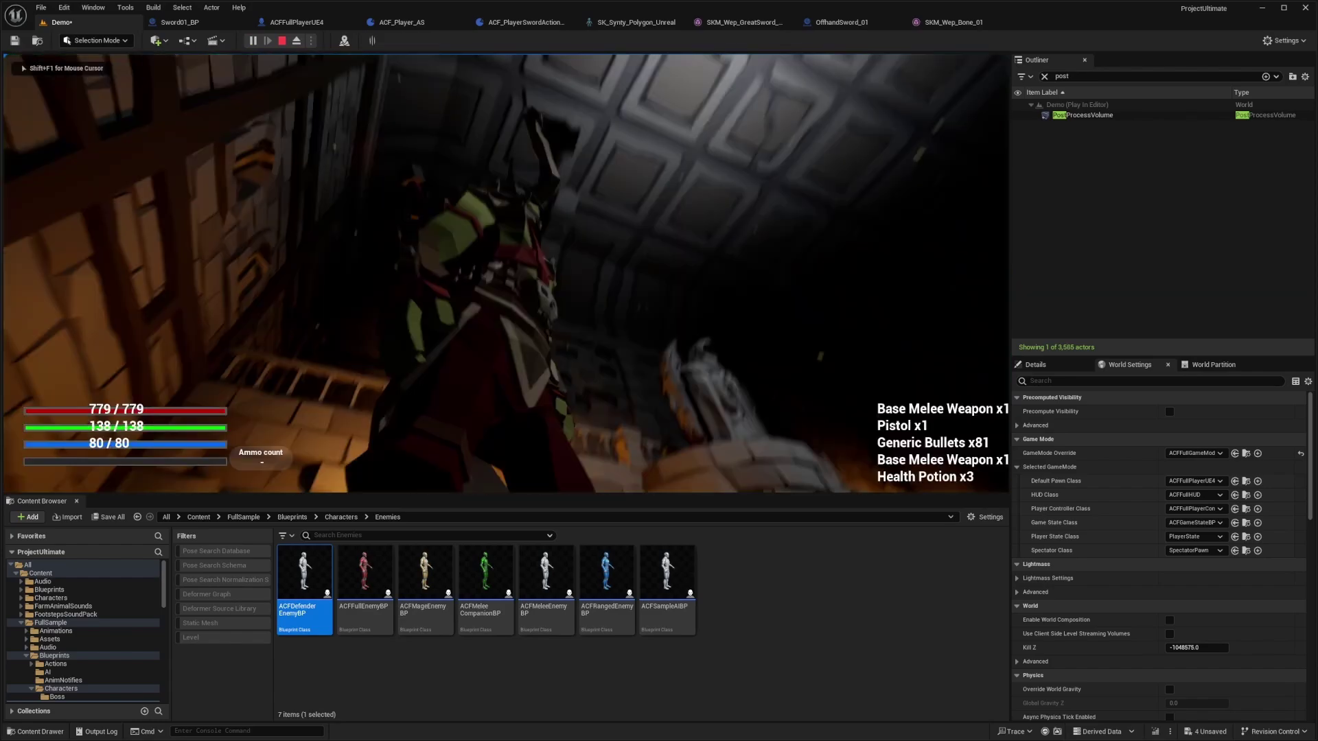
key("w")
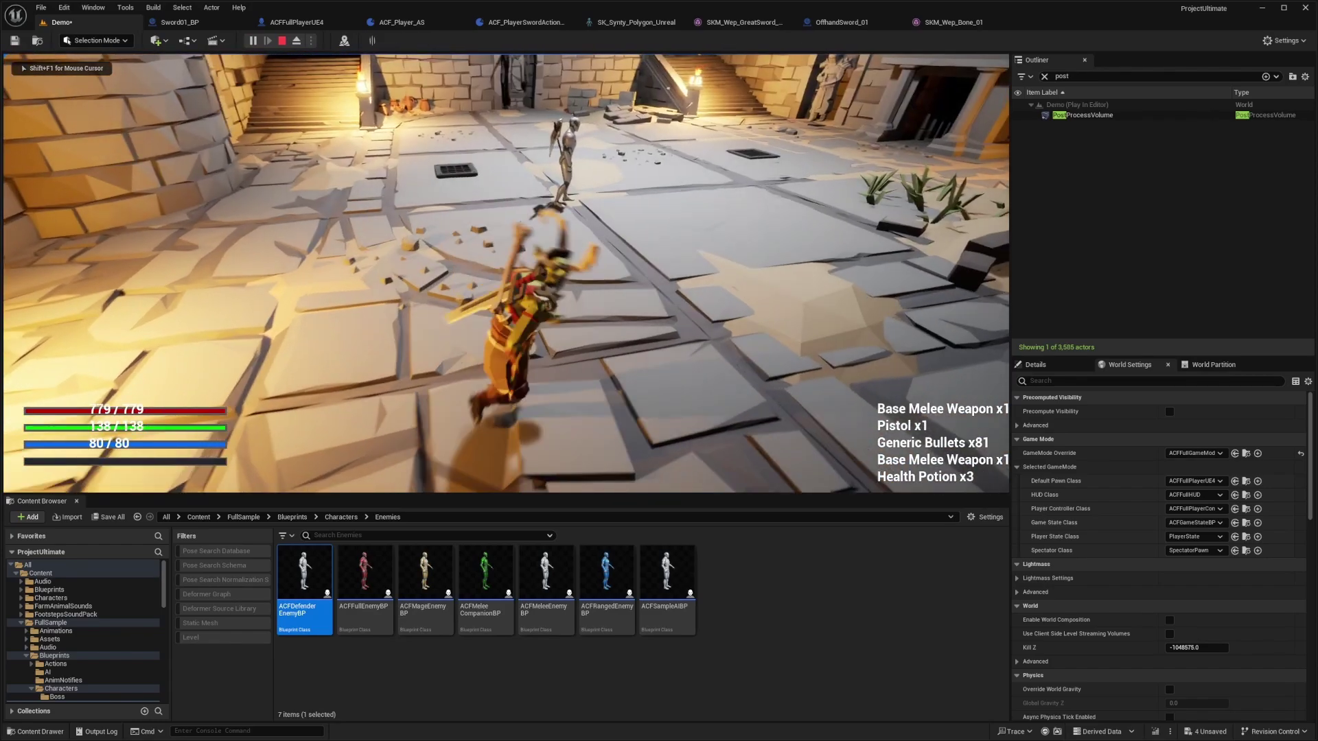
key("d")
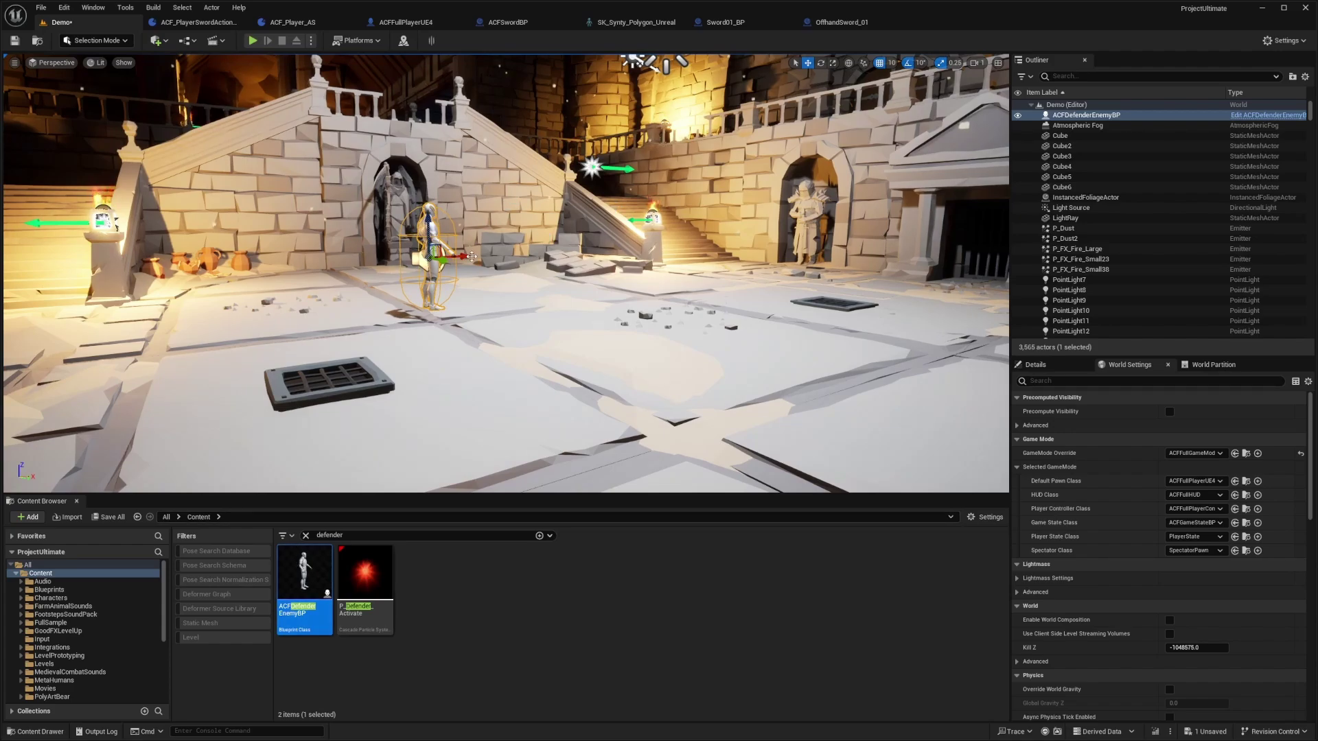
Add a NavMeshBoundsVolume to the Demo level near the defender enemy and scale it over the surrounding floor.
right_click_drag(414, 233, 393, 233)
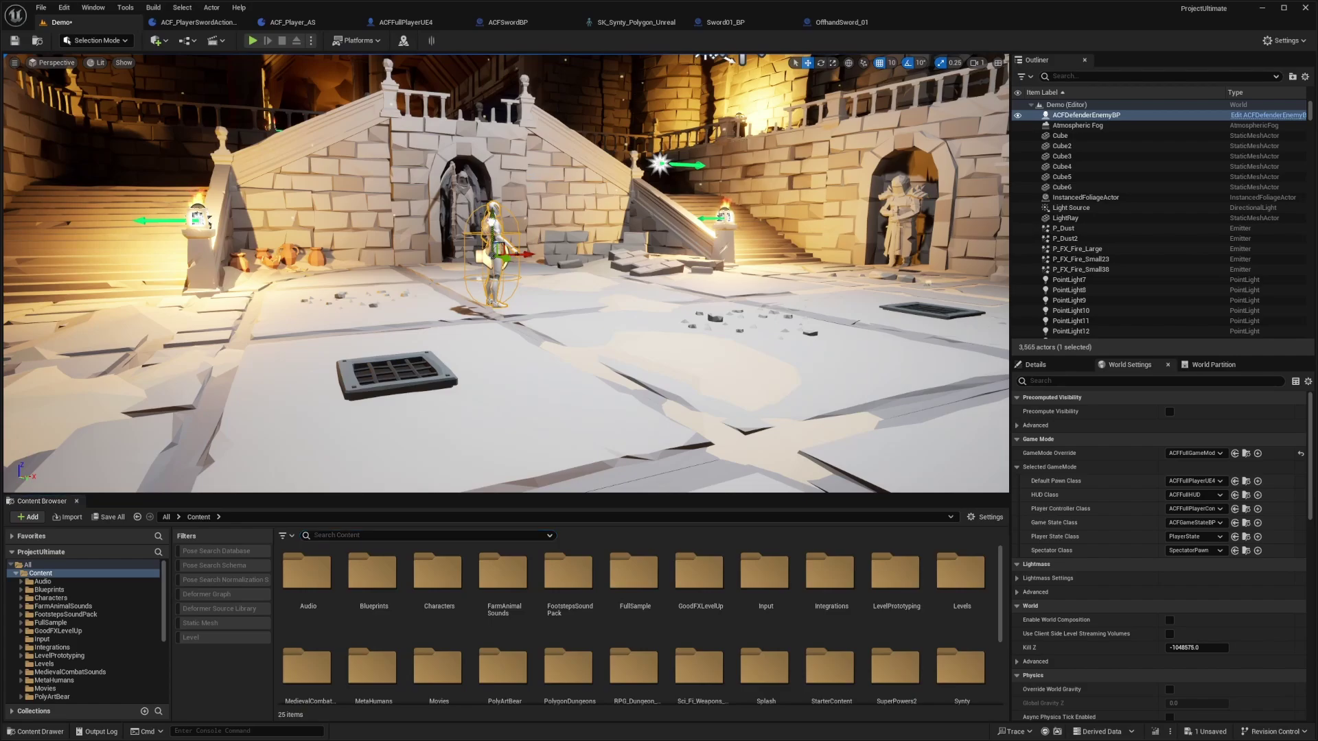
right_click_drag(512, 336, 523, 336)
key("e")
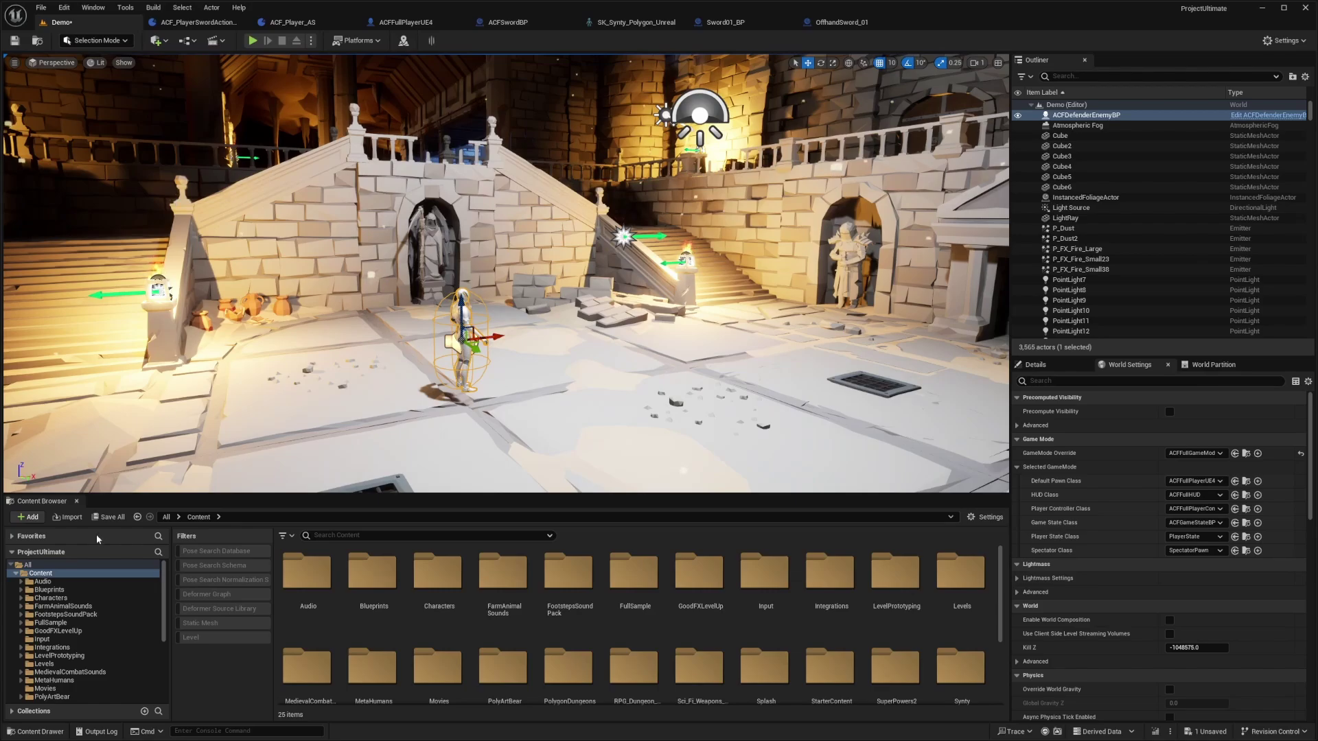
left_click(51, 574)
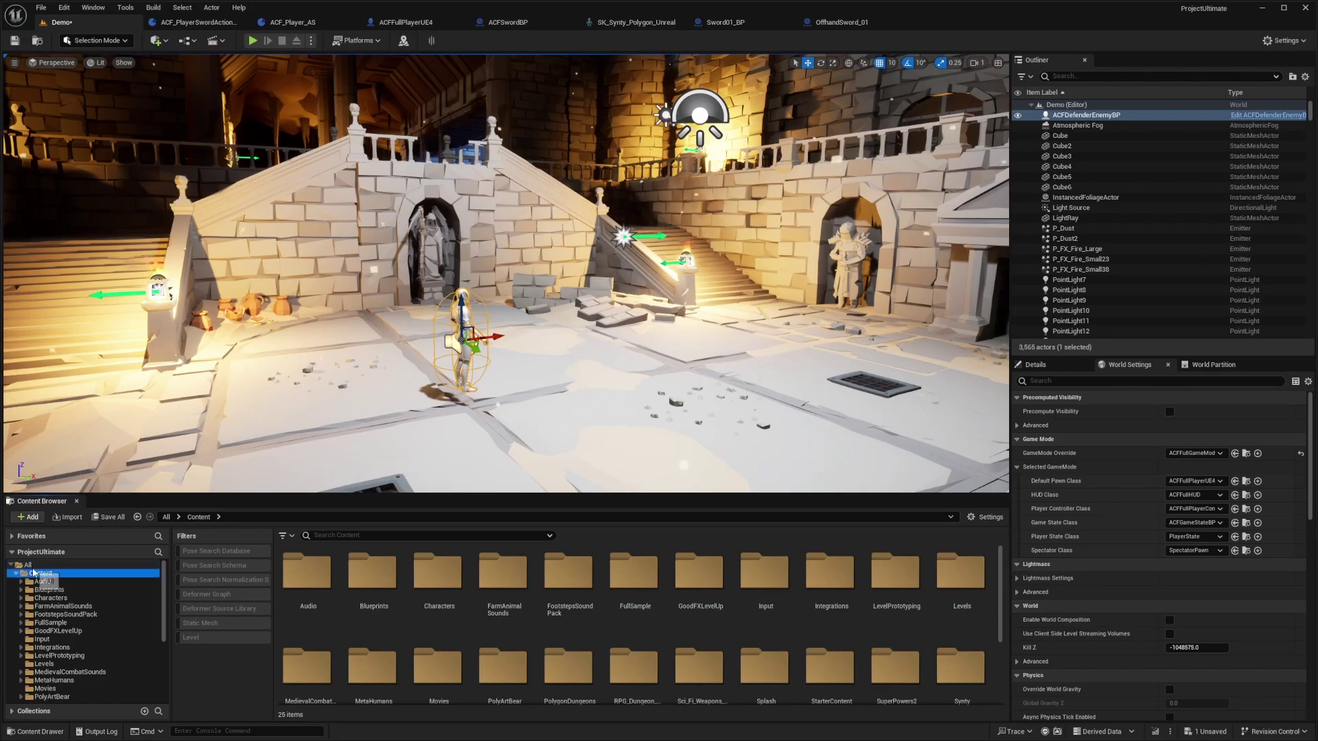
left_click(29, 565)
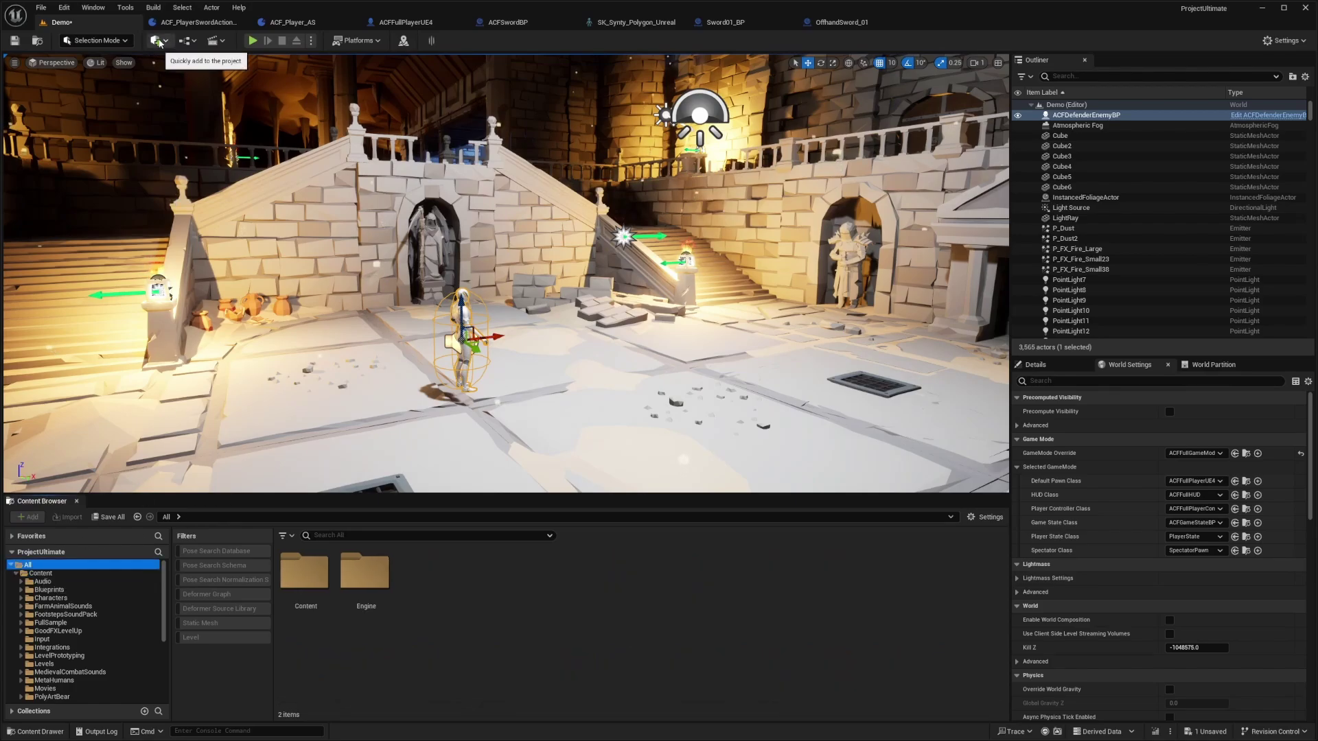
left_click(156, 41)
type("n")
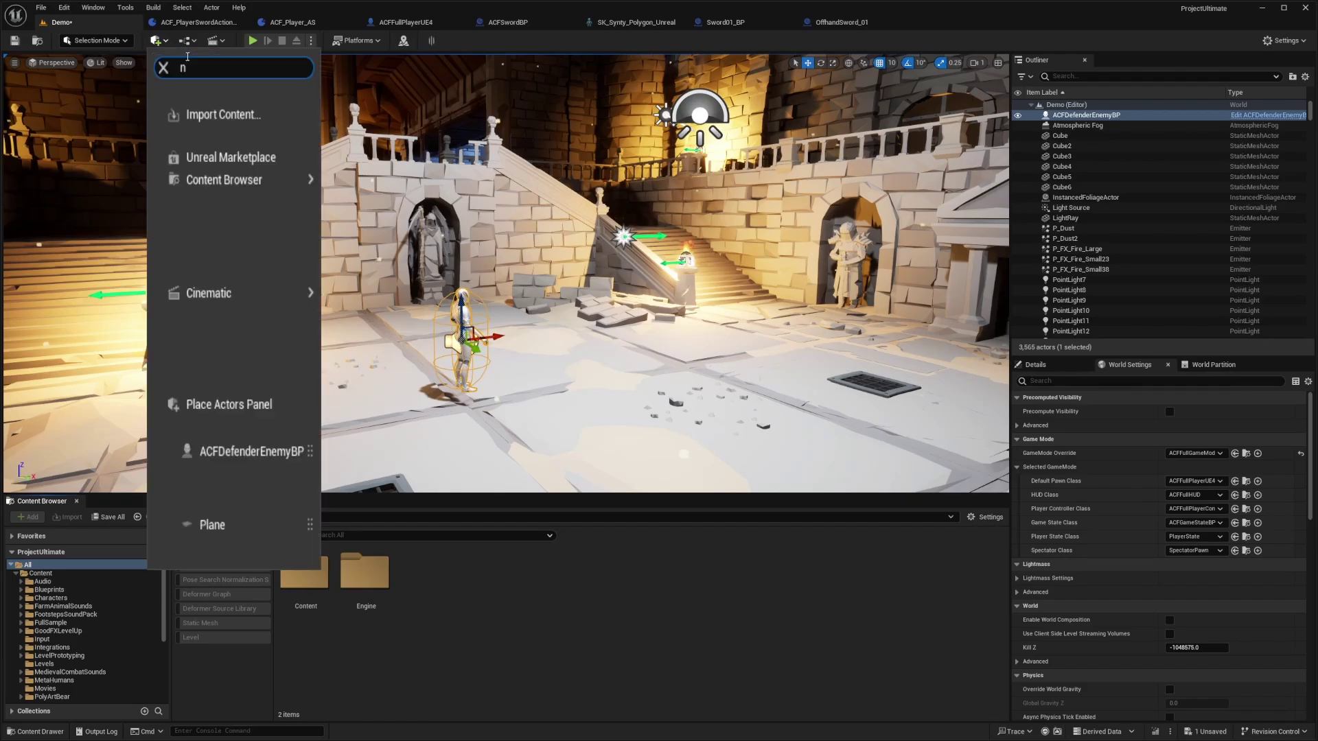
type("avm")
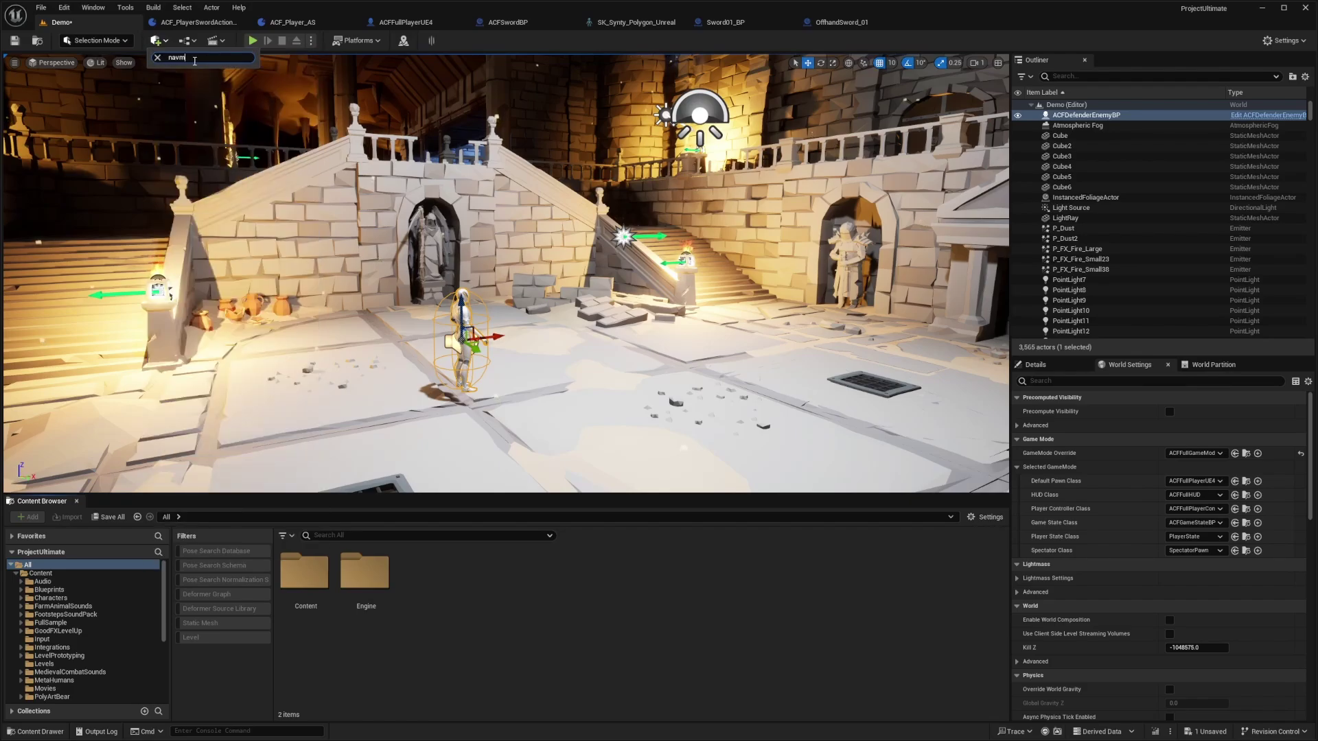
key("BackSpace")
left_click(226, 79)
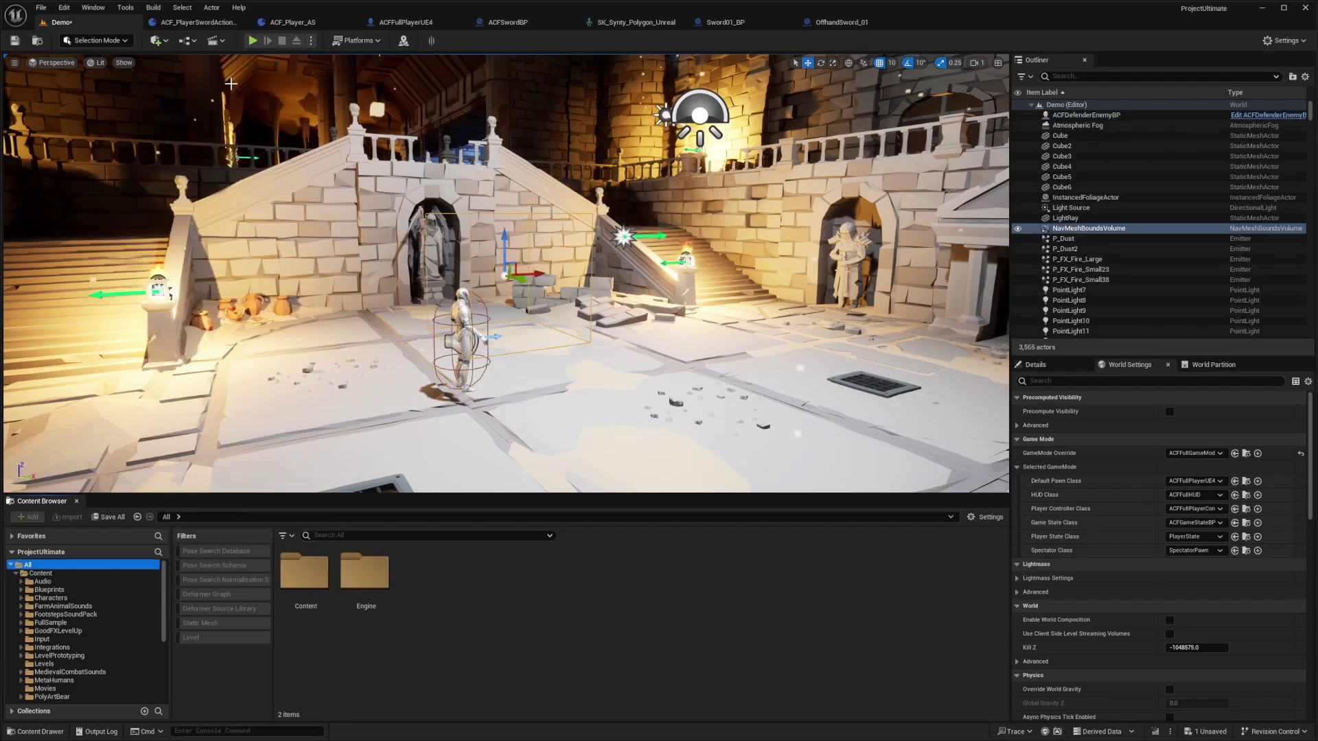
key("r")
left_click_drag(459, 250, 491, 237)
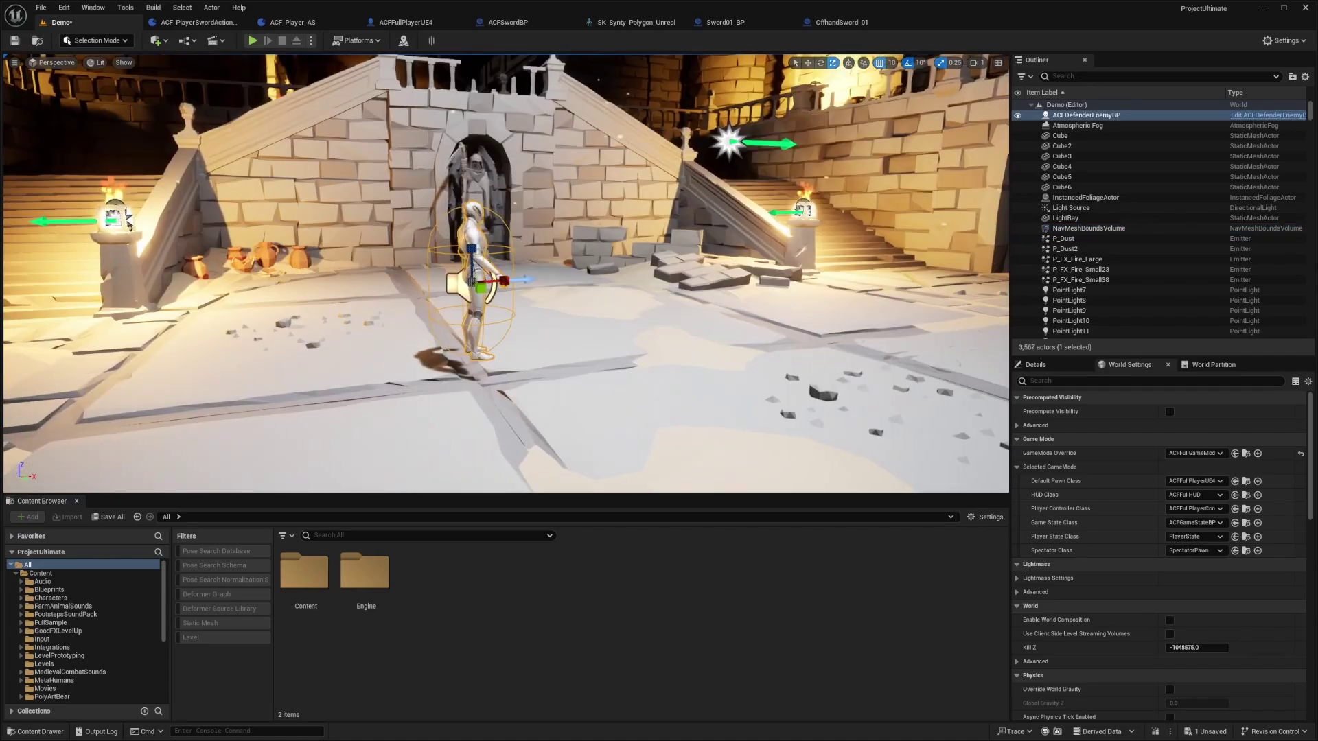
Play-test the Demo level full screen, drawing both weapons and fighting the defender enemy, then end the test.
right_click_drag(610, 227, 610, 199)
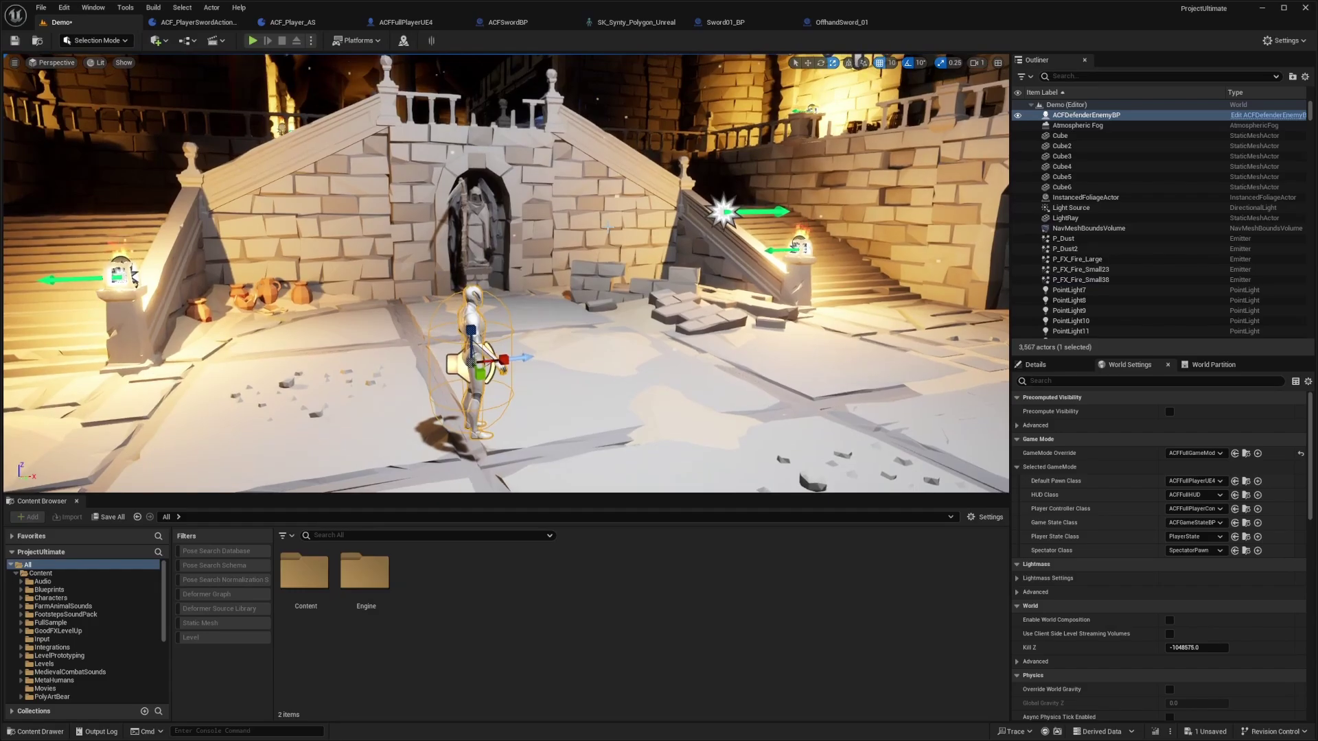
key("F11")
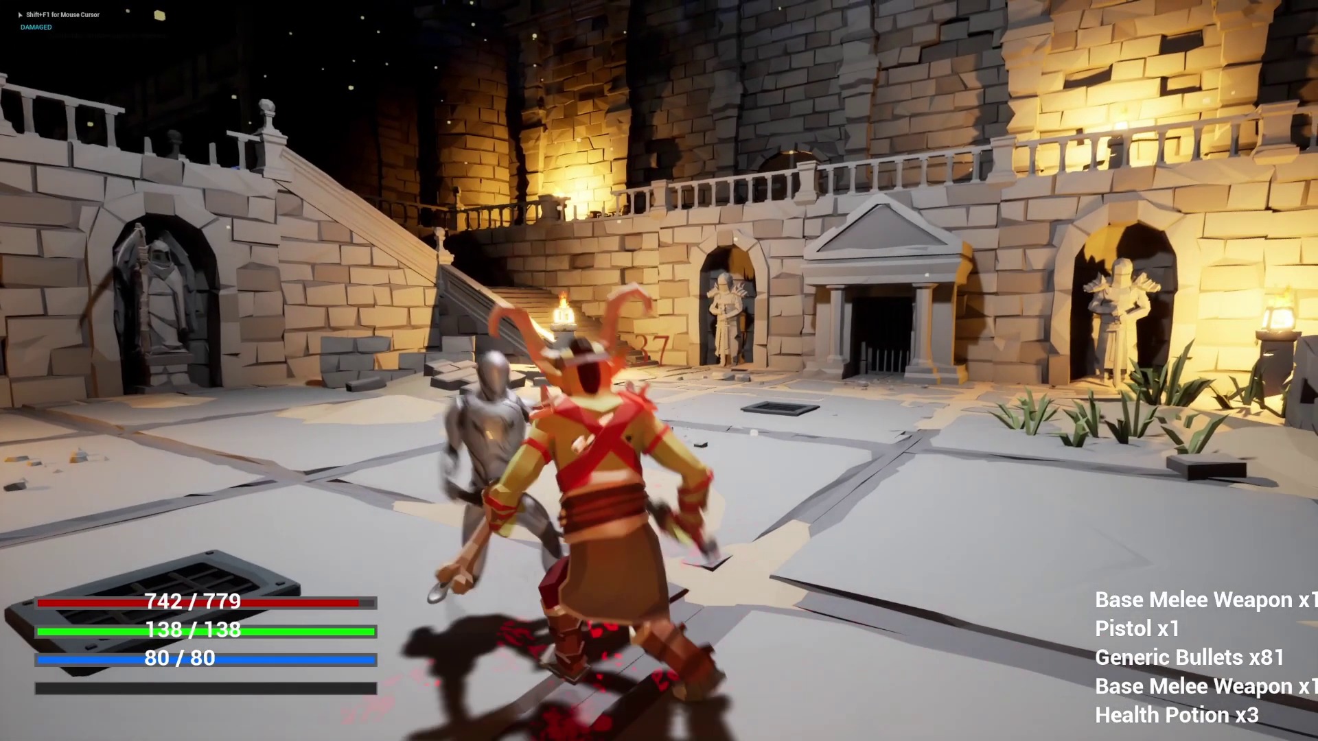
key("q")
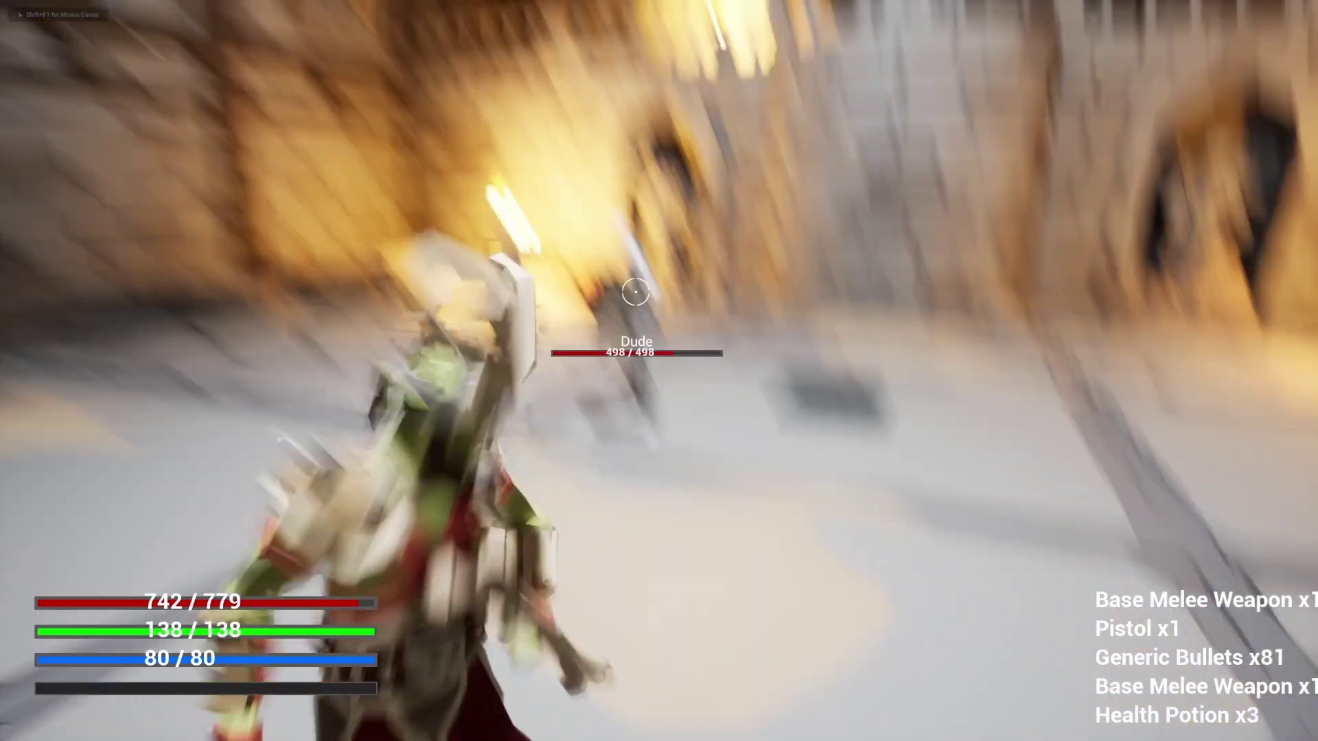
key("a")
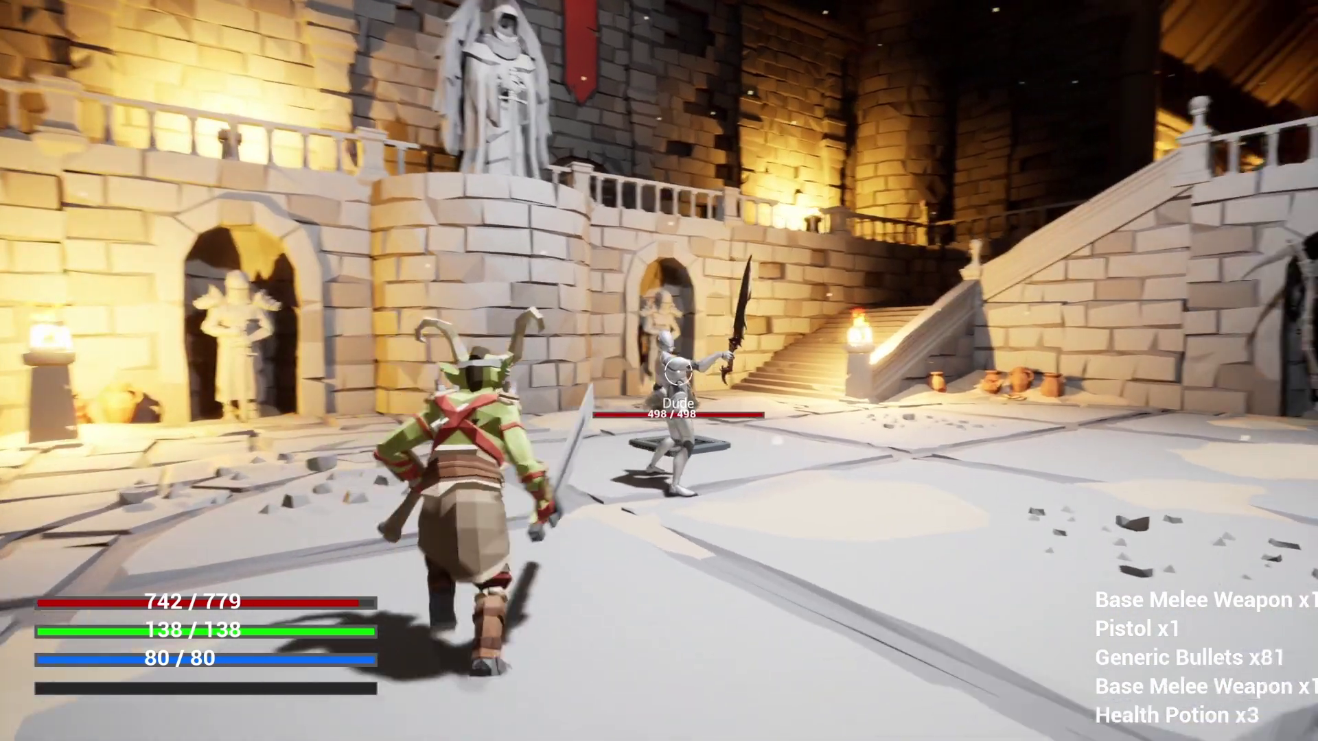
key("w")
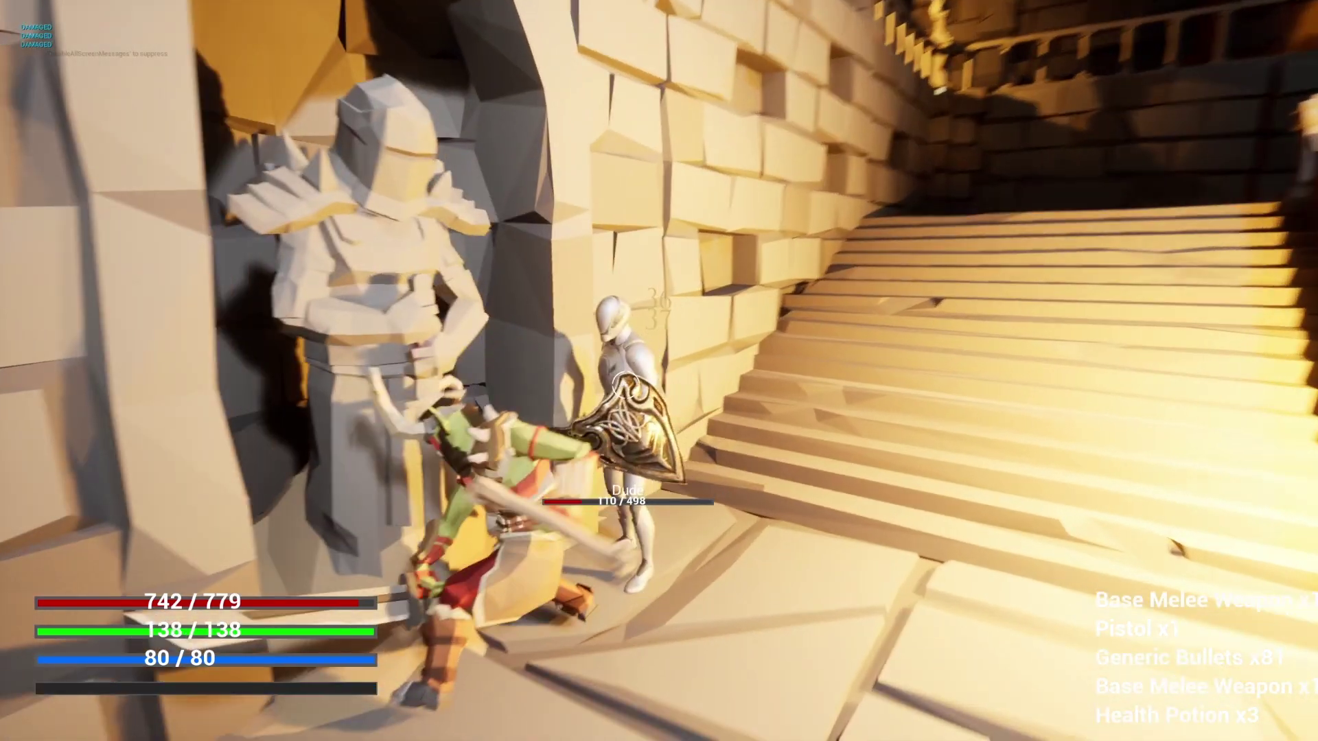
key("d")
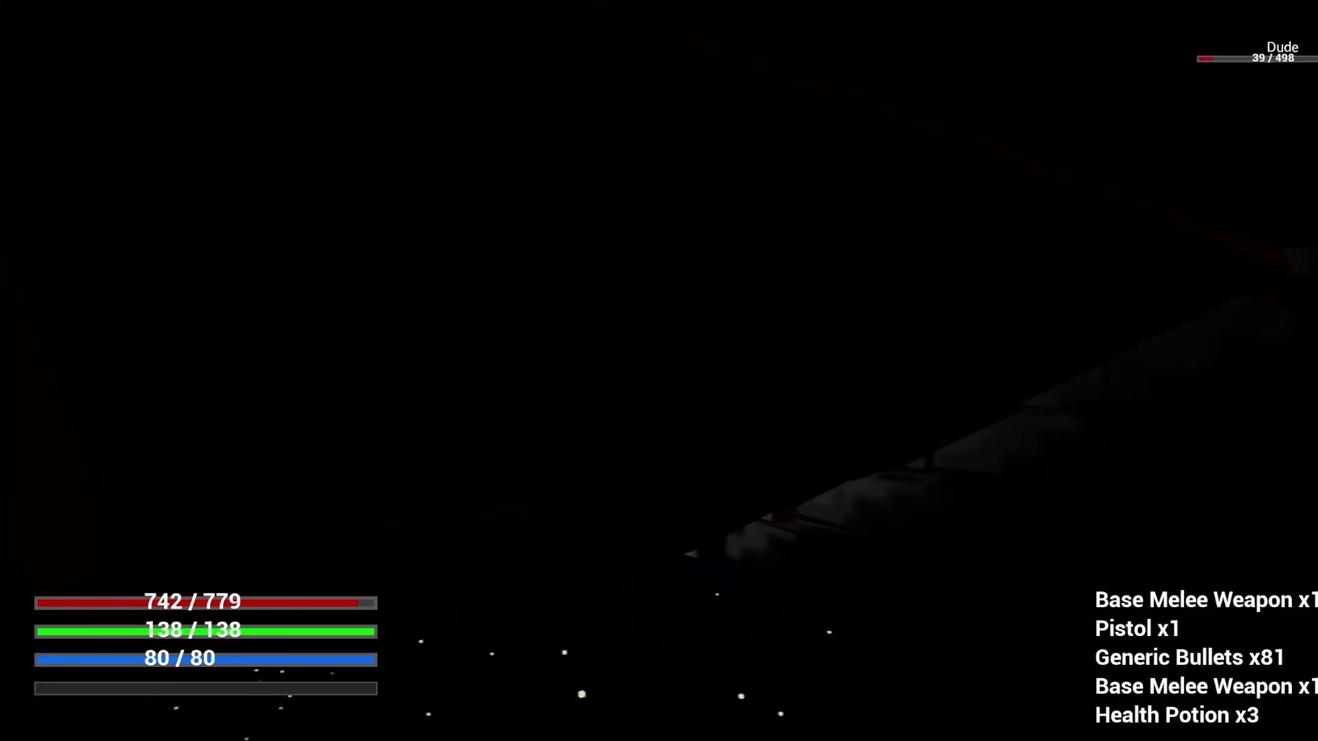
key("s")
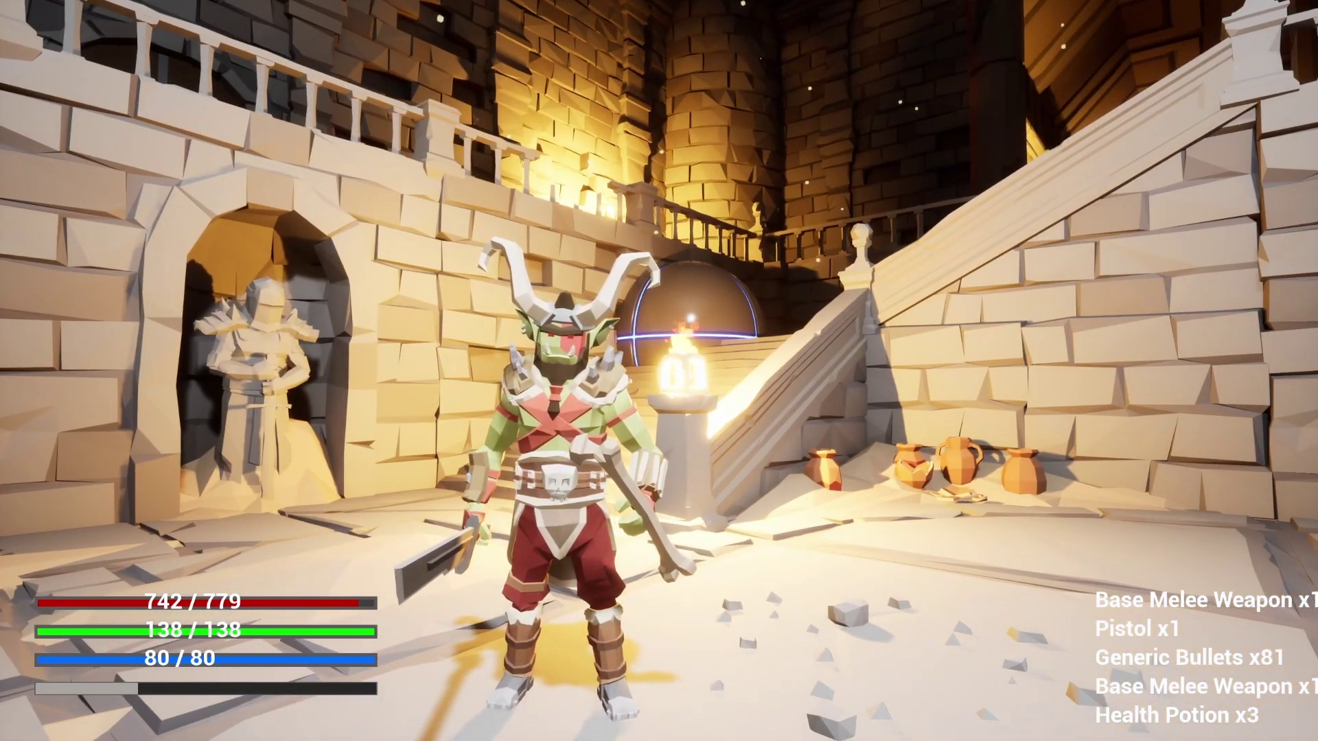
key("Escape")
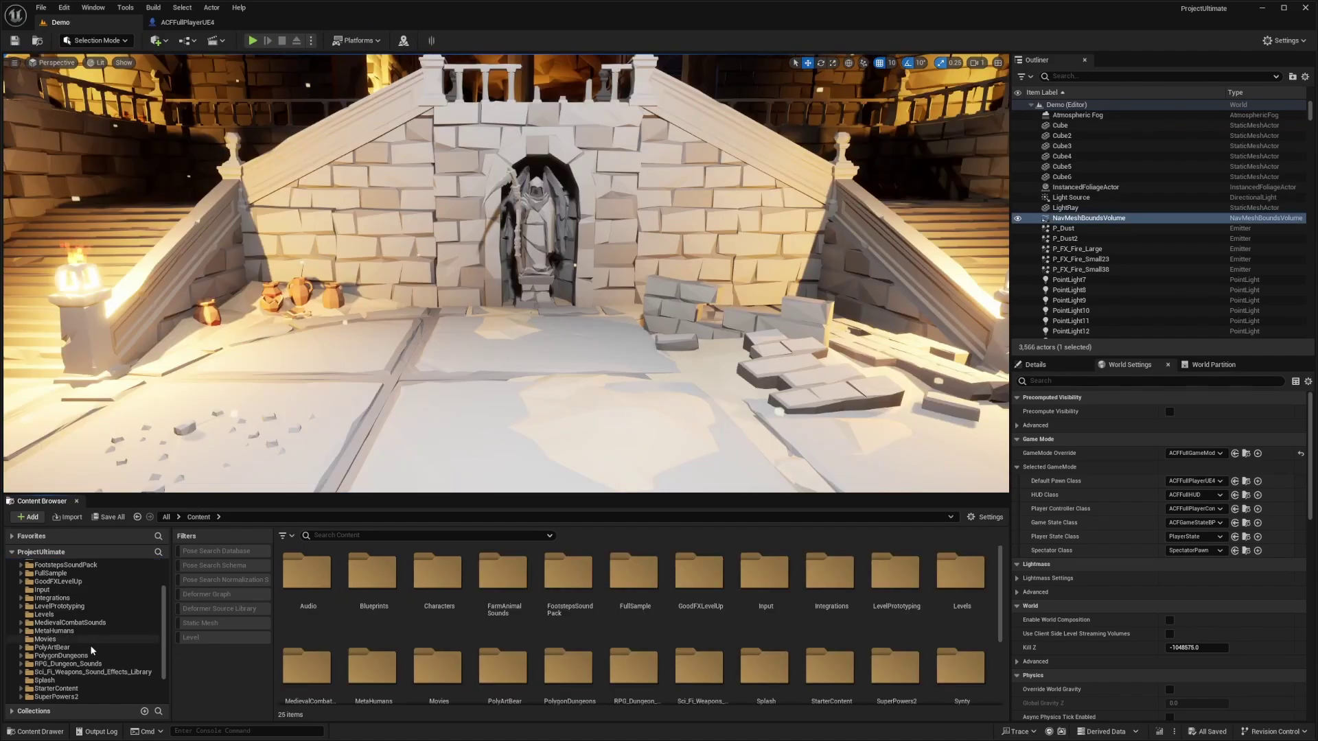
Find the skeletal mesh SKM_Wep_Shield_Ornate_01 in PolygonDungeons/Meshes/Weapons and open its name for editing.
left_click(72, 655)
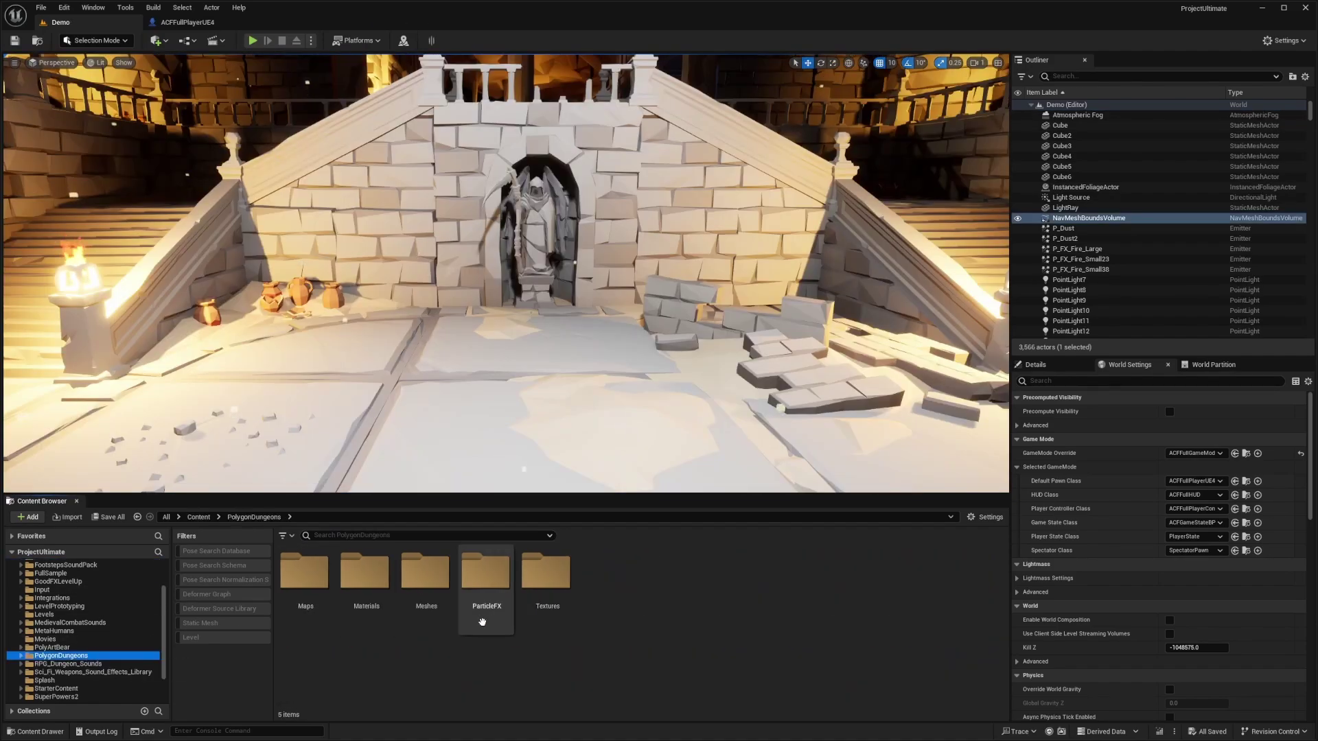
left_click(432, 597)
double_click(432, 590)
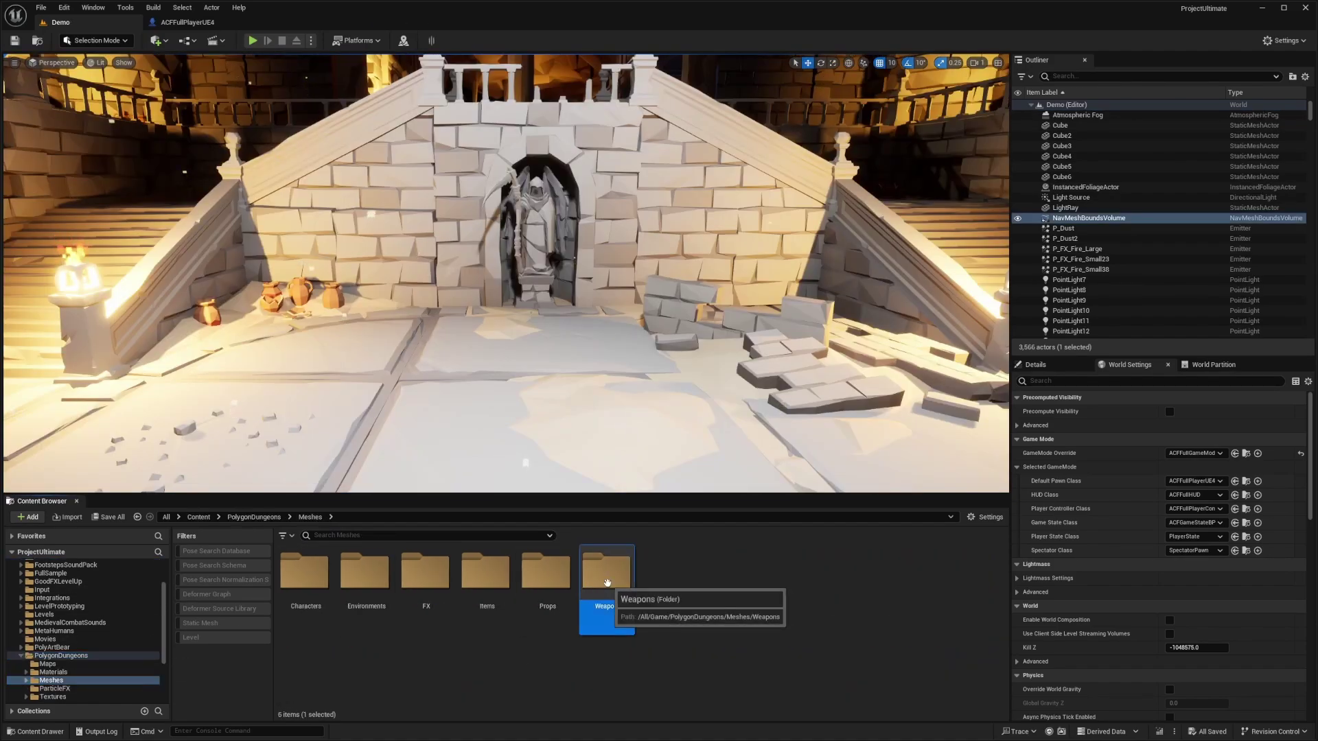
double_click(604, 573)
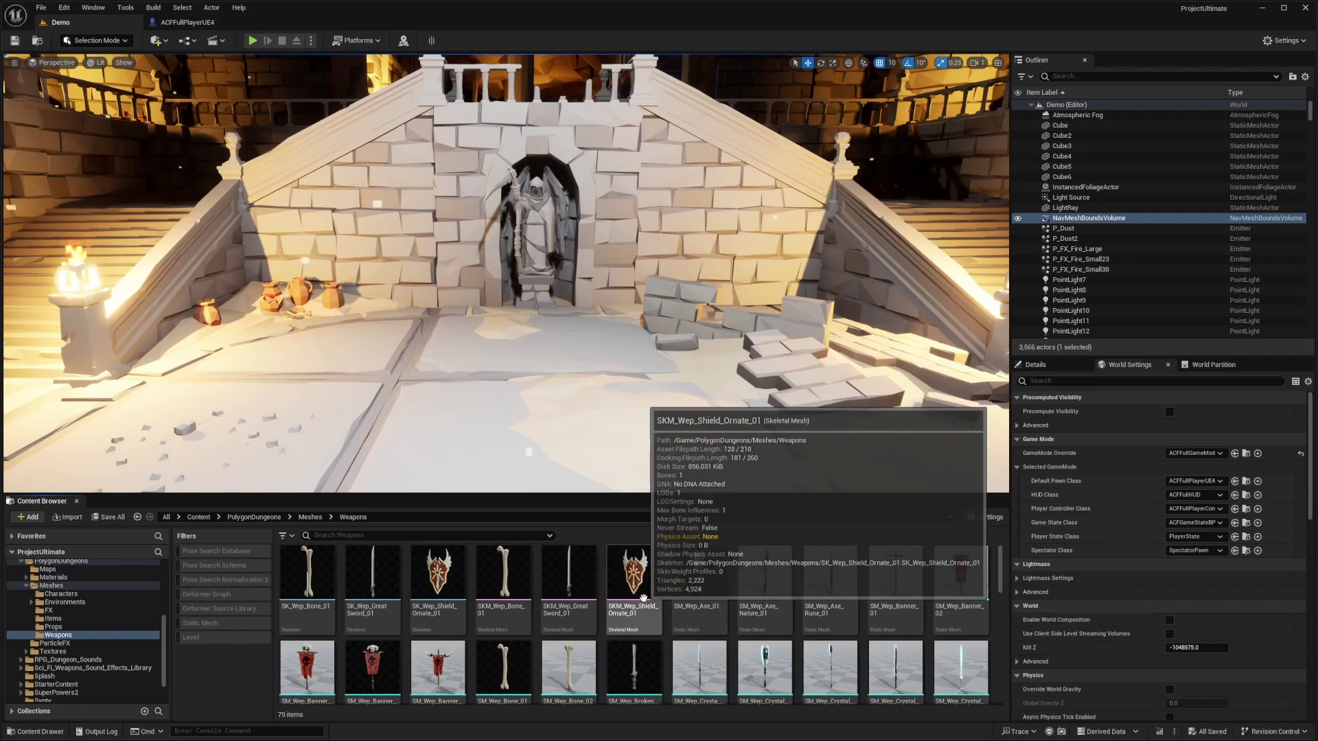
left_click(649, 594)
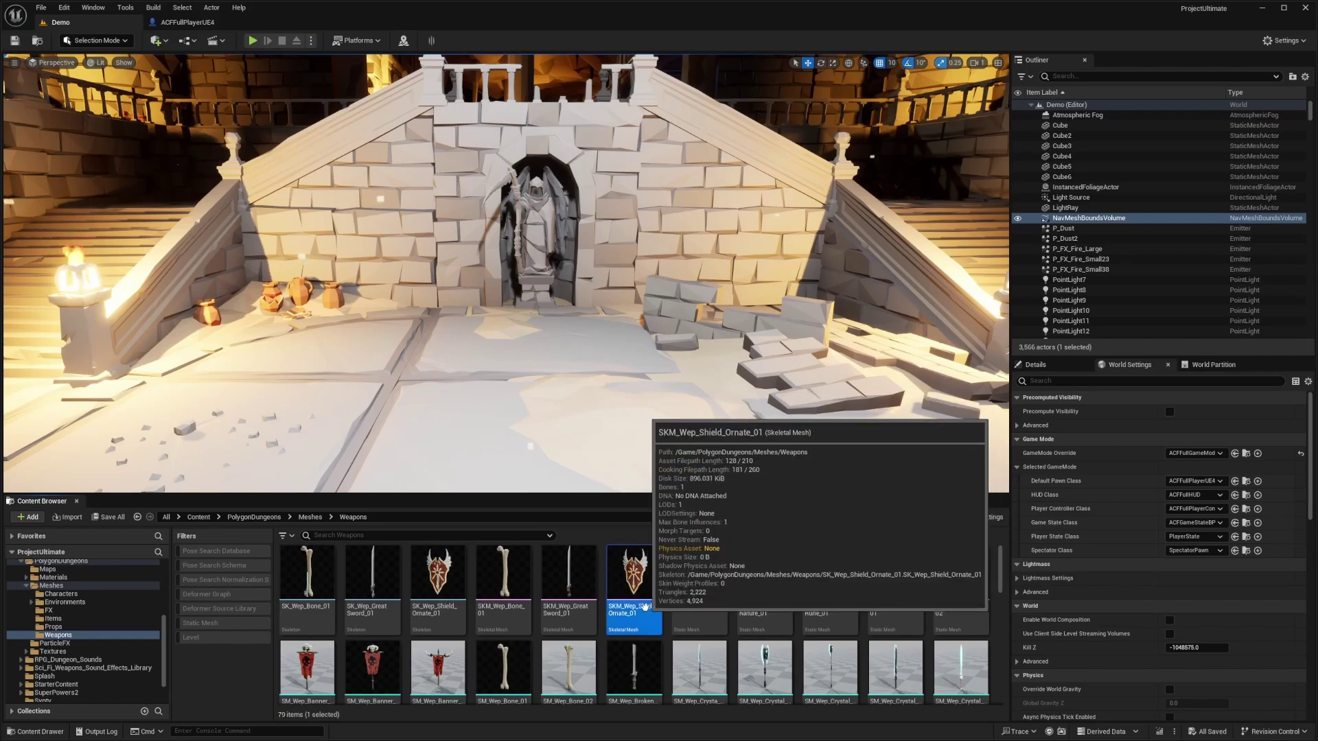
key("F2")
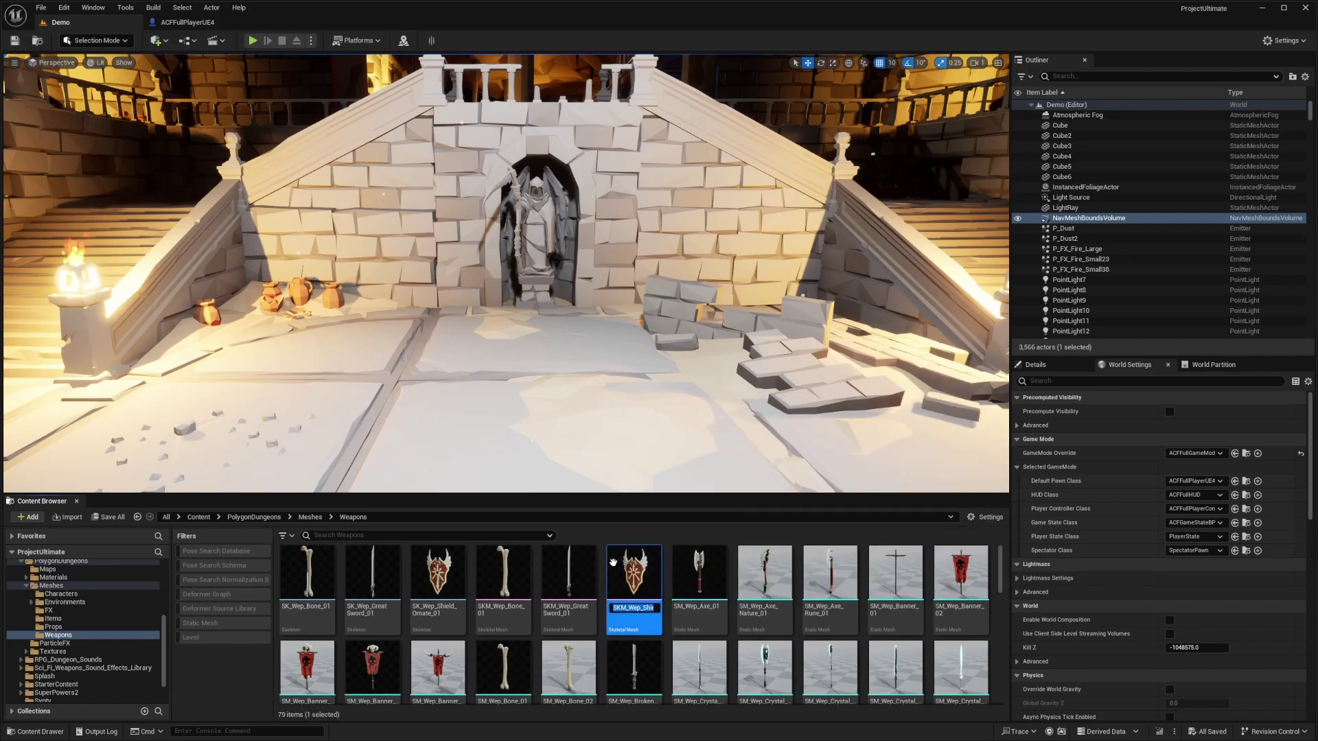
Open the FullSample/Blueprints/Items/Weapons folder.
scroll(103, 623, "up", 4)
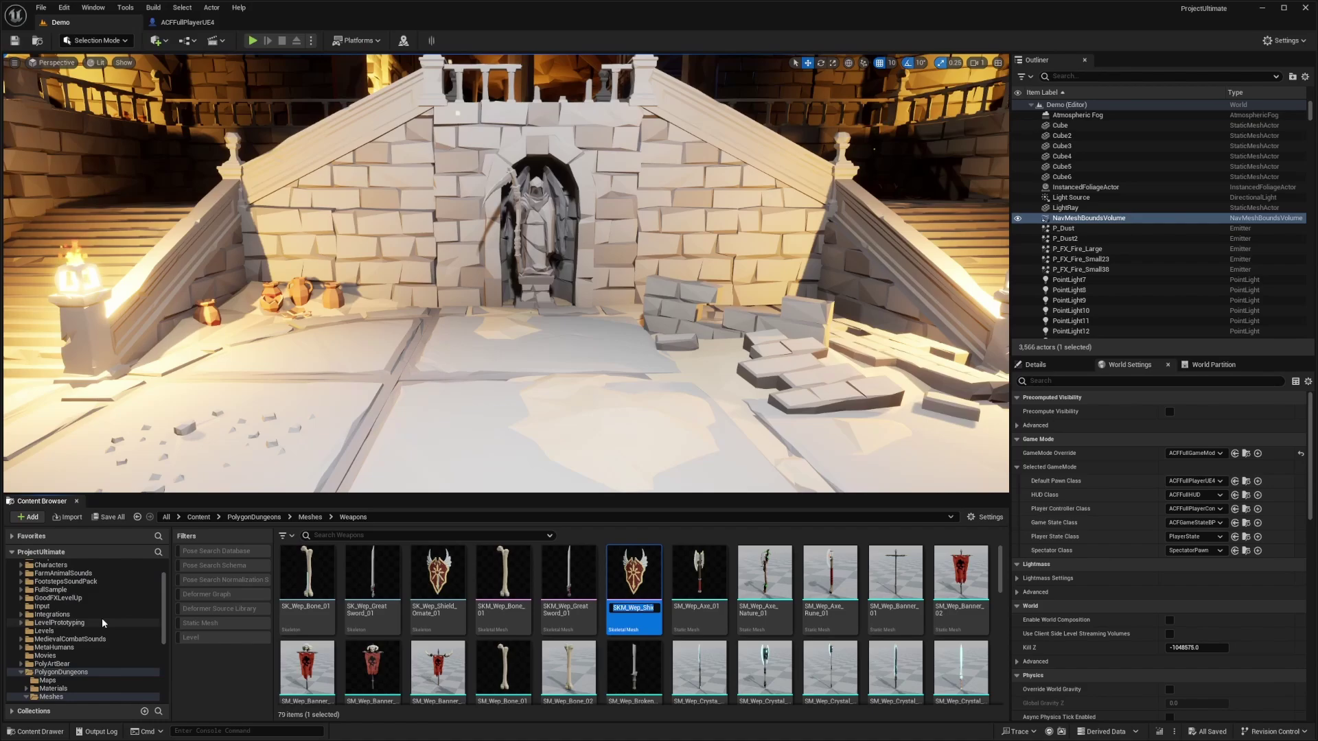
left_click(60, 591)
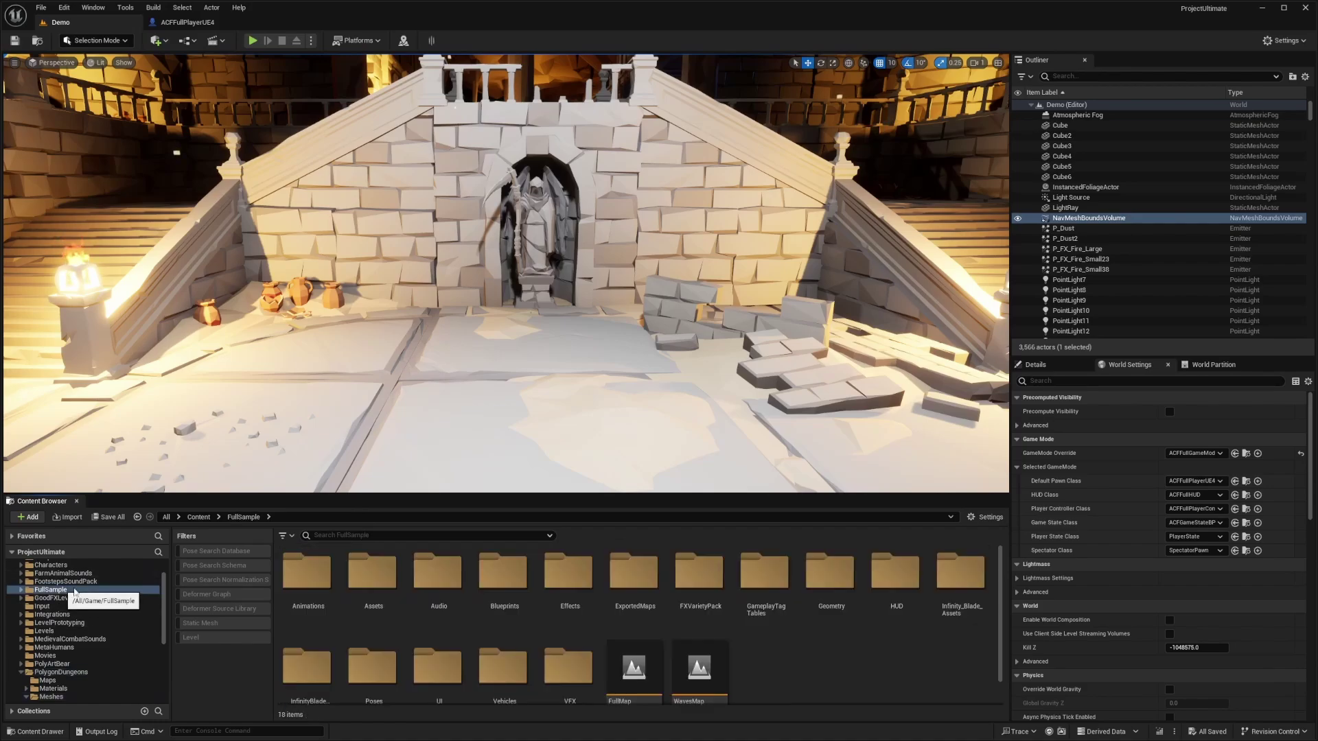
double_click(502, 597)
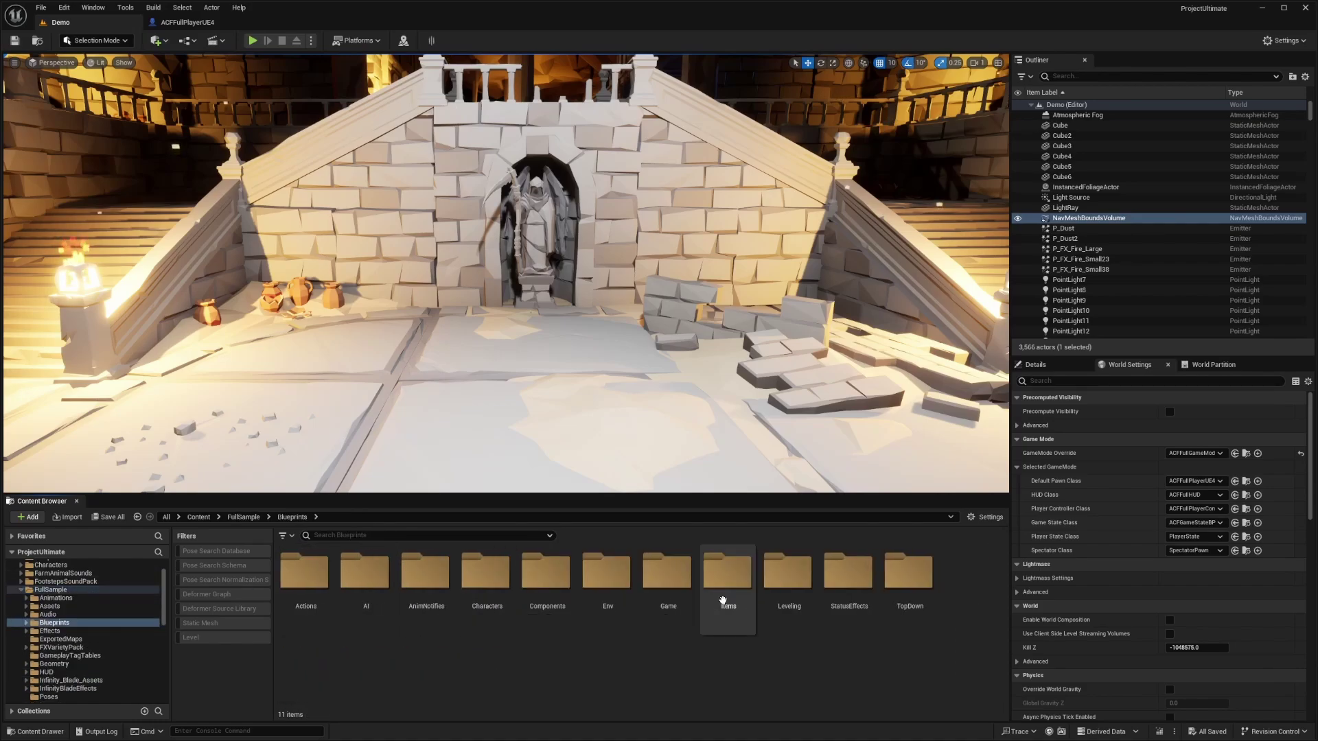
double_click(722, 600)
double_click(720, 598)
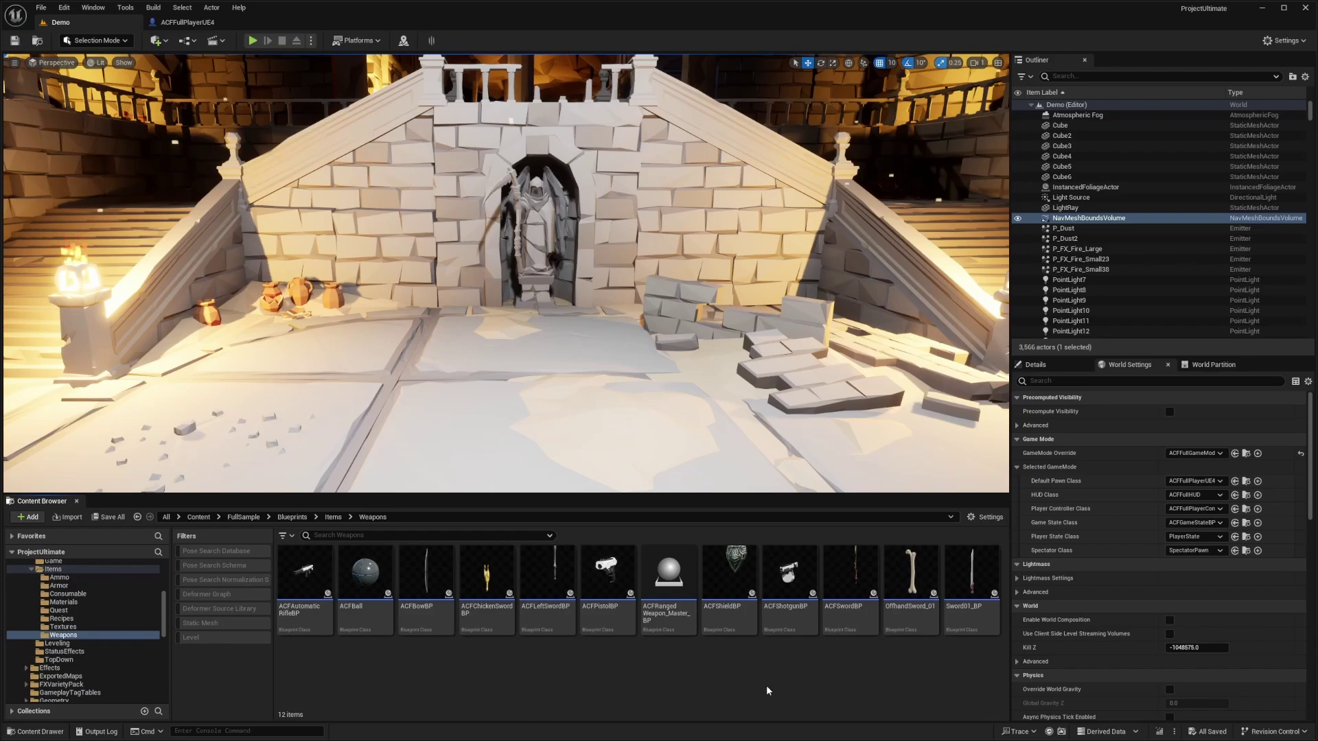
Create a Blueprint Class with ACFMeleeWeapon as its parent and name it Shield_Ornate_01.
right_click(426, 677)
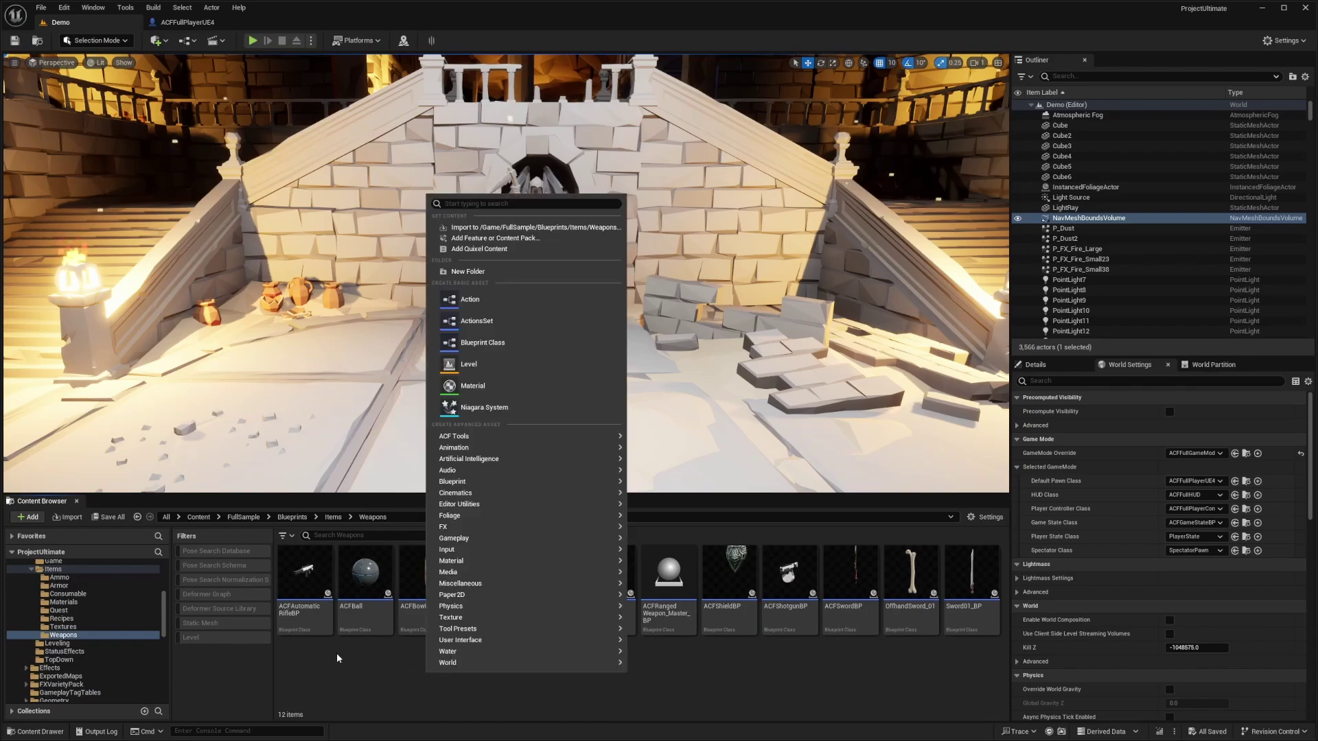
left_click(482, 342)
type("acc")
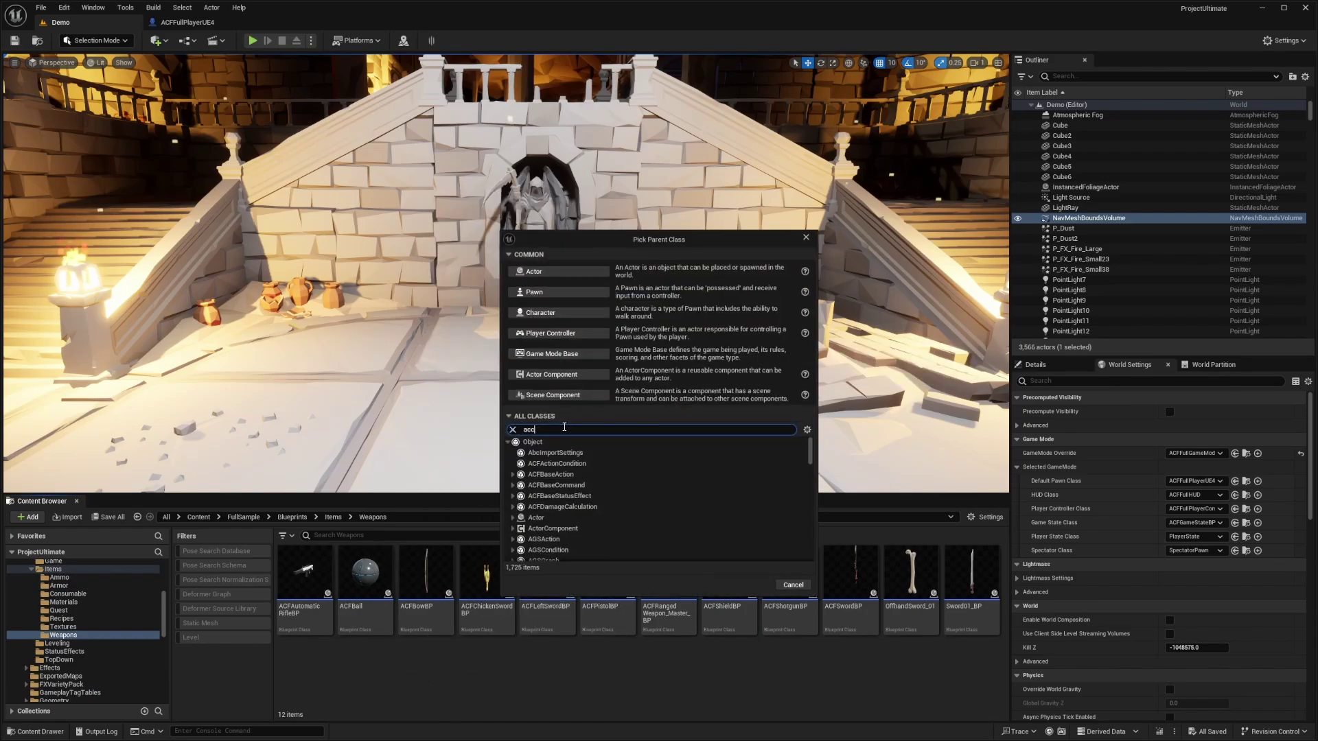
type("m")
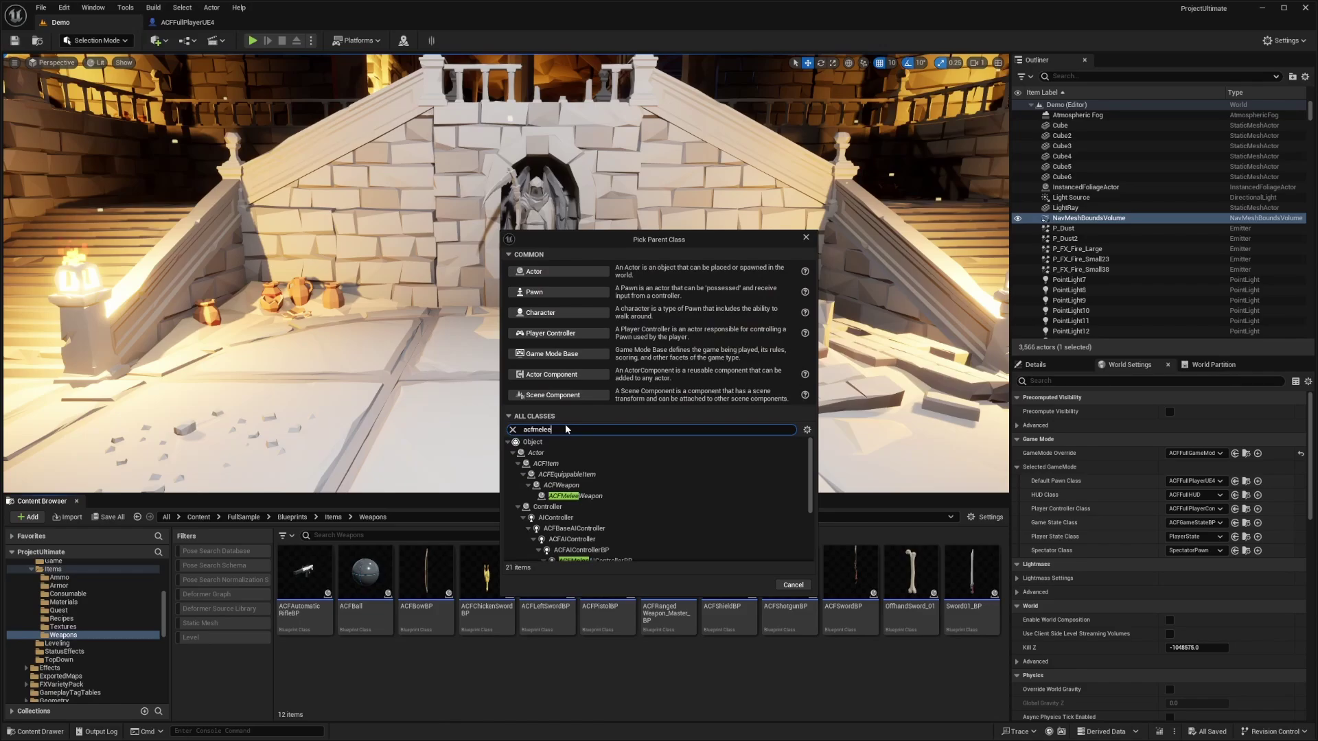
left_click(575, 495)
left_click(753, 585)
type("S")
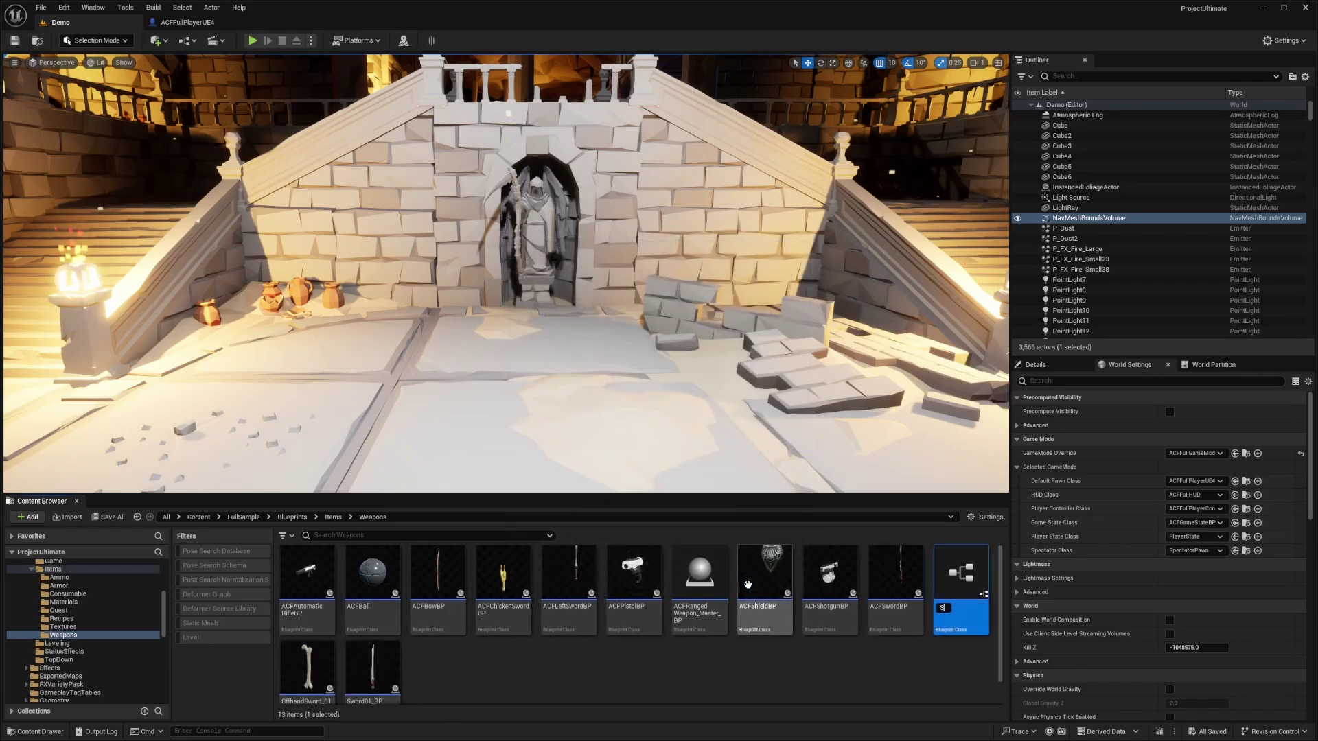
type("hield_Ornate_01")
key("Return")
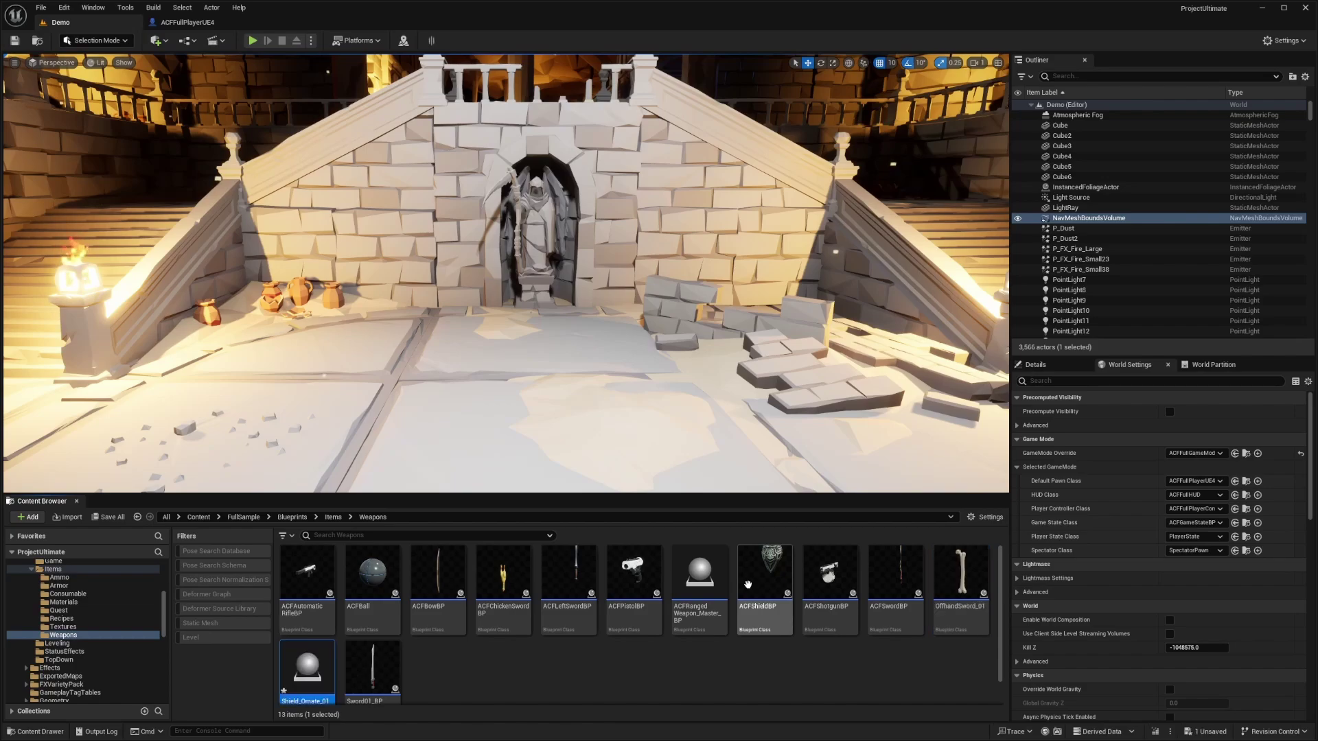
Open the Shield_Ornate_01 blueprint and set its Skeletal Mesh Asset to SKM_Wep_Shield_Ornate_01.
double_click(306, 669)
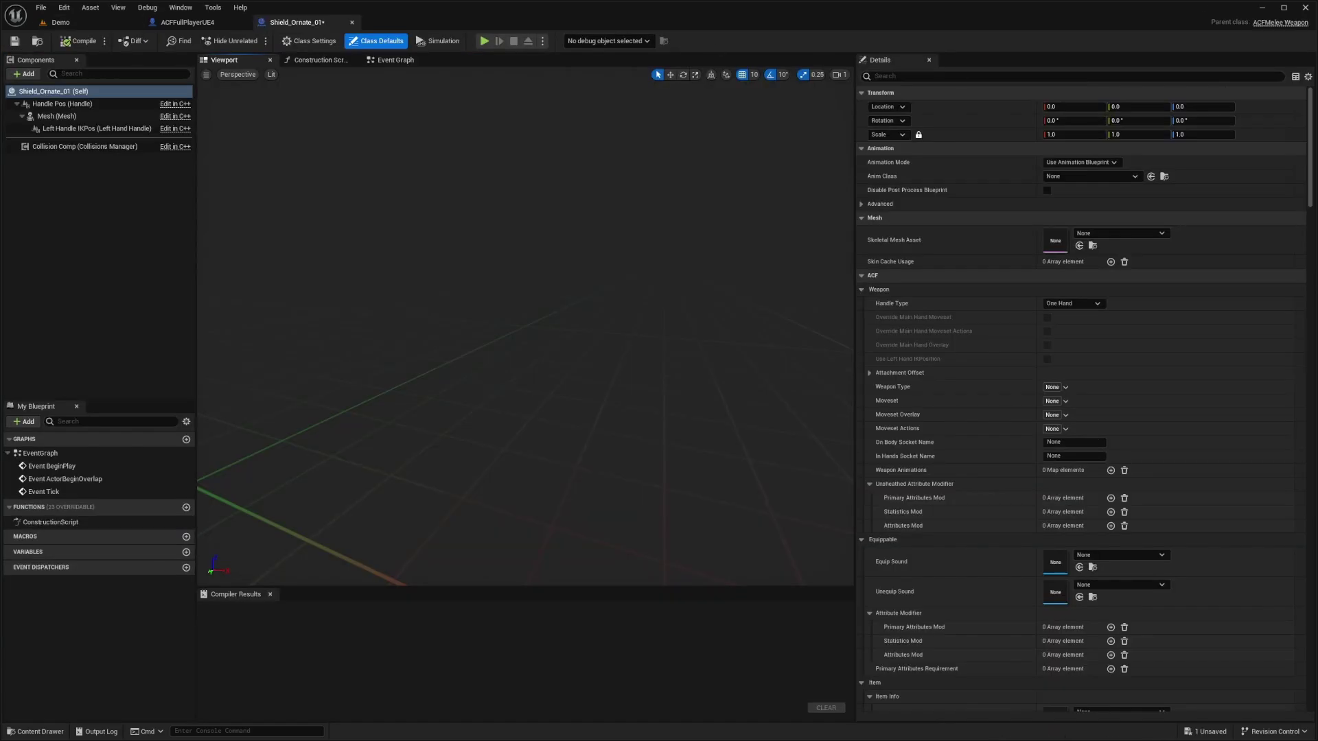
left_click(1087, 234)
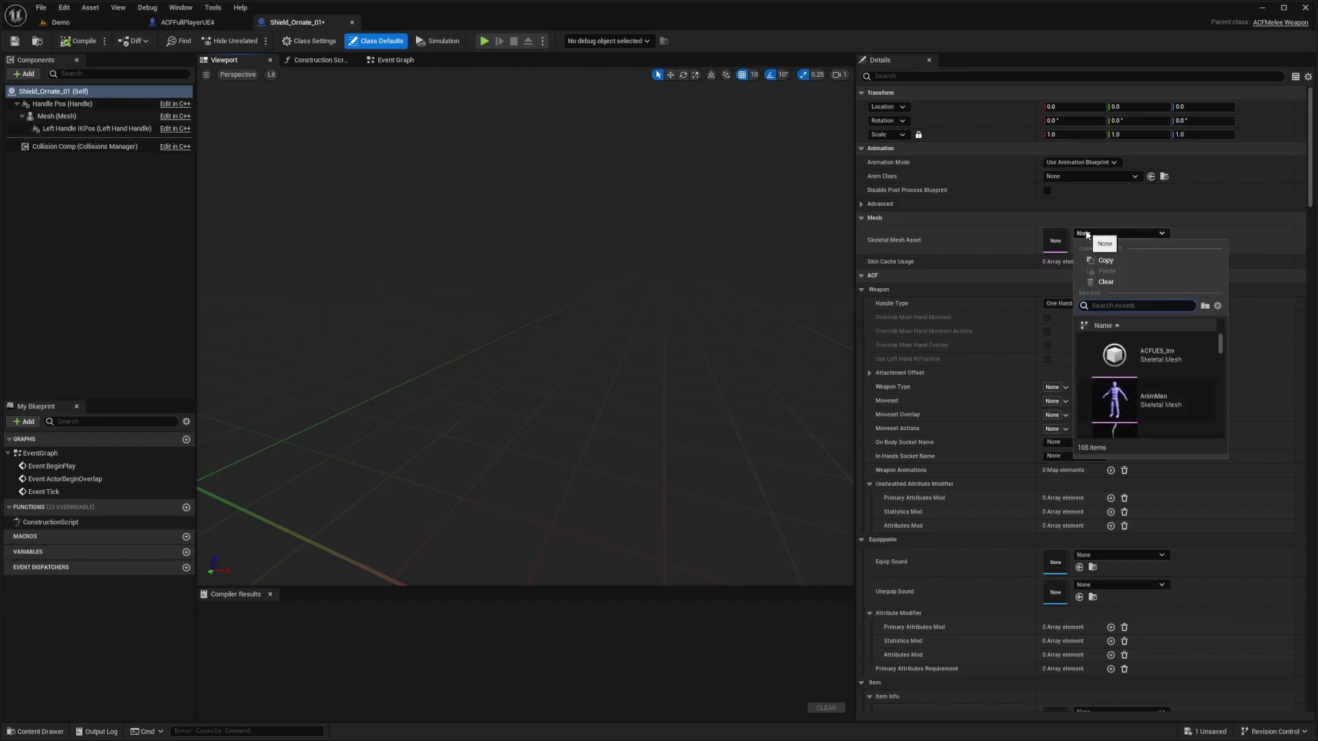
type("orante")
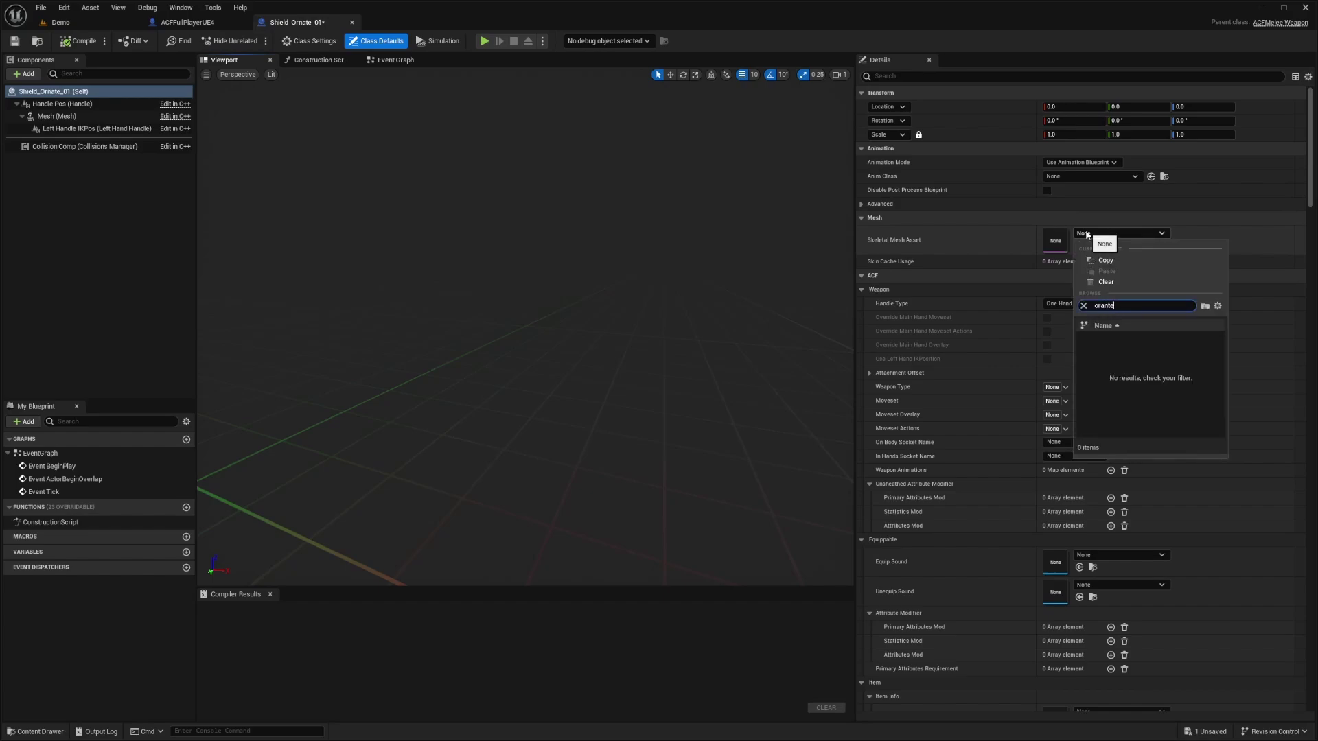
key("BackSpace")
key("BackSpace")
key("BackSpace")
key("BackSpace")
type("nate")
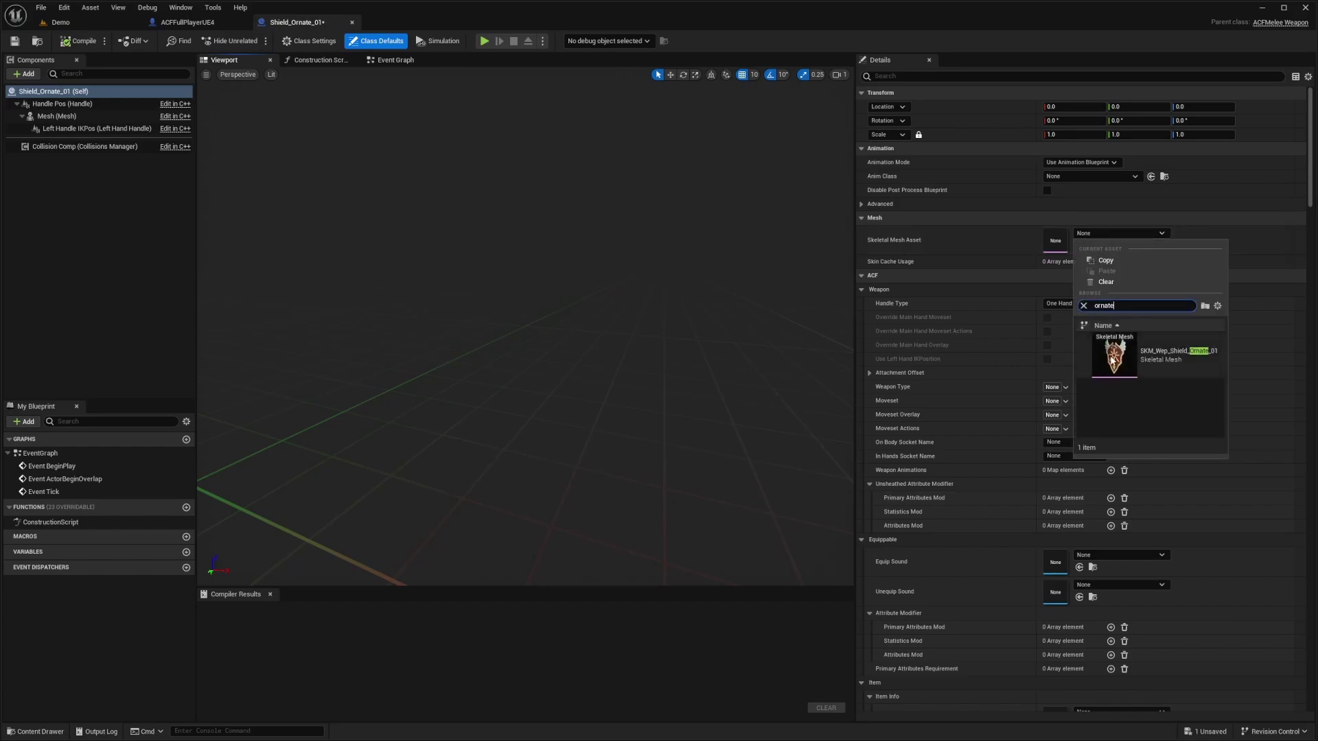
left_click(1153, 353)
scroll(526, 326, "down", 3)
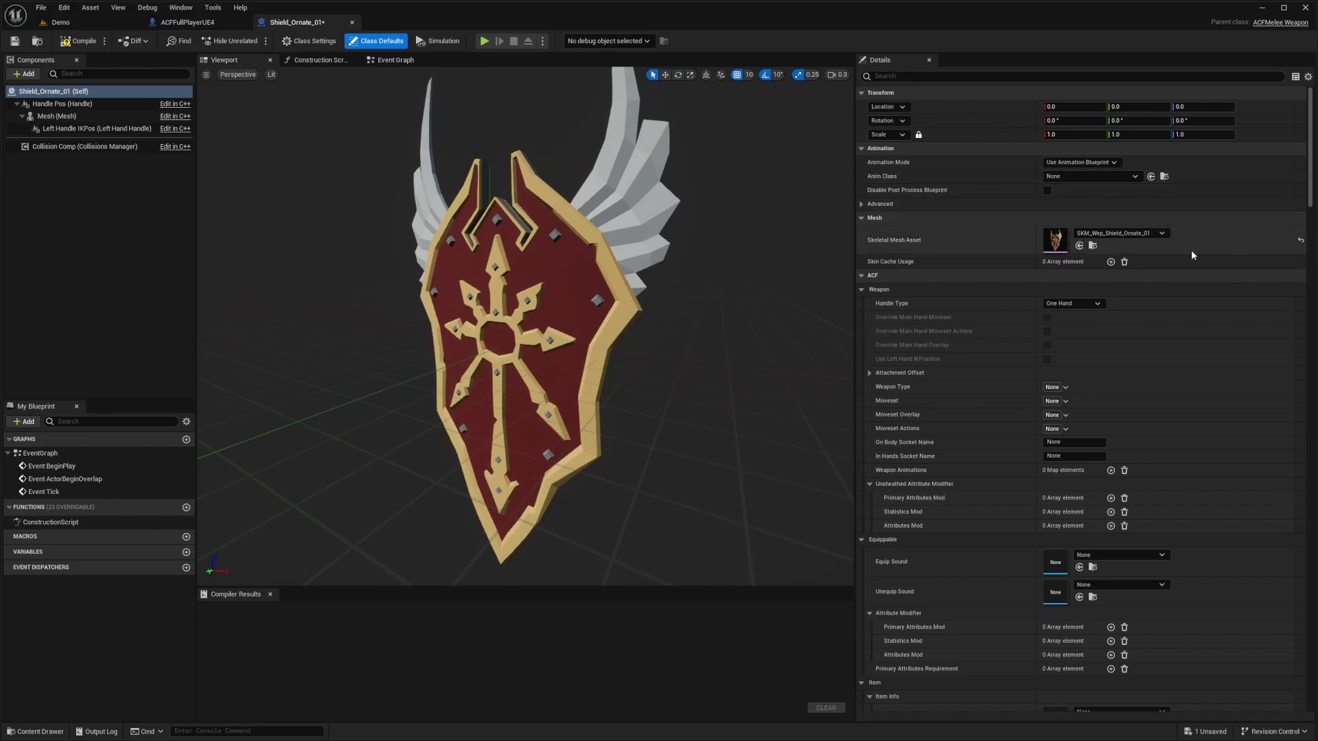
Set the shield's handle type to Off-Hand Weapon with Override Main Hand Overlay enabled, and its weapon type to Item.Weapon.Melee.Shield.
left_click(1068, 306)
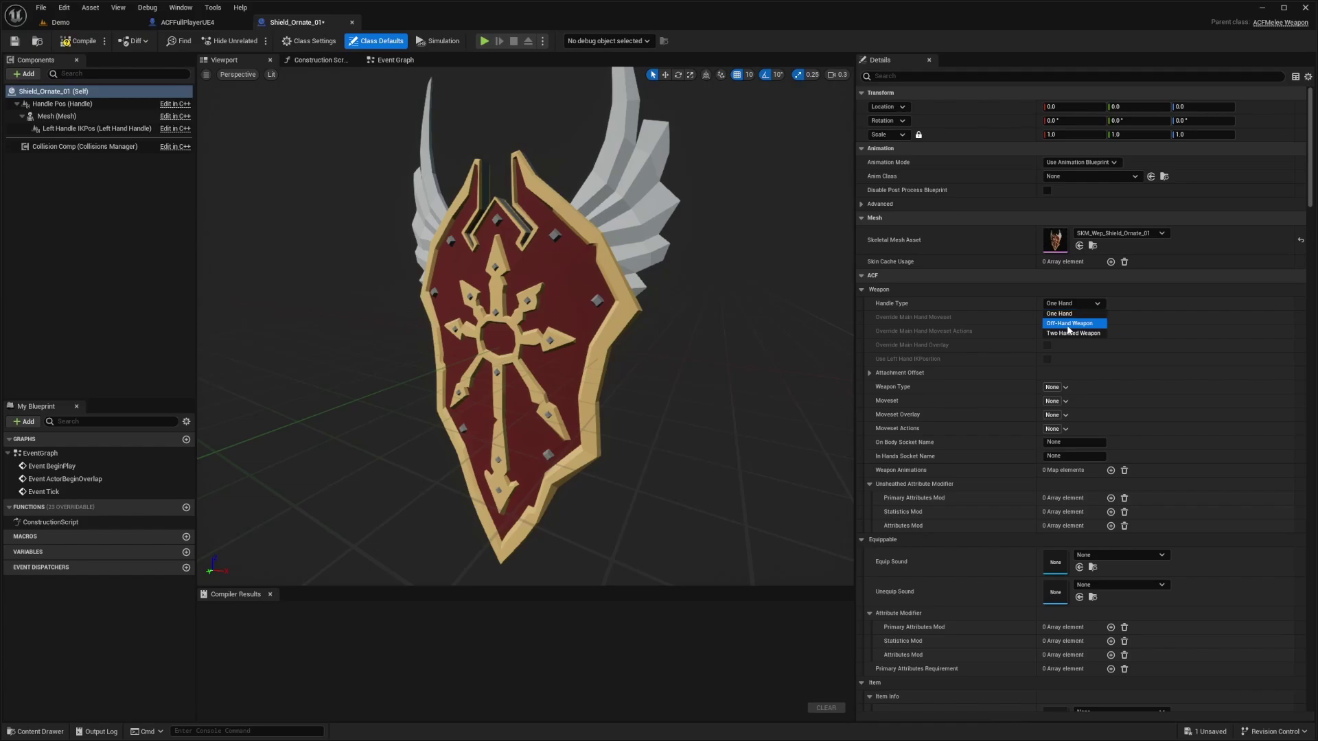
left_click(1068, 323)
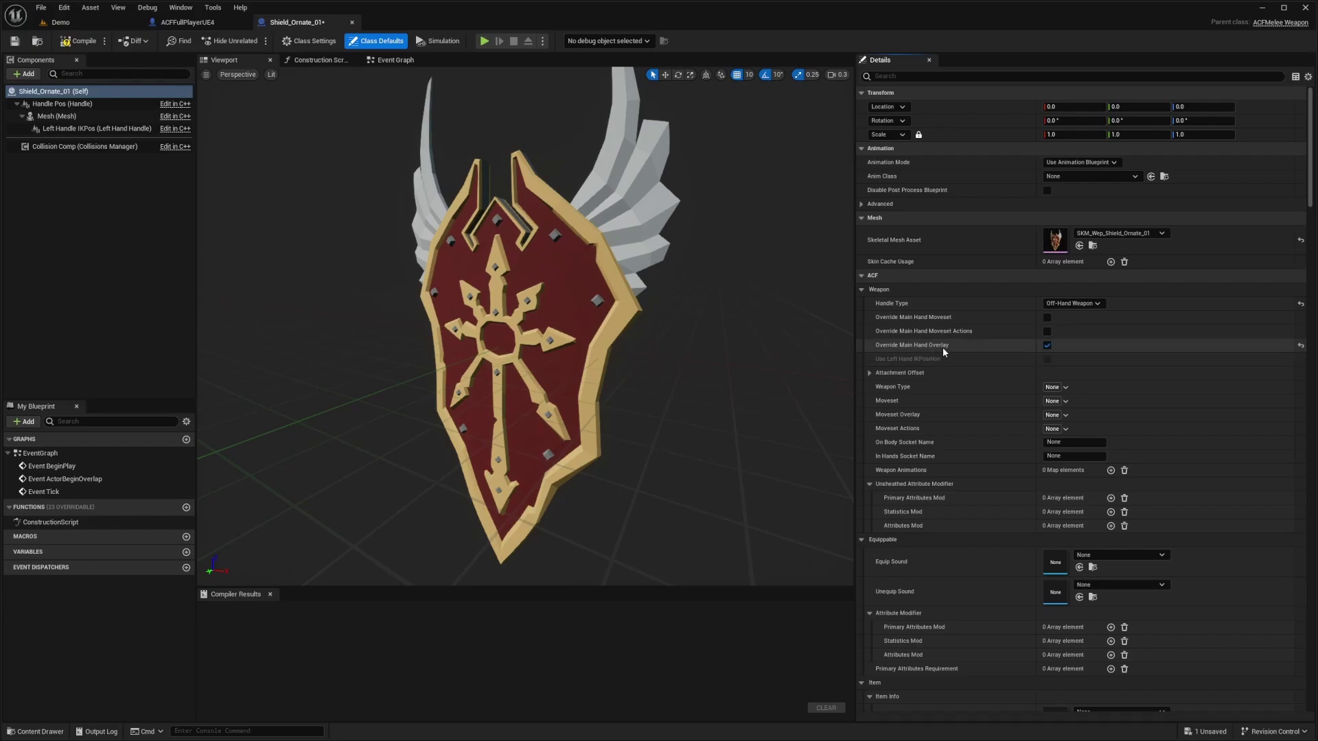
left_click(1066, 388)
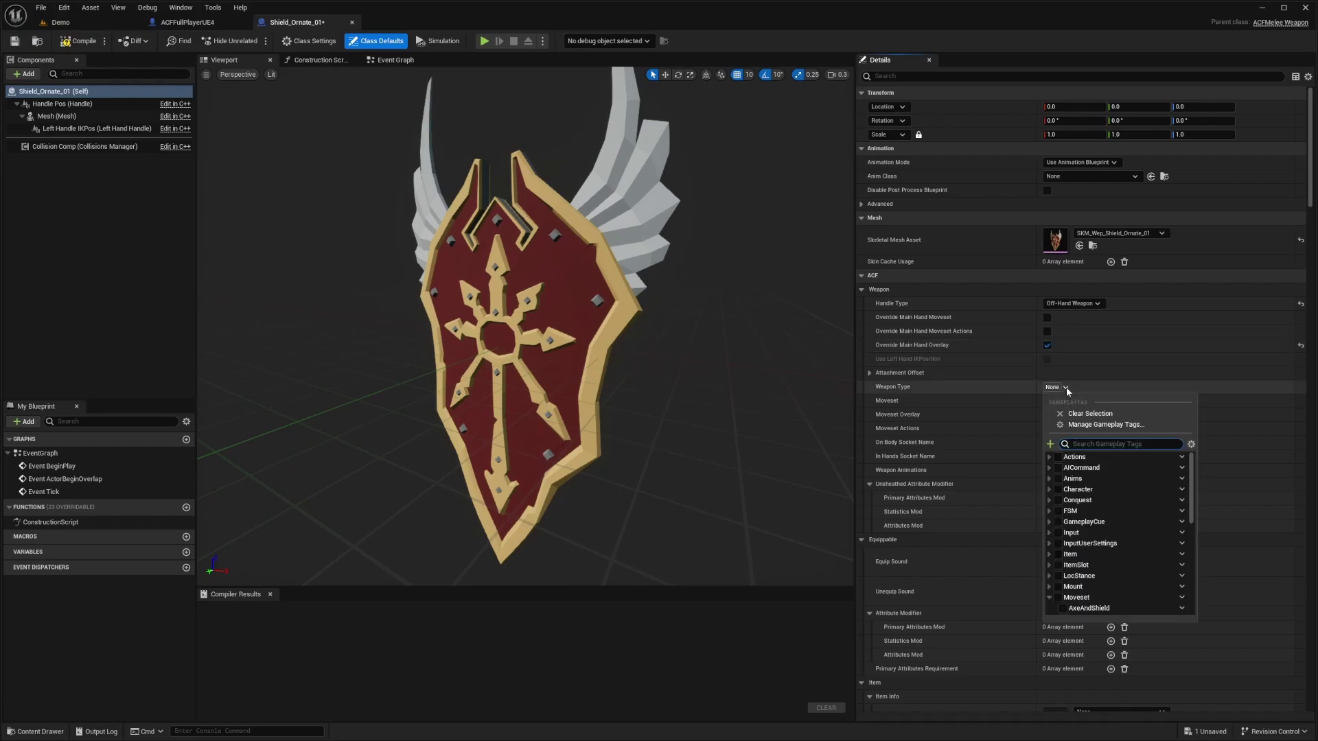
type("item.weapon.melee")
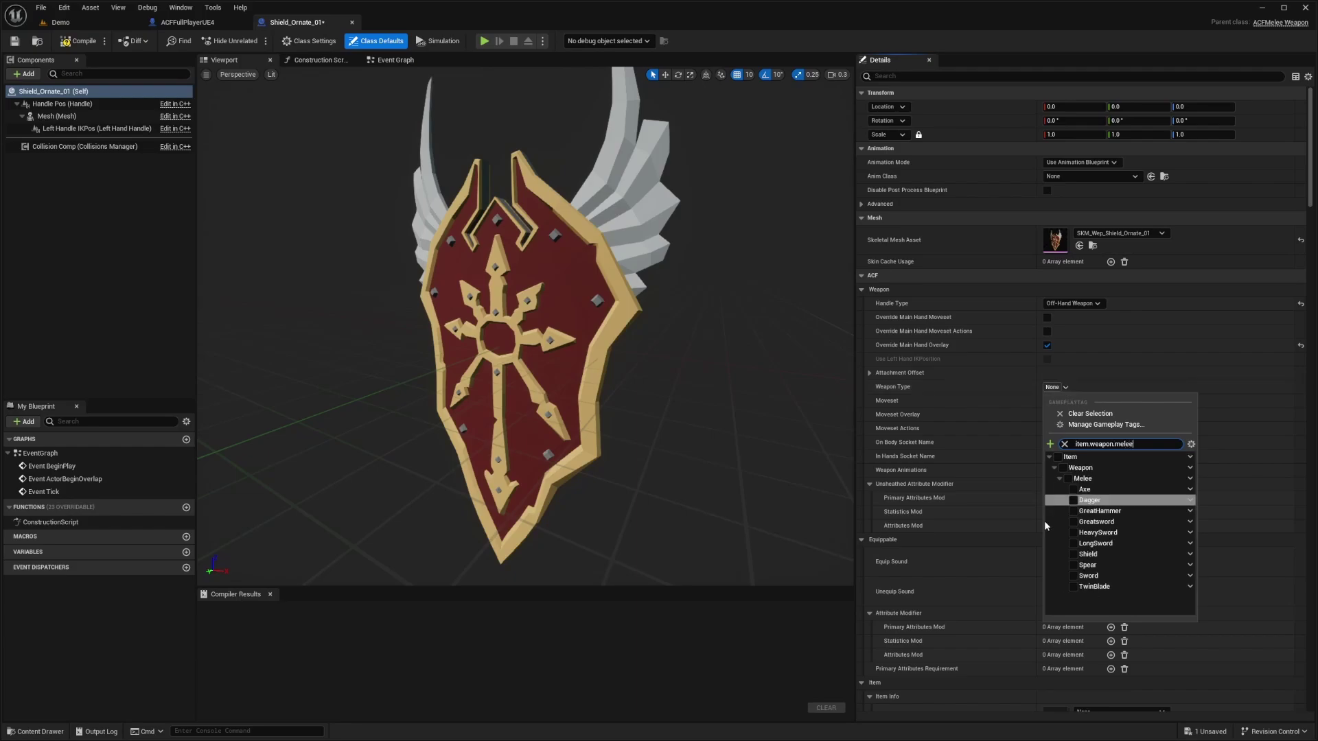
left_click(1073, 554)
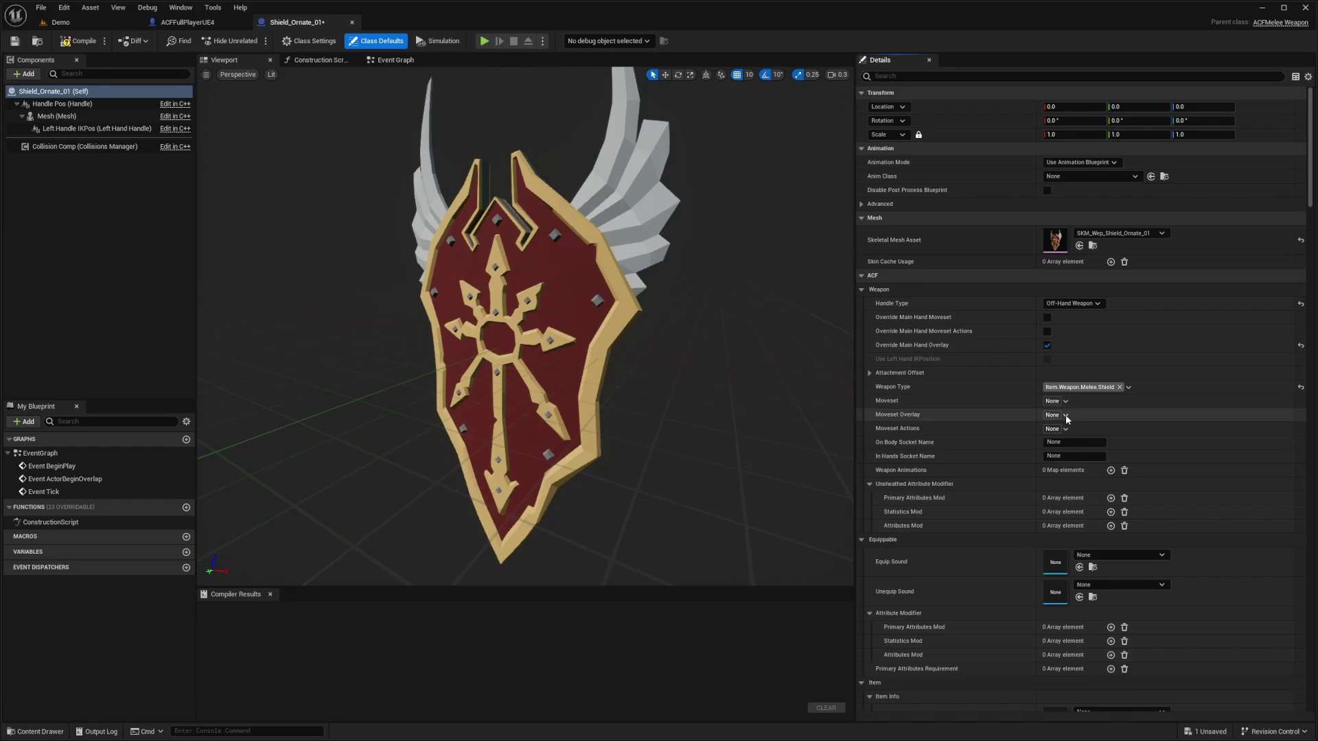
Set the shield's Moveset Overlay to Moveset.SingleHandSword and open the Moveset Actions tag choices.
left_click(1065, 414)
type("sing")
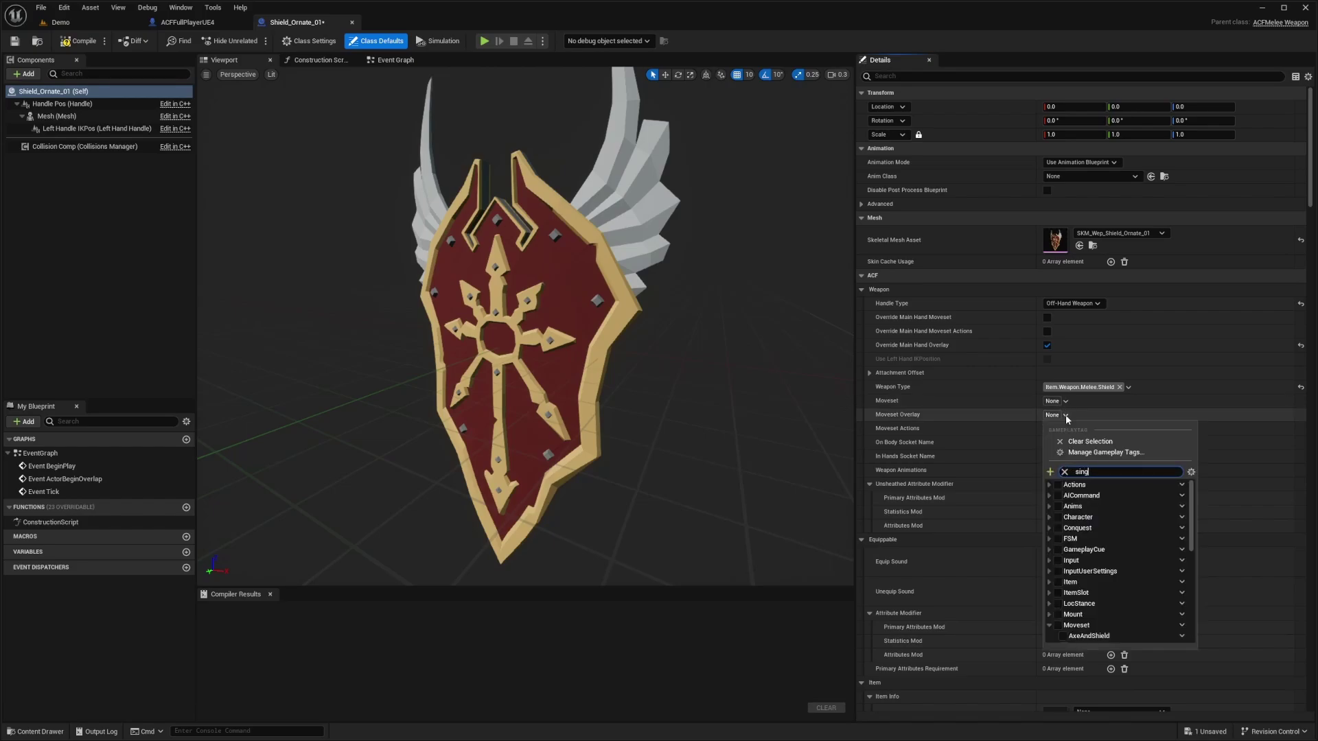
type("le")
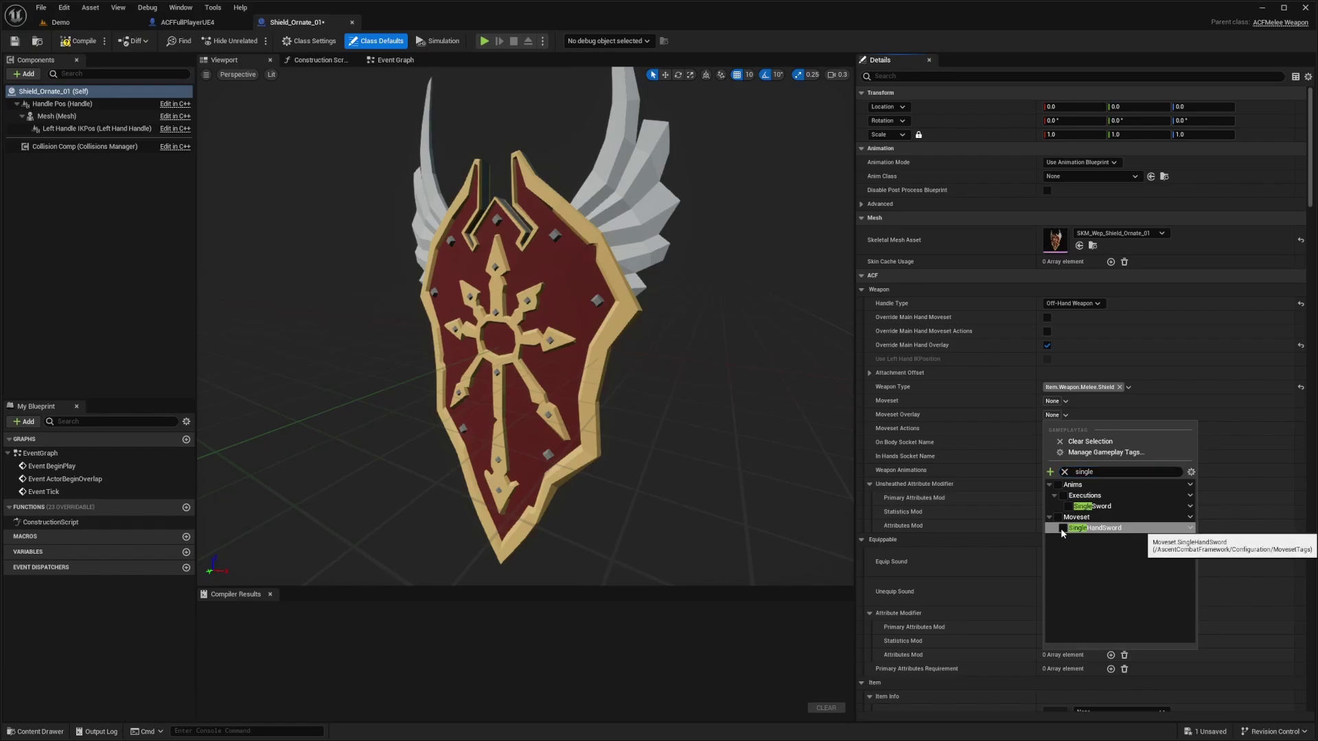
left_click(1063, 529)
left_click(1065, 428)
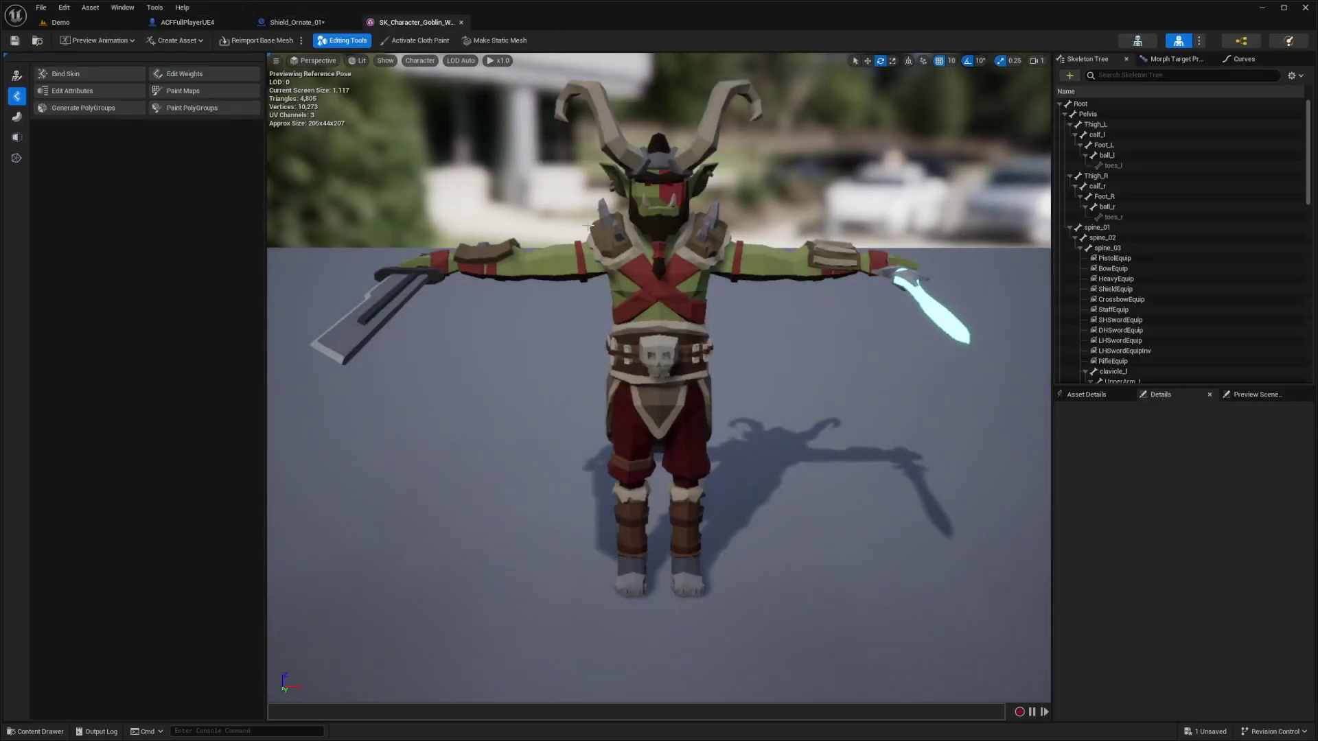
Attach SKM_Wep_Shield_Ornate_01 as a preview asset to the Shield socket under Hand_L in the character's skeleton.
left_click(1137, 40)
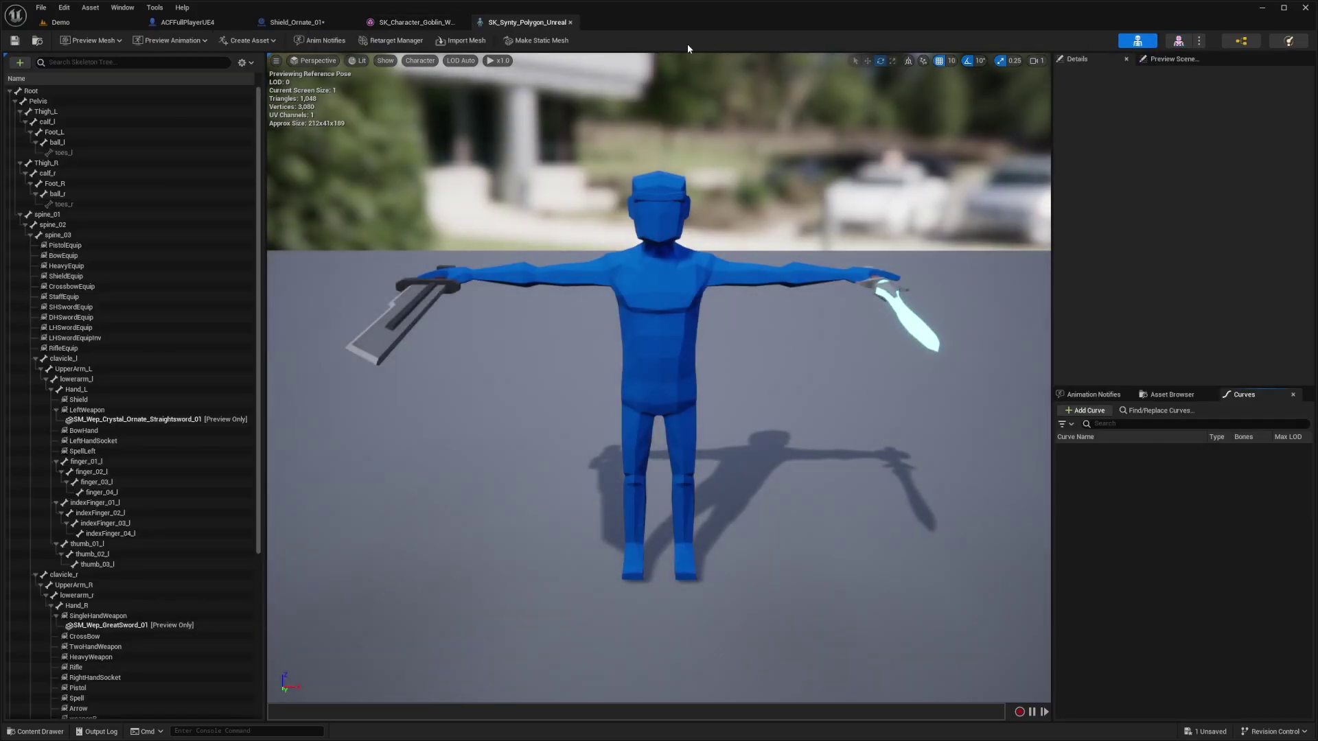
left_click(293, 28)
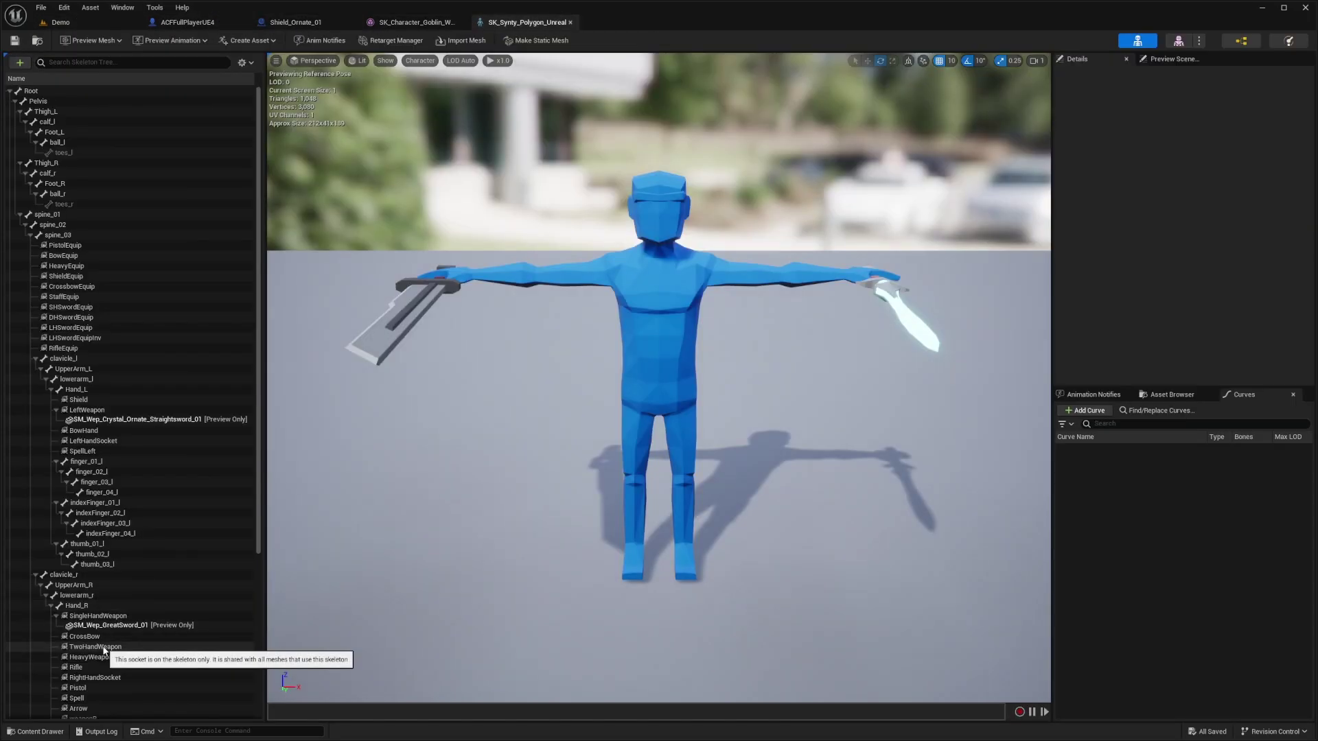
scroll(104, 645, "down", 5)
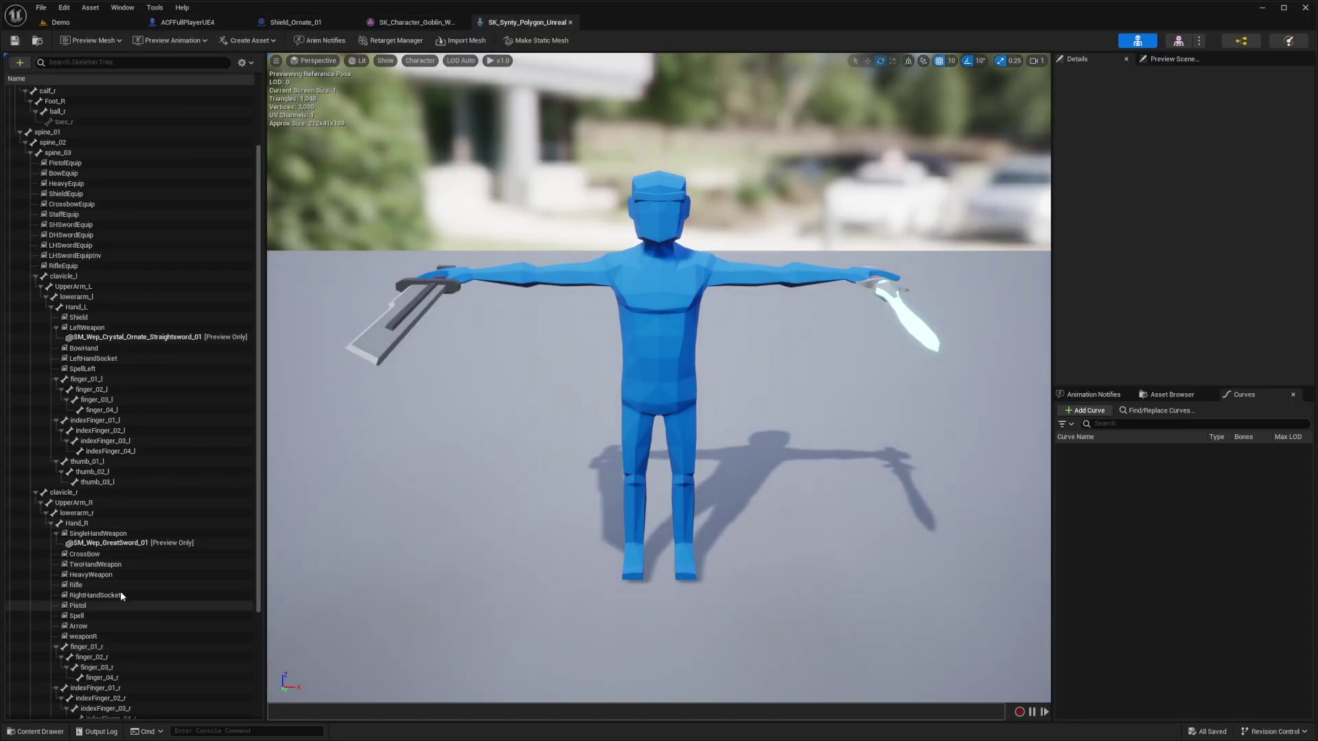
scroll(121, 597, "up", 5)
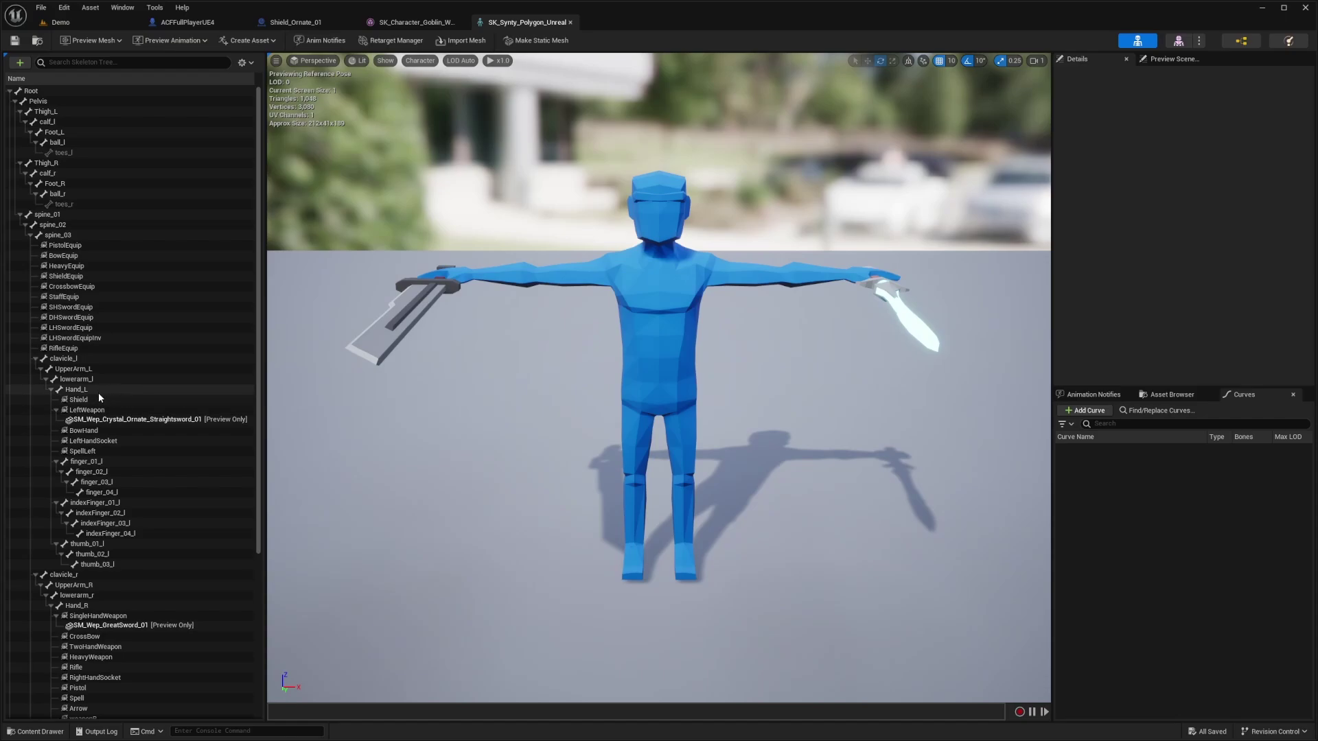
left_click(92, 398)
key("f")
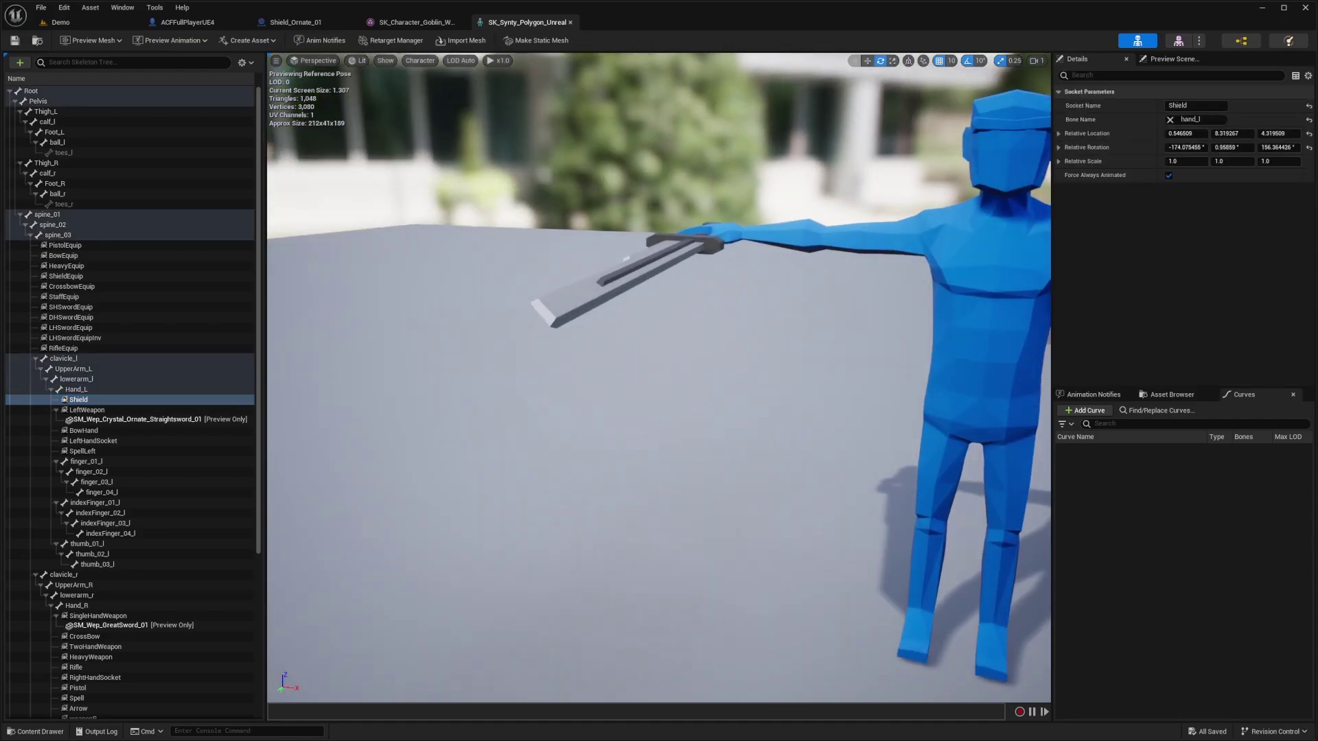
right_click(82, 400)
mouse_move(137, 520)
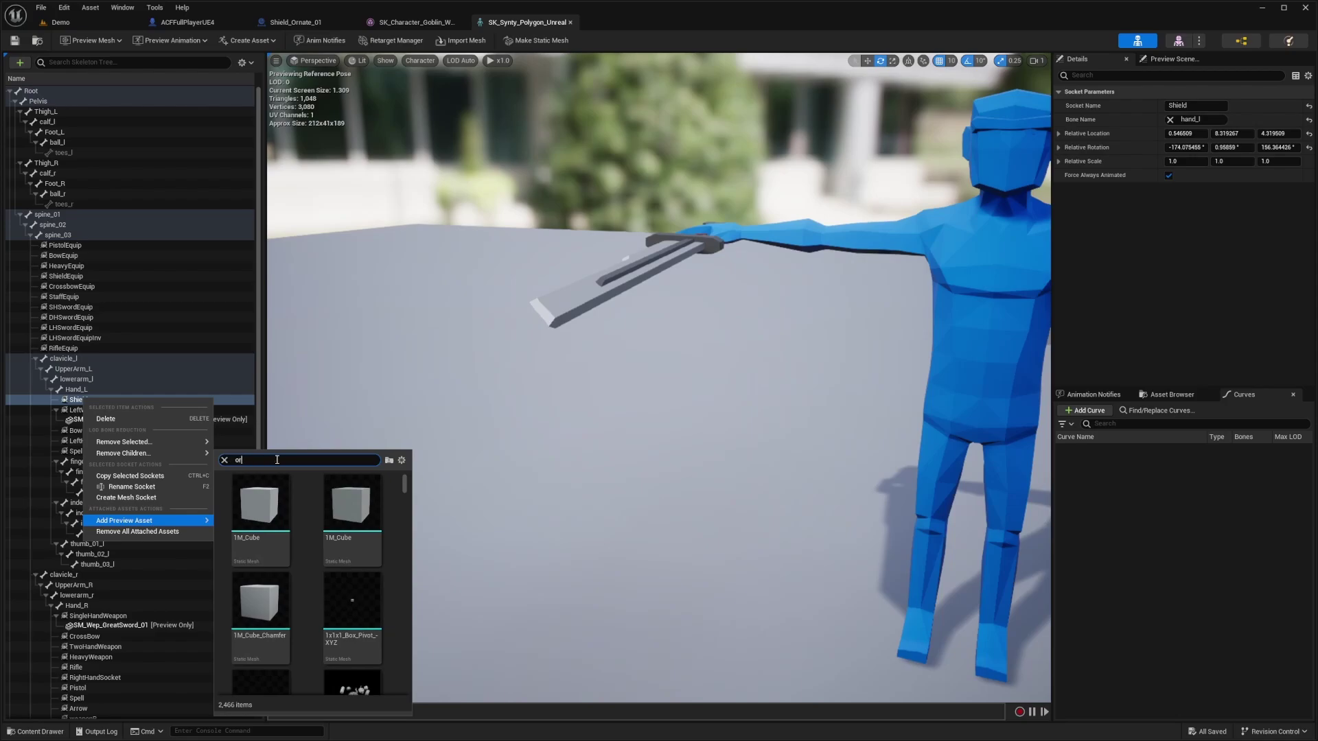
type("or")
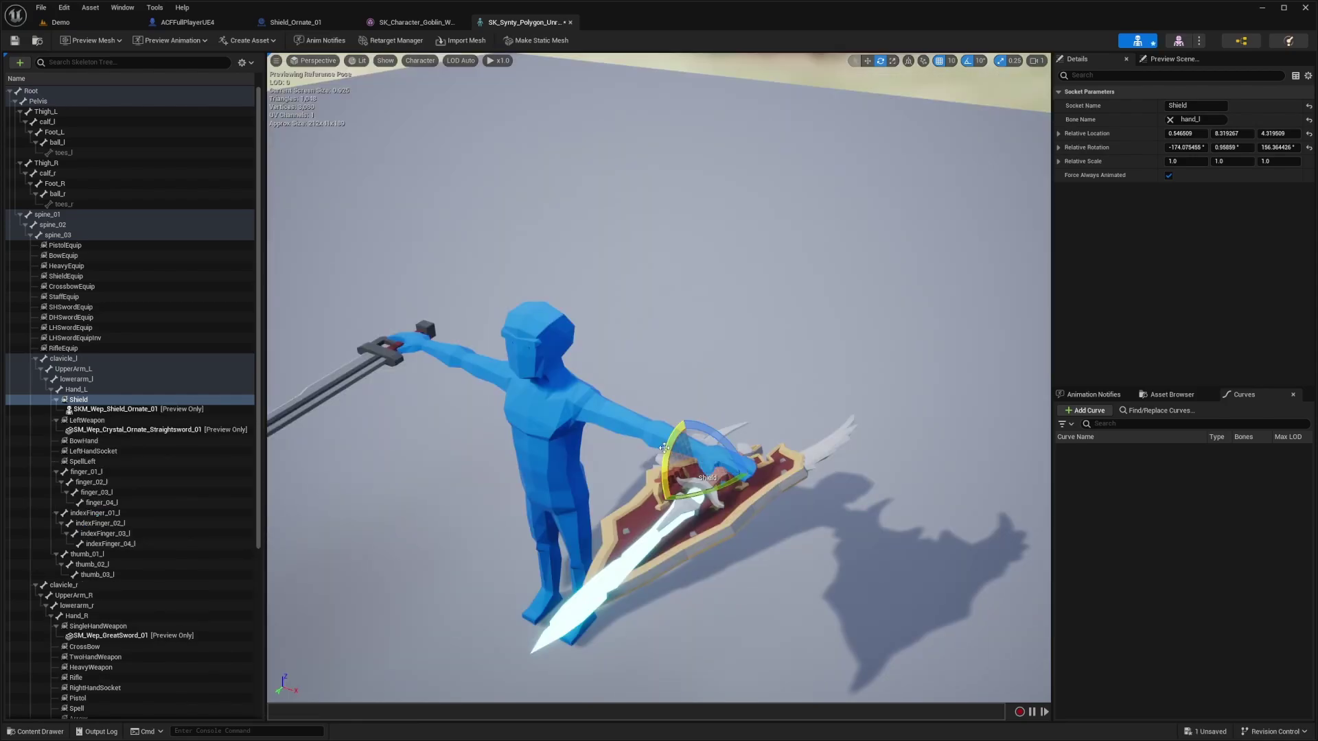
Rotate the Shield socket to about 5.6°, -2.1°, -173.8° so the shield faces outward, and nudge its position on the hand.
left_click_drag(687, 521, 656, 460)
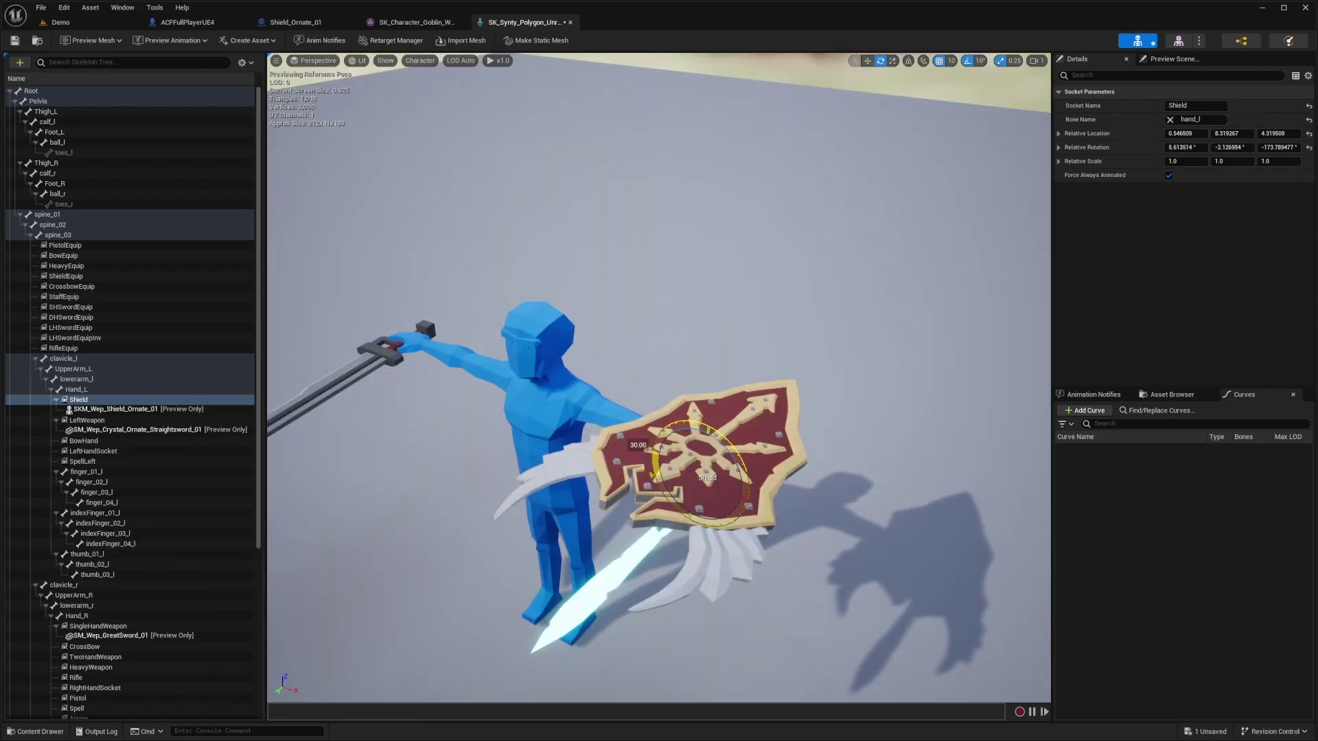
right_click_drag(656, 460, 391, 508)
key("d")
scroll(411, 501, "down", 1)
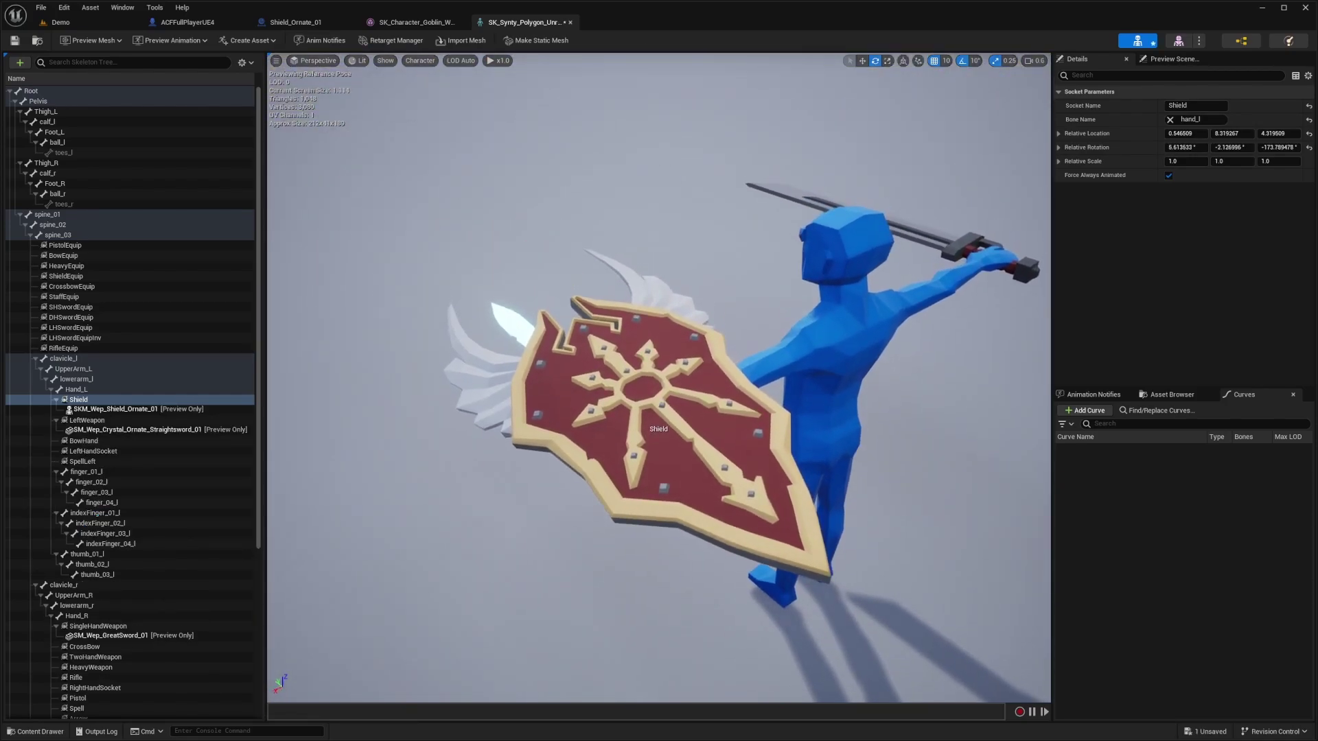
key("a")
right_click_drag(618, 439, 738, 391)
key("w")
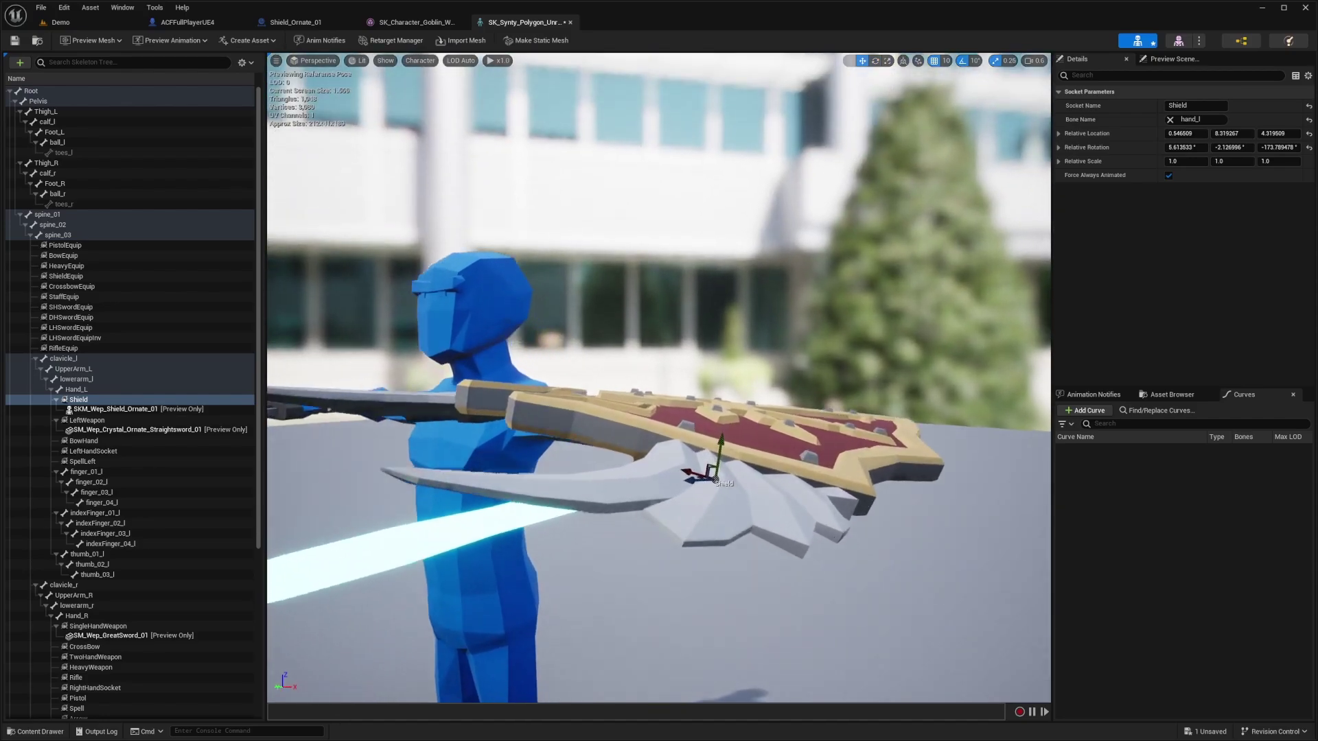
scroll(707, 343, "down", 1)
right_click_drag(714, 474, 686, 227)
left_click_drag(683, 227, 659, 225)
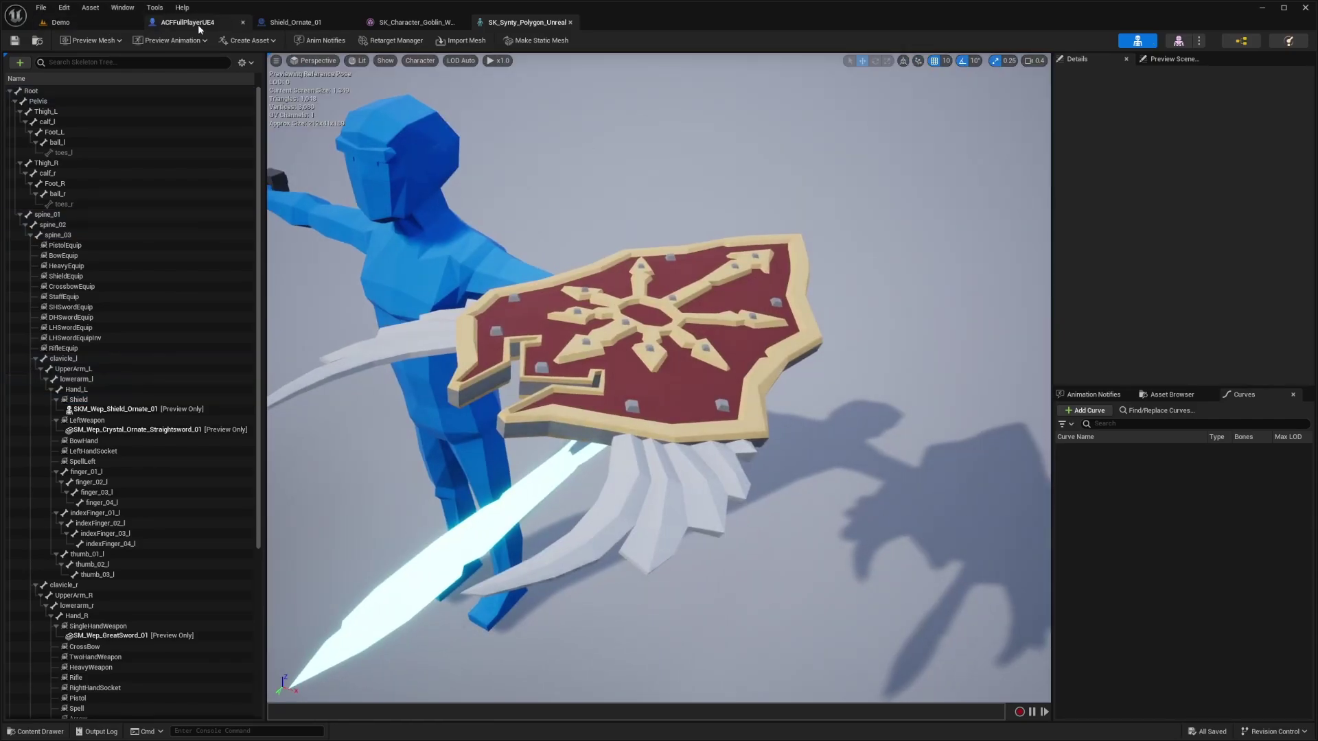
Compile the Shield_Ornate_01 blueprint and set its In Hands Socket Name to Shield.
left_click(302, 23)
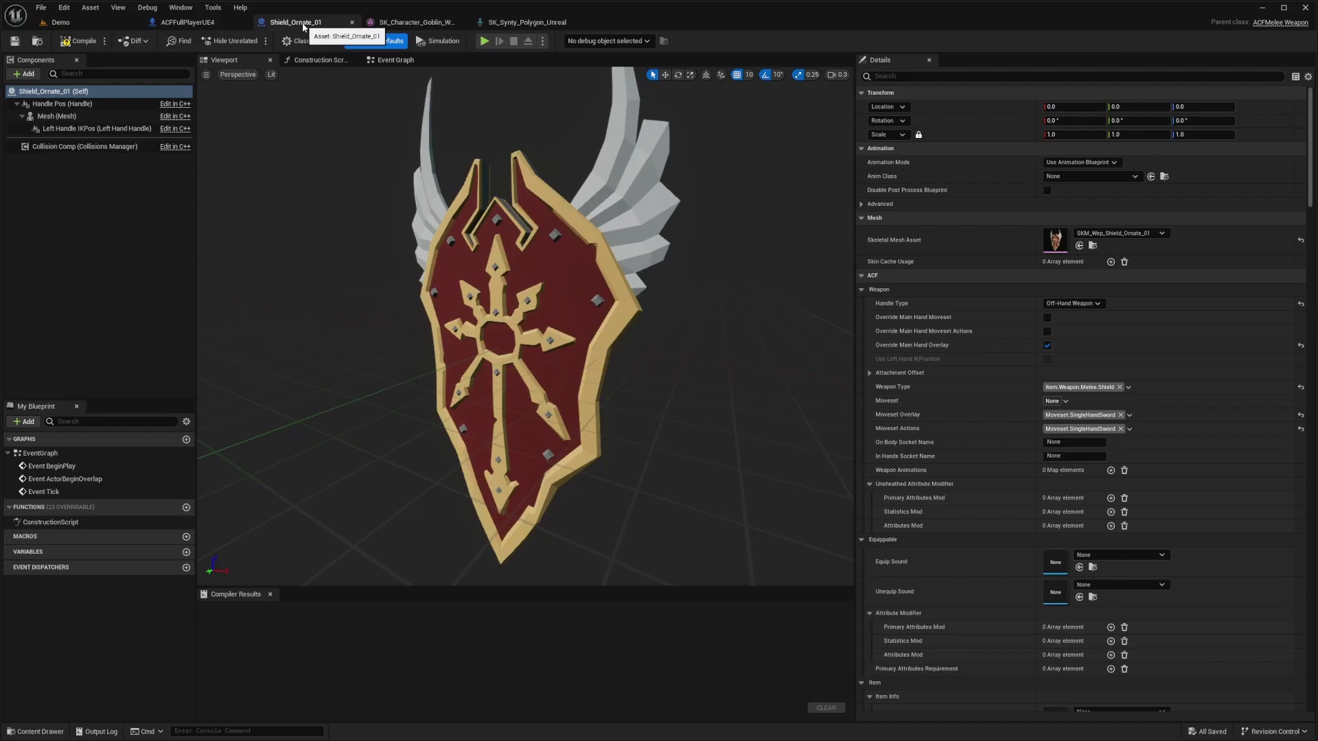
left_click(77, 41)
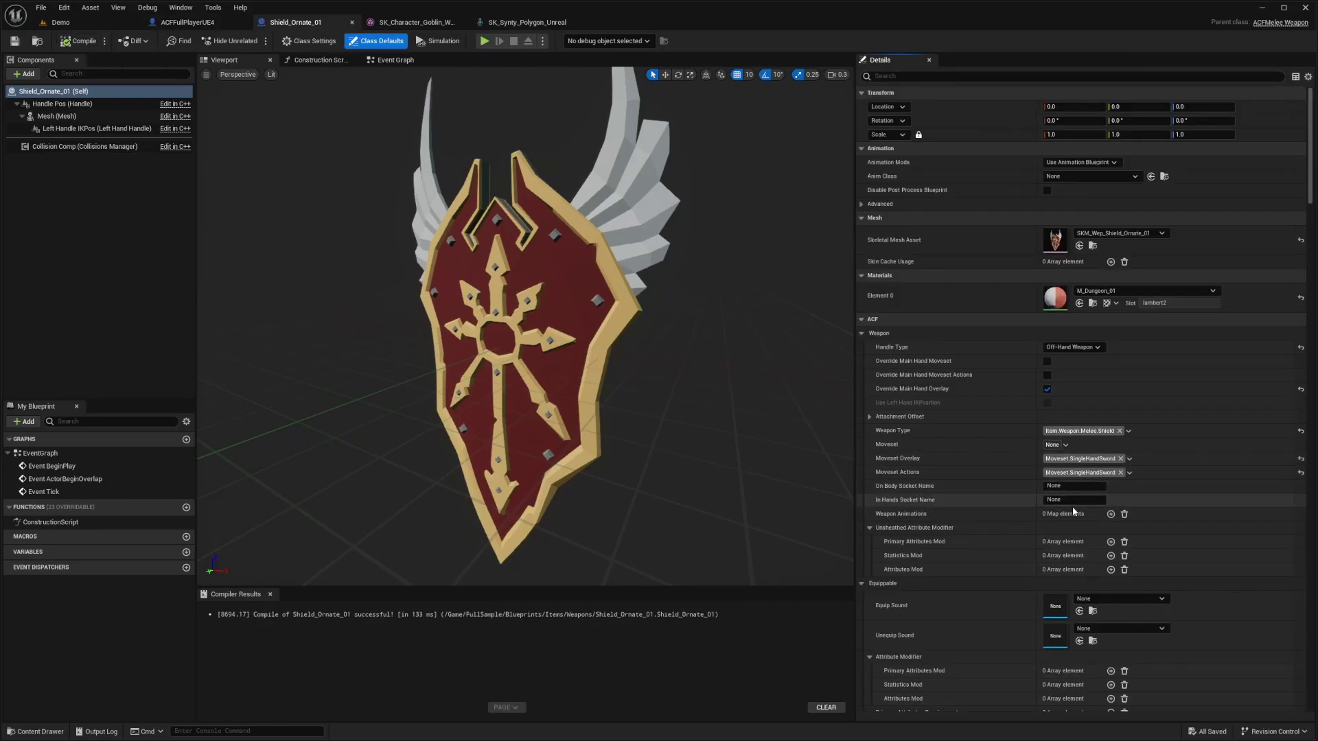
type("Shield")
key("Return")
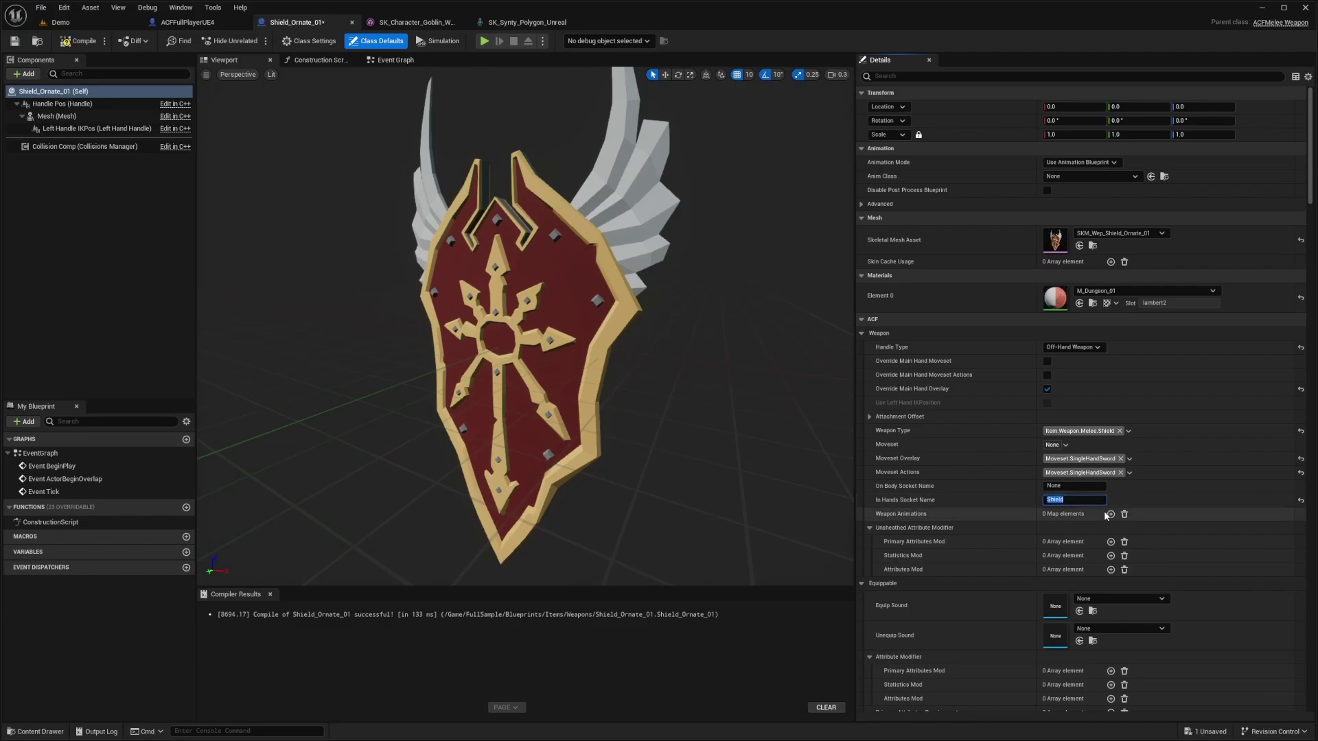
Copy the ShieldEquip socket from the skeleton and use its name as the shield blueprint's On Body Socket Name.
left_click(522, 22)
left_click(123, 275)
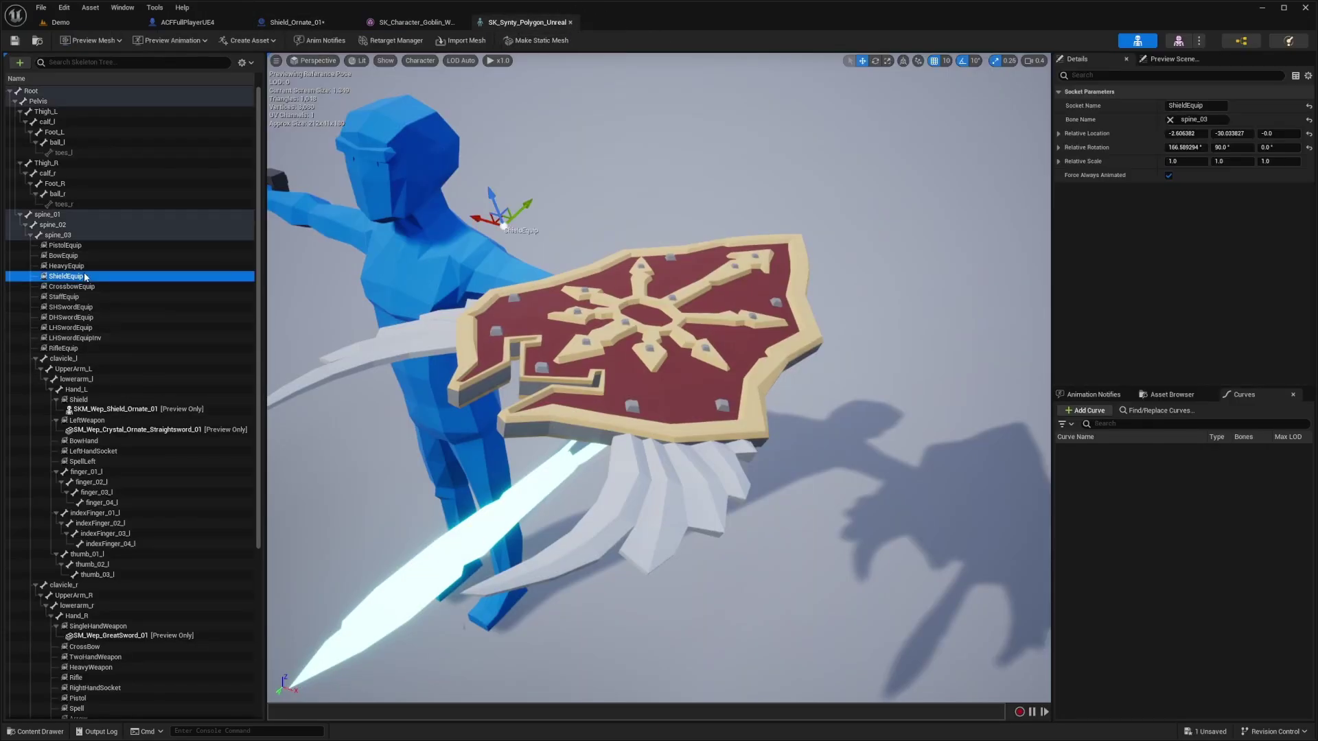
left_click(122, 275)
key("ctrl+c")
left_click(296, 22)
left_click(1070, 486)
key("ctrl+v")
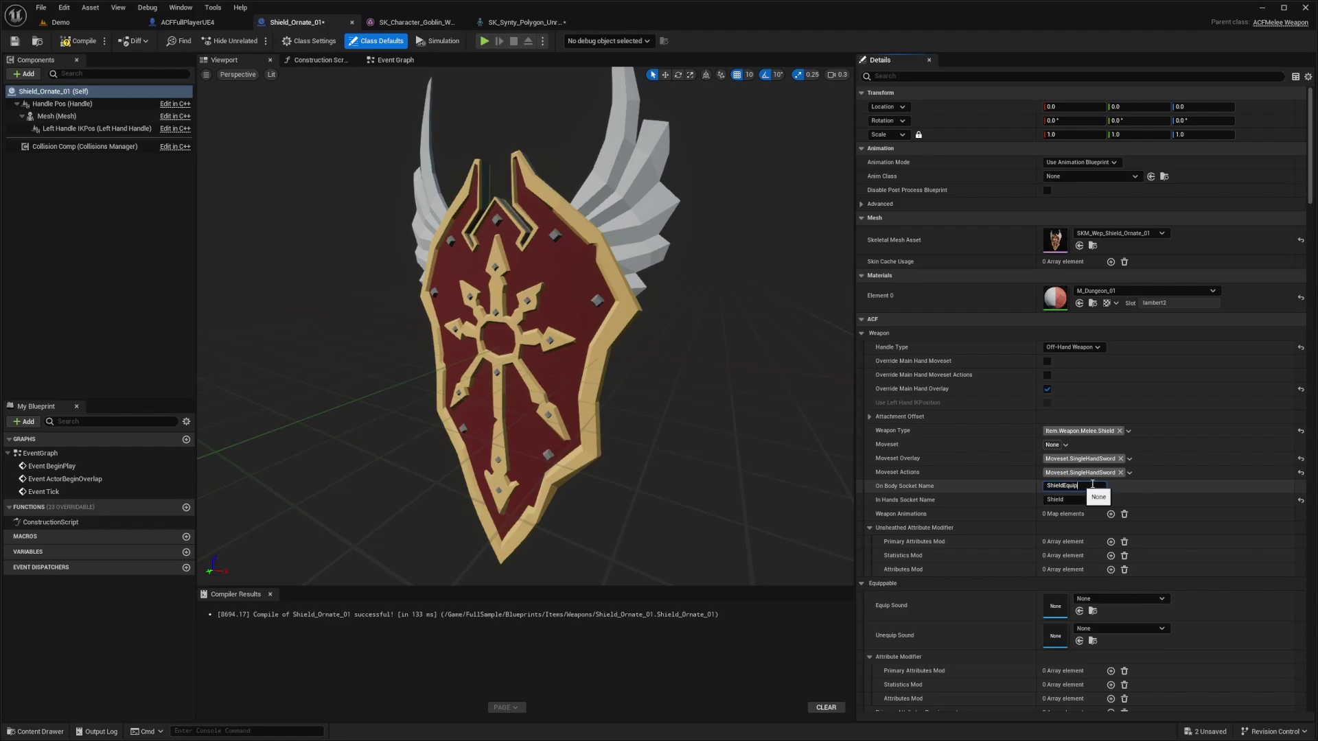
Set the shield item's name and description to SHIELD and its world mesh to SM_Wep_Shield_Ornate_01.
scroll(1007, 524, "down", 8)
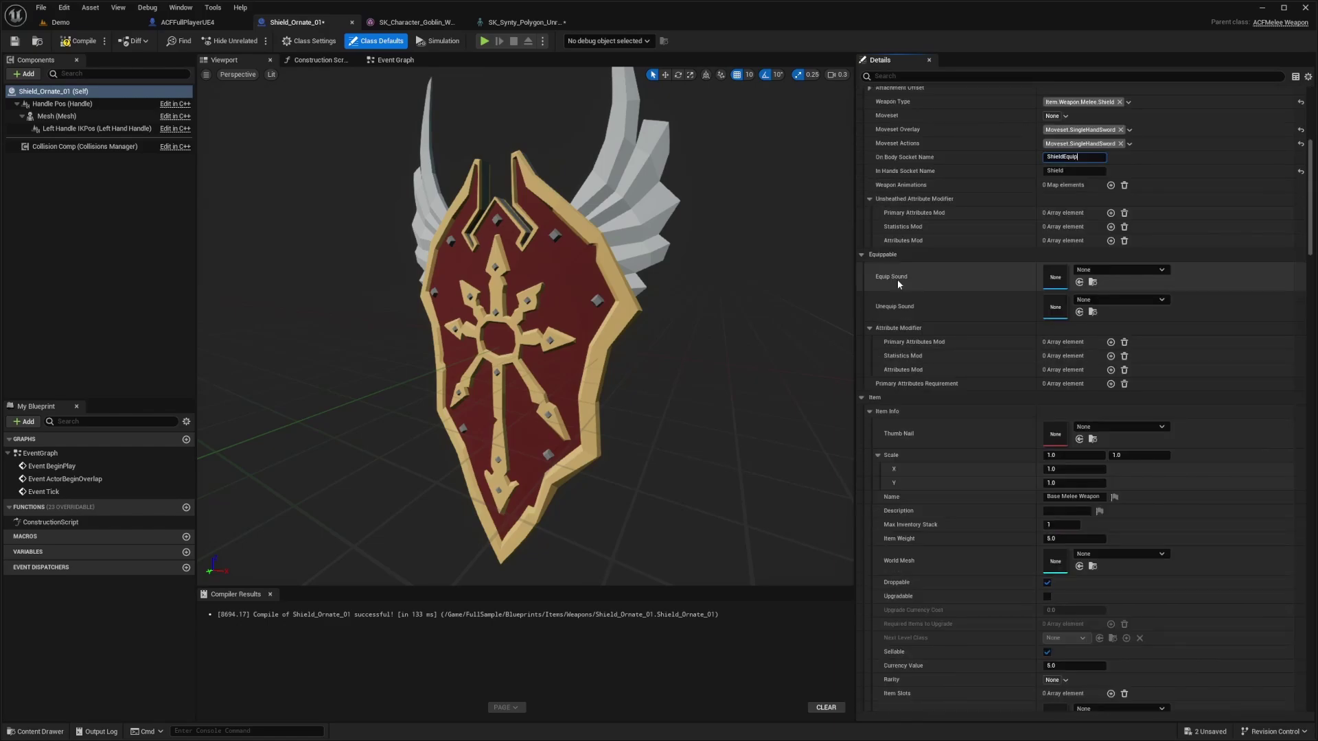
scroll(928, 356, "down", 2)
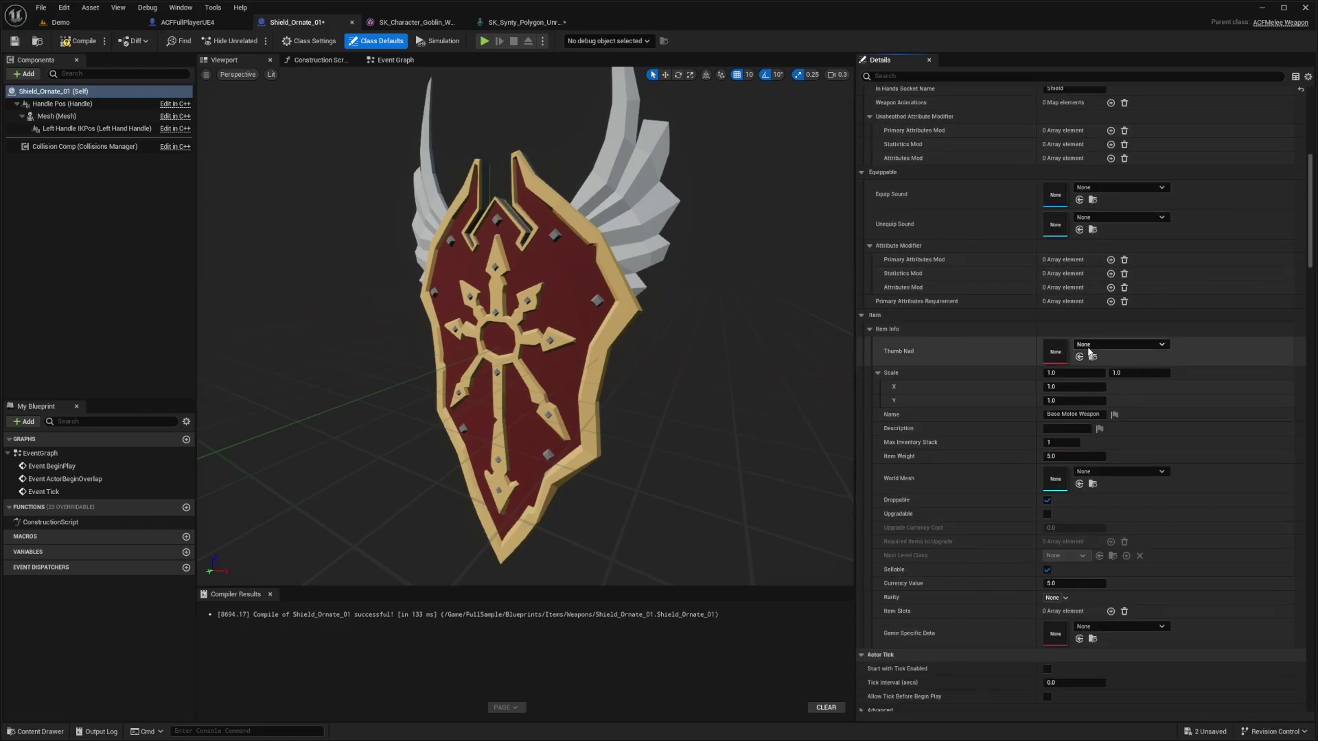
left_click(1069, 414)
scroll(1070, 416, "down", 1)
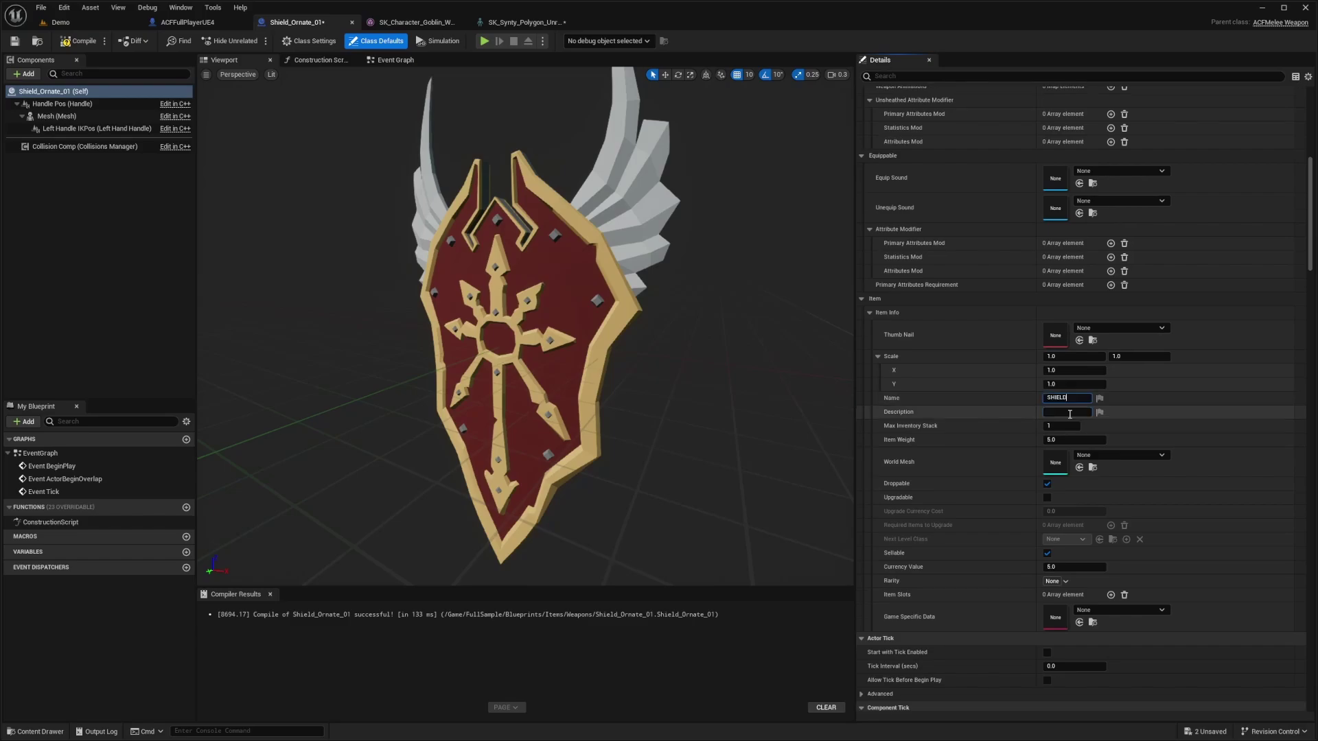
type("SHIELD")
left_click(1068, 414)
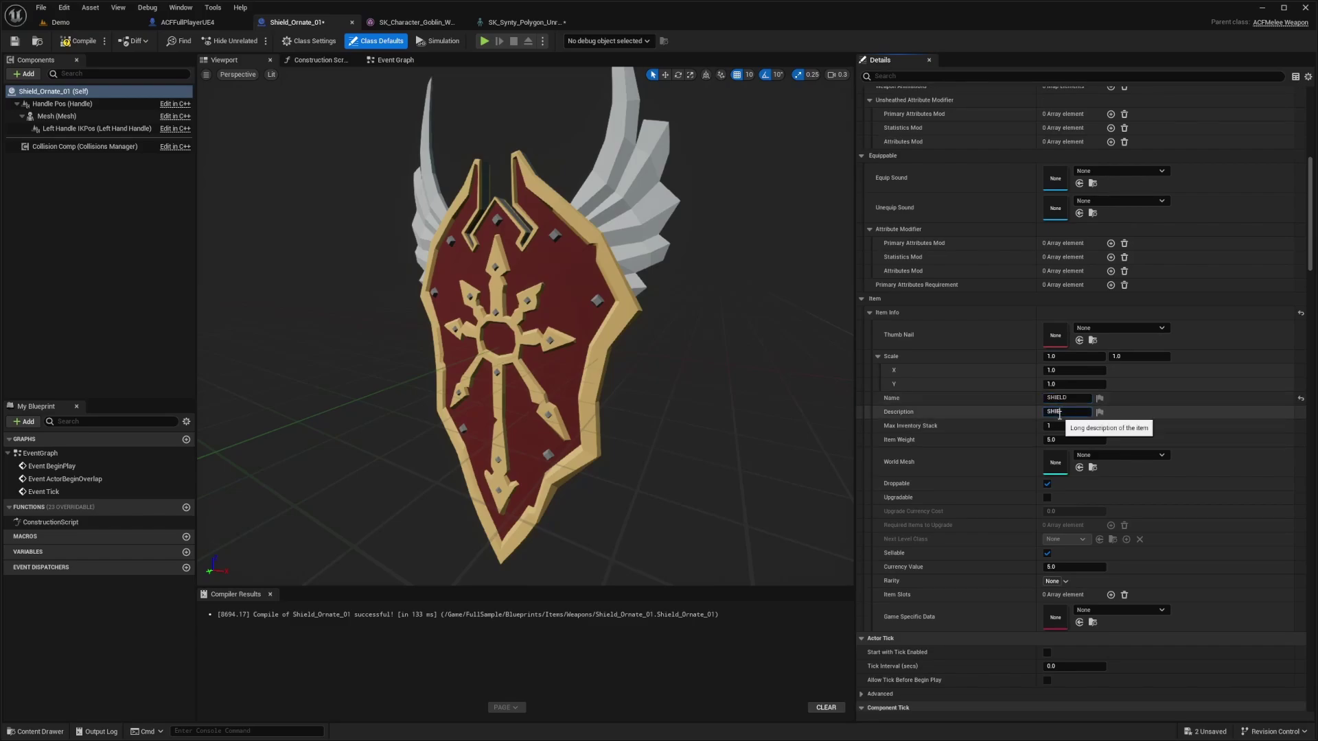
left_click(1118, 455)
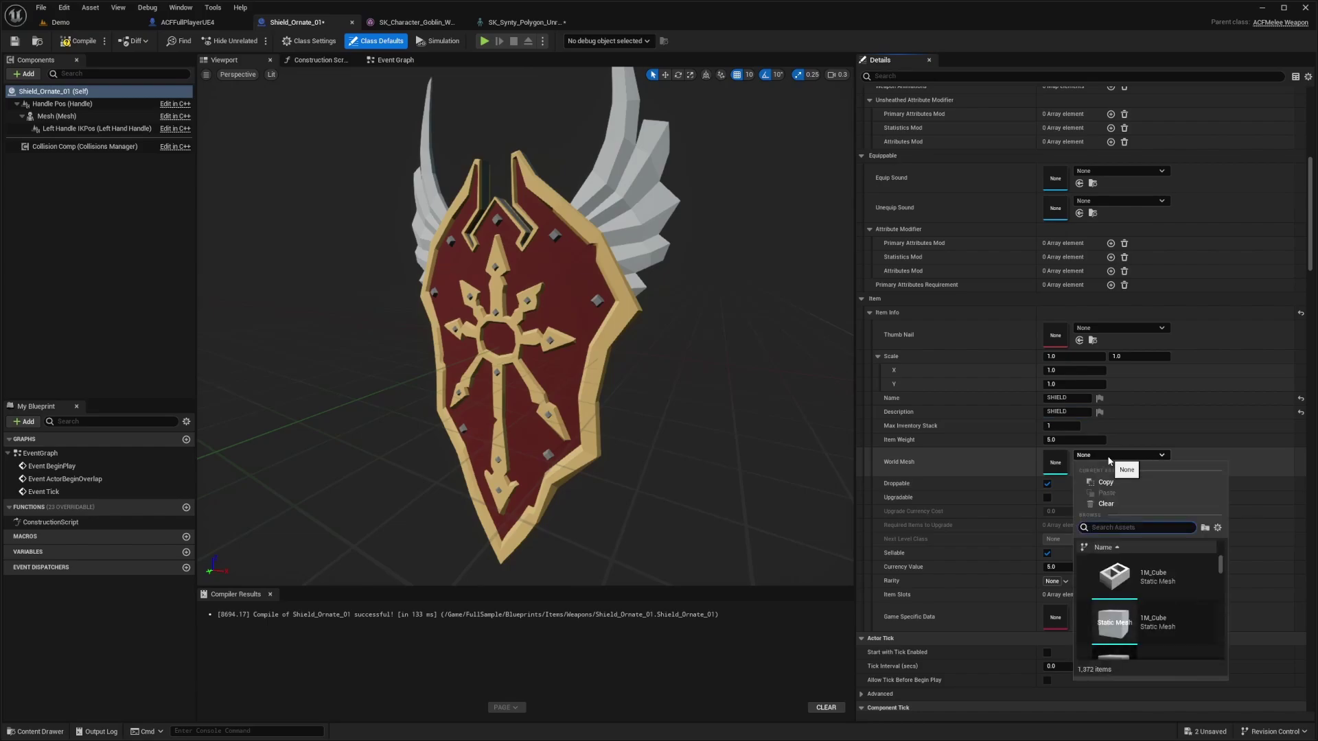
left_click(1105, 569)
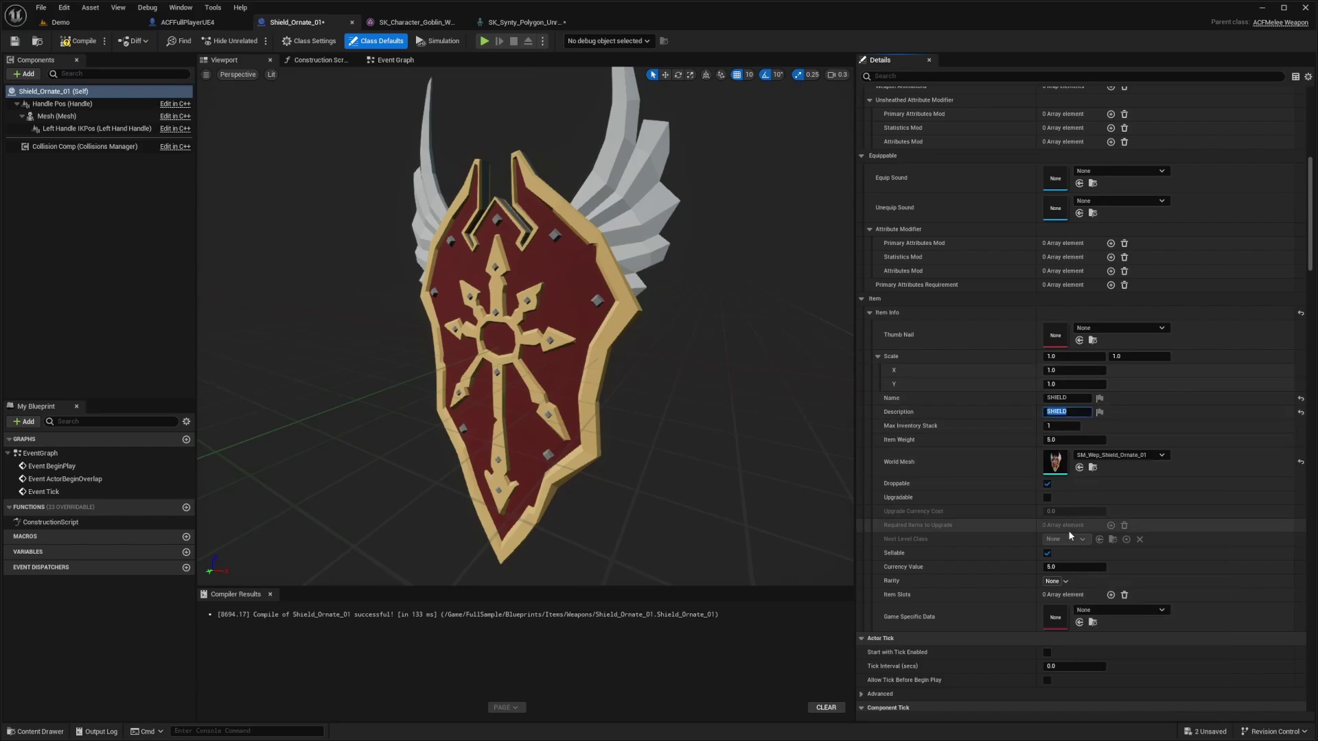
Add an item slot entry with the tag ItemSlot.LeftHandWeapon to the shield and save the blueprint.
left_click(1068, 581)
left_click(997, 578)
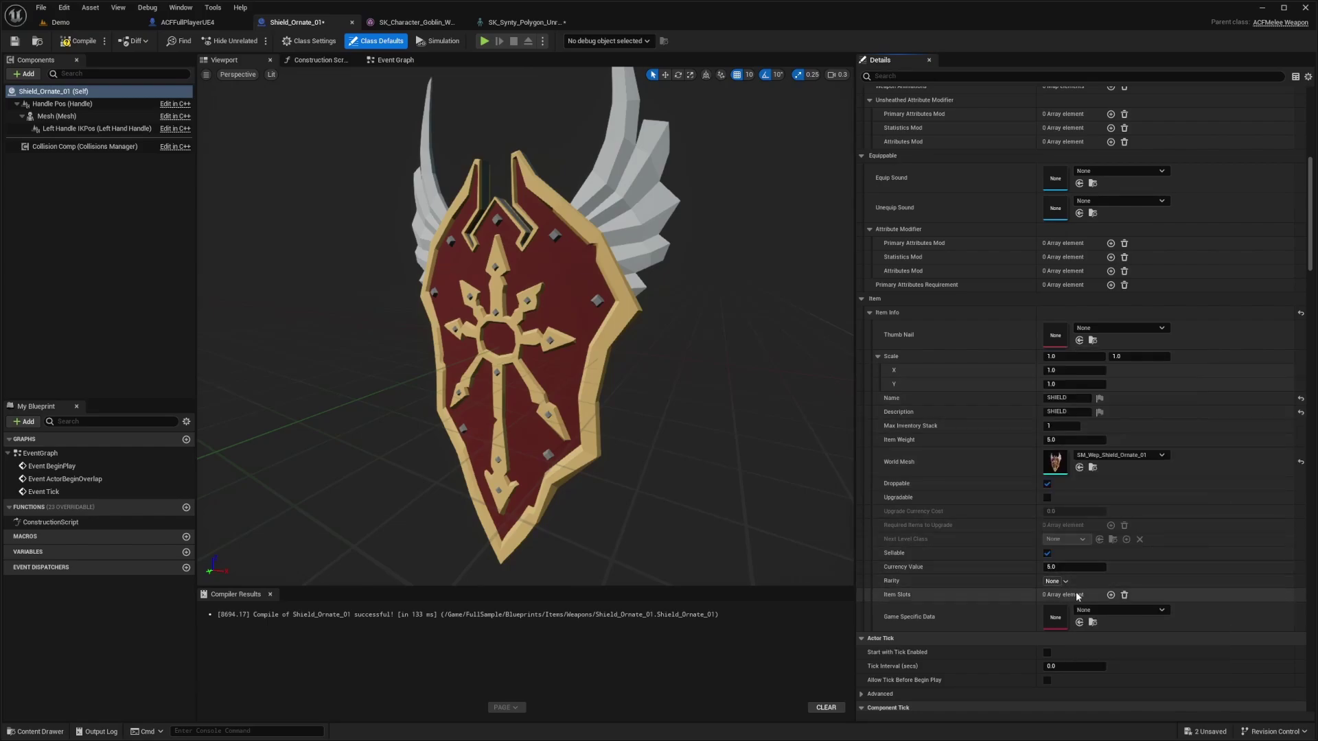
left_click(1111, 595)
left_click(1098, 609)
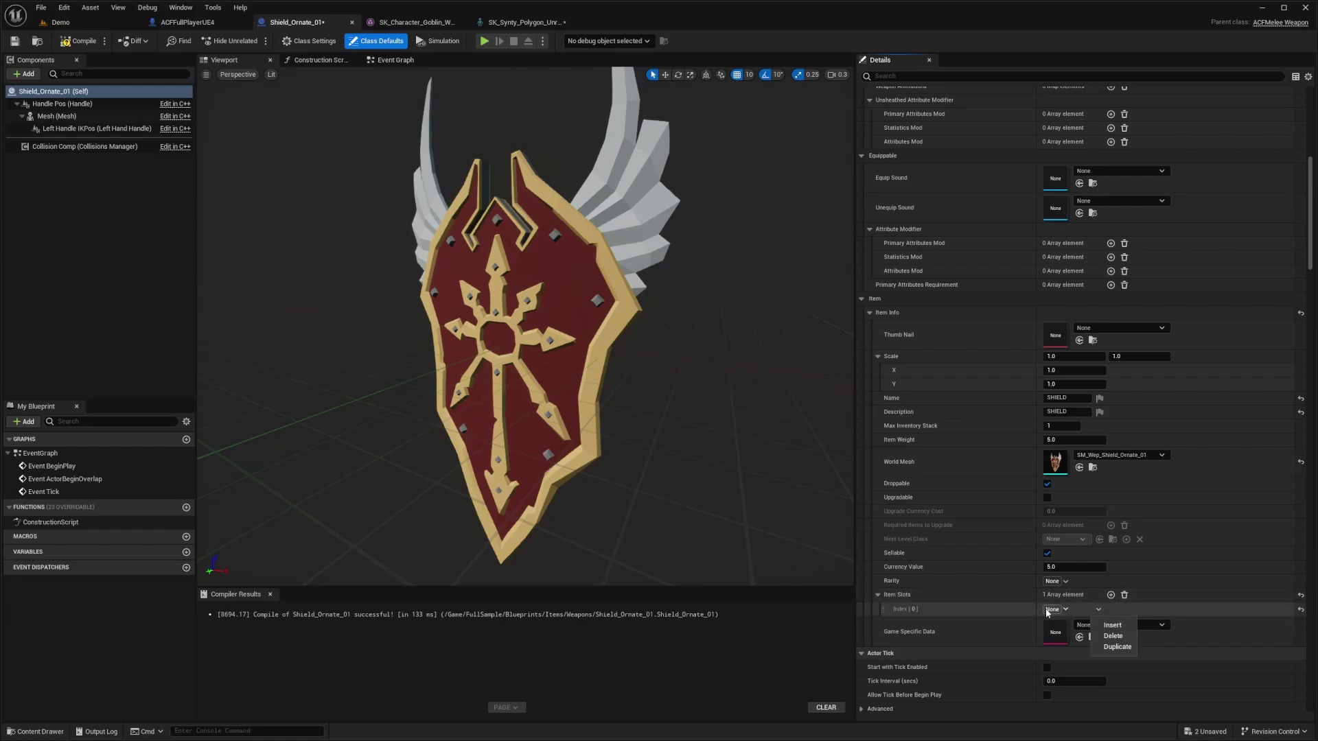
left_click(1065, 609)
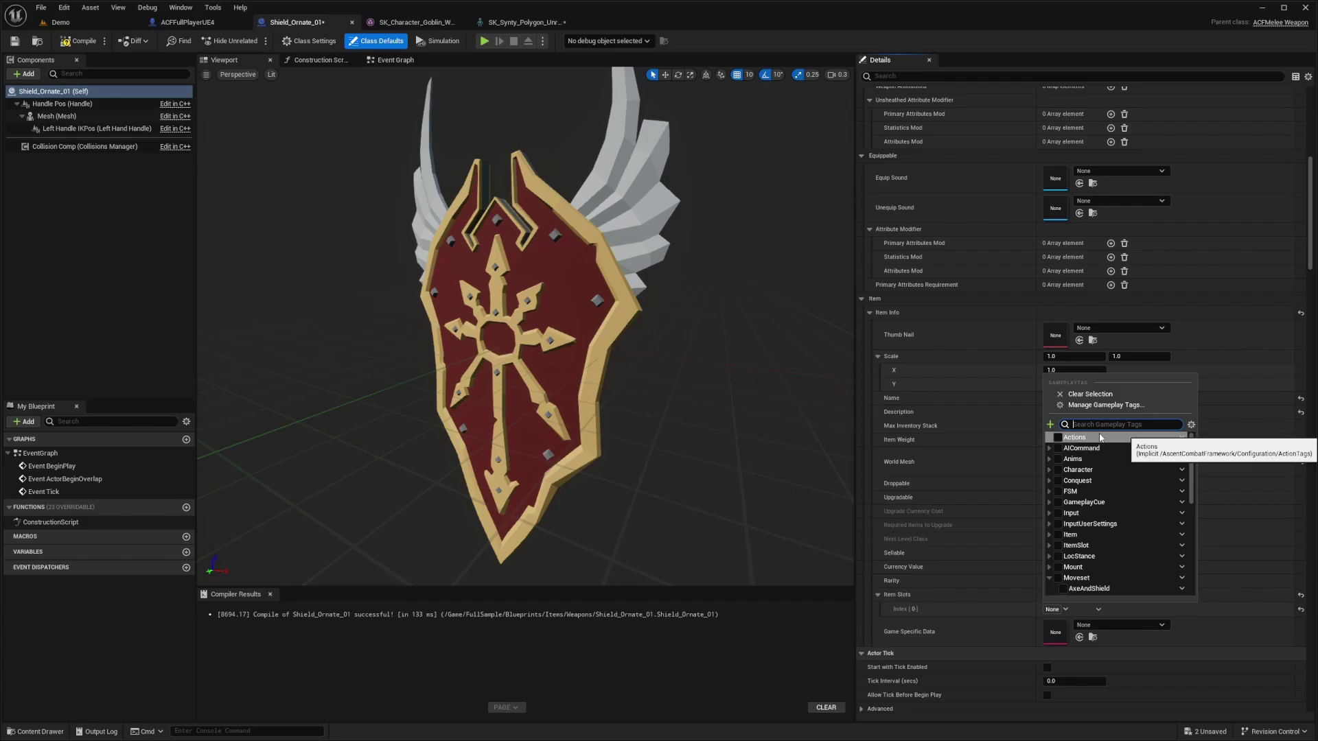
type("lefthandweapon")
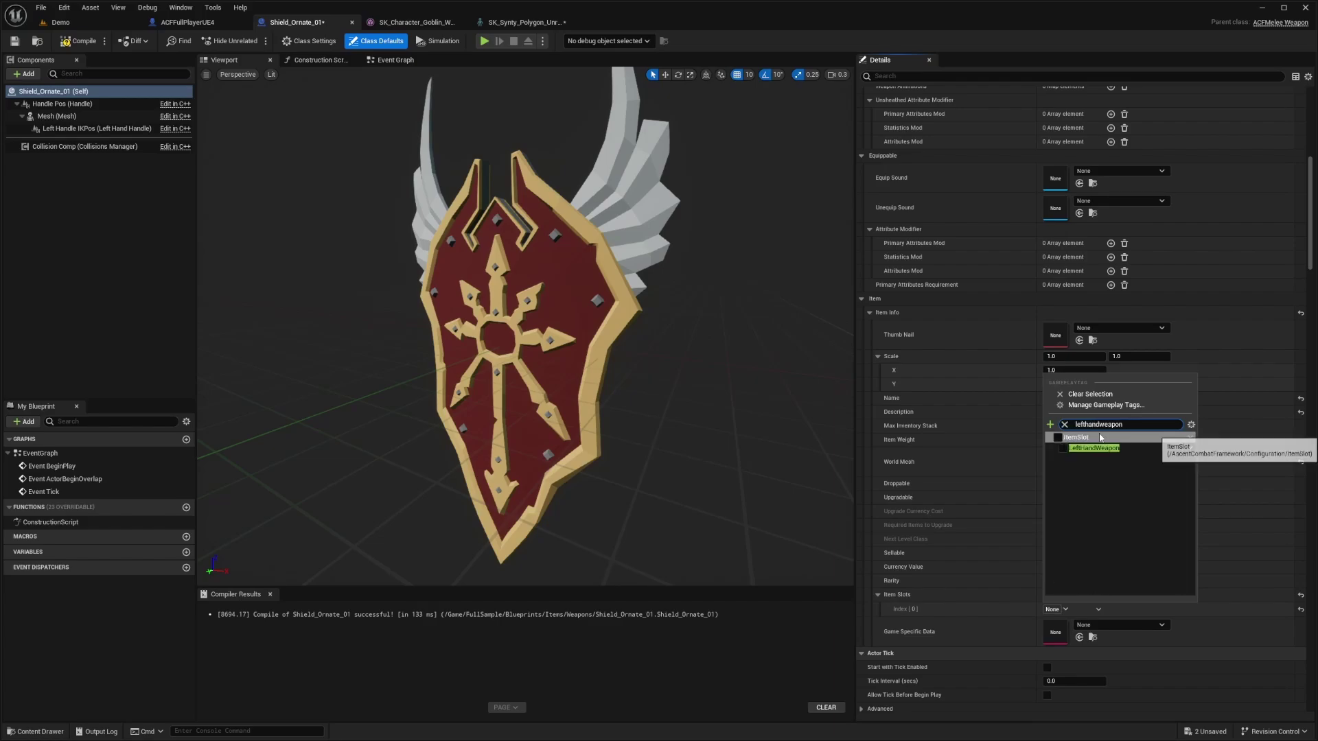
left_click(1062, 448)
left_click(975, 605)
key("ctrl+s")
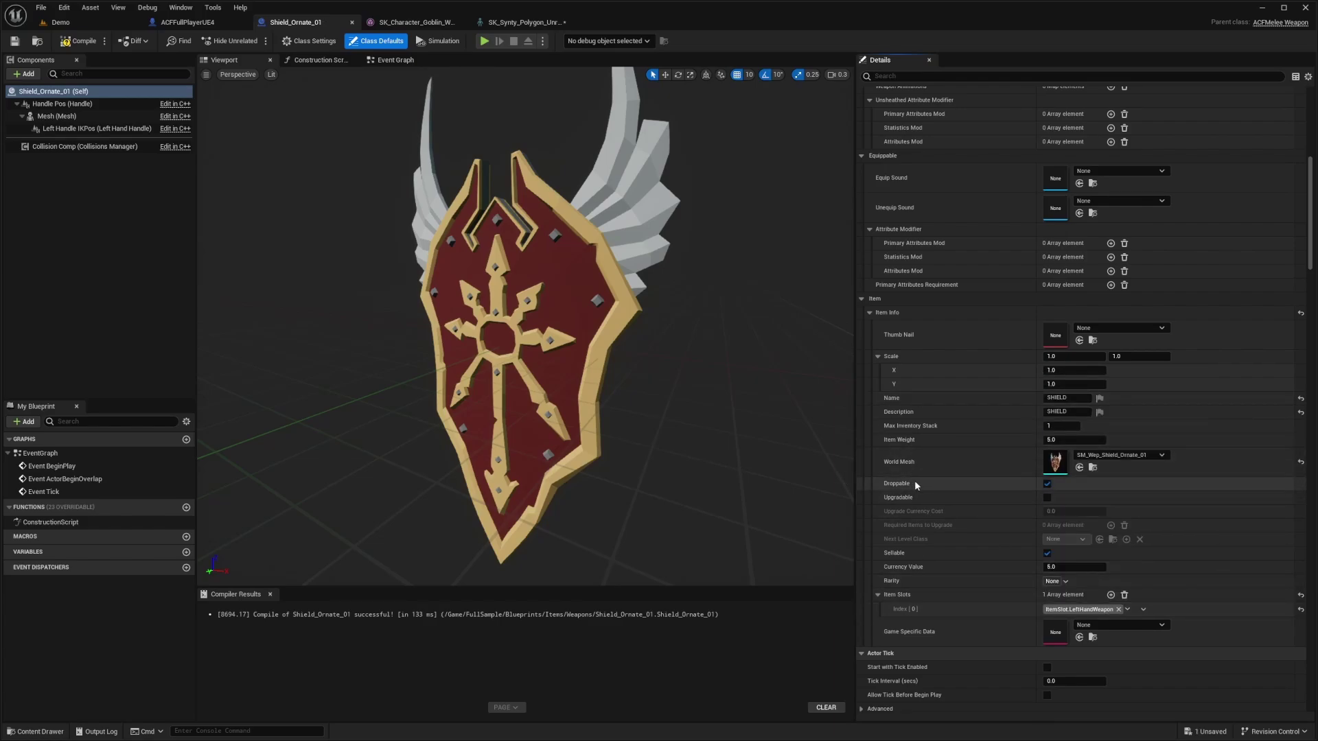
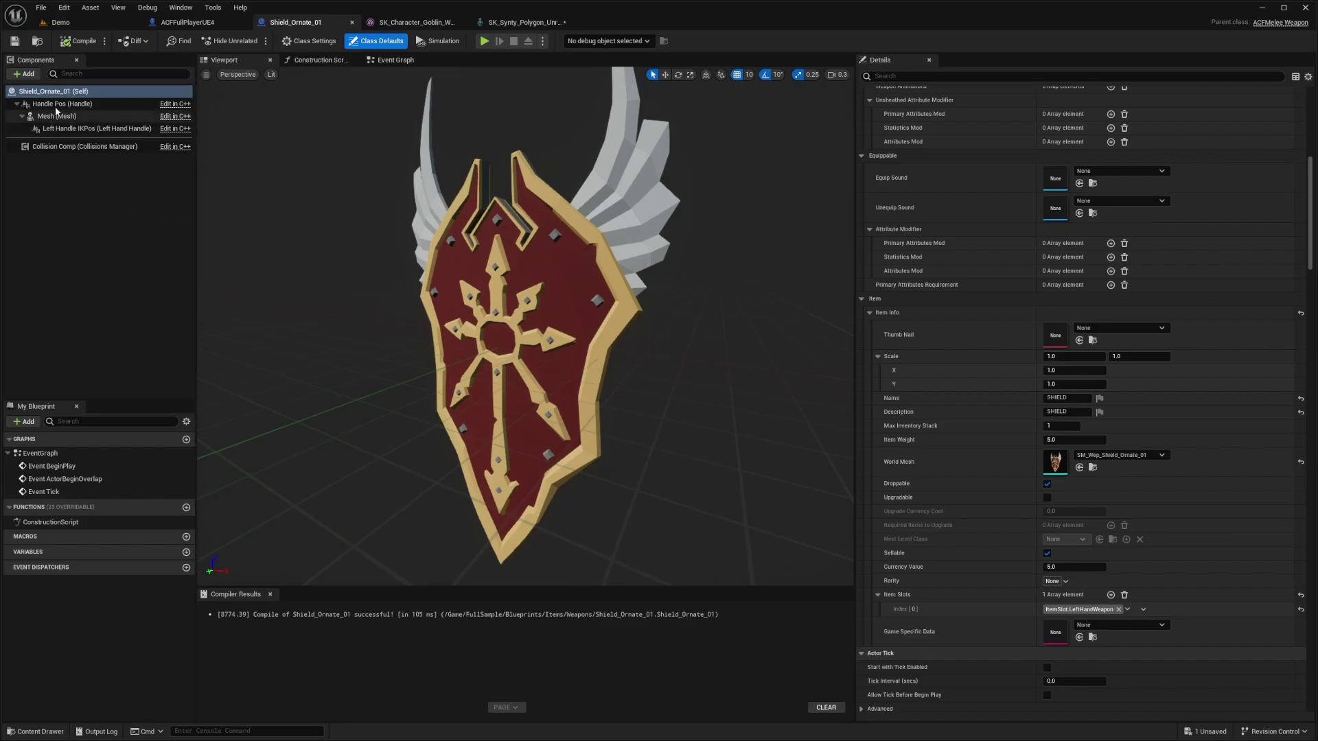
Add an ACFBlock component to the Shield_Ornate_01 blueprint.
left_click(24, 76)
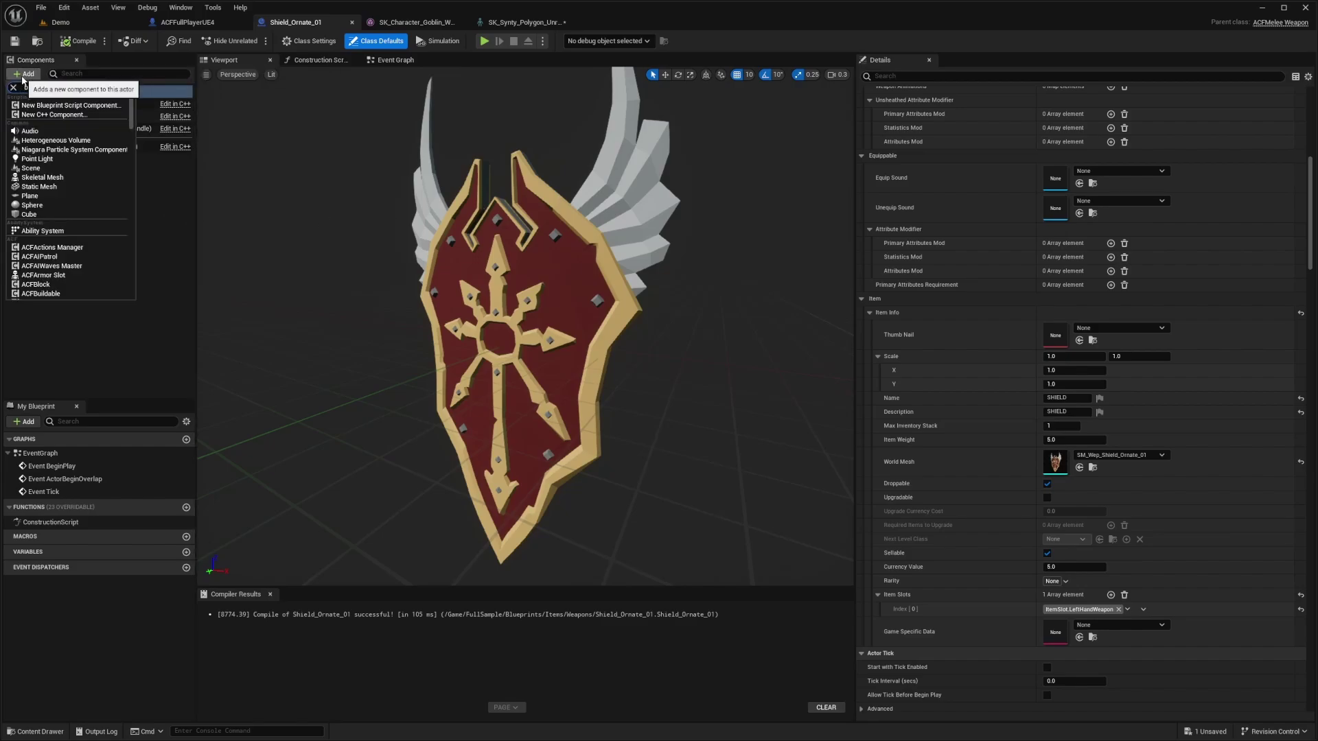
type("block")
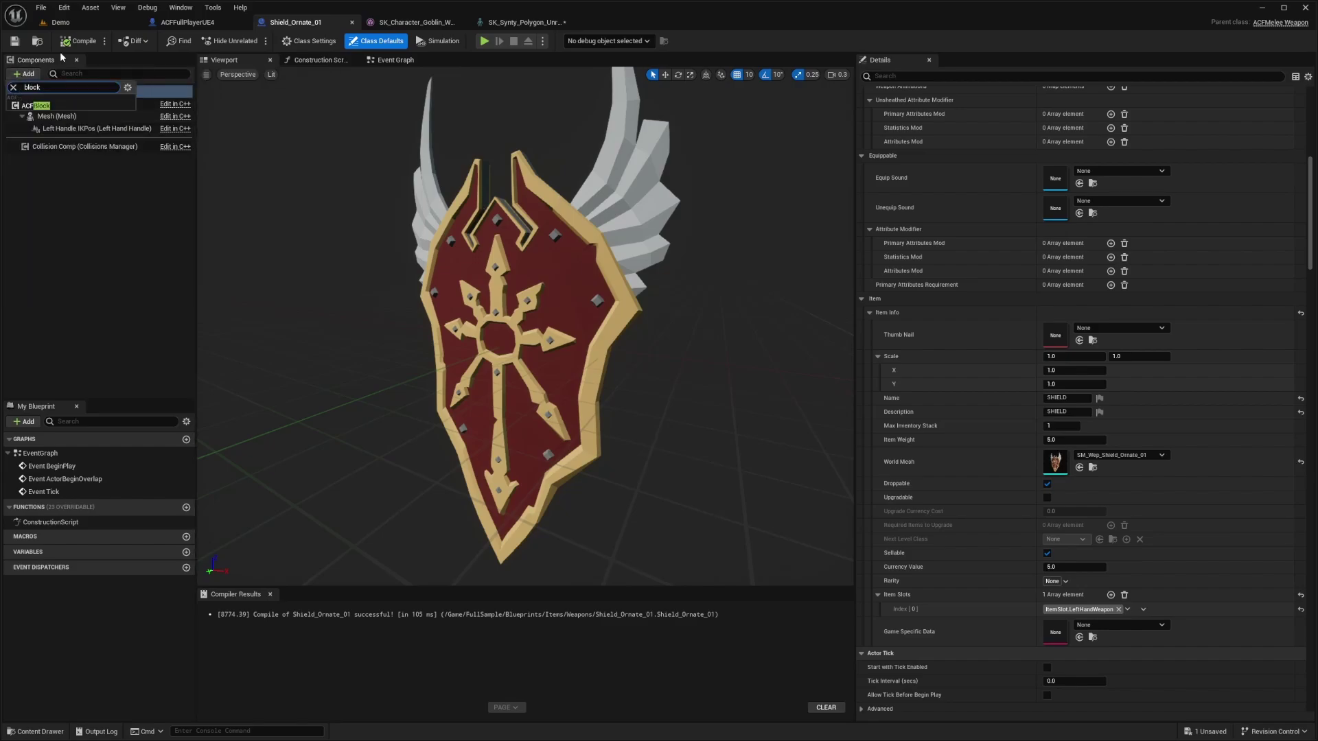
left_click(37, 106)
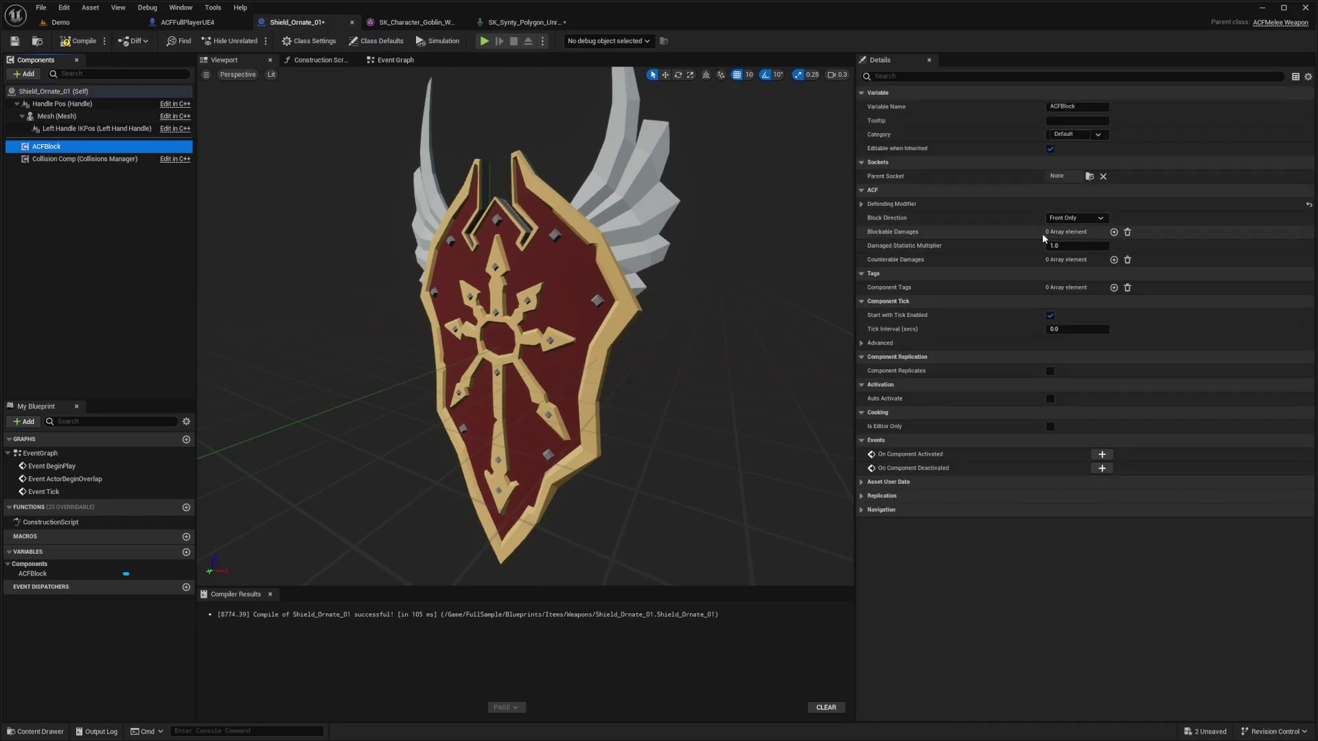
Add an attribute modifier to ACFBlock's Defending Modifier with value 85 and attribute type RPG.Attributes.BlockDefense.
left_click(862, 204)
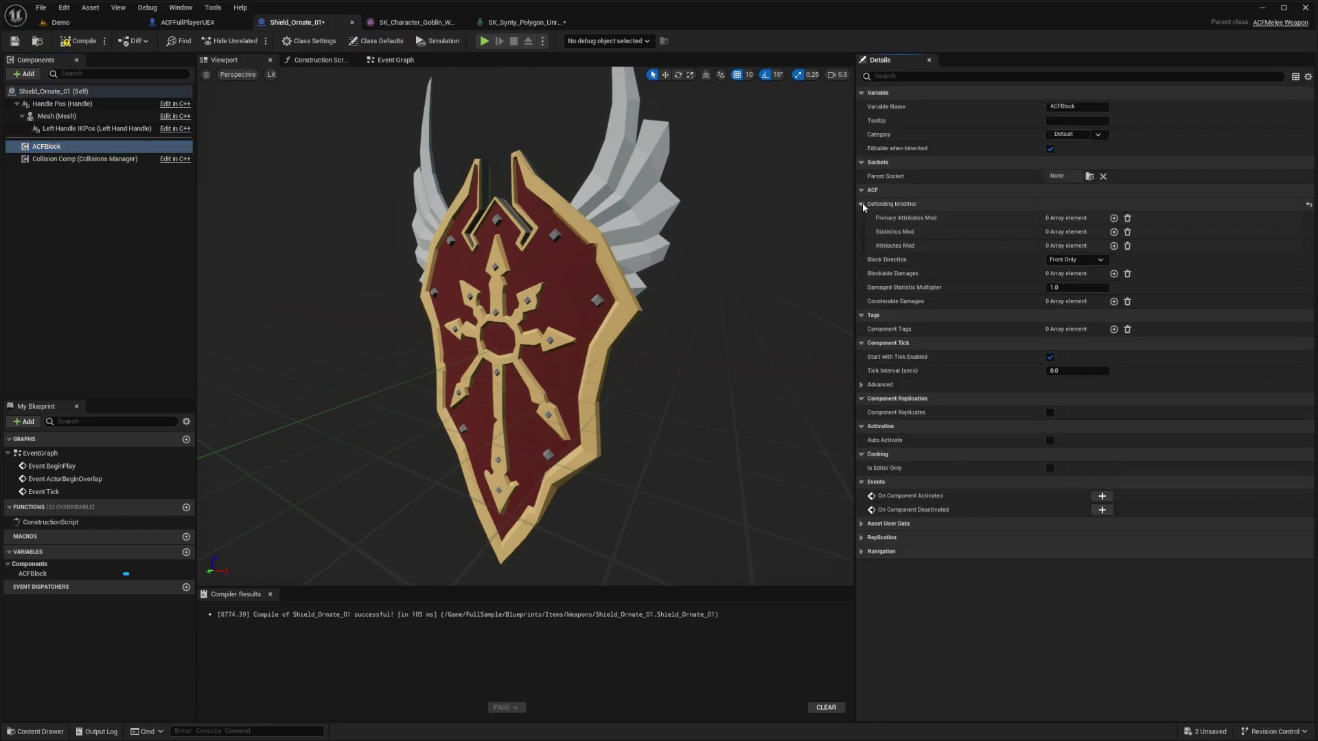
left_click(1113, 246)
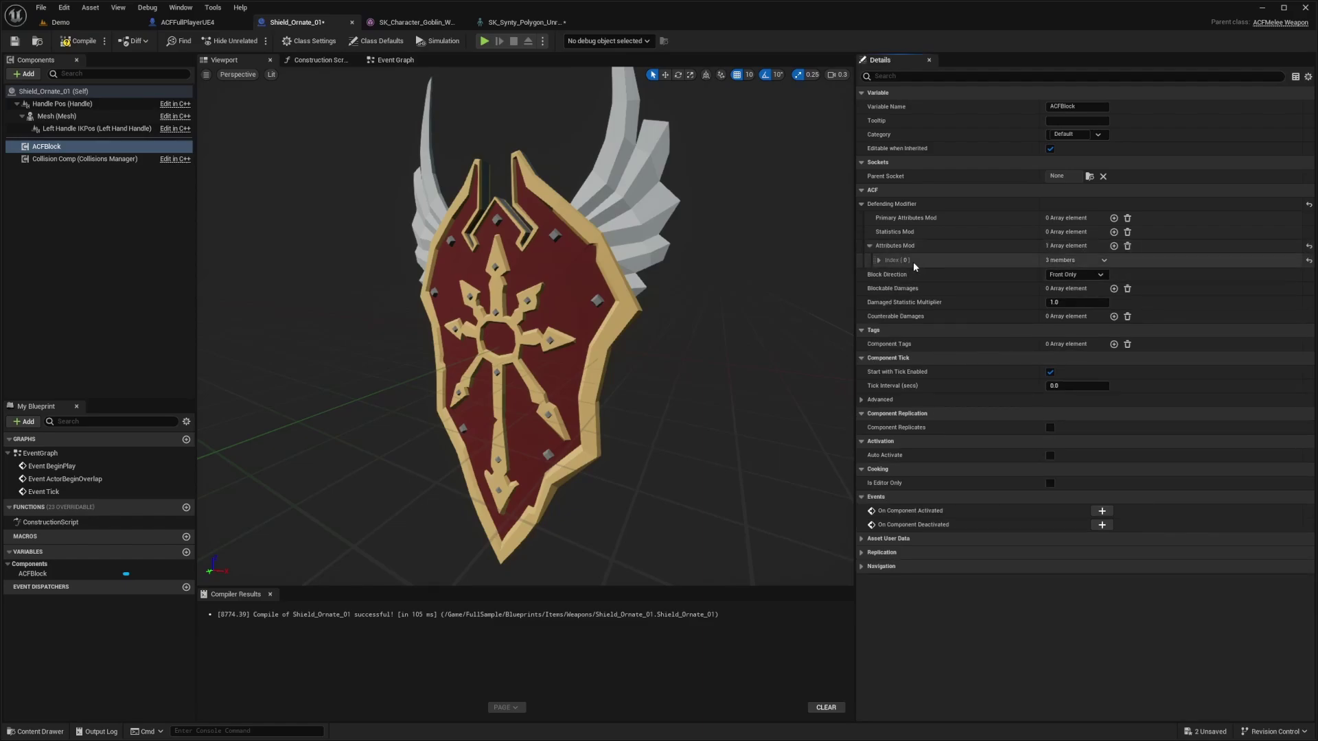
left_click(878, 260)
left_click(1068, 275)
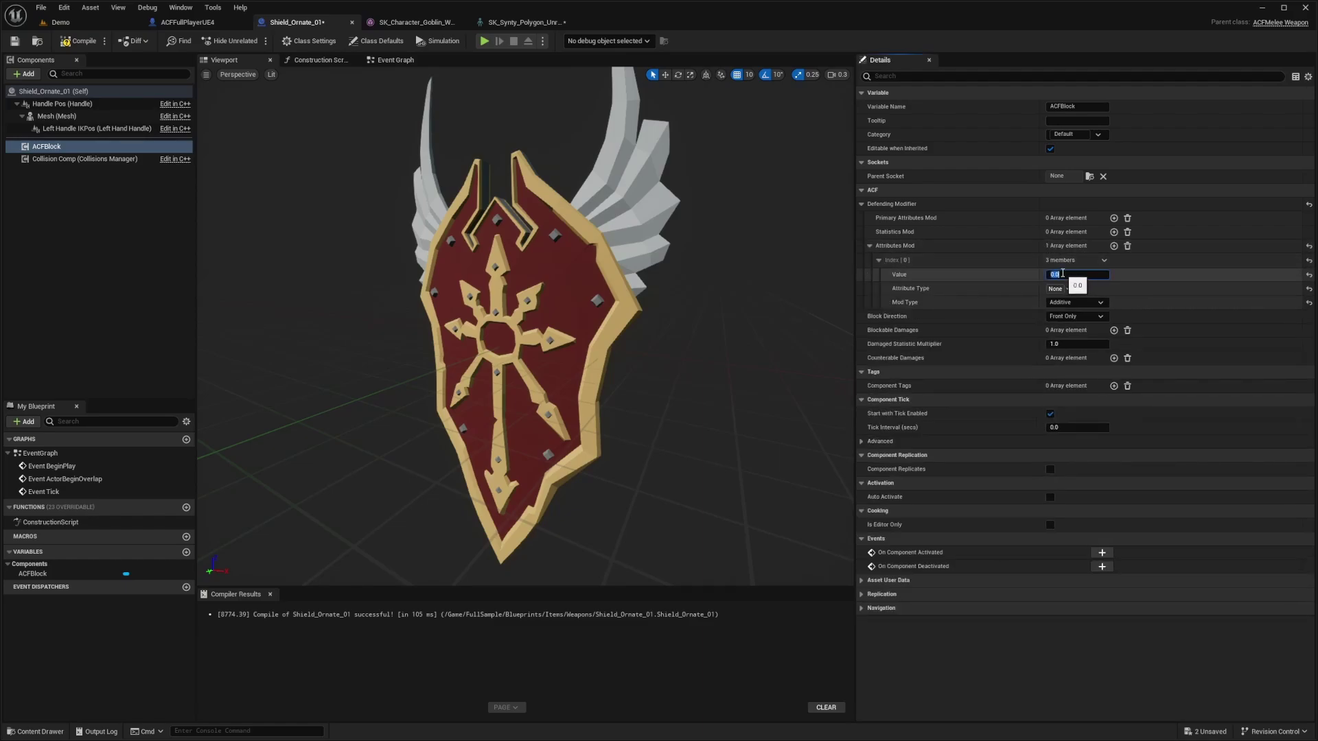
type("85")
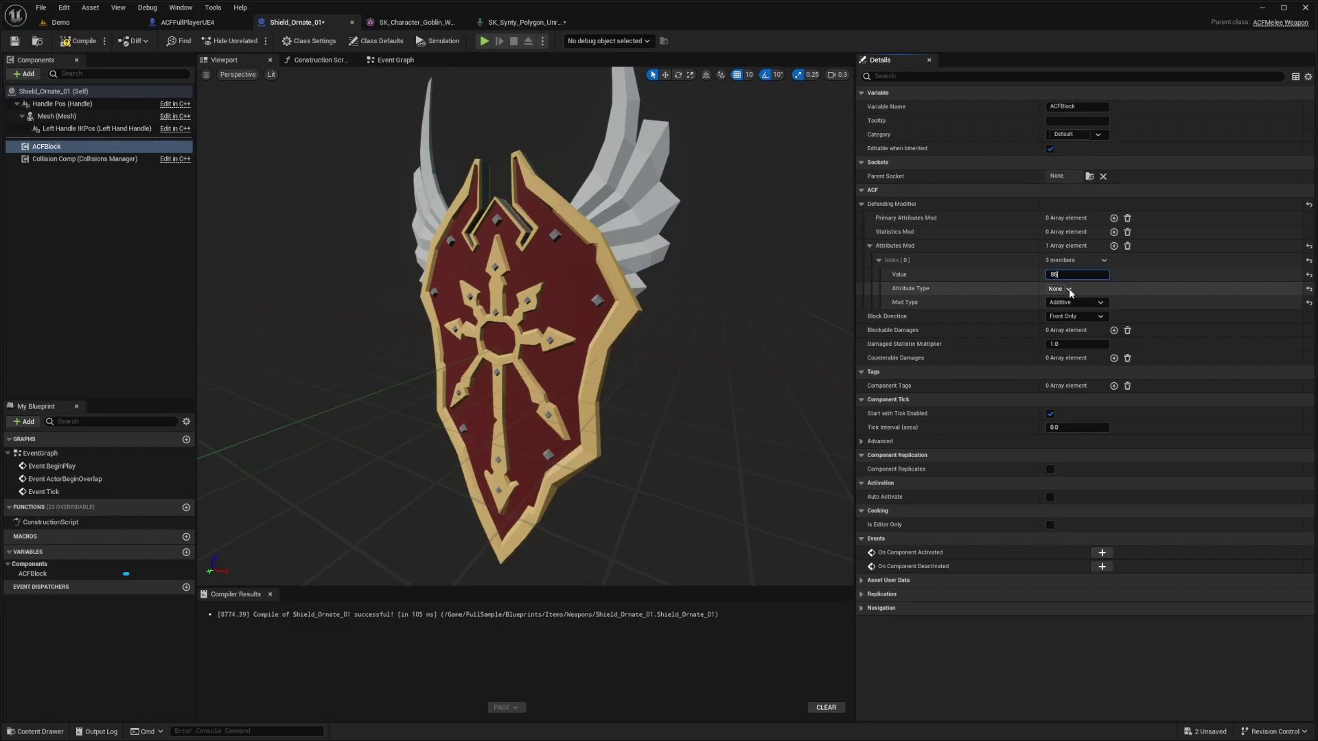
left_click(1069, 289)
type("block")
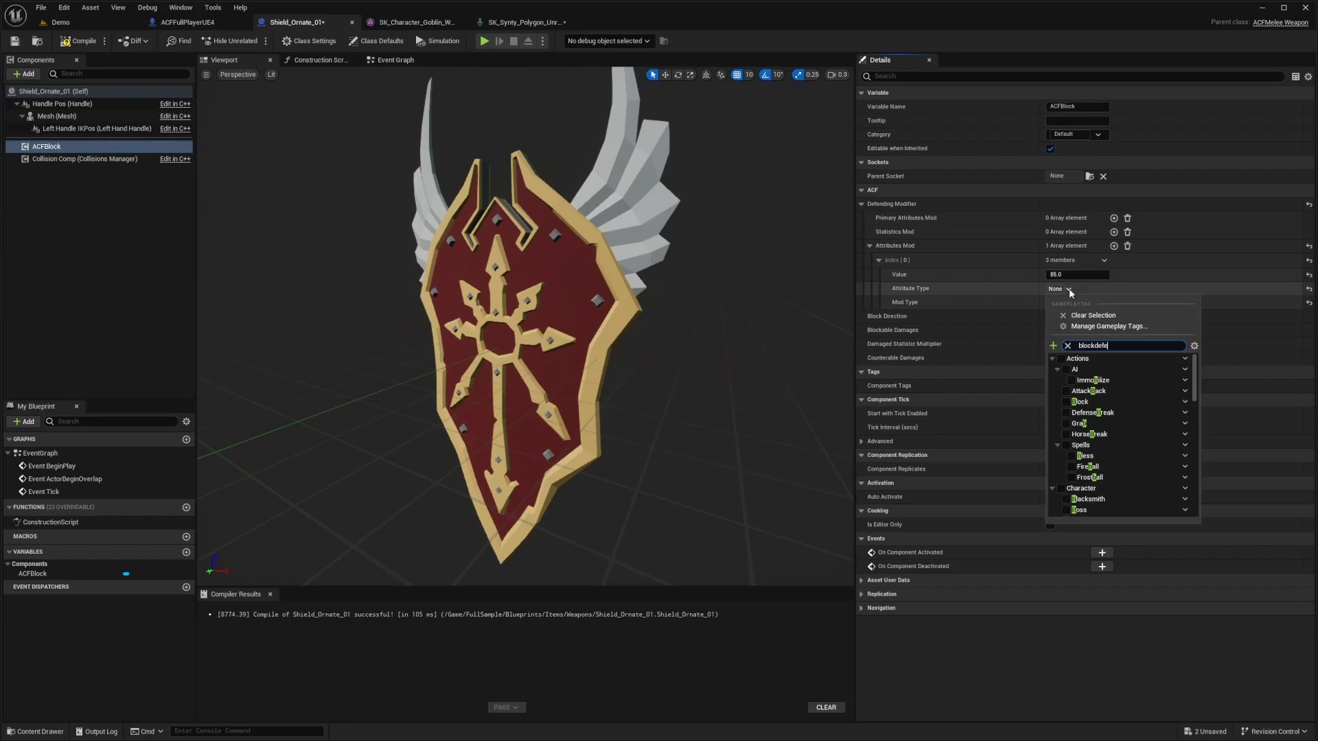
type("defe")
left_click(1075, 381)
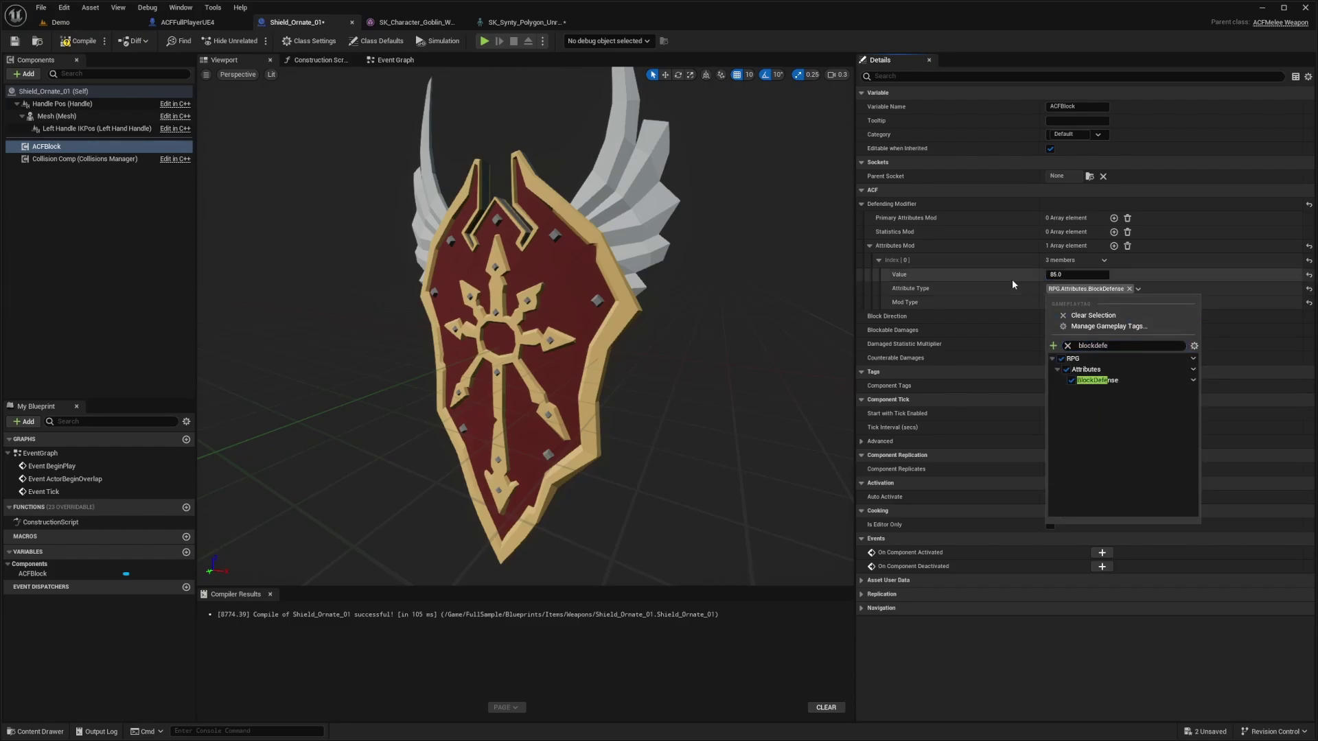
left_click(1003, 287)
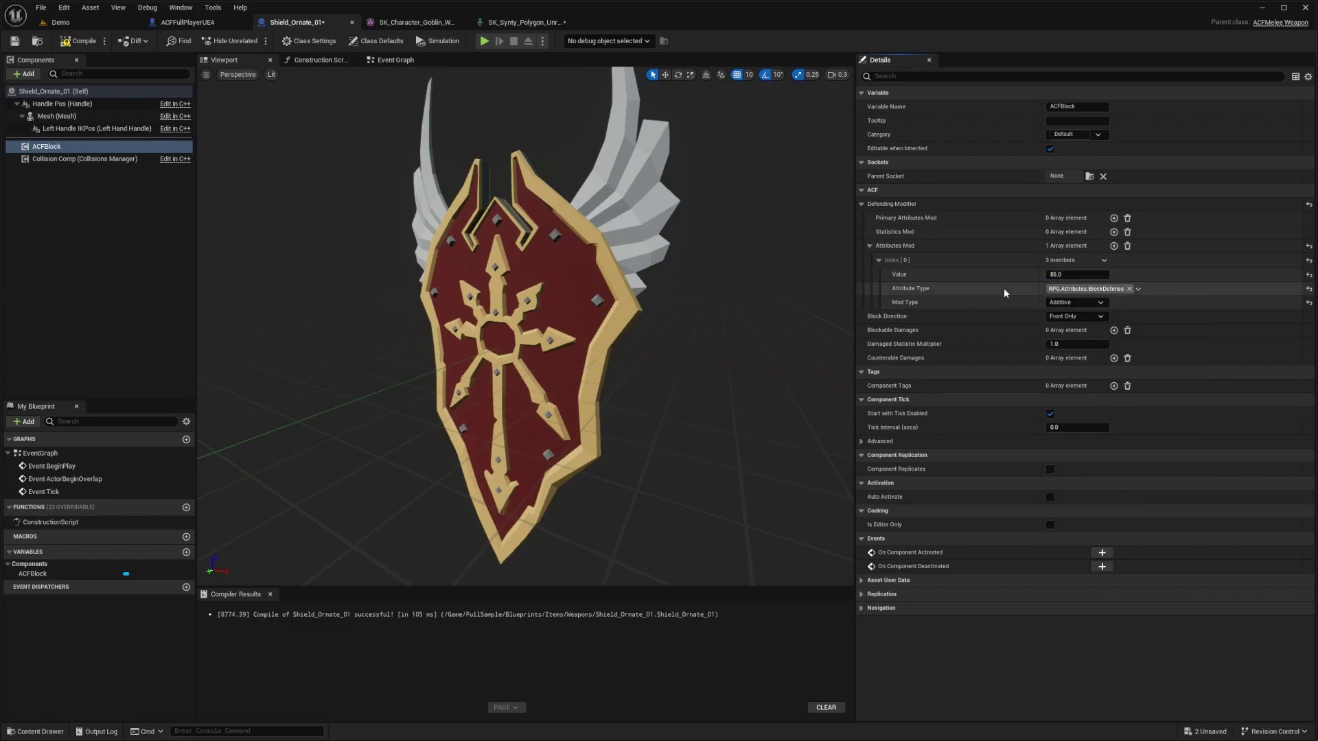
Set the BlockDefense modifier's value to 100 and choose Front Only as the block direction.
left_click(1071, 274)
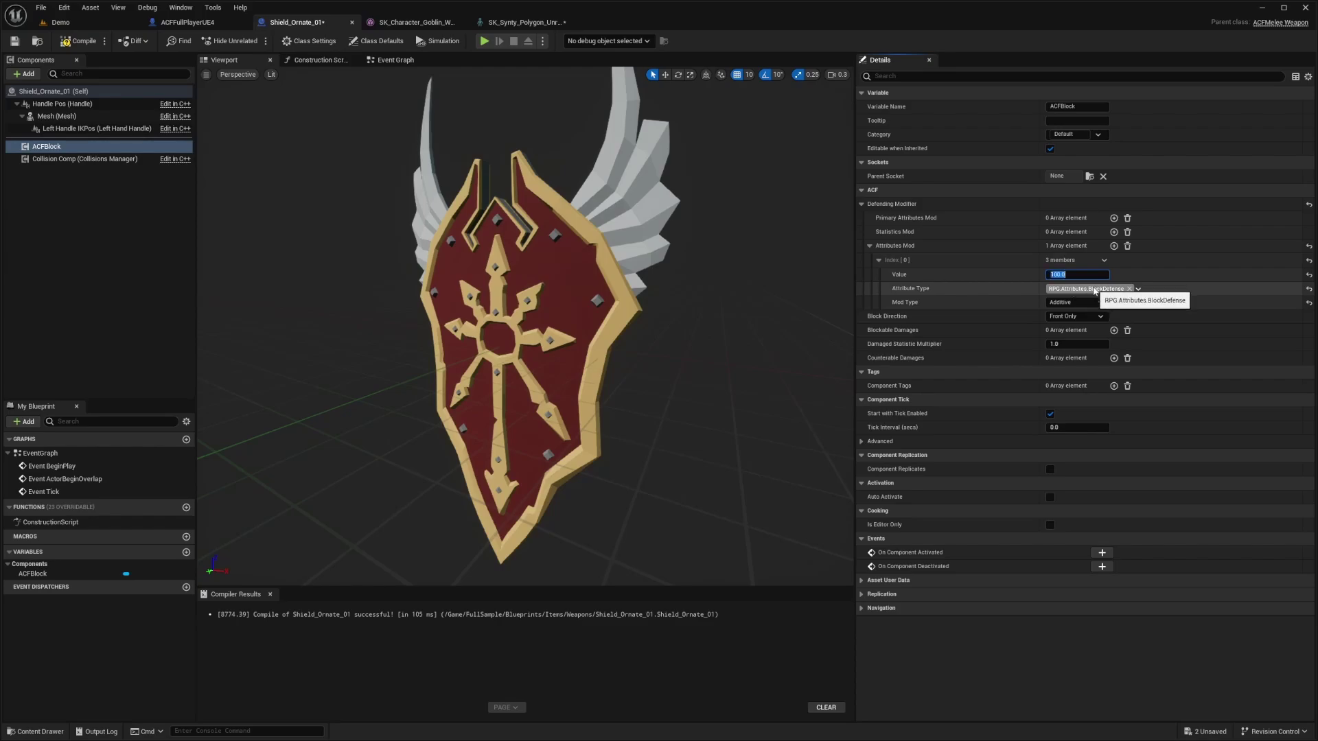
left_click(1074, 317)
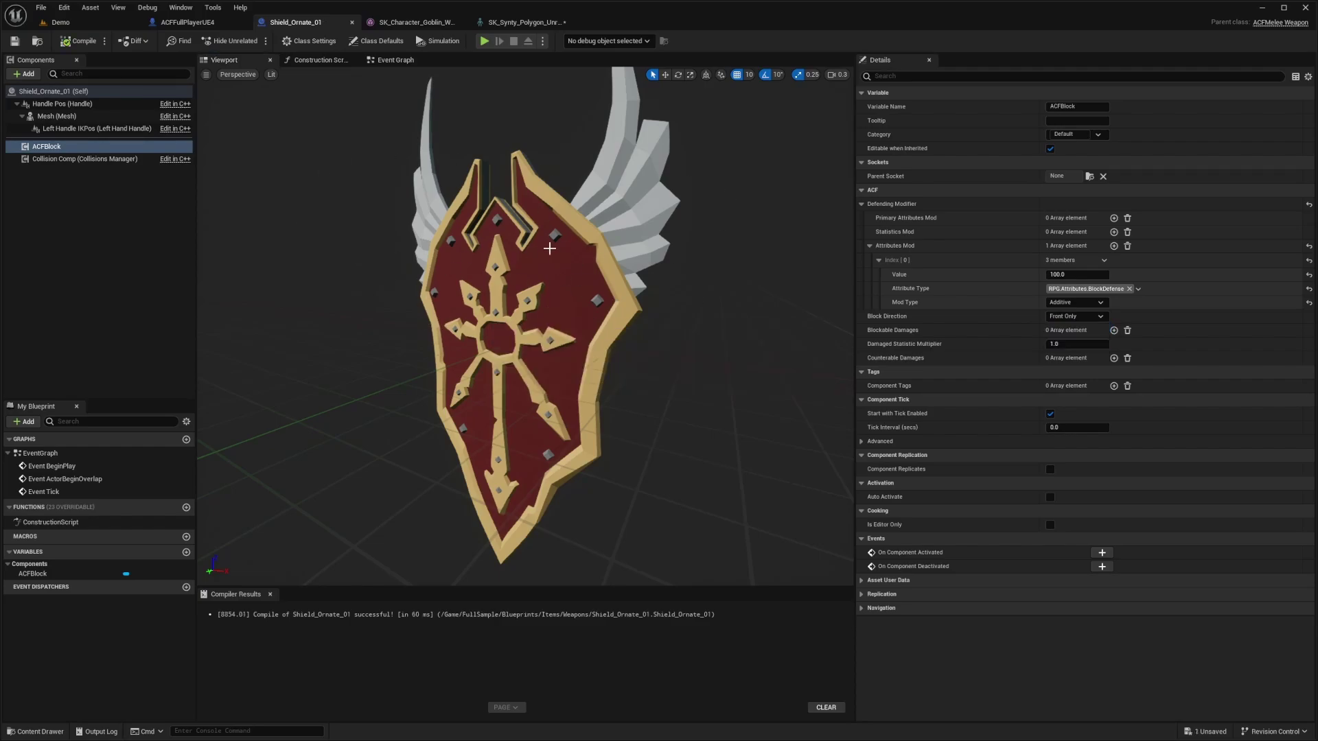
scroll(526, 326, "down", 3)
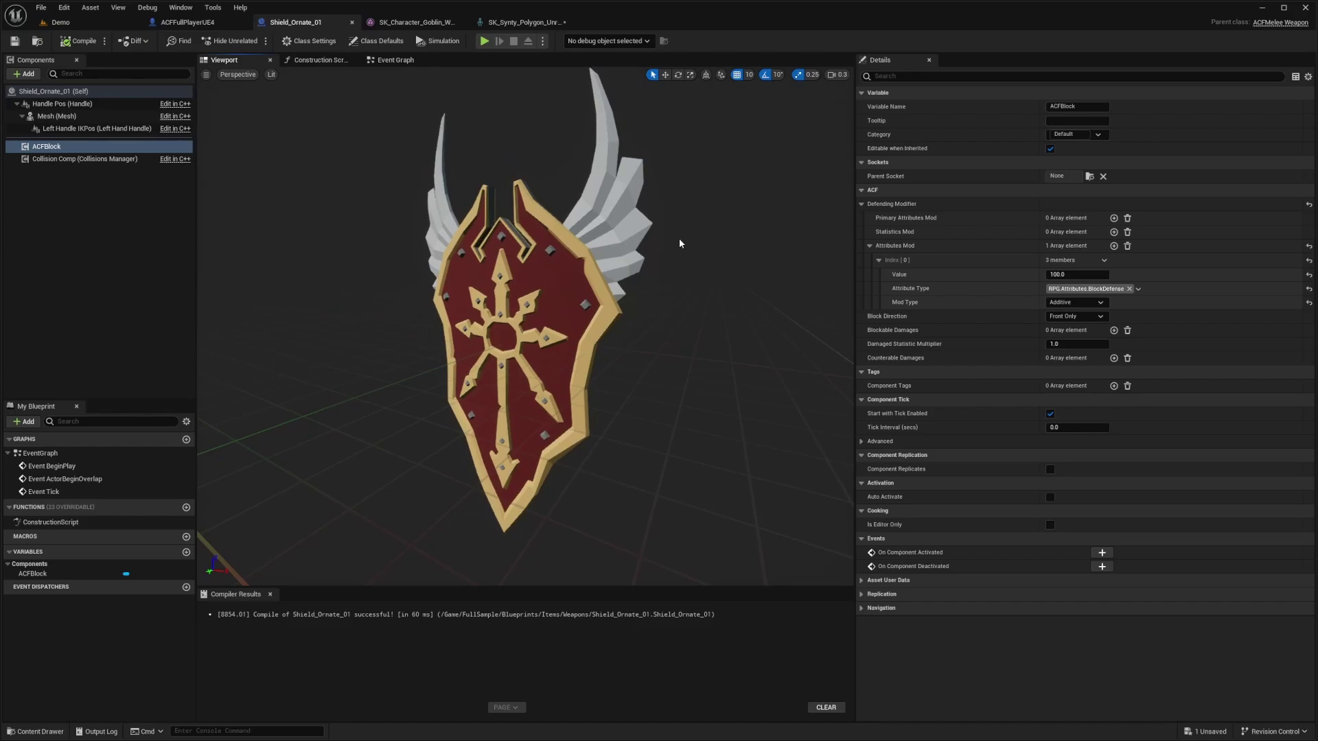
left_click(1075, 317)
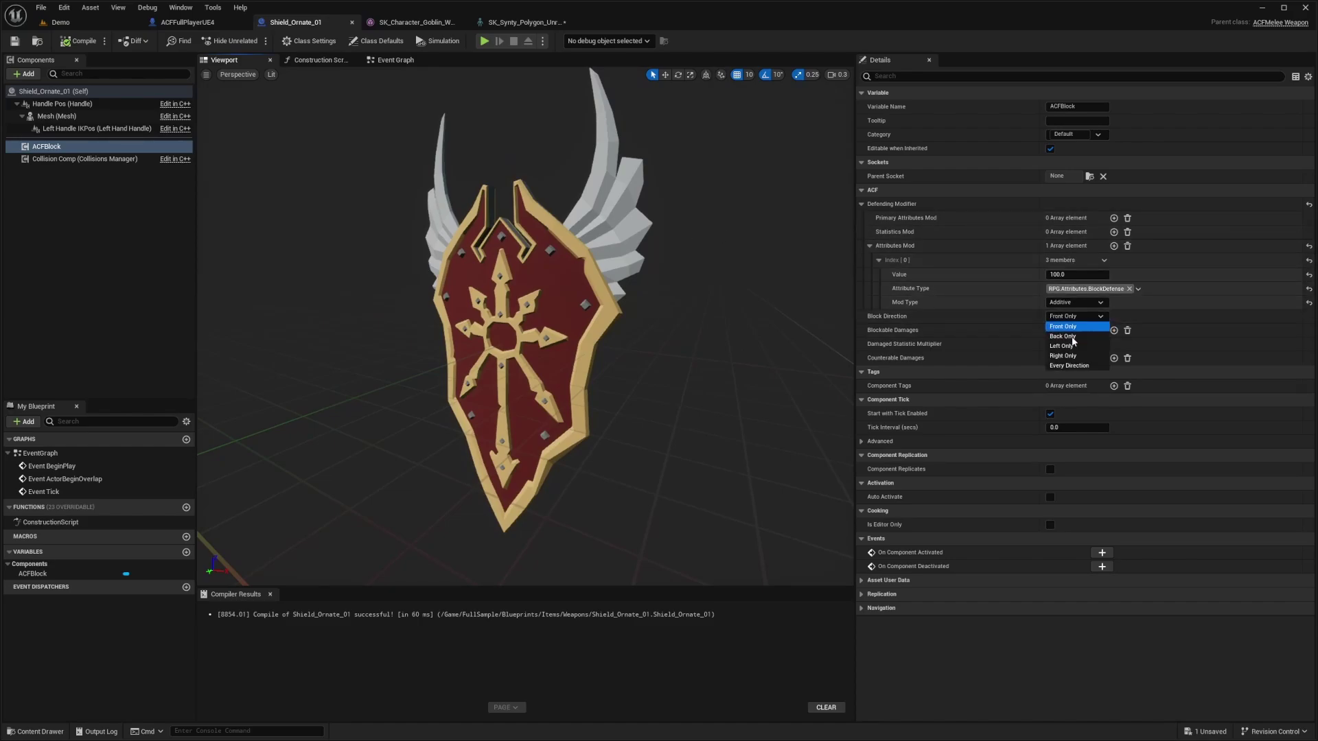
left_click(1063, 327)
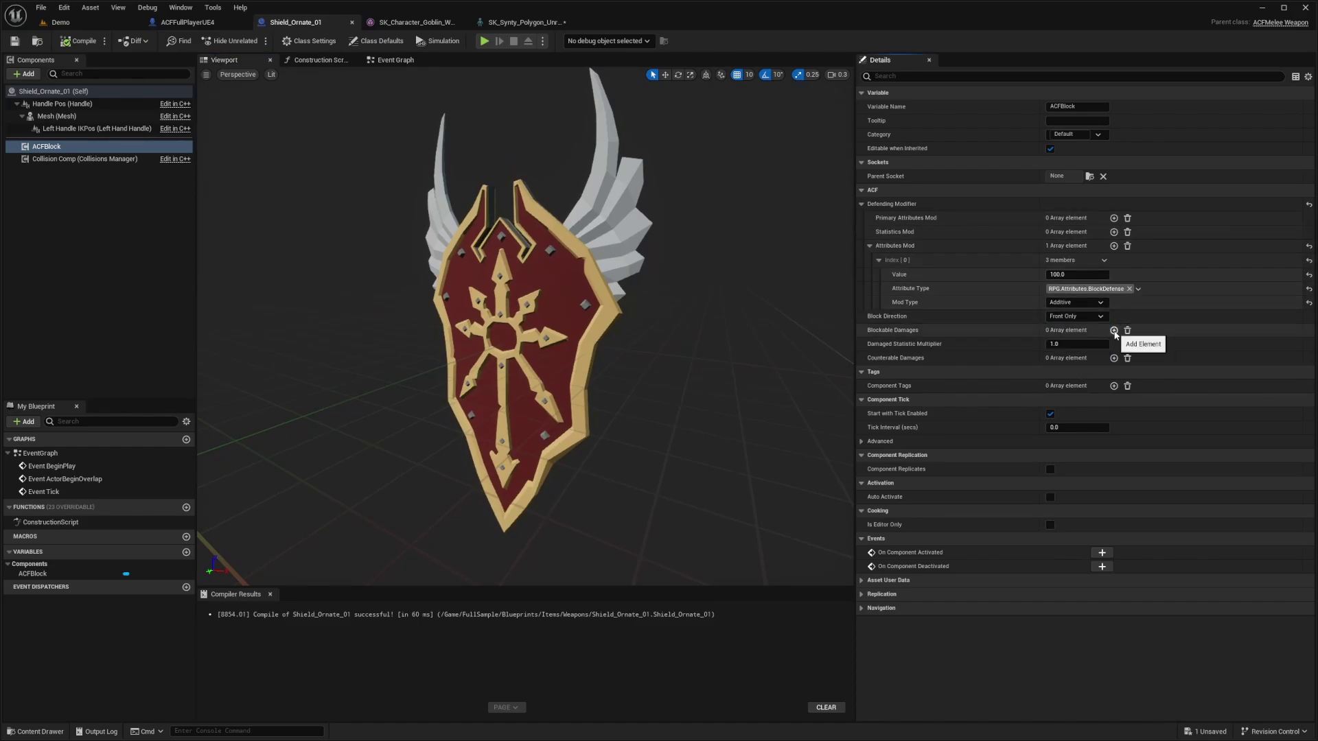
Add four Blockable Damages entries to ACFBlock and set the first two to ACFCutDamageType and ACFHugeImpactDamageType.
left_click(1114, 331)
left_click(1114, 331)
left_click(1114, 331)
left_click(1113, 331)
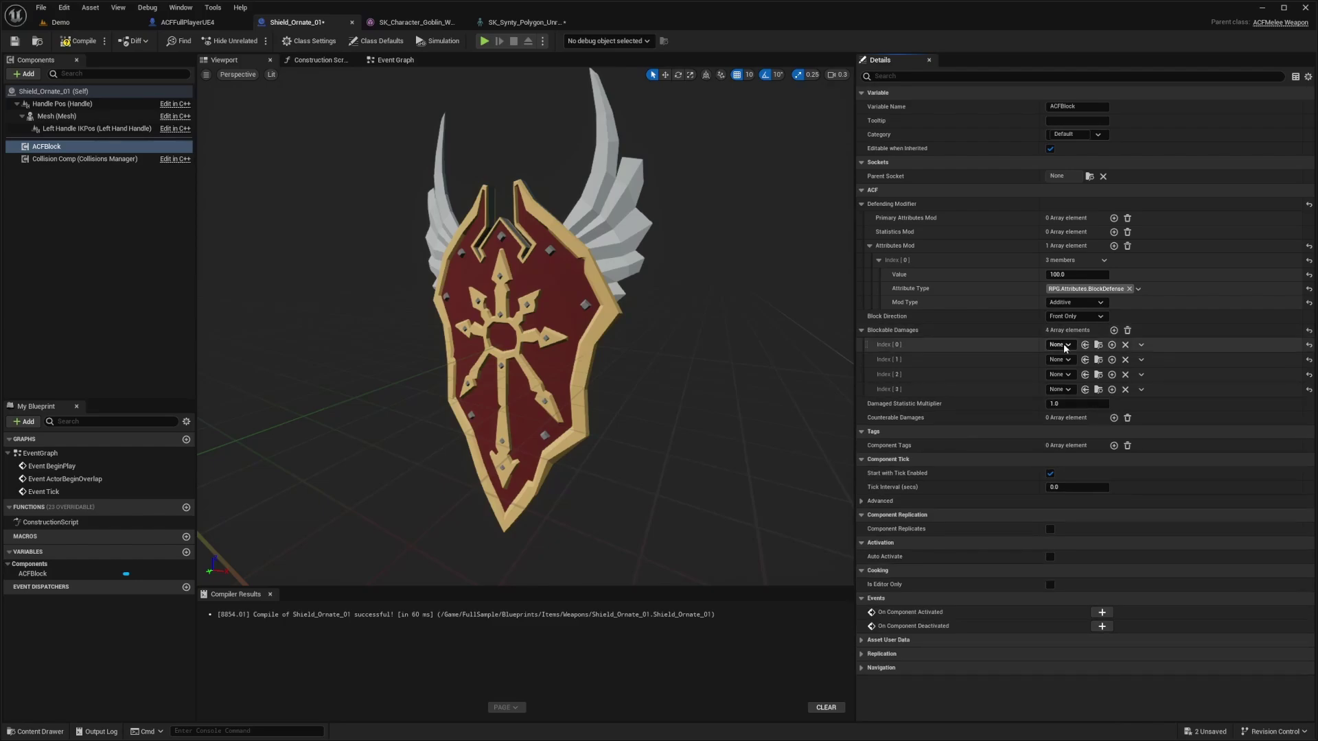
left_click(1059, 344)
type("acf")
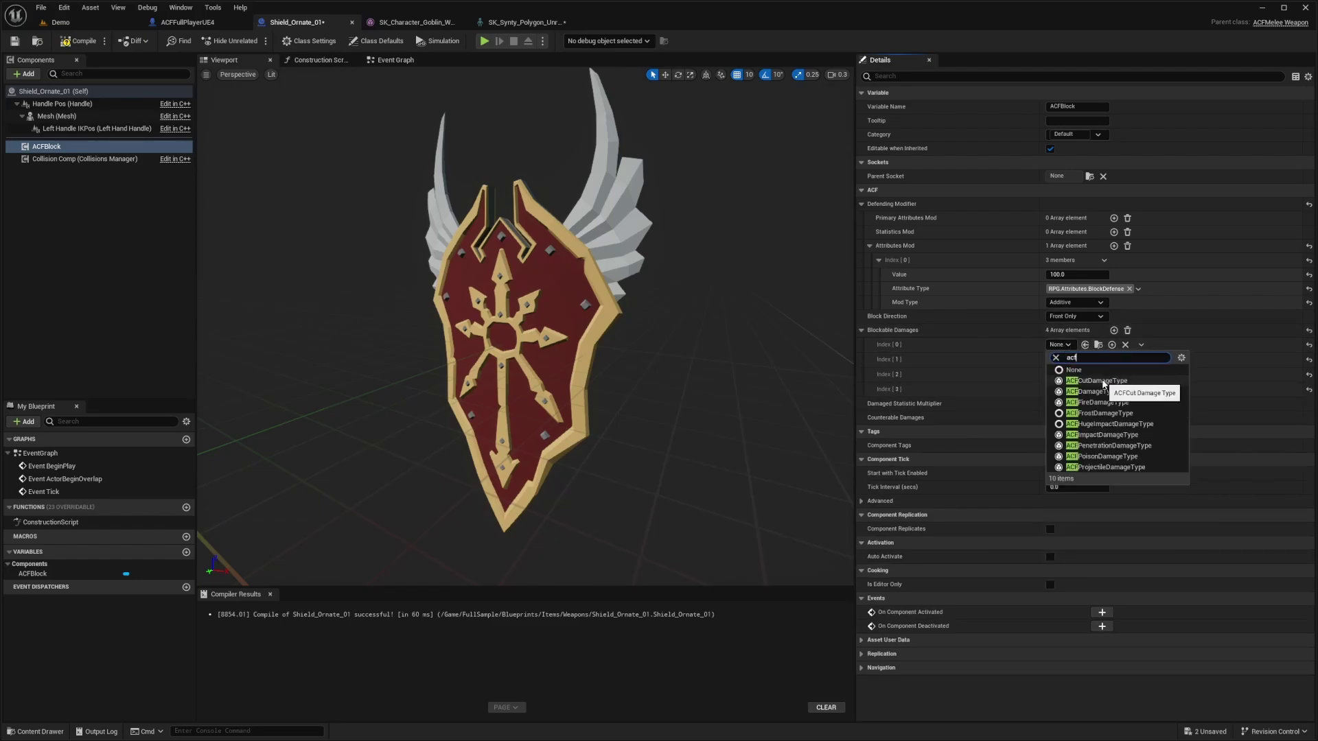
left_click(1096, 381)
left_click(1059, 359)
type("acf")
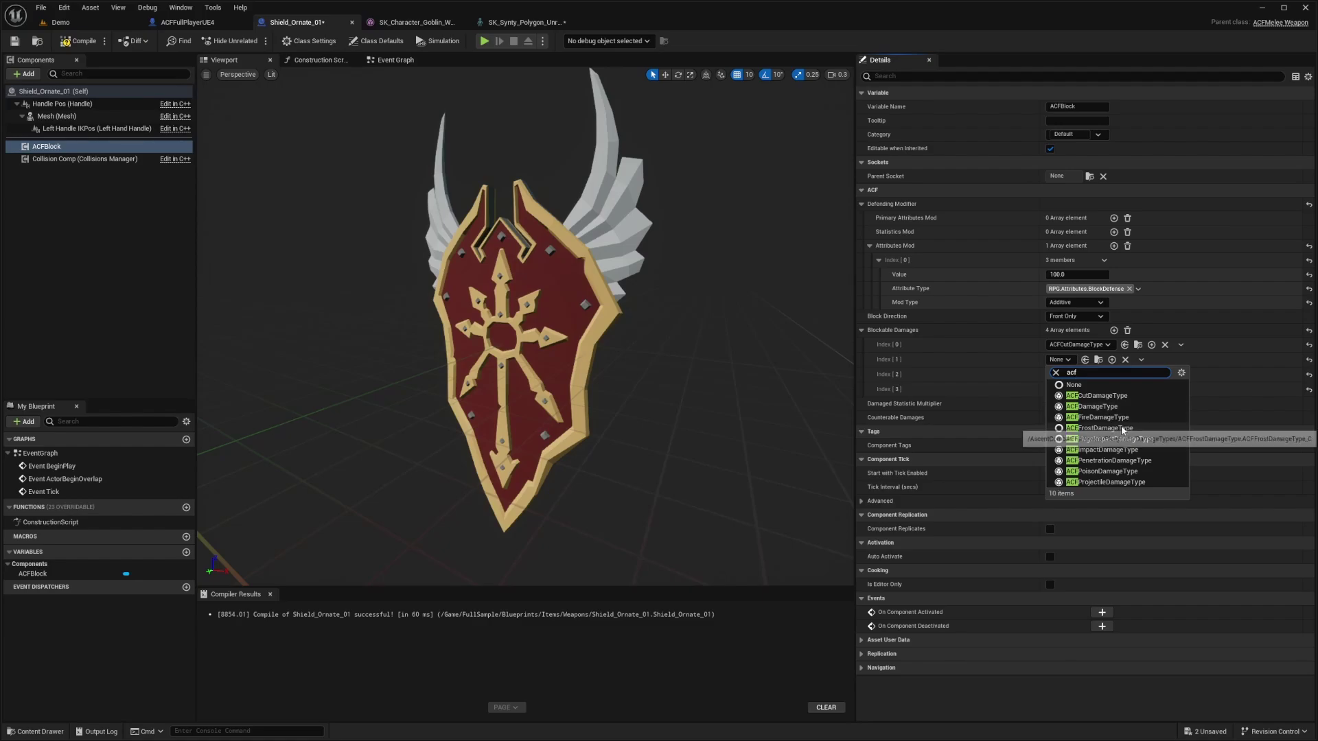
left_click(1116, 439)
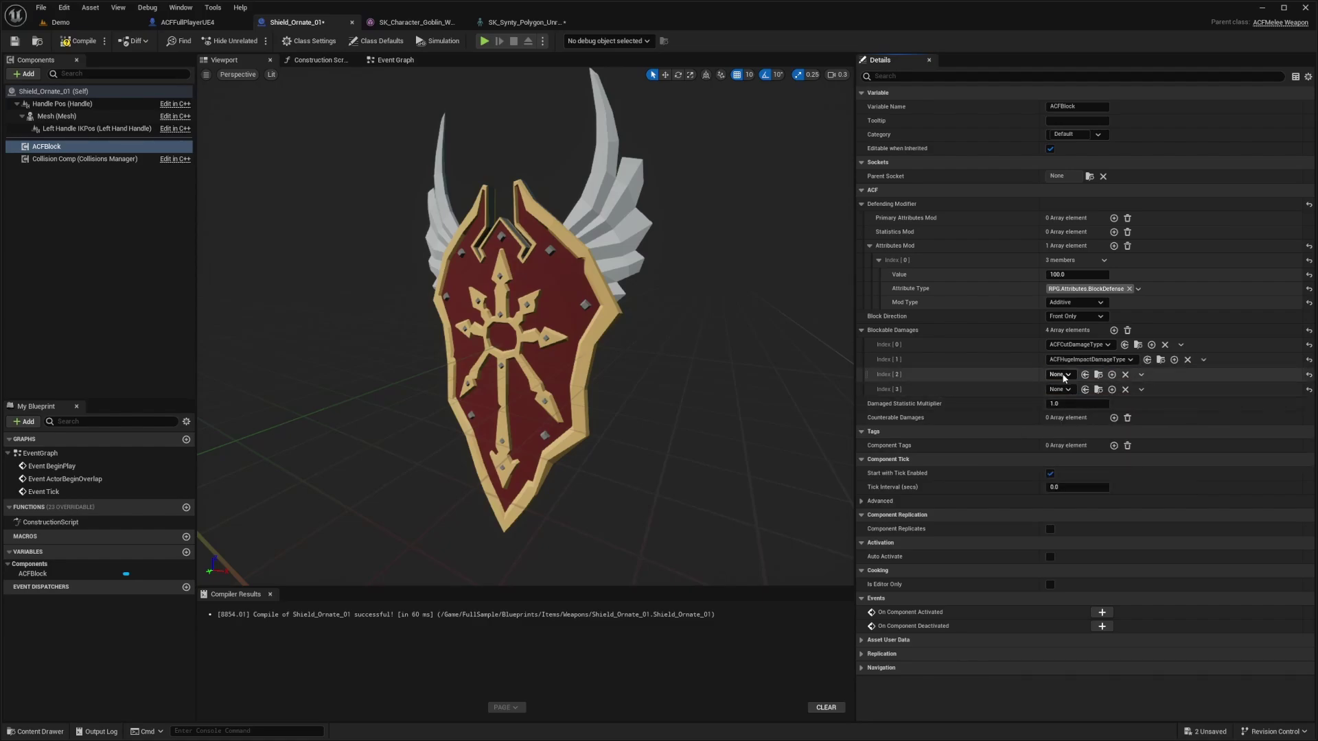
Set the third and fourth Blockable Damages entries to ACFImpactDamageType and ACFProjectileDamageType, and save the shield blueprint.
left_click(1058, 375)
type("acf")
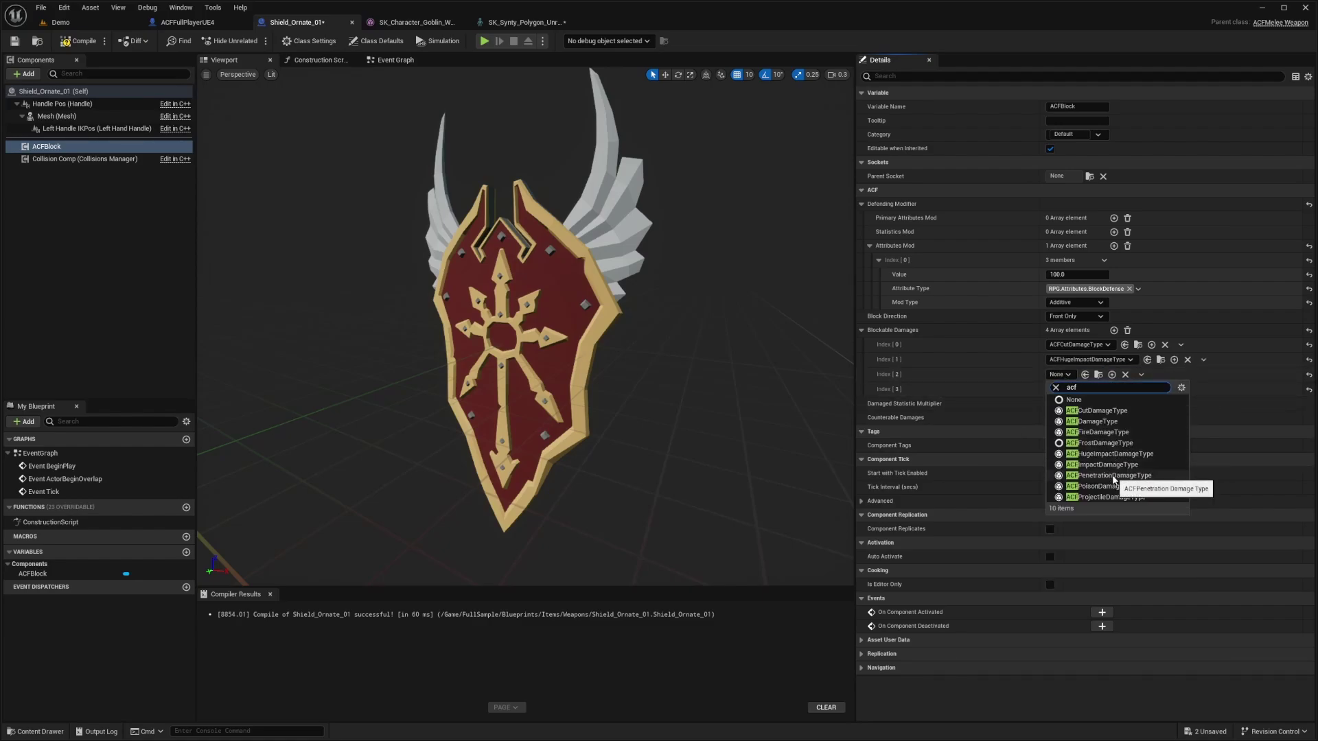
left_click(1112, 468)
left_click(1059, 389)
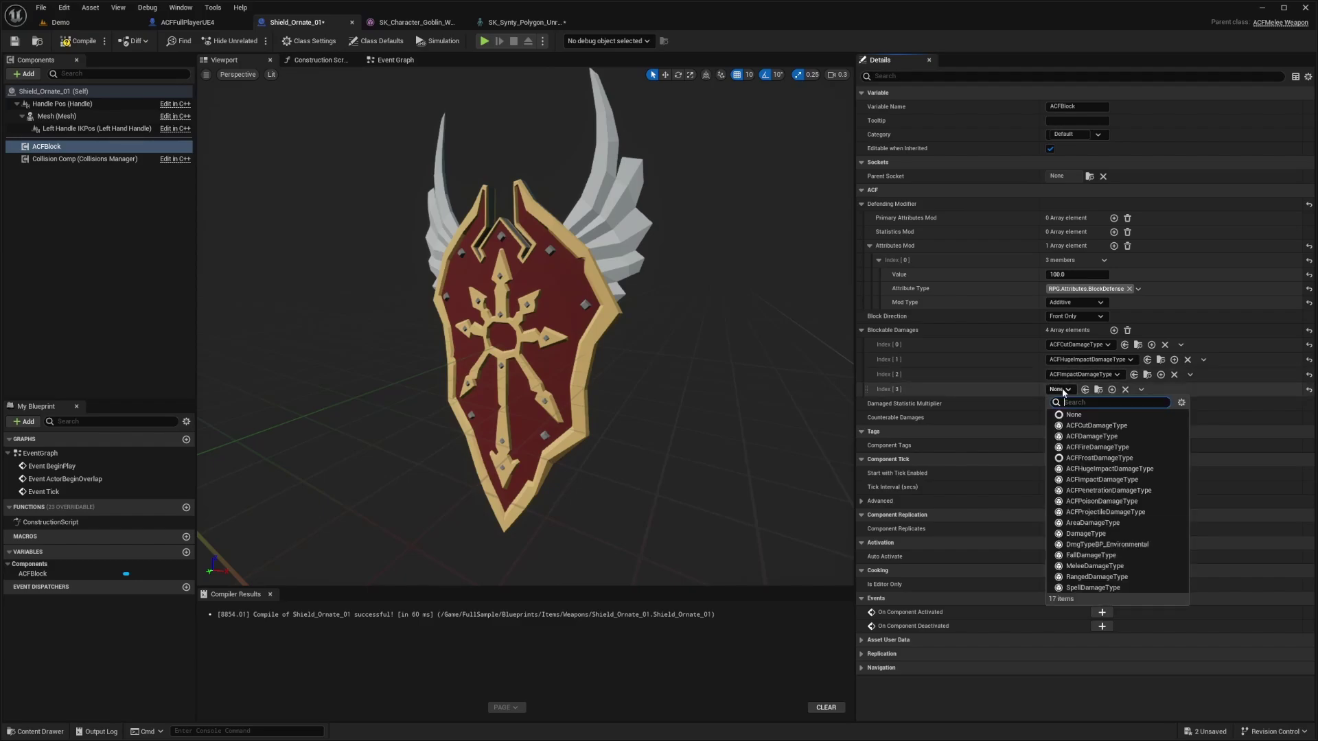
type("acf")
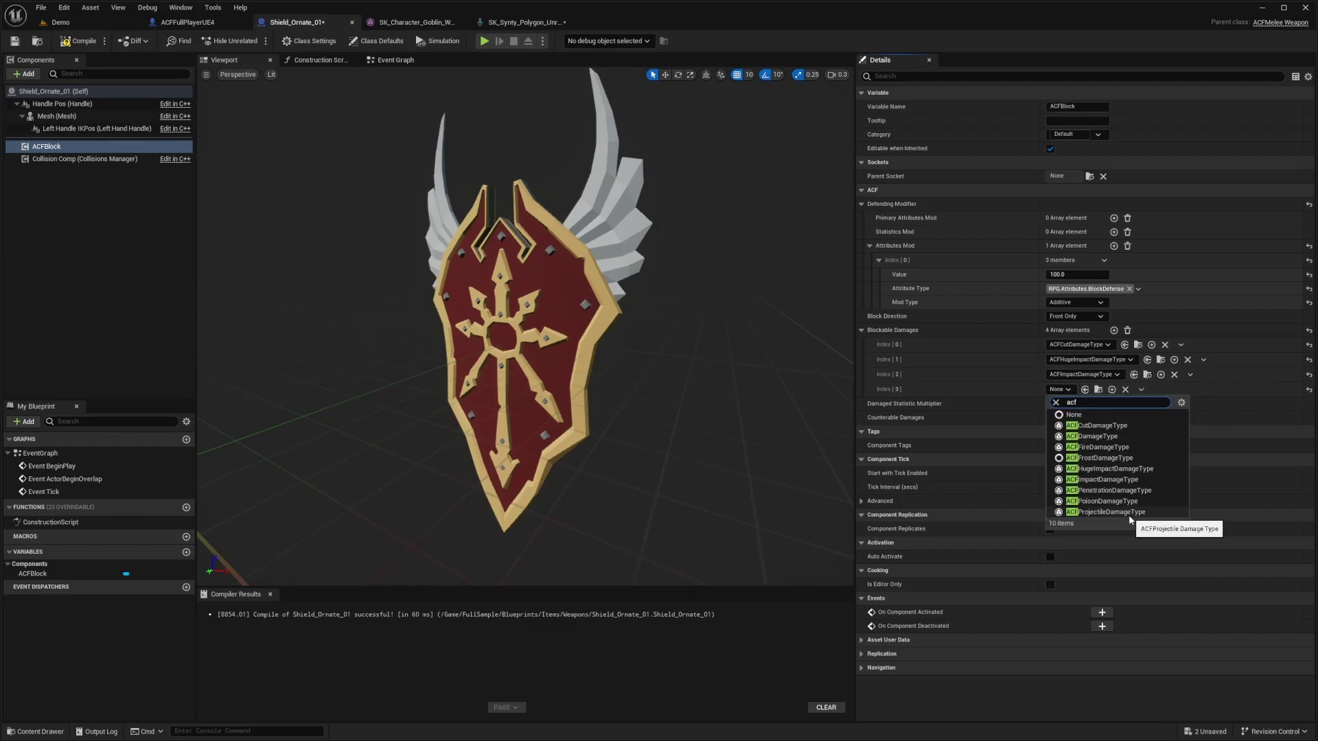
left_click(1102, 512)
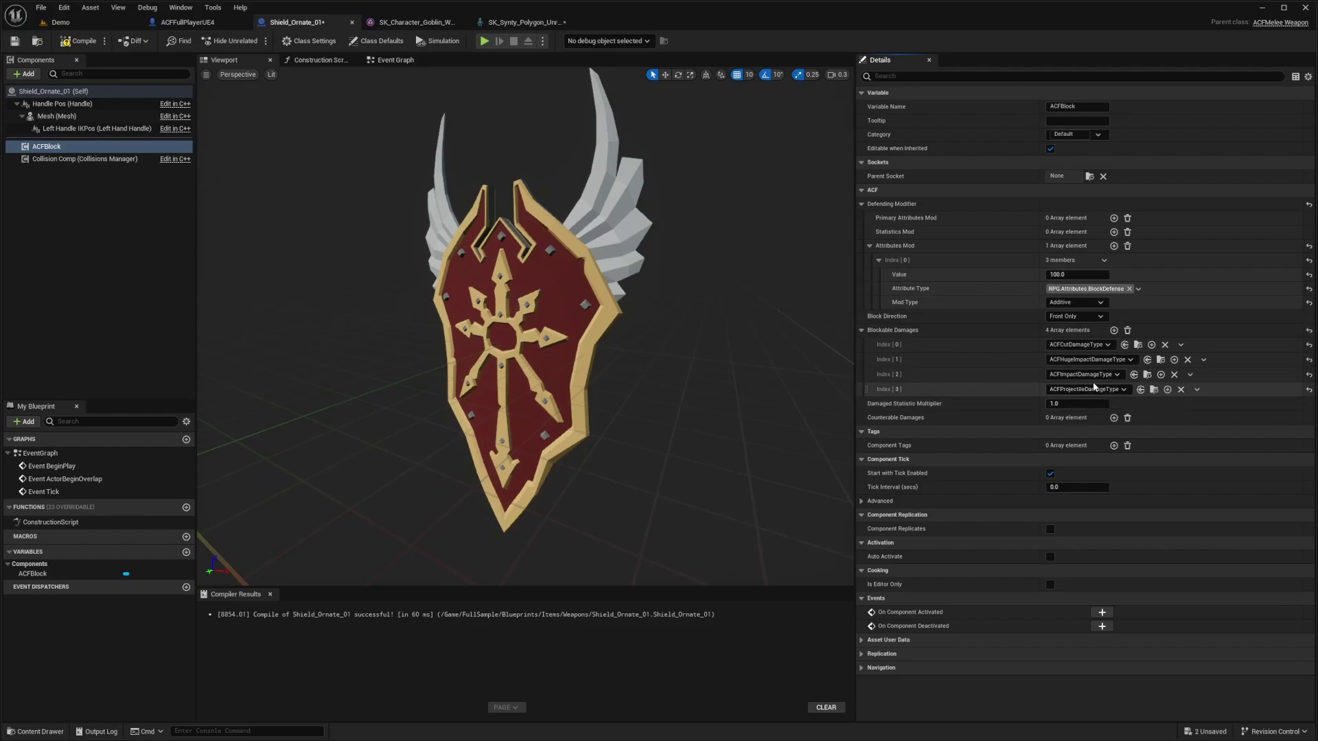
key("ctrl+s")
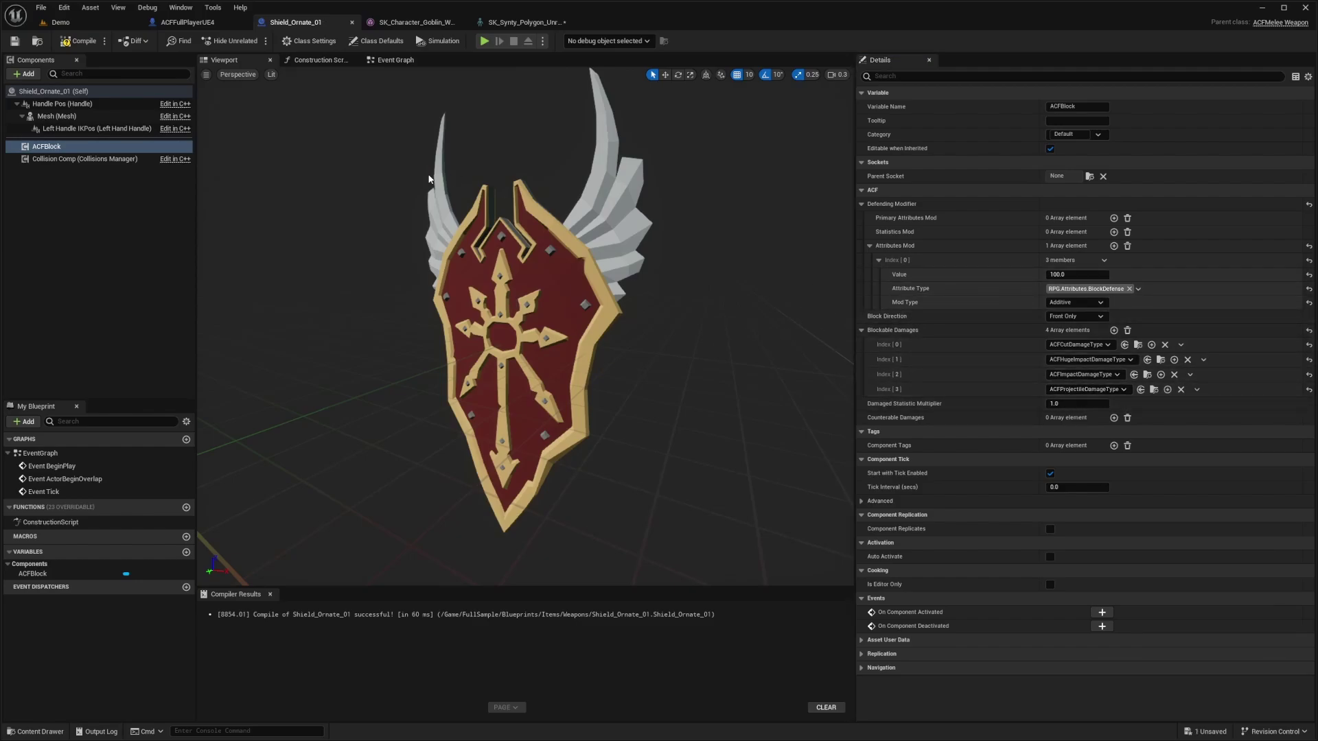
Compile the shield blueprint and open its skeletal mesh SKM_Wep_Shield_Ornate_01 for editing.
left_click(61, 161)
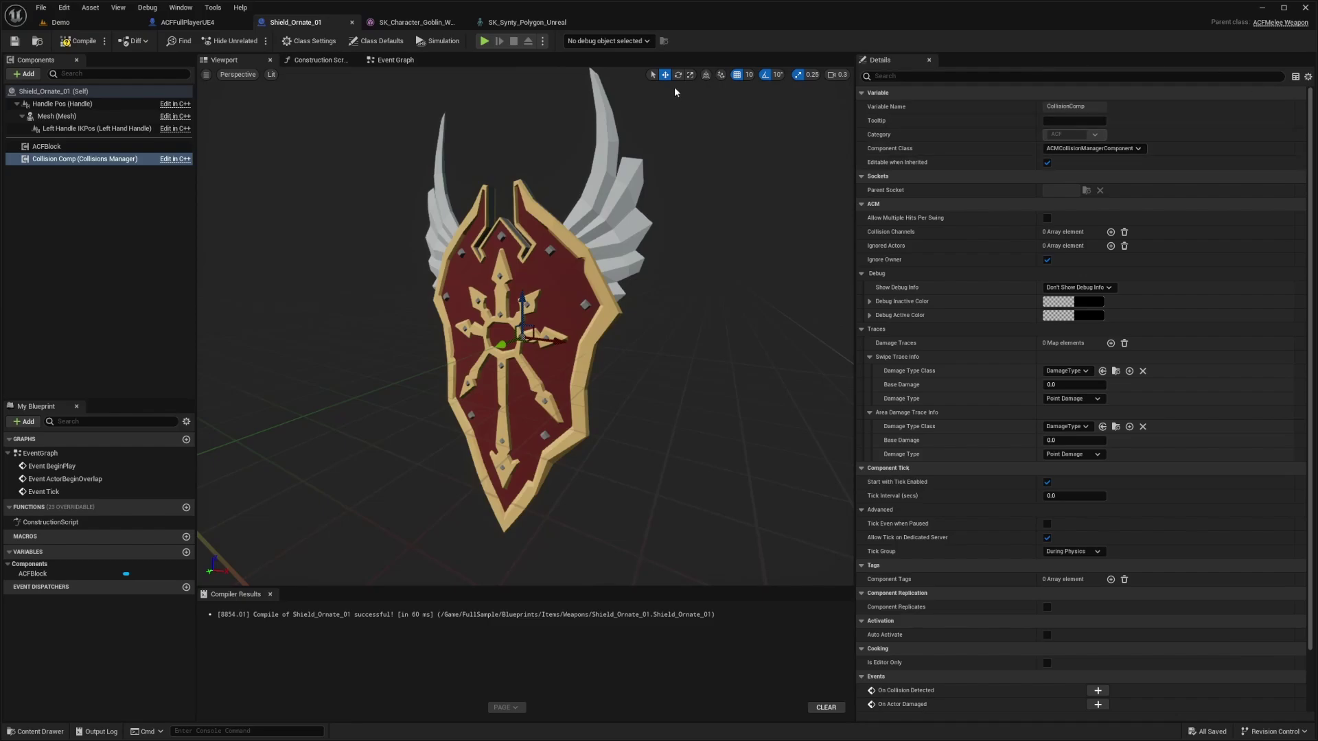
left_click(79, 41)
left_click(54, 91)
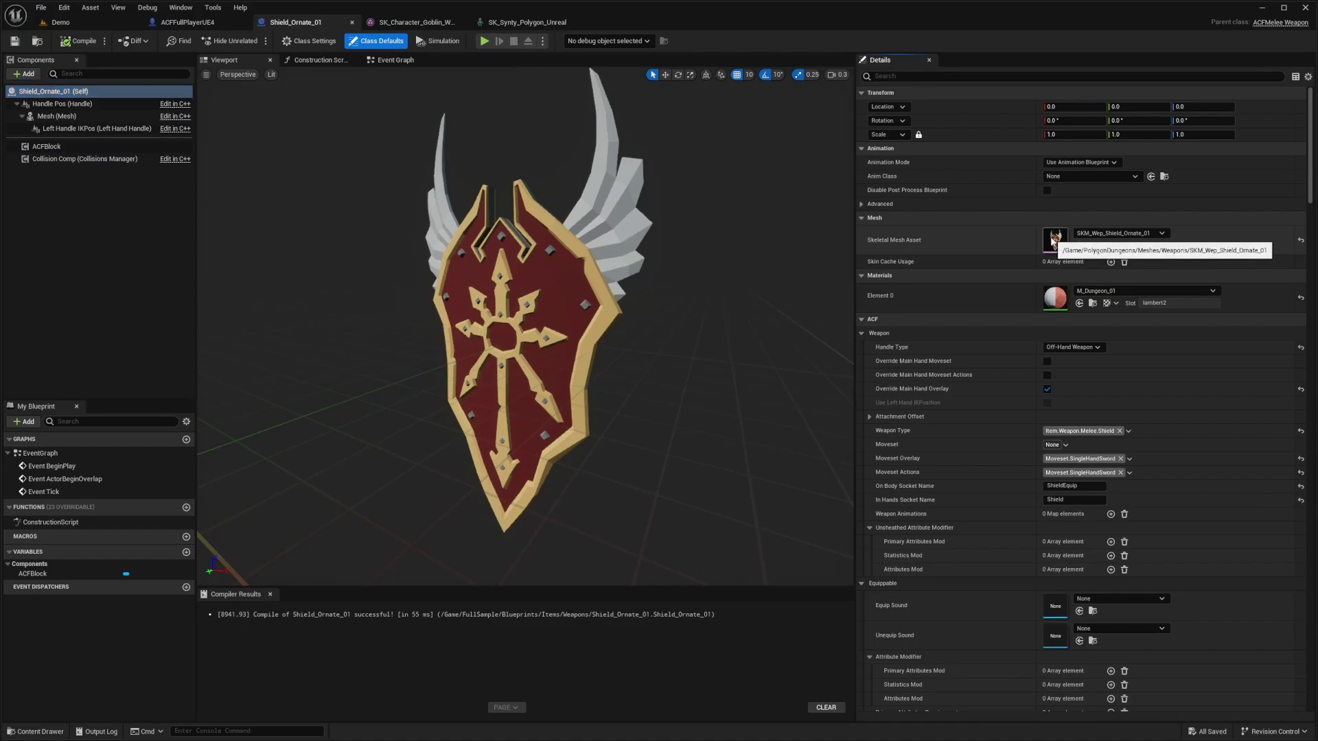
double_click(1053, 240)
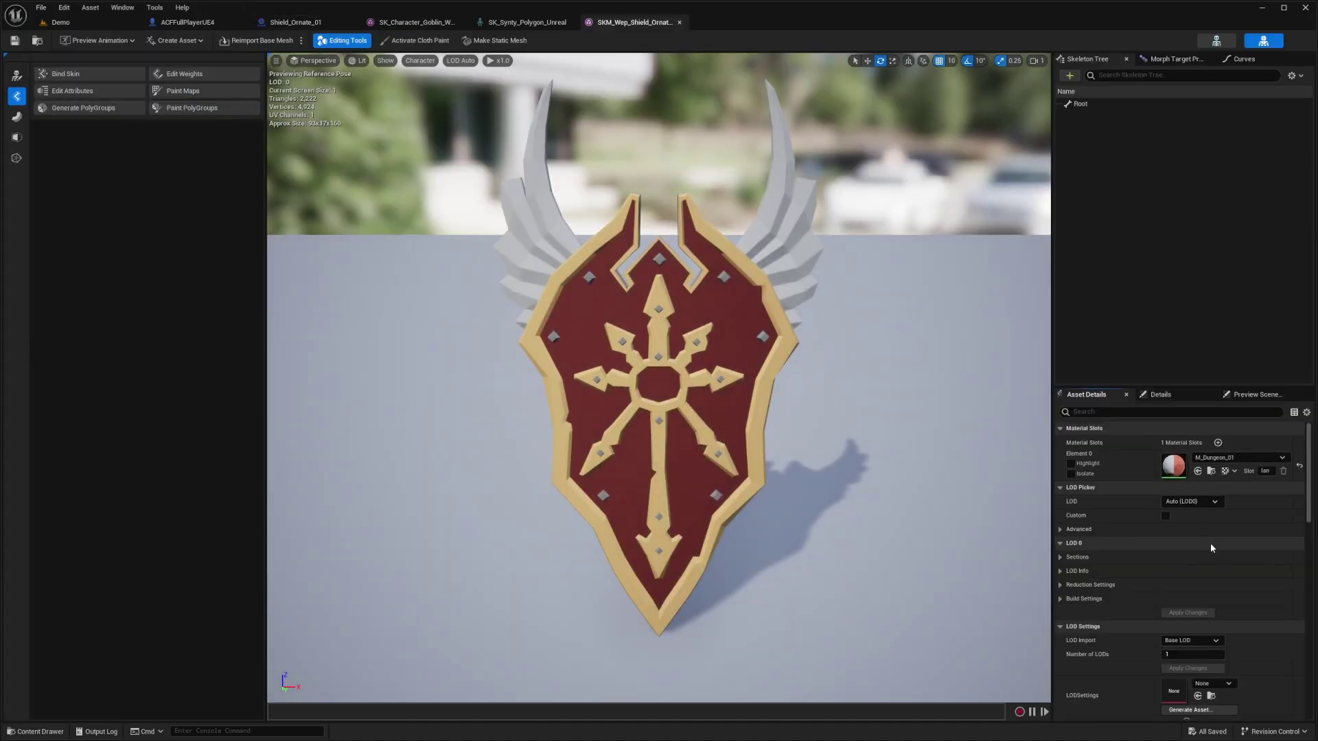
Create a physics asset named Orange_PA for the shield mesh in PolygonDungeons/Meshes/Weapons and save the assets.
scroll(1209, 542, "down", 10)
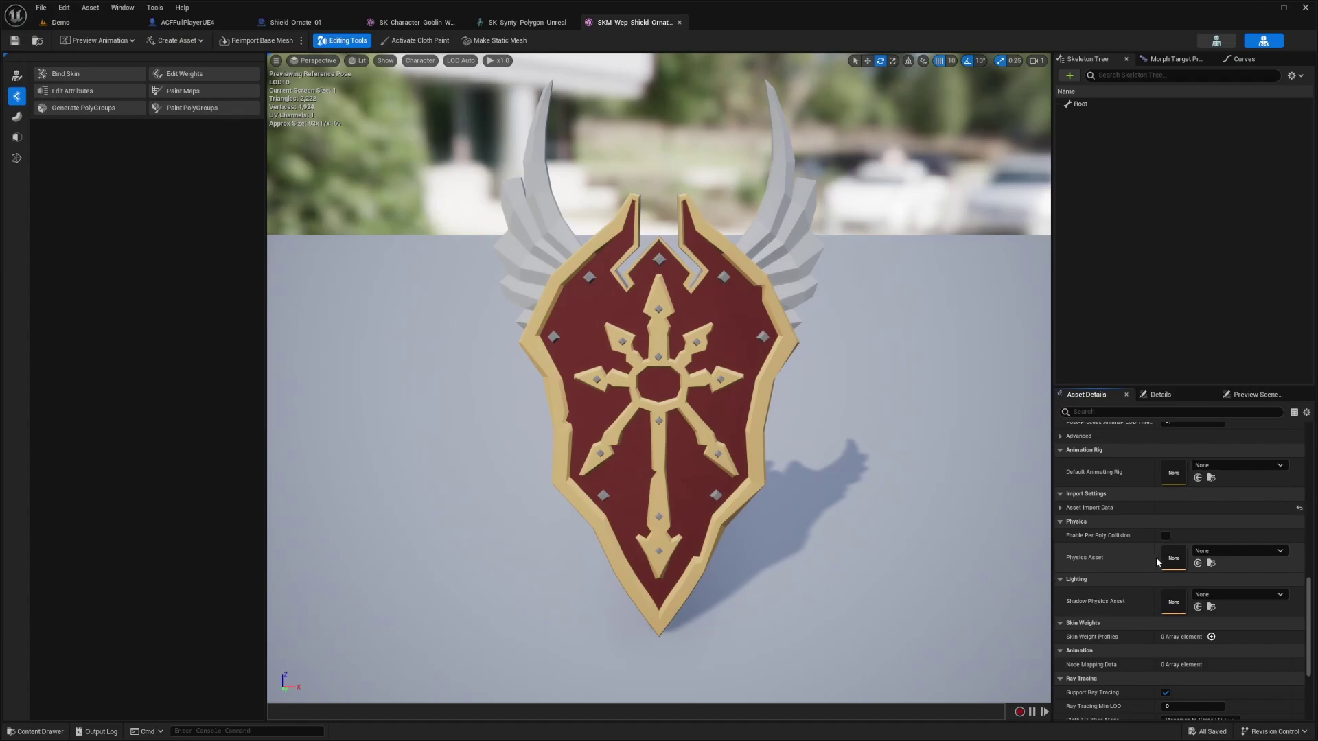
left_click(1216, 552)
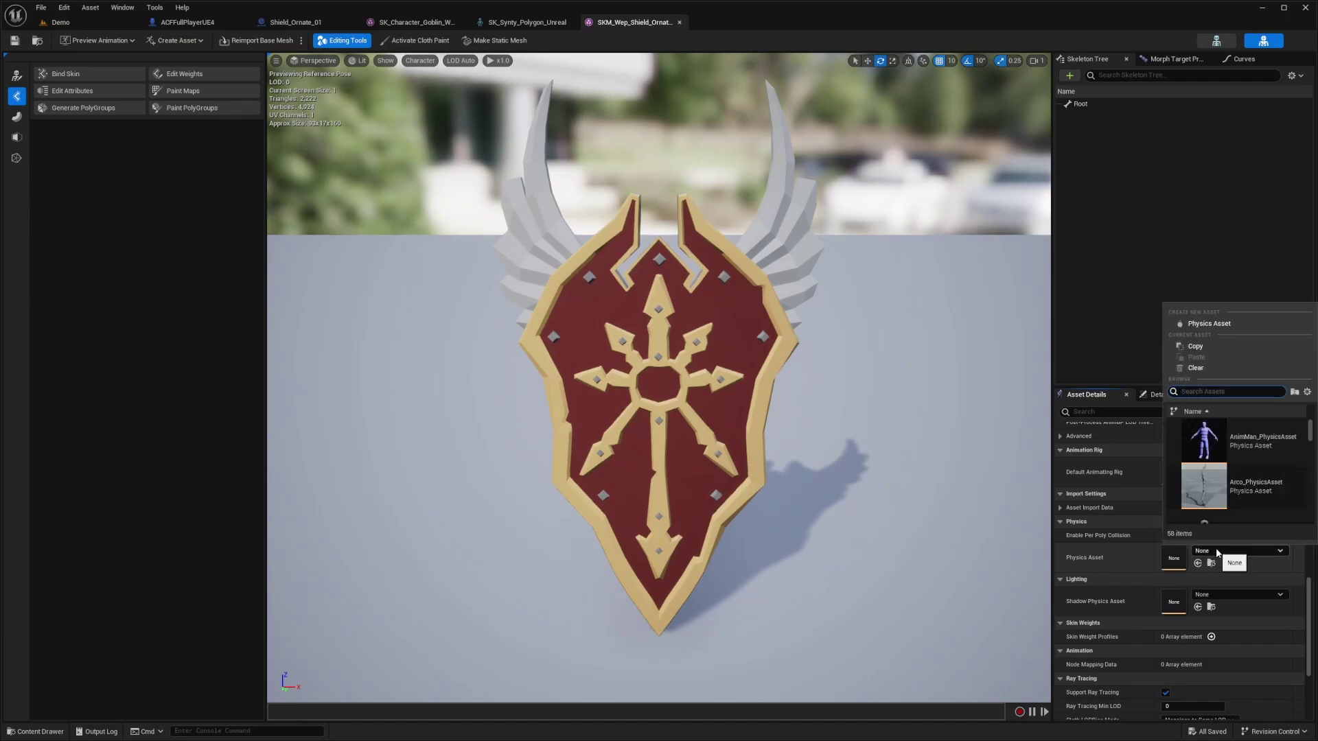
left_click(1208, 323)
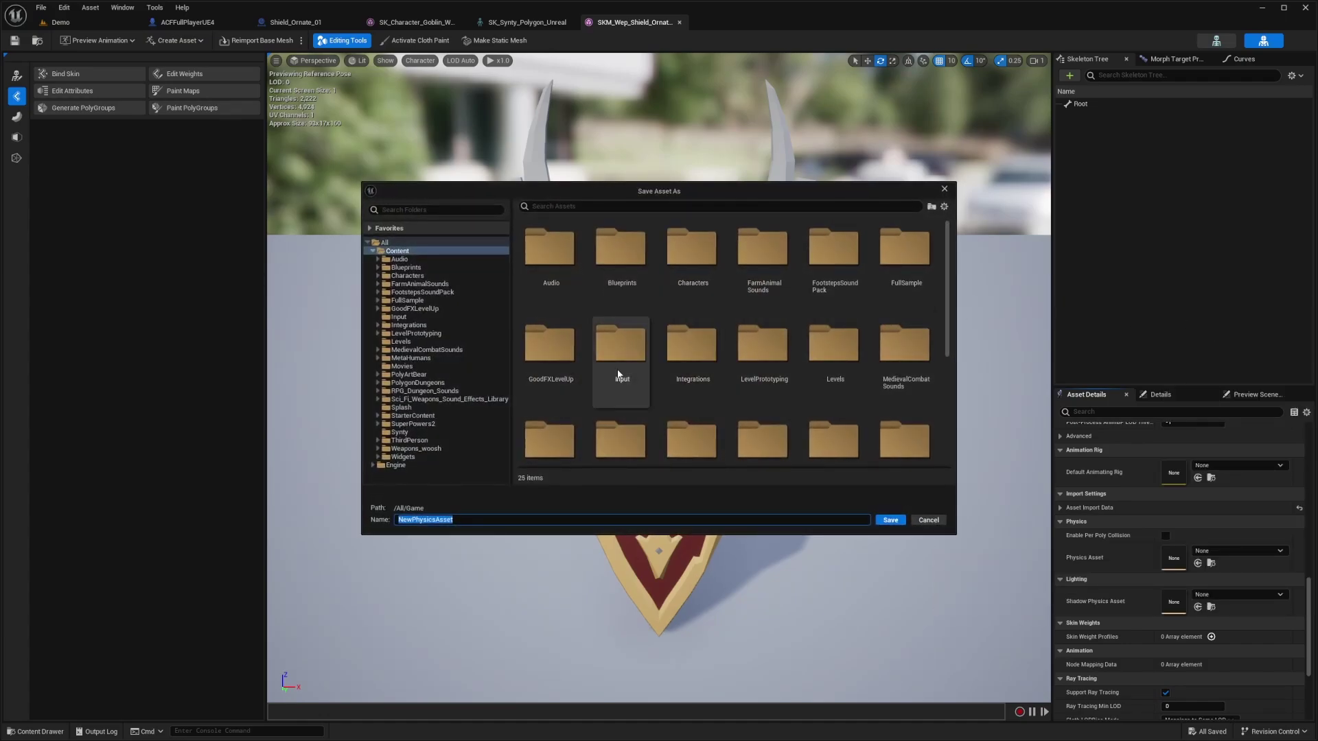
type("Orange_PA")
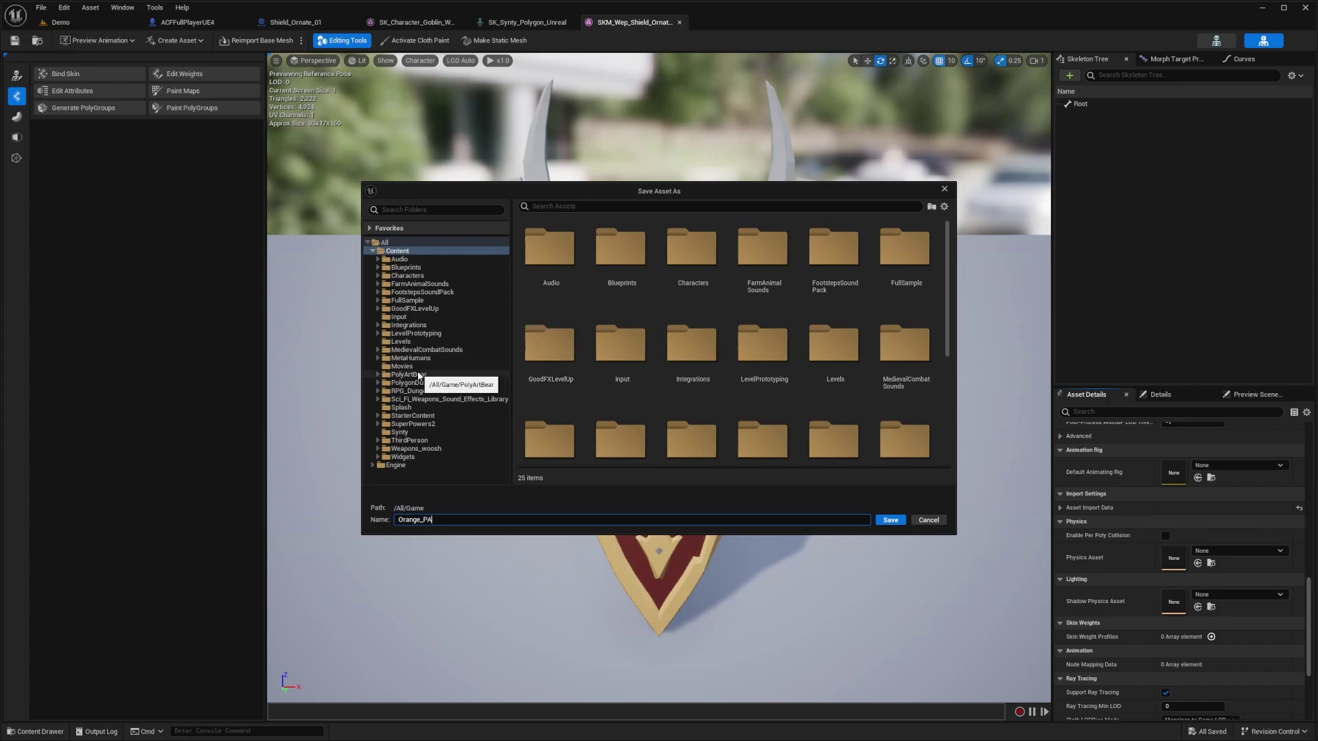
left_click(378, 382)
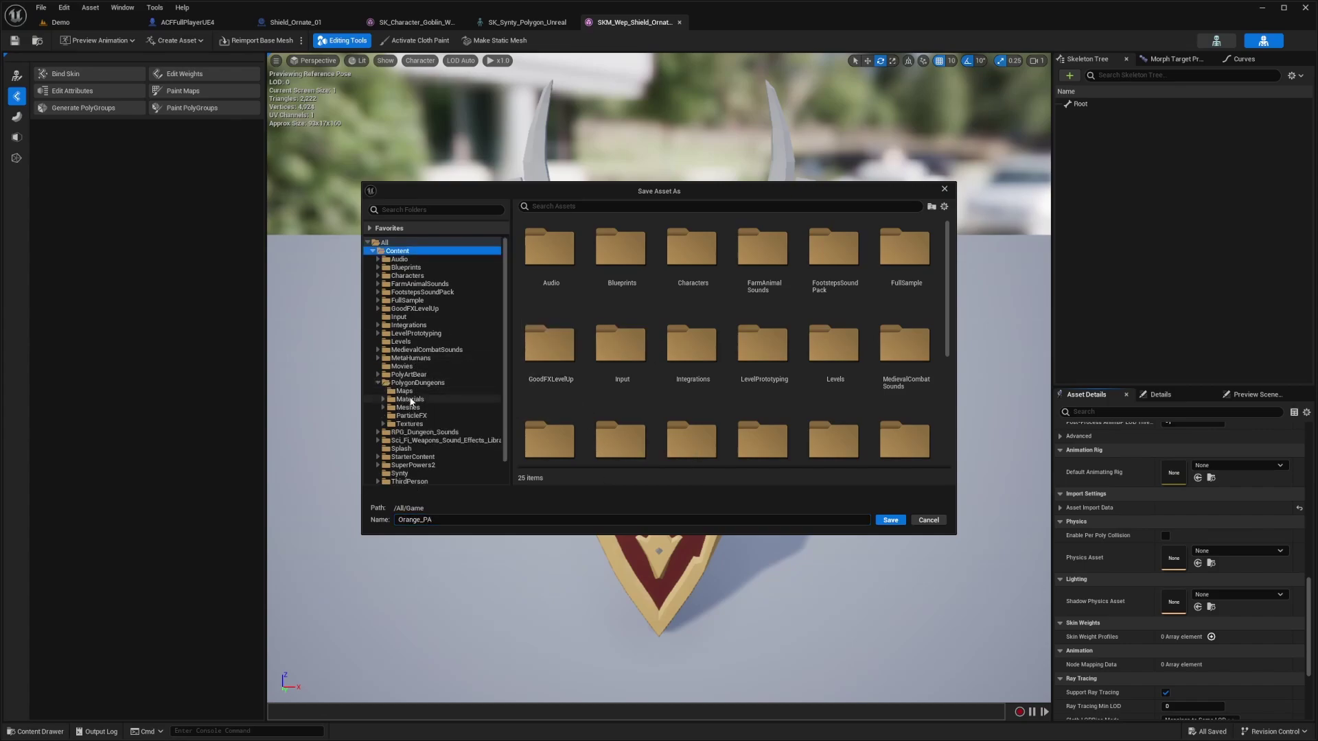
left_click(383, 407)
left_click(415, 456)
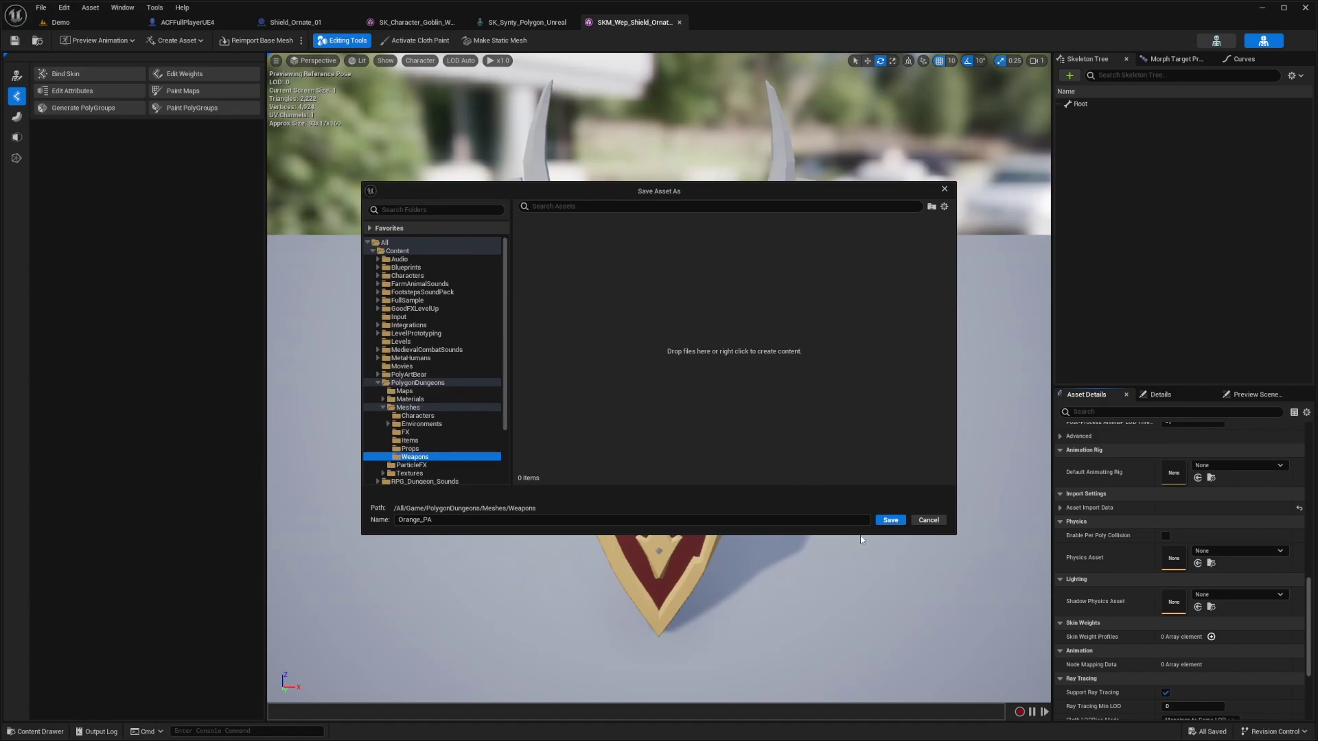
left_click(890, 519)
left_click(683, 461)
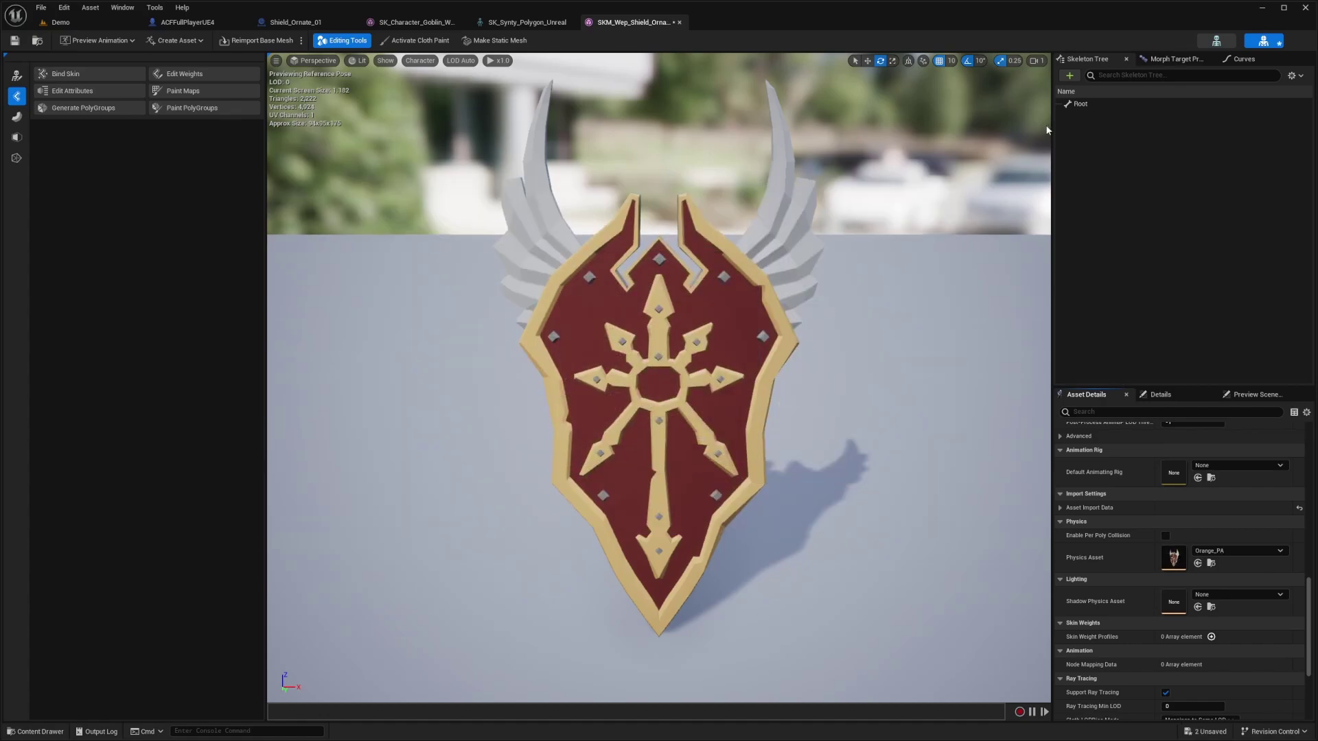
key("ctrl+s")
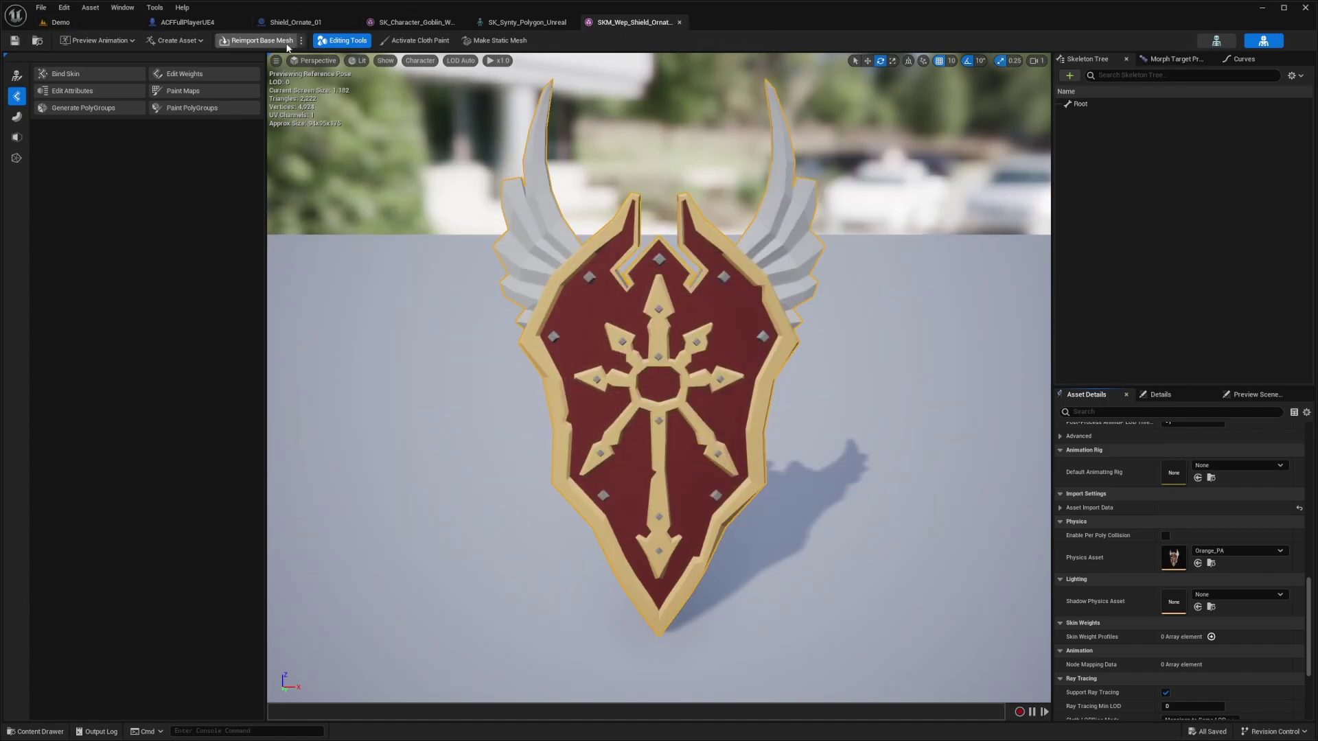
Add a new Starting Items entry to the ACF Equipment & Inventory component of ACFFullPlayerUE4 and expand it.
left_click(199, 24)
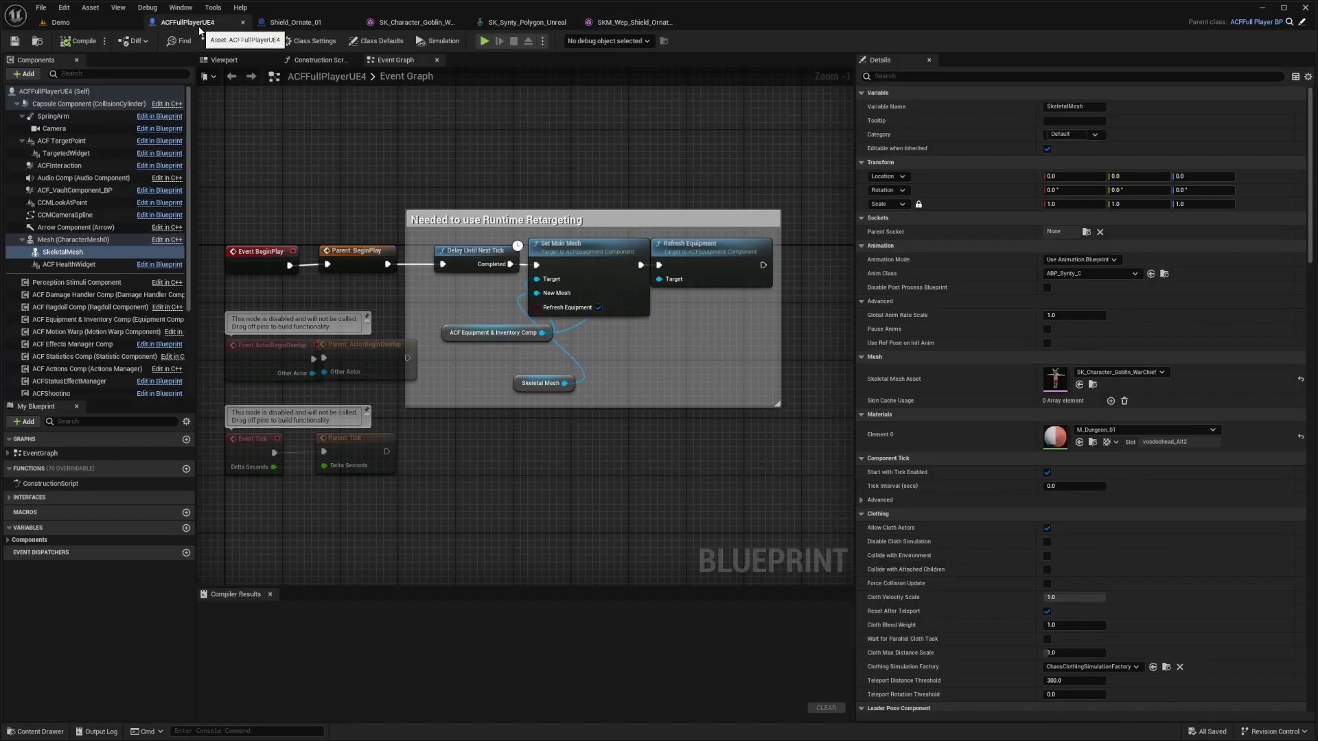
left_click(84, 321)
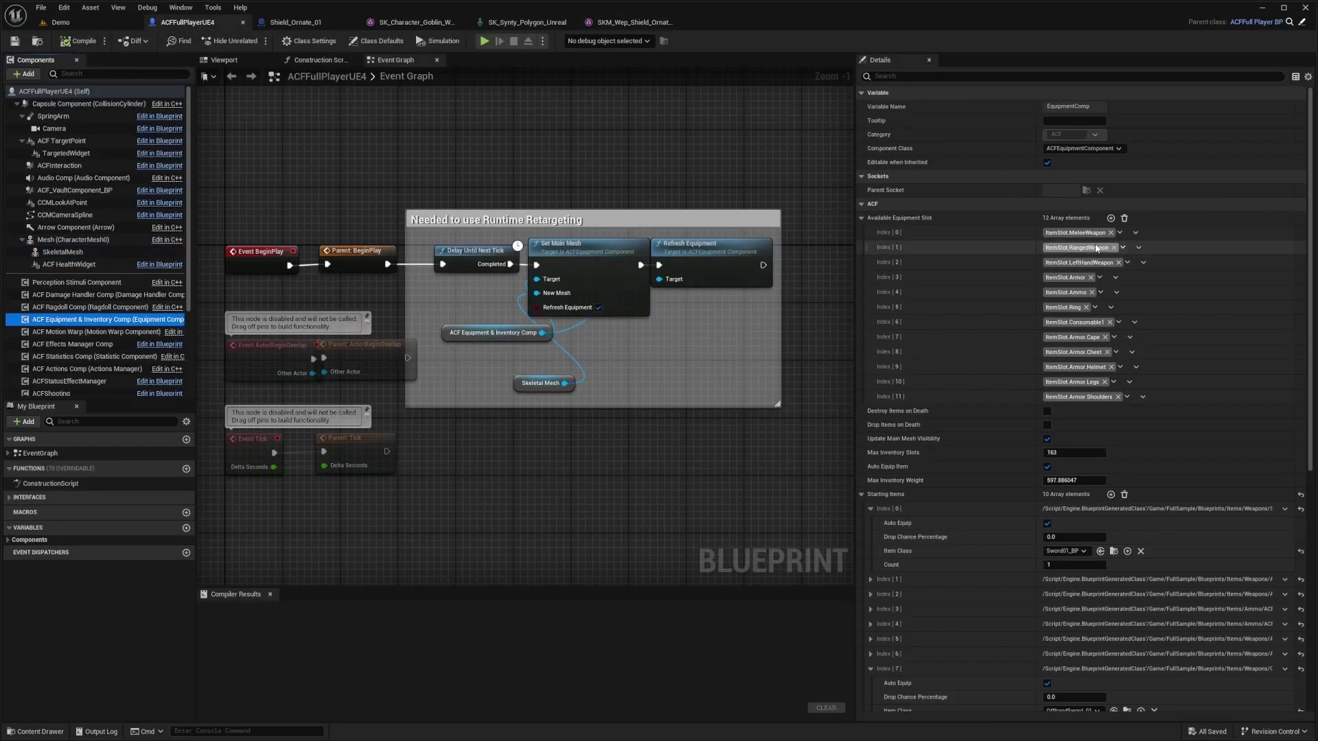
scroll(885, 384, "down", 2)
left_click(870, 442)
left_click(870, 458)
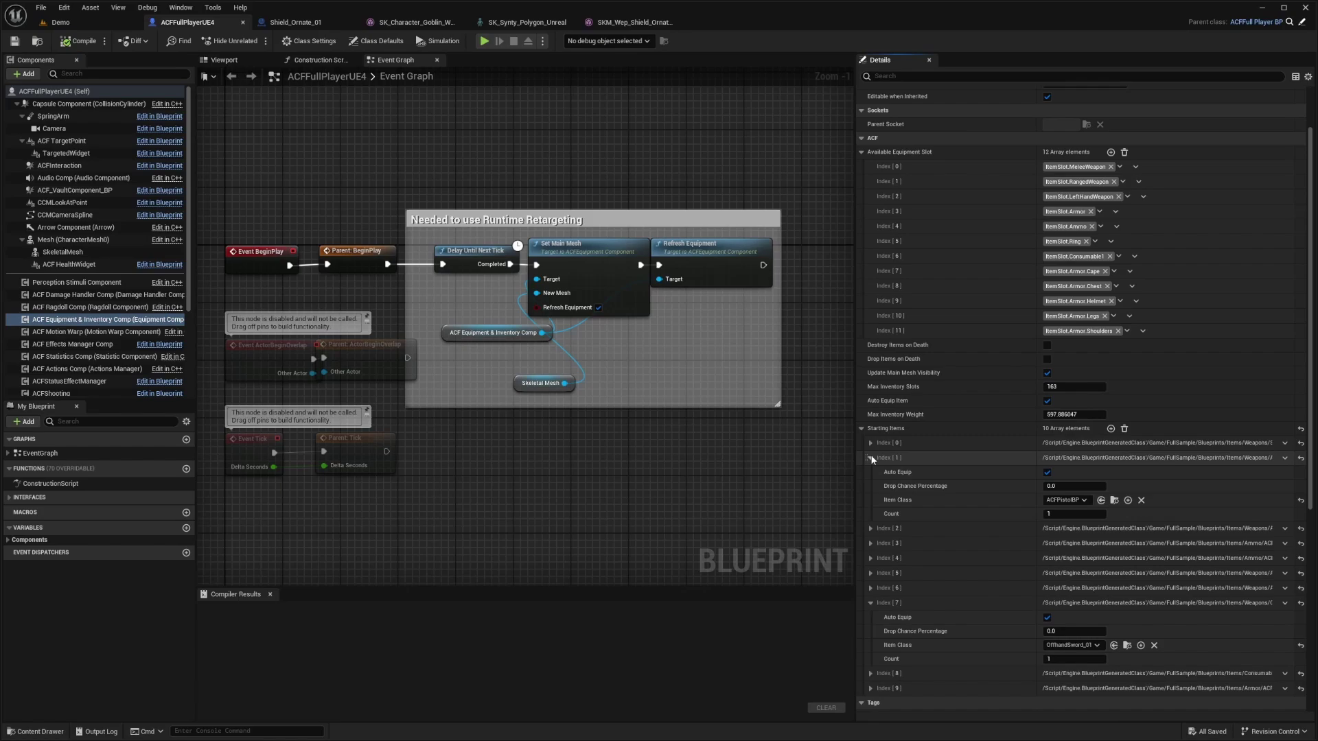
left_click(870, 458)
left_click(870, 473)
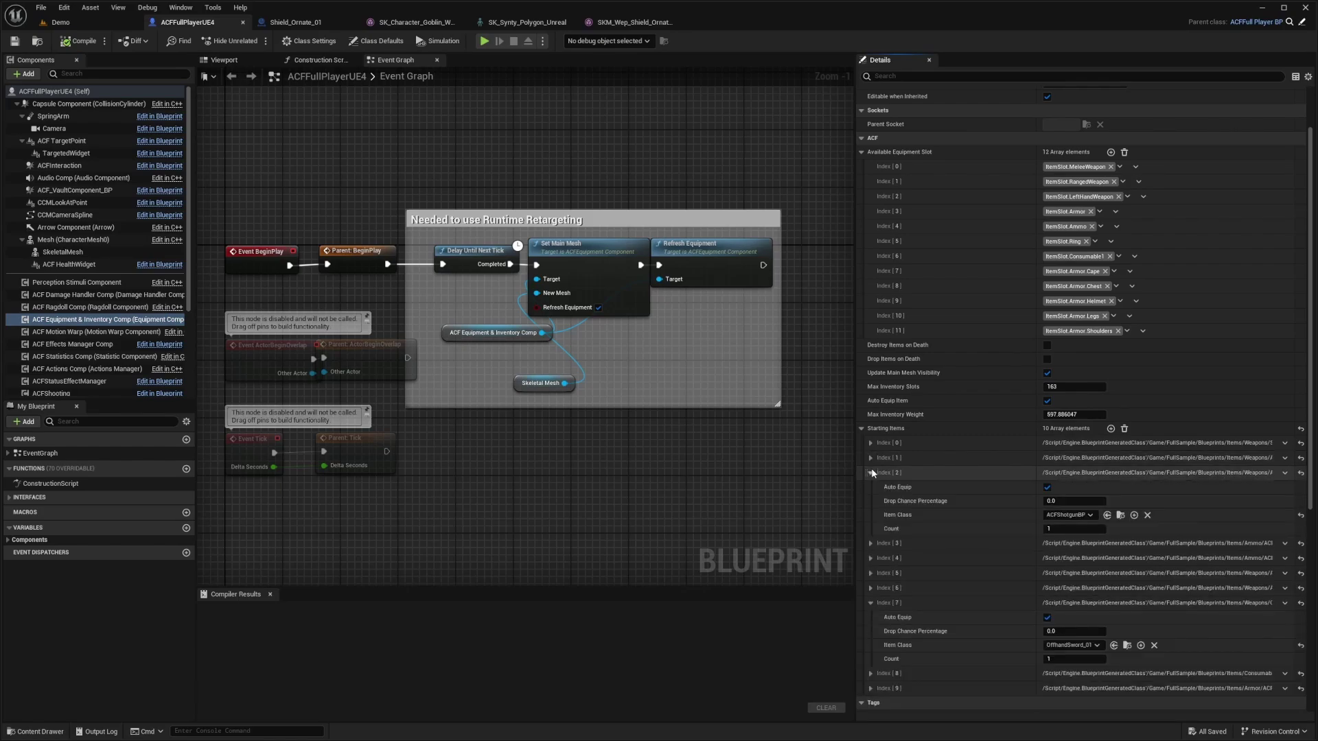
left_click(870, 473)
scroll(995, 425, "down", 2)
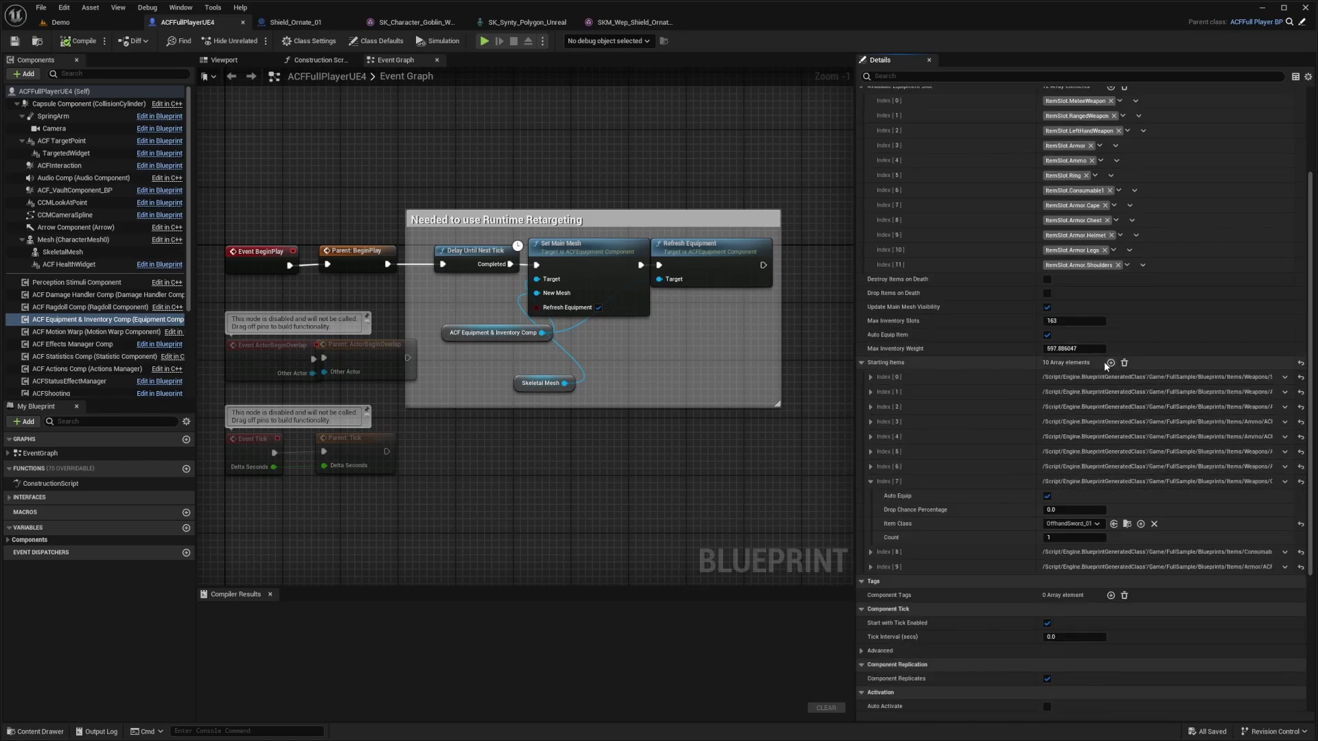
left_click(1109, 362)
left_click(870, 581)
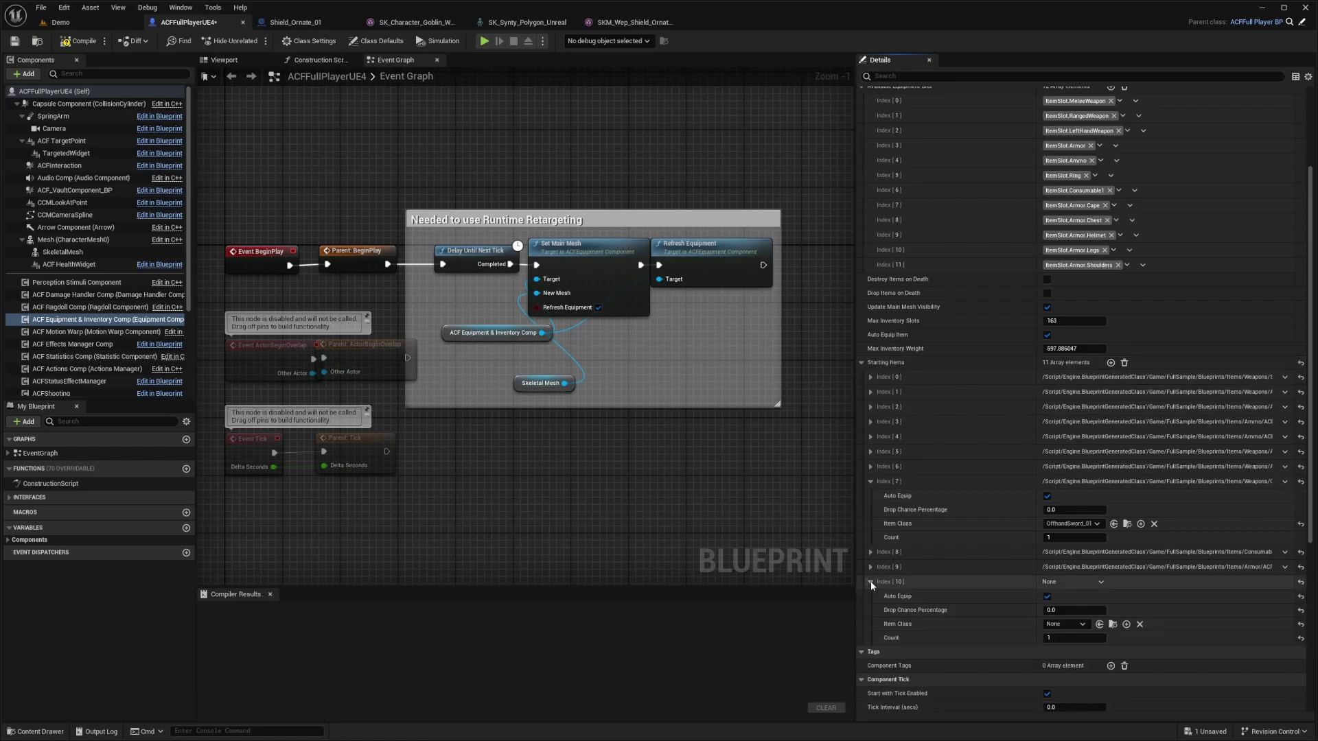
Set the item class of starting item Index [10] to Shield_Ornate_01 and compile the player blueprint.
left_click(1079, 624)
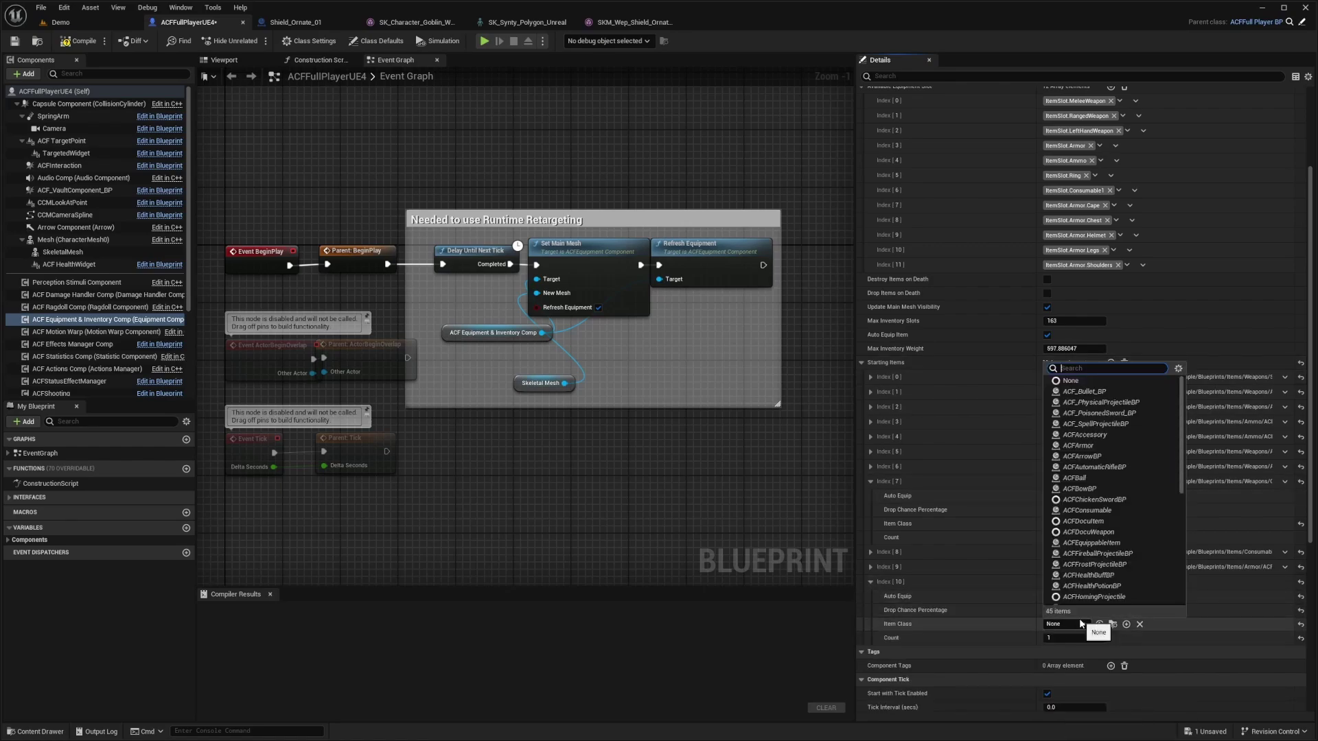
type("ornate")
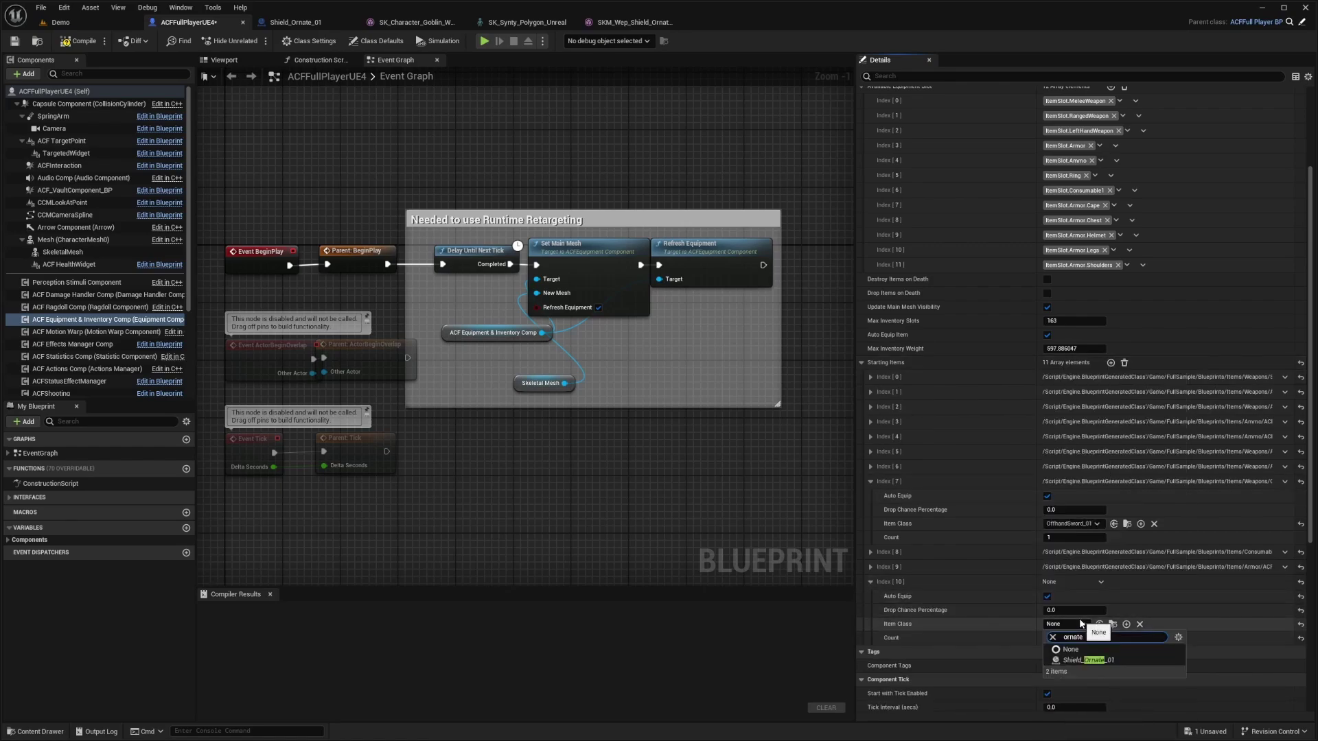
left_click(1121, 663)
left_click(79, 40)
Play the Demo level full screen and equip the SHIELD item from the inventory.
left_click(92, 22)
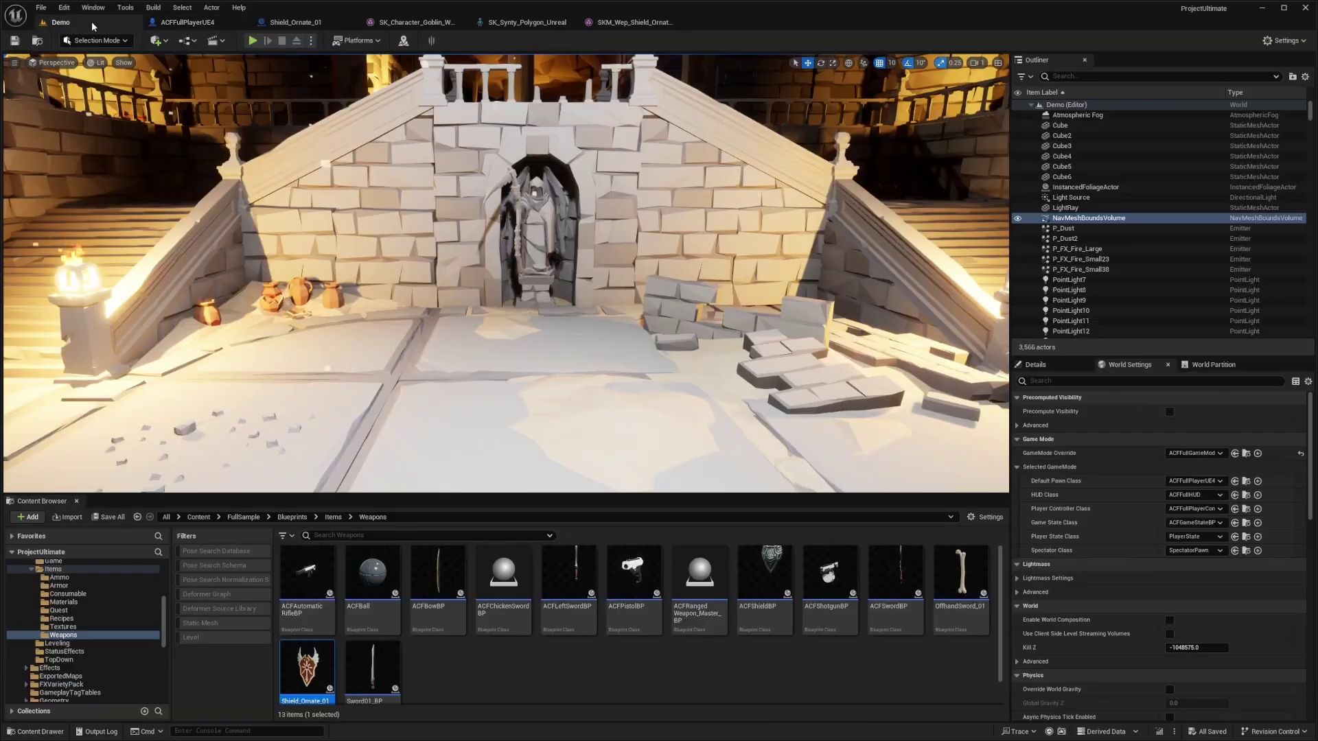
right_click_drag(492, 178, 453, 170)
key("F11")
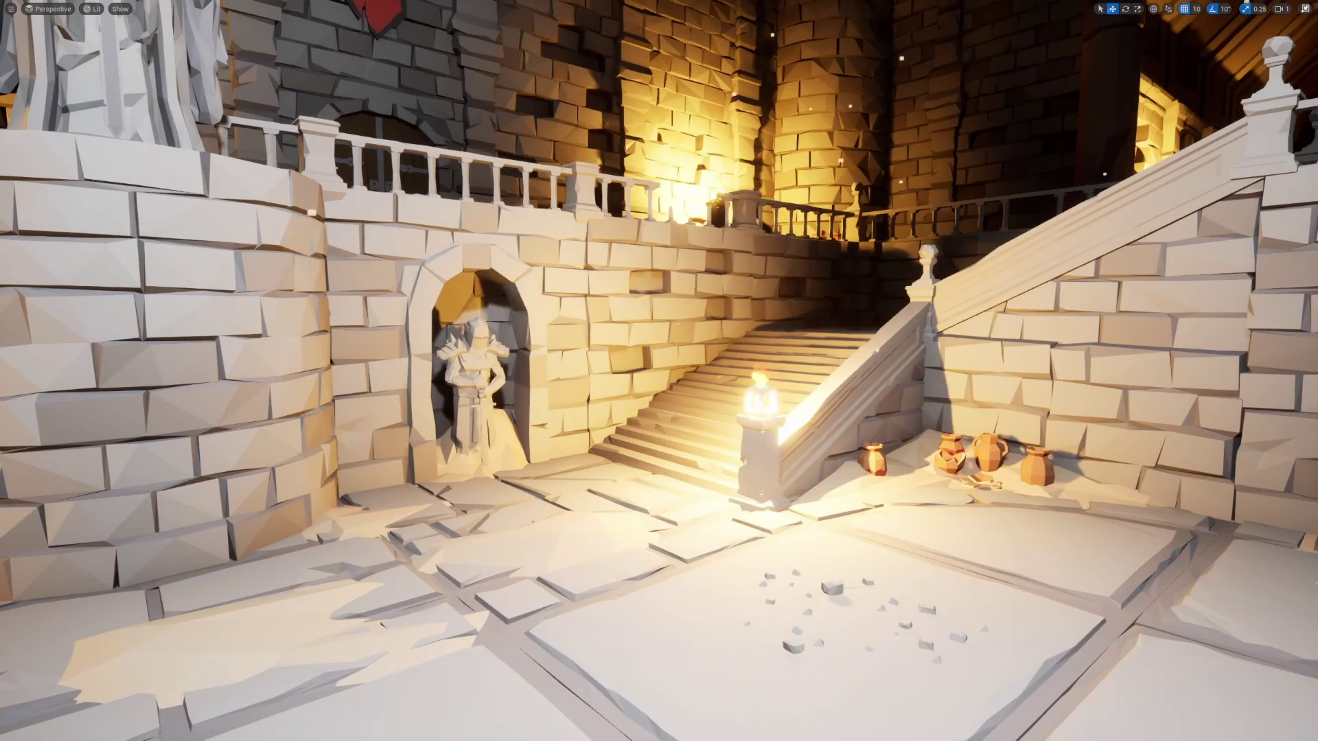
key("alt+p")
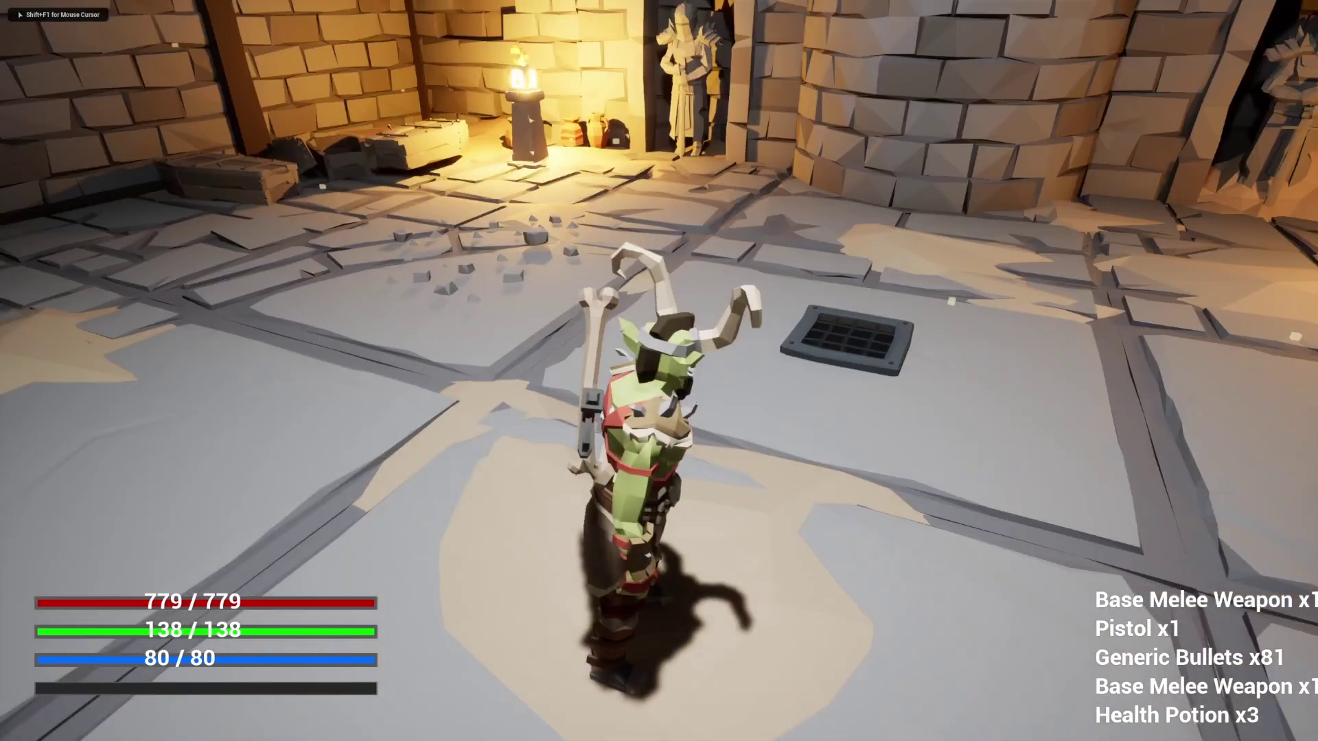
key("i")
scroll(371, 398, "down", 4)
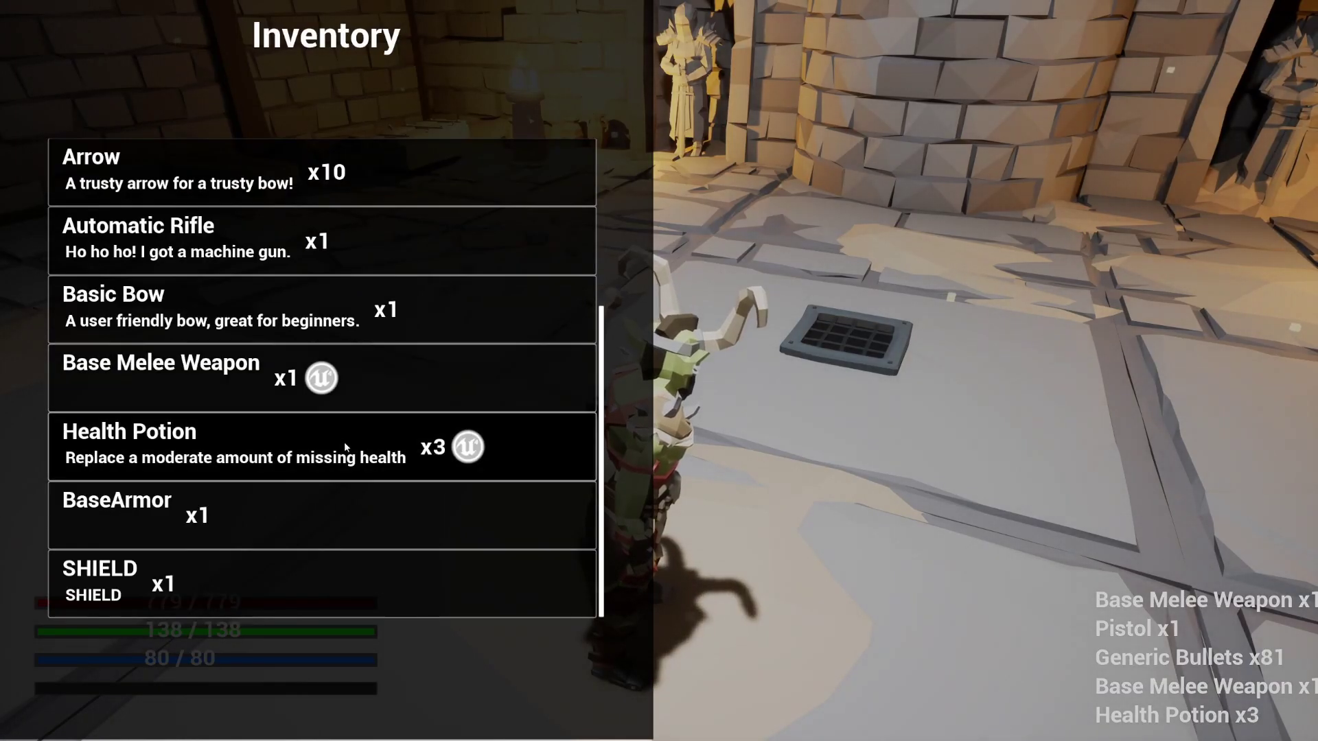
left_click(230, 567)
left_click(686, 396)
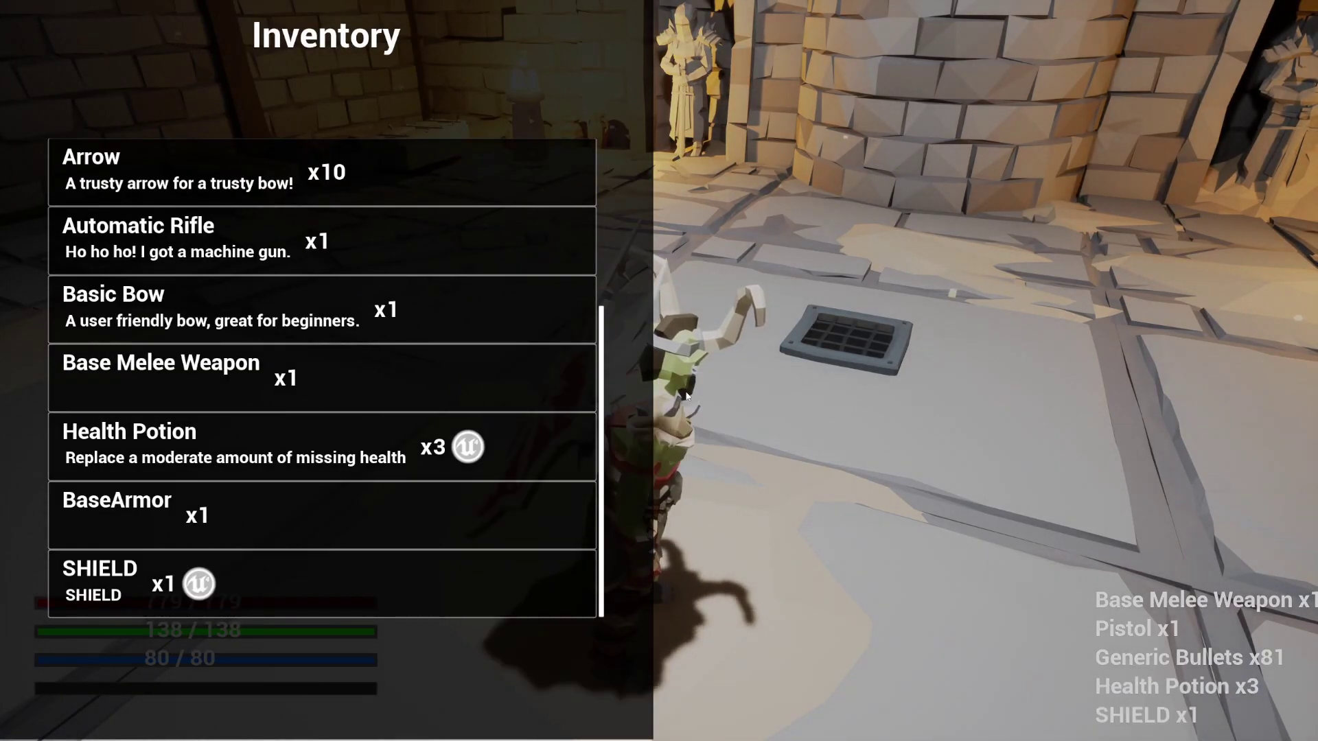
key("i")
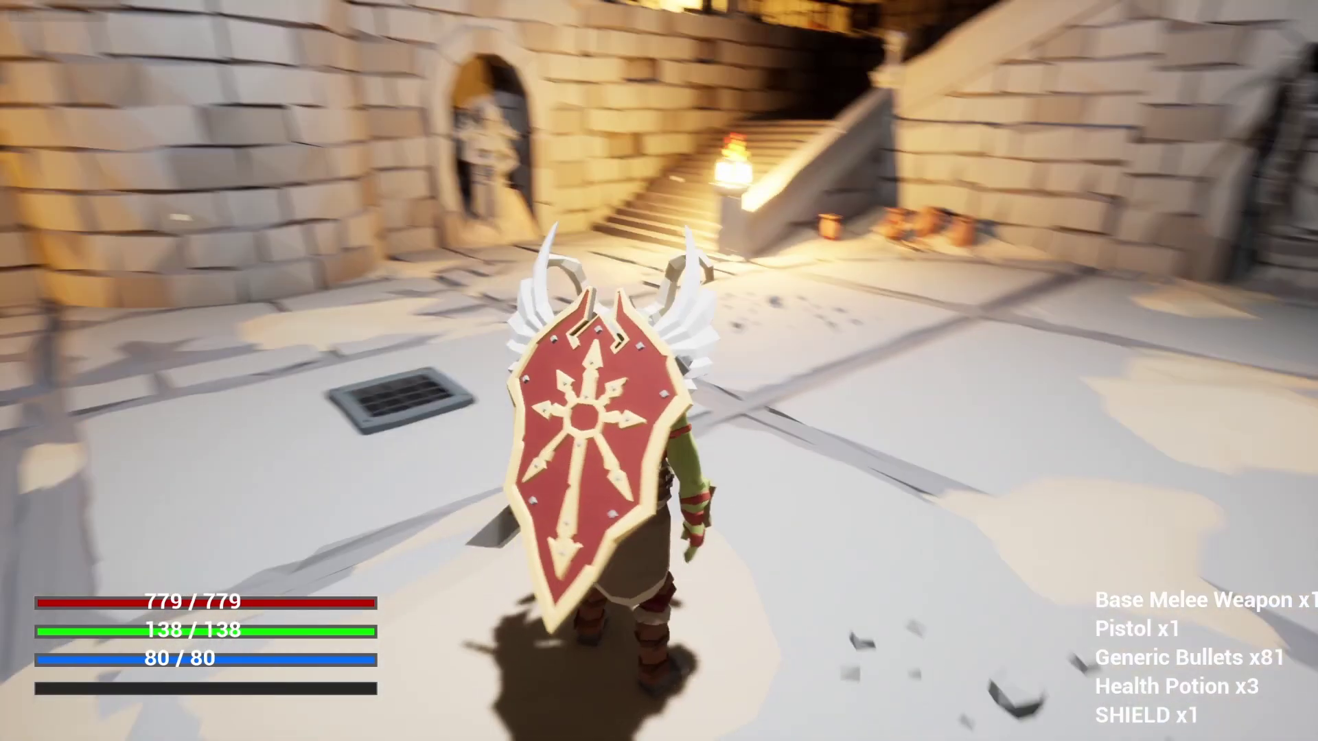
Draw the melee weapon and aim with it in the running game to check how the shield is held.
key("1")
right_click(642, 371)
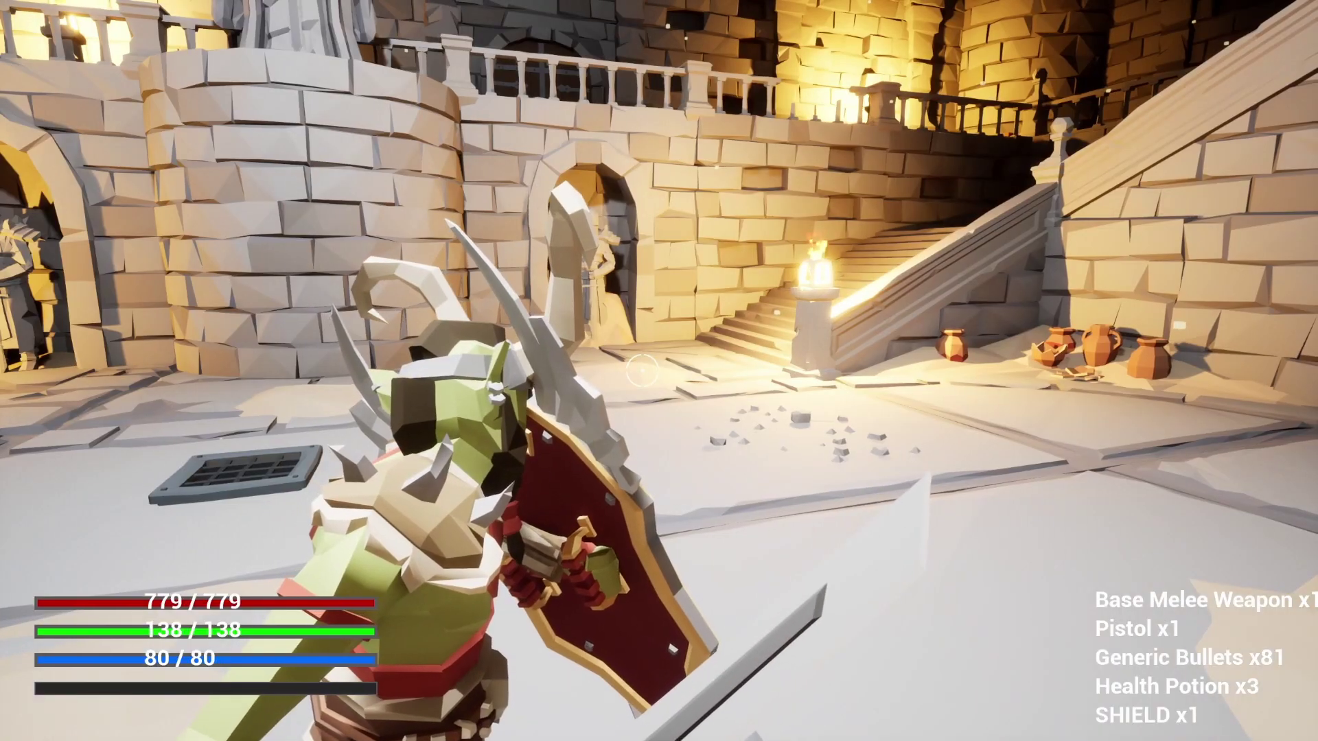
right_click(642, 371)
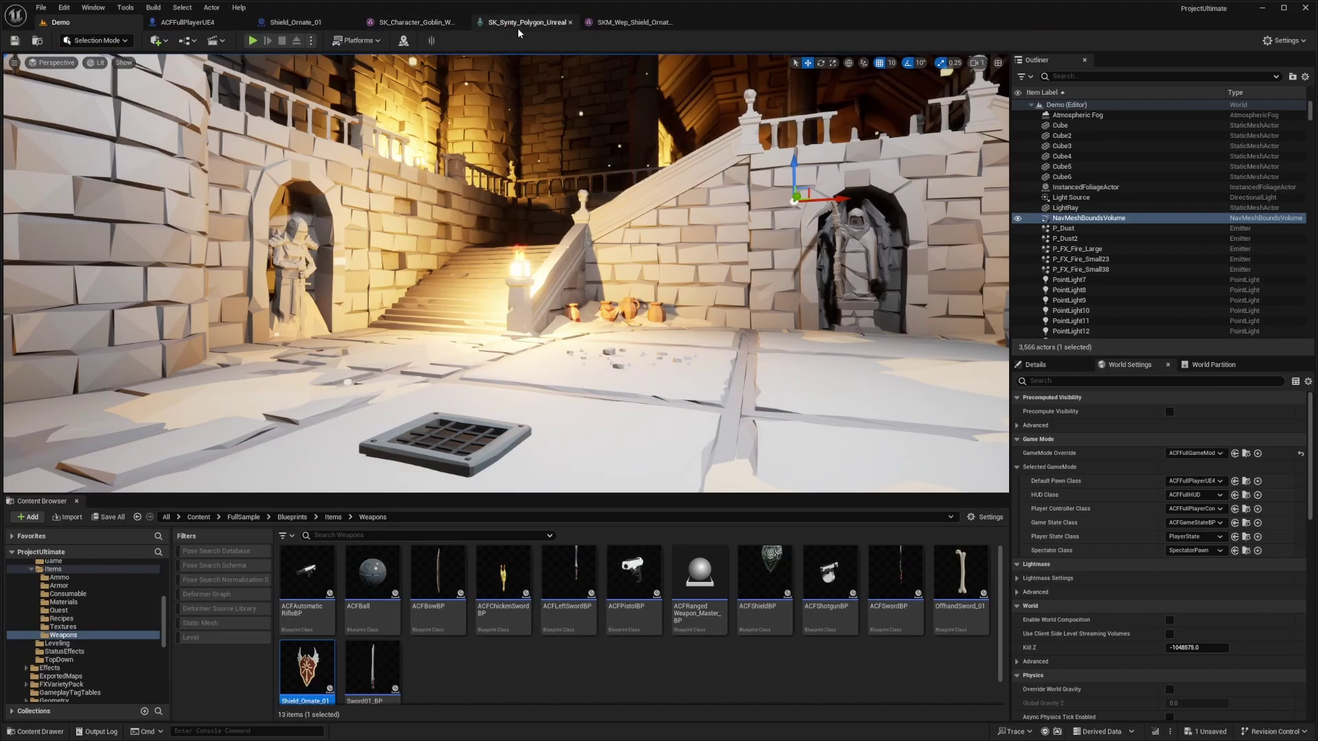
In the SK_Synty_Polygon_Unreal skeleton, adjust the Shield socket to about -164° Z rotation and about 4.9 Y location, and save.
left_click(519, 22)
left_click(79, 399)
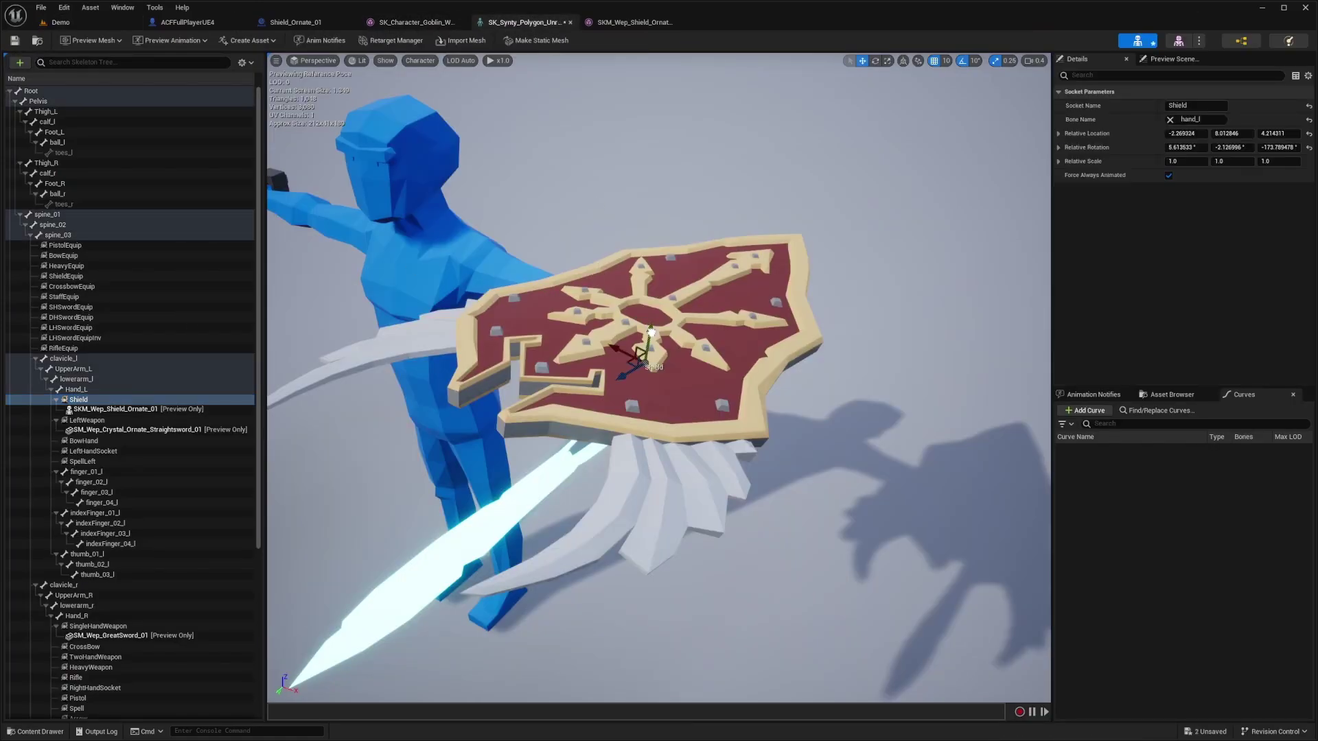
key("e")
left_click_drag(599, 330, 634, 344)
right_click_drag(634, 344, 674, 240)
left_click_drag(631, 372, 639, 374)
right_click_drag(662, 340, 583, 412)
key("ctrl+s")
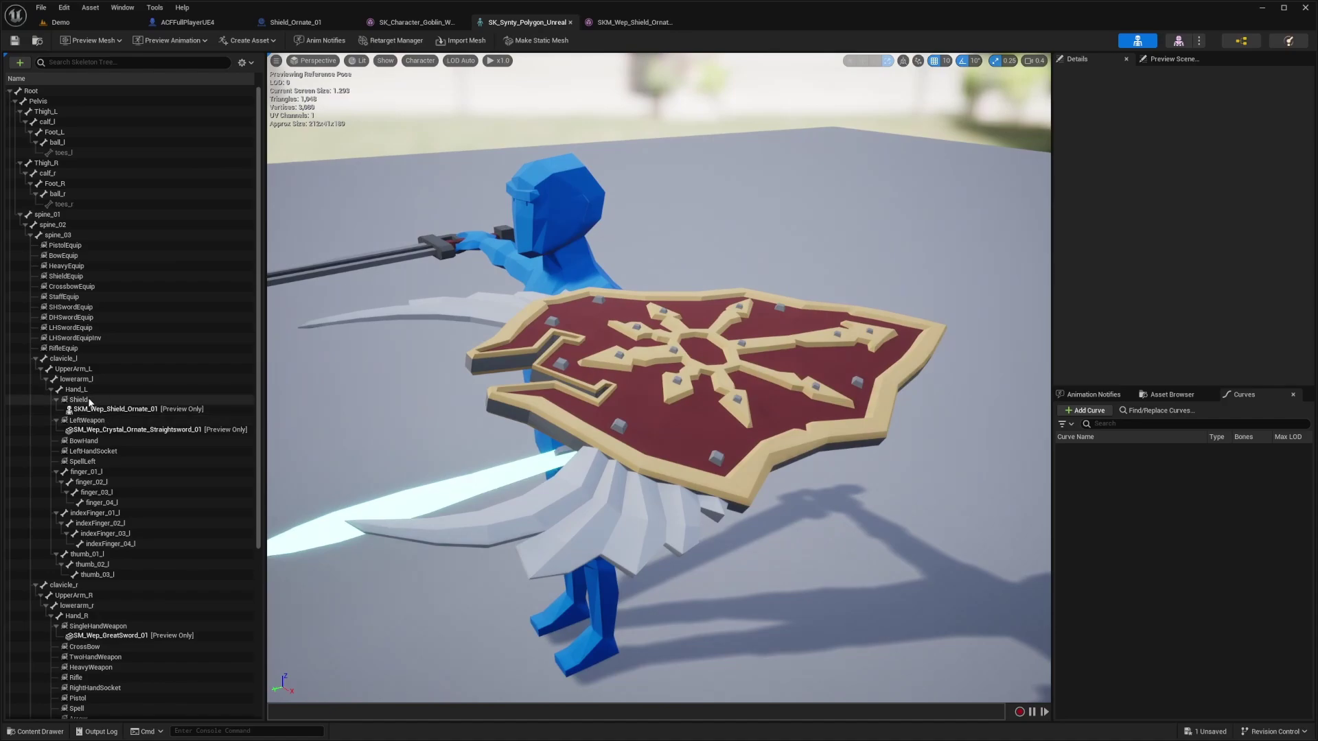
Scale the Shield socket uniformly to 0.25 and move it to about 11.7, -0.3, 3.7 relative to hand_l.
left_click(89, 400)
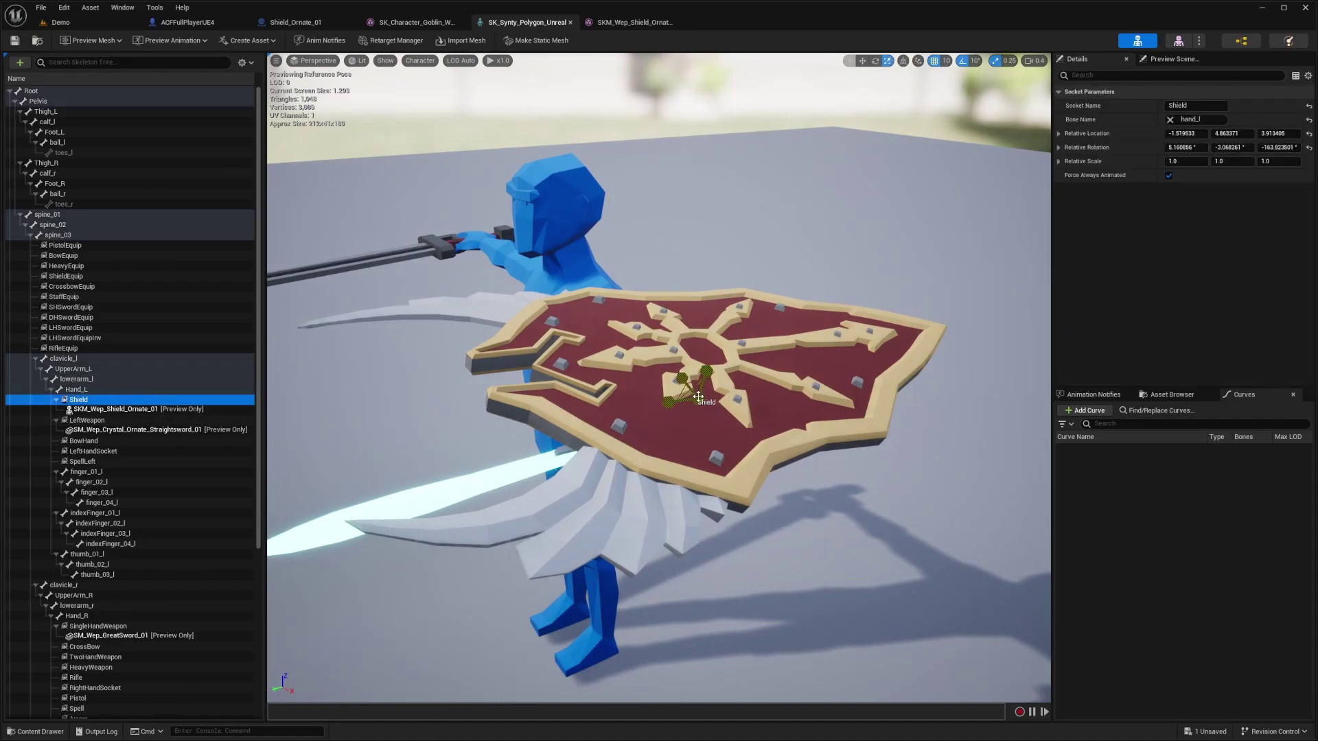
left_click_drag(698, 397, 687, 405)
right_click_drag(820, 344, 615, 353)
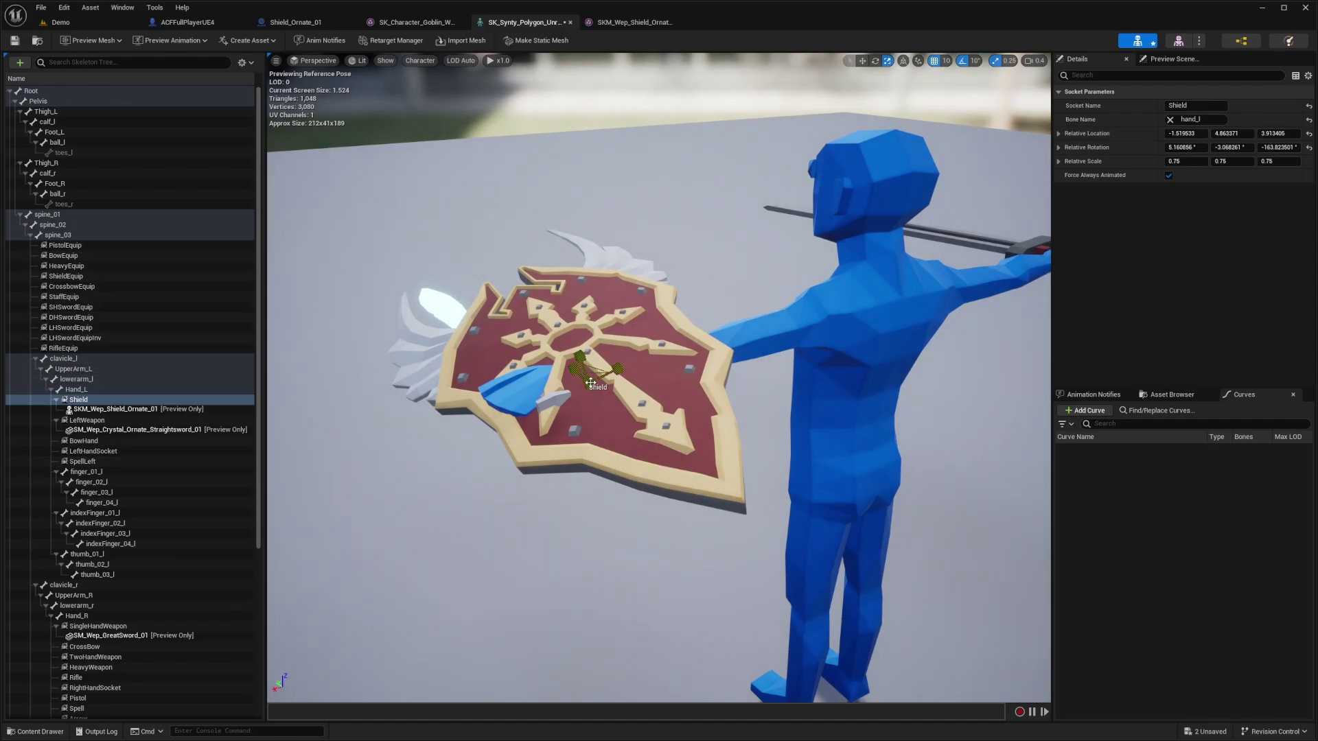
left_click_drag(591, 383, 580, 364)
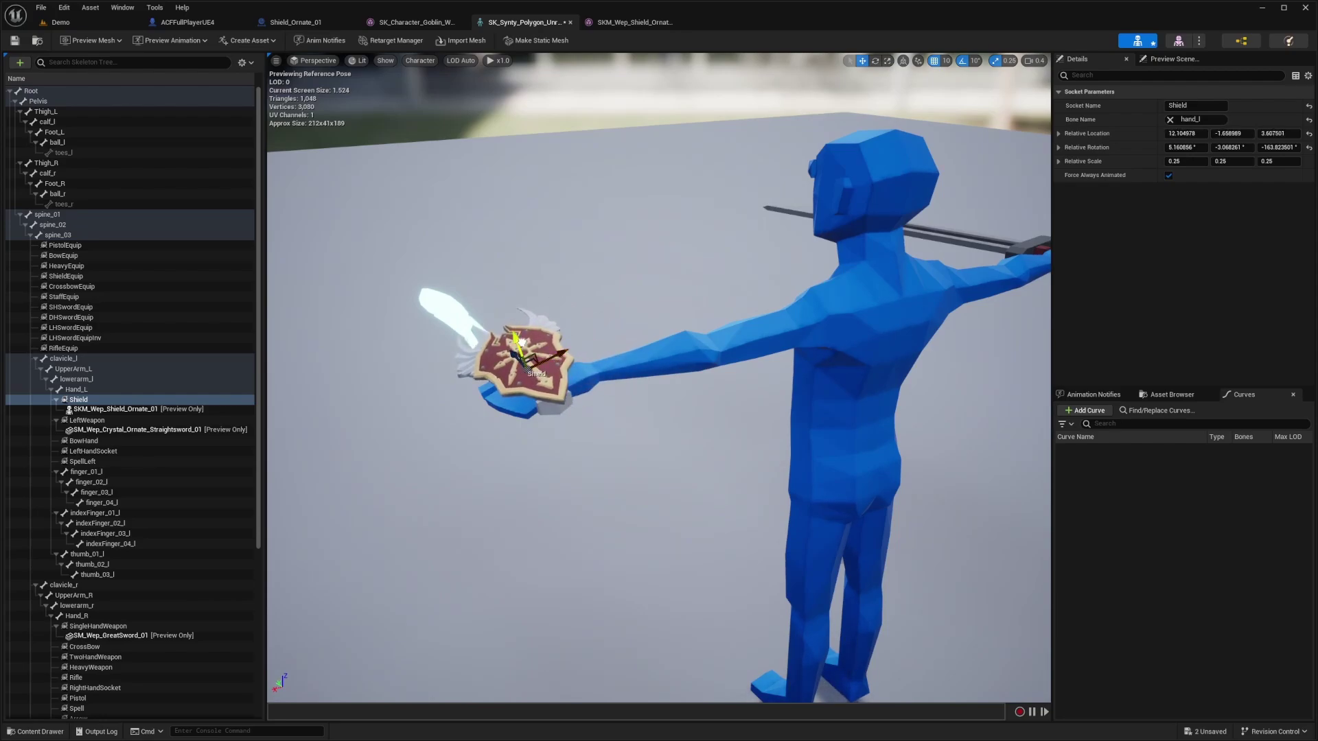
scroll(625, 333, "down", 5)
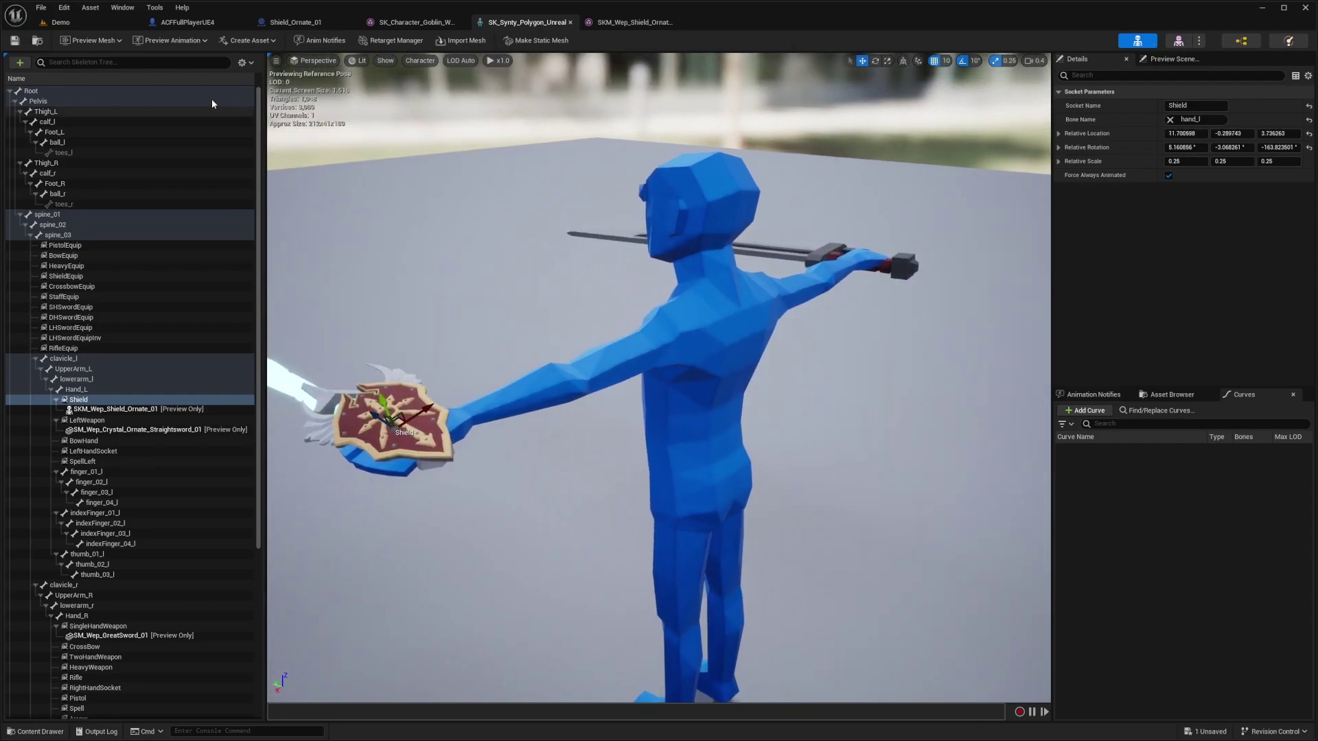
Play-test the Demo level full screen again, equipping the SHIELD from the inventory to check the rescaled socket.
left_click(61, 22)
right_click_drag(380, 149, 360, 135)
key("F11")
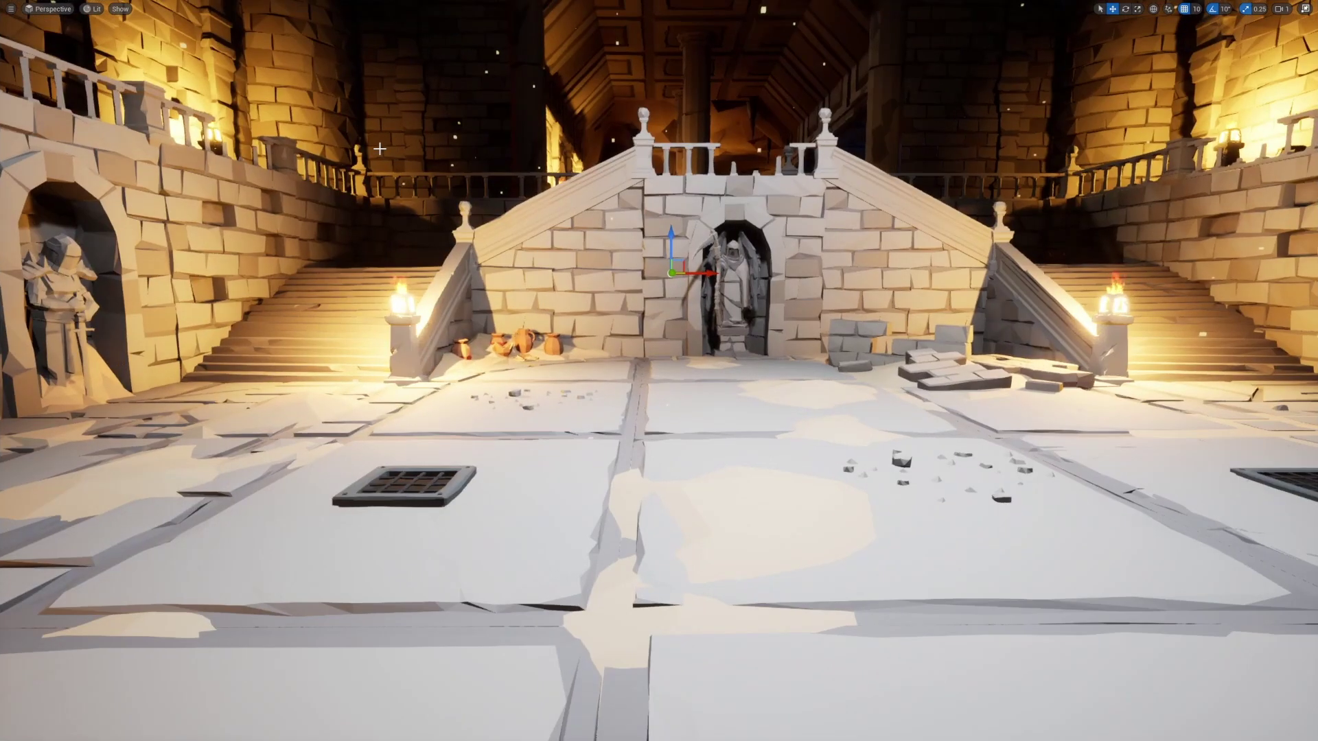
key("alt+p")
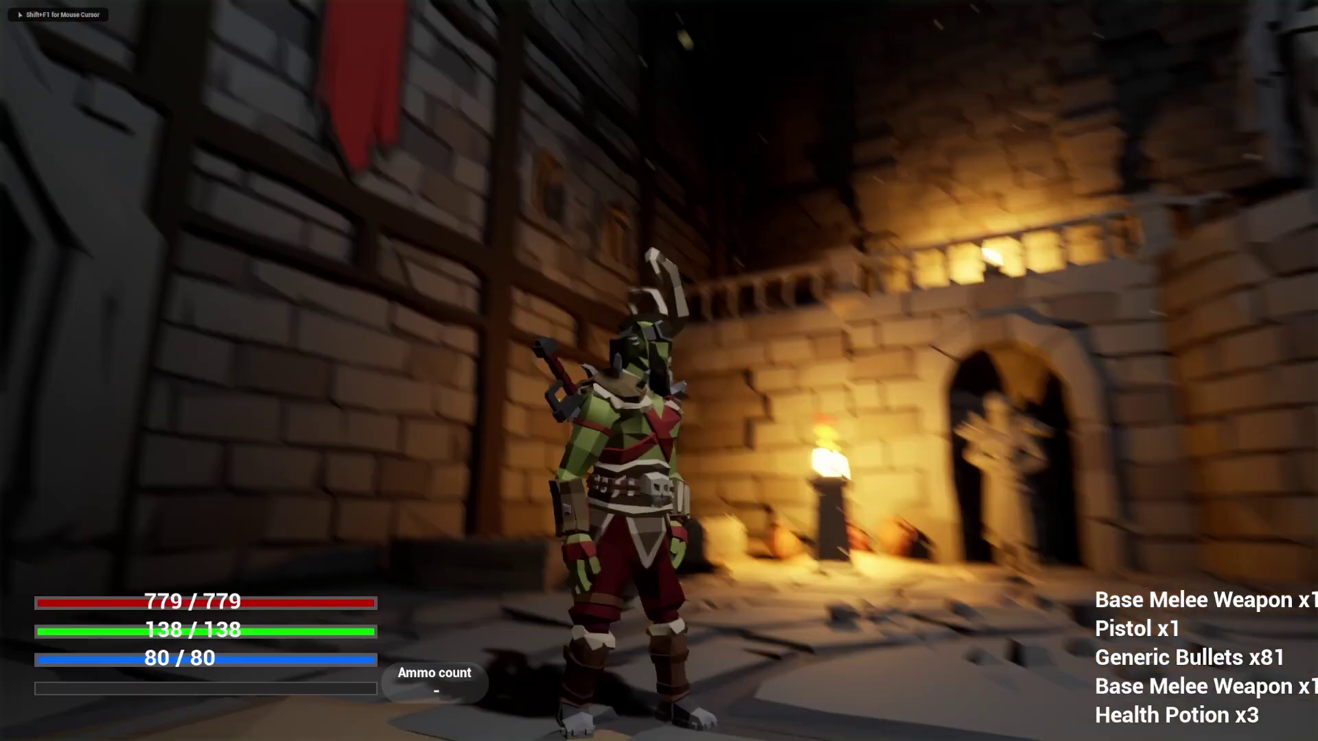
key("i")
scroll(303, 543, "down", 5)
left_click(299, 556)
scroll(300, 557, "up", 1)
left_click(710, 387)
key("i")
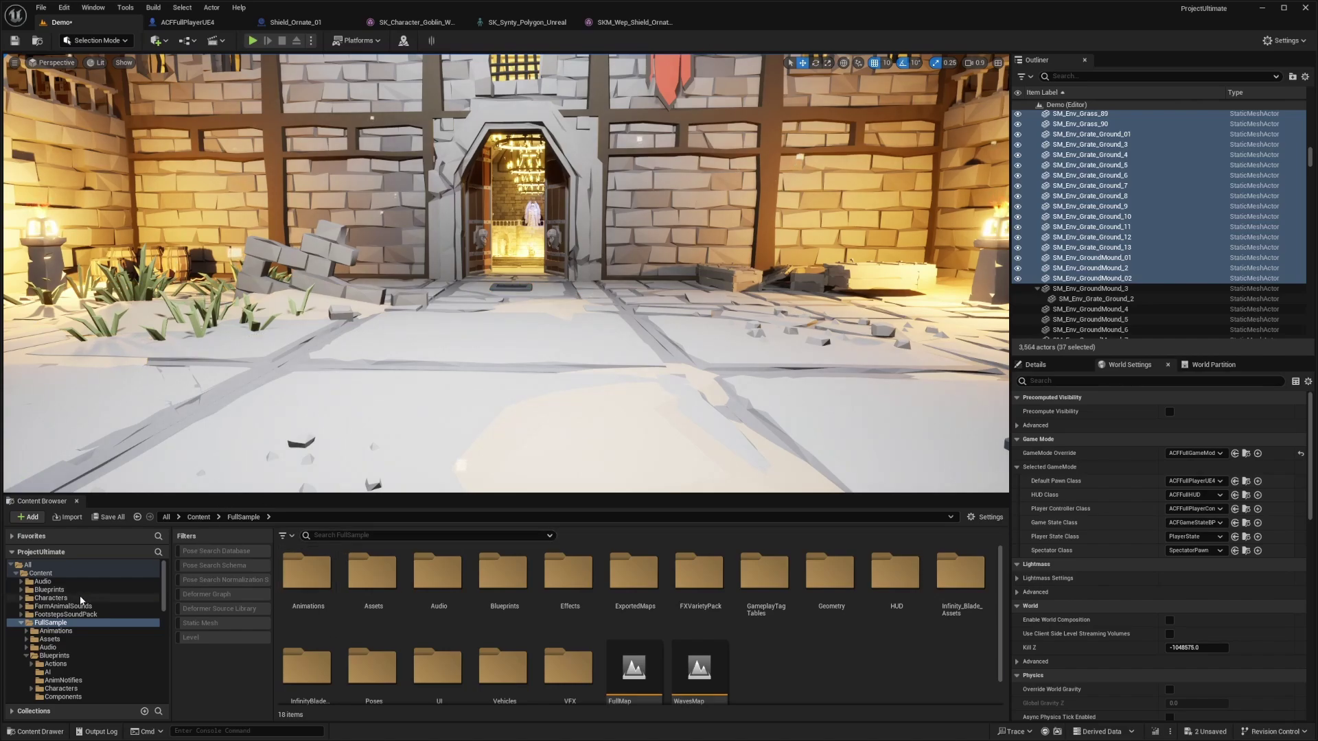
Open the Weapons folder under FullSample > Blueprints > Items and locate the Sword01_BP and Shield_Ornate_01 blueprints.
left_click(21, 622)
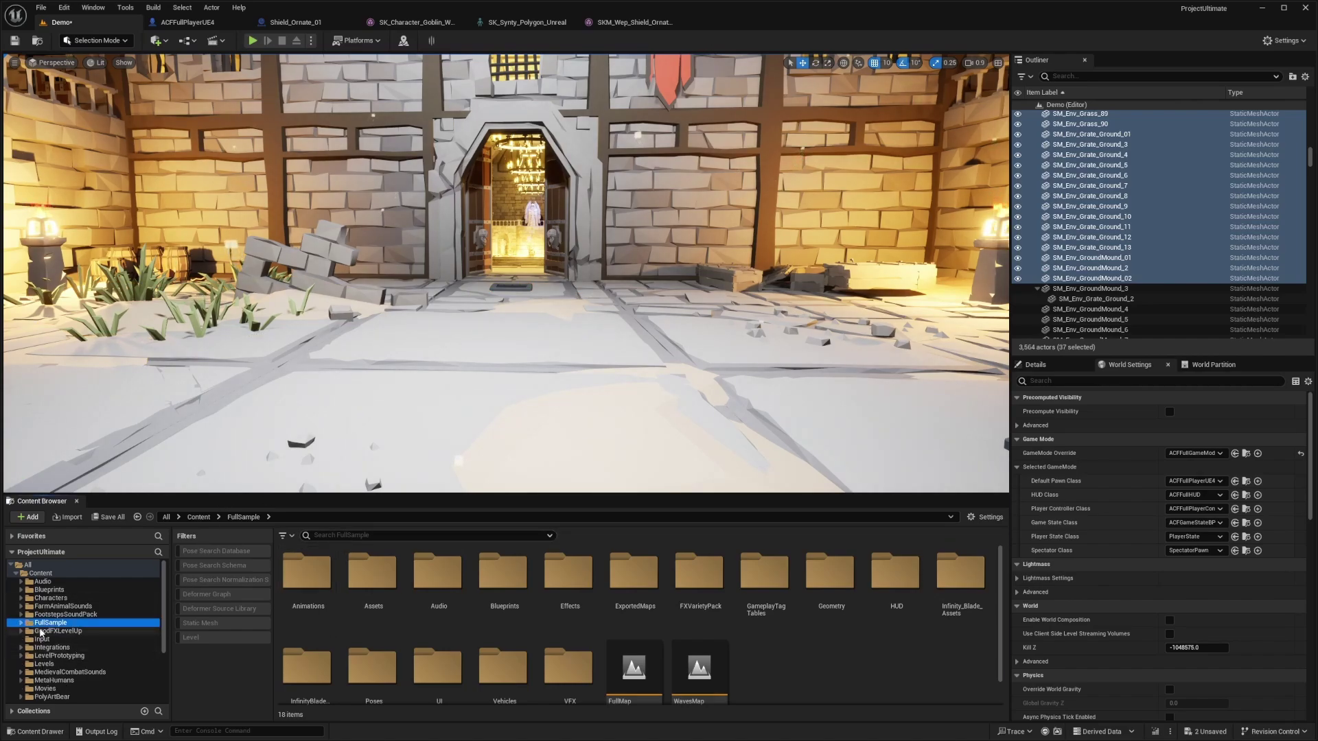
scroll(536, 638, "down", 1)
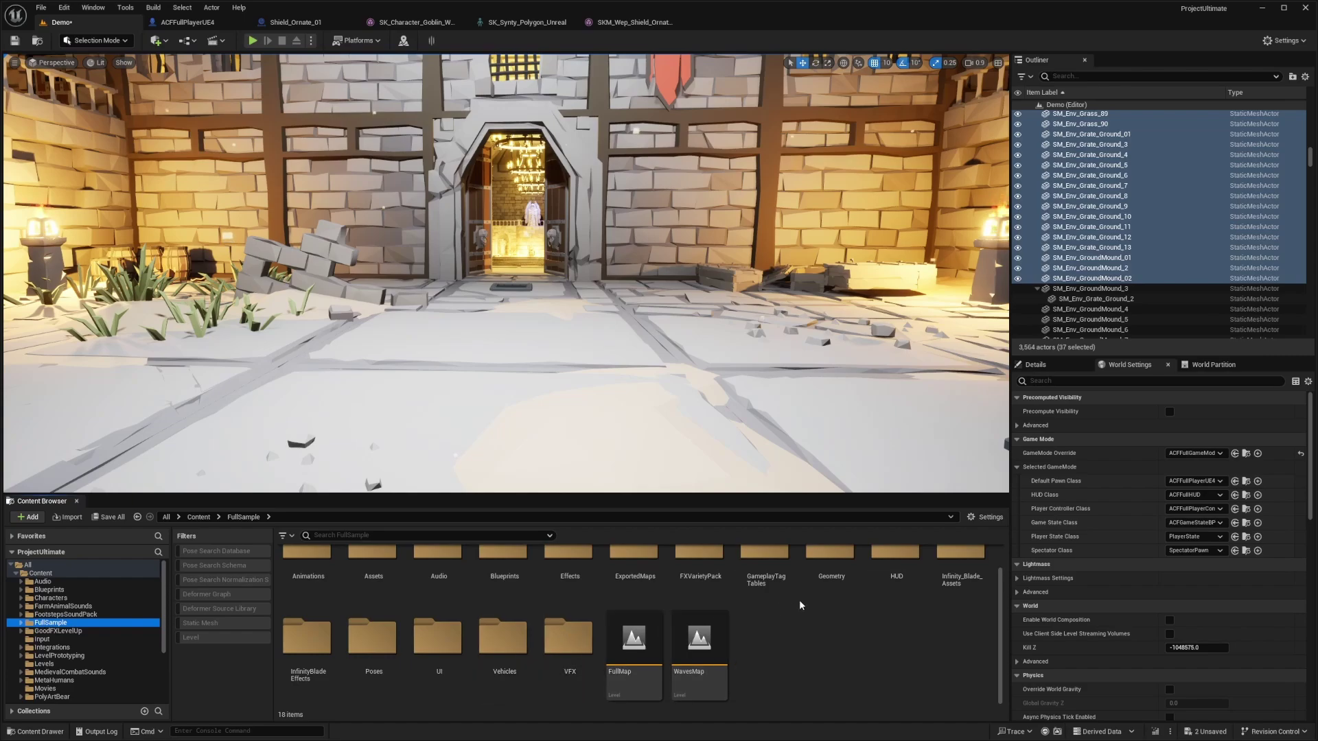
scroll(677, 628, "up", 1)
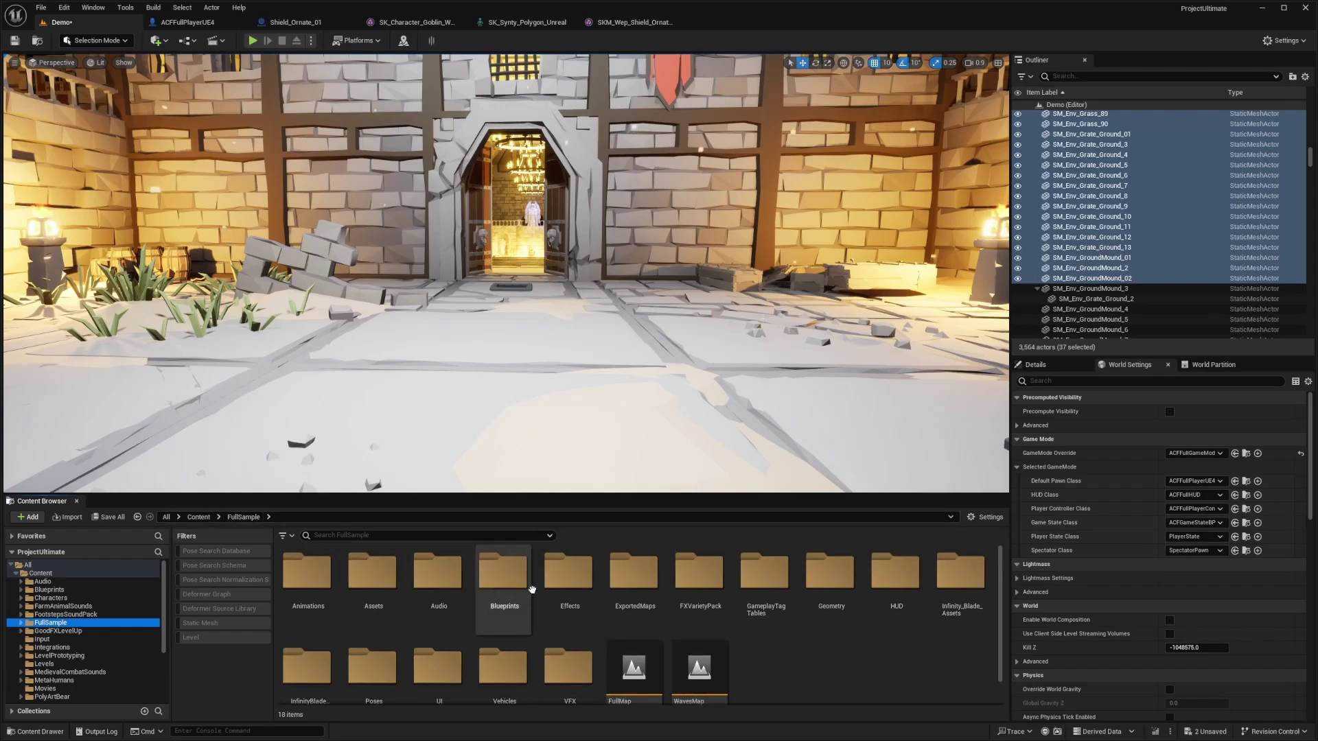
double_click(505, 573)
double_click(722, 592)
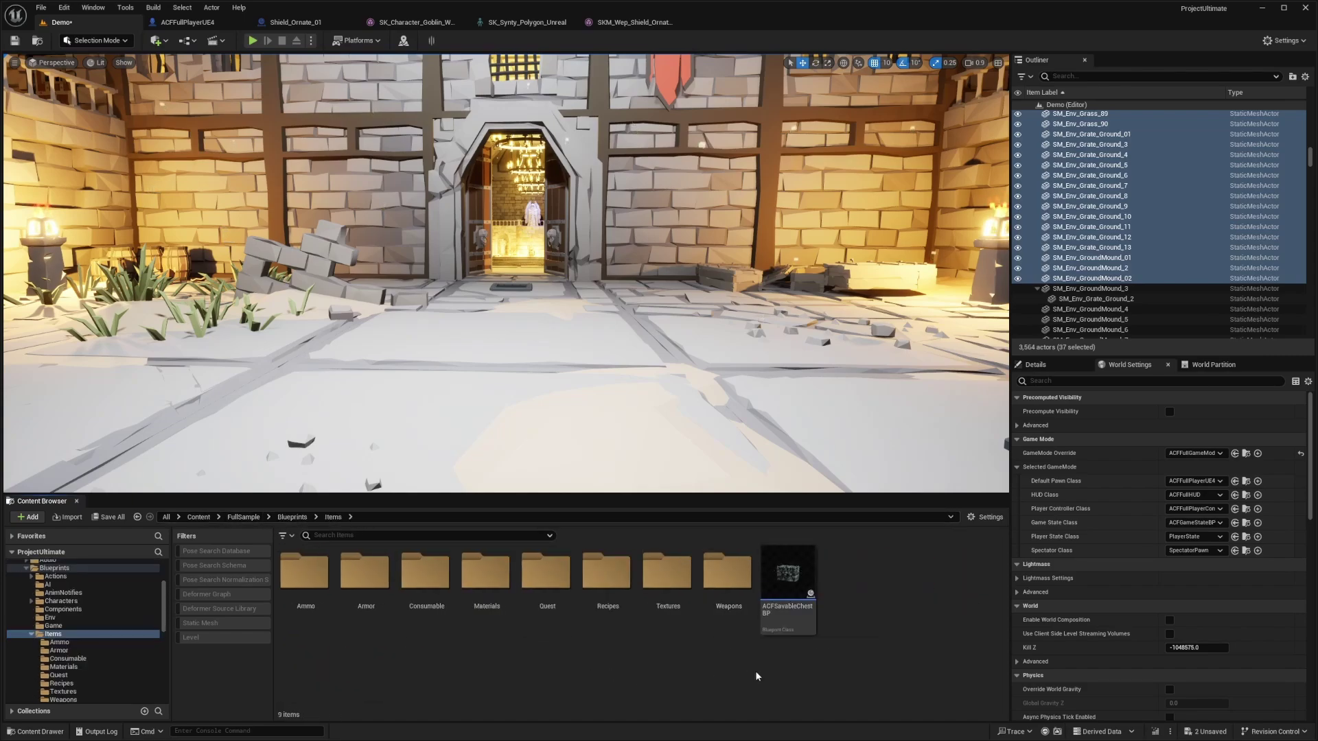
double_click(724, 590)
left_click(355, 648)
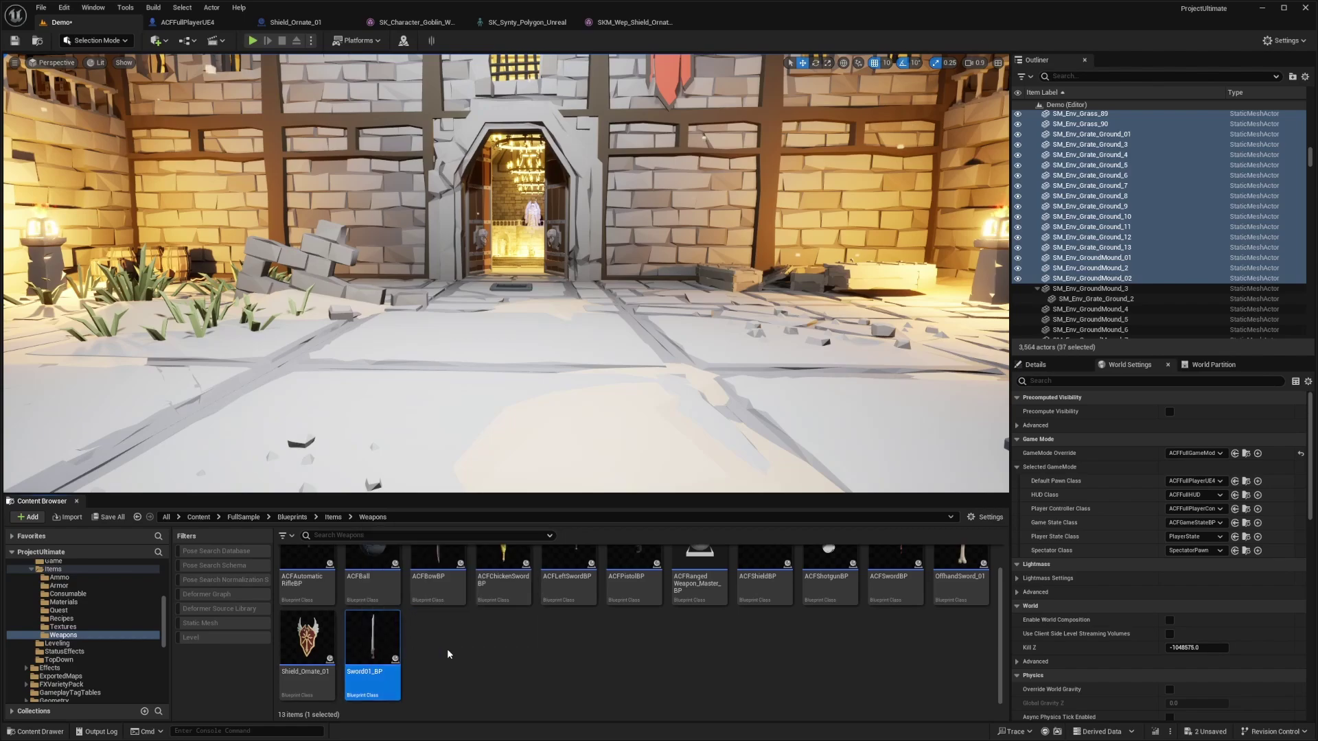
left_click(306, 638)
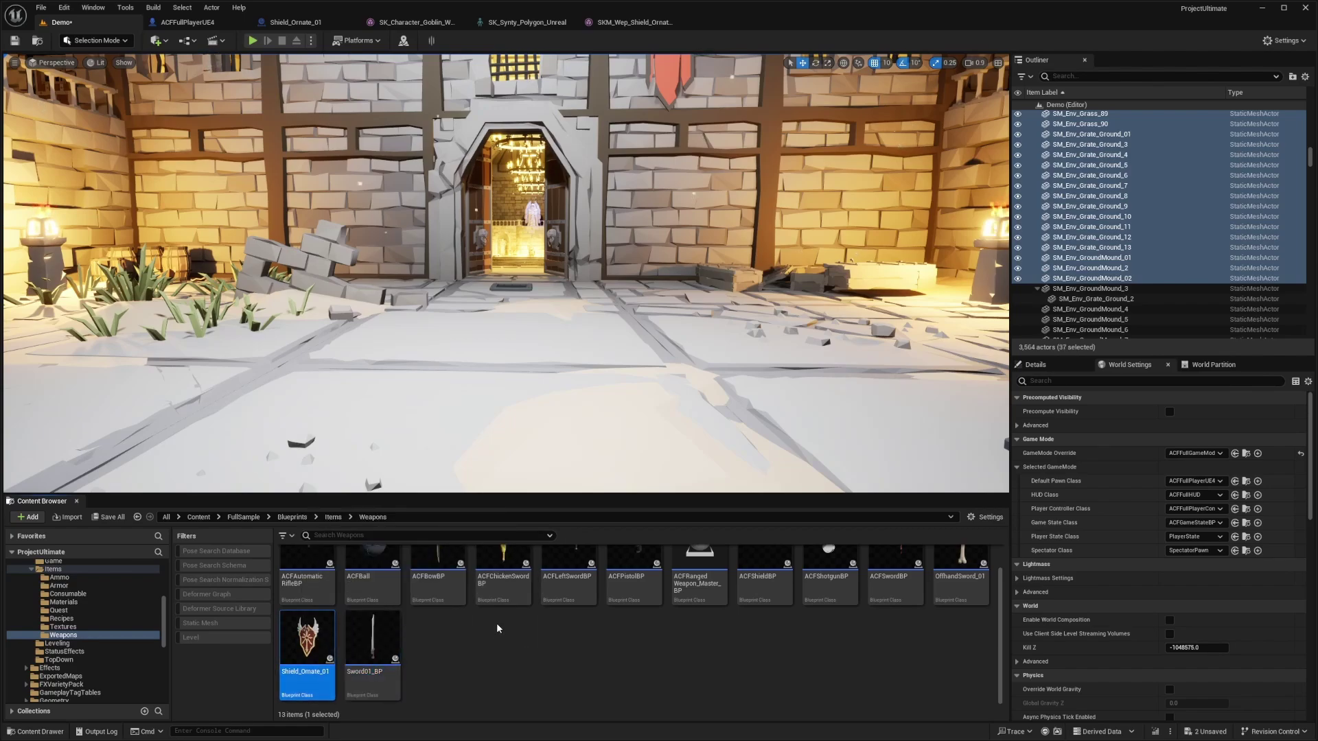
left_click(496, 623)
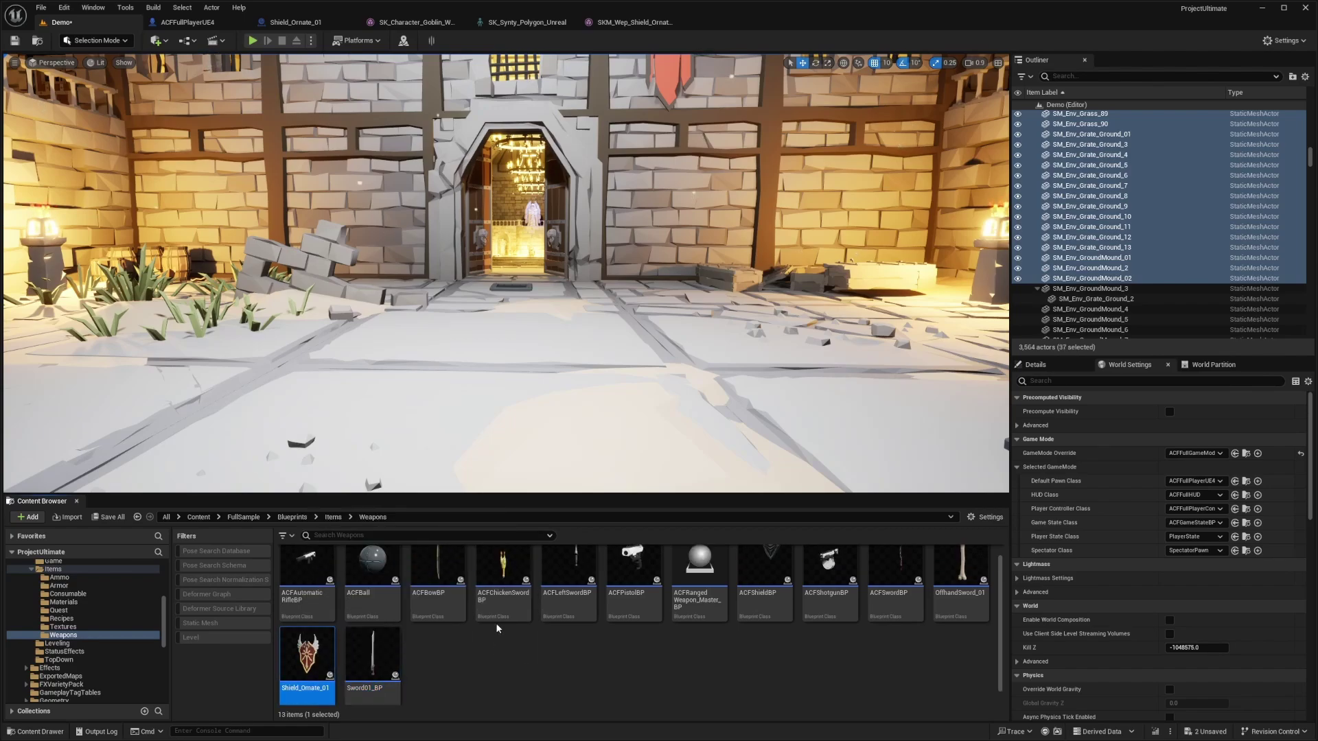
Duplicate the Sword01_BP blueprint and name the copy Sword02_BP.
left_click(361, 639)
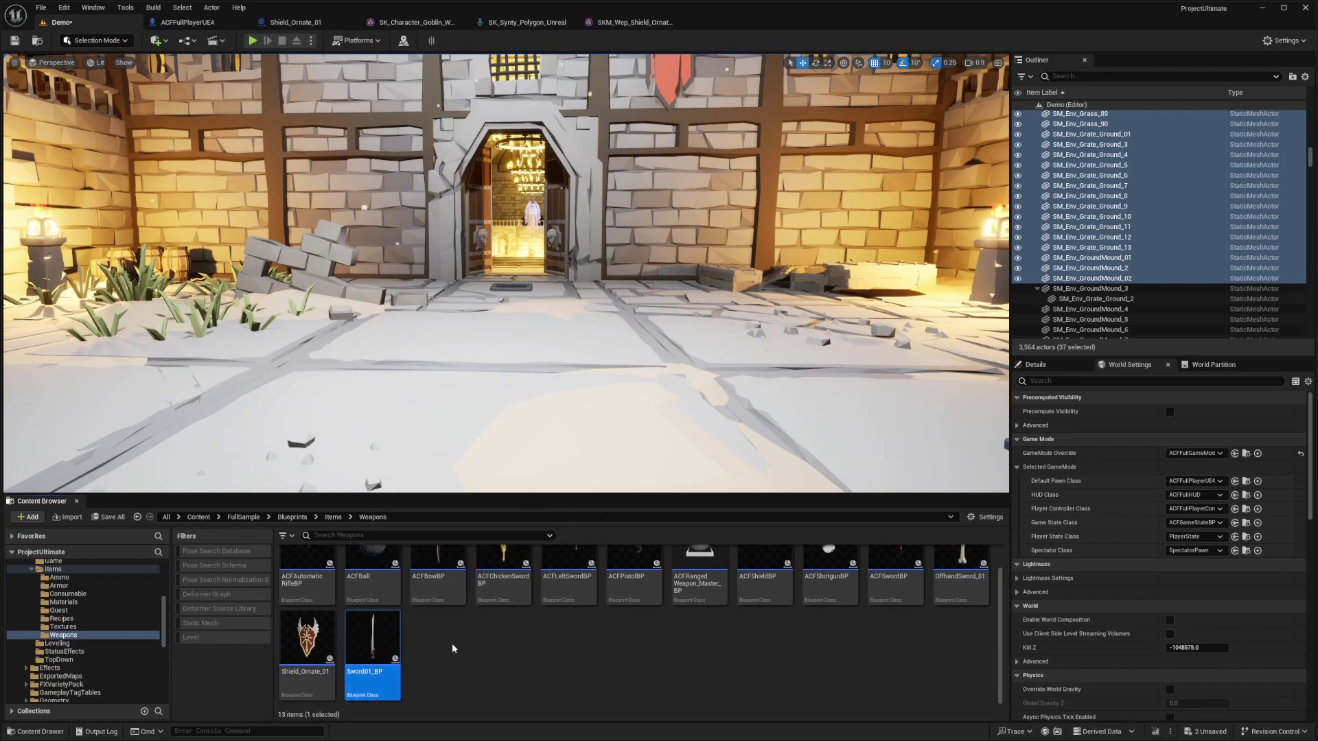
key("ctrl+d")
type("Sw")
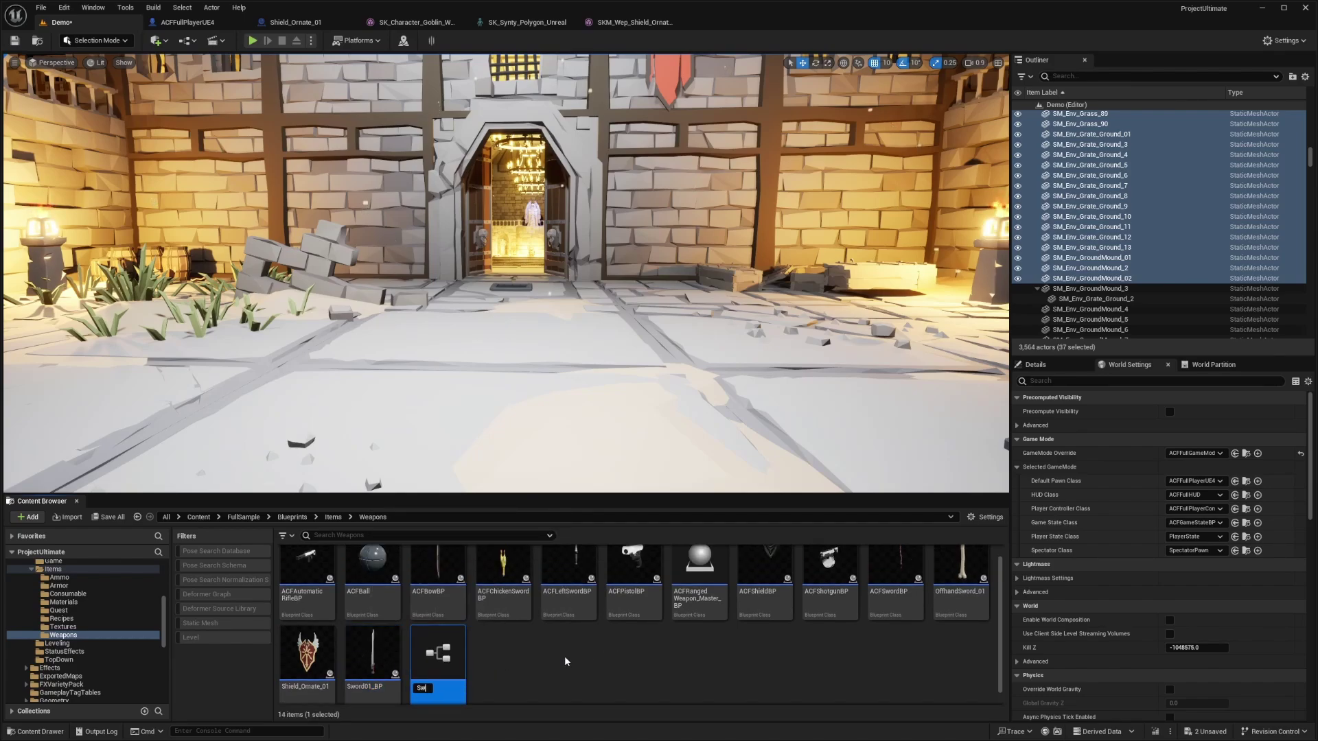
type("ord02_BP")
key("Return")
Duplicate the Shield_Ornate_01 blueprint and name the copy Shield_02.
left_click(314, 645)
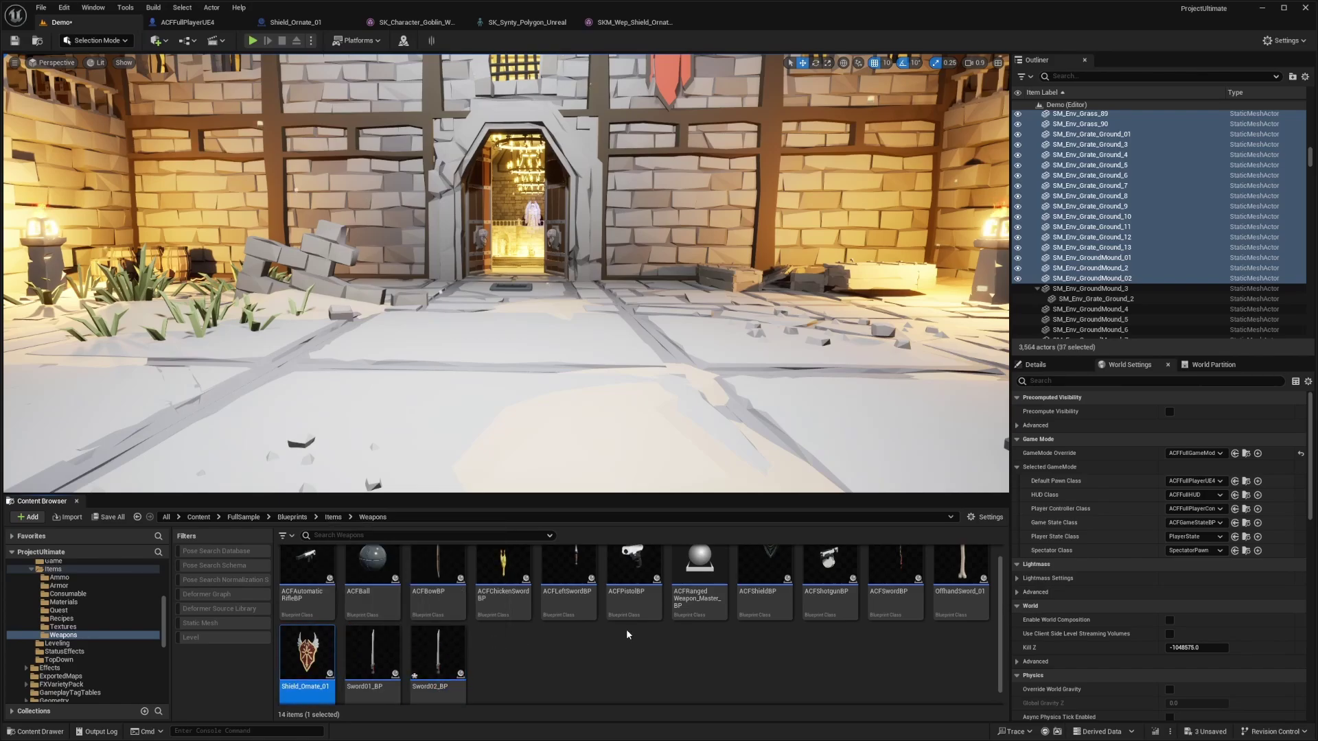
key("ctrl+d")
type("Shield_0")
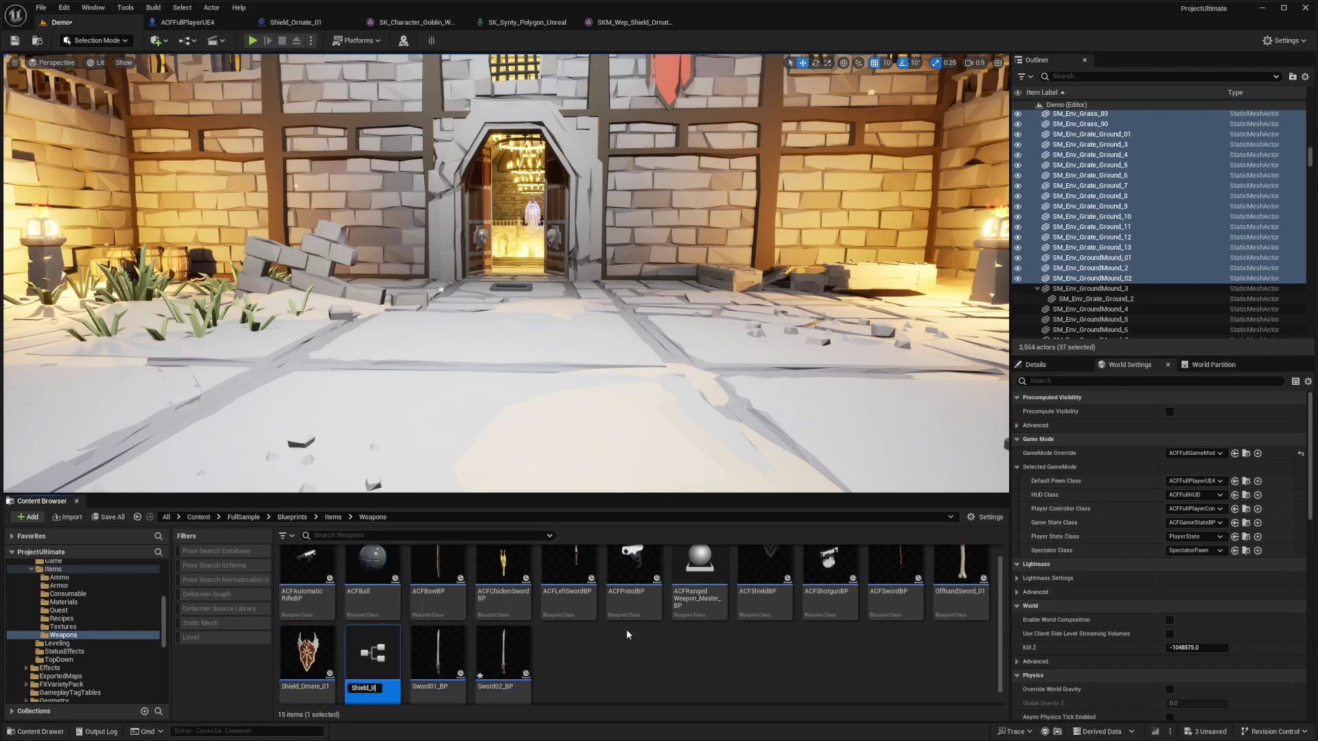
type("2")
key("Return")
Open the Shield_02 blueprint, save it, and view the choices for its skeletal mesh asset.
double_click(309, 660)
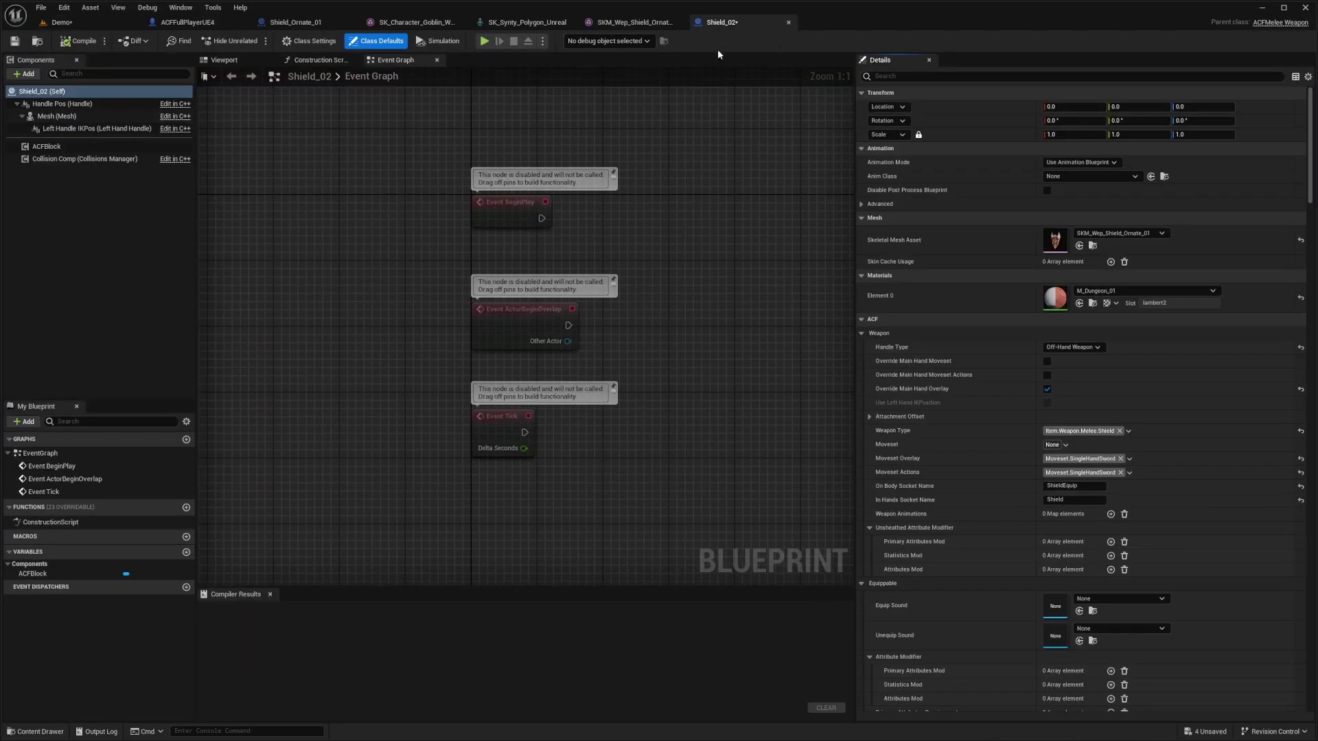
key("ctrl+s")
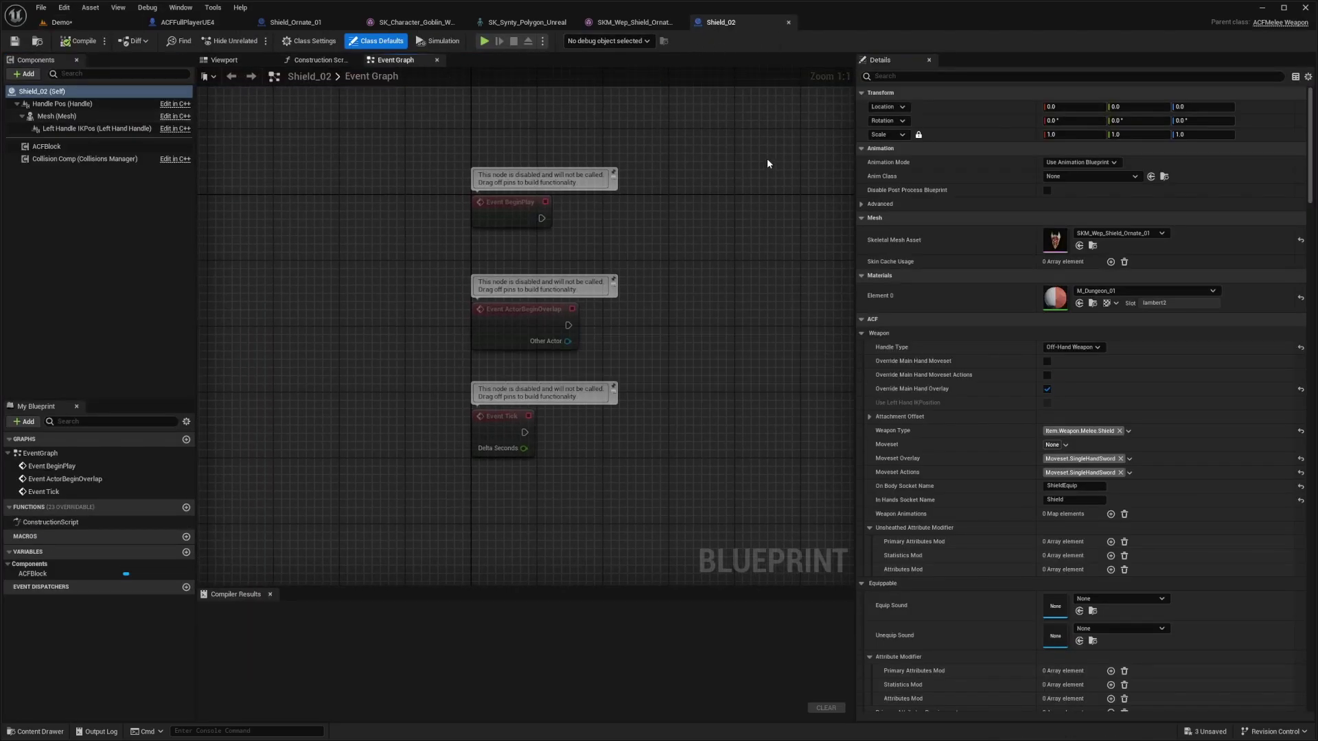
left_click(1100, 233)
left_click(1100, 234)
Open the Weapons folder under PolygonDungeons > Meshes in the Demo level's content browser and enlarge the browser area.
left_click(96, 21)
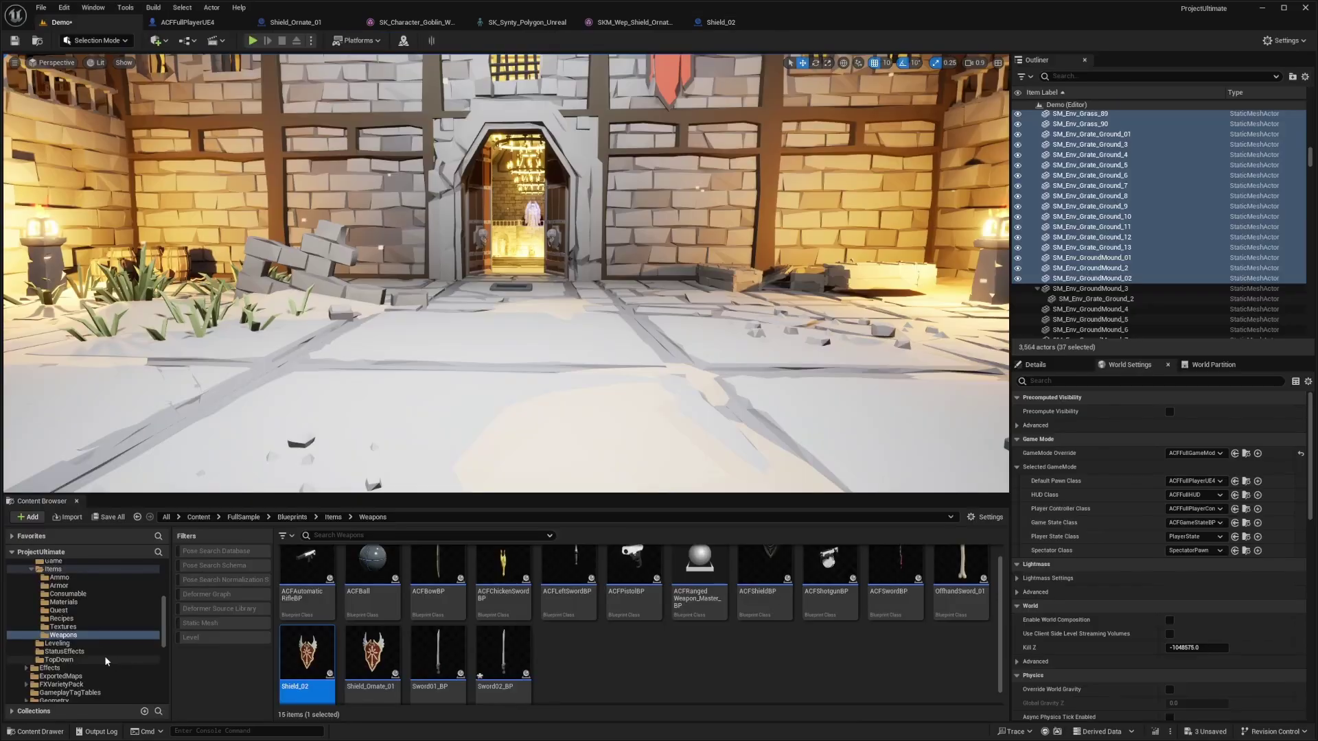
scroll(84, 656, "down", 5)
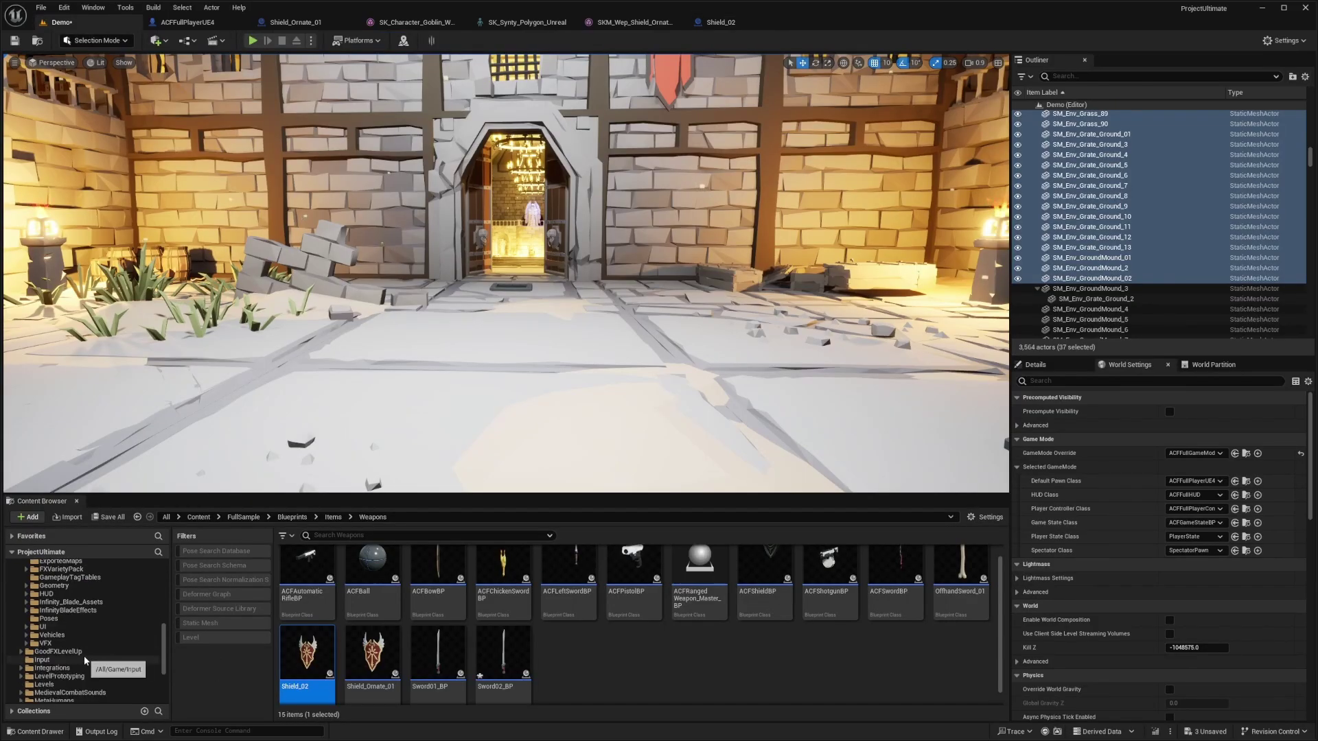
left_click(66, 615)
double_click(427, 580)
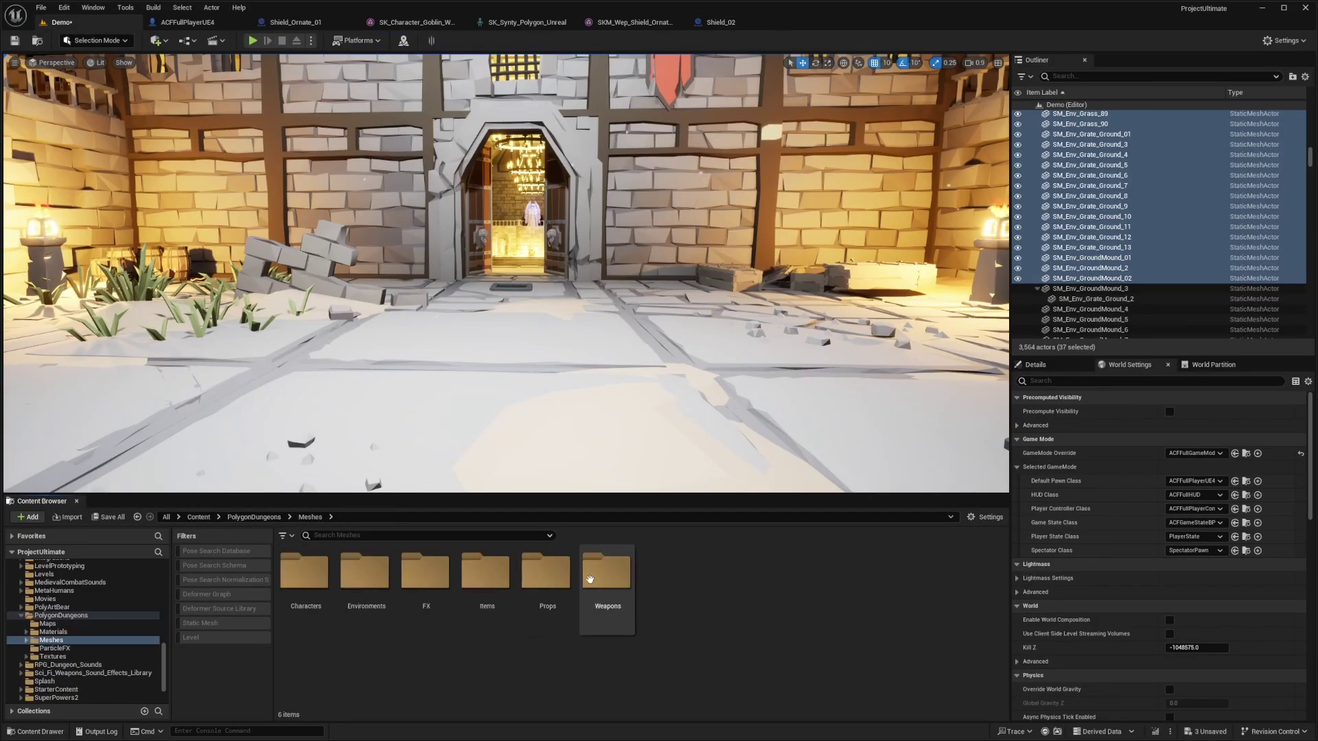
double_click(590, 580)
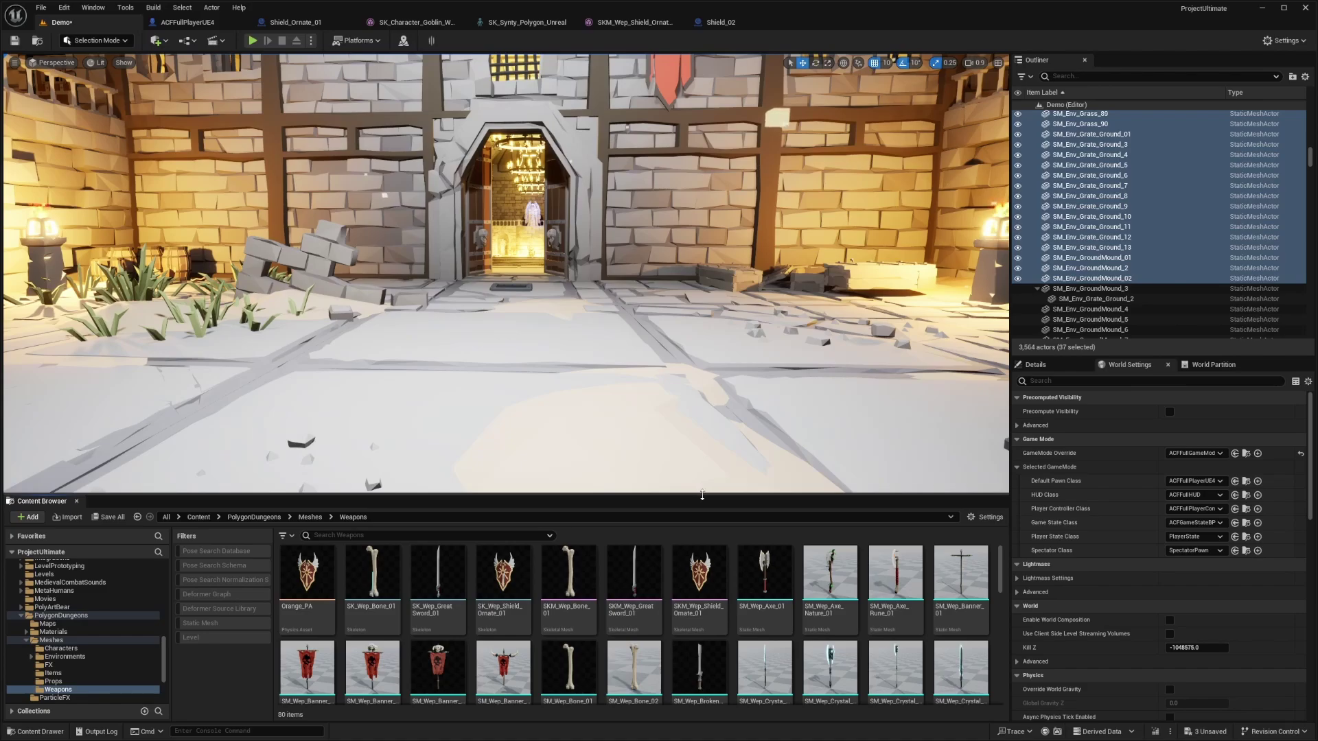
left_click_drag(702, 495, 703, 341)
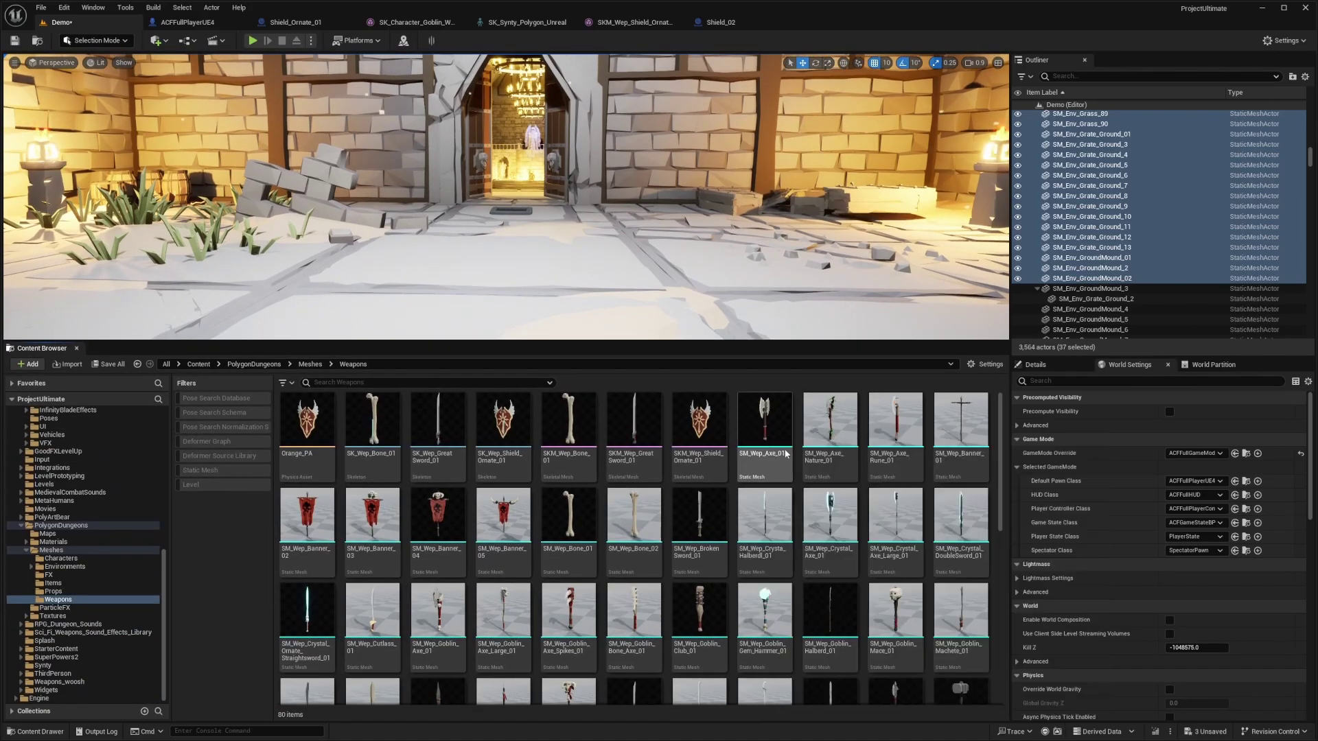
Convert the static mesh SM_Wep_Shield_Heater_02 to a skeletal mesh with the default conversion options.
scroll(831, 532, "down", 5)
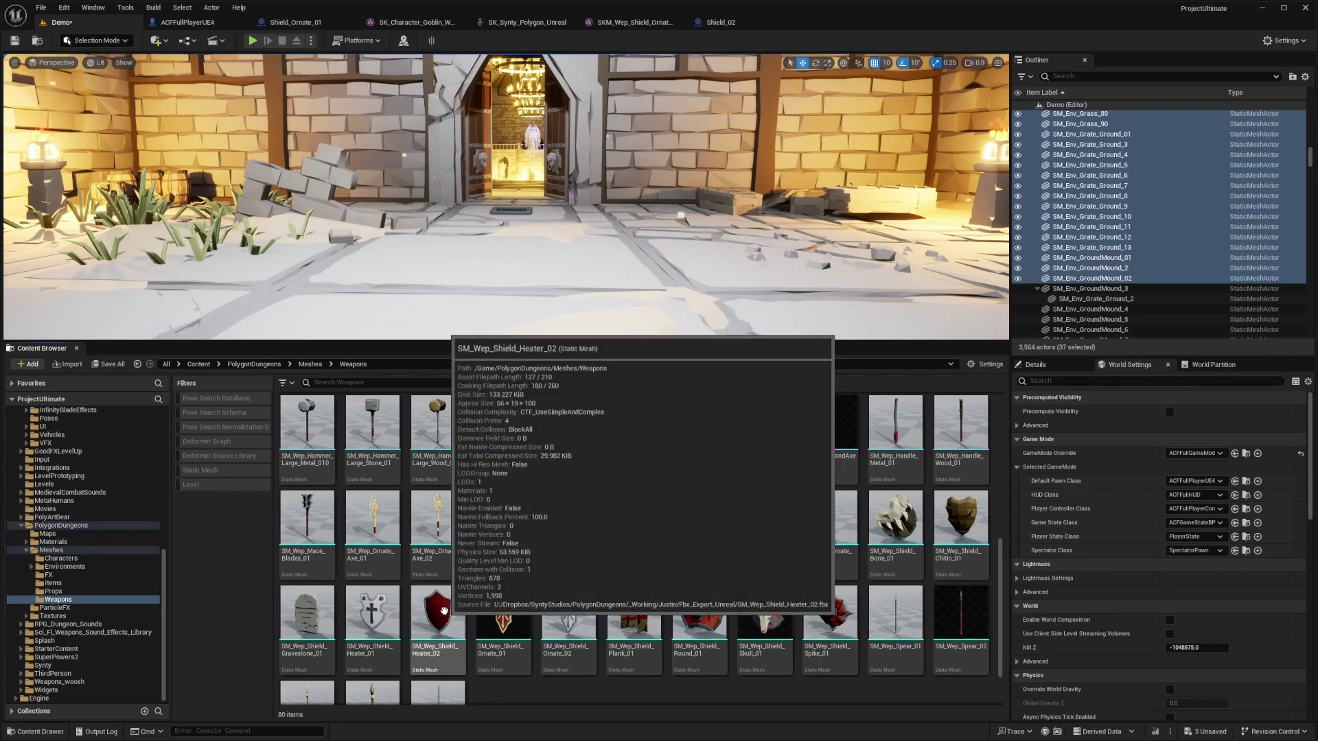
scroll(444, 611, "down", 1)
left_click(569, 549)
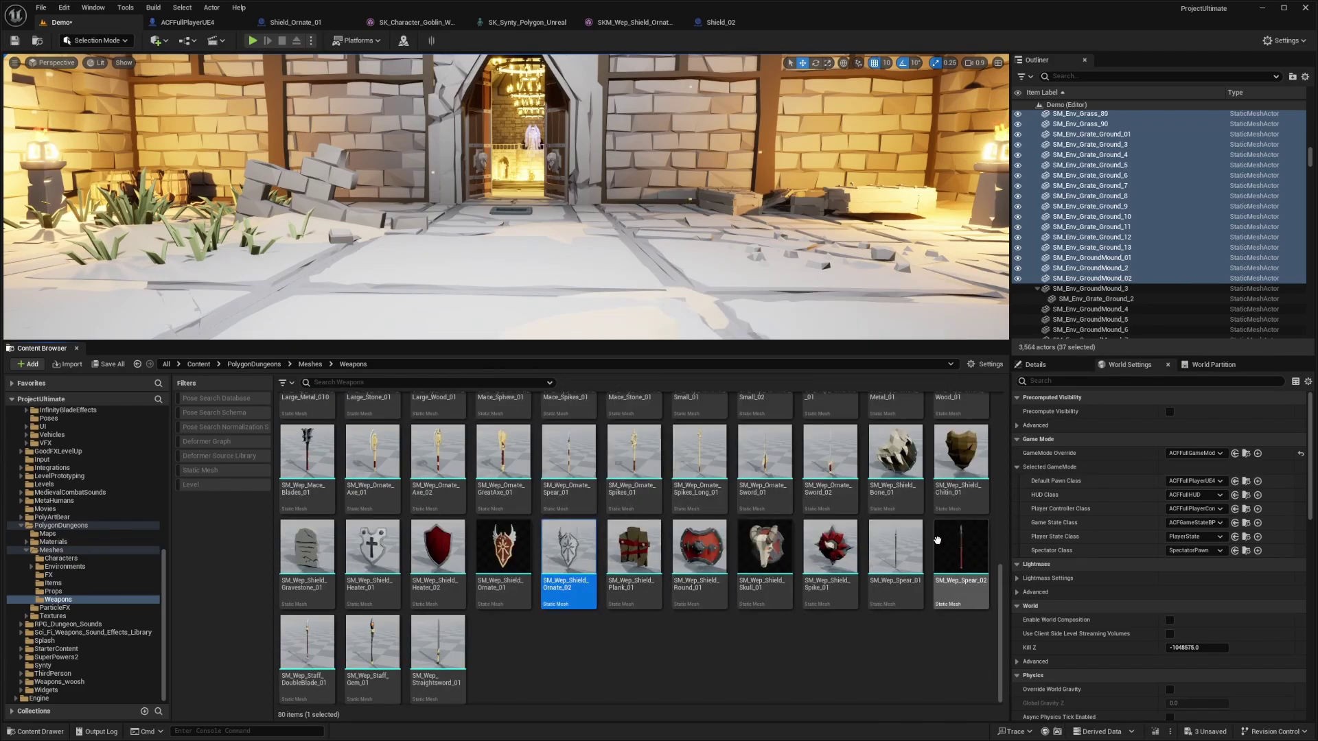
left_click(432, 544)
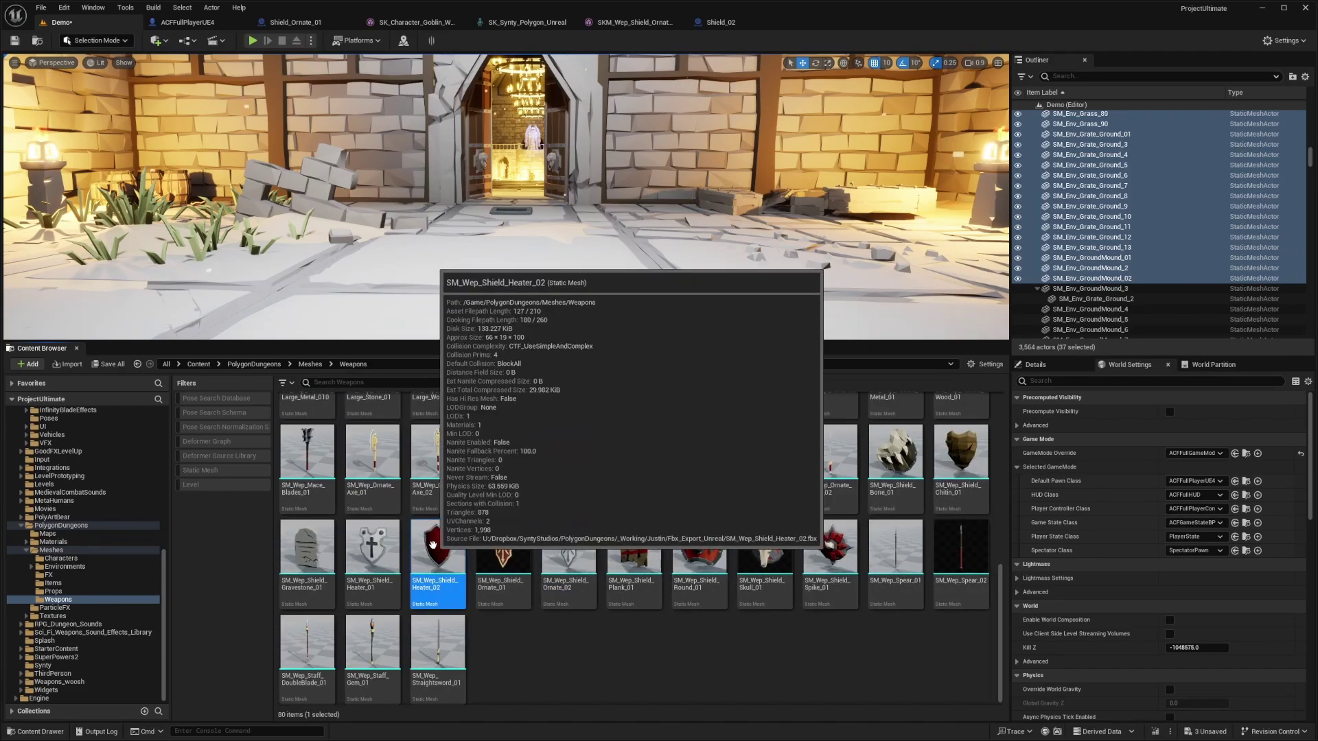
right_click(434, 549)
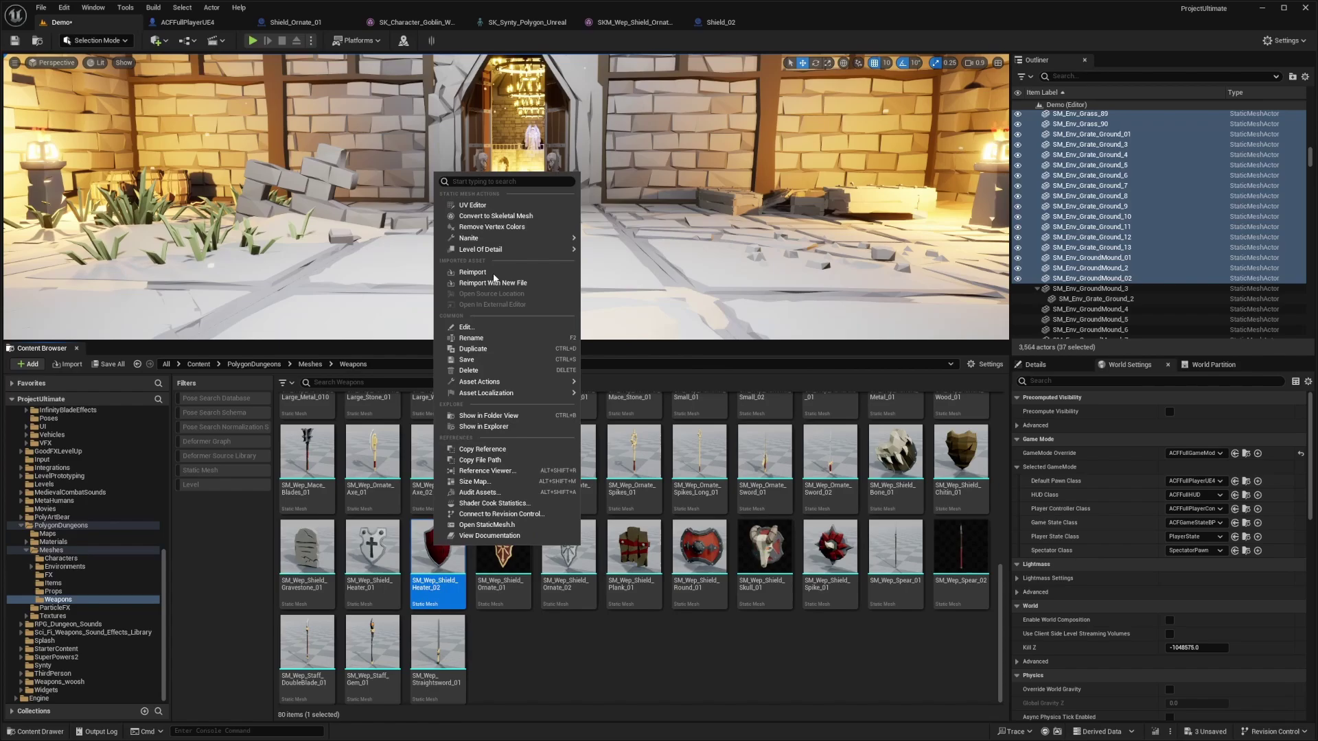
left_click(528, 216)
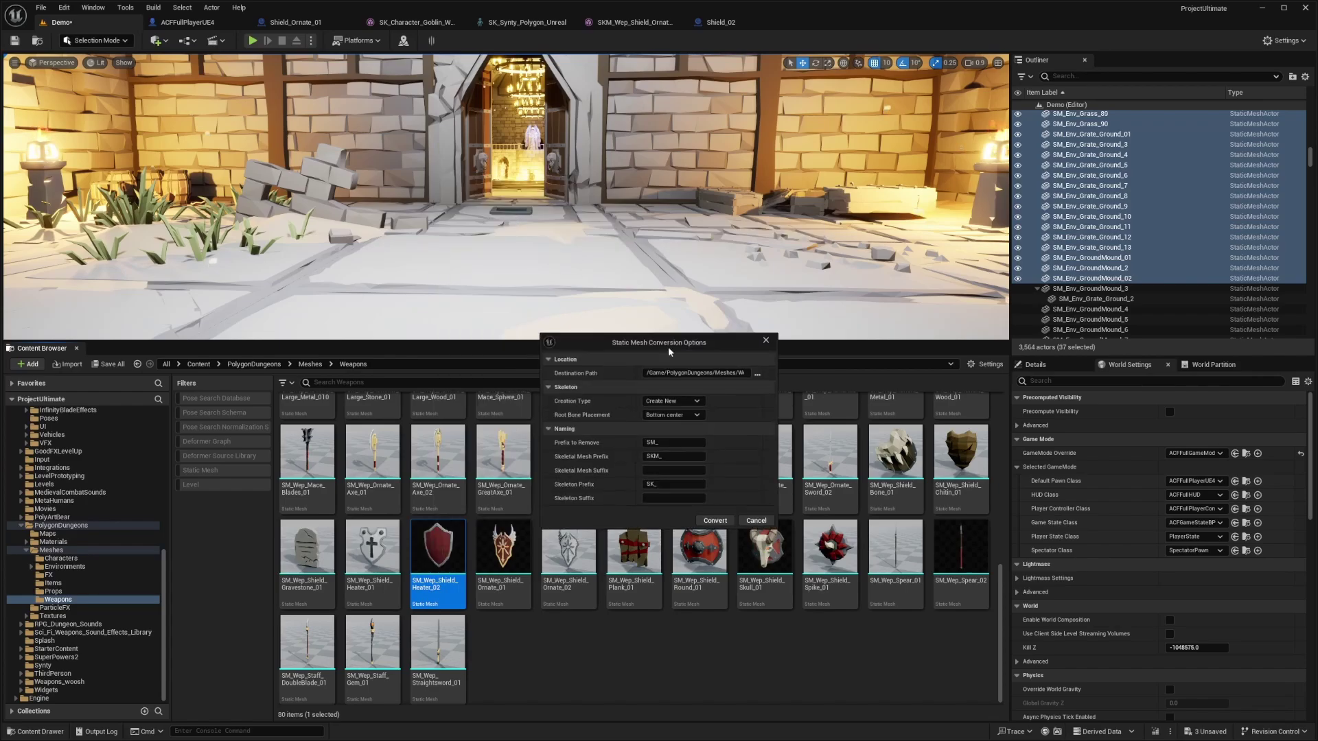
left_click(714, 521)
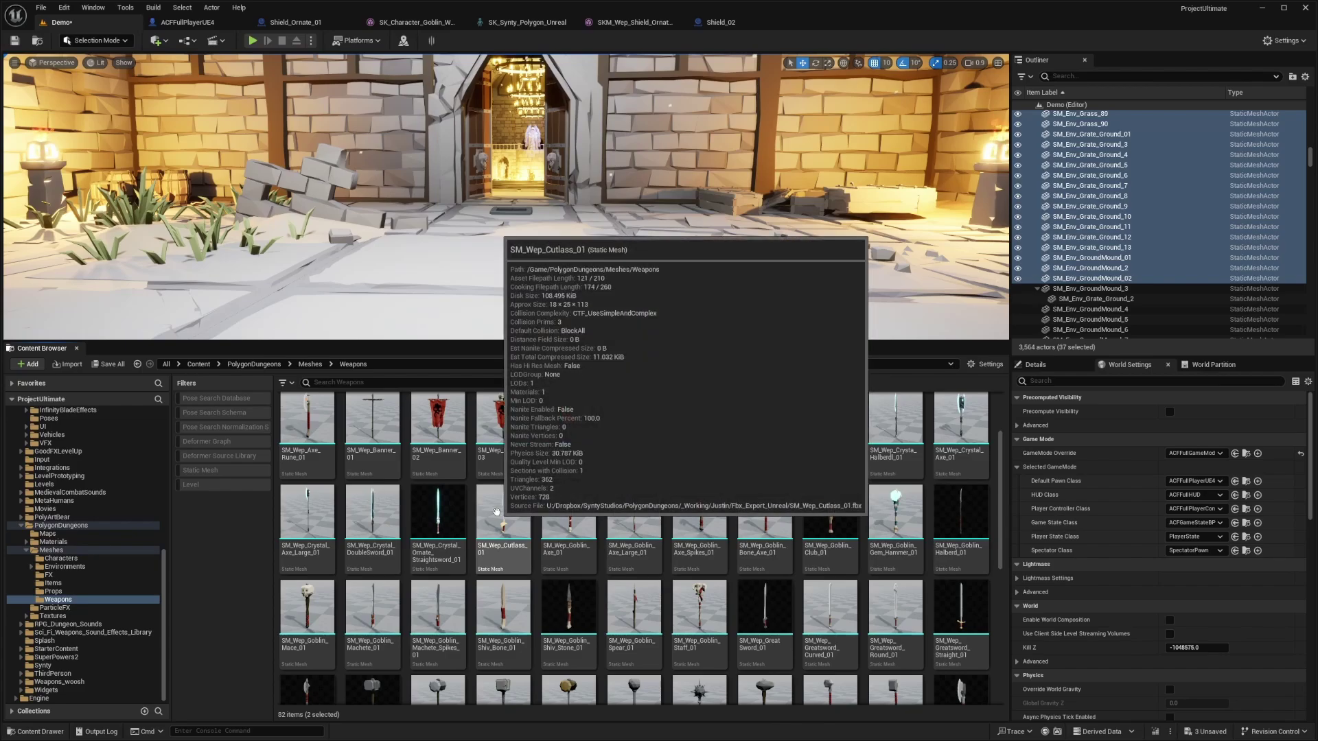
Convert the static mesh SM_Wep_Cutlass_01 to a skeletal mesh with the default conversion options.
scroll(497, 511, "down", 1)
right_click(498, 508)
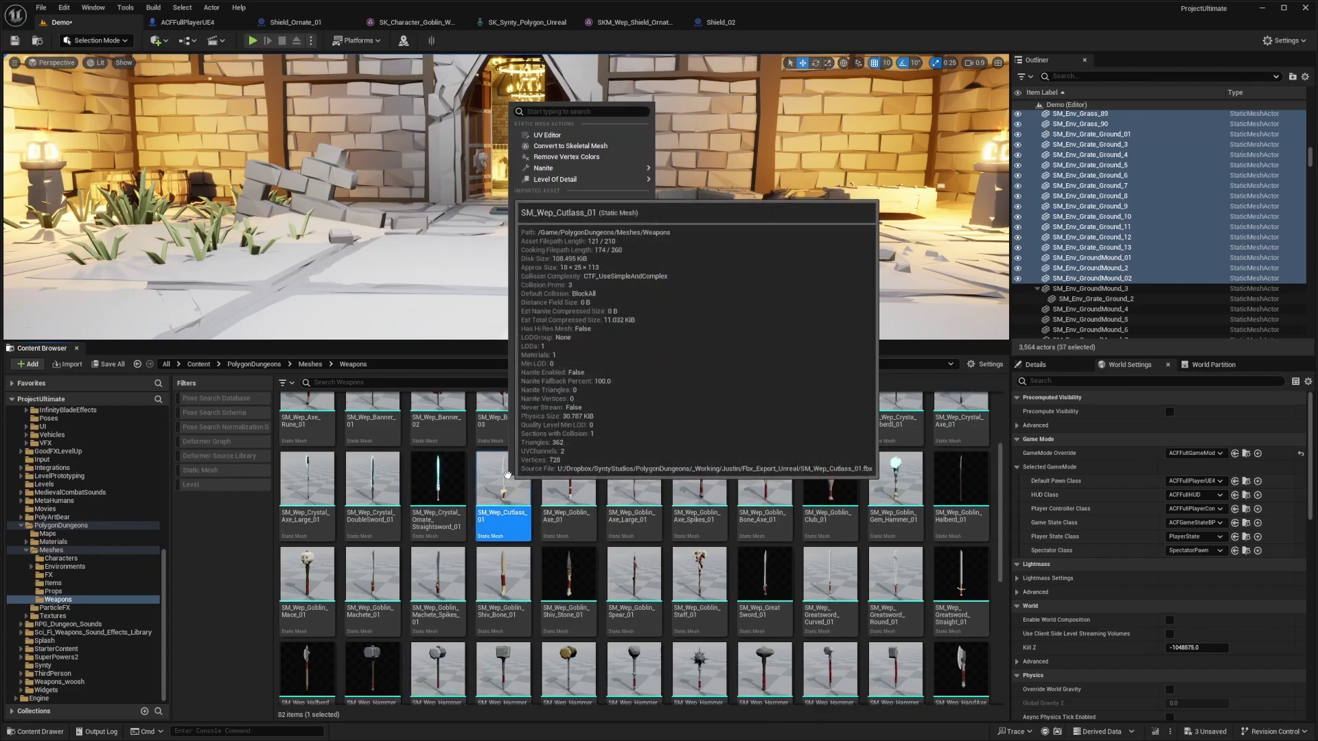
mouse_move(560, 177)
left_click(570, 145)
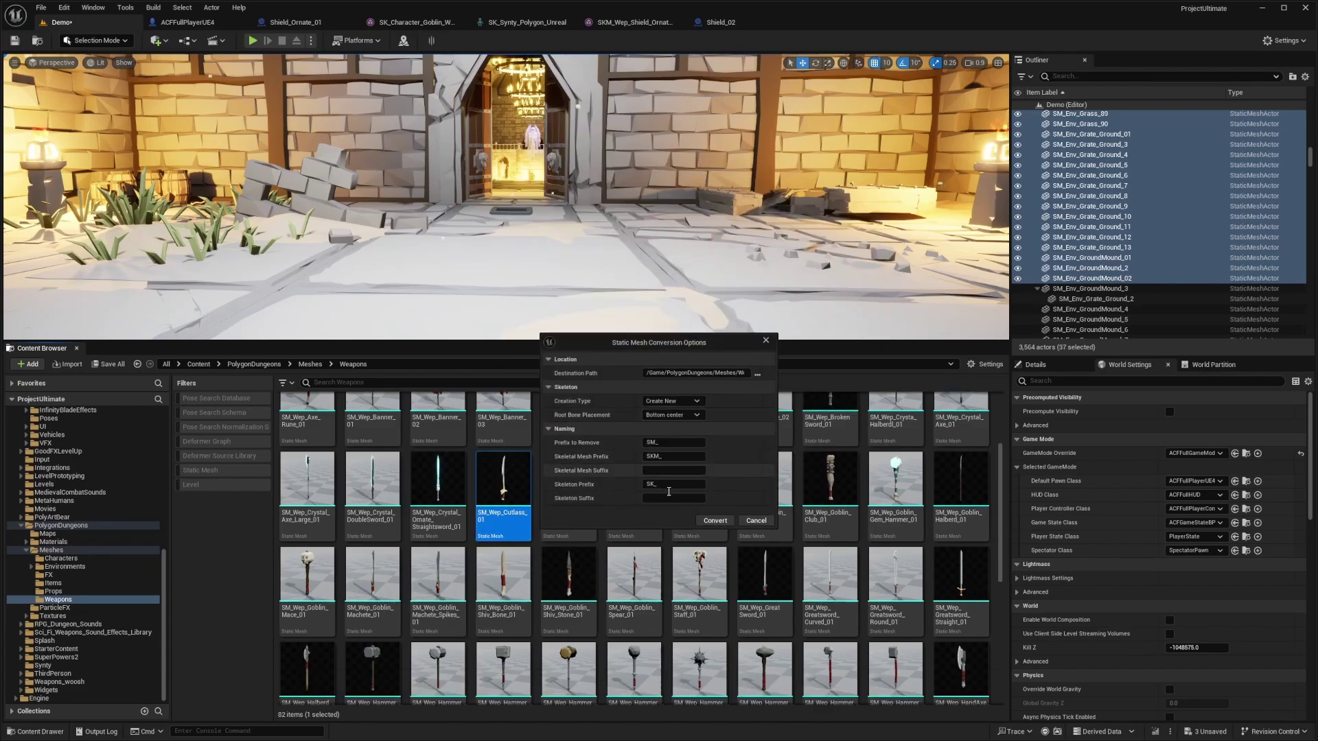
left_click(716, 522)
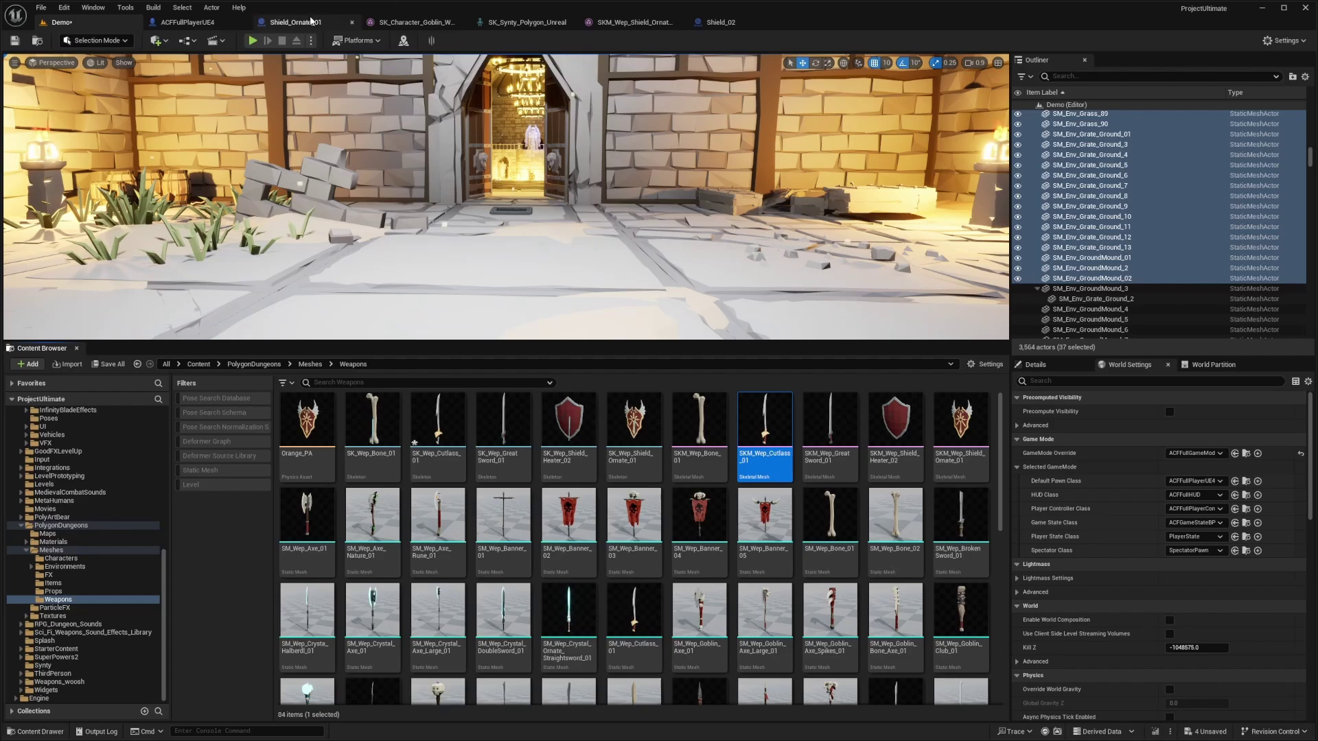
Set the skeletal mesh asset of Shield_02 to SKM_Wep_Shield_Heater_02, view it in the blueprint's viewport and compile.
left_click(729, 22)
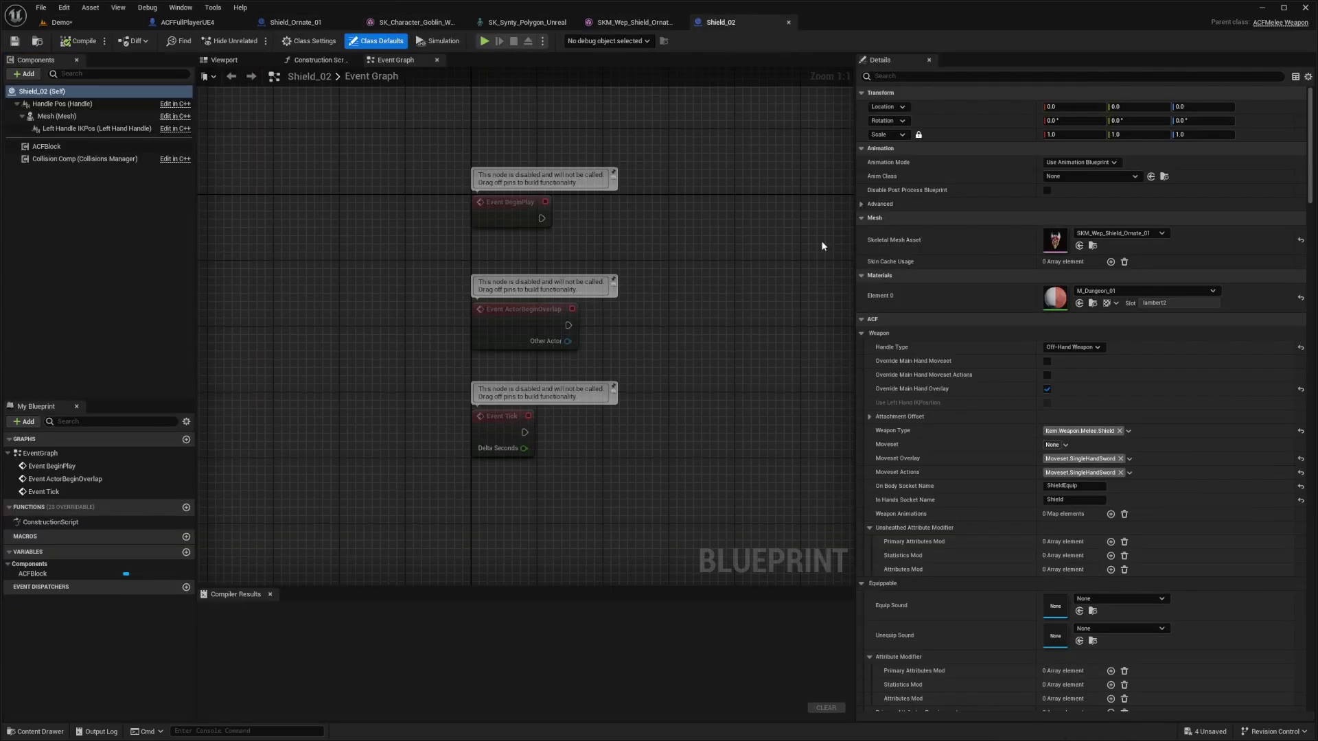
left_click(1119, 233)
type("he")
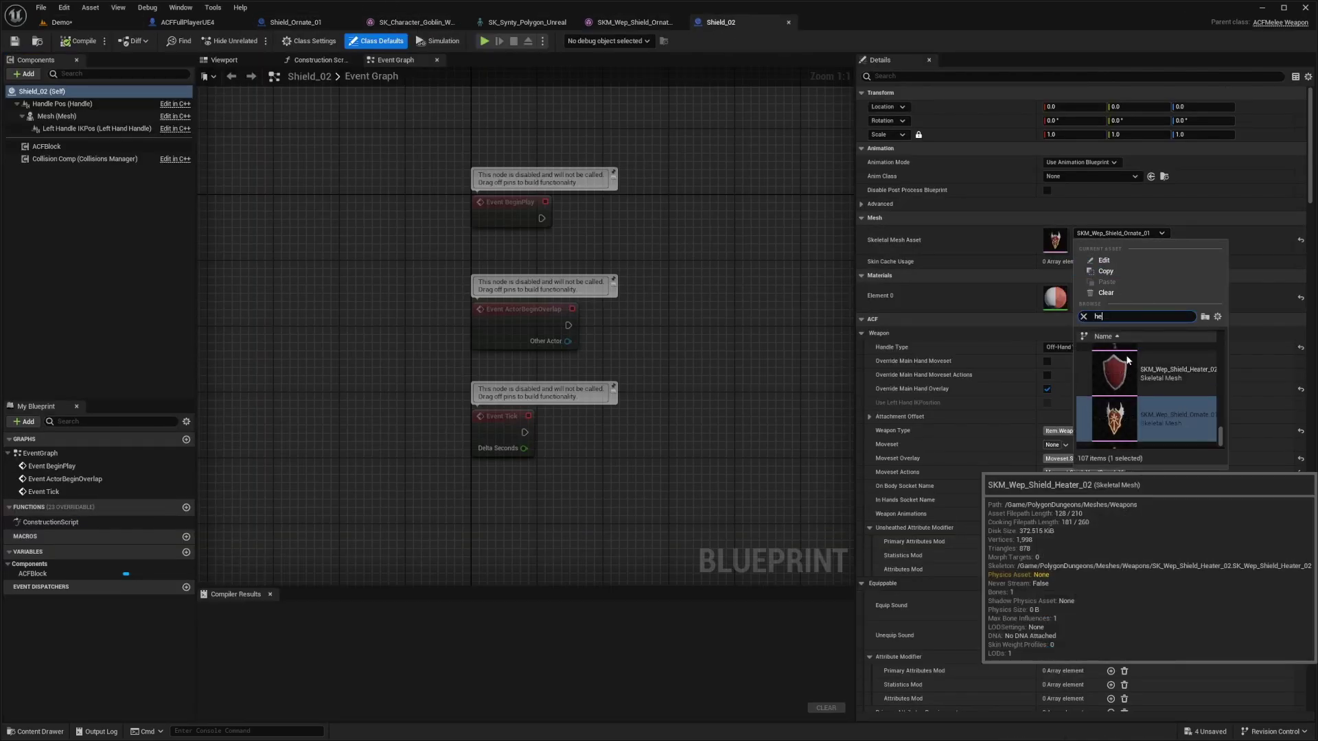
left_click(1134, 369)
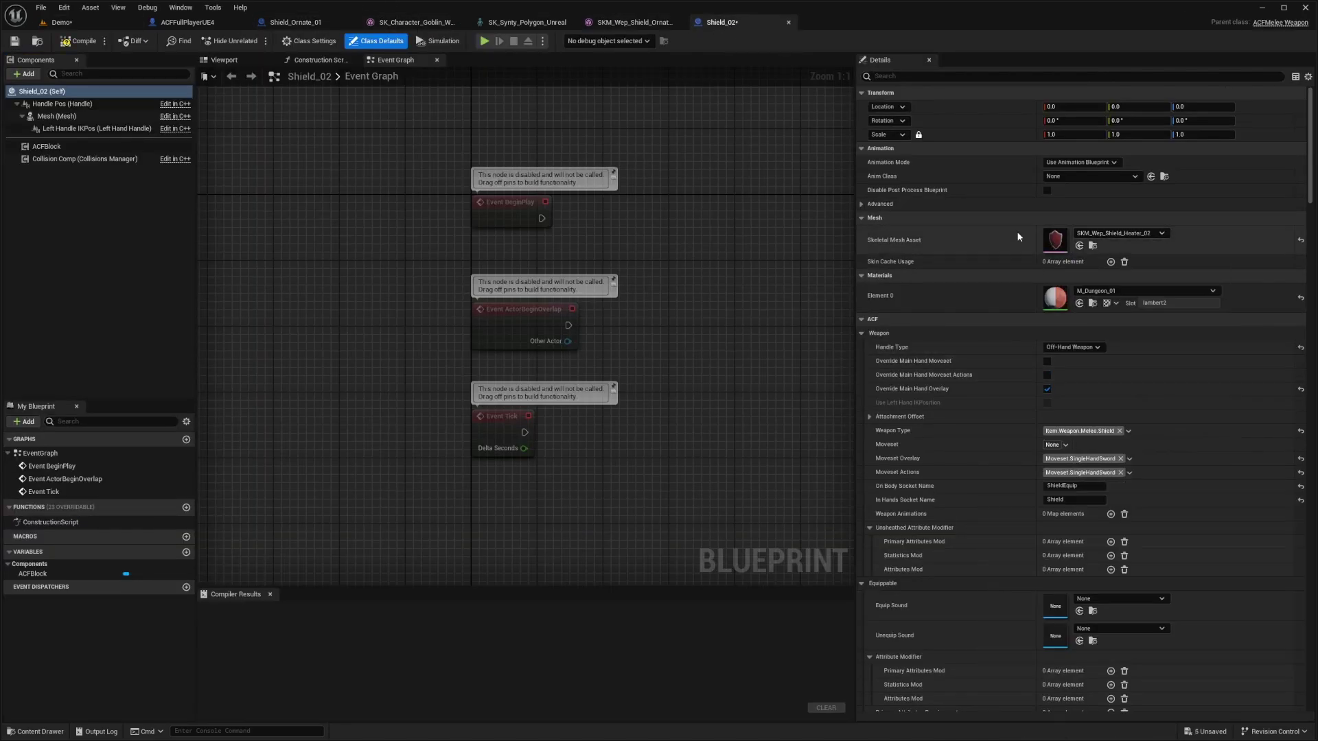
left_click(225, 59)
left_click(78, 41)
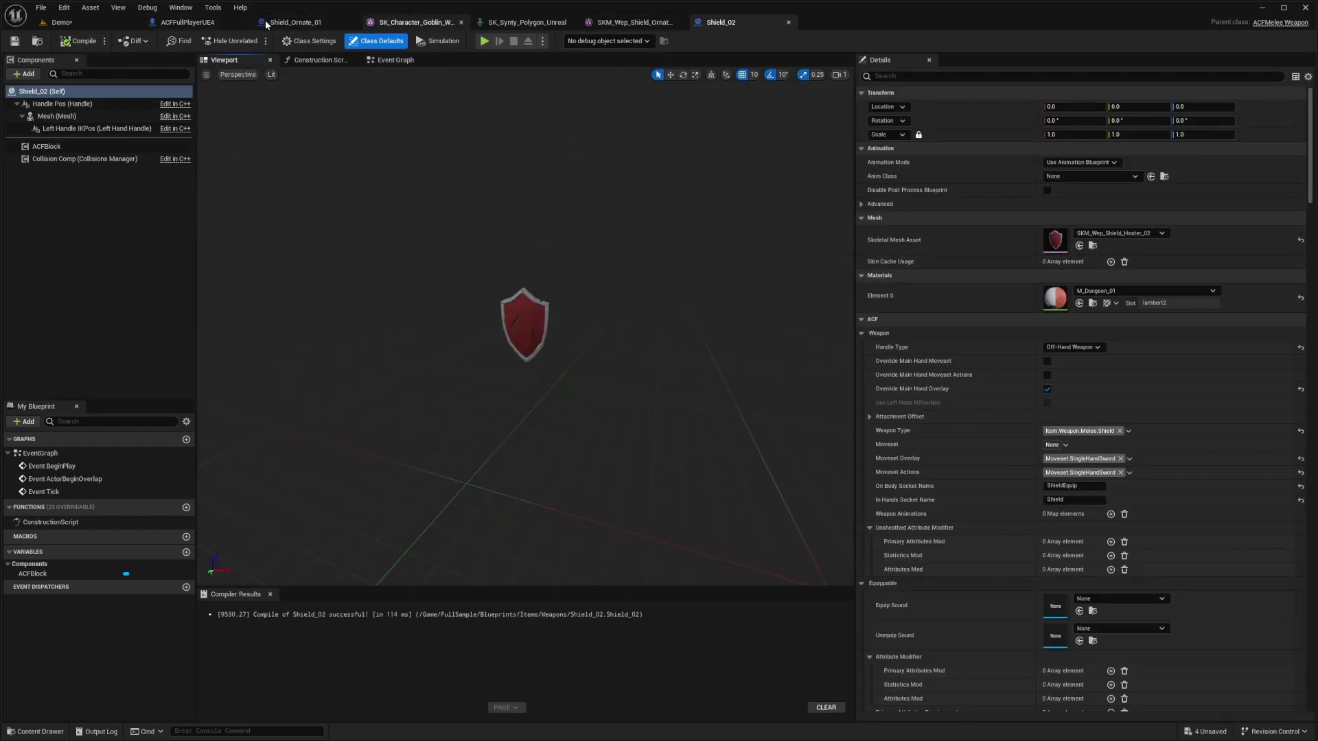
Open Sword02_BP from FullSample > Blueprints > Items > Weapons and set its skeletal mesh asset to SKM_Wep_Cutlass_01.
left_click(62, 22)
left_click(311, 364)
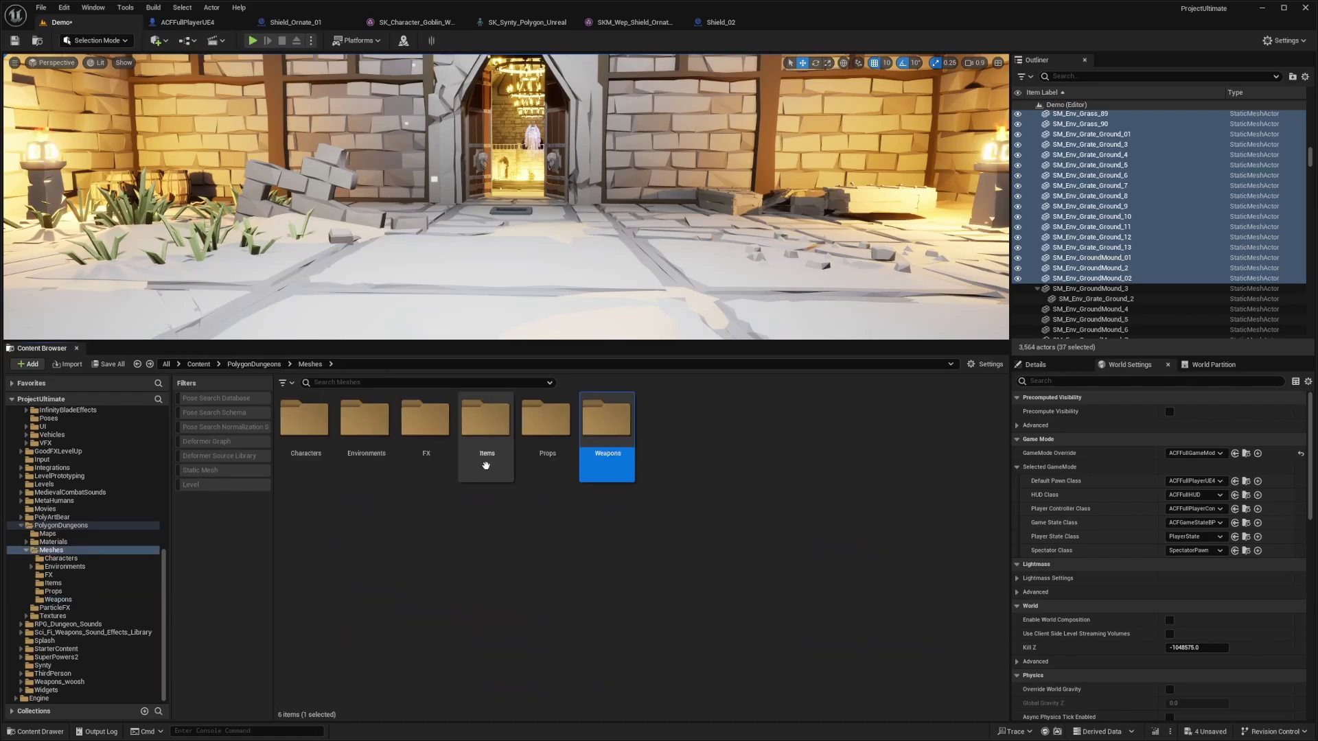
key("alt+Left")
key("alt+Left")
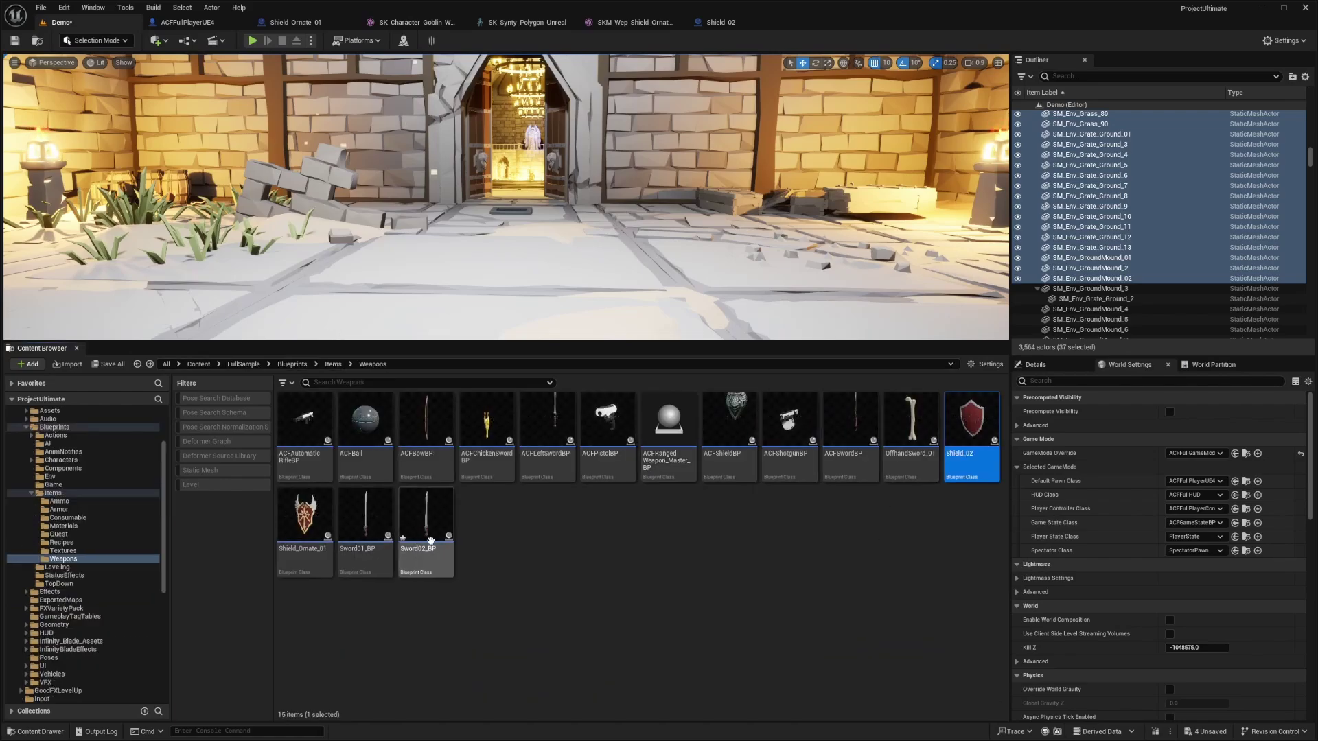
double_click(430, 541)
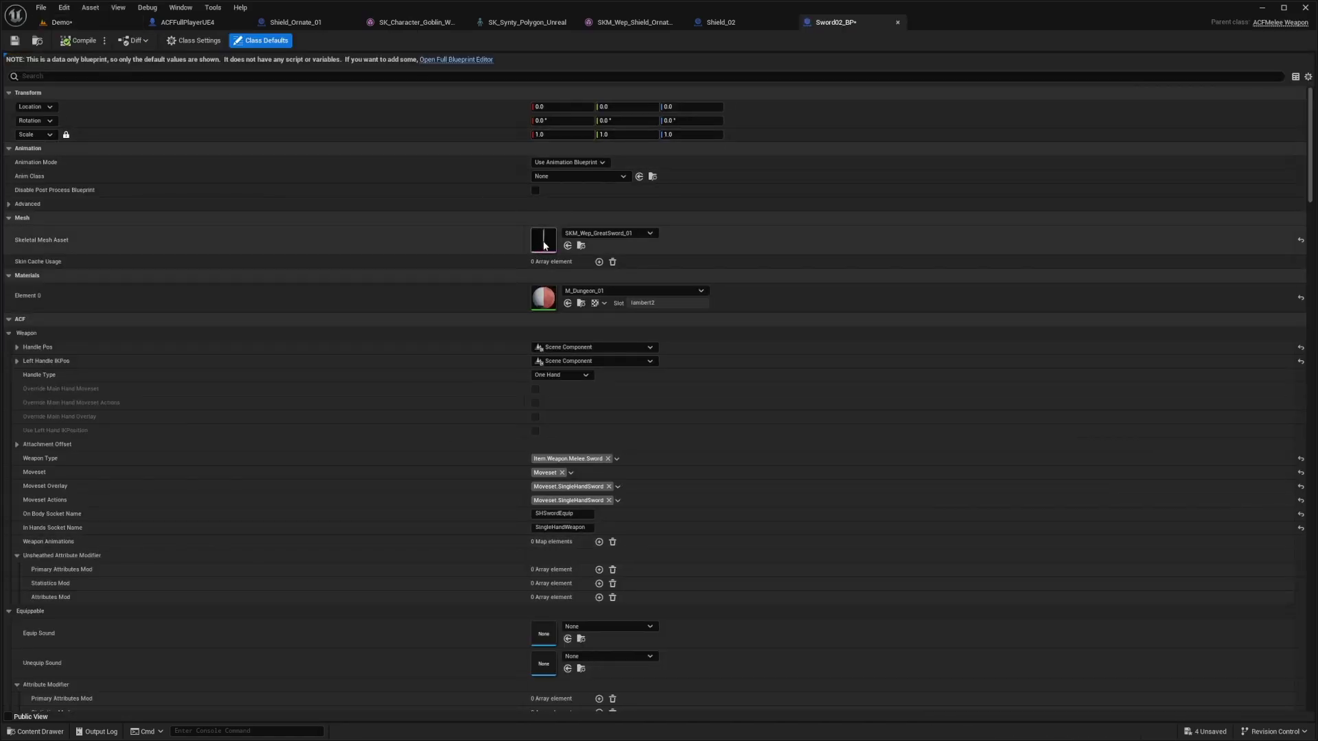
left_click(608, 233)
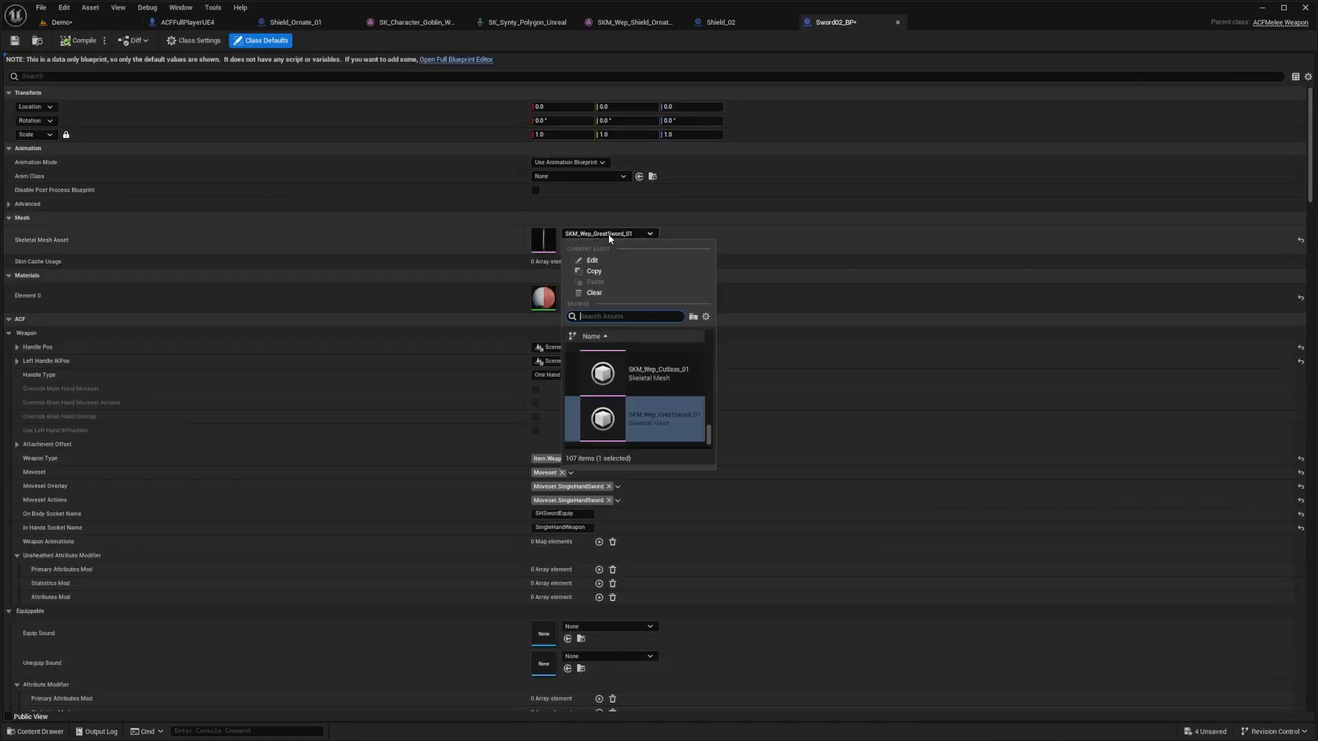
left_click(653, 376)
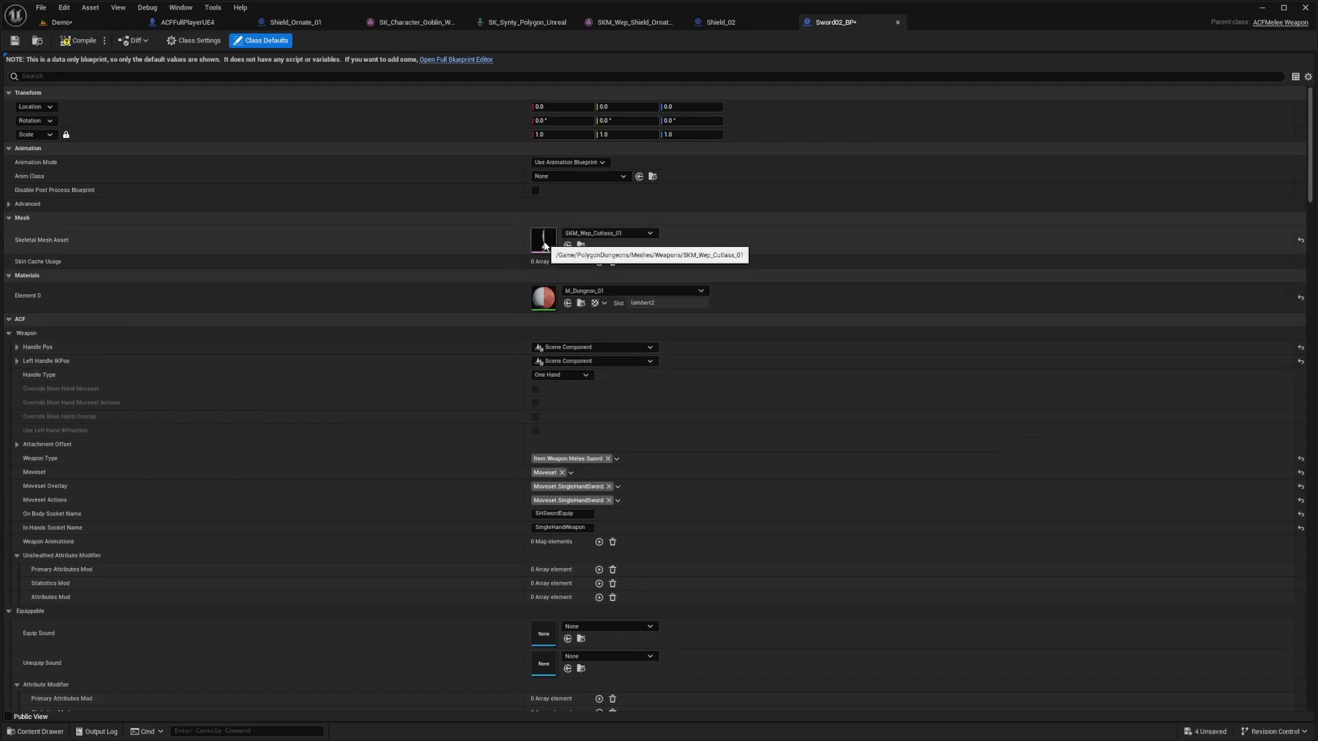
Open SKM_Wep_Cutlass_01, add a socket named start to the Root bone, and raise it about 28.6 units to the blade's base.
double_click(545, 246)
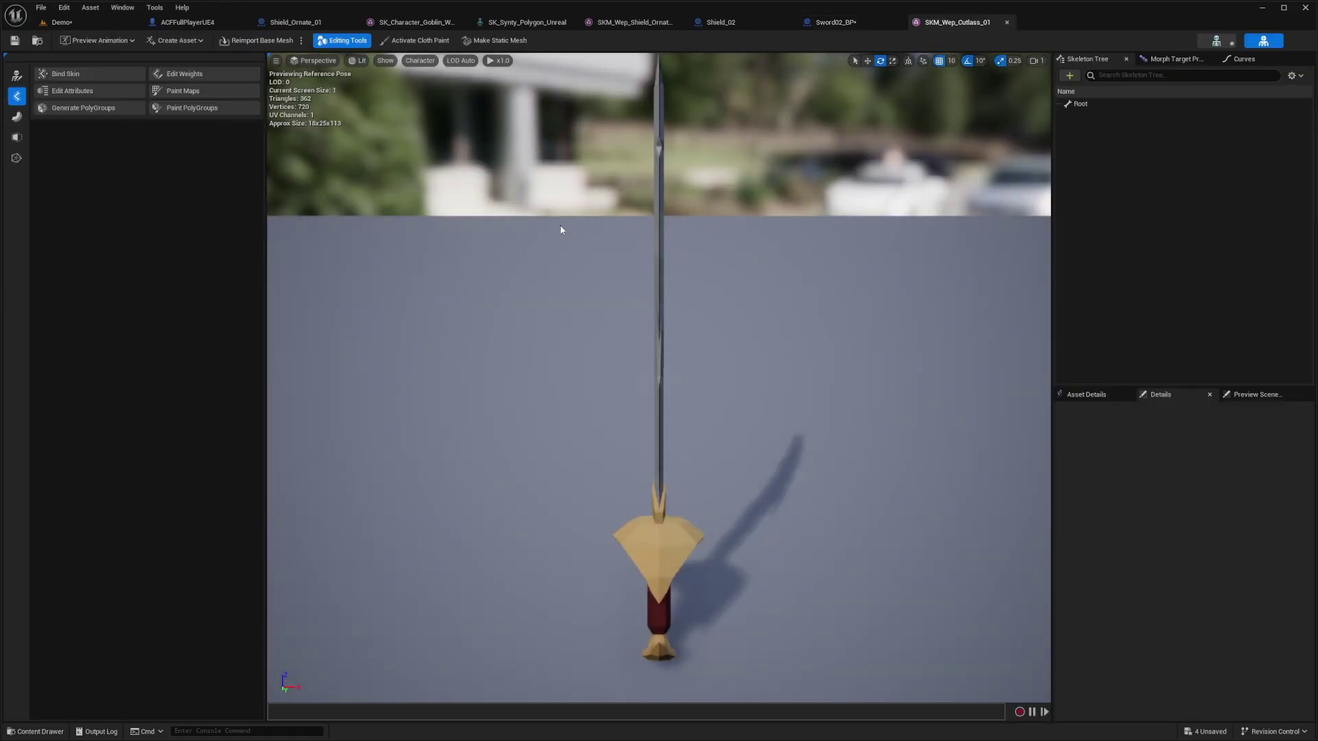
left_click(1086, 103)
right_click_drag(892, 220, 712, 218)
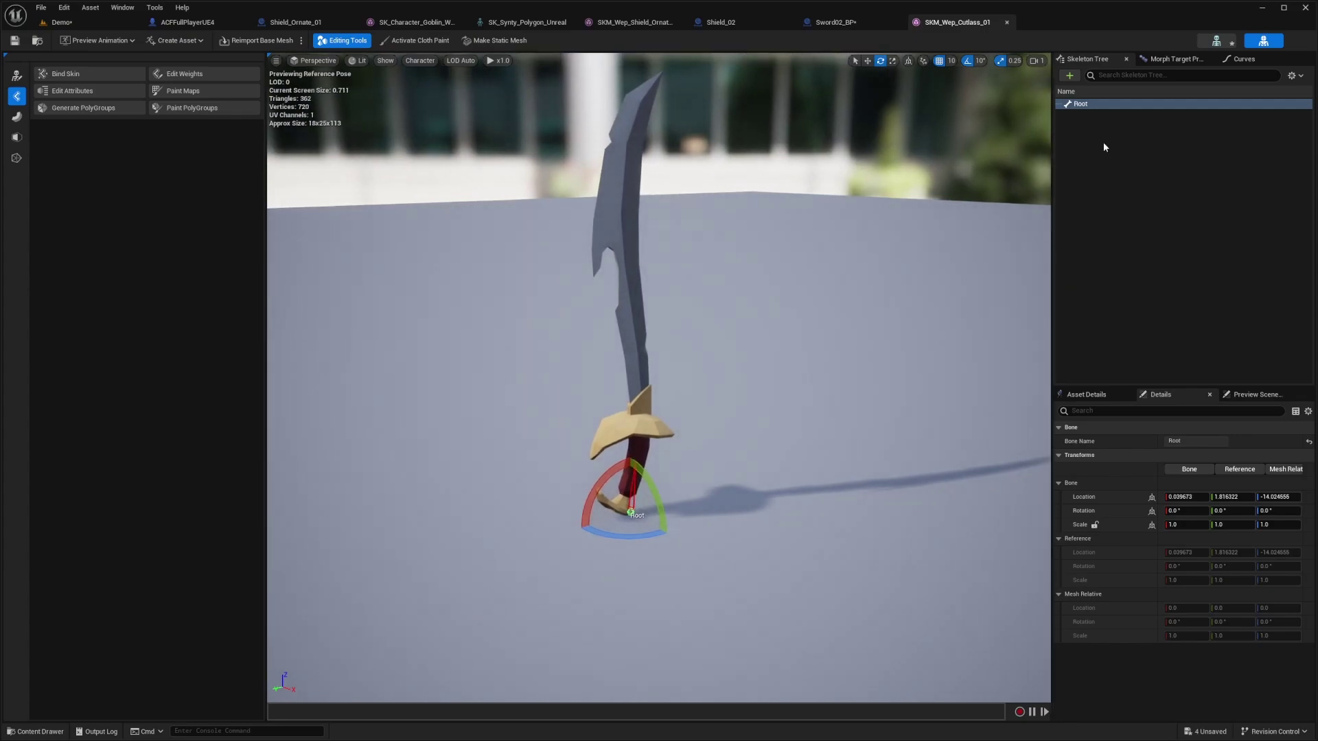
right_click(1083, 107)
left_click(1123, 163)
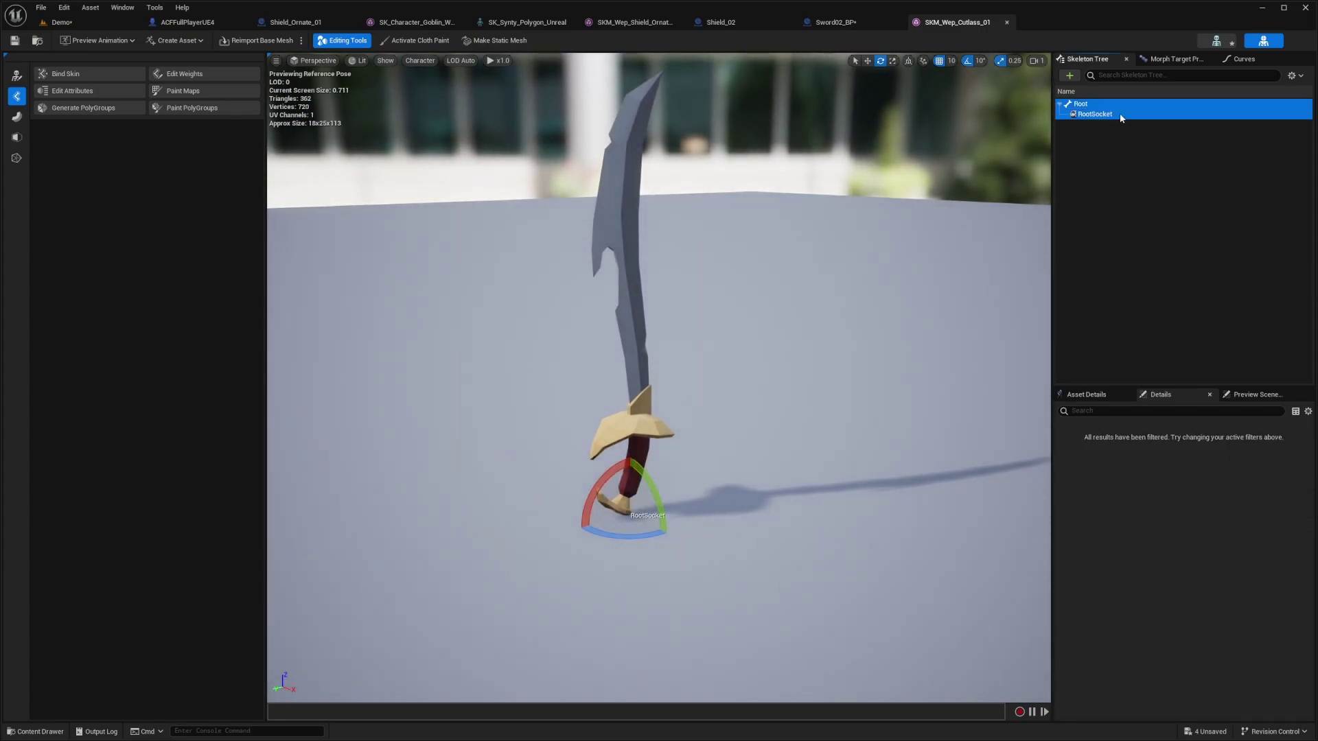
type("s")
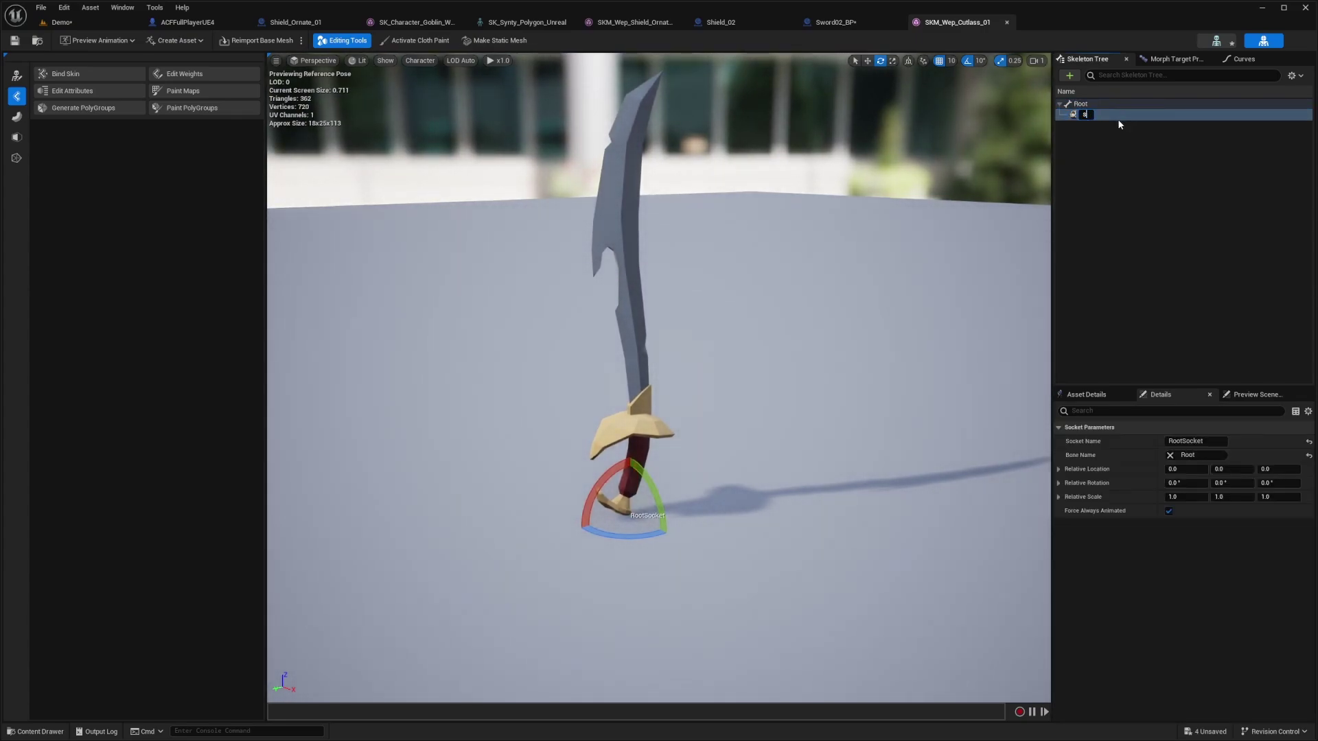
type("tart")
key("Return")
key("w")
left_click_drag(625, 480, 629, 388)
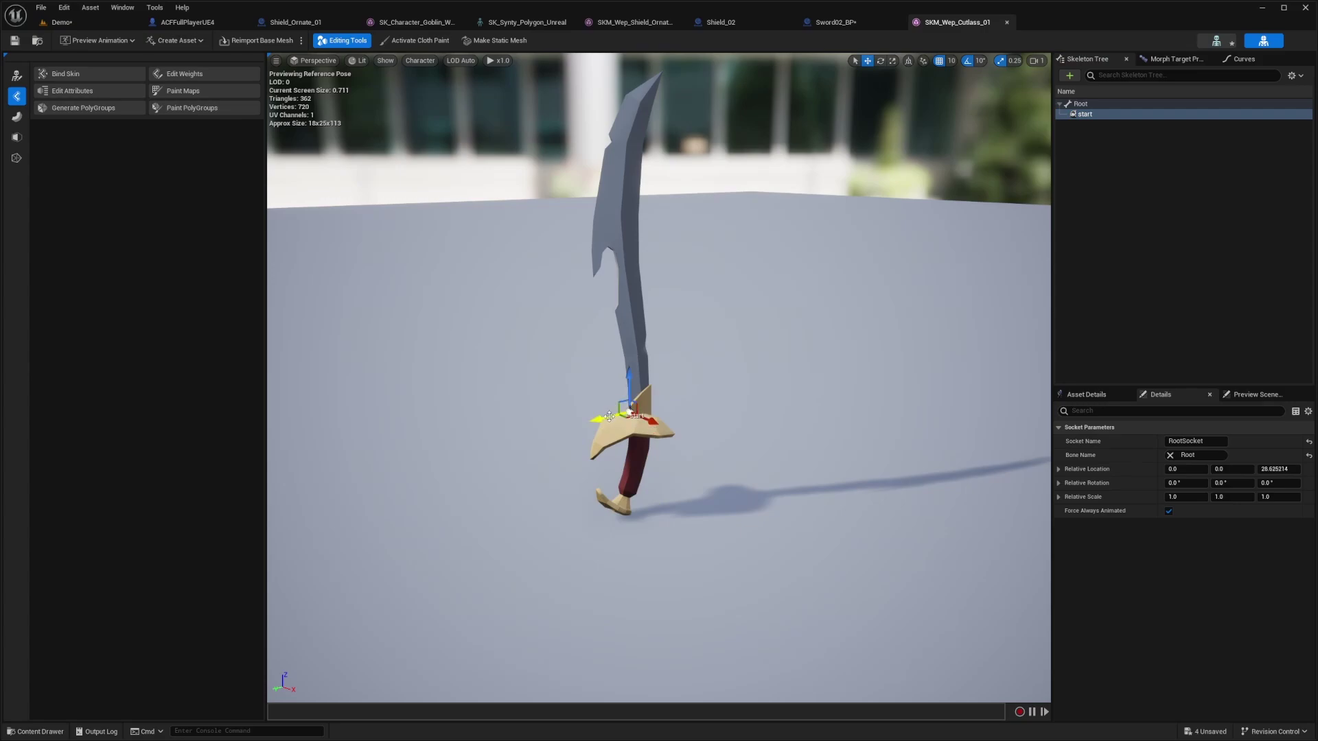
Add a second socket named end to the cutlass mesh's Root bone.
right_click(1080, 105)
left_click(1105, 165)
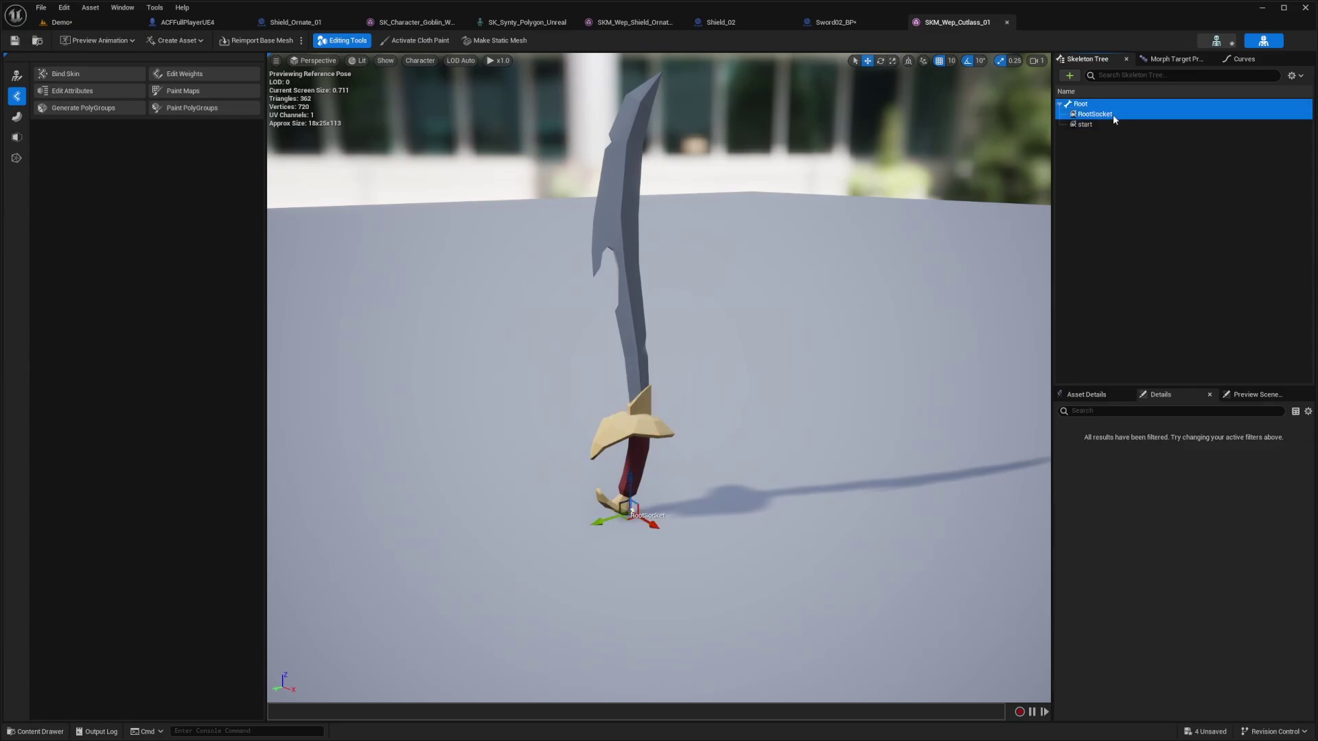
type("end")
key("Return")
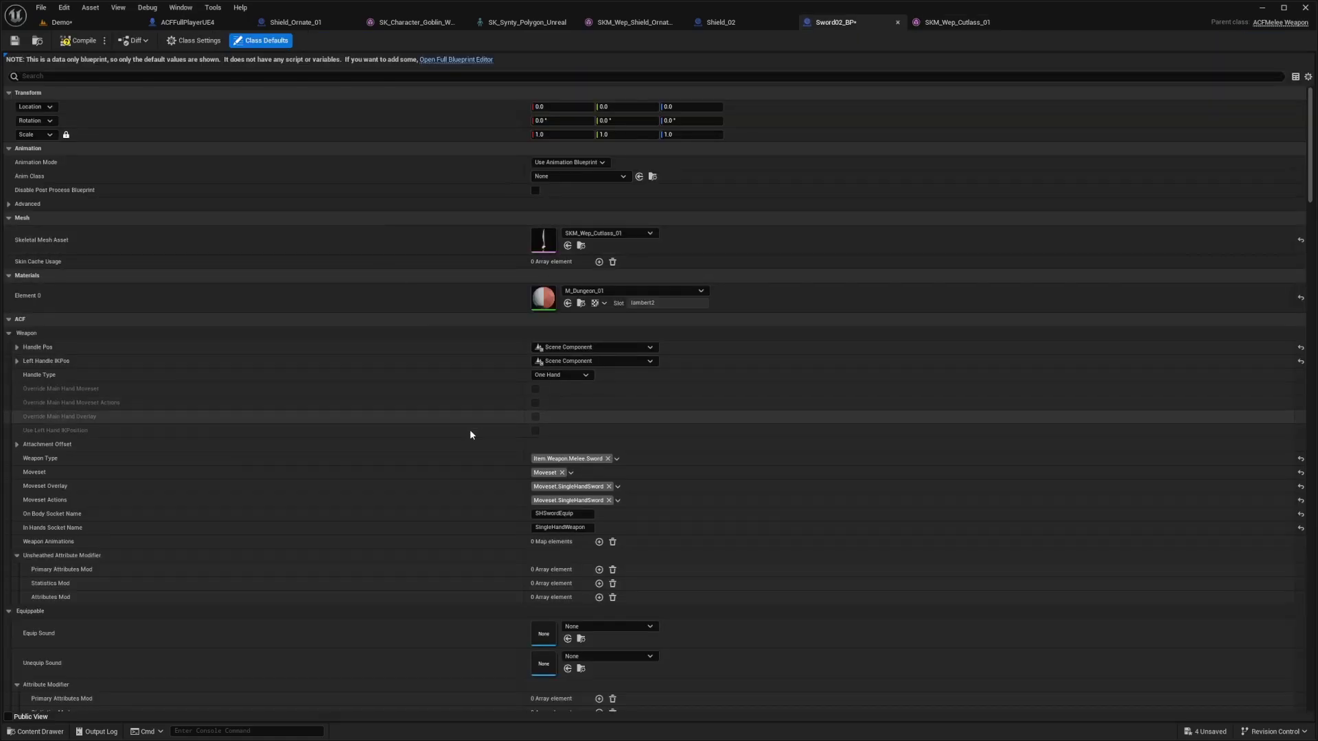
Set the attack sound of Sword02_BP's damage trace to Woosh_Sword_Dagger_07_Cue and save all assets.
scroll(480, 464, "down", 10)
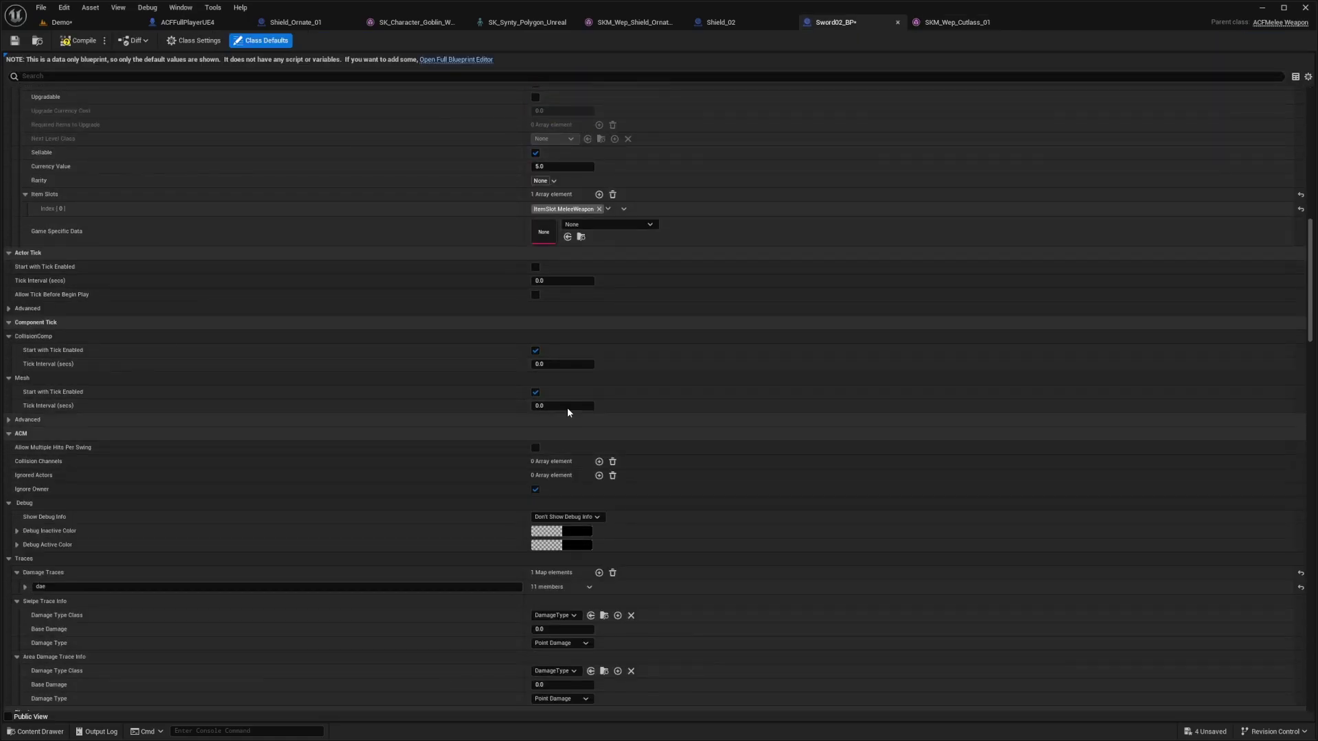
scroll(584, 390, "down", 3)
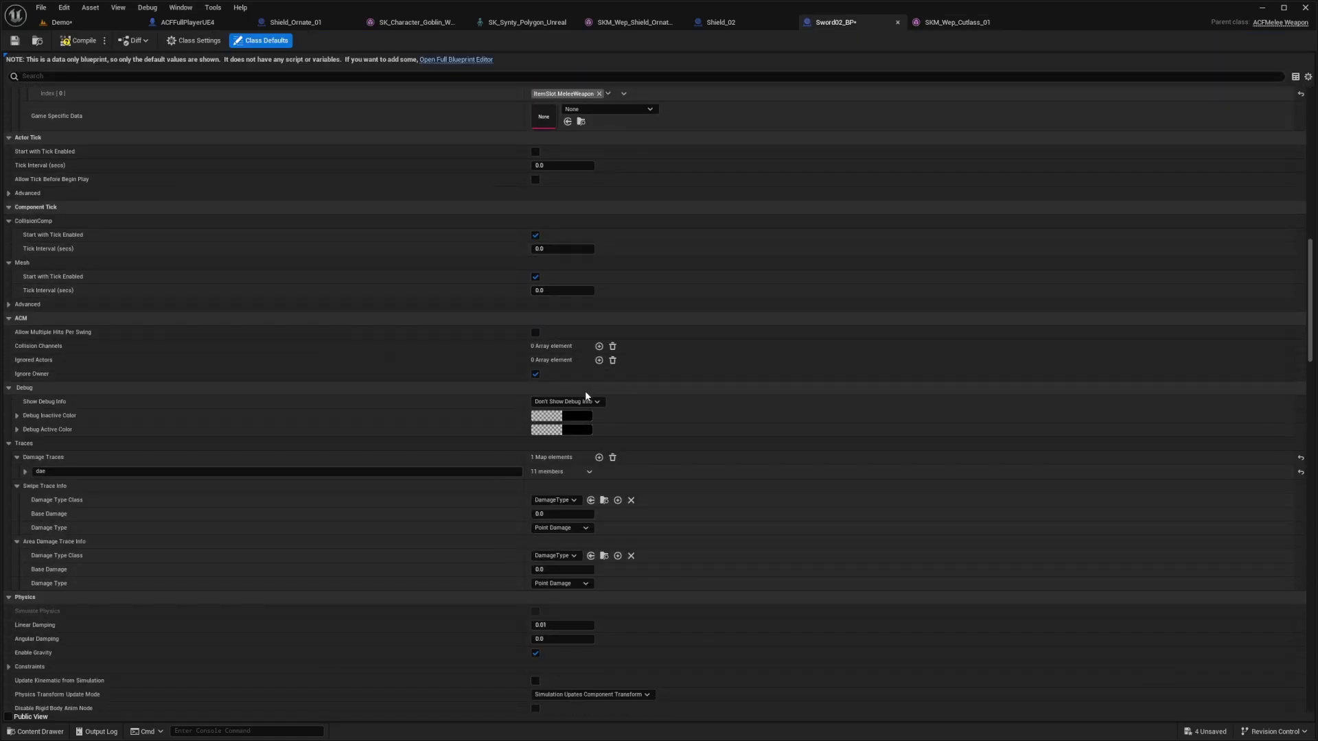
left_click(25, 471)
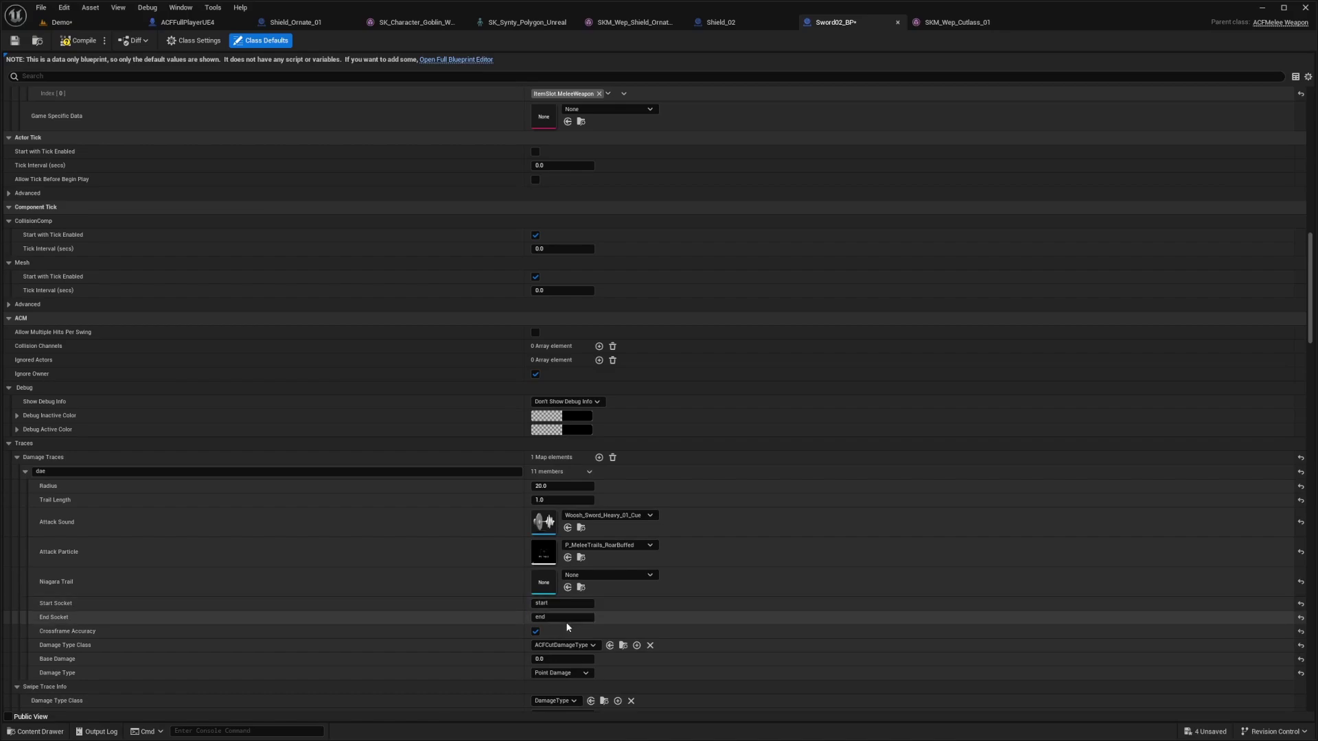
scroll(436, 547, "down", 5)
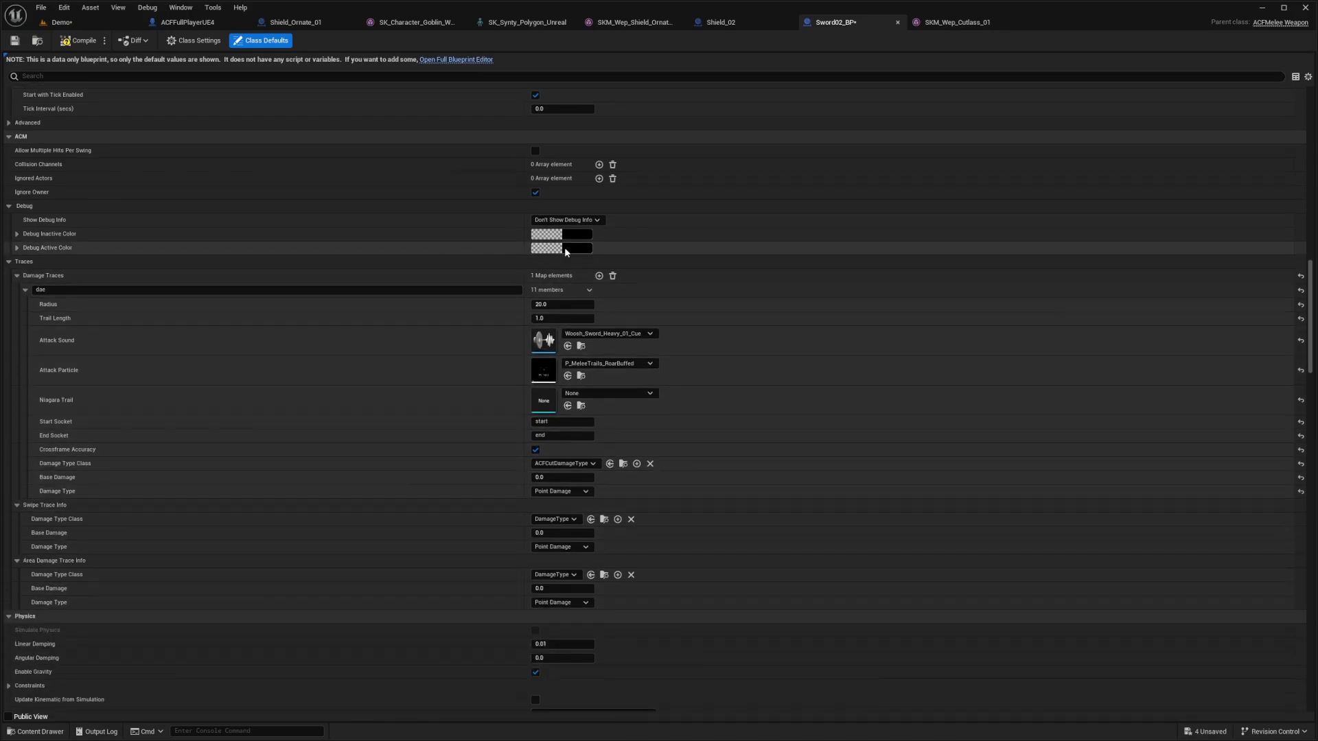
left_click(592, 335)
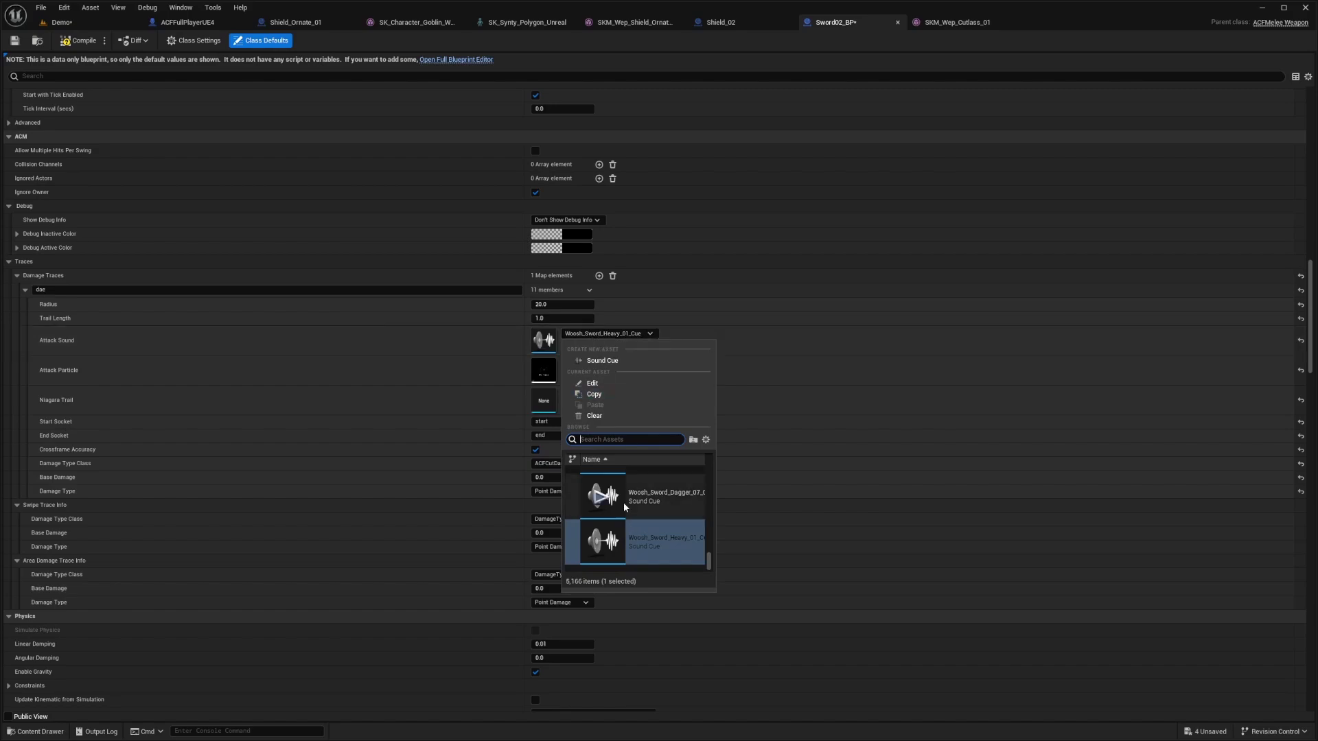
left_click(679, 495)
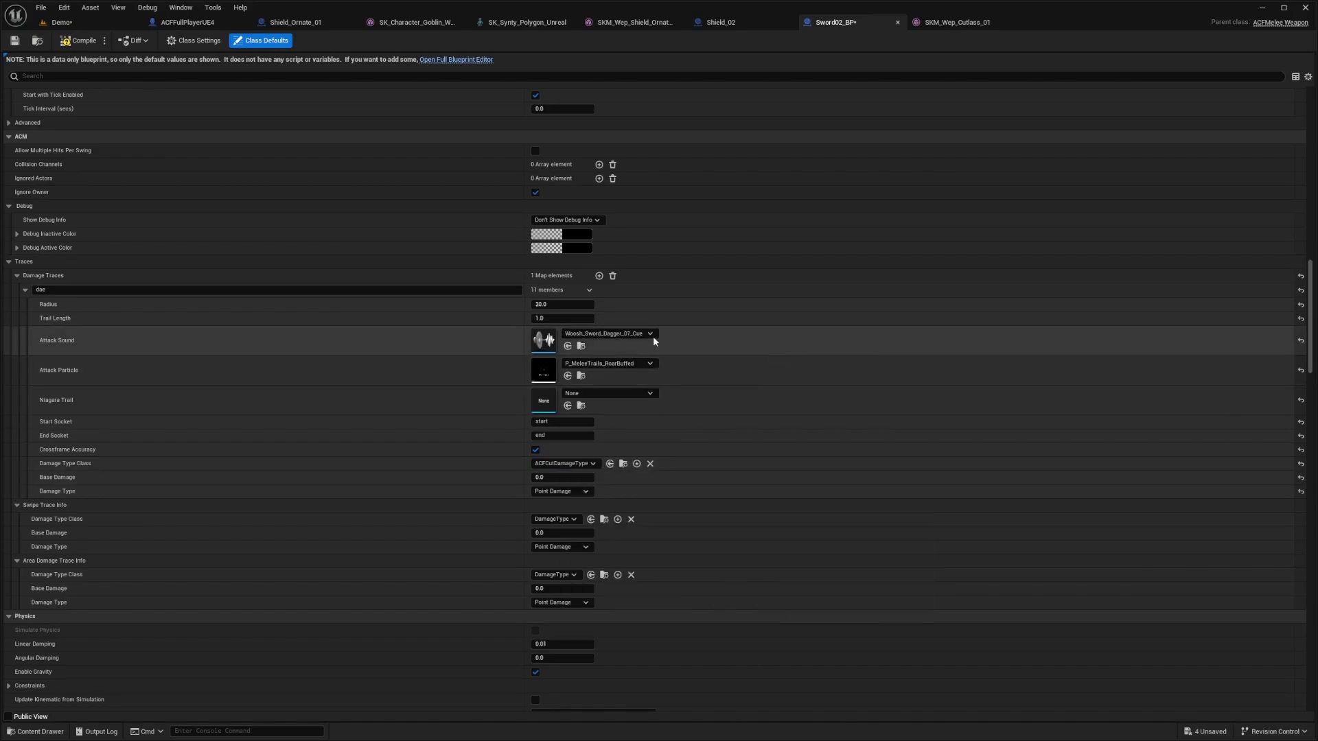
key("ctrl+s")
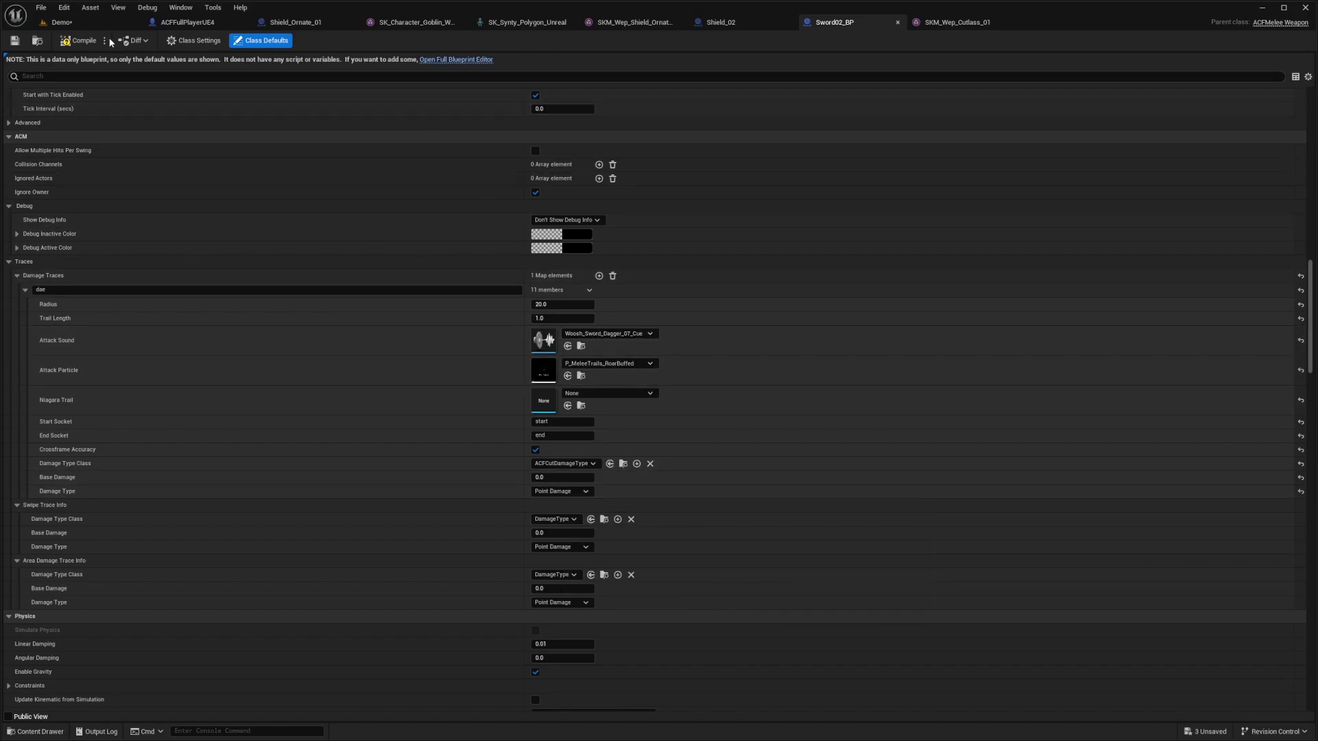
key("ctrl+shift+s")
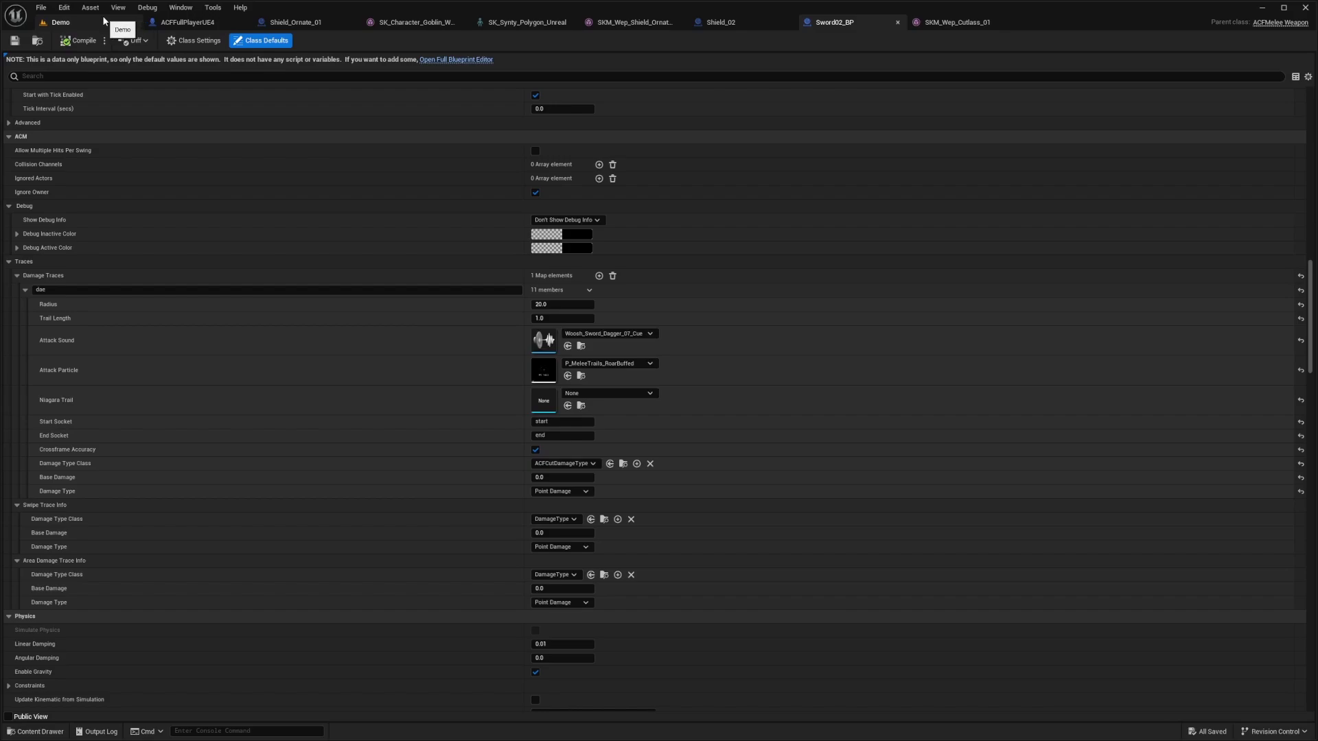
Return to the Demo level and browse to the FullSample > Blueprints > Characters > Enemies folder.
left_click(187, 22)
left_click(96, 22)
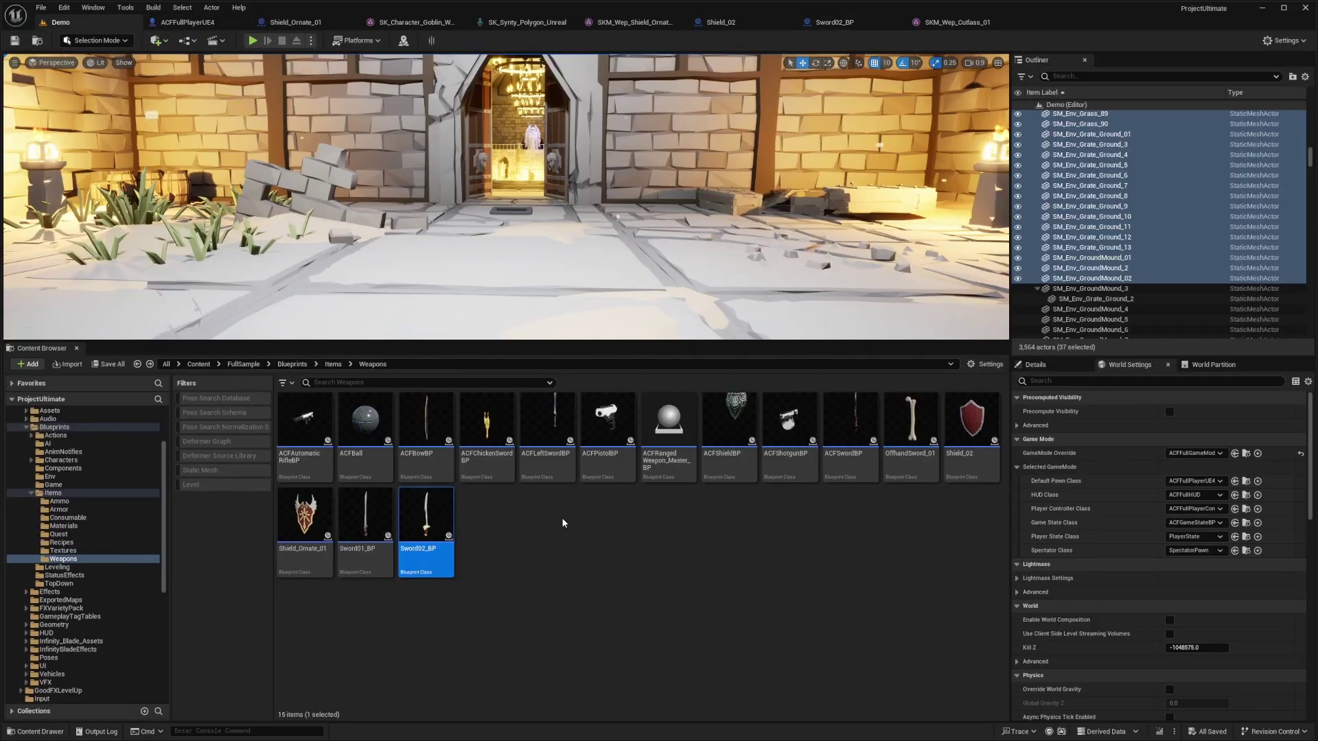
left_click(291, 364)
double_click(367, 427)
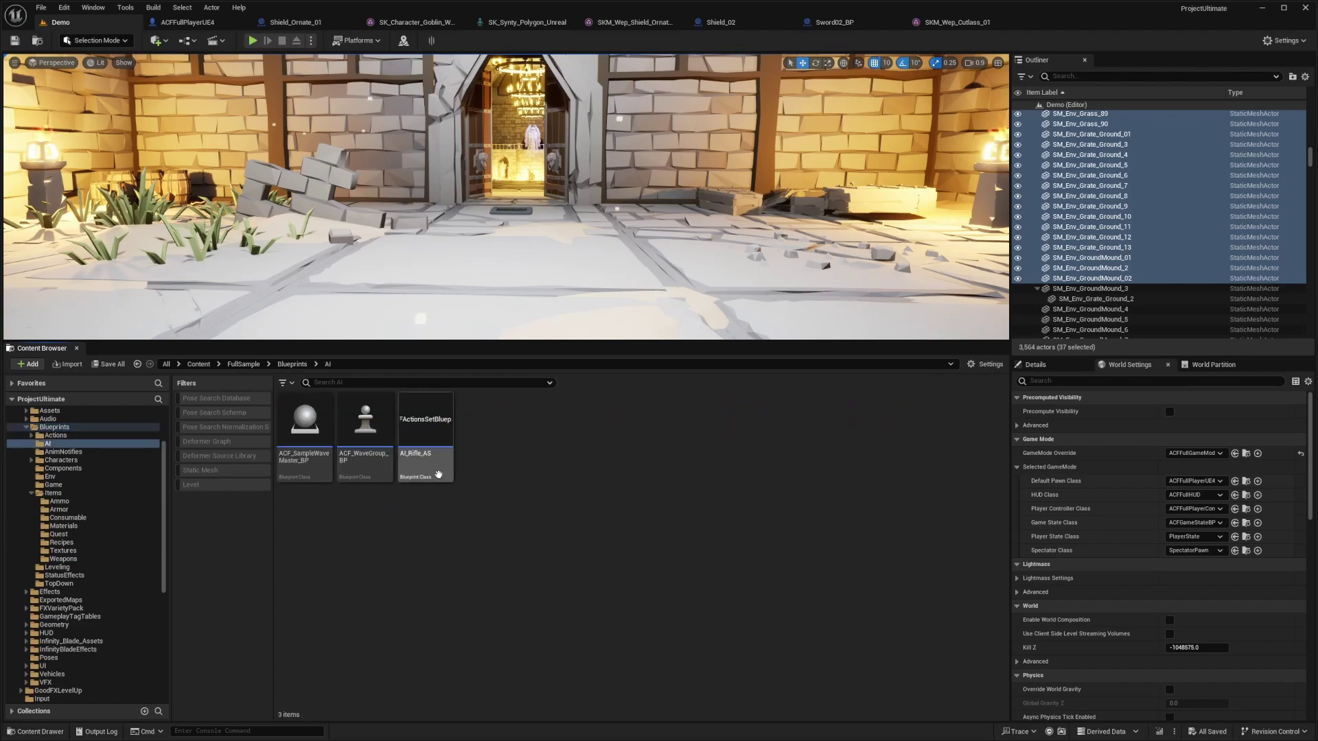
key("alt+Left")
double_click(489, 425)
double_click(365, 422)
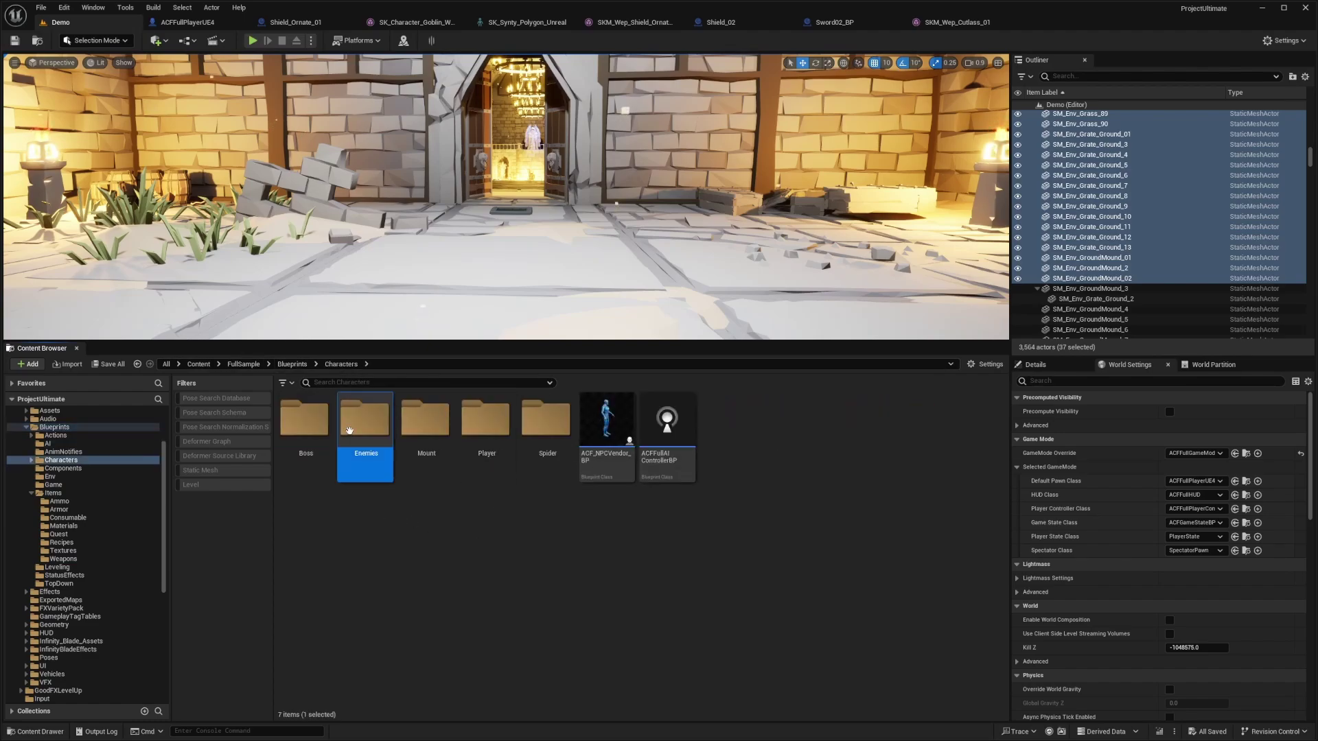
Duplicate ACFDefenderEnemyBP and name the copy ACF_LowPoly_DefenderEnemyBP.
left_click(304, 426)
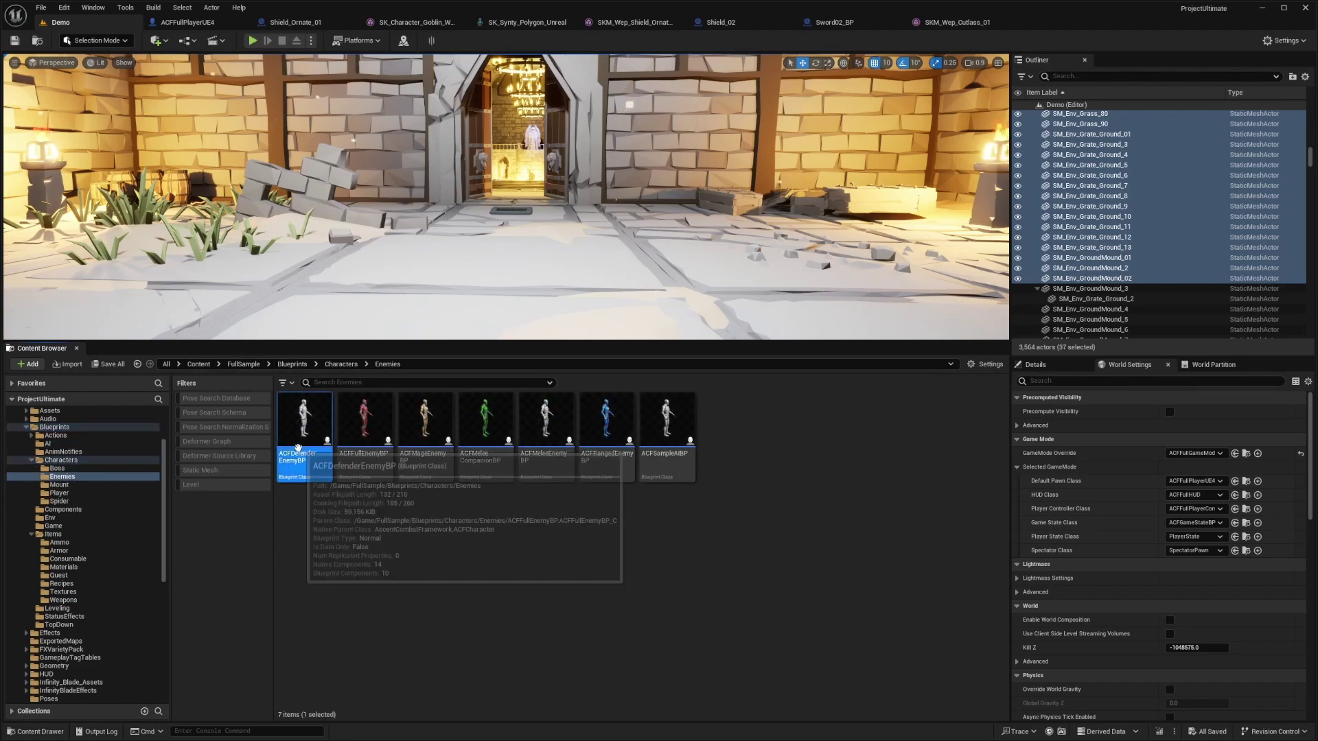
right_click(313, 430)
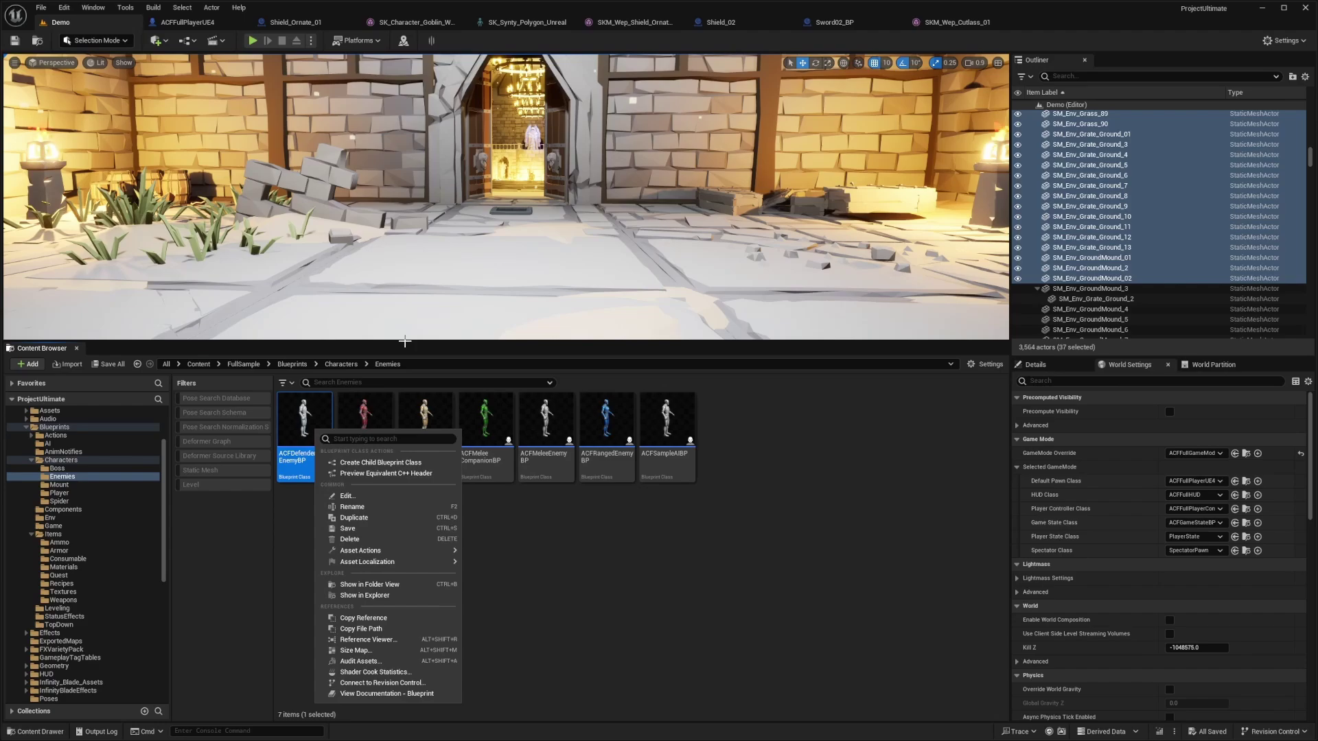
left_click(354, 518)
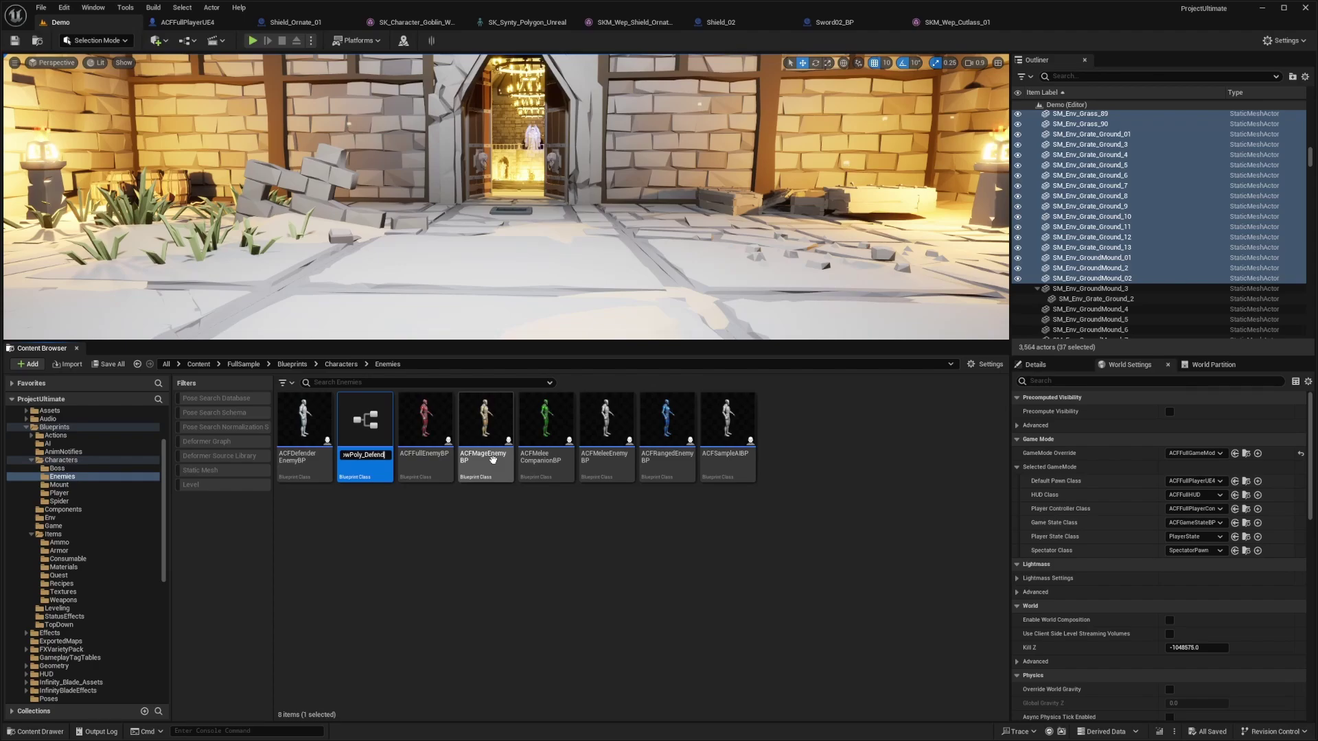
key("Return")
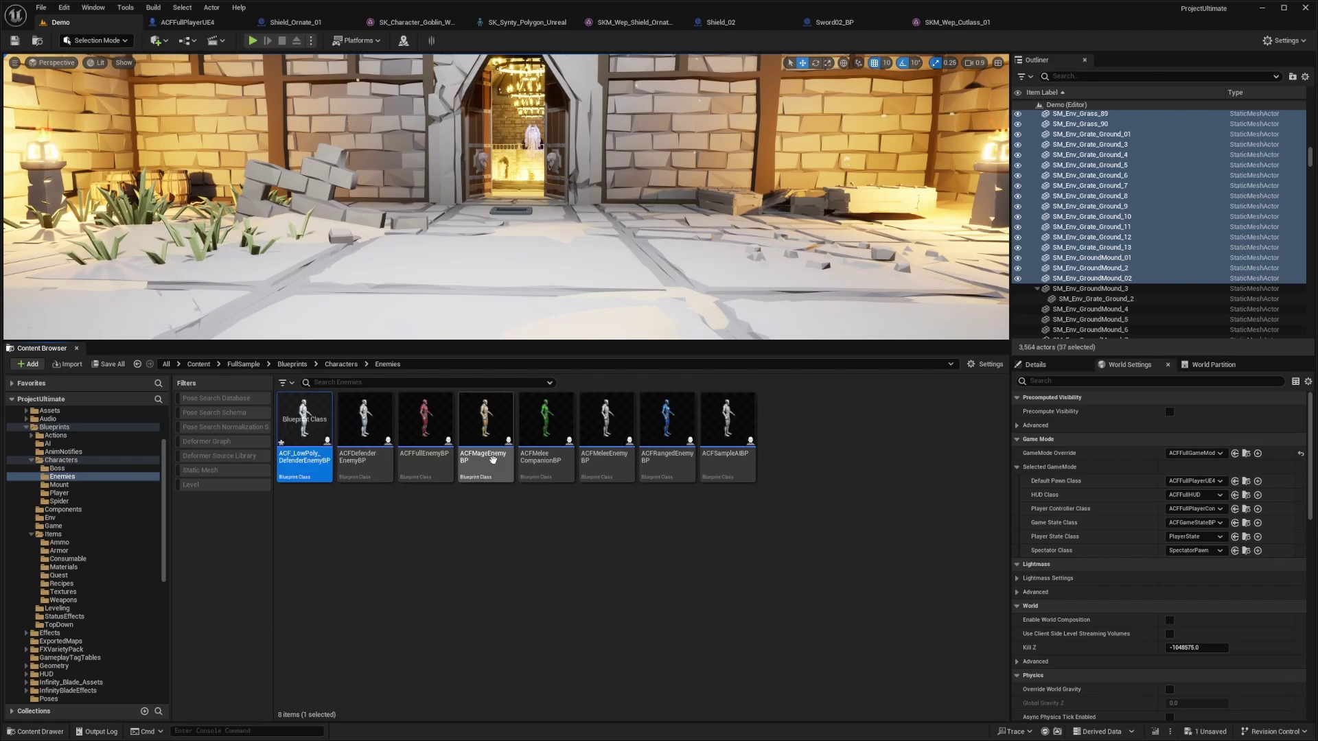
Open ACF_LowPoly_DefenderEnemyBP in its viewport and set the character's skeletal mesh asset to SK_Character_Hero_Knight_Female.
double_click(311, 429)
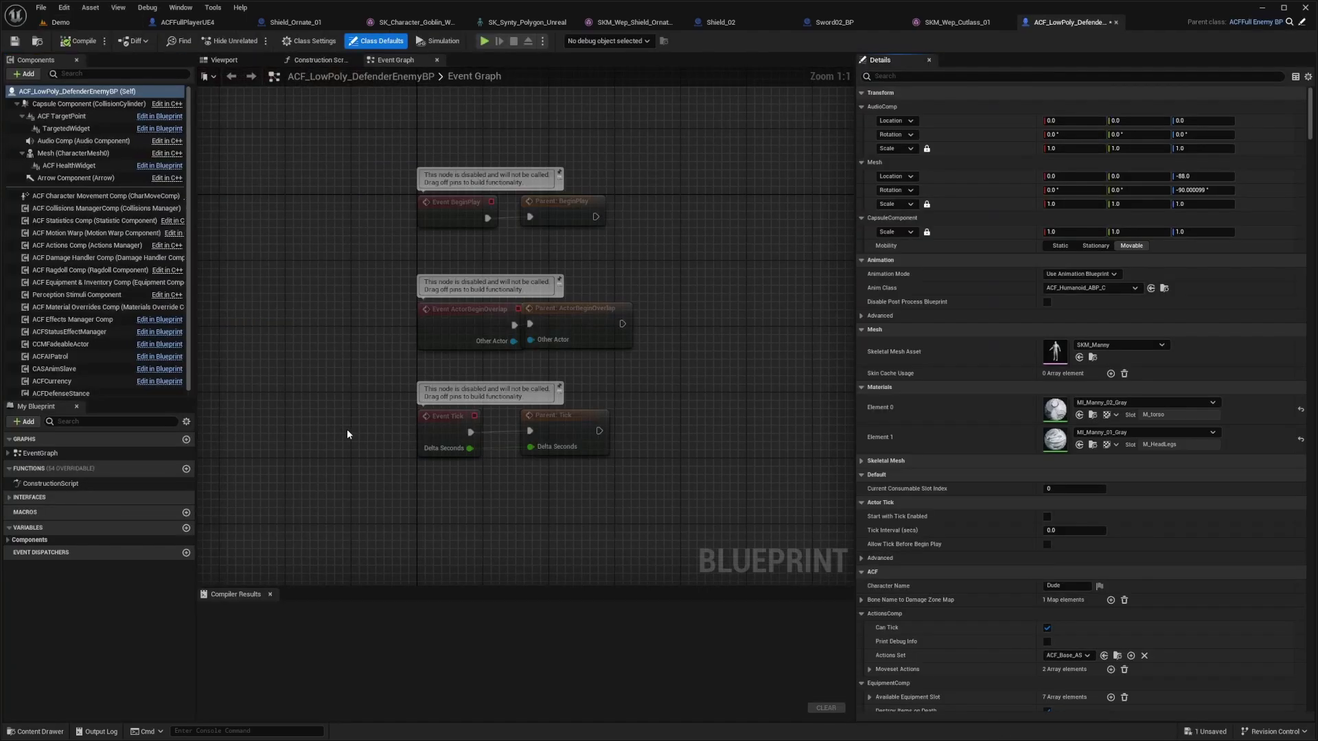
left_click(224, 60)
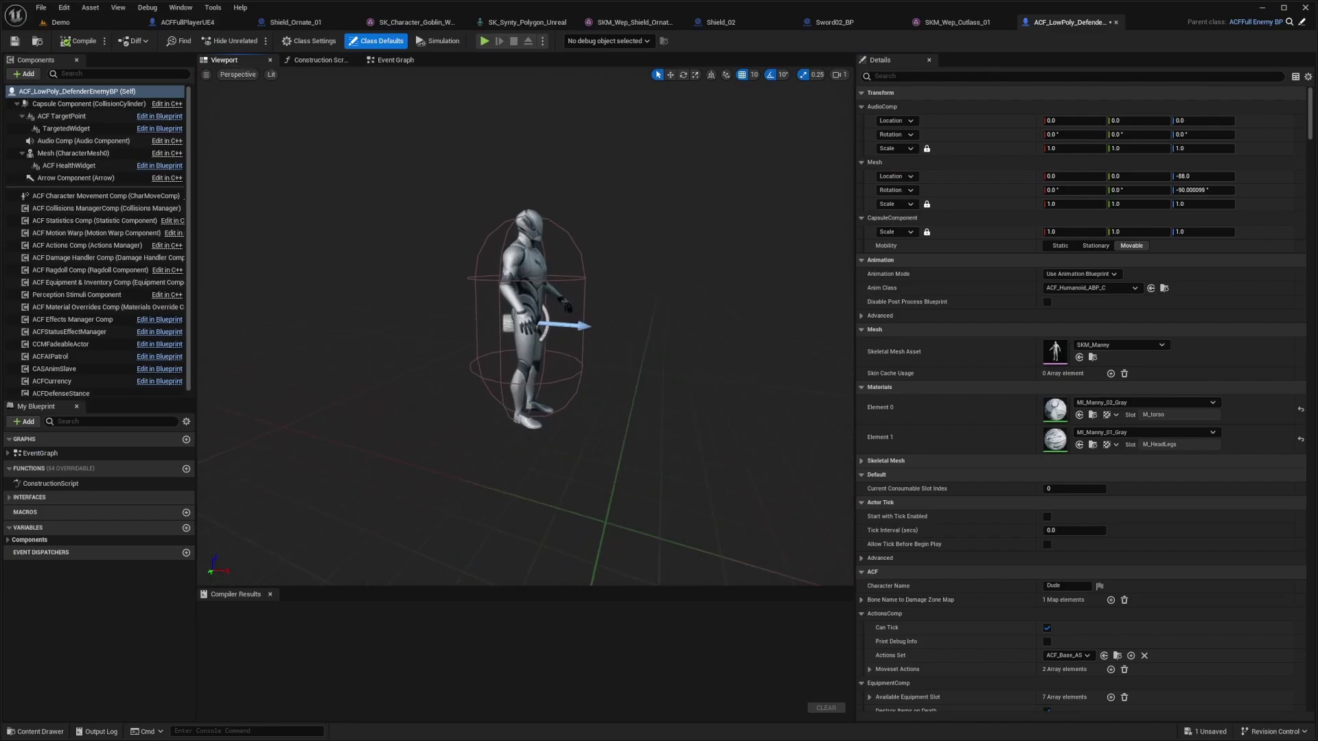
left_click(460, 275)
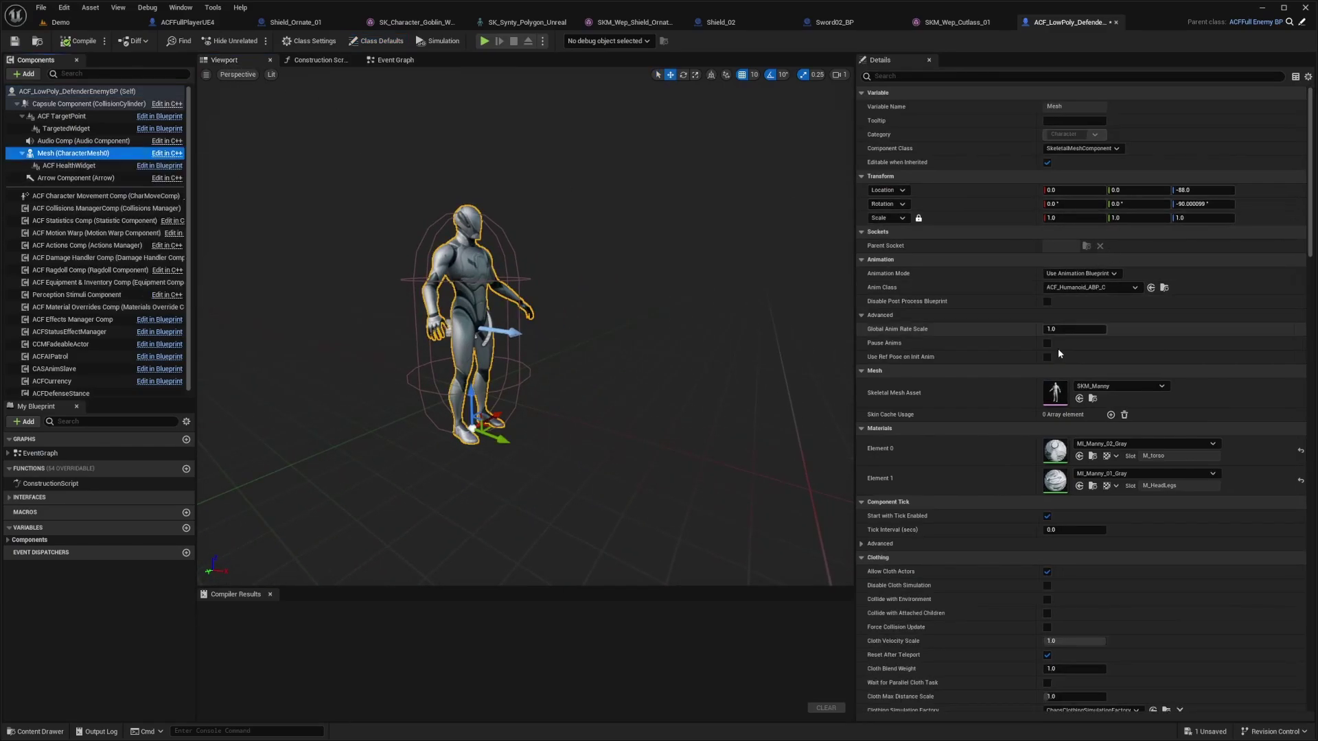
left_click(1118, 385)
scroll(1145, 576, "up", 5)
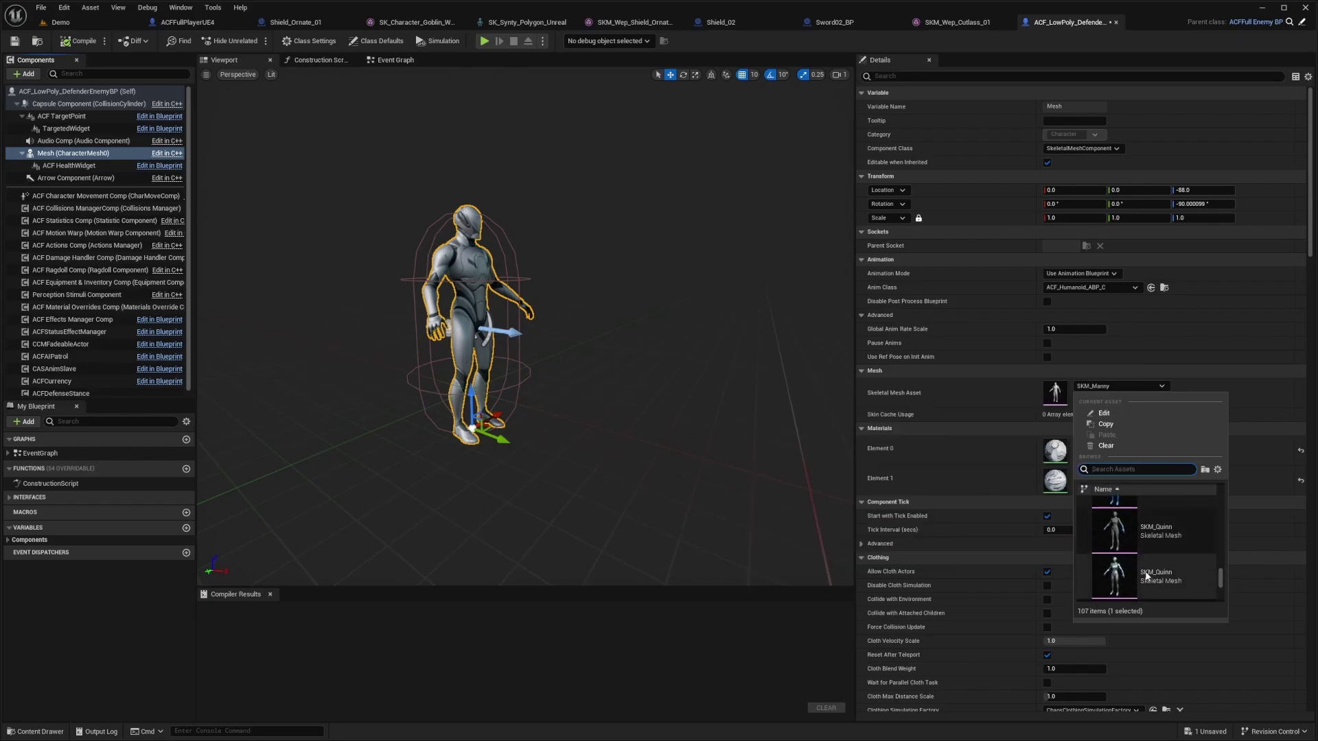
left_click(1139, 544)
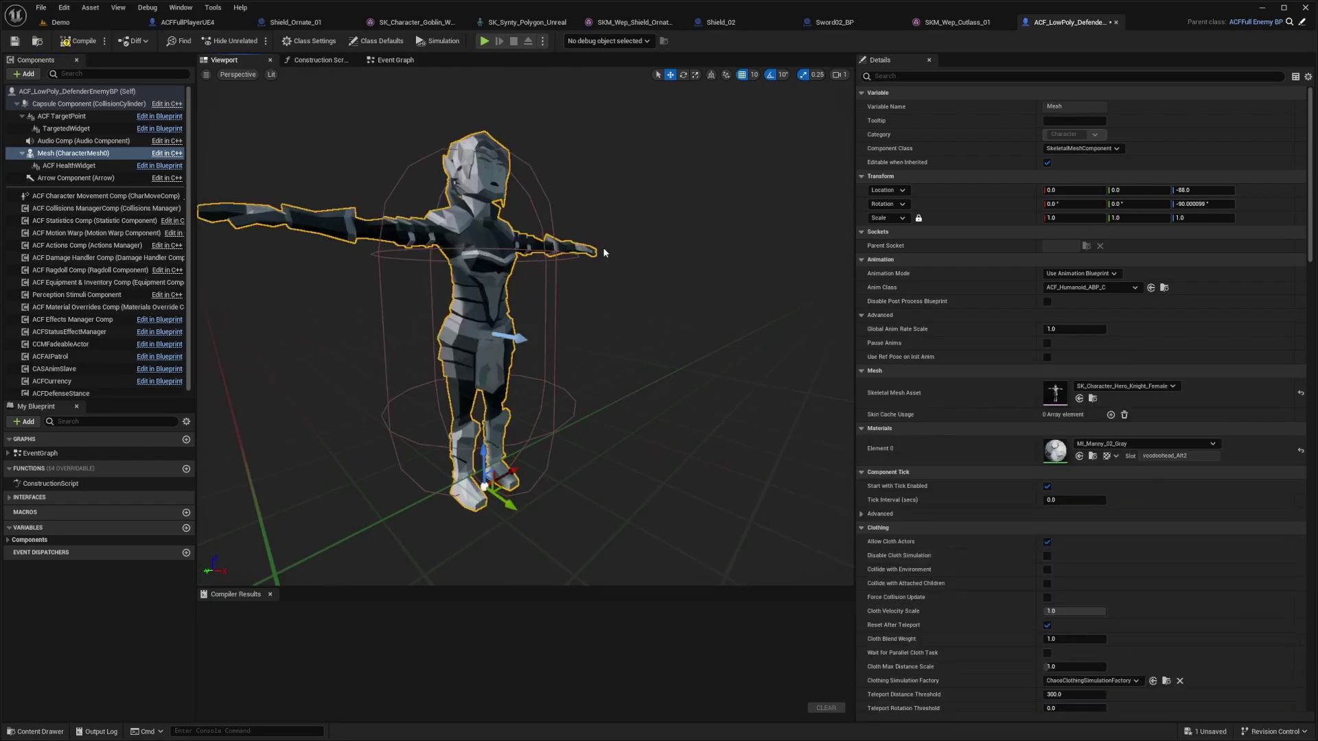
Set the knight mesh's Element 0 material to M_Dungeon_01.
scroll(1133, 384, "down", 15)
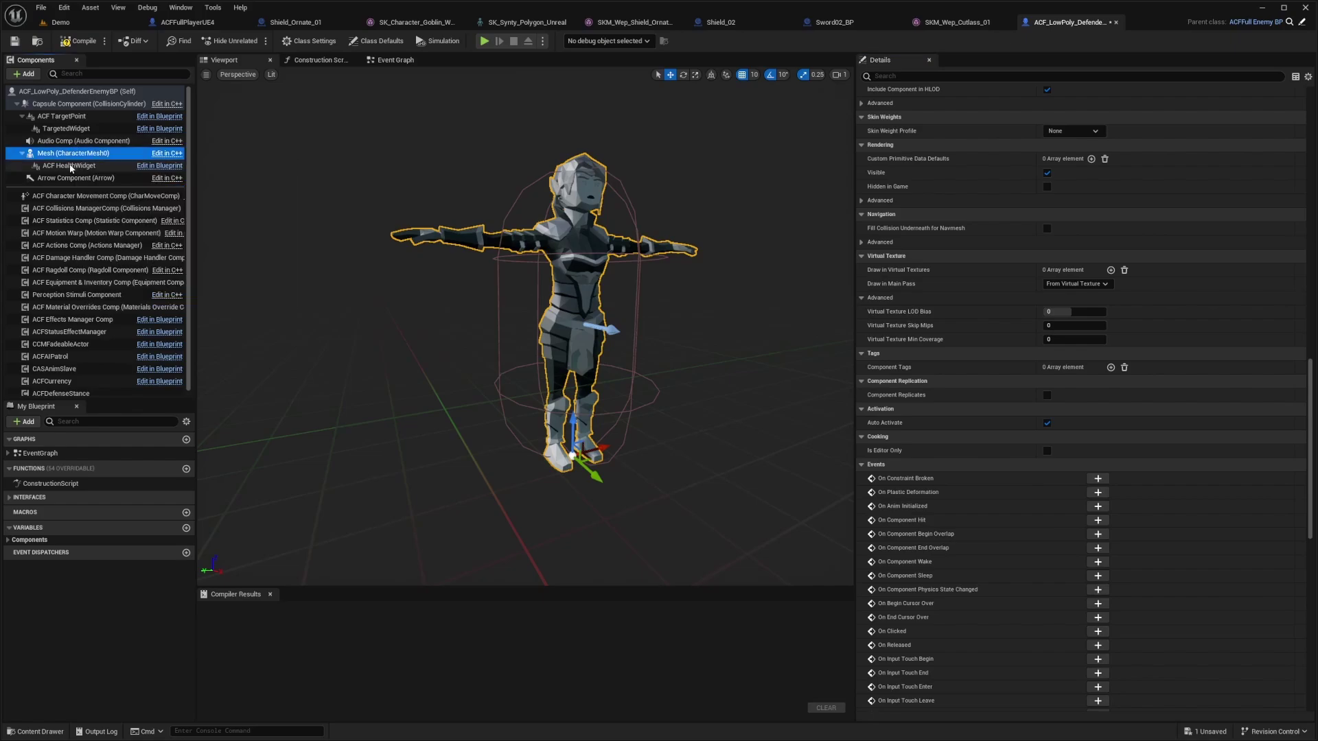
scroll(1101, 442, "up", 15)
left_click(1101, 443)
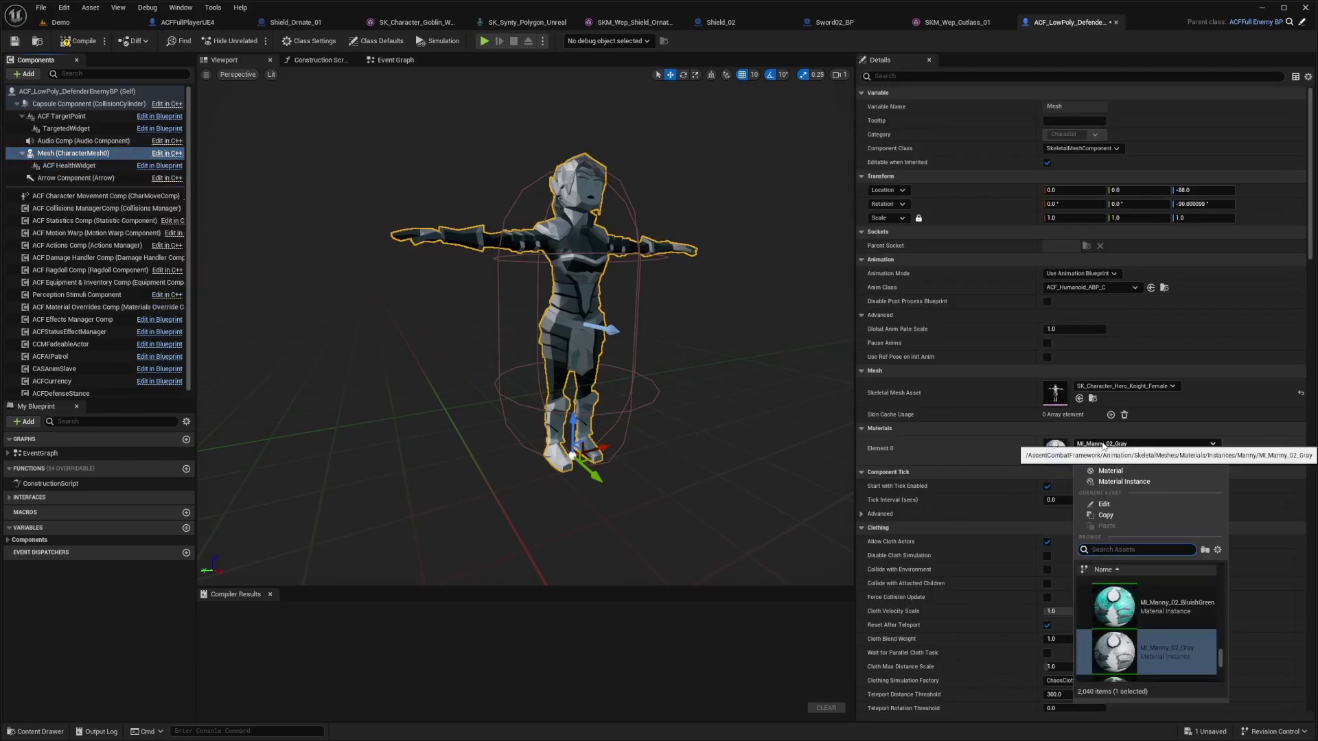
left_click(1103, 446)
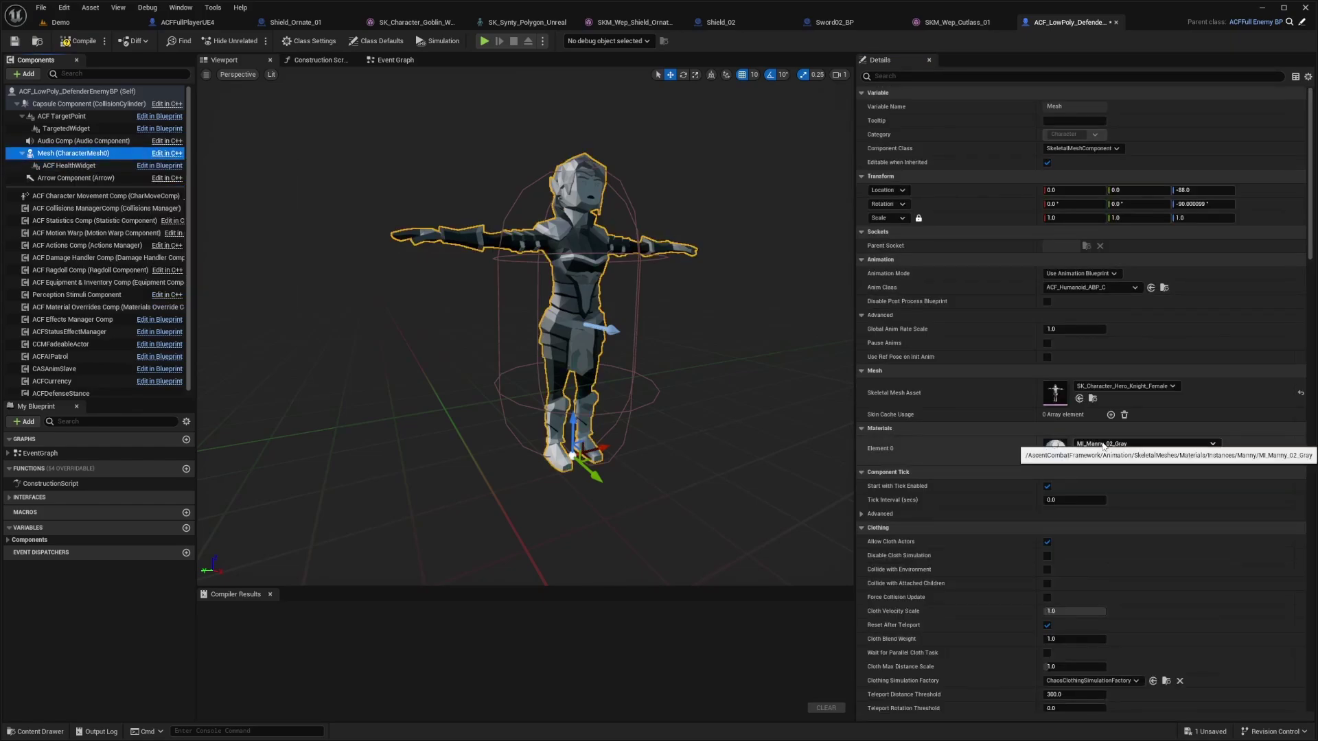
left_click(1102, 444)
type("01")
key("Return")
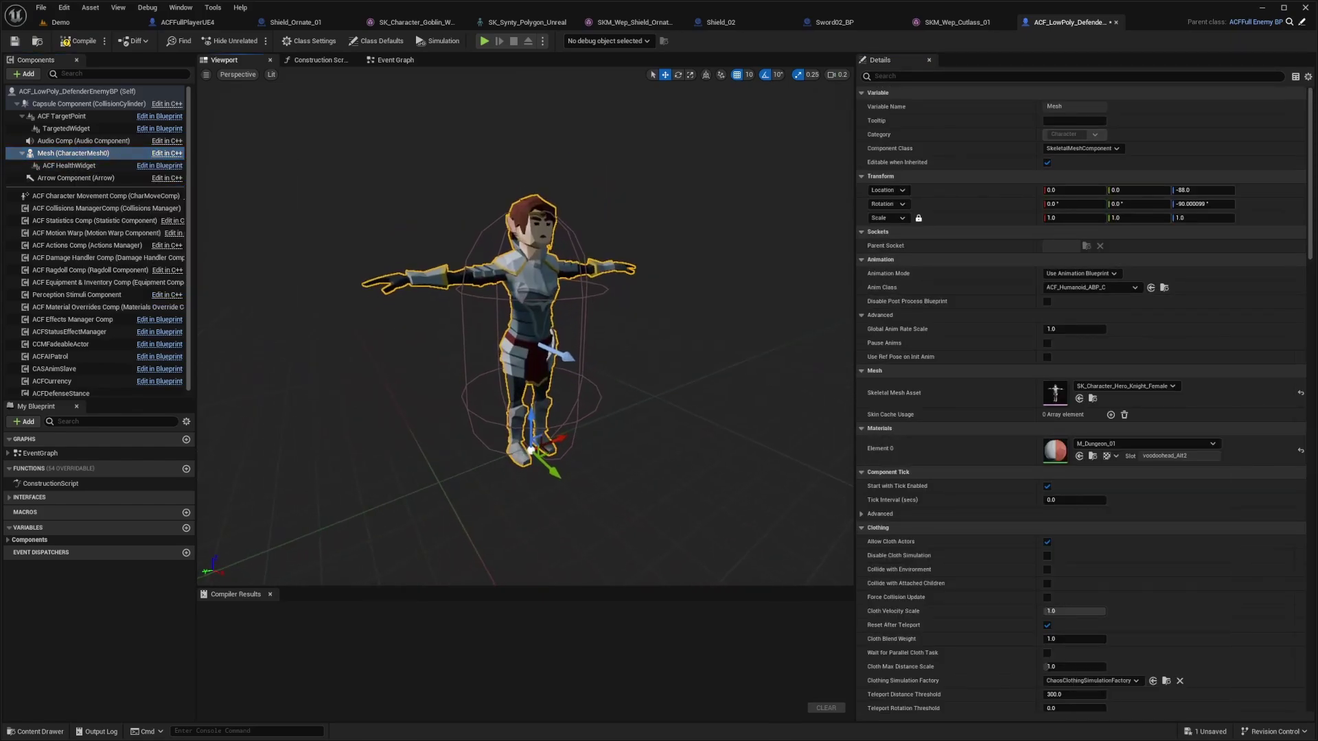
Set the enemy mesh's anim class to ABP_Synty, then compile and save the blueprint.
left_click(1074, 289)
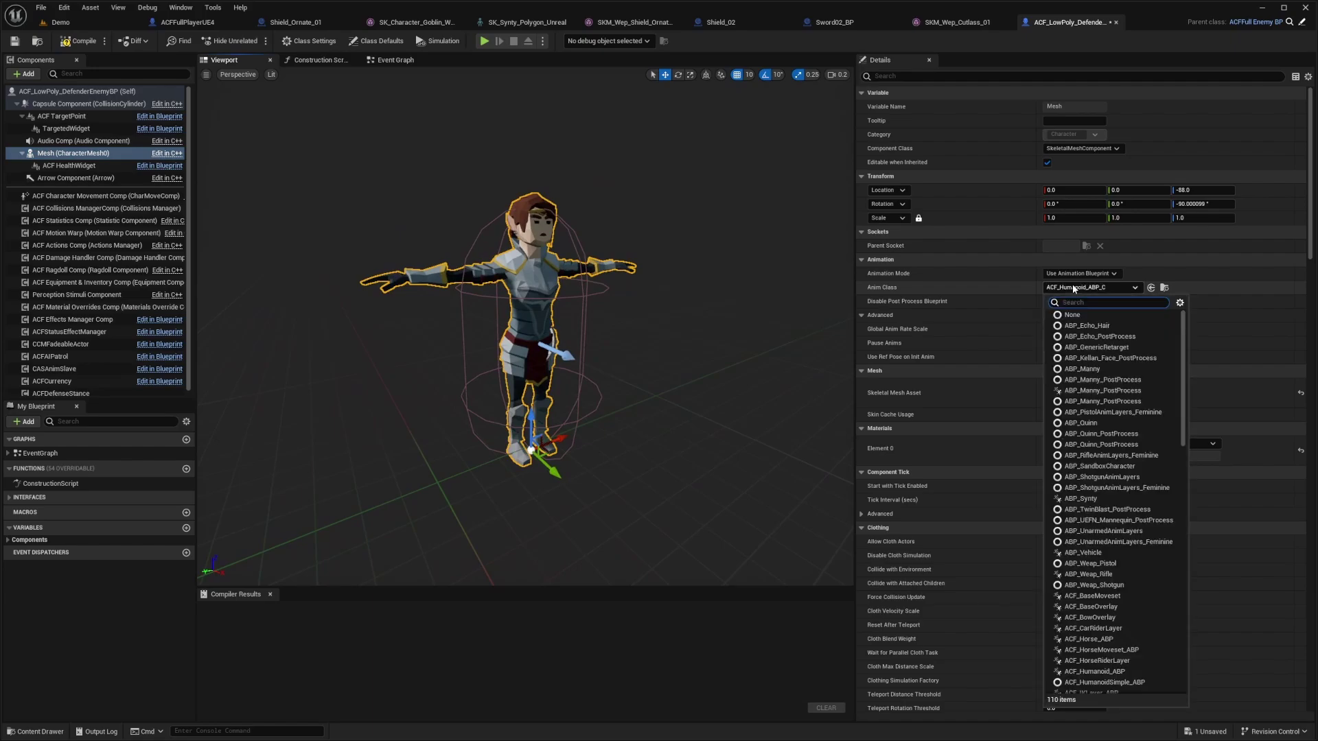
type("abp_syn")
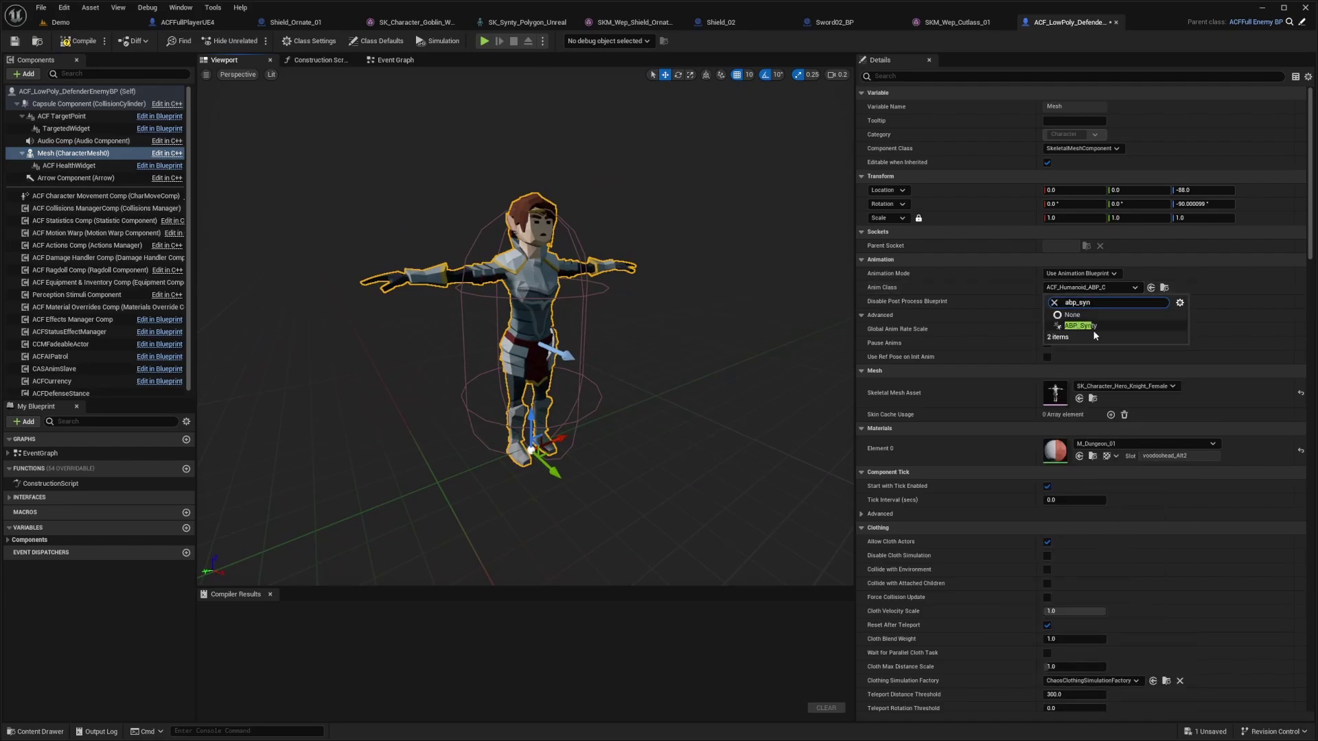
left_click(1083, 326)
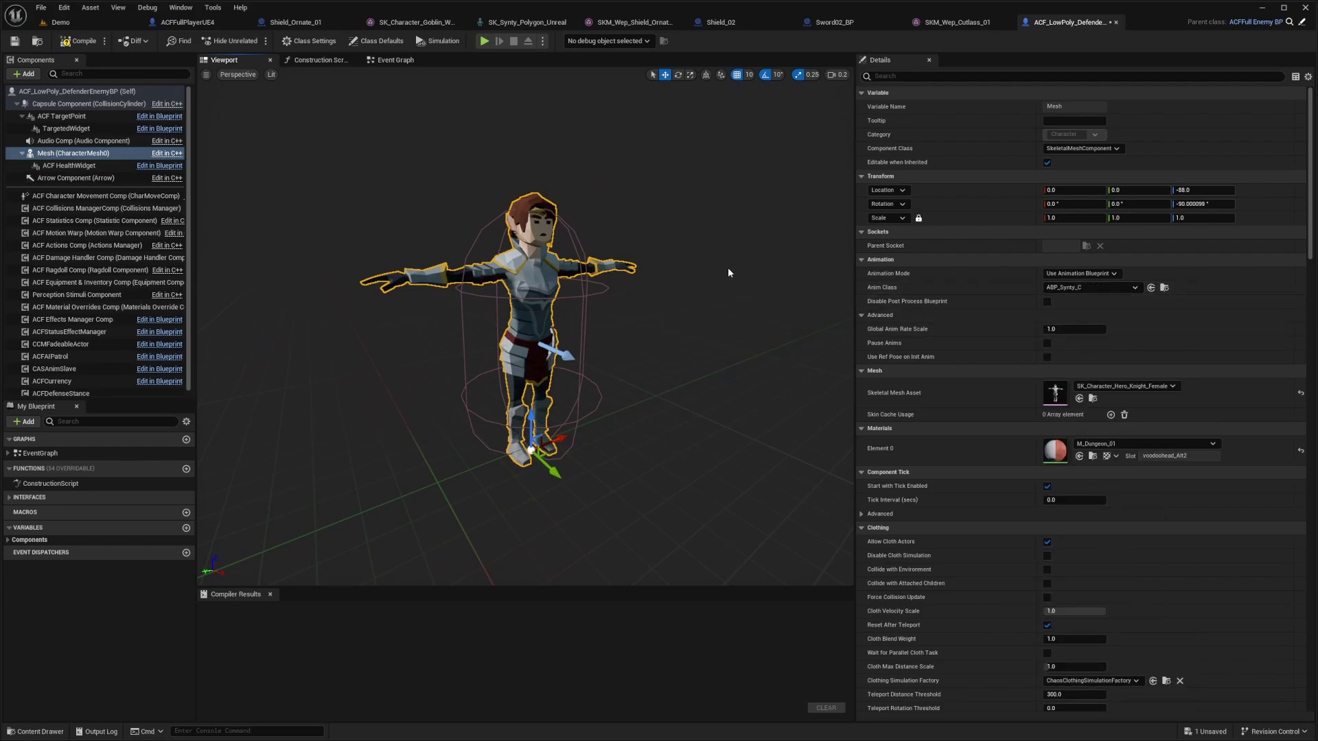
left_click(77, 42)
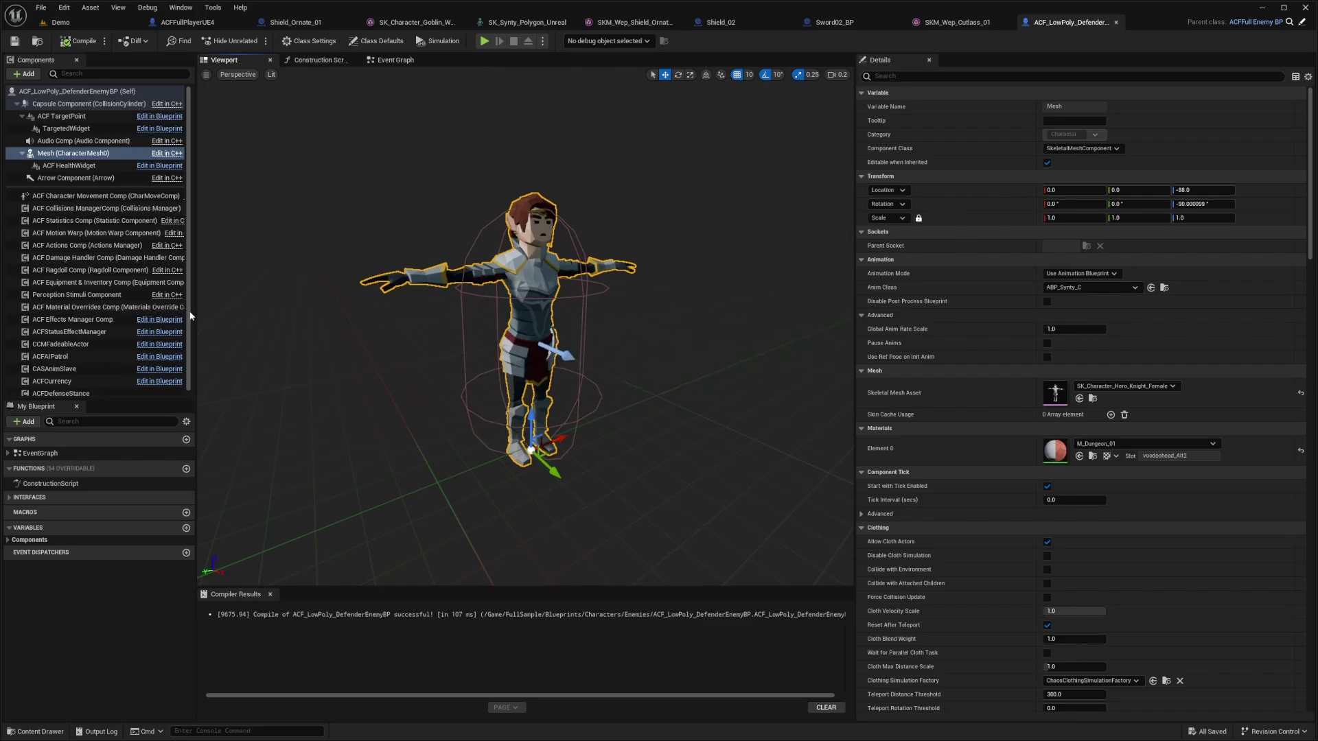
Expand the starting items of the enemy's ACF Equipment & Inventory component and set the first item's class to Sword02_BP.
left_click(80, 284)
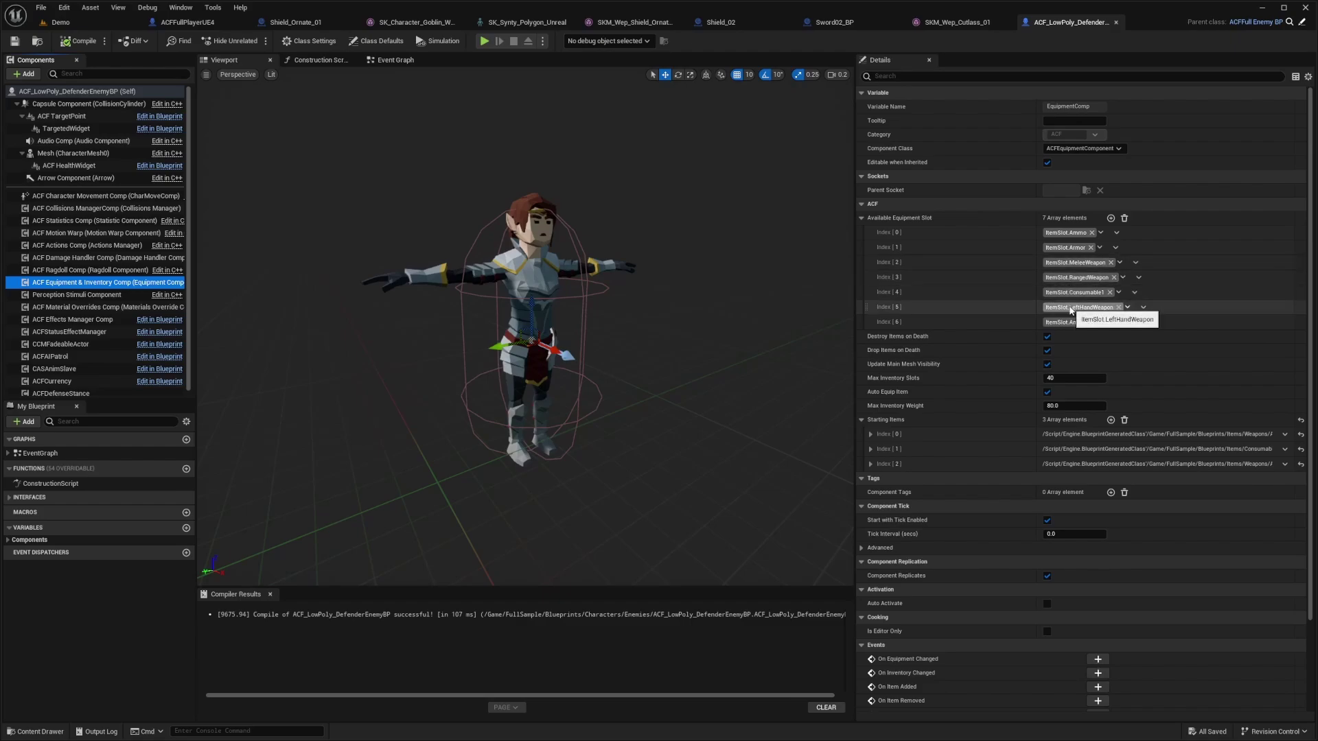
left_click(871, 464)
left_click(871, 449)
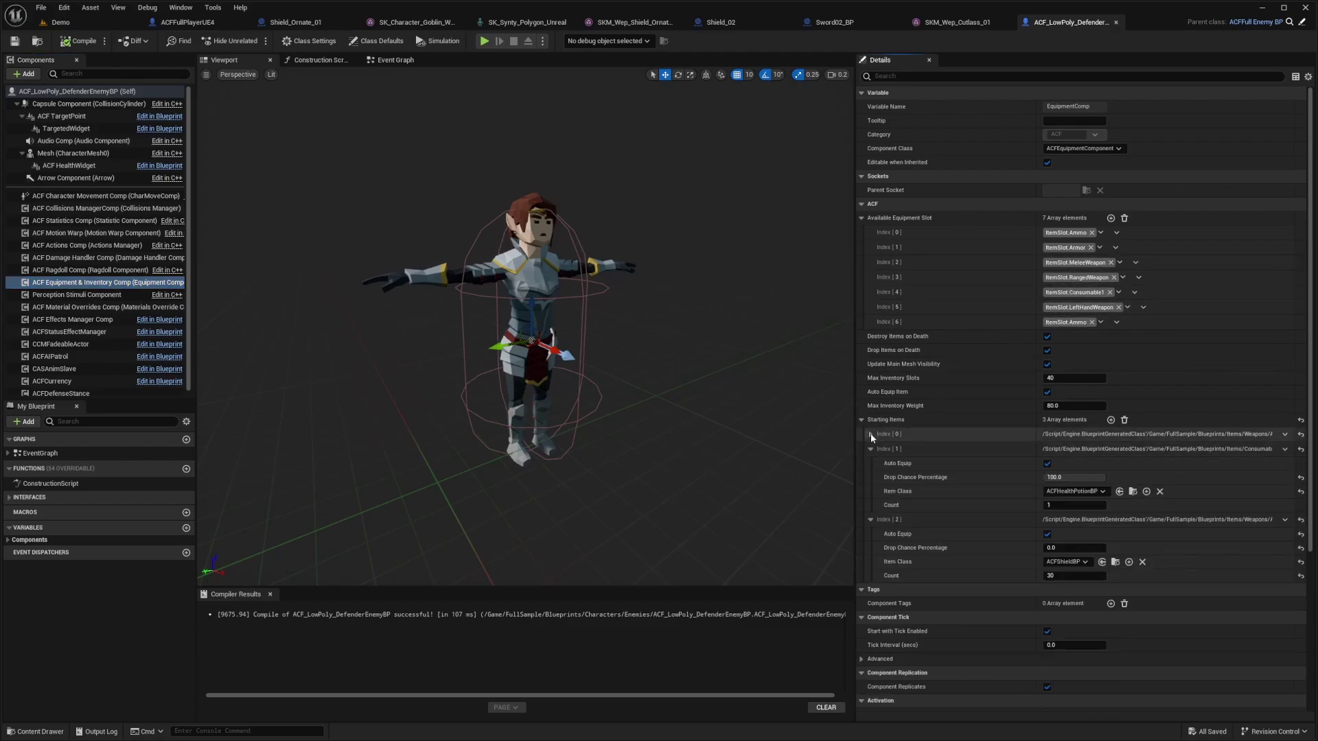
left_click(871, 434)
scroll(969, 484, "down", 3)
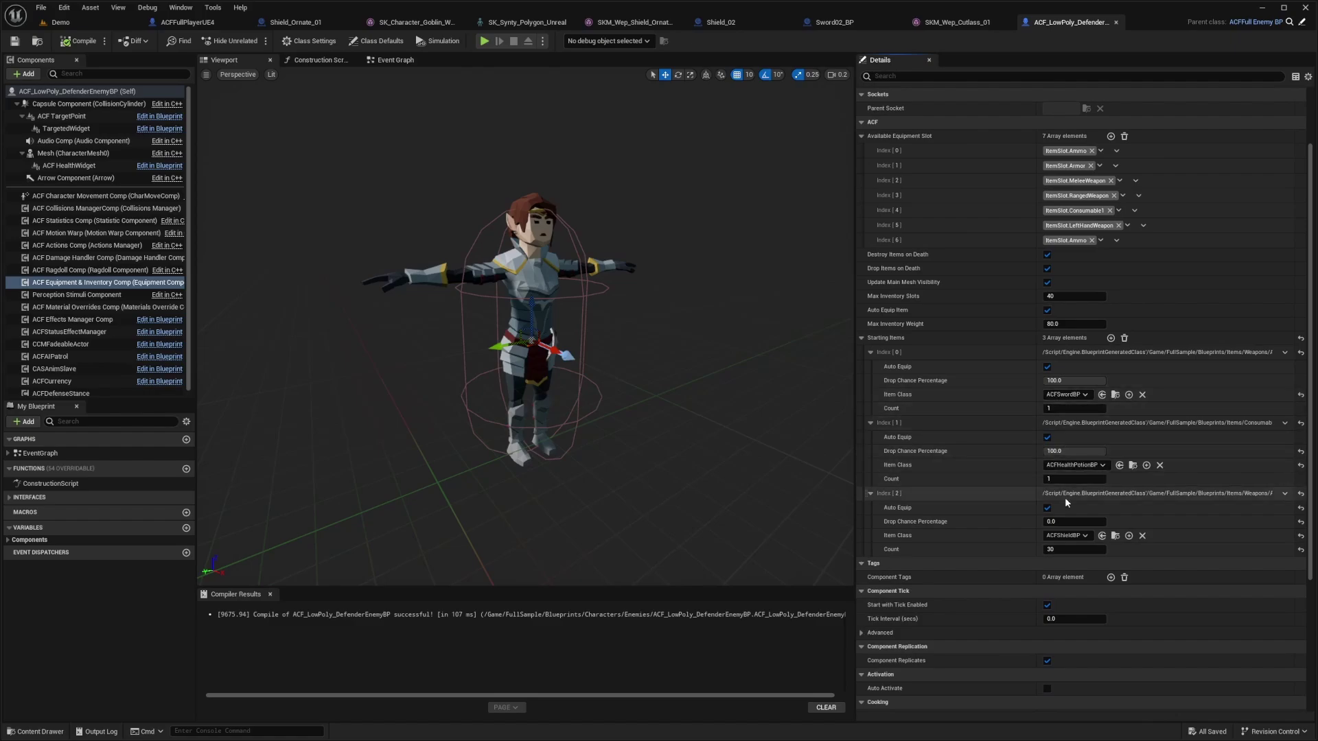
left_click(1061, 396)
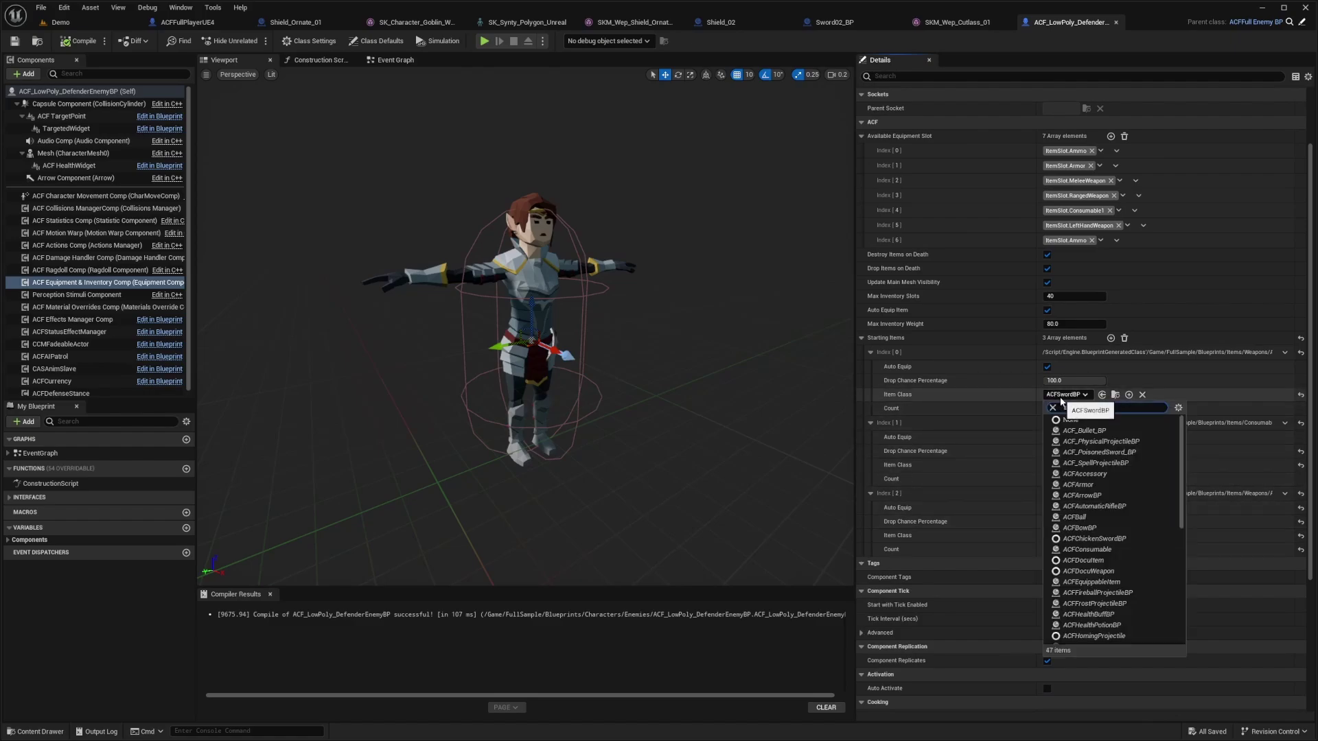
left_click(1061, 401)
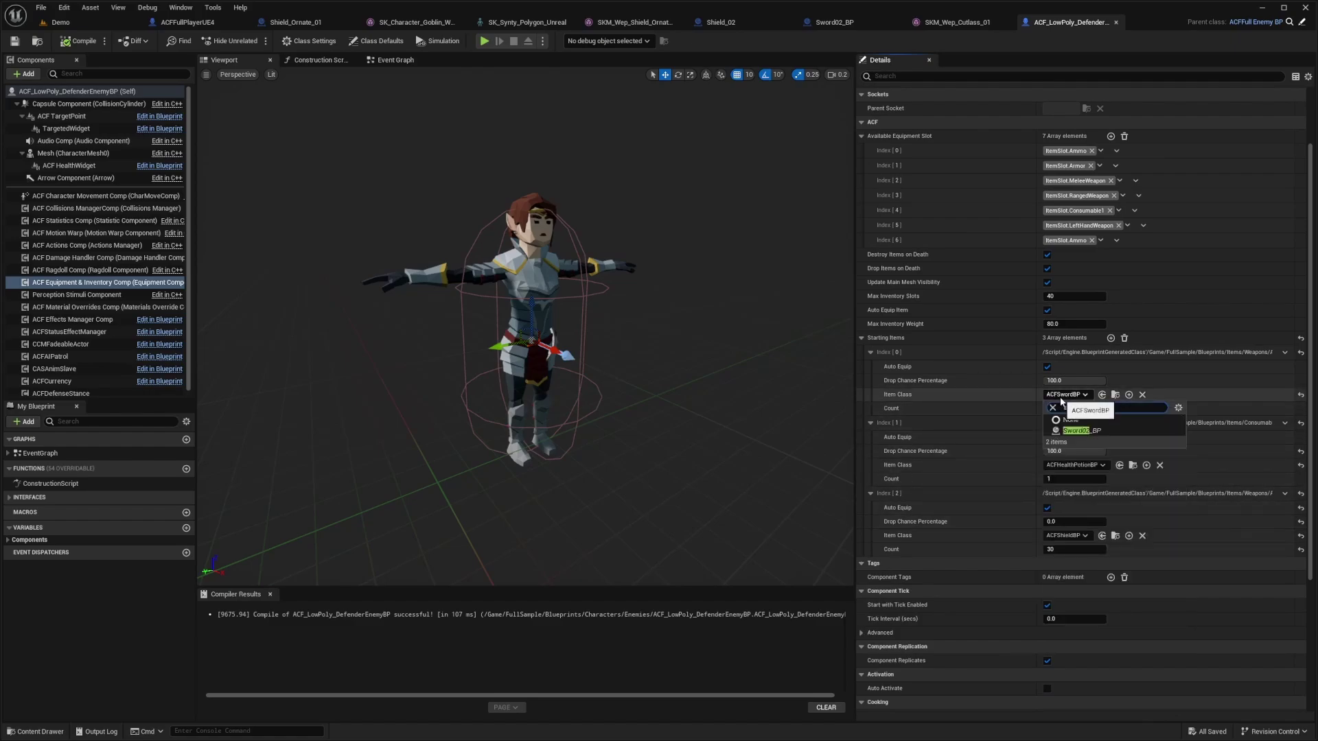
Set the item class of the enemy's third starting item, the shield, to Shield_02.
left_click(1068, 536)
type("shield")
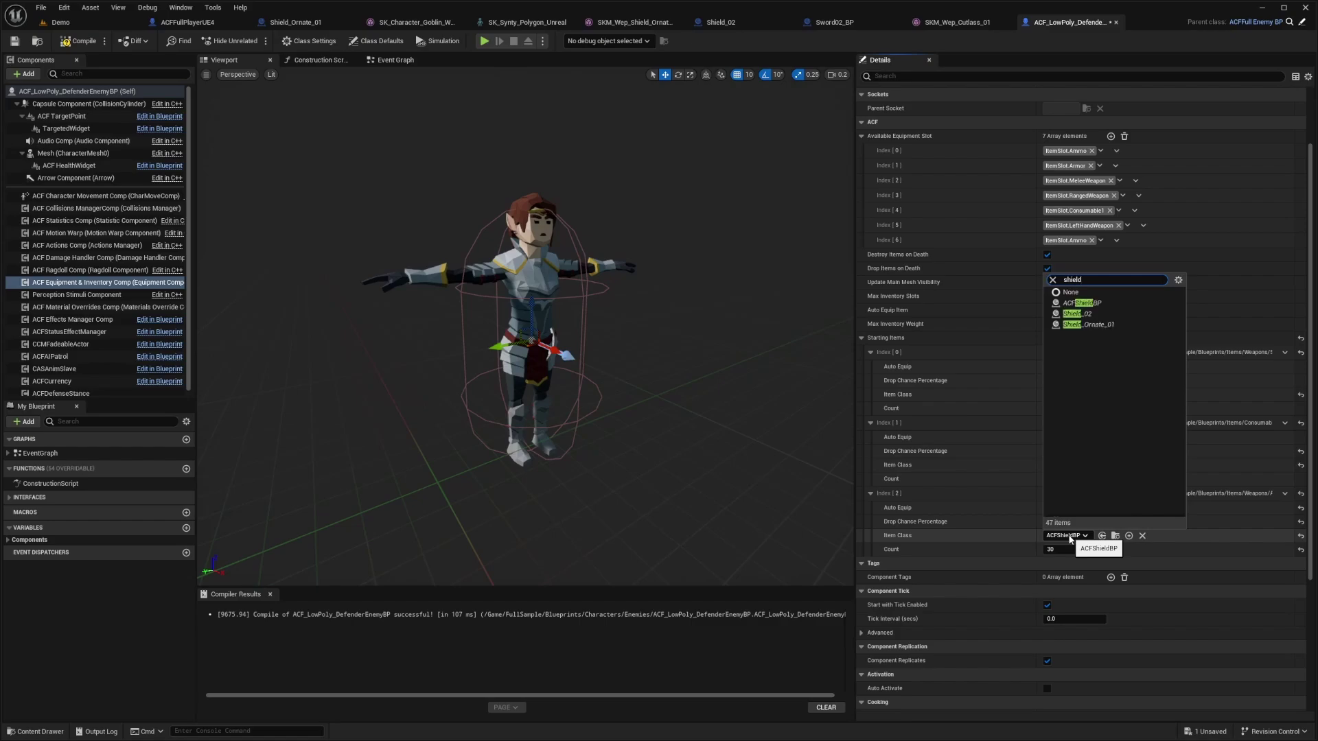
left_click(1108, 585)
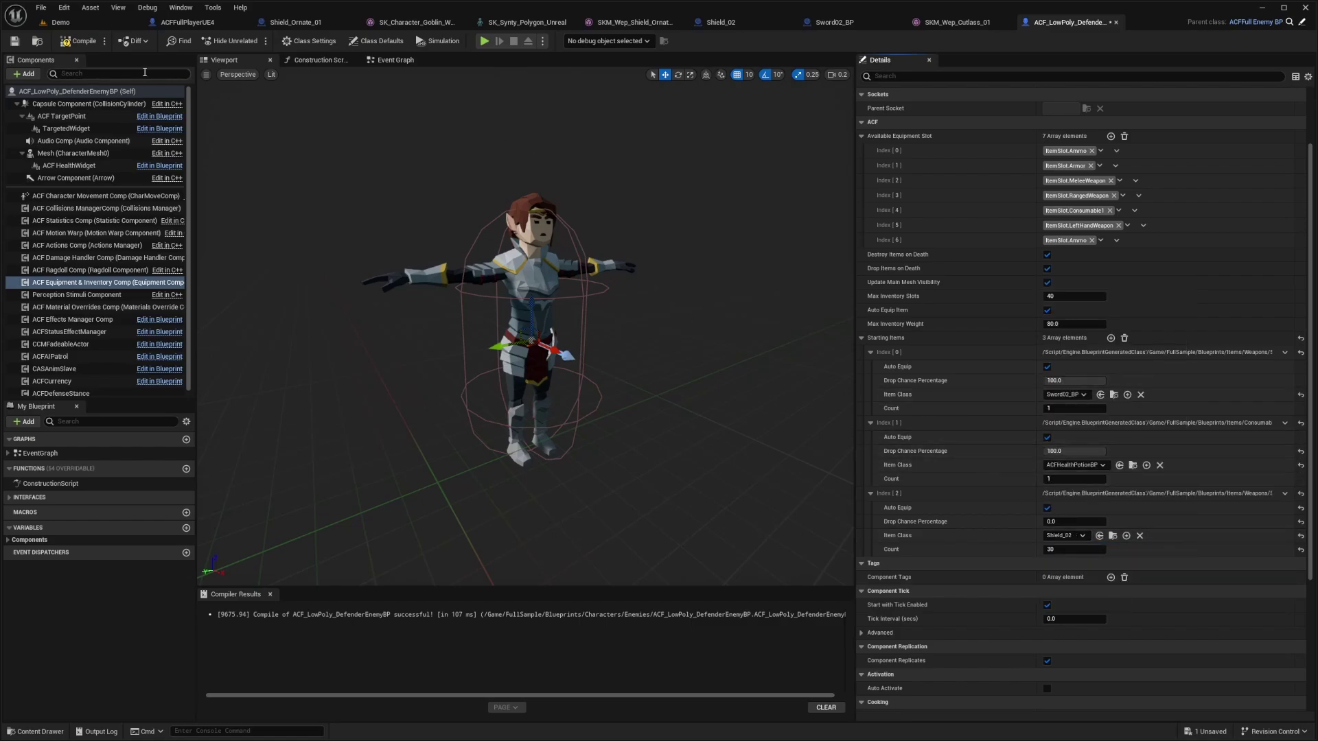
Compile and save the defender enemy blueprint, then place ACF_LowPoly_DefenderEnemyBP on the Demo level's courtyard floor and turn it around its vertical axis.
left_click(86, 43)
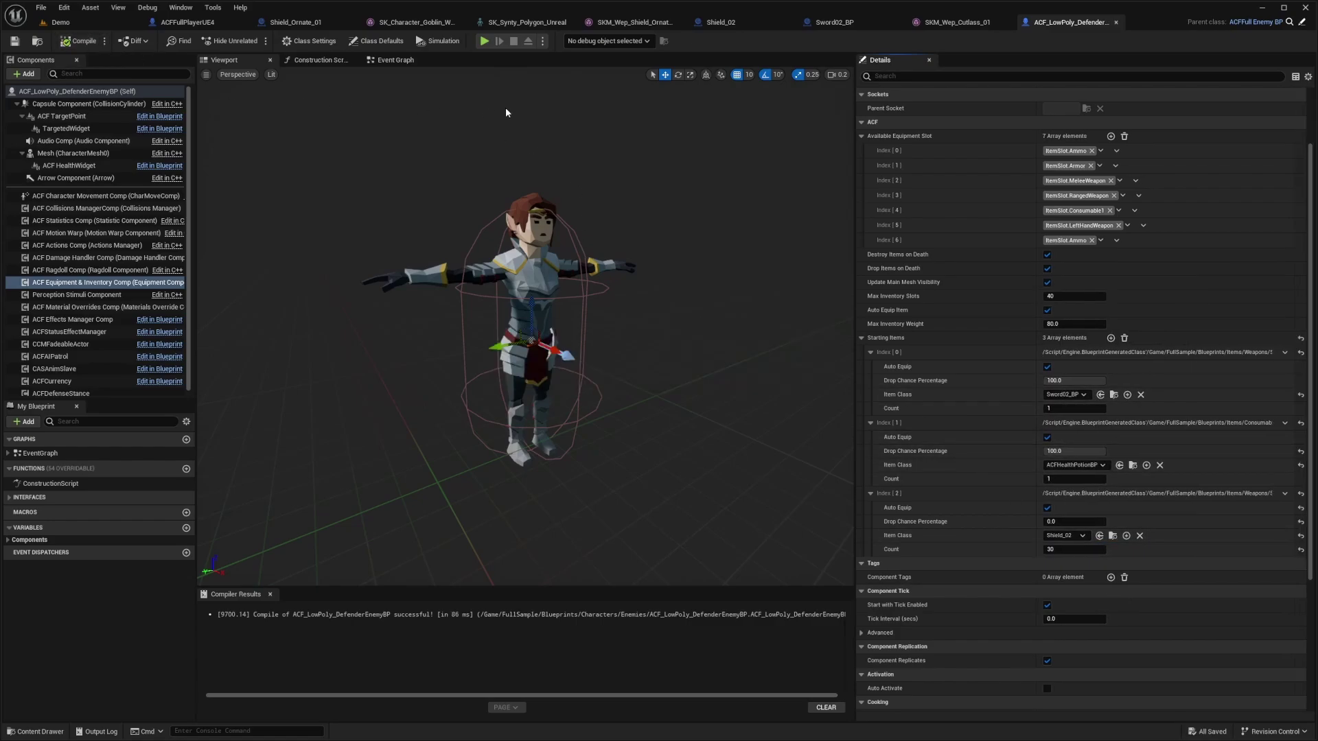
left_click(423, 117)
key("ctrl+b")
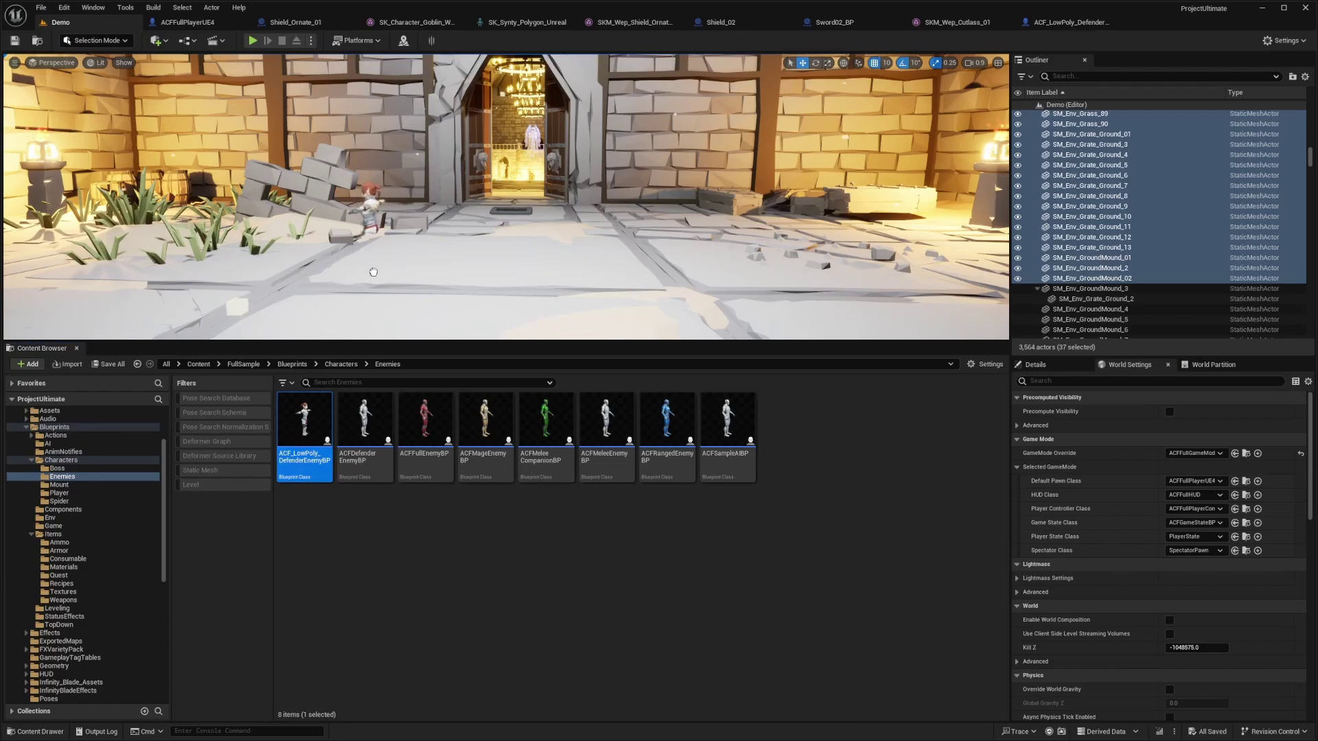
left_click_drag(373, 272, 422, 273)
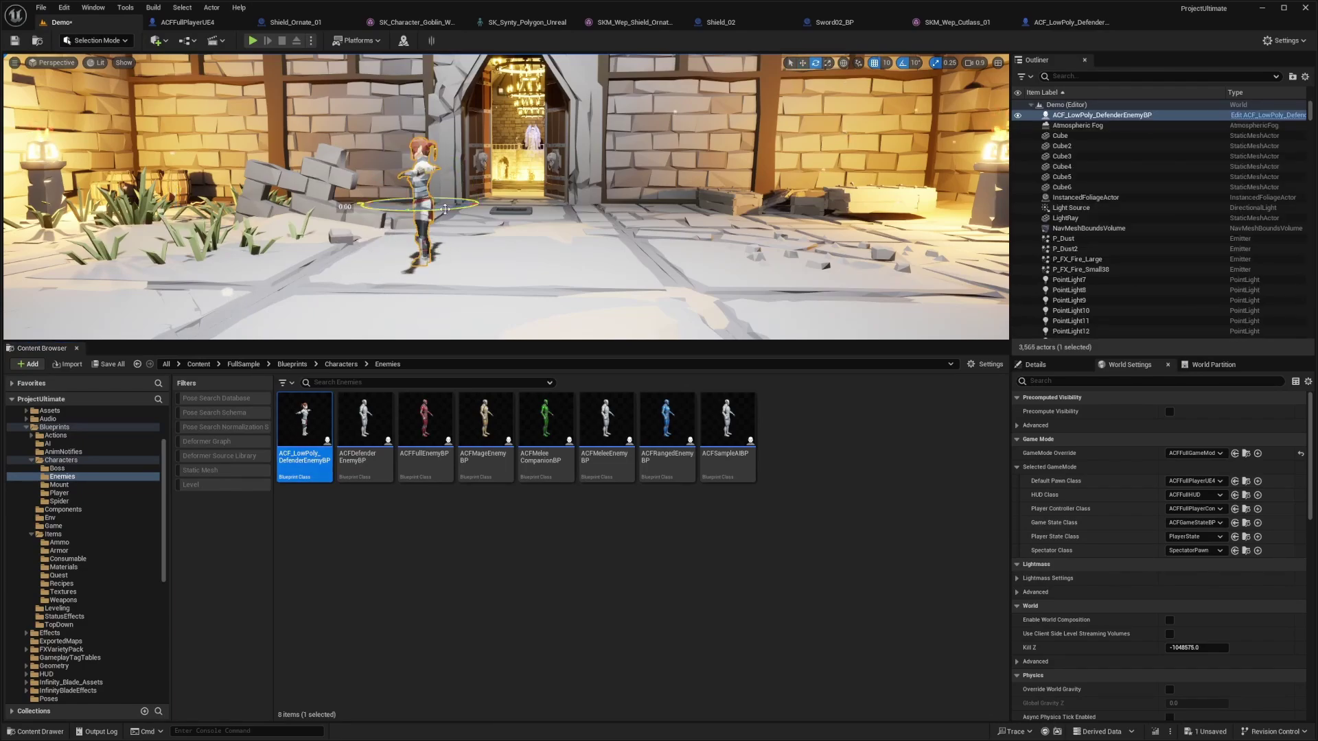
left_click_drag(445, 208, 511, 210)
Play-test the Demo level full screen to check the placed enemy's pose and equipment, then end the session.
key("F11")
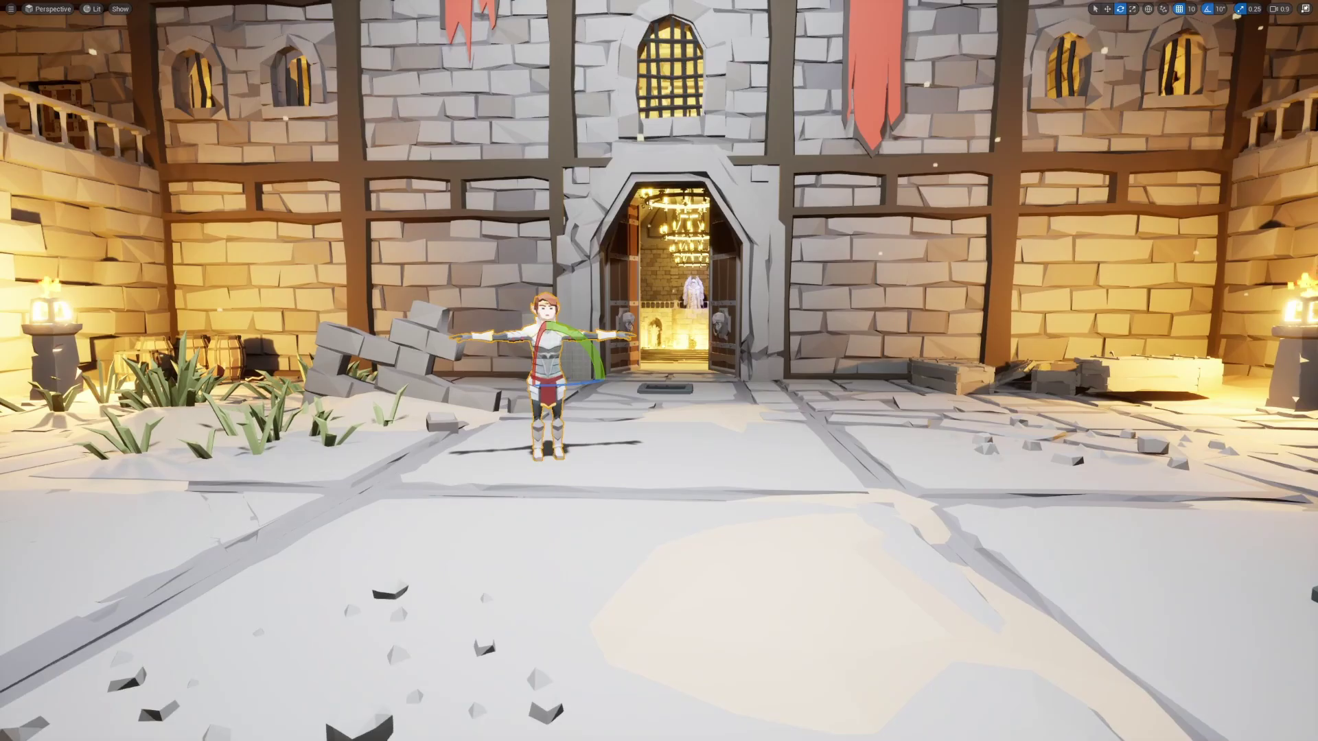
key("alt+p")
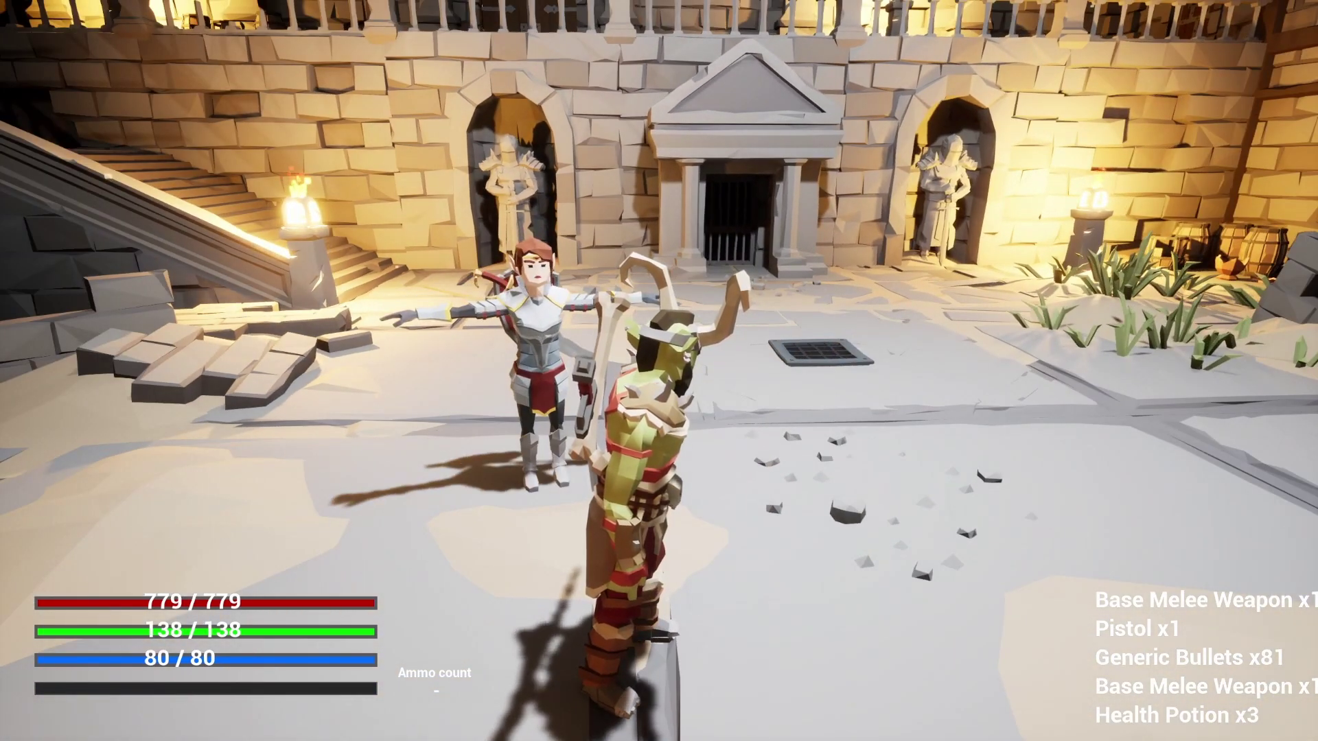
key("Escape")
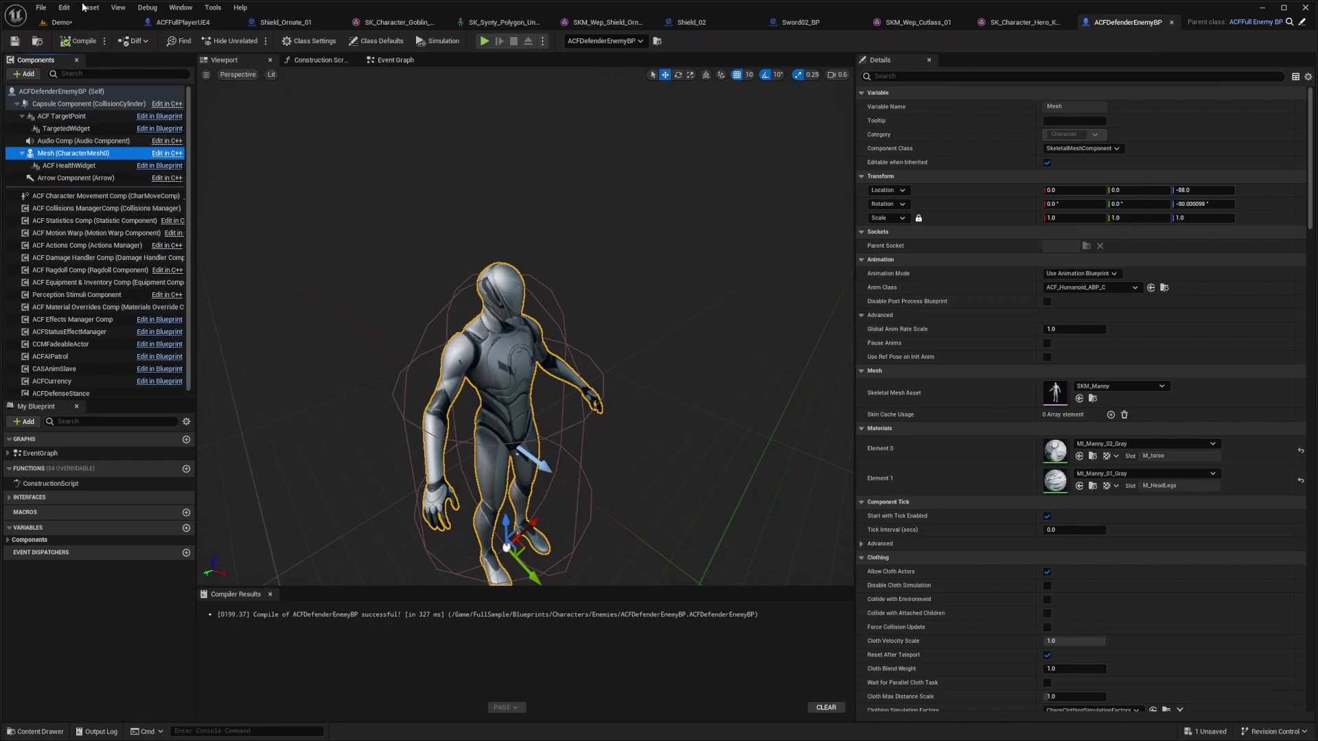
Add a skeletal mesh component named FemaleKnight beneath the character mesh of ACF_Hero_FemaleABP.
left_click(1127, 26)
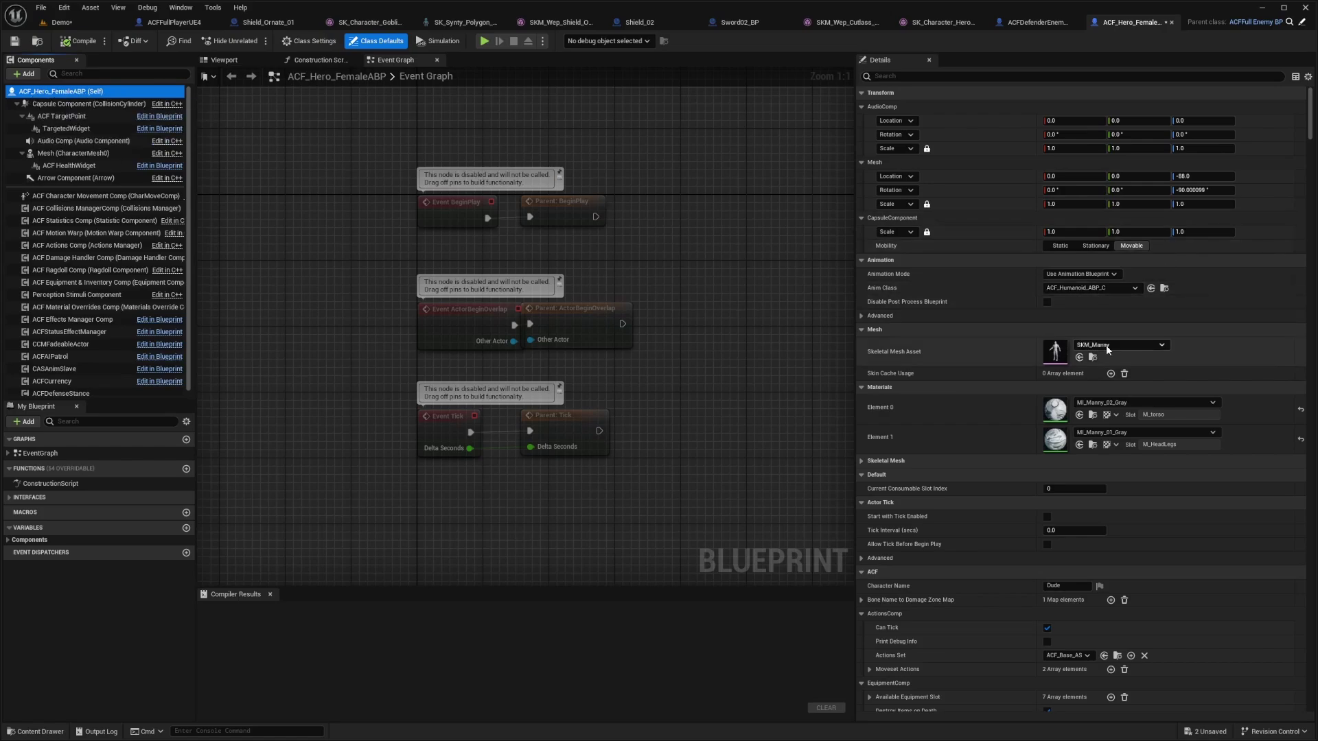
left_click(96, 154)
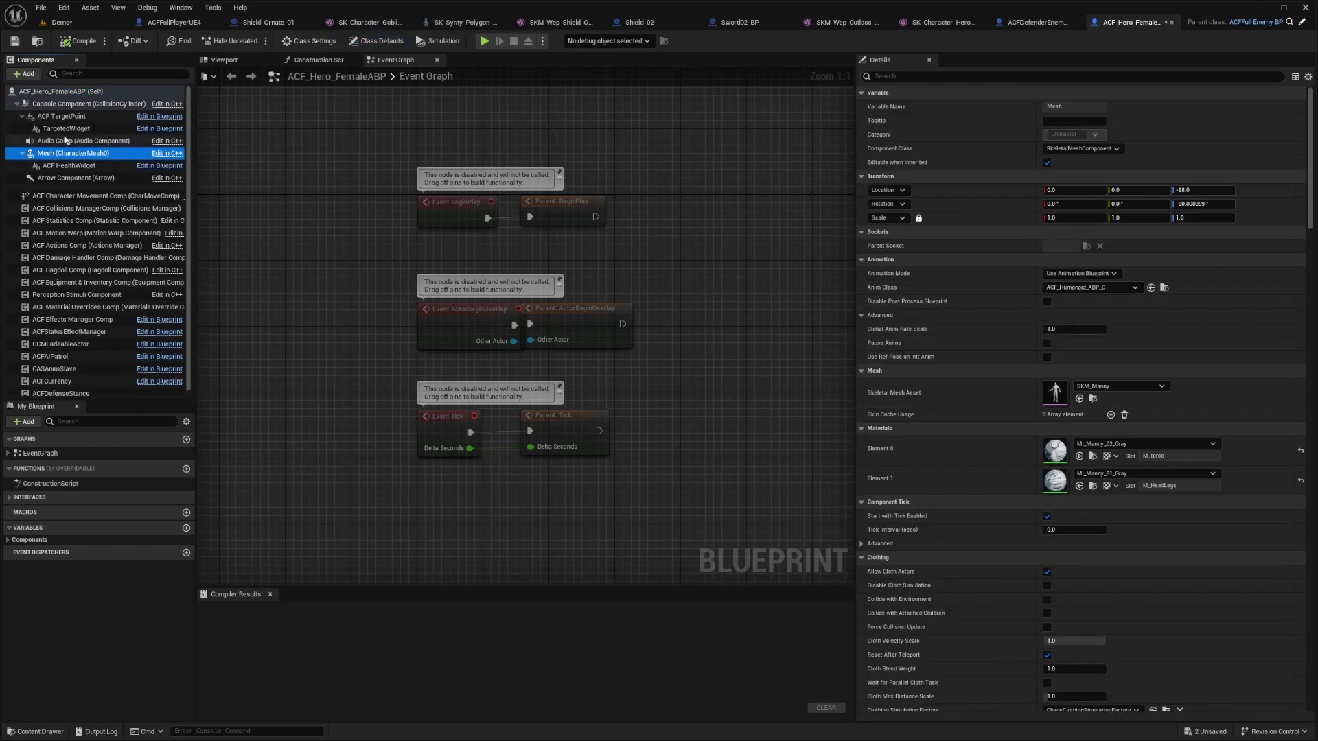
left_click(26, 75)
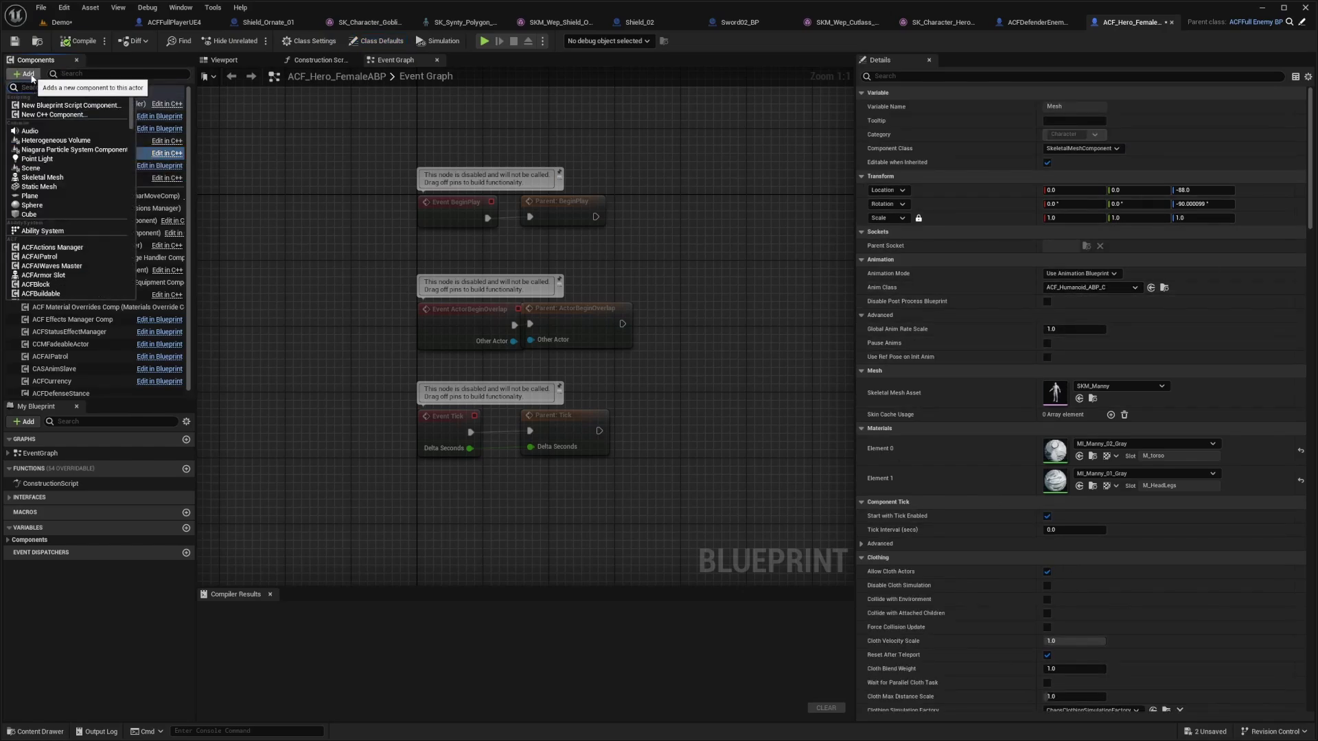
left_click(80, 108)
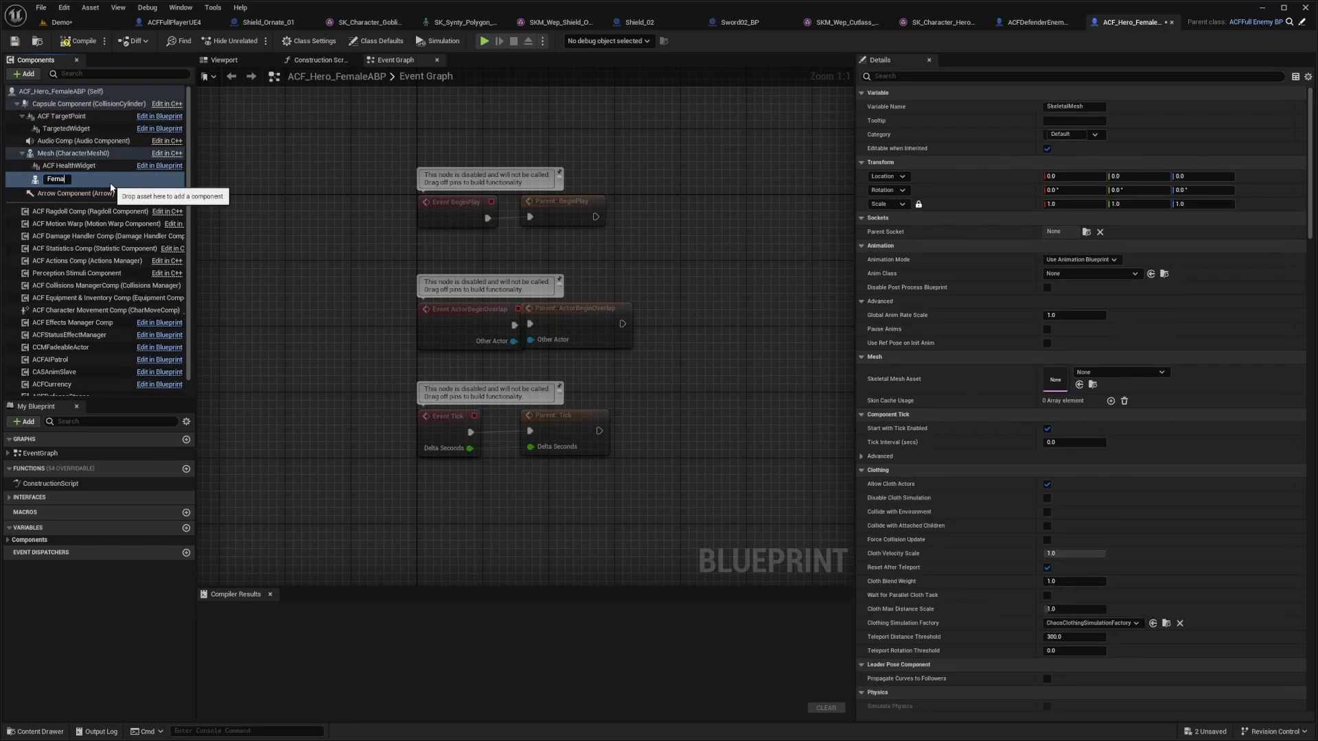
type("FemaleKnight")
key("Return")
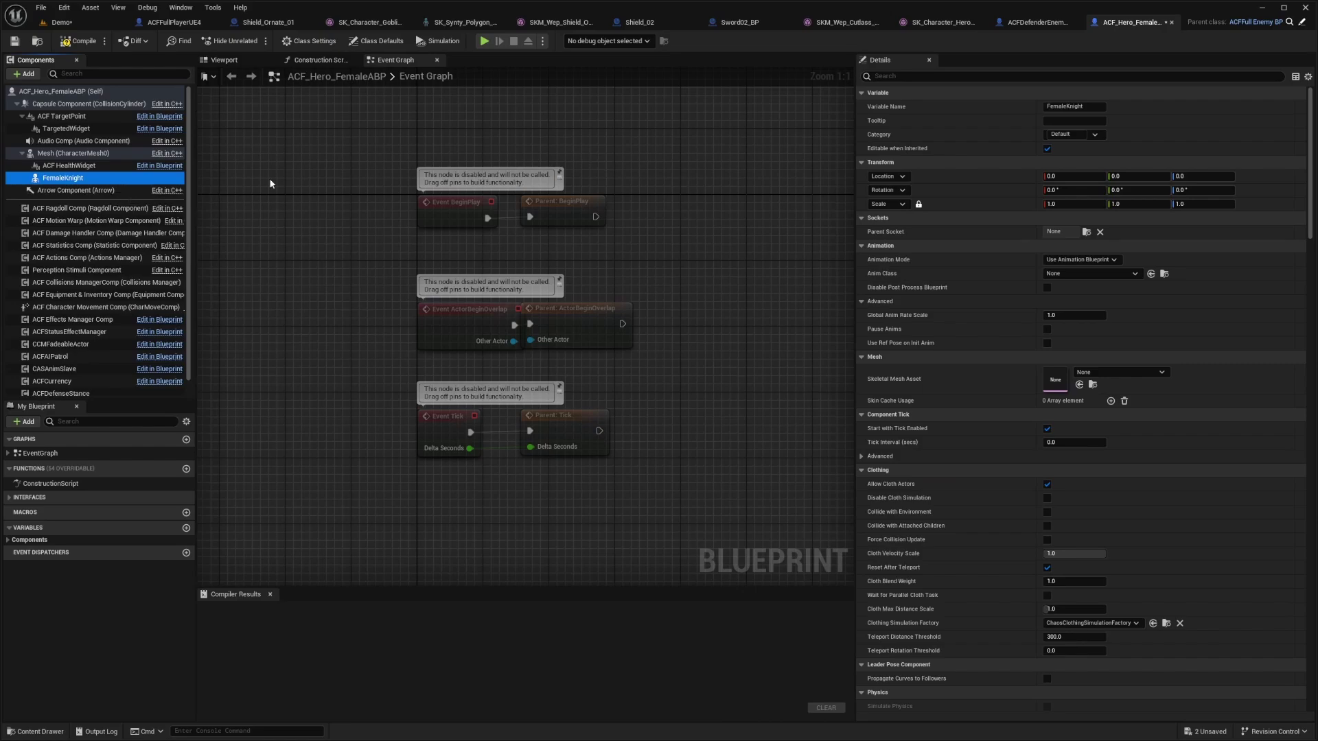
Assign SK_Character_Hero_Knight_Female as the FemaleKnight component's skeletal mesh and ABP_Synty as its anim class.
left_click(1103, 372)
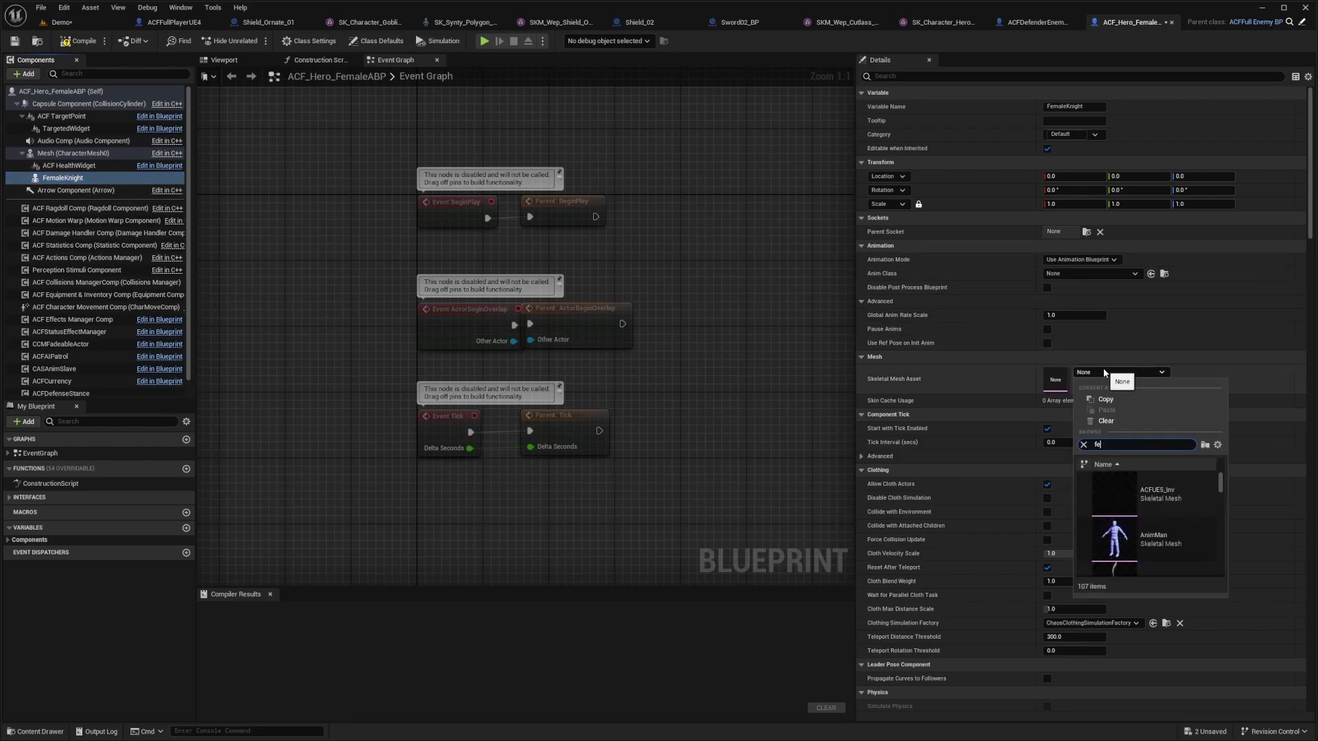
left_click(1119, 486)
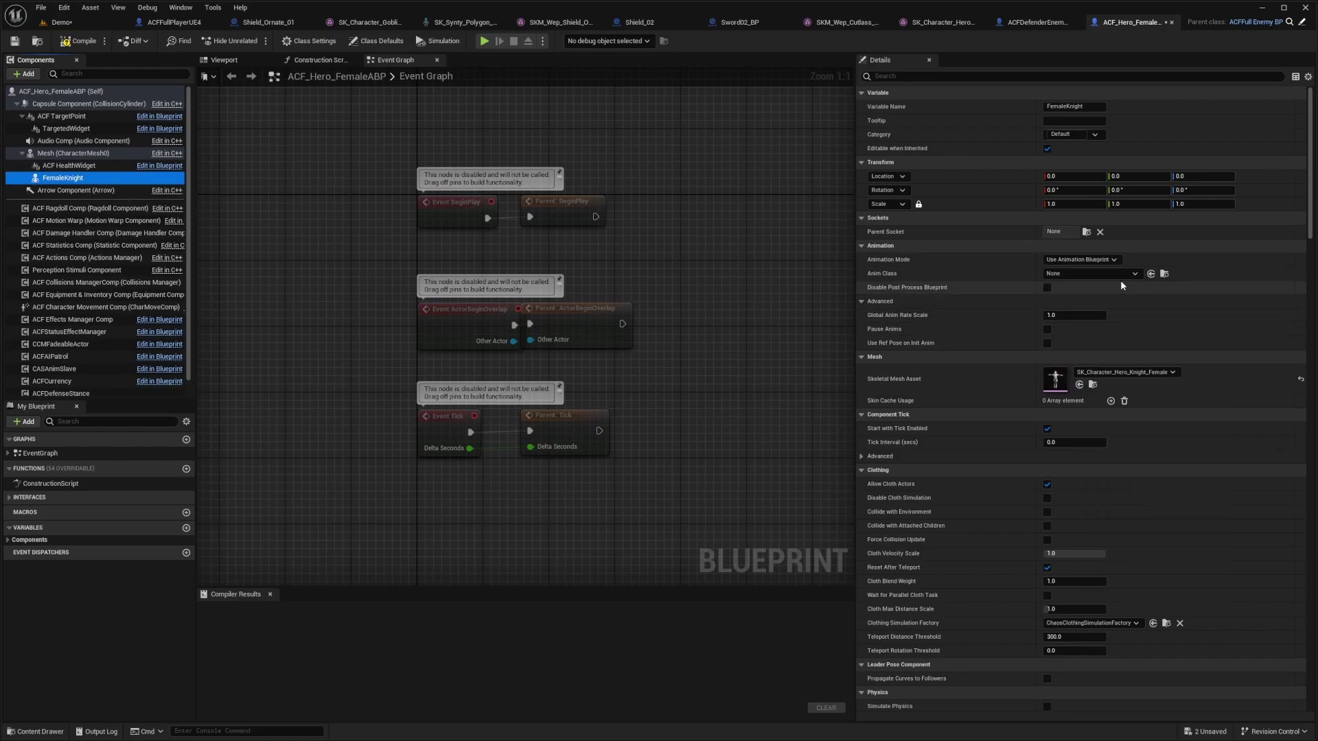
left_click(1082, 272)
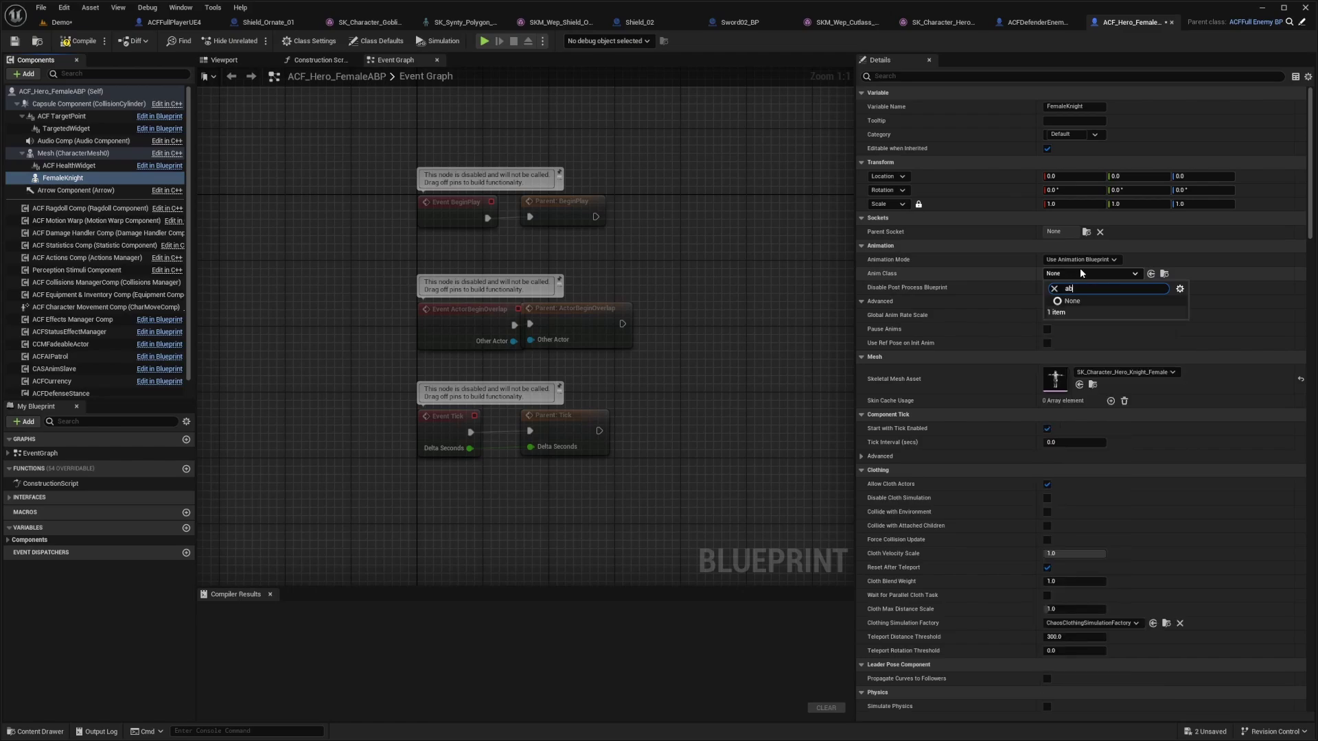
type("bp_synty")
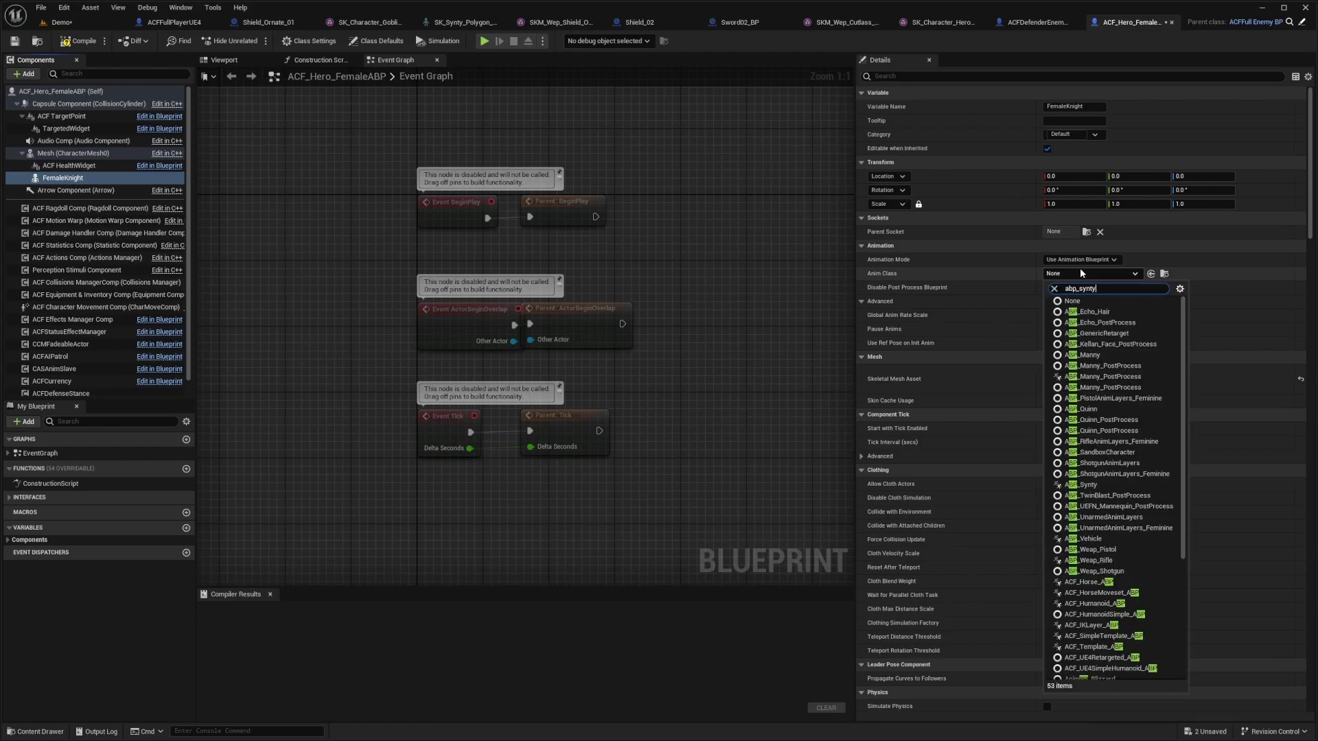
left_click(1103, 314)
Examine the knight mesh over the mannequin in the blueprint's 3D view and compile ACF_Hero_FemaleABP.
left_click(224, 61)
key("w")
scroll(525, 329, "down", 1)
right_click_drag(525, 329, 466, 343)
key("a")
key("w")
scroll(656, 353, "down", 1)
key("d")
left_click(81, 41)
Search the properties of the inherited mannequin mesh for hiding and visibility options.
left_click(76, 153)
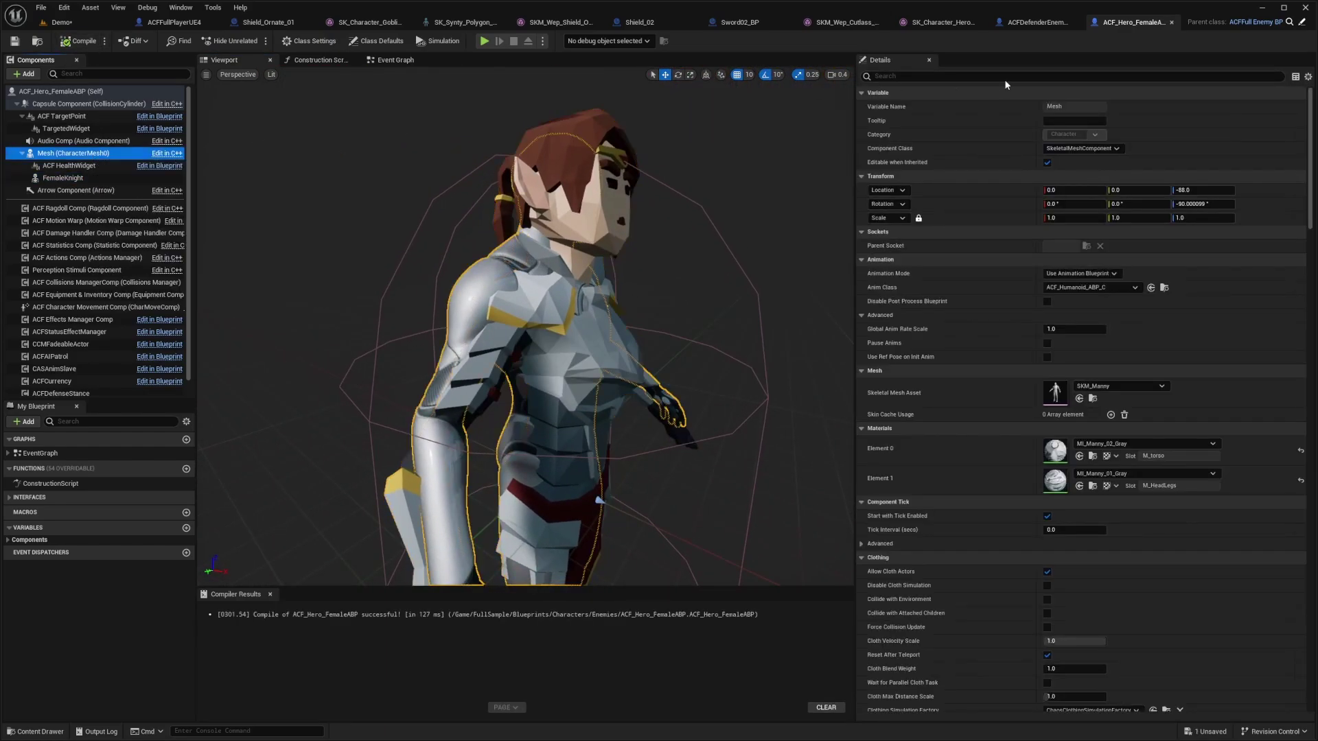
left_click(1011, 75)
type("hid")
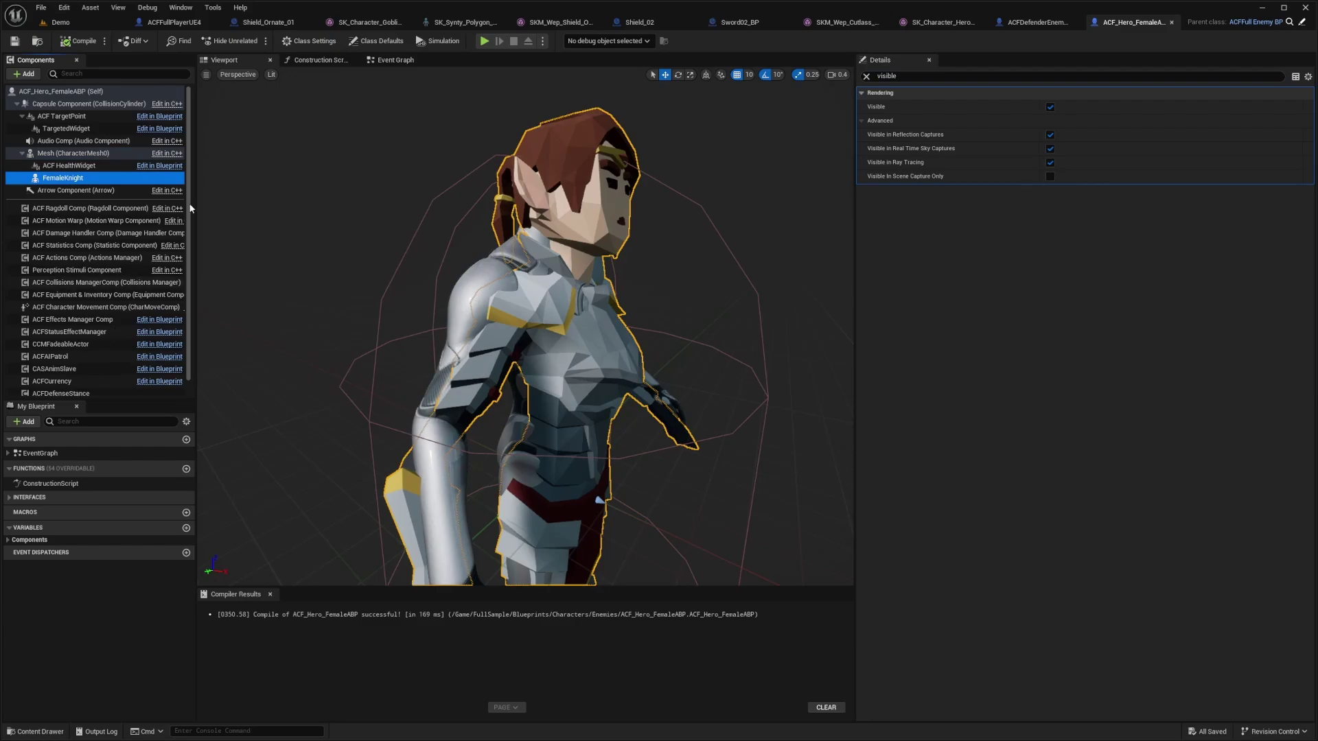
left_click(89, 154)
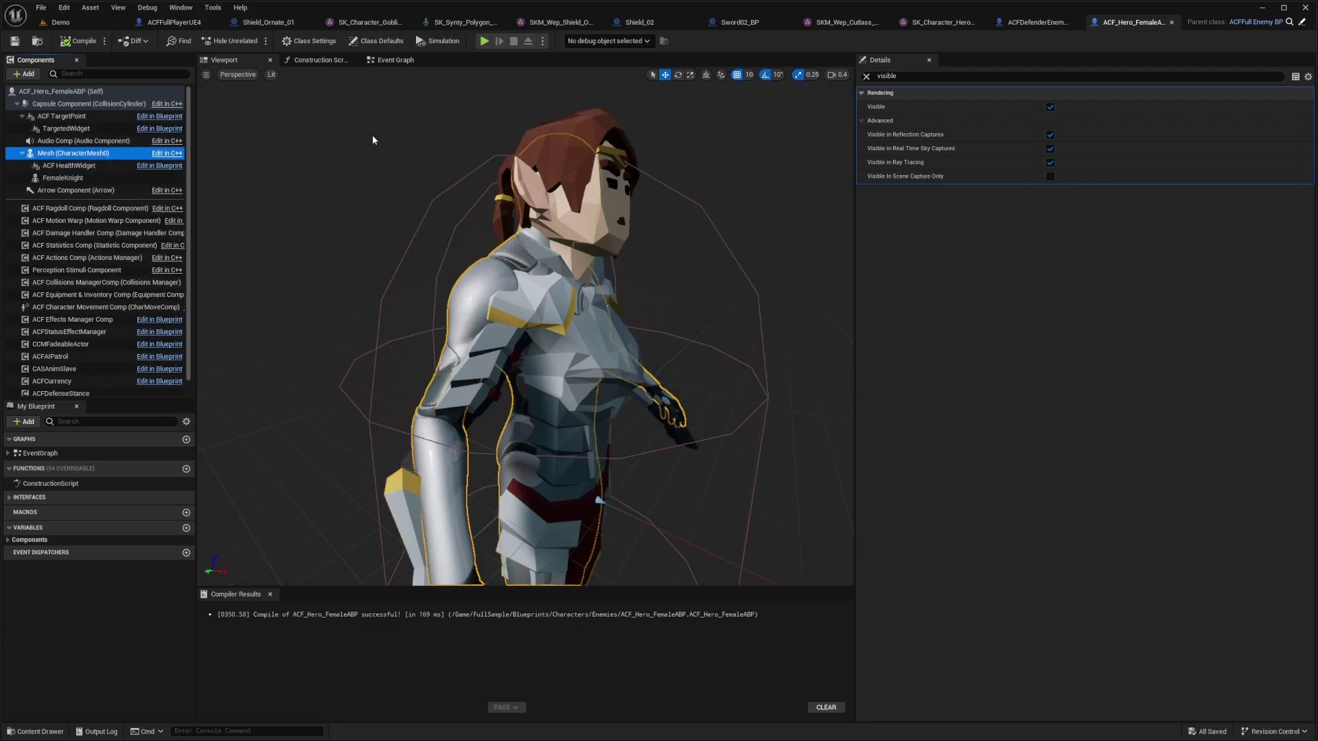
key("BackSpace")
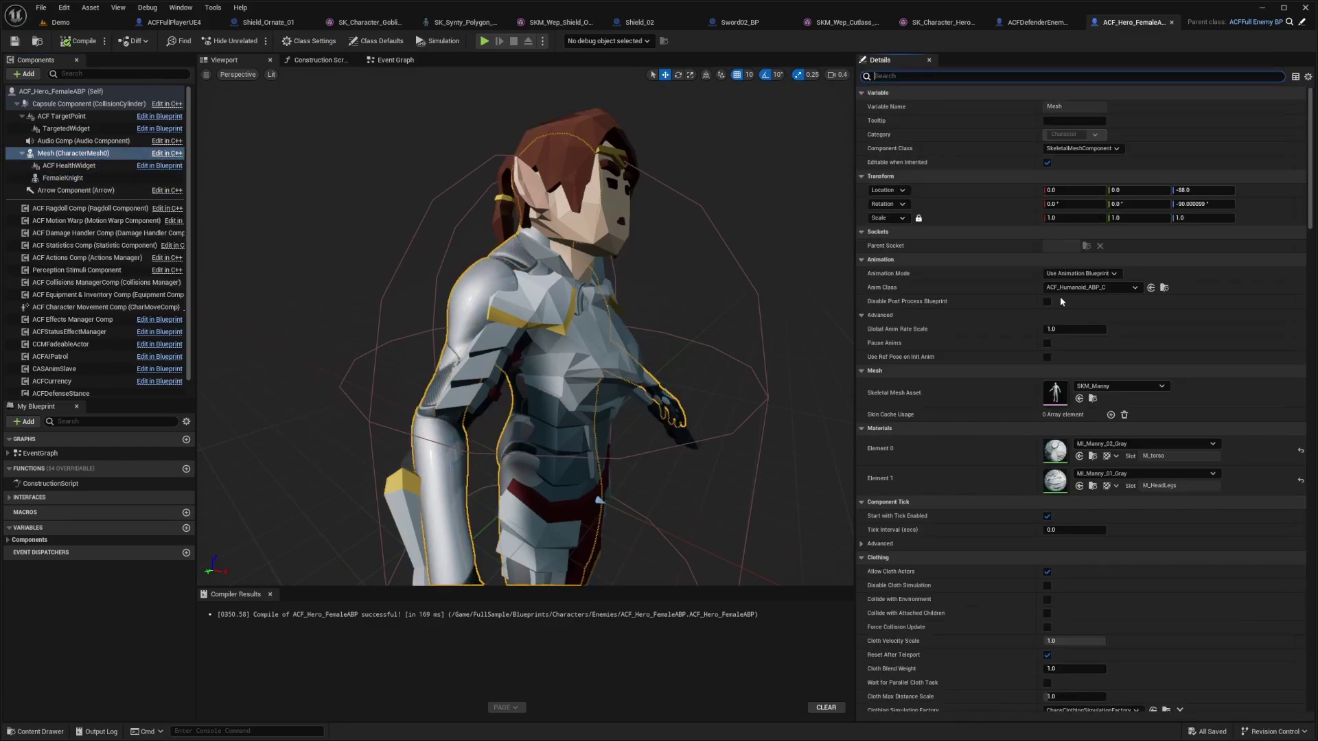
Search the material choices for the mannequin mesh's Element 0 for a transparent material.
left_click(1112, 445)
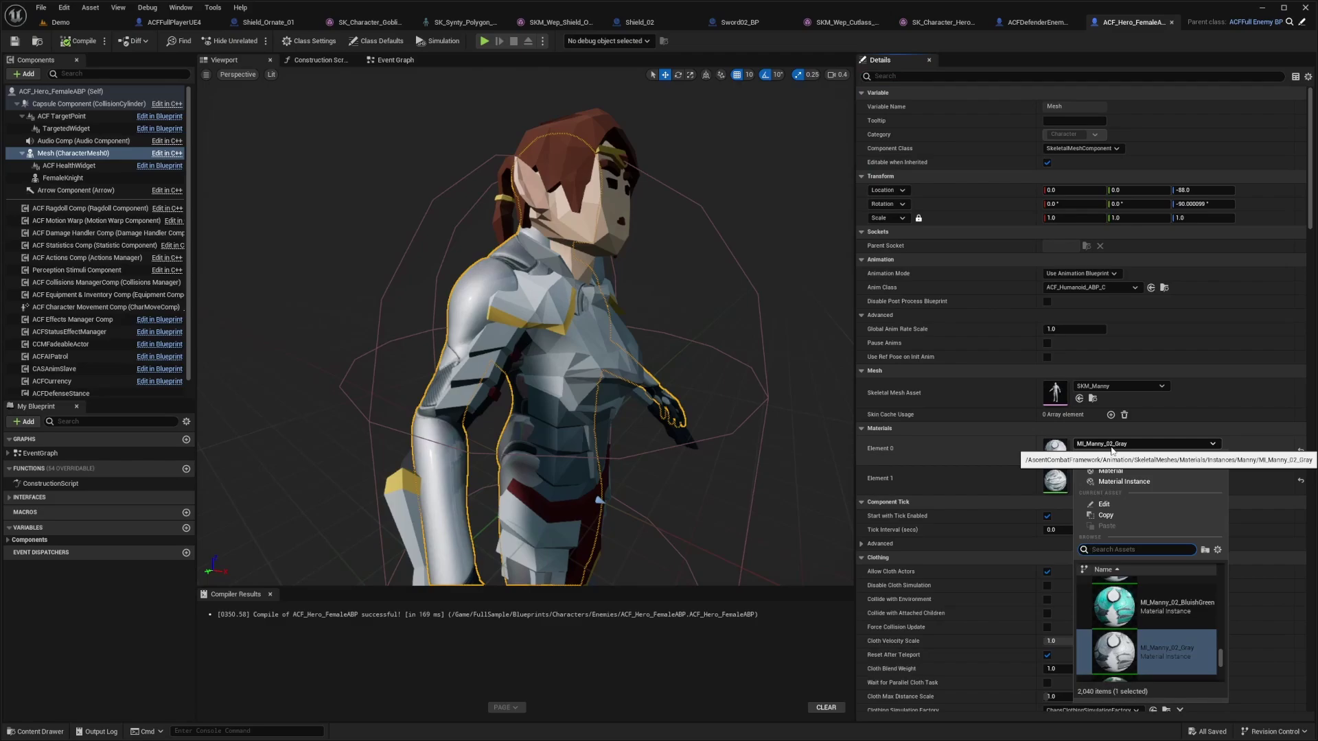
type("transparent")
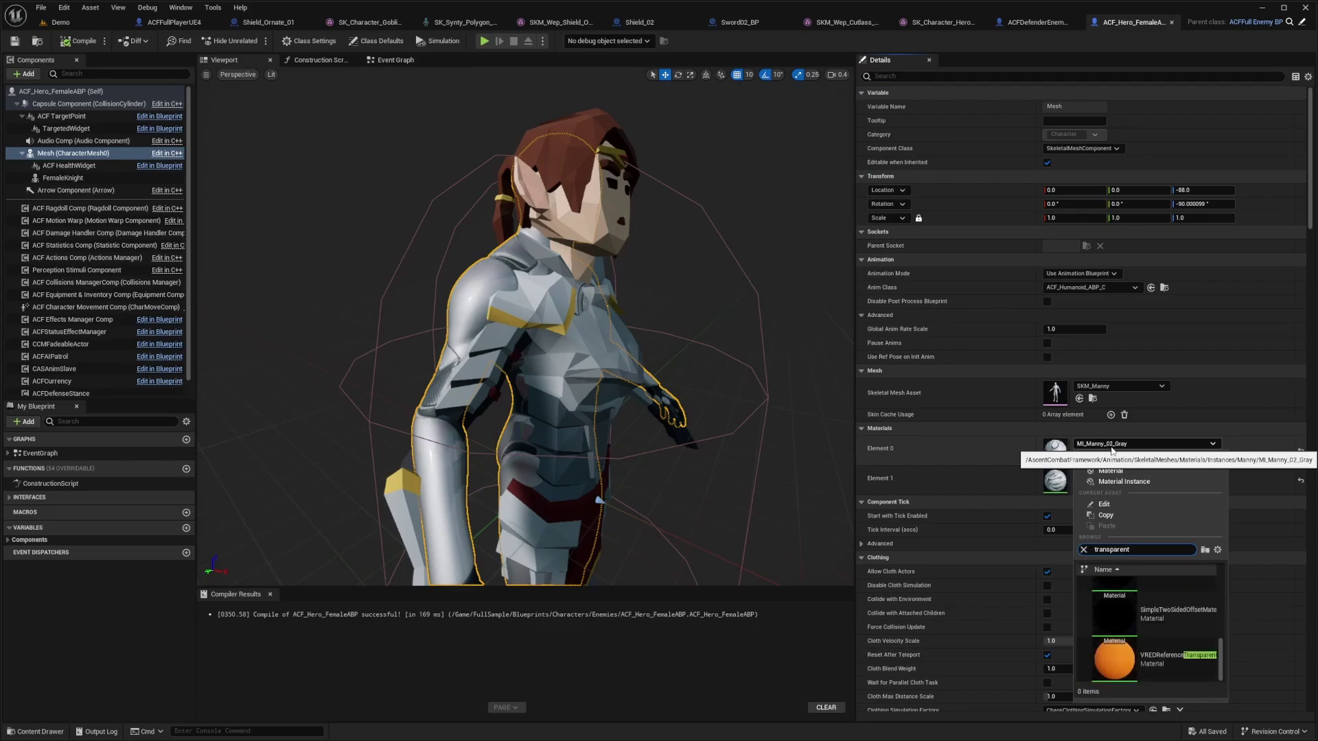
scroll(1201, 661, "up", 3)
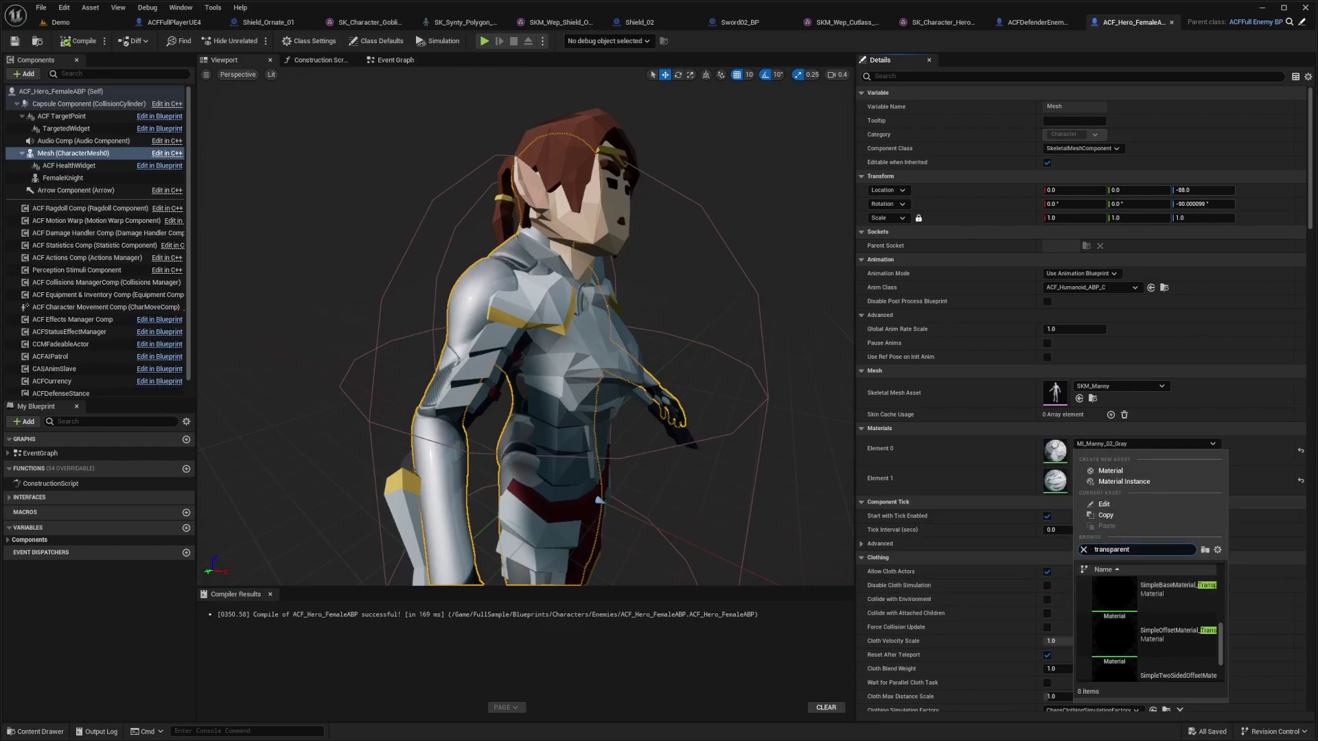
key("Escape")
Create a new material named M_Transparent in the project's root Content folder.
left_click(83, 26)
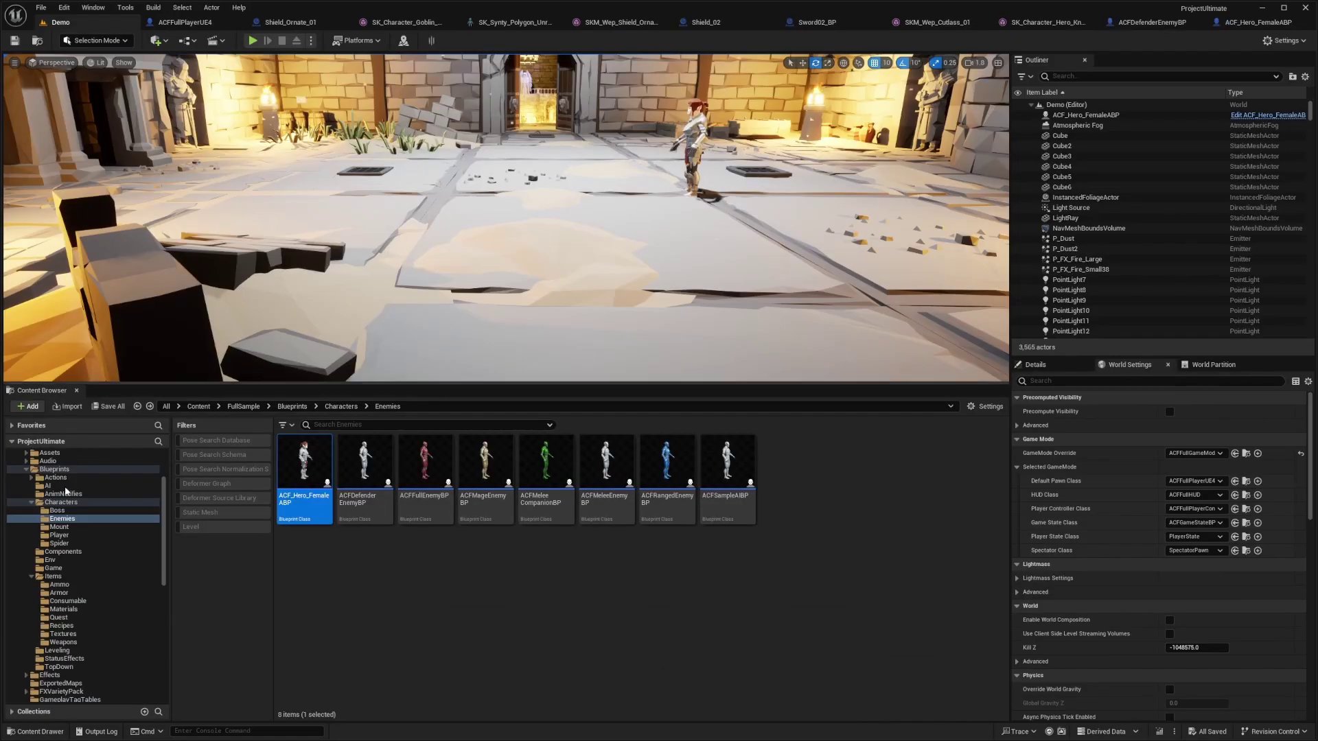
scroll(67, 493, "up", 3)
left_click(50, 463)
right_click(532, 628)
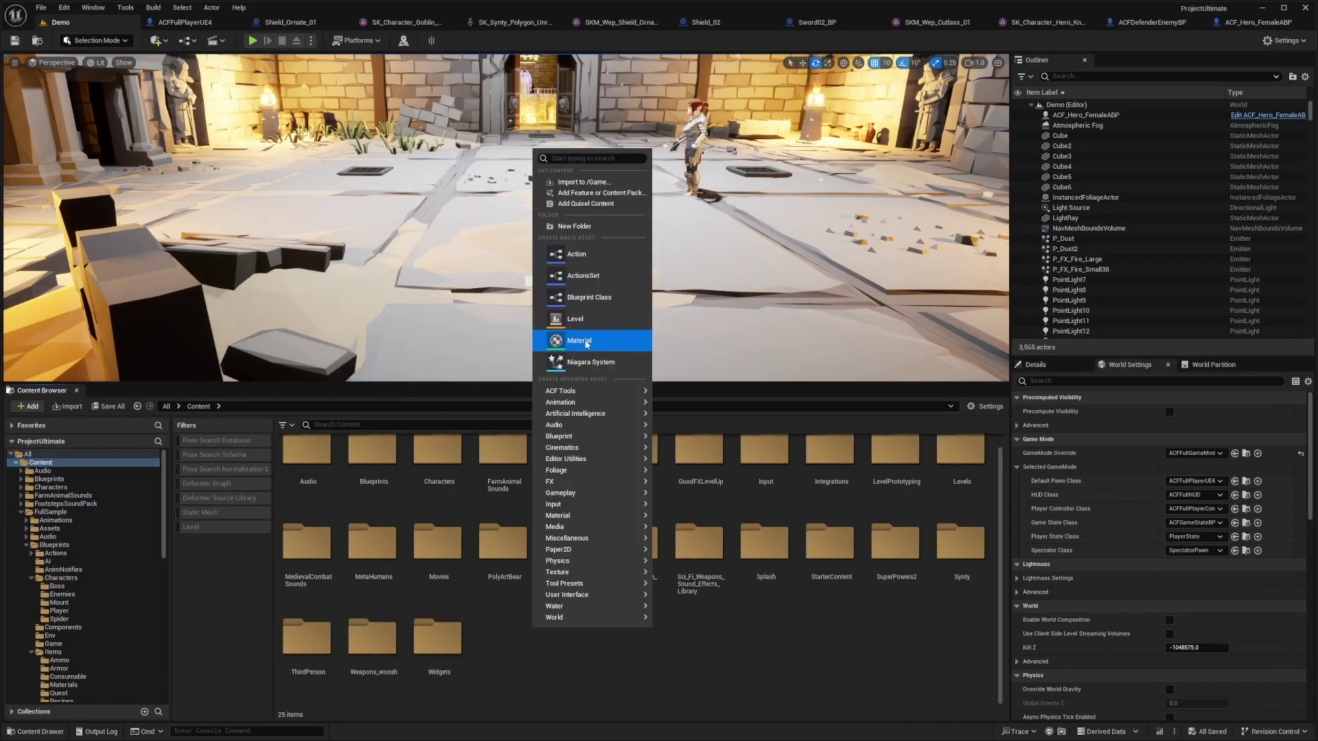
left_click(576, 341)
type("M_Transpa")
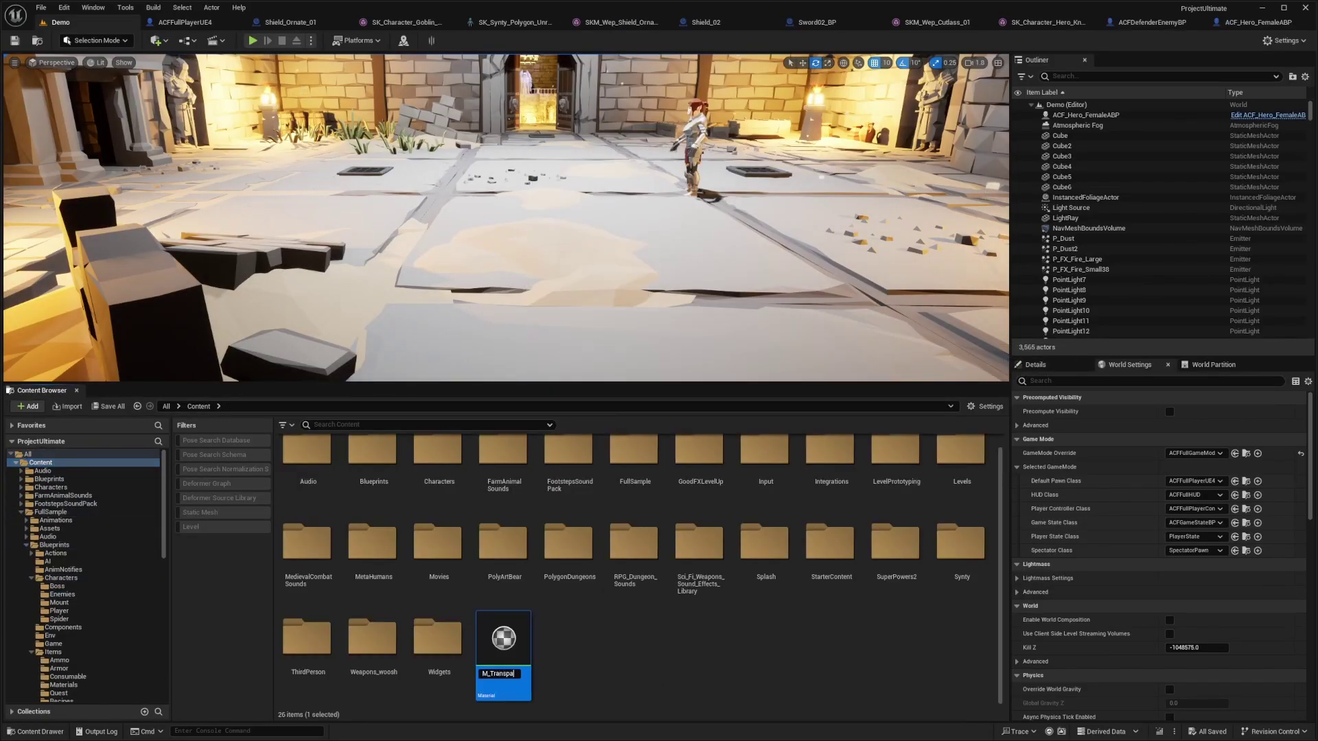
type("rent")
key("Return")
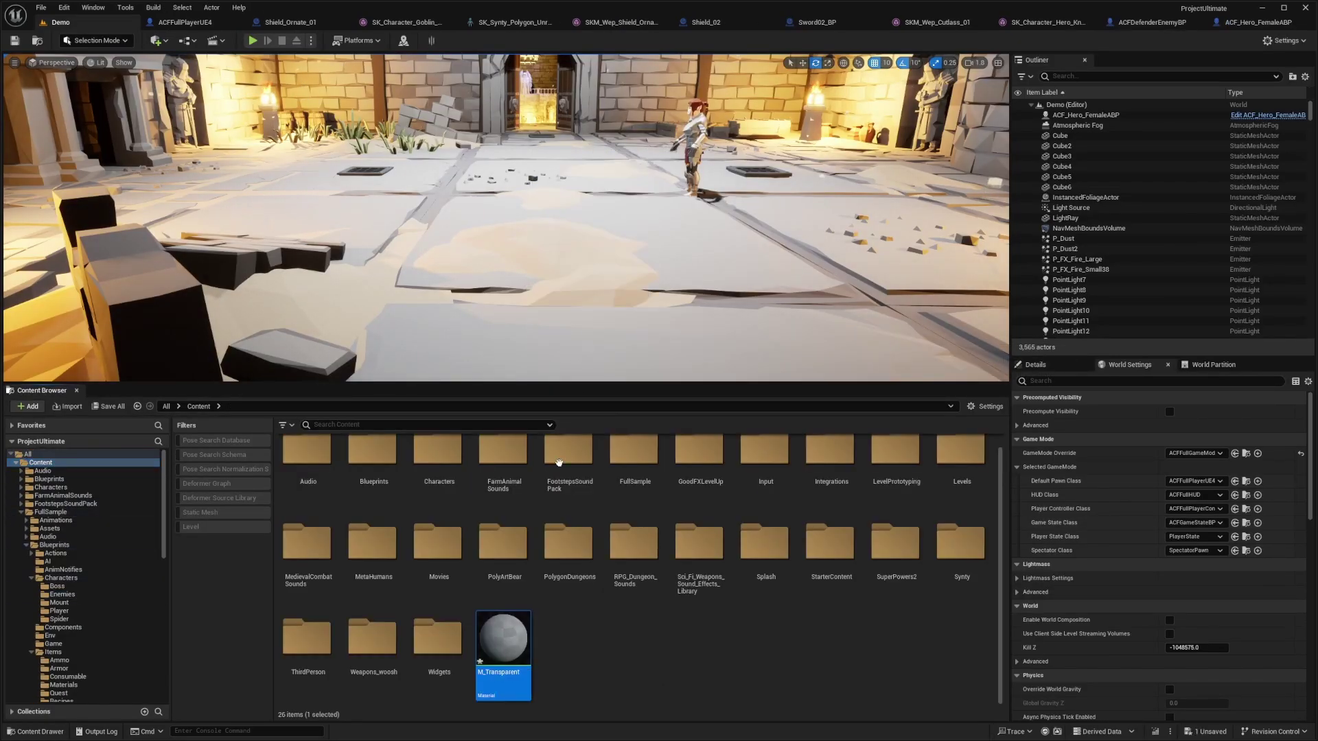
Open M_Transparent and add a constant node with value 0.0, connected to the material's Opacity input.
double_click(503, 638)
left_click(540, 317)
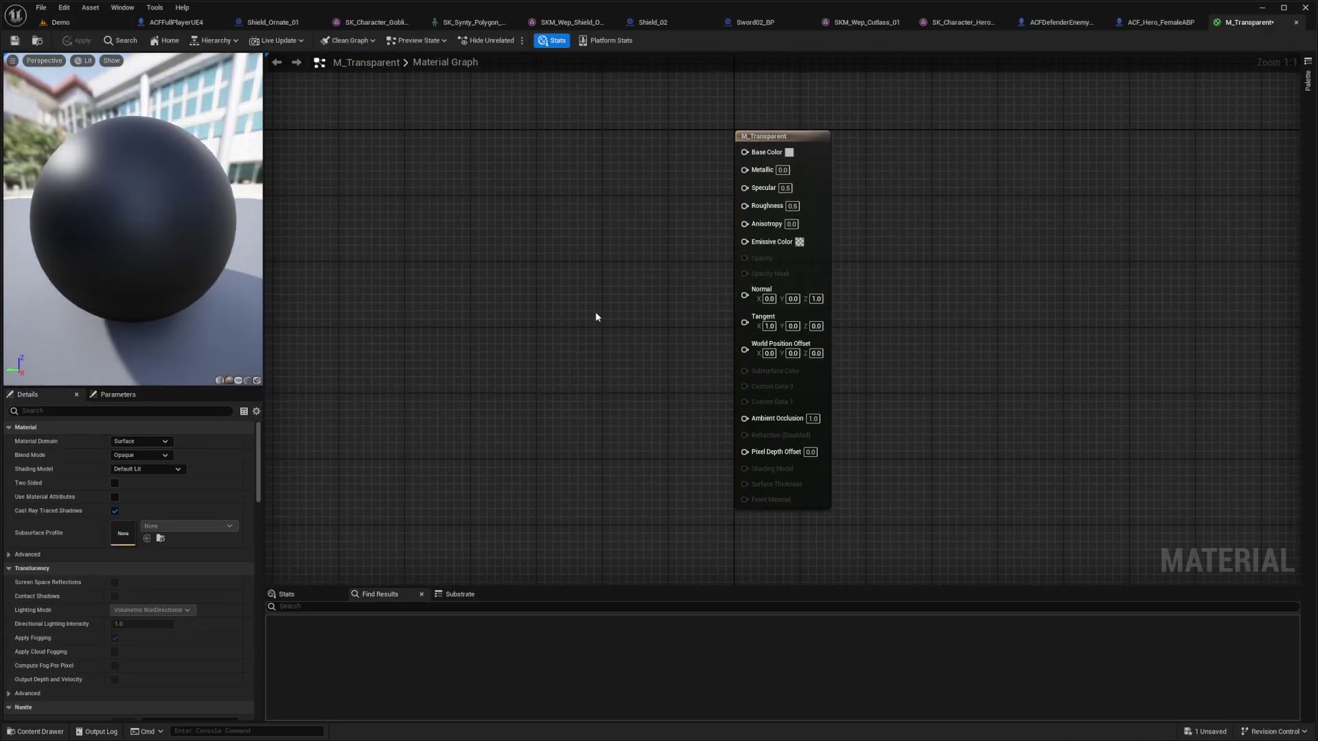
right_click(508, 287)
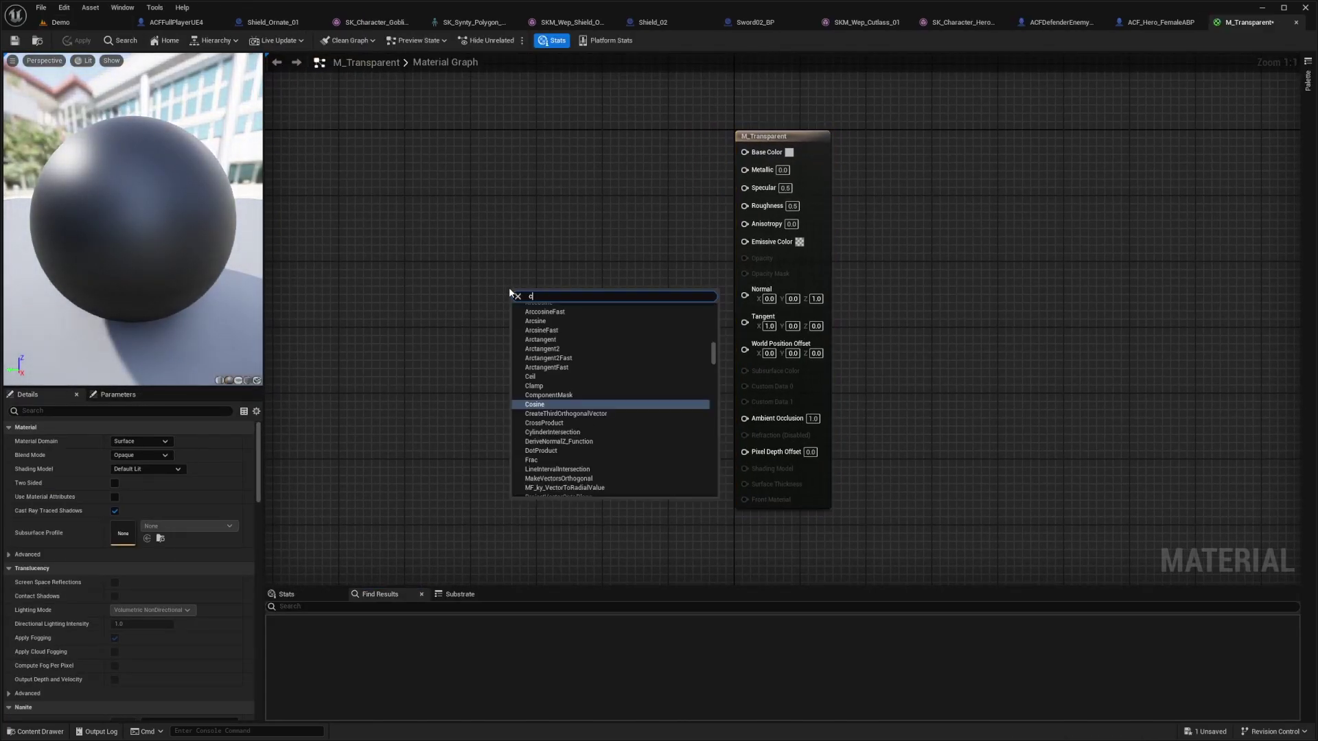
type("constant")
key("Return")
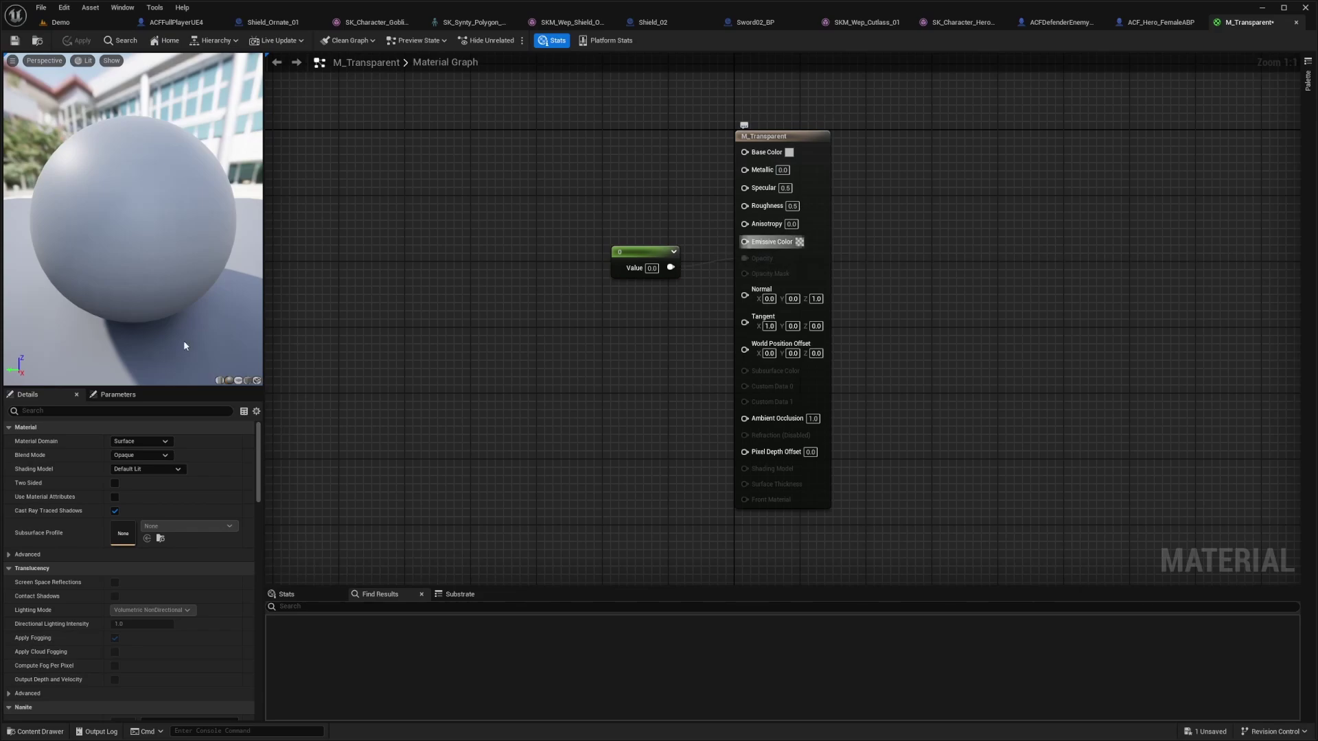
Set M_Transparent's blend mode to Translucent and apply the material changes.
left_click(133, 453)
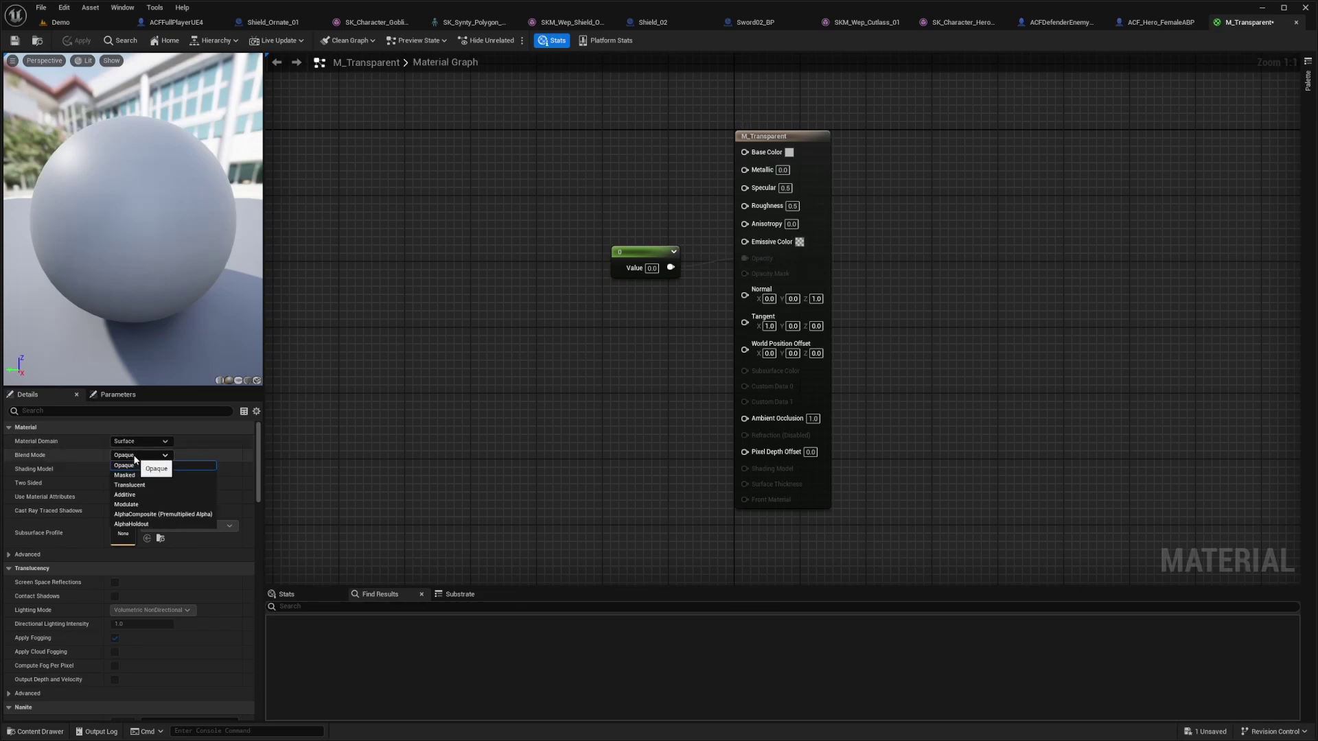
left_click(139, 485)
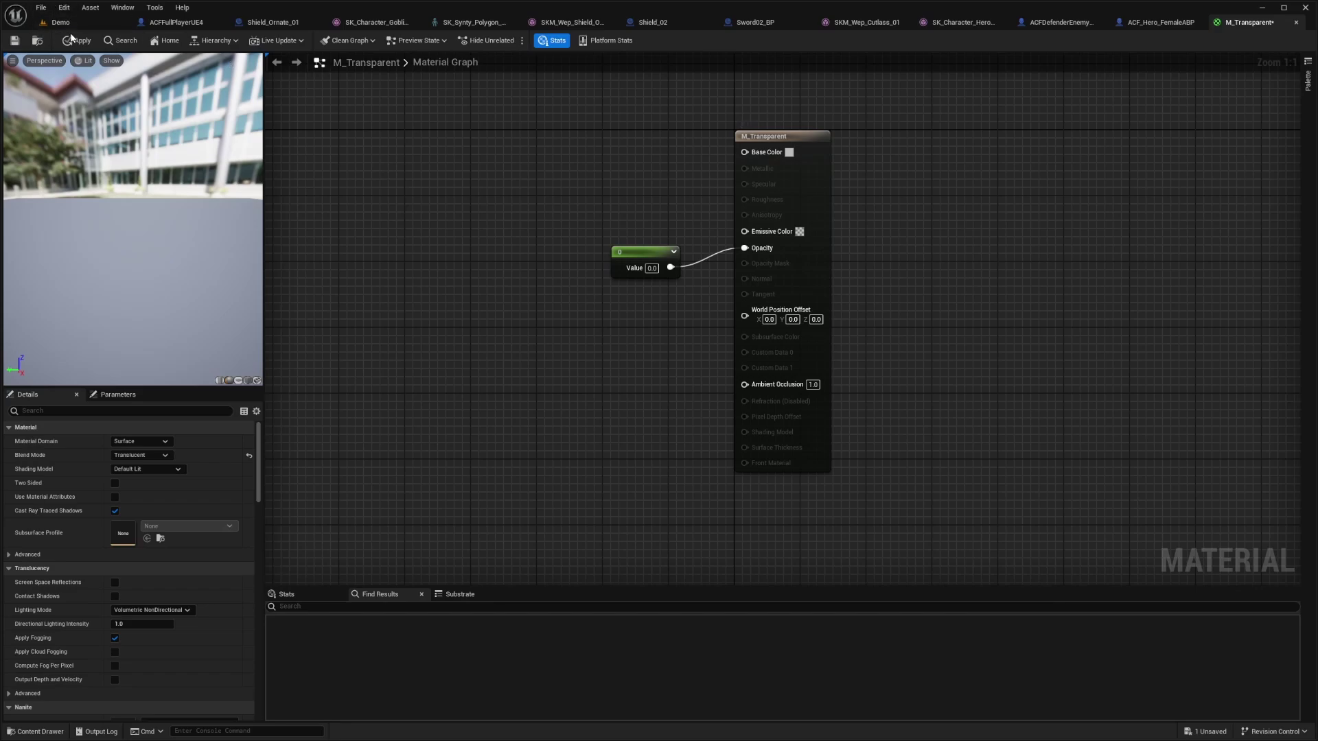
left_click(74, 41)
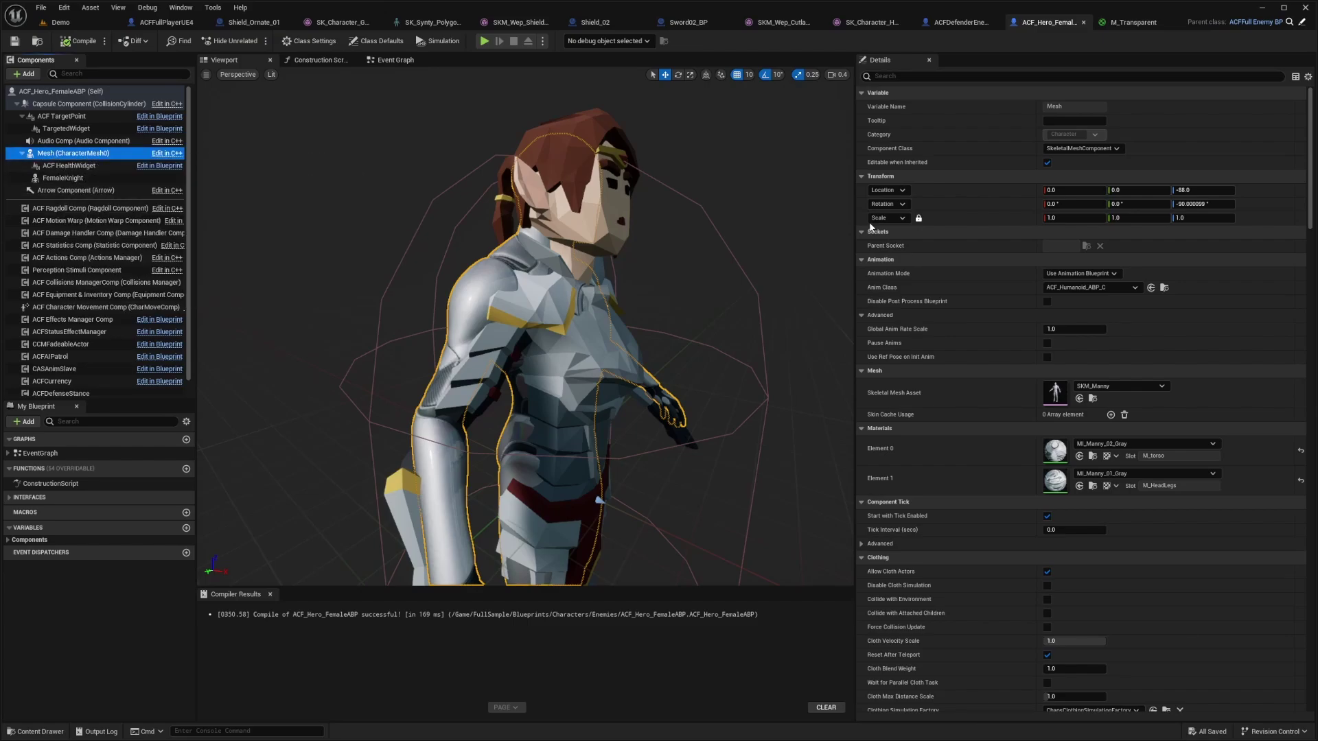
Set Element 0 of the inherited mannequin mesh in ACF_Hero_FemaleABP to M_Transparent.
left_click(1107, 446)
type("tran")
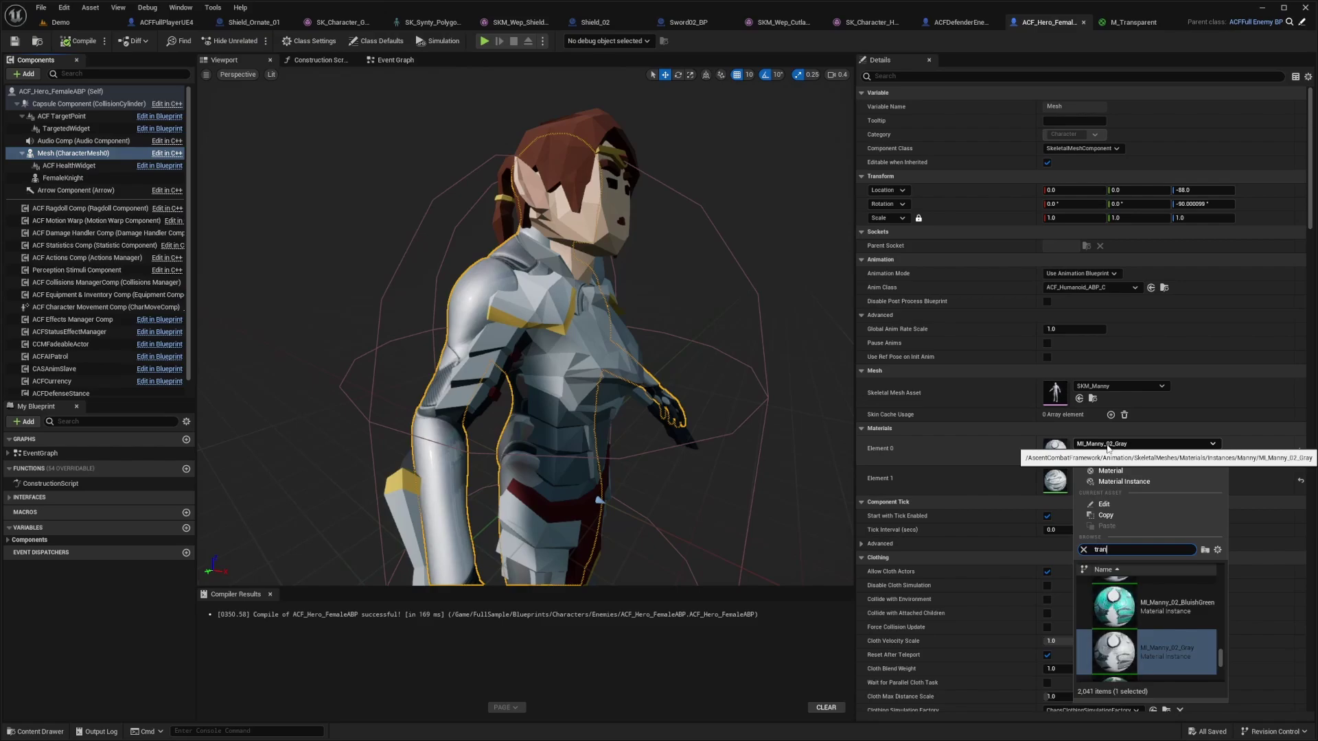
type("sparent")
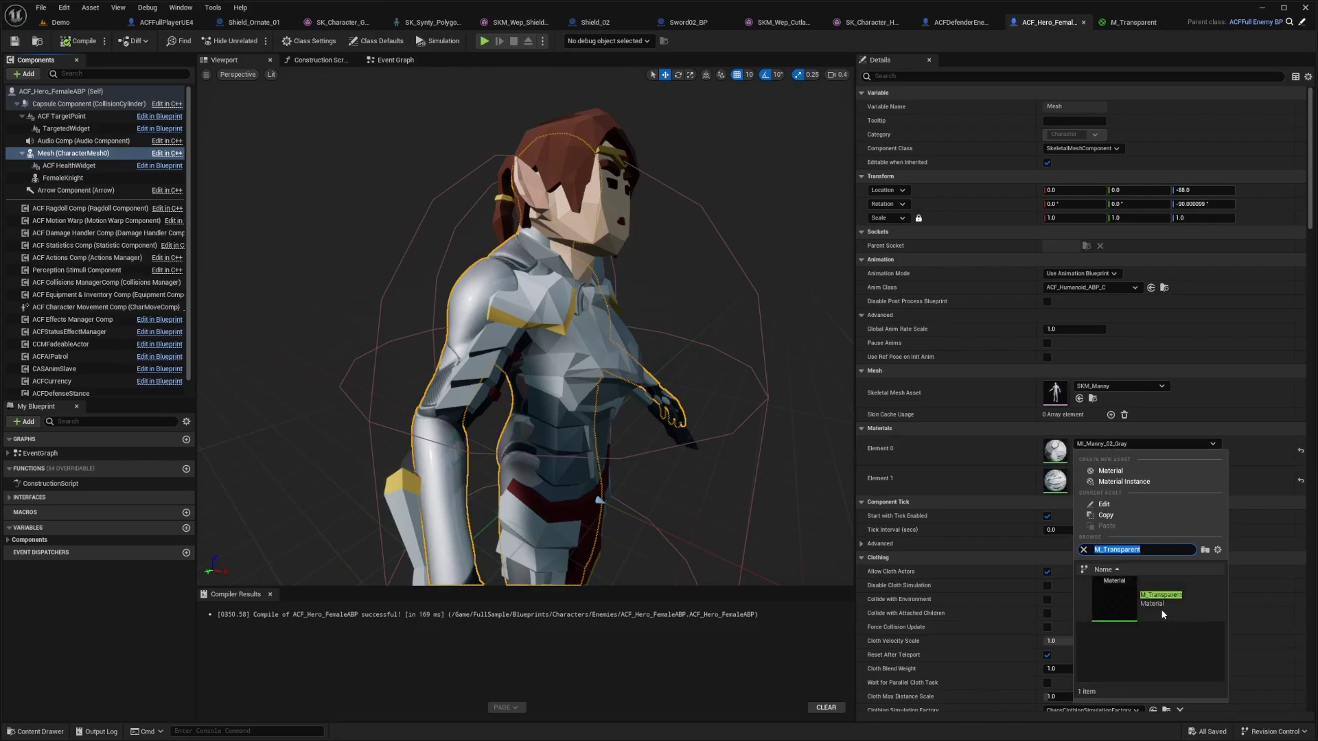
key("Return")
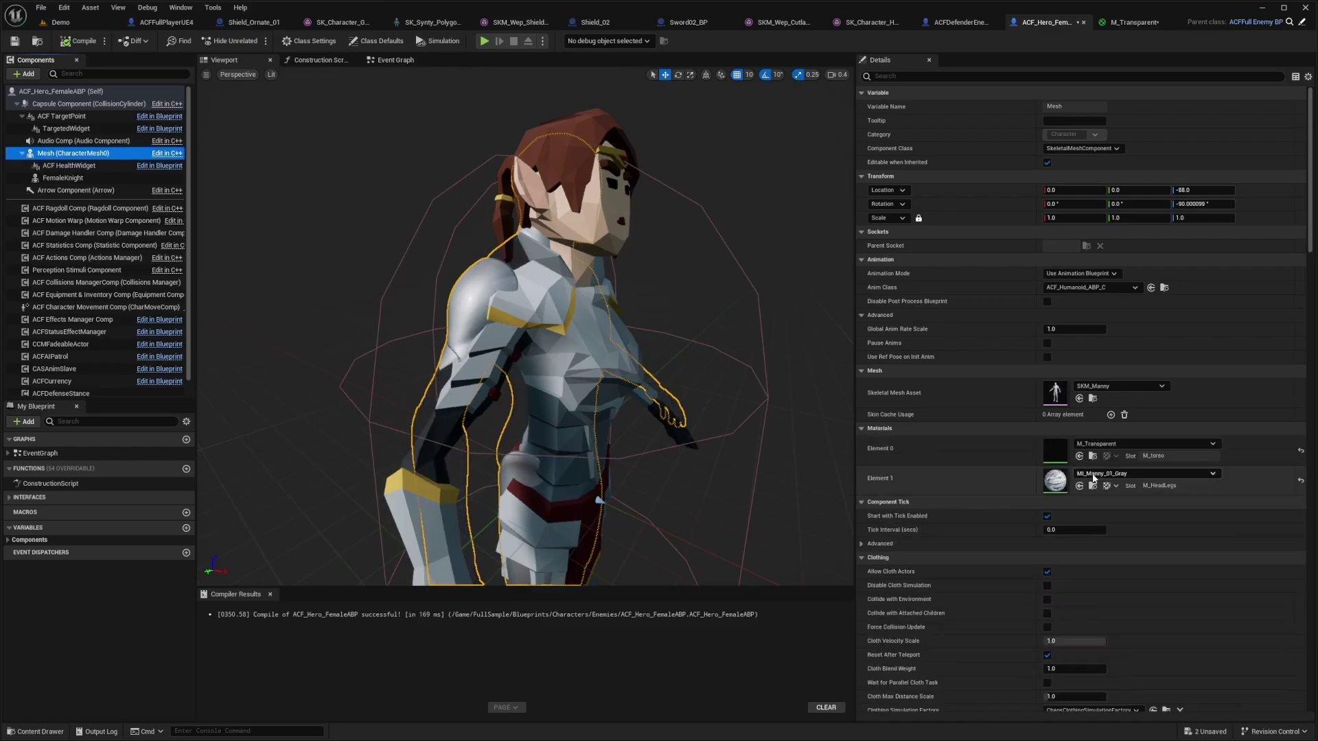
Set Element 1 of the inherited mannequin mesh in ACF_Hero_FemaleABP to M_Transparent and compile the blueprint.
left_click(1139, 474)
left_click(1101, 361)
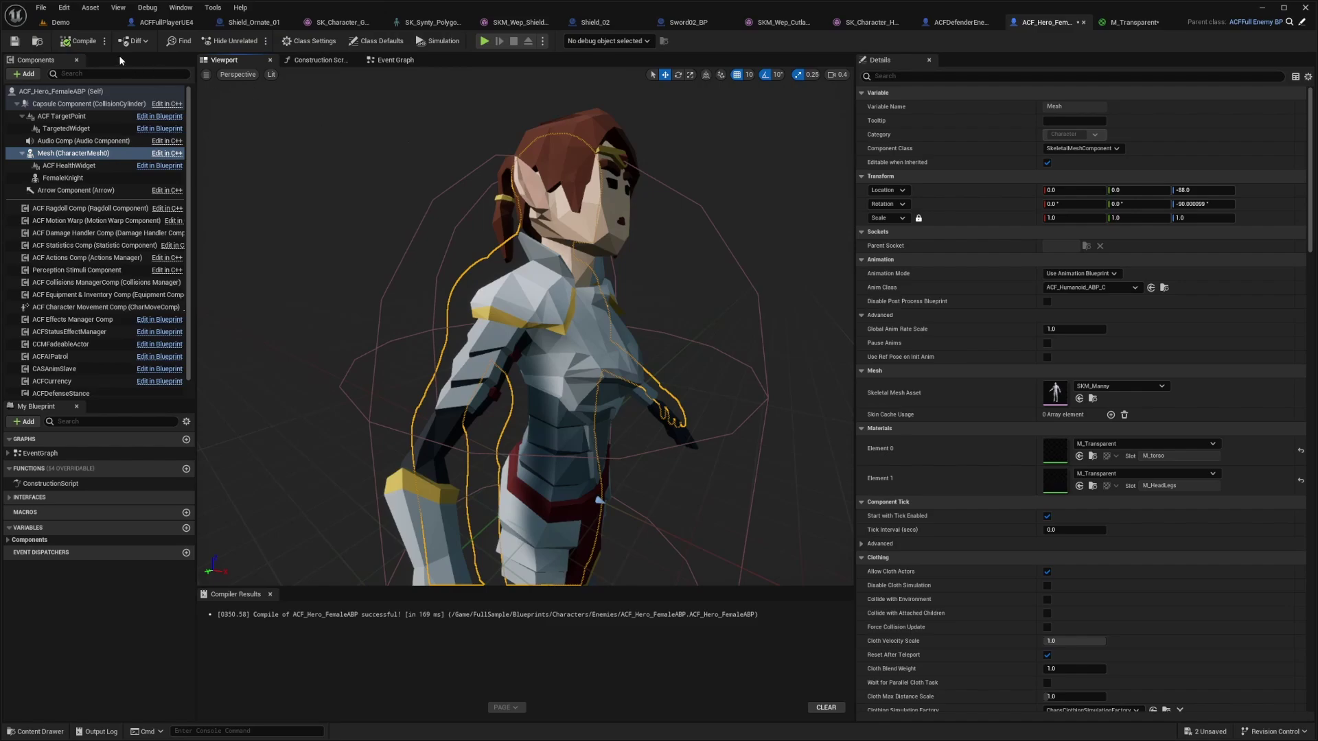
left_click(84, 42)
Play-test the Demo level in full screen and equip the SHIELD in place of the second Base Melee Weapon from the inventory.
left_click(74, 28)
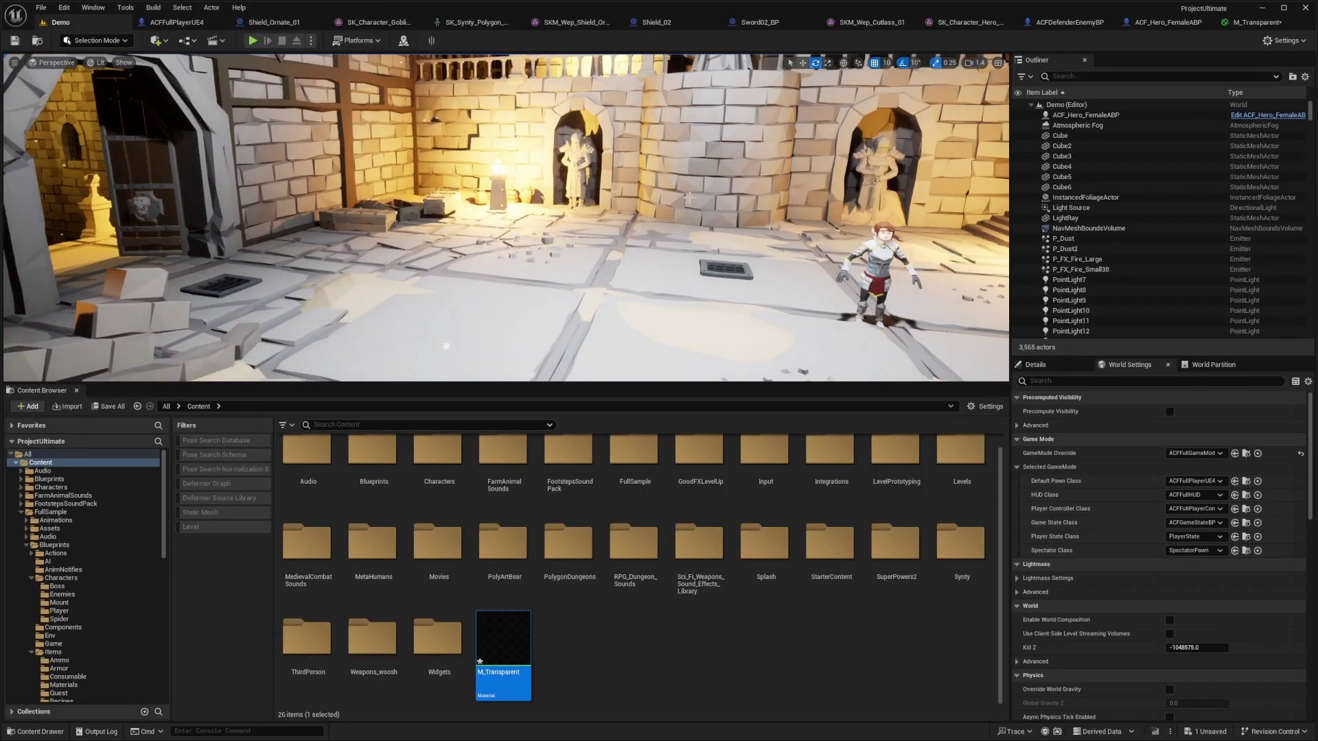
key("F11")
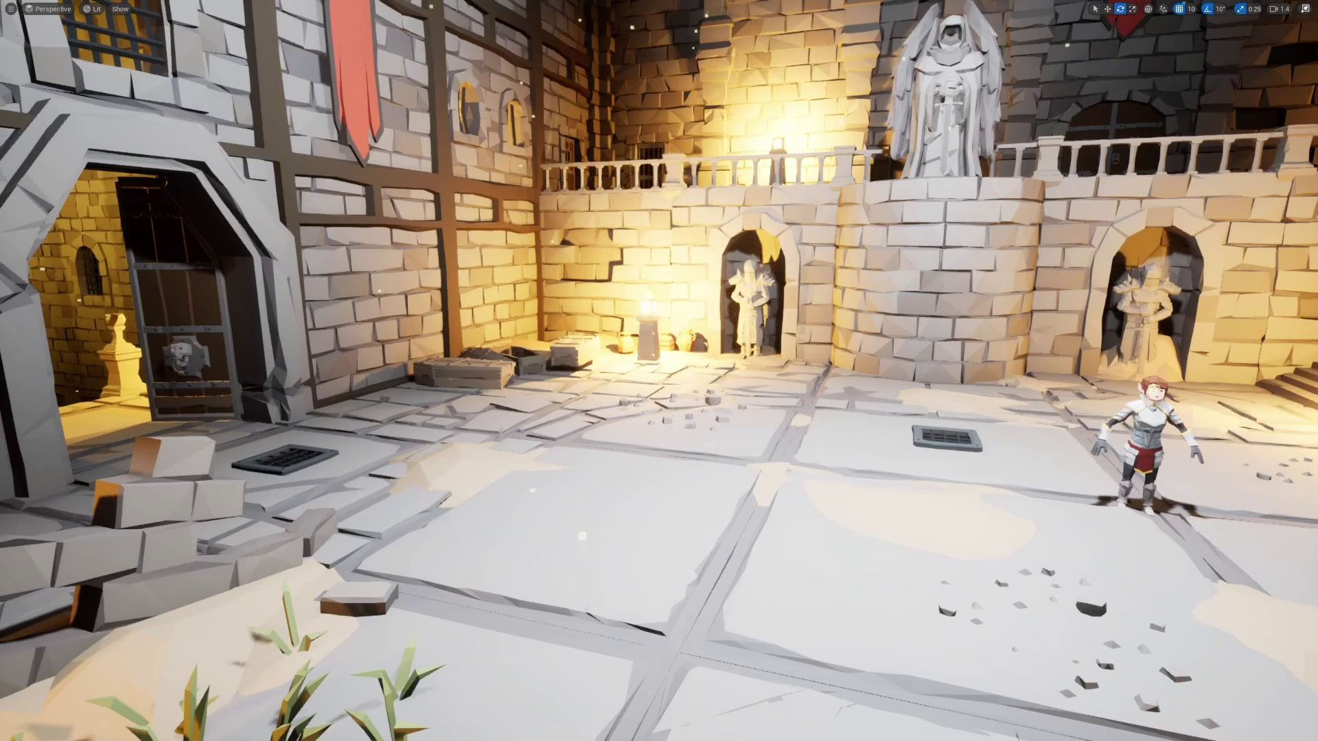
key("alt+p")
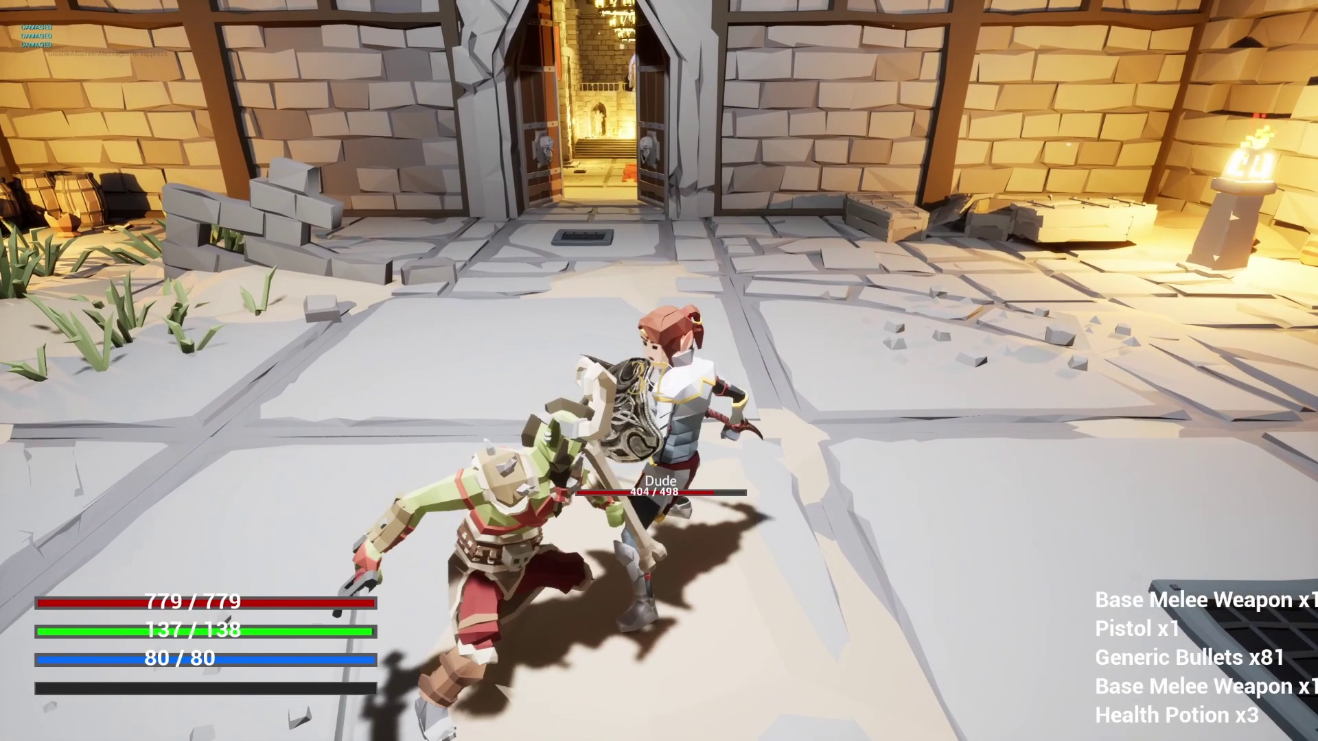
key("i")
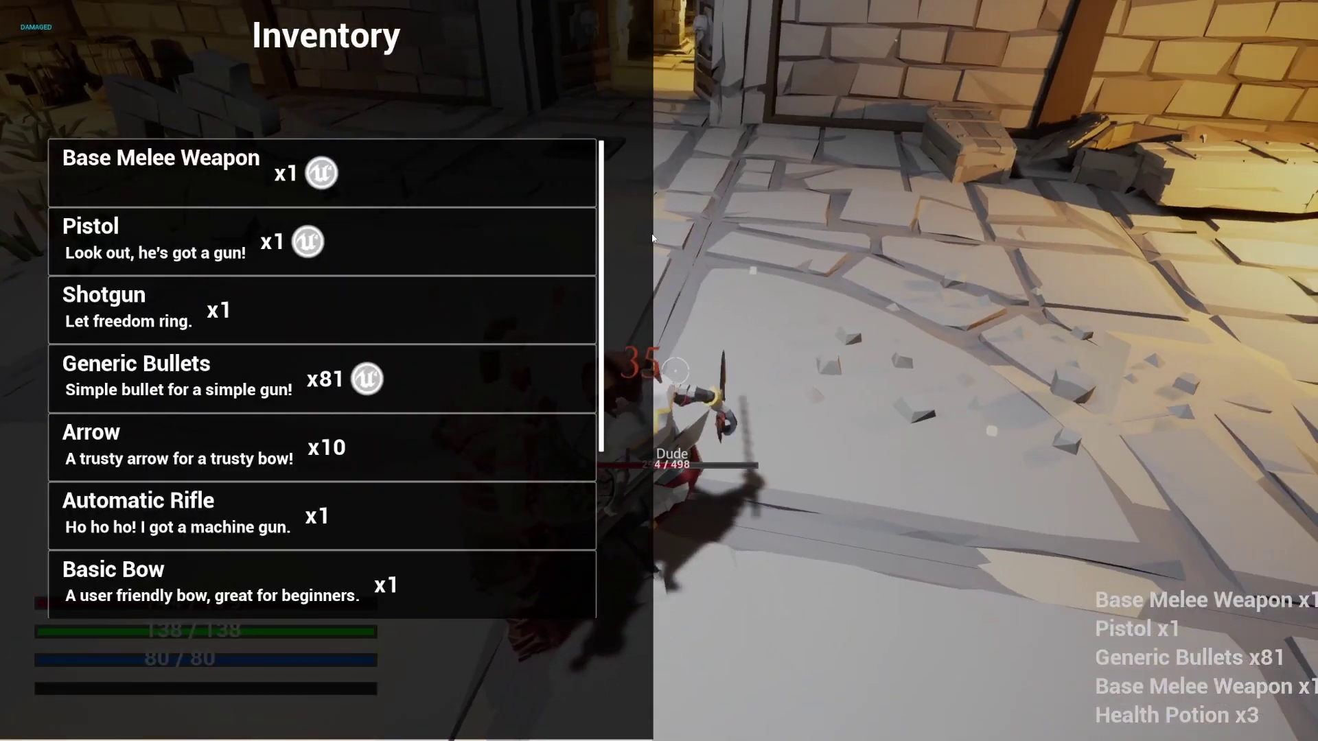
scroll(368, 303, "down", 4)
right_click(662, 378)
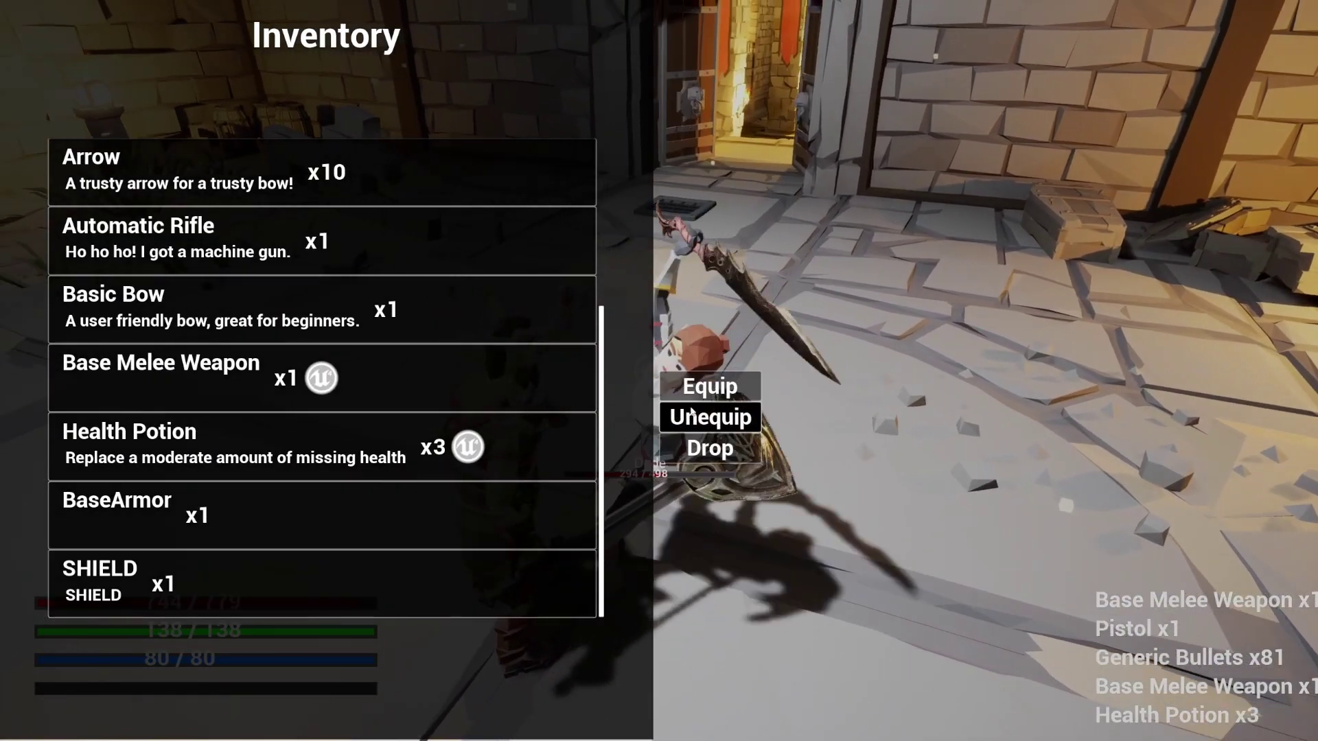
left_click(691, 412)
key("i")
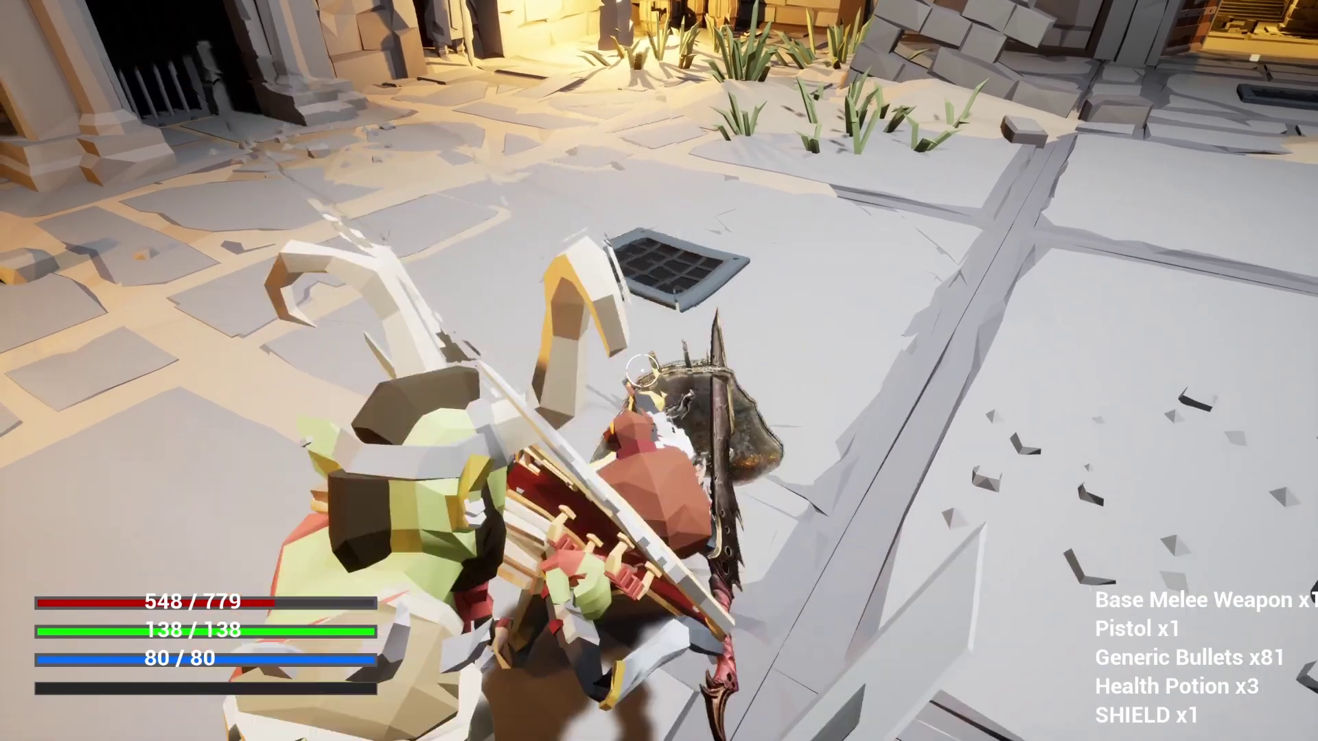
Fight the female knight with sword and shield to check attacks and blocking, and end the play session.
left_click(642, 370)
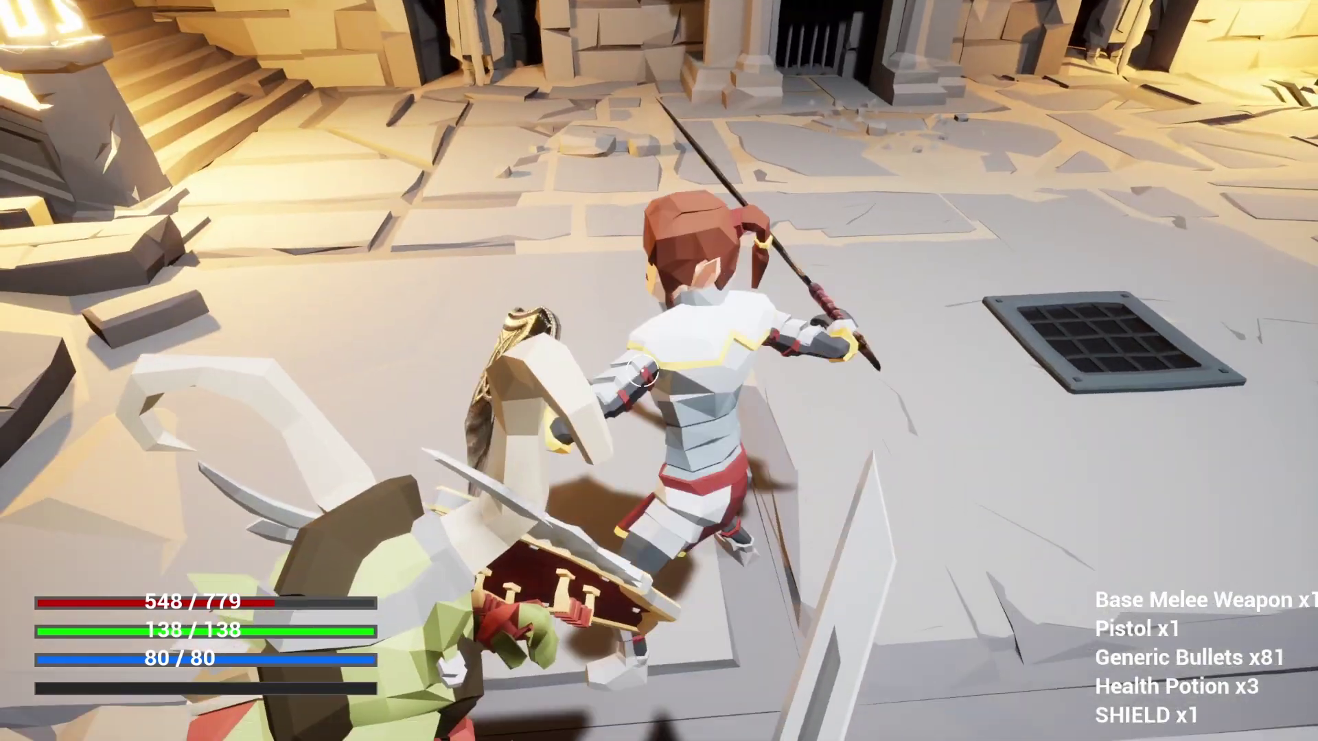
key("s")
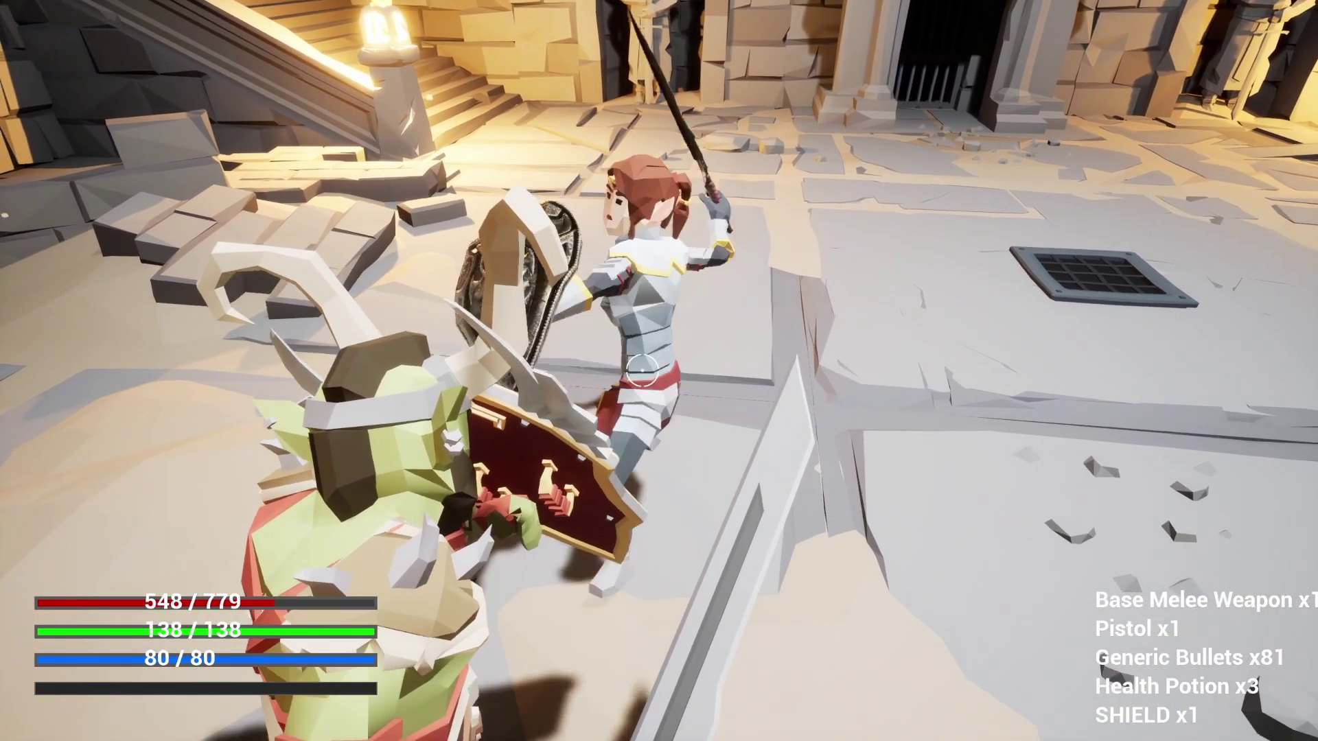
left_click(642, 370)
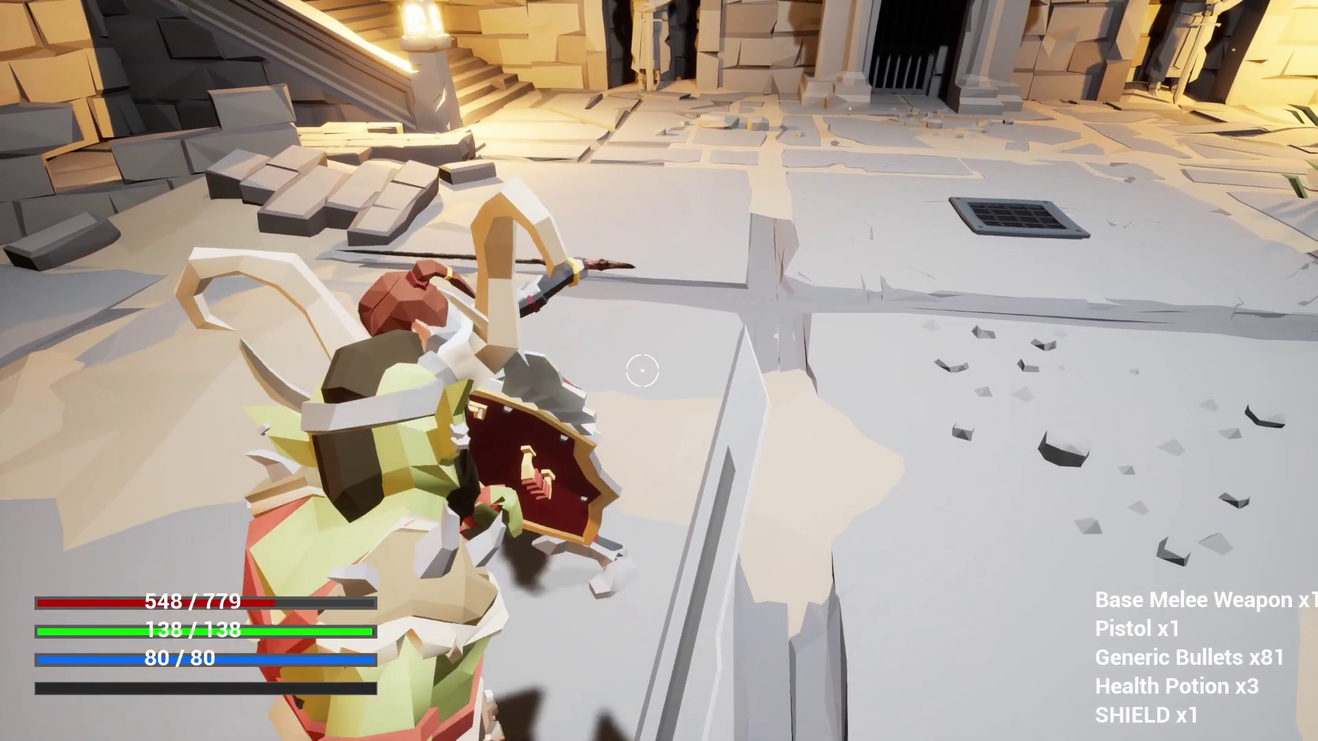
left_click(642, 370)
left_click(642, 371)
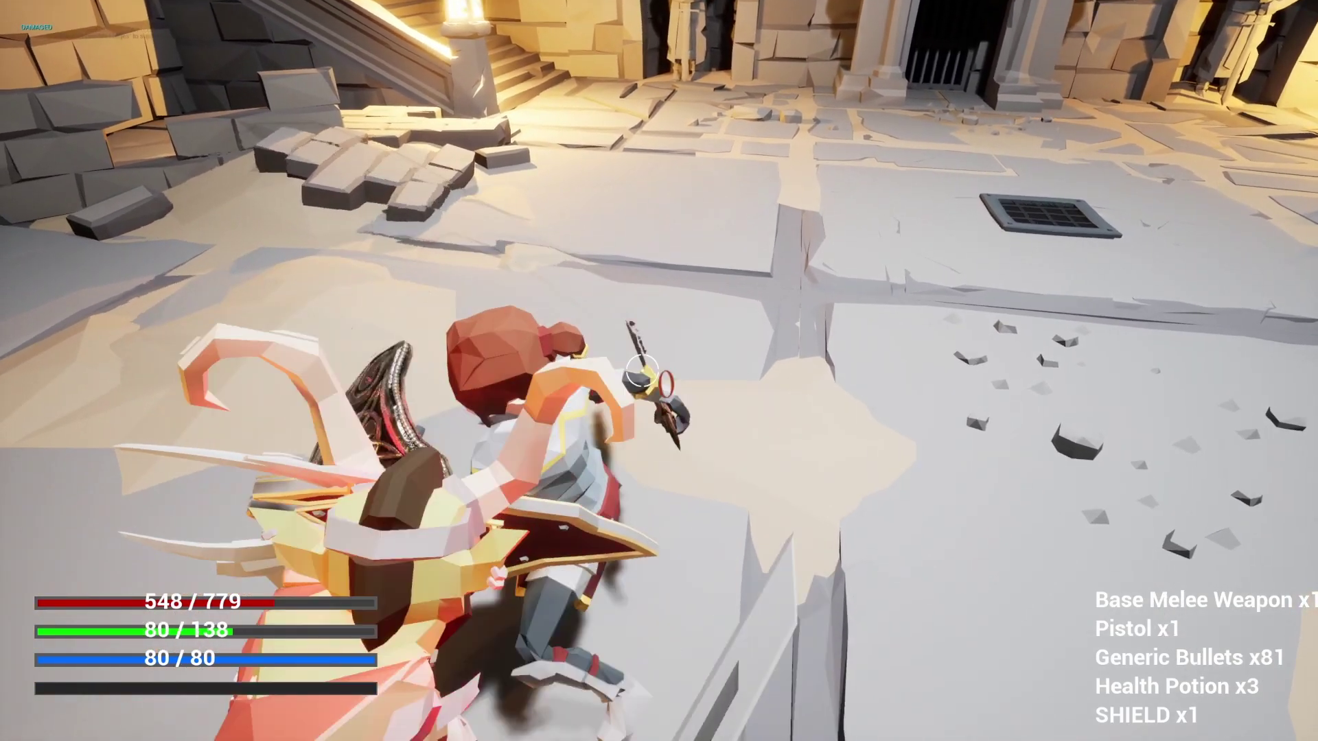
key("s")
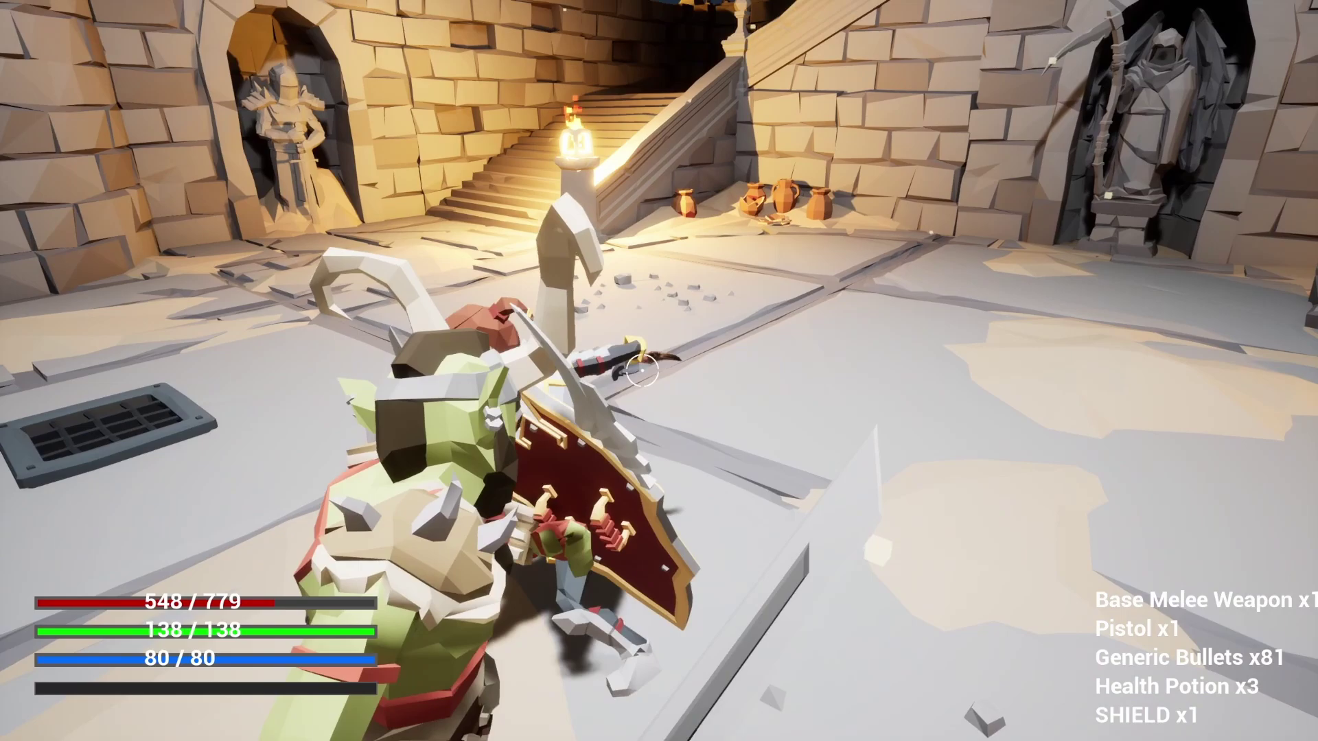
left_click(641, 371)
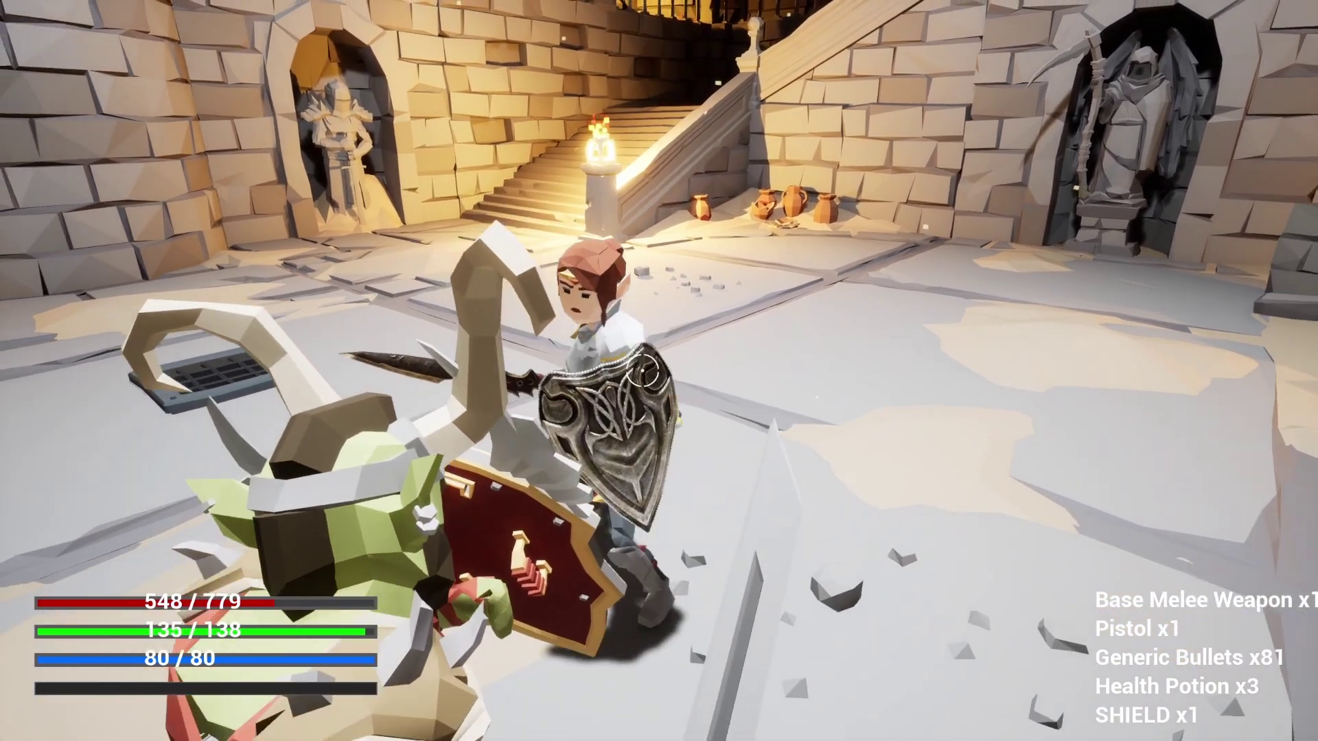
left_click(642, 370)
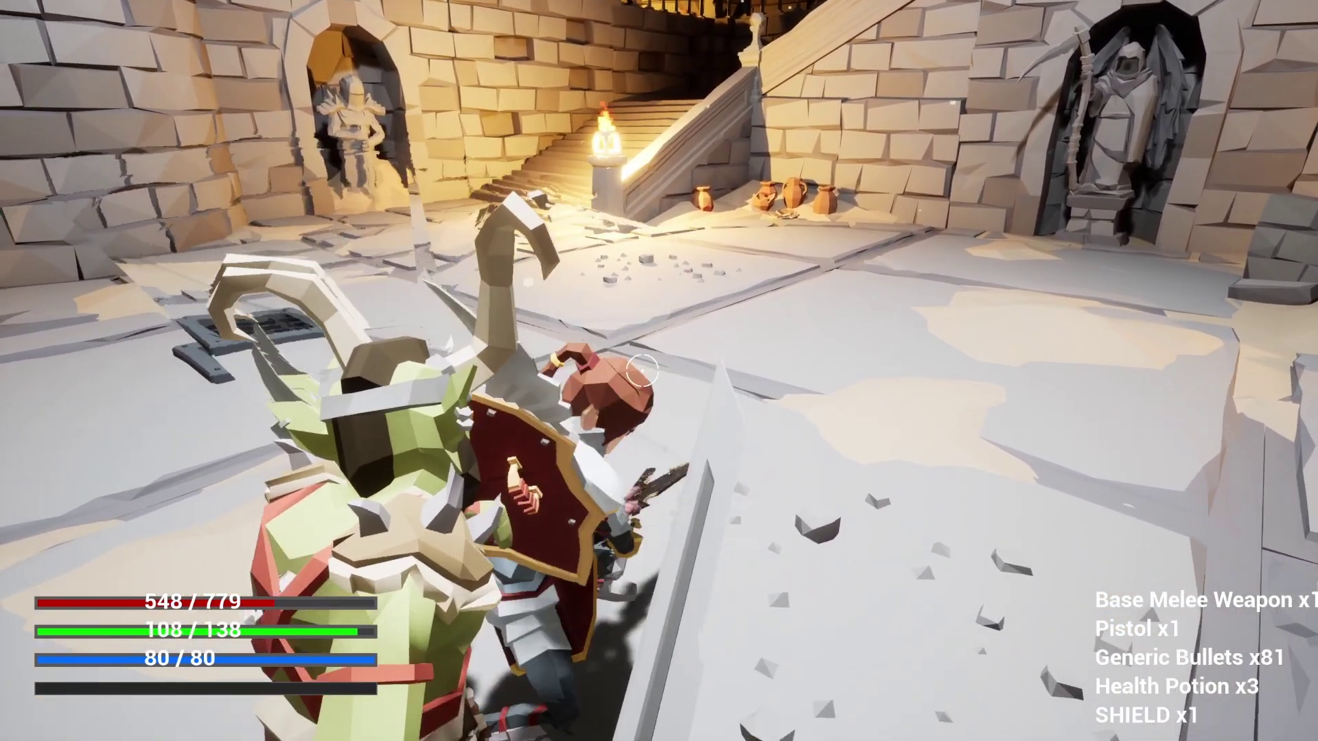
left_click(642, 371)
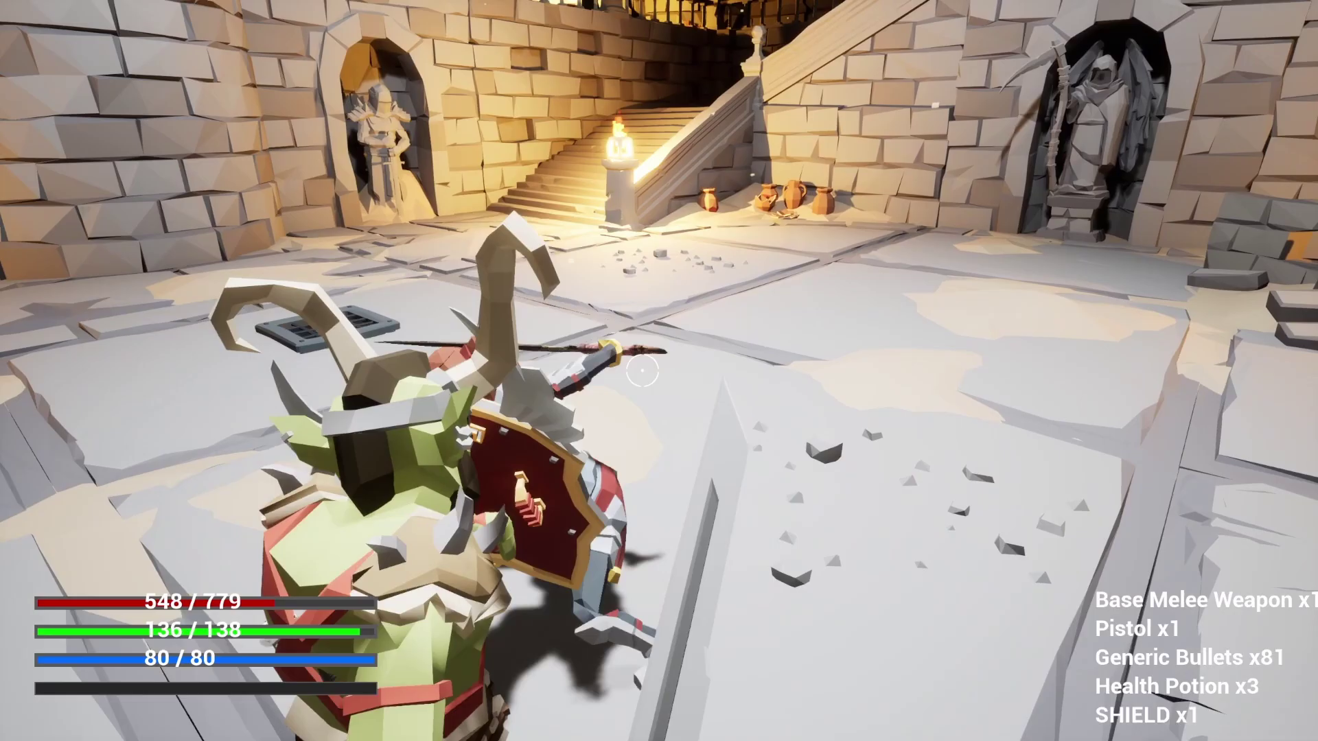
left_click(642, 370)
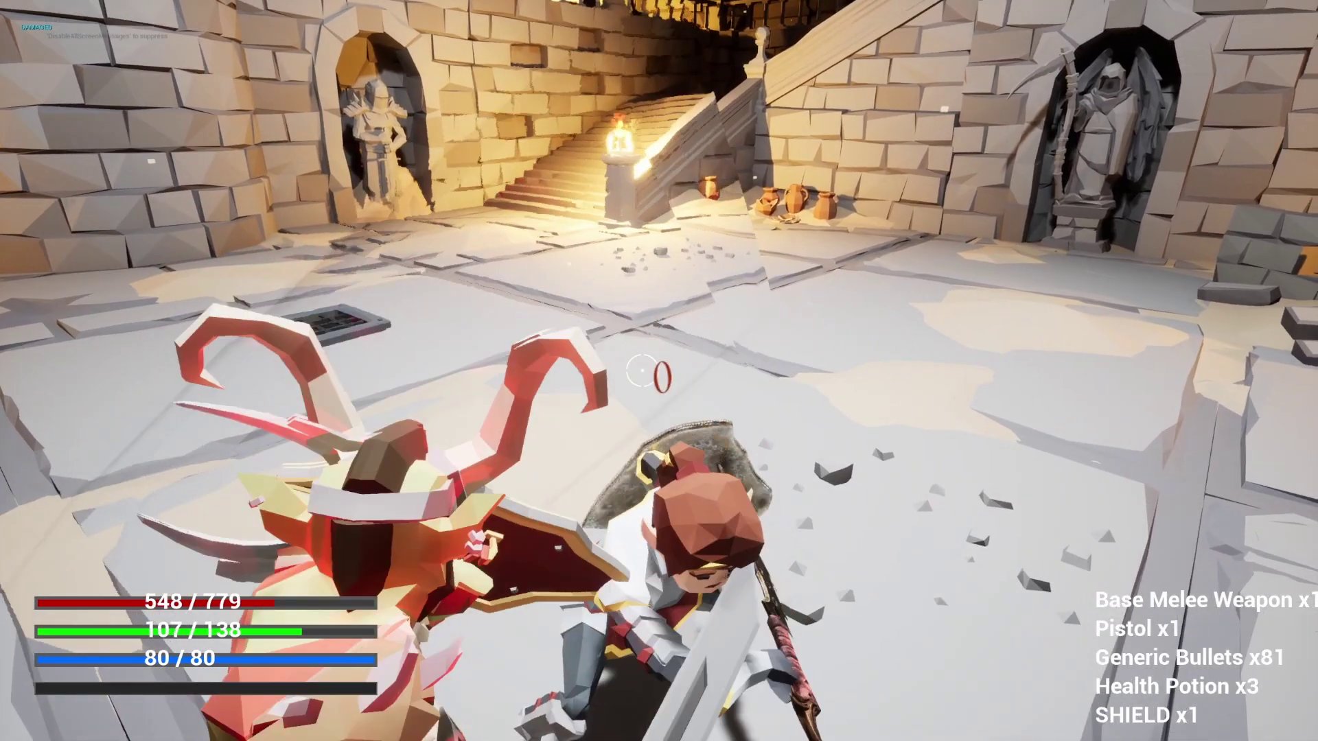
left_click(642, 370)
key("Escape")
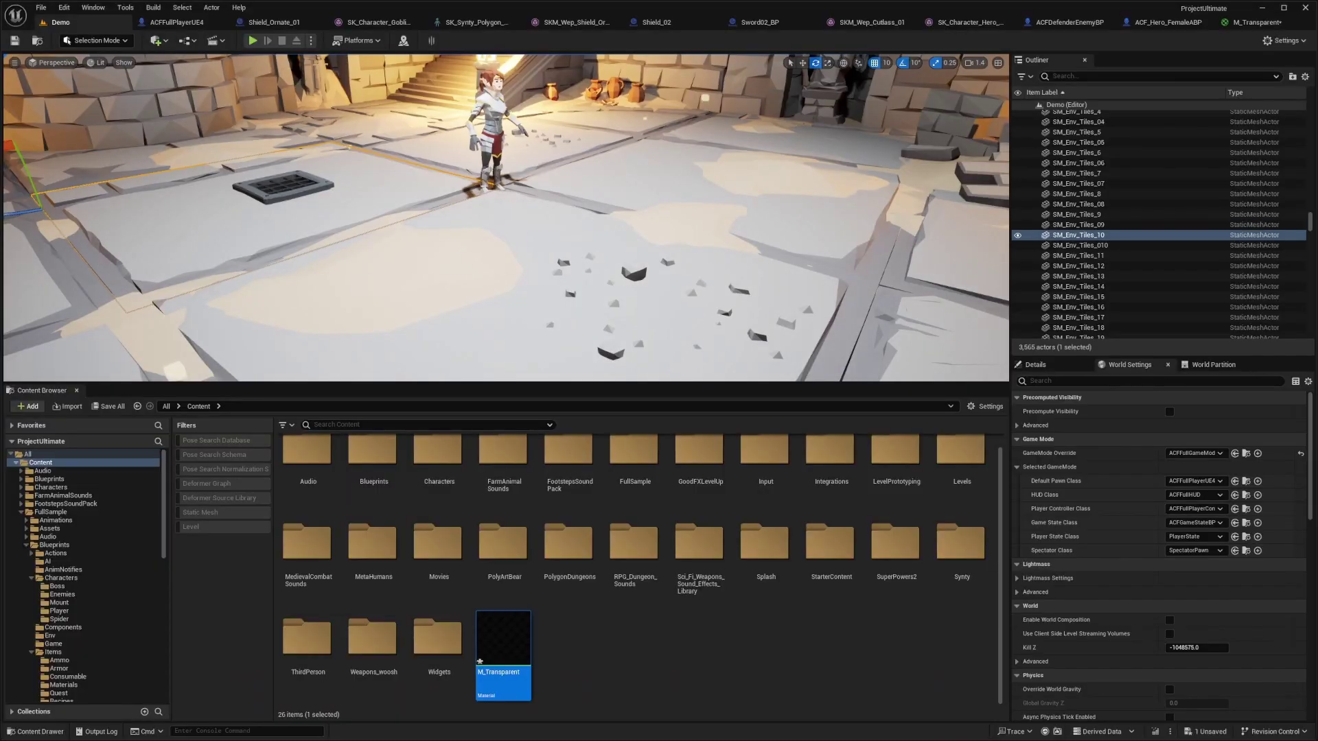
Examine the Actions.Block entry of ACF_Player_AS, the actions set used by the ACF Actions component in ACFFullPlayerUE4.
left_click(177, 22)
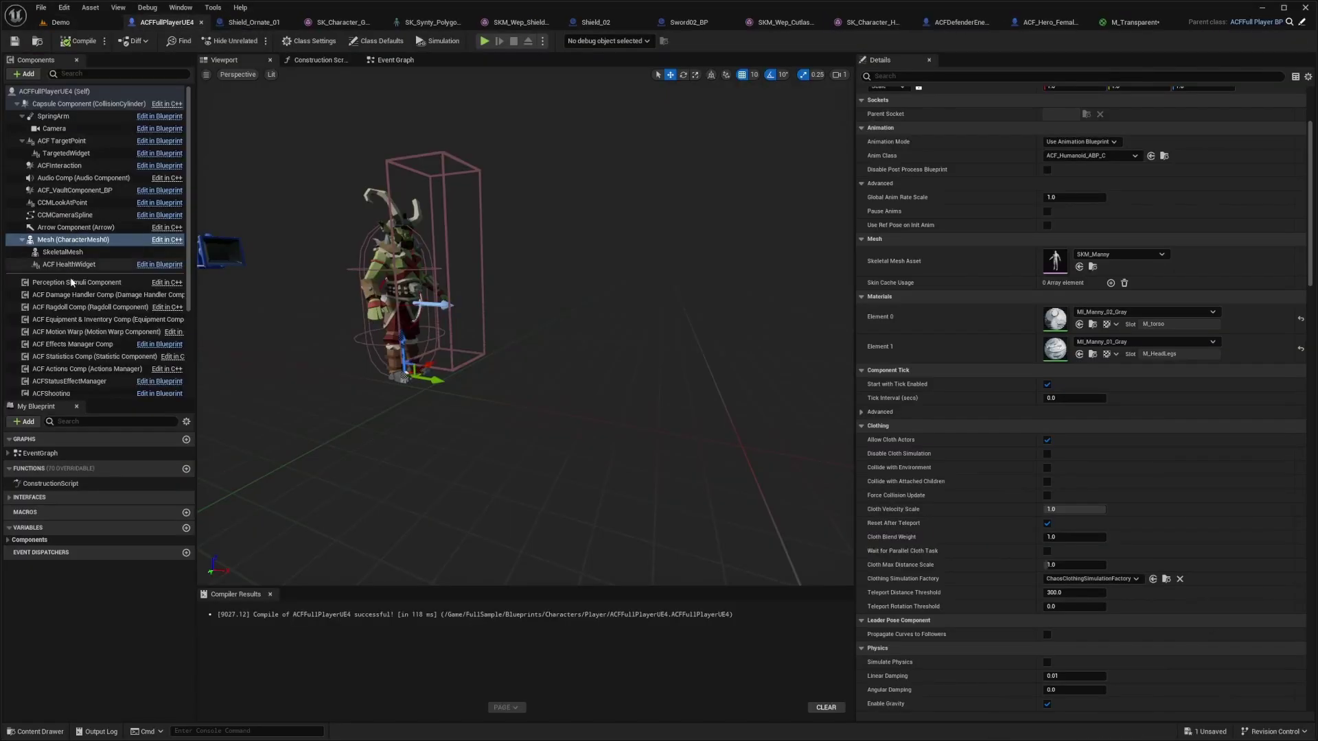
scroll(96, 300, "down", 2)
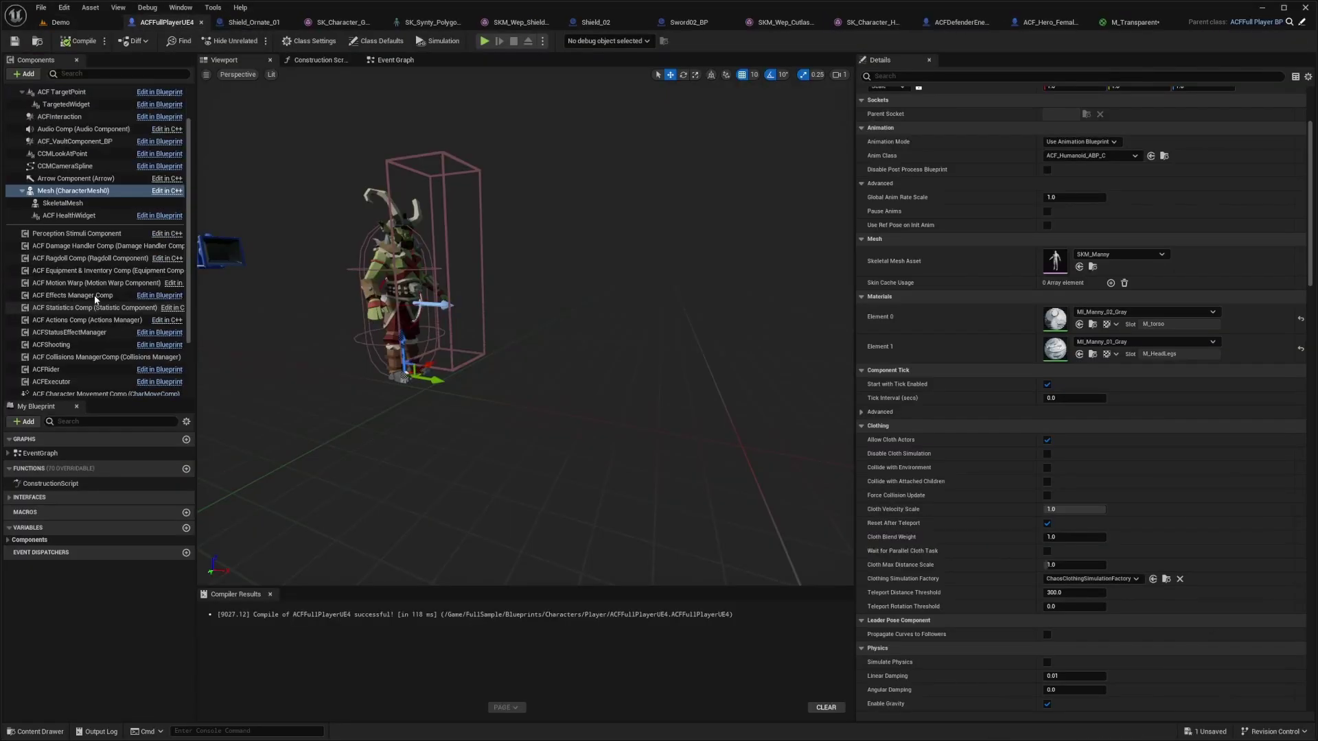
left_click(68, 320)
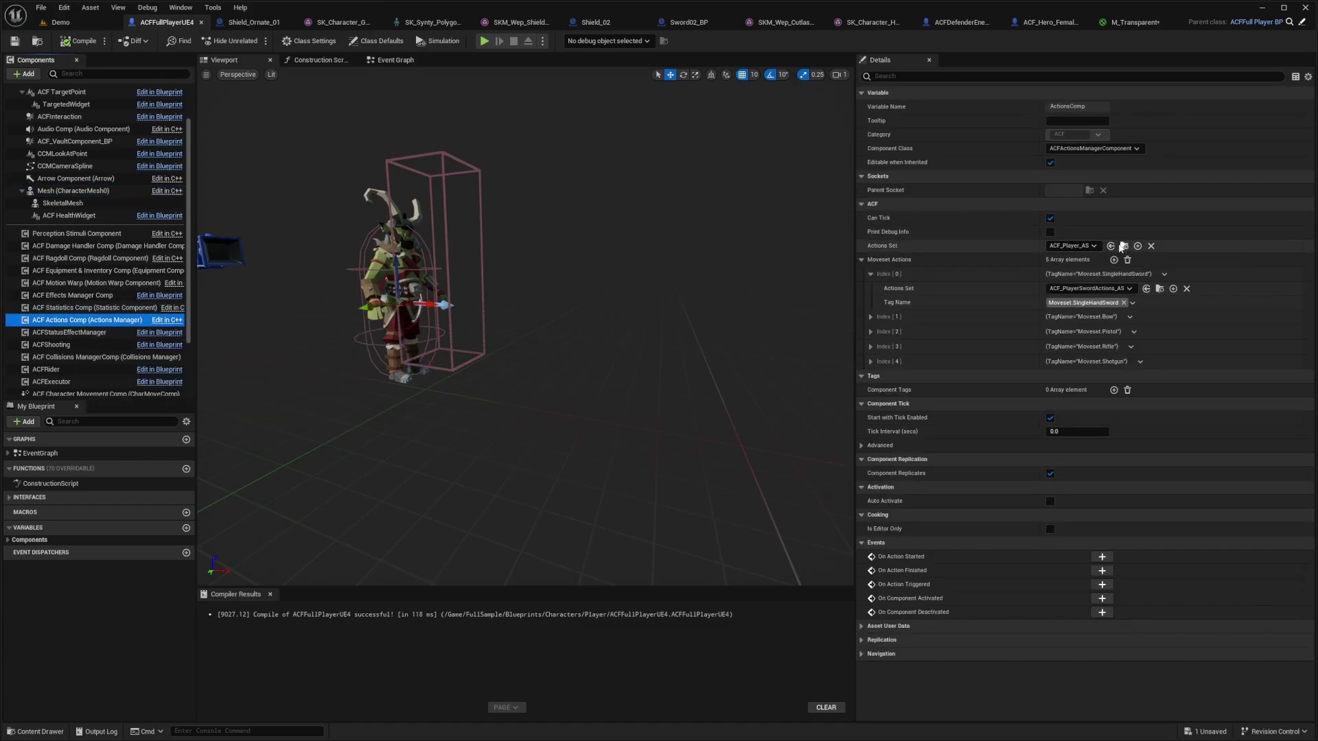
left_click(1123, 247)
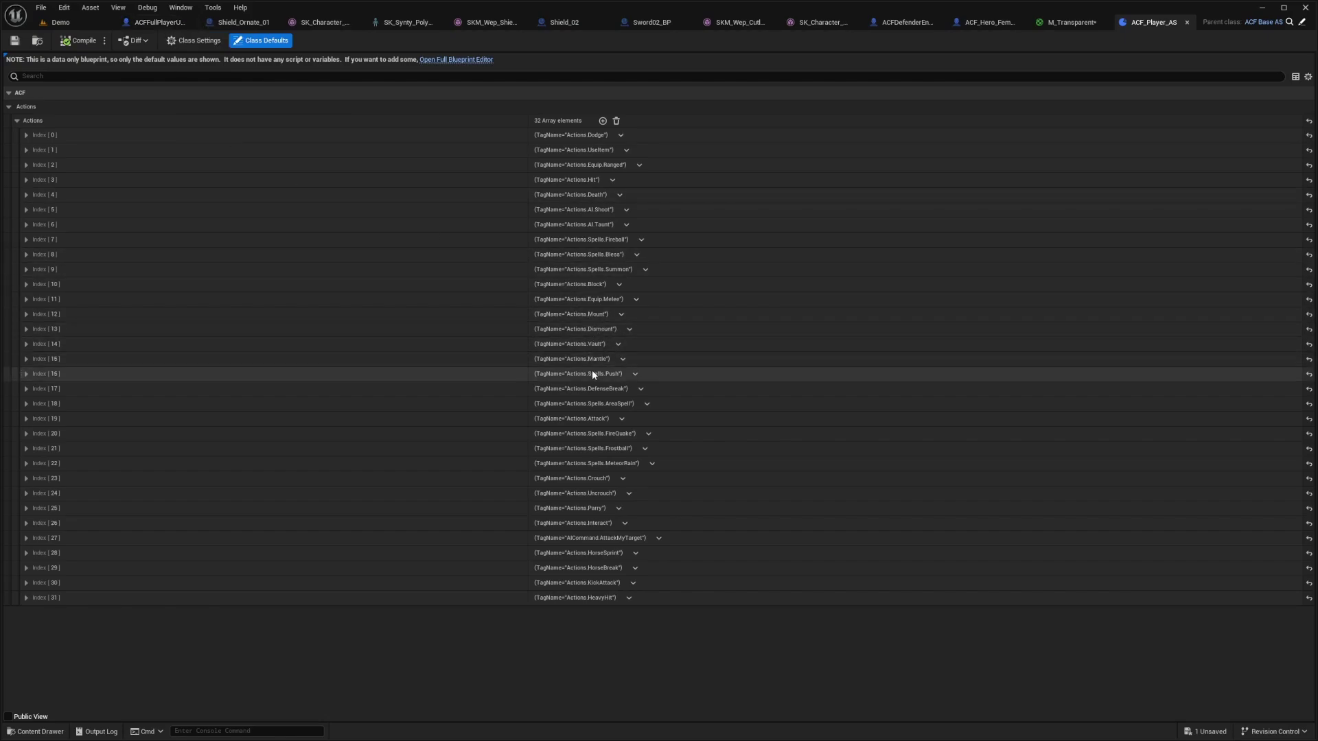
left_click(26, 284)
left_click(32, 329)
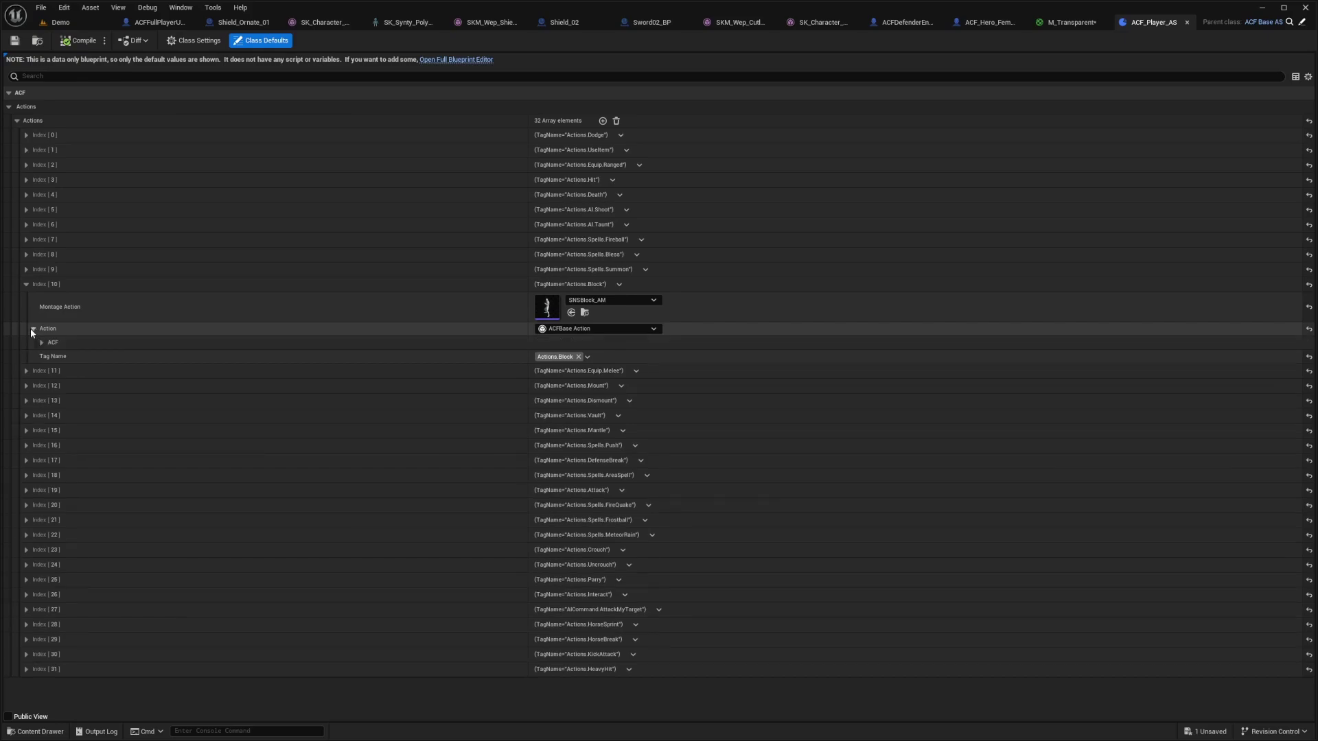
left_click(42, 343)
left_click(50, 357)
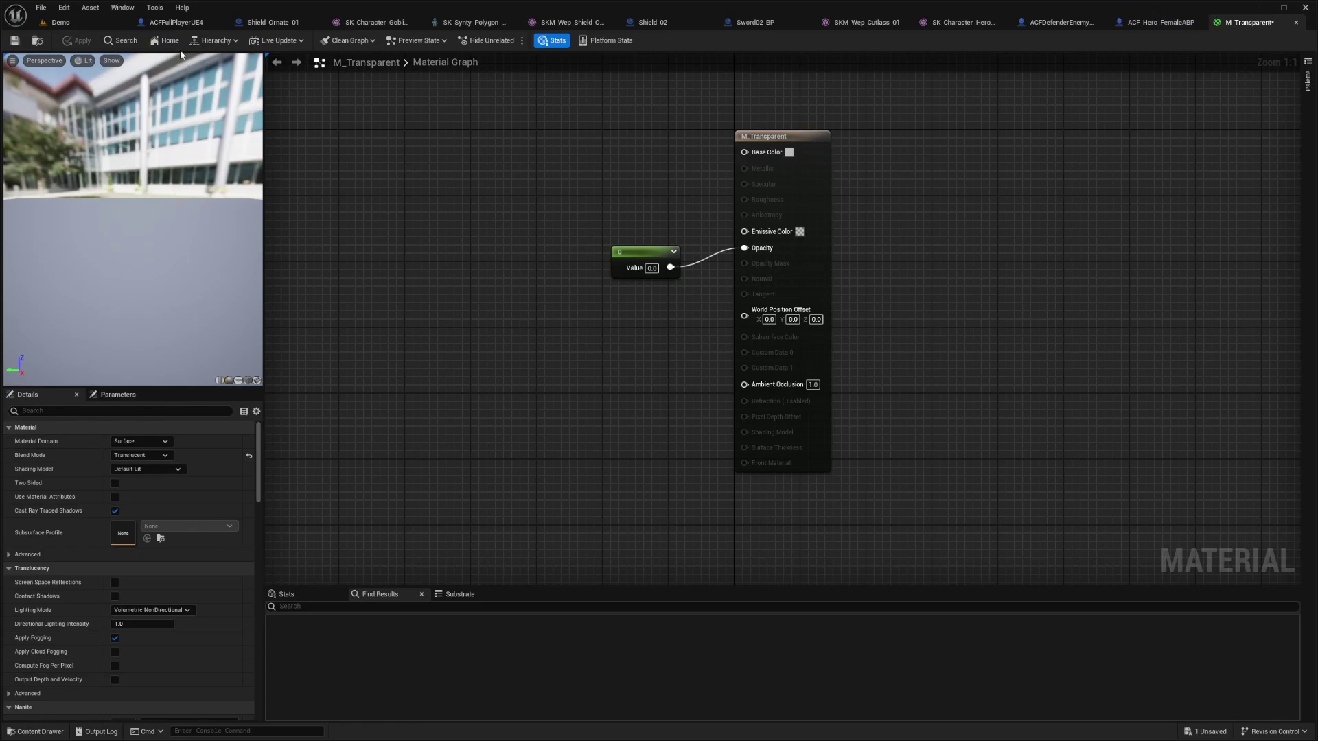
Set the Damaged Statistic Multiplier of the ACFBlock component in Shield_Ornate_01 to 0.0 and compile the blueprint.
left_click(74, 25)
left_click(147, 464)
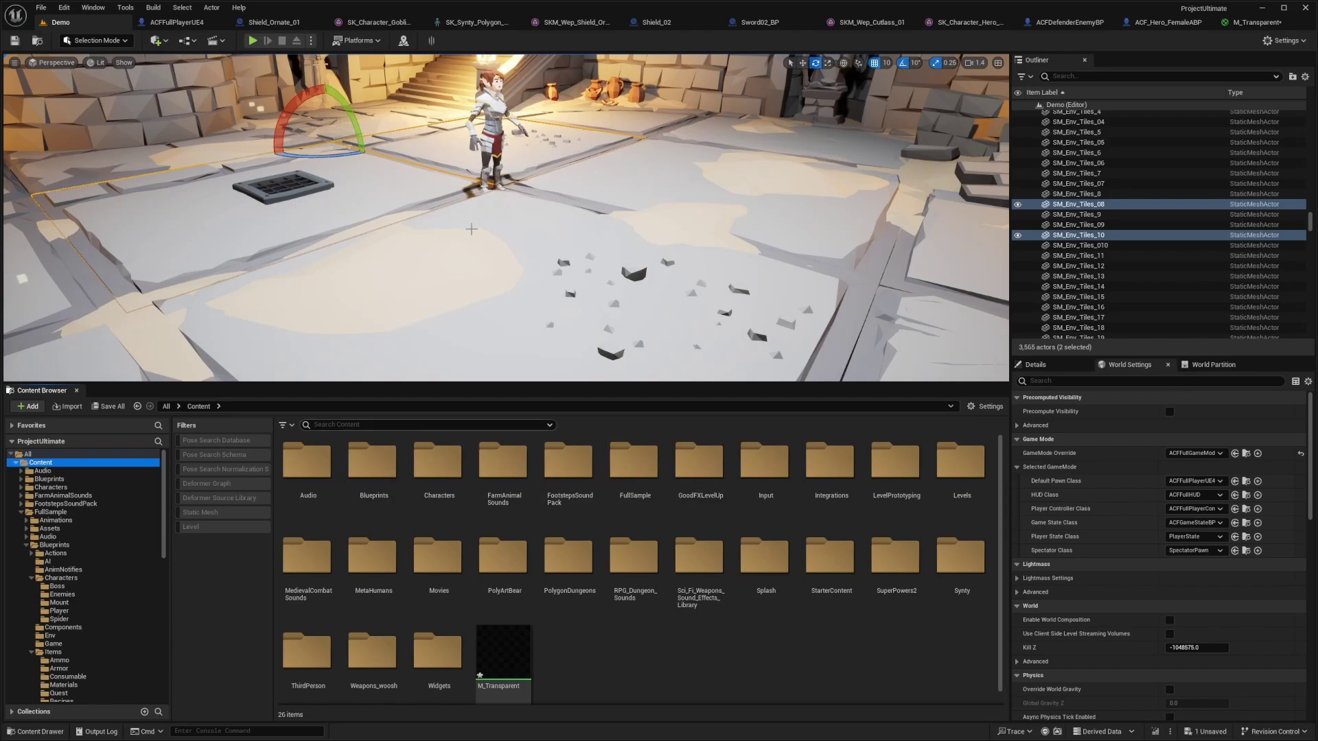
left_click(271, 23)
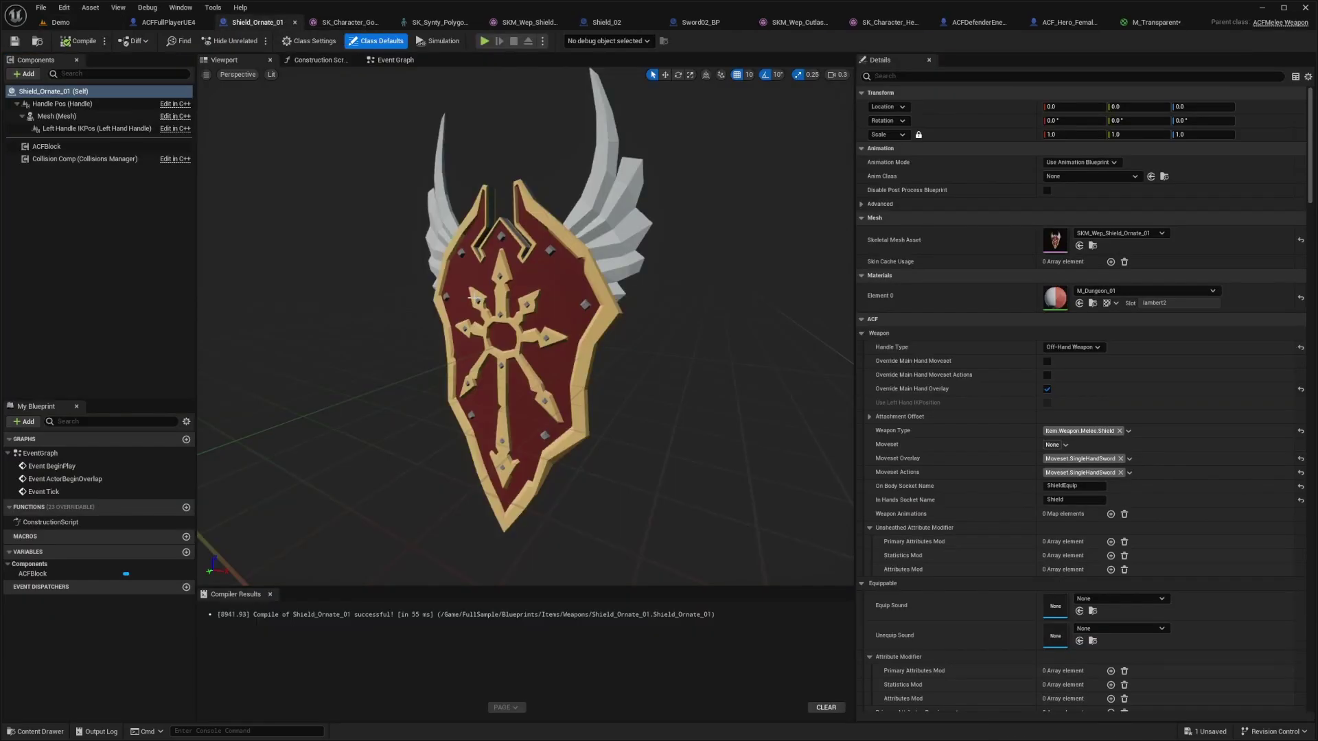
left_click(58, 147)
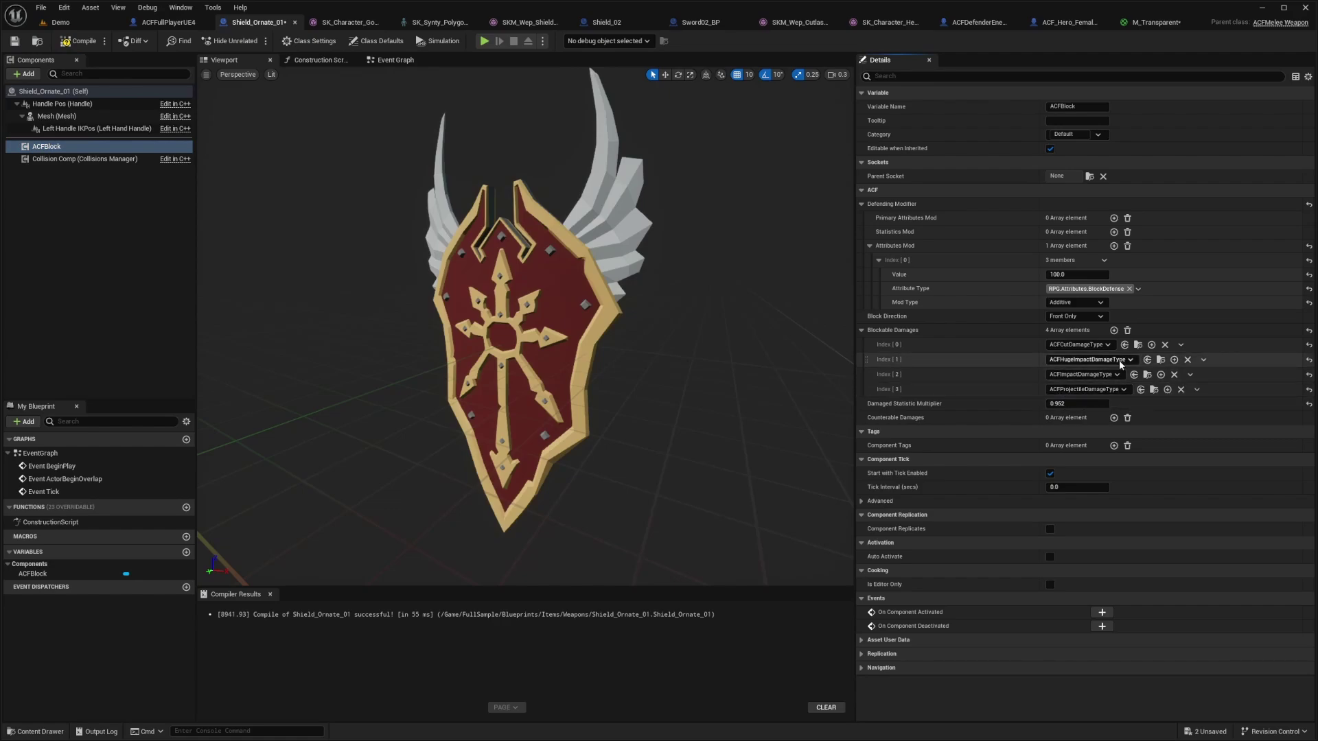
key("Return")
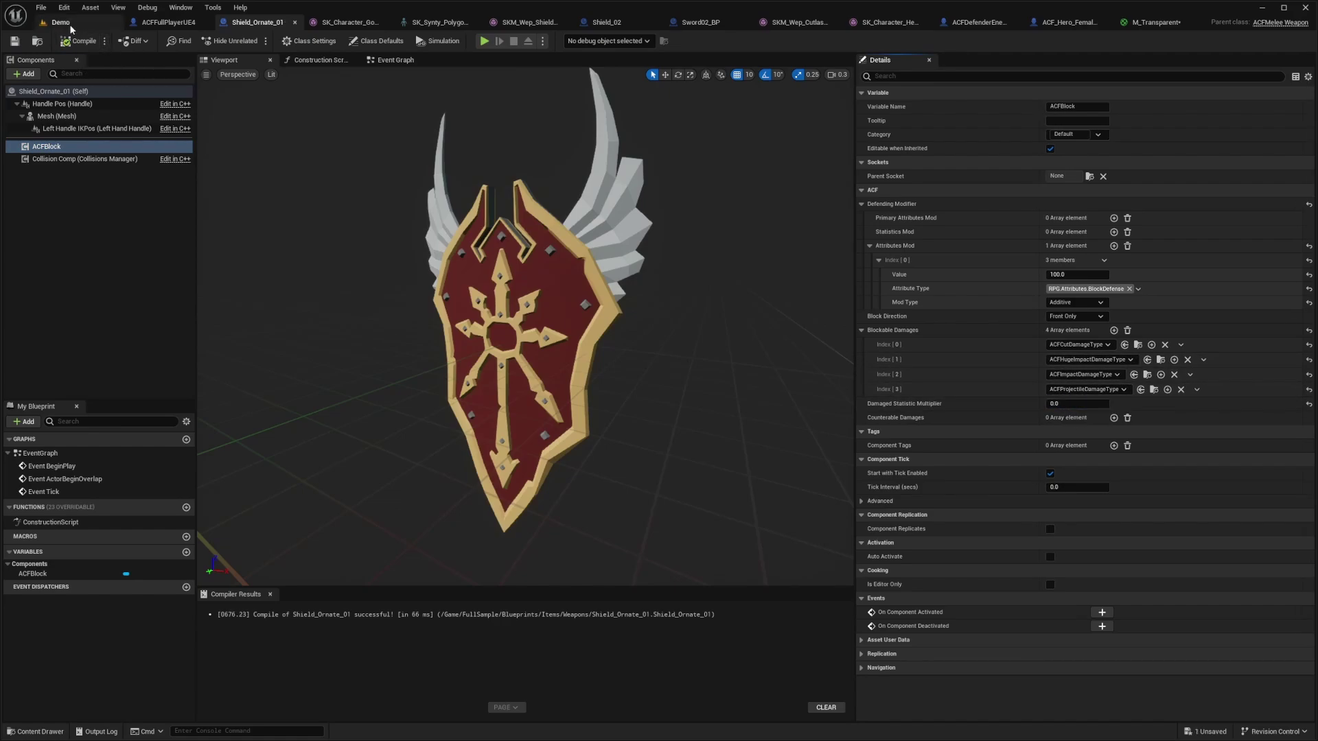
Play-test the Demo level by running the goblin character around the courtyard in several directions and trying an attack.
left_click(62, 22)
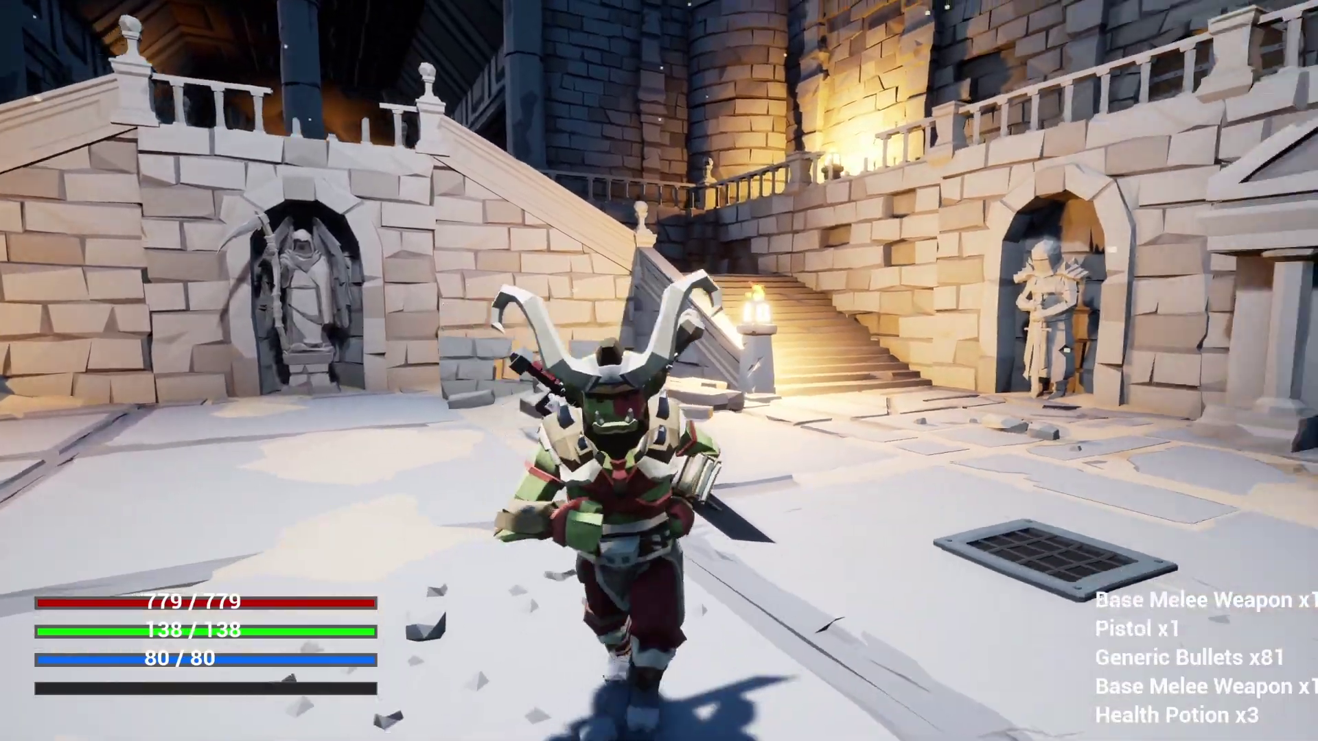
key("w")
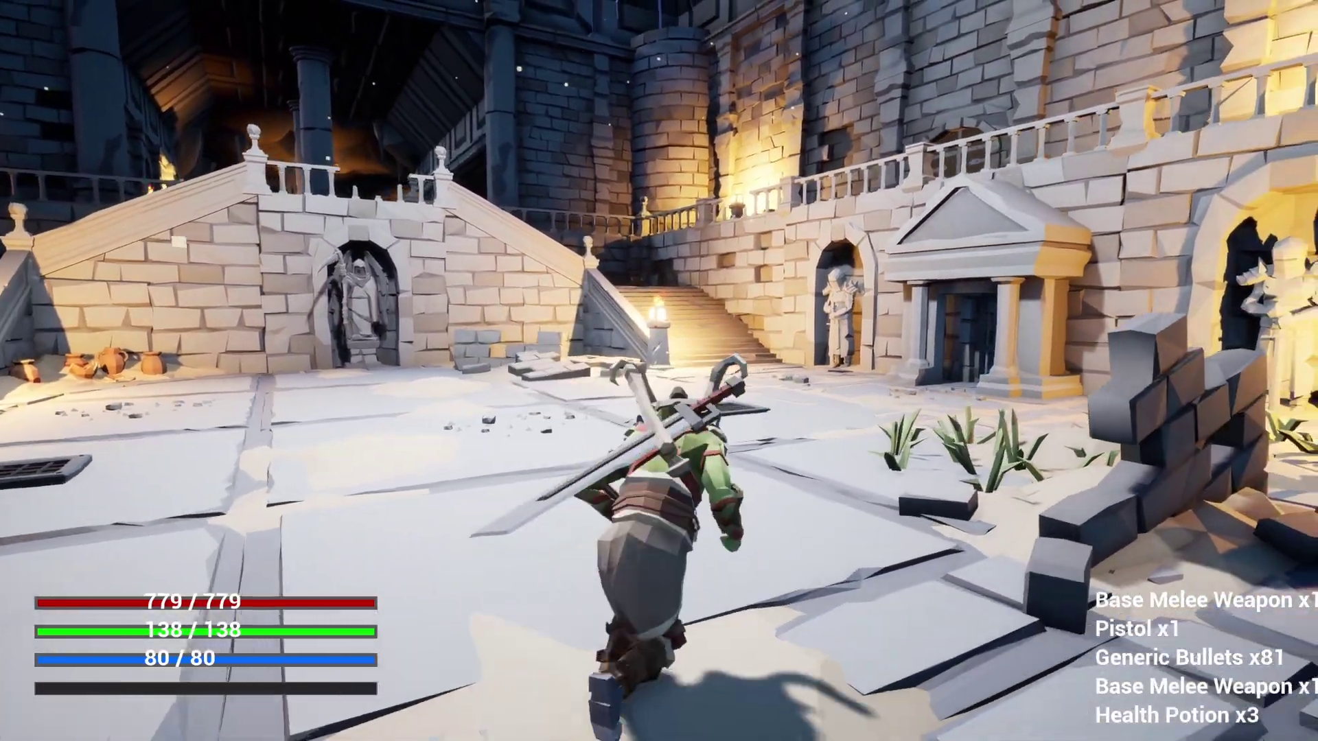
key("s")
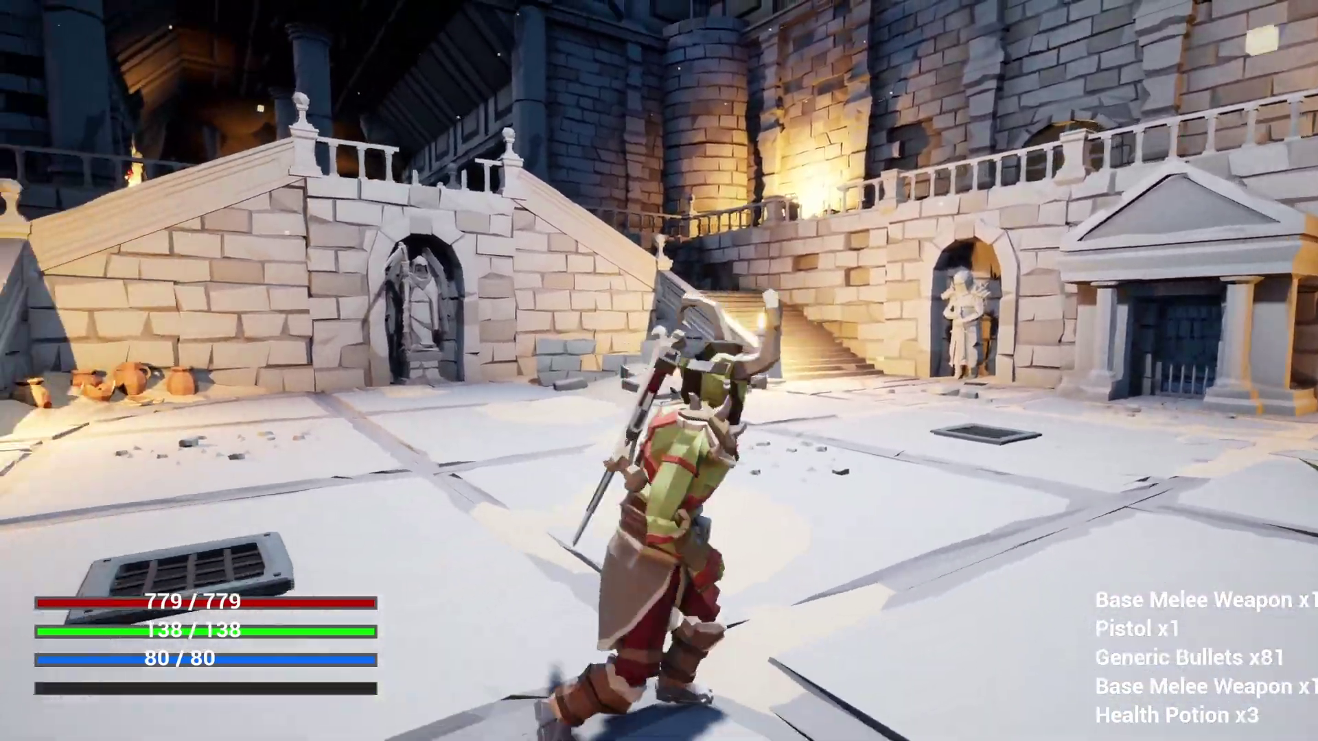
key("s")
key("d")
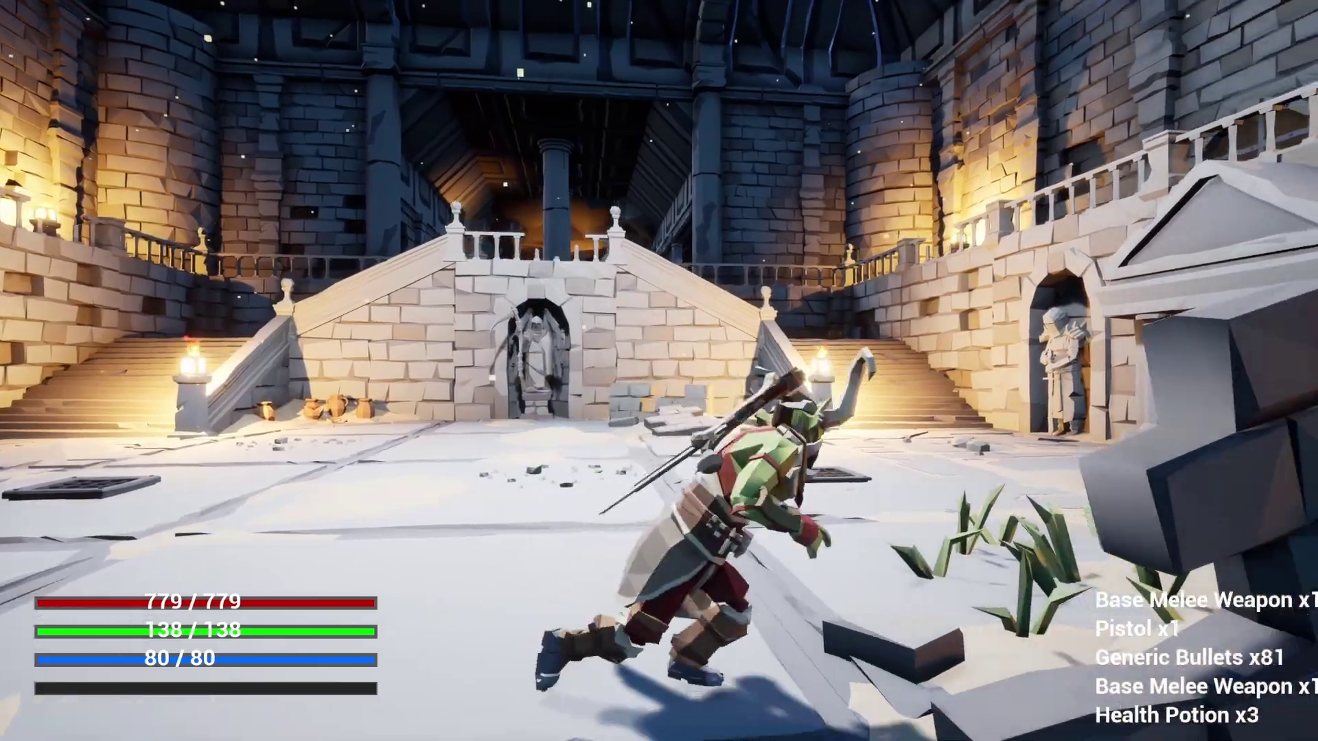
key("w")
key("a")
key("s")
key("s")
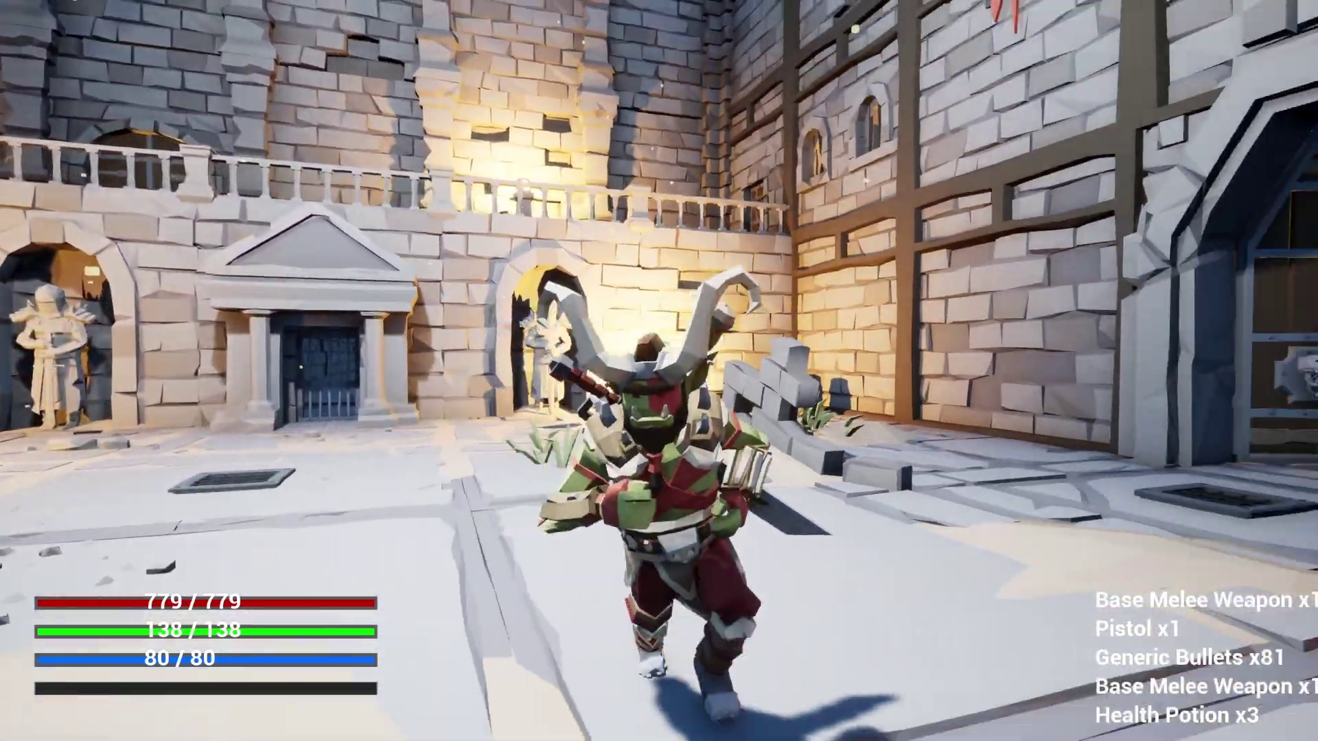
key("d")
key("w")
key("a")
key("s")
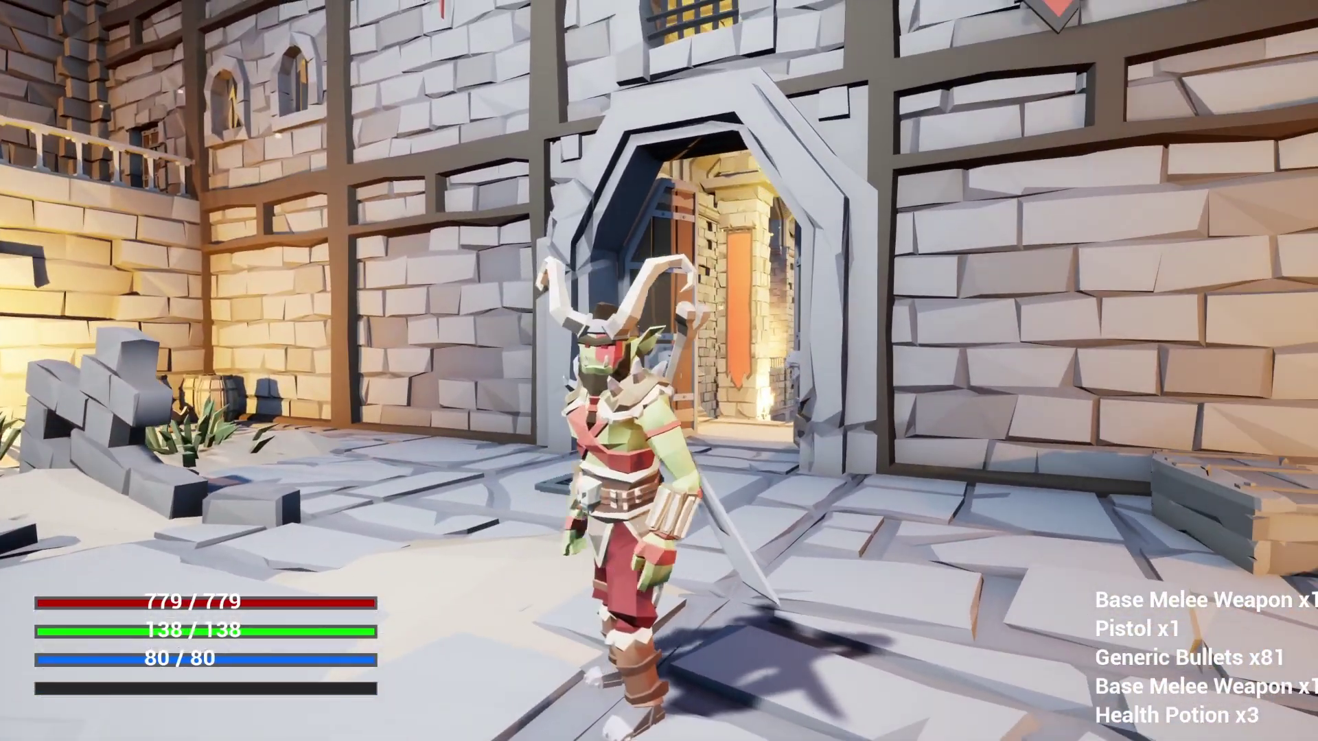
key("1")
left_click(659, 371)
left_click(659, 371)
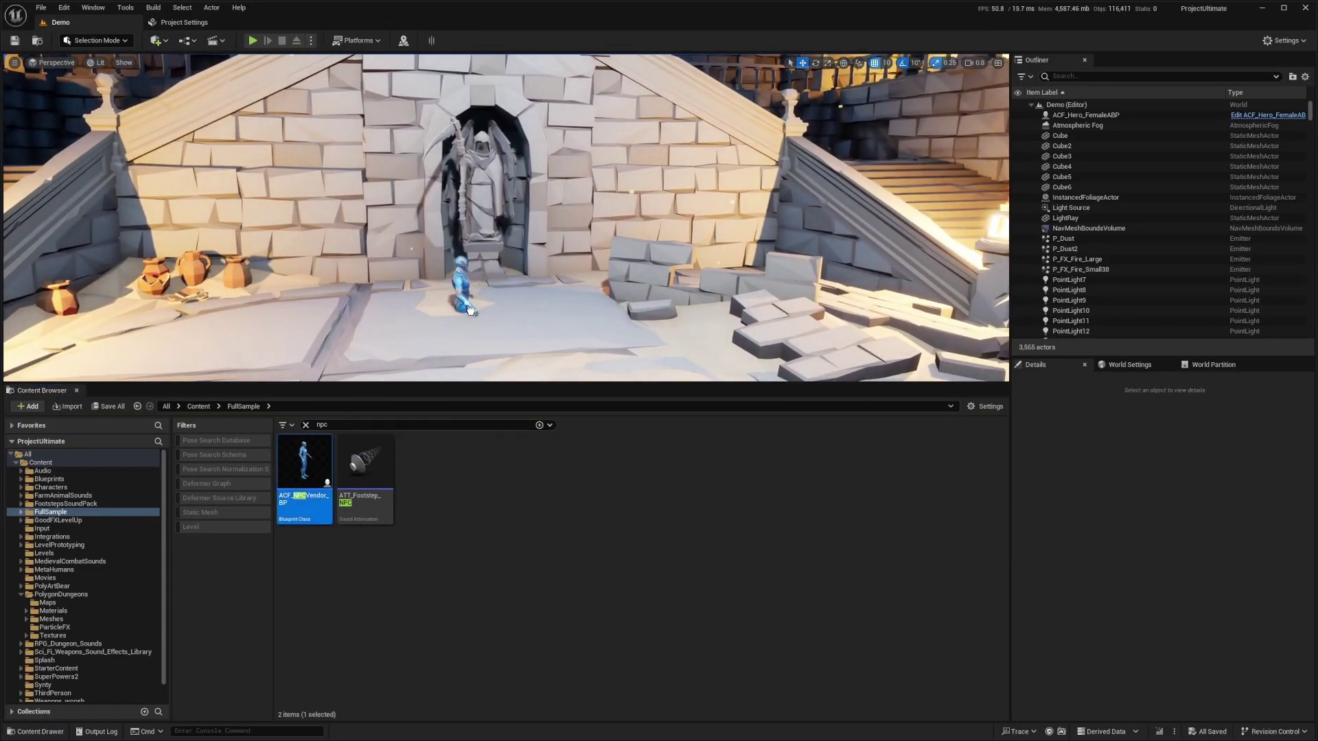
Place an ACF_NPCVendor_BP on the floor of the Demo level between the clay pots and the hooded statue.
left_click_drag(481, 314, 414, 260)
key("f")
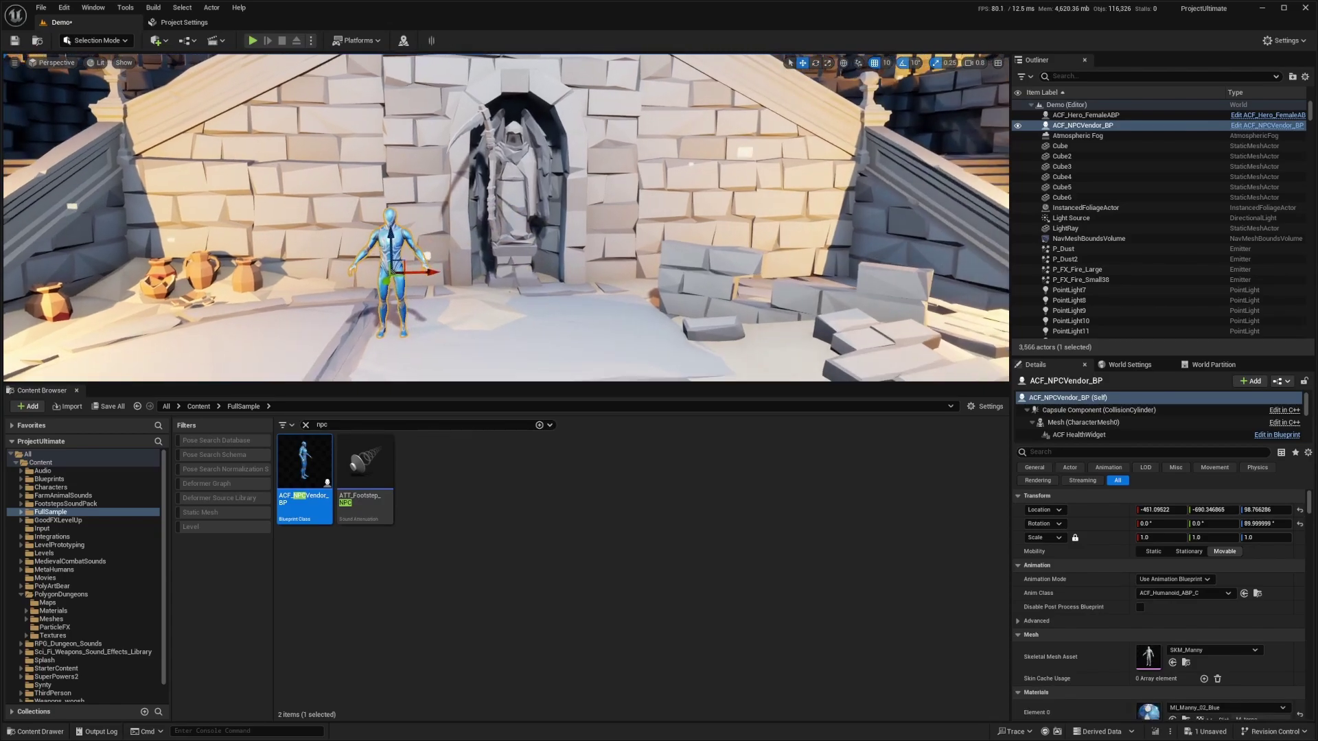
Duplicate ACF_NPCVendor_BP as Synty_Vendor_BP and put the copy in the original vendor's place in the level, rotated 90° about the vertical axis.
left_click(308, 424)
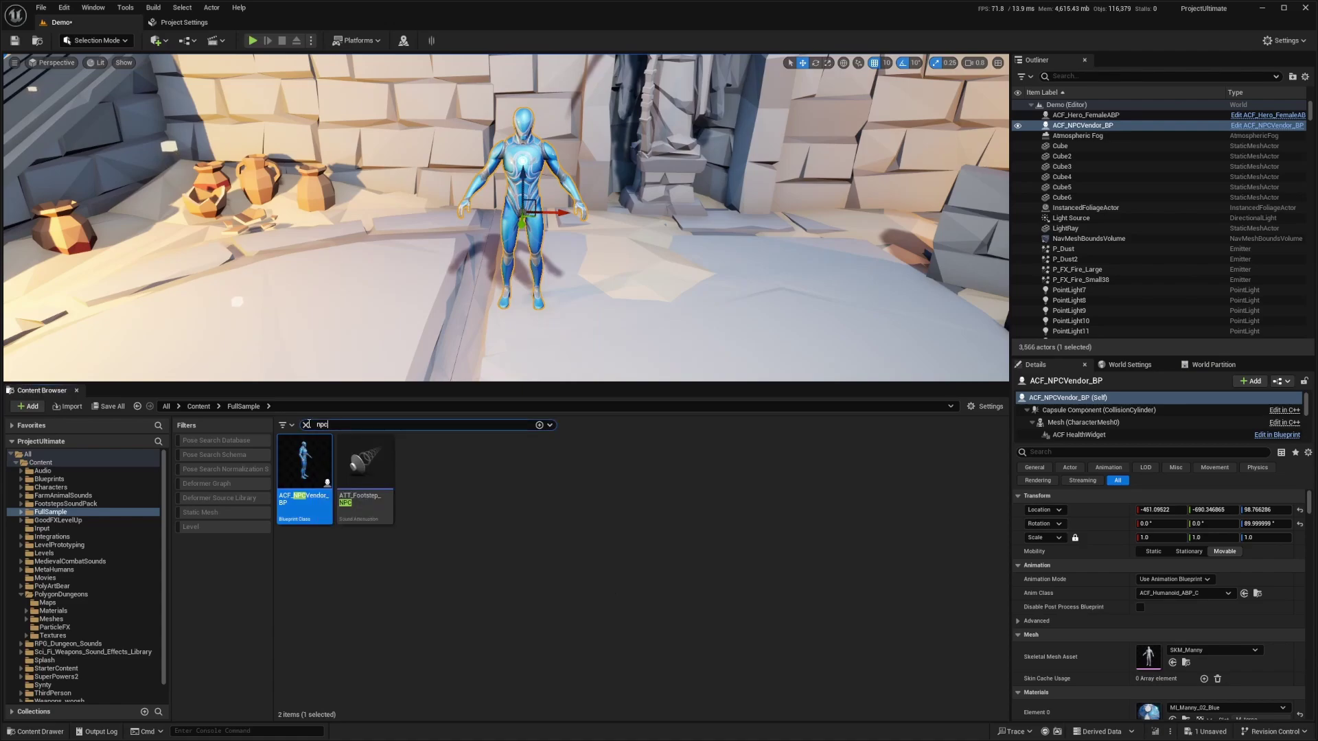
key("ctrl+b")
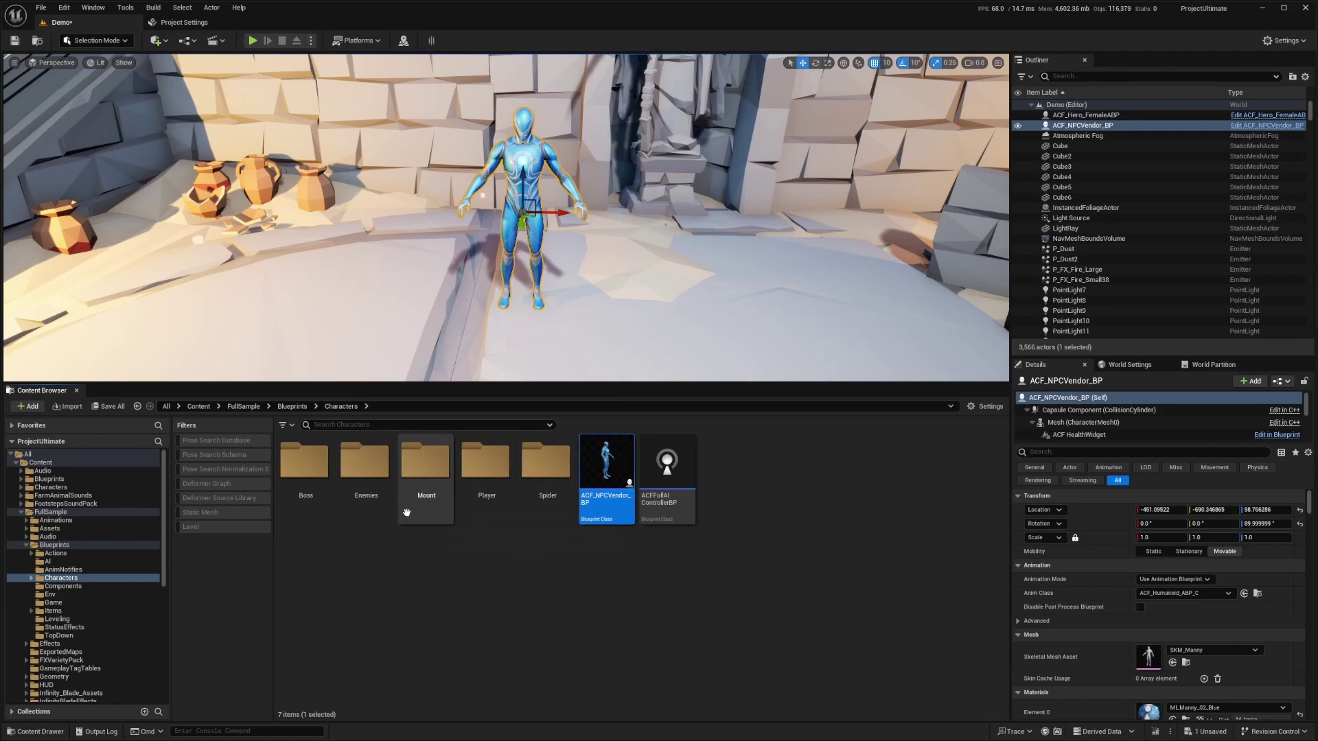
left_click(304, 461)
right_click(606, 461)
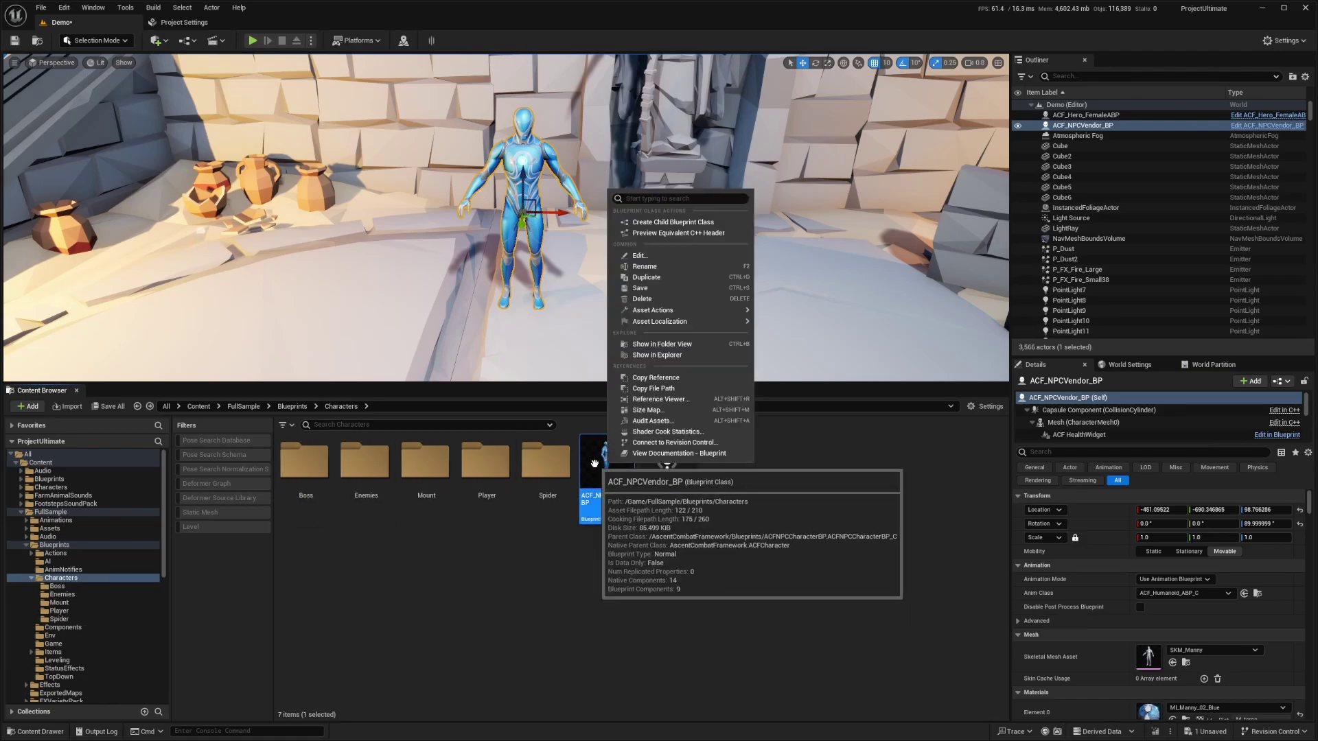
left_click(606, 461)
right_click(607, 461)
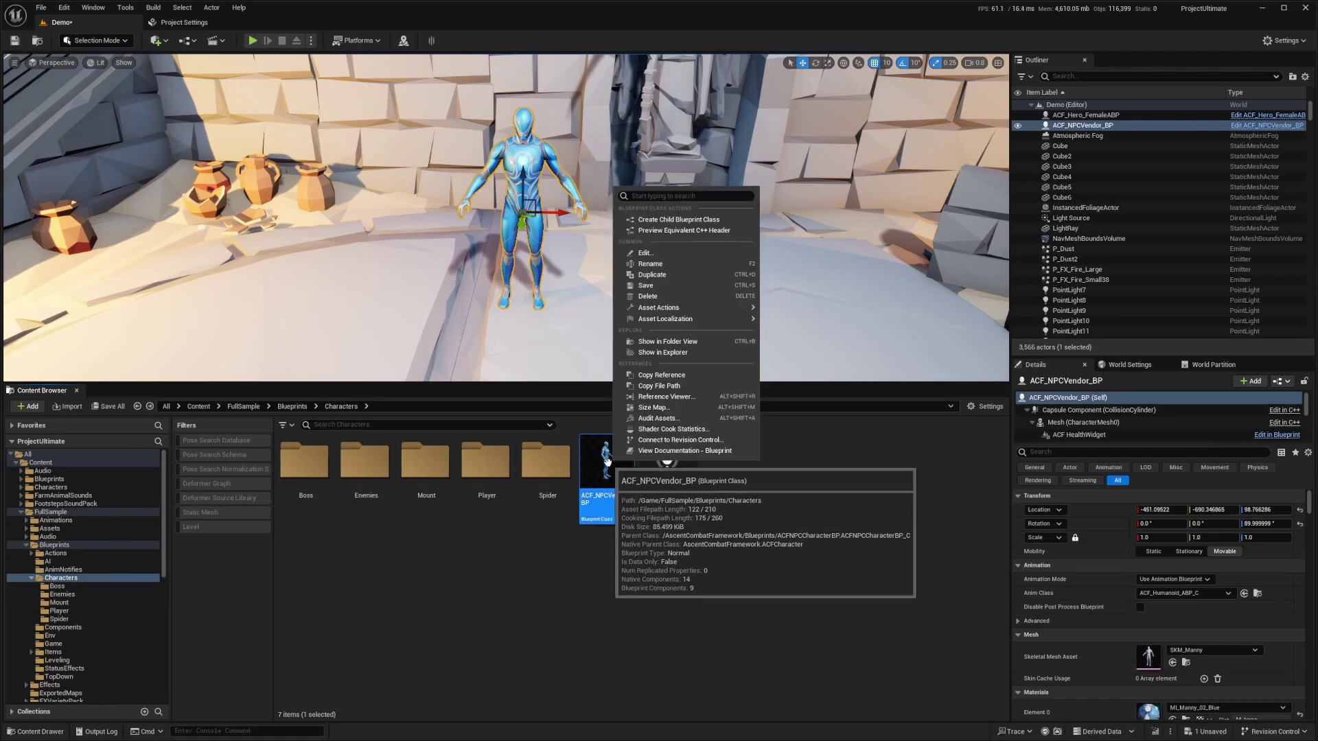
left_click(671, 274)
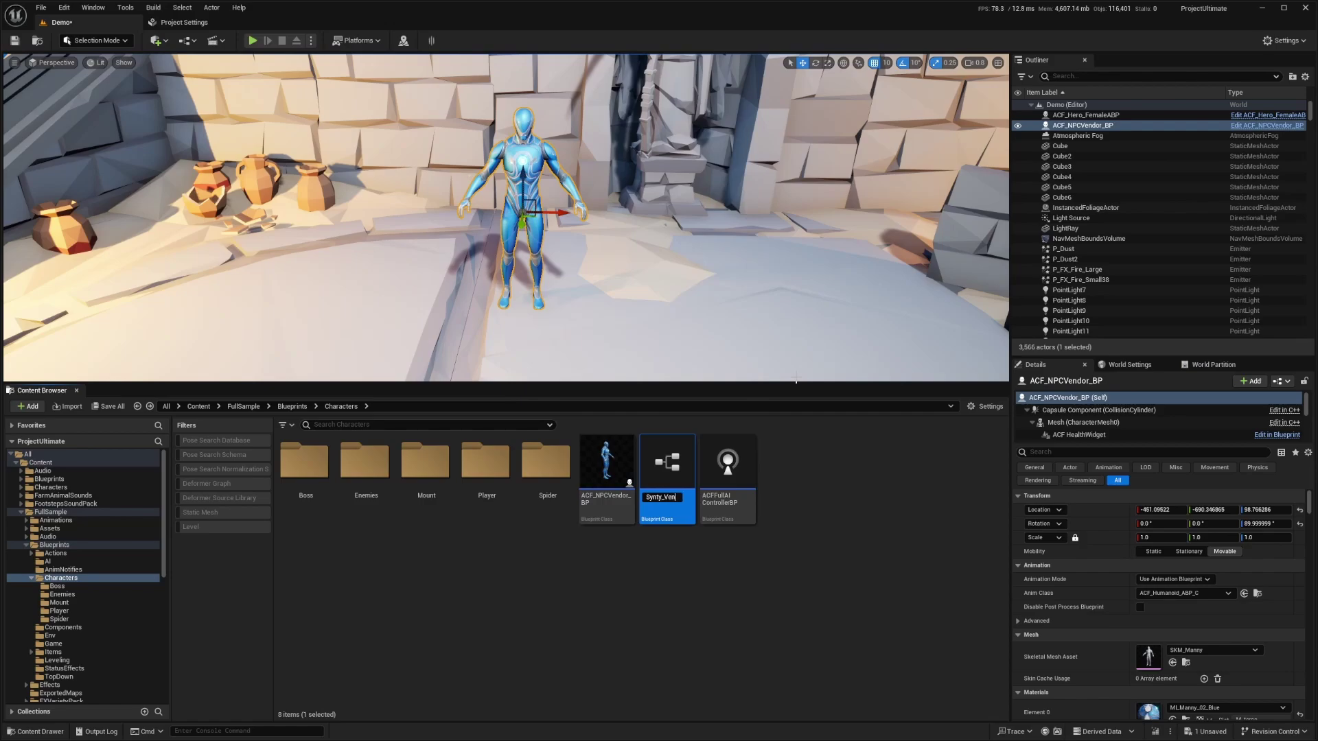
type("Synty_Vendor_BP")
key("Return")
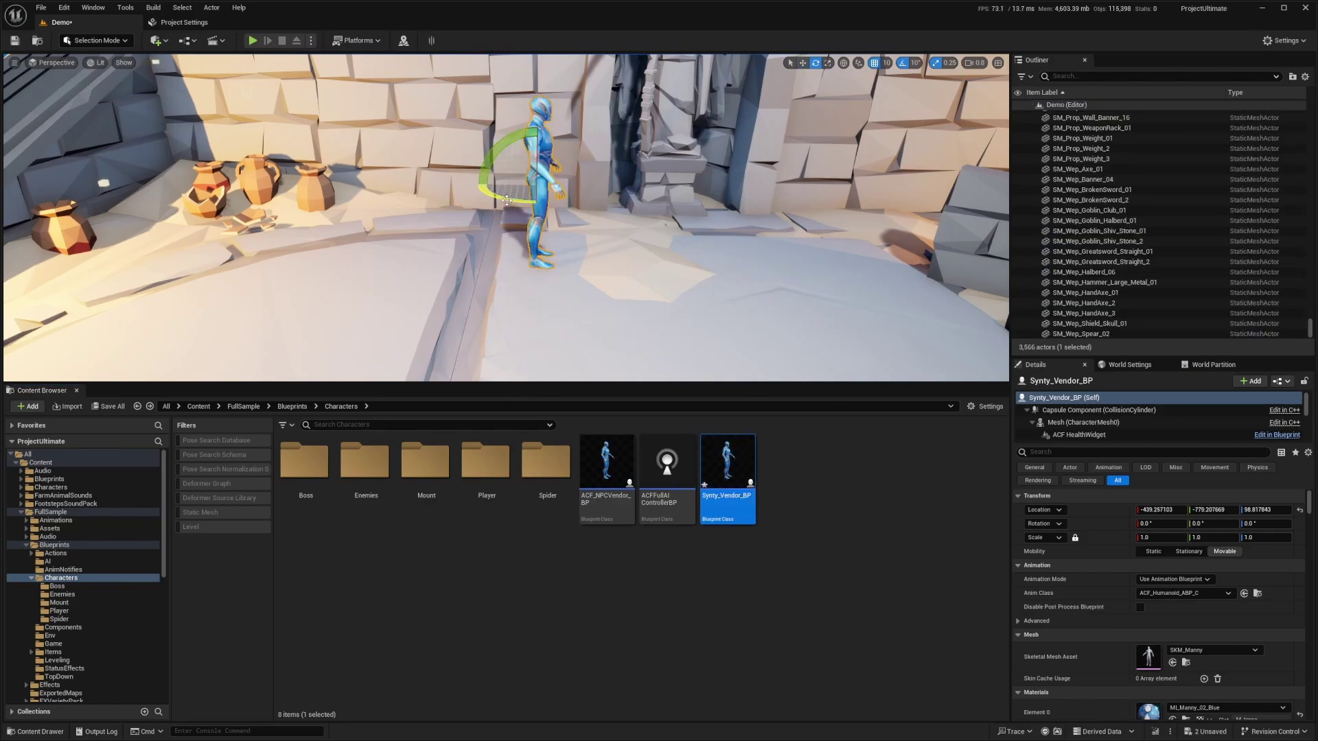
left_click_drag(508, 199, 443, 198)
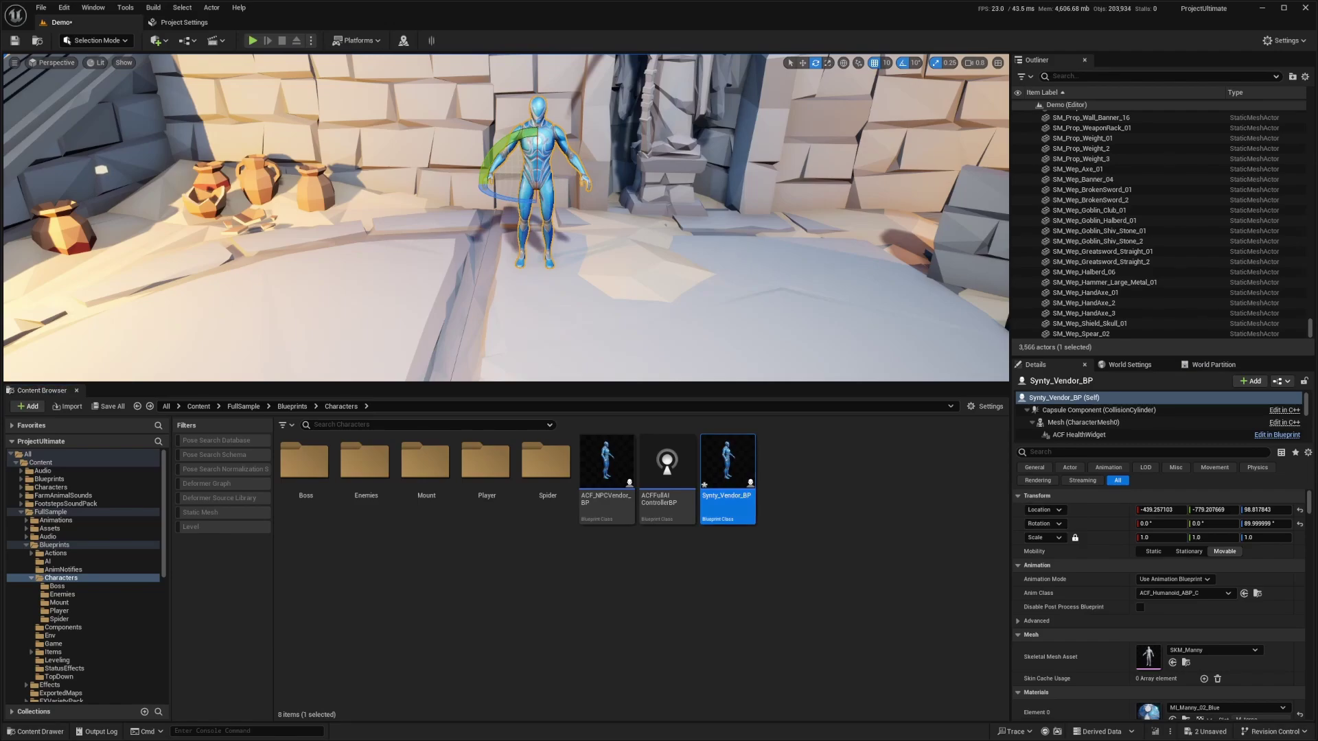
Open the Synty_Vendor_BP blueprint and add a Skeletal Mesh component named VendorNPC under Mesh (CharacterMesh0).
left_click_drag(1, 124, 280, 28)
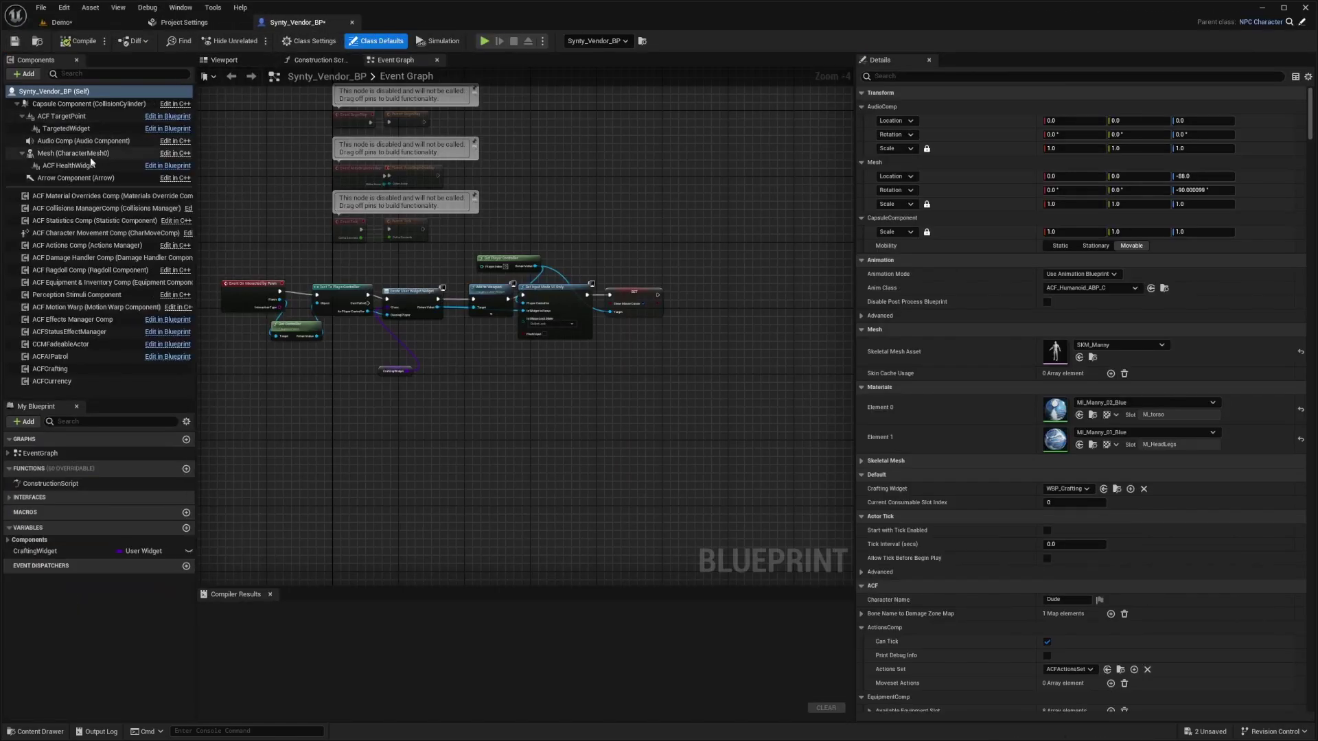
left_click(61, 154)
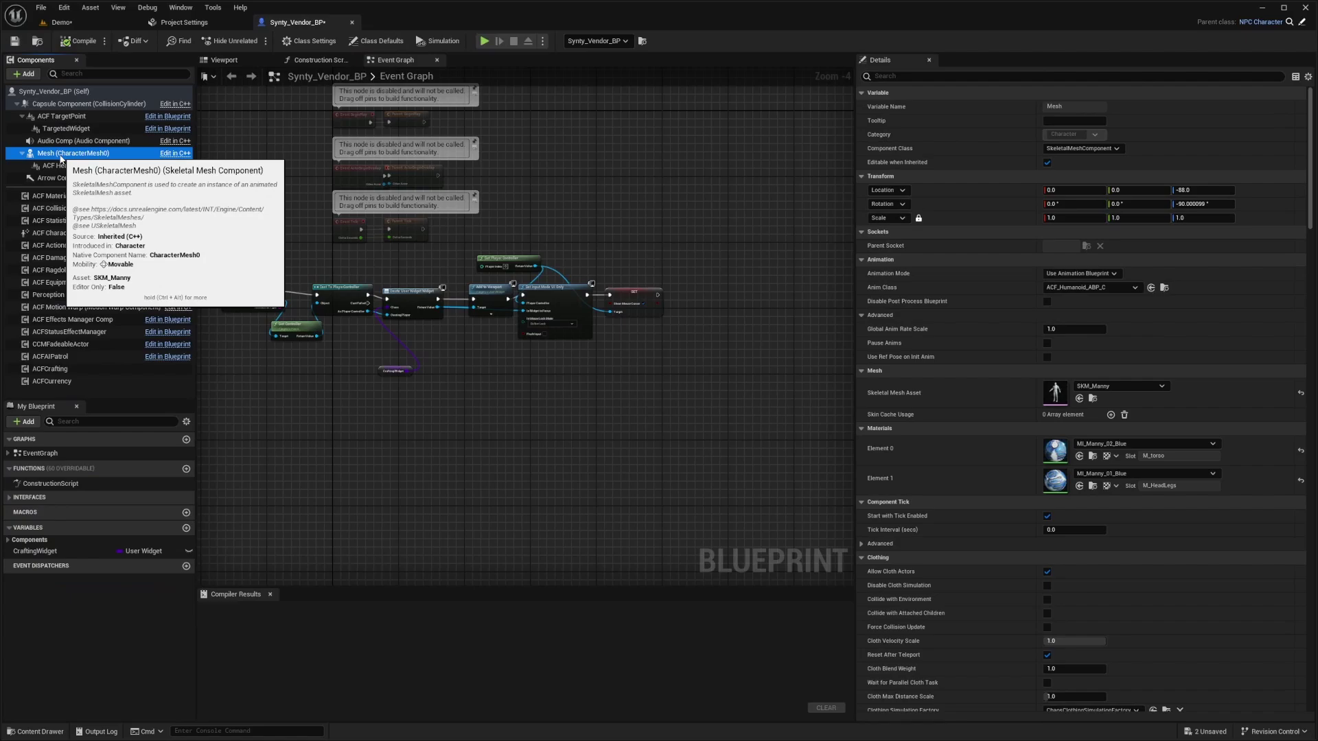
left_click(27, 74)
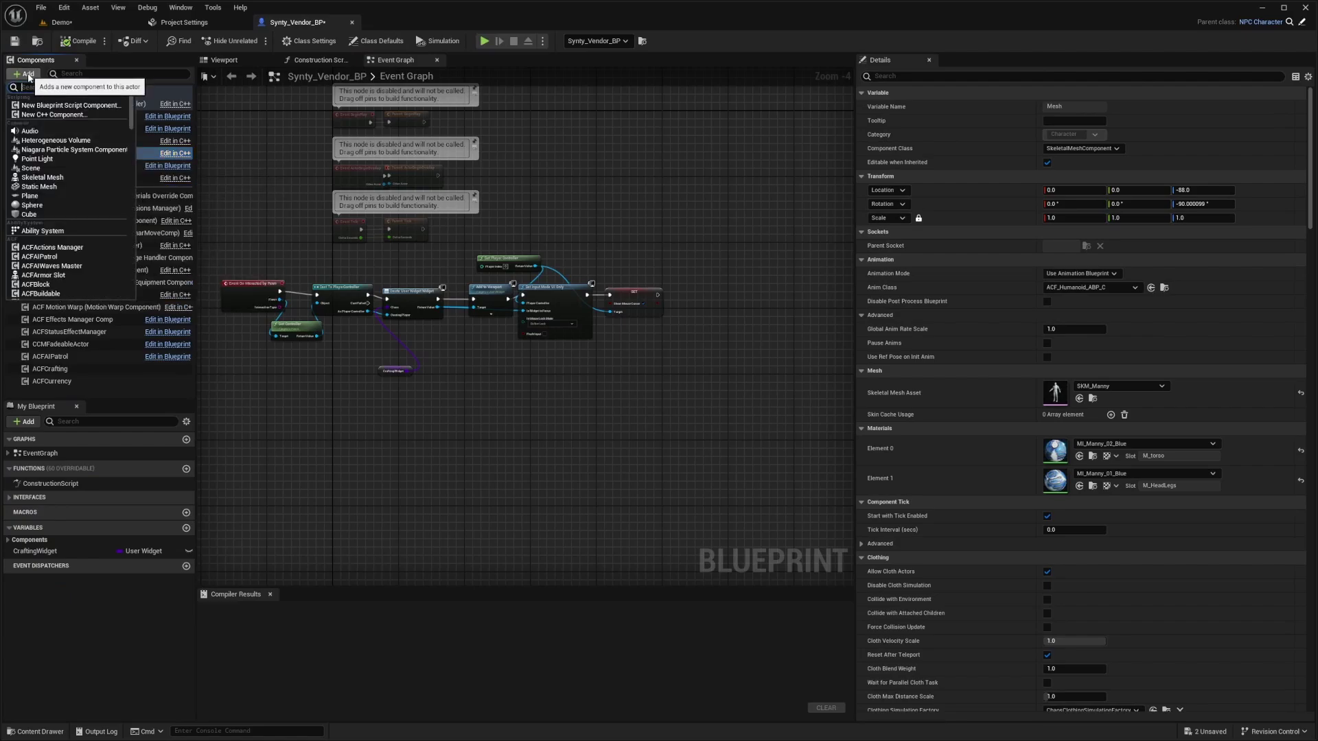
left_click(45, 112)
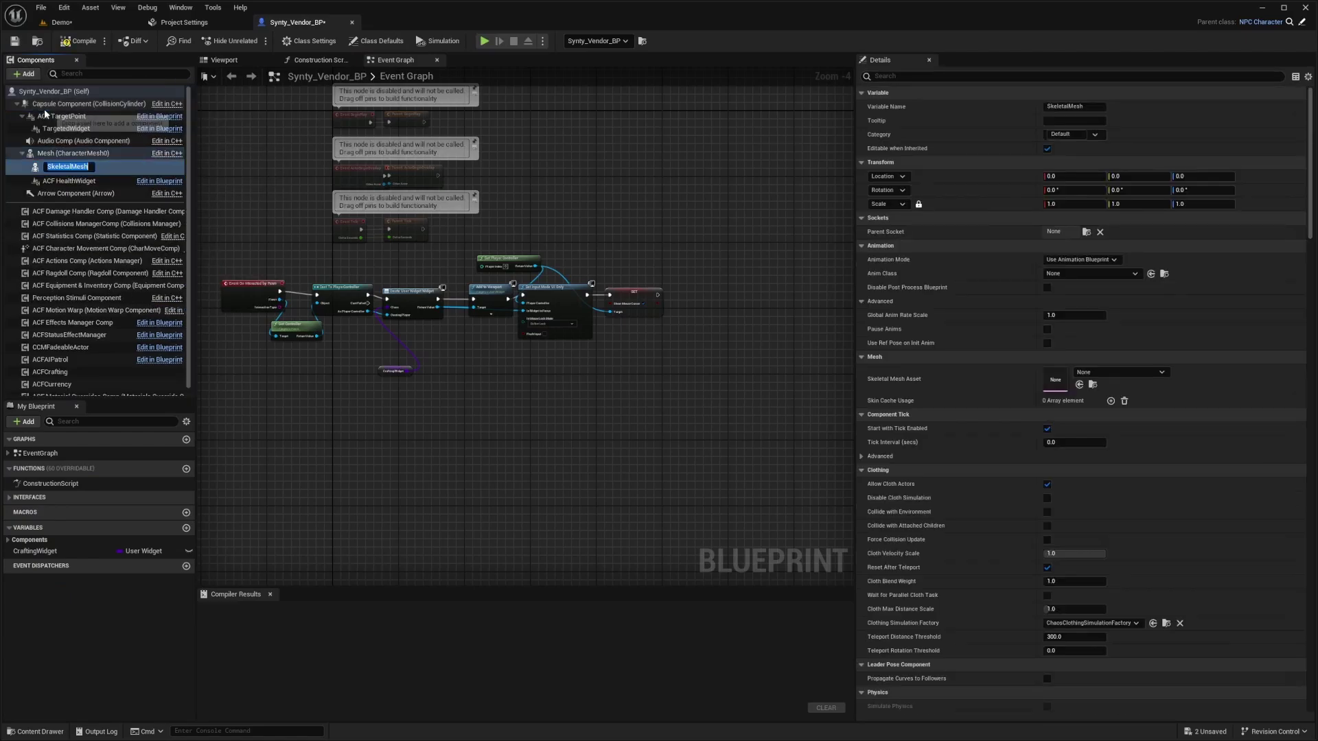
type("VendorNPC")
key("Return")
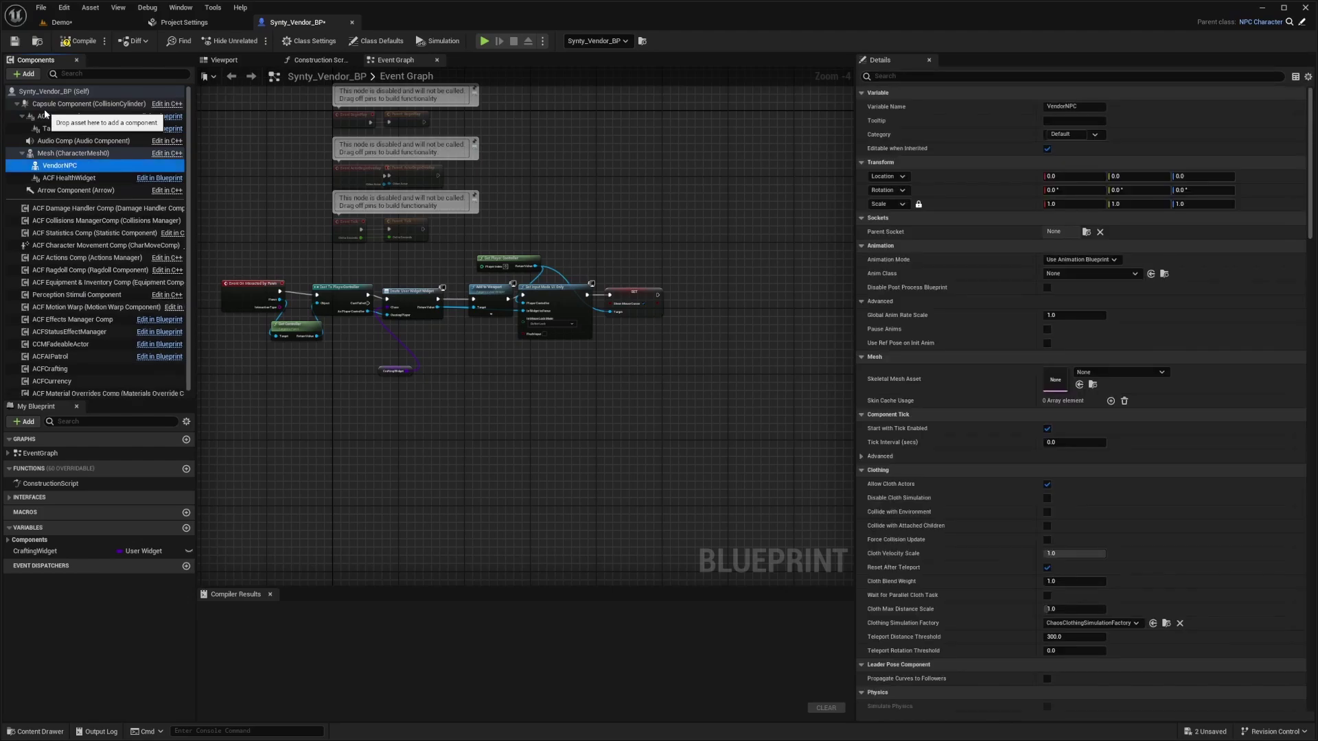
Assign M_Transparent to material Element 0 and Element 1 of the vendor's Mesh (CharacterMesh0).
left_click(82, 153)
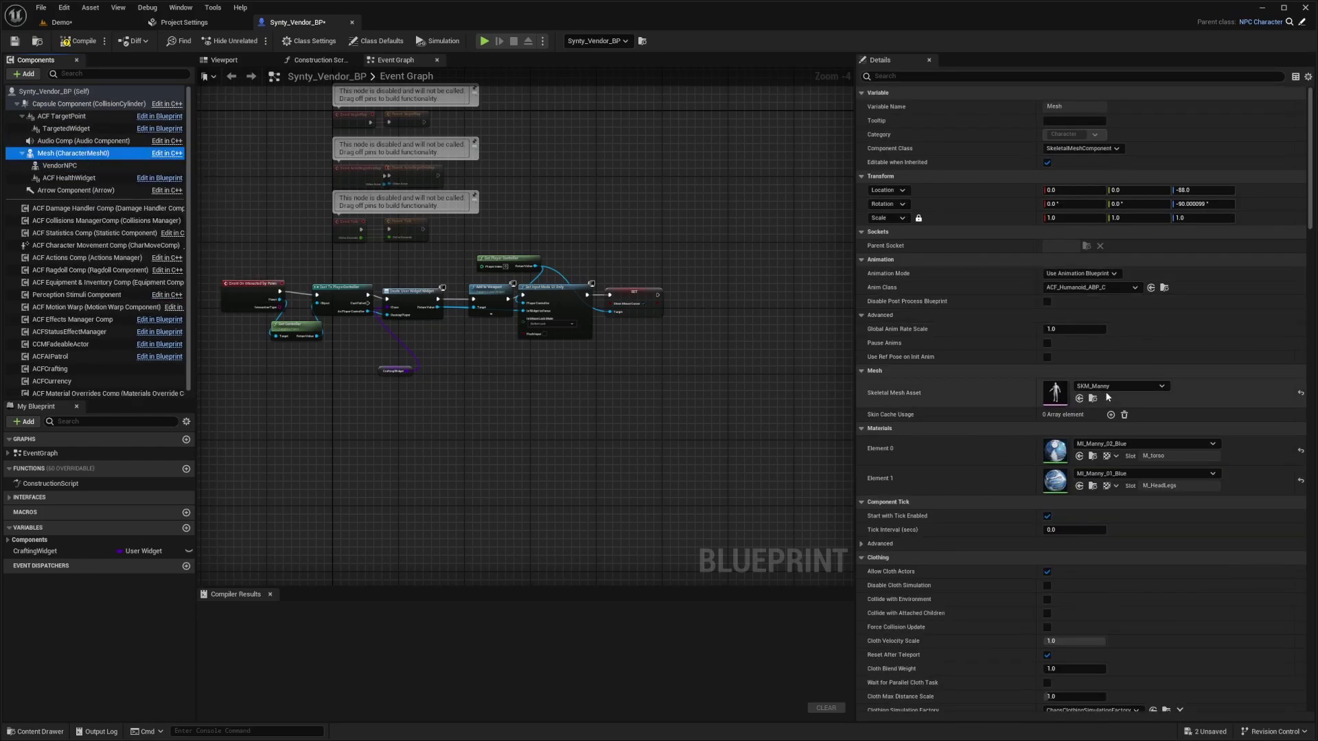
left_click(1098, 443)
type("m_")
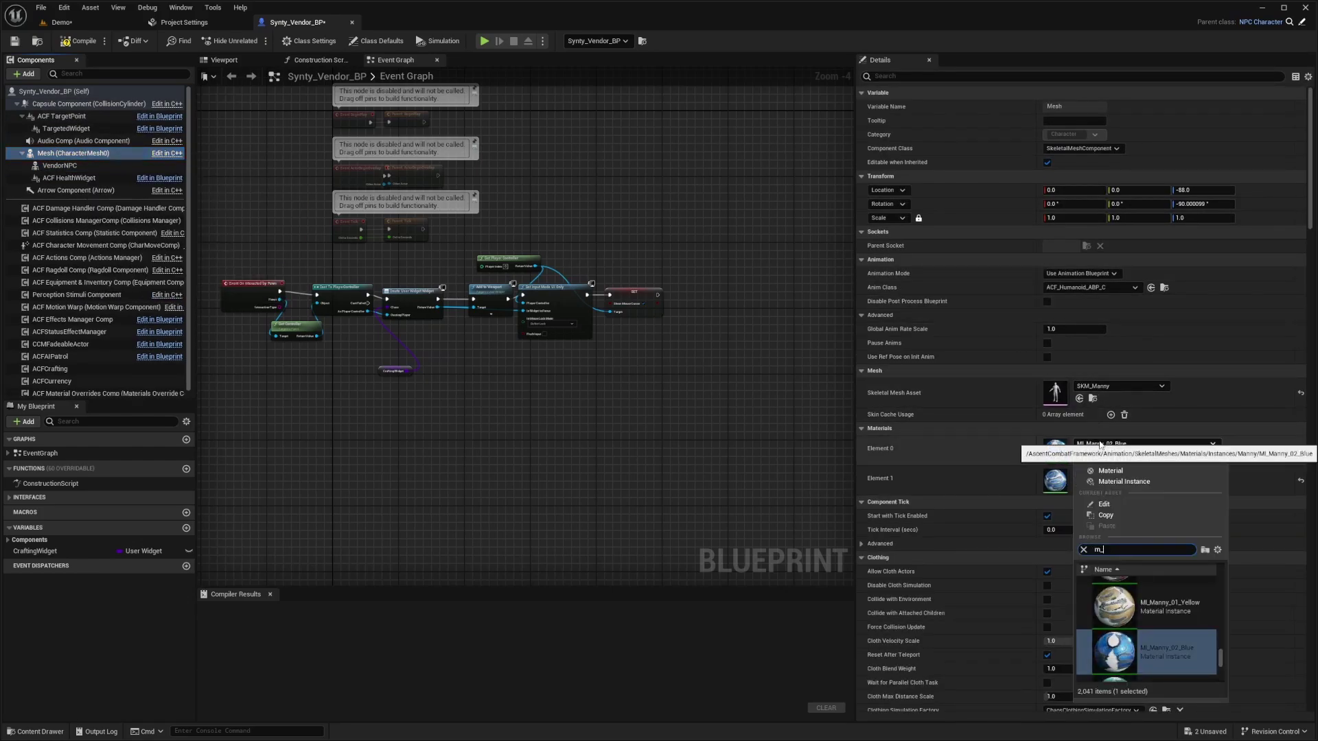
type("transparent")
left_click(1116, 604)
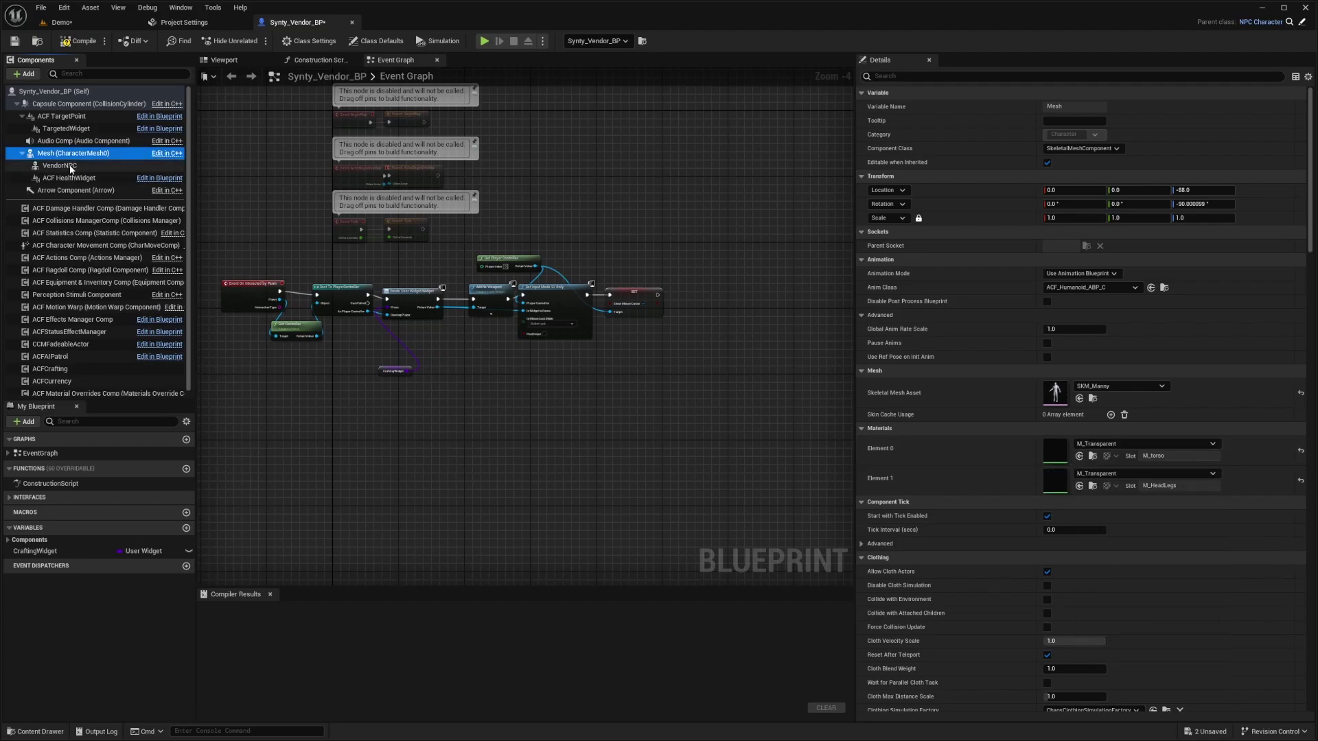
Set VendorNPC's Anim Class to ABP_Synty and its skeletal mesh to SK_Character_Goblin_Male, and compile the blueprint.
left_click(71, 165)
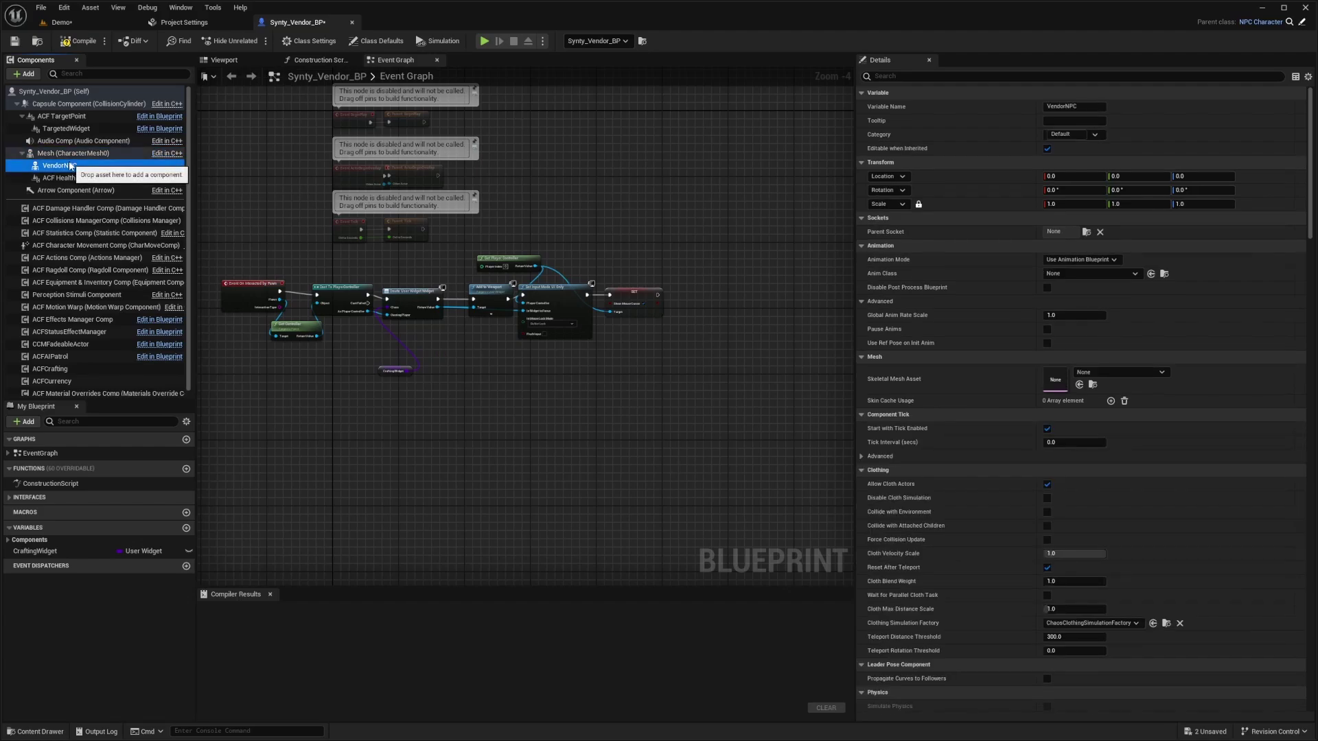
left_click(1076, 273)
type("abp_synty")
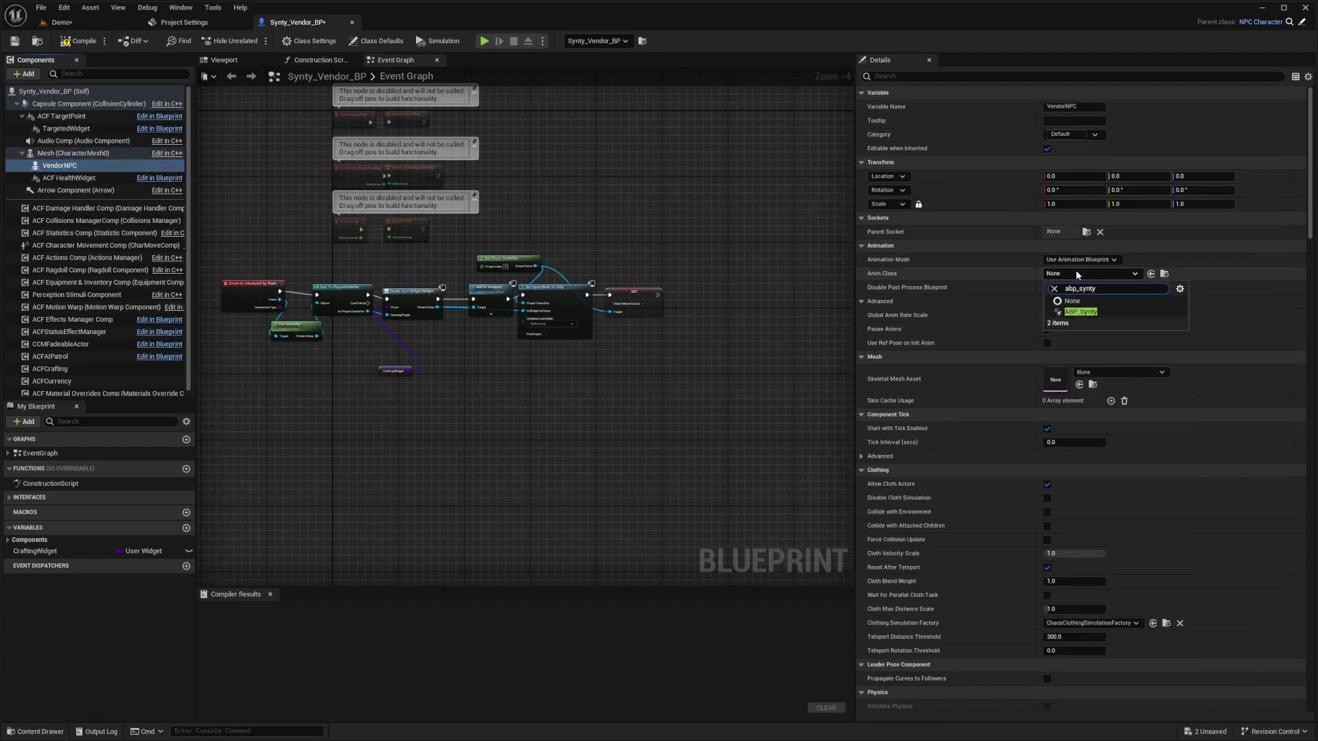
left_click(1095, 311)
left_click(1098, 372)
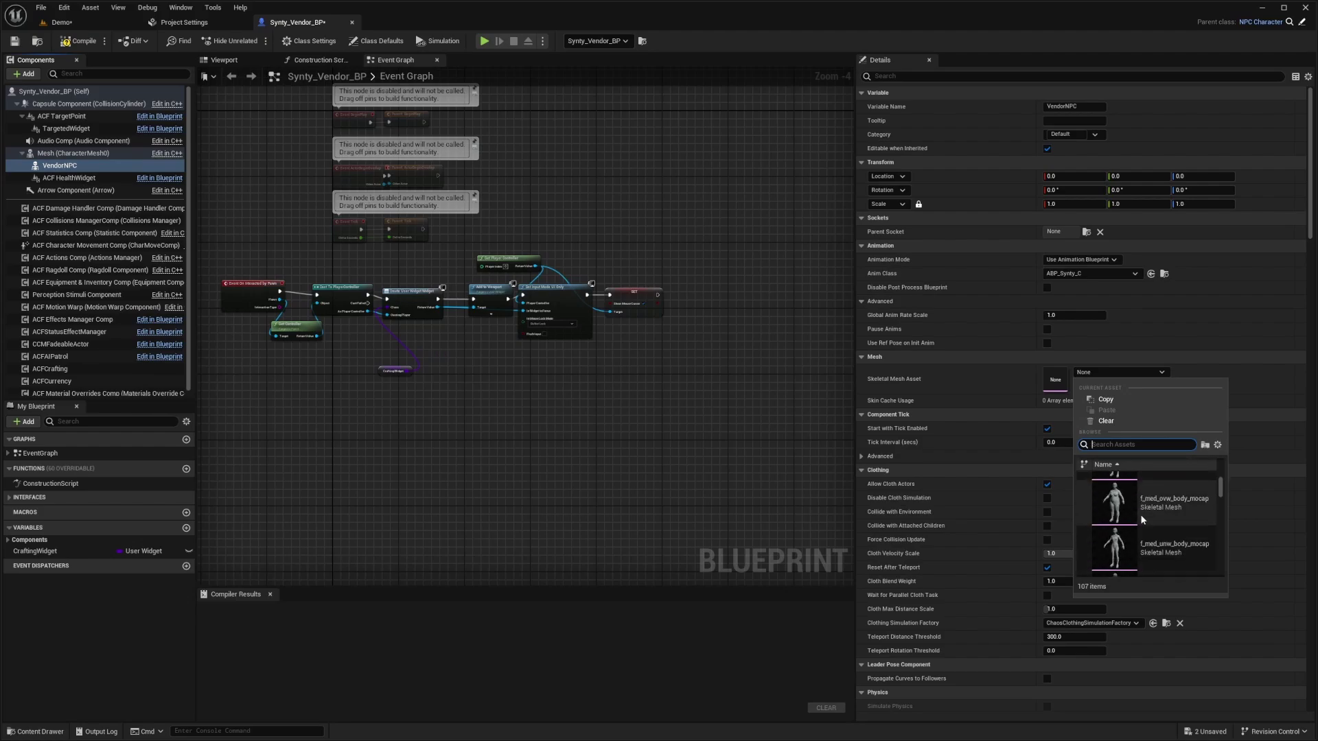
scroll(1147, 516, "down", 5)
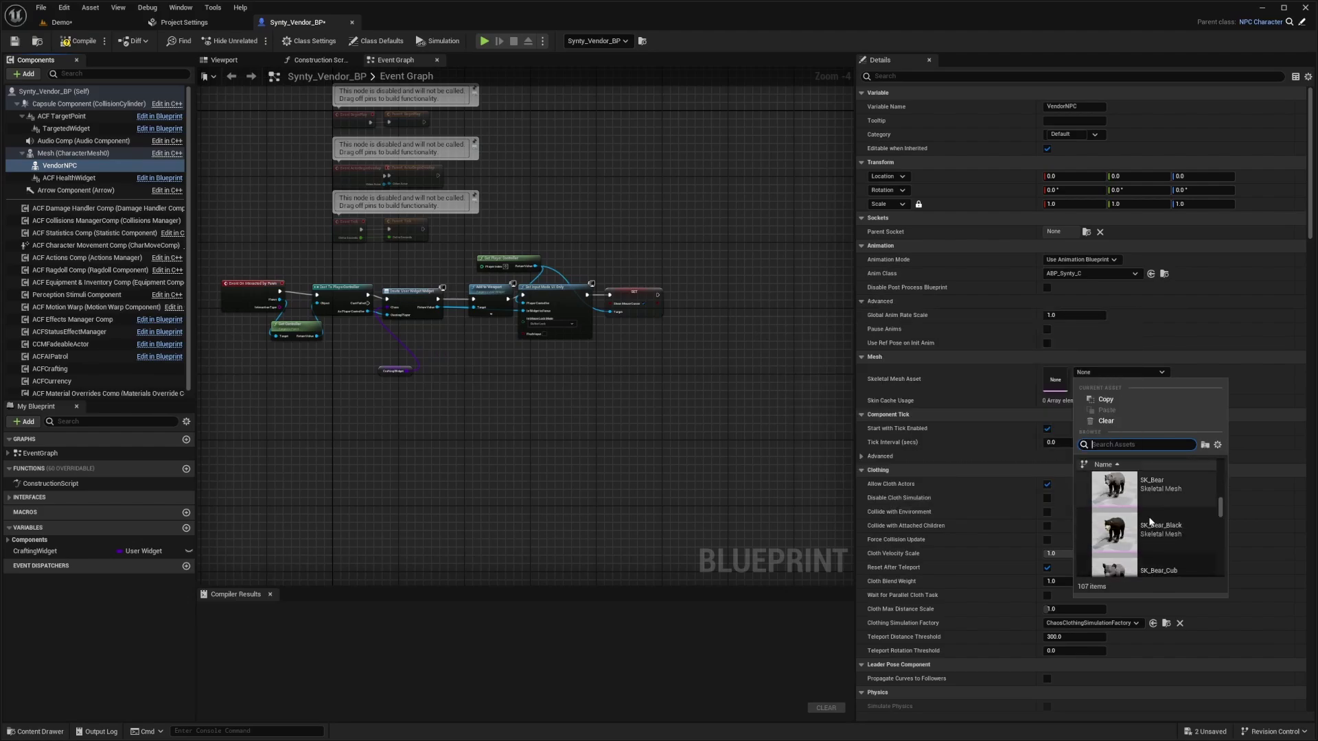
left_click(1142, 521)
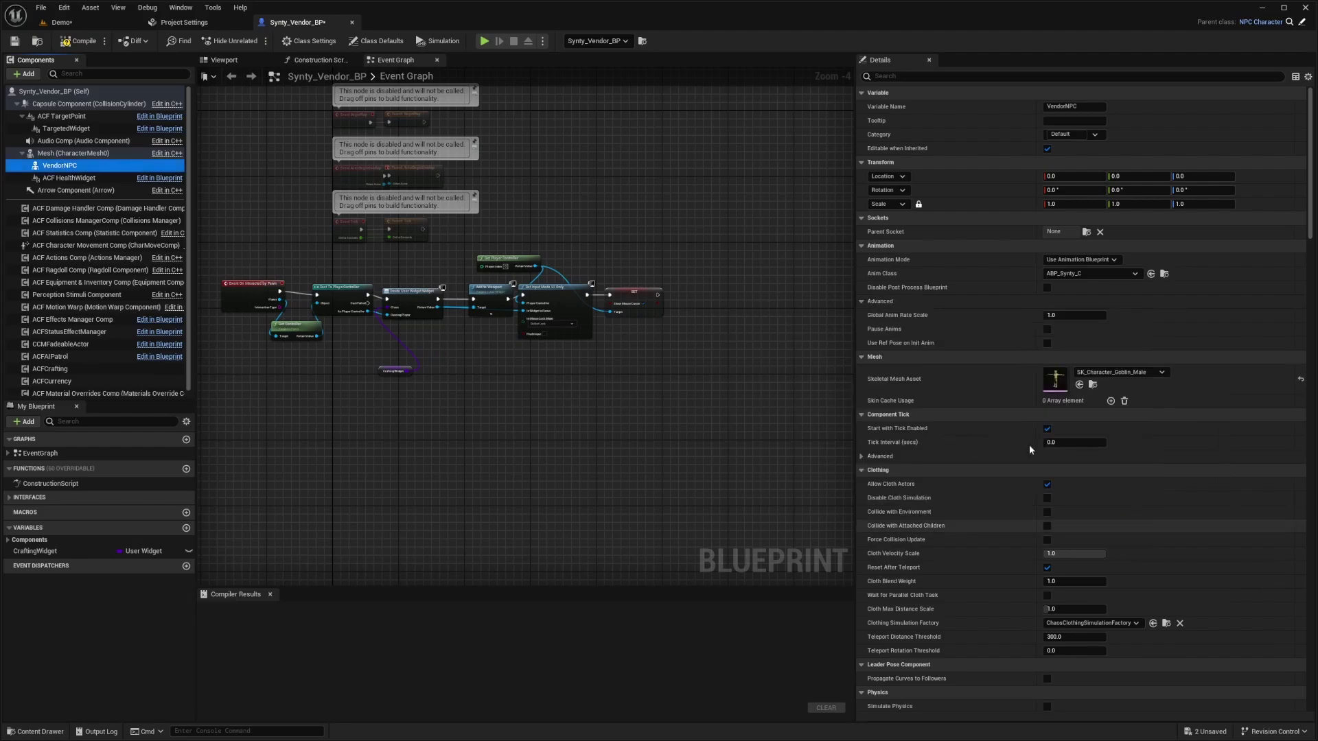
left_click(225, 60)
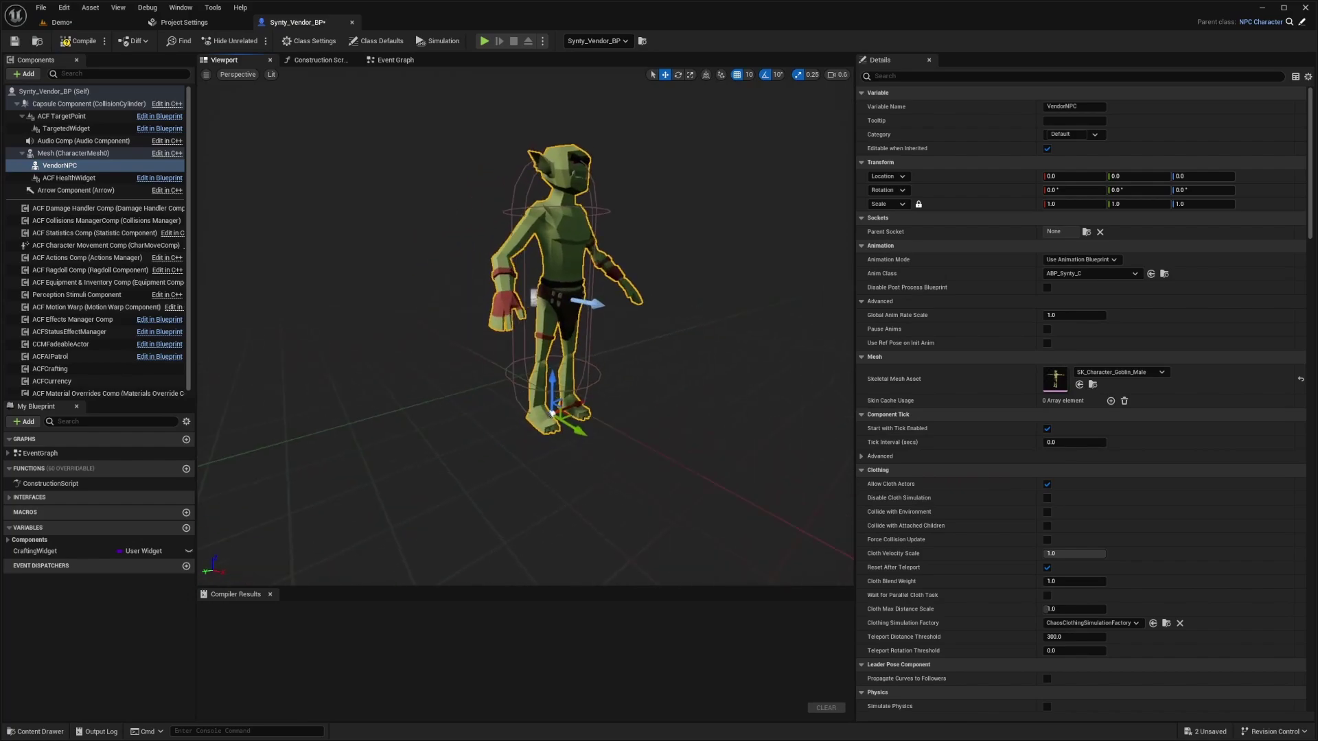
left_click(78, 42)
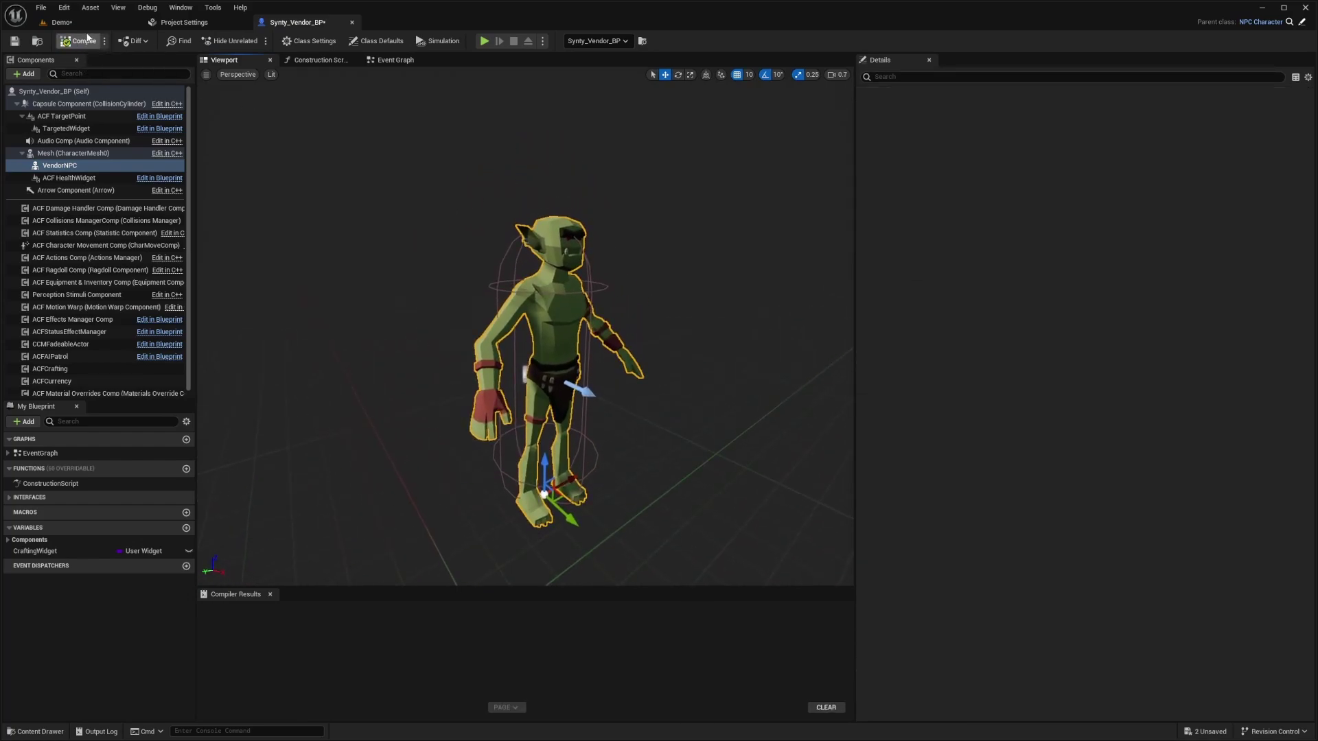
Play-test the Demo level full screen by walking up to the goblin vendor, interacting with it and closing its crafting screen.
left_click(84, 24)
key("alt+p")
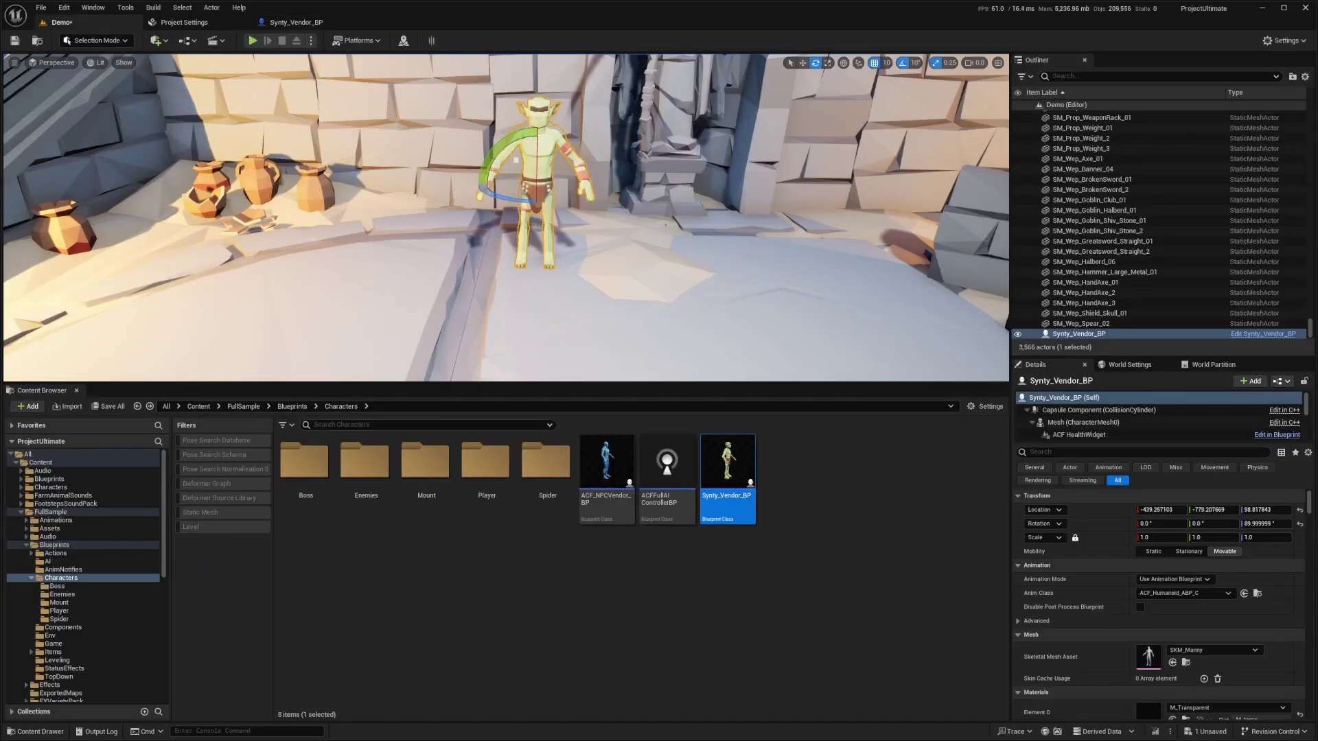
key("F11")
key("w")
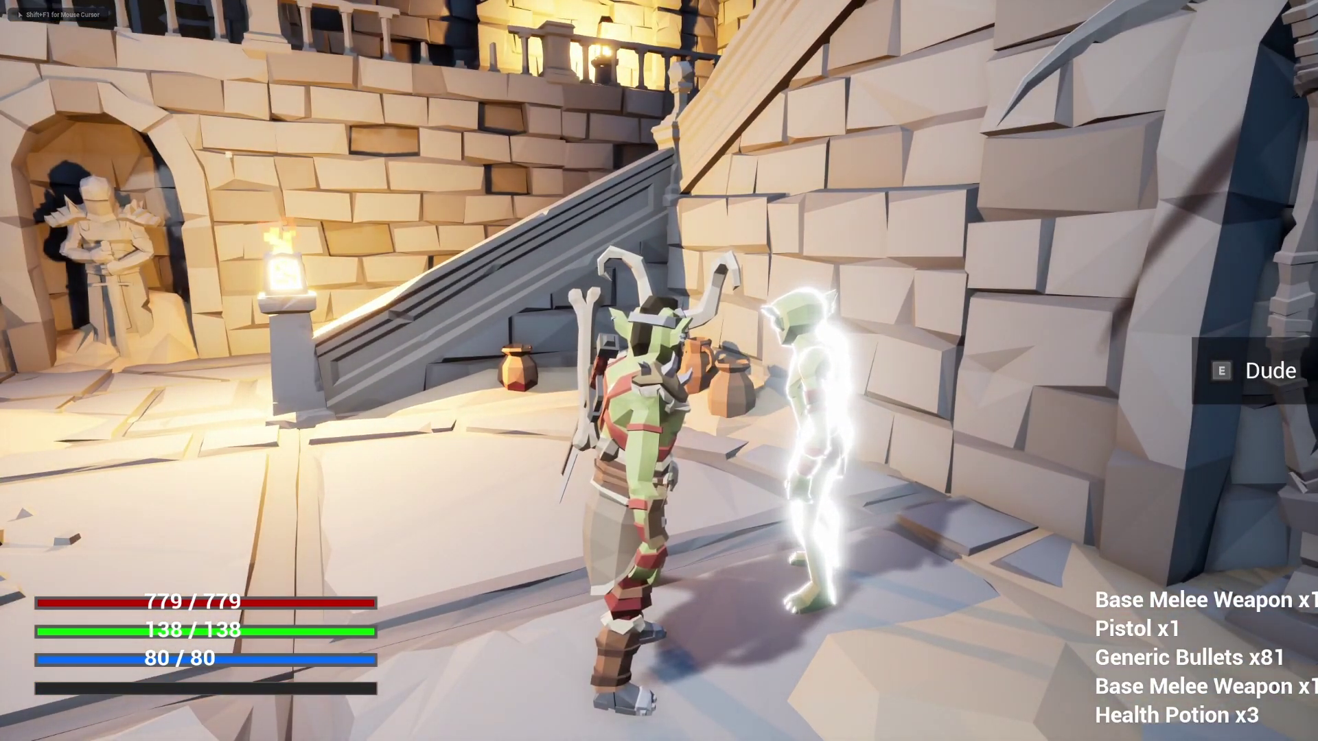
key("d")
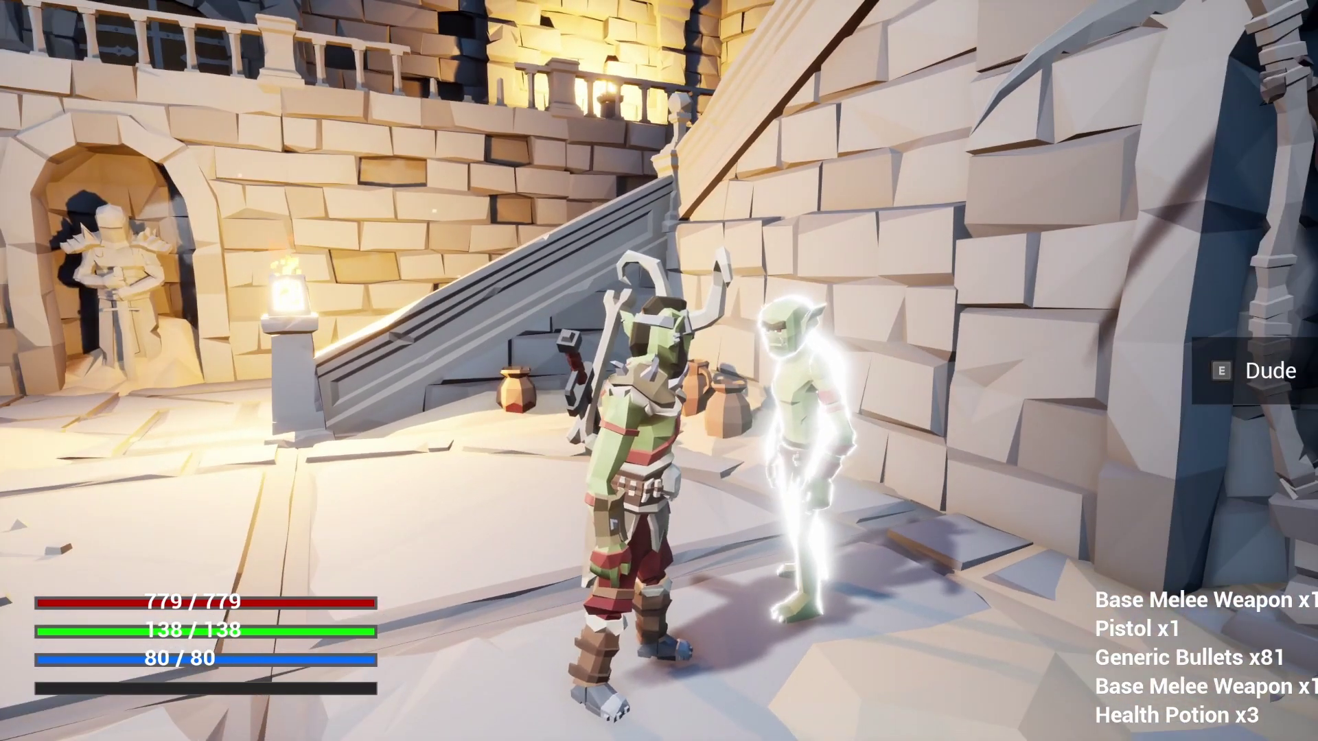
key("e")
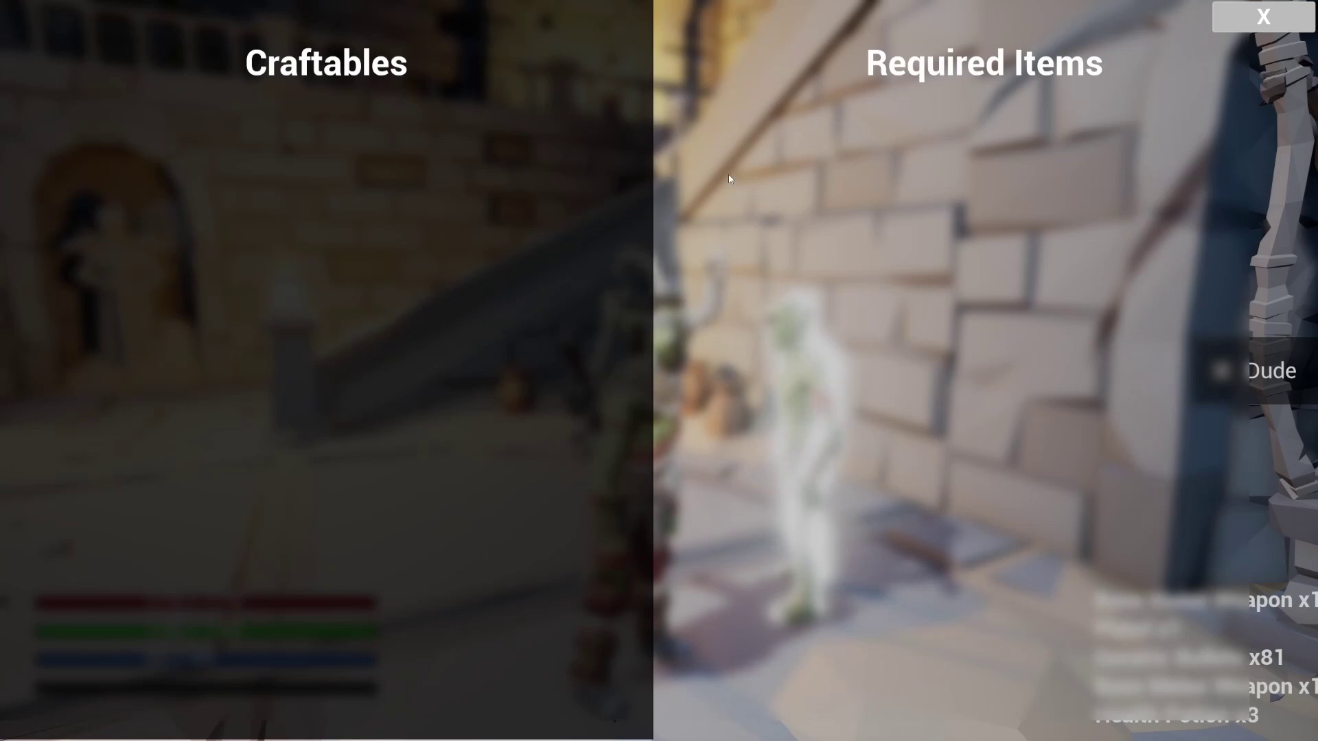
left_click(1264, 18)
key("Escape")
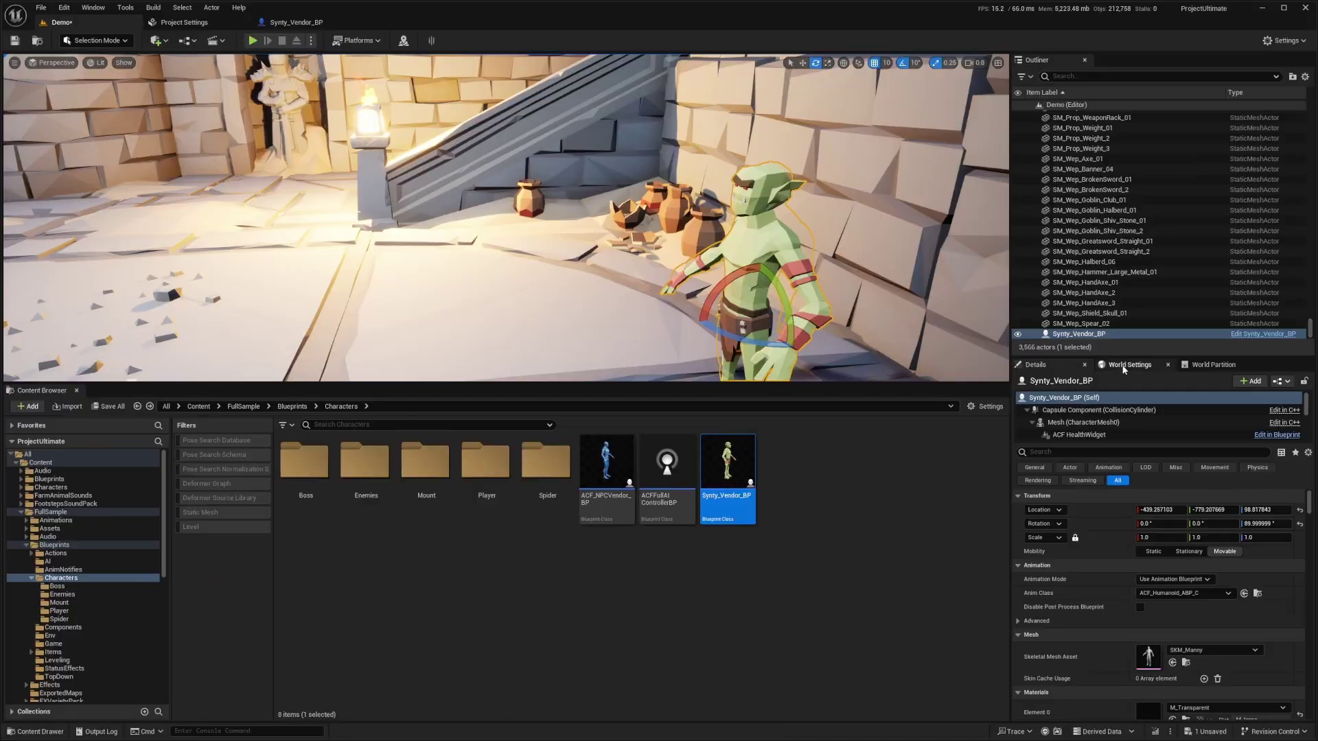
Open the level's default pawn ACFFullPlayerUE4 and set the Custom Outline Color of its ACFOutlineComponent to light blue.
left_click(1125, 366)
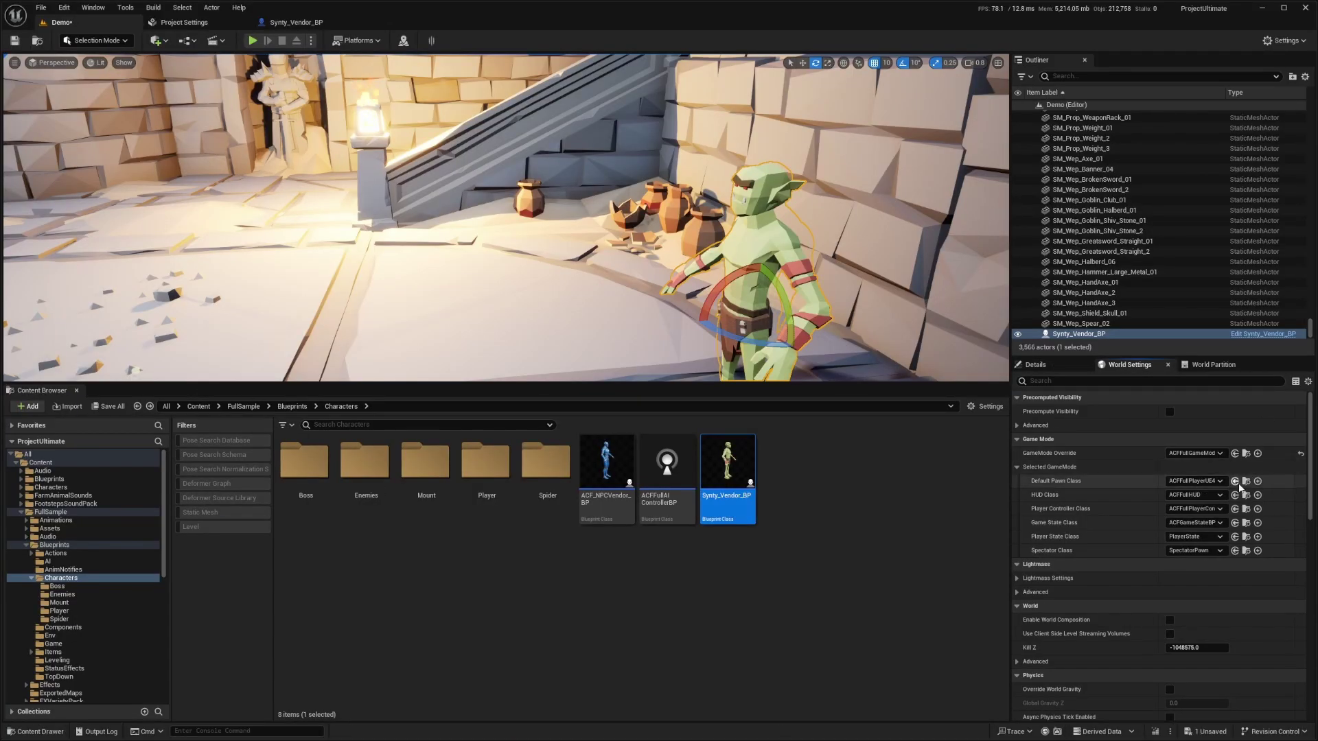
left_click(1245, 482)
double_click(501, 475)
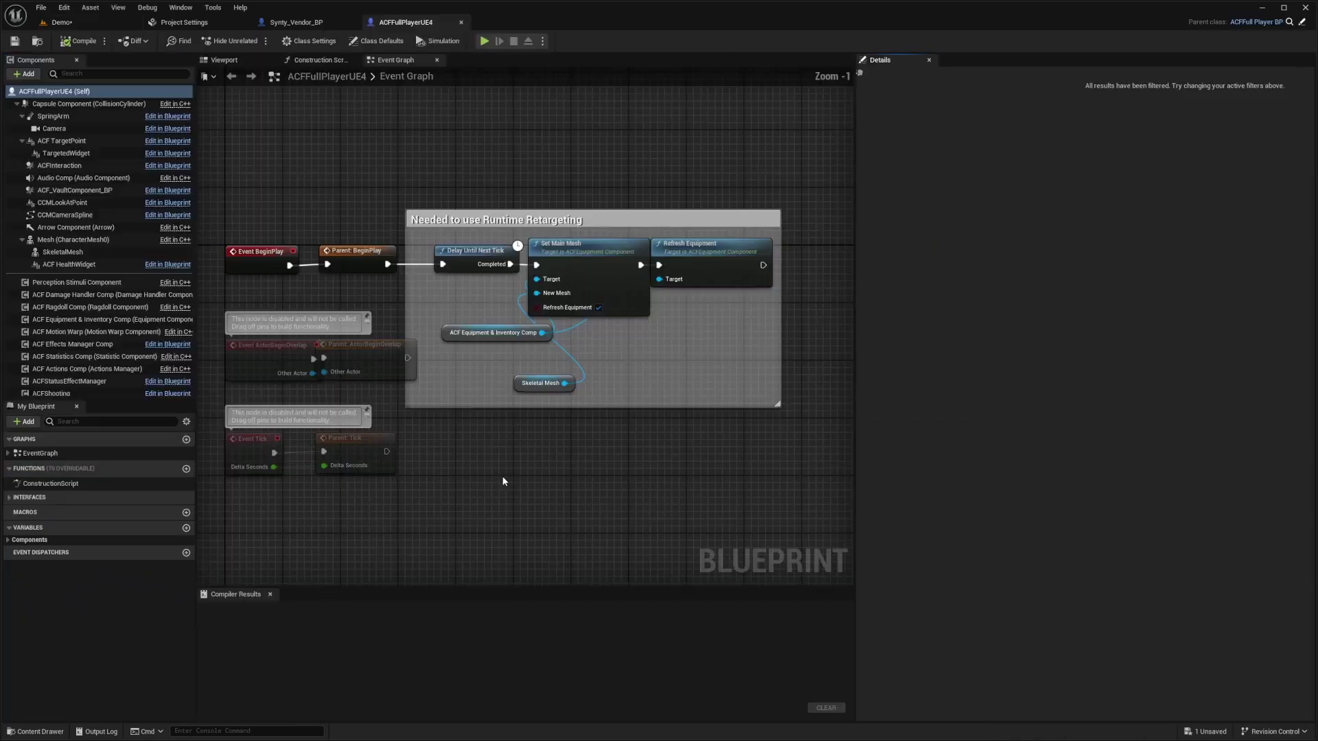
scroll(78, 330, "down", 2)
scroll(109, 294, "down", 2)
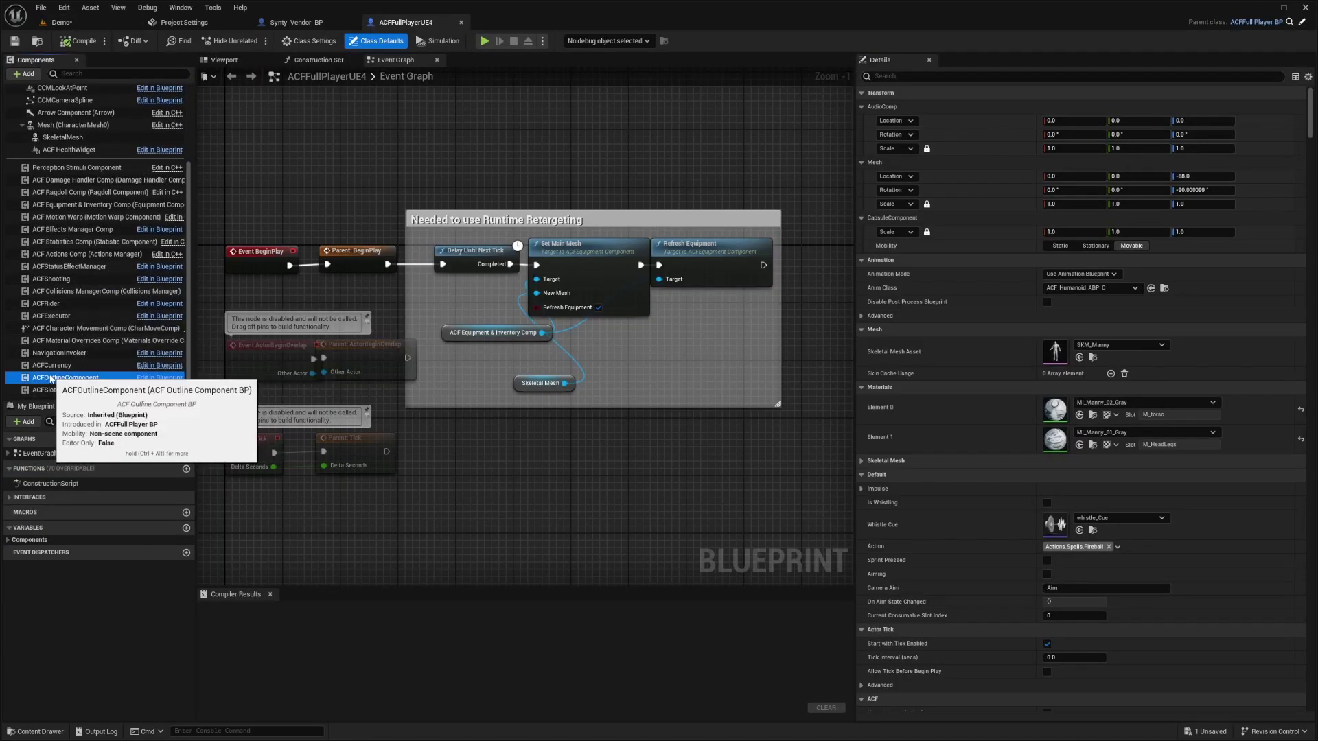
left_click(87, 379)
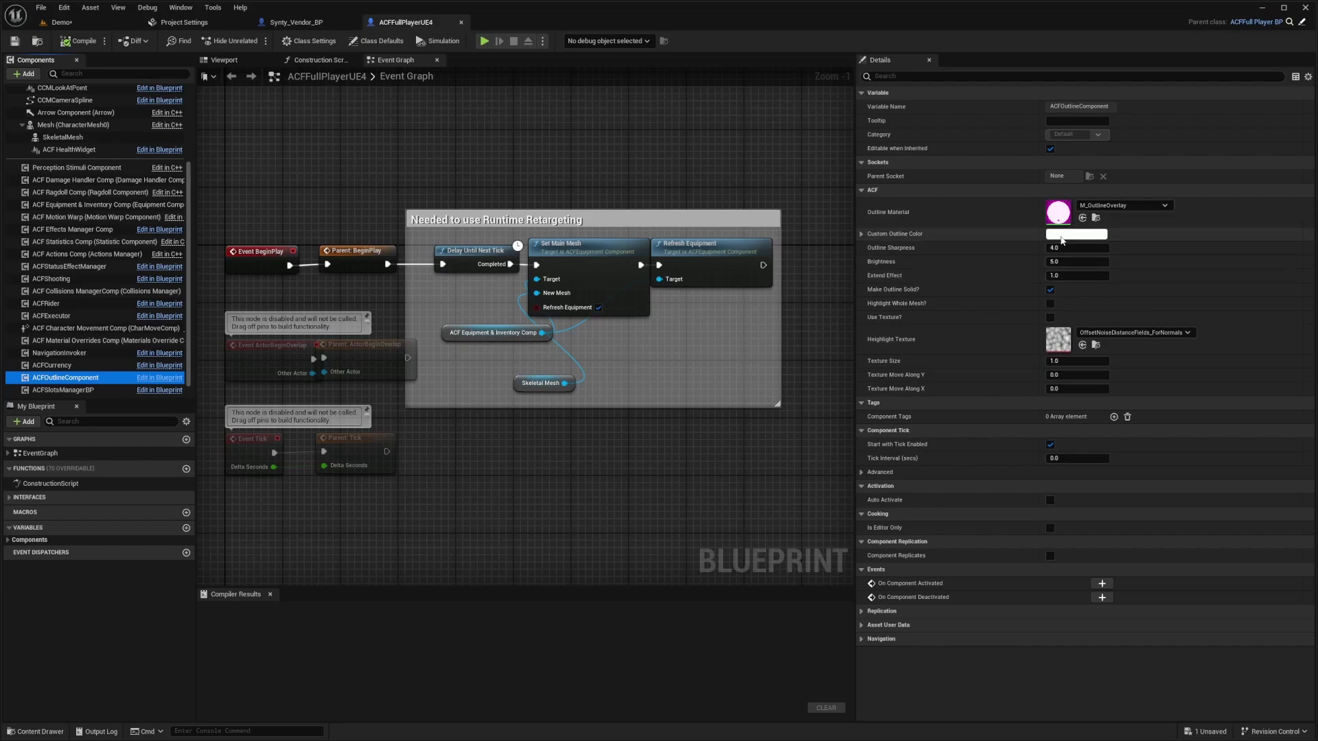
left_click(1062, 237)
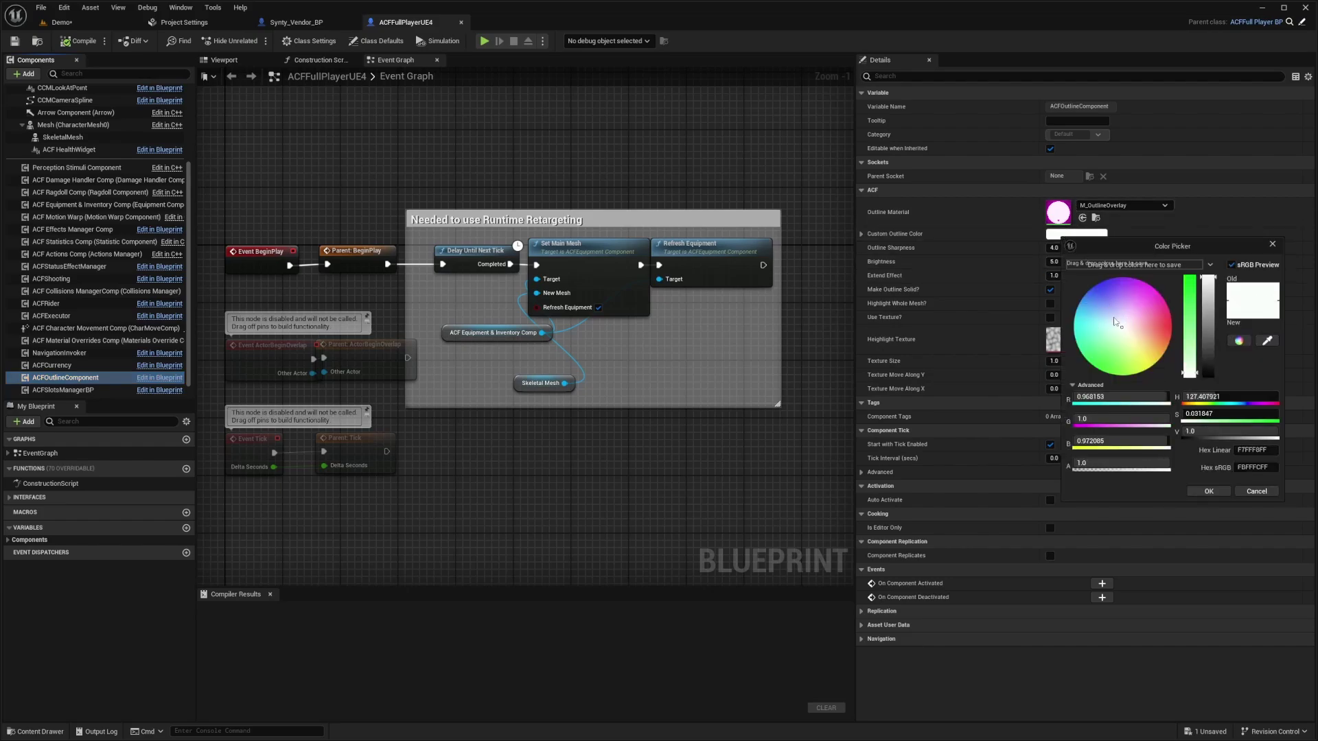
left_click_drag(1114, 322, 1087, 318)
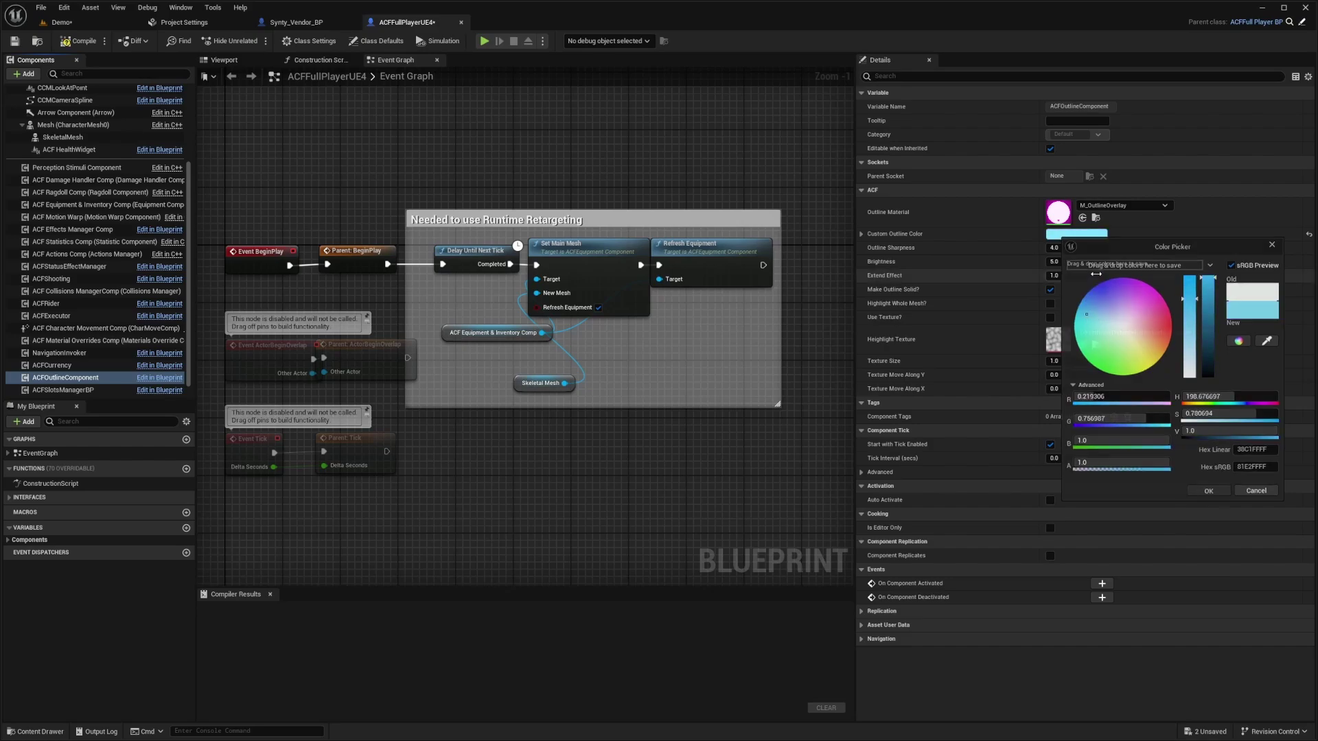
left_click(1207, 491)
Set the Outline Sharpness of ACFOutlineComponent to 2.0, open its Brightness value for editing and return to the Demo level.
left_click(1074, 249)
type("2")
left_click(1071, 262)
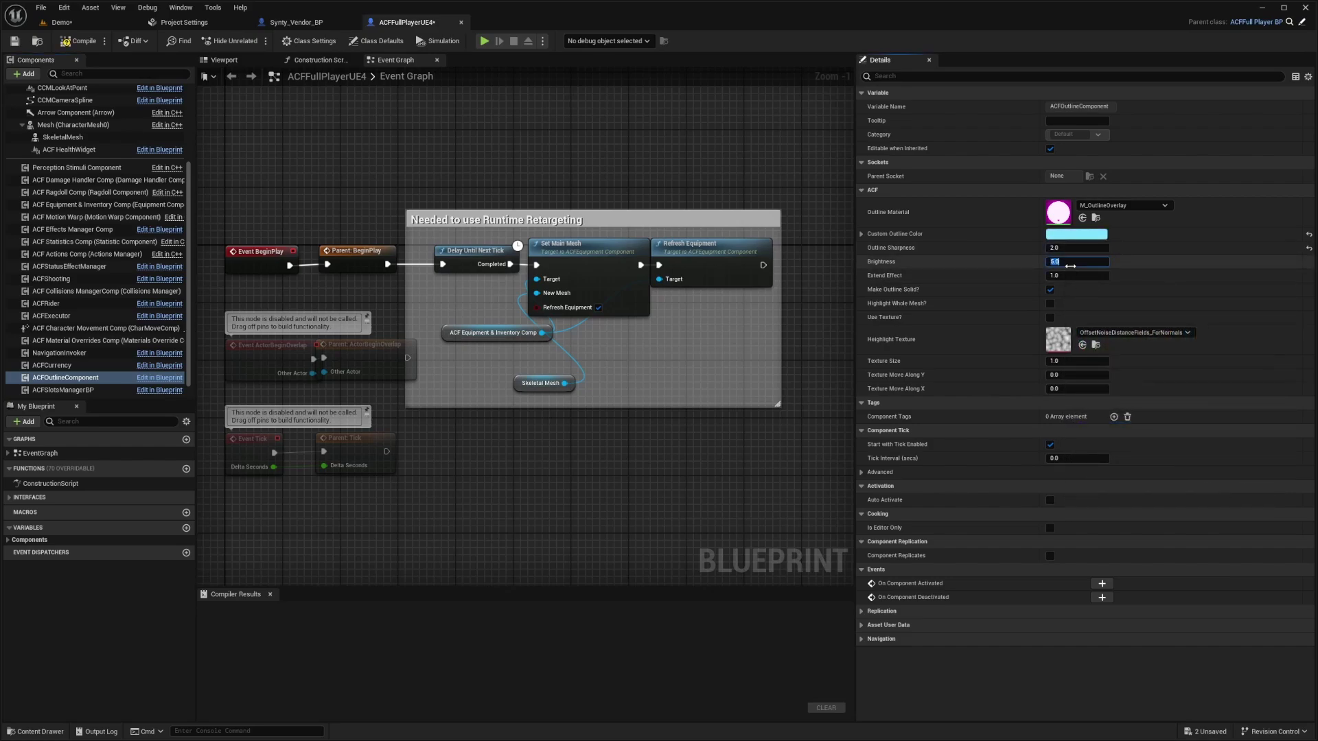
left_click(68, 24)
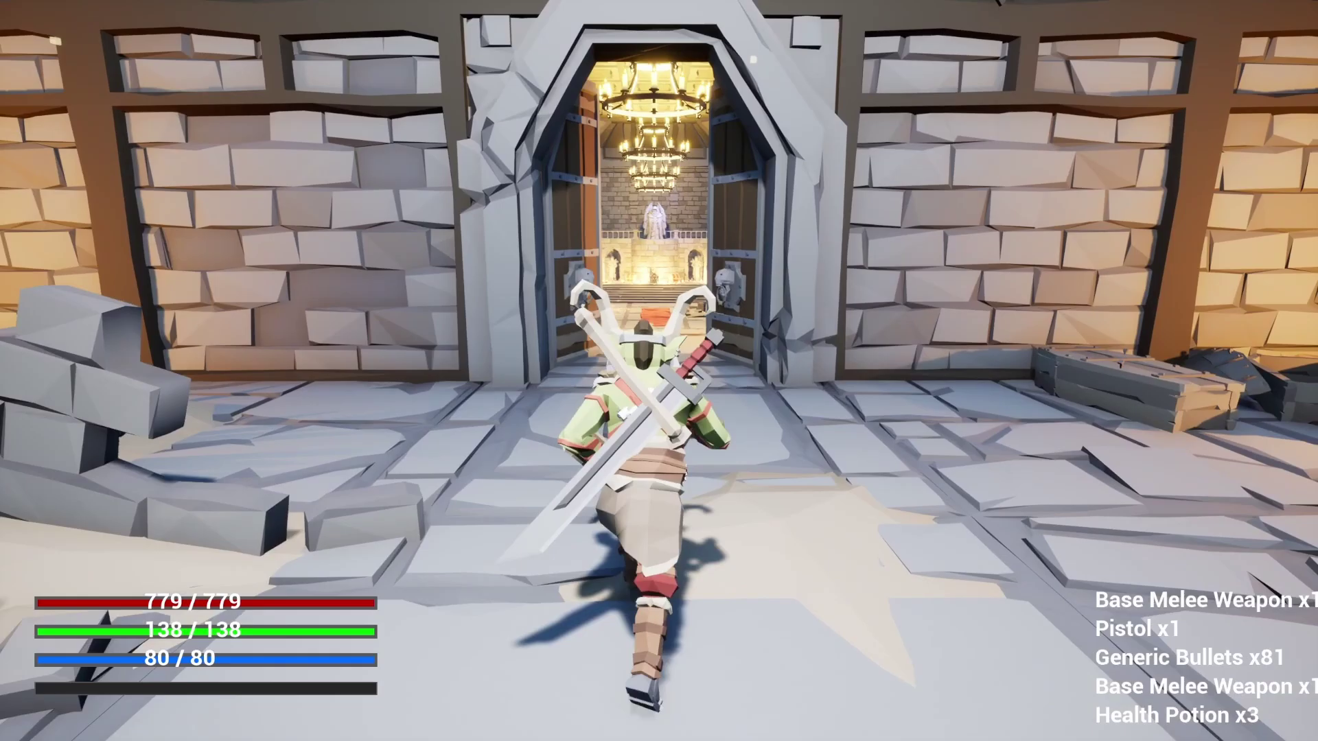
Place another ACF_Hero_FemaleABP enemy beside the hall's red carpet and duplicate its blueprint as ACF_Knight_BP.
key("w")
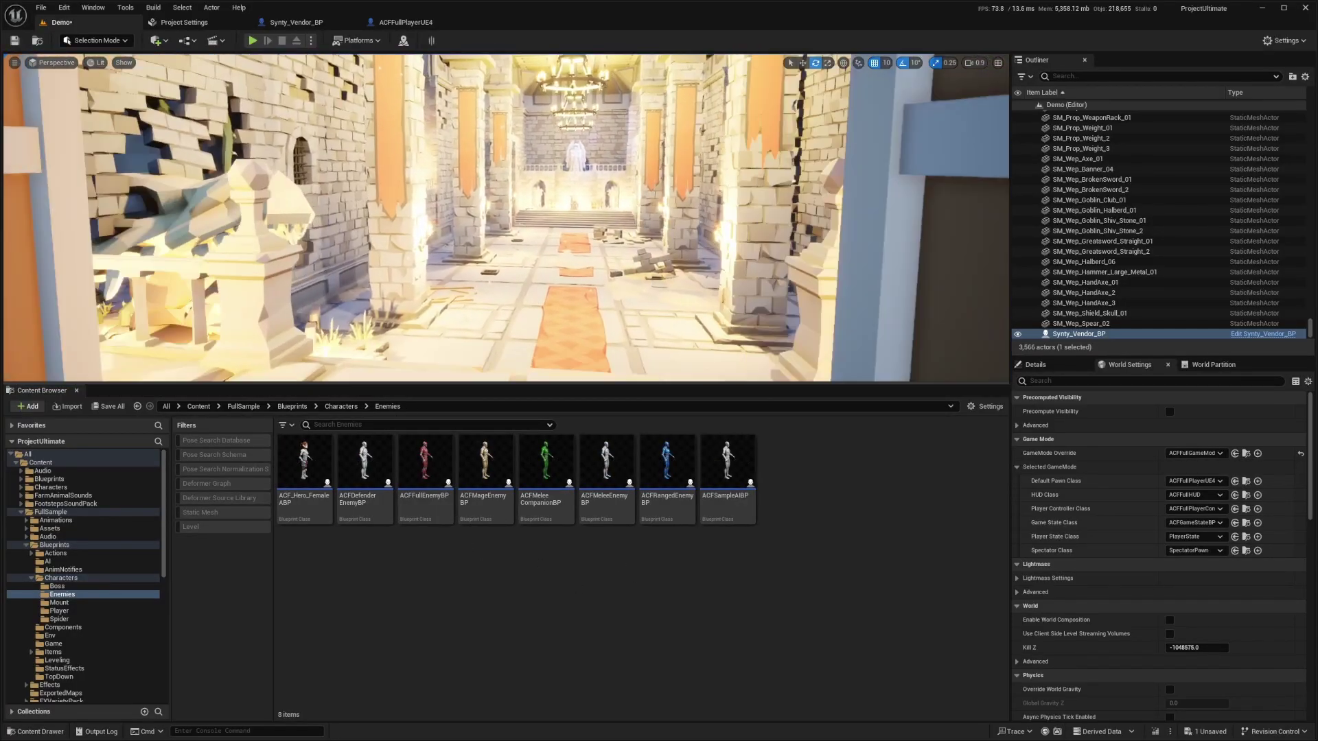
left_click_drag(304, 461, 300, 248)
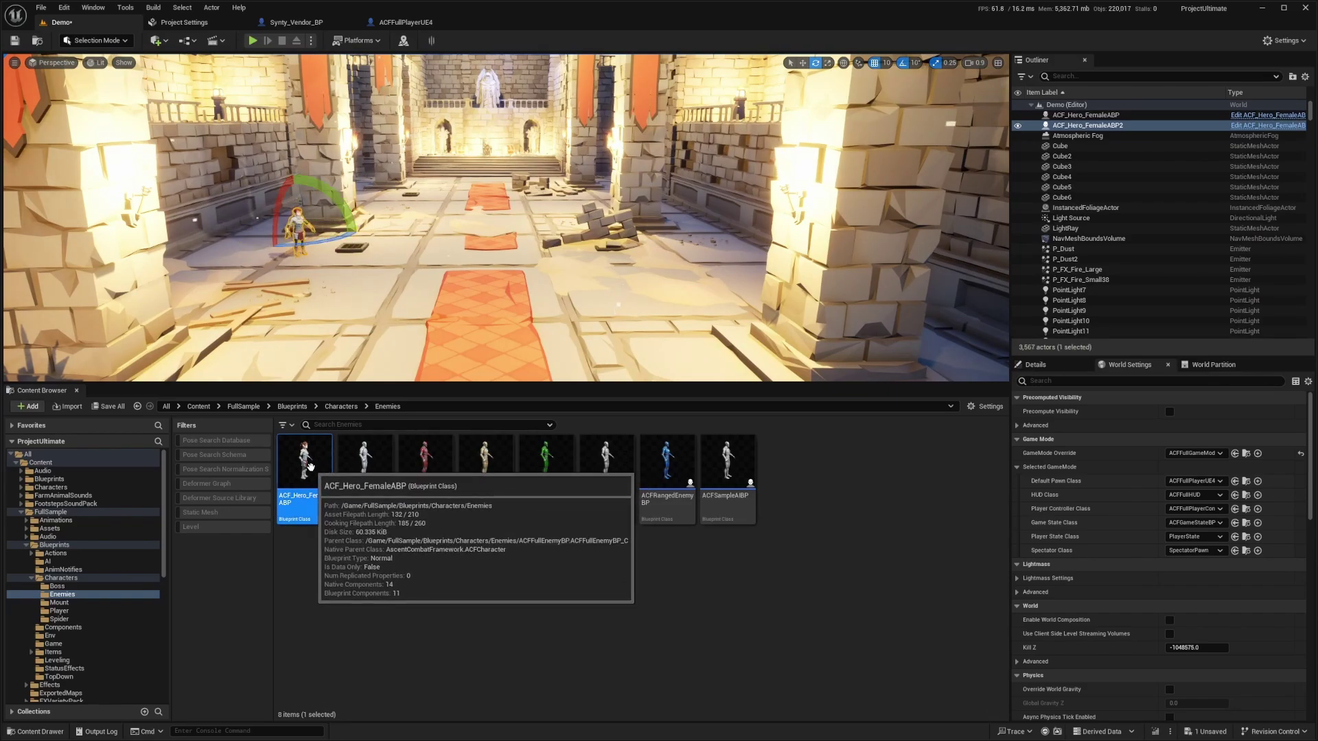
key("ctrl+d")
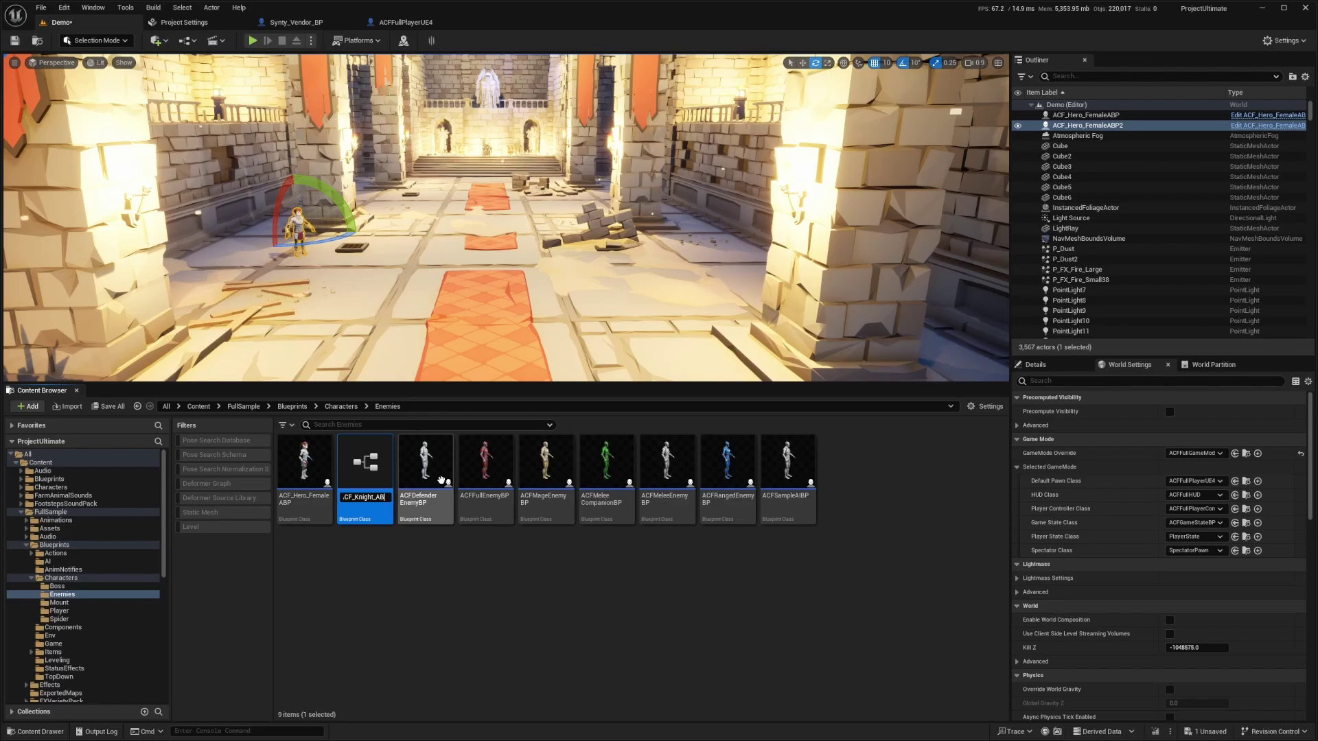
key("Return")
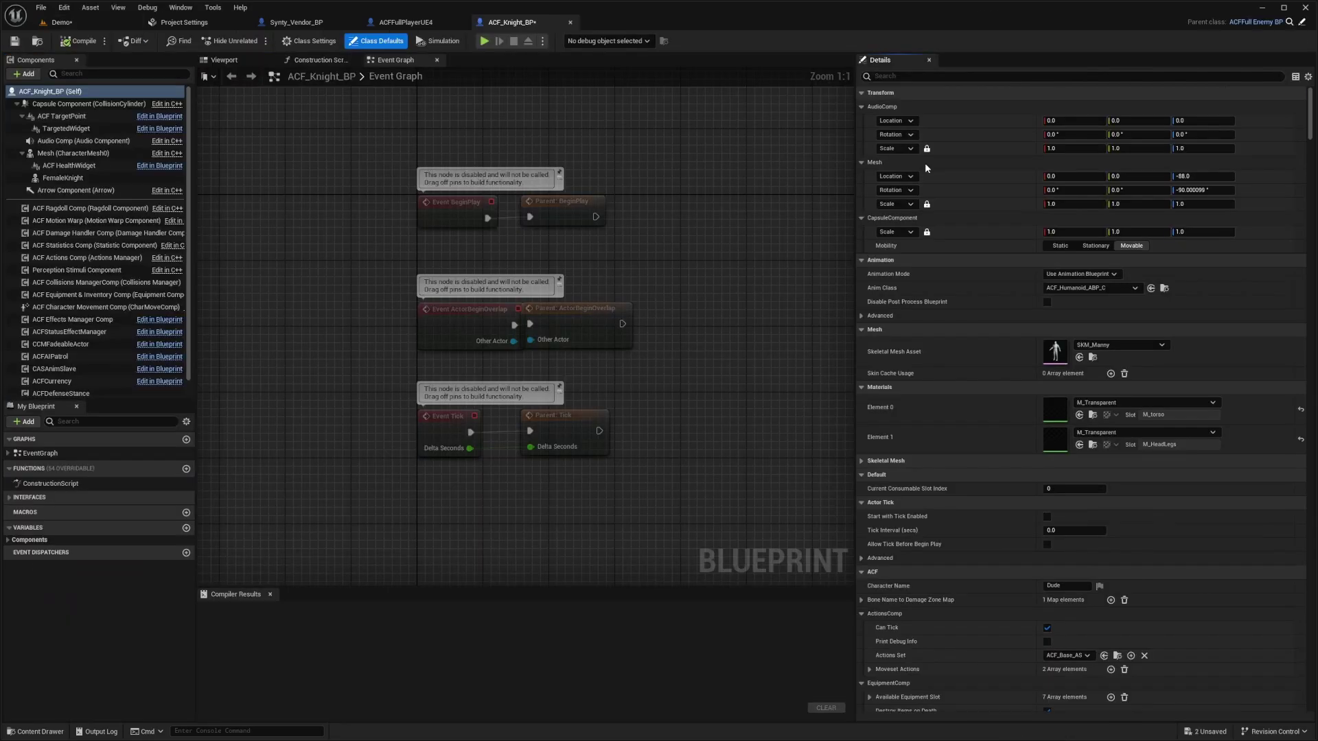
In ACF_Knight_BP, set the skeletal mesh of the FemaleKnight component to SK_Character_Hero_Knight_Male.
left_click(1094, 345)
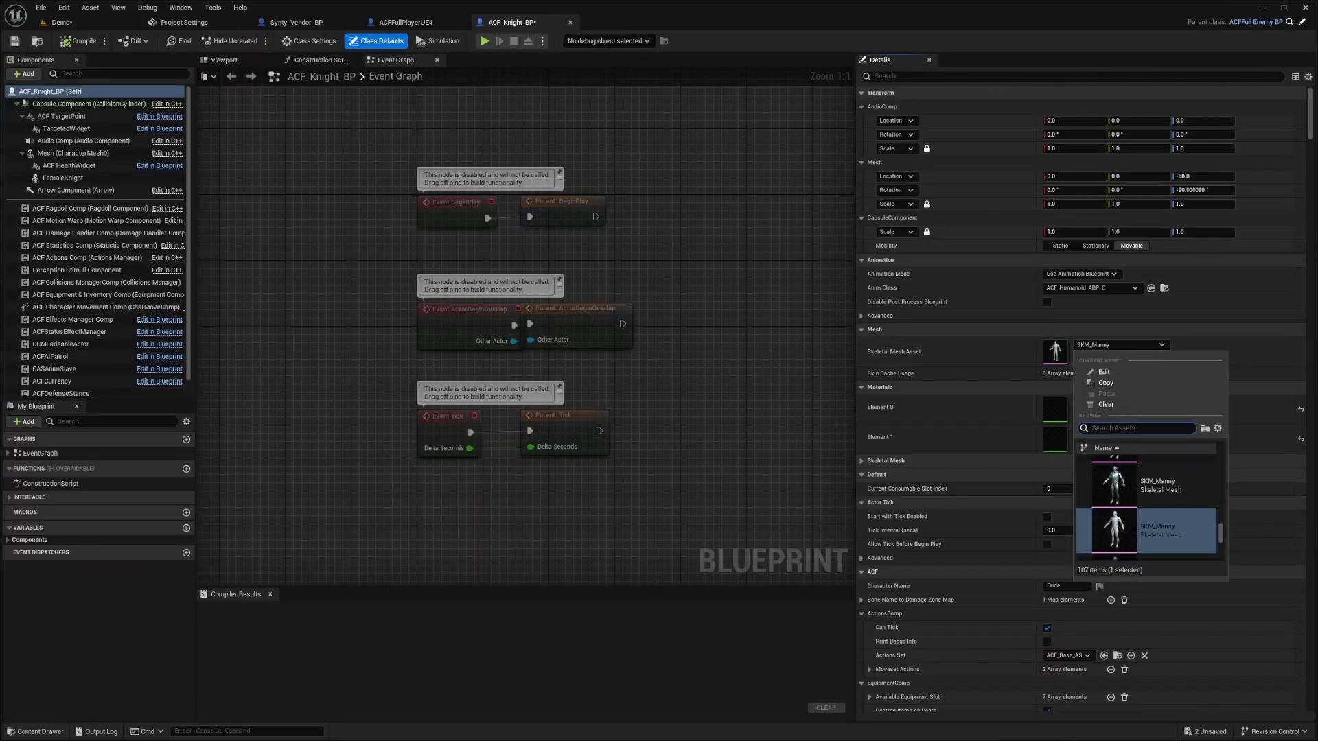
left_click(63, 178)
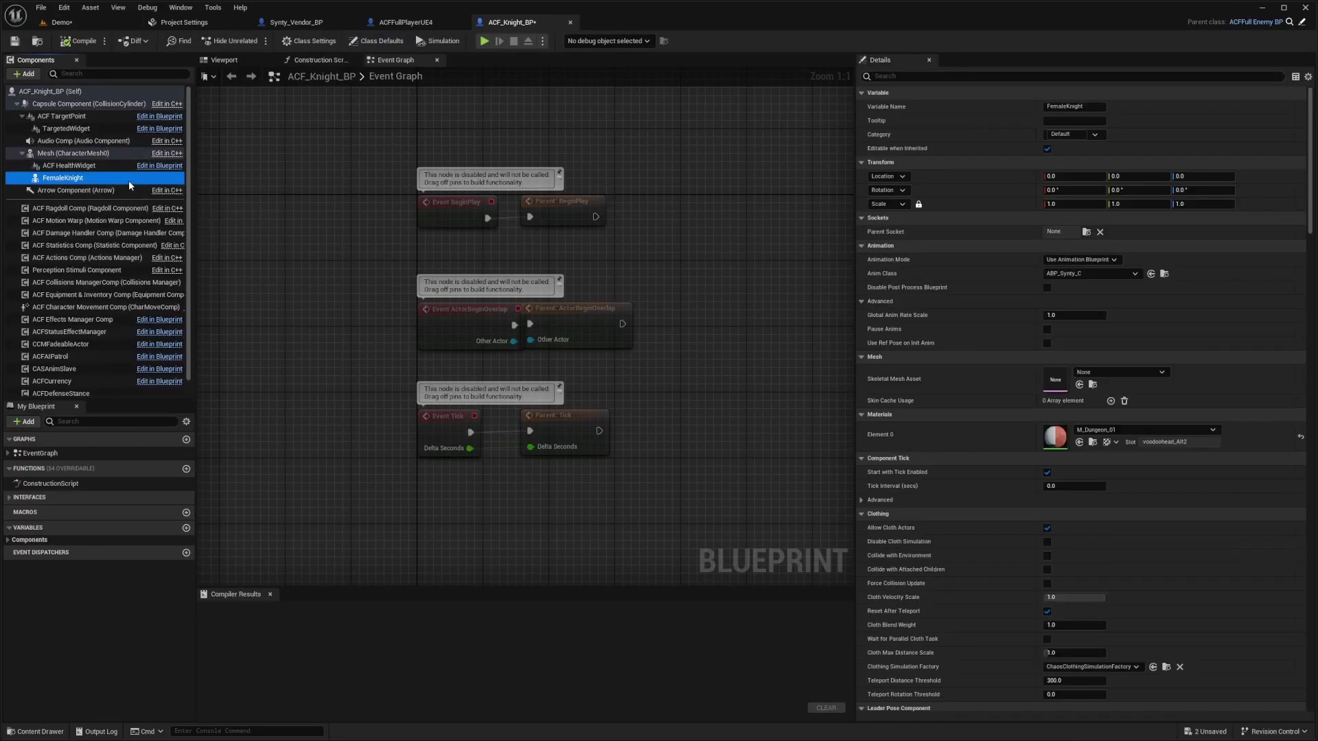
left_click(1101, 372)
type("knight")
left_click(1167, 536)
Rename the FemaleKnight component to Knight, compile the blueprint and return to the Demo level.
left_click(76, 180)
type("Kni")
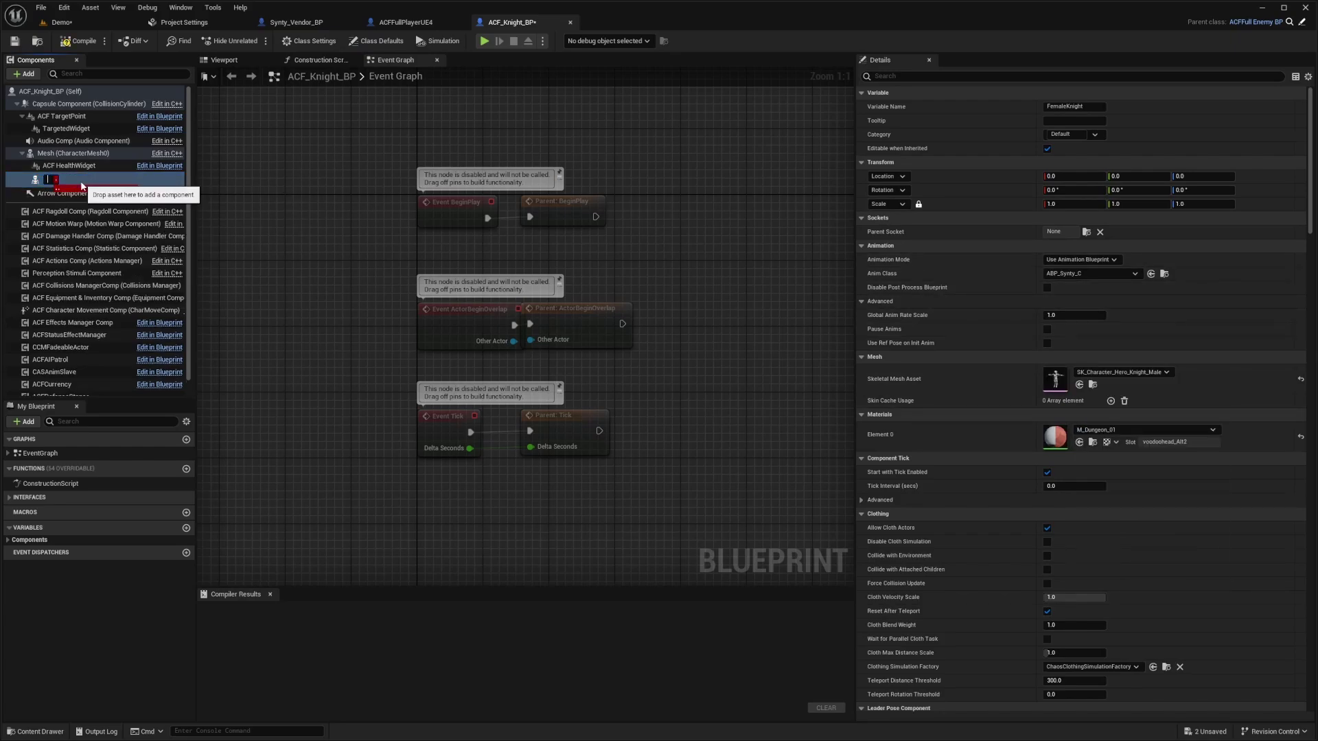
type("ght")
key("Return")
left_click(81, 41)
left_click(71, 27)
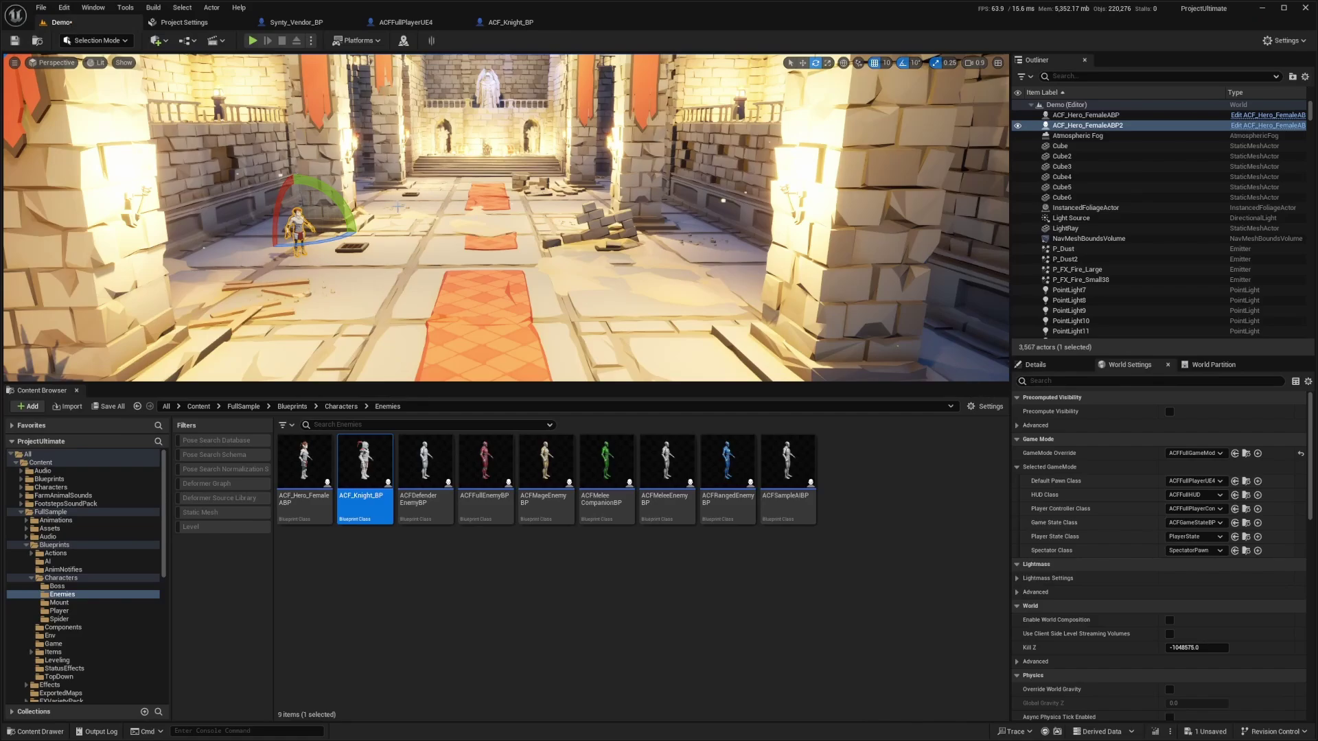
Place ACF_Knight_BP in the hall opposite the female knight and play-test the fight against both enemies full screen.
left_click_drag(363, 456, 598, 241)
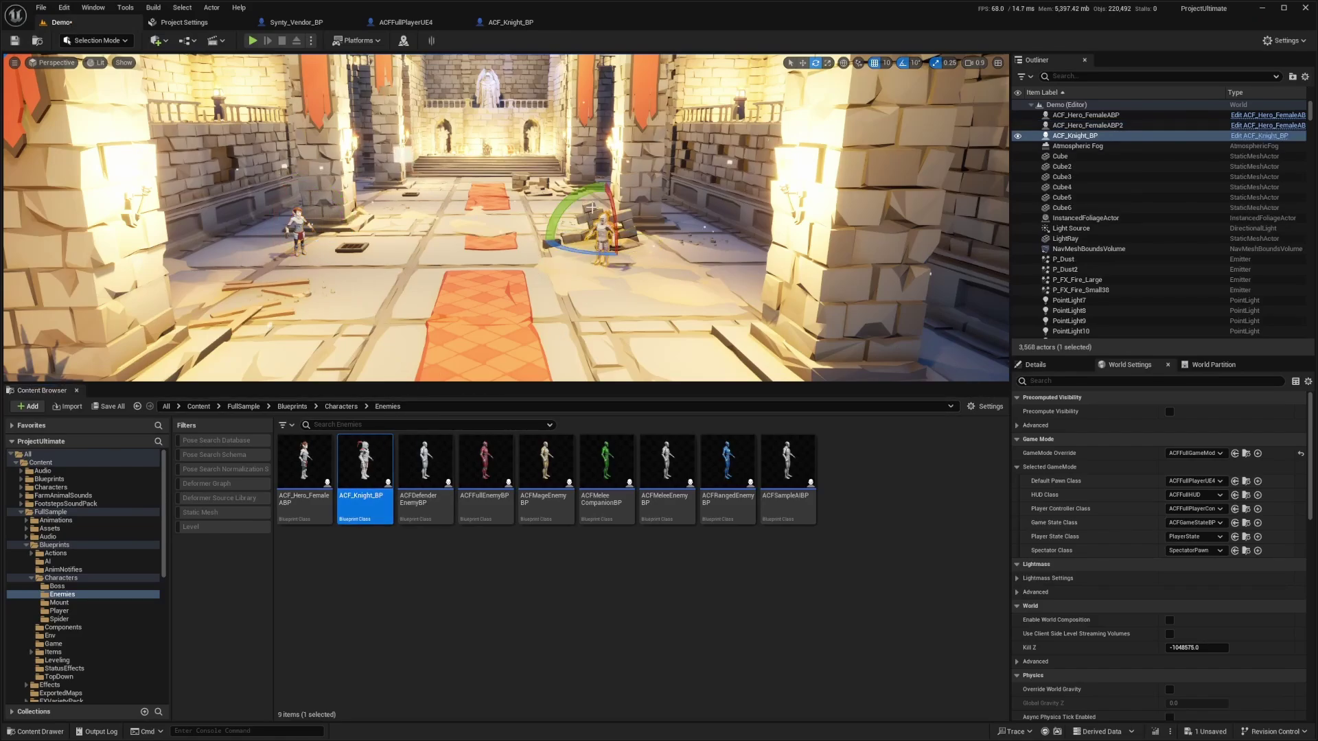
key("F11")
key("alt+p")
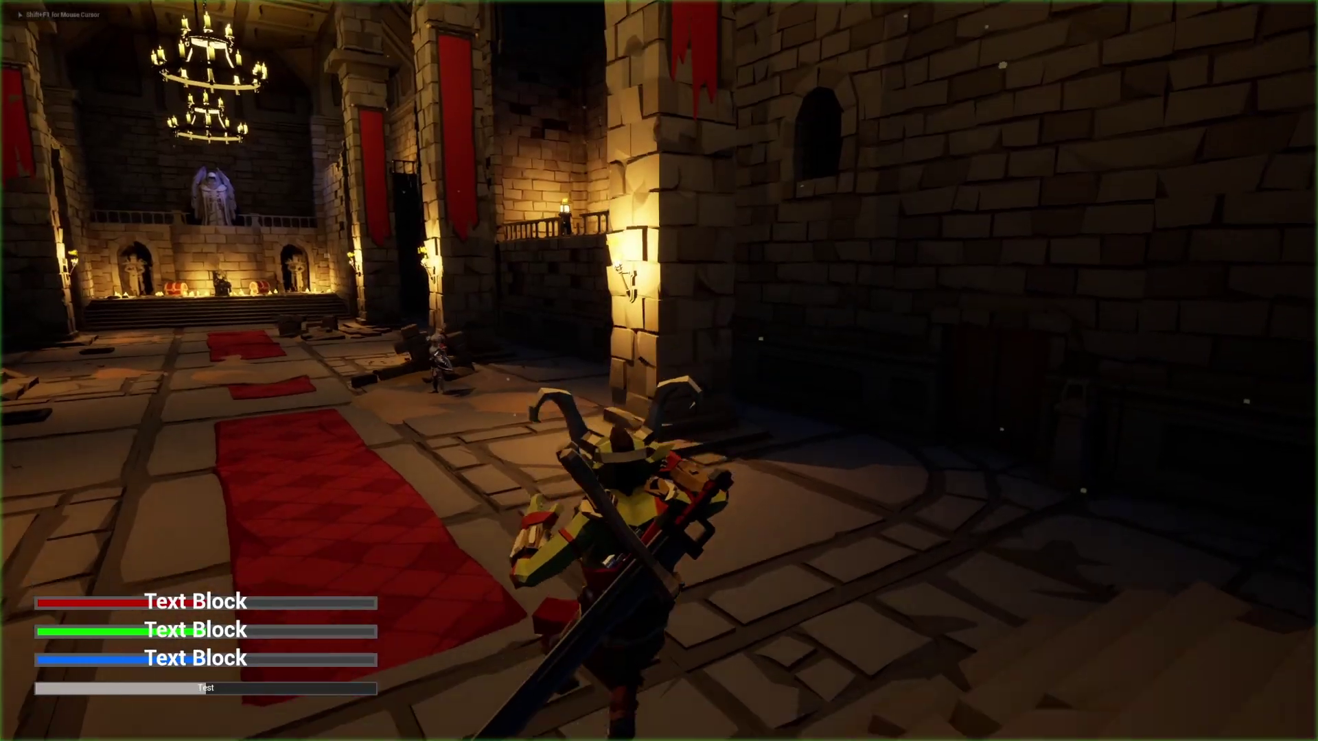
key("w")
key("1")
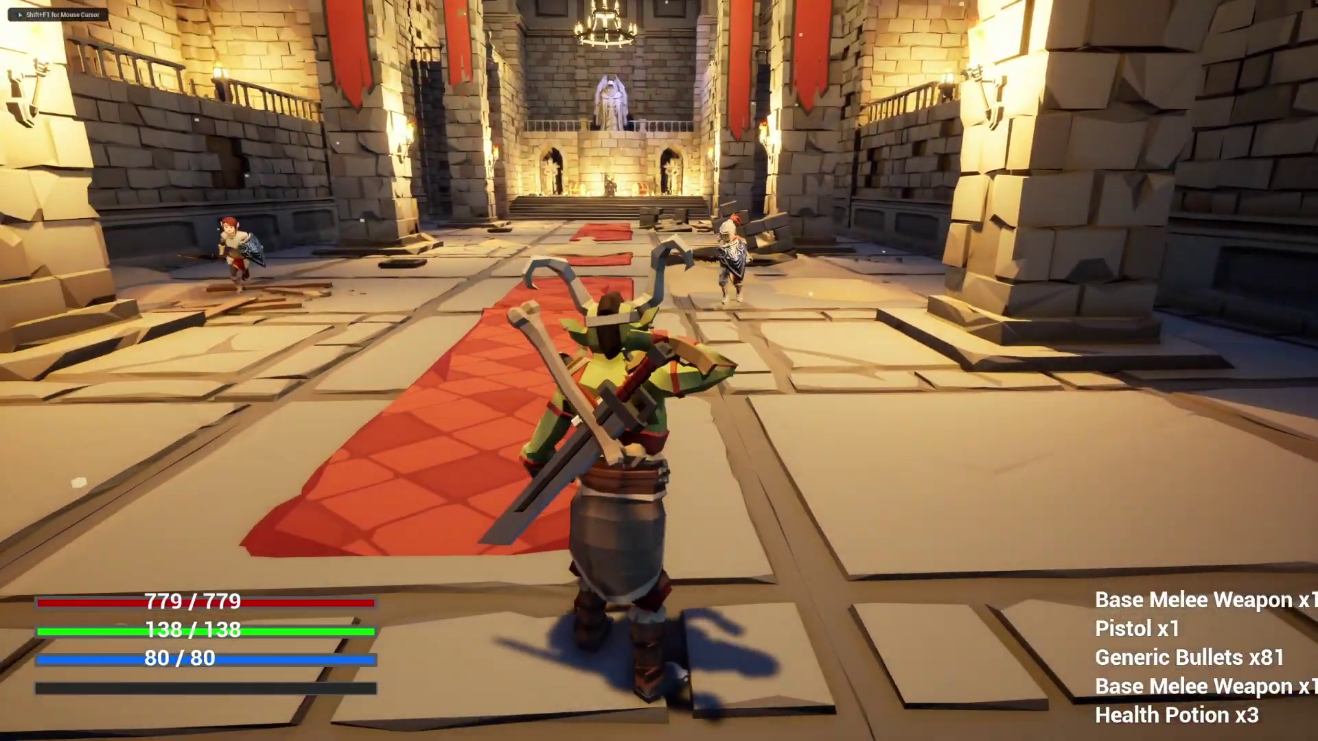
key("a")
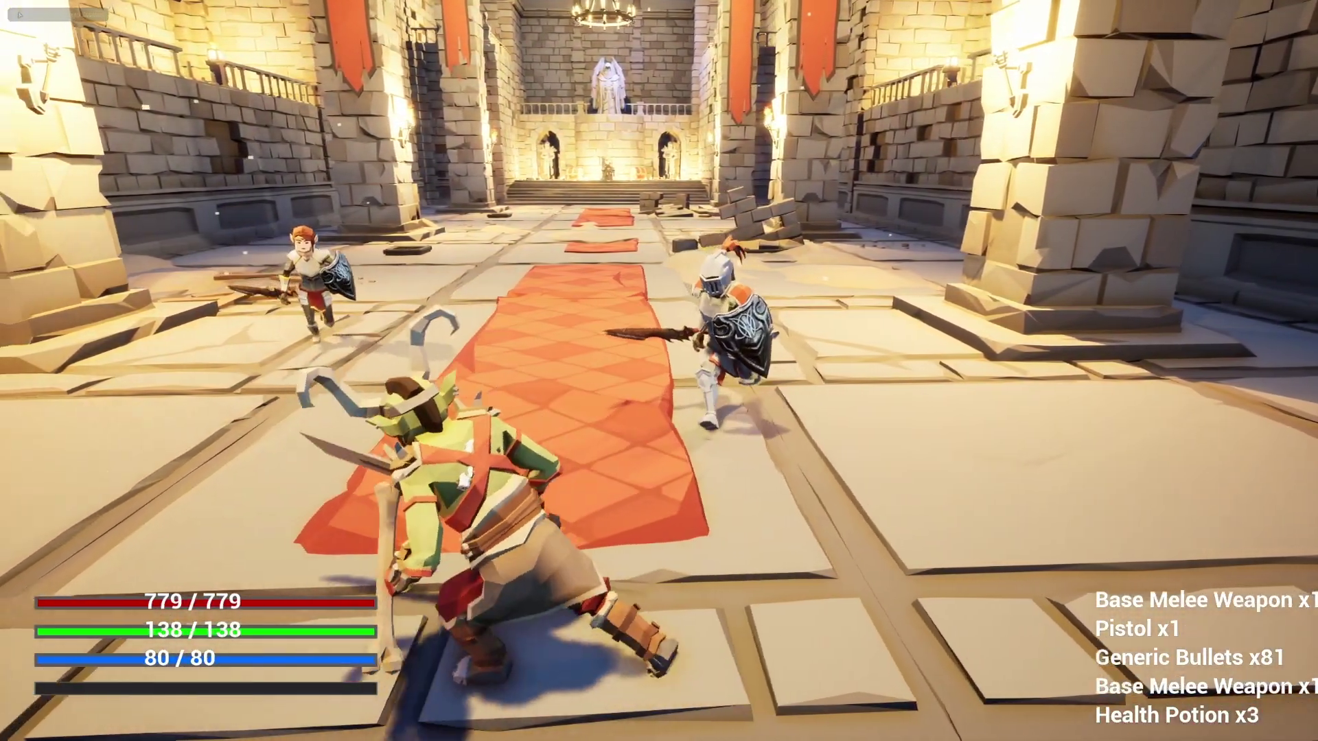
key("s")
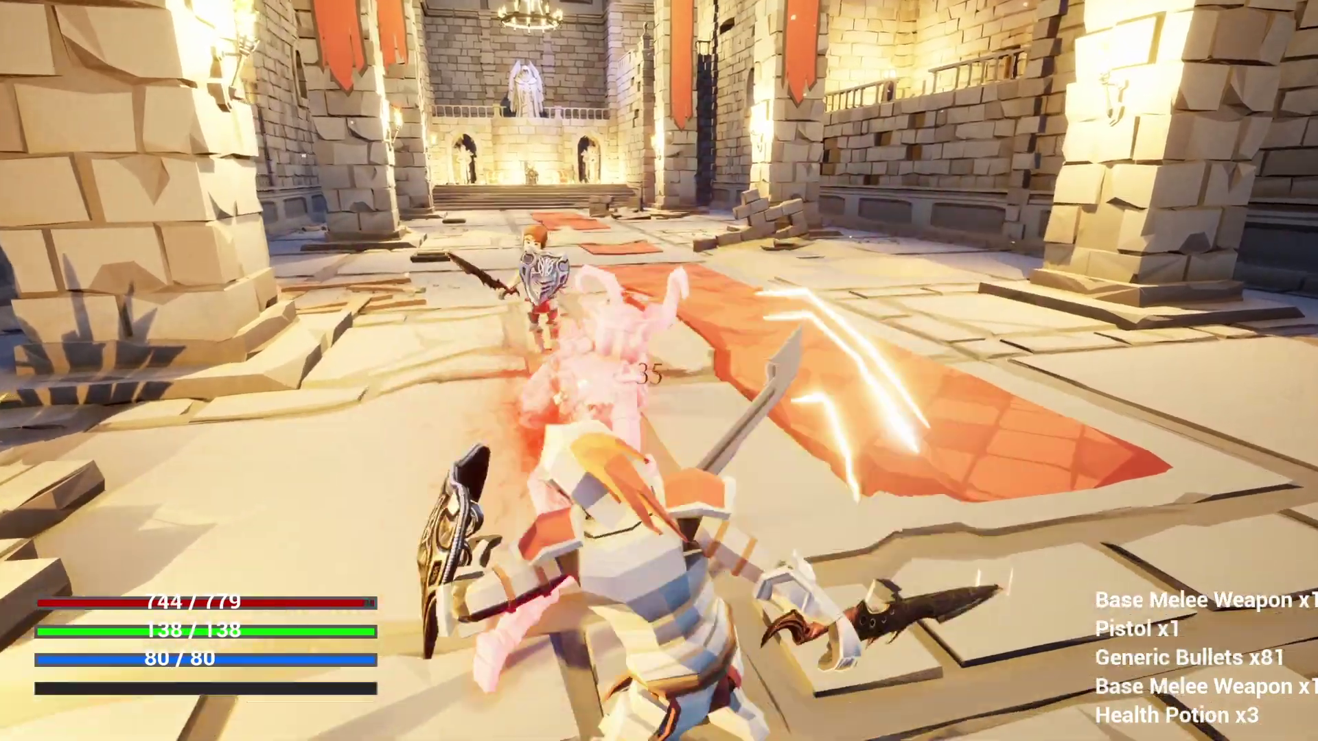
key("s")
key("d")
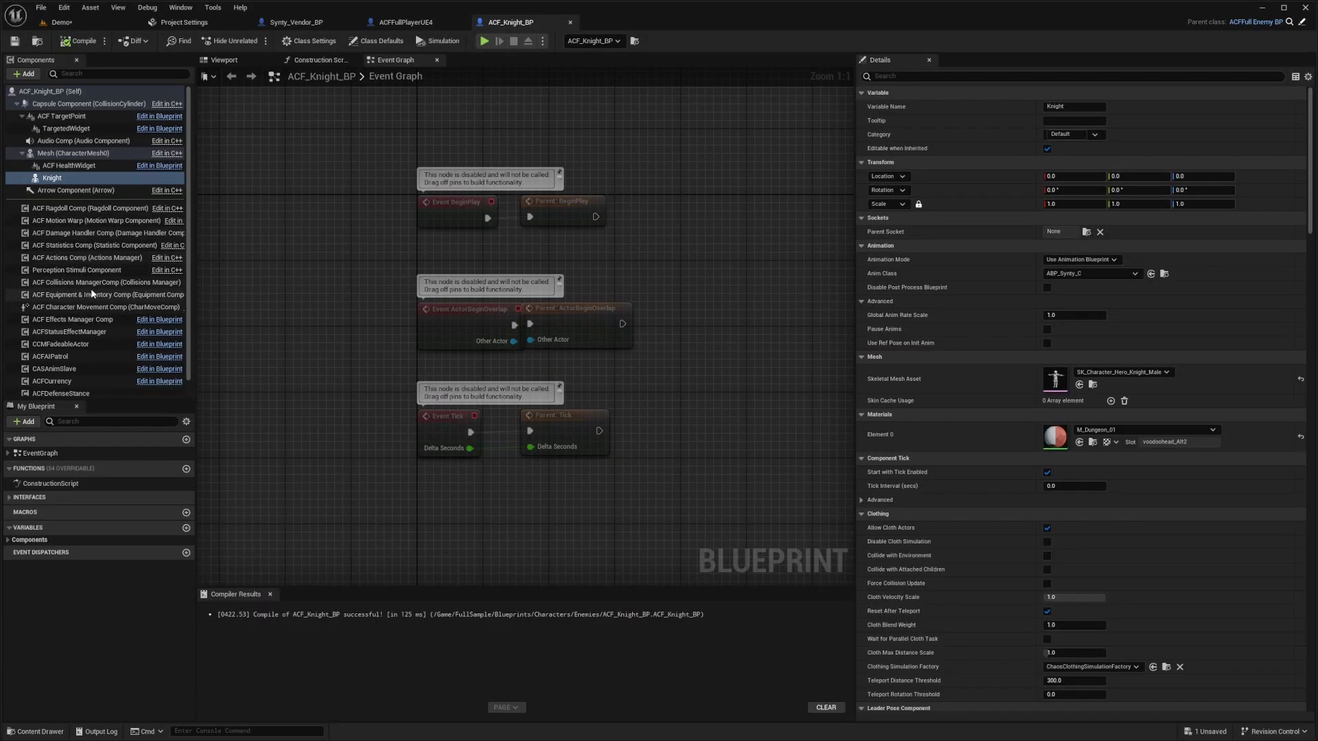
In ACF_Knight_BP's equipment and inventory component, set the Item Class of starting item Index 0 to Sword01_BP.
left_click(91, 294)
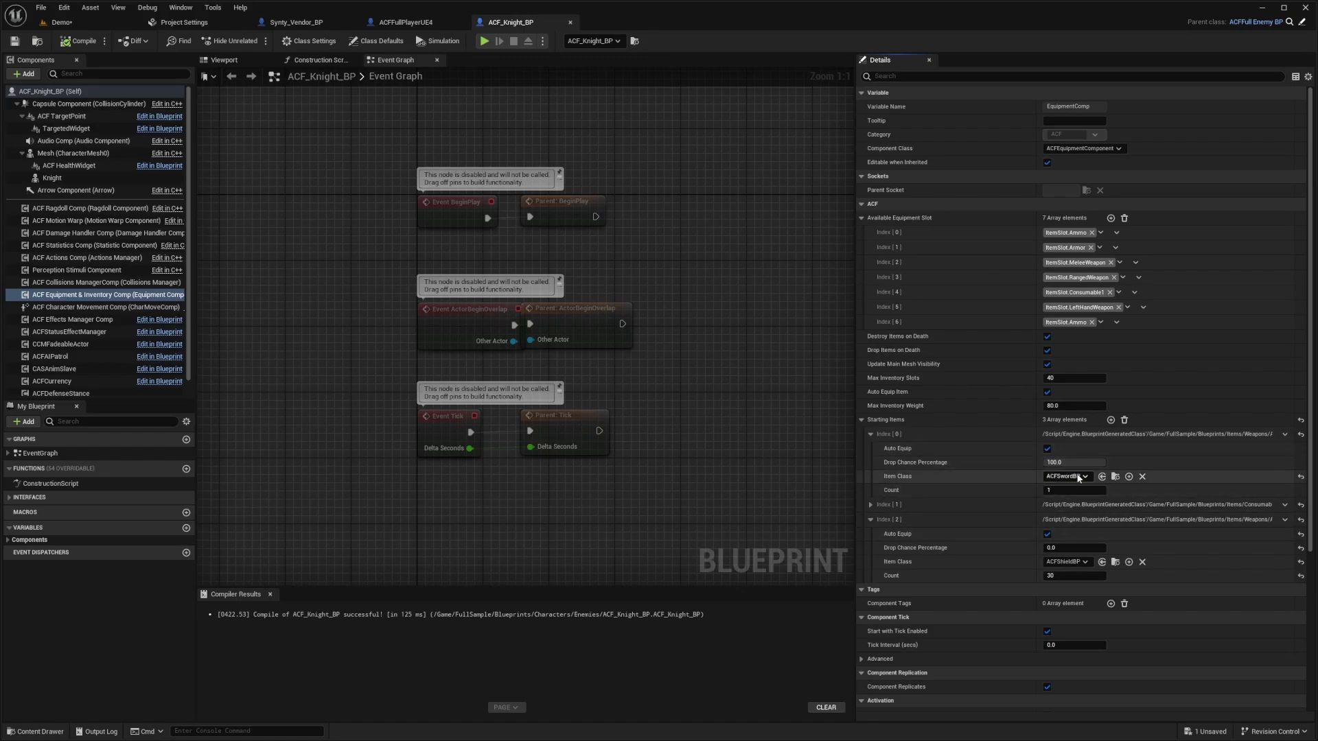
left_click(1077, 477)
type("sword02")
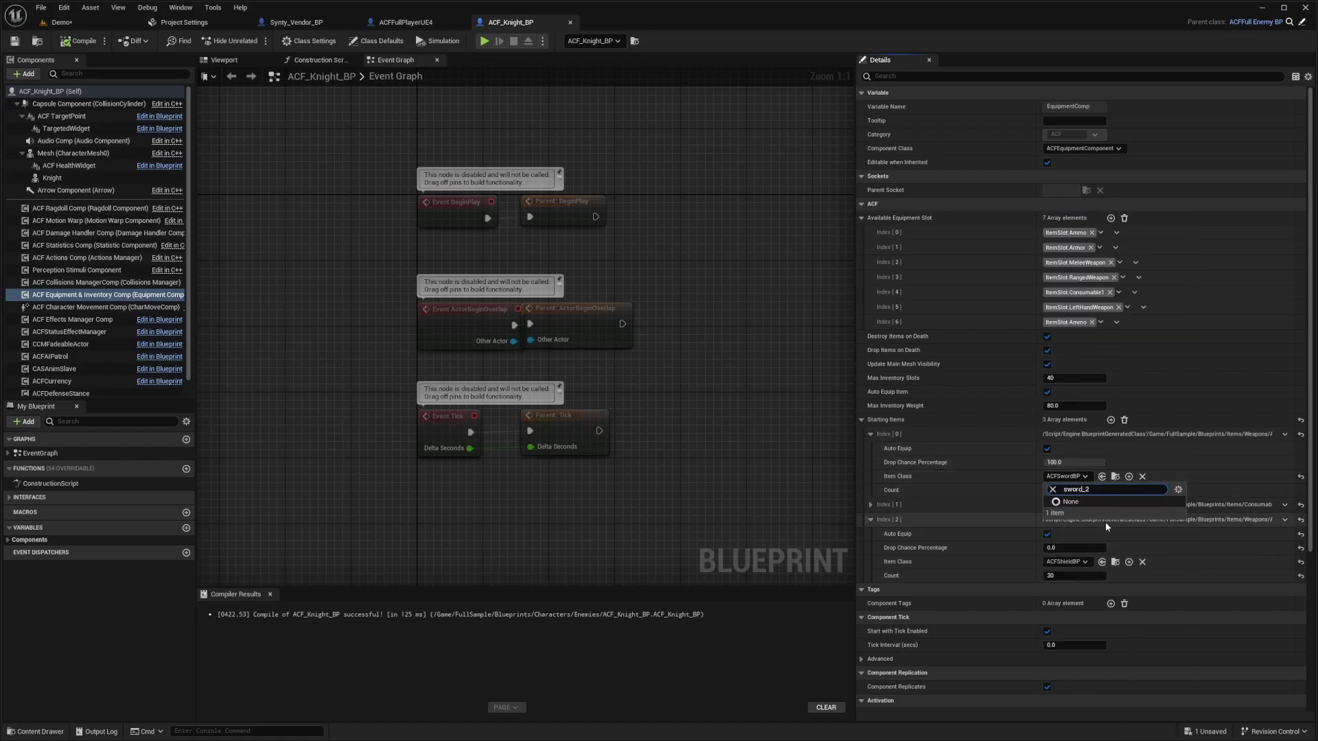
key("ctrl+a")
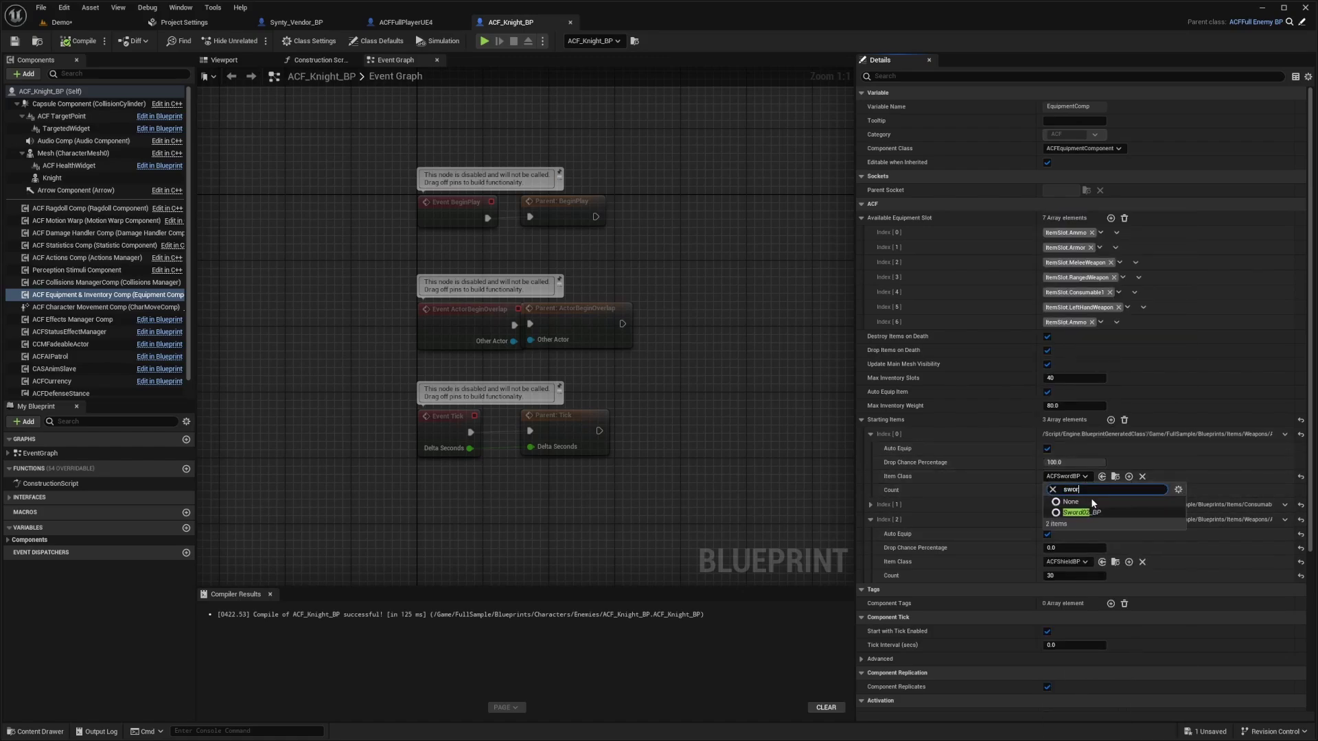
type("d01")
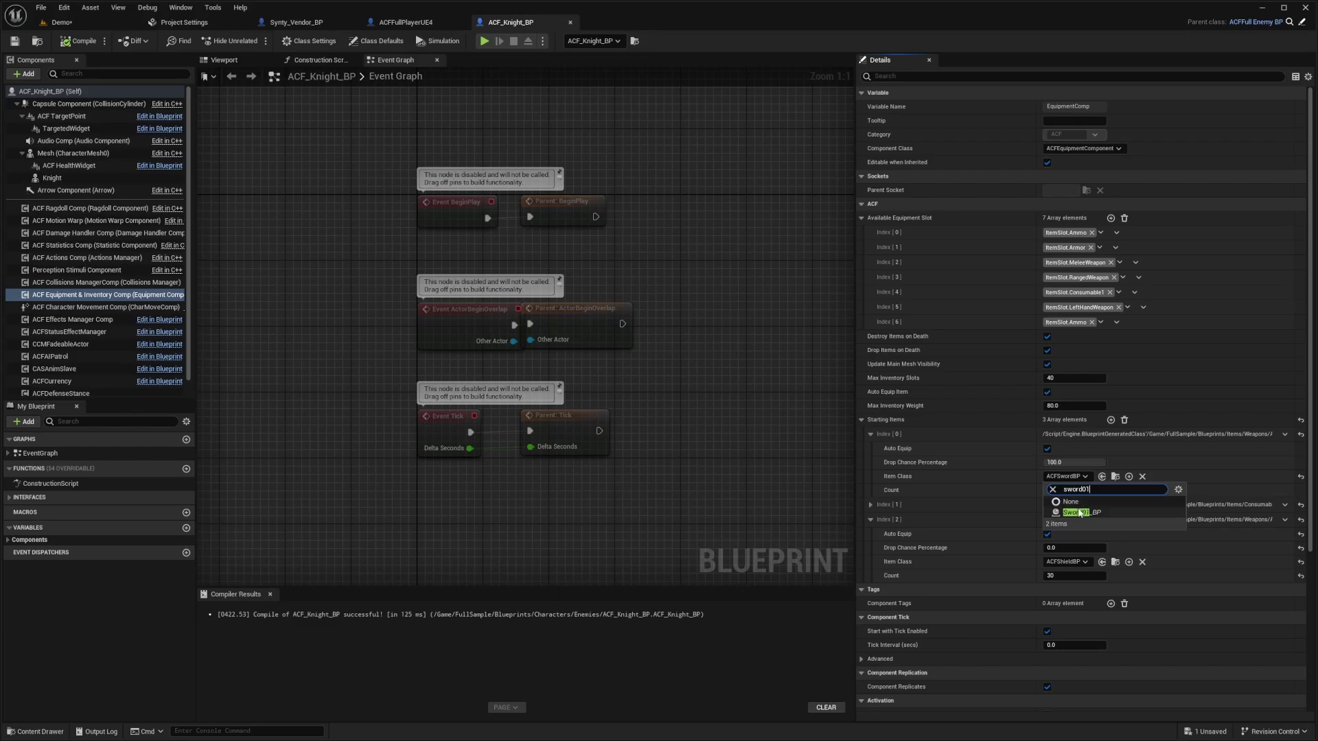
left_click(1080, 512)
Replace the Item Class of starting item Index 2 with another shield and play-test the fight against both enemies.
left_click(1066, 561)
type("sw")
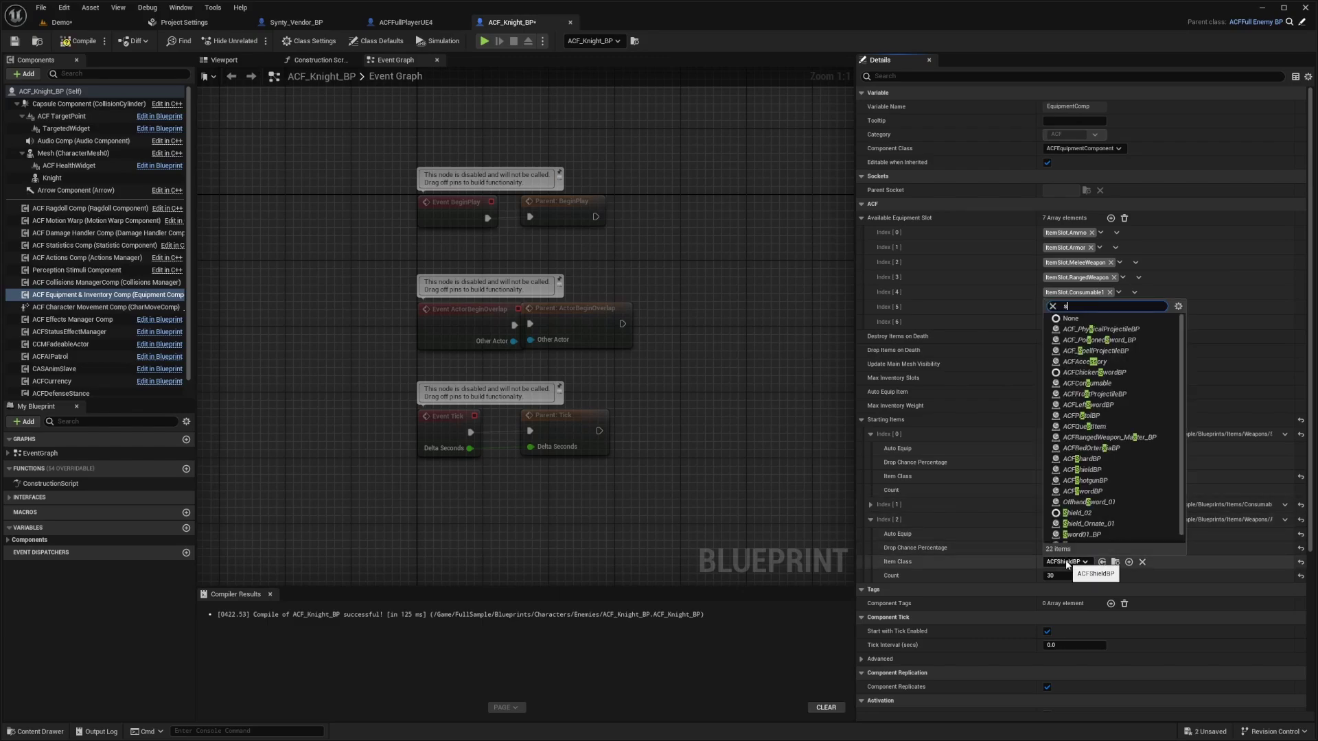
type("hield")
left_click(1091, 608)
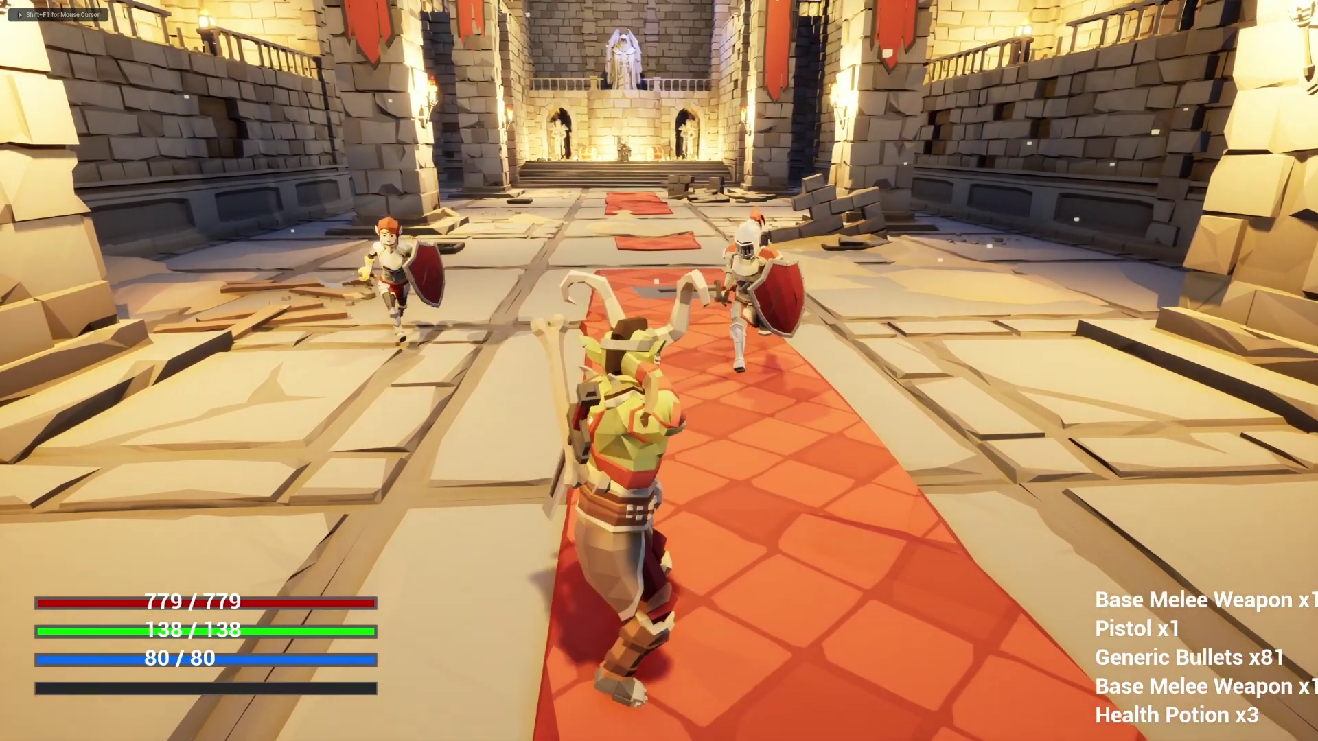
key("a")
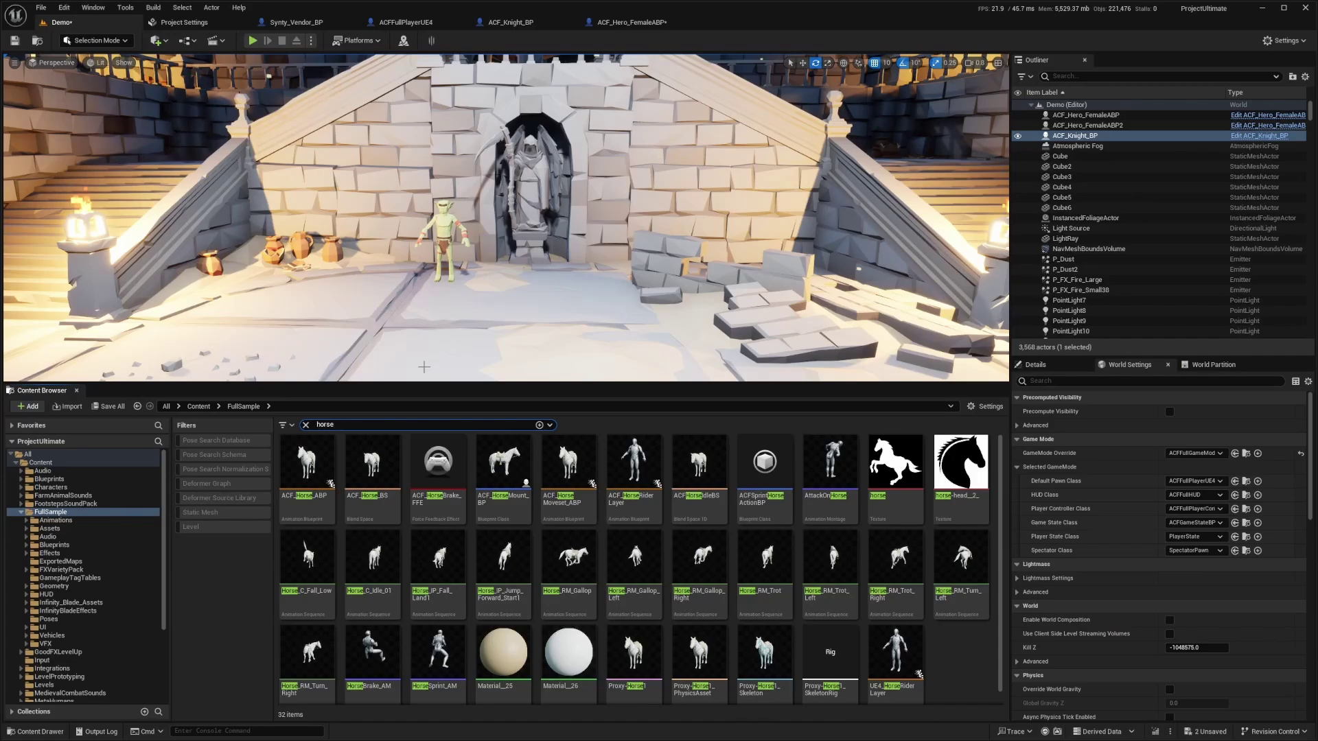
Place ACF_HorseMount_BP on the floor in front of the goblin vendor in the Demo level.
left_click_drag(420, 406, 420, 465)
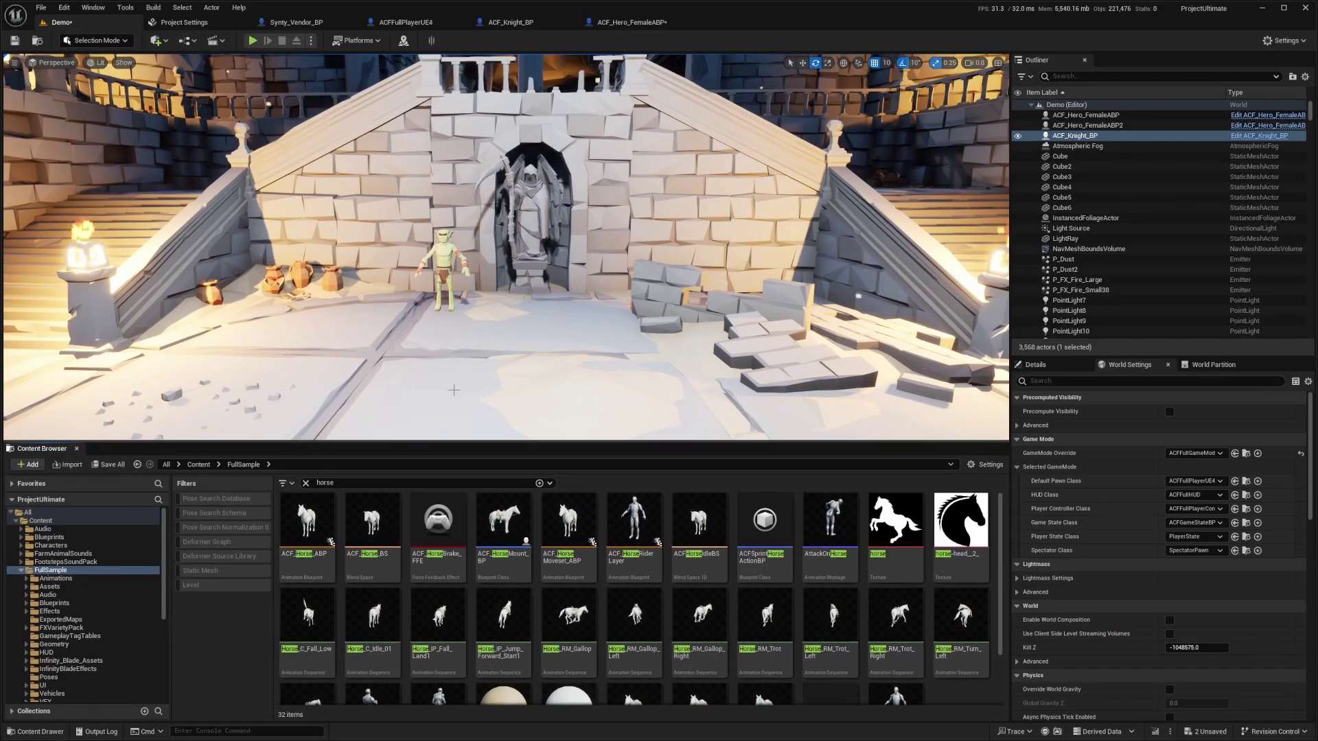
left_click(503, 520)
left_click_drag(503, 520, 542, 380)
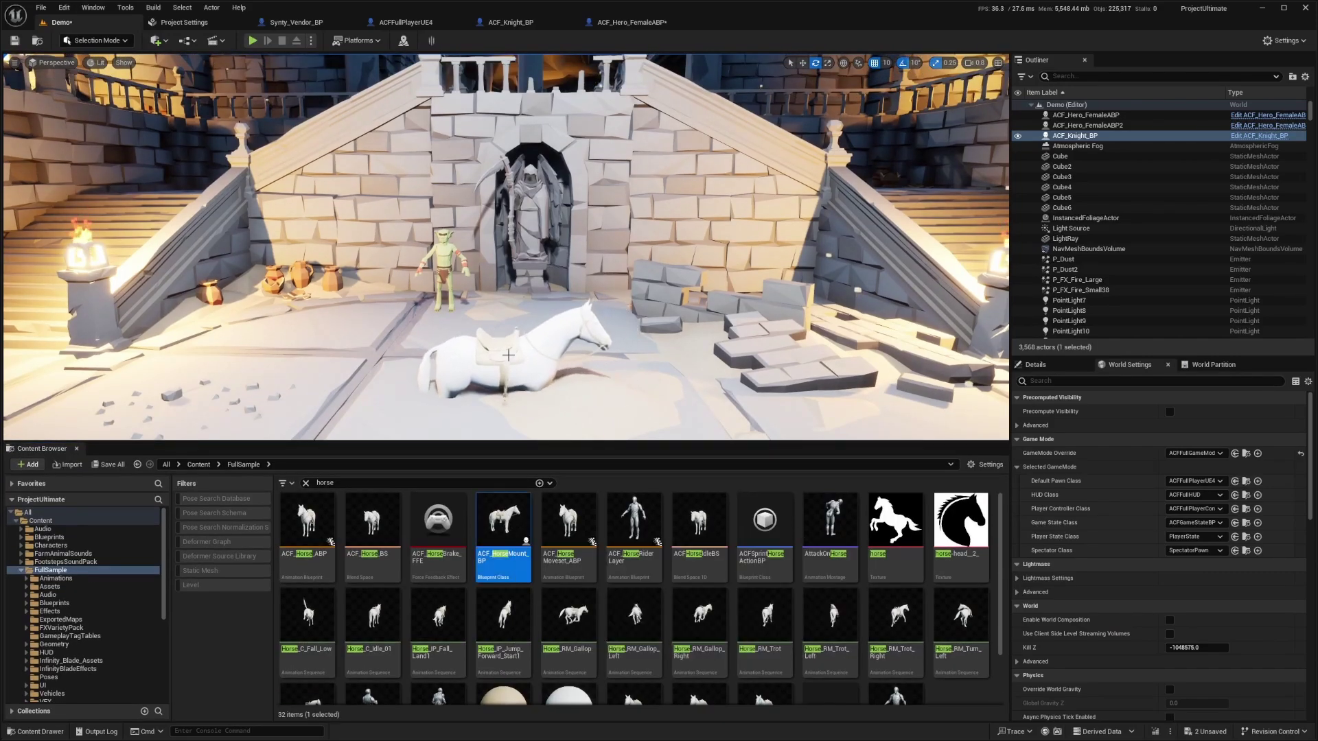
key("f")
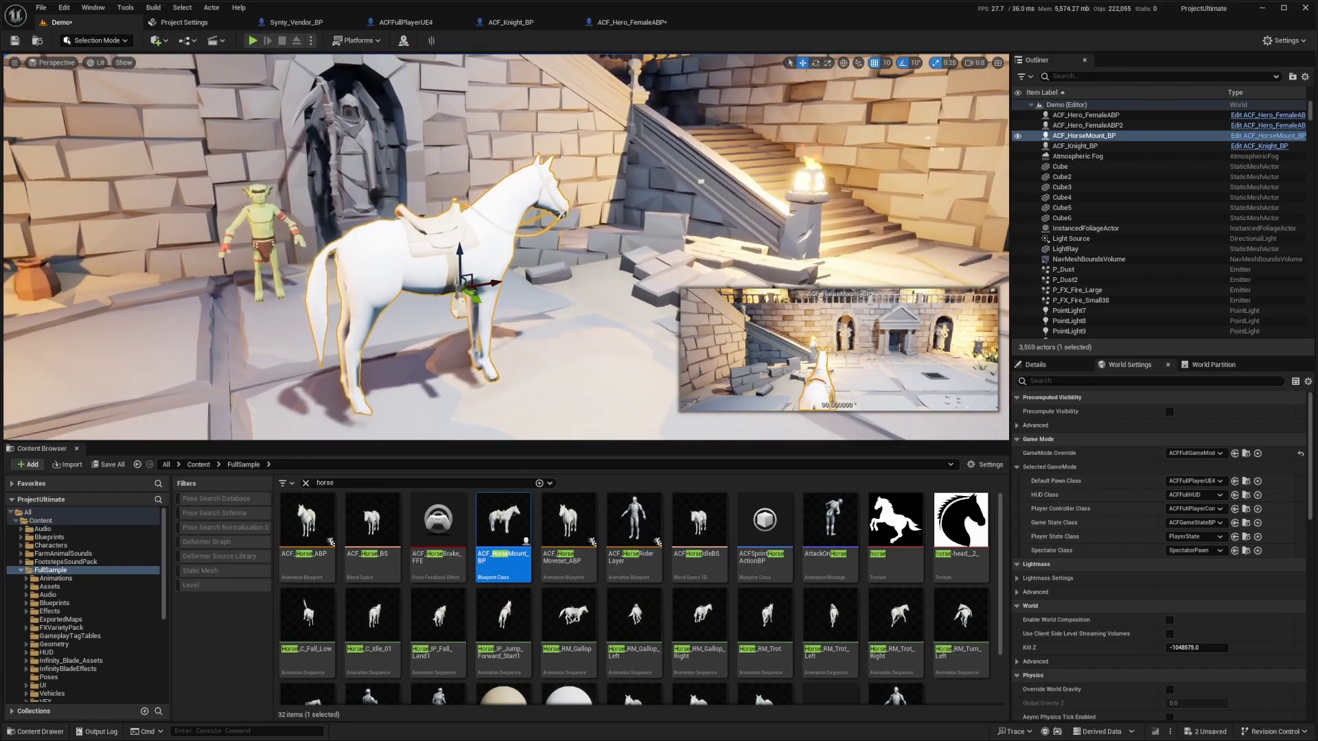
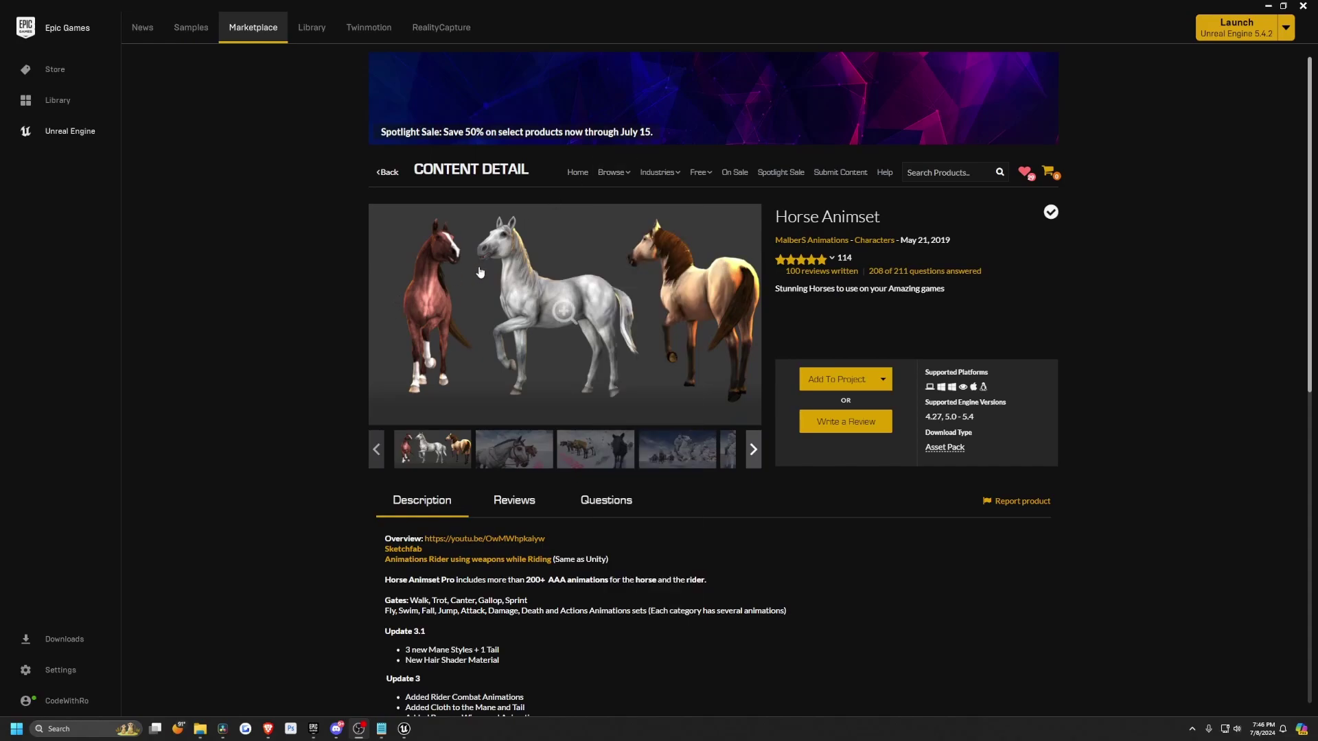
In the Epic Games Launcher, browse the Horse Animset preview images and choose to add the pack to a project.
left_click(540, 453)
left_click(589, 451)
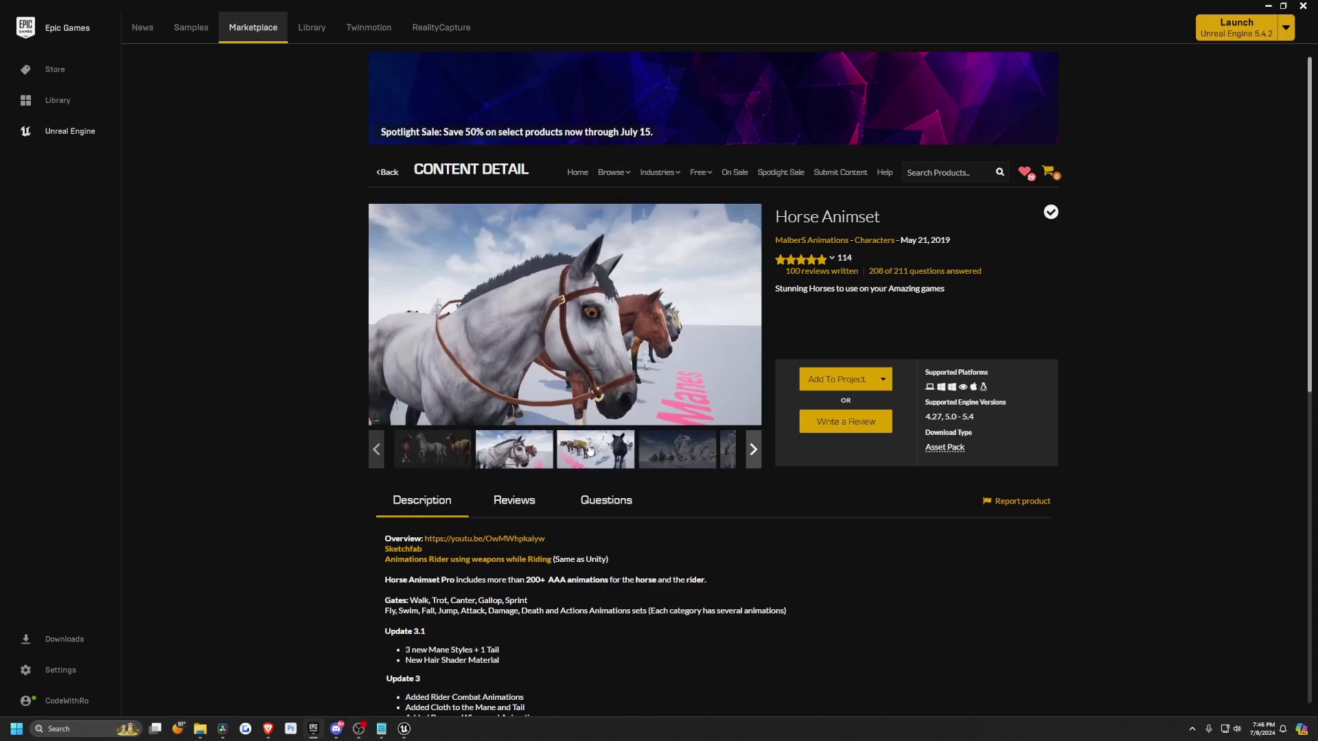
left_click(669, 450)
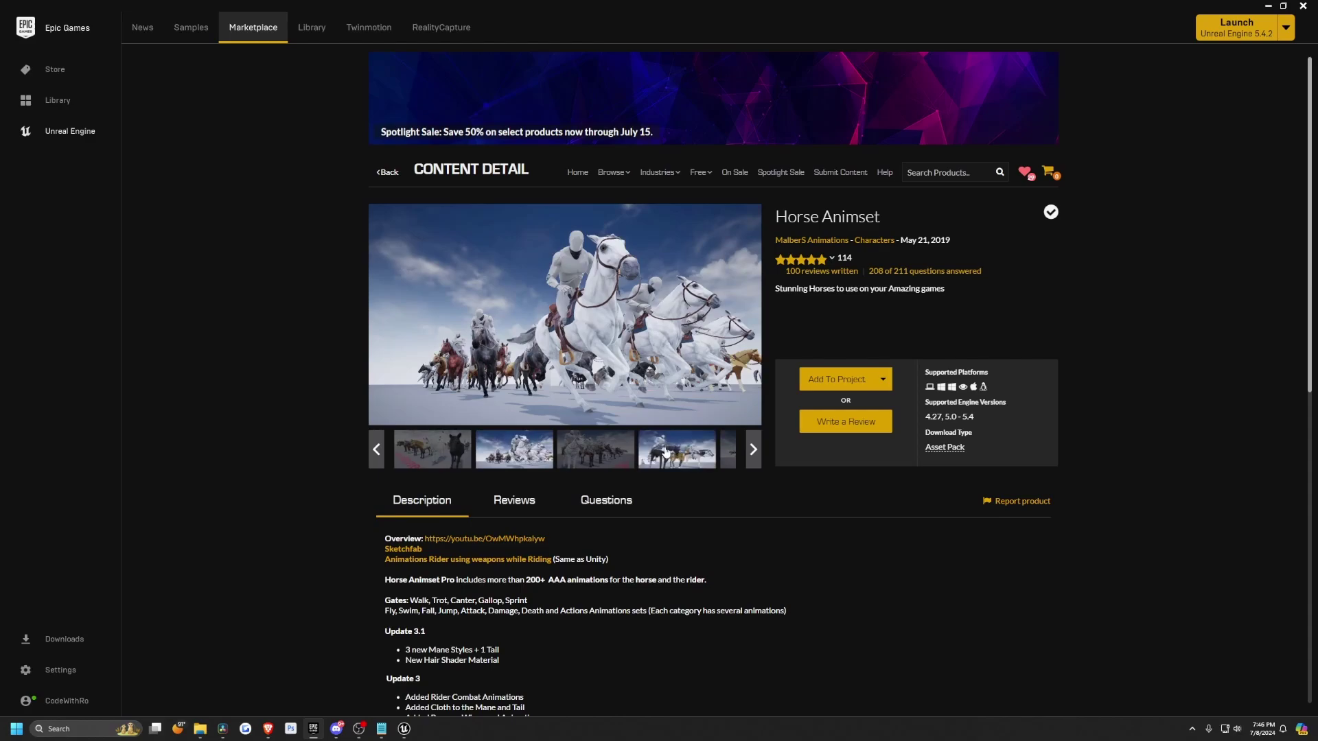
left_click(673, 452)
left_click(709, 449)
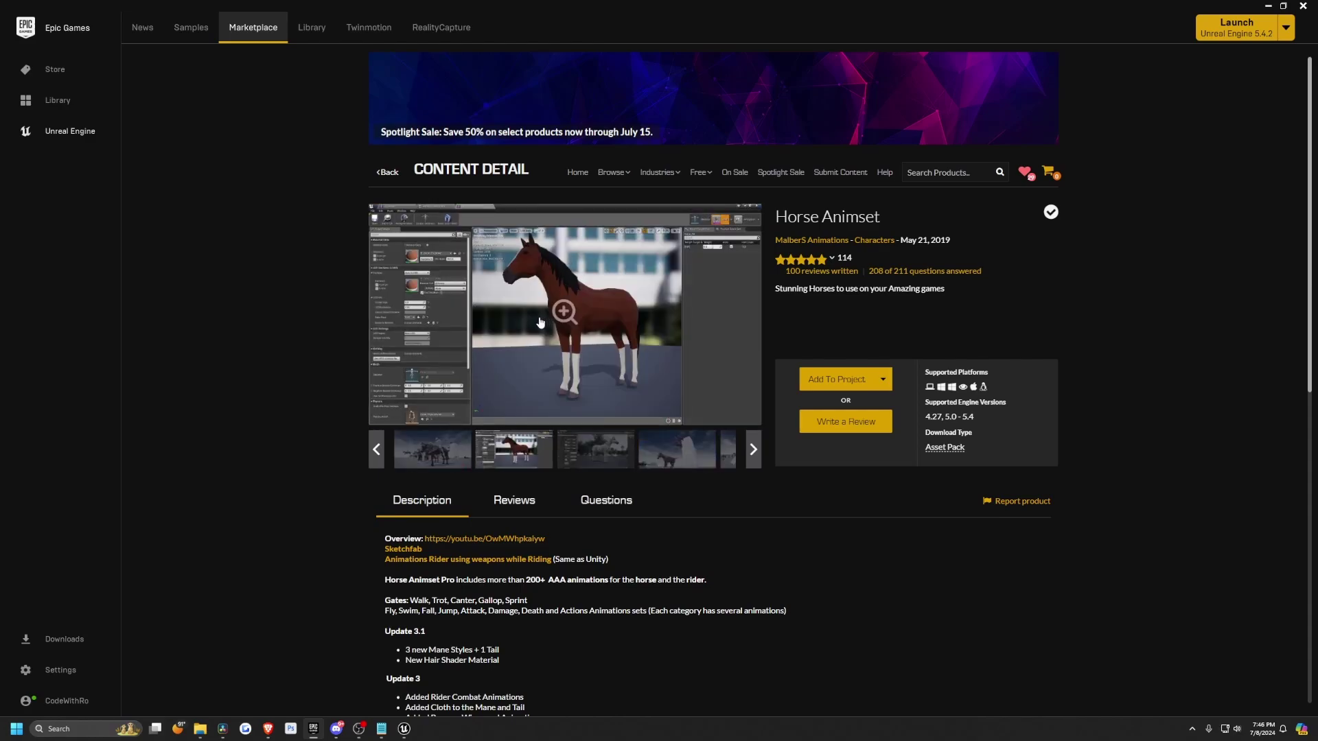
left_click(821, 387)
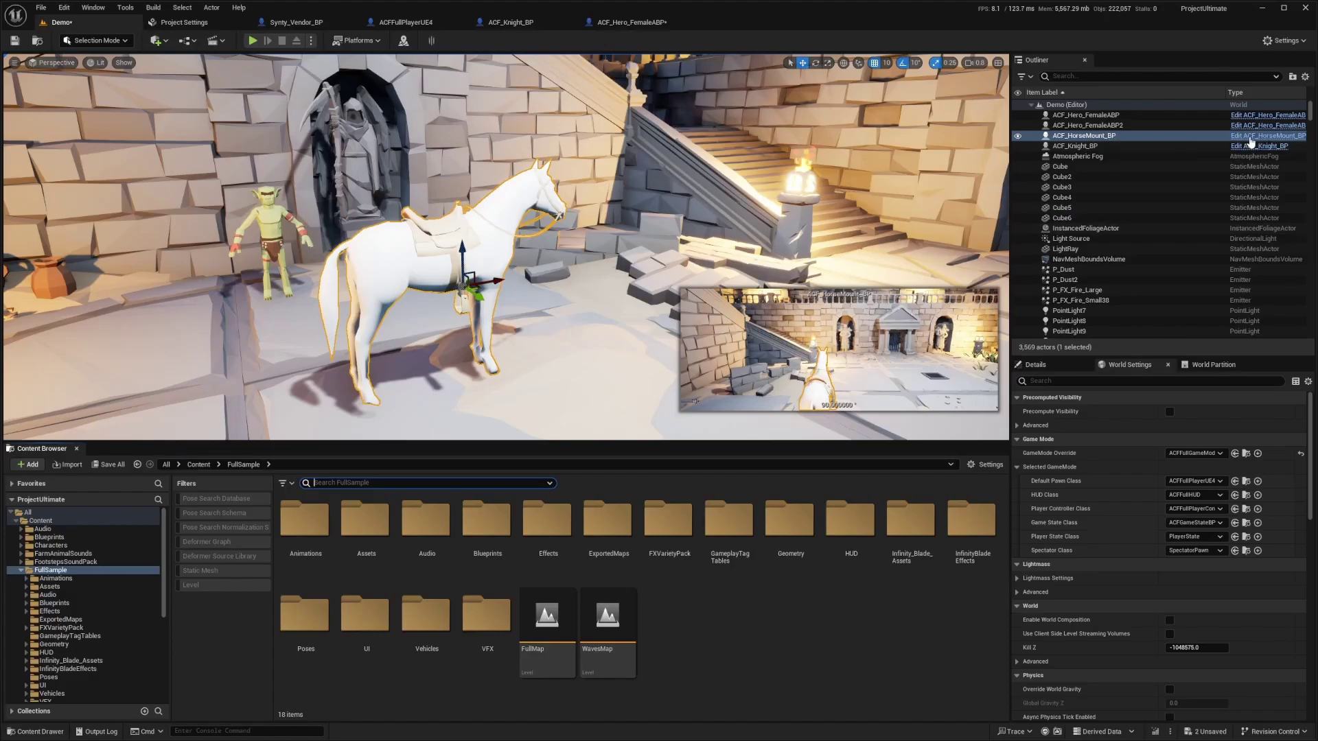
Open the ACF_HorseMount_BP blueprint, set its skeletal mesh to SK_Horse_PA, check it in the viewport and compile.
left_click(1267, 135)
left_click(1120, 344)
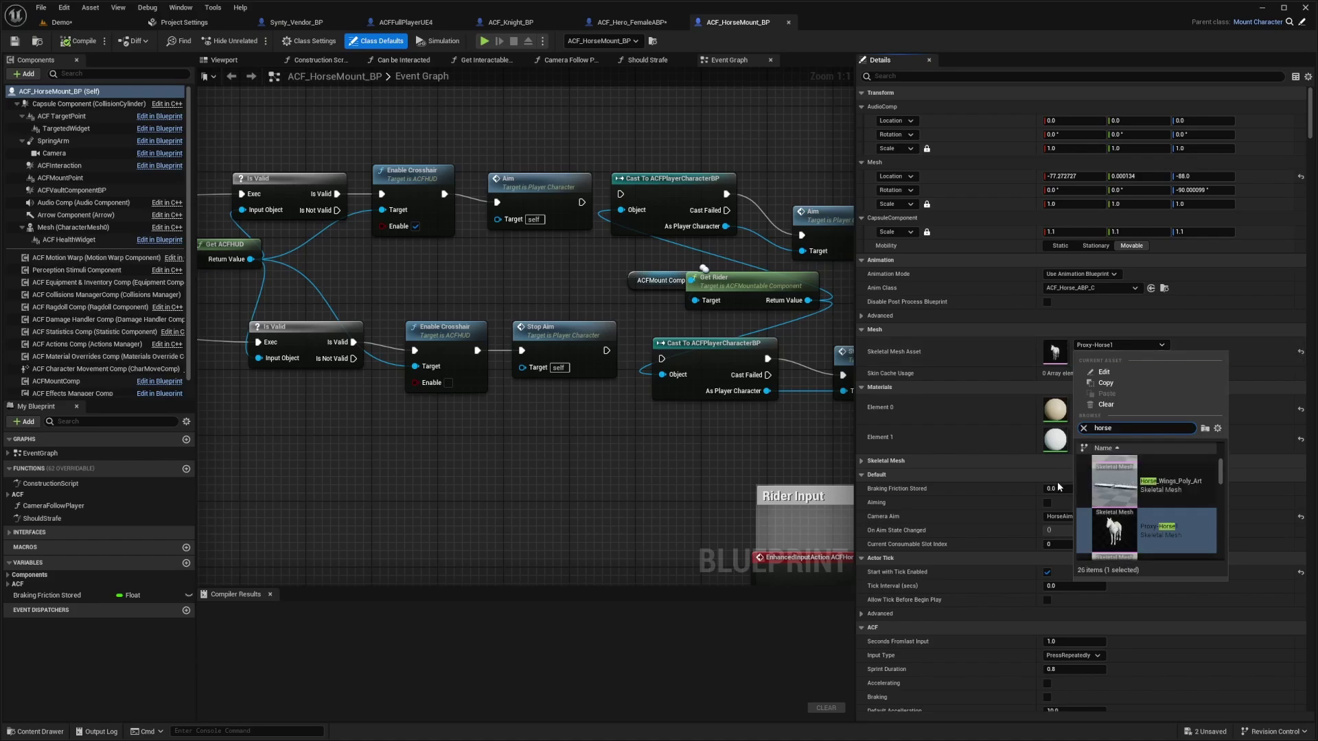
scroll(1143, 504, "up", 2)
scroll(1143, 508, "down", 6)
scroll(1143, 512, "down", 3)
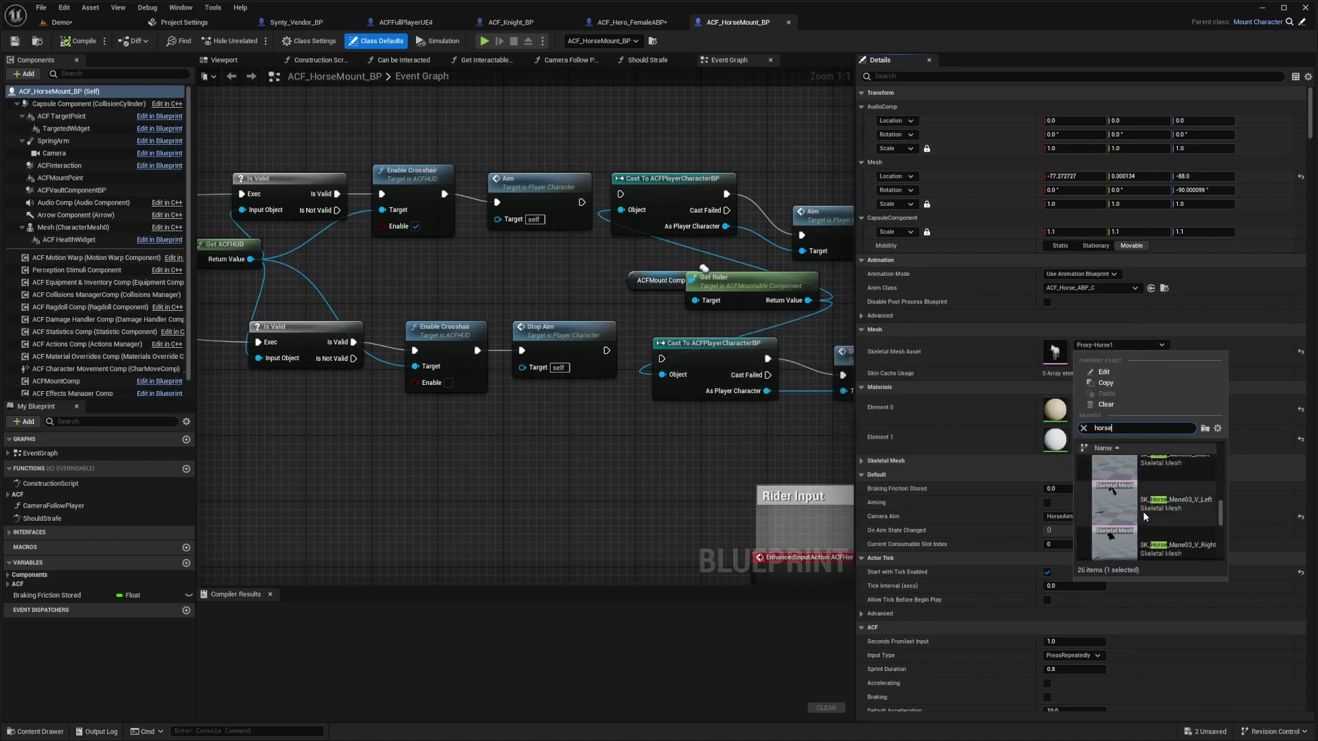
left_click(1146, 519)
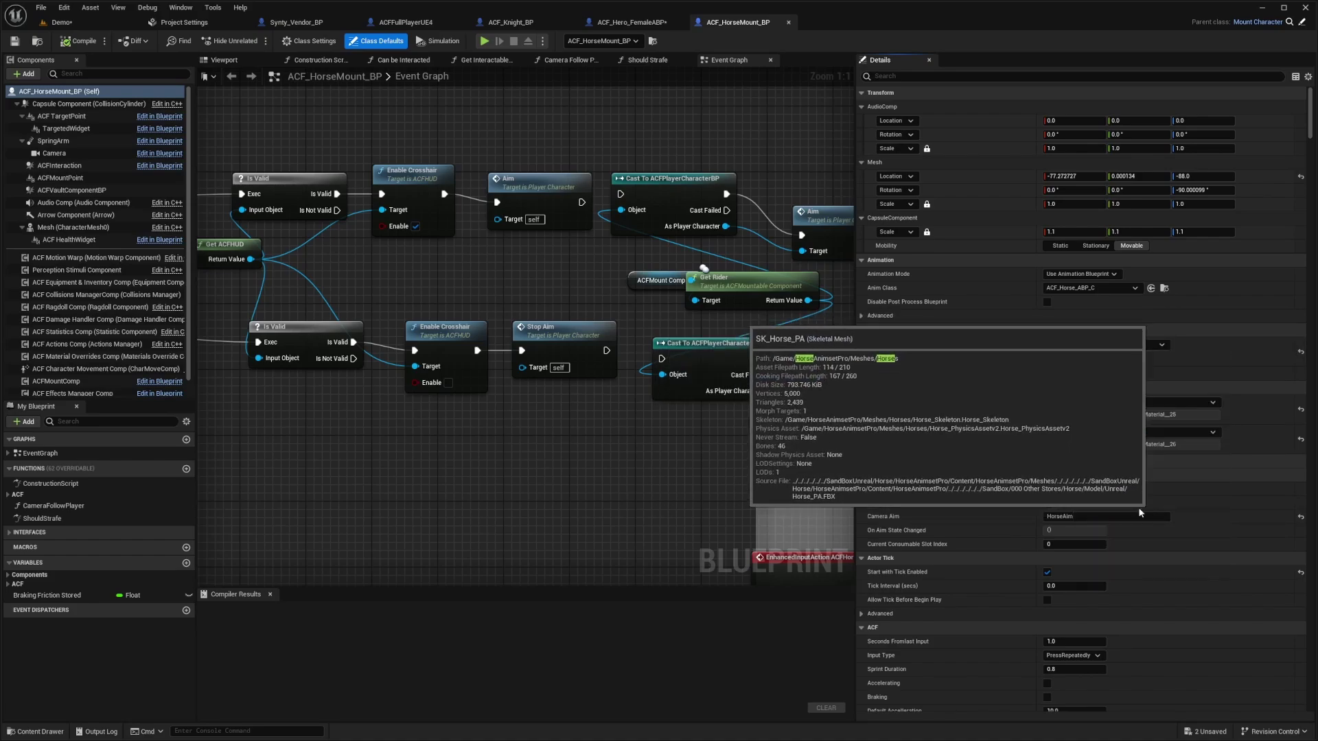
left_click(224, 60)
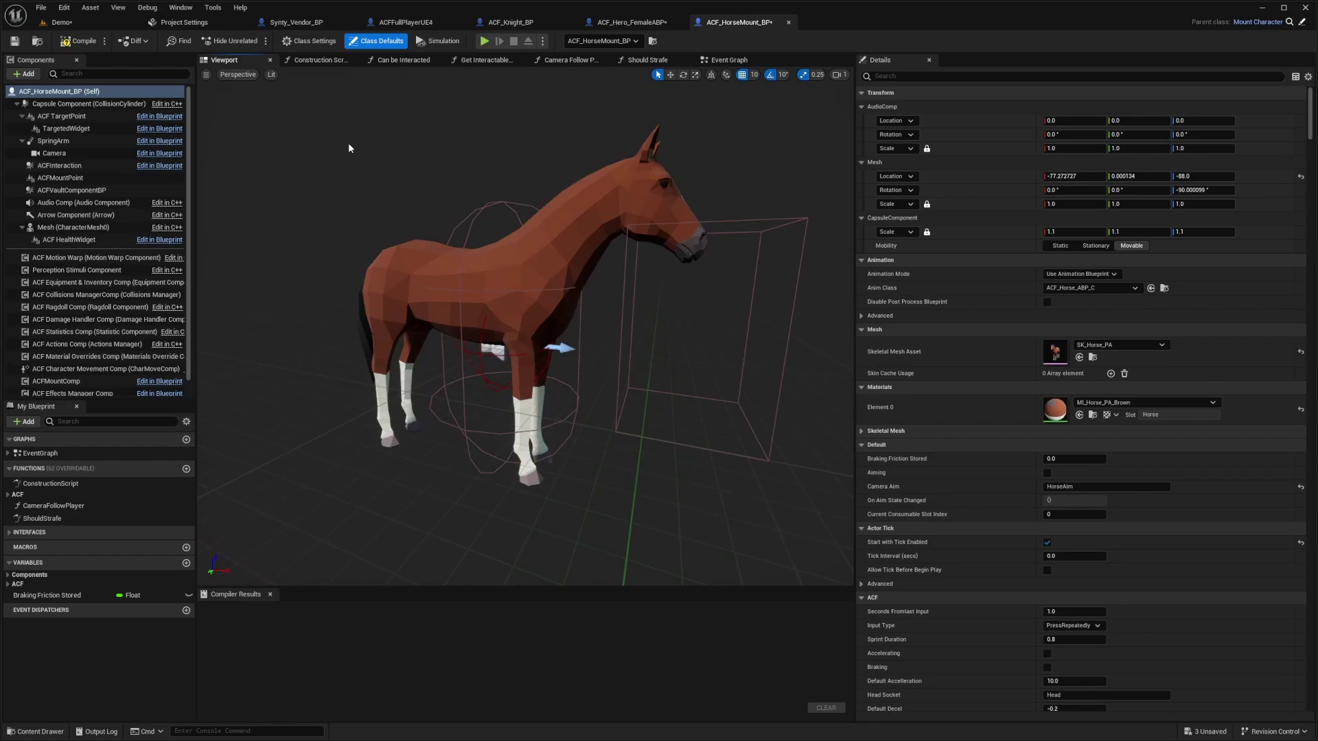
left_click(74, 43)
Play-test the Demo level by walking up to the horse and mounting it.
left_click(80, 17)
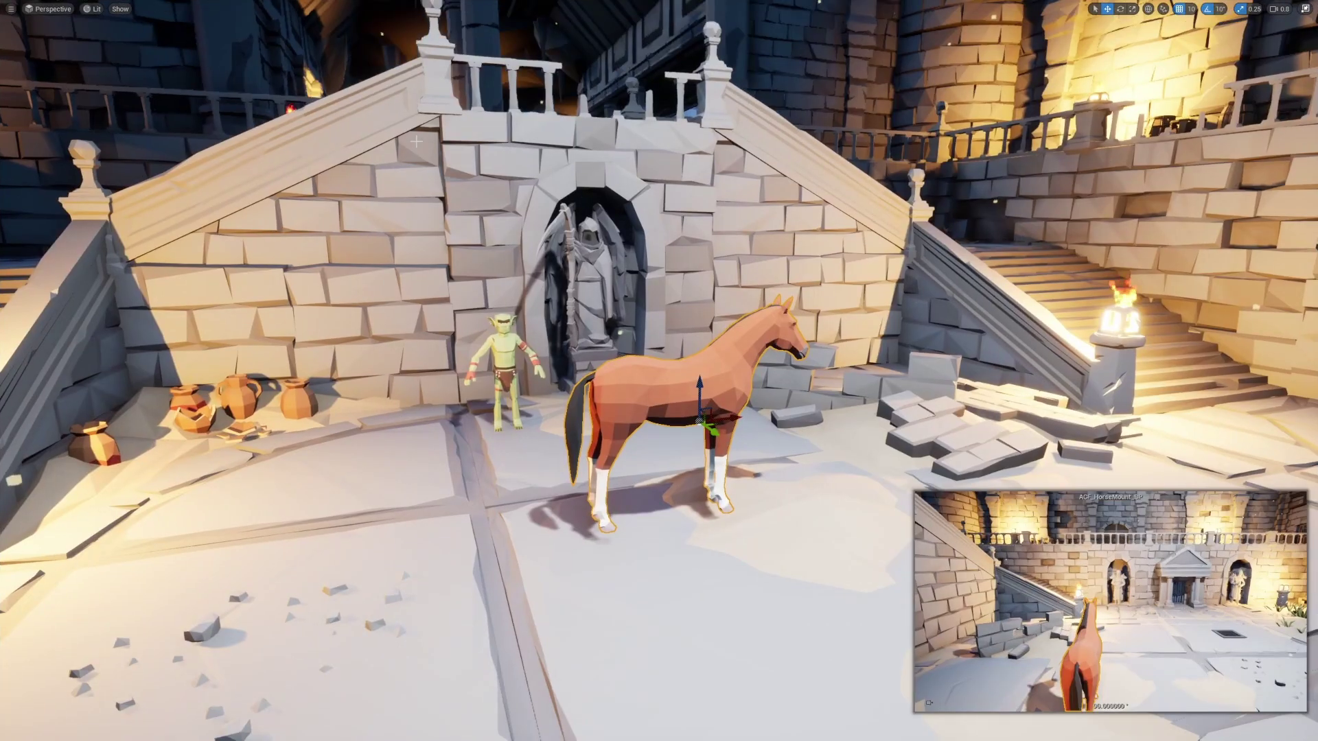
key("alt+p")
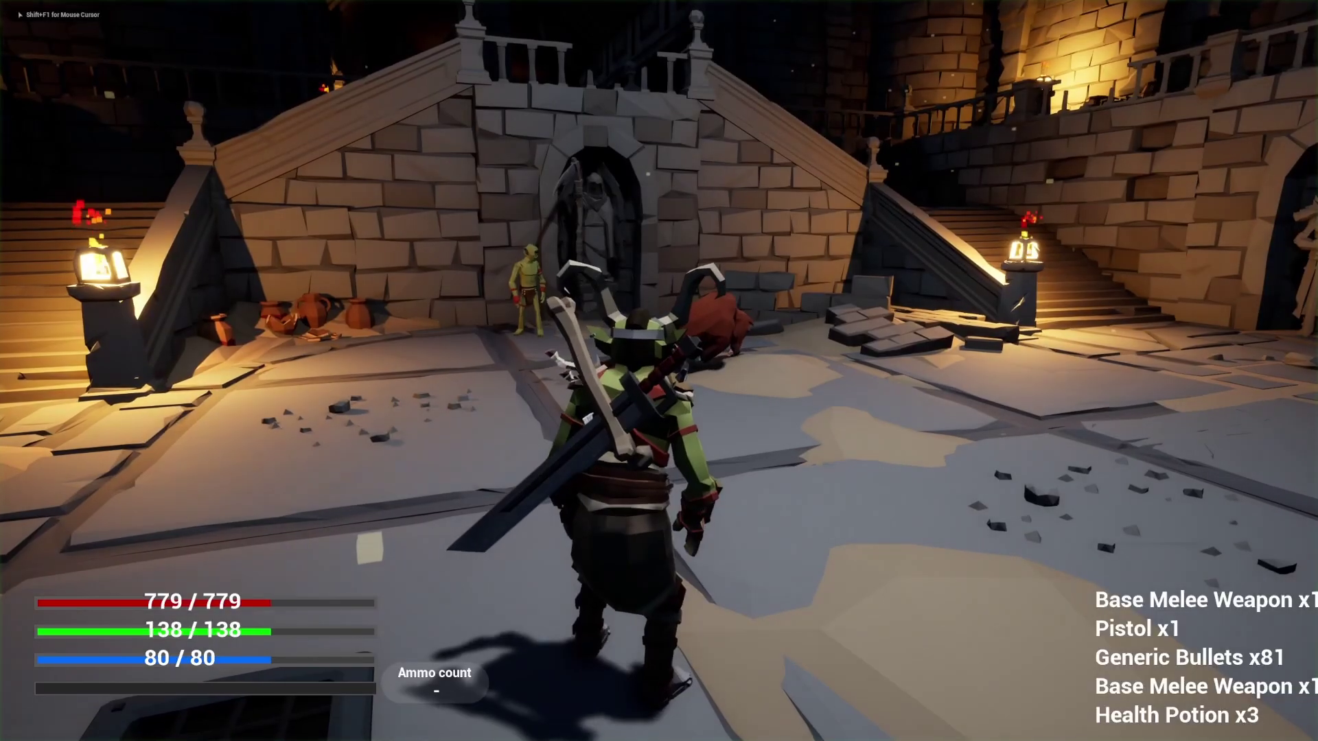
key("w")
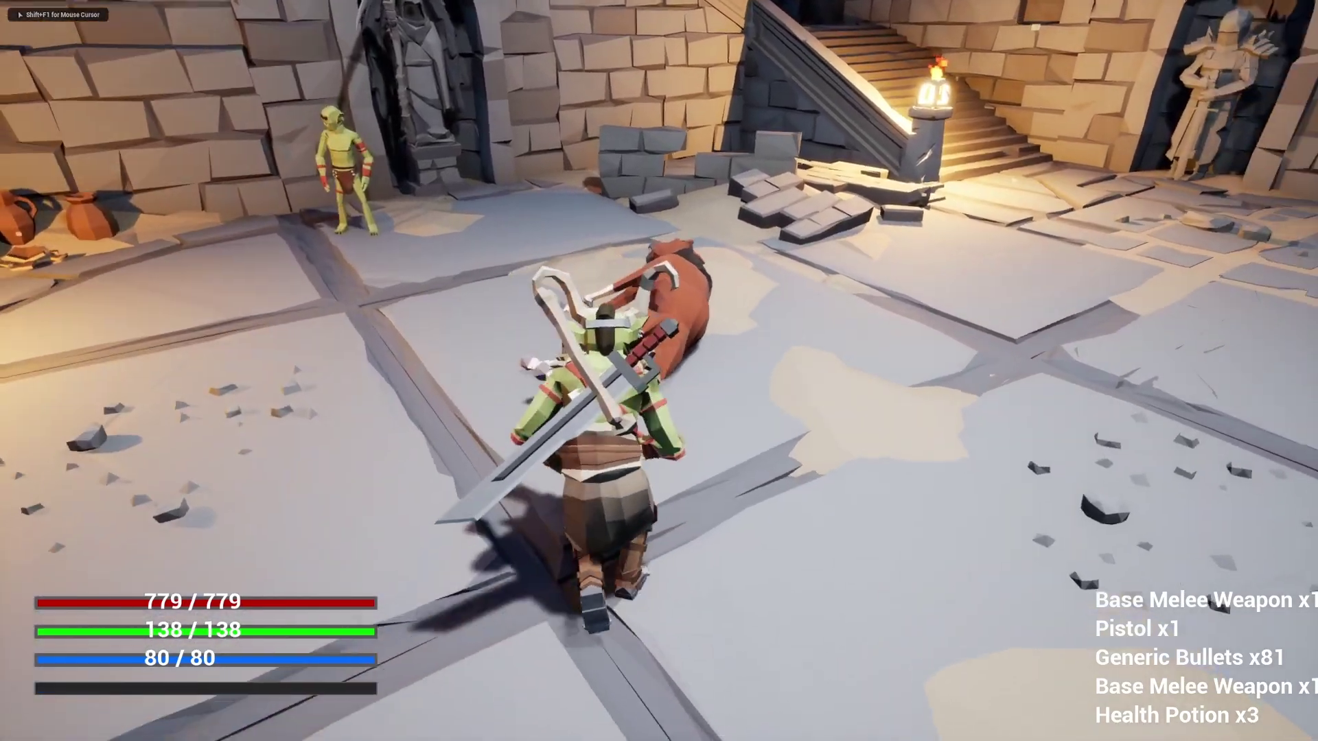
key("e")
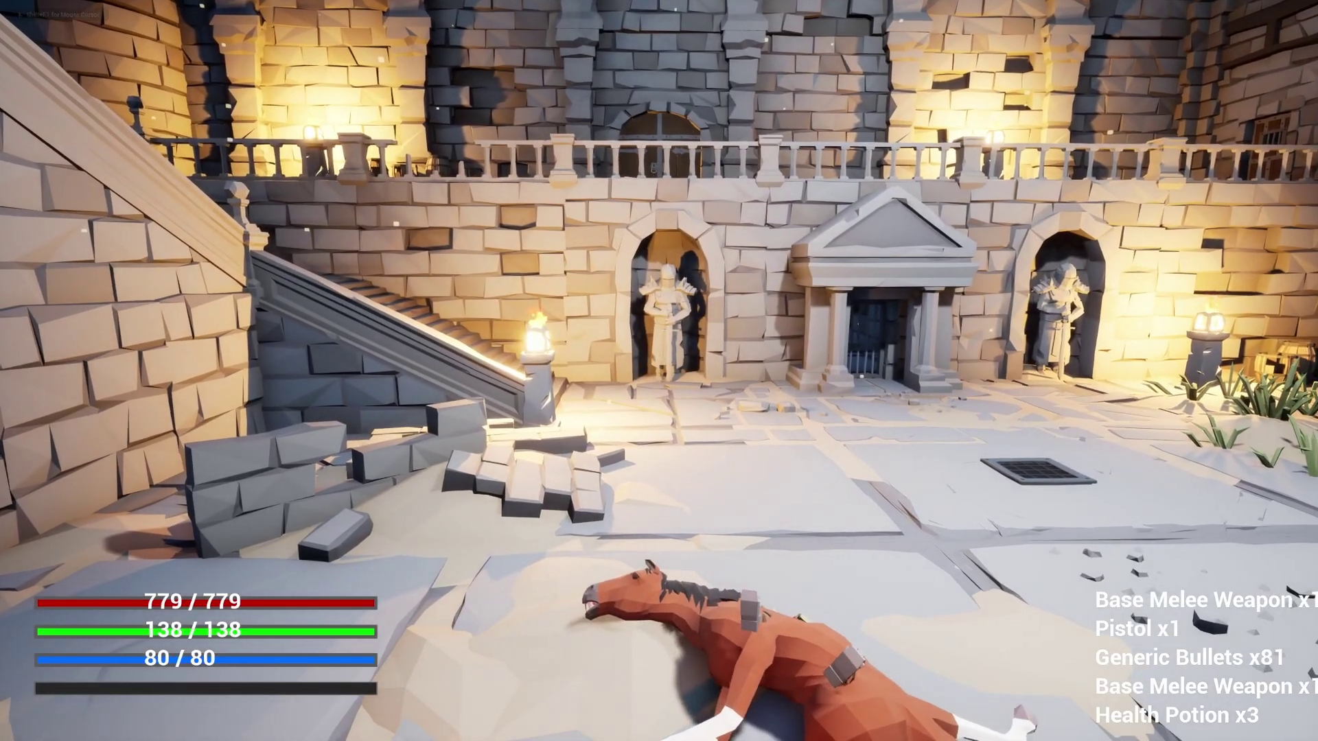
key("w")
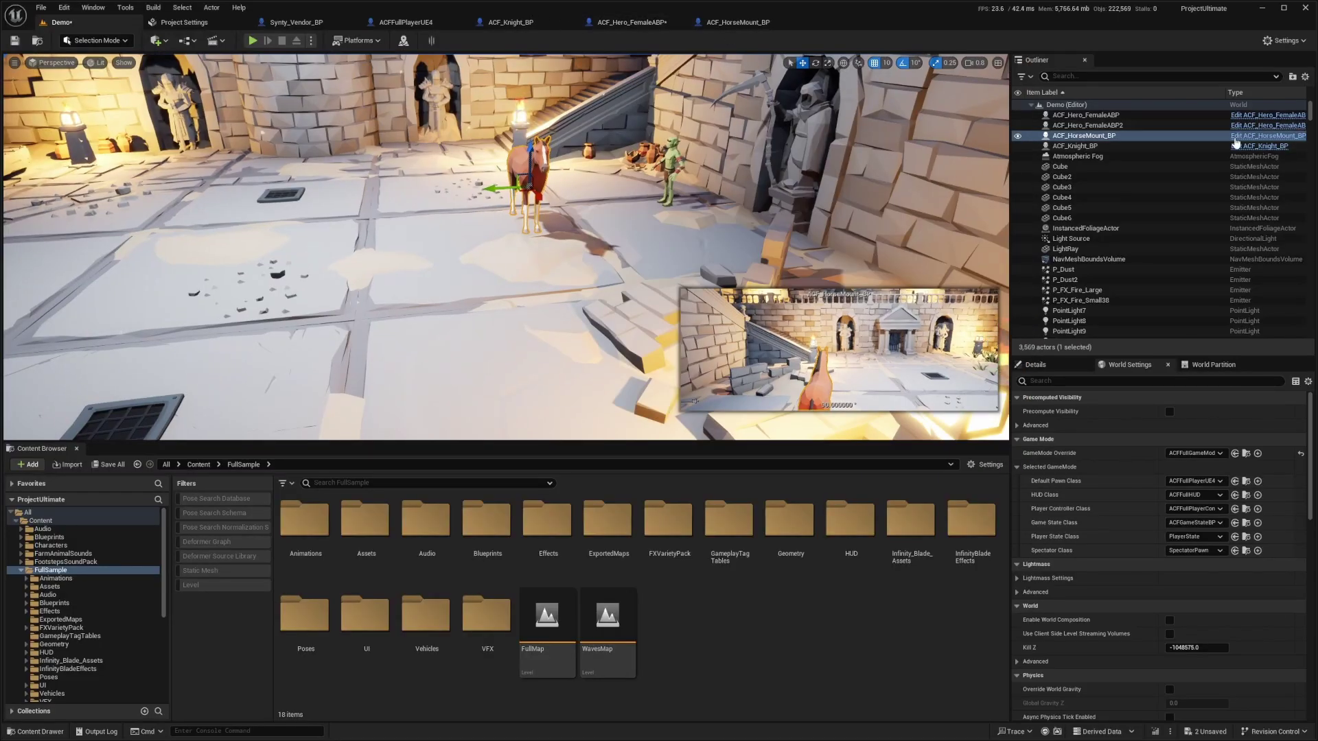
Open the physics asset assigned to SK_Horse_PA, starting from the mesh component of ACF_HorseMount_BP.
left_click(1239, 136)
left_click(626, 209)
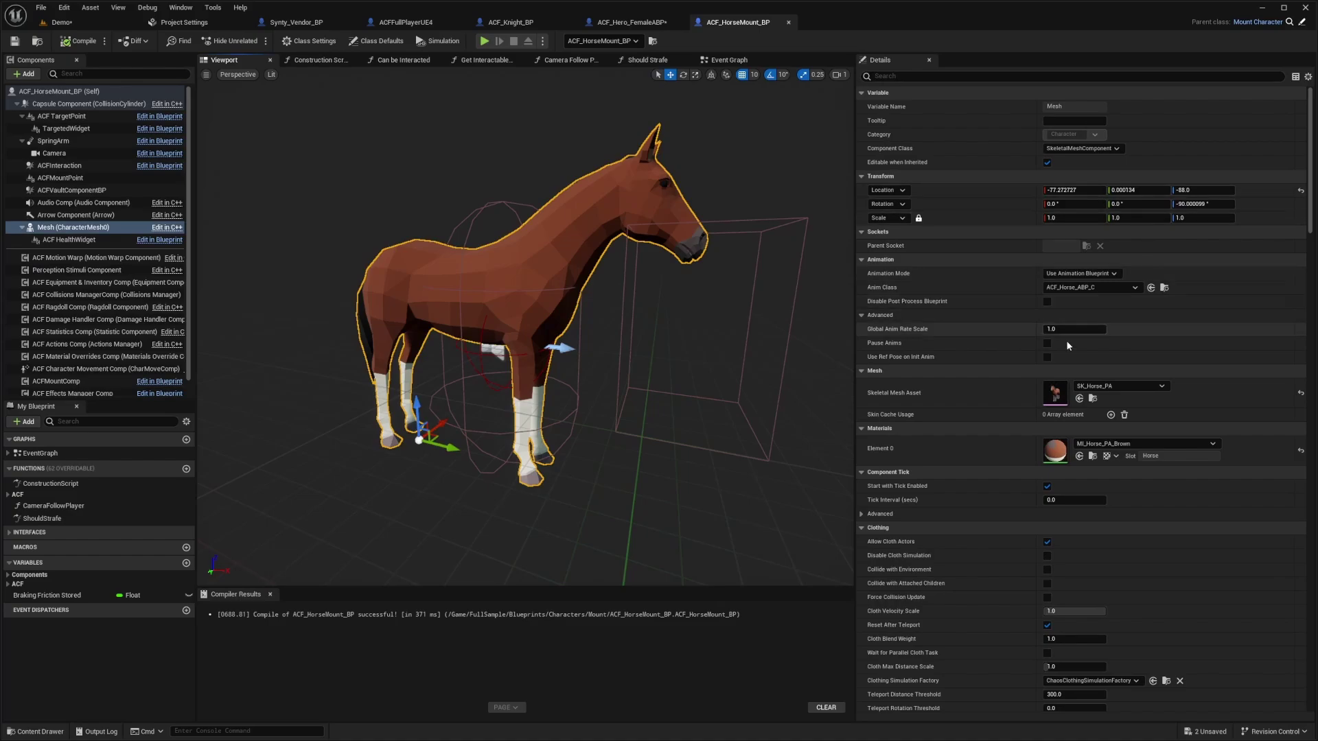
double_click(1055, 394)
scroll(1179, 526, "down", 10)
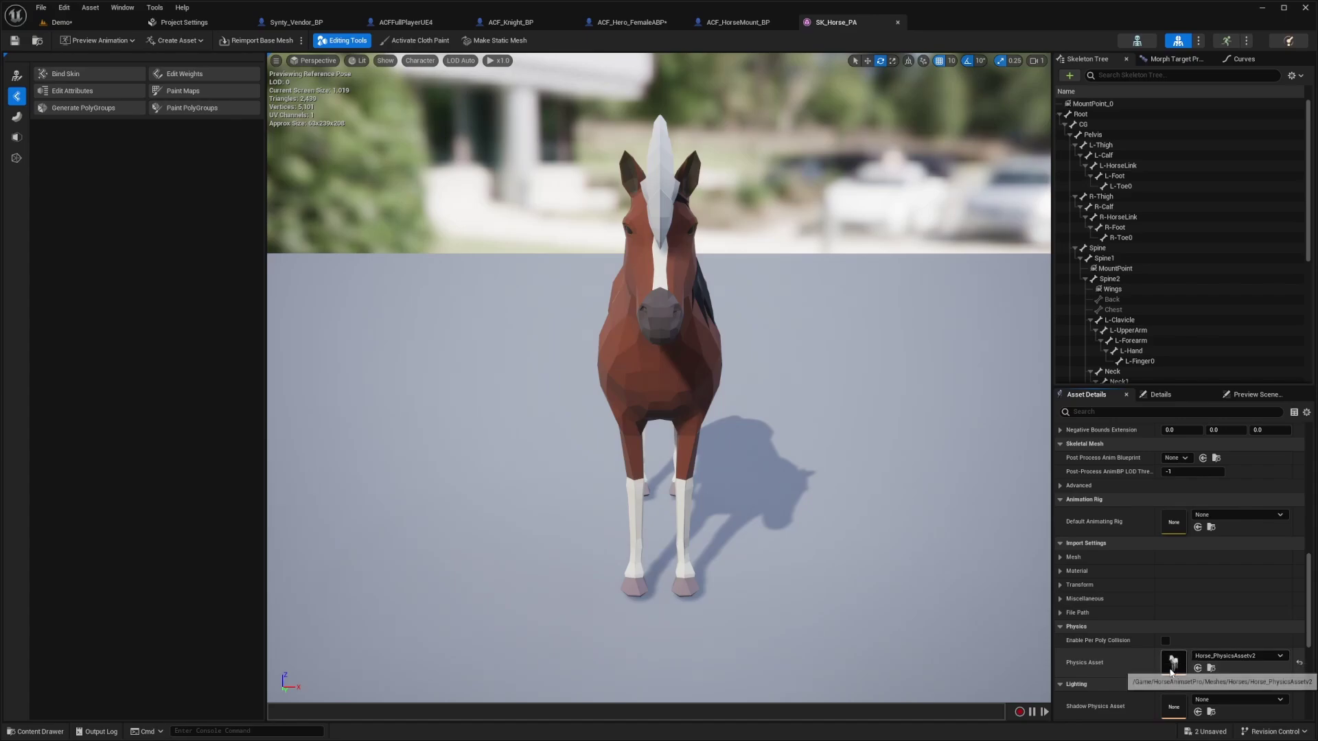
double_click(1173, 661)
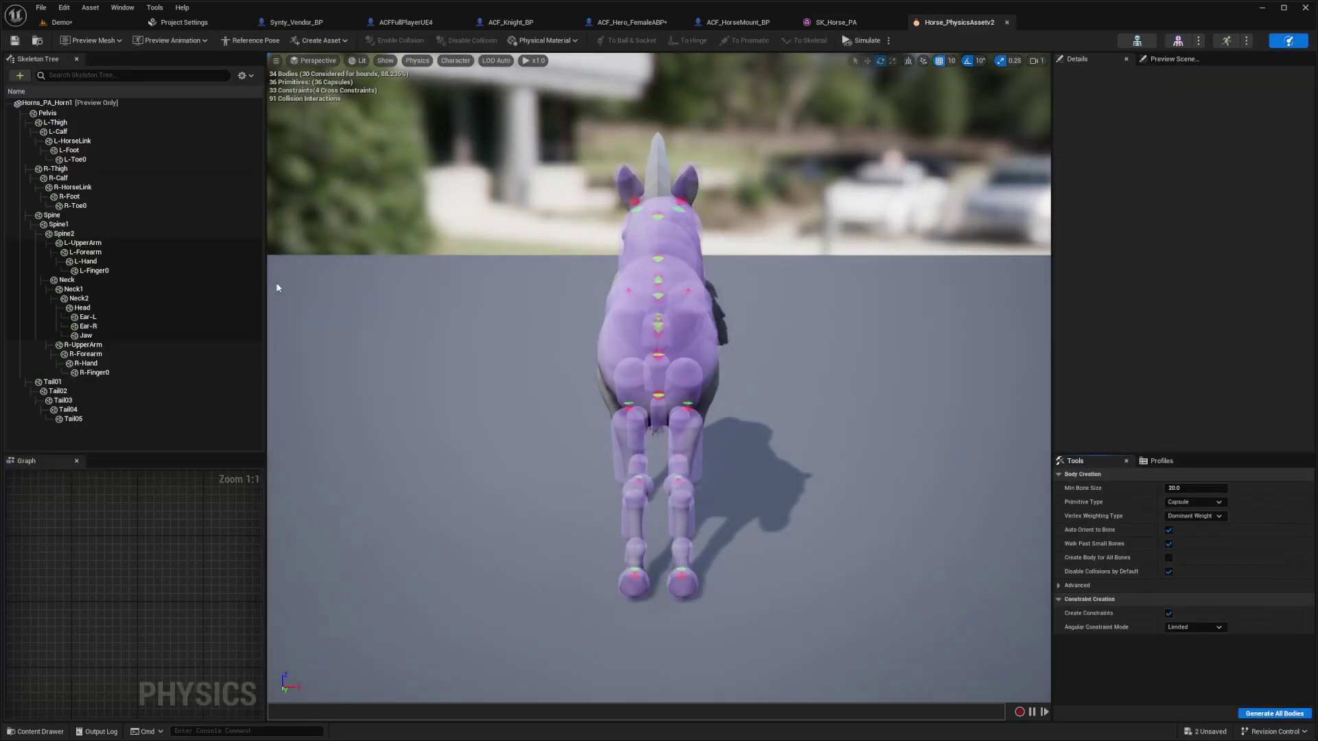
Set the Physics Type of all bodies from Pelvis to Tail05 to Kinematic and save all assets.
left_click(73, 113)
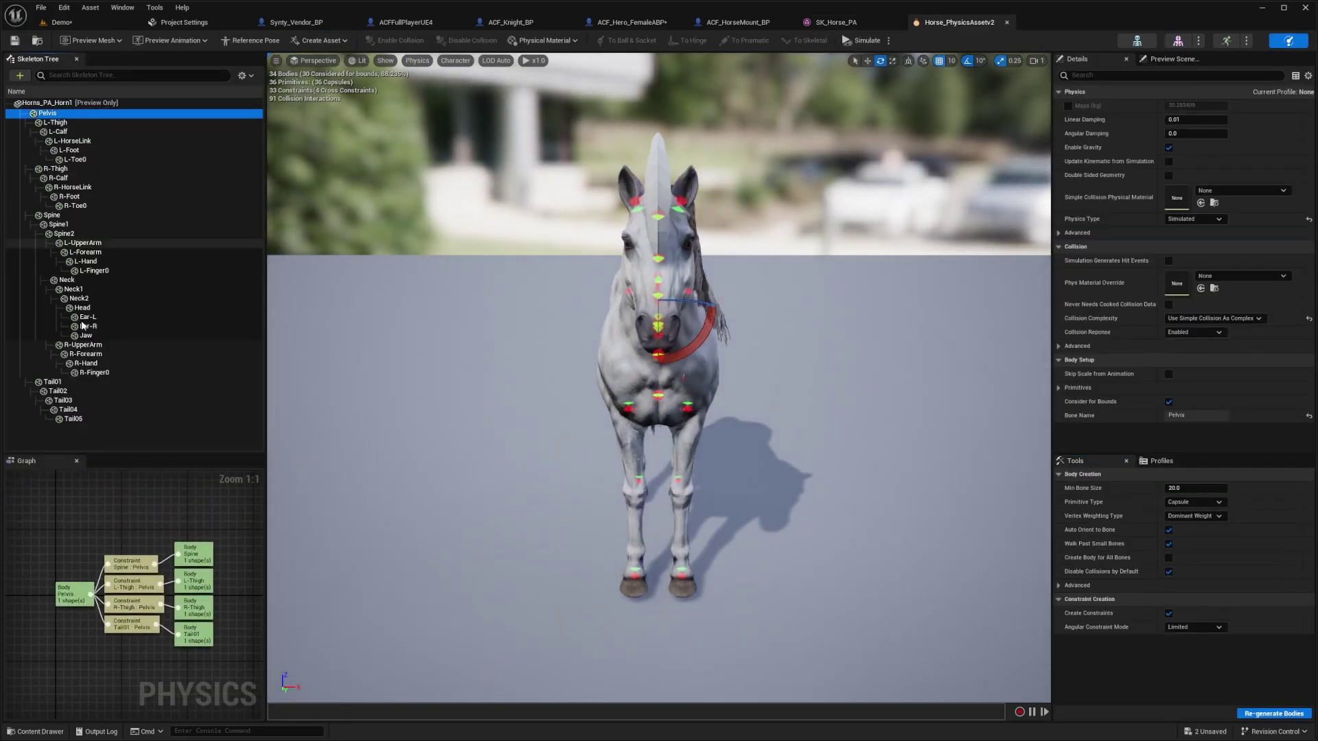
left_click(83, 420, "shift")
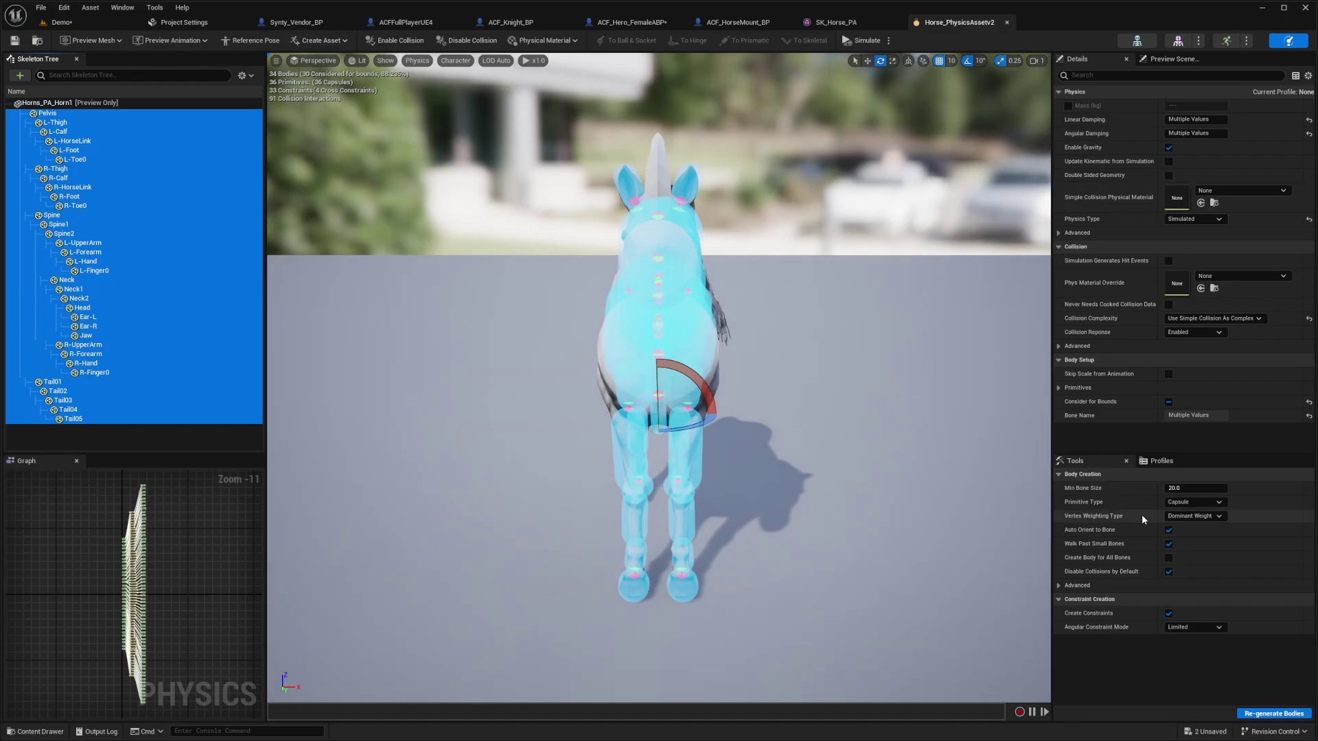
left_click(1161, 461)
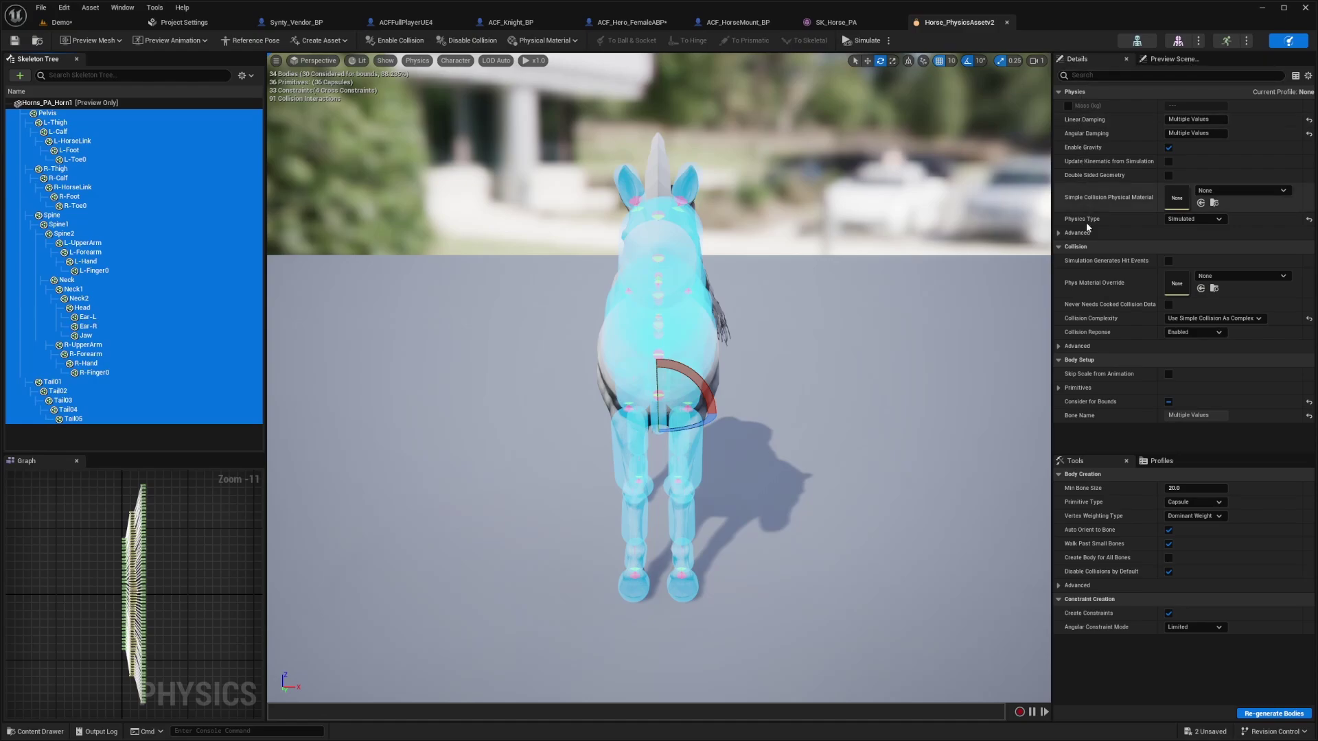
left_click(1194, 219)
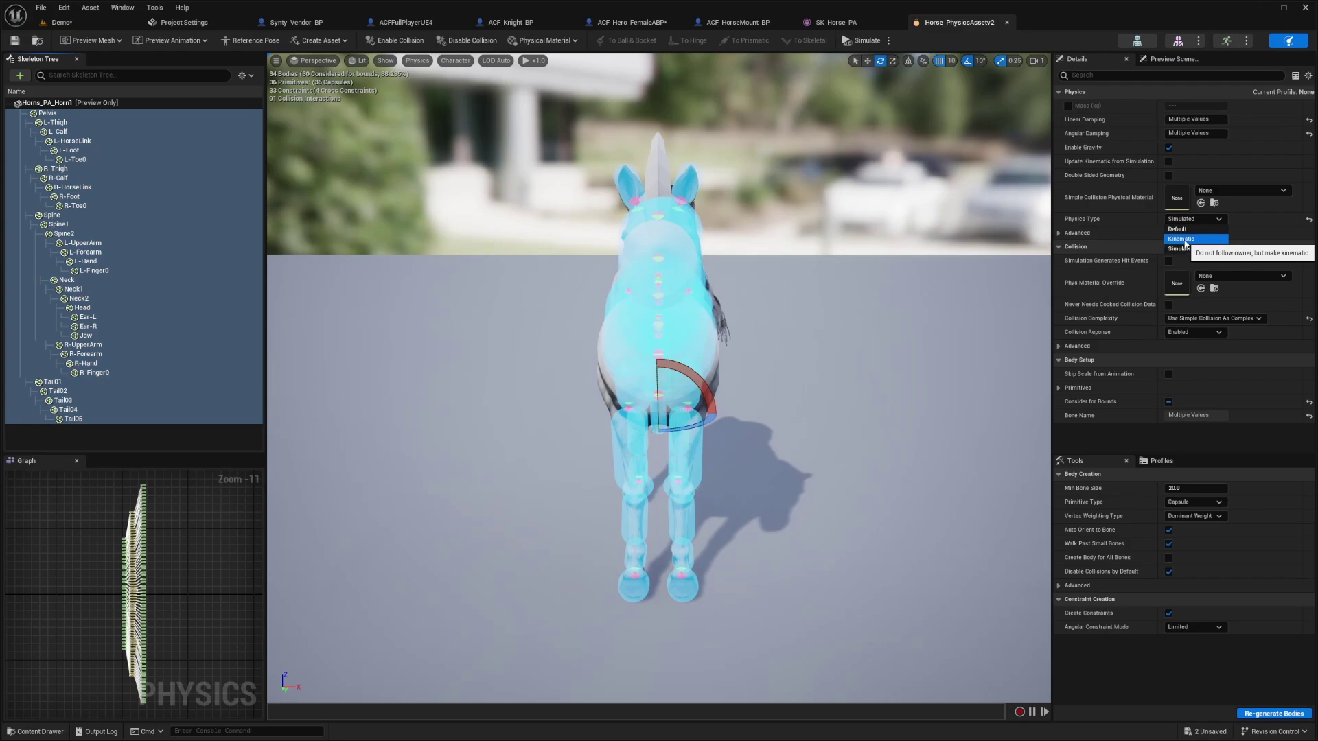
left_click(1185, 239)
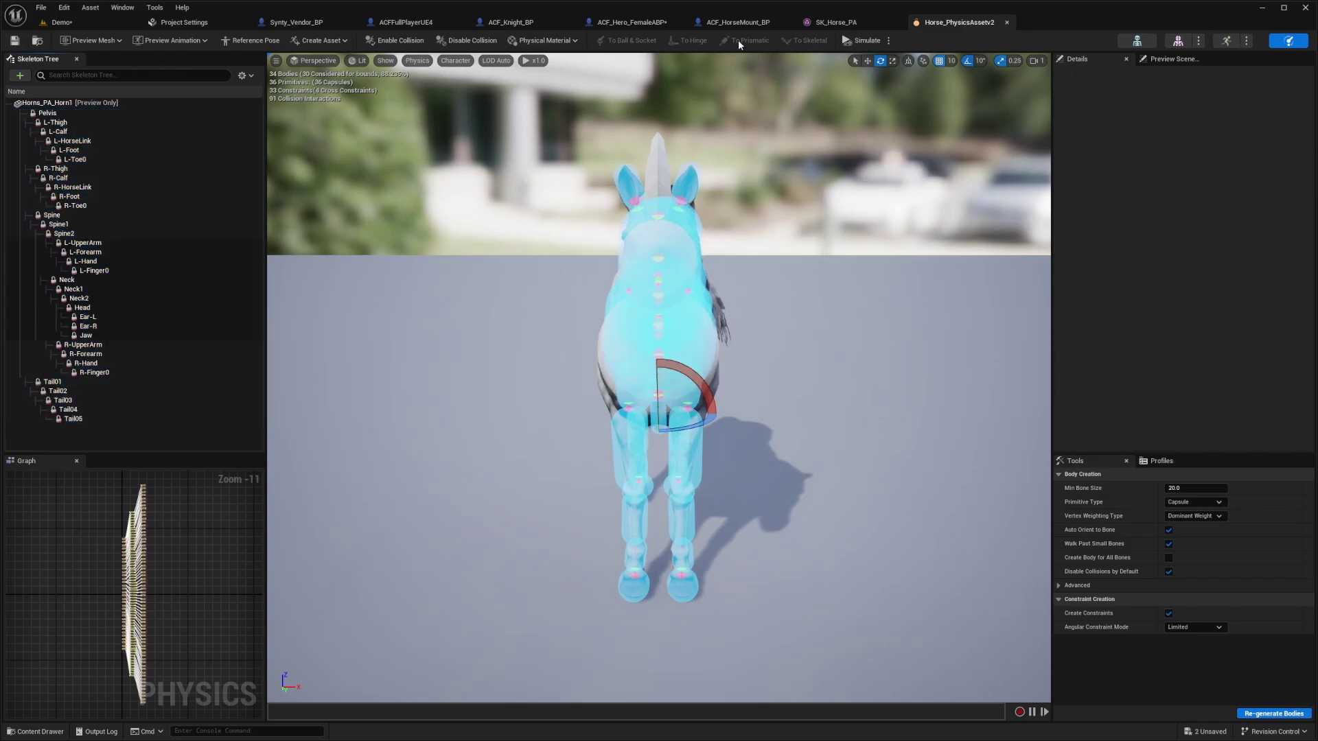
key("ctrl+shift+s")
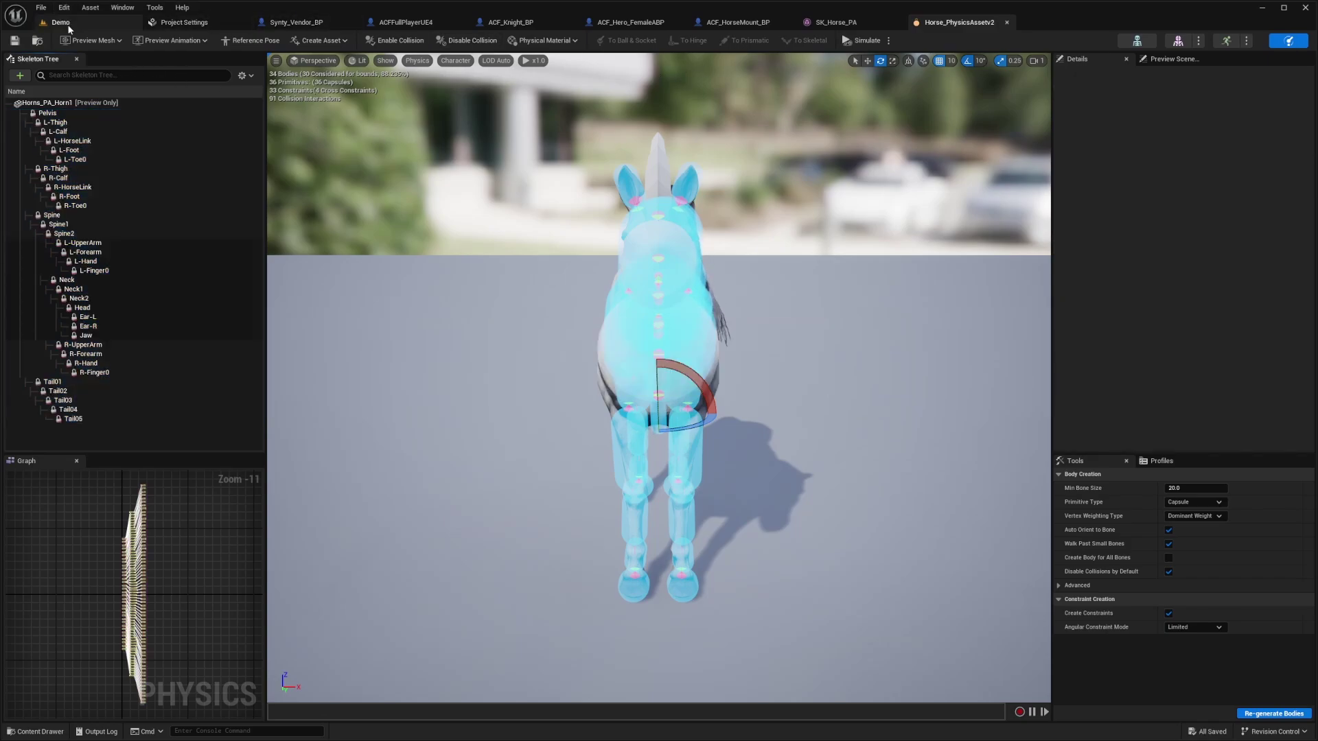
Play-test the Demo level full screen, mount the horse and ride it around the courtyard, and end the session.
left_click(63, 23)
key("F11")
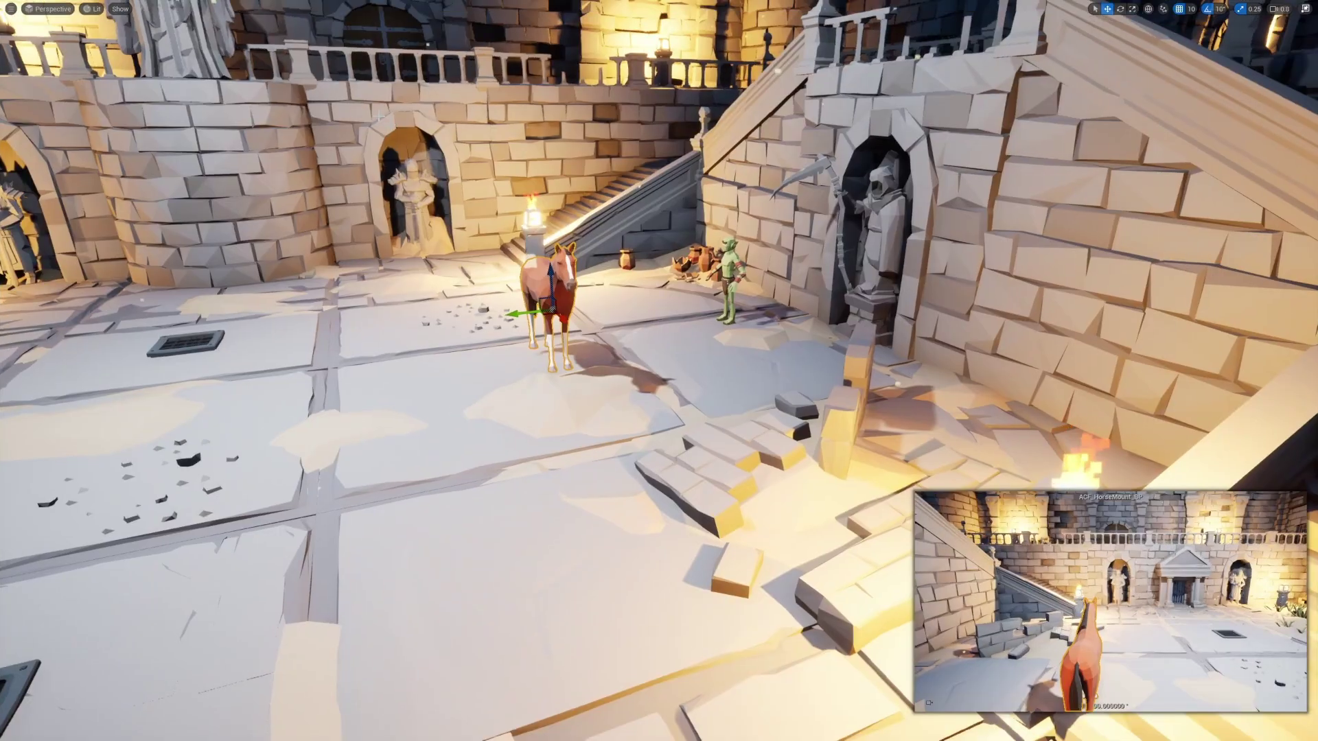
key("alt+p")
key("w")
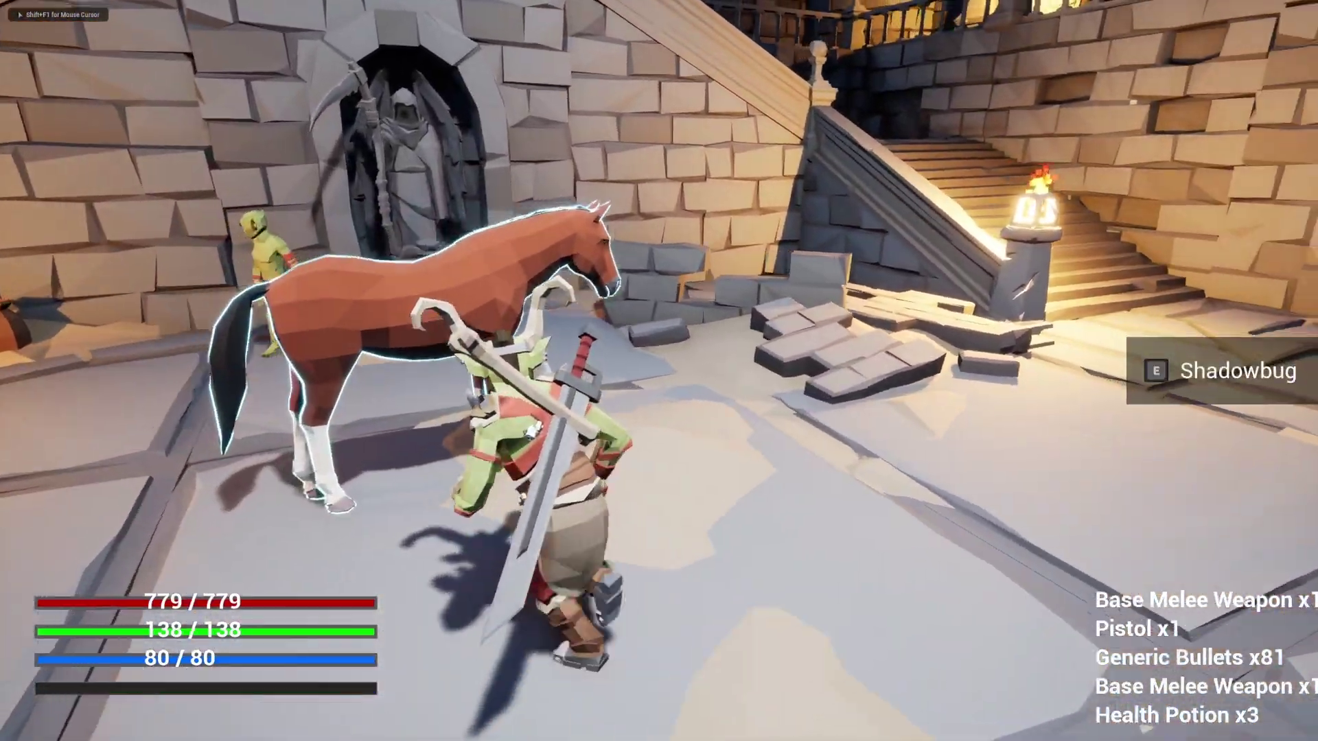
key("e")
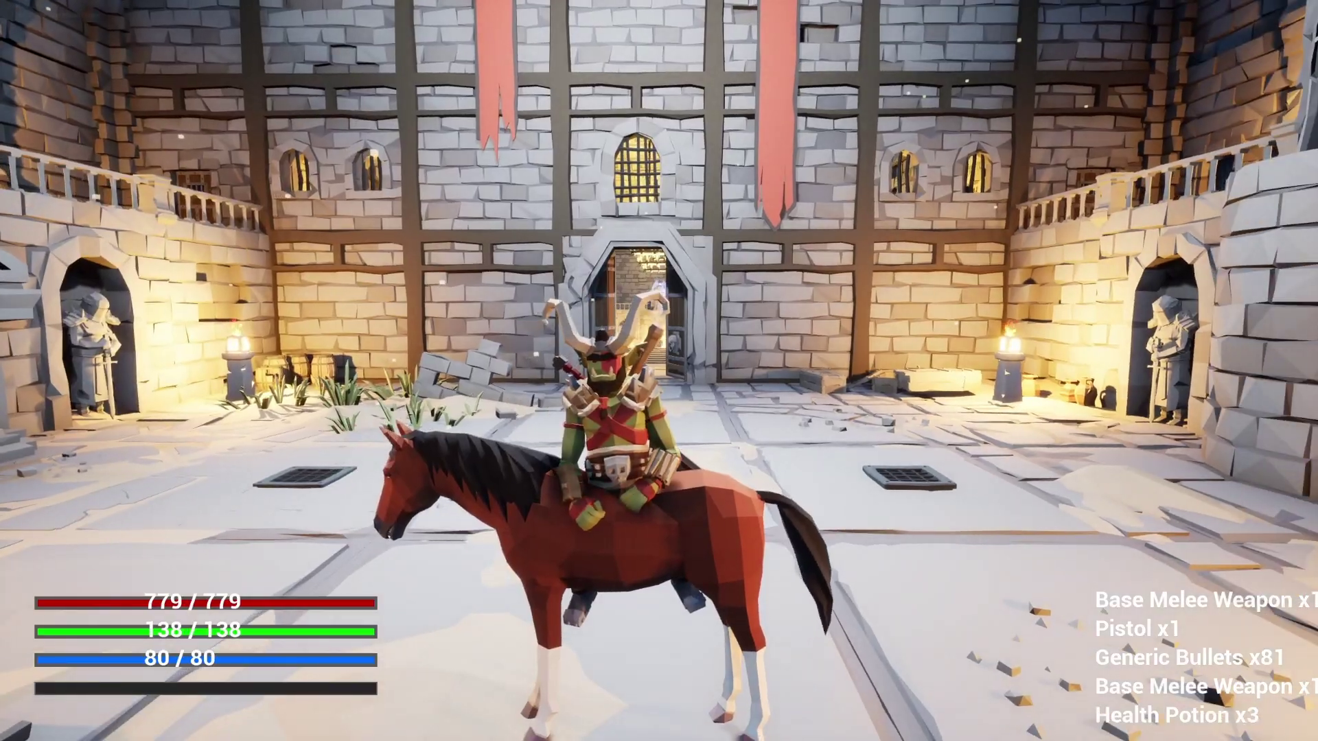
key("w")
key("d")
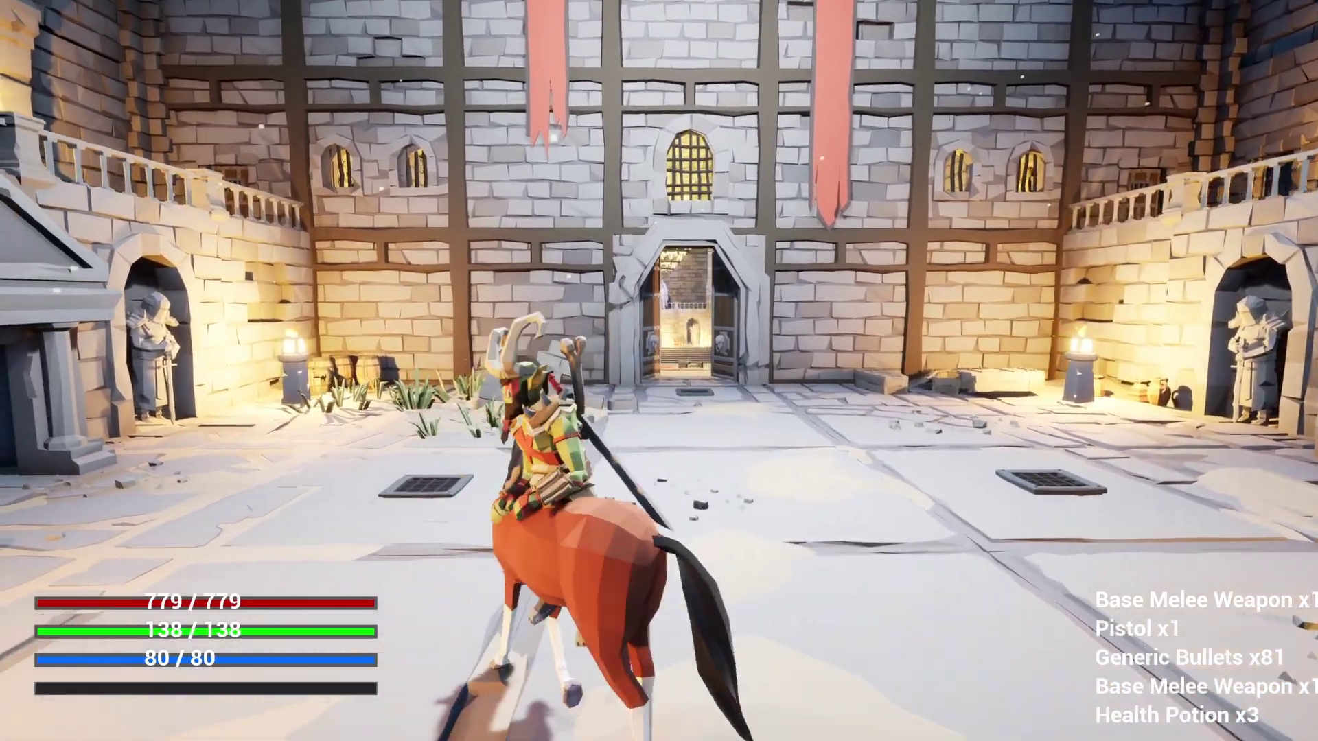
key("a")
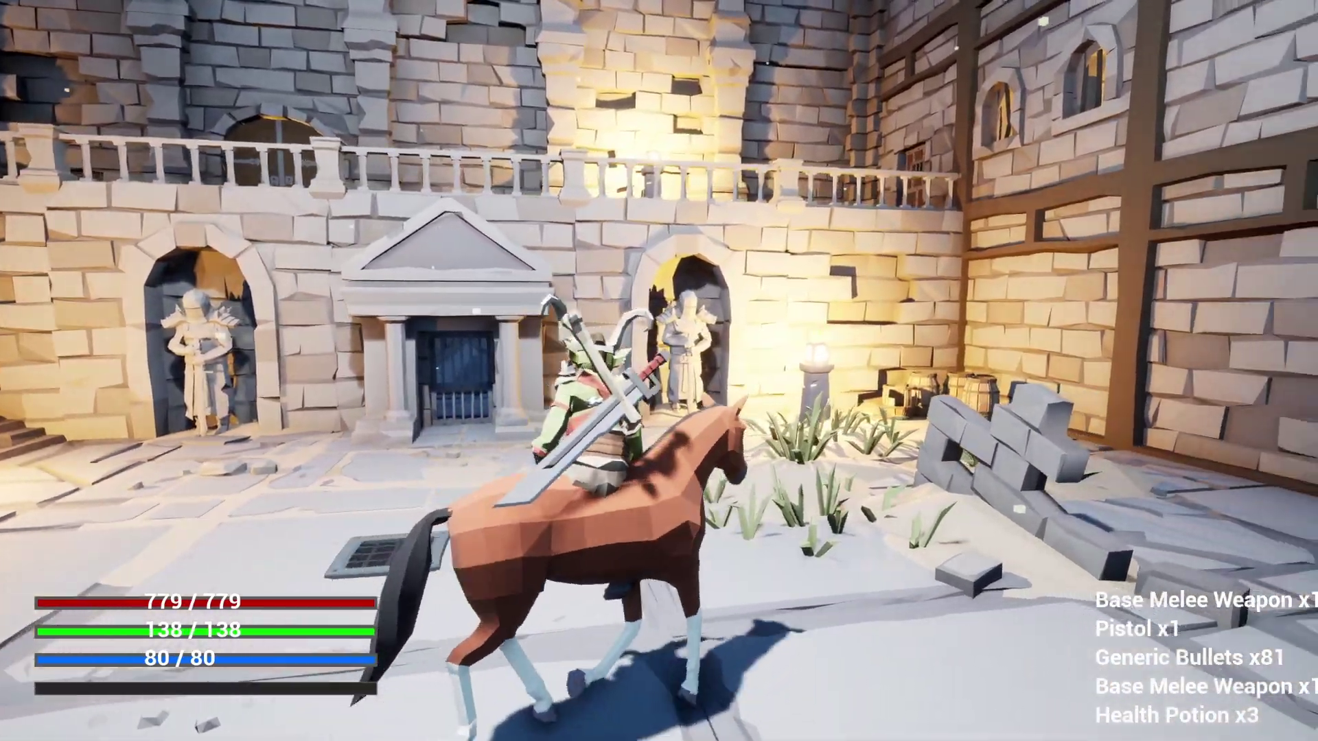
key("s")
key("a")
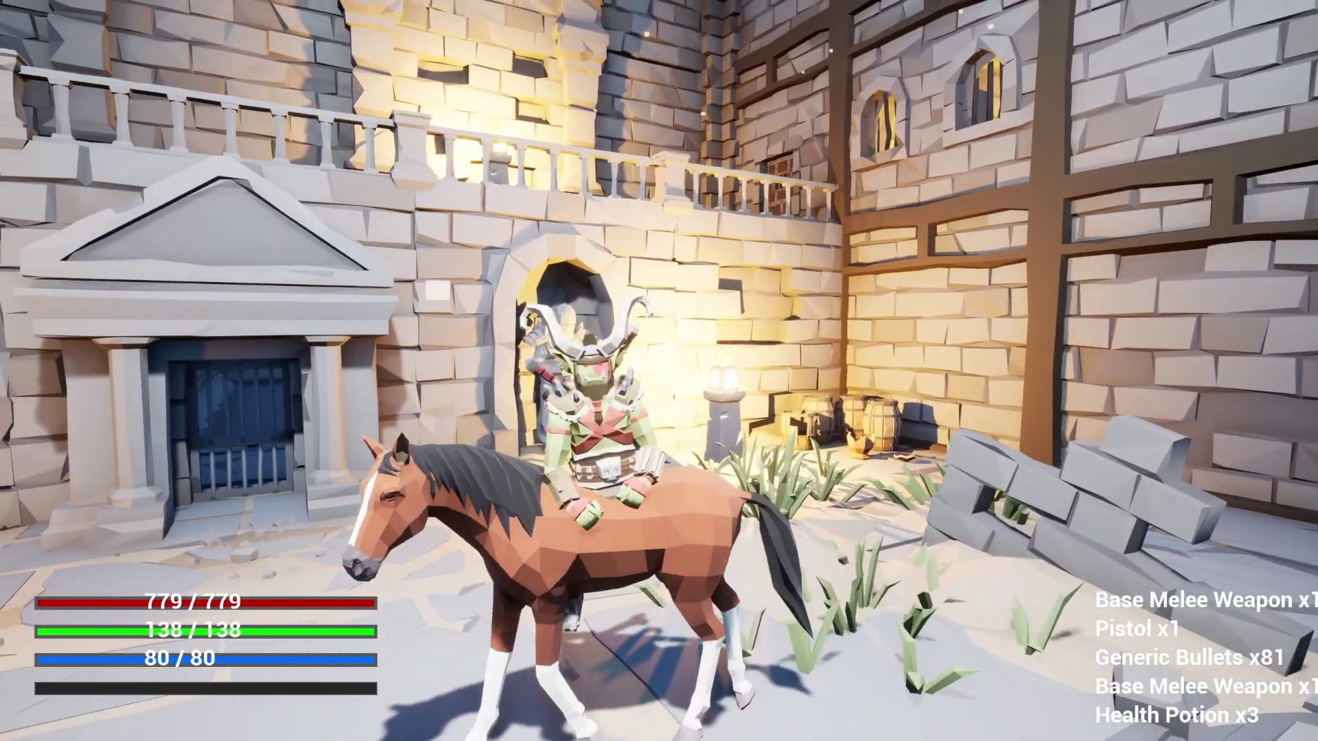
key("Escape")
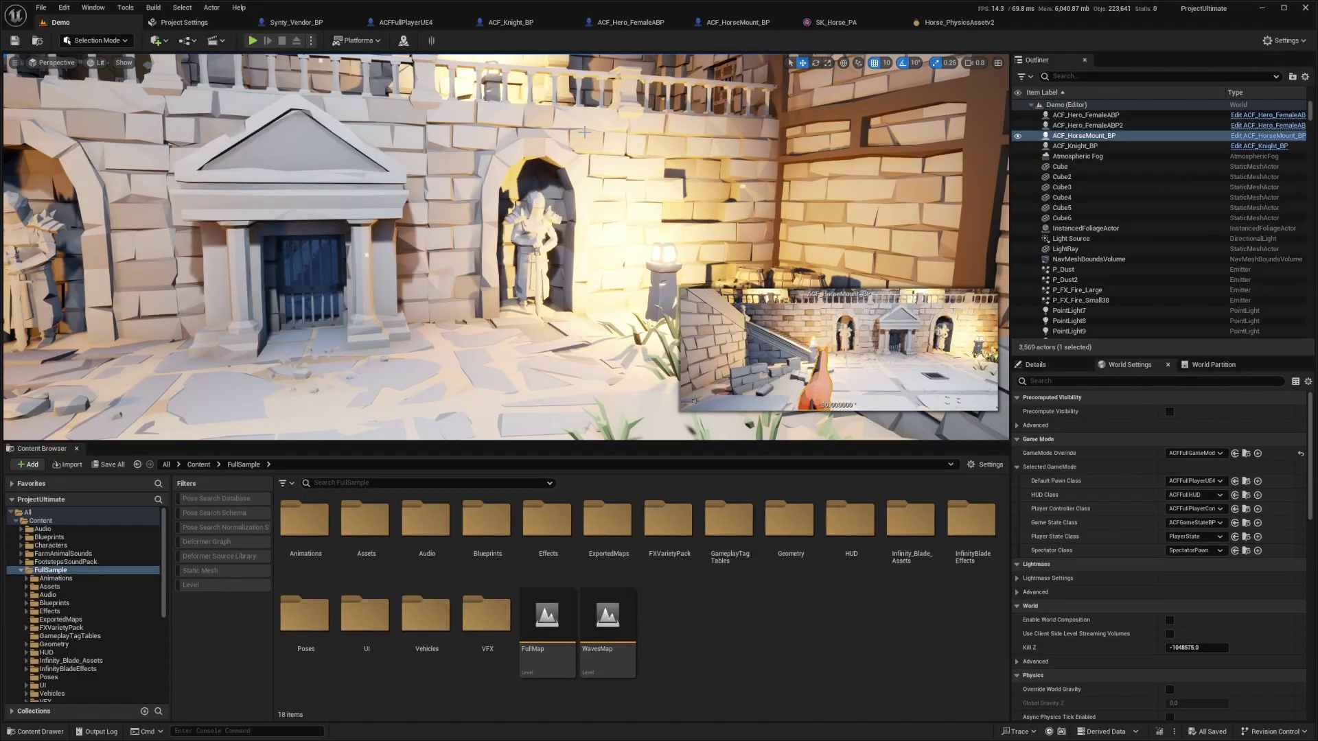
Open Horse_Skeleton from ACF_HorseMount_BP and select the MountPoint socket under Spine1, viewing the horse from the side.
left_click(741, 23)
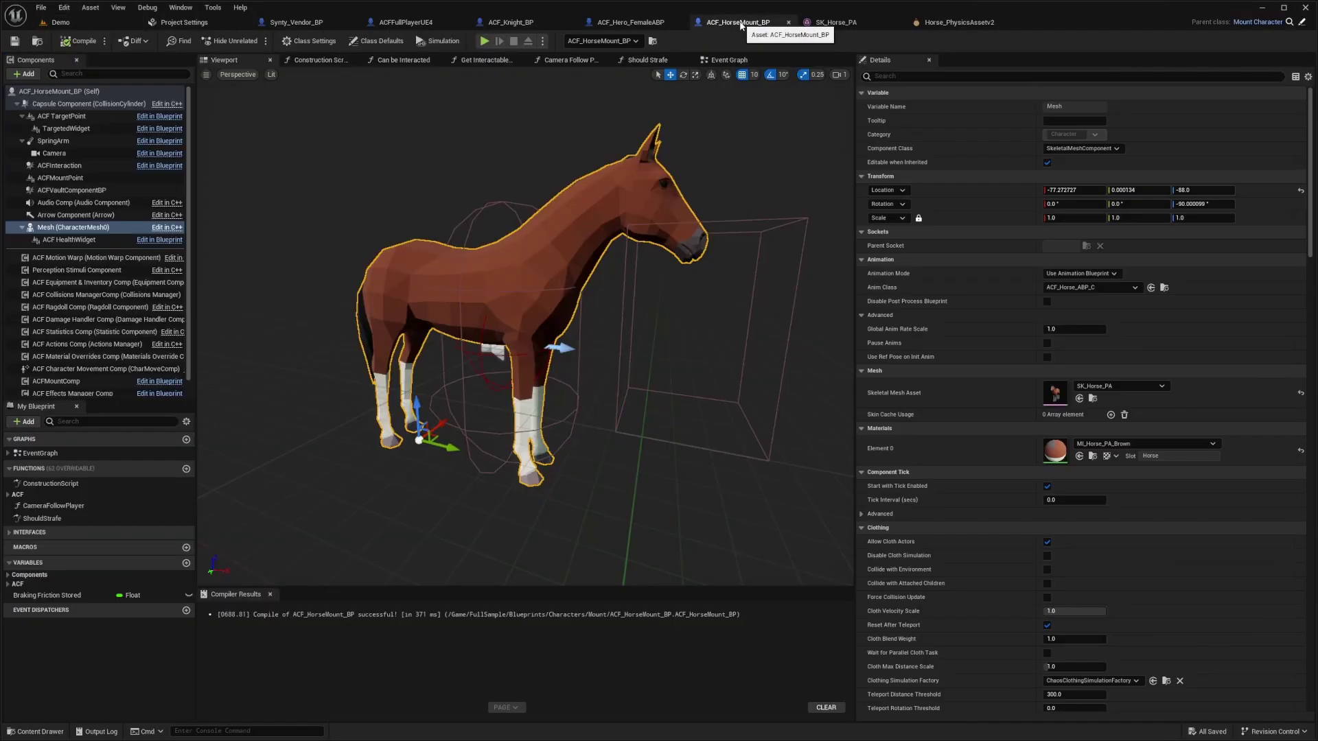
double_click(1048, 398)
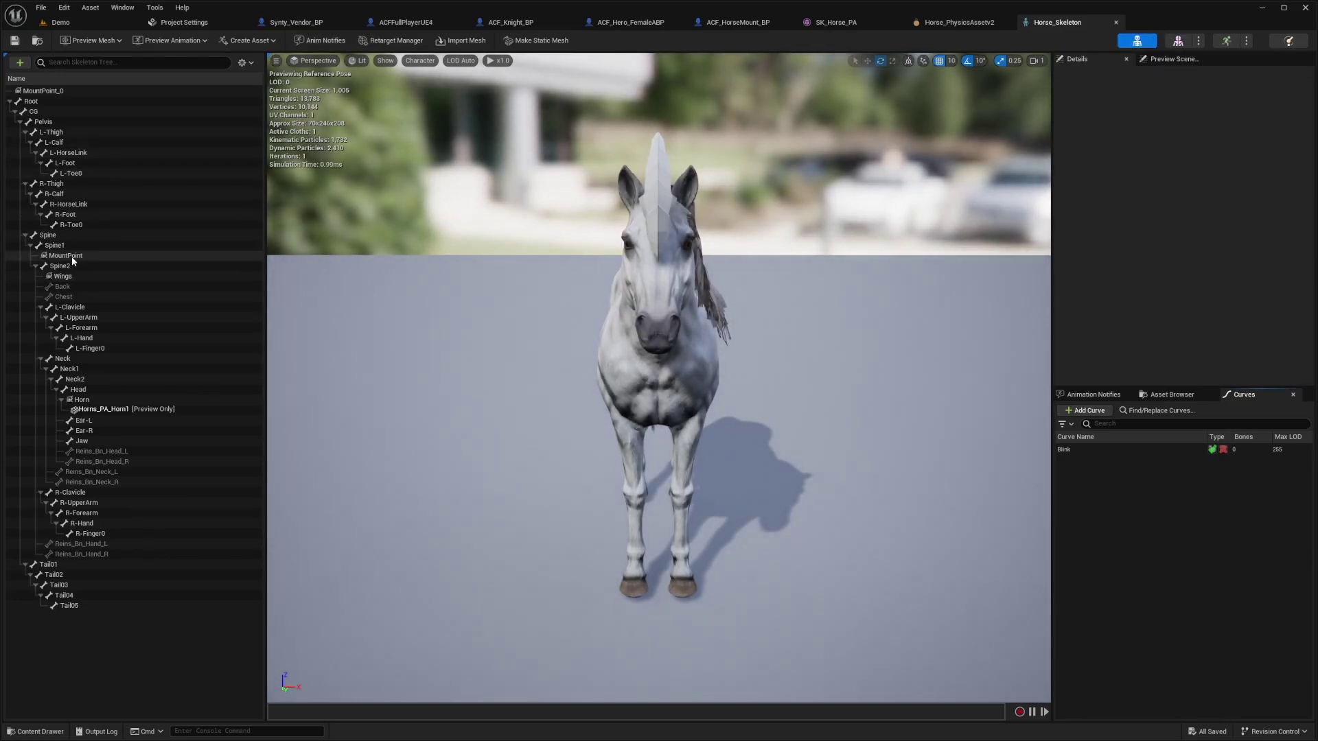
left_click(89, 256)
right_click_drag(850, 382, 850, 366)
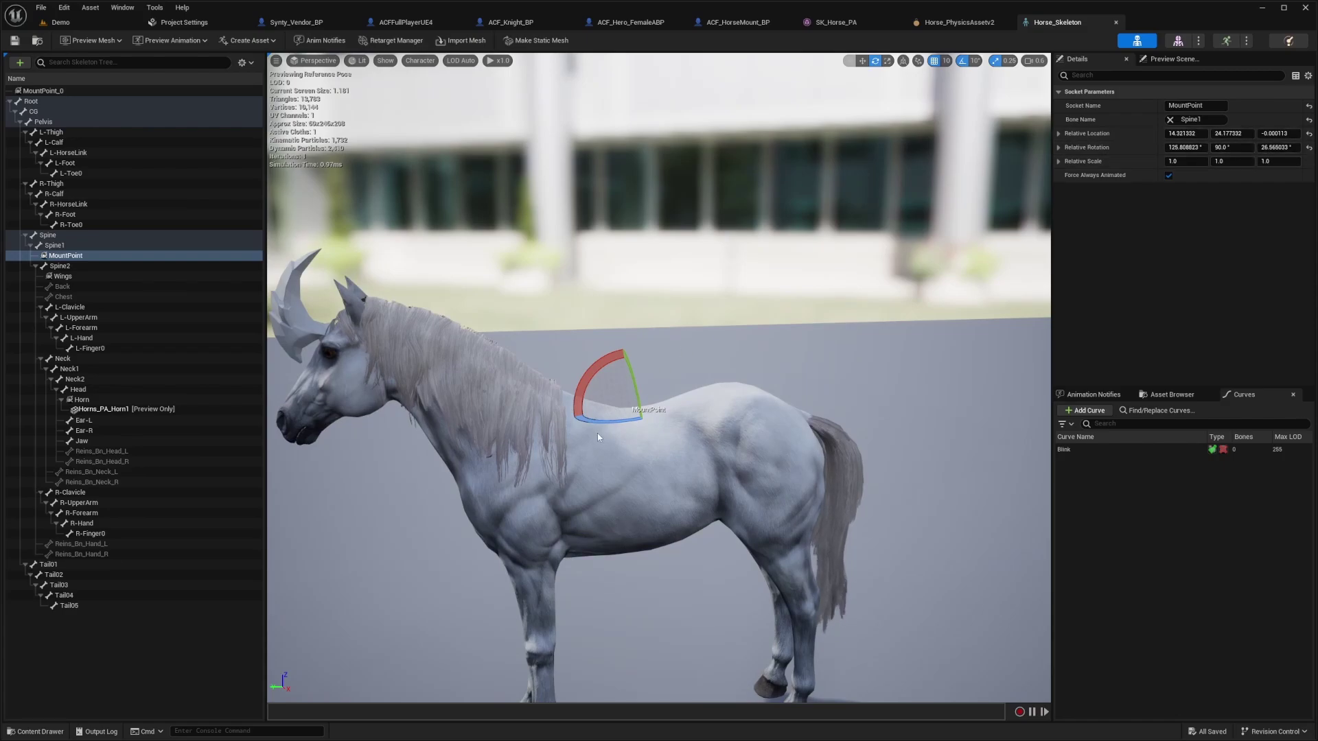
Rotate the MountPoint socket to a relative rotation of 90°, 0° and about -9.24°, and save the skeleton.
left_click_drag(624, 420, 630, 423)
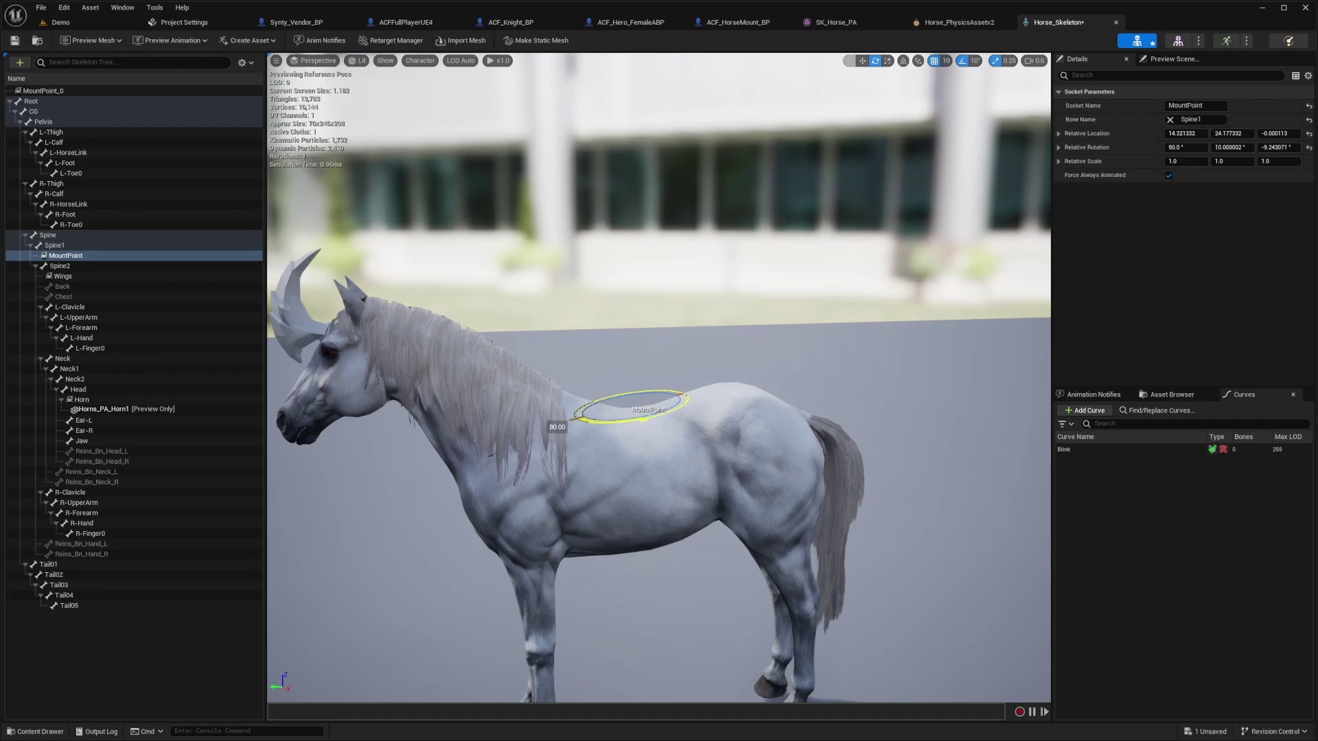
left_click_drag(630, 422, 612, 422)
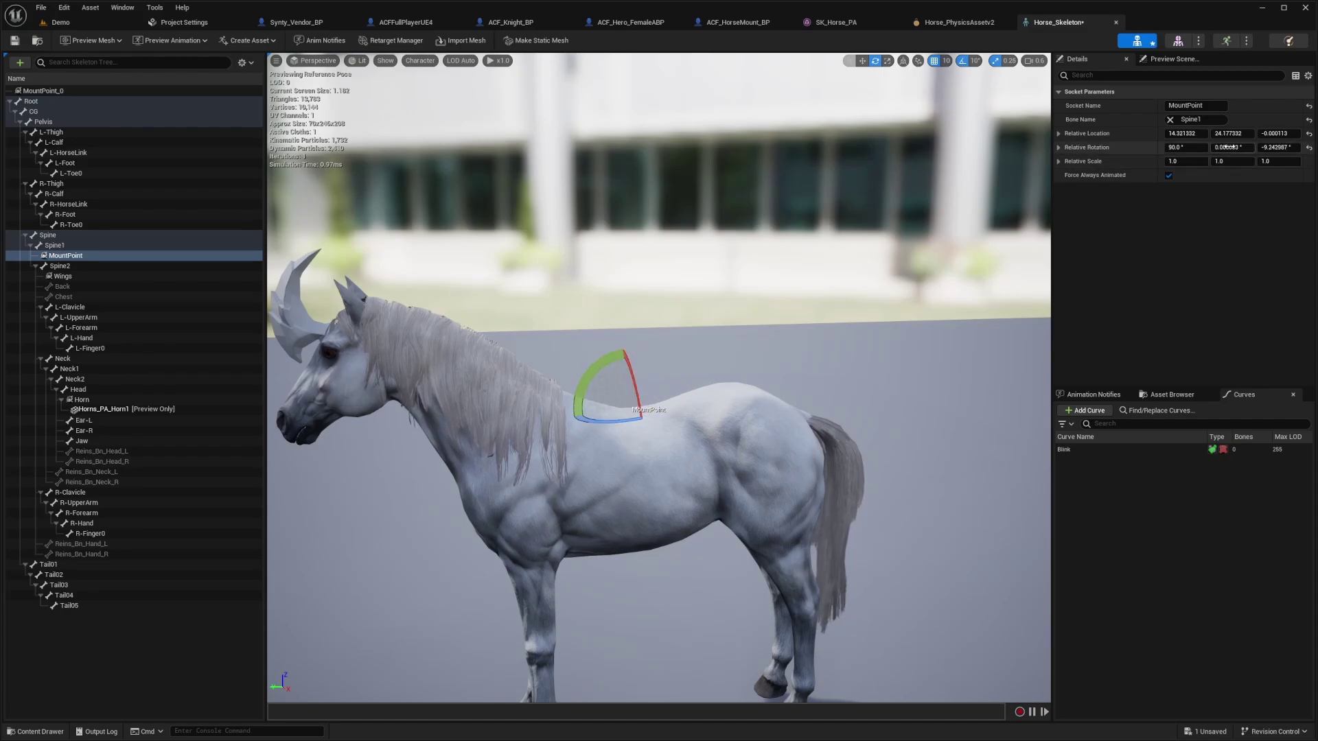
type("0")
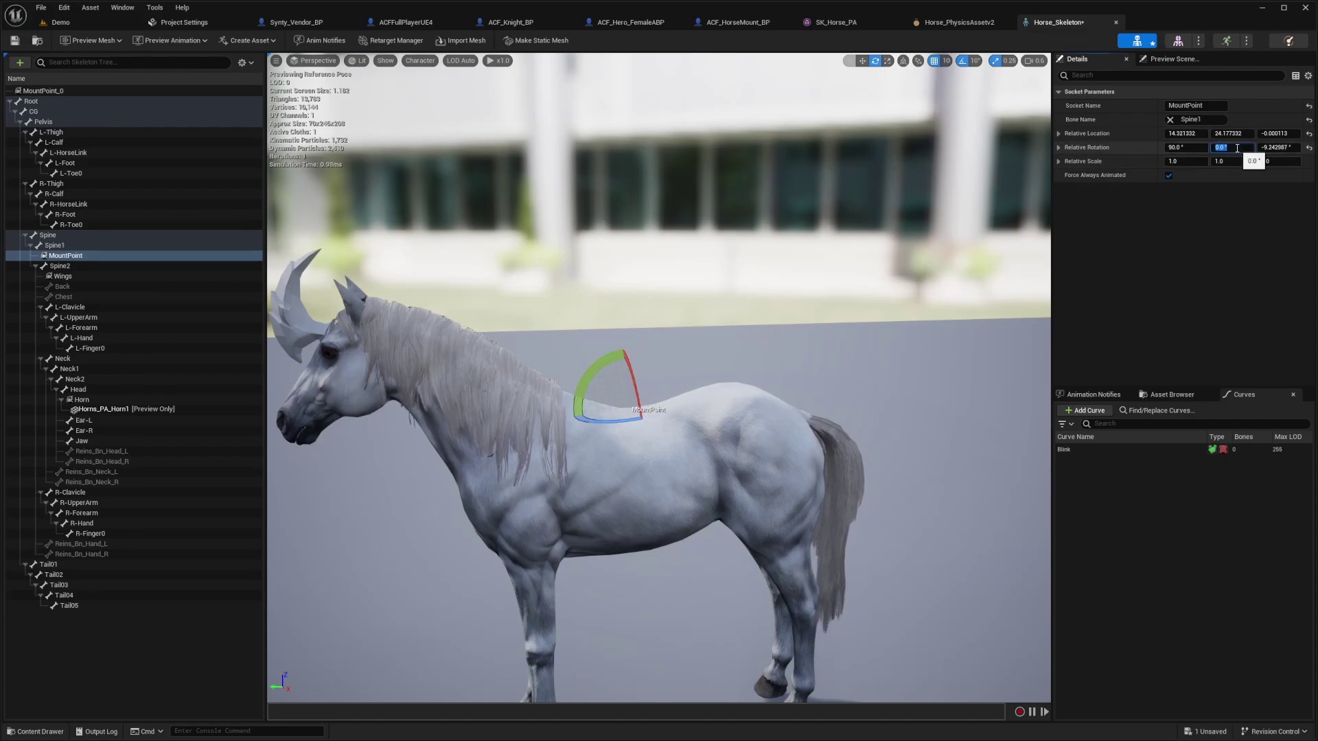
key("ctrl+s")
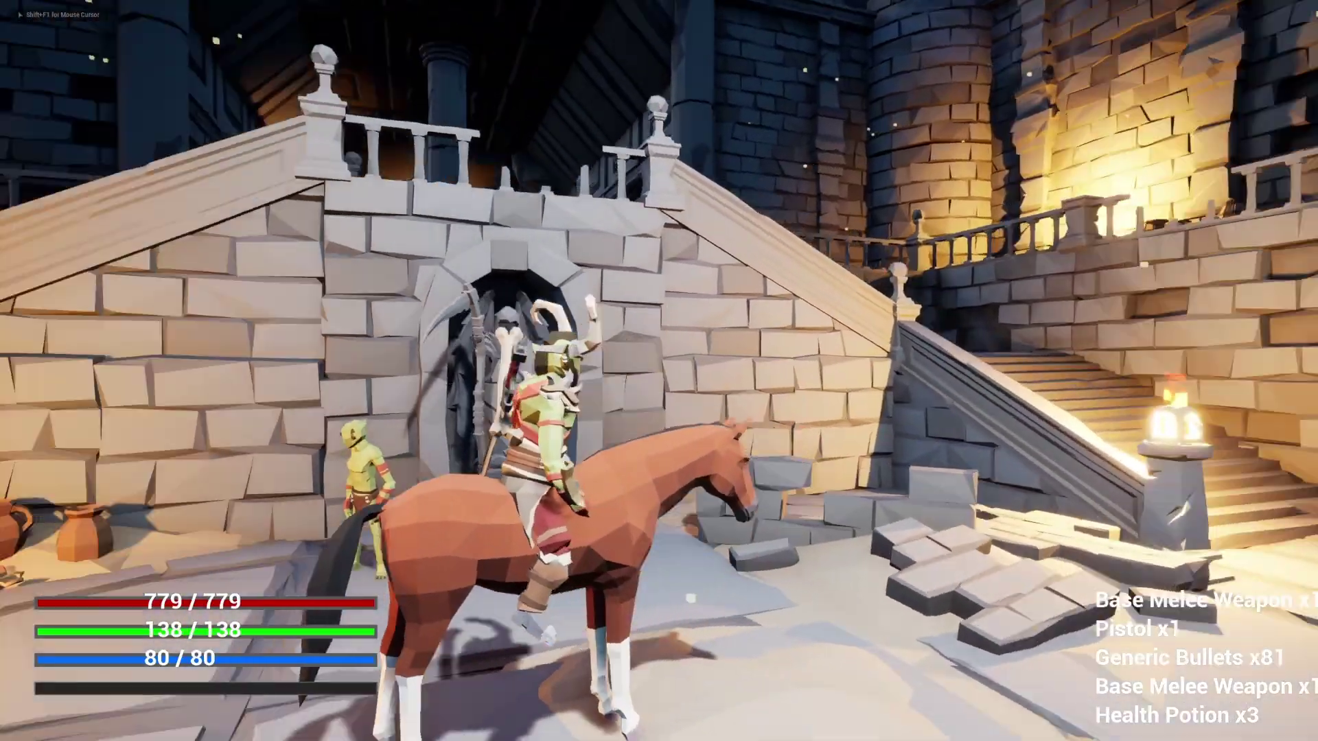
Play-test riding the horse around the courtyard and up to the open doorway to check the rider's seated orientation.
key("s")
key("d")
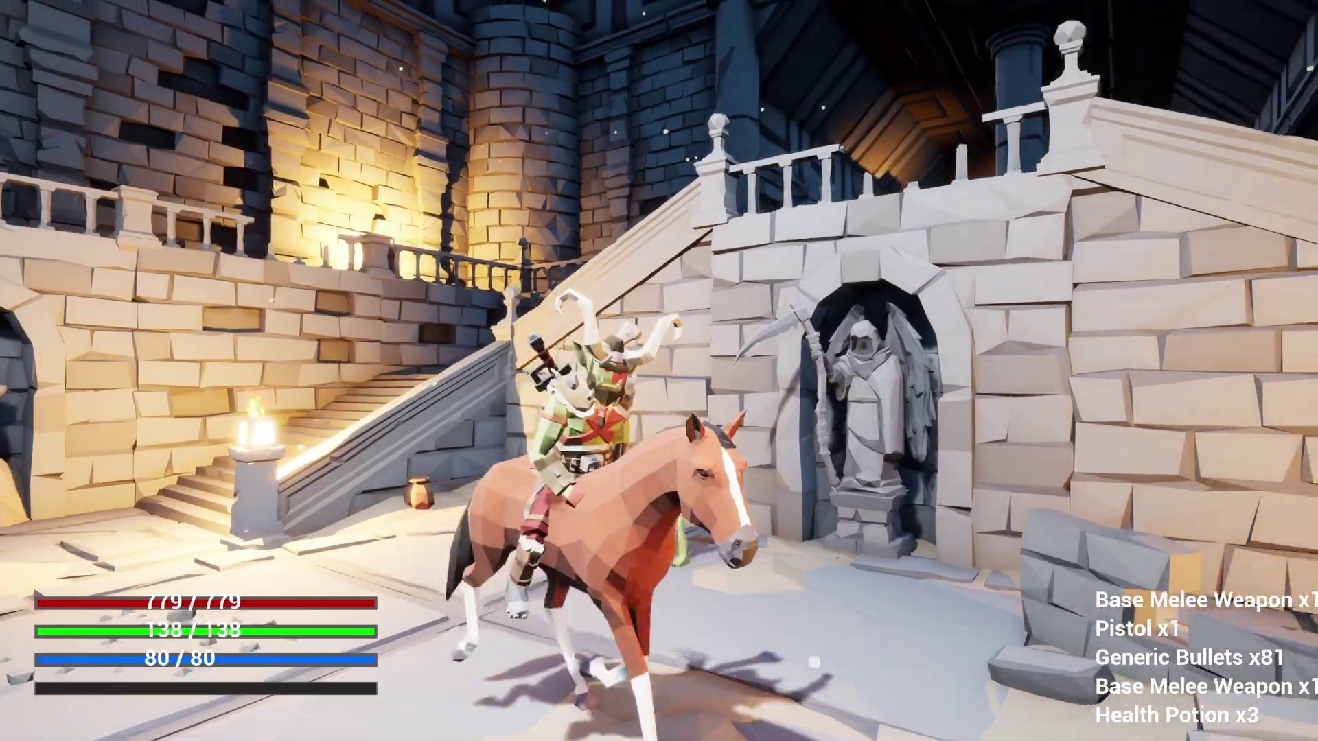
key("w")
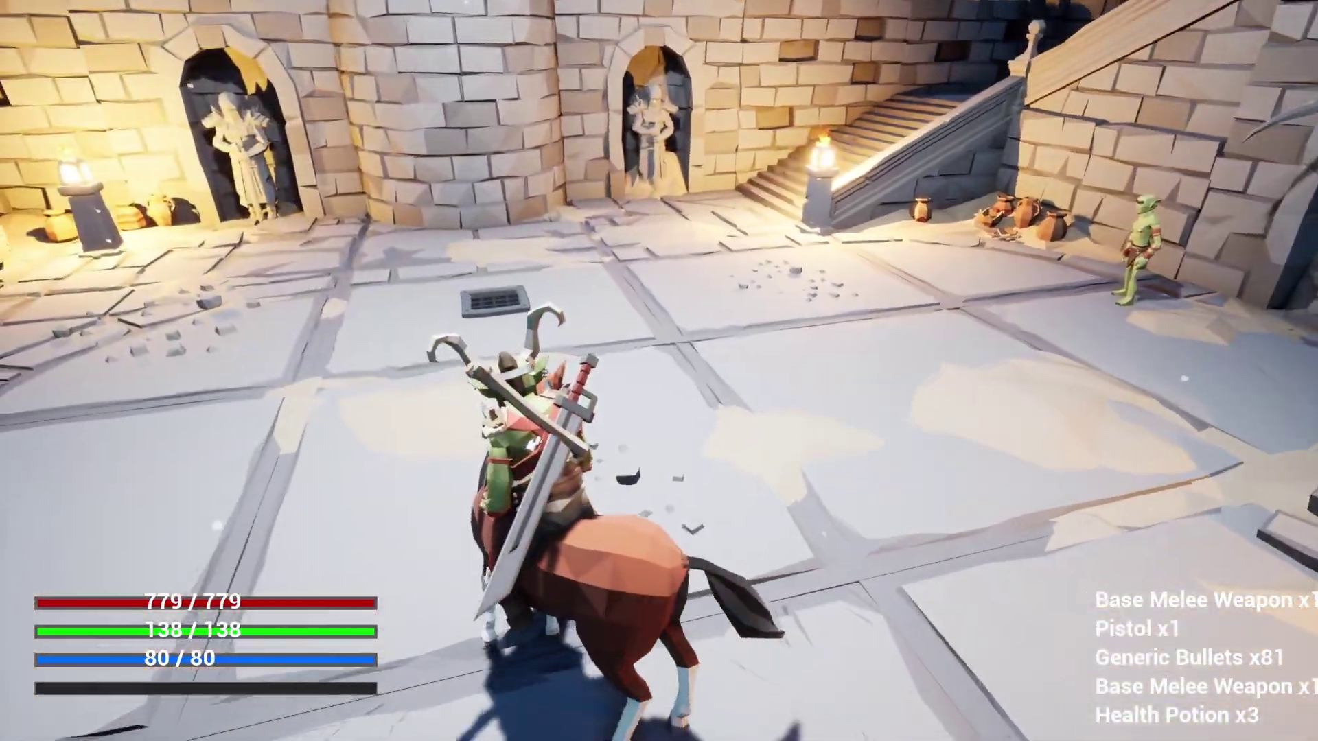
key("a")
key("w")
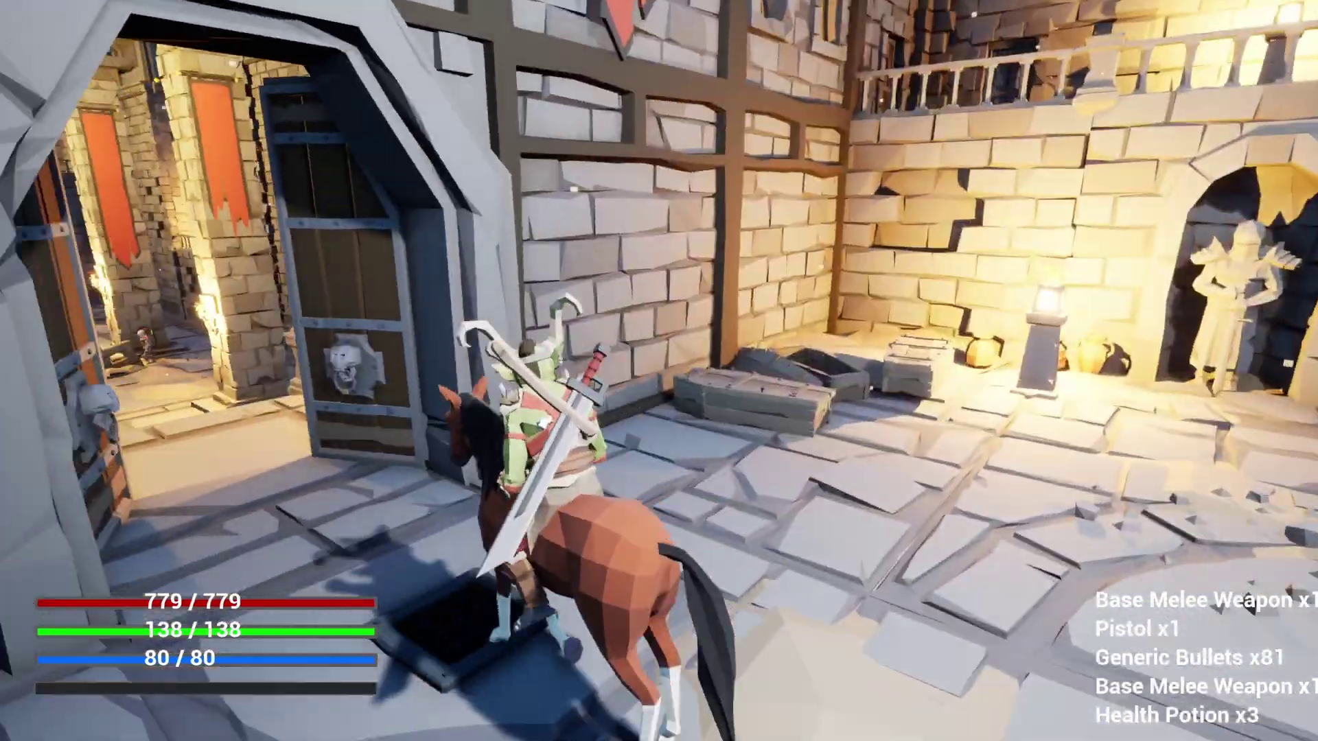
key("w")
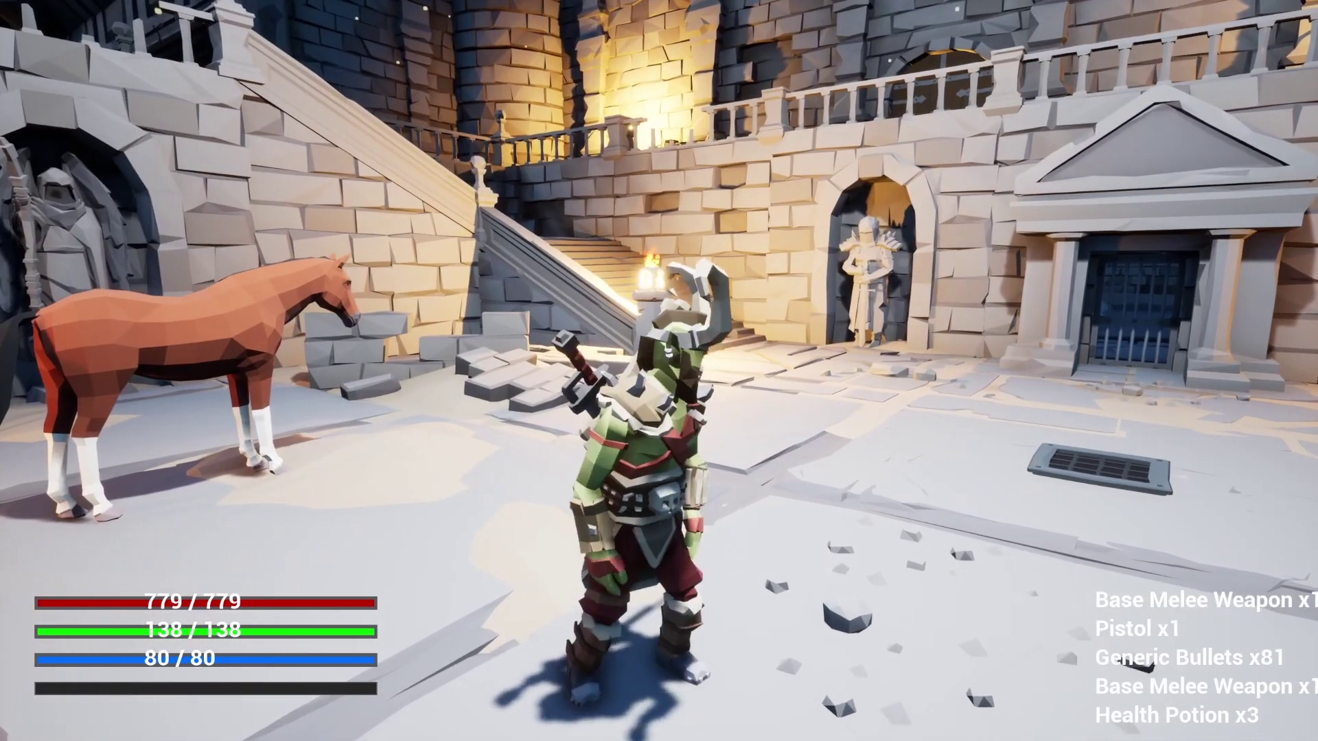
Walk the player character on foot across the courtyard away from the horse in the play-test.
key("d")
key("s")
key("s")
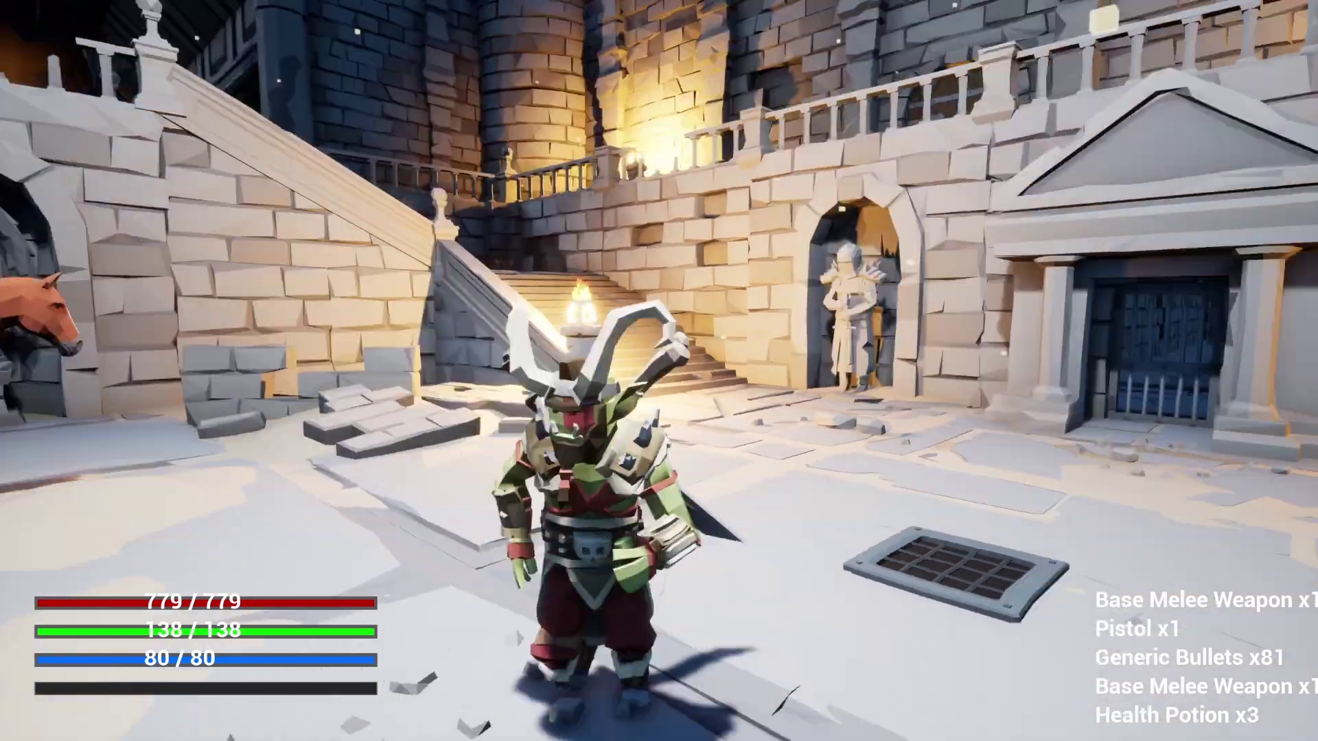